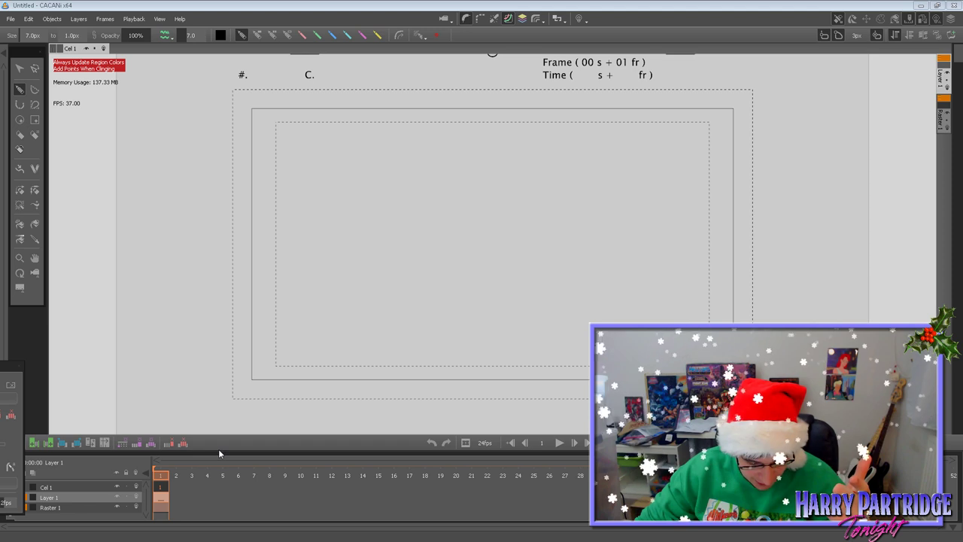
Load the image sequence starting with killno0001.png from the Desktop at frame 1, appending key frames for the entire sequence.
drag(233, 451, 239, 392)
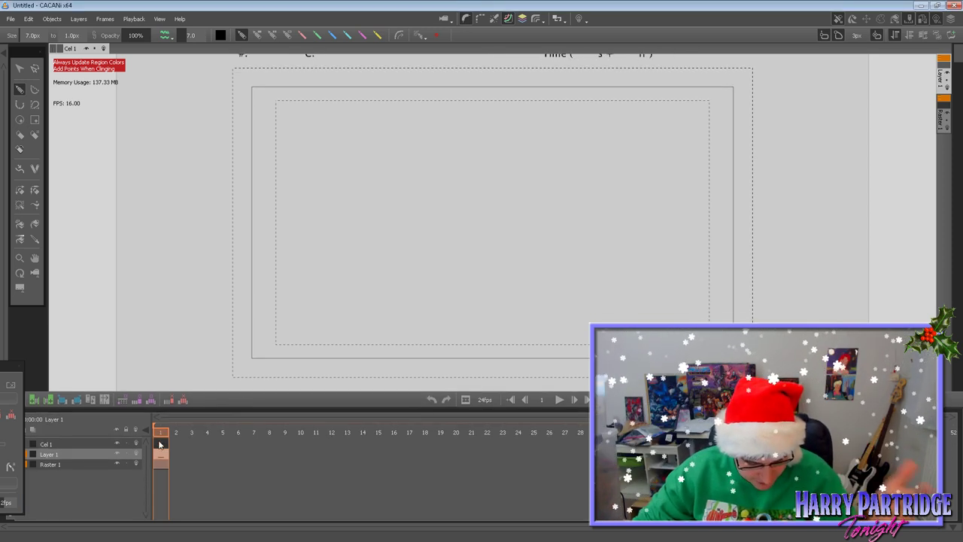
right_click(103, 475)
right_click(86, 469)
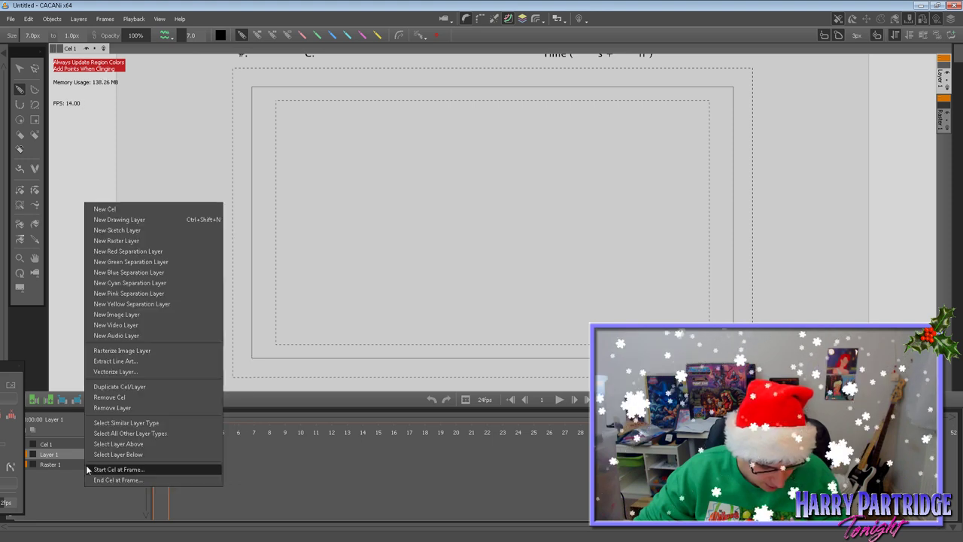
right_click(56, 454)
right_click(145, 474)
click(164, 466)
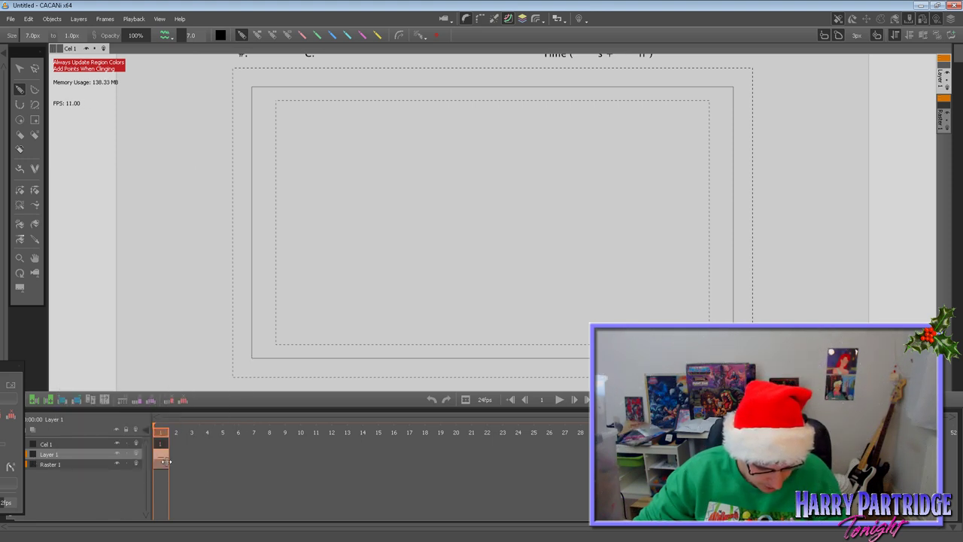
right_click(163, 465)
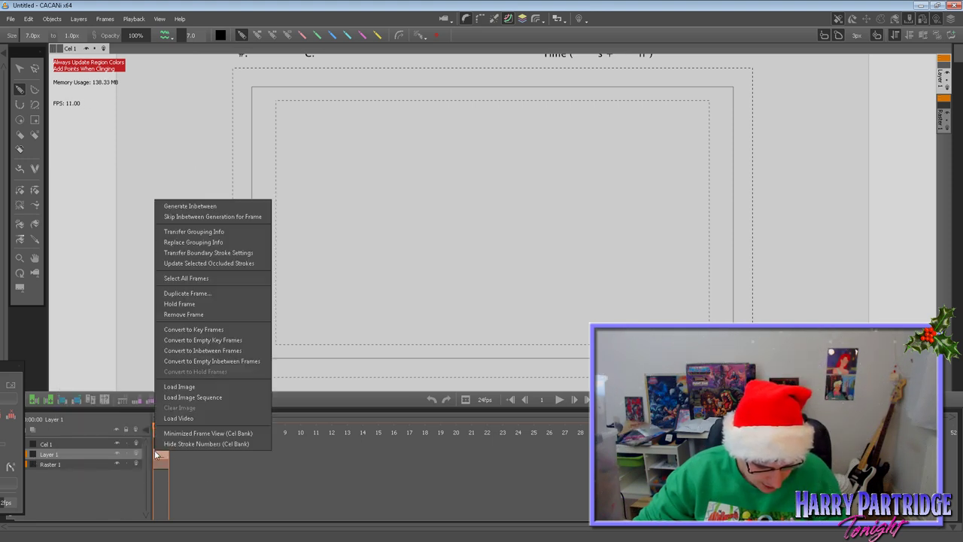
click(205, 396)
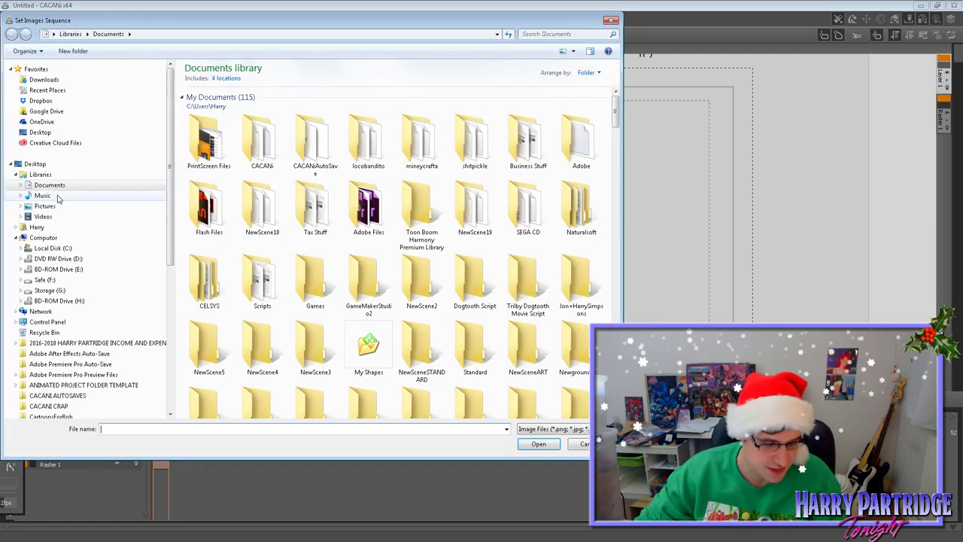
click(62, 164)
scroll(602, 290, down, 10)
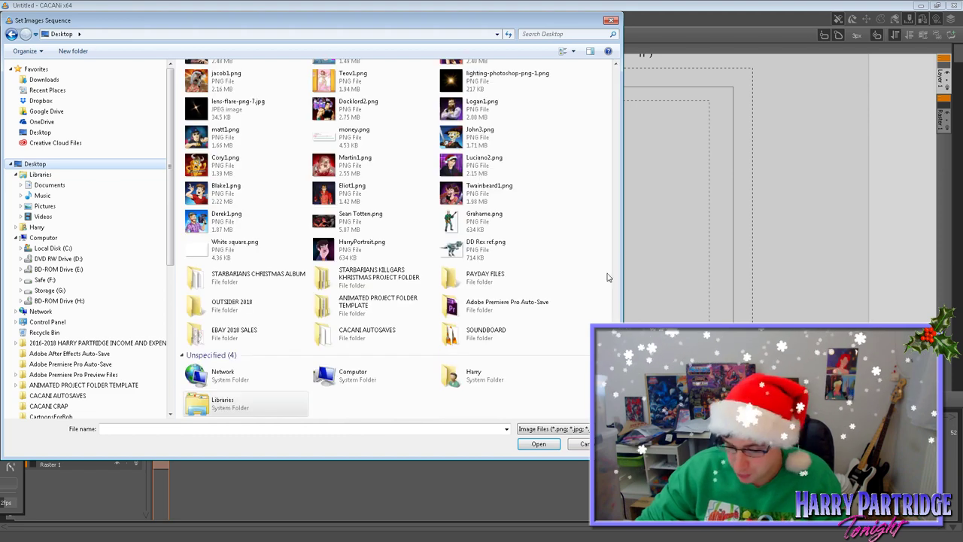
scroll(297, 112, up, 15)
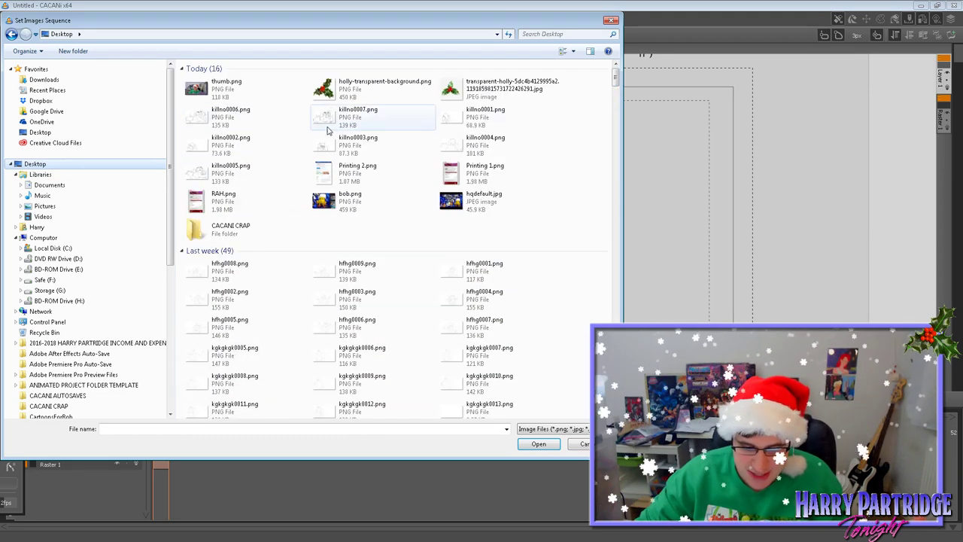
double_click(475, 122)
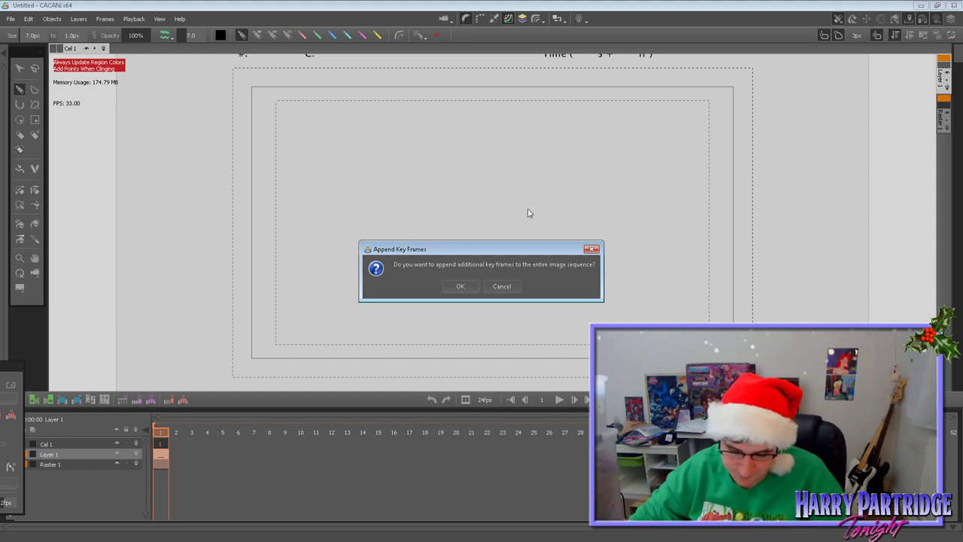
click(462, 287)
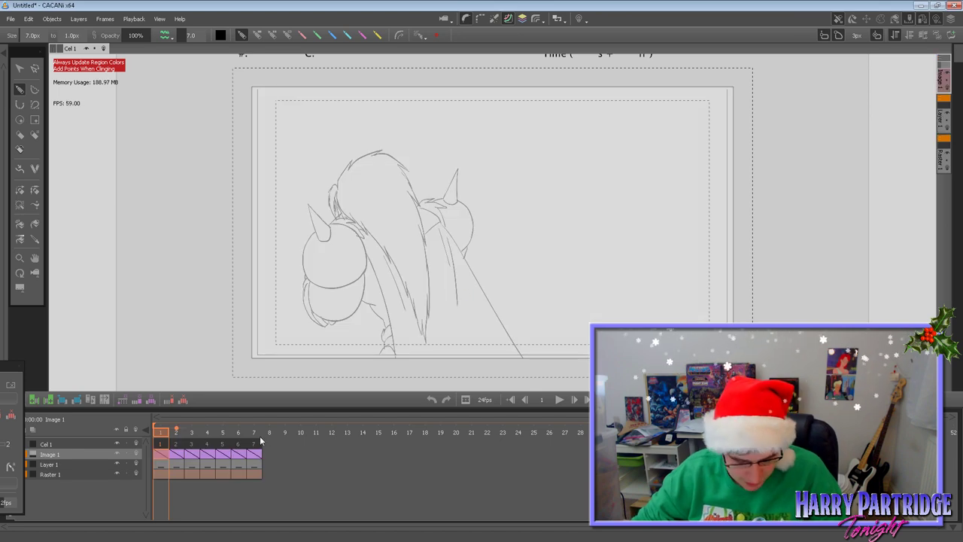
Add a new drawing layer above the image sequence and lower the opacity of the Image 1 layer.
right_click(94, 495)
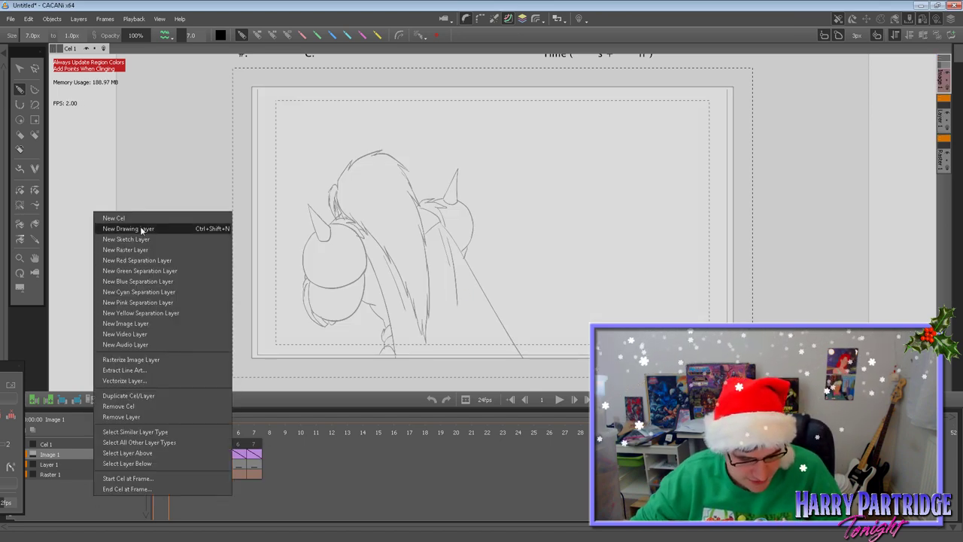
click(143, 229)
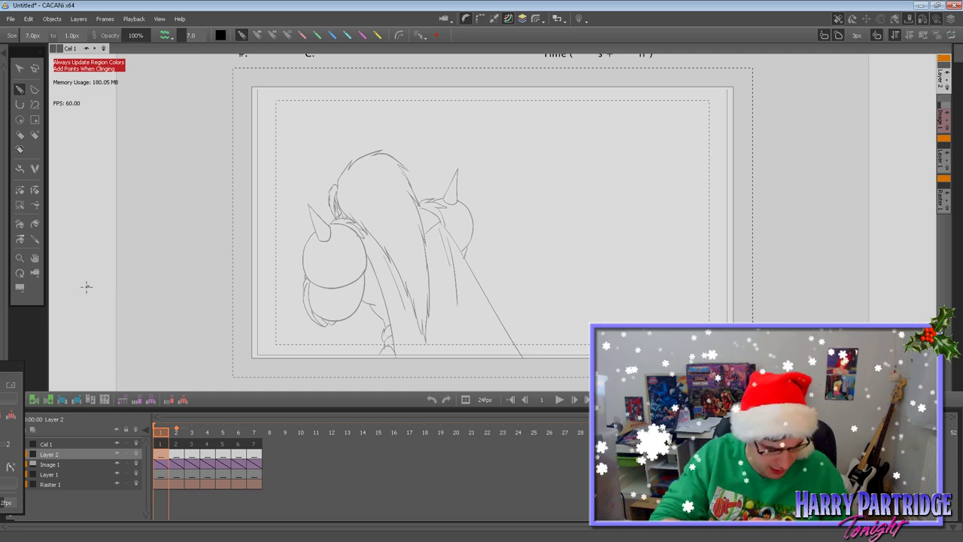
drag(35, 463, 37, 464)
click(36, 464)
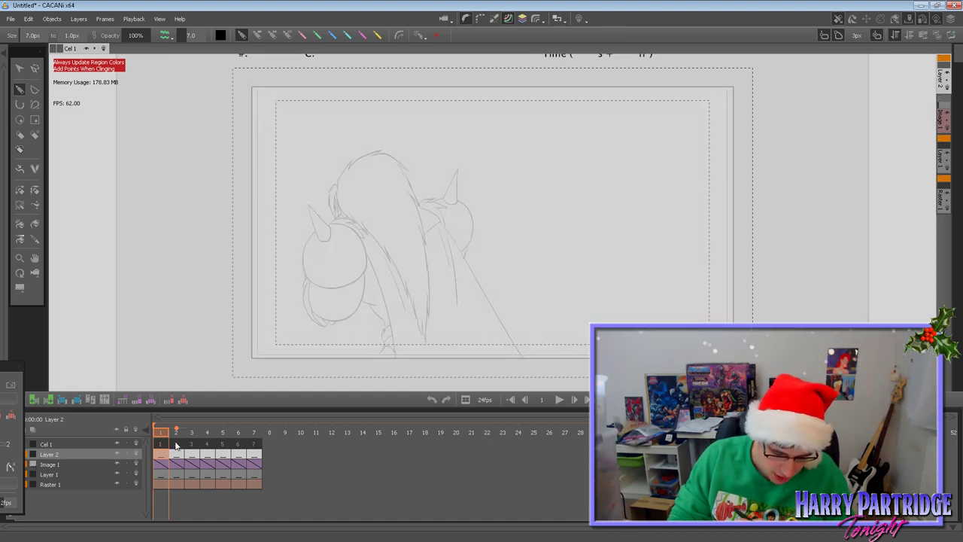
Reduce the timeline's height to give the canvas more room around the enlarged character sketch.
scroll(538, 317, up, 2)
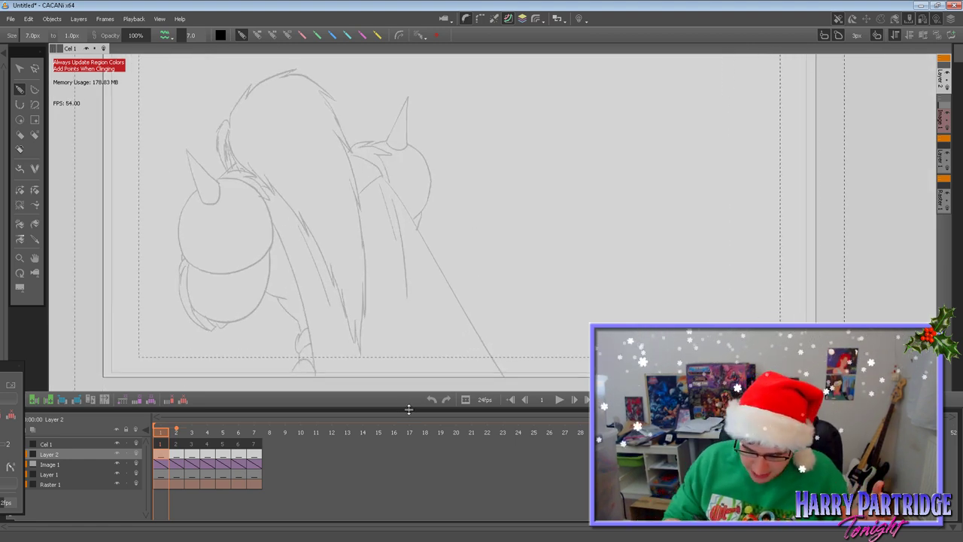
drag(408, 409, 409, 455)
drag(327, 260, 358, 287)
Draw a large closed freehand test shape to the right of the character sketch, undoing the stray stroke across it.
mouse_move(453, 125)
mouse_down()
mouse_move(507, 216)
mouse_move(535, 298)
mouse_move(631, 278)
mouse_move(643, 259)
mouse_up()
mouse_move(454, 128)
mouse_down()
mouse_move(635, 140)
mouse_move(656, 201)
mouse_move(644, 260)
mouse_up()
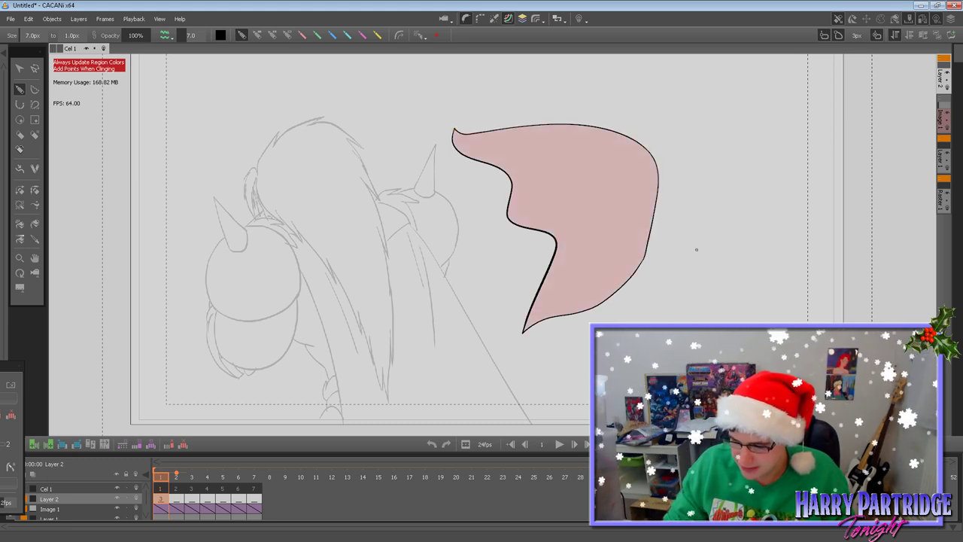
drag(587, 155, 598, 282)
key(ctrl+z)
Draw four loops of different sizes overlapping the right-hand edge of the test shape.
mouse_move(659, 186)
mouse_down()
mouse_move(706, 221)
mouse_move(652, 229)
mouse_up()
mouse_move(623, 130)
mouse_down()
mouse_move(660, 127)
mouse_move(647, 150)
mouse_up()
mouse_move(590, 126)
mouse_down()
mouse_move(607, 120)
mouse_move(603, 128)
mouse_up()
mouse_move(648, 248)
mouse_down()
mouse_move(663, 258)
mouse_move(639, 266)
mouse_move(637, 252)
mouse_up()
key(ctrl+z)
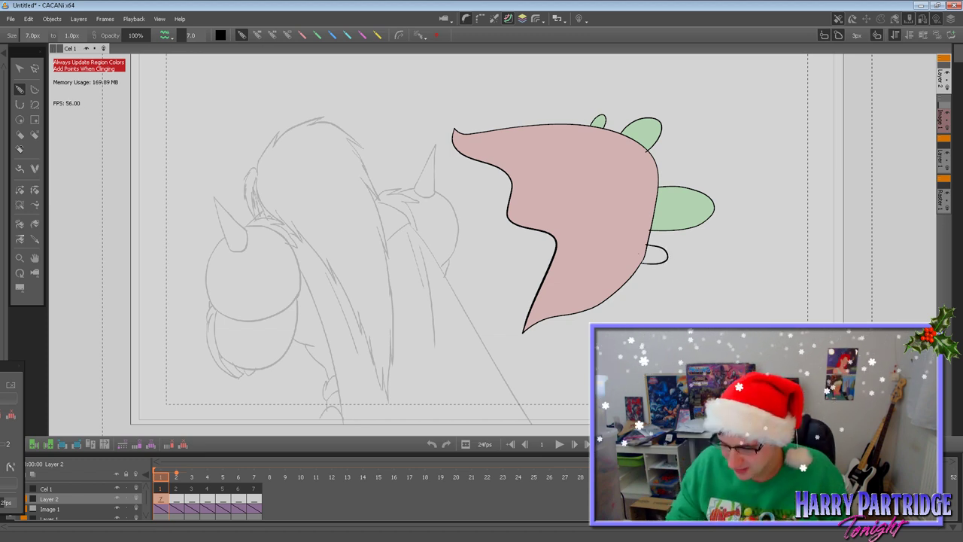
Trim the loop ends that extend inside the test shape.
click(19, 205)
click(656, 255)
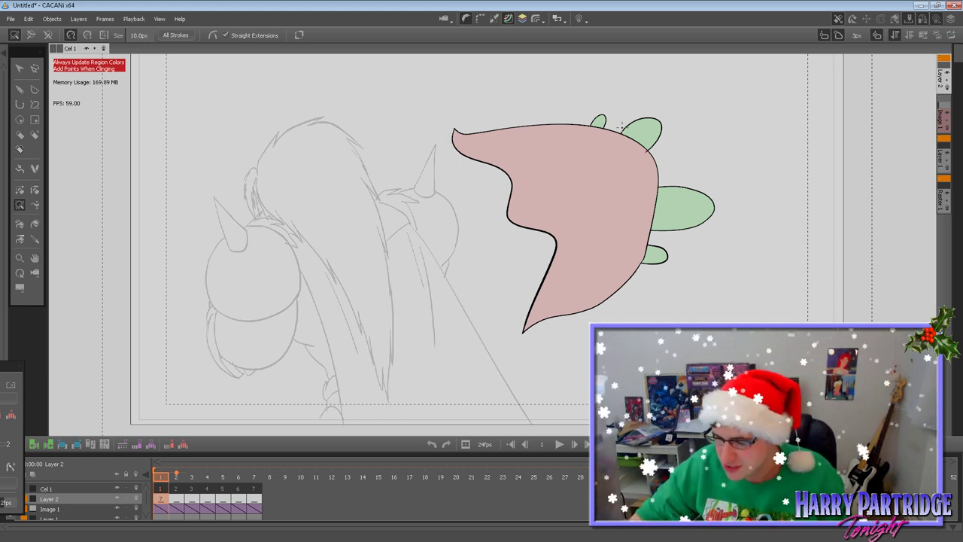
scroll(677, 157, up, 5)
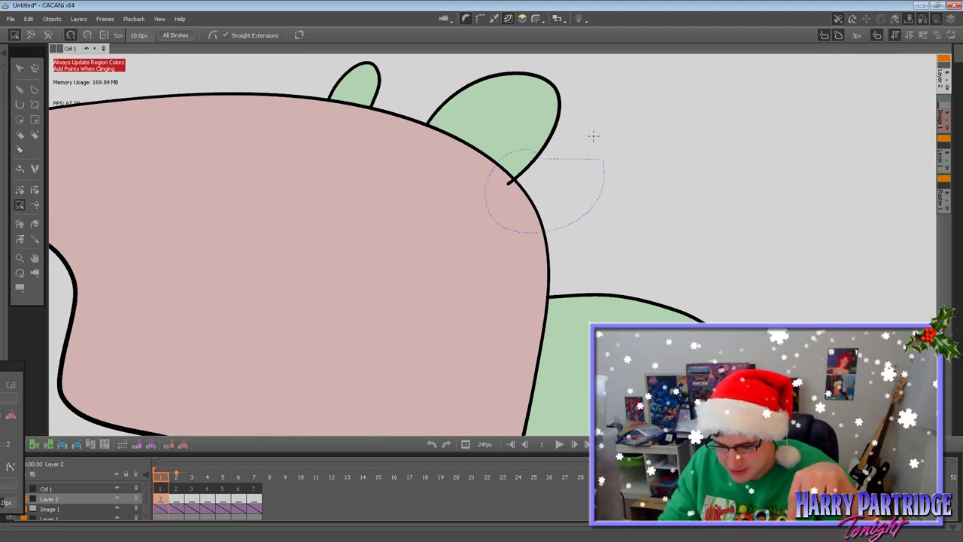
scroll(497, 85, down, 2)
scroll(496, 85, down, 6)
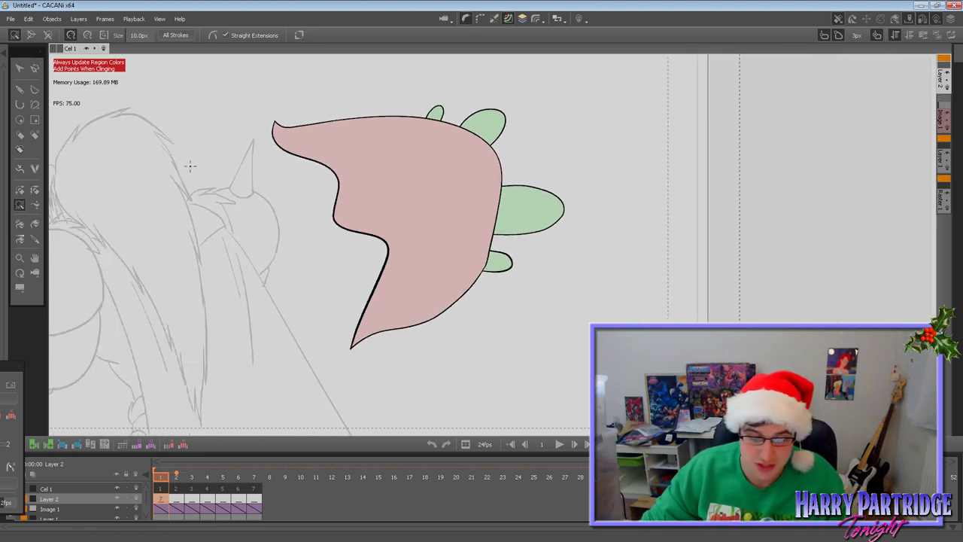
Select and delete all the test strokes, and choose Highlight Closed Regions for the region display.
scroll(241, 166, down, 3)
key(v)
drag(540, 352, 305, 91)
key(Delete)
click(557, 19)
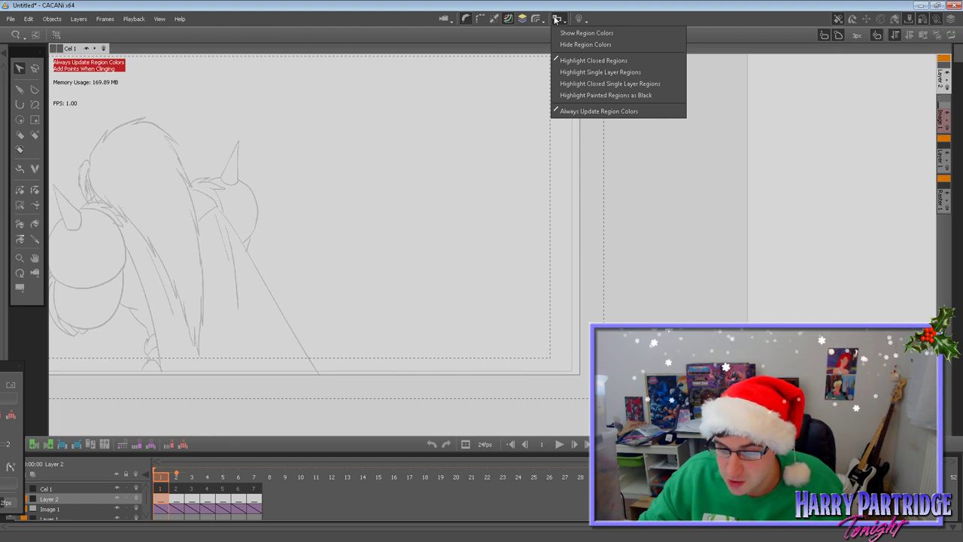
click(575, 60)
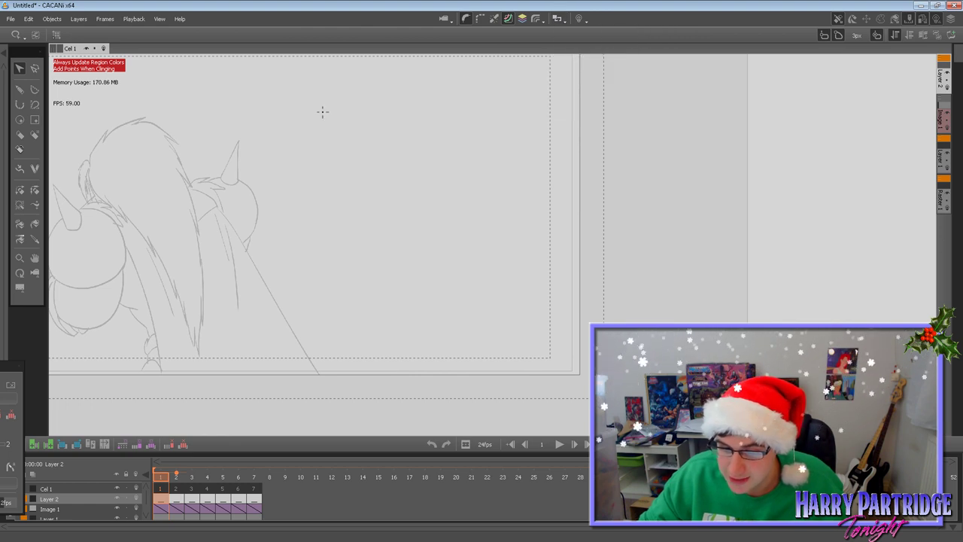
Trace the left shoulder horn of the sketch with the brush as a closed outline on Layer 2.
click(34, 258)
drag(145, 239, 389, 211)
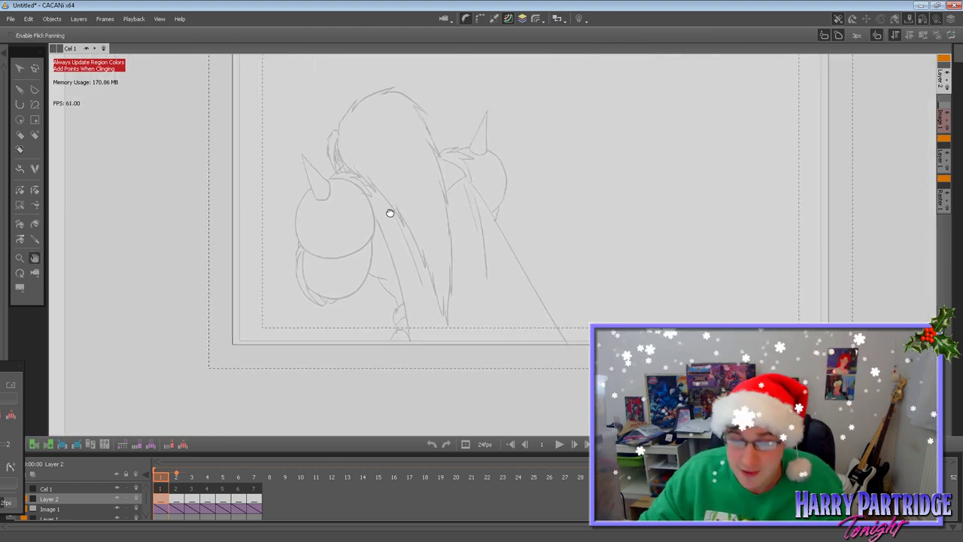
scroll(432, 248, up, 4)
drag(413, 212, 367, 218)
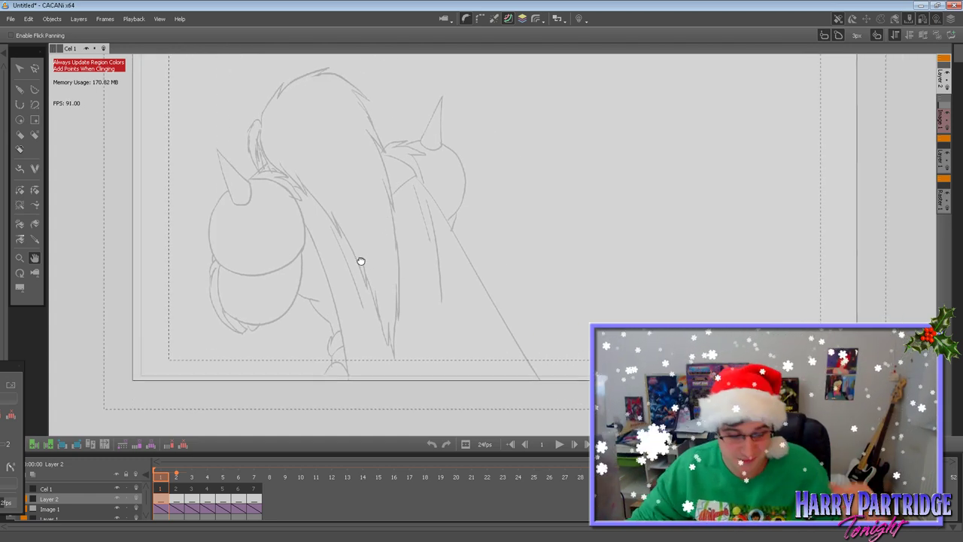
drag(360, 261, 338, 286)
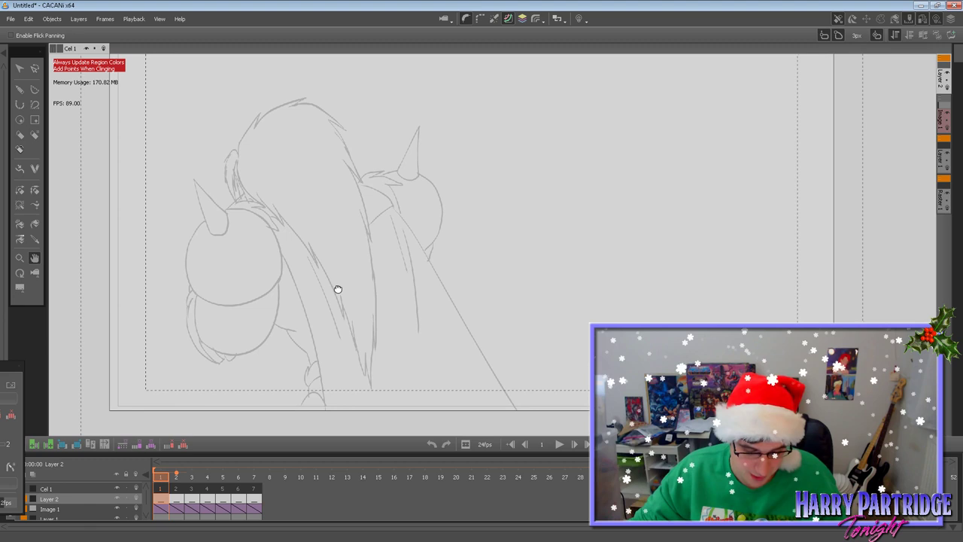
click(19, 90)
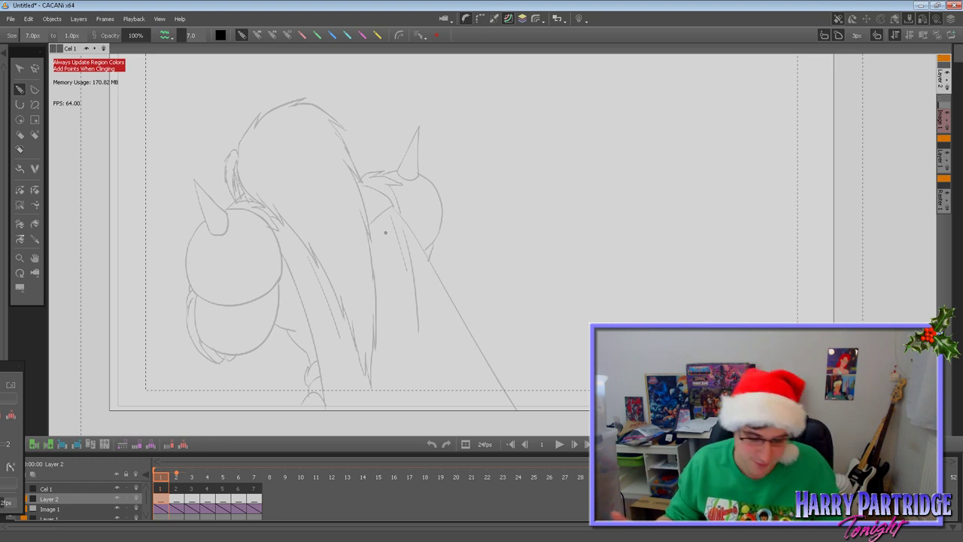
drag(194, 182, 210, 235)
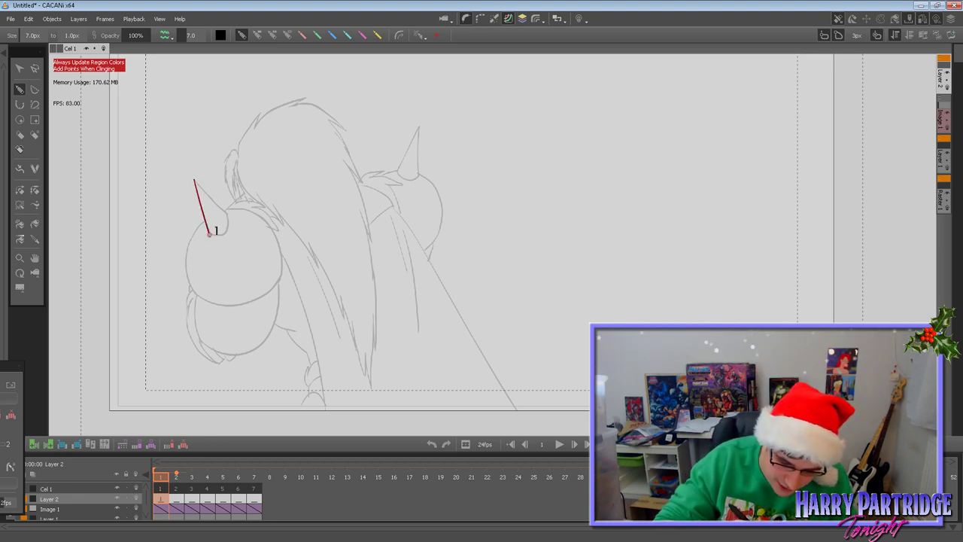
mouse_move(194, 181)
mouse_down()
mouse_move(227, 219)
mouse_move(214, 234)
mouse_up()
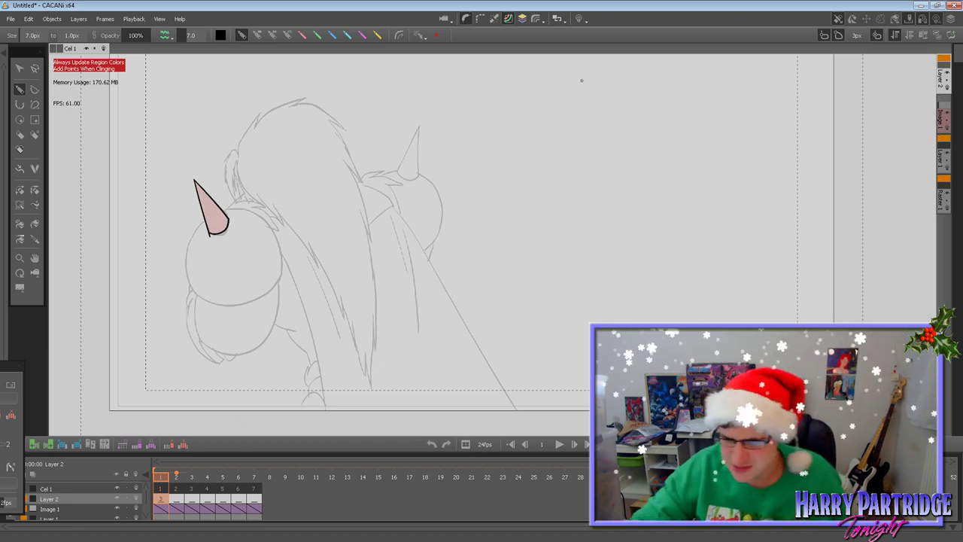
Choose Highlight Closed Regions again, and toggle the layer tag colors on strokes on and back off.
click(560, 18)
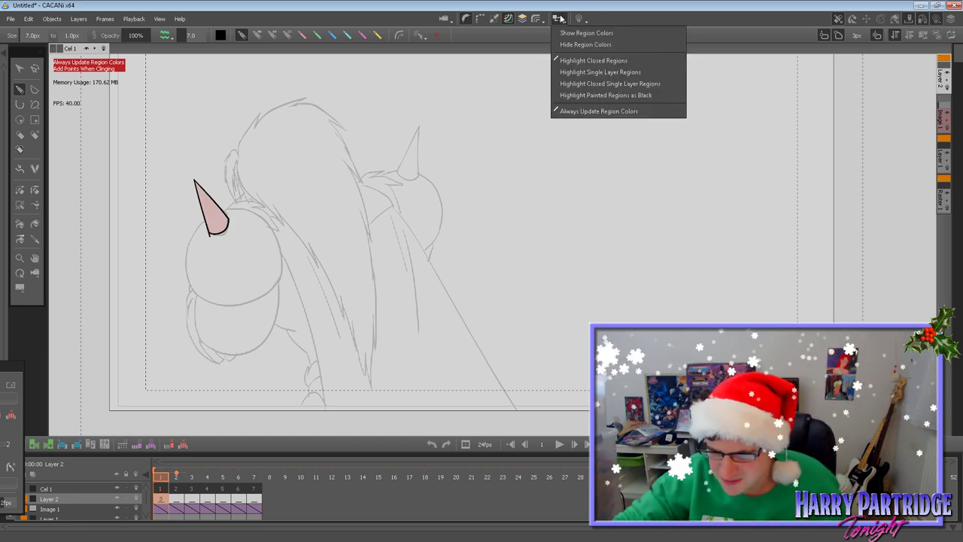
click(614, 59)
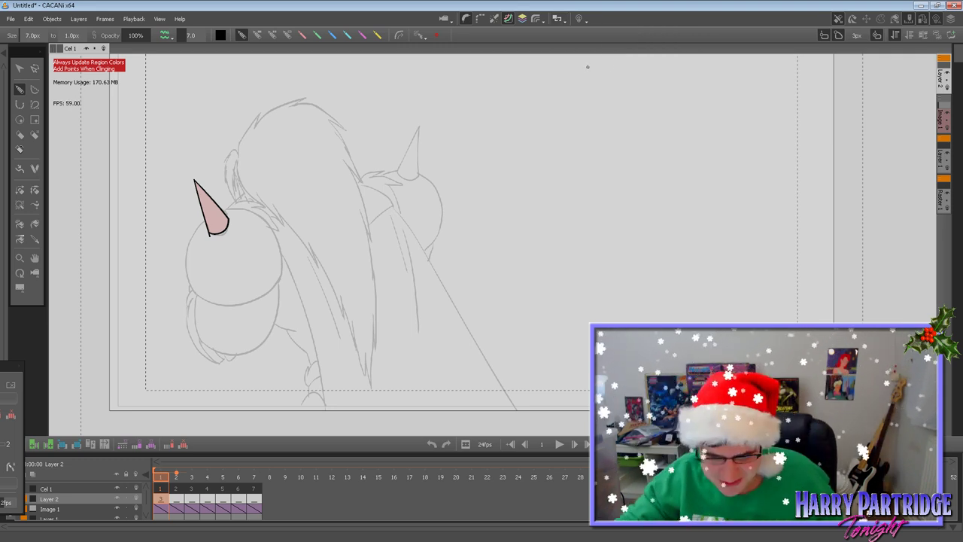
click(522, 18)
click(523, 21)
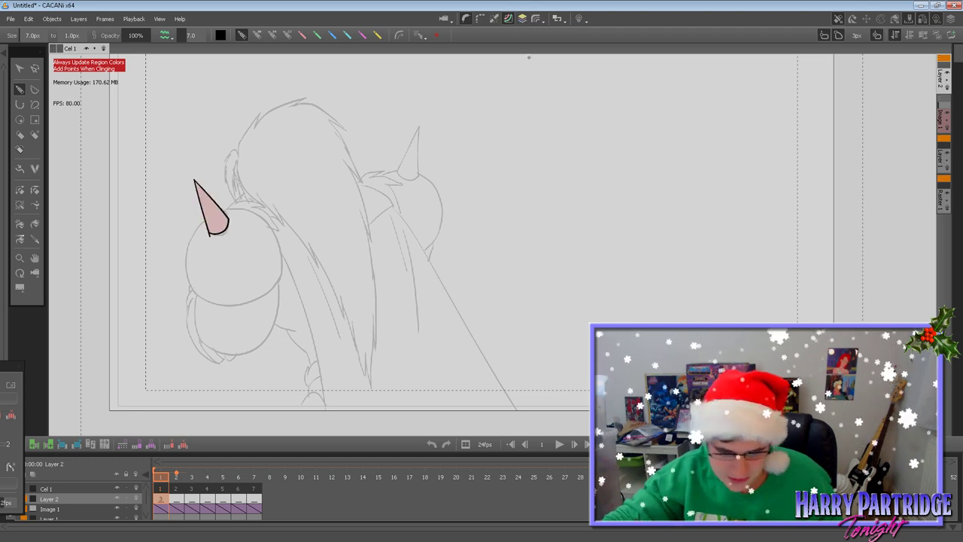
click(523, 20)
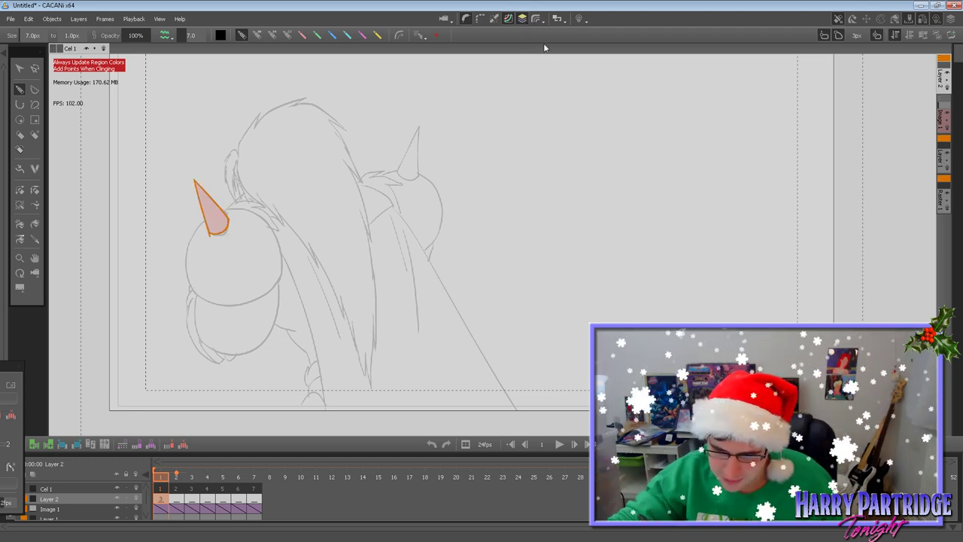
click(523, 23)
Turn off Always Update Region Colors and hide the region colors.
click(560, 19)
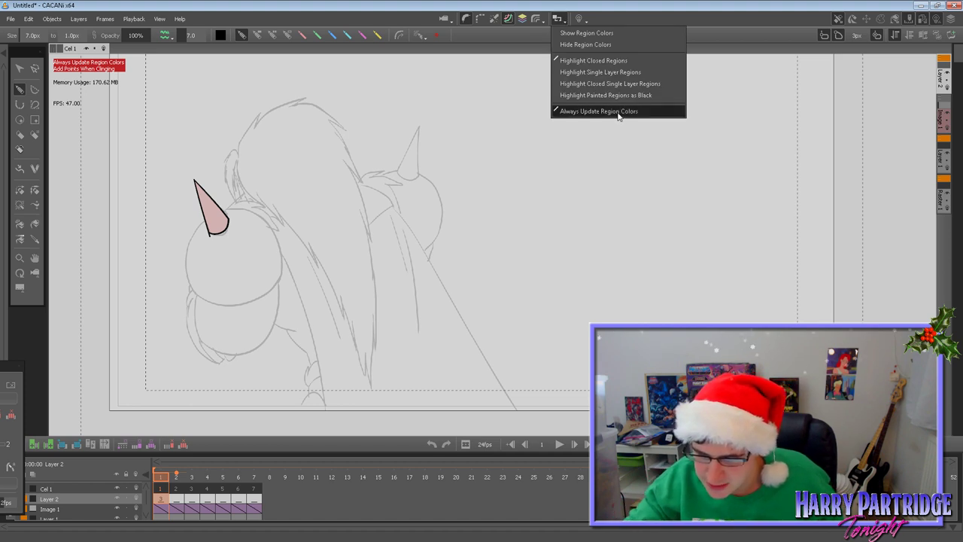
click(618, 113)
click(537, 19)
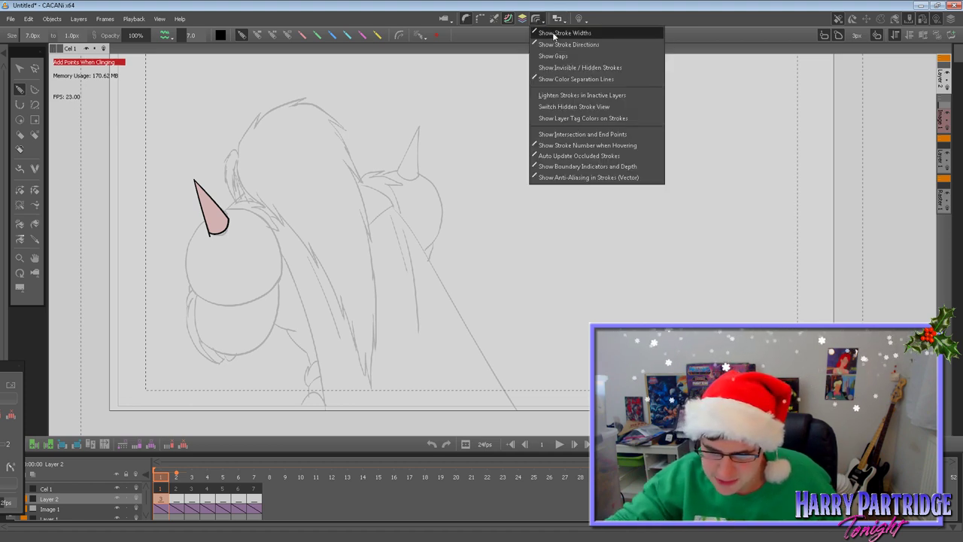
click(557, 20)
click(629, 42)
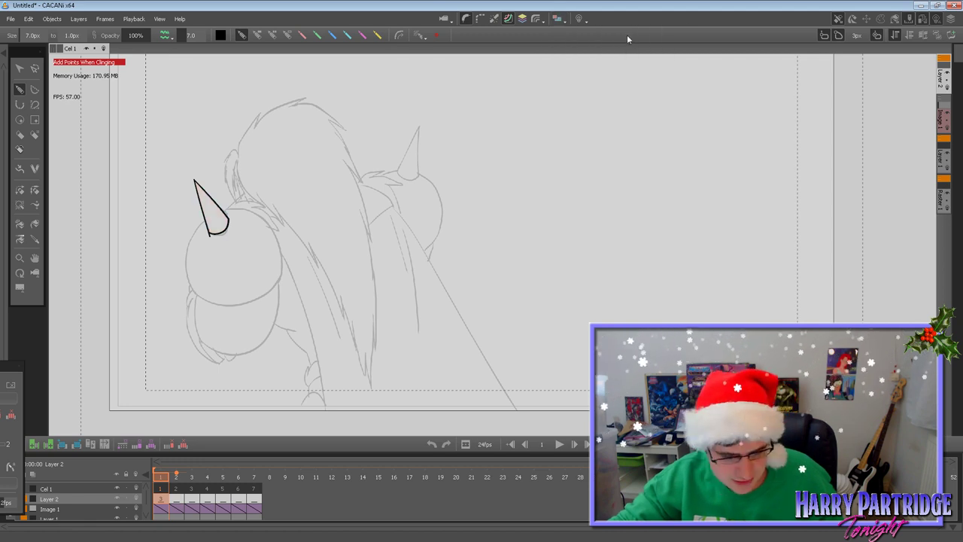
Trim the overshooting line end at the horn's lower-left corner and return to the brush.
click(19, 205)
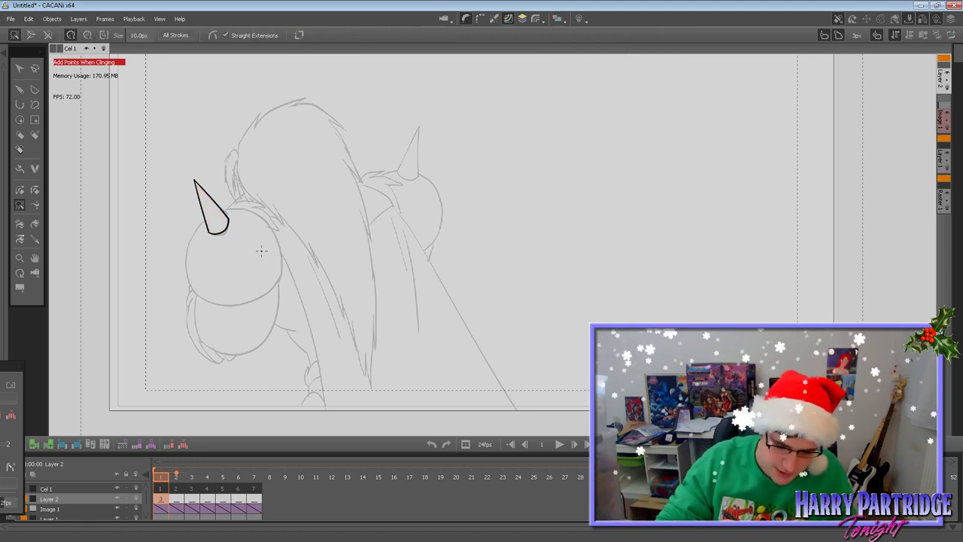
click(19, 89)
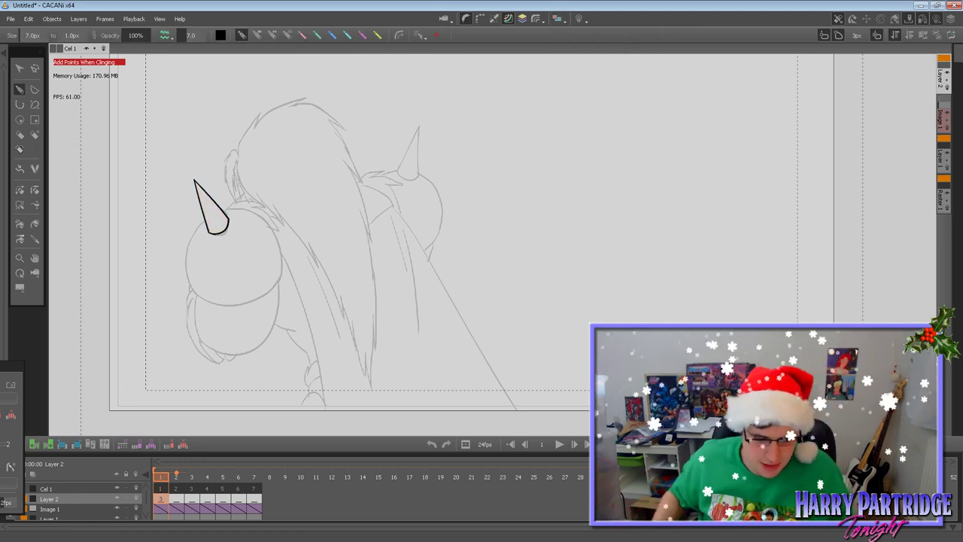
Trace the outline of the round left shoulder pad below the horn with the brush.
mouse_move(194, 292)
mouse_down()
mouse_move(185, 248)
mouse_move(205, 218)
mouse_up()
key(ctrl+z)
mouse_move(196, 292)
mouse_down()
mouse_move(189, 229)
mouse_move(230, 209)
mouse_move(248, 209)
mouse_move(275, 233)
mouse_move(282, 267)
mouse_up()
mouse_move(194, 292)
mouse_down()
mouse_move(241, 304)
mouse_move(274, 289)
mouse_move(282, 272)
mouse_up()
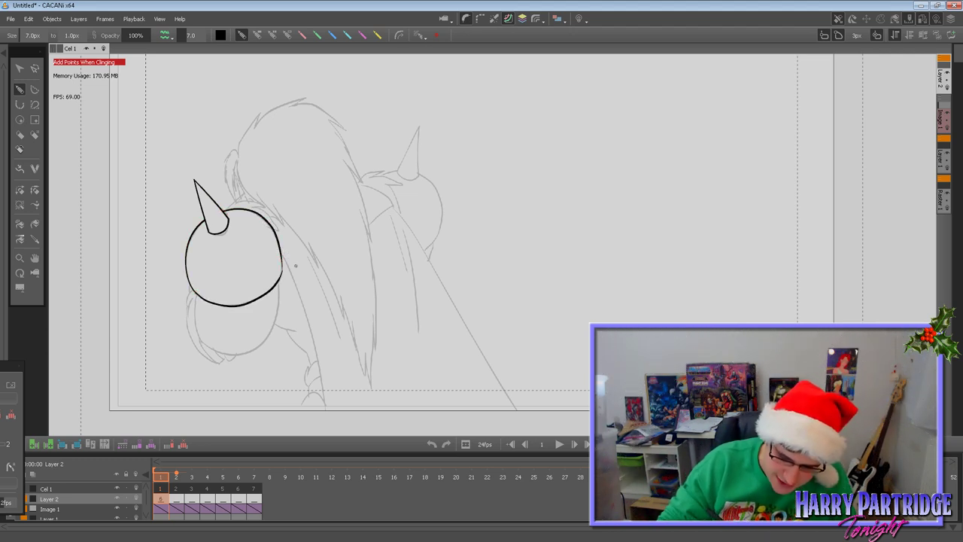
Trace the smaller rounded armour plate beneath the left shoulder pad, redrawing its strokes until both sides follow the sketch.
drag(195, 293, 201, 341)
key(ctrl+z)
key(ctrl+z)
drag(197, 294, 199, 338)
key(ctrl+z)
mouse_move(197, 294)
mouse_down()
mouse_move(198, 336)
mouse_move(236, 354)
mouse_move(264, 339)
mouse_move(276, 285)
mouse_up()
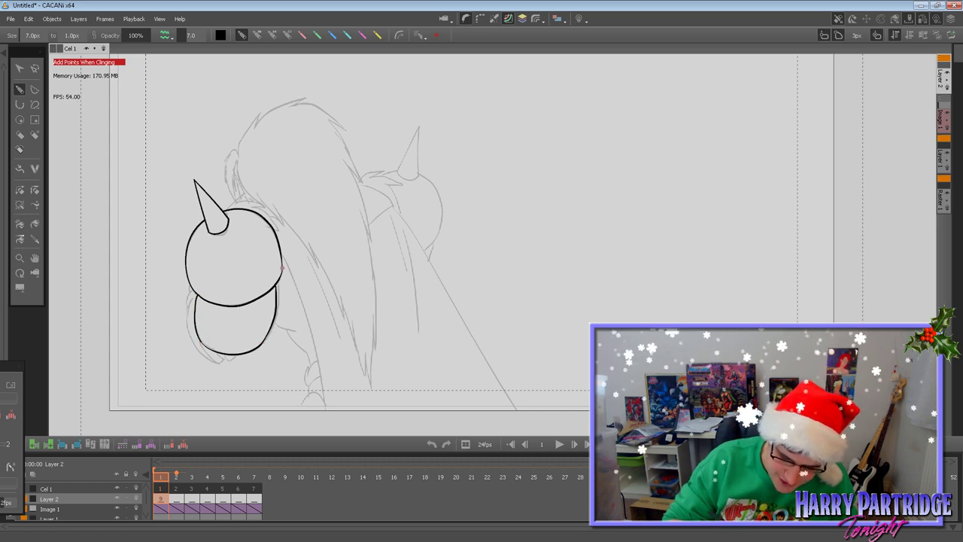
key(ctrl+z)
drag(262, 345, 278, 282)
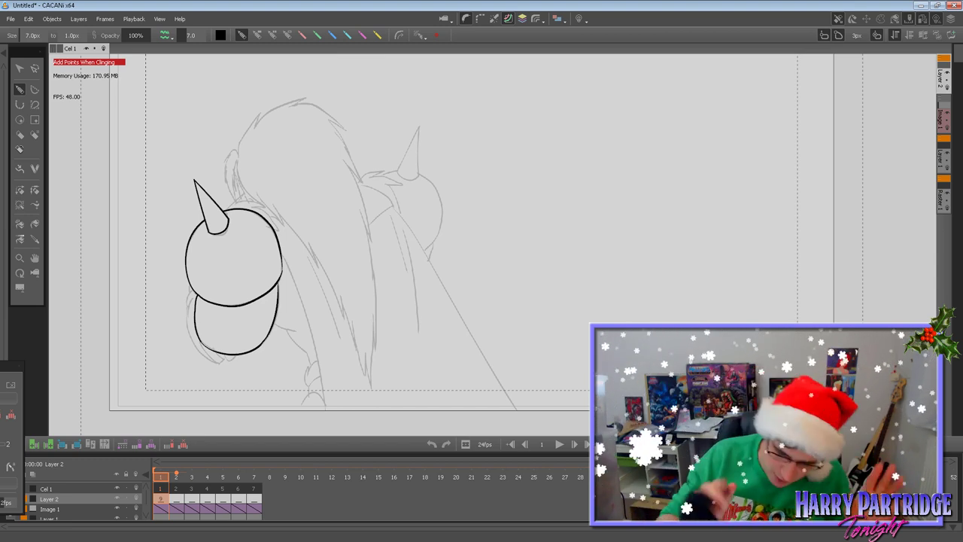
Trace the fur above the left shoulder pad, the arm around the lower plate and the cape's left edge, trimming the line overshoot.
mouse_move(225, 211)
mouse_down()
mouse_move(243, 194)
mouse_move(239, 201)
mouse_move(267, 205)
mouse_move(273, 224)
mouse_up()
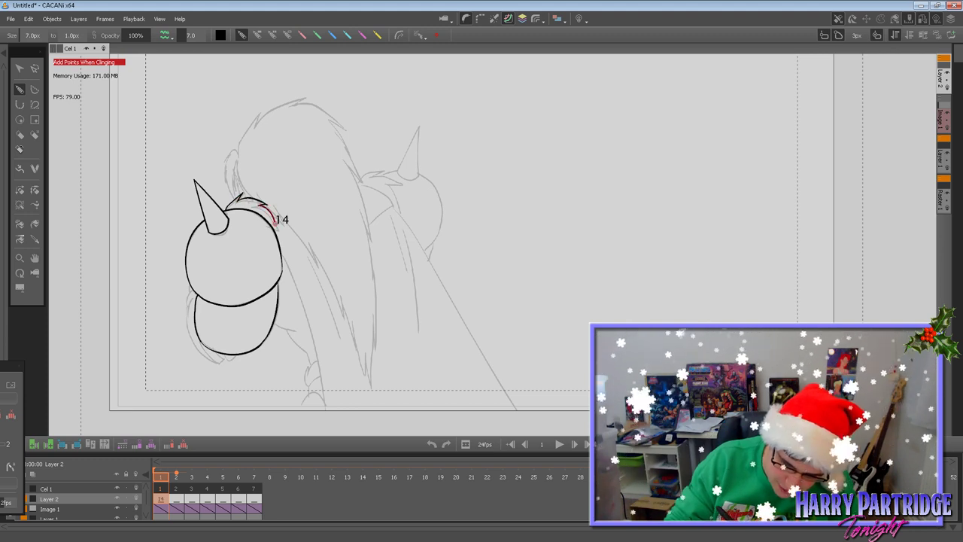
mouse_move(193, 289)
mouse_down()
mouse_move(187, 306)
mouse_move(197, 352)
mouse_move(216, 363)
mouse_move(236, 355)
mouse_up()
drag(274, 324, 297, 331)
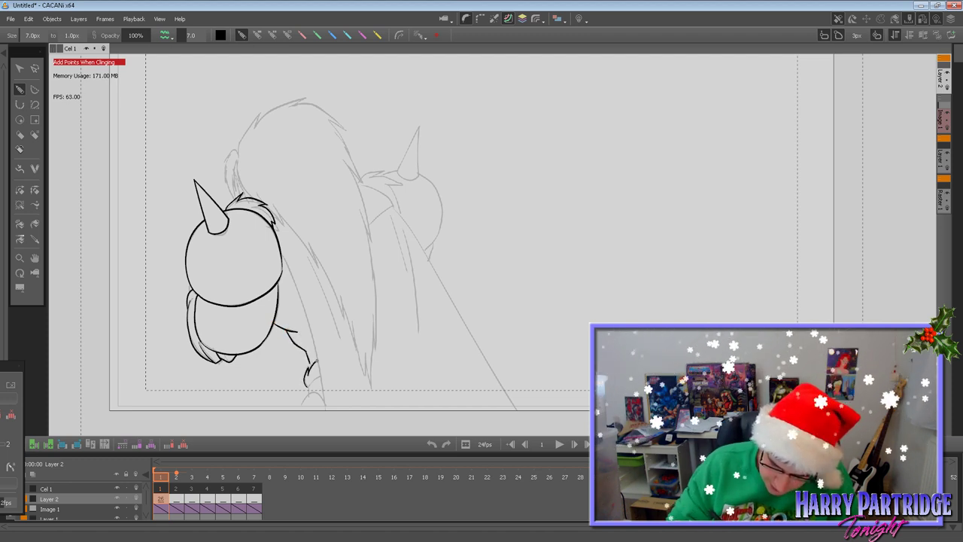
drag(305, 387, 315, 375)
drag(299, 411, 324, 394)
mouse_move(280, 255)
mouse_down()
mouse_move(316, 348)
mouse_move(326, 423)
mouse_up()
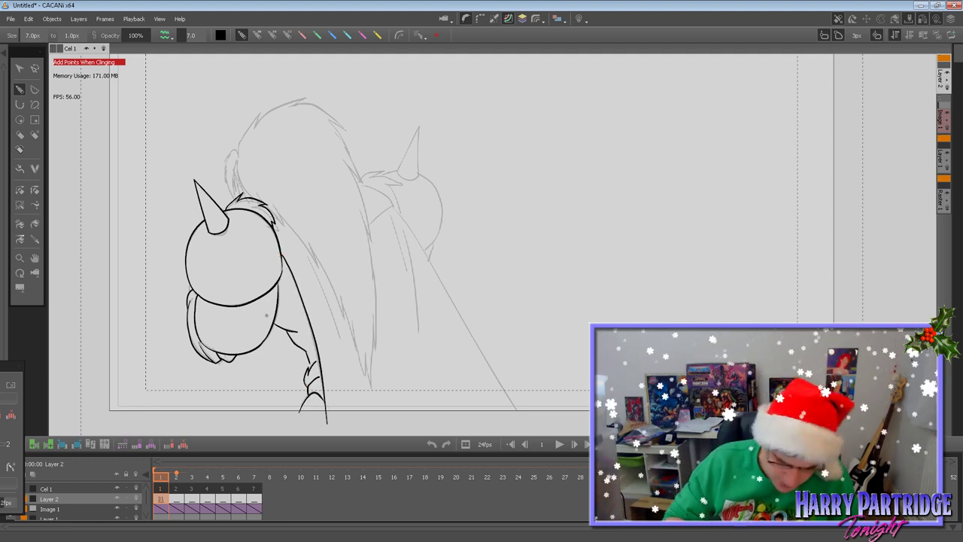
click(21, 205)
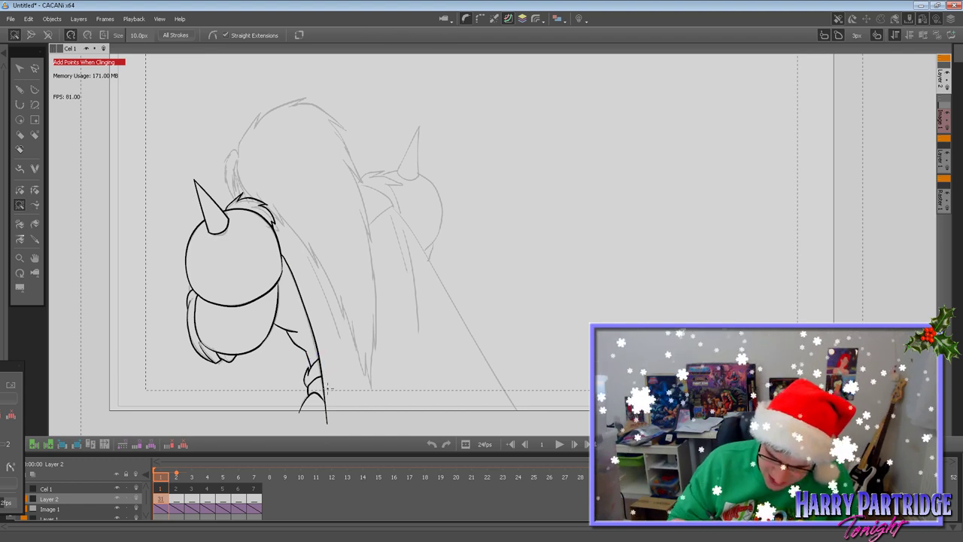
Trace the jagged left edge of the hair down to its lowest point and the spiky contour over the head.
click(19, 89)
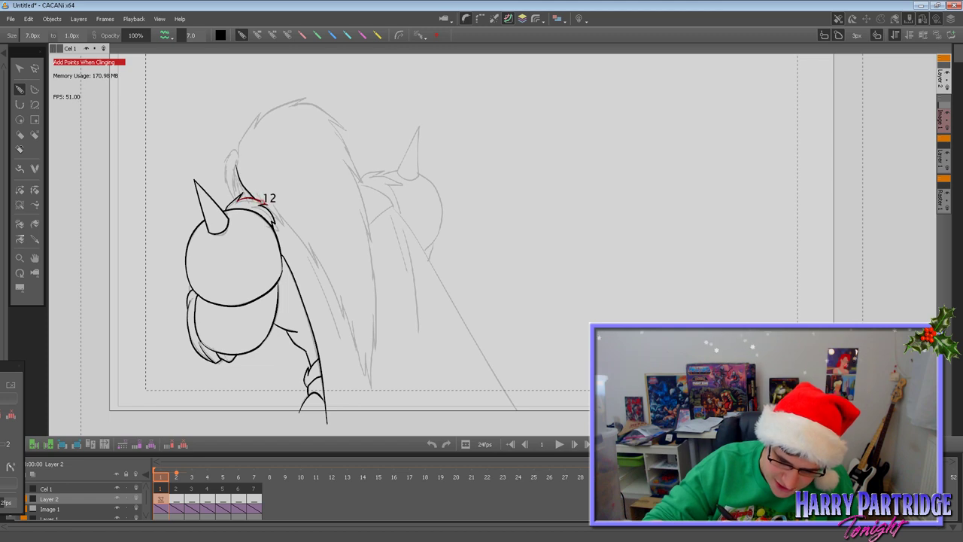
drag(283, 225, 275, 205)
mouse_move(307, 245)
mouse_down()
mouse_move(345, 319)
mouse_move(345, 307)
mouse_move(357, 351)
mouse_move(354, 323)
mouse_move(362, 372)
mouse_move(367, 376)
mouse_up()
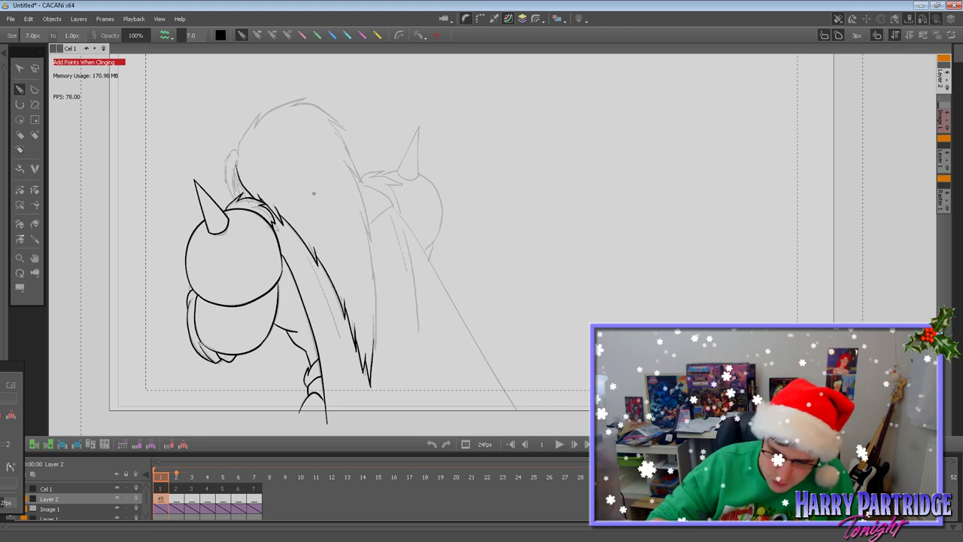
mouse_move(239, 158)
mouse_down()
mouse_move(258, 113)
mouse_move(255, 126)
mouse_move(309, 97)
mouse_move(291, 105)
mouse_move(336, 118)
mouse_move(347, 161)
mouse_up()
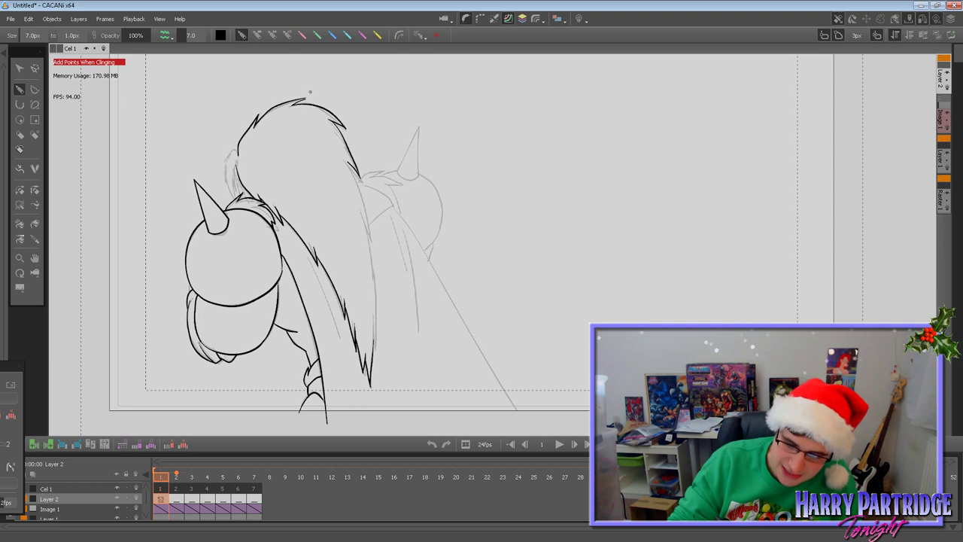
Delete the overextended stroke at the crown of the hair and redraw it to end at the sketched tip.
click(20, 205)
drag(304, 96, 317, 94)
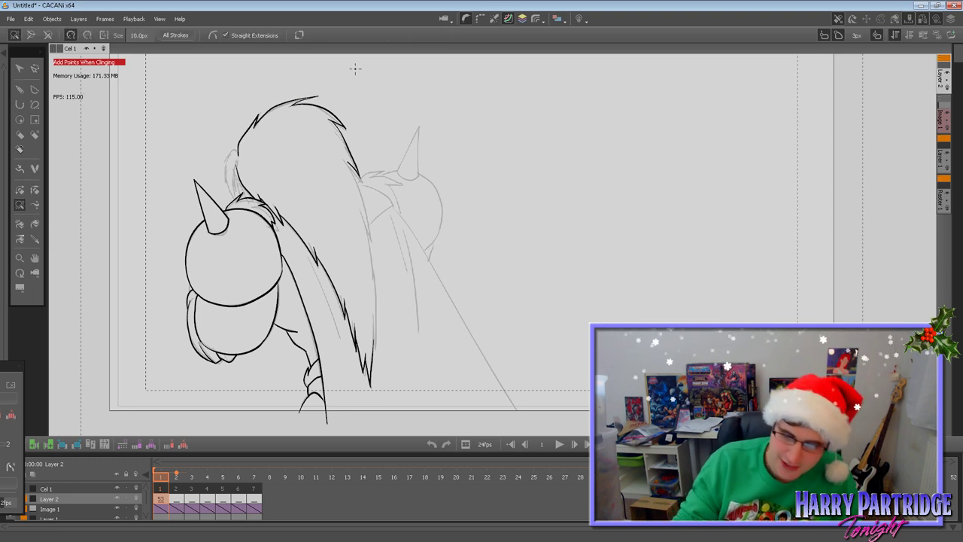
click(21, 68)
drag(311, 78, 323, 100)
key(Delete)
click(20, 90)
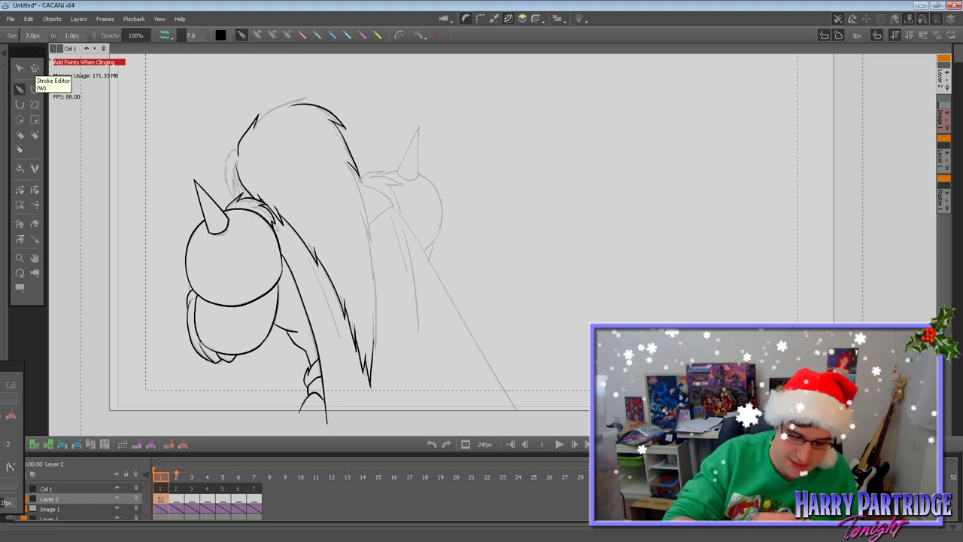
drag(257, 124, 315, 92)
key(ctrl+z)
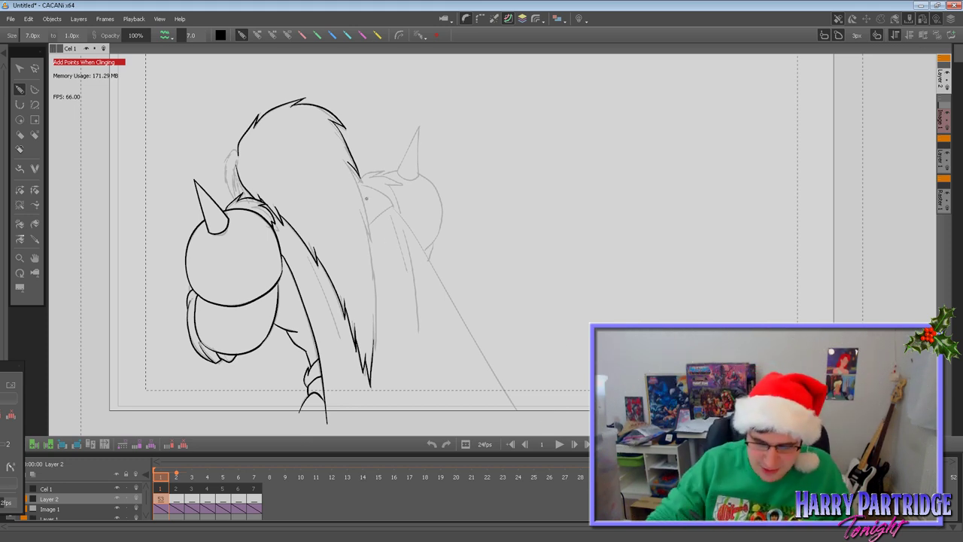
Trace the jagged right edge of the hair down to its lowest point, redrawing faulty strokes and trimming the overshoot.
drag(349, 163, 363, 201)
key(ctrl+z)
drag(350, 164, 374, 257)
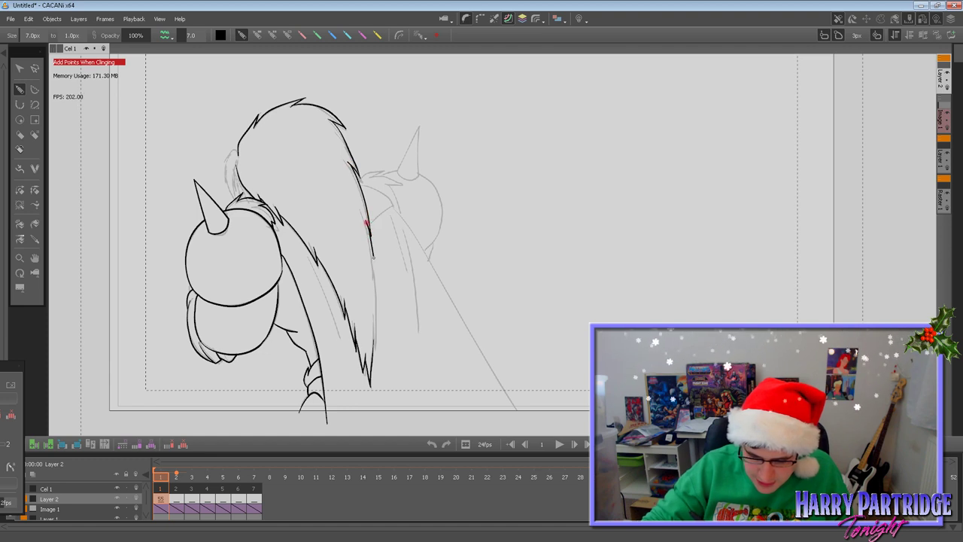
key(ctrl+z)
key(ctrl+z)
key(ctrl+z)
drag(348, 162, 368, 225)
mouse_move(374, 258)
mouse_down()
mouse_move(376, 344)
mouse_move(373, 327)
mouse_up()
click(20, 205)
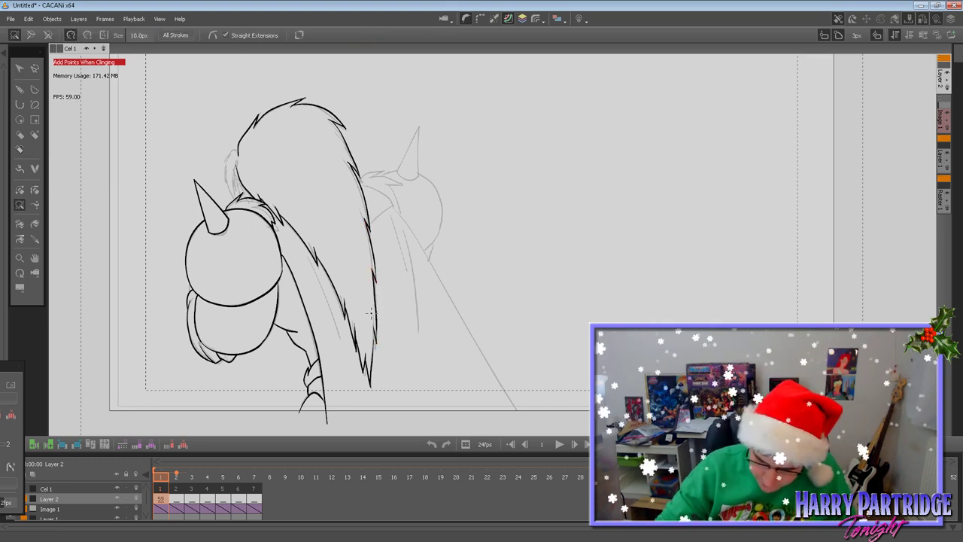
click(20, 89)
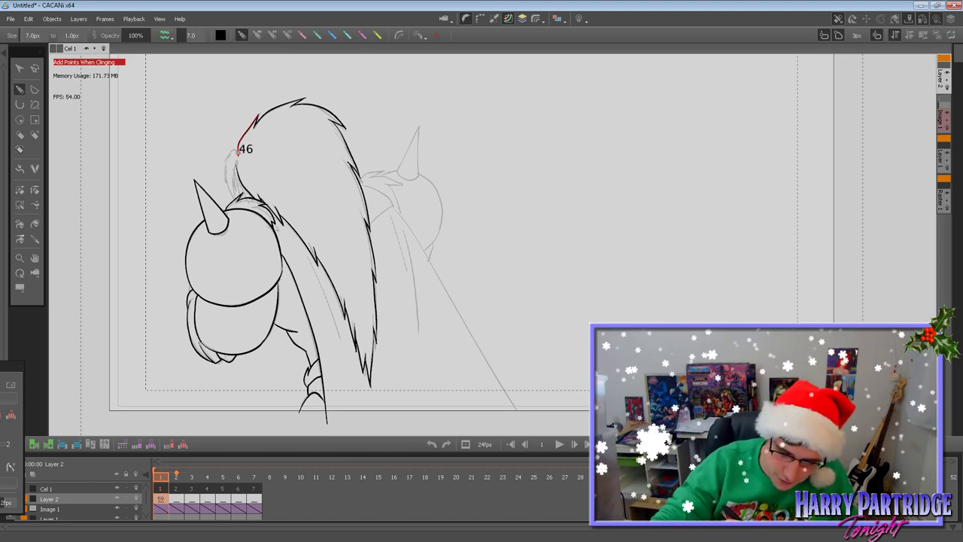
Trace the ear at the left of the head and the small hair strands between it and the shoulder fur.
drag(239, 154, 222, 162)
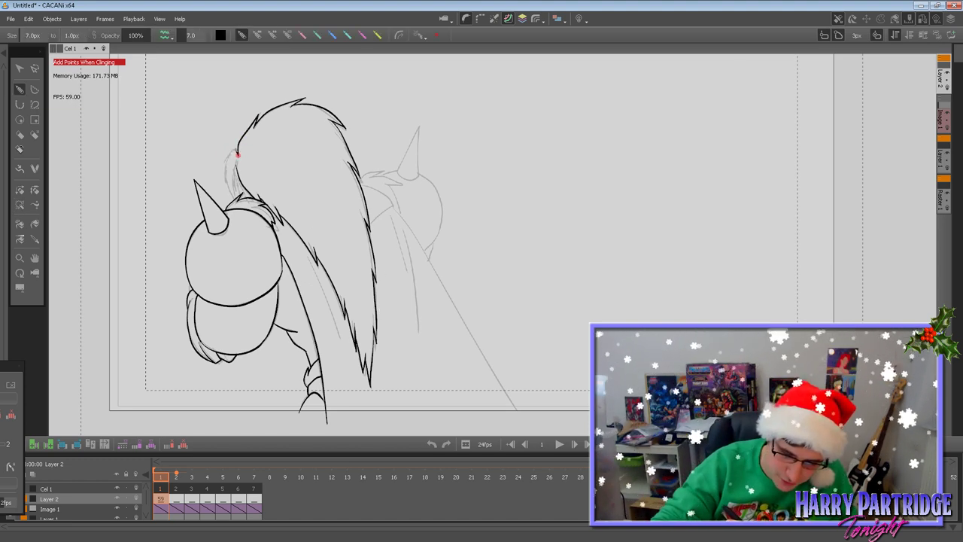
drag(227, 158, 226, 180)
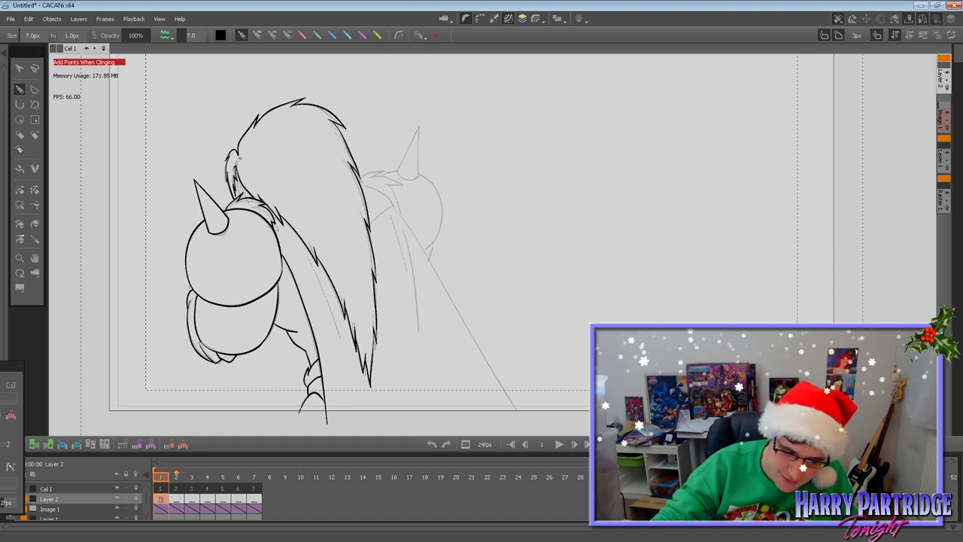
key(ctrl+z)
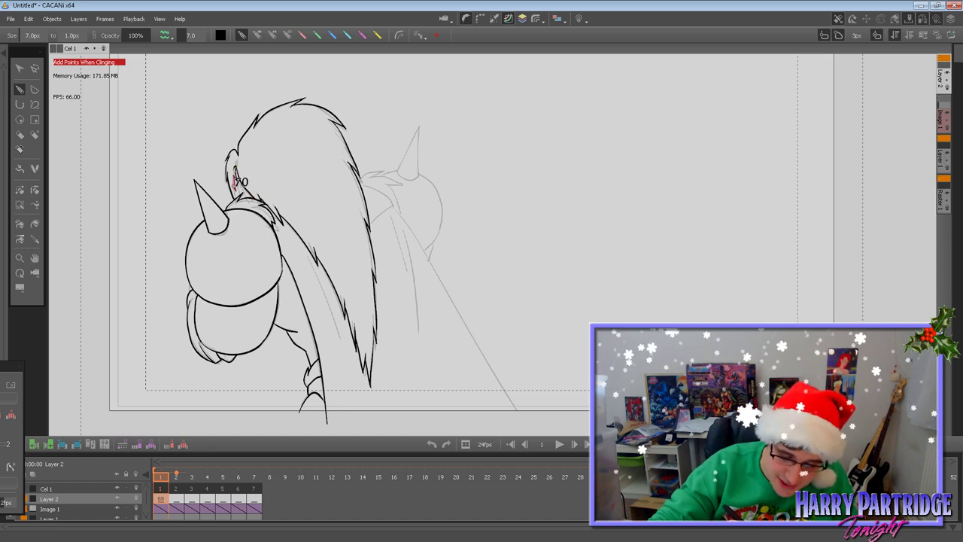
drag(234, 186, 237, 199)
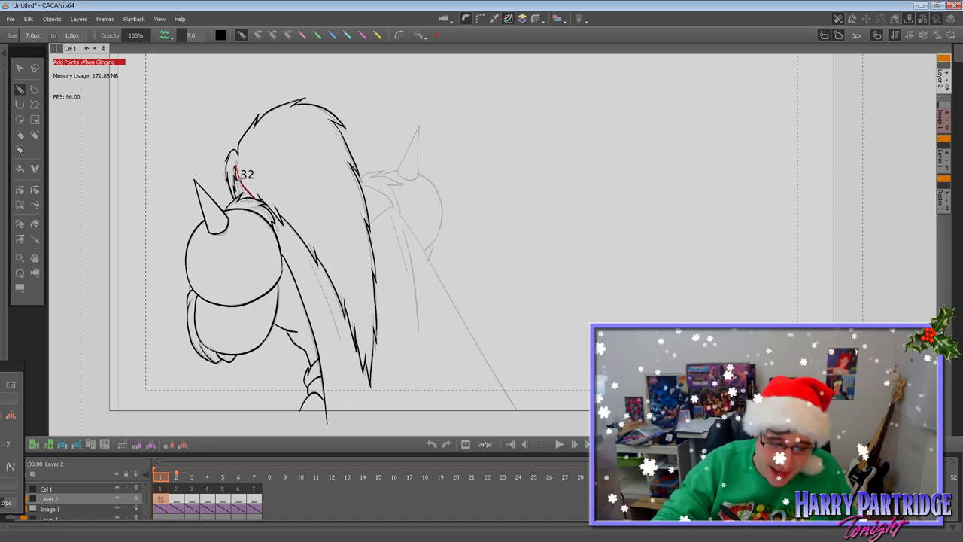
mouse_move(235, 178)
mouse_down()
mouse_move(240, 197)
mouse_move(252, 197)
mouse_up()
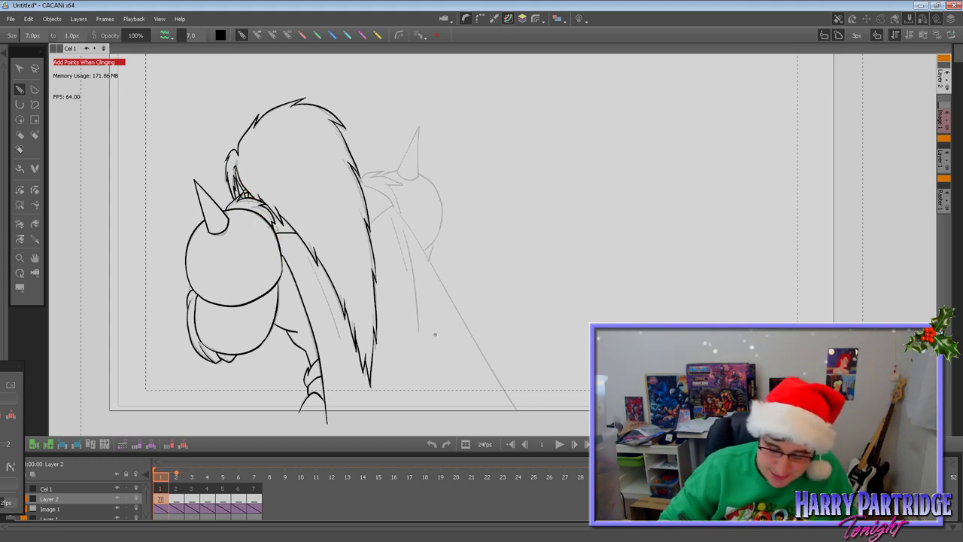
Trace the collar at the right of the hair and the cape's long right edge past the frame's lower border.
key(ctrl+z)
drag(368, 223, 393, 203)
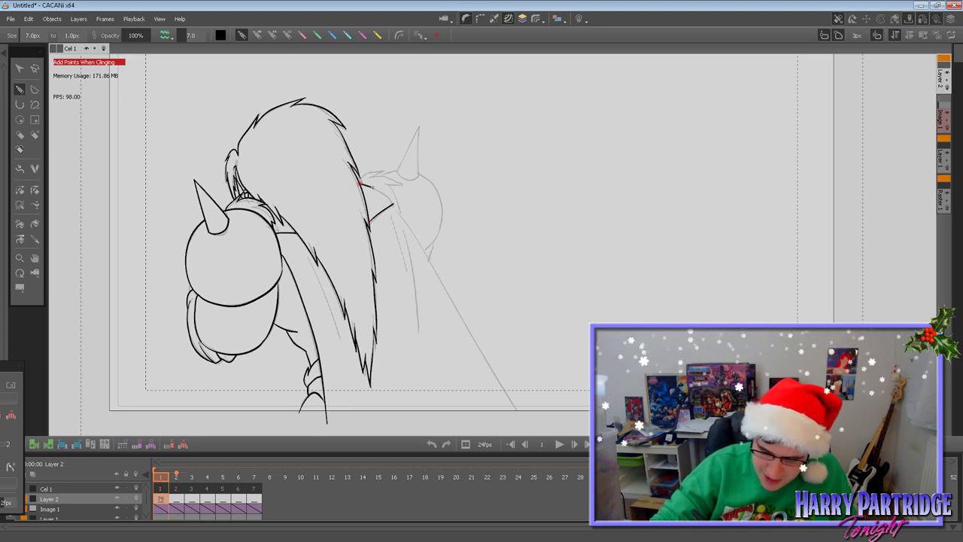
key(ctrl+z)
mouse_move(360, 184)
mouse_down()
mouse_move(389, 198)
mouse_move(432, 265)
mouse_up()
key(ctrl+z)
key(ctrl+z)
drag(392, 204, 530, 423)
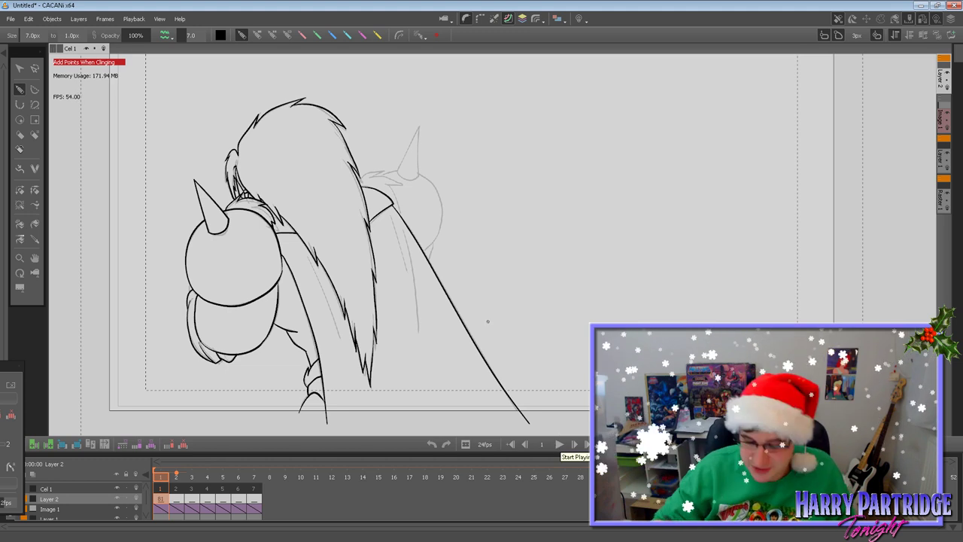
Draw the fold lines of the cape, two right of the hair and two along its left side.
drag(389, 213, 406, 319)
drag(398, 221, 425, 387)
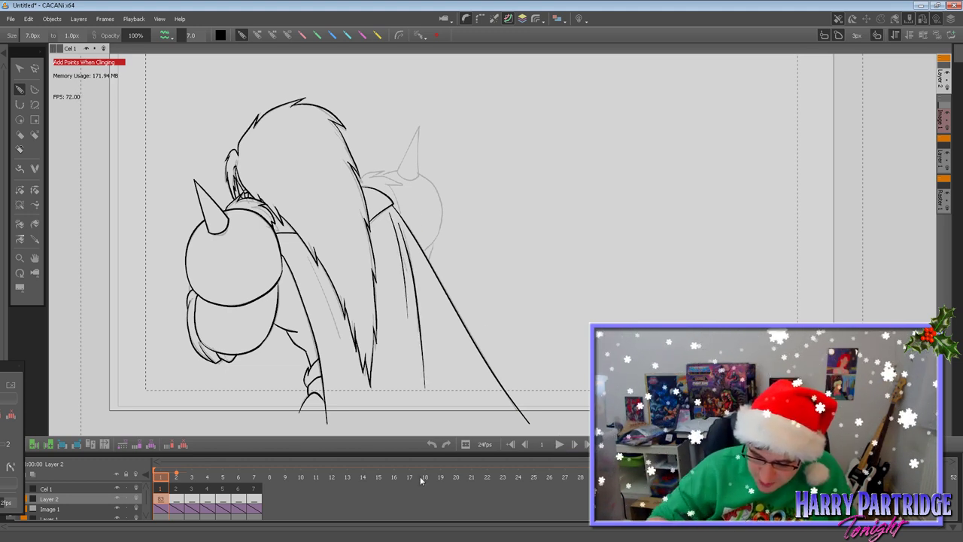
drag(300, 245, 345, 354)
drag(330, 303, 367, 418)
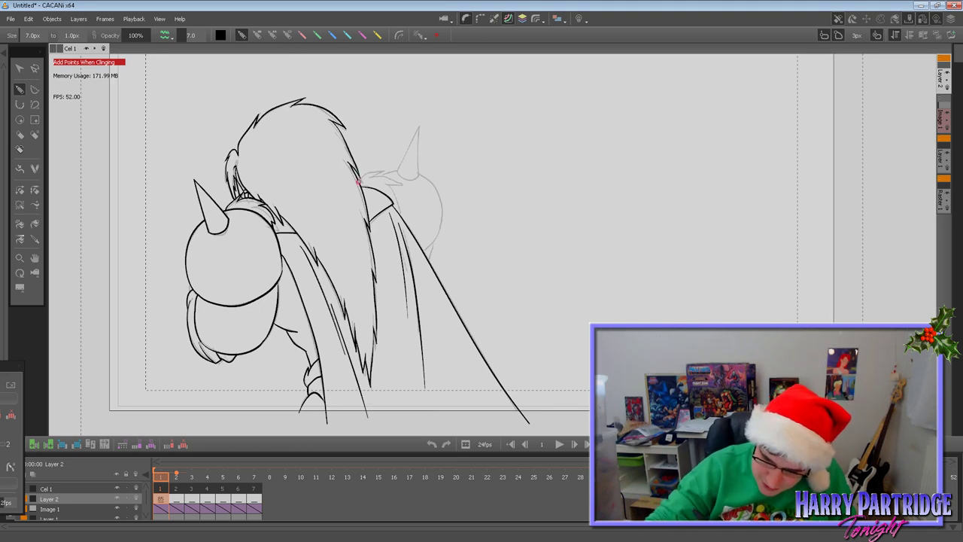
Trace the fur, horn and round outline of the right shoulder pad.
drag(384, 171, 375, 175)
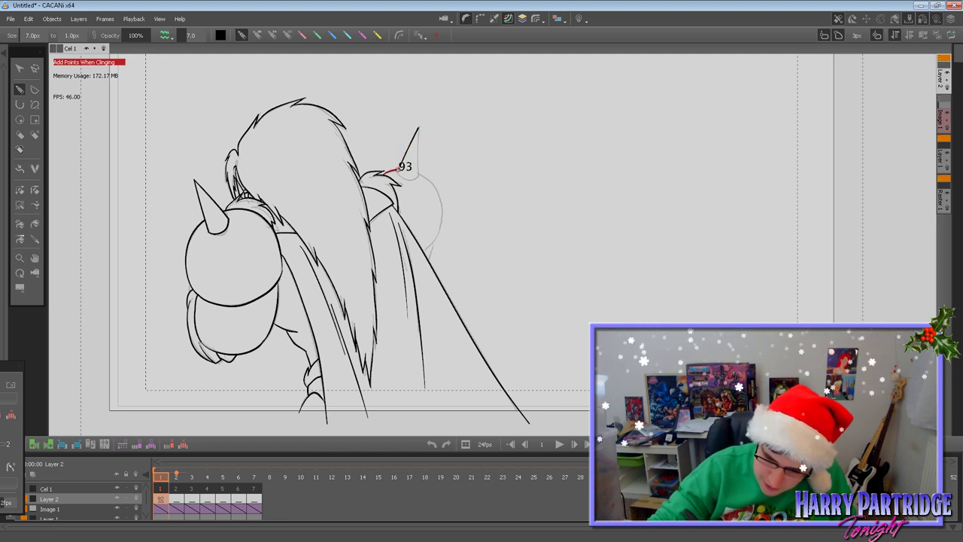
mouse_move(419, 127)
mouse_down()
mouse_move(418, 169)
mouse_move(428, 164)
mouse_move(441, 193)
mouse_move(438, 238)
mouse_move(422, 250)
mouse_move(439, 237)
mouse_move(429, 261)
mouse_up()
key(ctrl+z)
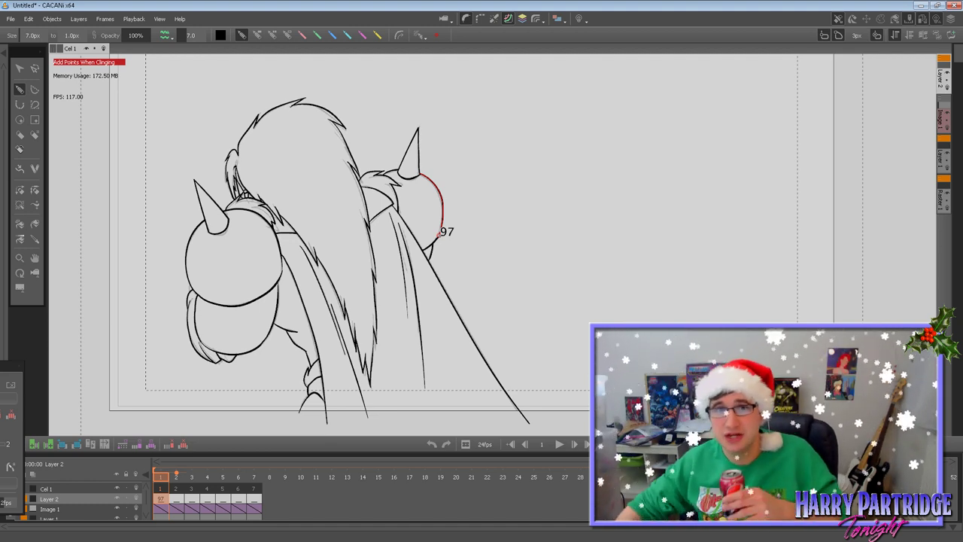
drag(439, 235, 439, 237)
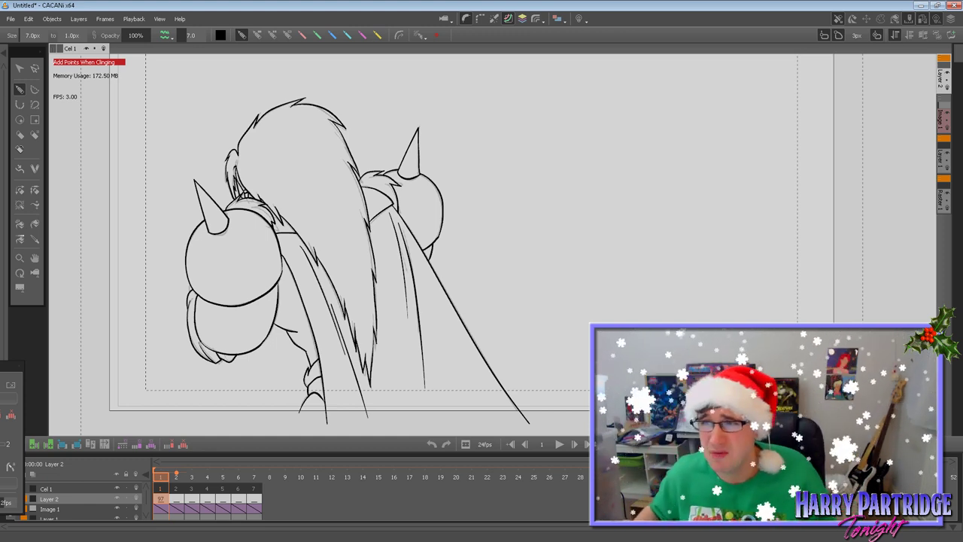
On frame 2 of Layer 2, trace the front shoulder pad's lower front rim and its left edge up to the horn.
click(34, 260)
drag(537, 294, 537, 291)
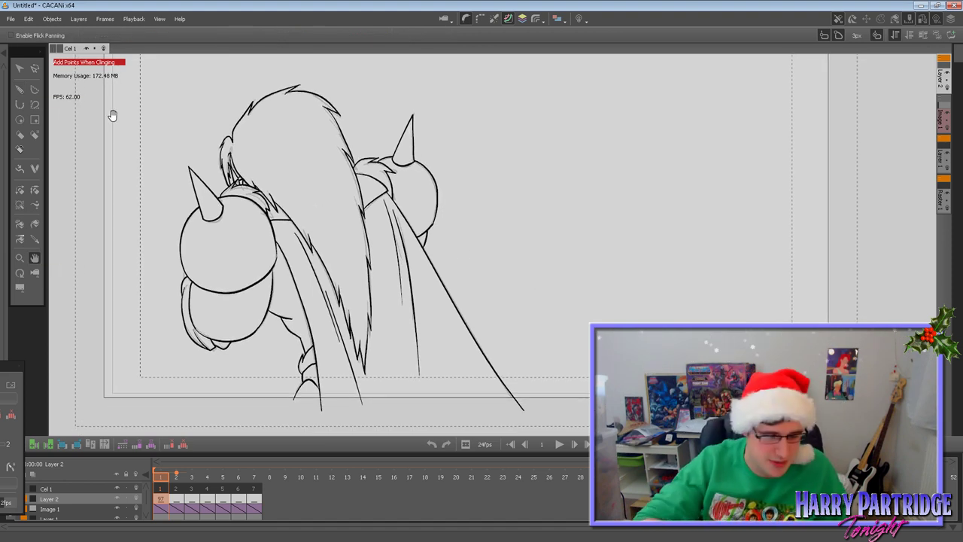
click(20, 89)
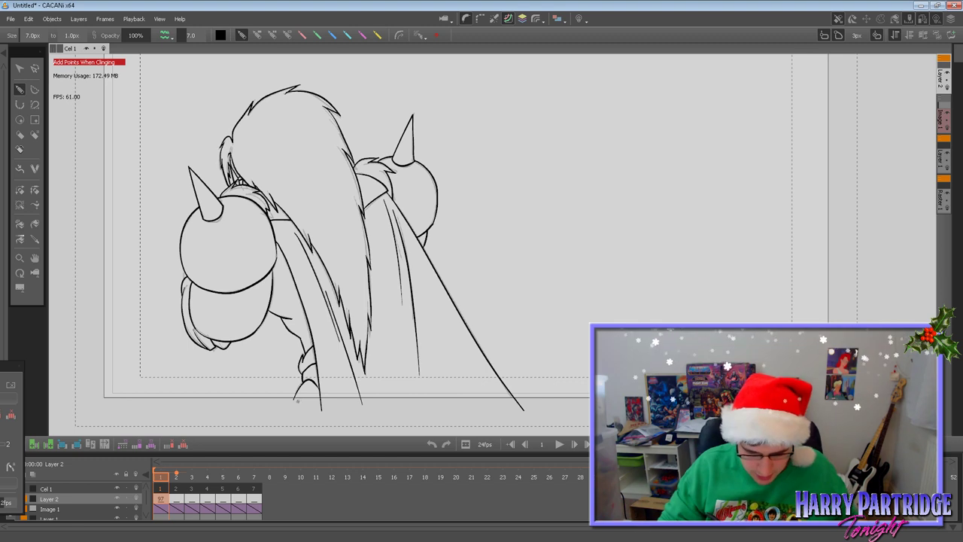
key(Right)
key(Left)
key(Right)
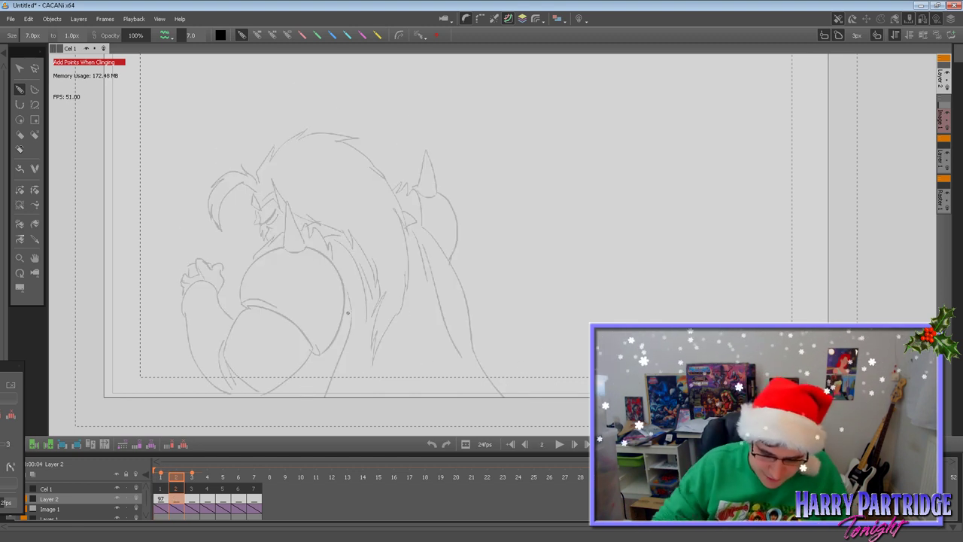
drag(245, 308, 288, 308)
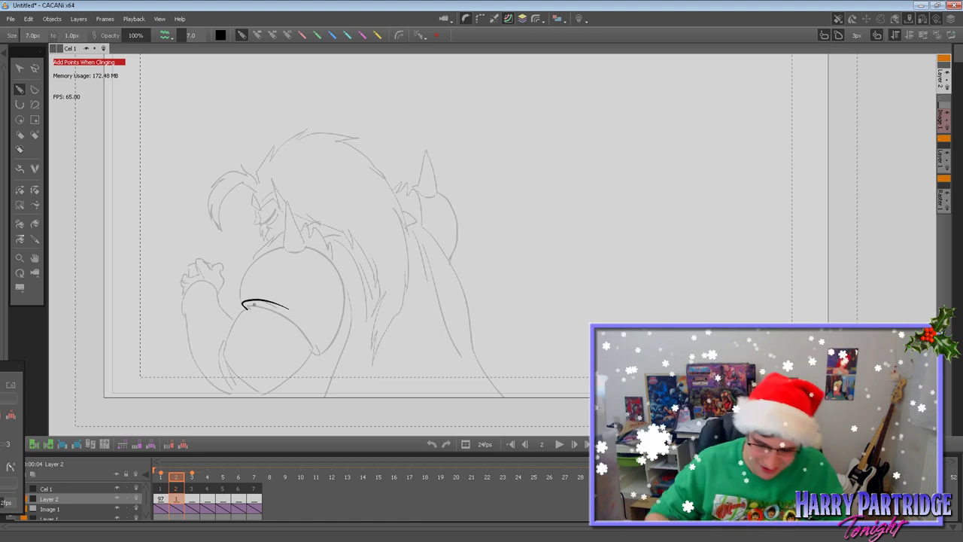
mouse_move(241, 304)
mouse_down()
mouse_move(260, 254)
mouse_move(283, 246)
mouse_up()
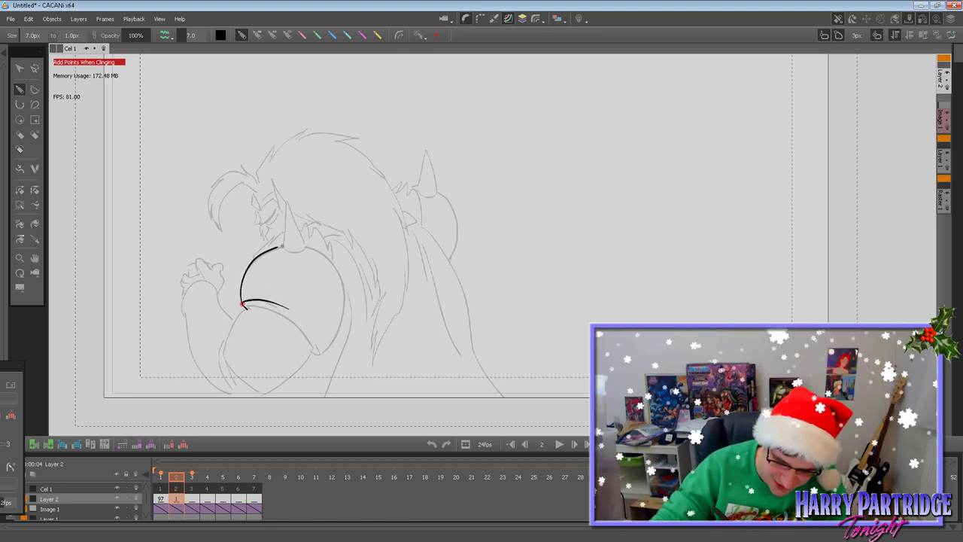
Trace the horn on the front shoulder pad and the pad's round right outline down to the rim's lower corner.
mouse_move(286, 201)
mouse_down()
mouse_move(283, 248)
mouse_move(299, 252)
mouse_up()
key(ctrl+z)
drag(285, 202, 304, 247)
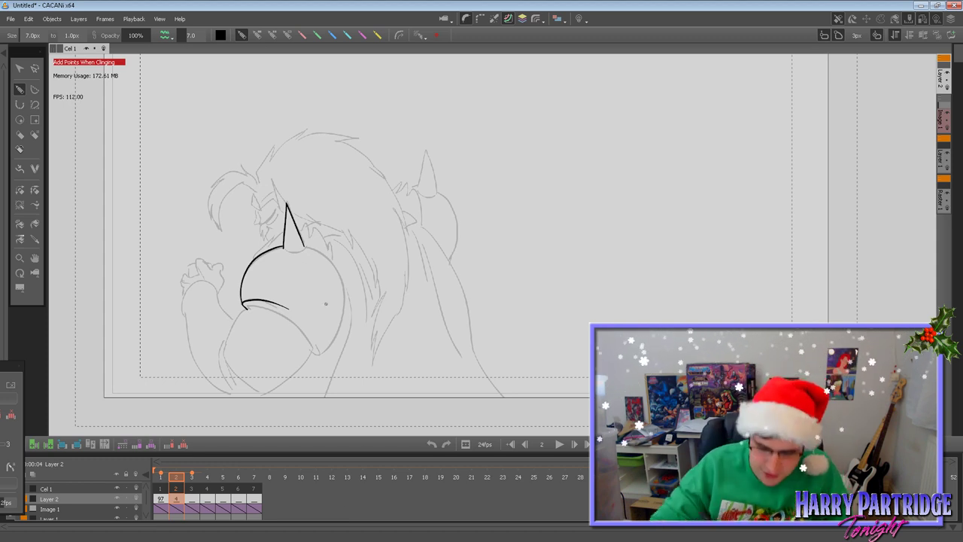
mouse_move(284, 248)
mouse_down()
mouse_move(328, 257)
mouse_move(342, 279)
mouse_move(344, 312)
mouse_move(328, 347)
mouse_move(311, 354)
mouse_up()
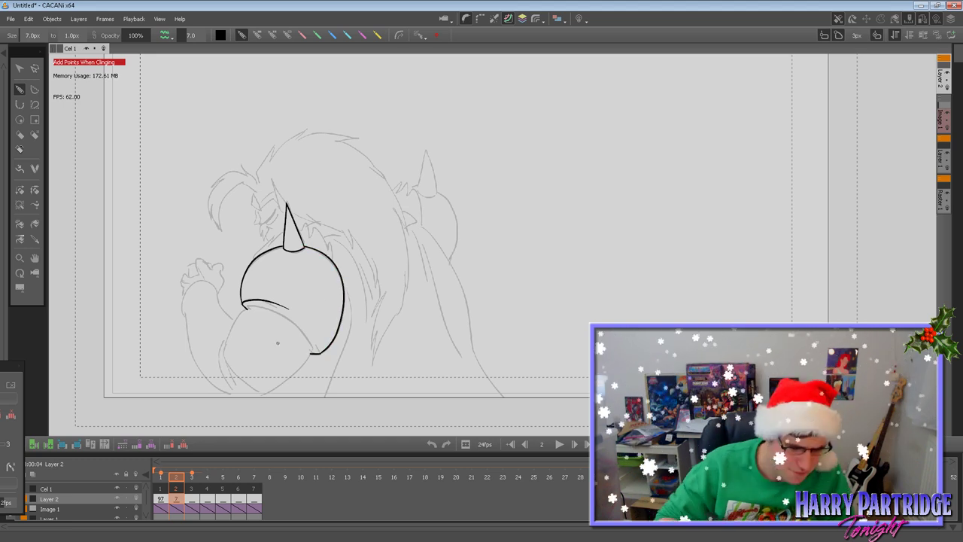
Trace the jagged fur tufts behind the front shoulder pad on both sides of its horn.
click(20, 204)
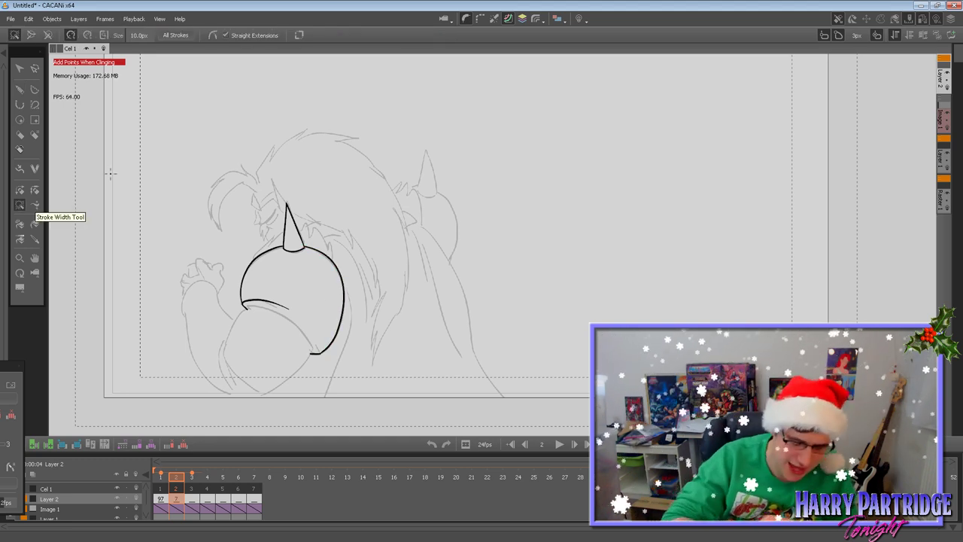
click(19, 91)
key(Left)
key(Right)
mouse_move(254, 258)
mouse_down()
mouse_move(273, 234)
mouse_move(308, 237)
mouse_up()
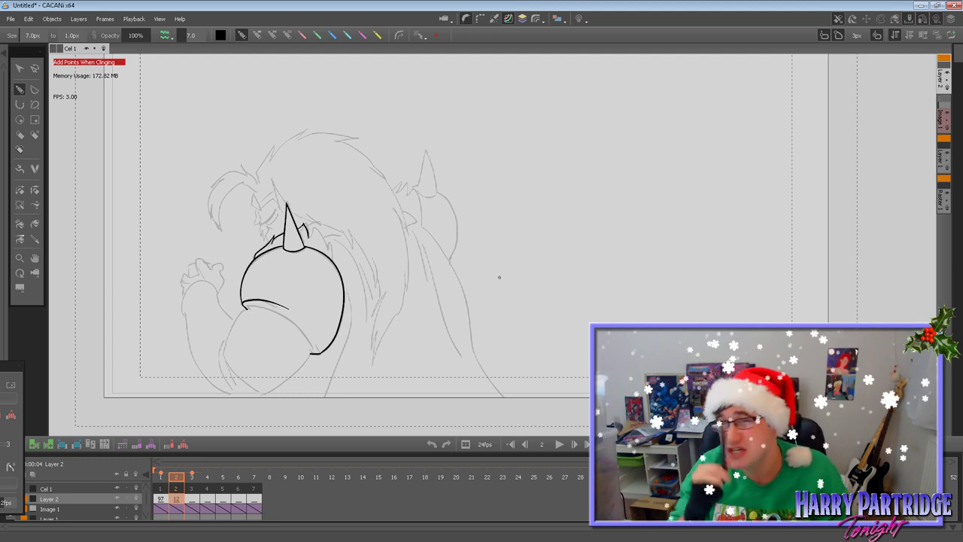
key(Left)
key(Right)
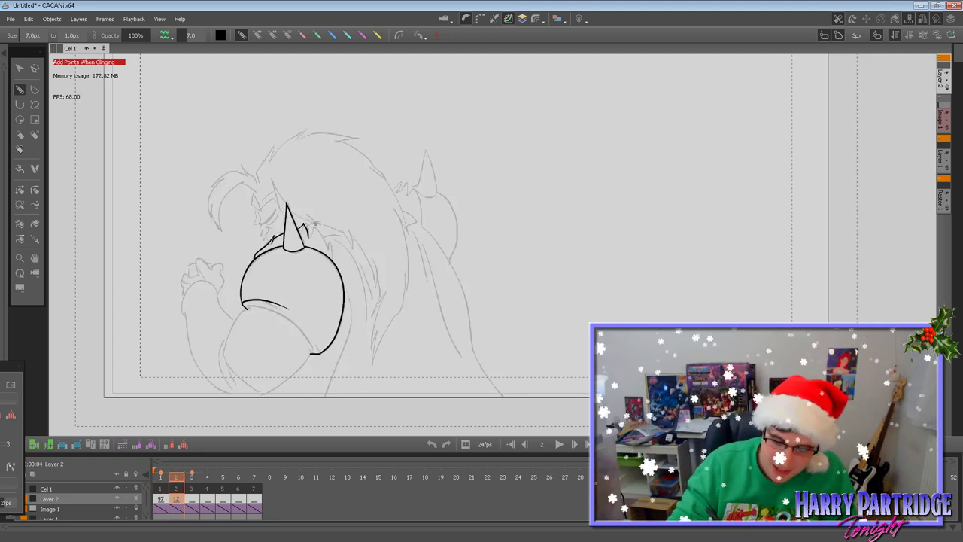
mouse_move(309, 237)
mouse_down()
mouse_move(315, 228)
mouse_move(330, 241)
mouse_move(332, 259)
mouse_up()
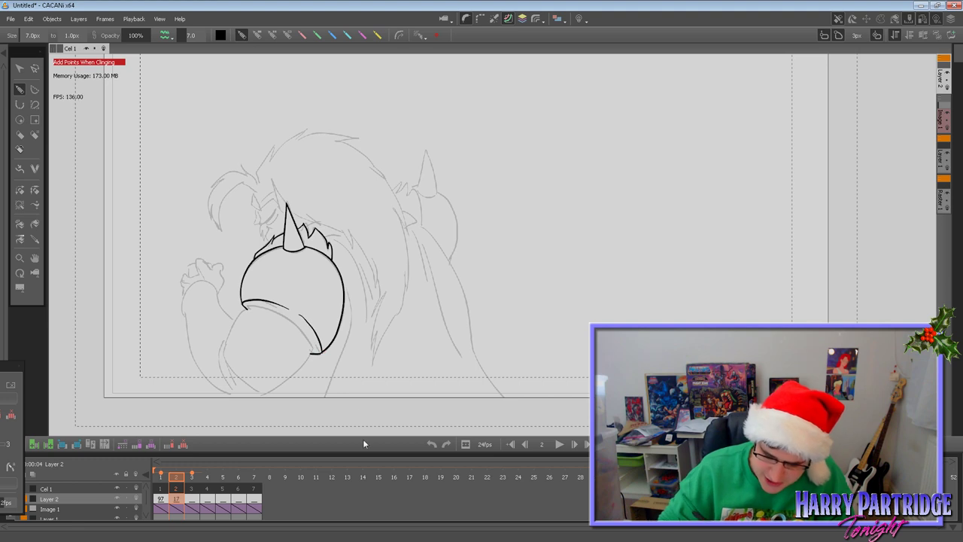
Trace the inner rim line at the lower right of the front shoulder pad, redrawing it until the curve fits.
drag(301, 317, 320, 351)
key(ctrl+z)
drag(301, 316, 320, 351)
key(ctrl+z)
drag(301, 316, 322, 351)
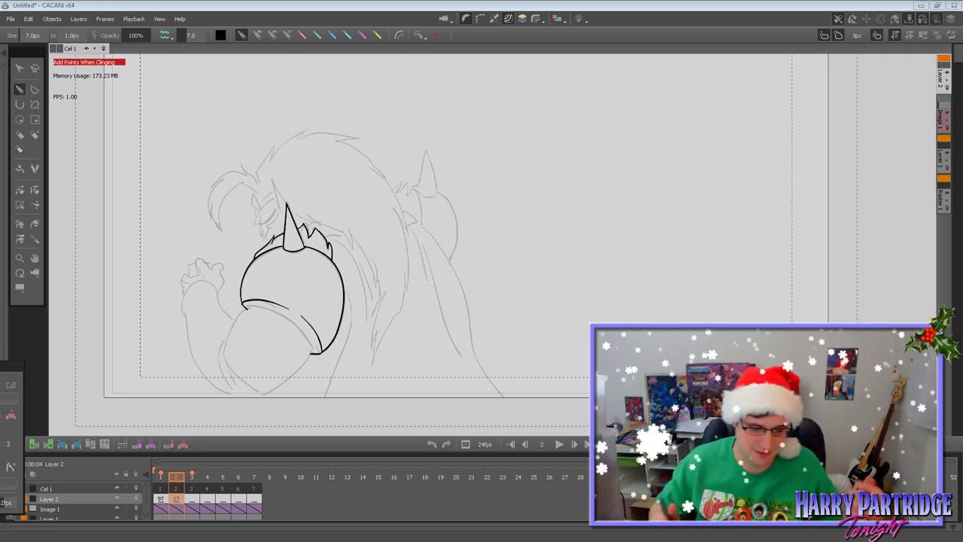
Trace the closed outline of the rounded upper-arm plate beneath the shoulder pad.
click(25, 94)
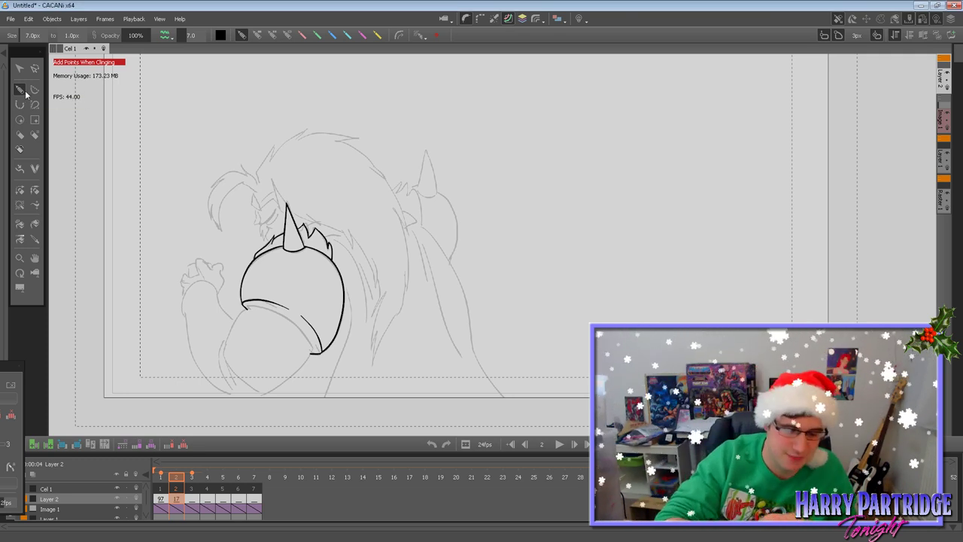
key(Left)
key(Right)
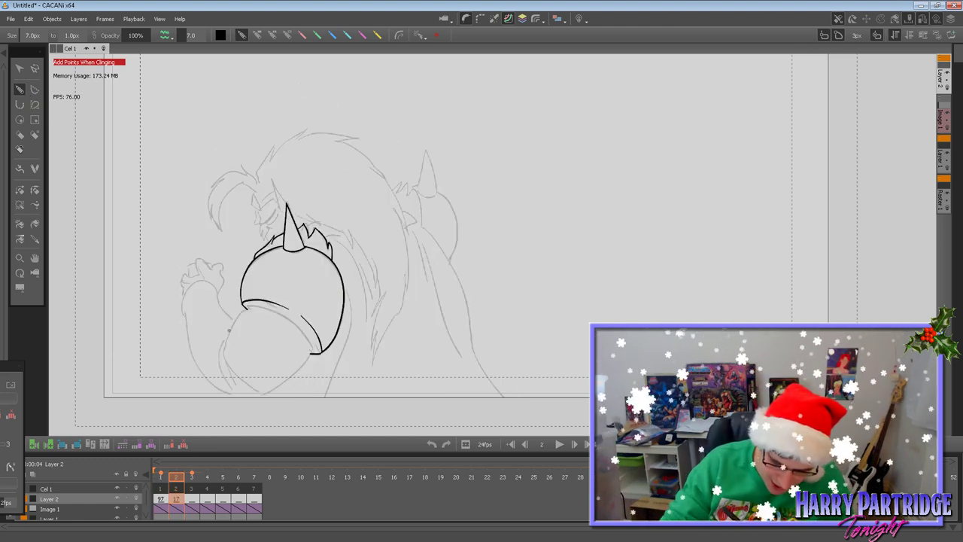
drag(223, 353, 244, 309)
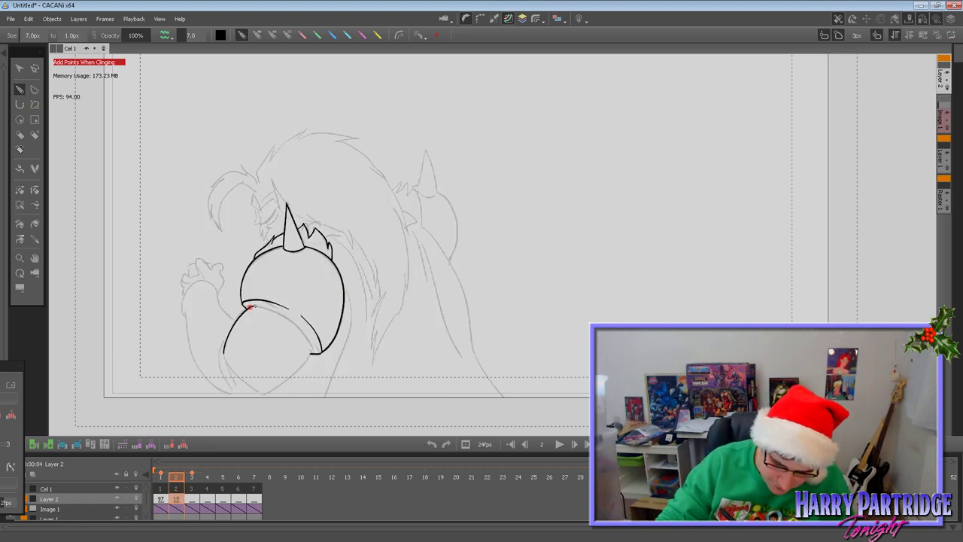
drag(309, 340, 314, 351)
mouse_move(223, 353)
mouse_down()
mouse_move(250, 387)
mouse_move(281, 387)
mouse_up()
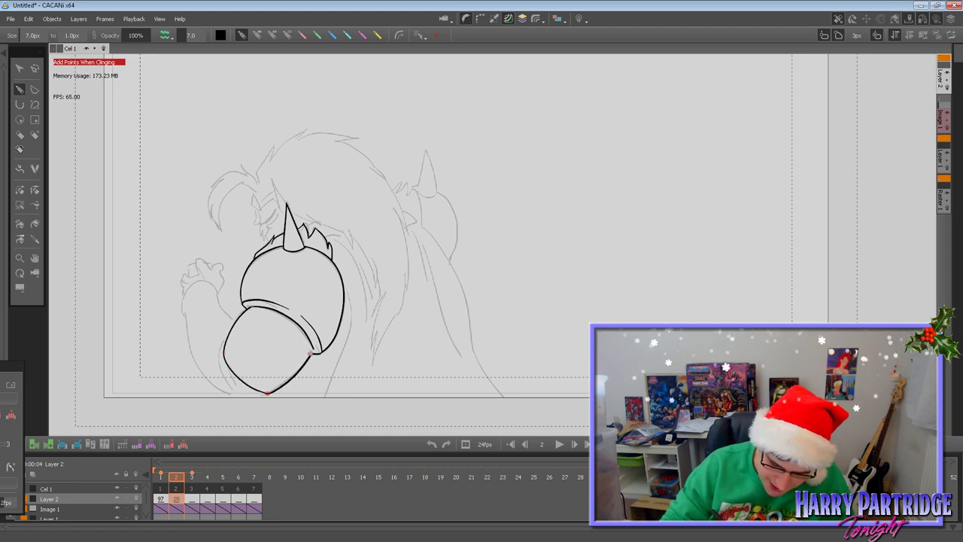
Trace the raised forearm from wrist to elbow and the inner lines where it meets the upper-arm plate.
click(19, 205)
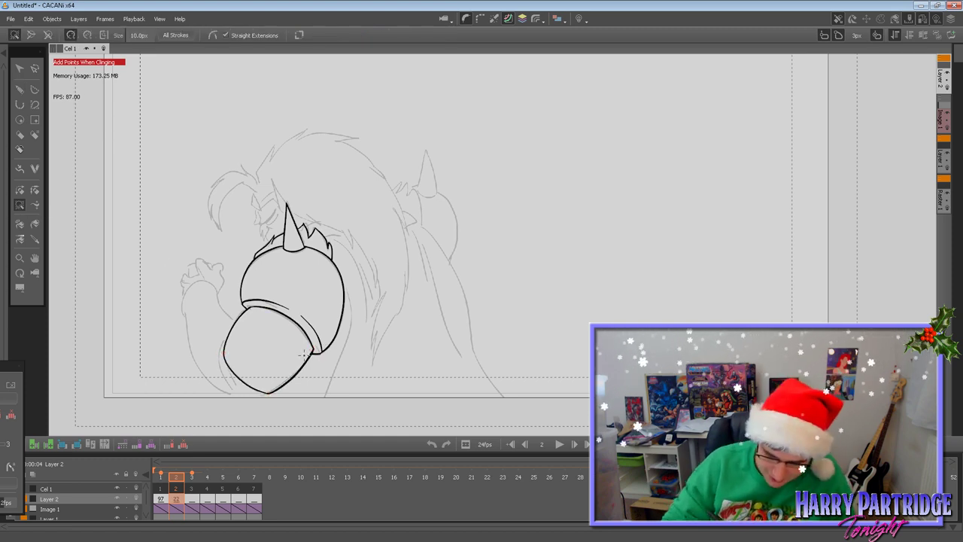
key(b)
mouse_move(223, 352)
mouse_down()
mouse_move(267, 393)
mouse_move(236, 374)
mouse_move(266, 393)
mouse_move(231, 389)
mouse_up()
key(ctrl+z)
key(Left)
key(Right)
key(ctrl+z)
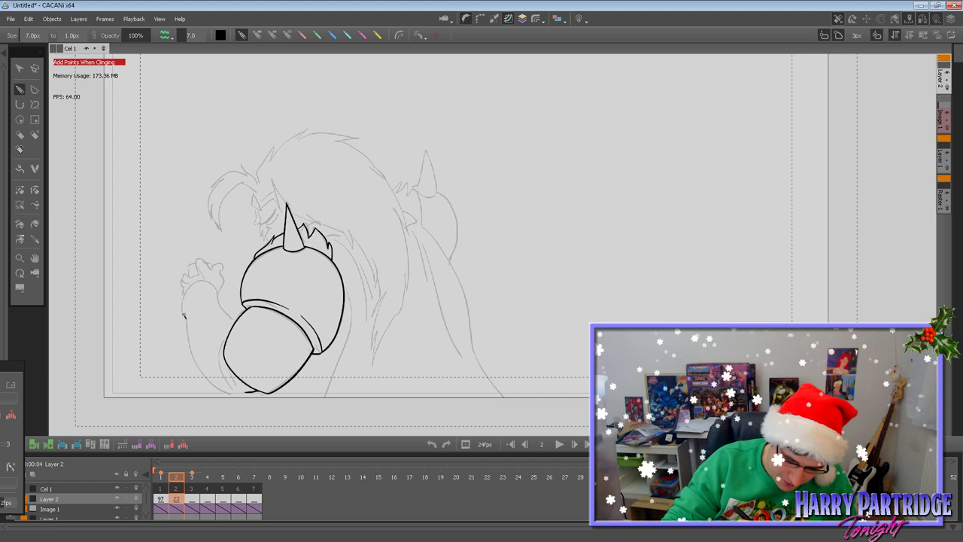
mouse_move(184, 314)
mouse_down()
mouse_move(182, 292)
mouse_move(213, 286)
mouse_move(216, 297)
mouse_move(188, 321)
mouse_move(194, 360)
mouse_move(241, 398)
mouse_move(231, 396)
mouse_up()
mouse_move(243, 396)
mouse_down()
mouse_move(220, 365)
mouse_move(224, 344)
mouse_up()
key(ctrl+z)
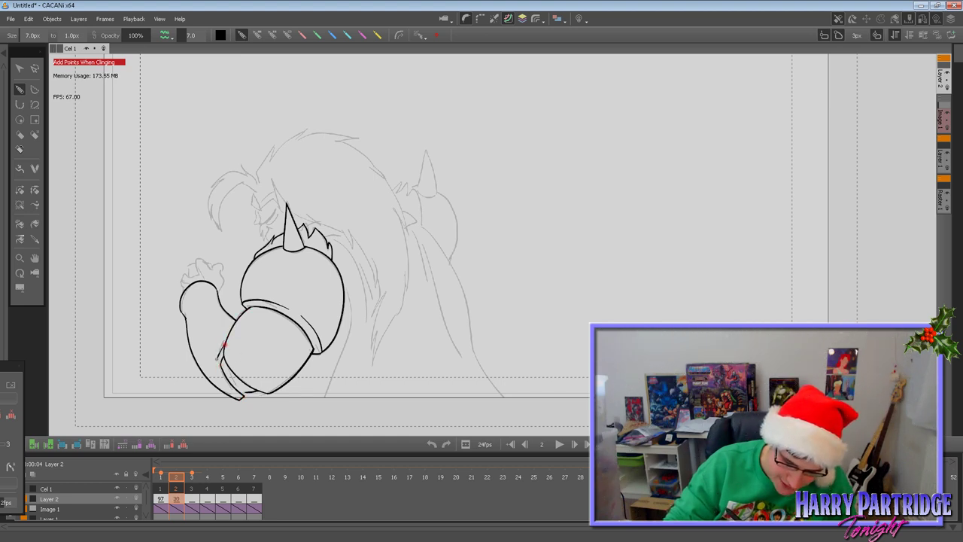
drag(249, 388, 262, 392)
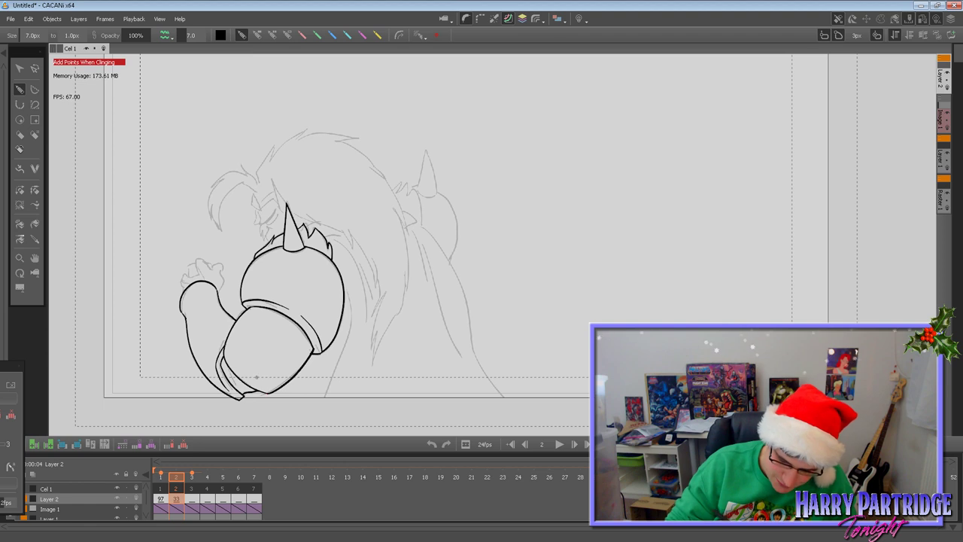
drag(225, 365, 237, 381)
Trace the raised hand above the forearm, with its diamond-shaped knuckles, fingers and thumb.
key(Left)
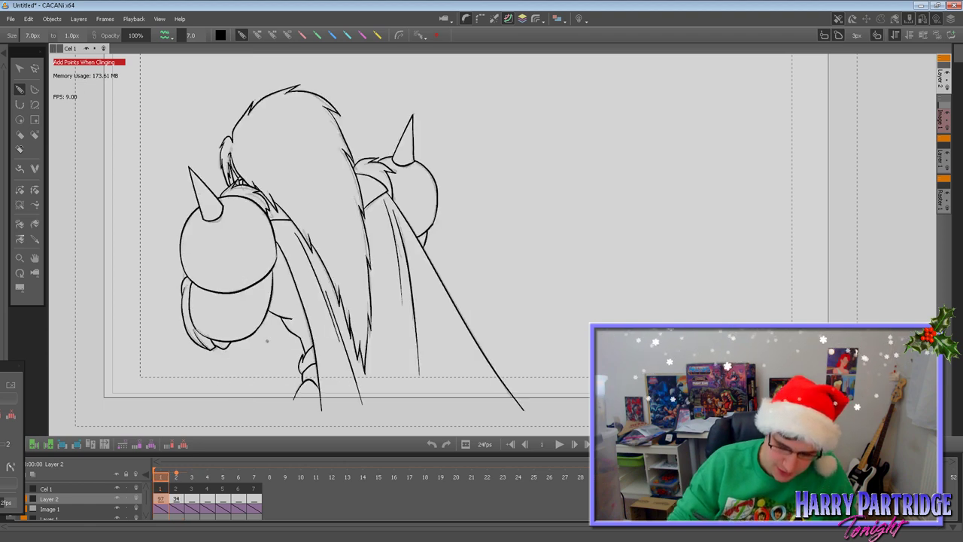
key(Right)
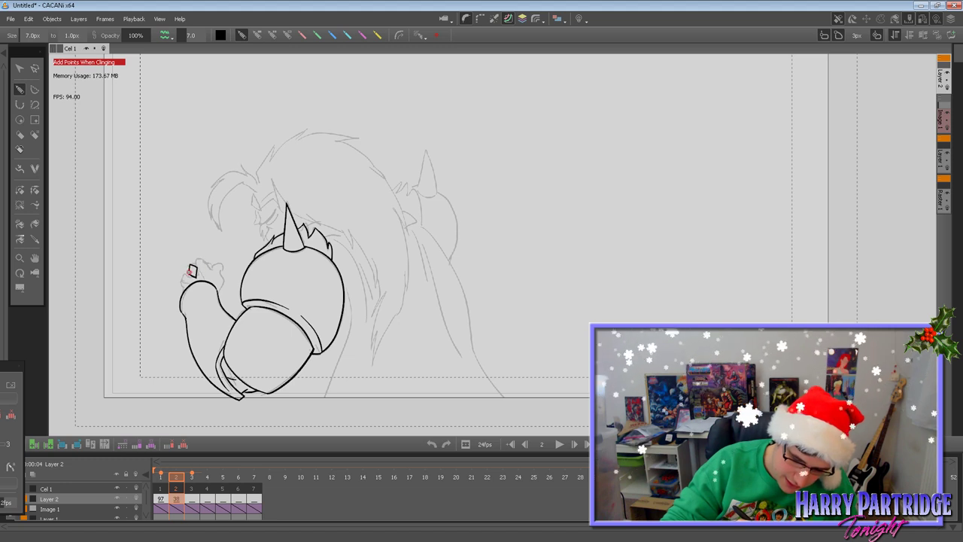
mouse_move(187, 283)
mouse_down()
mouse_move(190, 273)
mouse_move(184, 281)
mouse_up()
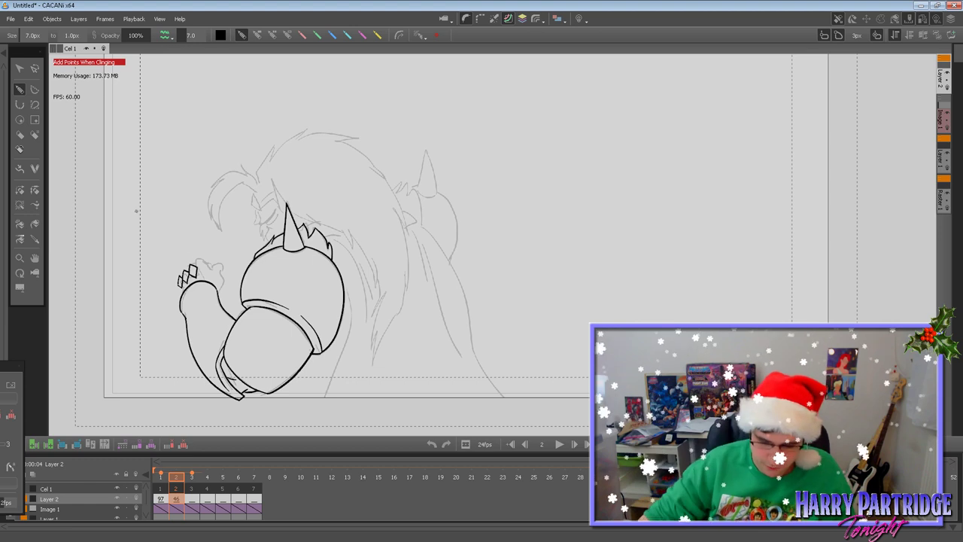
scroll(222, 439, up, 1)
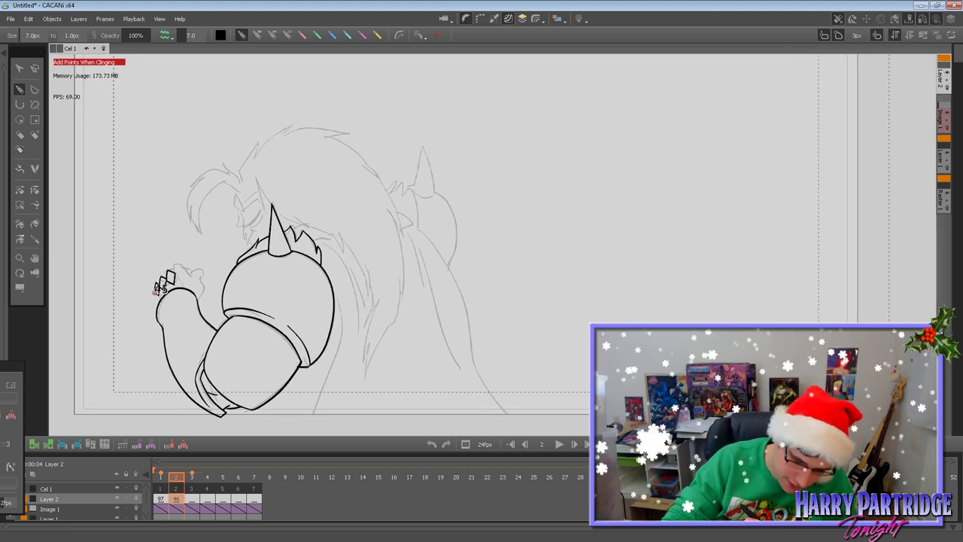
mouse_move(155, 290)
mouse_down()
mouse_move(155, 302)
mouse_move(179, 266)
mouse_up()
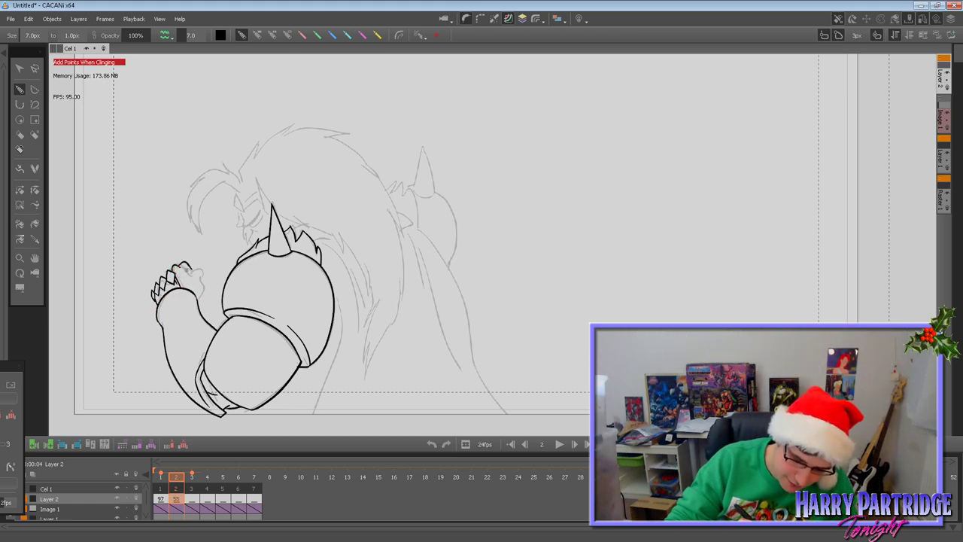
mouse_move(201, 274)
mouse_down()
mouse_move(198, 300)
mouse_move(187, 267)
mouse_up()
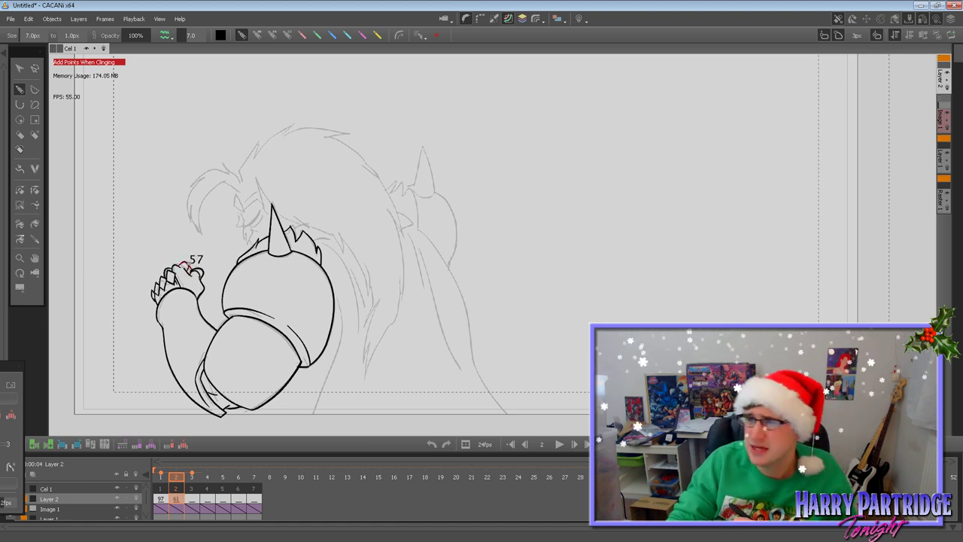
drag(158, 285, 167, 269)
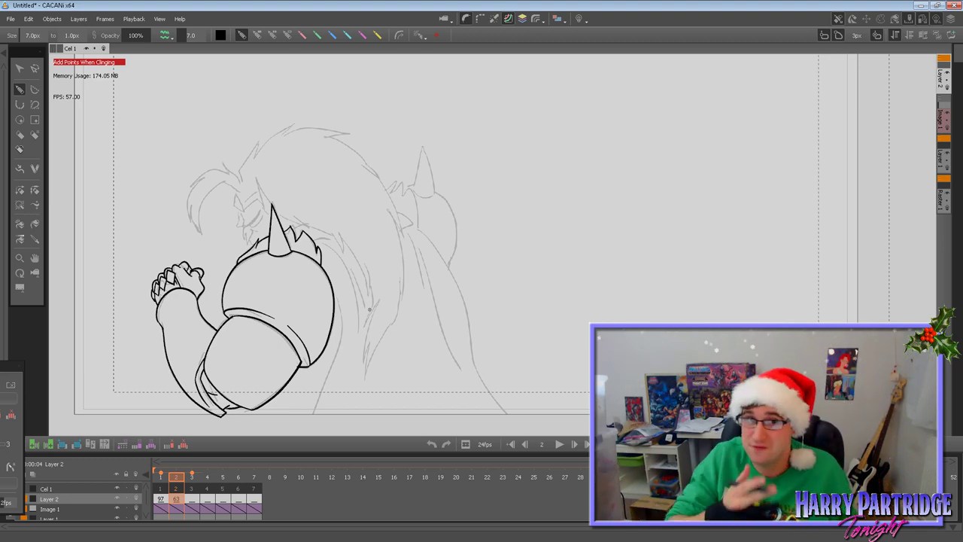
Trace the pointed ear rising behind the front shoulder pad's horn.
key(Left)
key(Right)
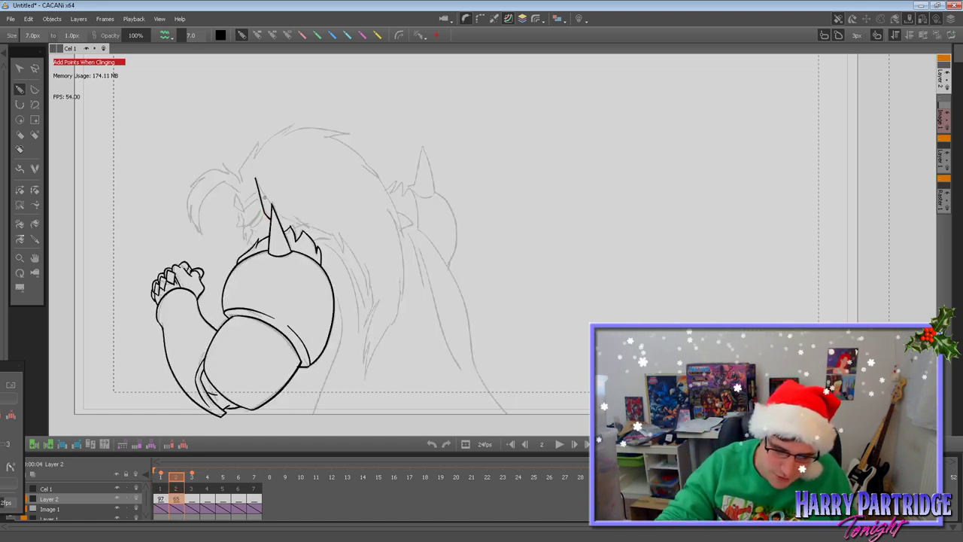
drag(256, 179, 272, 203)
key(Left)
key(Right)
key(Left)
key(Right)
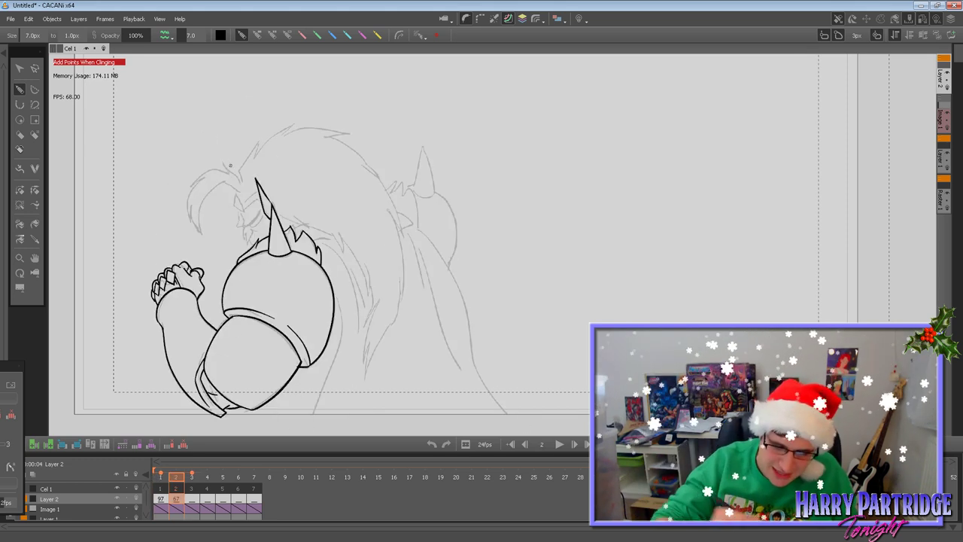
Trace the curled forelock hanging in front of the face, with its outer and inner edges and pointed tips.
mouse_move(224, 172)
mouse_down()
mouse_move(243, 188)
mouse_move(224, 169)
mouse_move(191, 173)
mouse_move(227, 171)
mouse_move(200, 177)
mouse_move(187, 205)
mouse_move(205, 237)
mouse_up()
key(Left)
key(Right)
key(ctrl+z)
drag(205, 237, 207, 193)
mouse_move(206, 193)
mouse_down()
mouse_move(205, 208)
mouse_move(227, 180)
mouse_up()
key(Left)
key(Right)
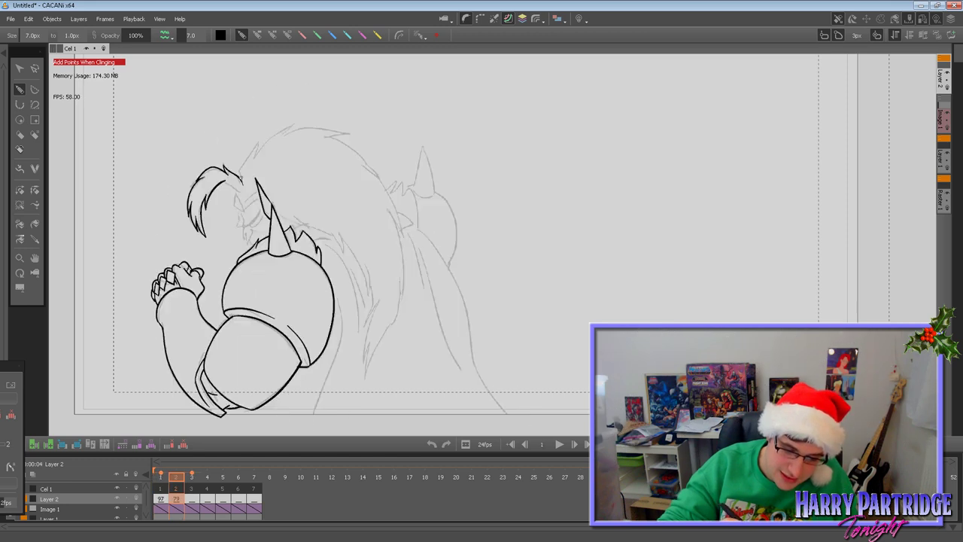
Trace the top and back contour of the hair from the forelock over the crown to the spike beside the rear shoulder.
mouse_move(225, 167)
mouse_down()
mouse_move(242, 183)
mouse_move(259, 141)
mouse_up()
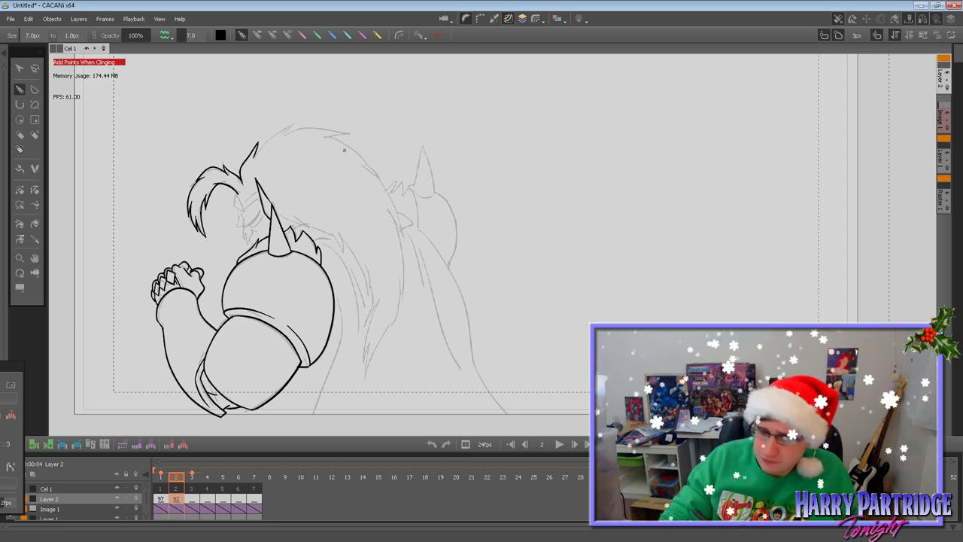
mouse_move(257, 143)
mouse_down()
mouse_move(254, 153)
mouse_move(294, 125)
mouse_up()
mouse_move(294, 125)
mouse_down()
mouse_move(283, 136)
mouse_move(325, 126)
mouse_move(352, 134)
mouse_move(334, 136)
mouse_move(379, 176)
mouse_up()
key(Left)
key(Right)
mouse_move(379, 175)
mouse_down()
mouse_move(363, 167)
mouse_move(379, 178)
mouse_move(401, 232)
mouse_up()
key(Left)
key(Right)
drag(401, 232, 392, 215)
key(Left)
key(Right)
Trace the hair's lower edge from the ear to its hanging tip and the right edge back up to the rear contour.
mouse_move(299, 220)
mouse_down()
mouse_move(342, 249)
mouse_move(340, 236)
mouse_move(368, 285)
mouse_up()
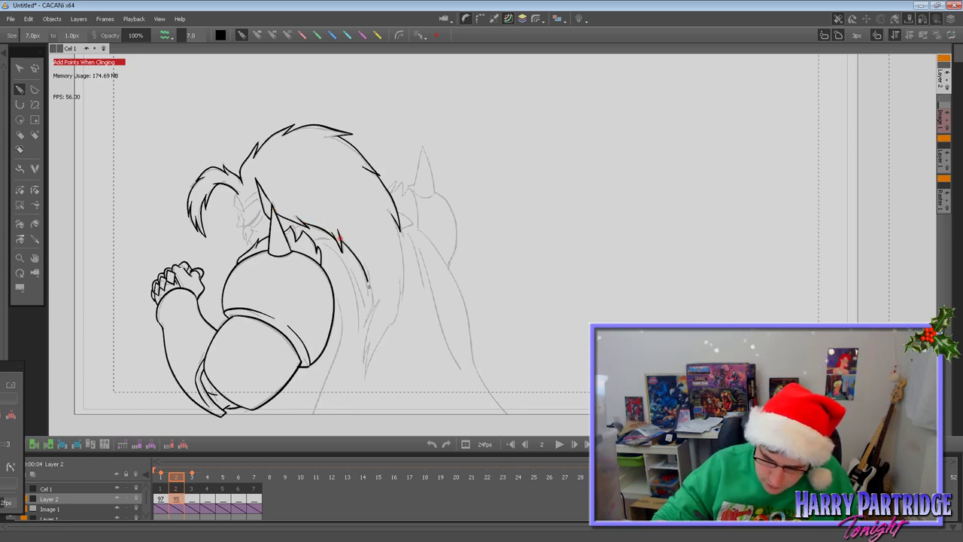
drag(364, 322, 375, 306)
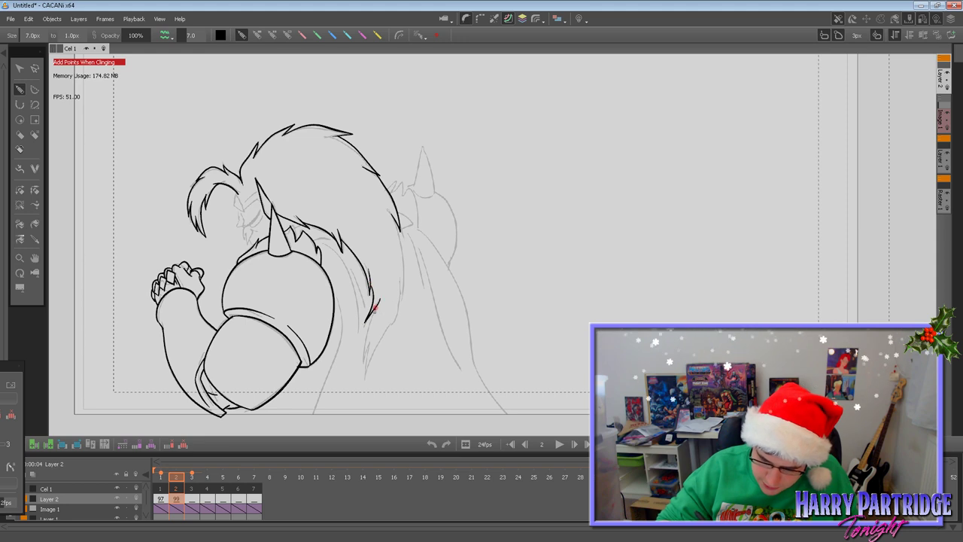
drag(369, 341, 365, 374)
drag(365, 374, 401, 286)
key(Left)
key(Right)
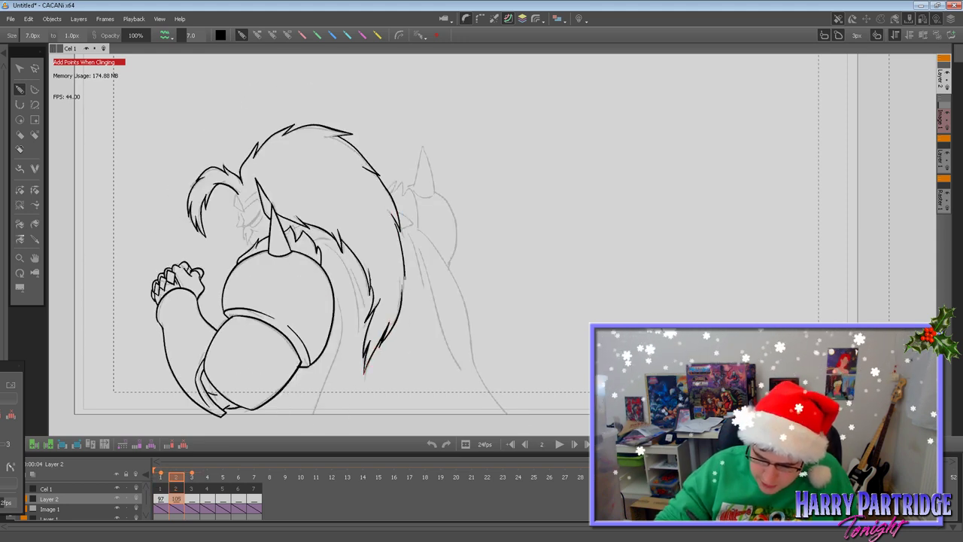
Trace the cape's left edge from the shoulder pad past the frame's lower border and the short torso lines beside it.
key(Left)
key(Right)
mouse_move(336, 307)
mouse_down()
mouse_move(338, 339)
mouse_move(310, 427)
mouse_up()
key(Left)
key(Right)
key(Left)
key(Right)
key(Left)
key(Right)
drag(307, 388, 318, 398)
drag(316, 407, 311, 417)
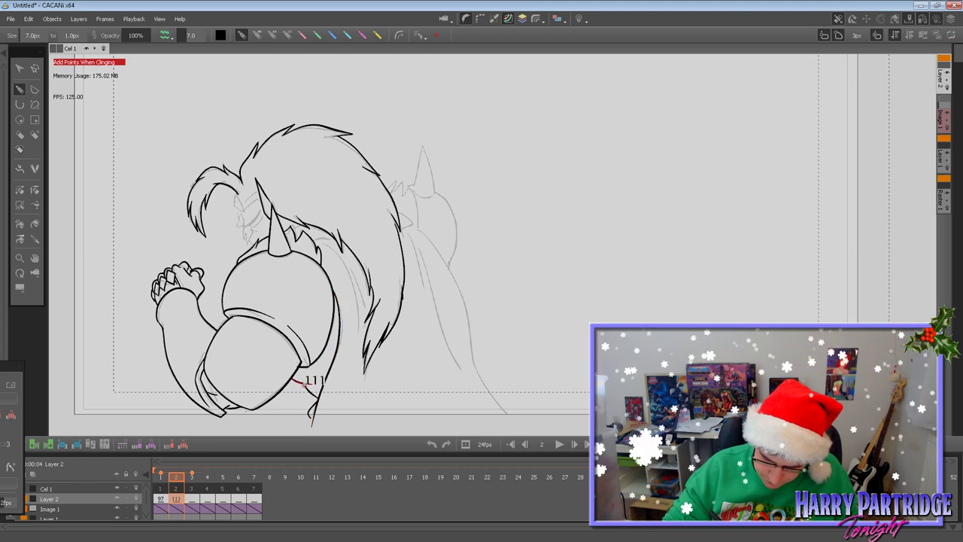
Trace the cape's upper edge and collar line between the near shoulder pad and the hanging hair.
key(Left)
key(Right)
mouse_move(321, 256)
mouse_down()
mouse_move(348, 252)
mouse_move(294, 227)
mouse_move(305, 226)
mouse_up()
key(Left)
key(Right)
key(Left)
key(Right)
key(Left)
Trace the cape's fold lines between the near shoulder pad and the hair's hanging tip.
mouse_move(340, 256)
mouse_down()
mouse_move(354, 361)
mouse_move(349, 269)
mouse_move(356, 352)
mouse_up()
key(ctrl+z)
drag(356, 280, 361, 406)
key(Left)
key(Right)
key(ctrl+z)
drag(355, 279, 366, 318)
drag(364, 354, 363, 358)
key(Left)
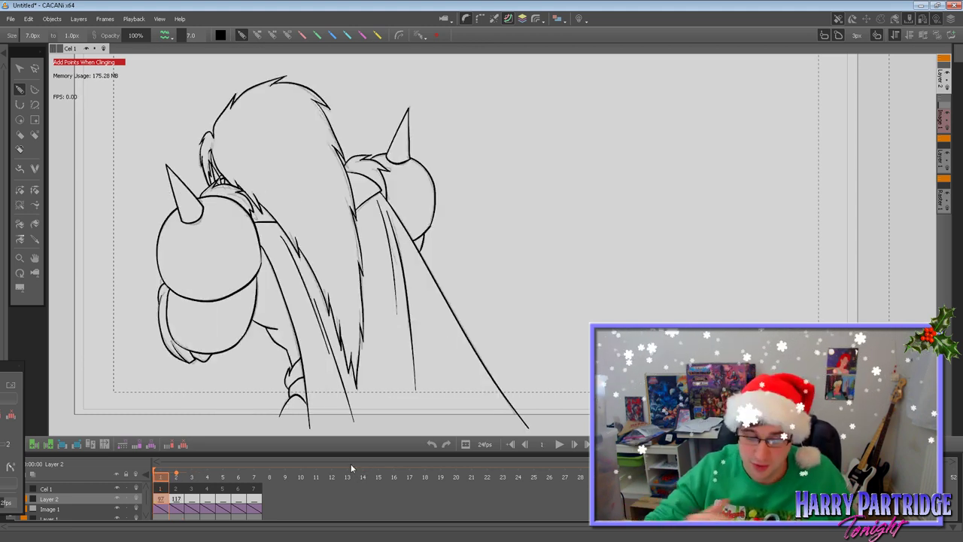
key(Right)
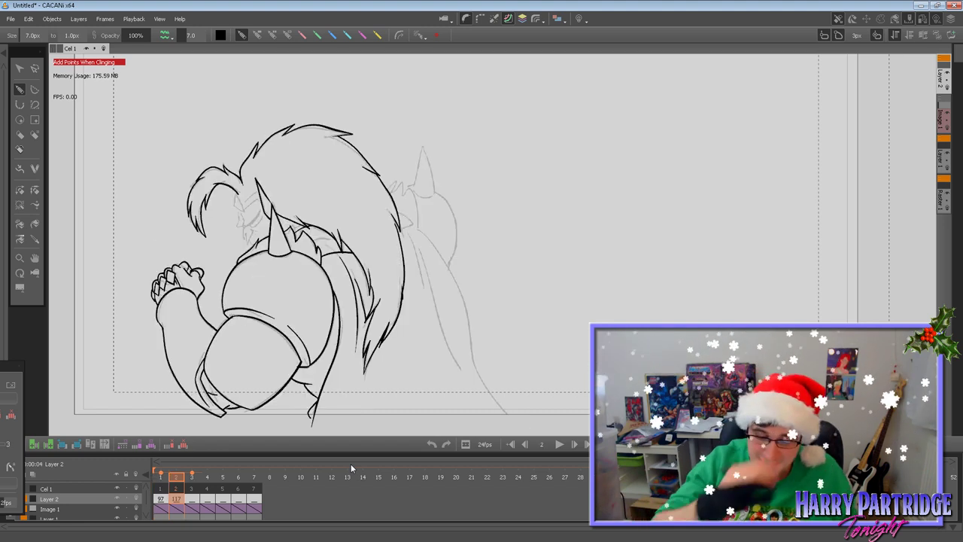
Trace the short cape collar piece emerging behind the hair's rear contour.
click(21, 205)
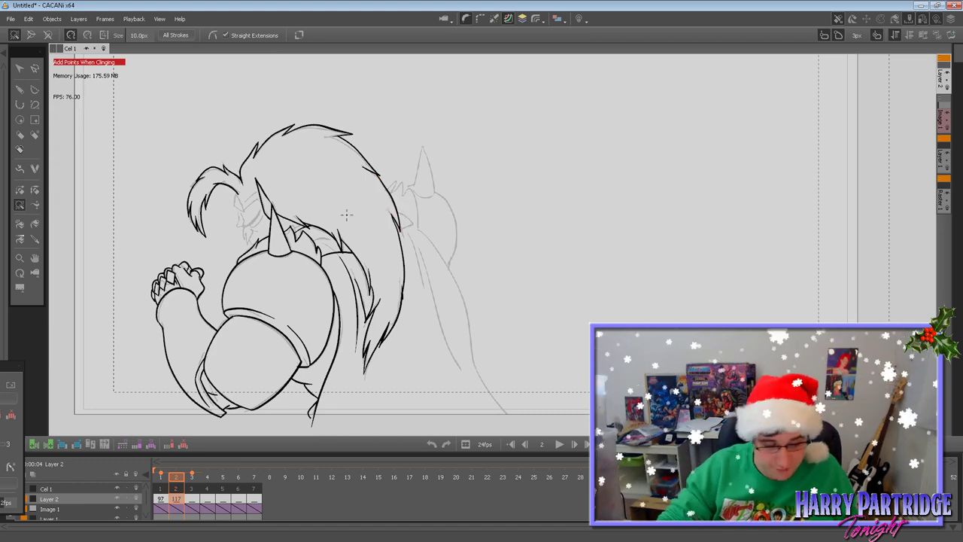
click(20, 88)
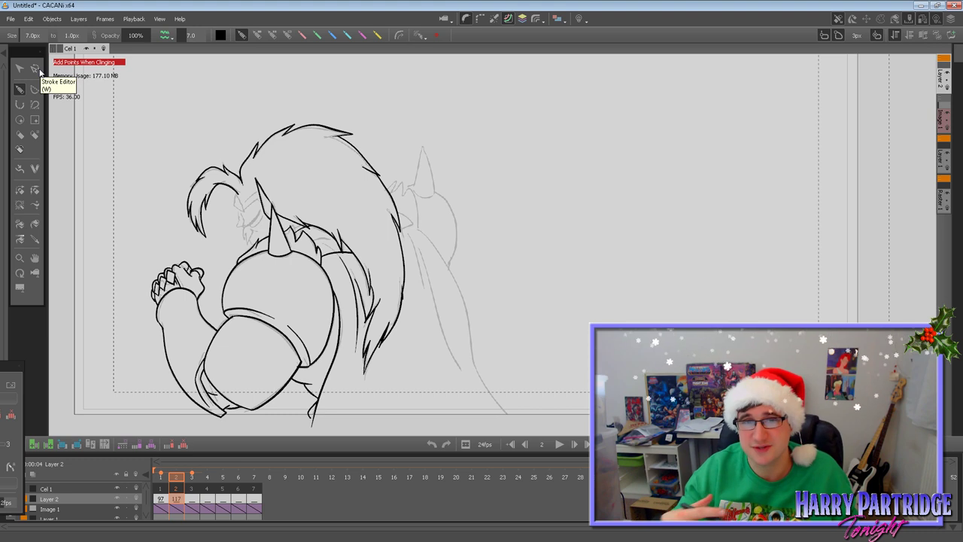
key(Left)
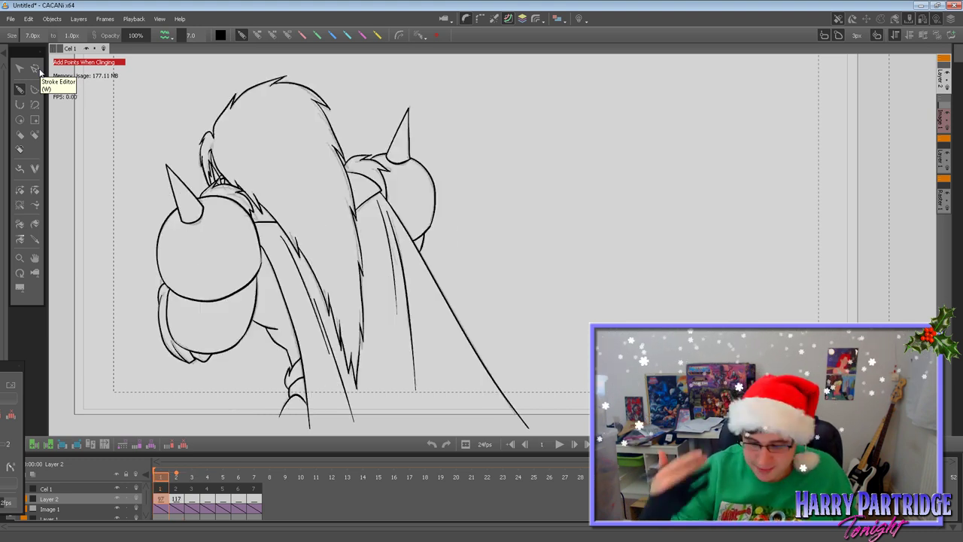
key(Right)
drag(400, 237, 407, 230)
key(Left)
key(Right)
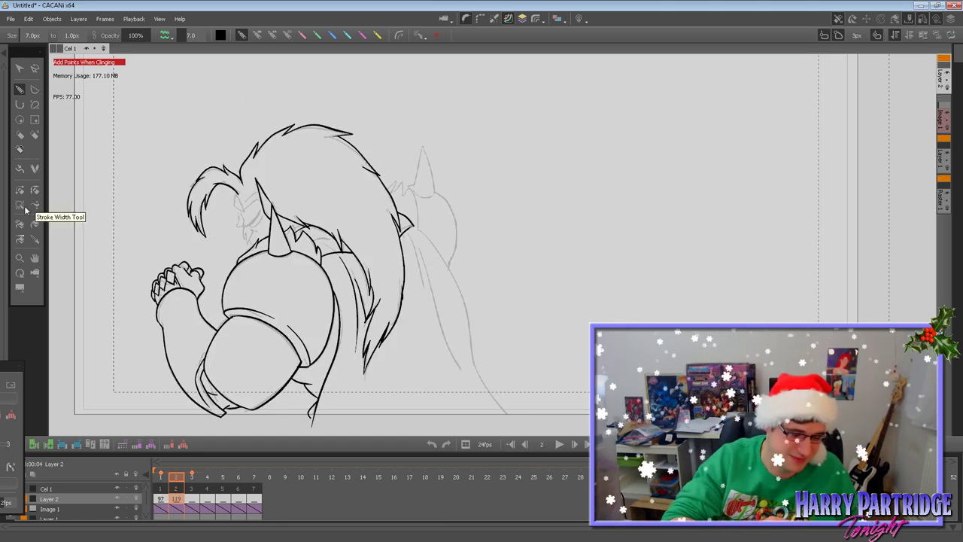
click(20, 204)
click(21, 89)
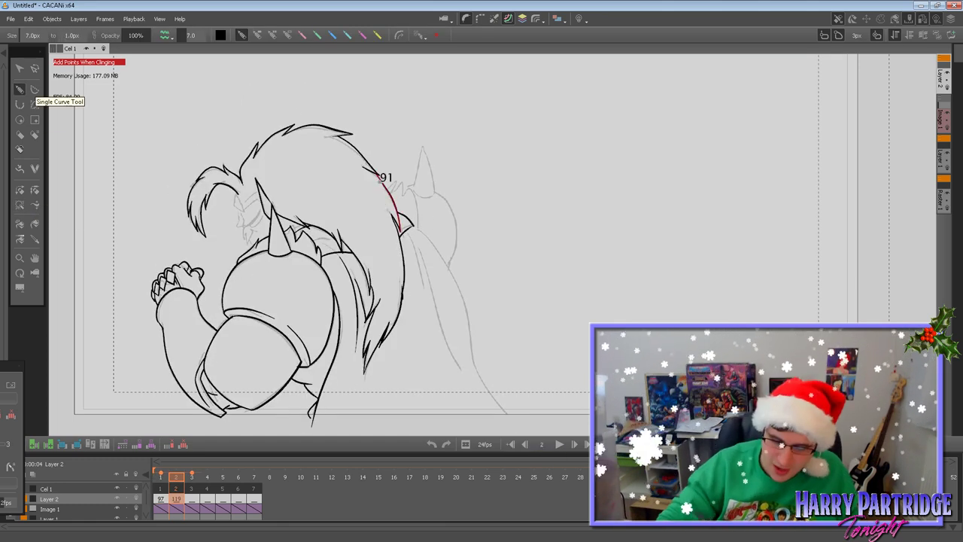
Trace the cape's outer rear edge from the collar corner down past the frame's lower border.
mouse_move(411, 225)
mouse_down()
mouse_move(445, 273)
mouse_move(507, 418)
mouse_up()
key(Left)
key(Right)
drag(420, 276, 423, 323)
drag(412, 235, 467, 393)
key(Left)
key(Right)
key(ctrl+z)
key(ctrl+z)
Trace two long fold lines running down the rear part of the cape from the collar.
drag(411, 235, 424, 331)
key(Right)
key(Left)
drag(417, 247, 441, 403)
key(Right)
key(Left)
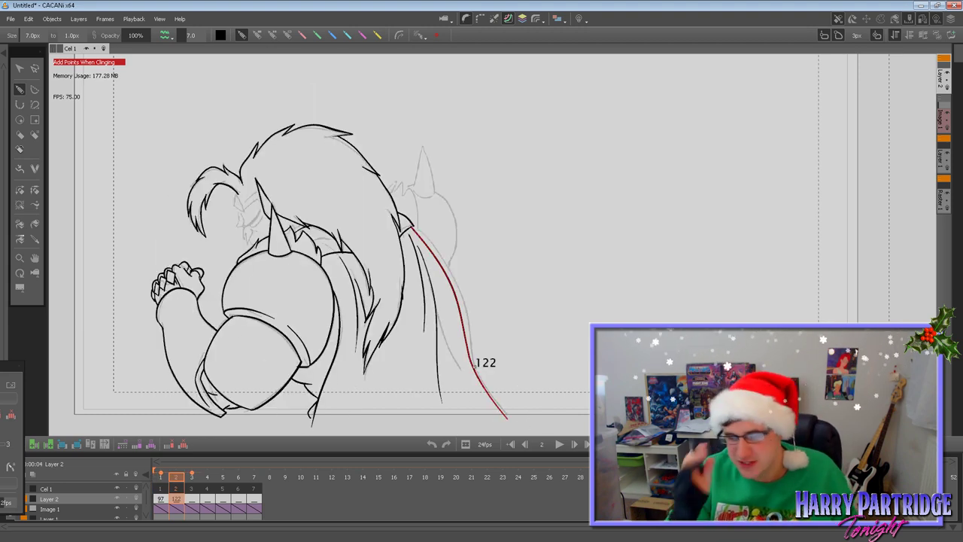
Trace the jagged tips of the fur collar between the hair and the far shoulder spike.
key(Left)
key(Right)
mouse_move(386, 189)
mouse_down()
mouse_move(394, 182)
mouse_move(394, 193)
mouse_up()
key(ctrl+z)
key(ctrl+z)
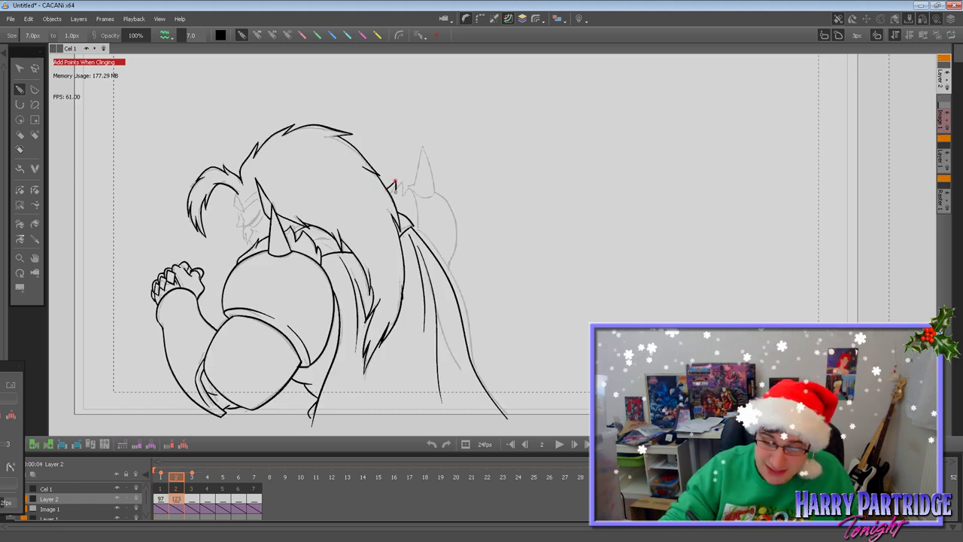
drag(397, 189, 402, 181)
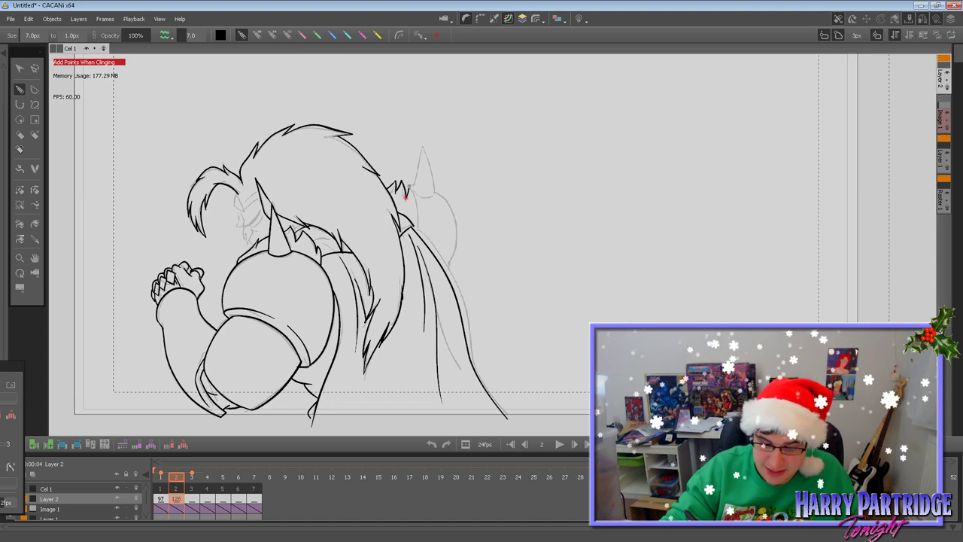
key(Left)
key(Right)
key(ctrl+z)
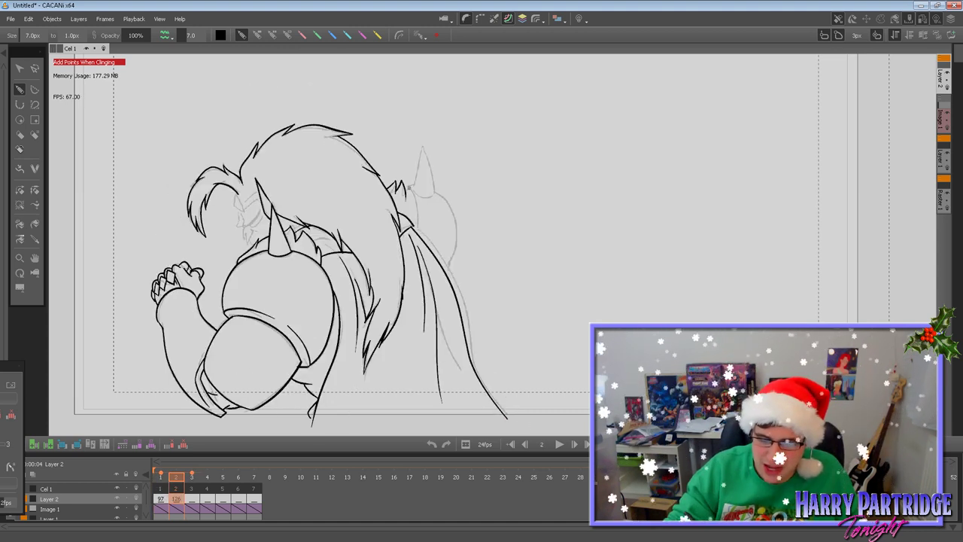
Trace the fur collar's outer edge from its last tip down to the cape's collar corner.
drag(407, 186, 417, 238)
key(Left)
key(Right)
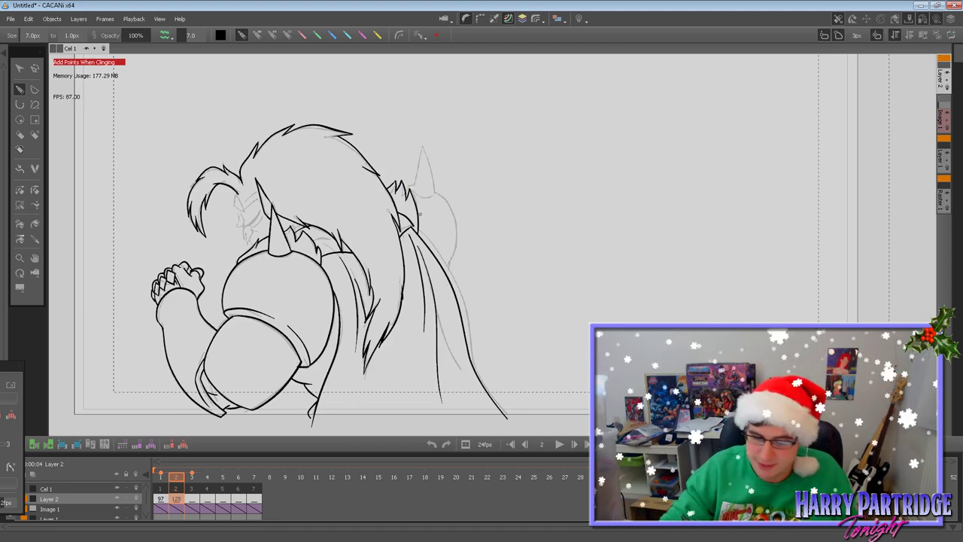
key(Left)
key(Right)
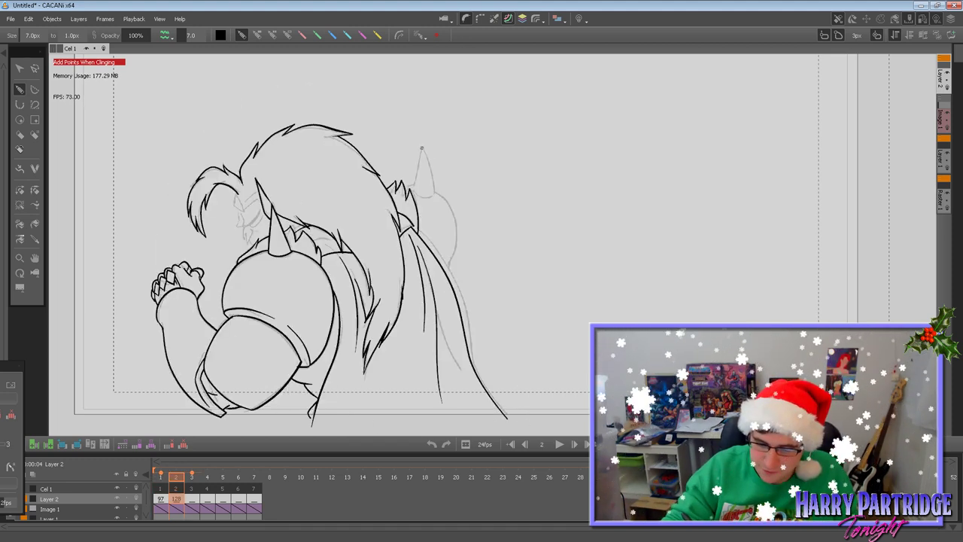
Trace the far shoulder's spike and rounded pad, with the short arm edge beneath it against the cape.
drag(414, 187, 415, 189)
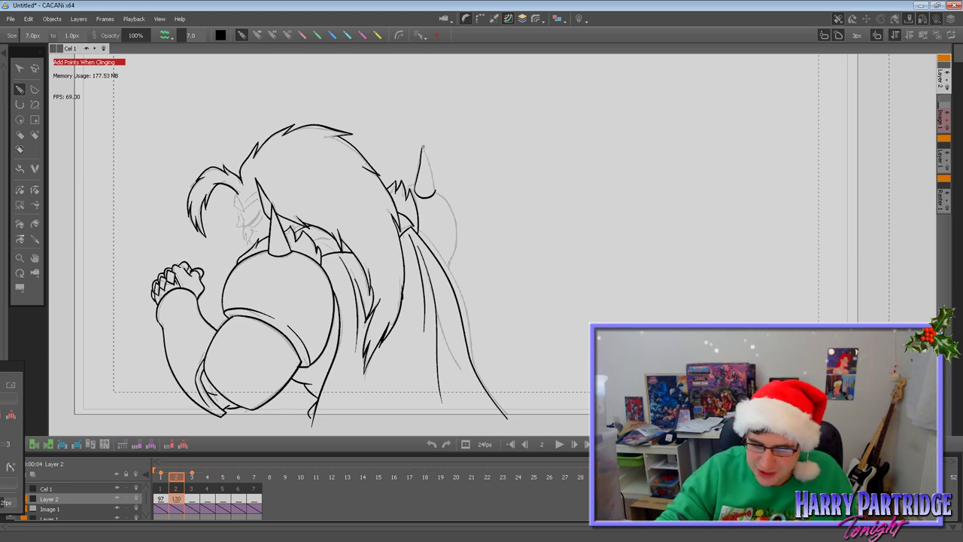
drag(423, 148, 434, 191)
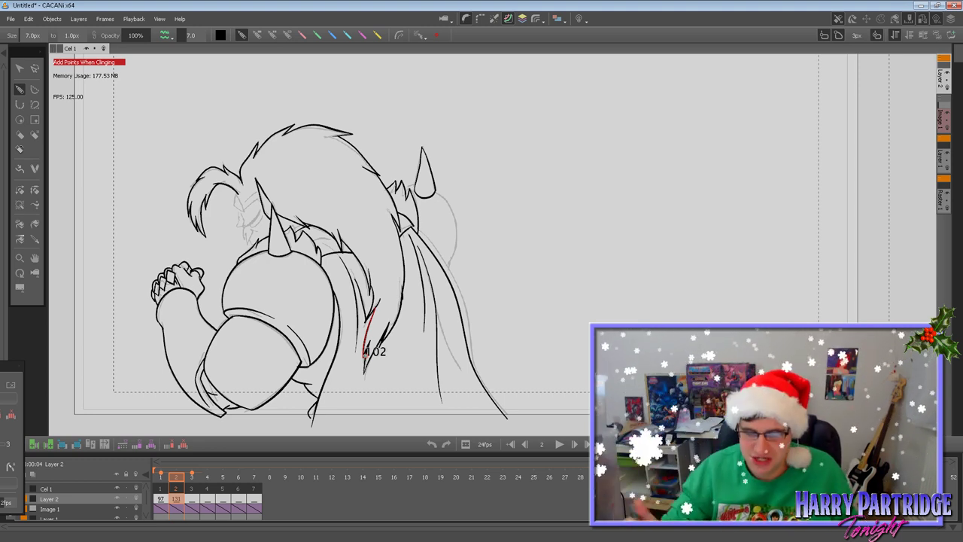
mouse_move(405, 188)
mouse_down()
mouse_move(415, 184)
mouse_move(459, 240)
mouse_move(449, 268)
mouse_up()
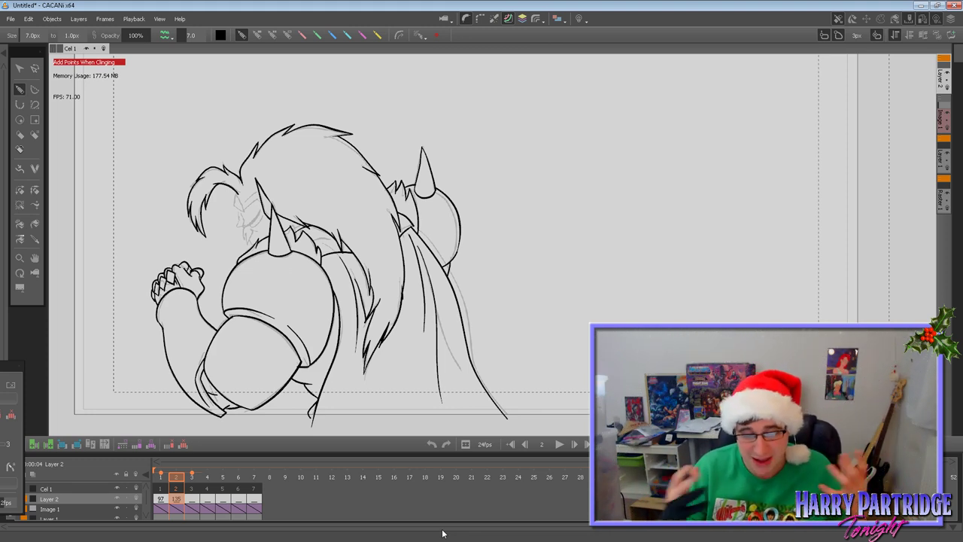
key(Left)
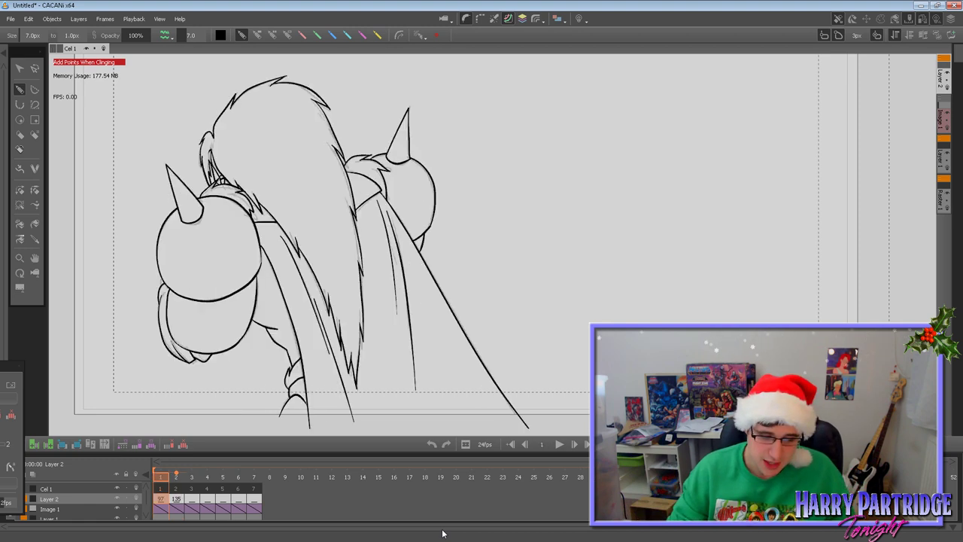
key(Right)
key(Left)
key(Right)
Trace the forehead edge and the headband lines under the forelock.
drag(243, 211, 241, 200)
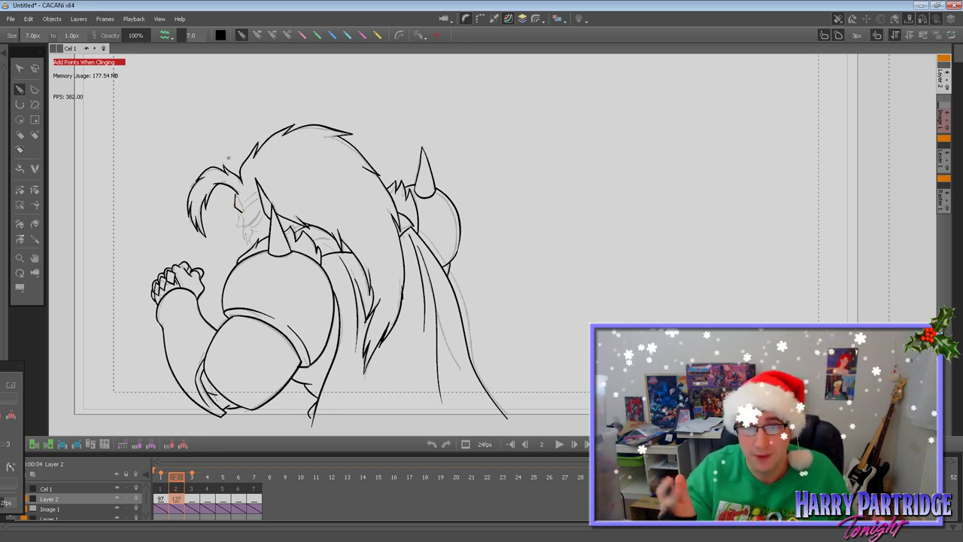
mouse_move(236, 195)
mouse_down()
mouse_move(242, 211)
mouse_move(261, 197)
mouse_up()
drag(258, 183, 267, 210)
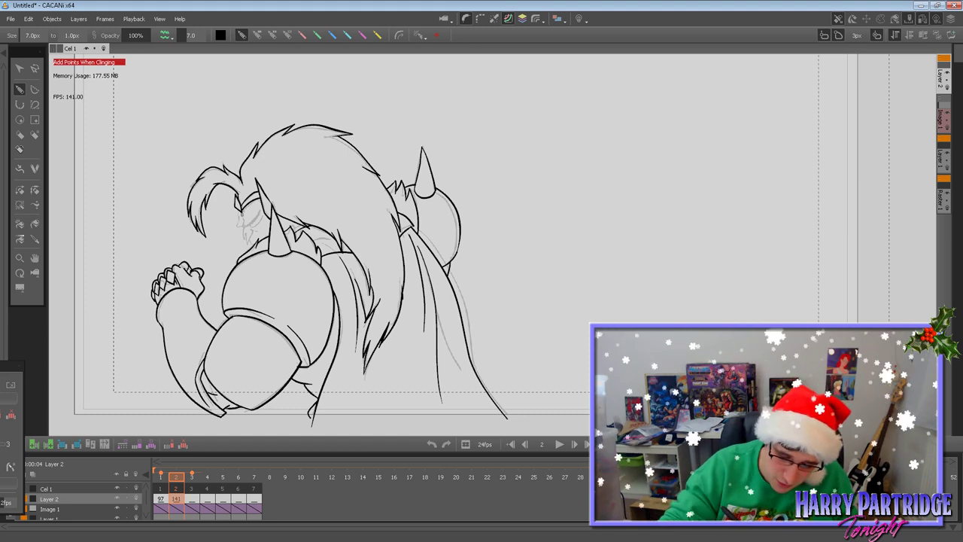
Trace the facial features with the brow, eye, nose and mouth, and the jaw line beside the near shoulder spike.
mouse_move(244, 225)
mouse_down()
mouse_move(263, 210)
mouse_move(253, 225)
mouse_up()
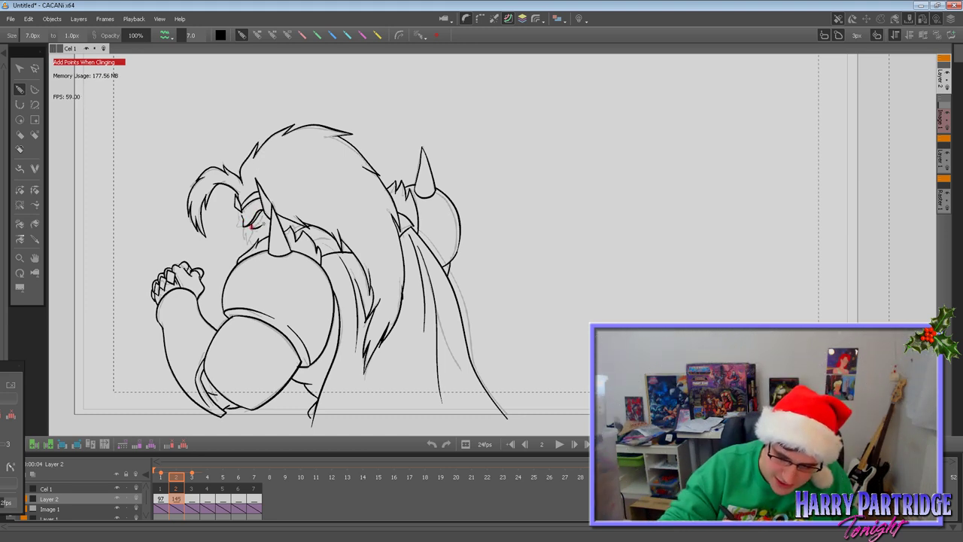
key(Left)
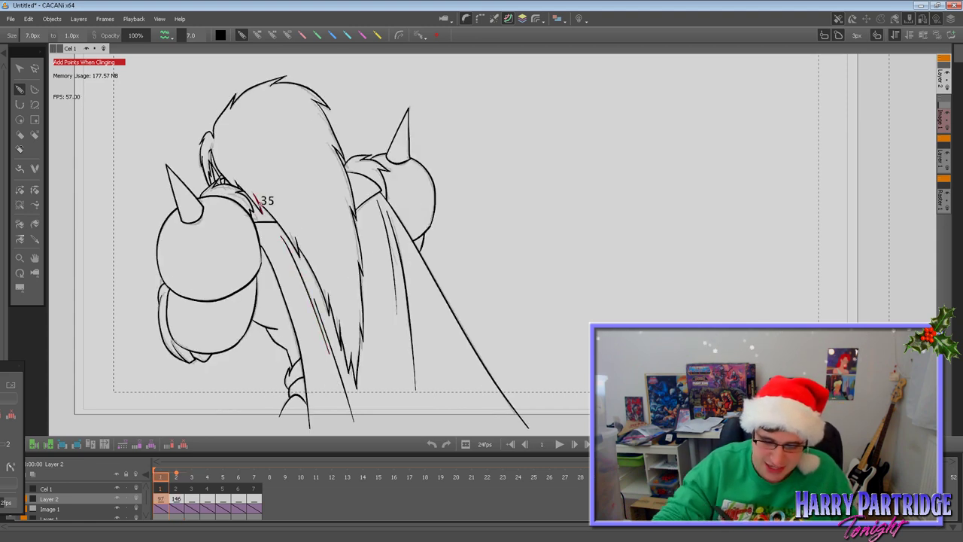
key(Right)
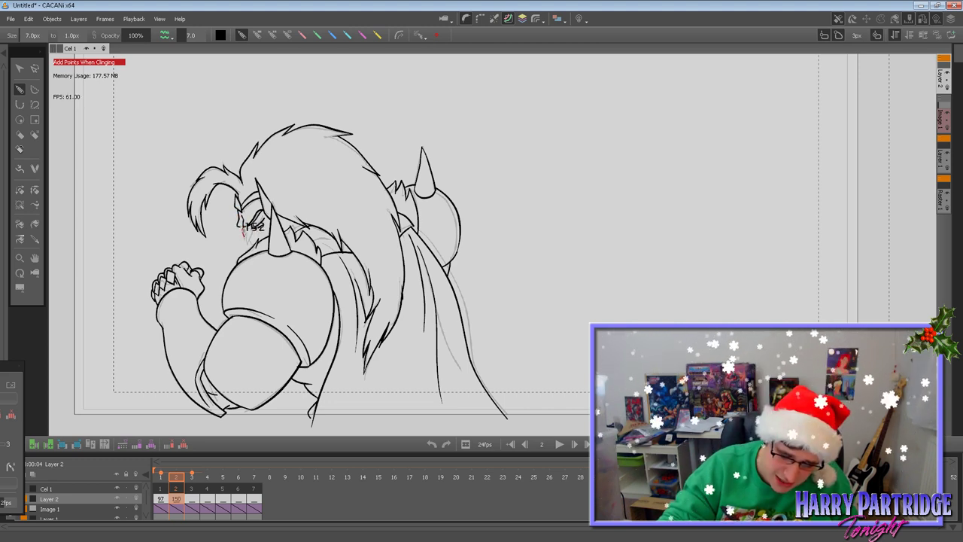
drag(246, 233, 246, 236)
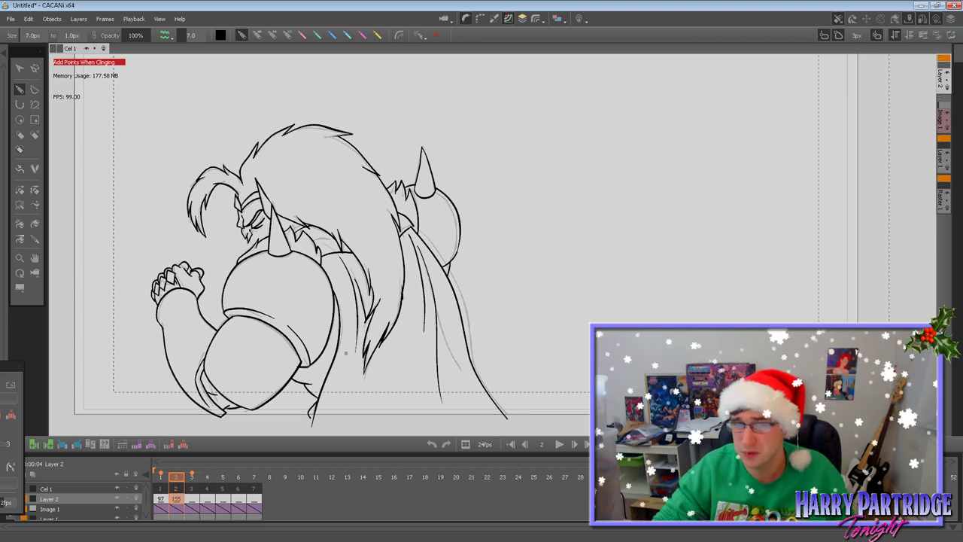
mouse_move(256, 242)
mouse_down()
mouse_move(237, 260)
mouse_move(270, 232)
mouse_up()
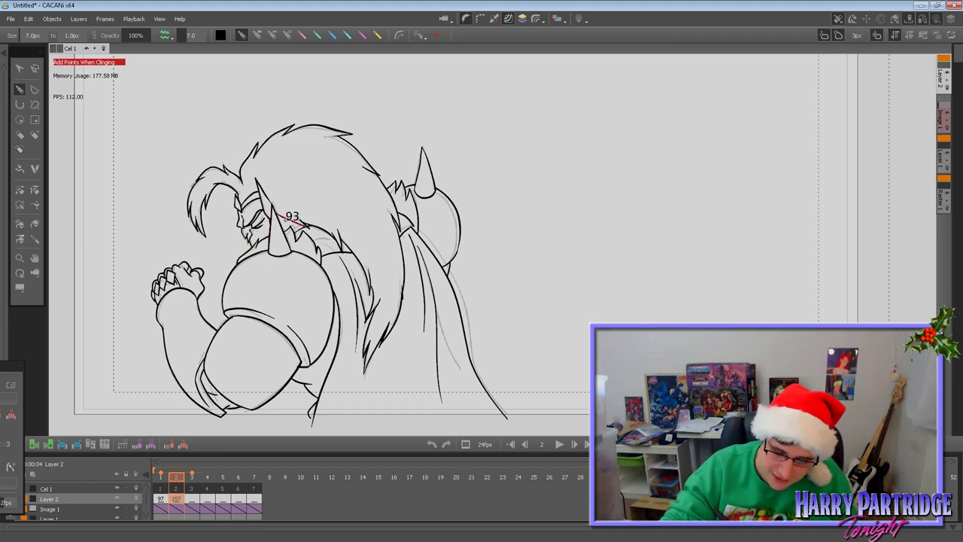
Trace the short lines between the near shoulder spike and the hair's lower edge.
mouse_move(276, 214)
mouse_down()
mouse_move(301, 190)
mouse_move(424, 277)
mouse_move(471, 385)
mouse_move(298, 223)
mouse_up()
key(Left)
key(Right)
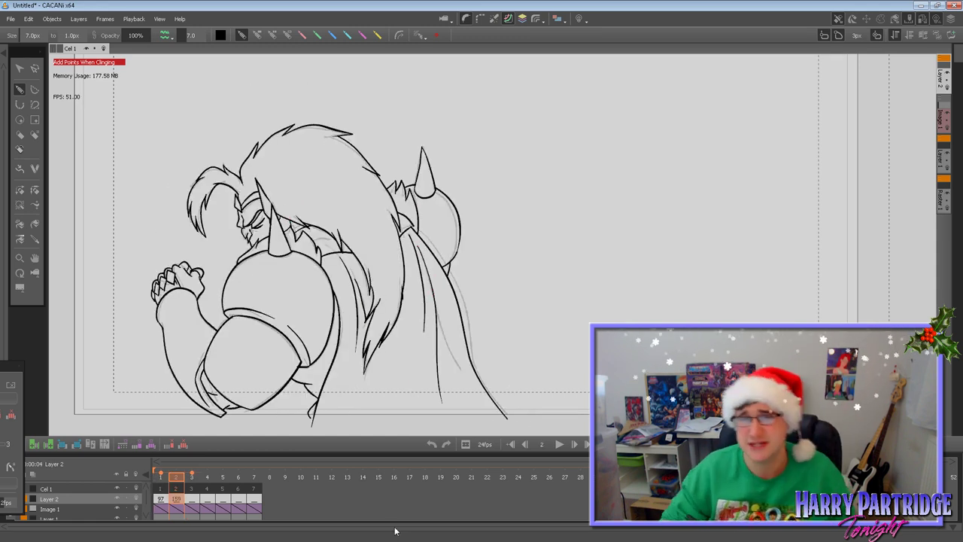
key(Left)
key(Right)
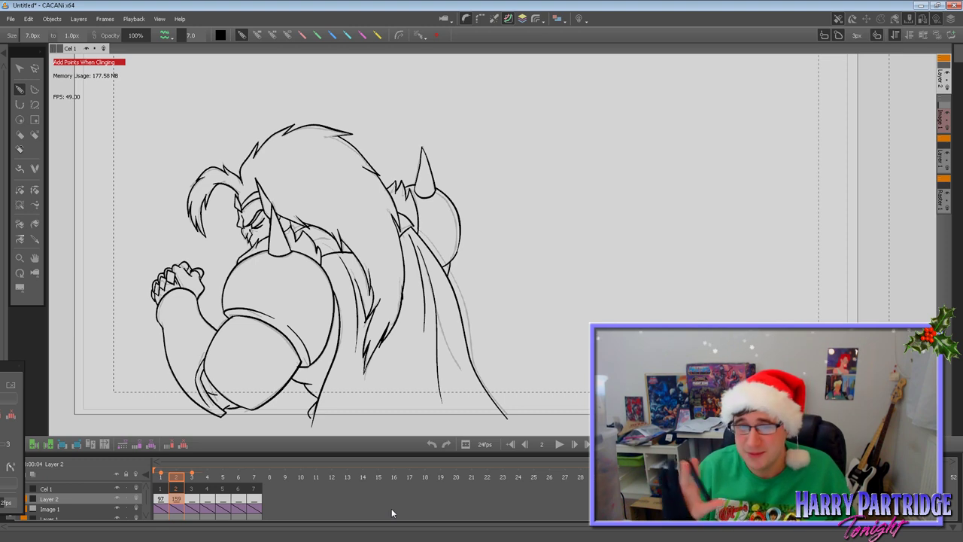
On frame 3, trace the raised forearm's glove cuff and both arm edges down past the frame's lower border.
key(Right)
key(Left)
key(Left)
key(Right)
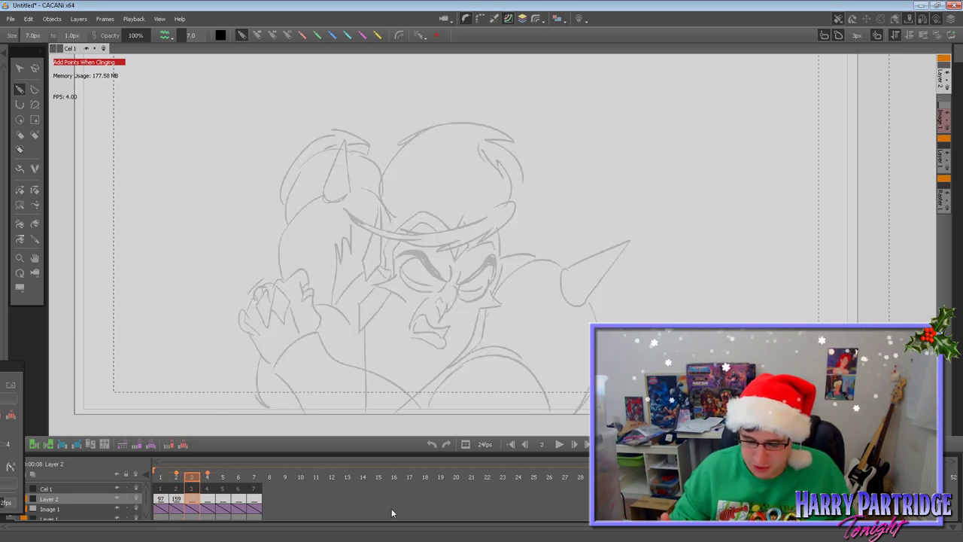
drag(273, 372, 308, 414)
key(ctrl+z)
drag(272, 371, 301, 429)
mouse_move(271, 371)
mouse_down()
mouse_move(301, 334)
mouse_move(320, 335)
mouse_up()
key(ctrl+z)
mouse_move(271, 370)
mouse_down()
mouse_move(298, 337)
mouse_move(325, 334)
mouse_move(328, 349)
mouse_move(379, 379)
mouse_move(422, 429)
mouse_up()
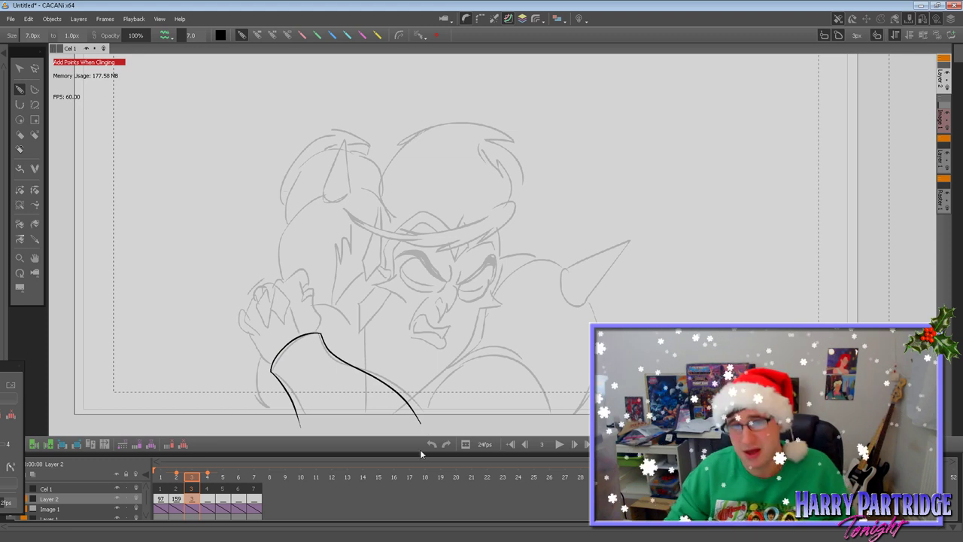
key(Left)
key(Right)
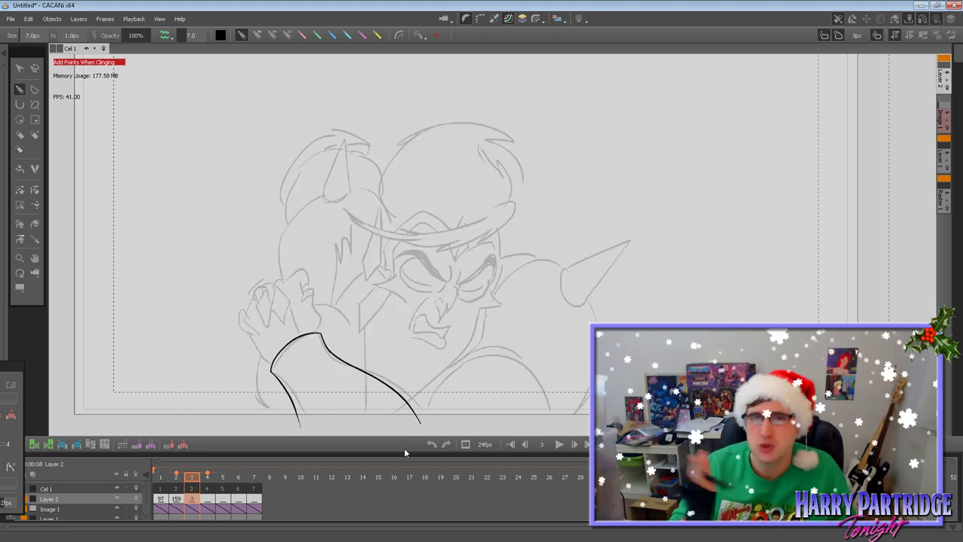
Trace the first diamond shape on the raised hand's fingers above the cuff.
key(Left)
key(Right)
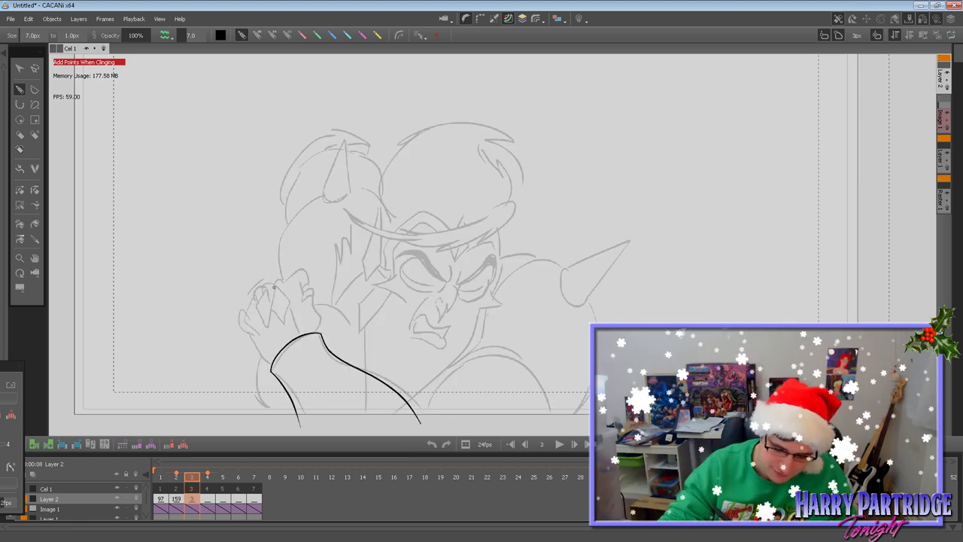
drag(272, 285, 278, 313)
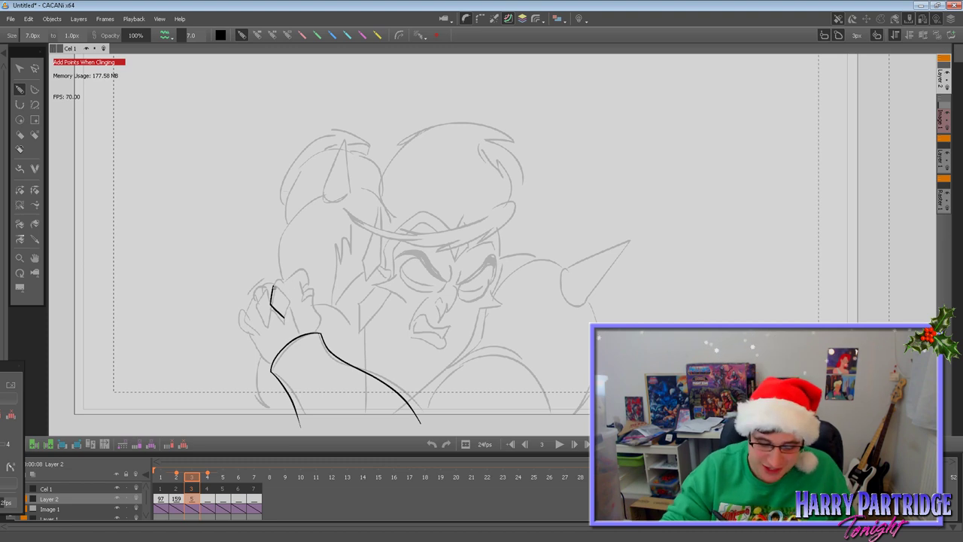
drag(286, 298, 282, 317)
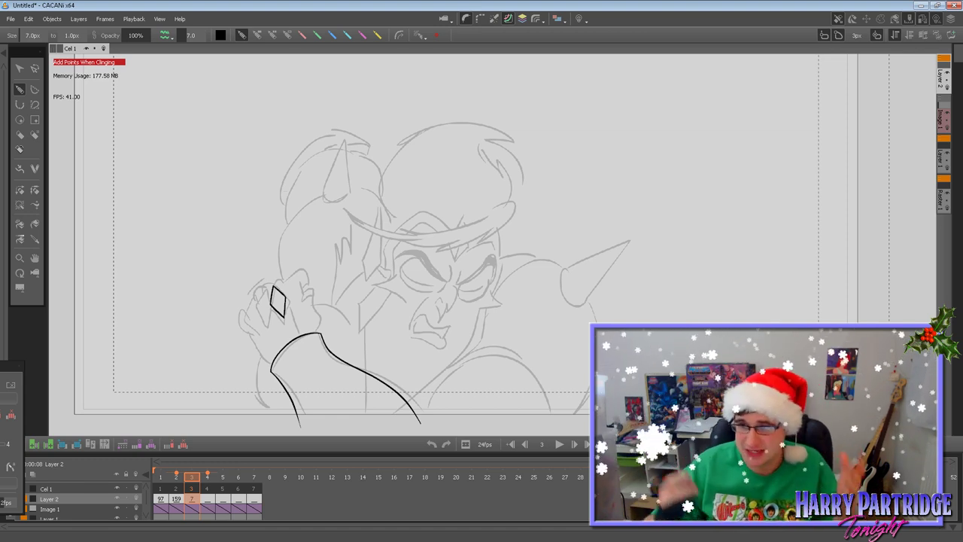
Trace the lines from the first diamond down to the glove cuff and the neighbouring diamonds across the fingers.
drag(284, 303, 298, 333)
key(ctrl+z)
drag(285, 301, 293, 331)
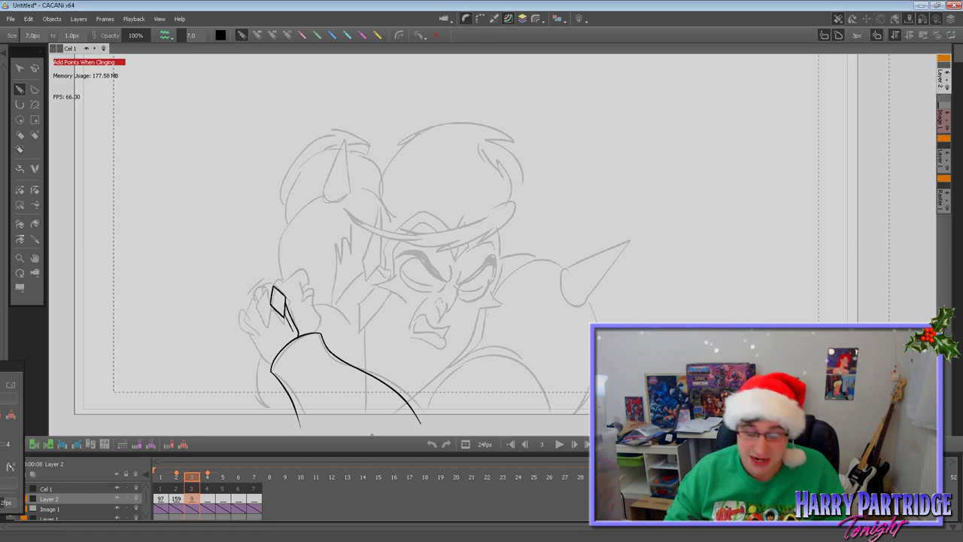
drag(270, 303, 262, 288)
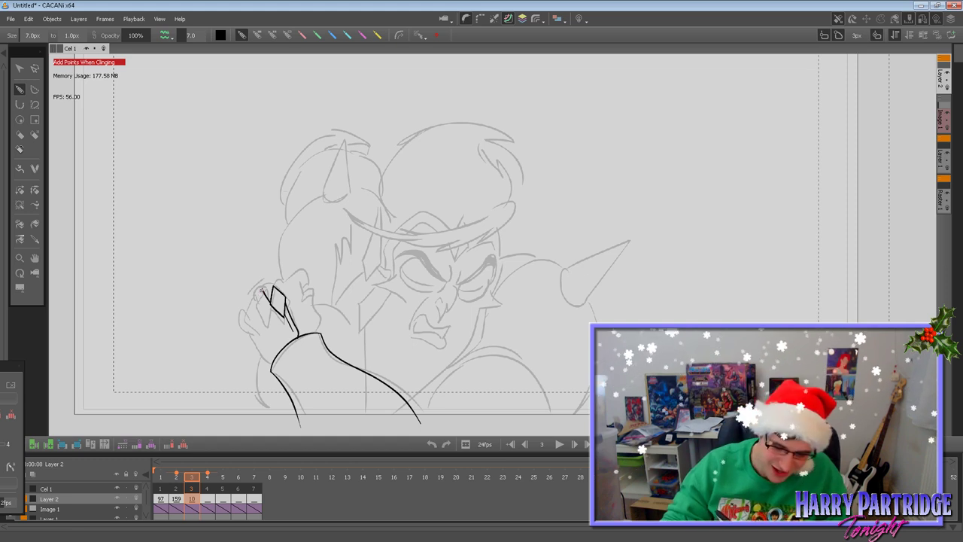
mouse_move(261, 289)
mouse_down()
mouse_move(257, 310)
mouse_move(271, 321)
mouse_move(277, 289)
mouse_move(270, 305)
mouse_move(263, 291)
mouse_up()
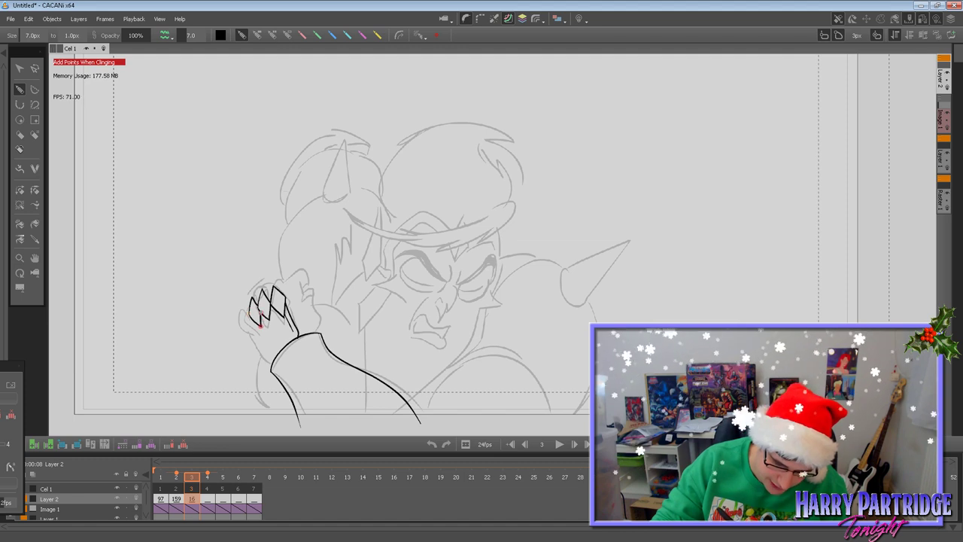
Trace the outermost finger diamond, the hand's back edge down to the cuff, and the thumb and knuckles along the fist's upper side.
mouse_move(248, 313)
mouse_down()
mouse_move(243, 306)
mouse_move(241, 324)
mouse_up()
drag(241, 323, 254, 332)
drag(249, 329, 272, 365)
drag(276, 280, 303, 277)
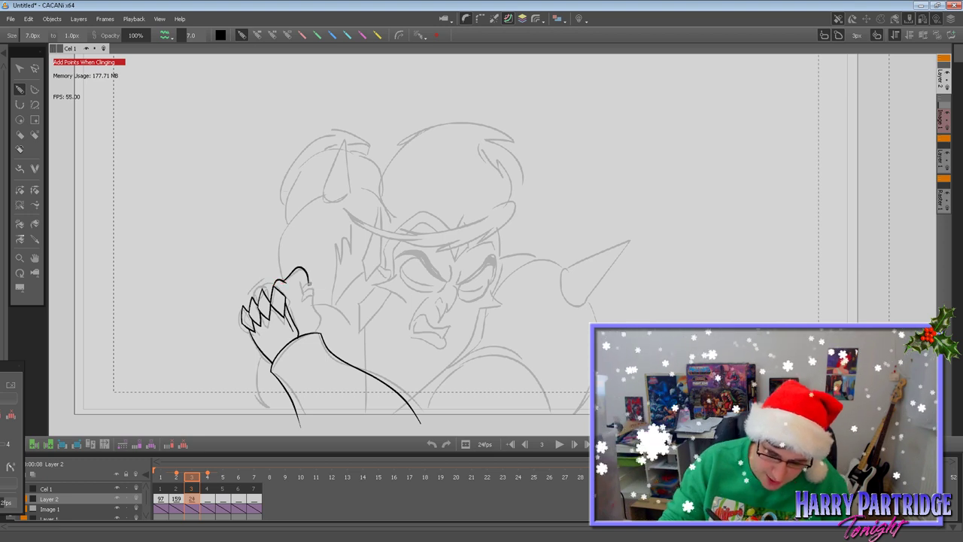
mouse_move(298, 281)
mouse_down()
mouse_move(305, 309)
mouse_move(314, 287)
mouse_move(317, 331)
mouse_move(308, 281)
mouse_up()
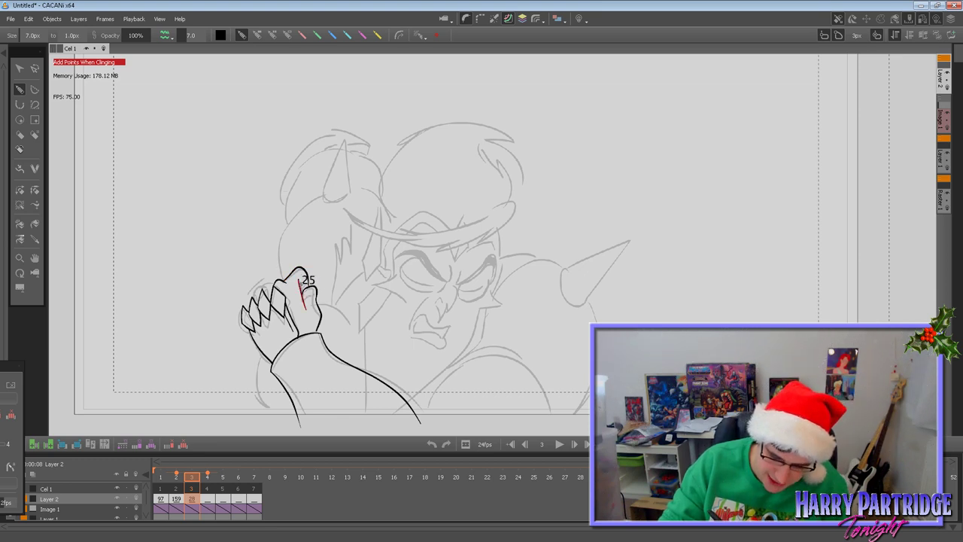
mouse_move(259, 299)
mouse_down()
mouse_move(291, 272)
mouse_move(253, 293)
mouse_move(260, 288)
mouse_up()
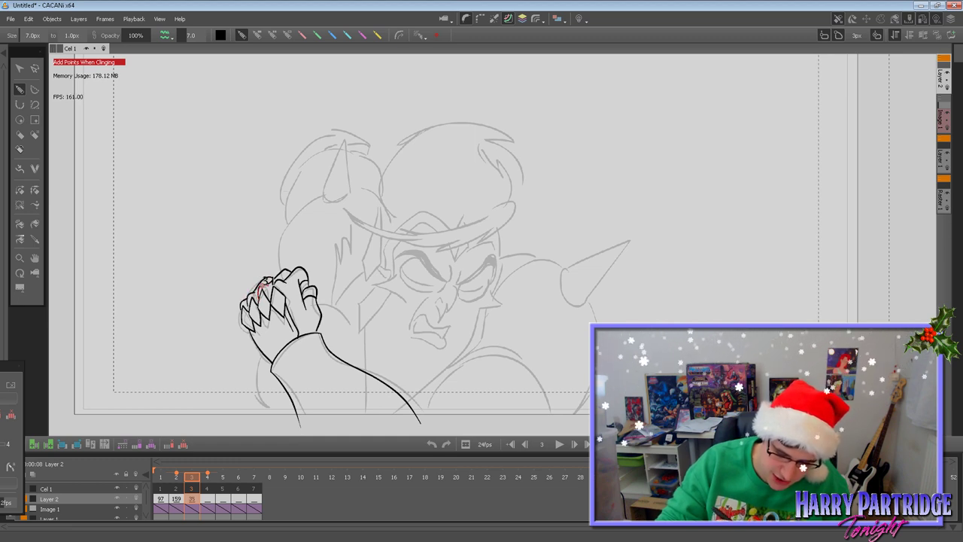
Flip between frames 2 and 3 to compare the raised hand and the pose.
key(Left)
key(Right)
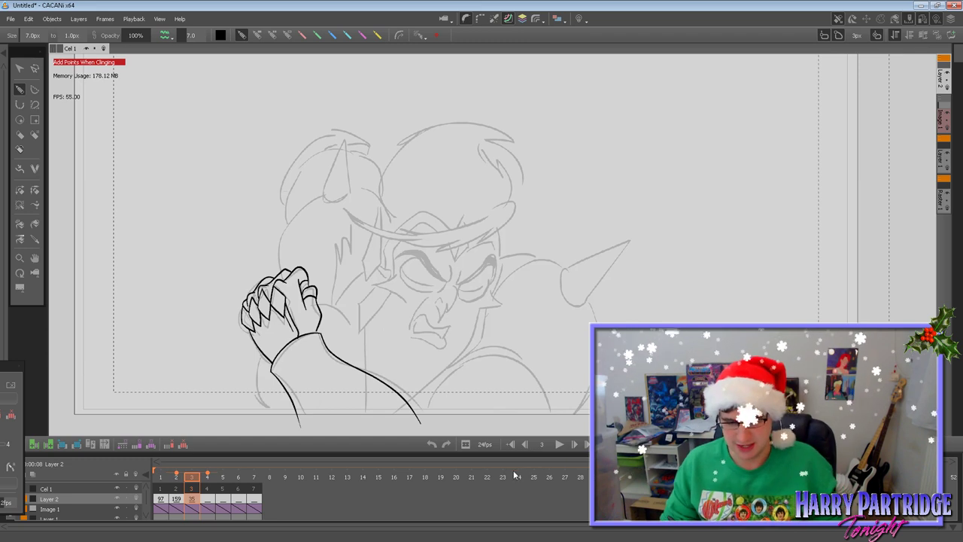
key(Left)
key(Right)
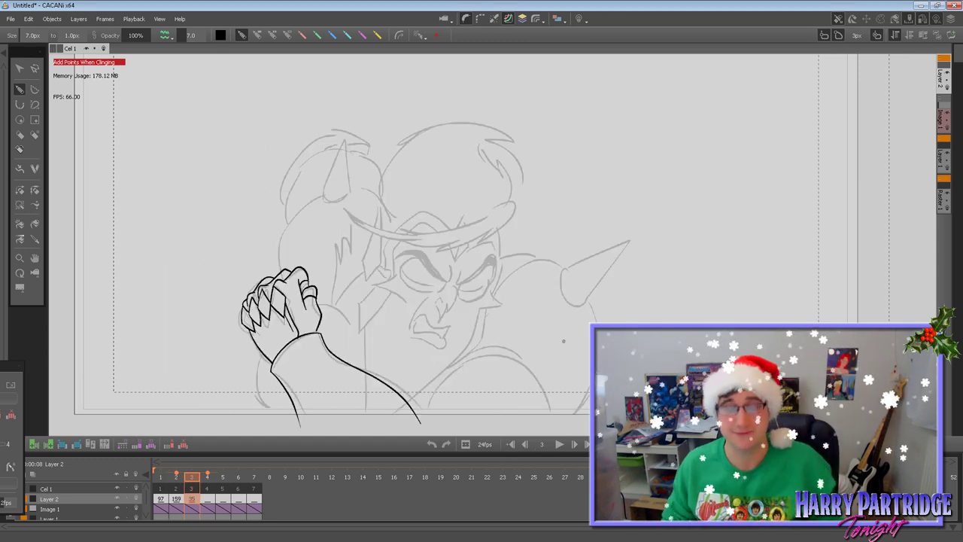
key(Left)
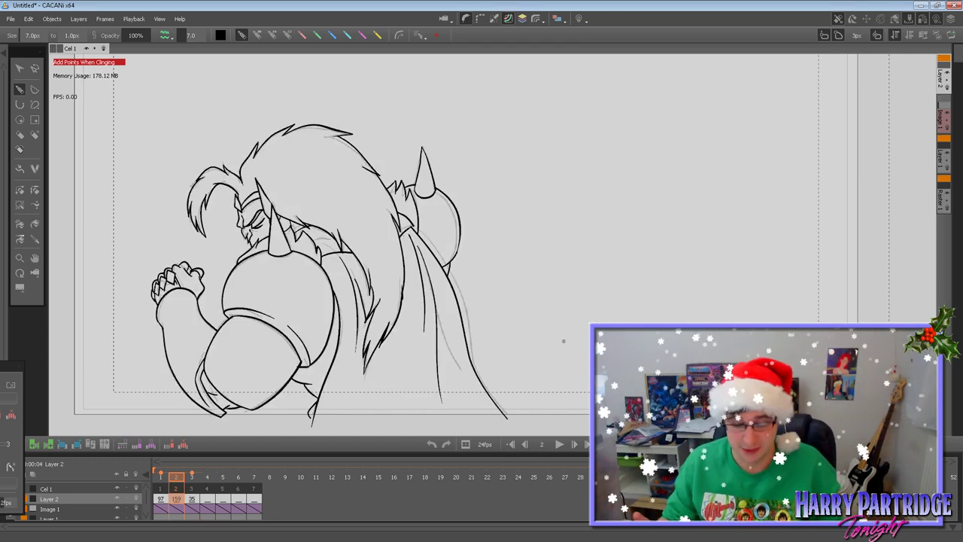
key(period)
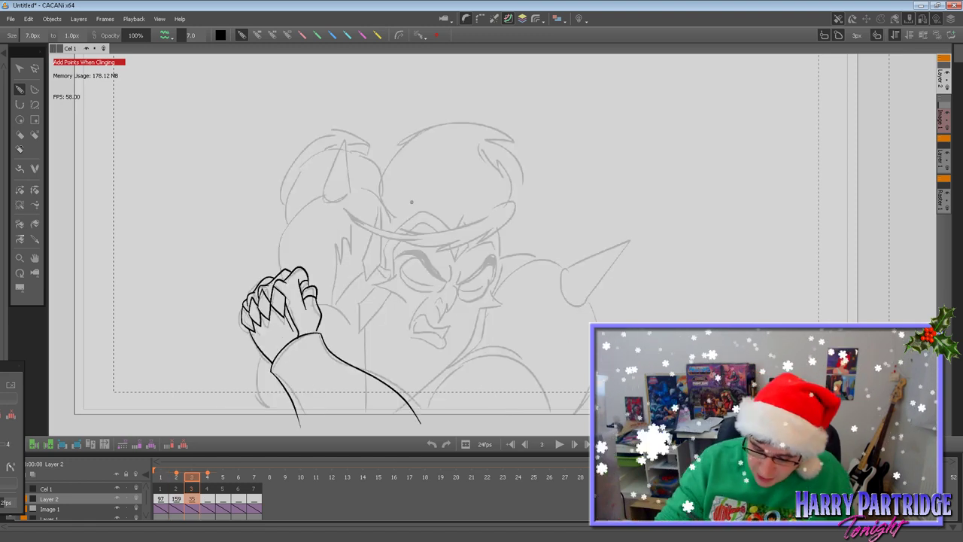
Trace the sweeping fringe across the forehead with its pointed tips, curling up at the far side of the head.
drag(402, 228, 491, 216)
mouse_move(403, 229)
mouse_down()
mouse_move(434, 232)
mouse_move(391, 233)
mouse_move(345, 209)
mouse_move(372, 224)
mouse_move(433, 231)
mouse_up()
key(ctrl+z)
key(ctrl+z)
mouse_move(346, 213)
mouse_down()
mouse_move(403, 231)
mouse_move(362, 223)
mouse_move(403, 243)
mouse_move(352, 218)
mouse_move(368, 227)
mouse_up()
key(ctrl+z)
key(ctrl+z)
mouse_move(348, 212)
mouse_down()
mouse_move(434, 246)
mouse_move(419, 239)
mouse_move(422, 245)
mouse_move(451, 247)
mouse_up()
key(ctrl+z)
key(ctrl+z)
mouse_move(506, 200)
mouse_down()
mouse_move(519, 222)
mouse_move(515, 213)
mouse_move(478, 244)
mouse_move(488, 234)
mouse_move(442, 250)
mouse_up()
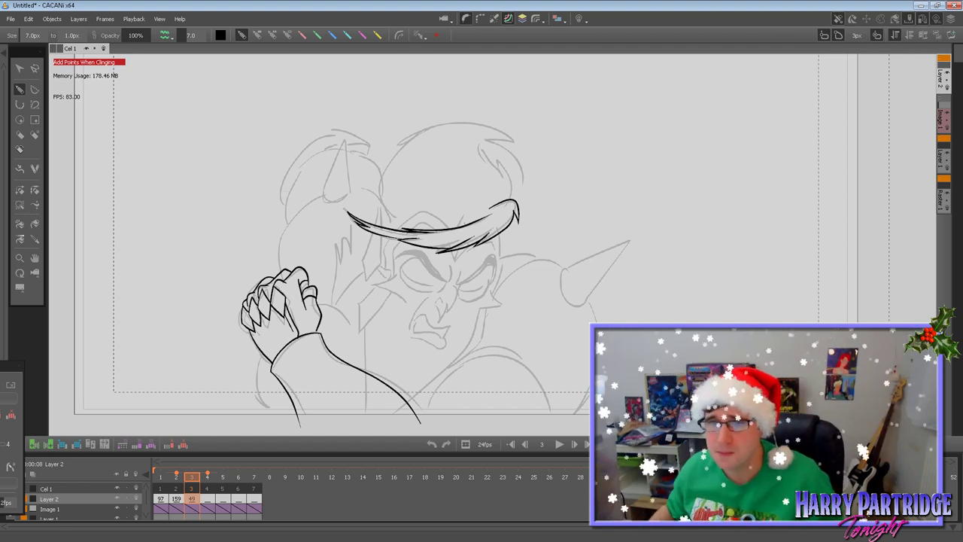
Compare against frame 2 and trace the hair's far edge above the fringe with its pointed tuft and the strand across the crown.
key(Left)
key(Right)
key(Left)
key(Right)
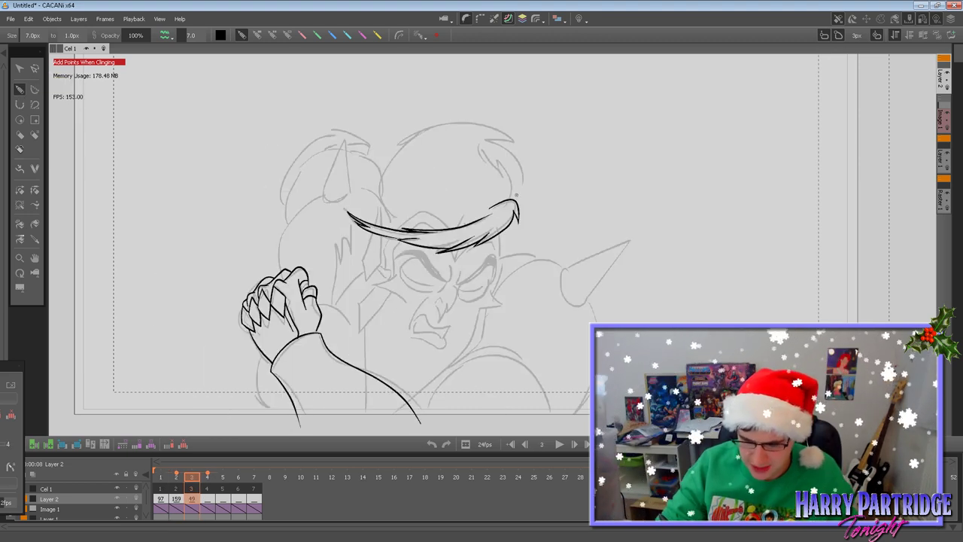
key(Left)
key(Right)
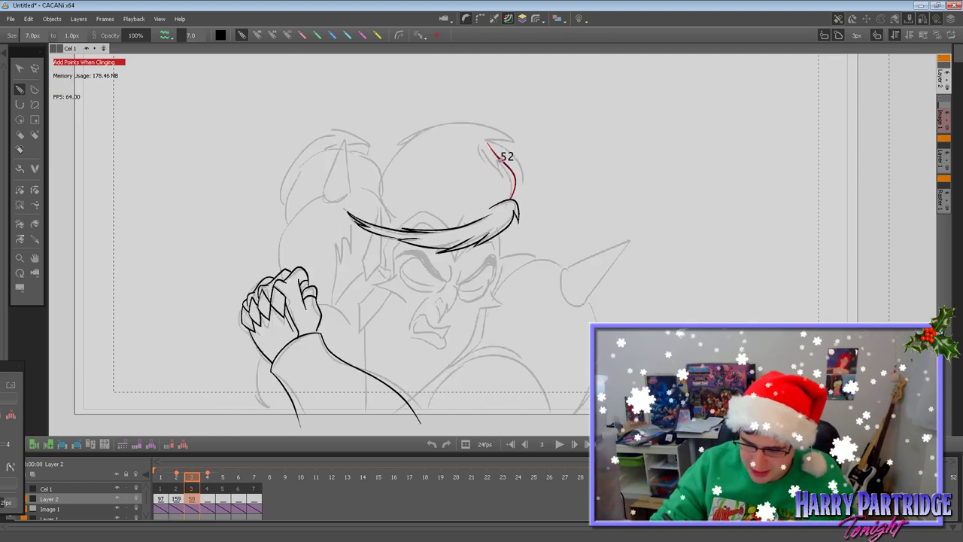
drag(490, 150, 503, 172)
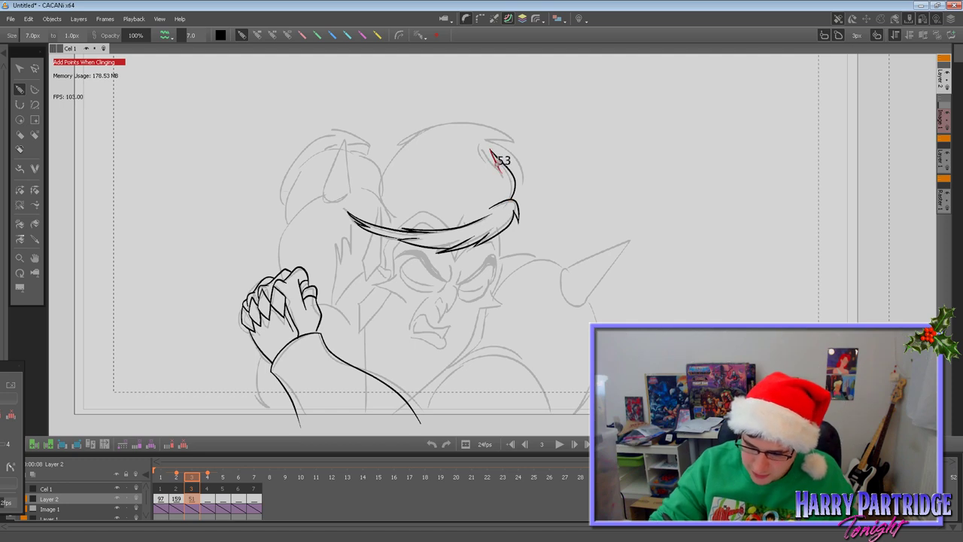
key(Left)
key(Right)
drag(453, 140, 499, 165)
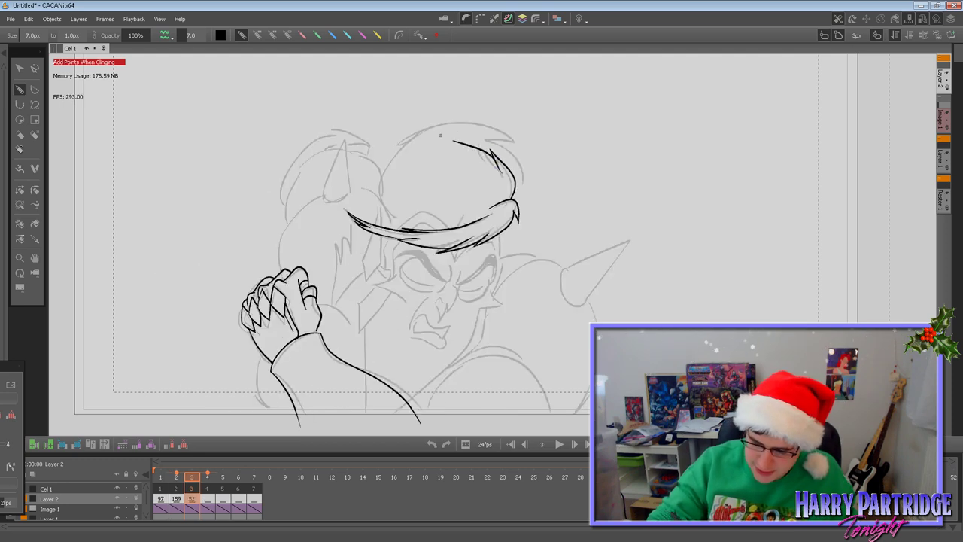
key(Left)
key(Right)
drag(438, 252, 483, 237)
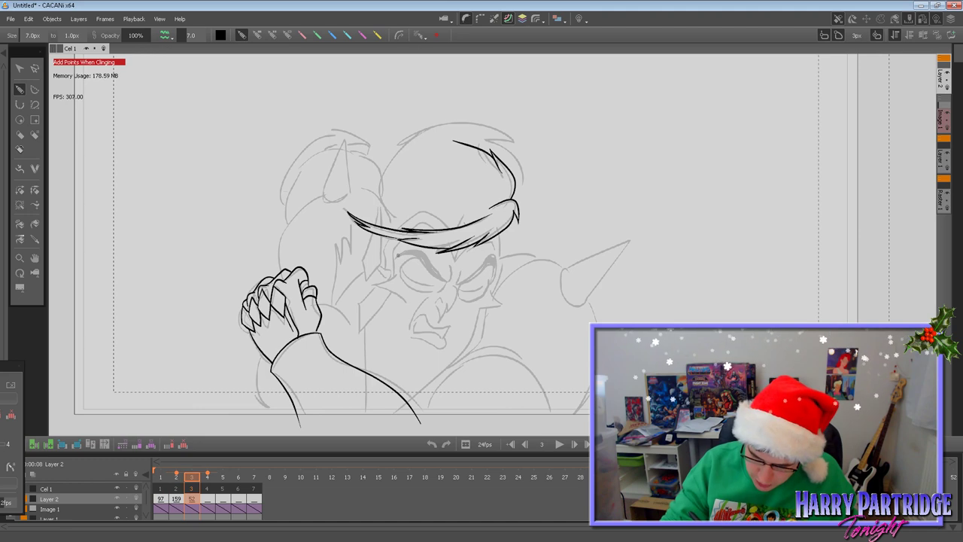
Trace the small double arch above the fringe and the pointed ear's tip beside it.
mouse_move(395, 228)
mouse_down()
mouse_move(424, 211)
mouse_move(447, 229)
mouse_move(424, 223)
mouse_up()
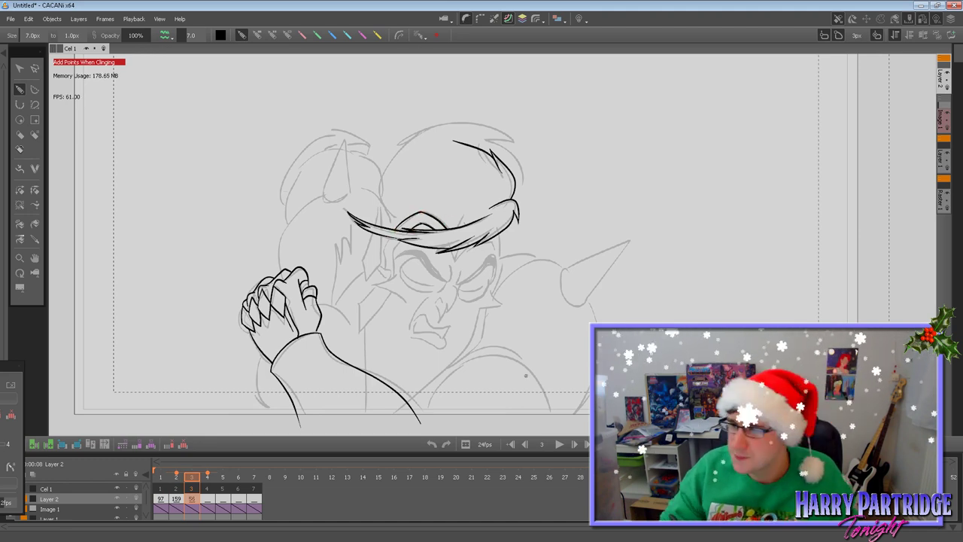
mouse_move(375, 225)
mouse_down()
mouse_move(380, 200)
mouse_move(381, 224)
mouse_up()
key(Left)
key(Right)
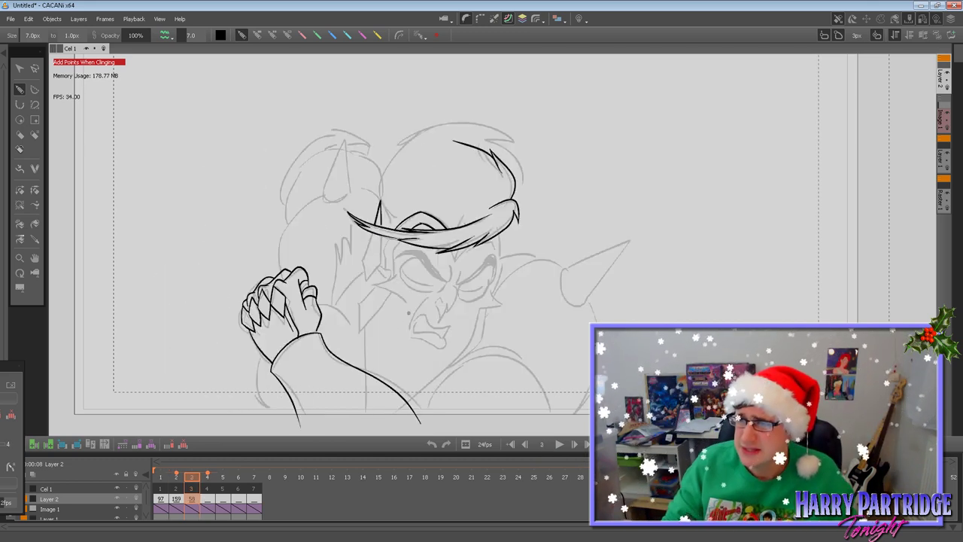
Trace the long pointed shape hanging below the fringe beside the face and the ear's small inner curves.
drag(370, 232, 364, 260)
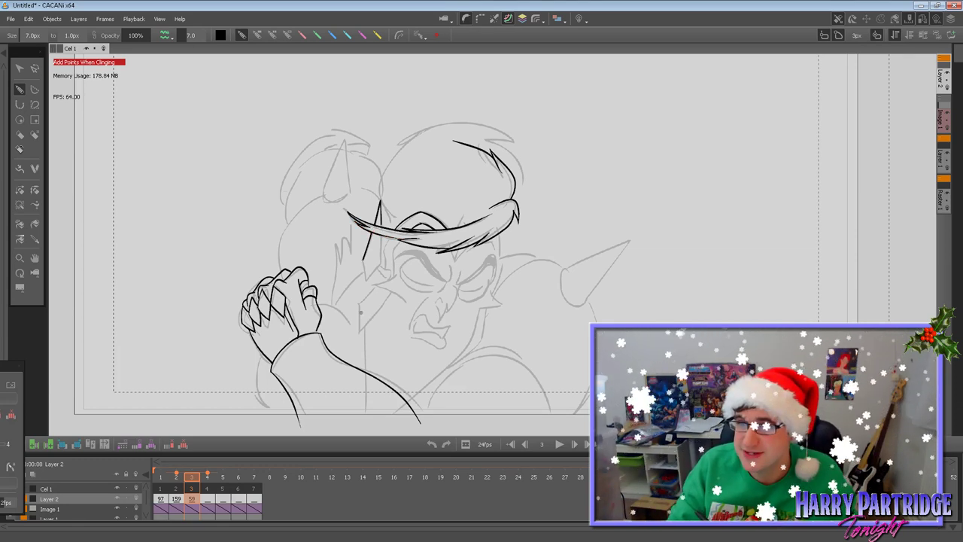
mouse_move(364, 259)
mouse_down()
mouse_move(365, 279)
mouse_move(381, 240)
mouse_up()
key(ctrl+z)
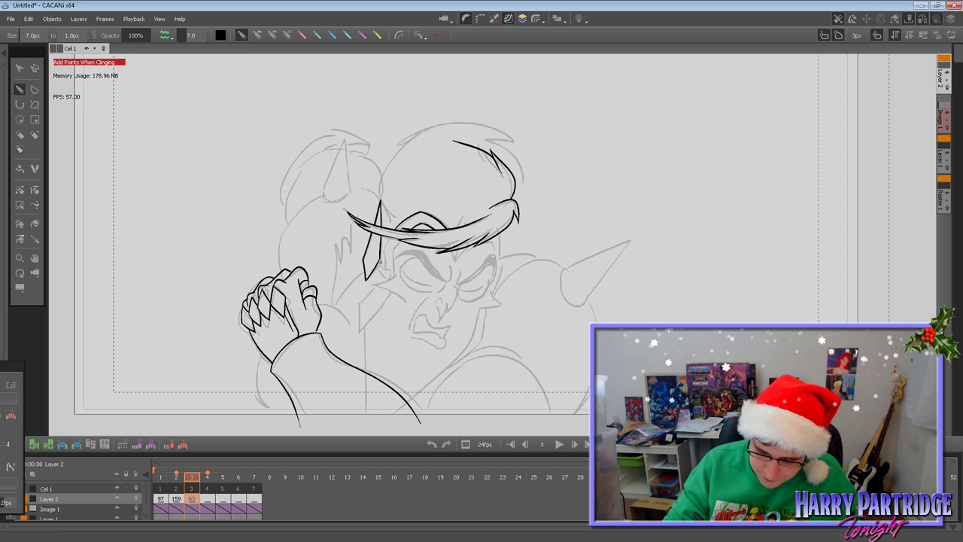
drag(381, 262, 389, 276)
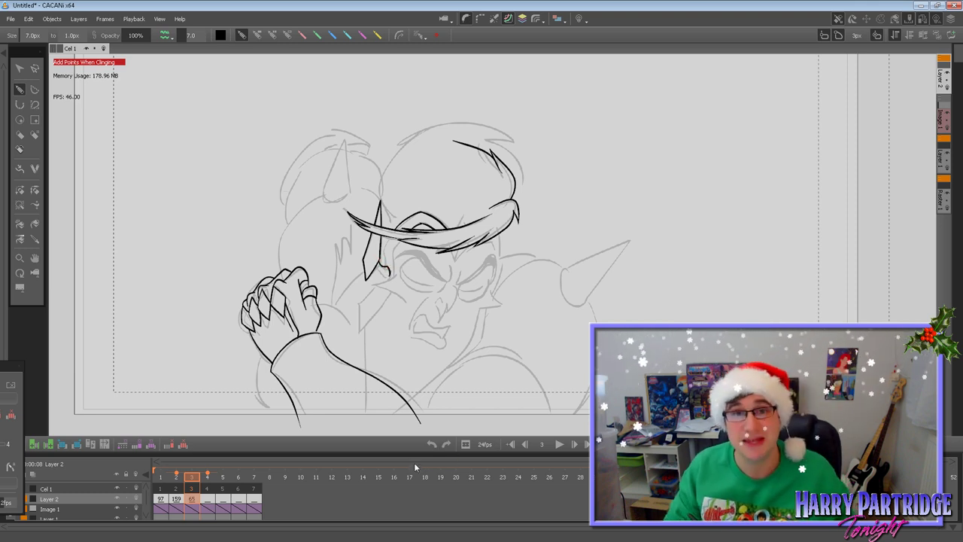
drag(353, 223, 392, 230)
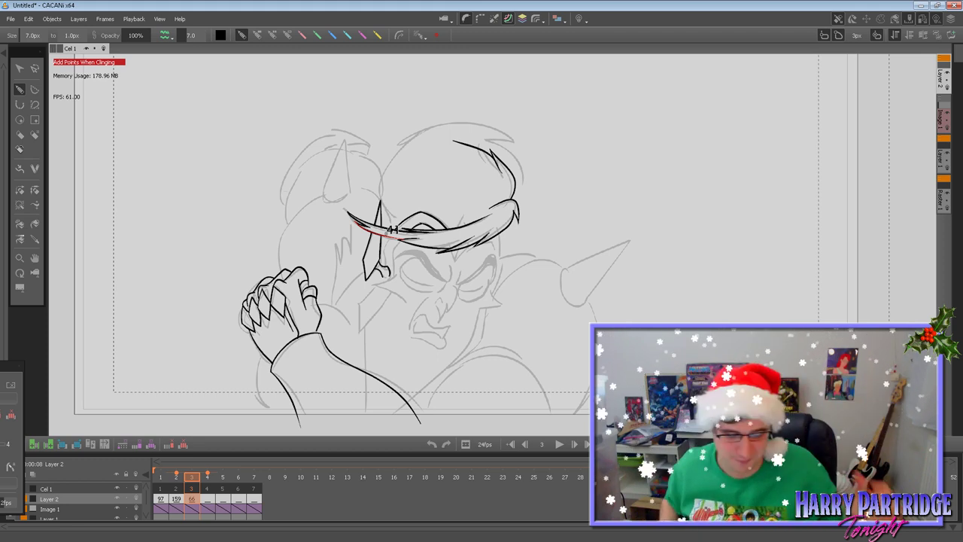
Trace the pointed cheek edge under the ear and the angled strip running down from it.
drag(391, 277, 369, 283)
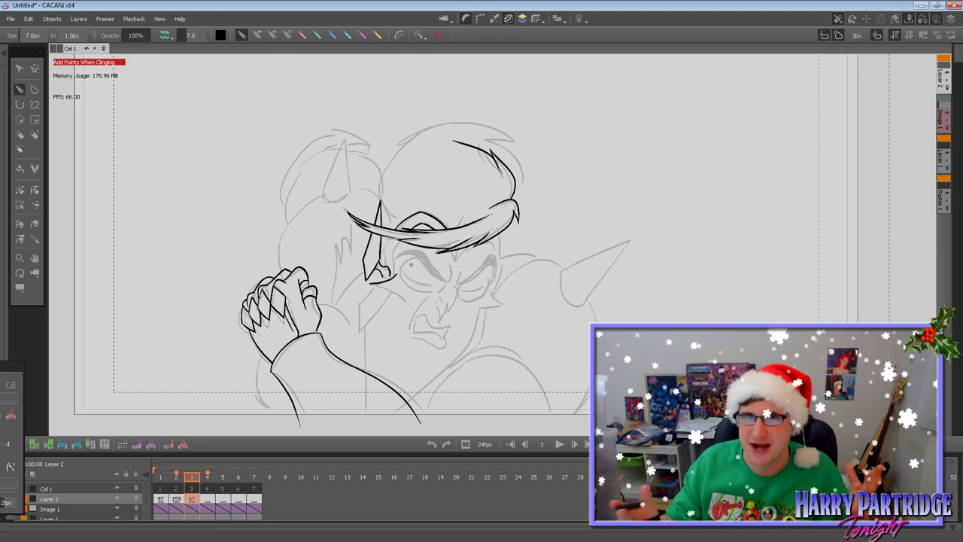
key(ctrl+z)
drag(420, 233, 421, 234)
mouse_move(396, 274)
mouse_down()
mouse_move(374, 281)
mouse_move(391, 288)
mouse_move(401, 312)
mouse_move(392, 288)
mouse_move(360, 331)
mouse_up()
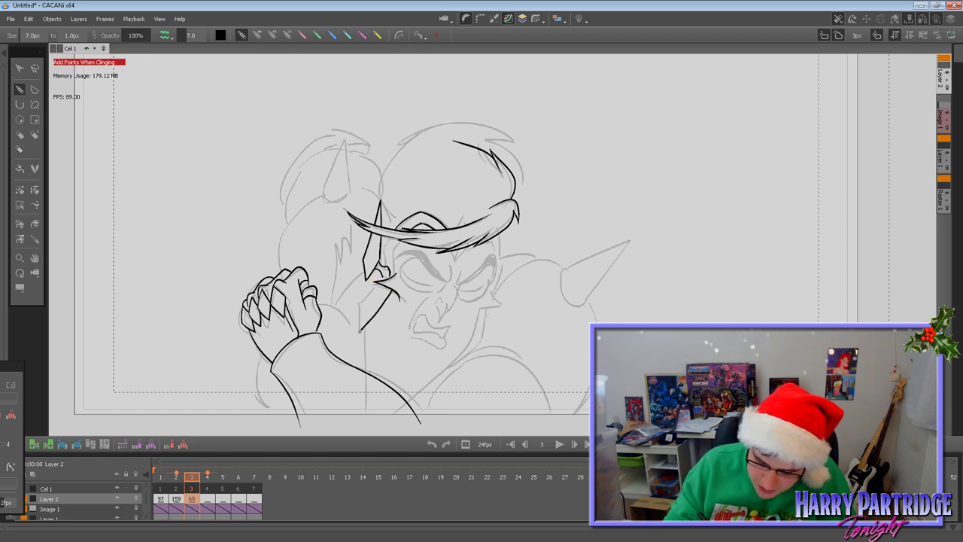
key(ctrl+z)
mouse_move(377, 284)
mouse_down()
mouse_move(359, 304)
mouse_move(358, 329)
mouse_up()
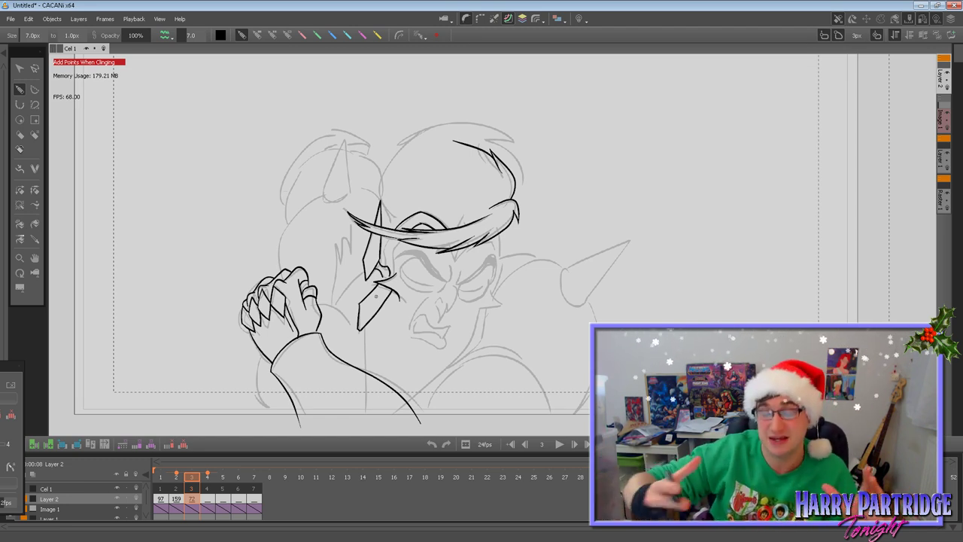
Trace the vertical line from the angled strip down to the forearm and the open, snarling mouth.
drag(363, 365, 363, 371)
key(Left)
key(Right)
mouse_move(425, 300)
mouse_down()
mouse_move(410, 323)
mouse_move(449, 325)
mouse_move(422, 316)
mouse_move(448, 325)
mouse_move(434, 335)
mouse_move(446, 328)
mouse_move(442, 345)
mouse_move(413, 331)
mouse_move(455, 328)
mouse_up()
key(Right)
key(Left)
key(ctrl+z)
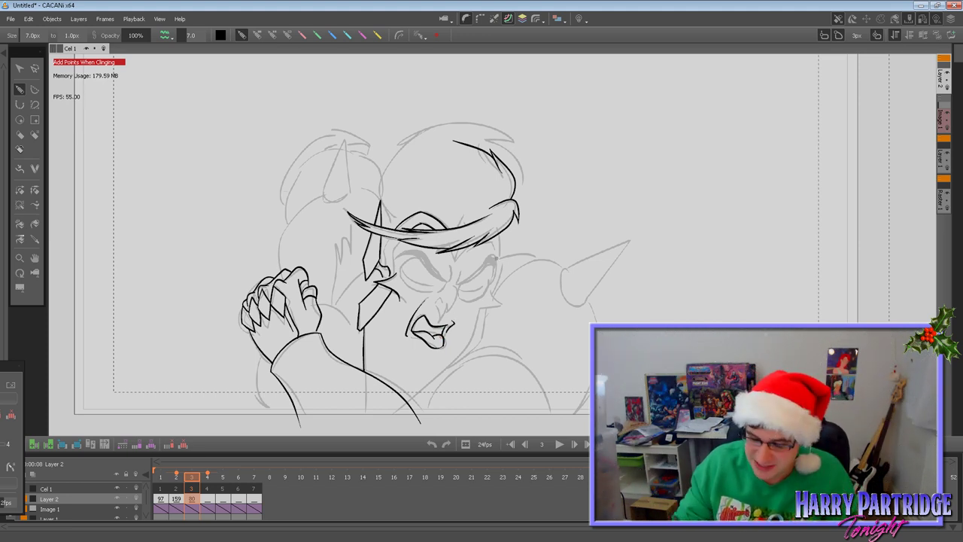
Trace the nose and the temple line between the ear and the near eye.
mouse_move(454, 289)
mouse_down()
mouse_move(438, 320)
mouse_move(447, 305)
mouse_up()
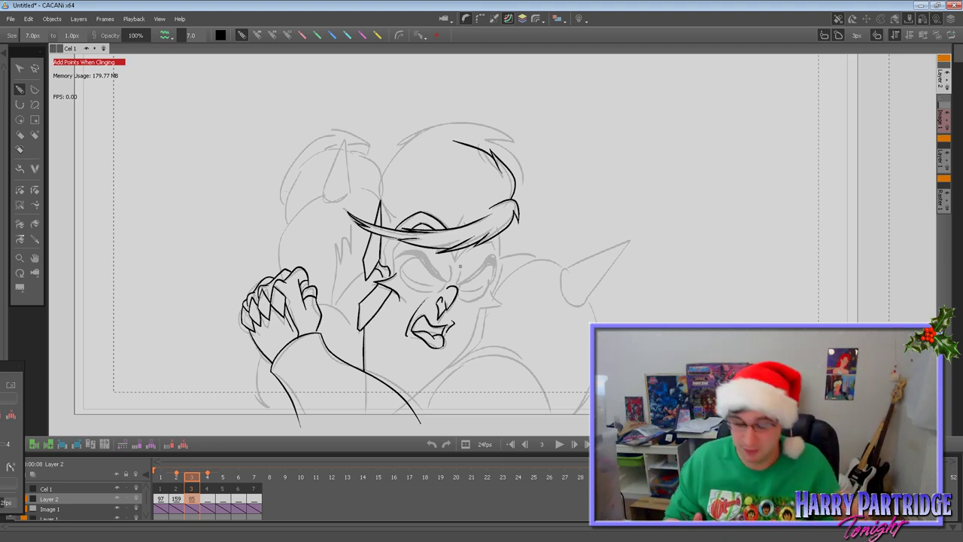
mouse_move(393, 274)
mouse_down()
mouse_move(399, 241)
mouse_move(382, 252)
mouse_move(385, 269)
mouse_up()
key(ctrl+z)
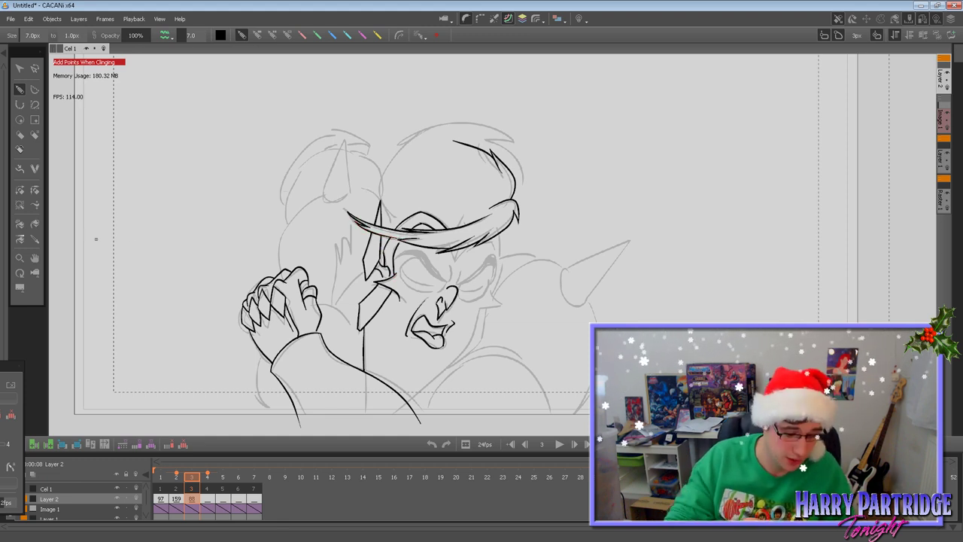
Clean up the stroke ends in the inner ear and on the small arch above the fringe.
click(20, 205)
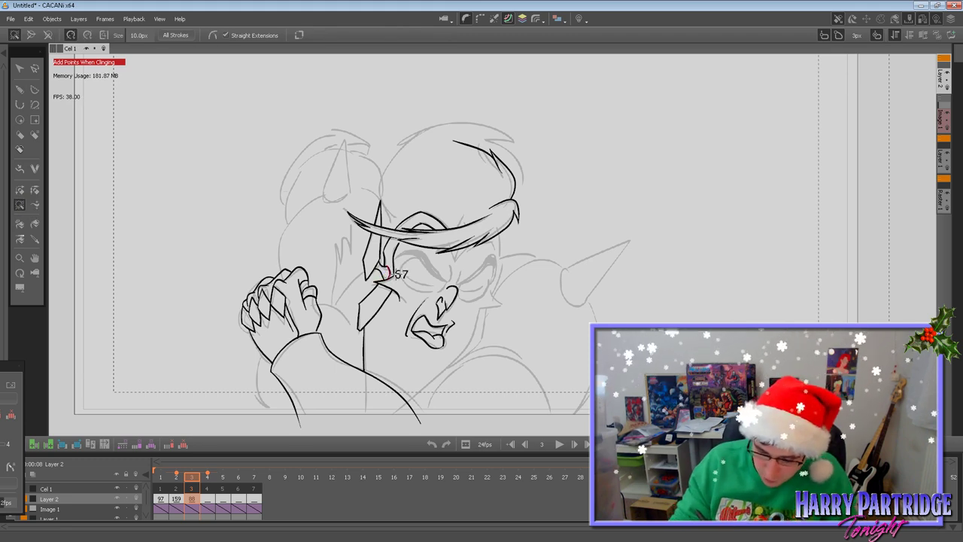
click(20, 89)
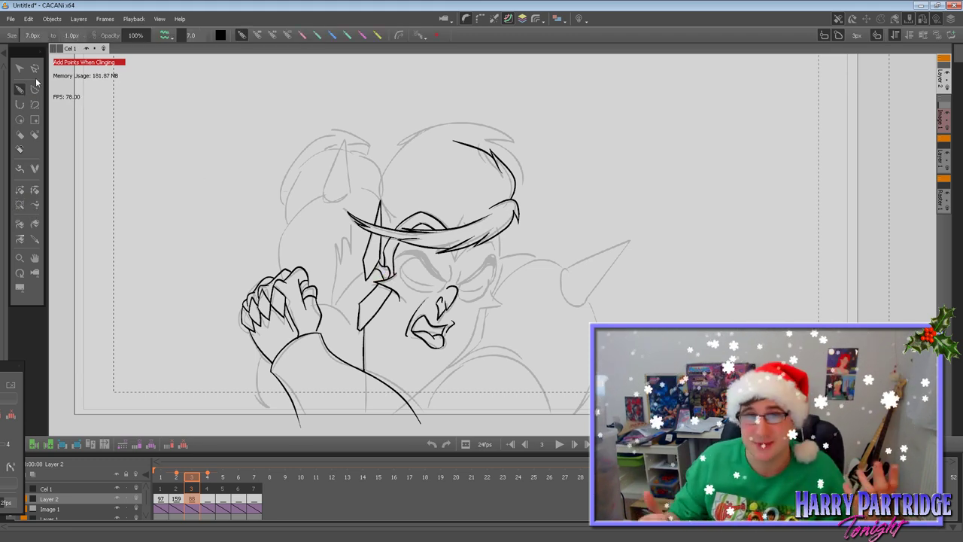
click(22, 206)
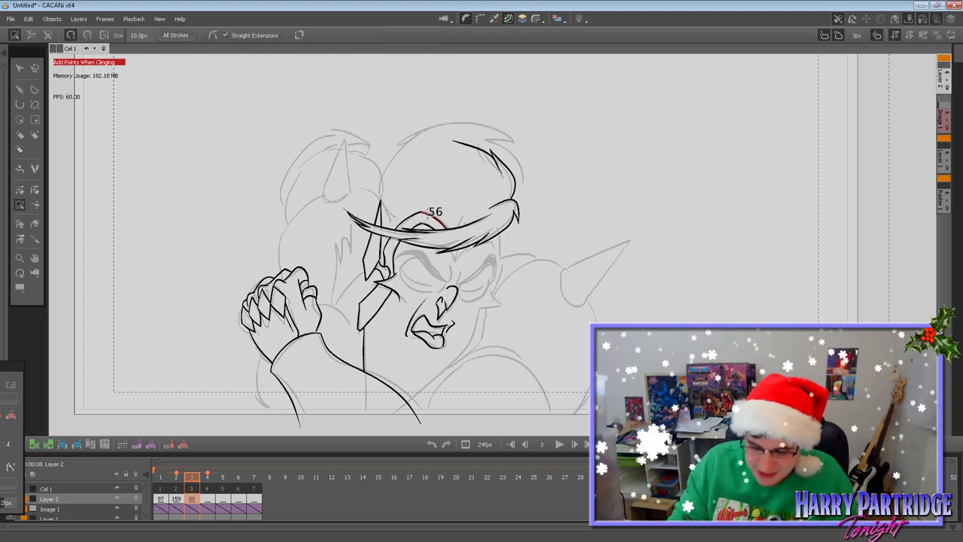
click(19, 89)
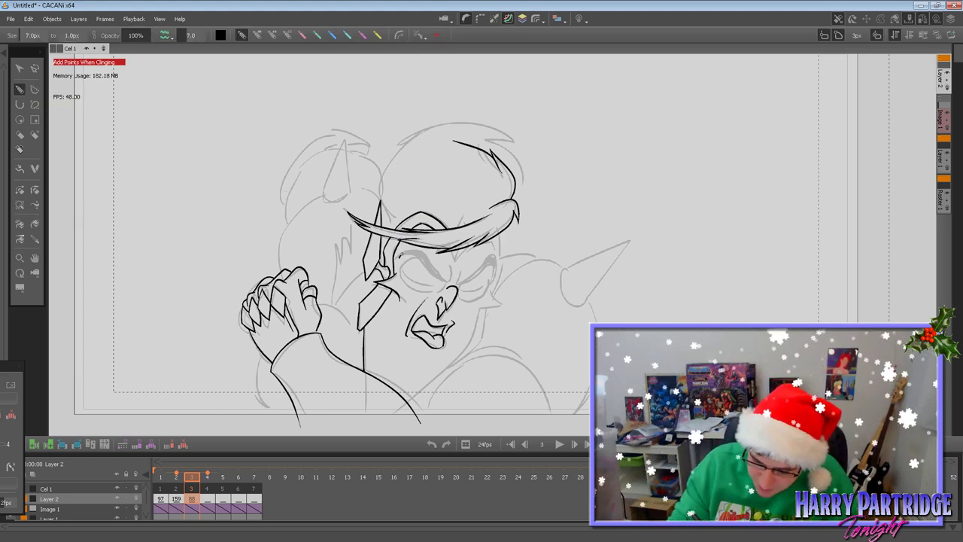
Trace the near eye with its heavy angry brow and the crease at the bridge of the nose.
drag(420, 255, 442, 282)
mouse_move(421, 248)
mouse_down()
mouse_move(444, 281)
mouse_move(450, 265)
mouse_move(401, 269)
mouse_move(408, 286)
mouse_move(437, 290)
mouse_up()
mouse_move(401, 261)
mouse_down()
mouse_move(407, 278)
mouse_move(443, 289)
mouse_move(456, 262)
mouse_up()
mouse_move(457, 262)
mouse_down()
mouse_move(465, 250)
mouse_move(456, 261)
mouse_up()
Trace the pointed hair tufts above and below the fringe and the far eye with its brow.
mouse_move(455, 228)
mouse_down()
mouse_move(463, 216)
mouse_move(465, 224)
mouse_up()
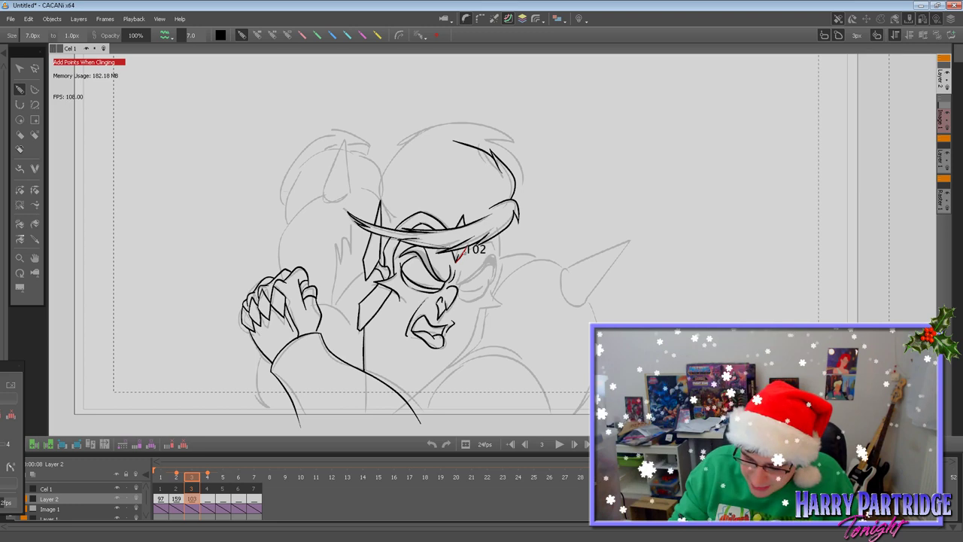
mouse_move(464, 252)
mouse_down()
mouse_move(490, 241)
mouse_move(497, 265)
mouse_move(488, 285)
mouse_move(455, 283)
mouse_up()
drag(457, 283, 496, 260)
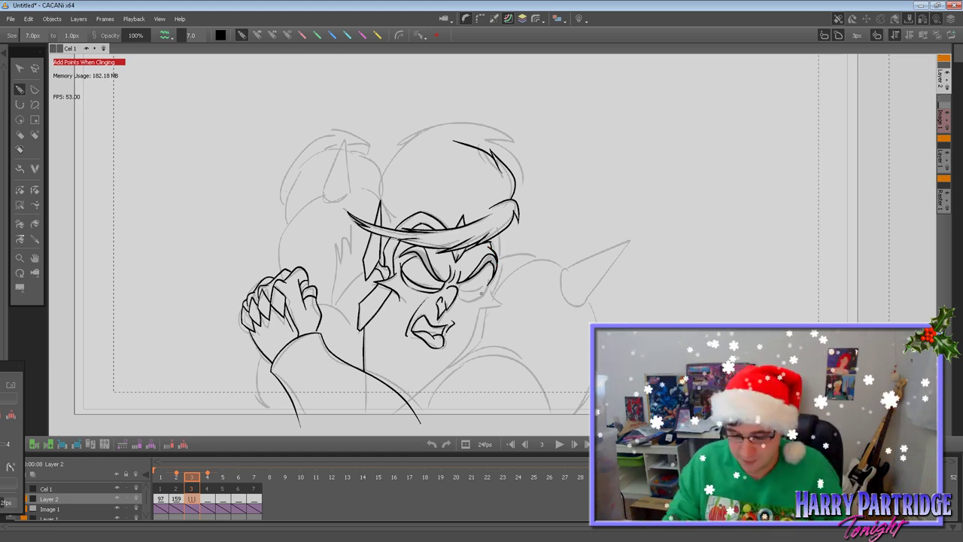
Trace the far cheek point and the jaw line down to the forearm, with the second edge along the jaw.
mouse_move(488, 280)
mouse_down()
mouse_move(475, 304)
mouse_move(486, 294)
mouse_move(499, 307)
mouse_move(468, 310)
mouse_move(470, 339)
mouse_move(408, 397)
mouse_up()
drag(487, 308, 466, 357)
key(ctrl+z)
mouse_move(486, 308)
mouse_down()
mouse_move(477, 342)
mouse_move(447, 352)
mouse_move(452, 345)
mouse_move(449, 368)
mouse_up()
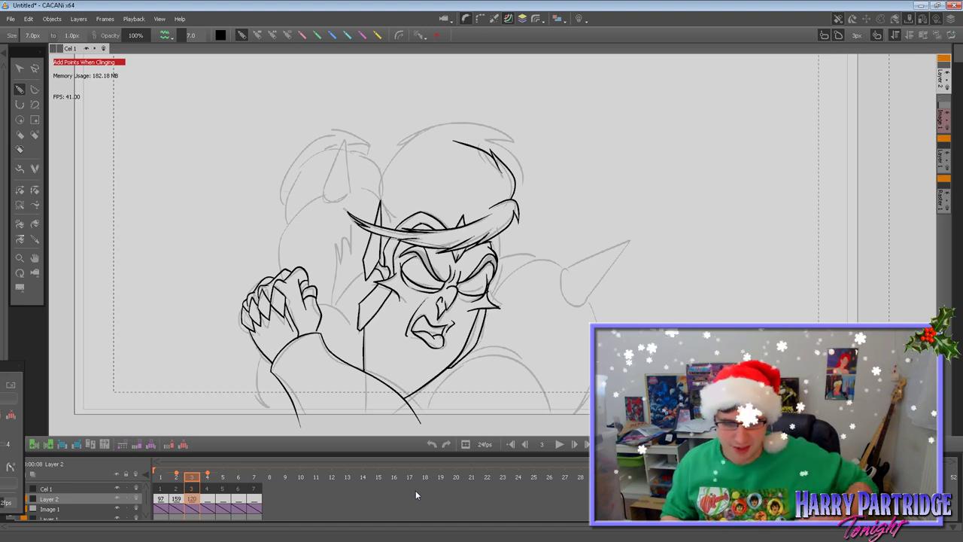
Trace the tall curved-base spike standing on the shoulder behind the raised hand in frame 3.
key(Left)
key(Right)
key(Left)
key(Right)
drag(345, 140, 324, 198)
key(ctrl+z)
mouse_move(344, 140)
mouse_down()
mouse_move(321, 201)
mouse_move(349, 192)
mouse_move(322, 201)
mouse_move(332, 185)
mouse_move(323, 197)
mouse_move(334, 197)
mouse_move(322, 200)
mouse_move(344, 139)
mouse_move(348, 196)
mouse_up()
key(ctrl+z)
key(ctrl+z)
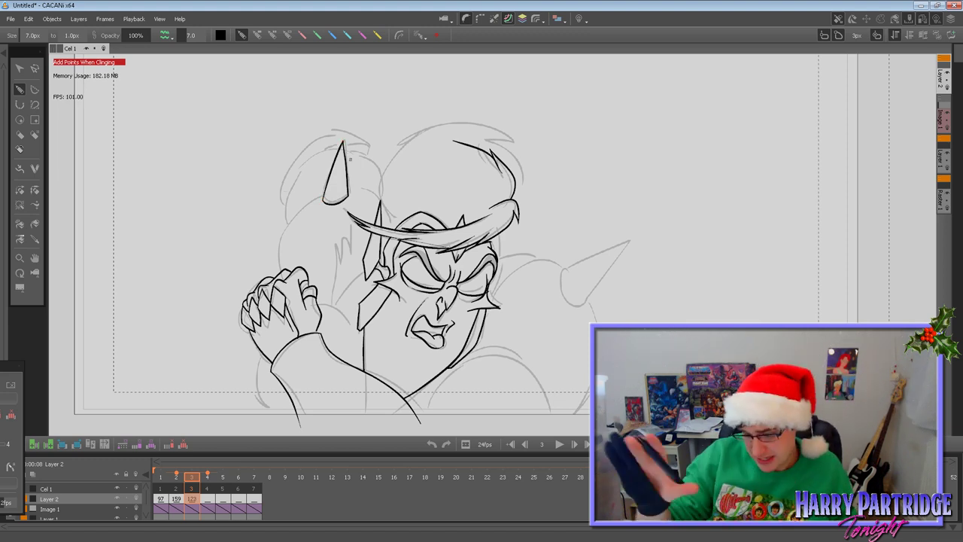
Trace the rounded shoulder outline from the base of the spike down to the raised hand.
mouse_move(281, 270)
mouse_down()
mouse_move(277, 245)
mouse_move(301, 205)
mouse_move(325, 197)
mouse_up()
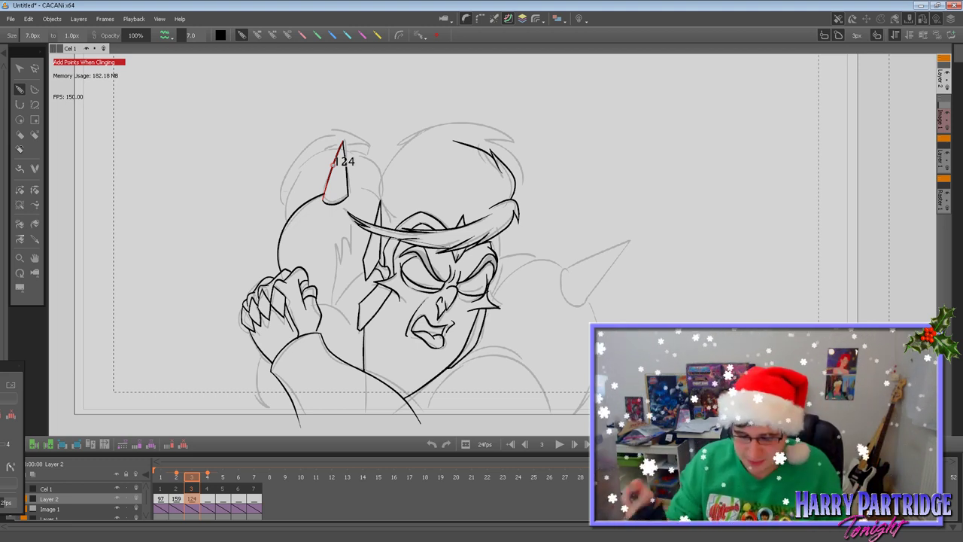
key(Left)
key(Right)
key(Right)
key(Left)
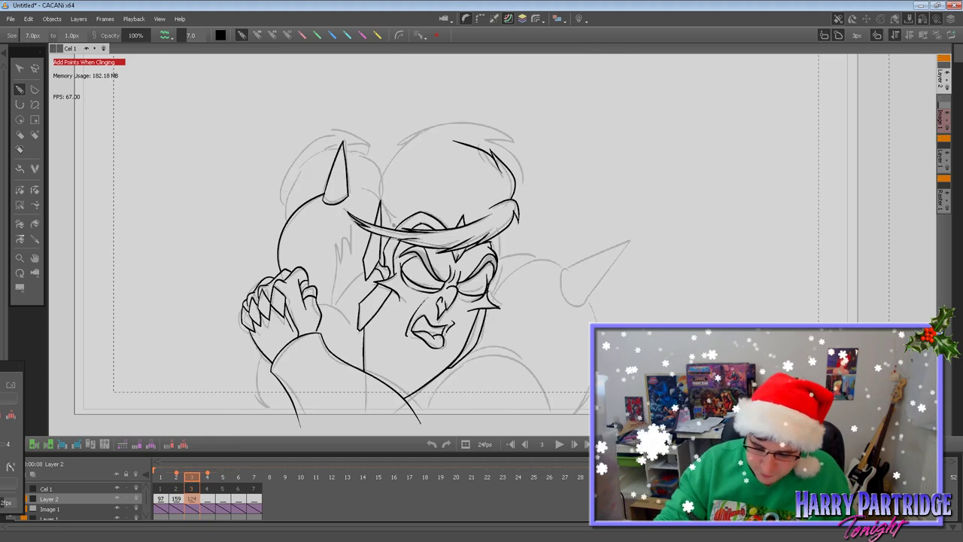
Trace the crown of the hair from the near ear over to the pointed back tufts, plus the far ear beside the face.
mouse_move(393, 228)
mouse_down()
mouse_move(380, 193)
mouse_move(384, 200)
mouse_move(389, 159)
mouse_move(388, 172)
mouse_move(424, 126)
mouse_up()
key(Left)
key(Right)
mouse_move(410, 145)
mouse_down()
mouse_move(421, 129)
mouse_move(480, 123)
mouse_move(519, 153)
mouse_move(501, 143)
mouse_up()
mouse_move(502, 143)
mouse_down()
mouse_move(520, 160)
mouse_move(518, 151)
mouse_move(539, 197)
mouse_move(532, 185)
mouse_move(539, 239)
mouse_move(530, 213)
mouse_move(499, 231)
mouse_move(509, 224)
mouse_move(496, 292)
mouse_up()
key(Left)
key(Right)
key(ctrl+z)
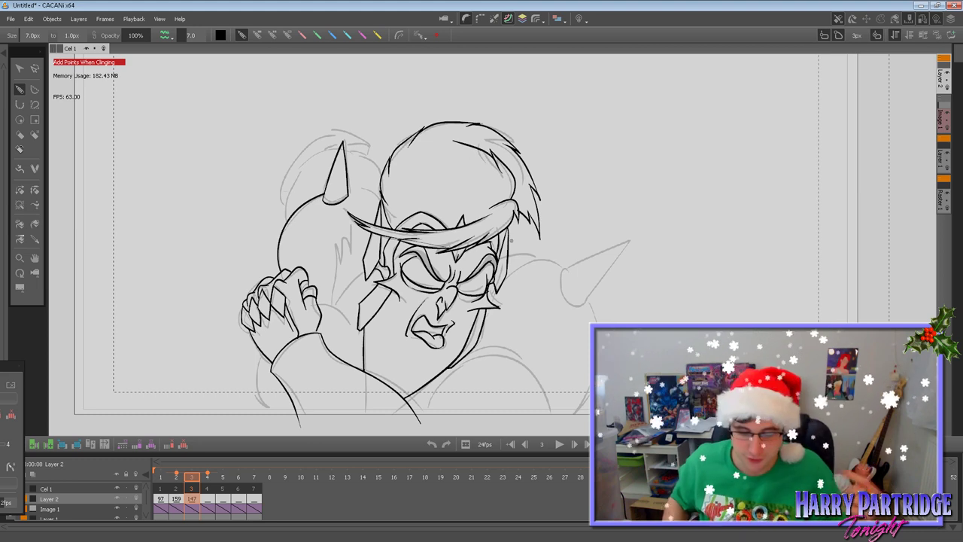
key(Left)
key(Right)
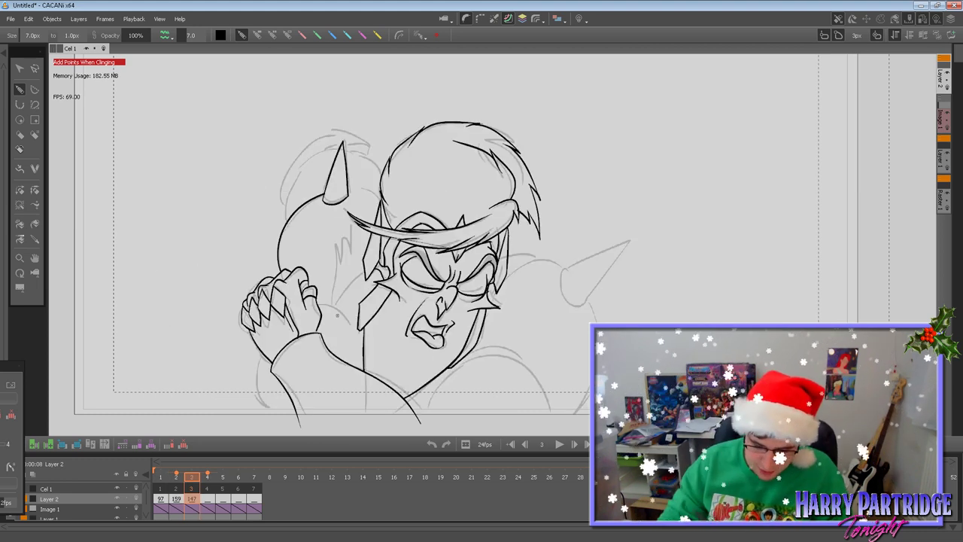
Trace the arm edges beside and below the raised hand, the jagged tufts on the near shoulder and its edge up to the hair.
mouse_move(320, 332)
mouse_down()
mouse_move(272, 369)
mouse_move(276, 427)
mouse_up()
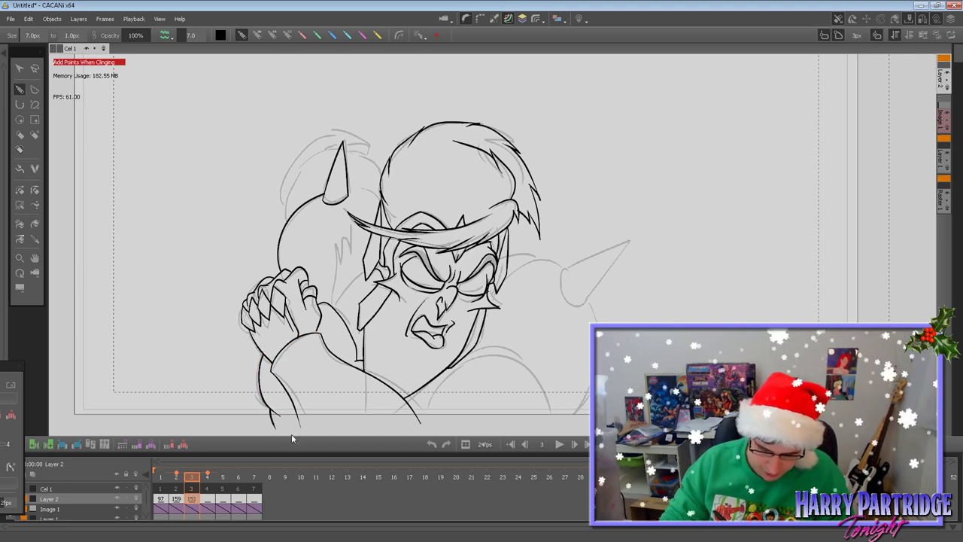
mouse_move(331, 304)
mouse_down()
mouse_move(368, 271)
mouse_move(333, 278)
mouse_move(335, 243)
mouse_move(342, 258)
mouse_move(343, 226)
mouse_move(351, 241)
mouse_move(352, 219)
mouse_move(371, 223)
mouse_move(381, 197)
mouse_up()
key(Left)
key(Right)
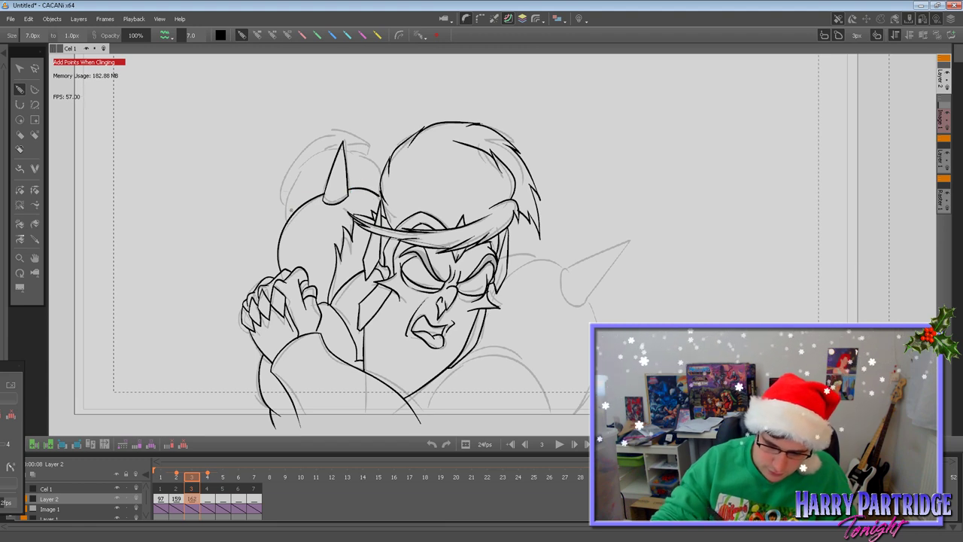
Trace the arc rising behind the near shoulder and passing behind the spike to the crown of the hair.
mouse_move(287, 221)
mouse_down()
mouse_move(297, 169)
mouse_move(339, 148)
mouse_up()
key(ctrl+z)
mouse_move(286, 224)
mouse_down()
mouse_move(303, 160)
mouse_move(338, 150)
mouse_up()
key(ctrl+z)
mouse_move(286, 224)
mouse_down()
mouse_move(300, 165)
mouse_move(340, 149)
mouse_move(380, 167)
mouse_up()
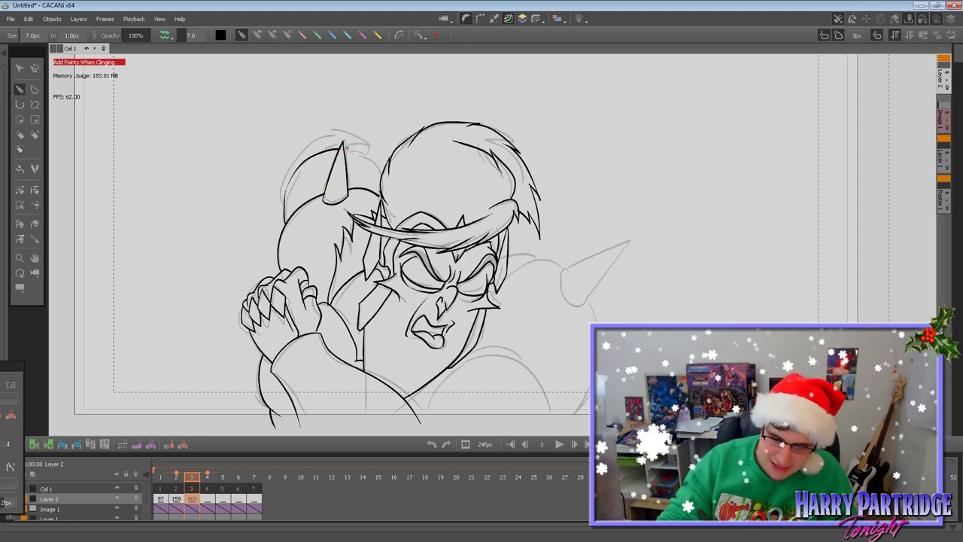
mouse_move(344, 148)
mouse_down()
mouse_move(380, 162)
mouse_move(347, 196)
mouse_move(360, 152)
mouse_move(381, 167)
mouse_up()
key(ctrl+z)
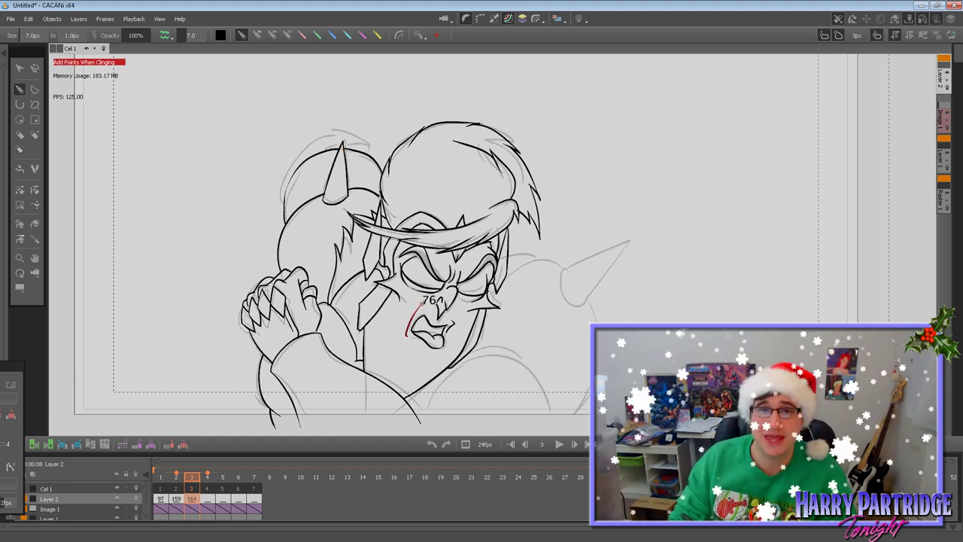
click(20, 204)
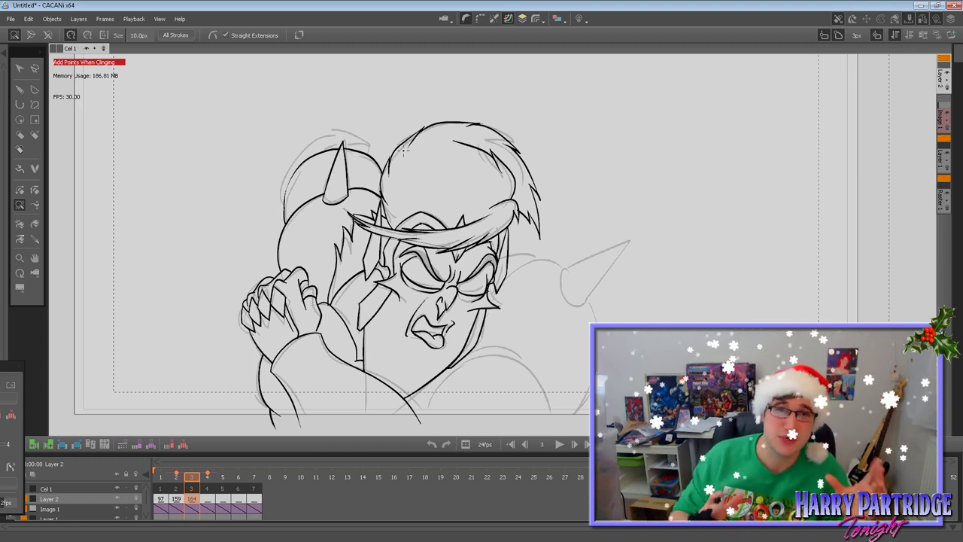
scroll(404, 151, up, 3)
scroll(404, 151, down, 3)
scroll(404, 151, up, 3)
scroll(404, 151, down, 3)
scroll(404, 151, up, 3)
scroll(404, 151, down, 3)
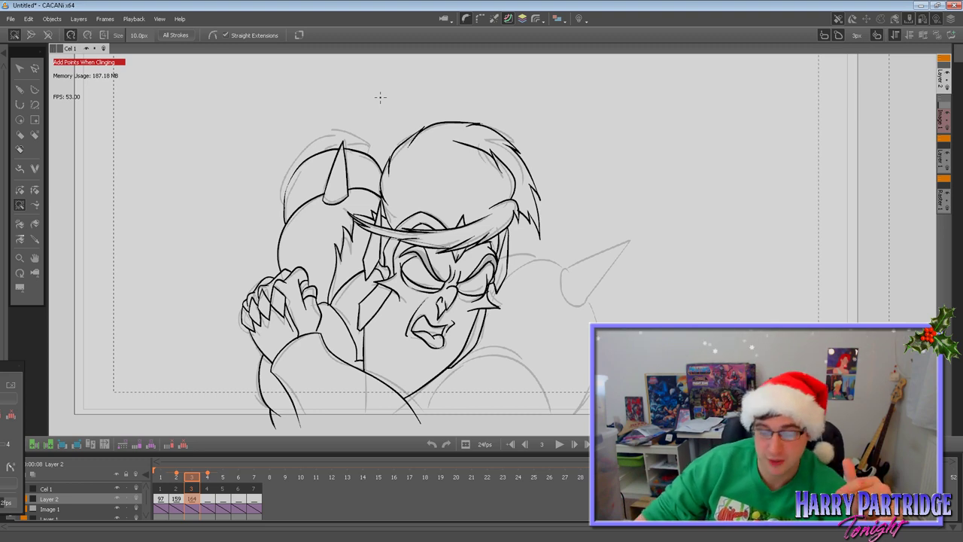
Trace the larger outer arc behind the near shoulder, closing its tip above the spike with an inner edge.
click(19, 88)
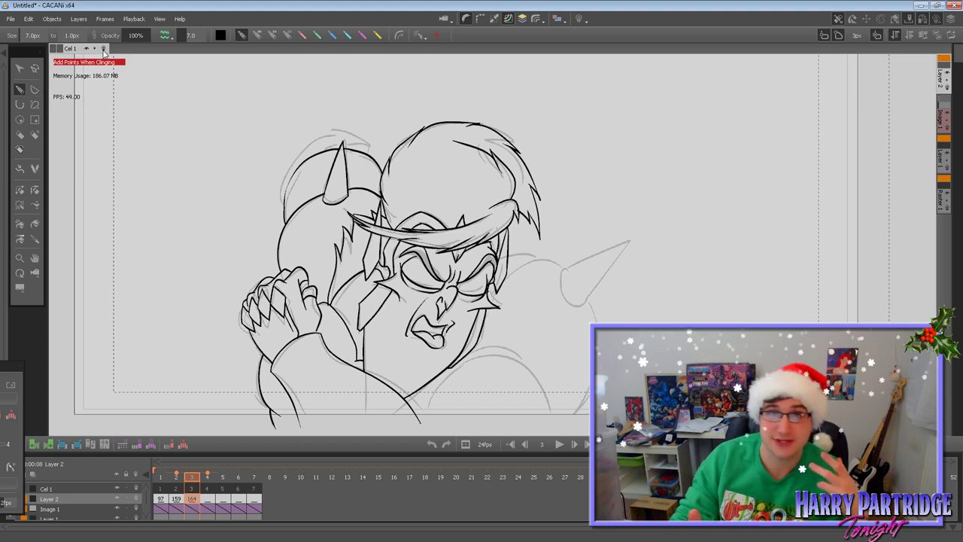
key(comma)
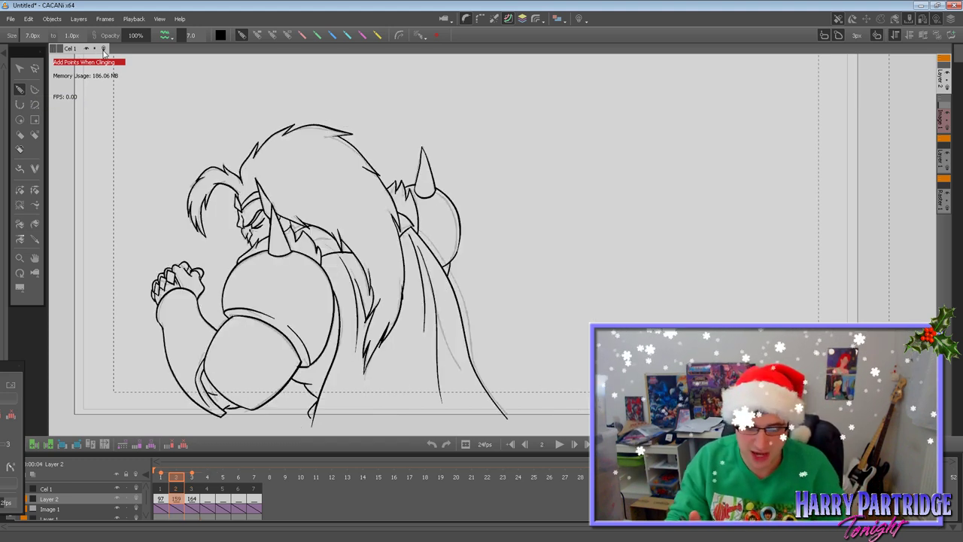
key(period)
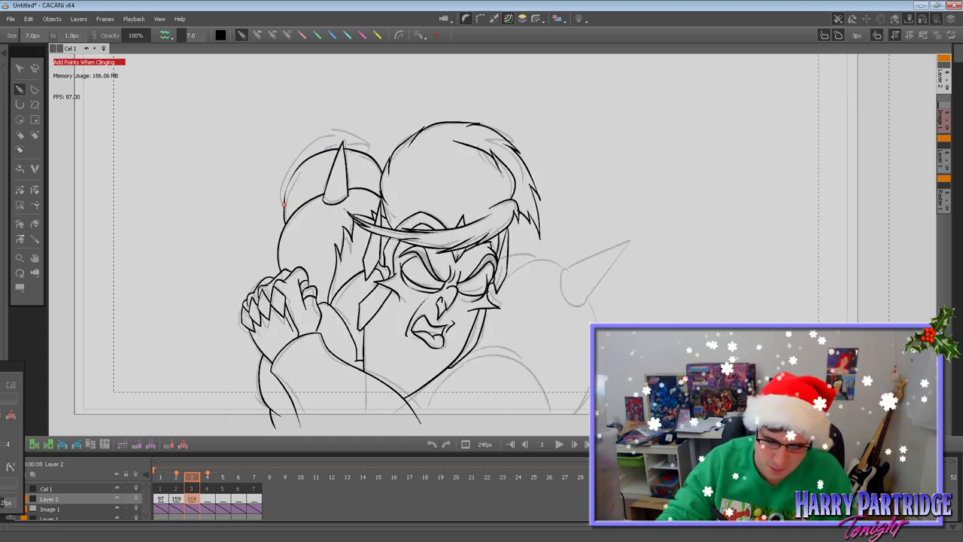
mouse_move(281, 190)
mouse_down()
mouse_move(309, 140)
mouse_move(369, 139)
mouse_up()
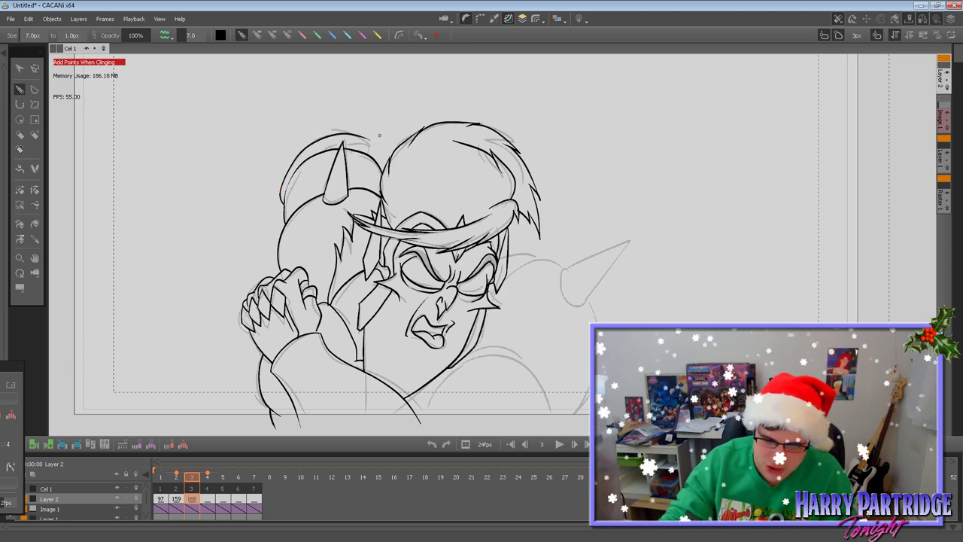
key(ctrl+z)
mouse_move(280, 200)
mouse_down()
mouse_move(298, 150)
mouse_move(352, 129)
mouse_move(372, 132)
mouse_up()
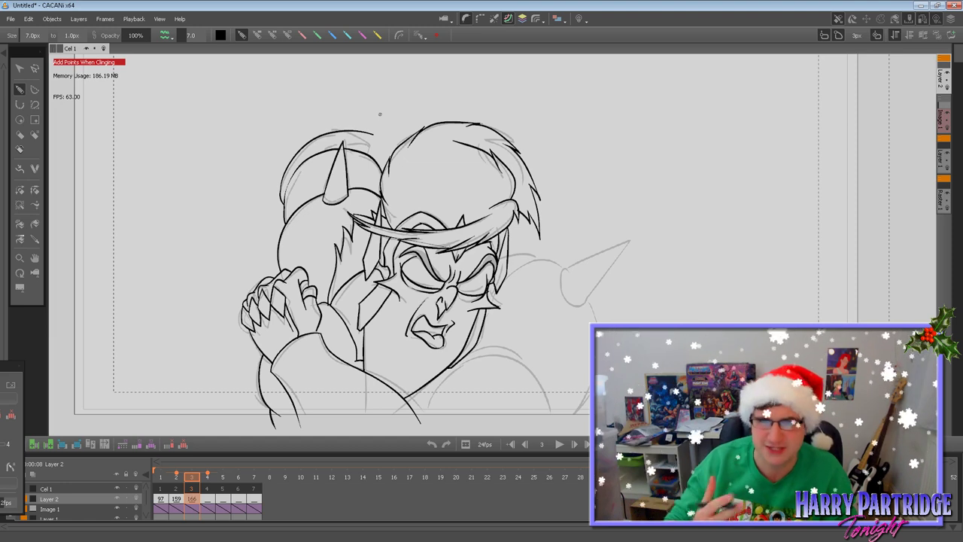
key(ctrl+z)
mouse_move(280, 199)
mouse_down()
mouse_move(297, 152)
mouse_move(325, 134)
mouse_move(368, 135)
mouse_move(328, 140)
mouse_move(324, 150)
mouse_move(367, 140)
mouse_up()
key(ctrl+z)
mouse_move(367, 139)
mouse_down()
mouse_move(333, 147)
mouse_move(367, 138)
mouse_up()
key(ctrl+z)
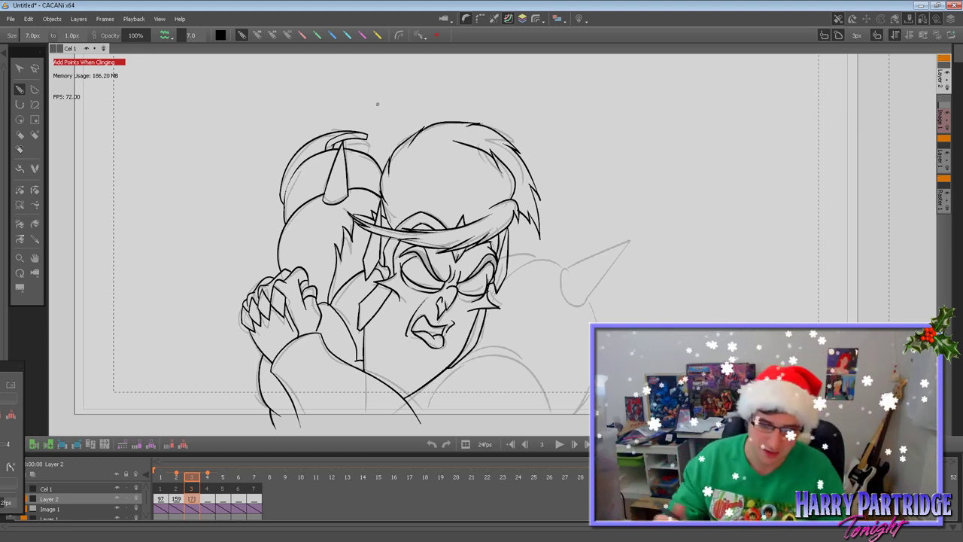
Clean up the strokes at the spike's tip, then trace the short pieces closing both ends of the outer arc.
click(20, 205)
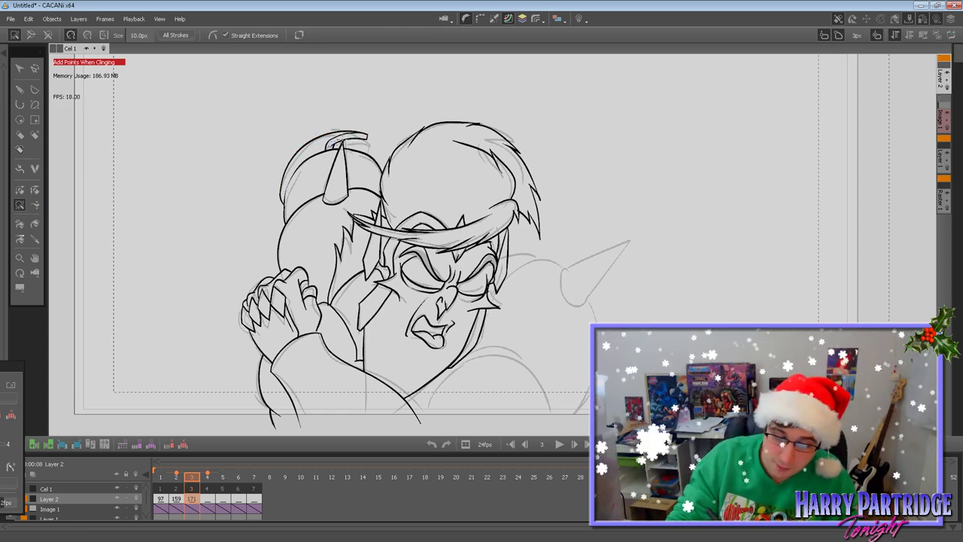
click(20, 89)
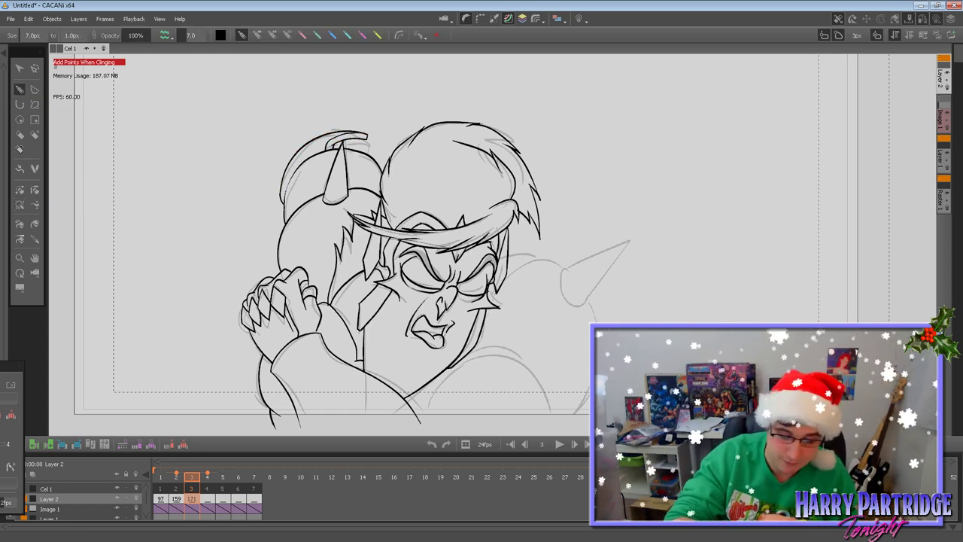
drag(367, 139, 364, 154)
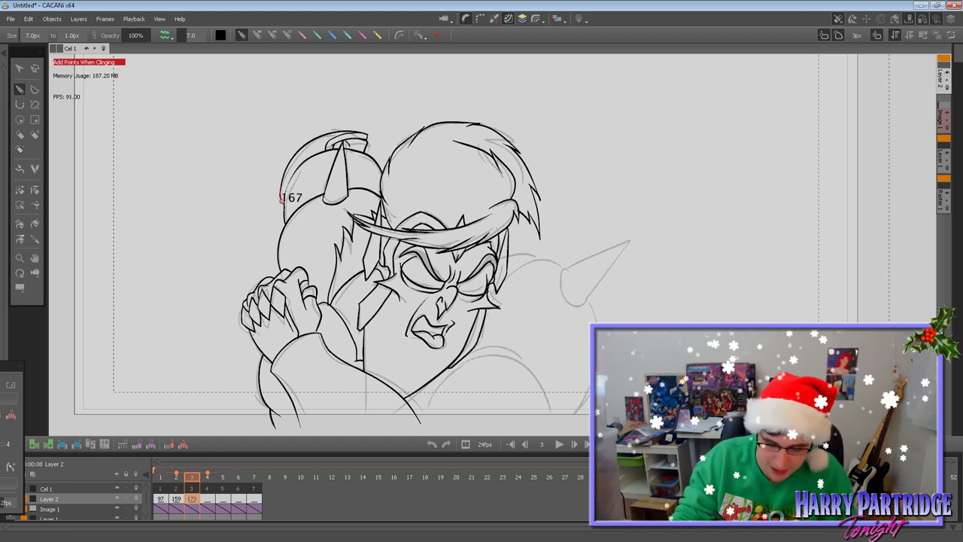
drag(280, 199, 281, 227)
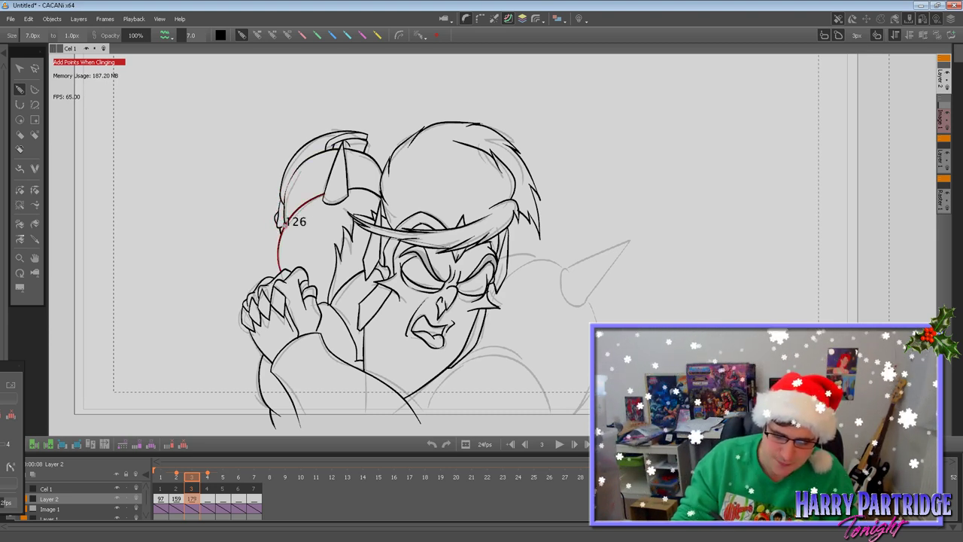
key(Left)
key(Right)
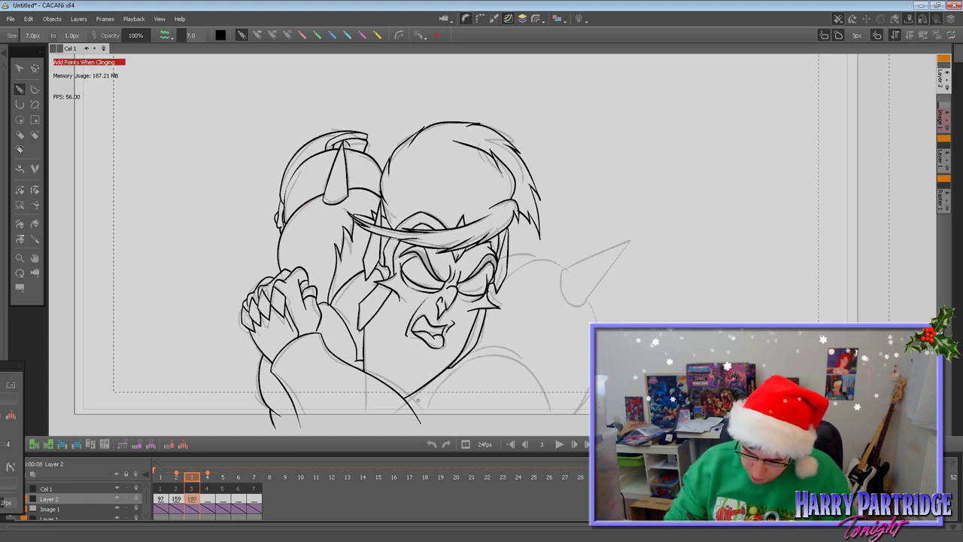
Trace the curved upper arm below the jaw with its outer second edge and the short line joining them at the chin.
mouse_move(420, 400)
mouse_down()
mouse_move(506, 360)
mouse_move(558, 419)
mouse_up()
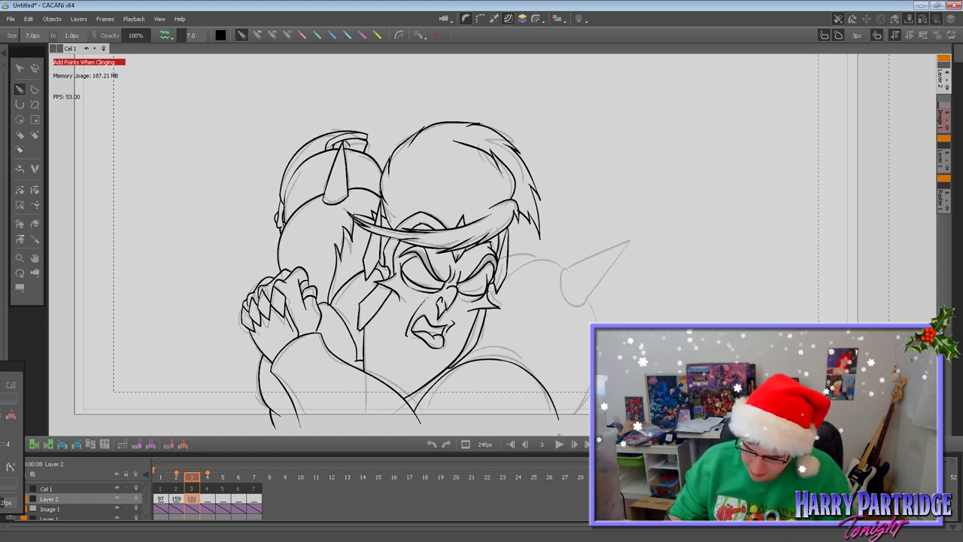
key(Left)
key(Right)
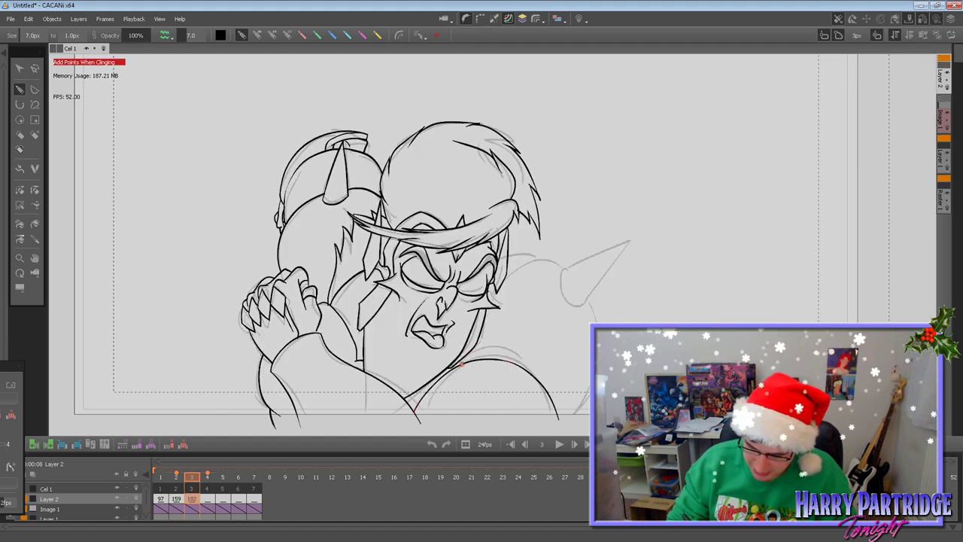
mouse_move(462, 360)
mouse_down()
mouse_move(496, 346)
mouse_move(539, 363)
mouse_move(571, 419)
mouse_up()
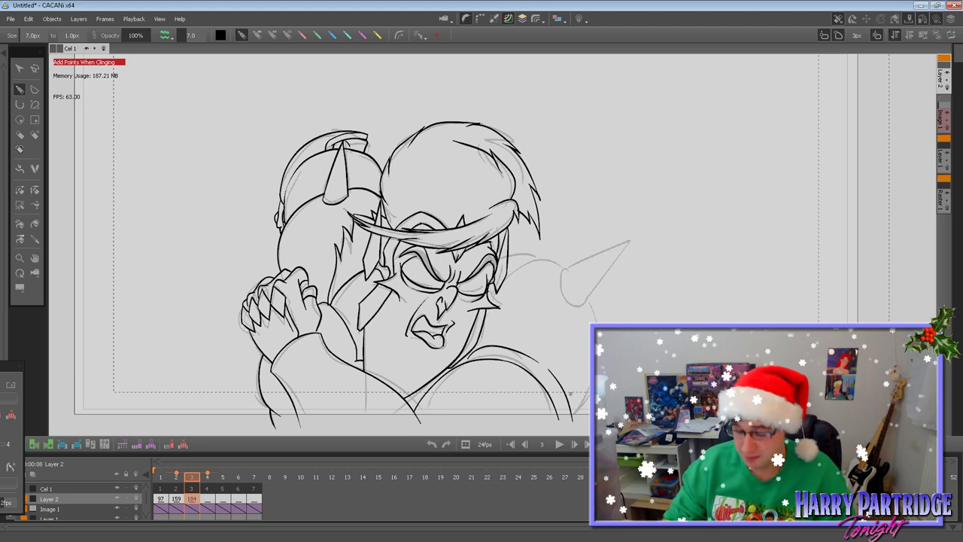
drag(470, 353, 467, 362)
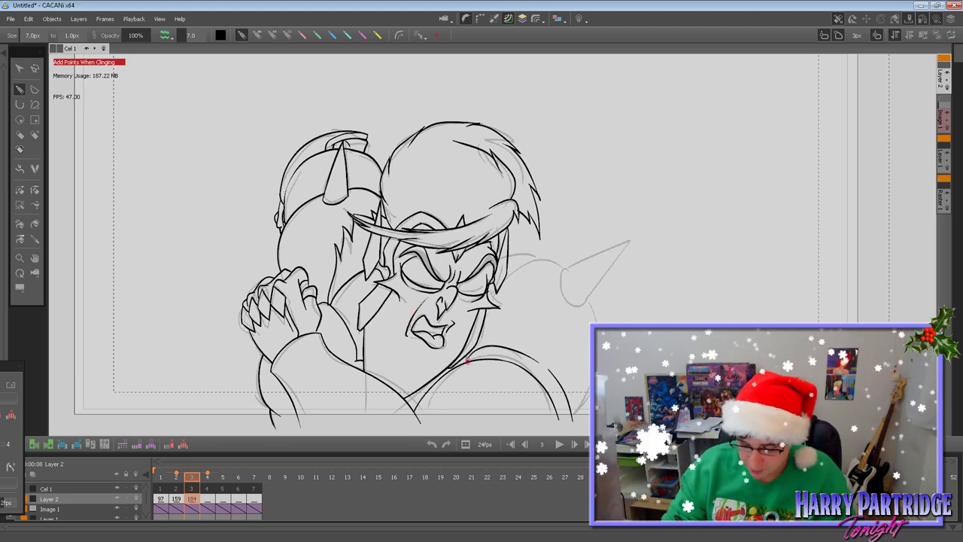
Trace the rounded outline of the far shoulder, starting beside the far ear and curving down past the spike.
mouse_move(516, 269)
mouse_down()
mouse_move(565, 266)
mouse_move(604, 309)
mouse_up()
key(Left)
key(Right)
key(ctrl+z)
key(ctrl+z)
mouse_move(506, 274)
mouse_down()
mouse_move(564, 266)
mouse_move(616, 317)
mouse_move(621, 338)
mouse_up()
key(ctrl+z)
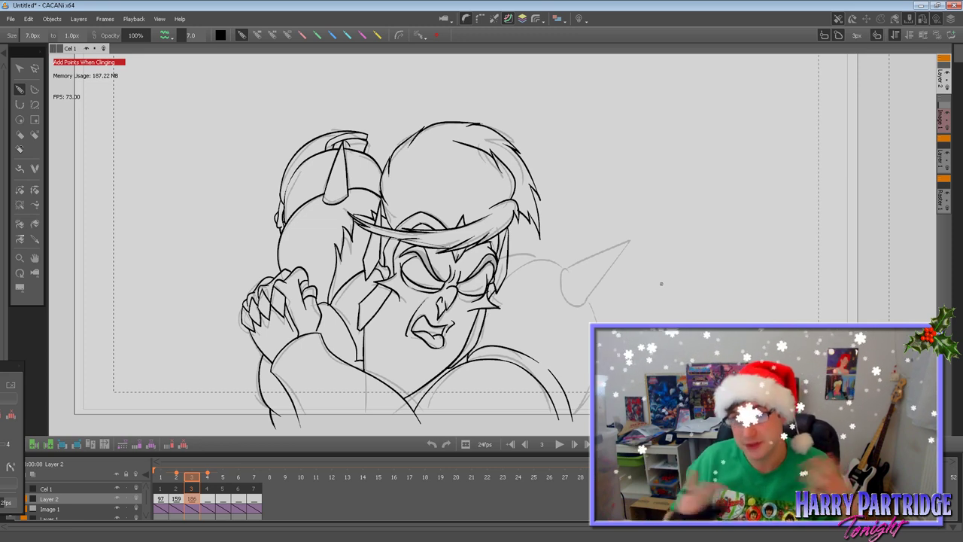
mouse_move(510, 260)
mouse_down()
mouse_move(556, 263)
mouse_move(601, 320)
mouse_up()
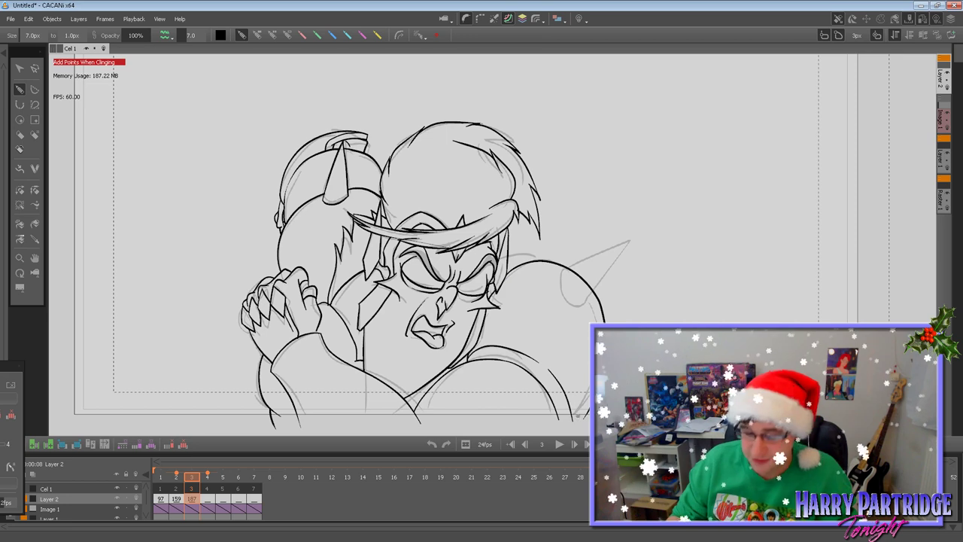
key(Left)
key(Right)
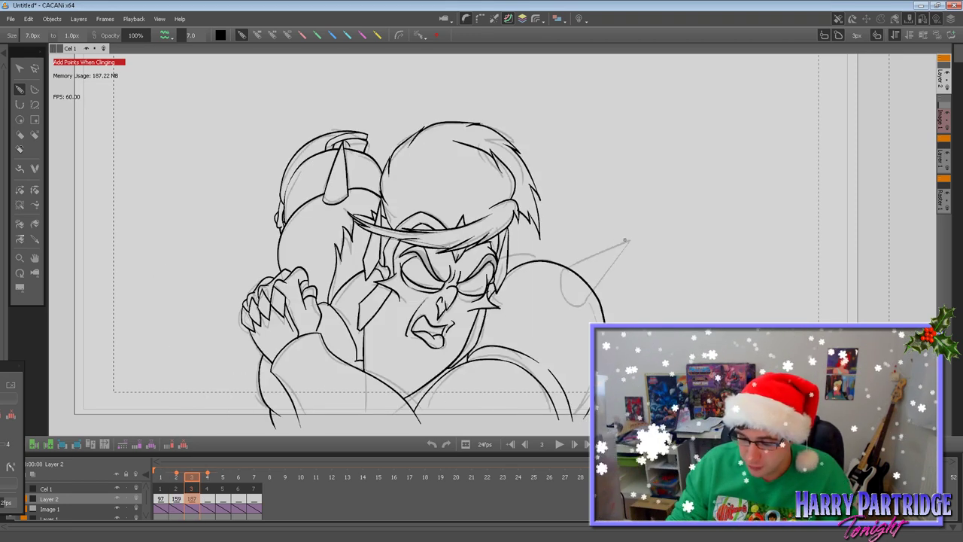
Trace the far shoulder's spike with its rounded base and remove the shoulder outline segment crossing inside it.
mouse_move(631, 239)
mouse_down()
mouse_move(561, 271)
mouse_move(605, 252)
mouse_move(565, 271)
mouse_move(586, 304)
mouse_up()
key(ctrl+z)
key(ctrl+z)
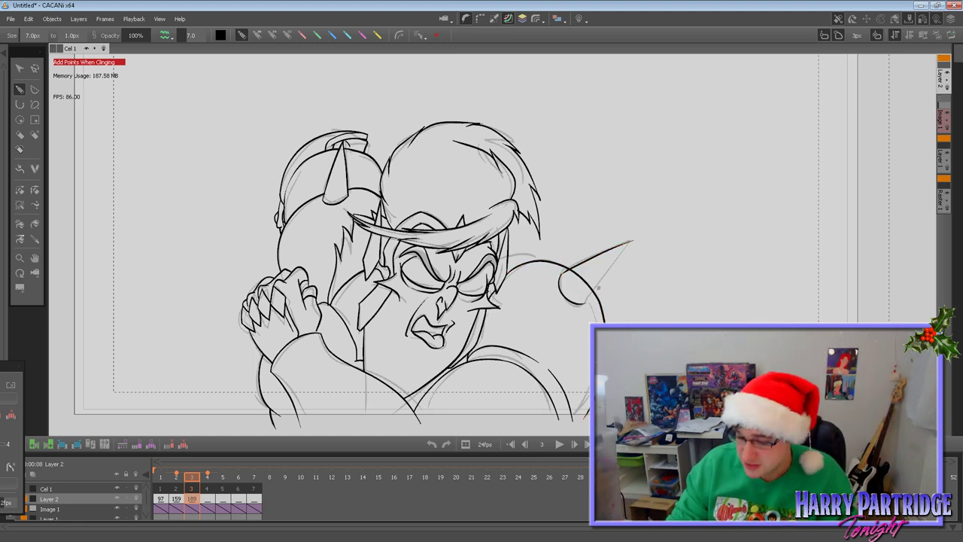
drag(608, 265, 631, 242)
key(ctrl+z)
drag(585, 303, 630, 242)
key(ctrl+z)
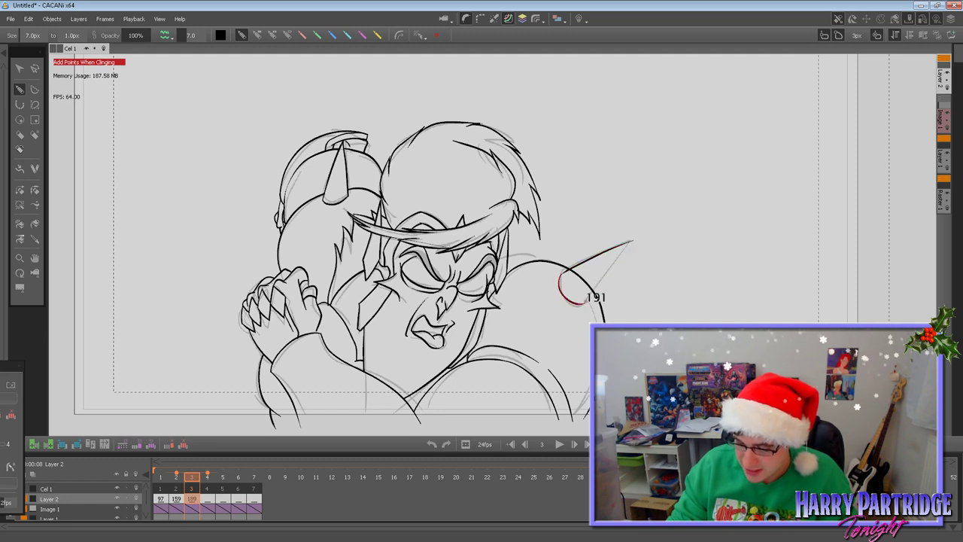
mouse_move(635, 240)
mouse_down()
mouse_move(575, 314)
mouse_move(635, 236)
mouse_up()
key(ctrl+z)
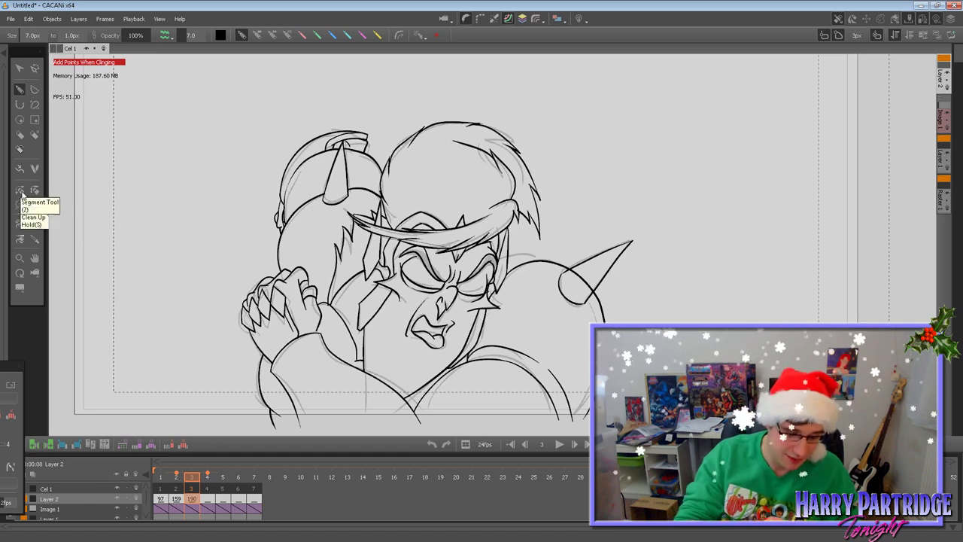
click(20, 190)
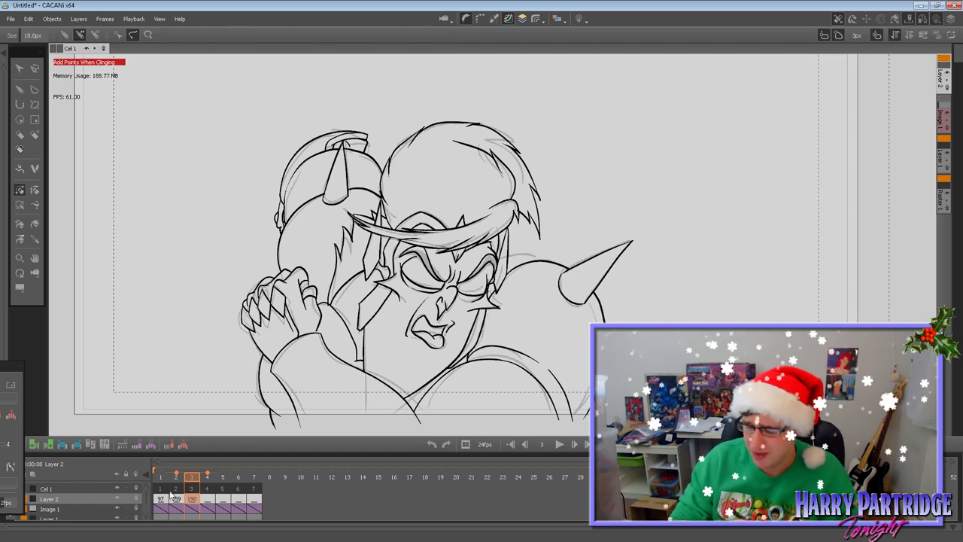
Trace the jagged tuft above the far shoulder between the hair and the spike, checking it against frame 2.
click(19, 90)
key(comma)
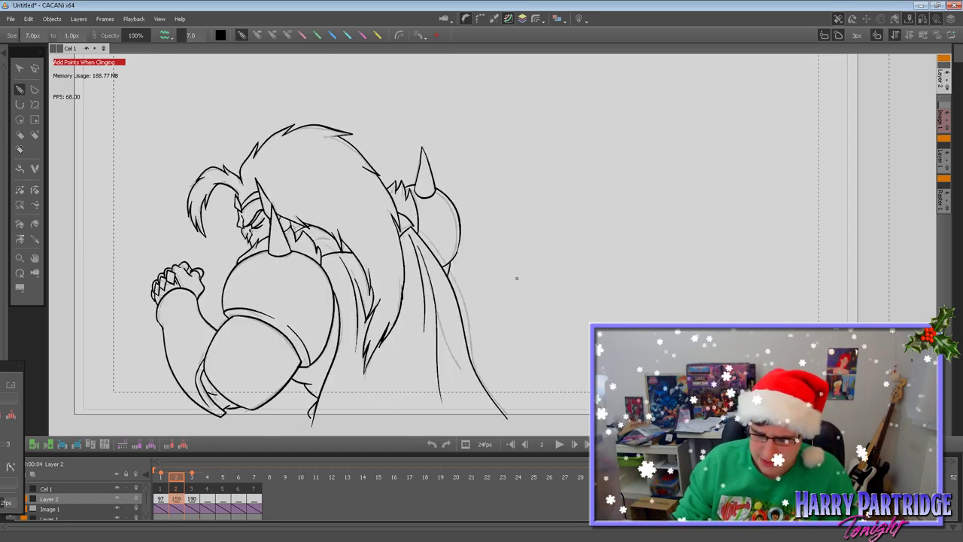
key(period)
mouse_move(531, 252)
mouse_down()
mouse_move(565, 252)
mouse_move(557, 255)
mouse_move(587, 417)
mouse_up()
key(comma)
key(period)
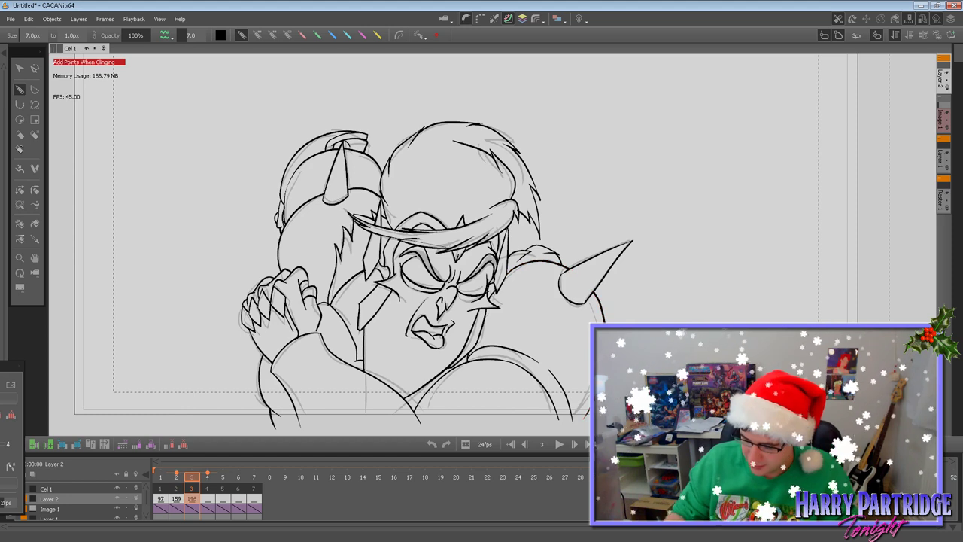
Check frame 3 against frame 2 and trim the line segment crossing the forearm beside the clasped hands.
click(580, 278)
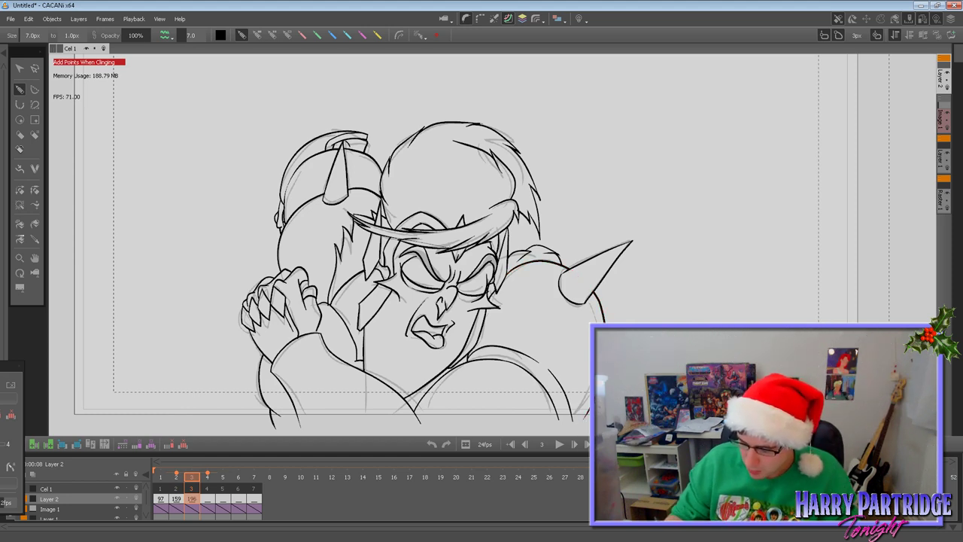
key(comma)
key(period)
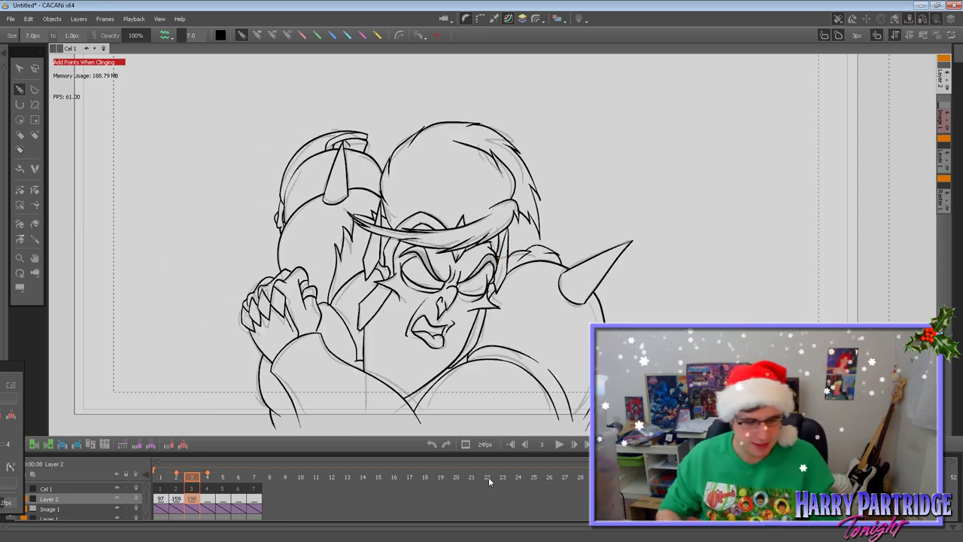
click(20, 204)
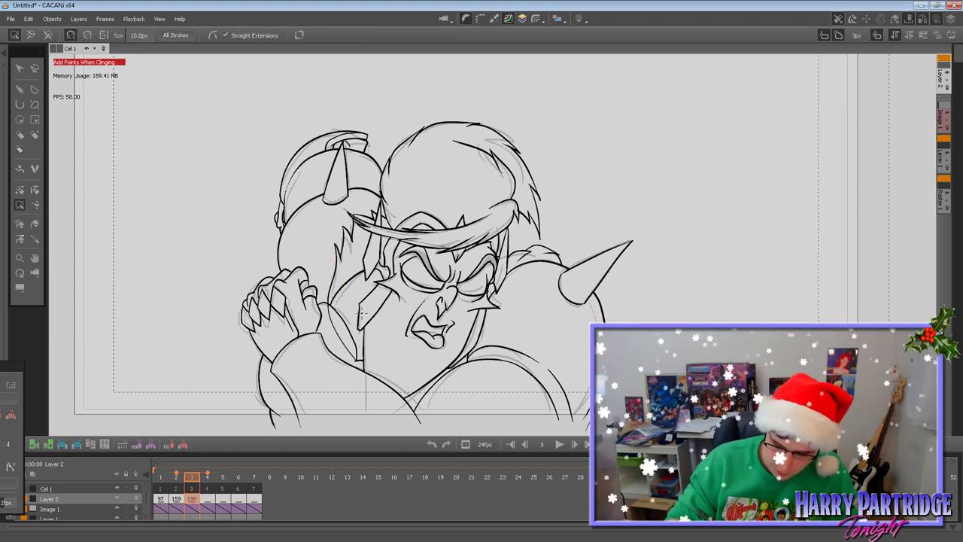
scroll(304, 390, up, 3)
scroll(304, 391, up, 3)
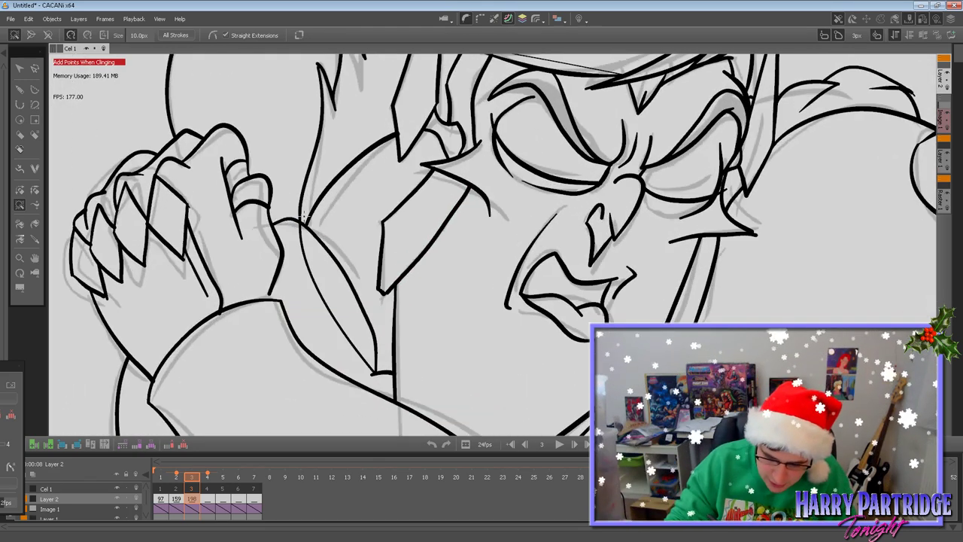
click(20, 190)
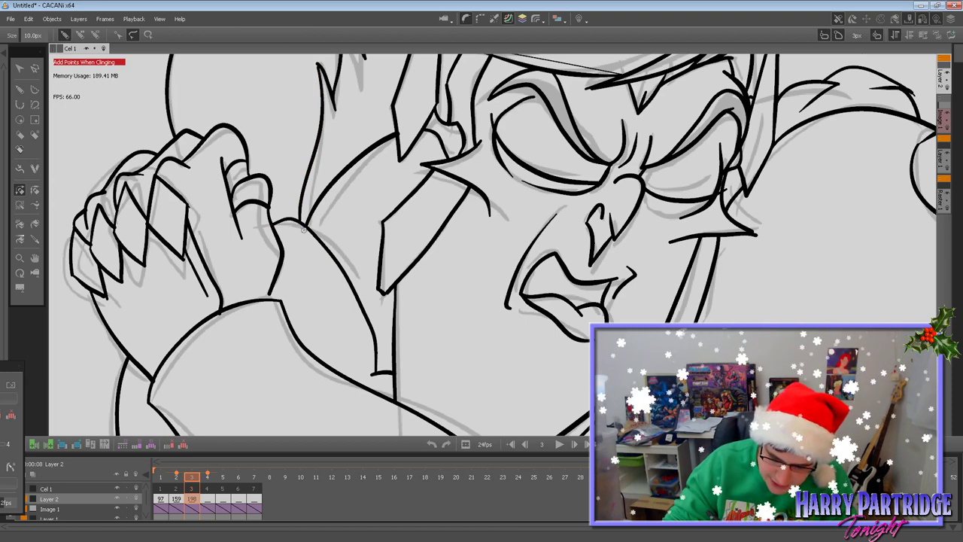
scroll(308, 200, down, 4)
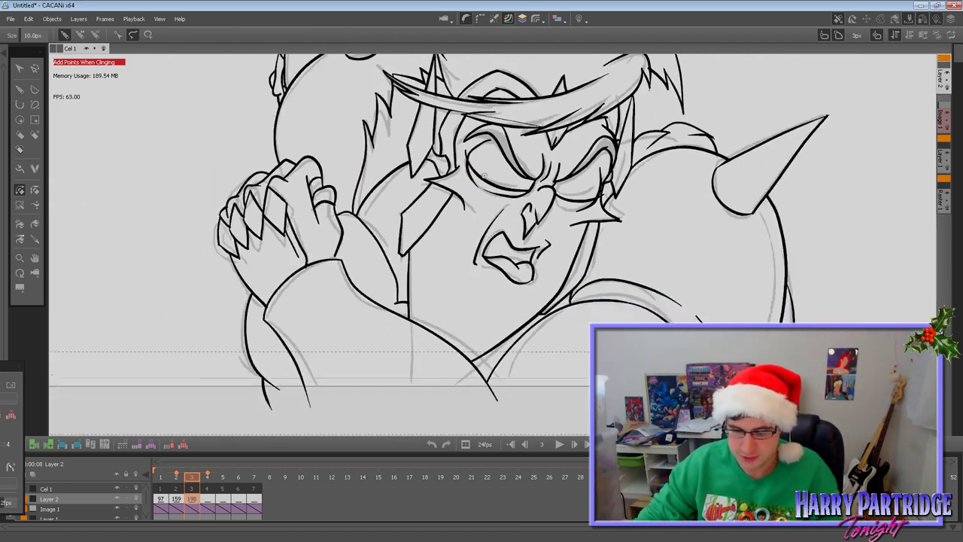
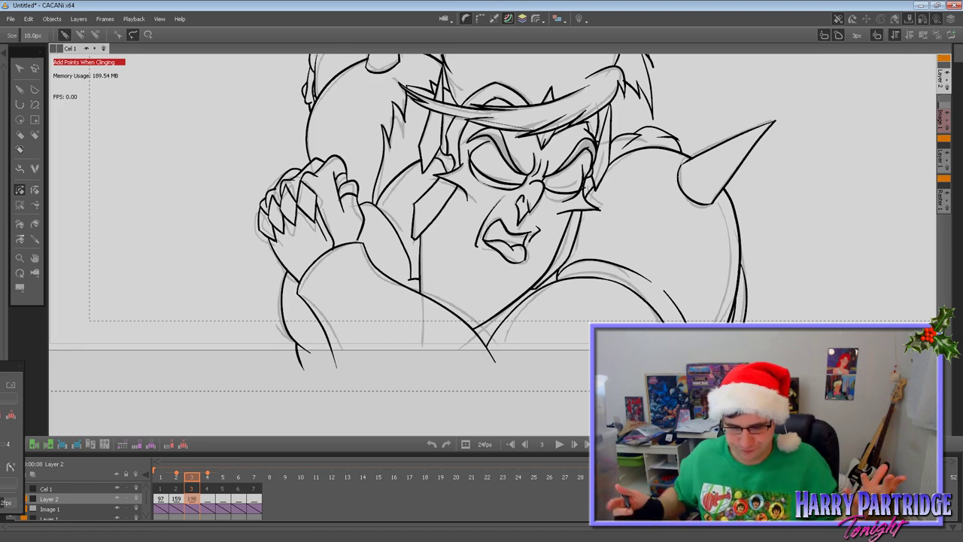
Clean up the hand on frame 3 and retrace its outer edge from the fingers down to the sleeve cuff.
click(20, 205)
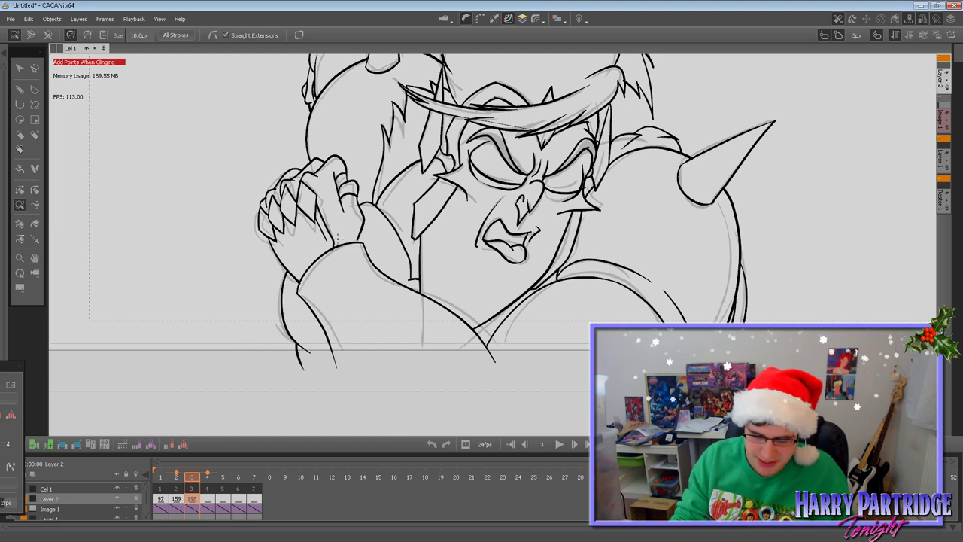
click(21, 90)
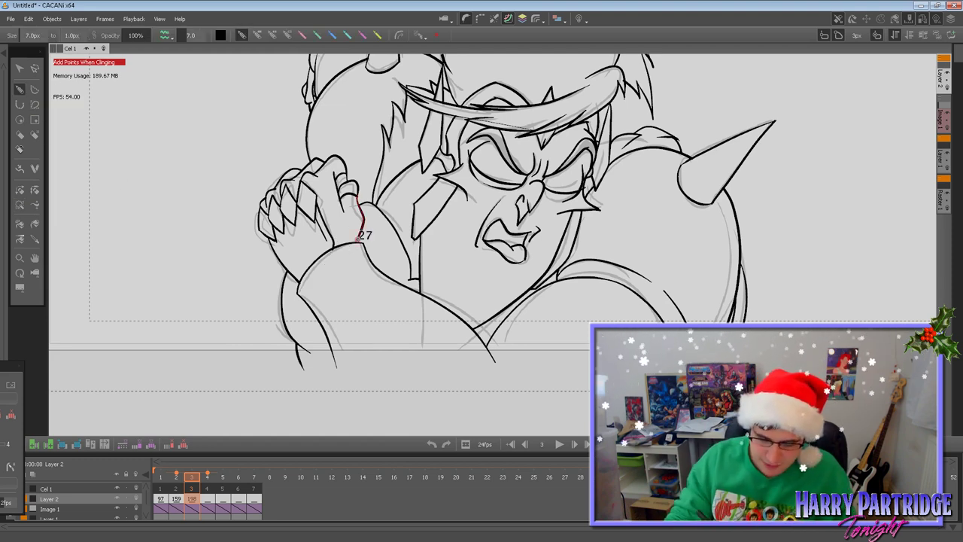
drag(366, 222, 361, 240)
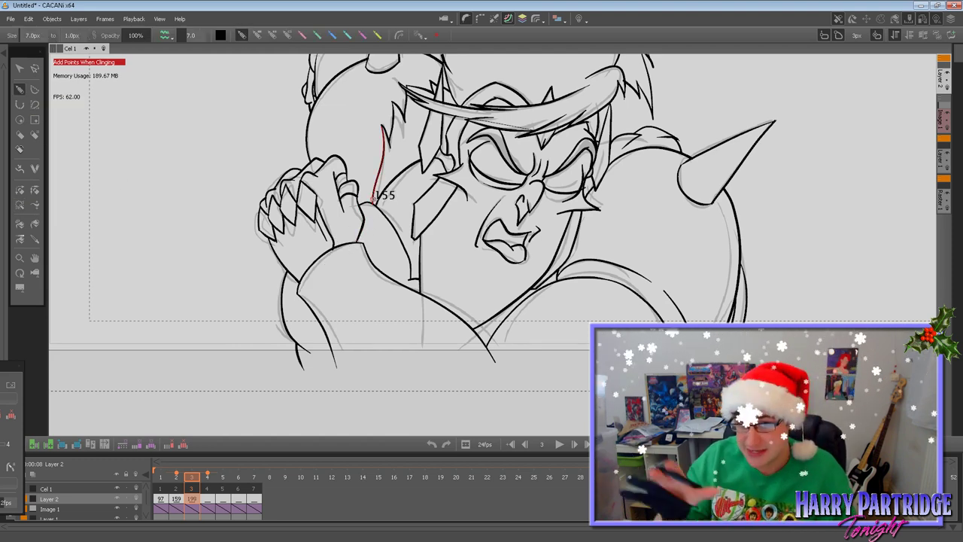
click(35, 258)
drag(507, 243, 462, 281)
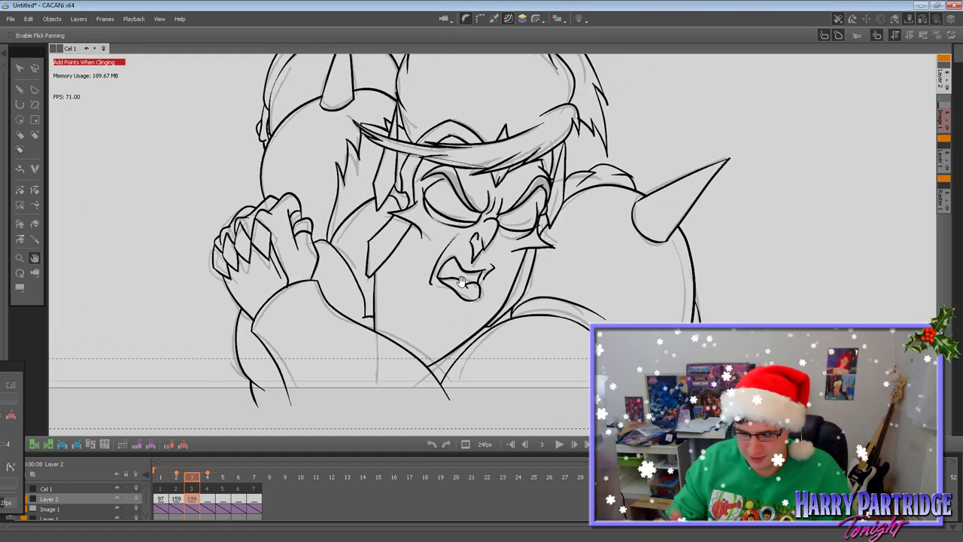
drag(462, 281, 479, 290)
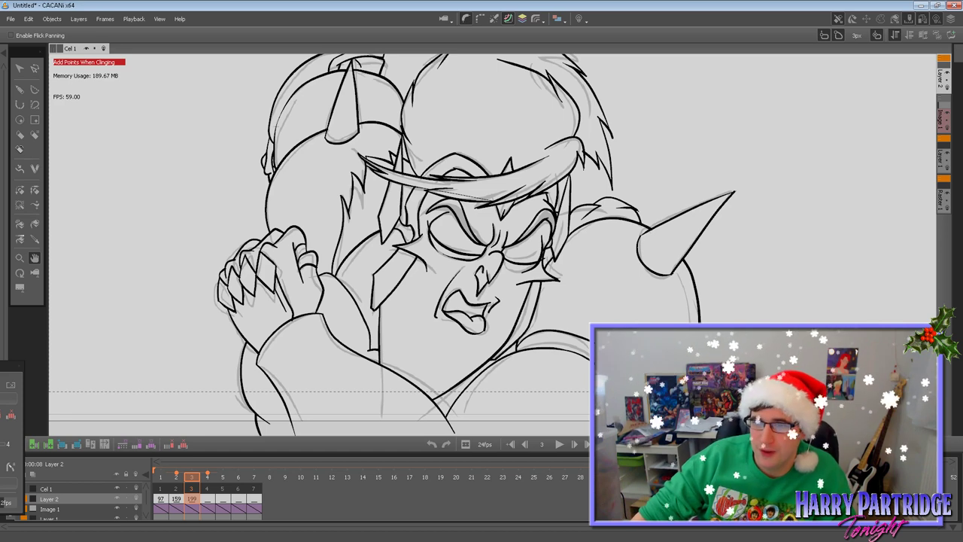
scroll(506, 119, up, 1)
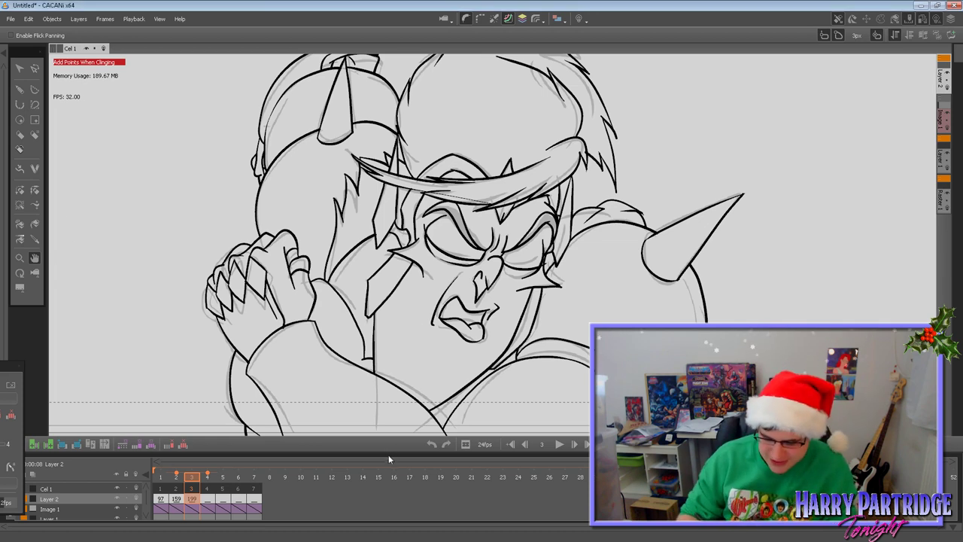
drag(482, 375, 442, 379)
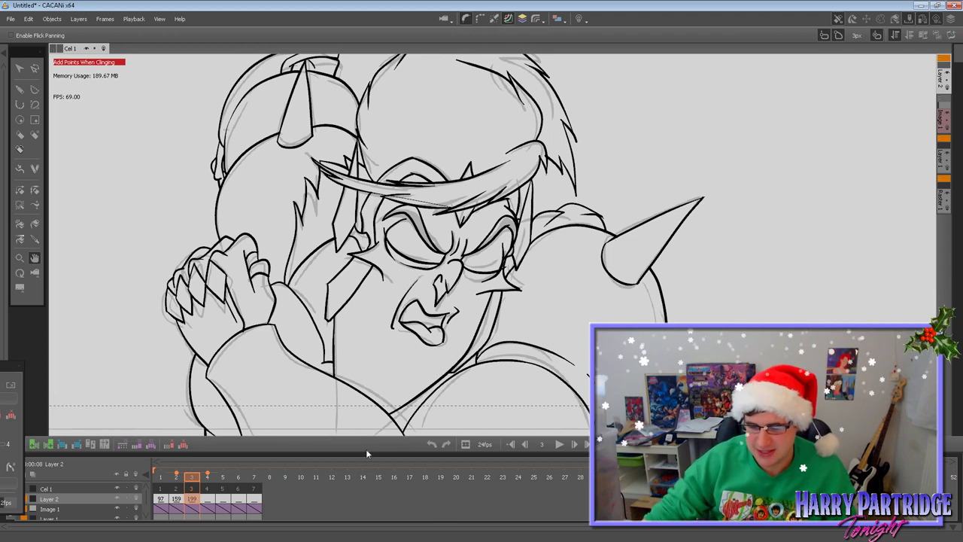
scroll(369, 354, down, 2)
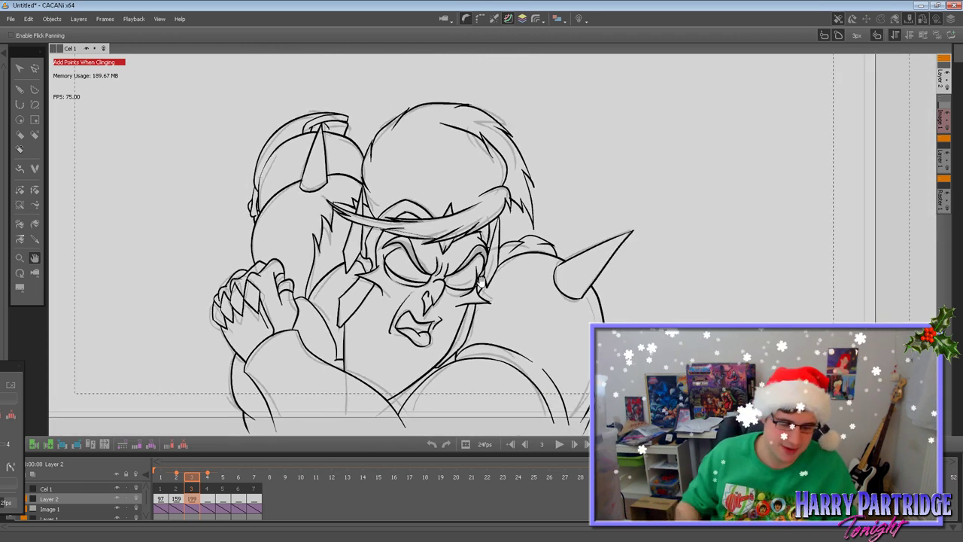
click(19, 190)
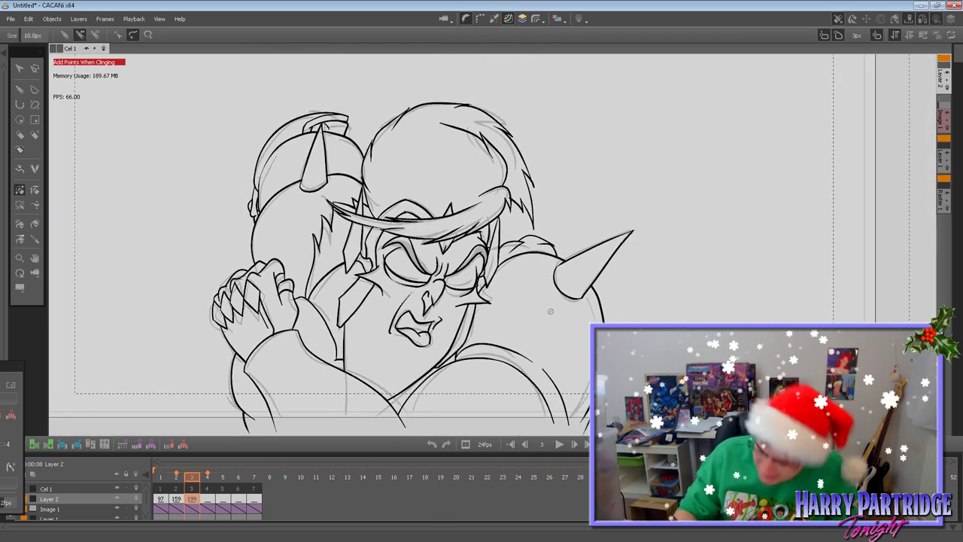
click(34, 257)
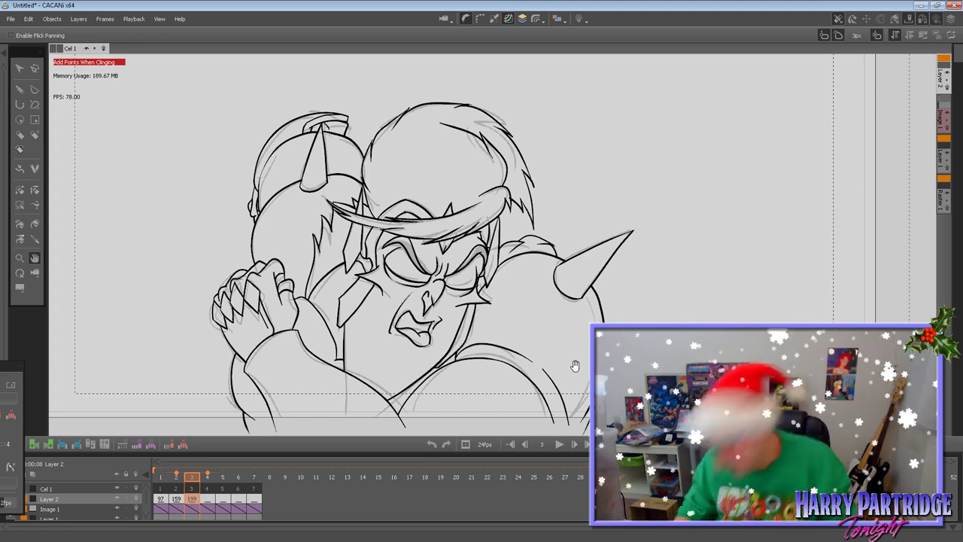
mouse_move(545, 360)
mouse_down()
mouse_move(550, 339)
mouse_move(529, 360)
mouse_up()
Advance to frame 5, flipping back and forth through the neighbouring frames to compare their rough drawings.
click(20, 90)
key(Right)
key(Left)
key(Left)
key(Right)
key(Right)
scroll(464, 282, down, 2)
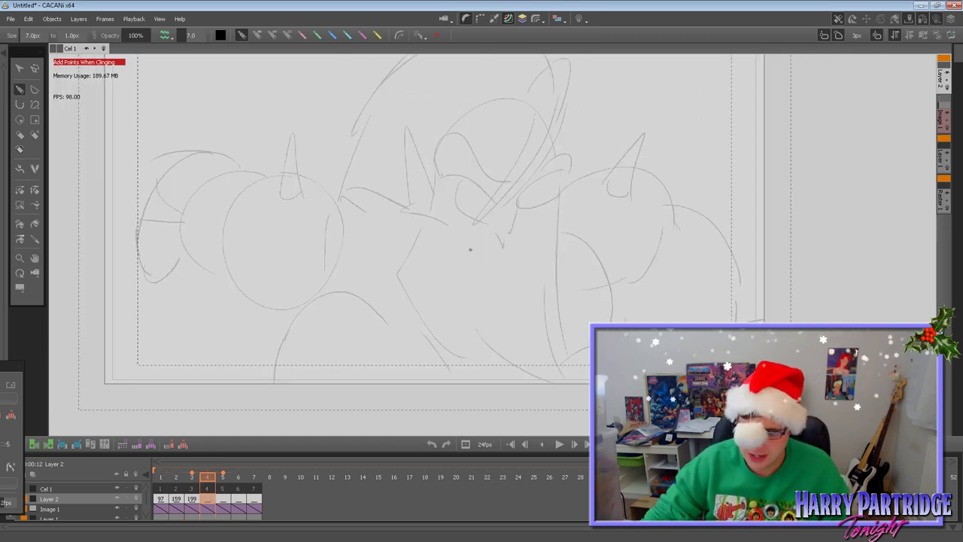
click(35, 257)
drag(472, 260, 391, 307)
key(Right)
key(Left)
key(Left)
key(Right)
key(Right)
drag(406, 273, 372, 295)
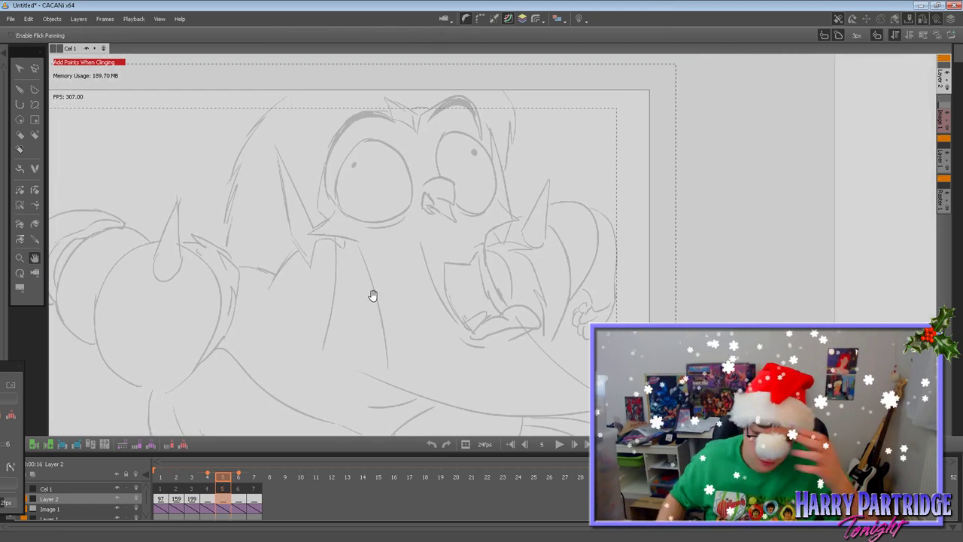
drag(414, 326, 416, 331)
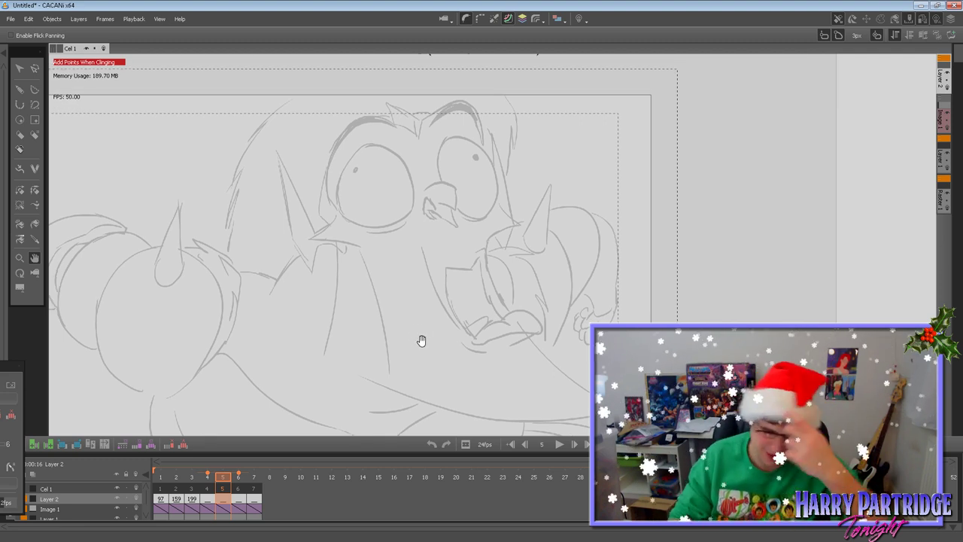
drag(390, 288, 378, 284)
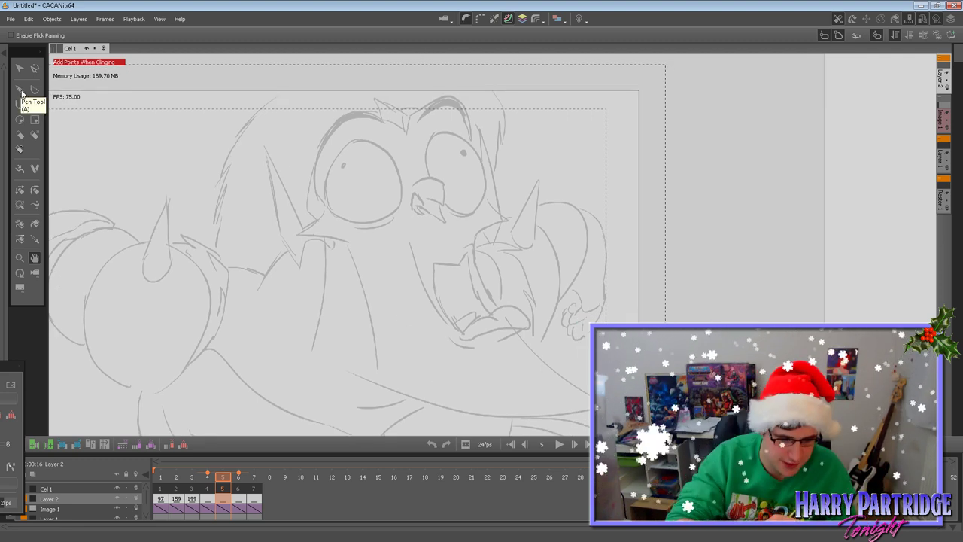
Trace the pointed cheek tuft below the larger eye on frame 5 with a short upper edge and a longer curved lower edge.
click(21, 89)
key(Left)
key(period)
mouse_move(298, 232)
mouse_down()
mouse_move(323, 209)
mouse_move(300, 231)
mouse_move(349, 245)
mouse_move(312, 235)
mouse_move(357, 252)
mouse_up()
key(ctrl+z)
key(ctrl+z)
key(period)
key(comma)
key(comma)
key(period)
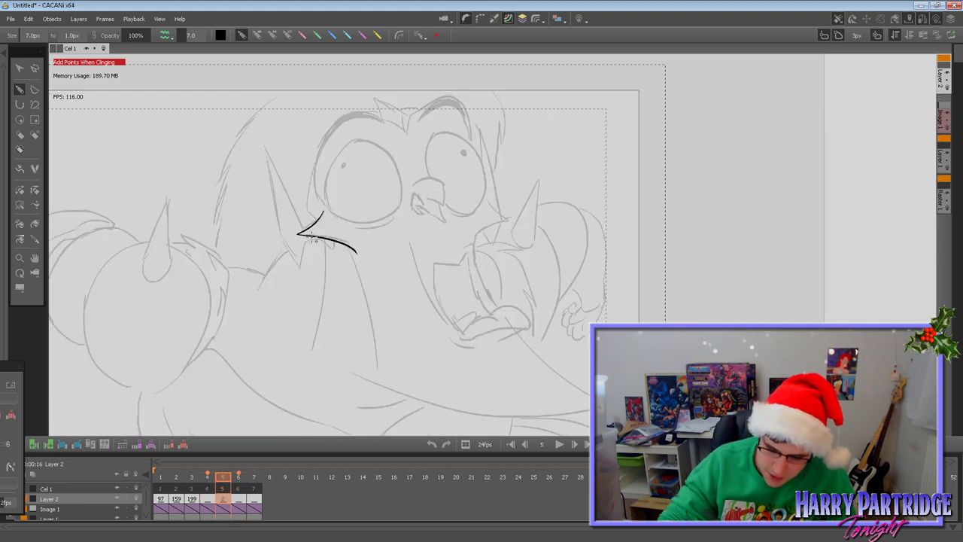
key(ctrl+z)
drag(335, 236, 357, 251)
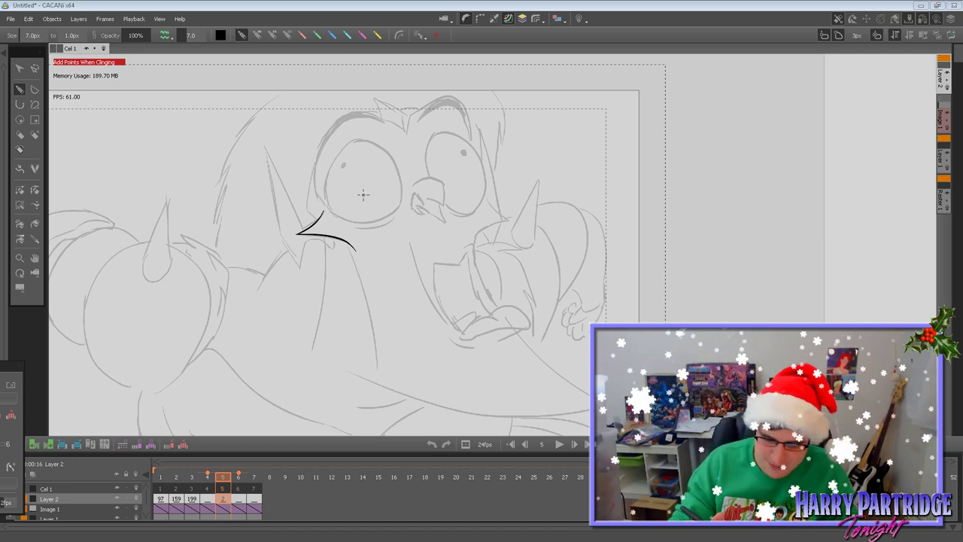
Undo the tuft's lower edge and redraw it as a shallower curve starting from the tip.
drag(354, 131, 365, 198)
key(ctrl+z)
key(ctrl+z)
drag(297, 234, 355, 245)
key(ctrl+z)
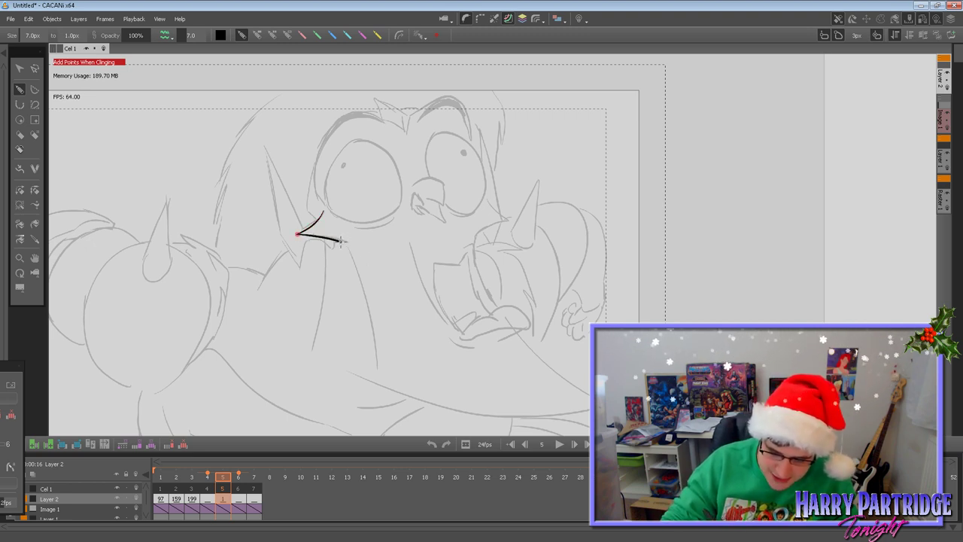
key(ctrl+z)
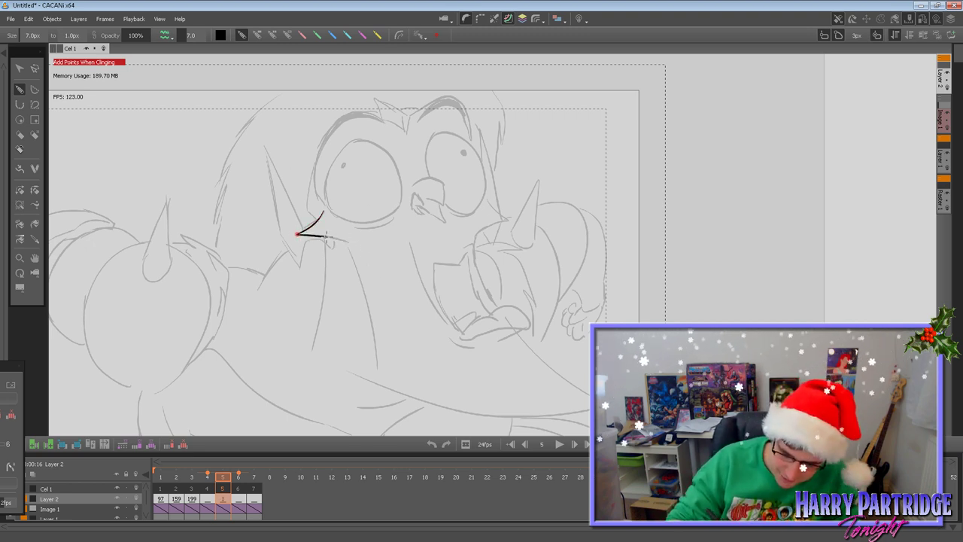
drag(326, 238, 353, 247)
Save the animation to the Desktop as a CACANi document named hfhghfghghgfhfh.
click(11, 18)
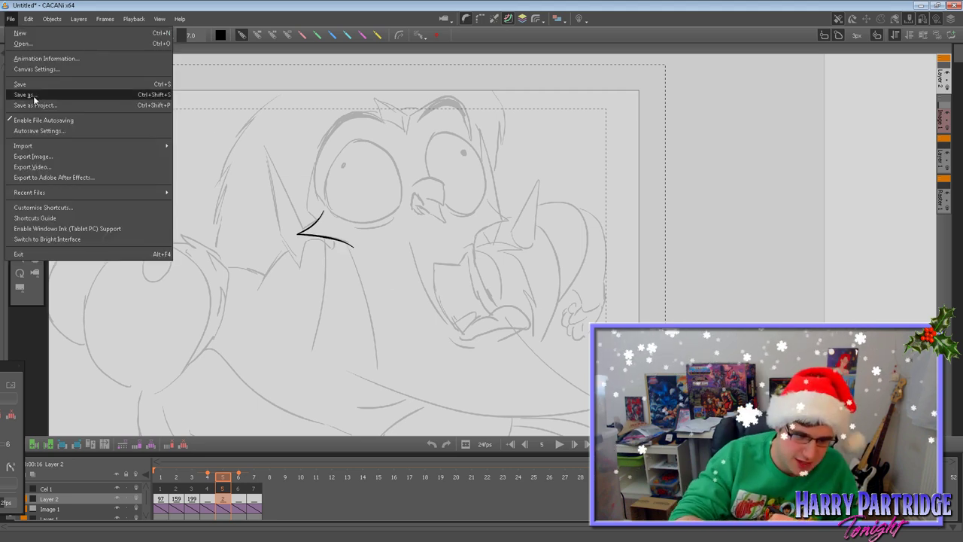
click(24, 95)
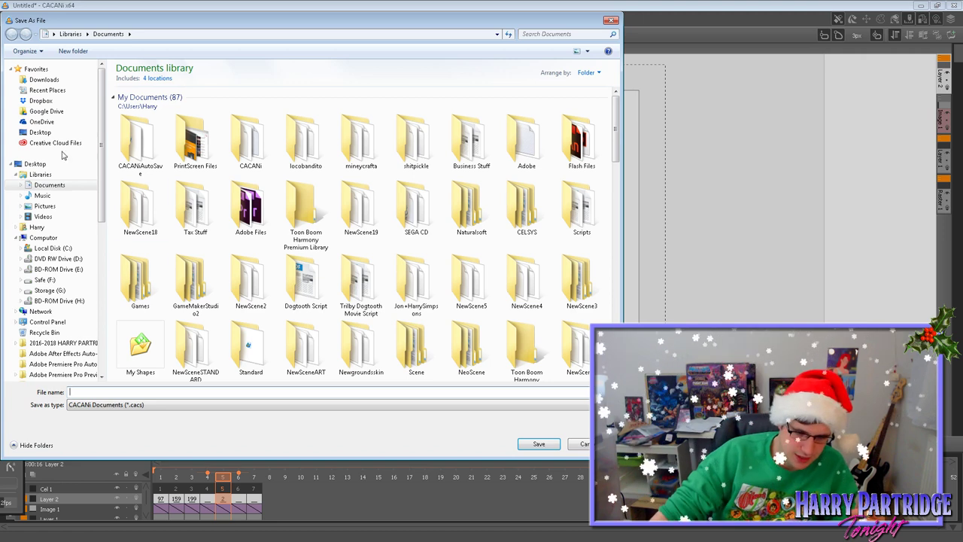
click(35, 163)
click(137, 392)
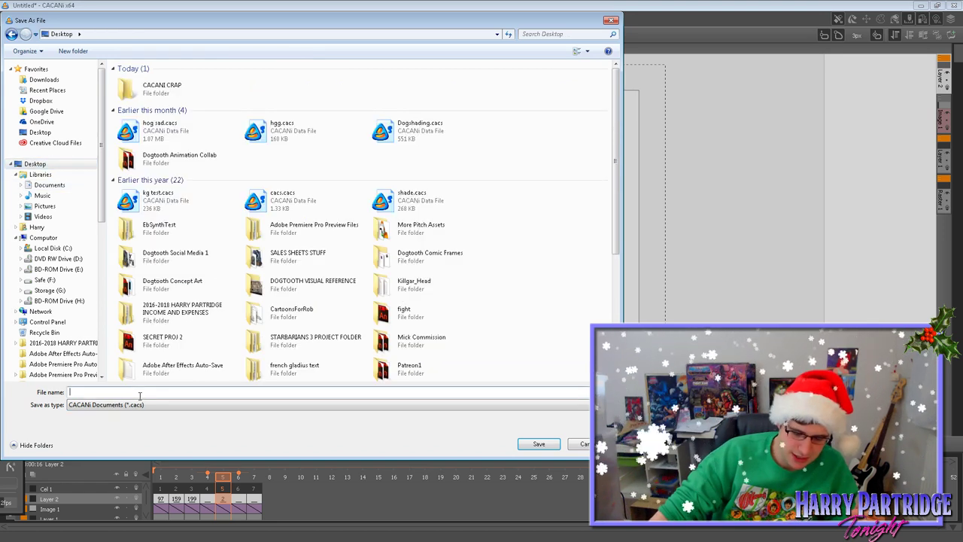
text(hfhghfghghgfhfh)
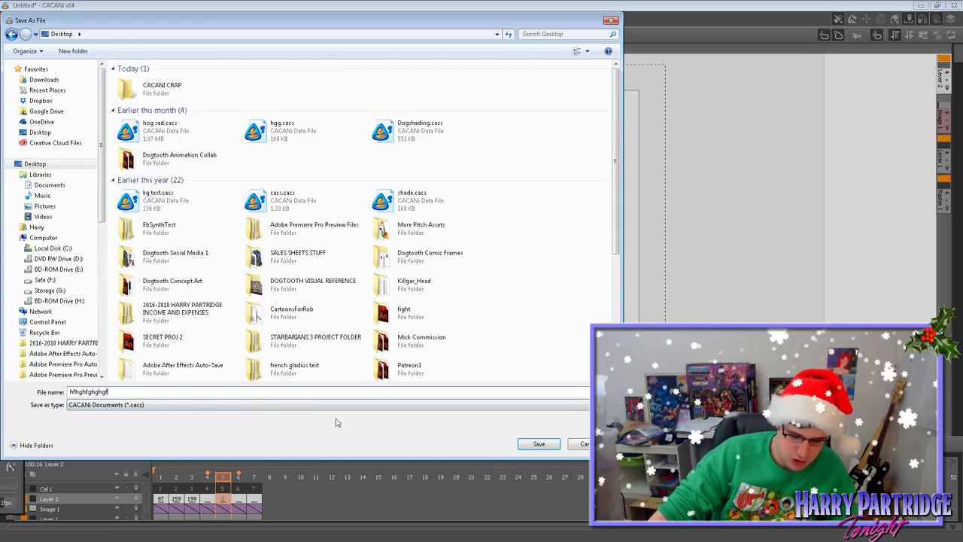
click(538, 446)
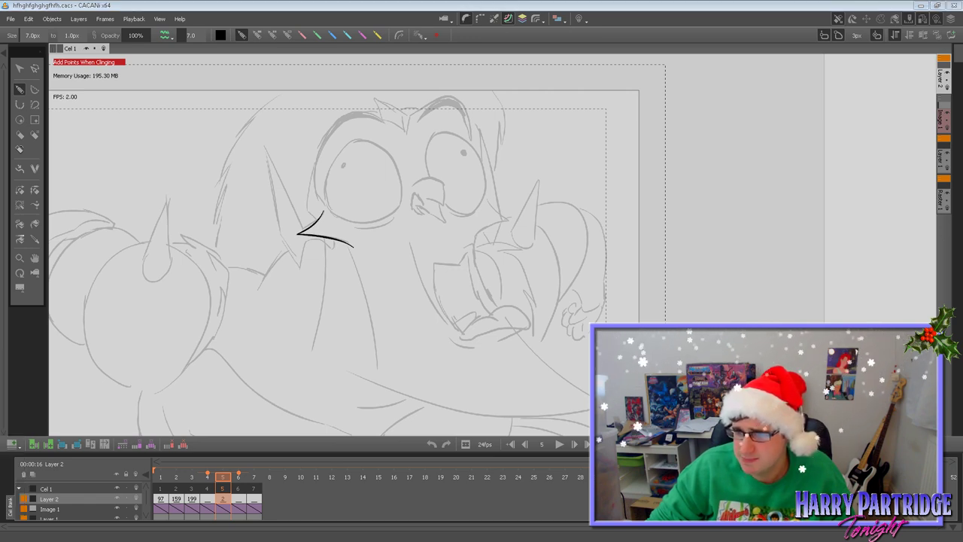
Trace the long curved line running down from the end of the cheek tuft across the body on frame 5.
click(34, 259)
drag(369, 311, 235, 335)
drag(402, 324, 415, 325)
click(24, 91)
key(Left)
key(period)
key(period)
key(comma)
drag(263, 250, 294, 394)
Trace the long pointed ear shape behind the cheek tuft with both edges and its lower tip, tidying where it meets the tuft.
key(comma)
key(period)
drag(188, 189, 197, 253)
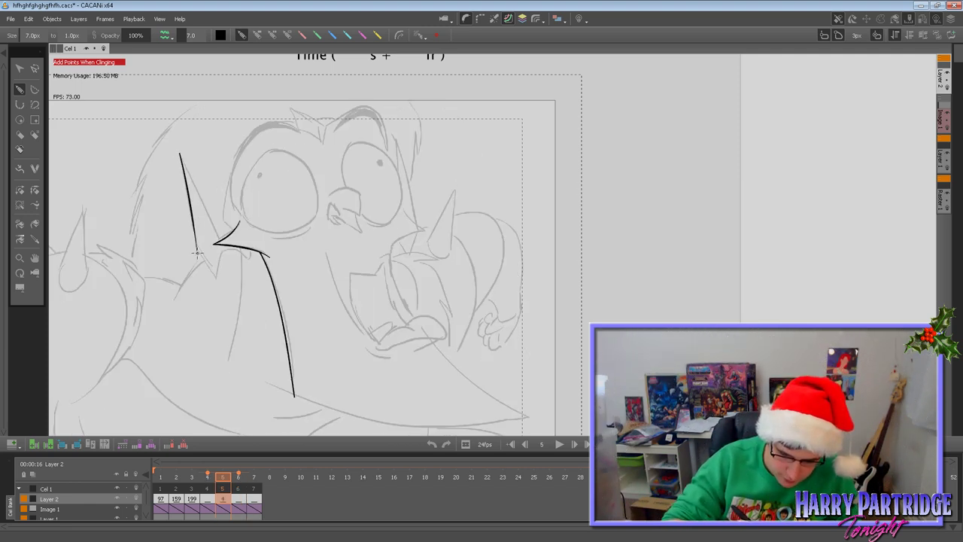
drag(180, 154, 218, 236)
key(ctrl+z)
drag(180, 153, 220, 240)
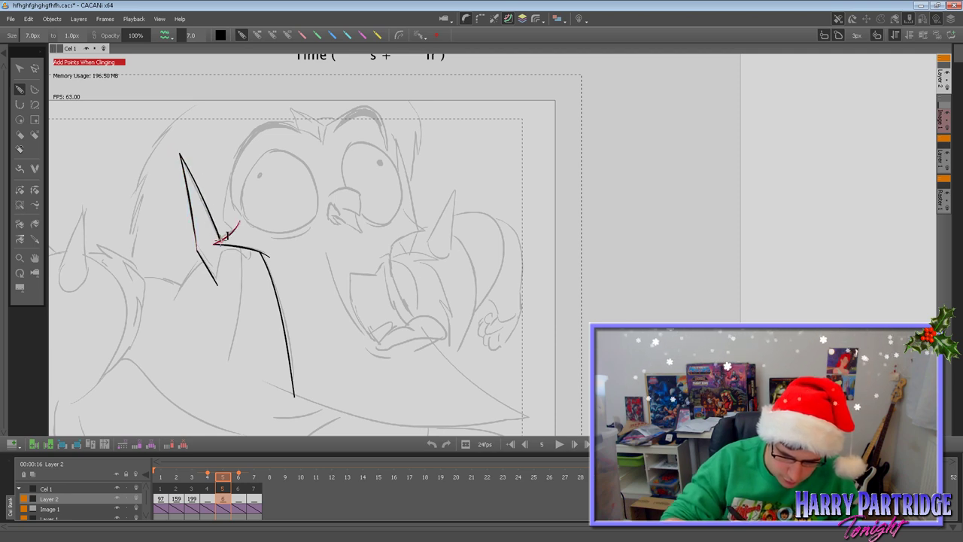
drag(217, 284, 218, 241)
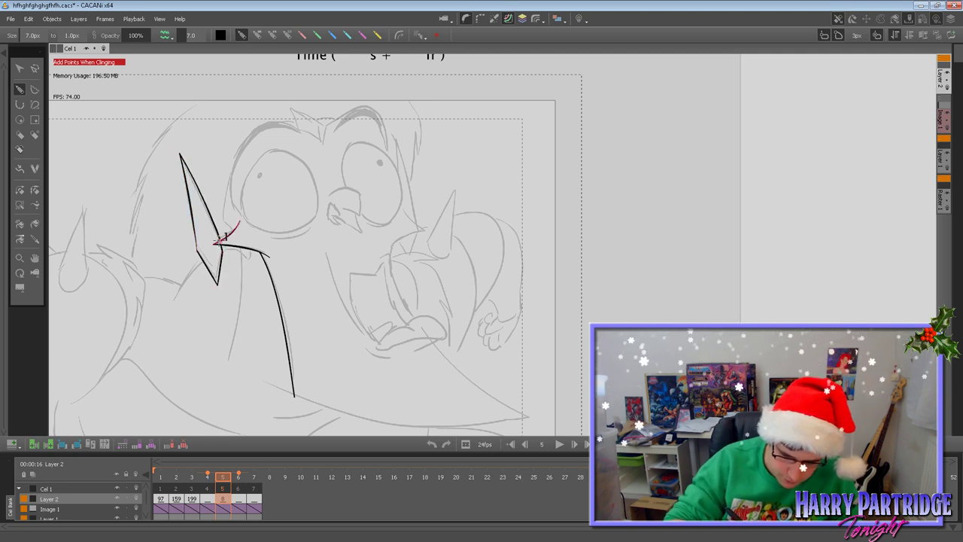
click(20, 204)
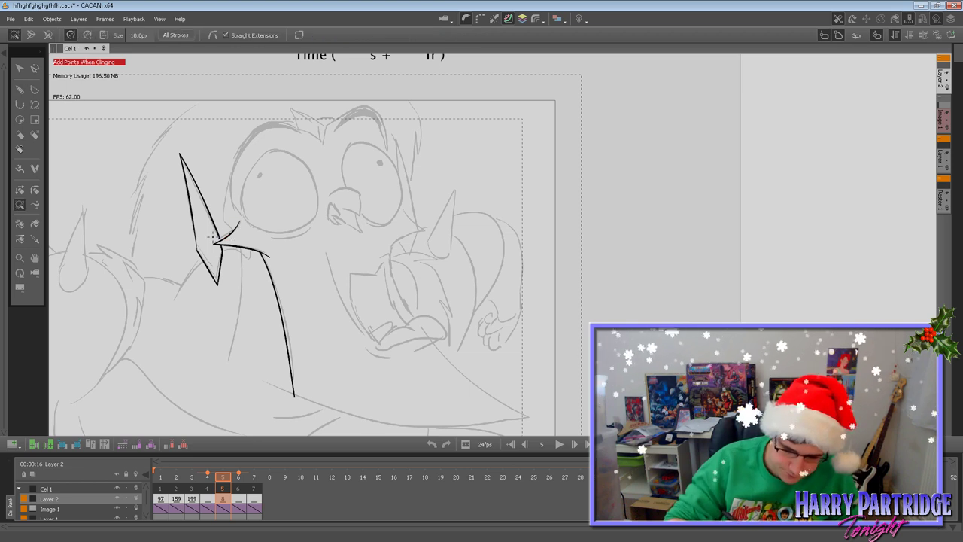
click(20, 88)
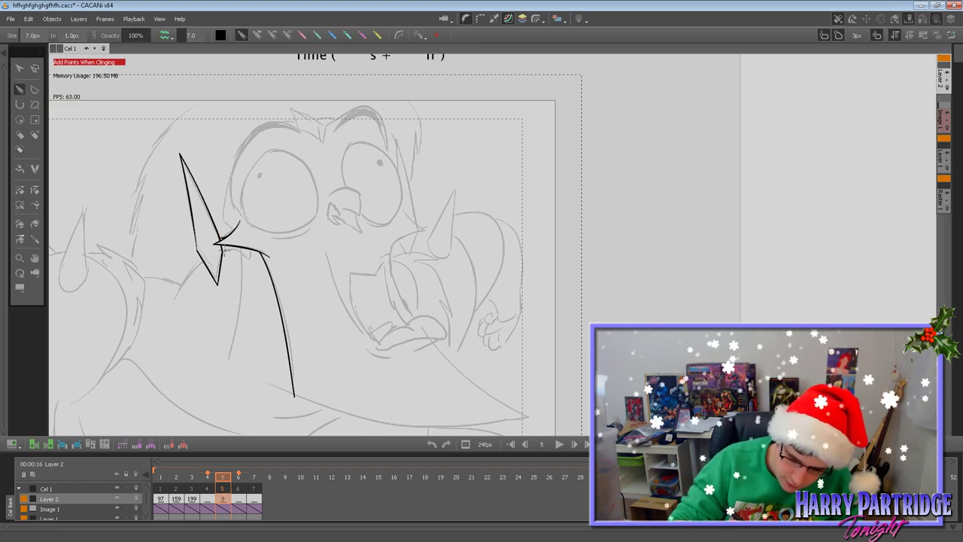
Close the long pointed panel below the cheek tuft on frame 5 and trace the thick arched brow over the larger eye.
mouse_move(241, 254)
mouse_down()
mouse_move(231, 358)
mouse_move(292, 397)
mouse_up()
mouse_move(234, 230)
mouse_down()
mouse_move(231, 173)
mouse_move(240, 149)
mouse_move(275, 128)
mouse_move(301, 133)
mouse_up()
drag(232, 203, 246, 134)
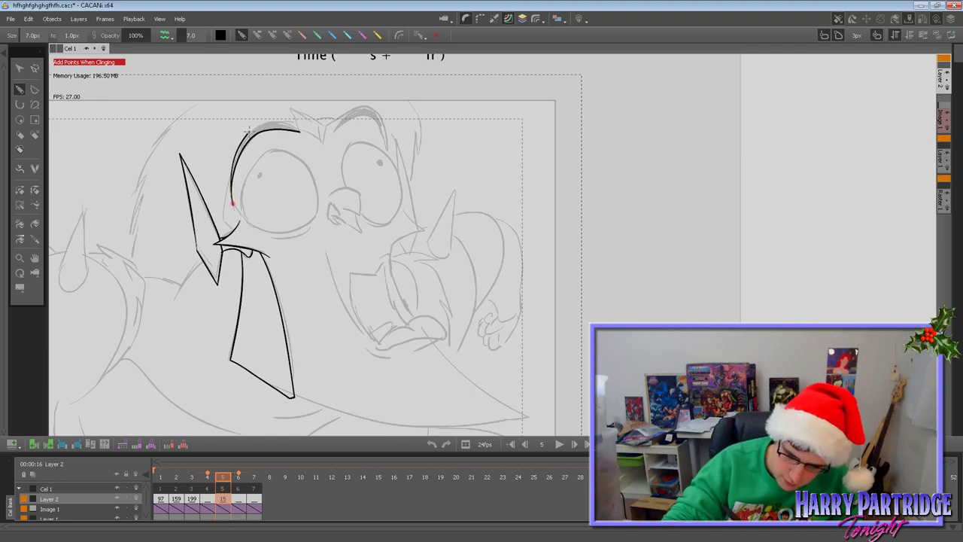
drag(233, 202, 298, 131)
key(ctrl+z)
drag(232, 201, 230, 171)
drag(264, 119, 310, 132)
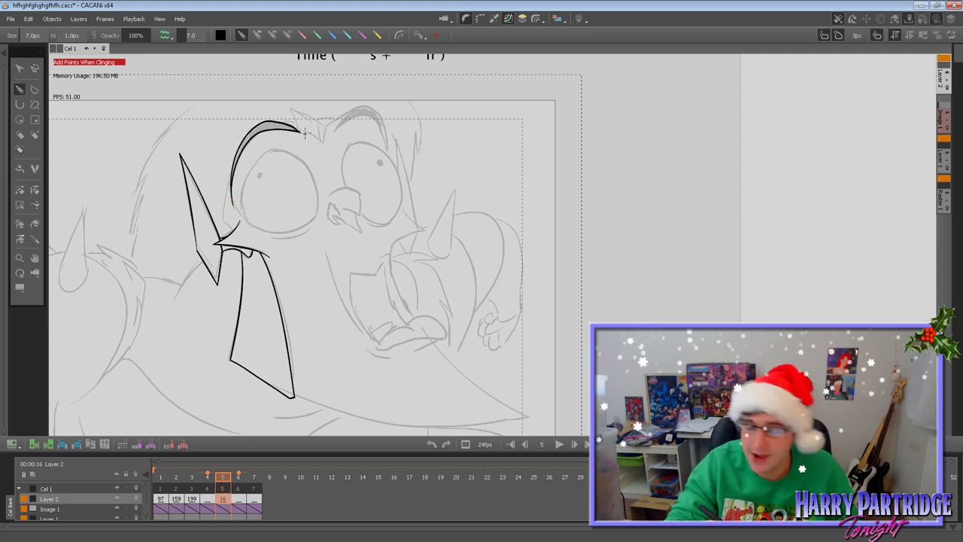
Trace the pointed tuft at the brow's inner end and the outer face edge running from the brow down to the cheek tuft.
drag(299, 129, 321, 141)
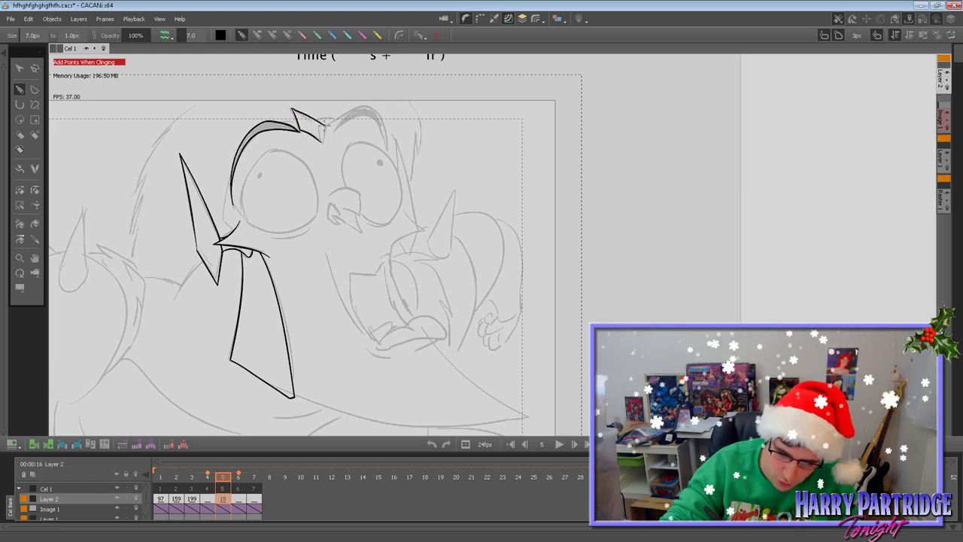
key(ctrl+z)
mouse_move(292, 110)
mouse_down()
mouse_move(326, 128)
mouse_move(321, 139)
mouse_move(293, 108)
mouse_move(351, 91)
mouse_move(299, 128)
mouse_up()
key(Left)
key(Right)
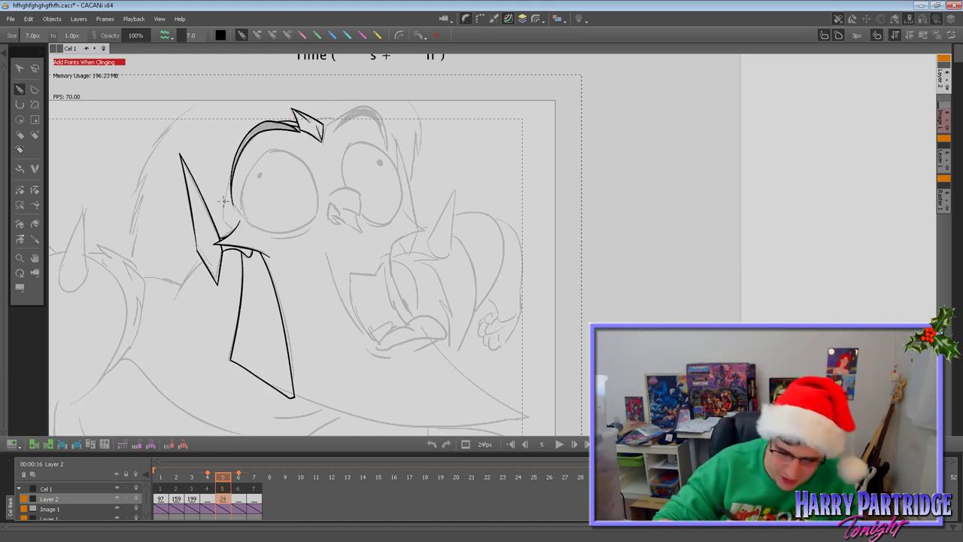
drag(232, 172, 225, 194)
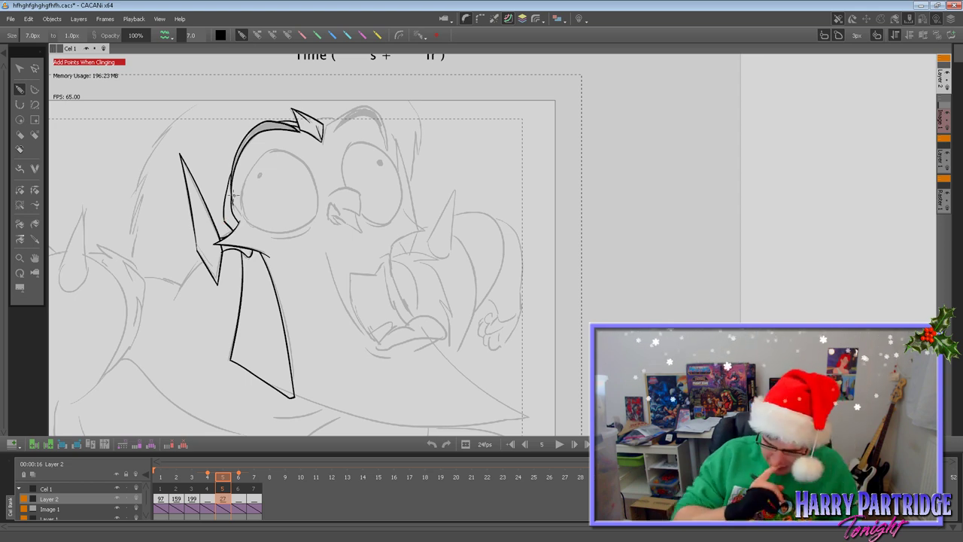
Flip back and forth through the frames to check the motion across the traced and rough drawings.
key(Right)
key(Right)
key(Left)
key(Right)
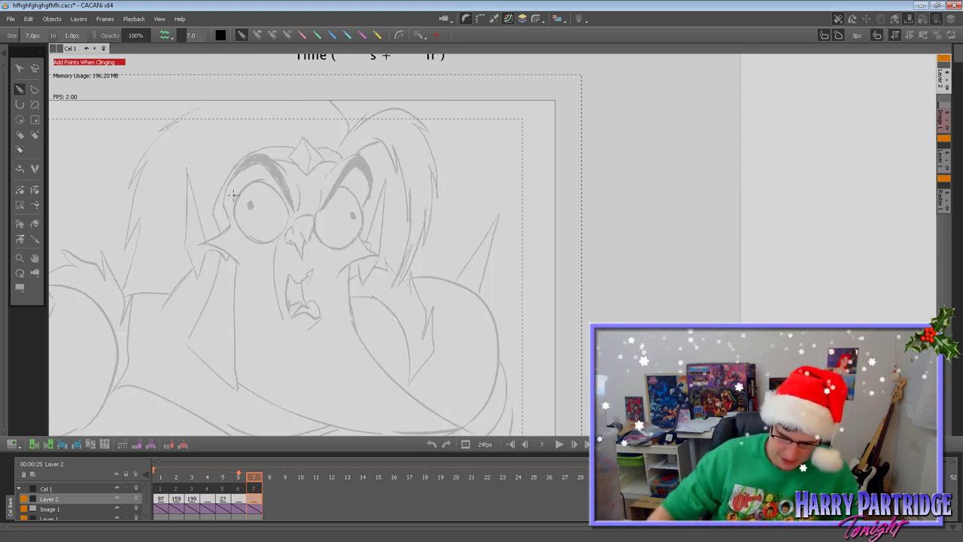
scroll(229, 205, down, 2)
click(35, 258)
drag(215, 261, 354, 227)
key(Left)
key(Left)
key(Left)
key(Left)
key(Left)
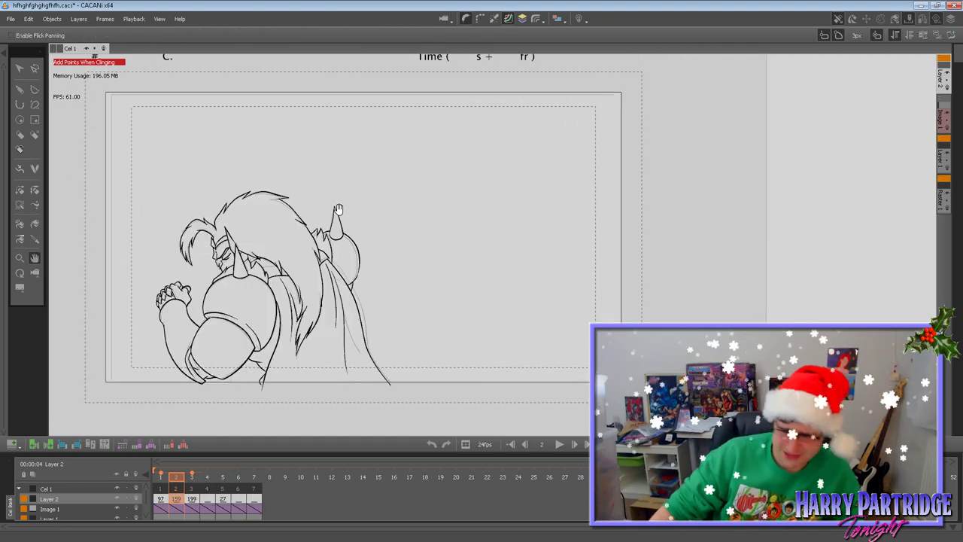
key(Right)
key(Right)
key(Right)
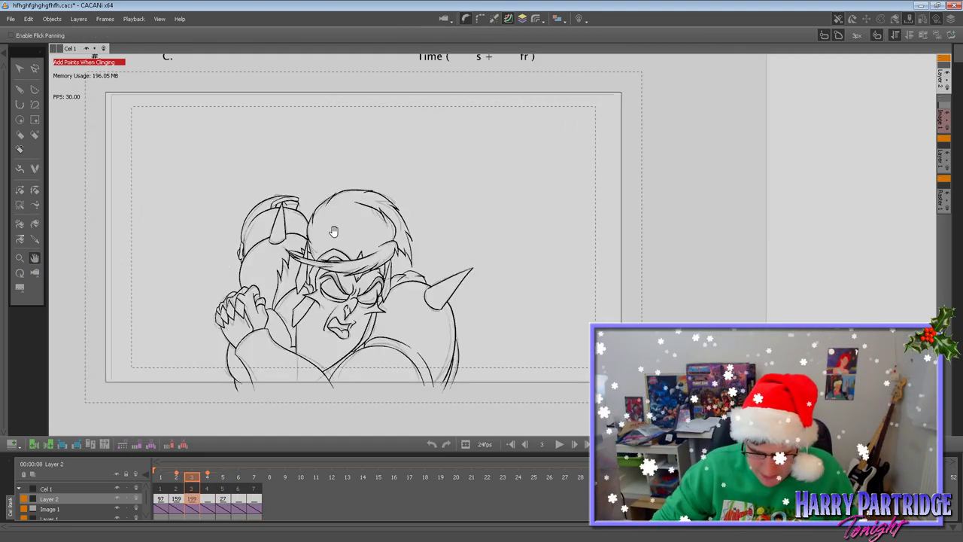
key(Right)
key(Left)
key(Left)
key(Left)
key(Left)
key(Left)
key(Left)
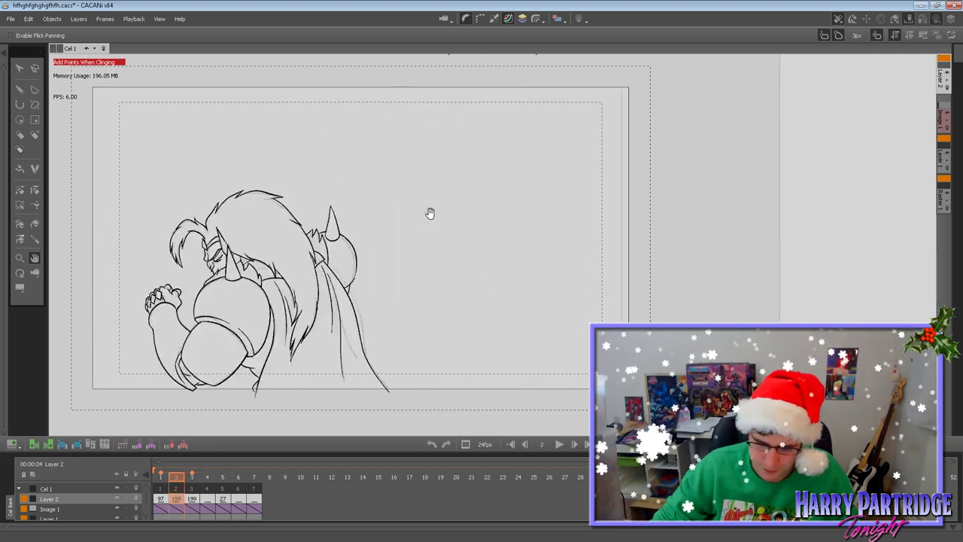
key(Right)
key(Right)
key(Right)
key(Right)
key(Right)
key(Right)
key(Right)
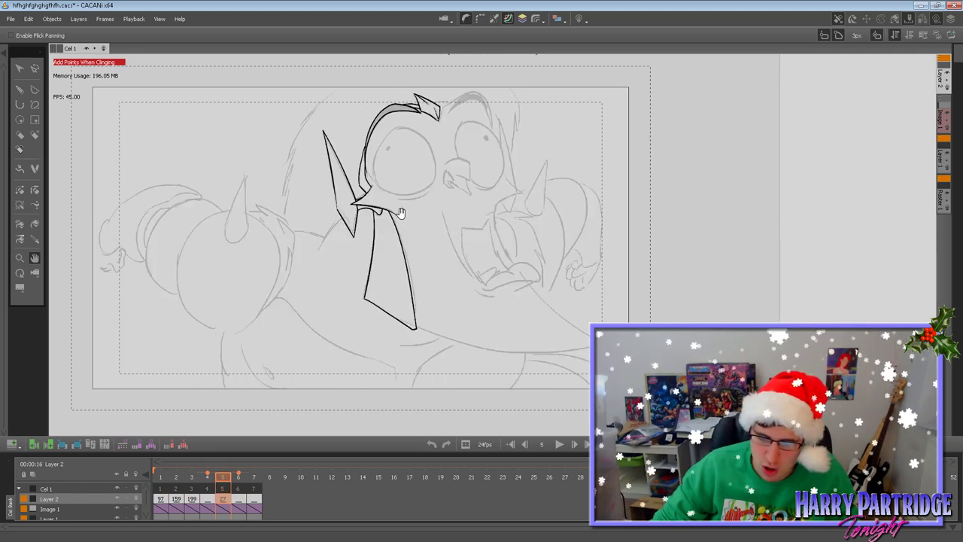
key(Left)
key(Left)
key(Left)
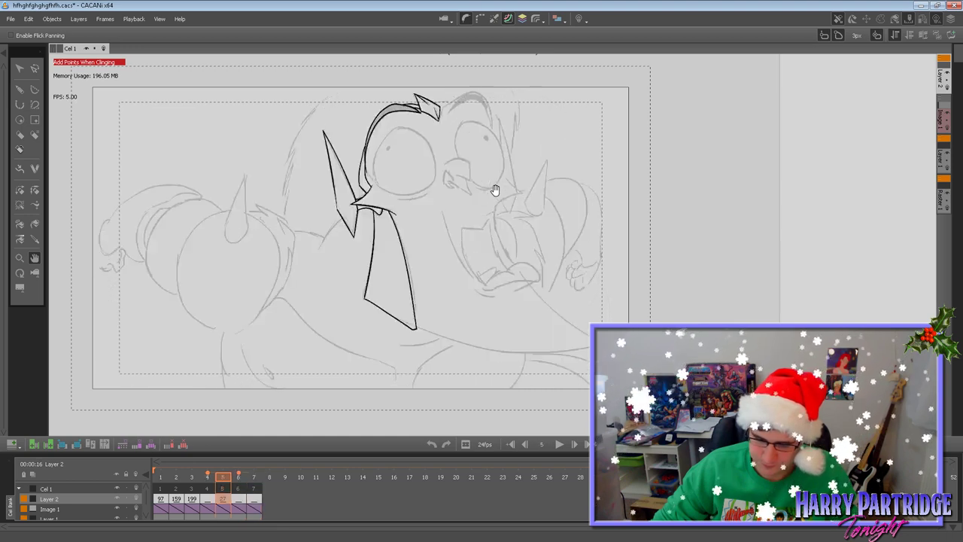
key(Right)
Trace the round outline of the larger eye on frame 5 with the crease line beneath it, redrawing the upper arc until it fits.
drag(476, 192, 382, 177)
scroll(381, 177, up, 3)
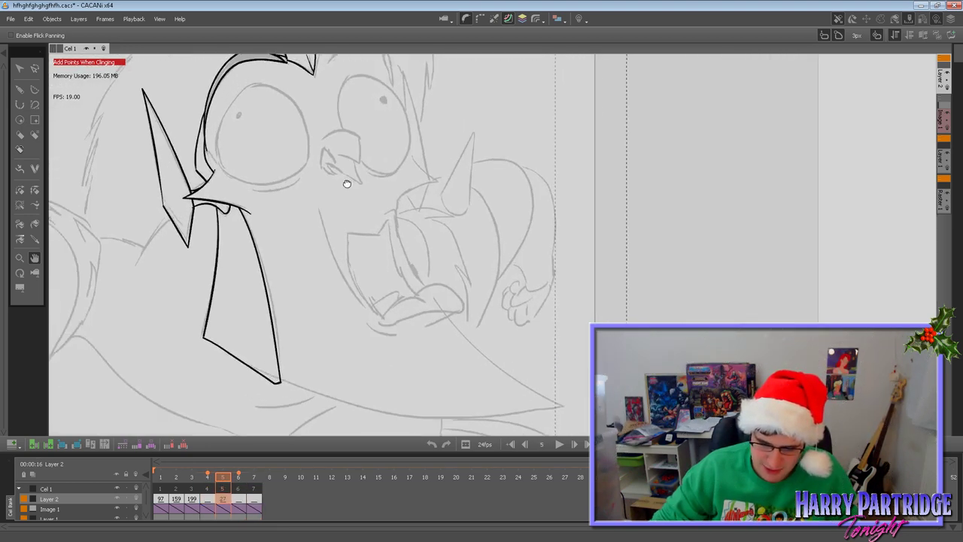
click(20, 90)
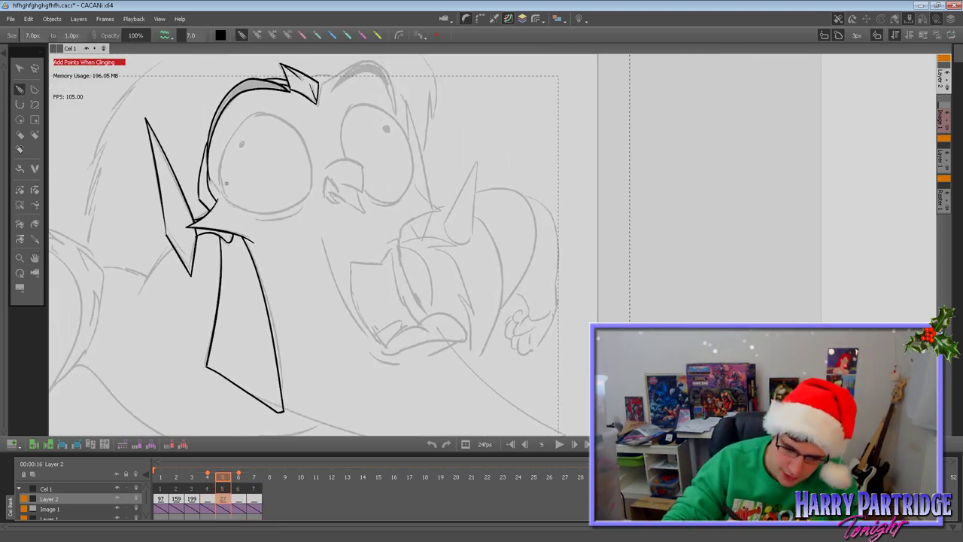
mouse_move(221, 161)
mouse_down()
mouse_move(262, 110)
mouse_move(242, 118)
mouse_move(298, 134)
mouse_up()
key(ctrl+z)
mouse_move(237, 124)
mouse_down()
mouse_move(269, 114)
mouse_move(303, 140)
mouse_move(314, 186)
mouse_up()
key(ctrl+z)
mouse_move(238, 123)
mouse_down()
mouse_move(282, 118)
mouse_move(295, 130)
mouse_move(313, 188)
mouse_up()
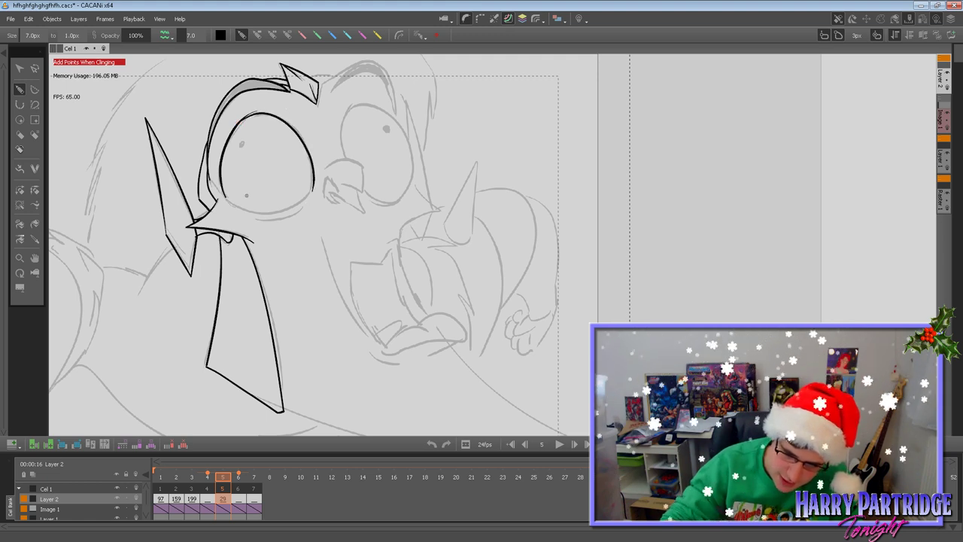
mouse_move(224, 197)
mouse_down()
mouse_move(259, 213)
mouse_move(295, 210)
mouse_move(315, 184)
mouse_move(265, 220)
mouse_move(305, 203)
mouse_up()
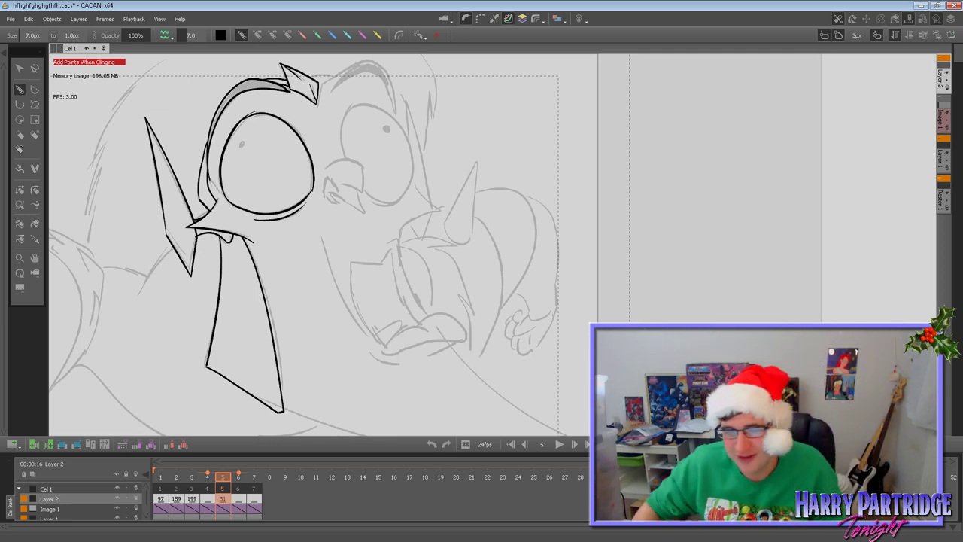
Trace the tiny oval pupil inside the larger eye.
click(35, 258)
drag(391, 290, 398, 327)
click(19, 89)
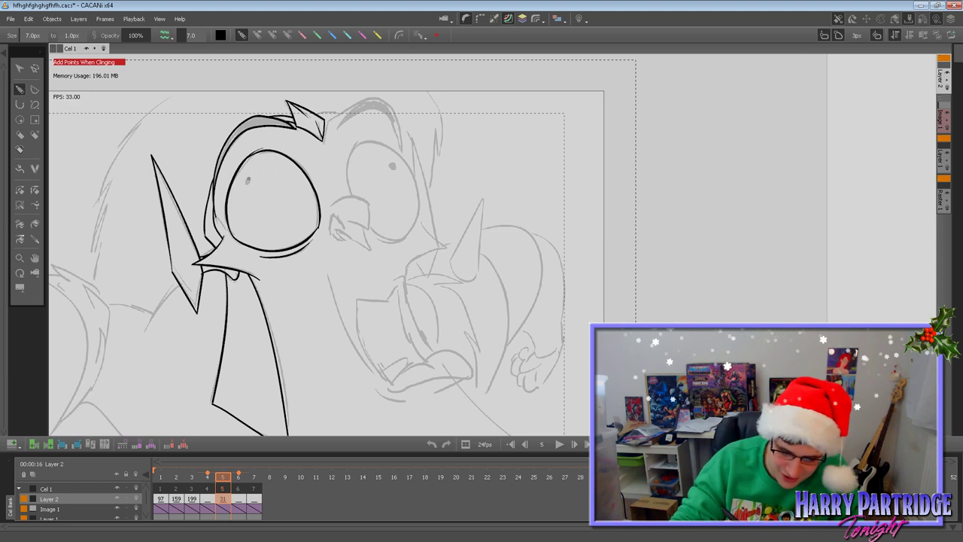
drag(247, 182, 248, 179)
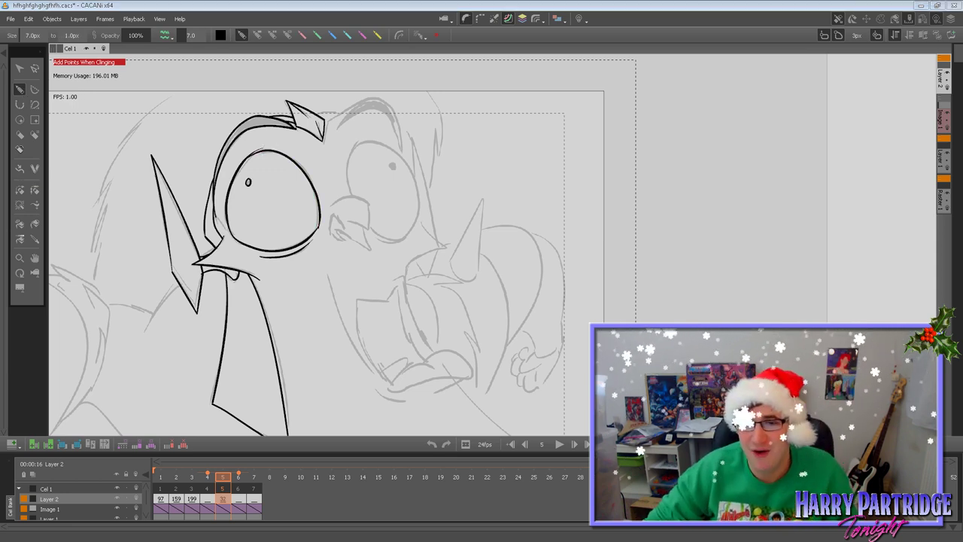
Trace the nose with its nostril, pointed tip and curved bridge.
click(34, 258)
drag(410, 319, 353, 312)
click(36, 89)
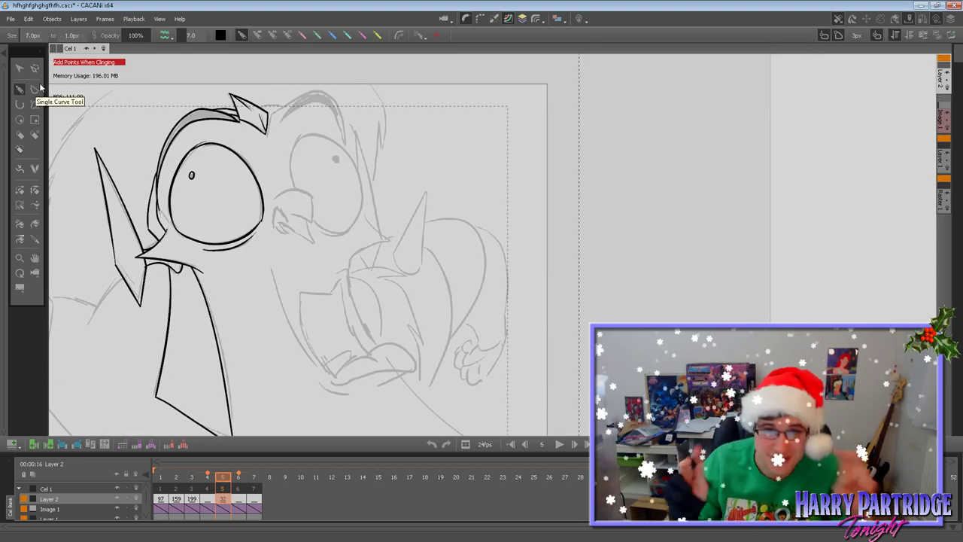
mouse_move(275, 226)
mouse_down()
mouse_move(279, 208)
mouse_move(285, 231)
mouse_up()
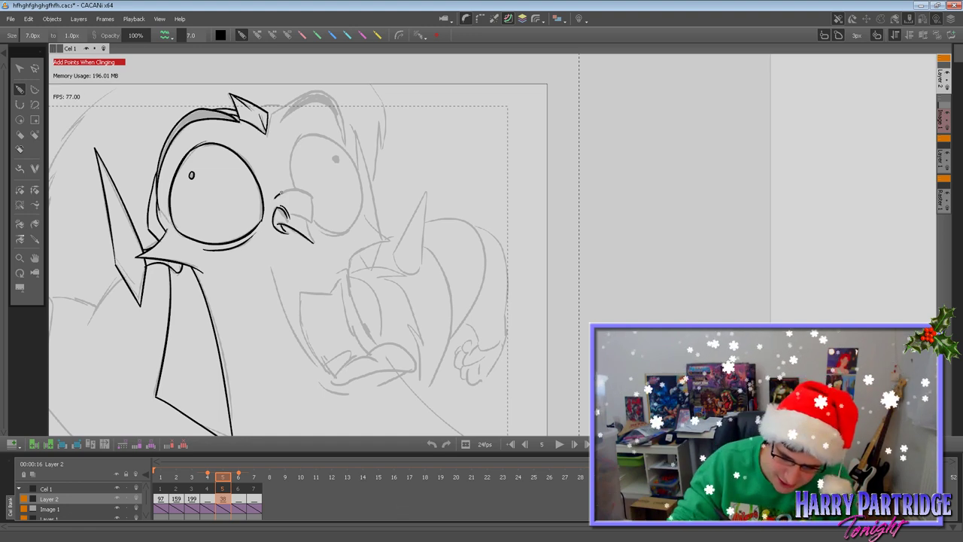
mouse_move(303, 191)
mouse_down()
mouse_move(312, 223)
mouse_move(291, 215)
mouse_move(311, 222)
mouse_move(304, 344)
mouse_up()
Undo the stray strokes and trace the long curved cheek line running down beside the open mouth.
key(ctrl+z)
key(ctrl+z)
drag(271, 262, 324, 369)
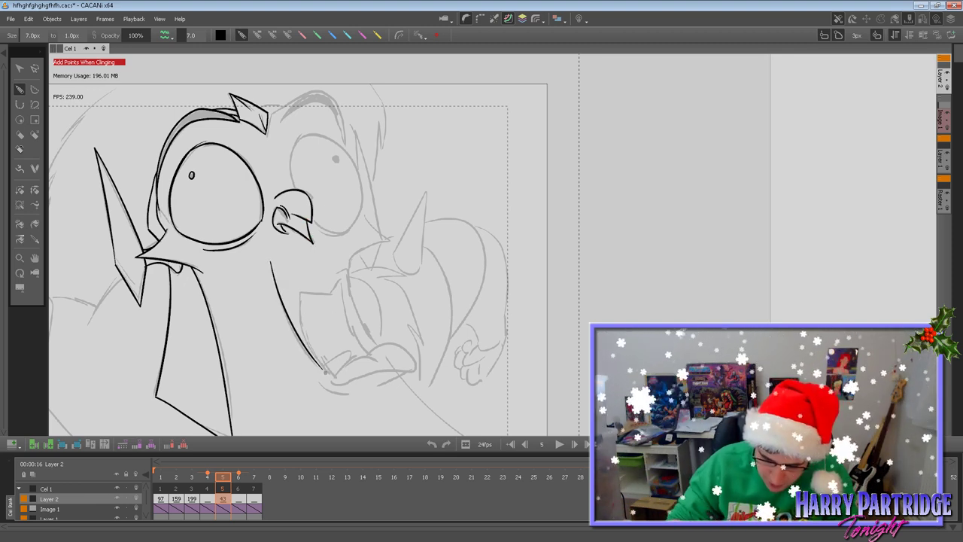
Trace the open mouth's outline with its upper corner, inner edge and tongue, redrawing the near edge down to the lower lip.
mouse_move(299, 292)
mouse_down()
mouse_move(301, 320)
mouse_move(337, 373)
mouse_up()
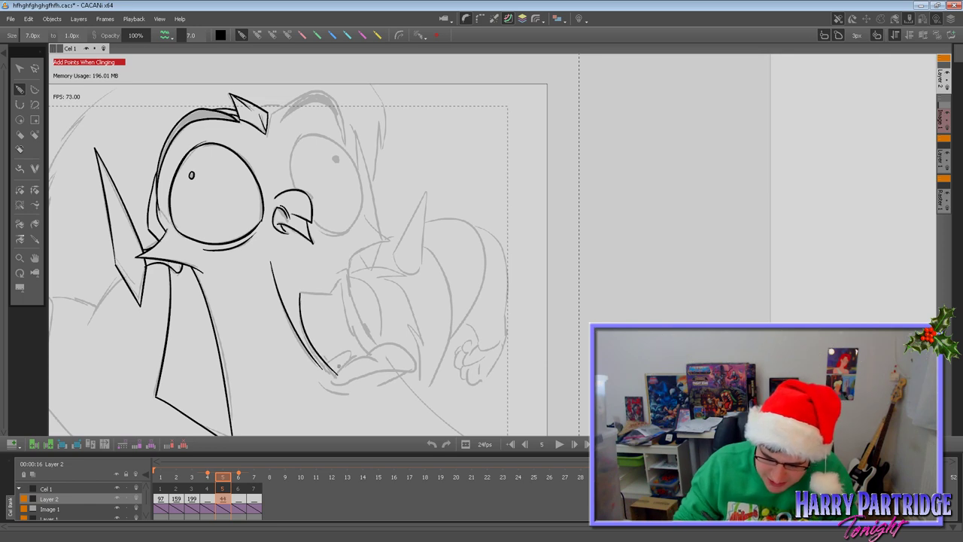
key(ctrl+z)
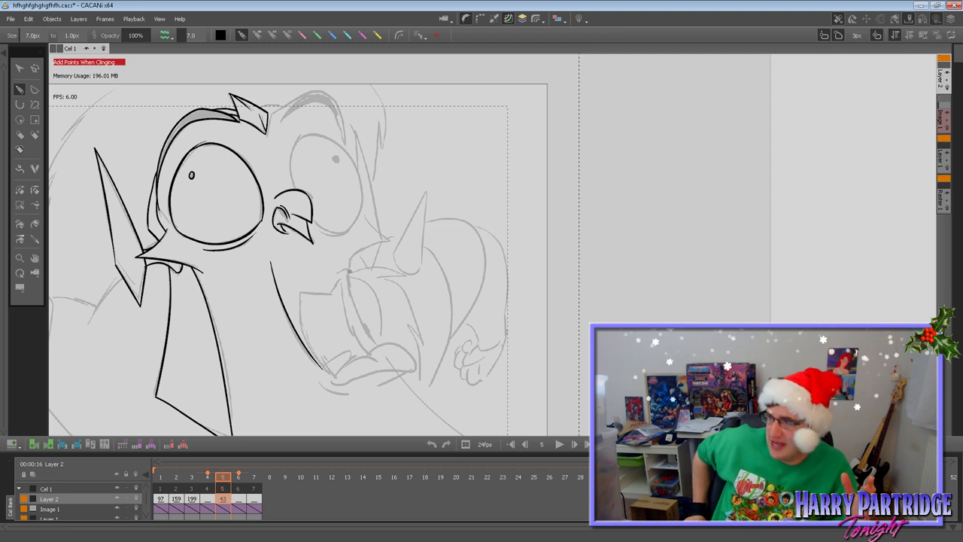
mouse_move(300, 293)
mouse_down()
mouse_move(306, 342)
mouse_move(336, 377)
mouse_up()
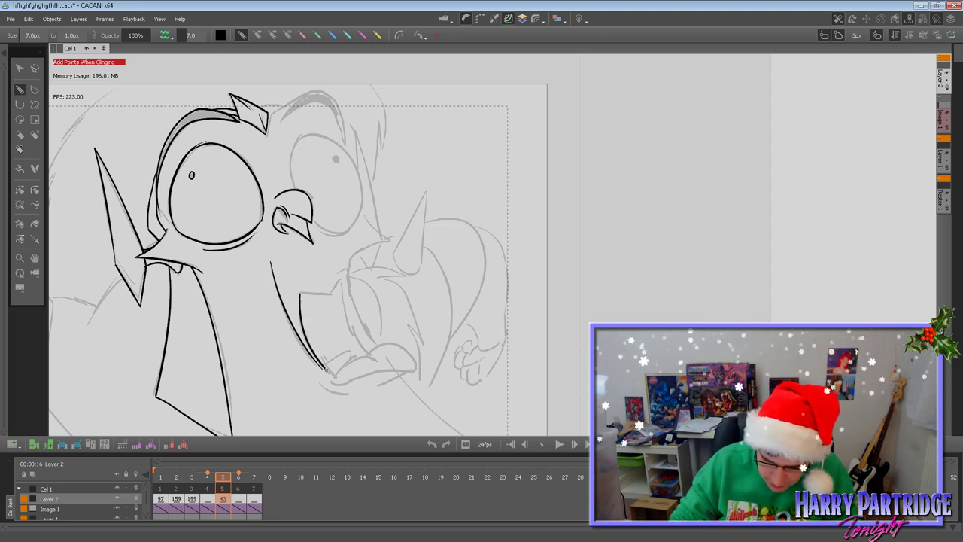
mouse_move(301, 294)
mouse_down()
mouse_move(344, 268)
mouse_move(345, 312)
mouse_move(367, 346)
mouse_move(341, 366)
mouse_move(406, 354)
mouse_move(411, 367)
mouse_move(337, 379)
mouse_up()
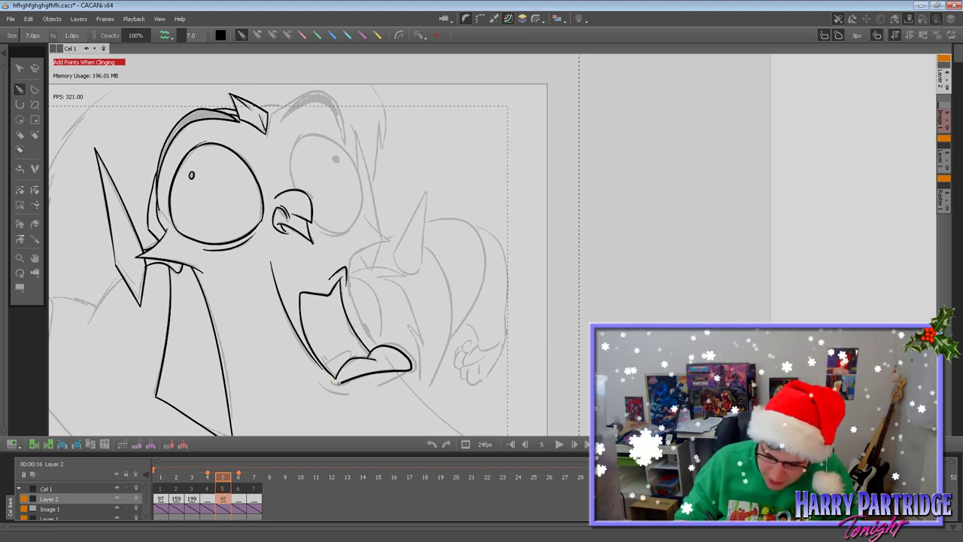
drag(411, 371, 377, 386)
Trace the short chin curve under the mouth and the small inner curve behind the tongue.
drag(313, 378, 351, 392)
key(ctrl+z)
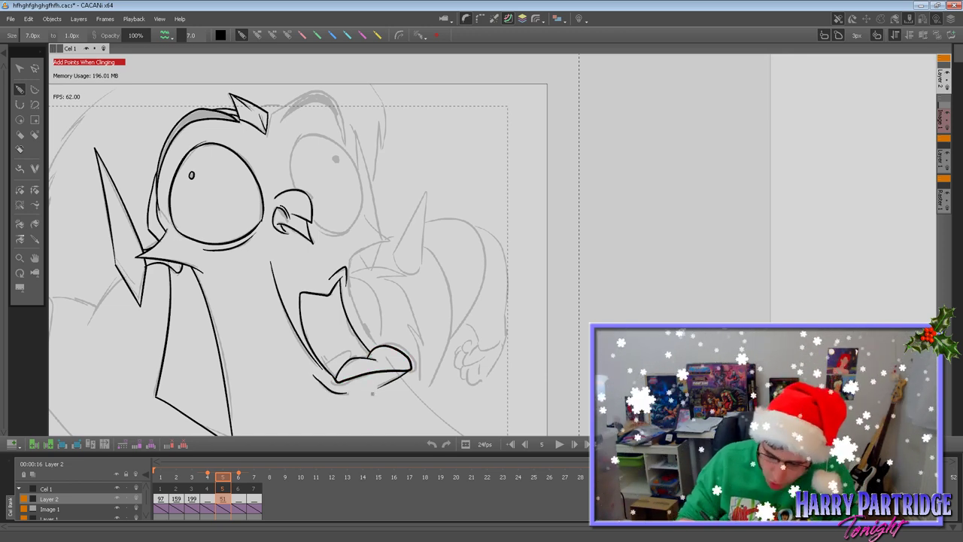
drag(310, 370, 347, 391)
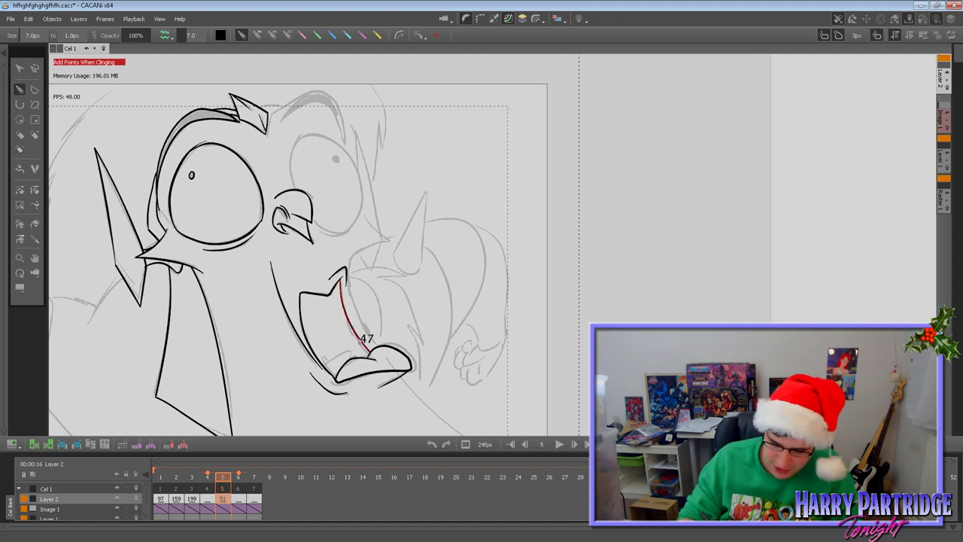
drag(330, 359, 358, 352)
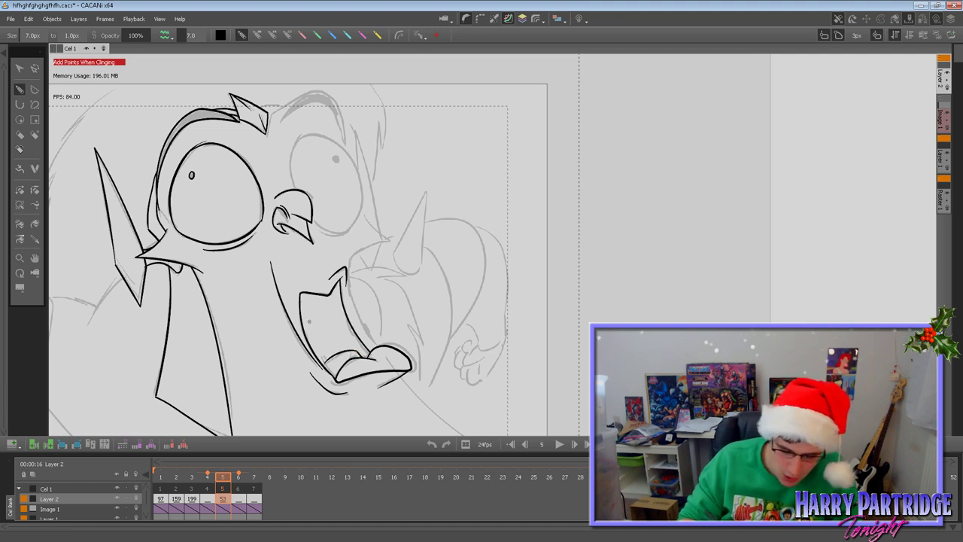
click(19, 205)
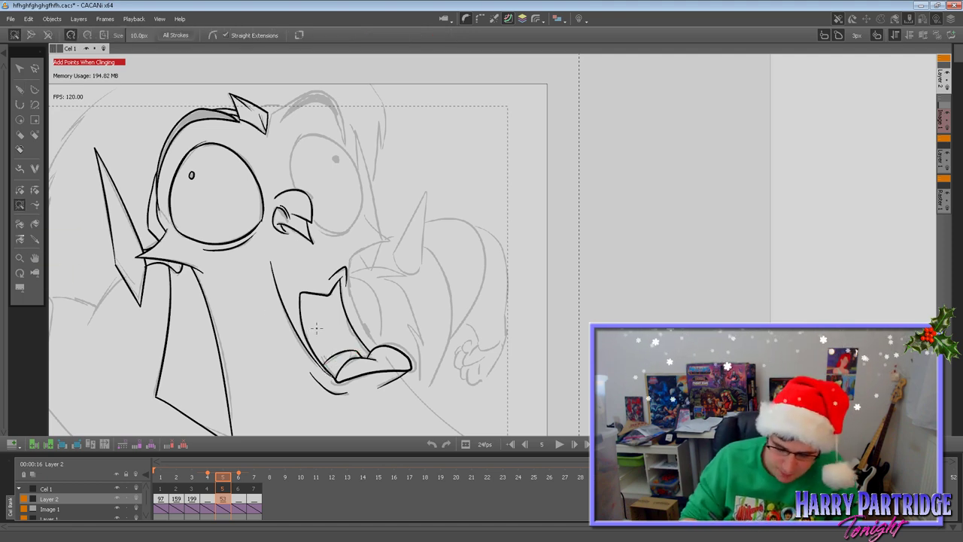
Trace the pointed cheek tuft on the far side of the face and the jaw line curving from its tip down to the tongue.
click(20, 89)
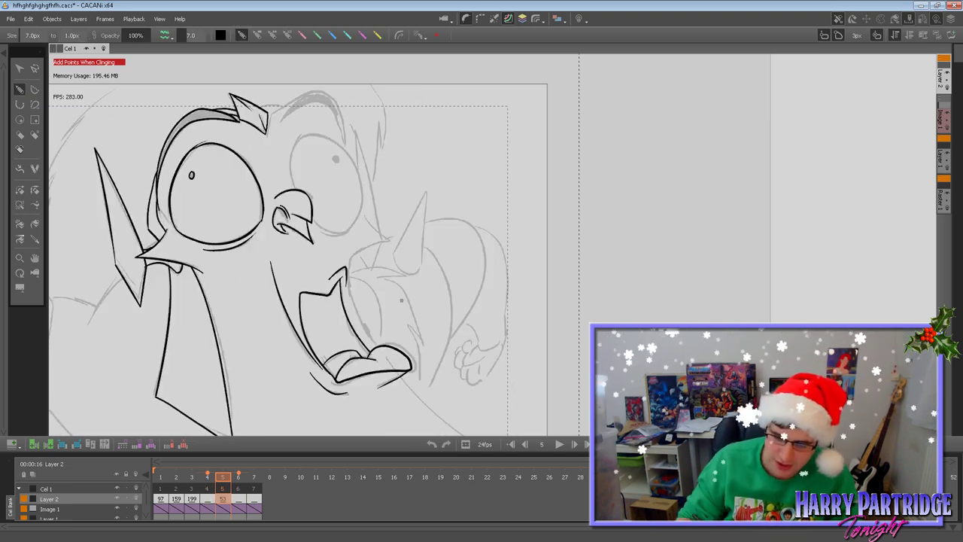
mouse_move(362, 215)
mouse_down()
mouse_move(386, 238)
mouse_move(350, 259)
mouse_move(358, 309)
mouse_up()
key(ctrl+z)
mouse_move(387, 238)
mouse_down()
mouse_move(352, 258)
mouse_move(350, 290)
mouse_move(375, 347)
mouse_up()
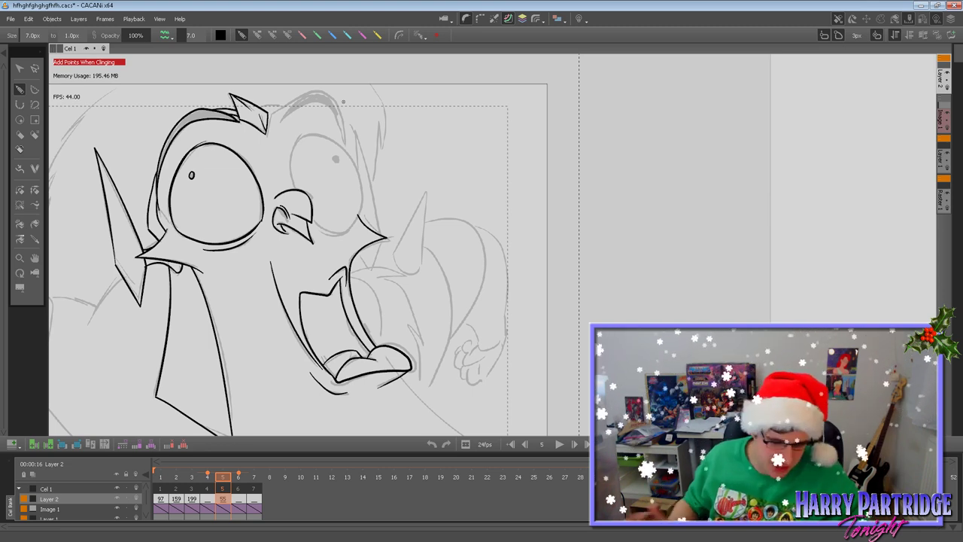
Trace the upper edge of the large pointed shape sweeping out from below the tongue to its far tip.
click(35, 258)
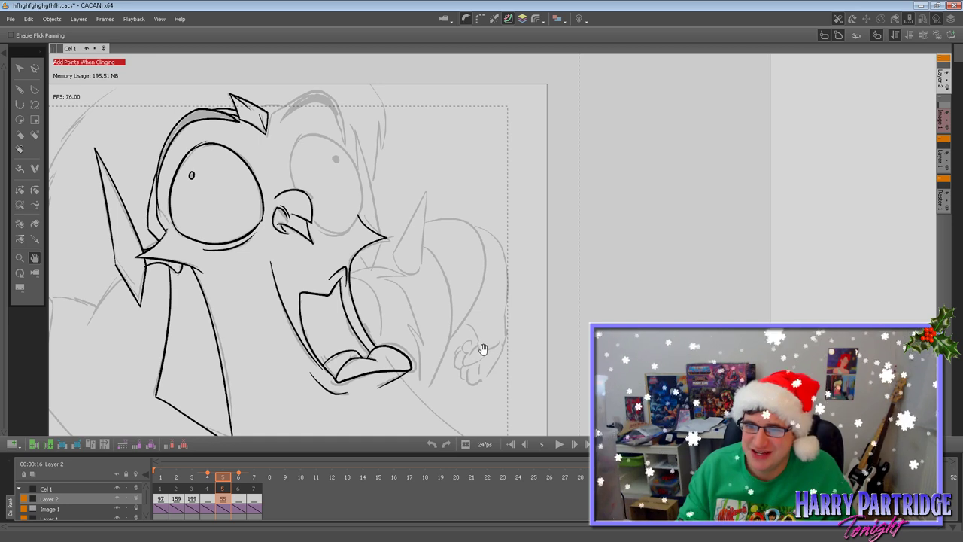
mouse_move(482, 352)
mouse_down()
mouse_move(477, 339)
mouse_move(454, 344)
mouse_move(401, 307)
mouse_up()
drag(401, 356, 400, 338)
drag(398, 357, 393, 344)
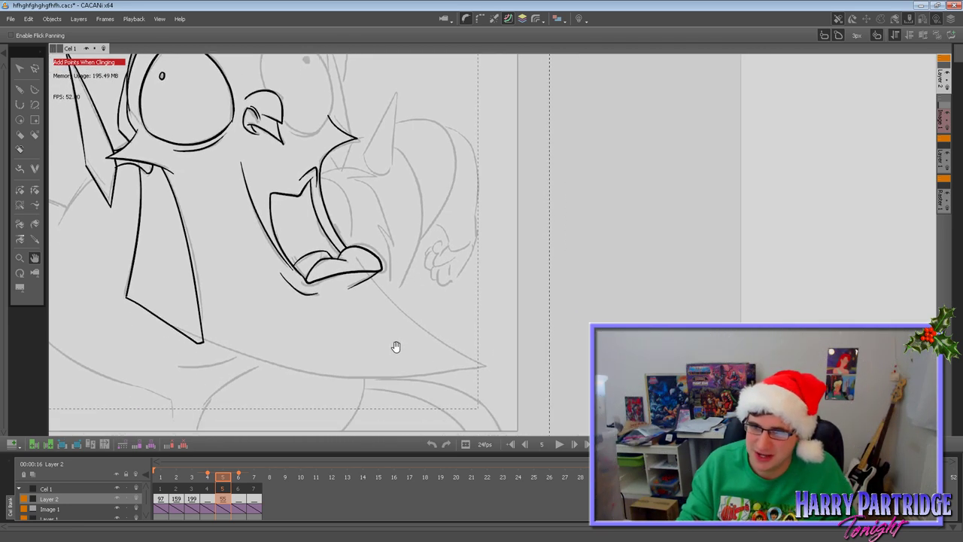
click(20, 90)
key(Right)
key(Left)
mouse_move(364, 269)
mouse_down()
mouse_move(428, 330)
mouse_move(374, 281)
mouse_move(420, 323)
mouse_move(488, 358)
mouse_up()
key(ctrl+z)
Trace the lower edge of the large pointed shape below the mouth, redrawing it as one curve that meets the upper edge at the far tip.
drag(199, 331, 469, 376)
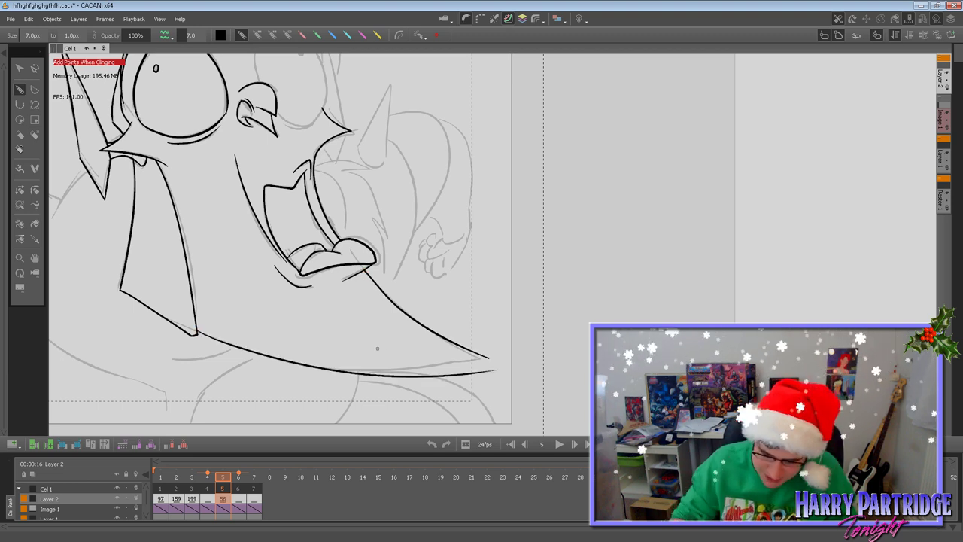
key(ctrl+z)
mouse_move(194, 333)
mouse_down()
mouse_move(358, 369)
mouse_move(489, 358)
mouse_up()
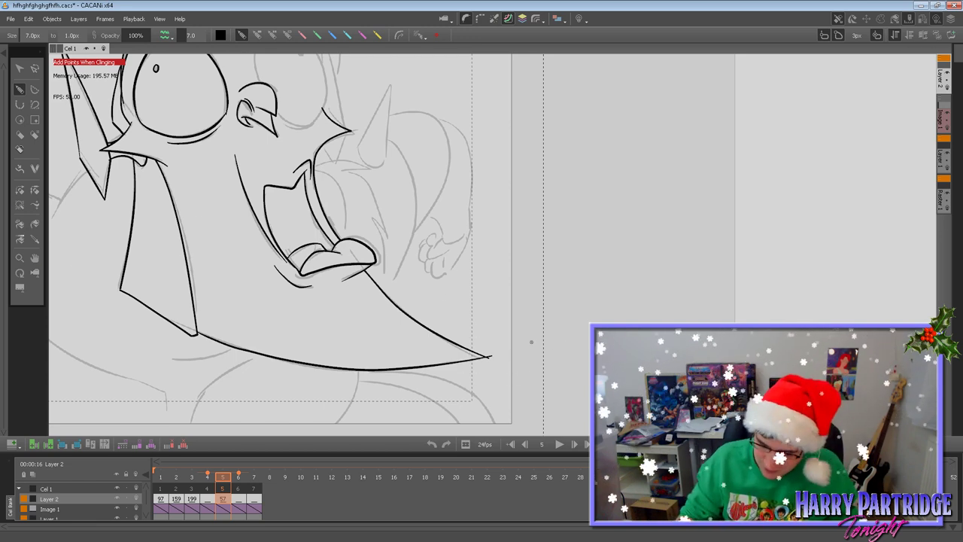
click(19, 205)
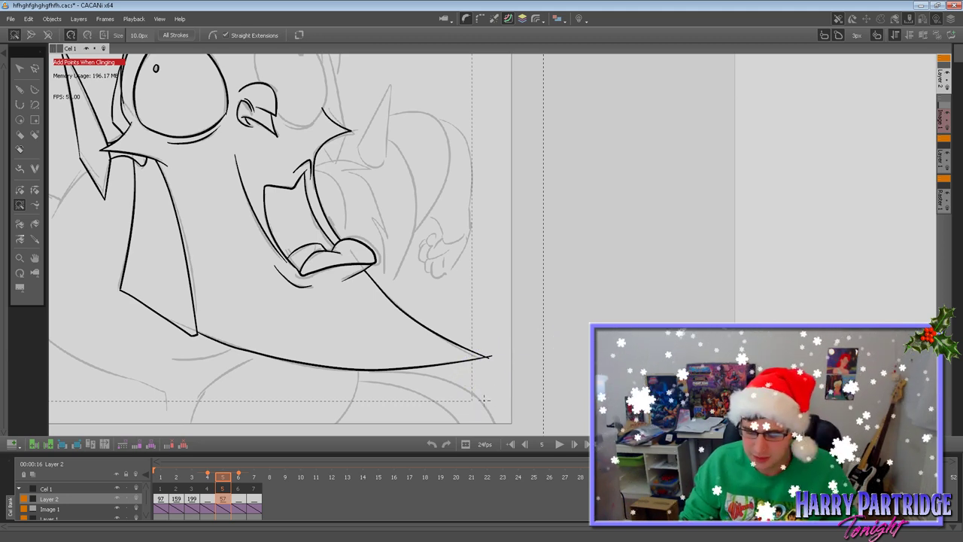
key(b)
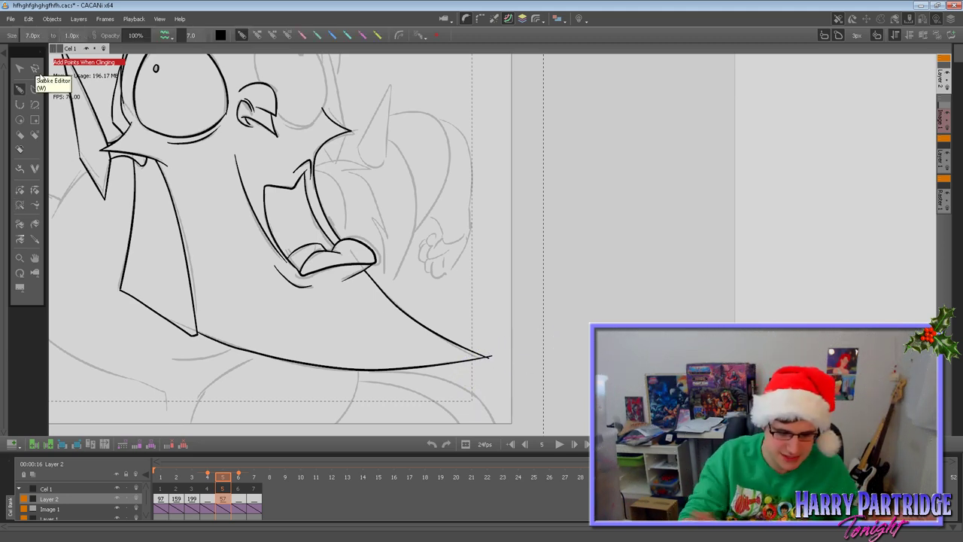
mouse_move(418, 296)
mouse_down()
mouse_move(482, 278)
mouse_move(500, 327)
mouse_up()
key(e)
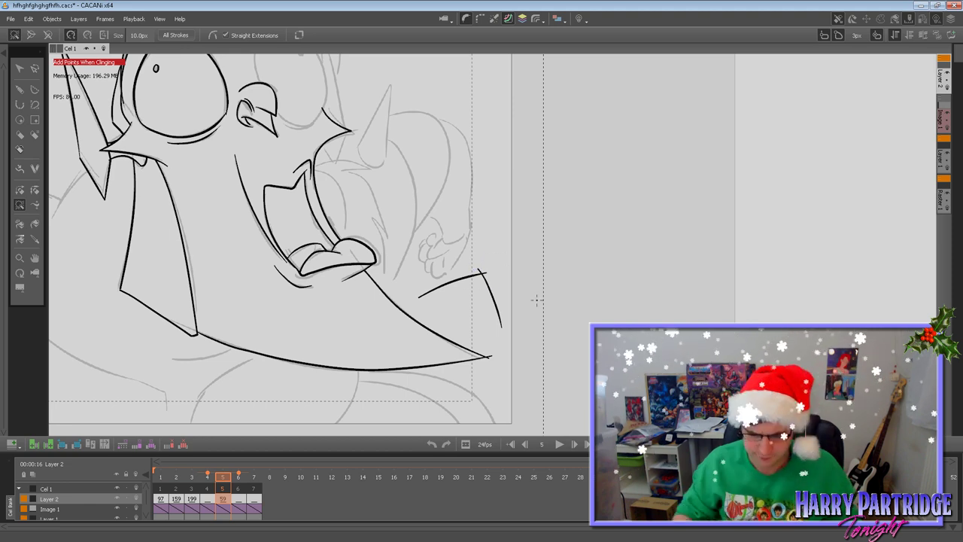
scroll(526, 293, up, 2)
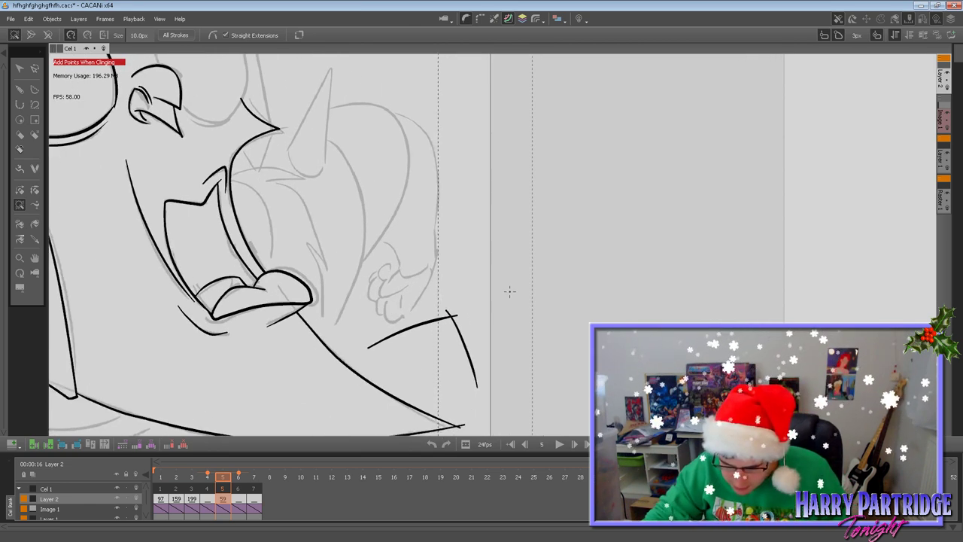
key(ctrl+z)
Sketch a small test box from four overlapping strokes just below the far hand.
click(20, 90)
mouse_move(387, 308)
mouse_down()
mouse_move(449, 283)
mouse_move(412, 352)
mouse_move(459, 332)
mouse_up()
drag(448, 284, 458, 335)
click(20, 204)
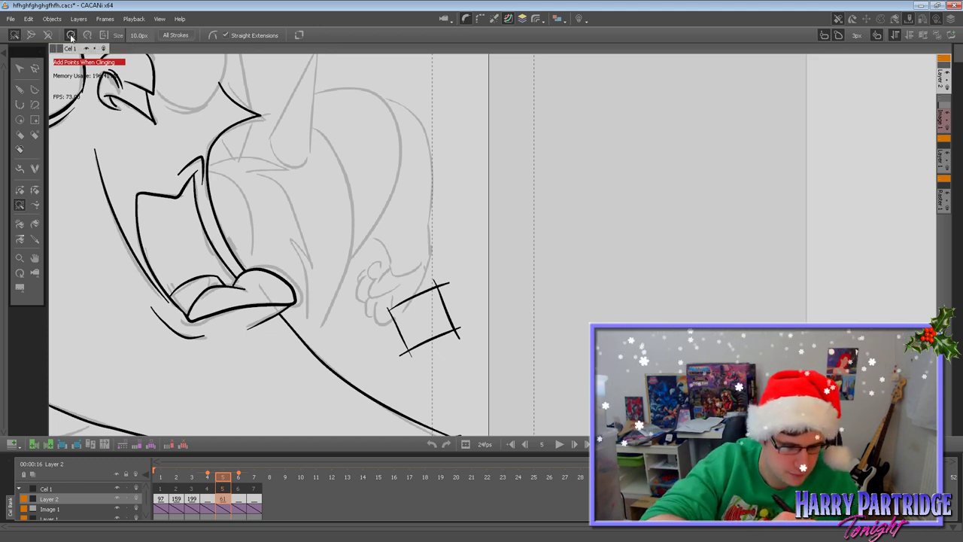
Try the gap tool's modes, apply its lasso with straight extensions to the test box, and undo the result.
click(87, 35)
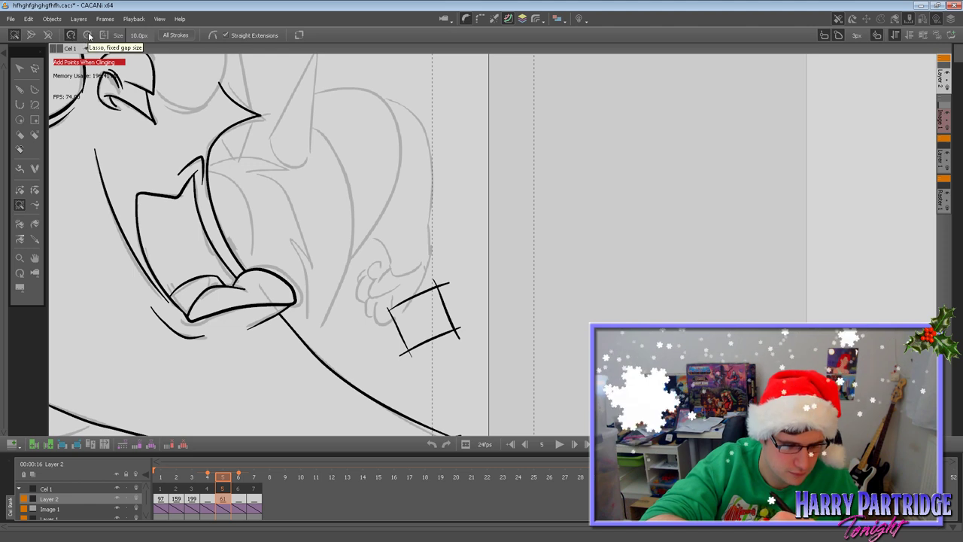
click(33, 36)
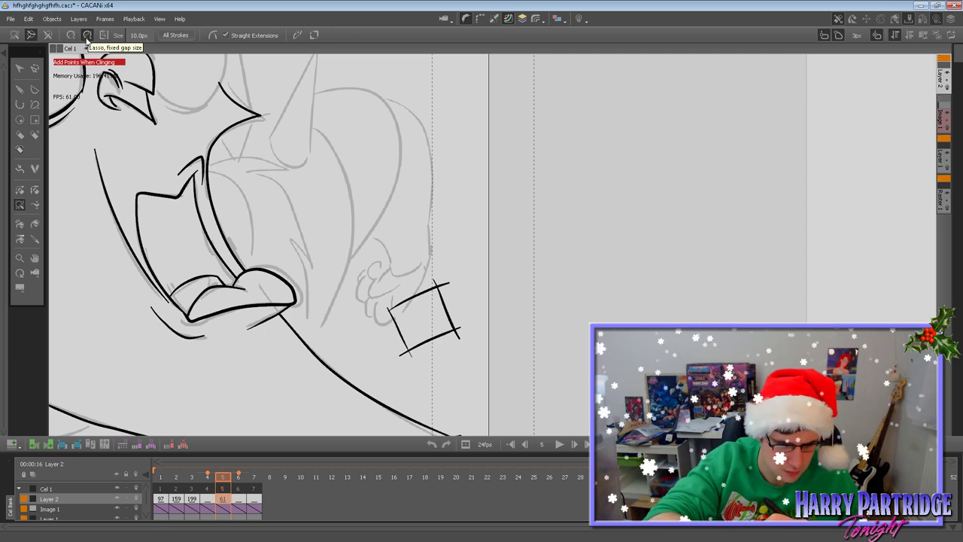
click(70, 36)
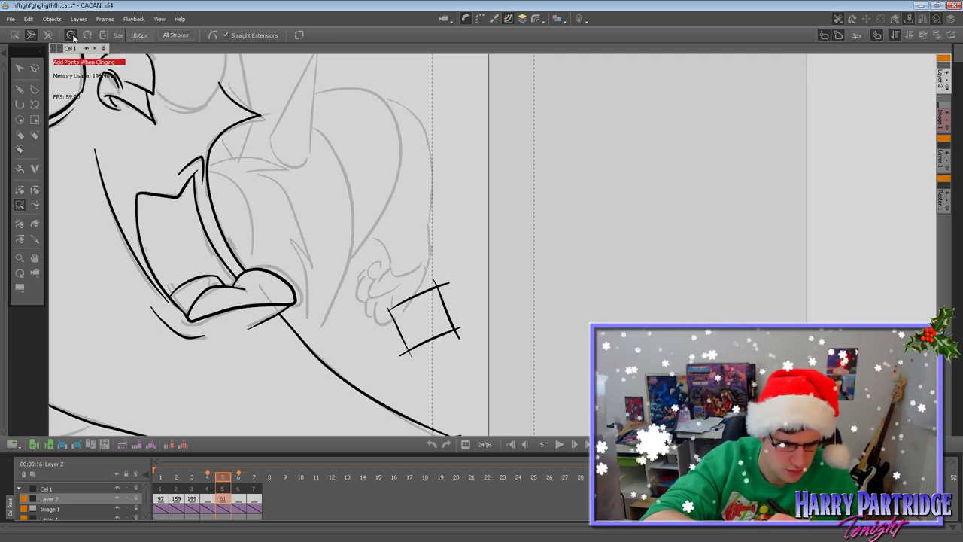
click(48, 36)
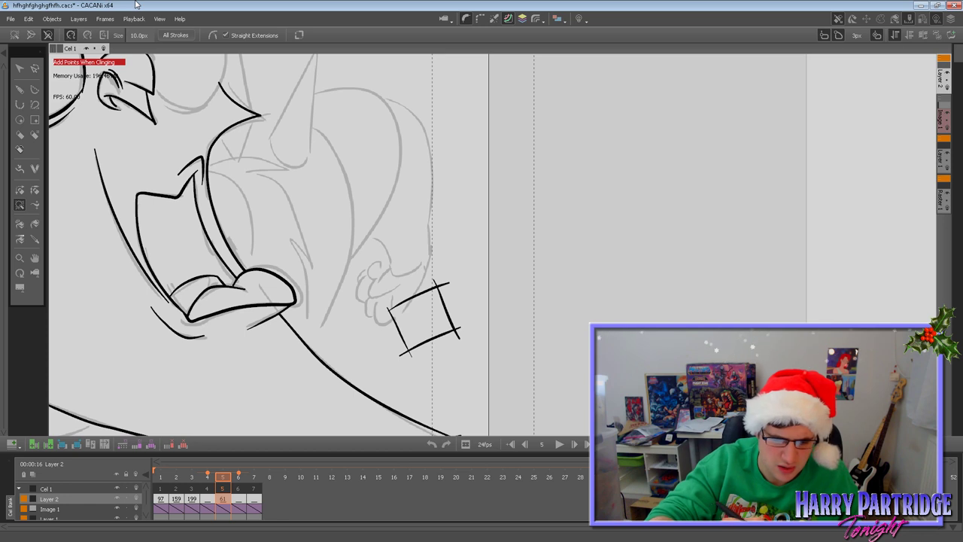
click(104, 36)
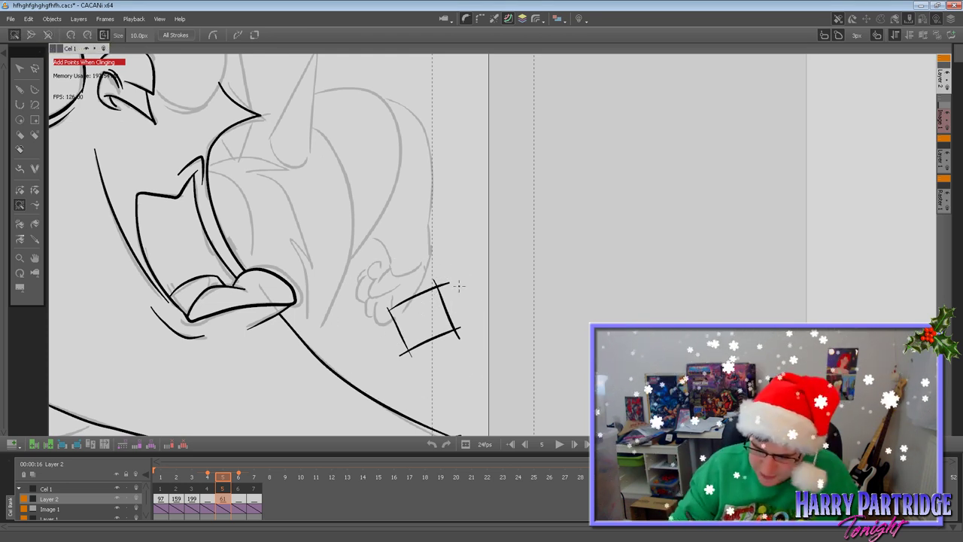
click(71, 35)
mouse_move(435, 297)
mouse_down()
mouse_move(442, 275)
mouse_move(494, 284)
mouse_move(411, 273)
mouse_up()
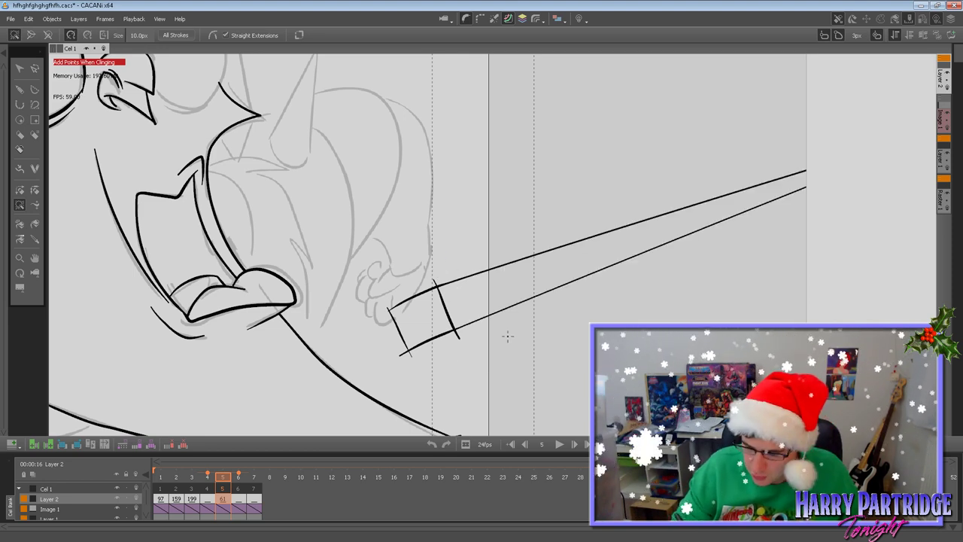
key(ctrl+z)
key(ctrl+y)
key(ctrl+z)
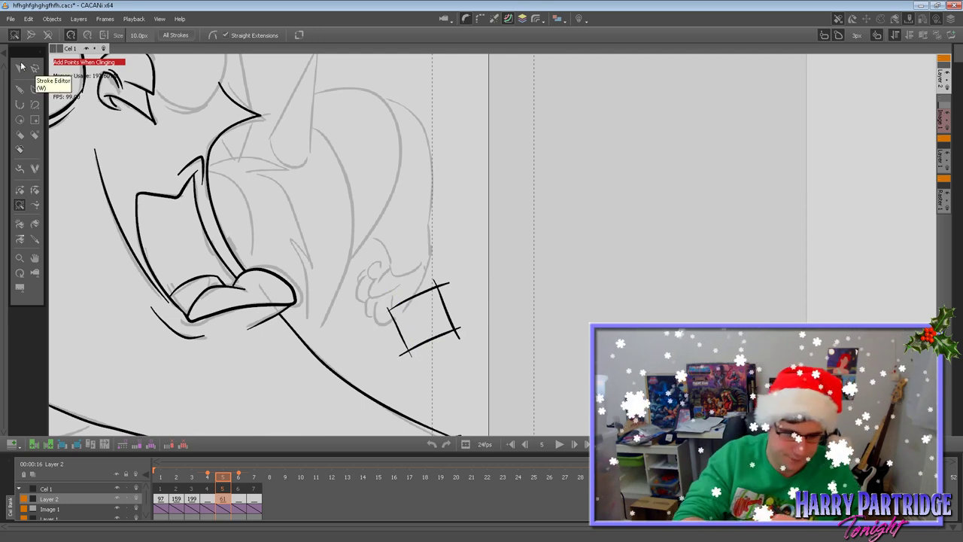
Select all four strokes of the test box and delete them.
click(21, 68)
mouse_move(376, 289)
mouse_down()
mouse_move(475, 349)
mouse_move(380, 338)
mouse_up()
key(Delete)
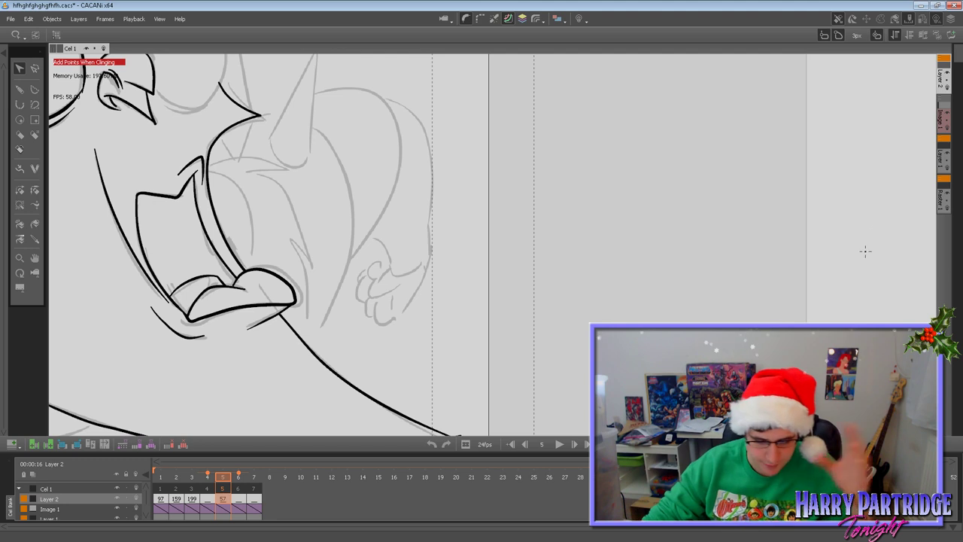
Trim the overshooting stroke end at the far tip of the large pointed shape below the mouth.
scroll(527, 194, down, 3)
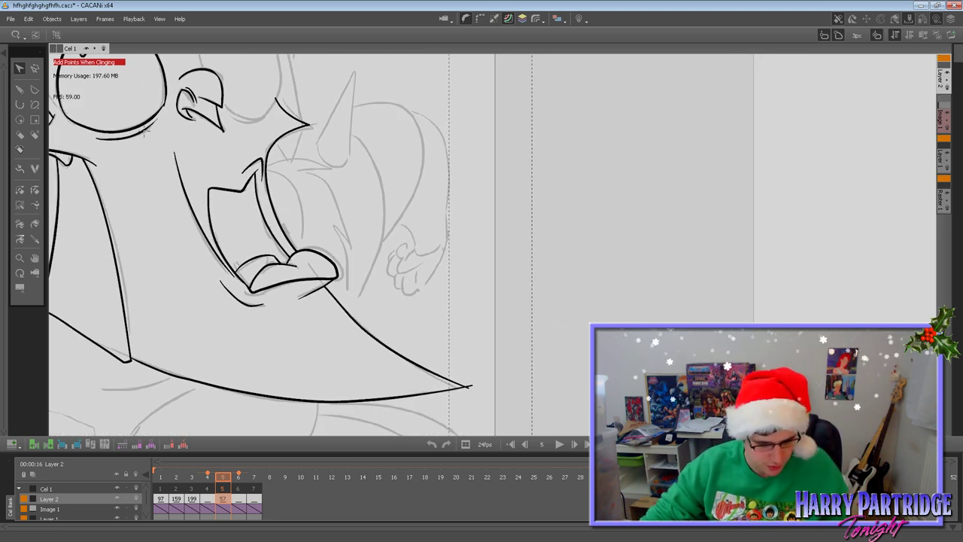
click(20, 189)
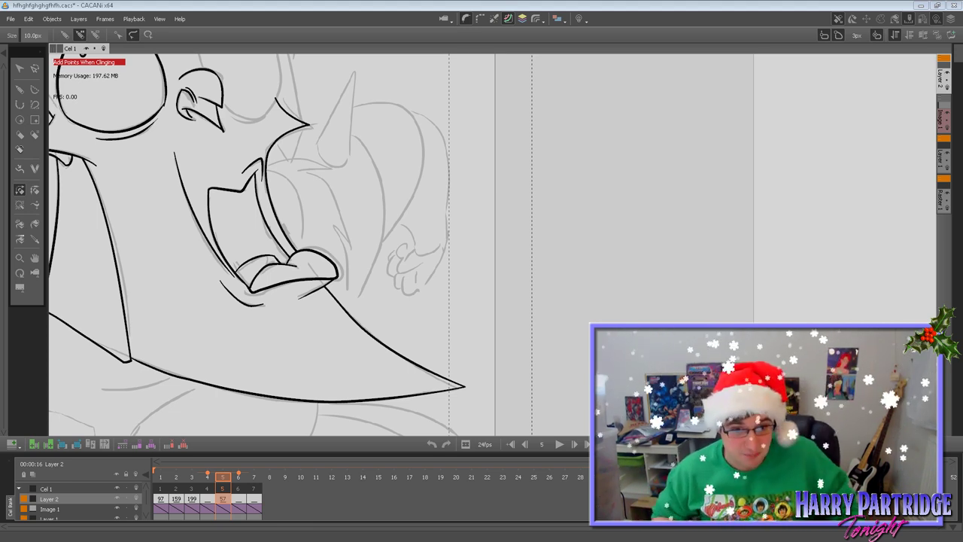
click(35, 258)
drag(383, 328, 514, 318)
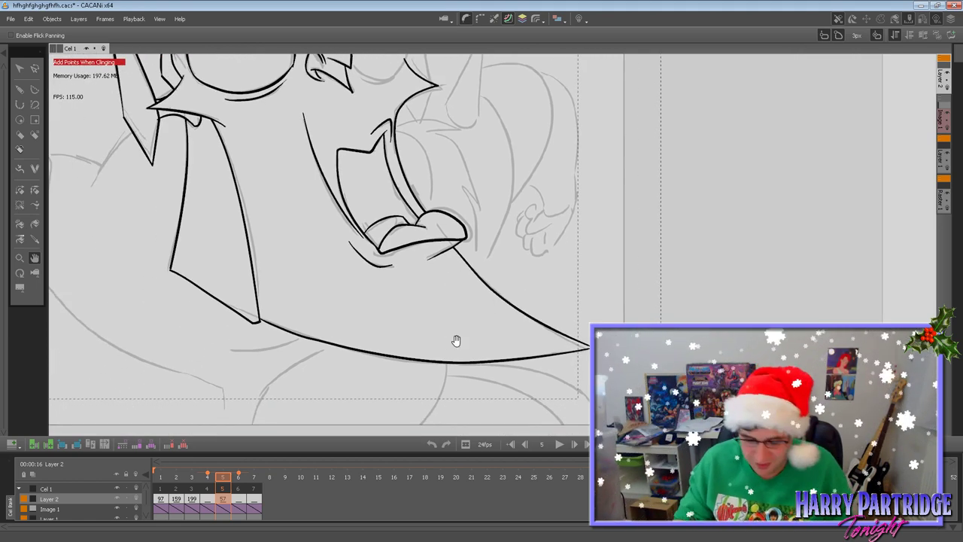
drag(447, 337, 493, 319)
drag(436, 336, 522, 316)
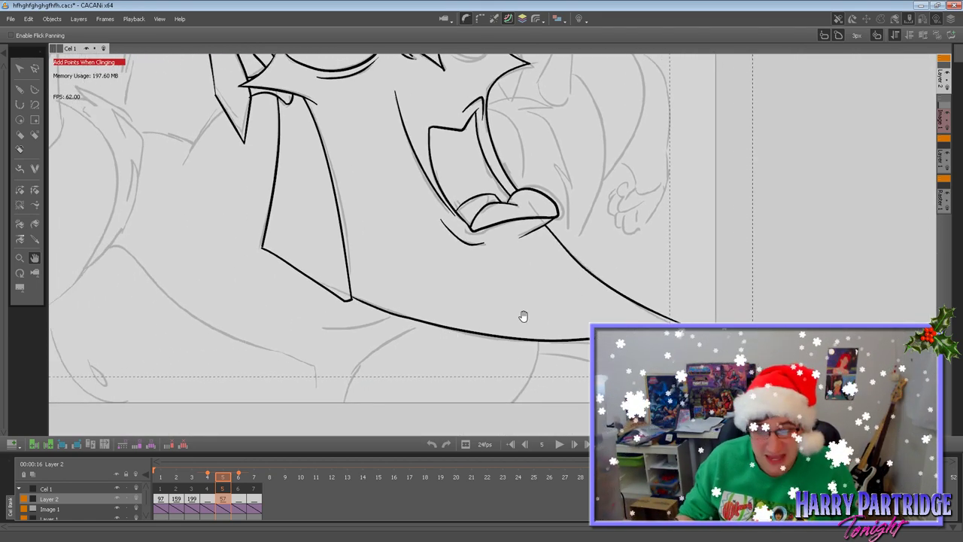
drag(587, 316, 537, 347)
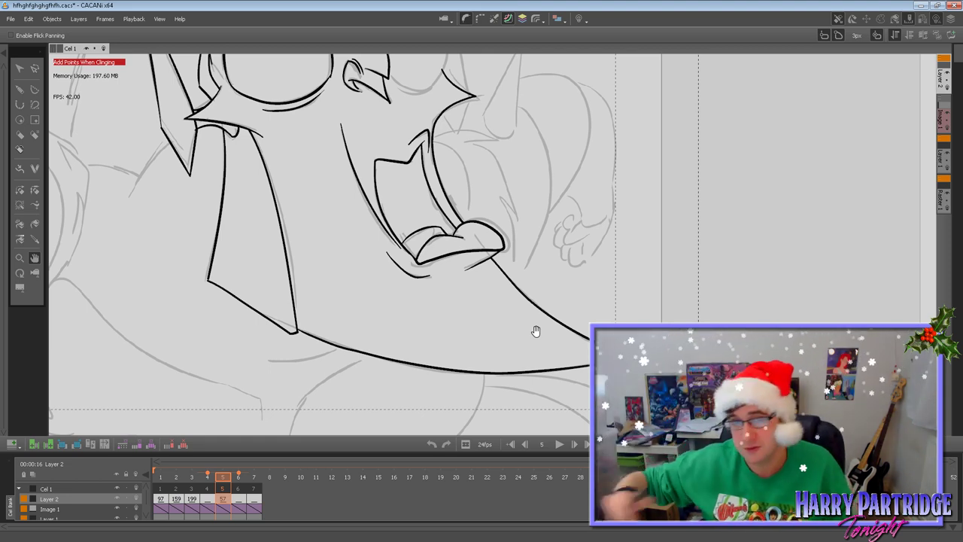
Trace the far eyebrow's outer and inner arches and the short curves joining it to the hair tuft on the forehead.
mouse_move(495, 266)
mouse_down()
mouse_move(451, 369)
mouse_move(461, 380)
mouse_up()
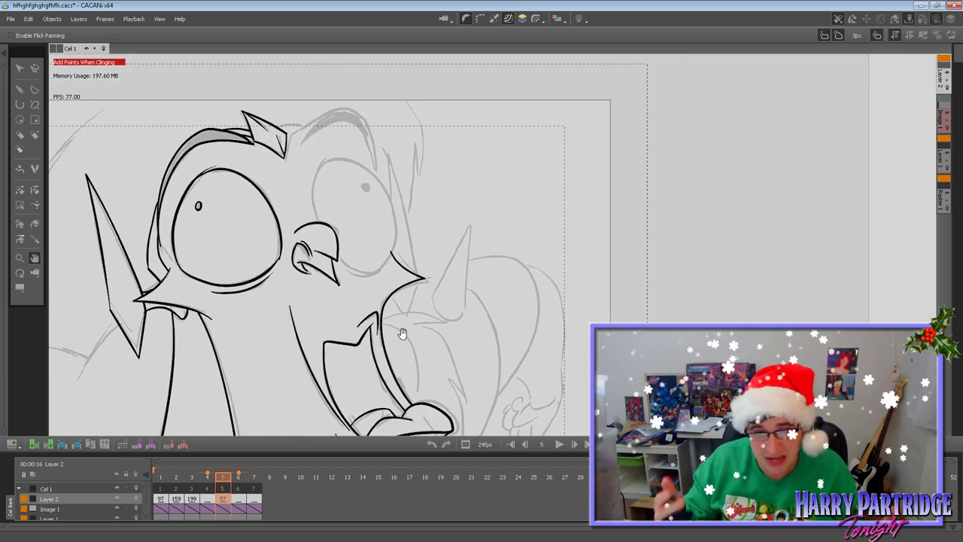
drag(285, 226, 286, 241)
click(19, 90)
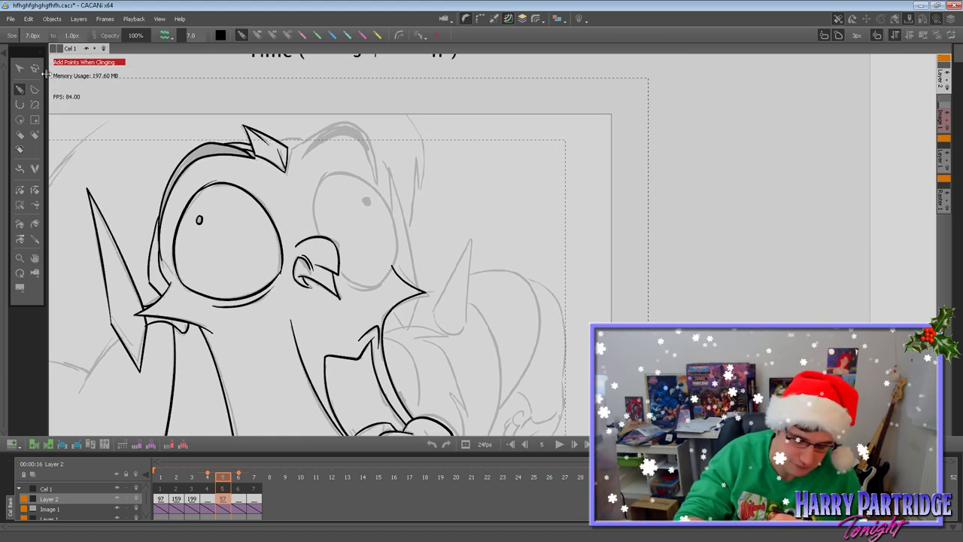
mouse_move(301, 159)
mouse_down()
mouse_move(337, 123)
mouse_move(361, 126)
mouse_move(376, 186)
mouse_up()
mouse_move(302, 159)
mouse_down()
mouse_move(319, 132)
mouse_move(346, 133)
mouse_move(375, 187)
mouse_up()
drag(288, 147, 331, 126)
key(ctrl+z)
drag(288, 154, 330, 127)
mouse_move(278, 141)
mouse_down()
mouse_move(351, 129)
mouse_move(278, 141)
mouse_move(304, 142)
mouse_up()
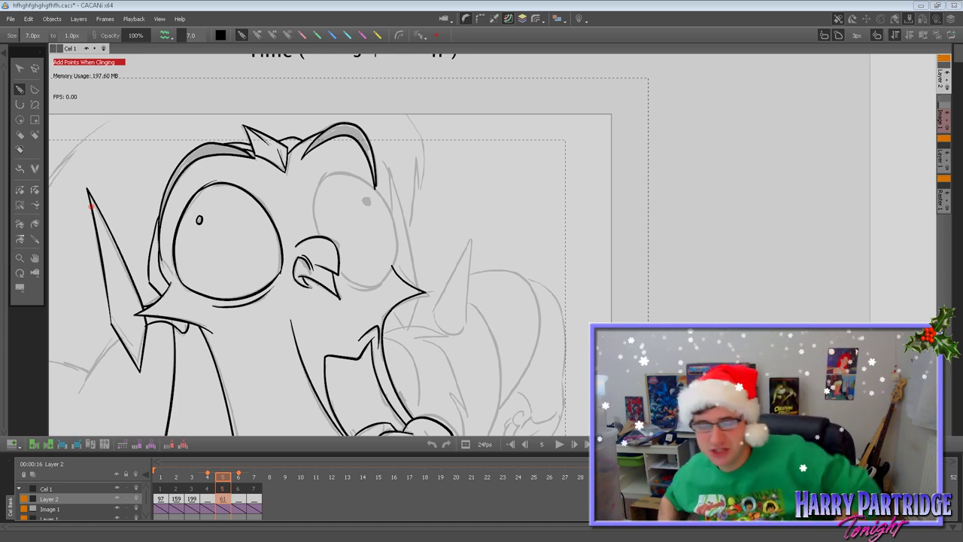
Trace the far eye's outline around the beak, from under the eyebrow down to the cheek.
click(34, 258)
drag(389, 256, 408, 230)
click(20, 89)
mouse_move(337, 209)
mouse_down()
mouse_move(338, 156)
mouse_move(361, 140)
mouse_move(338, 156)
mouse_move(371, 149)
mouse_move(404, 180)
mouse_move(413, 208)
mouse_move(400, 256)
mouse_move(373, 256)
mouse_move(353, 232)
mouse_move(374, 256)
mouse_move(413, 242)
mouse_move(361, 248)
mouse_move(404, 261)
mouse_up()
key(ctrl+z)
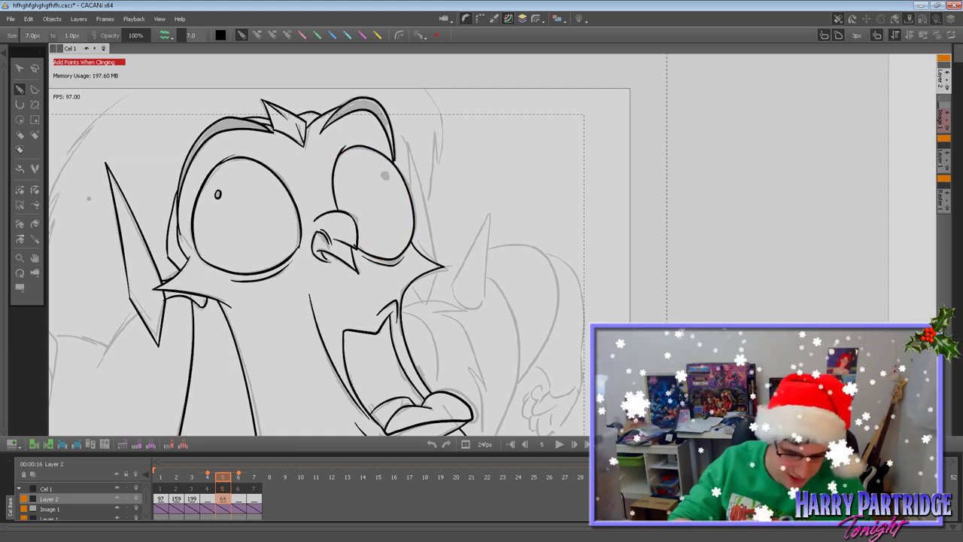
Try cleaning up the stroke ends where the far eye meets the beak, and trace the far eye's small pupil.
click(20, 204)
key(ctrl+z)
click(359, 245)
key(ctrl+z)
click(19, 190)
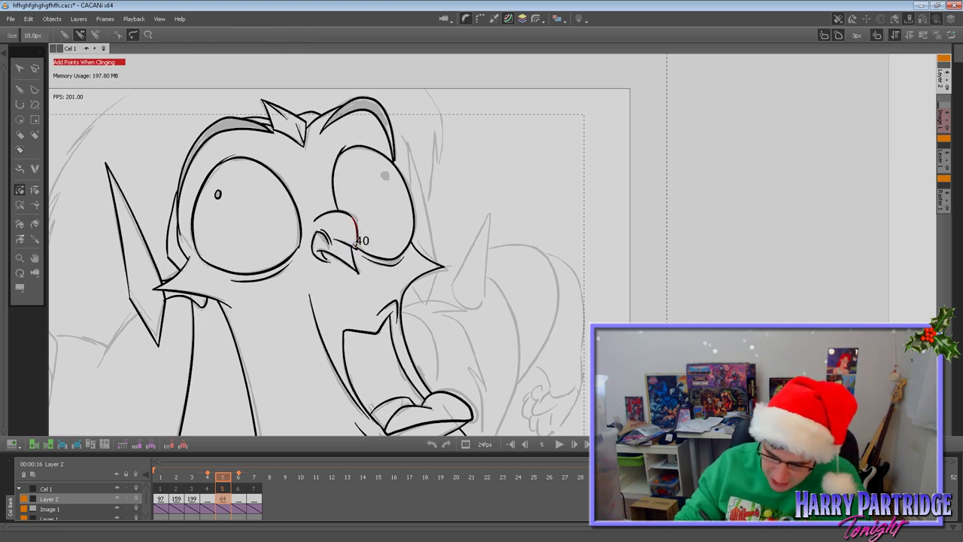
click(19, 204)
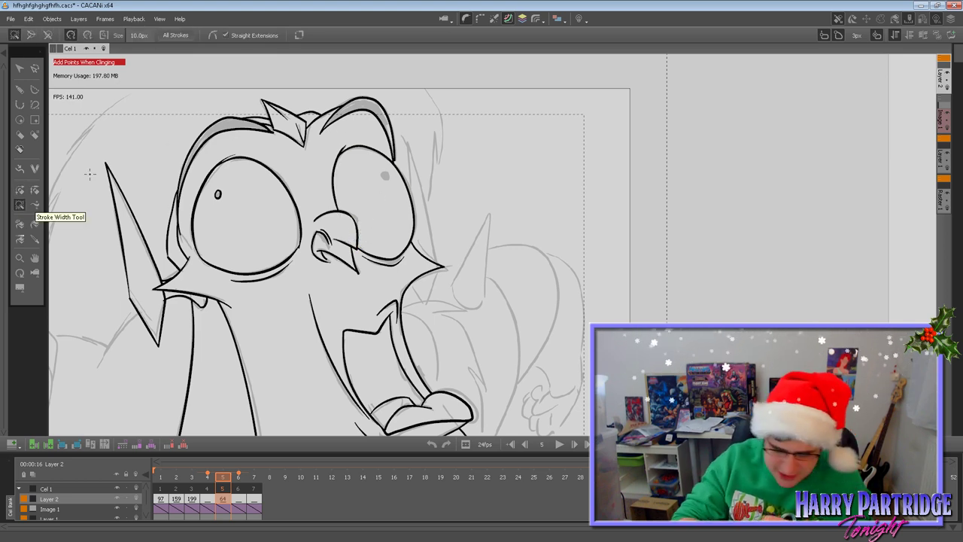
click(20, 89)
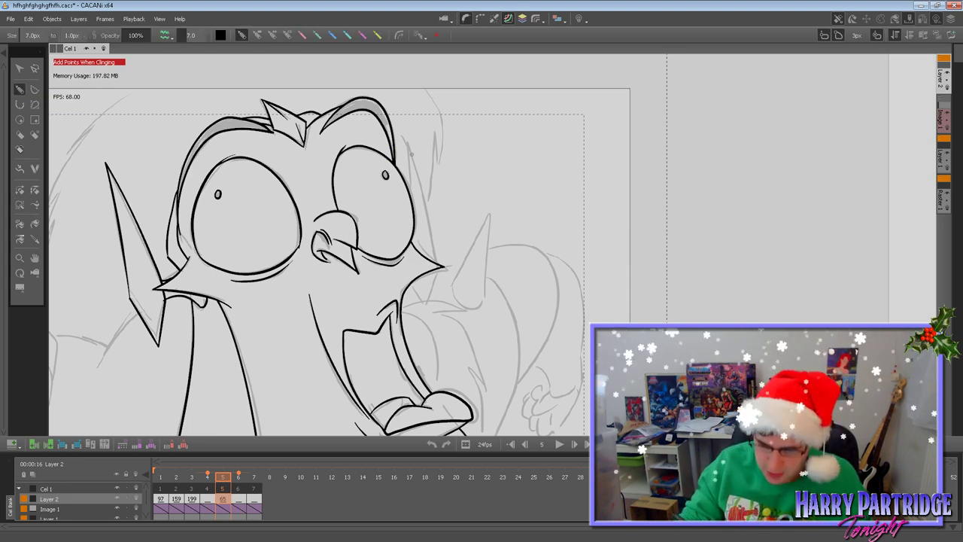
Examine the untraced body and arms of frame 5 against the neighbouring frames.
click(35, 258)
drag(370, 396, 440, 245)
drag(399, 297, 531, 275)
drag(432, 300, 484, 329)
key(Right)
key(Left)
key(Left)
key(Right)
drag(347, 358, 382, 292)
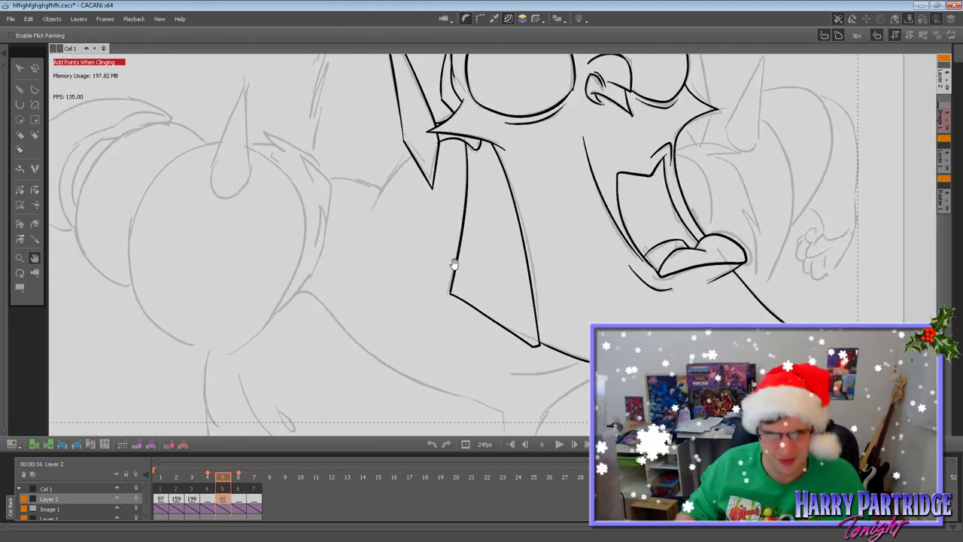
Trace the short curved shoulder line running down from behind the near ear.
scroll(271, 280, down, 1)
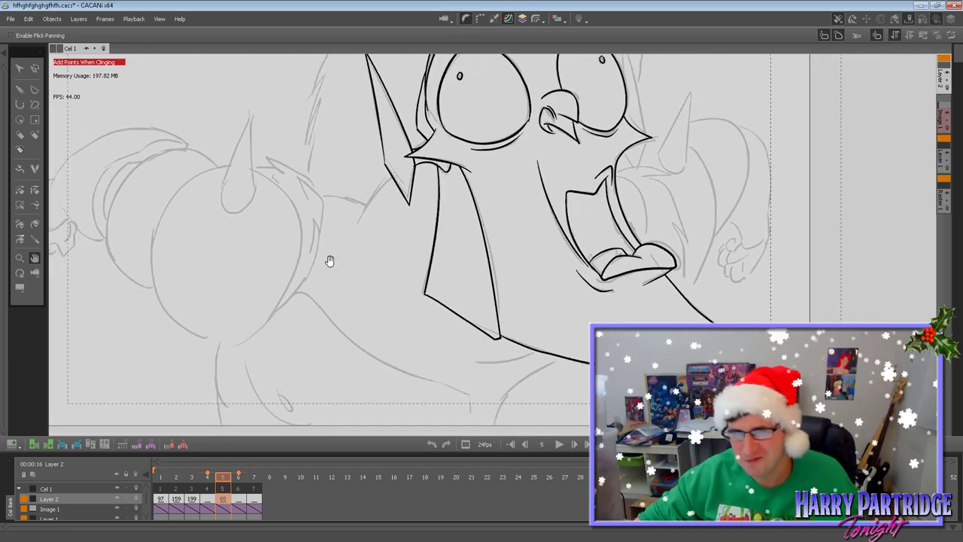
drag(393, 208, 386, 191)
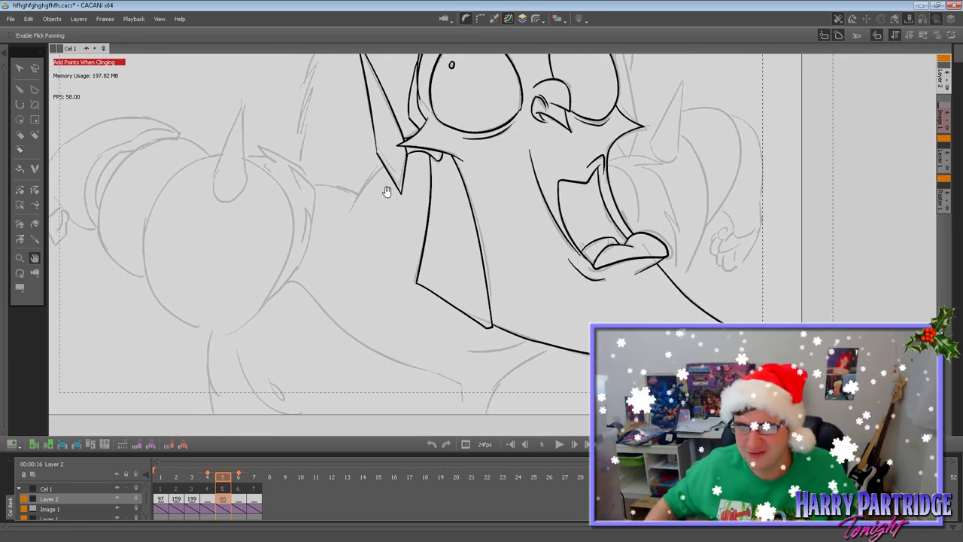
drag(434, 333, 458, 336)
drag(391, 311, 403, 314)
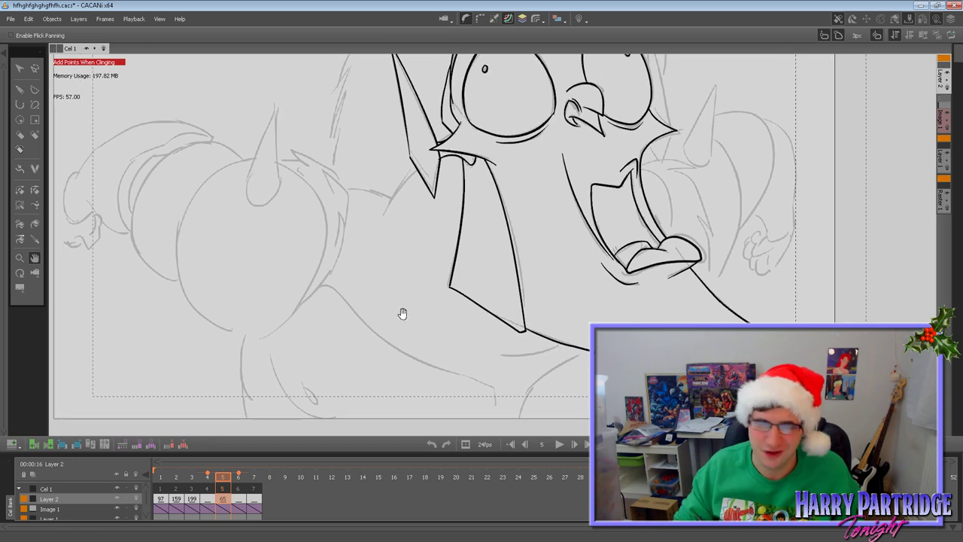
click(23, 91)
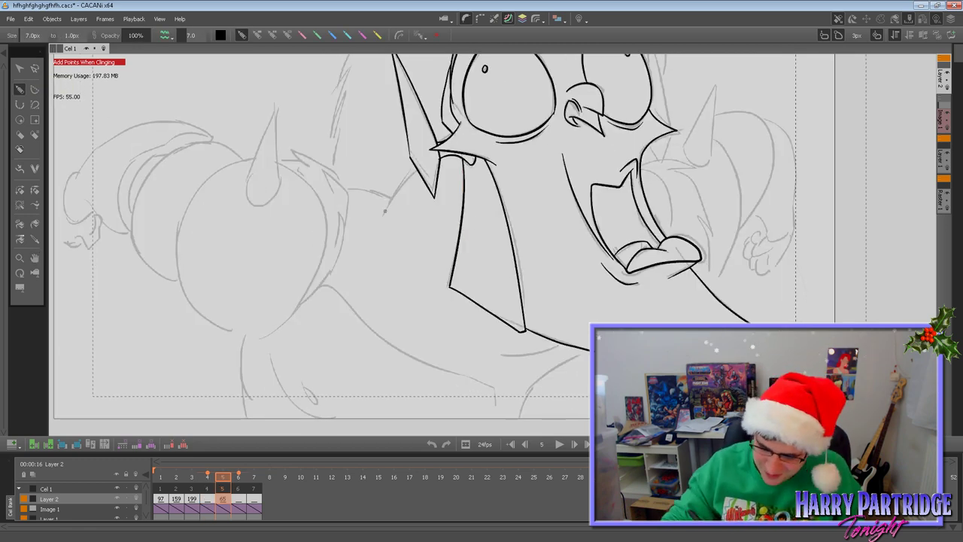
key(Left)
key(Right)
Trace the pointed spike with its rounded base on the large round near shoulder, checking it against the neighbouring frames.
drag(274, 108, 249, 195)
key(ctrl+z)
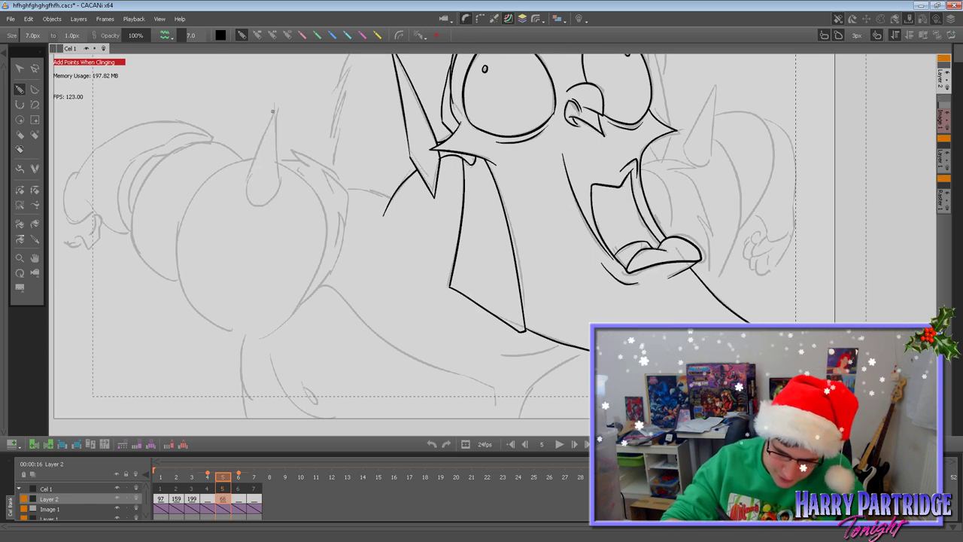
mouse_move(255, 155)
mouse_down()
mouse_move(246, 194)
mouse_move(262, 205)
mouse_move(274, 197)
mouse_move(248, 179)
mouse_move(277, 109)
mouse_move(281, 185)
mouse_up()
key(ctrl+z)
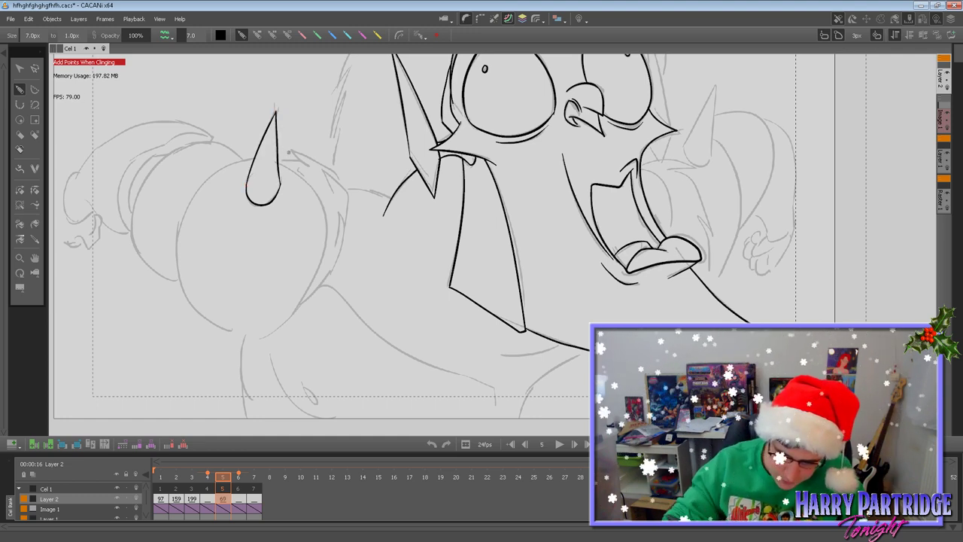
key(Left)
key(Right)
key(Right)
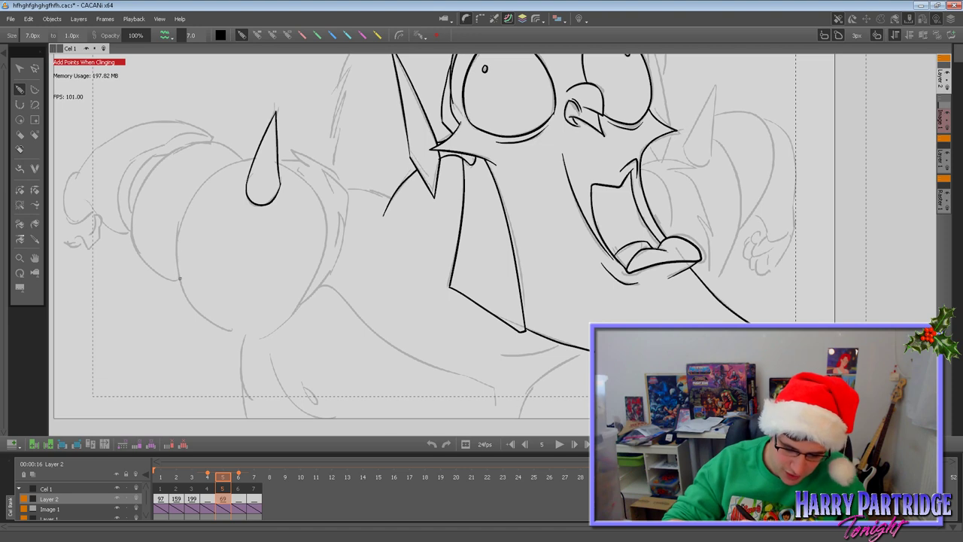
Trace the round outline of the large near shoulder on both sides of its spike.
mouse_move(177, 258)
mouse_down()
mouse_move(189, 202)
mouse_move(248, 158)
mouse_up()
mouse_move(181, 286)
mouse_down()
mouse_move(241, 332)
mouse_move(292, 311)
mouse_move(324, 241)
mouse_move(319, 187)
mouse_move(278, 162)
mouse_up()
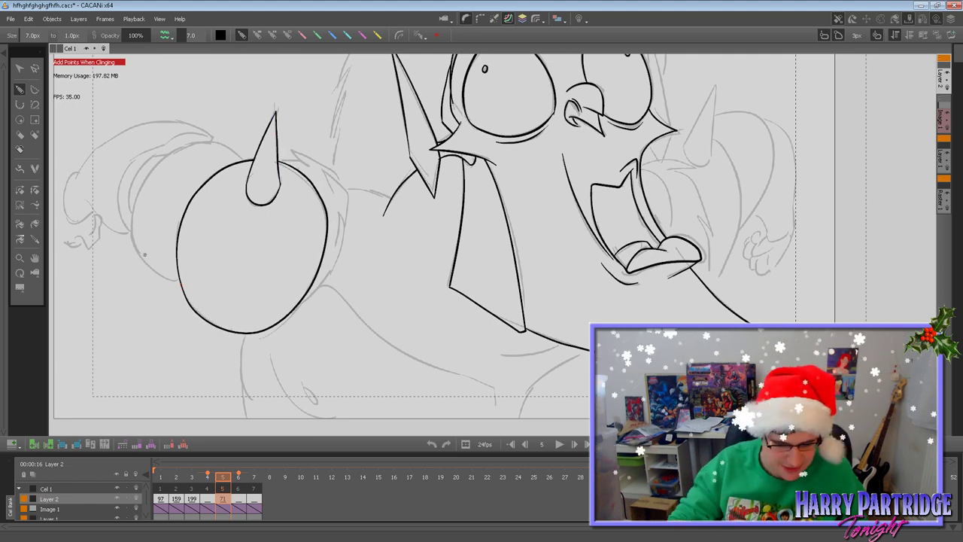
click(21, 206)
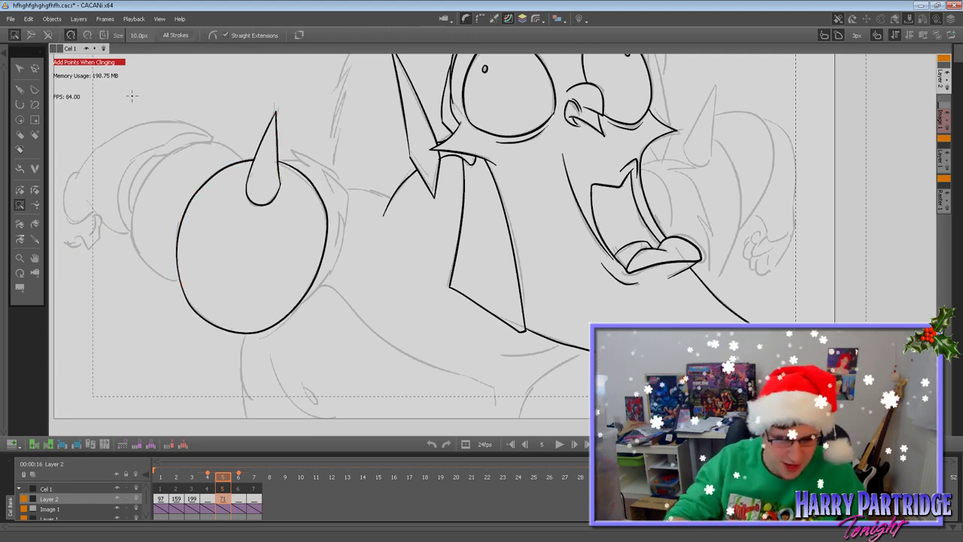
Adjust the upper curve of the near shoulder's outline beside the spike with the stroke editing tools and check its control points.
click(19, 68)
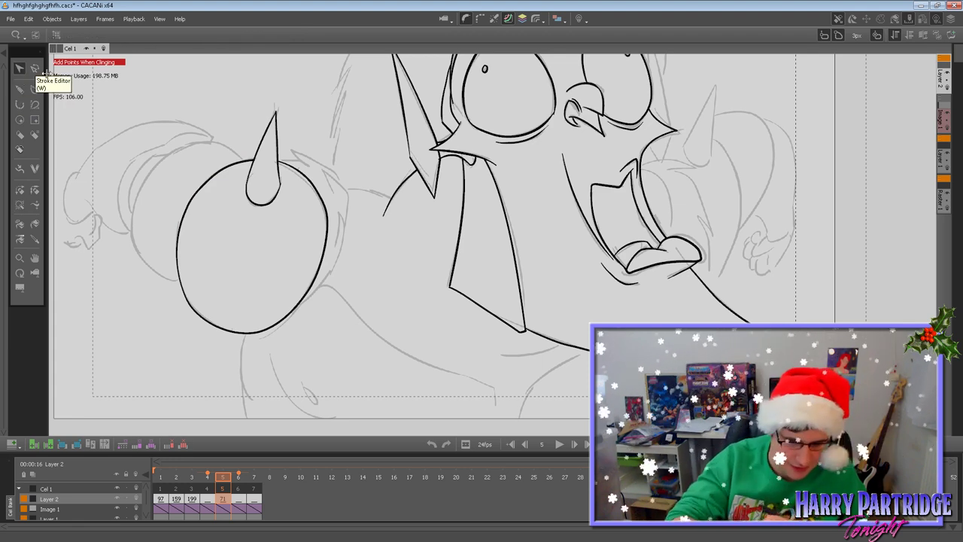
click(35, 68)
click(15, 34)
mouse_move(204, 161)
mouse_down()
mouse_move(180, 281)
mouse_move(190, 203)
mouse_move(215, 172)
mouse_move(209, 178)
mouse_up()
click(29, 36)
click(20, 89)
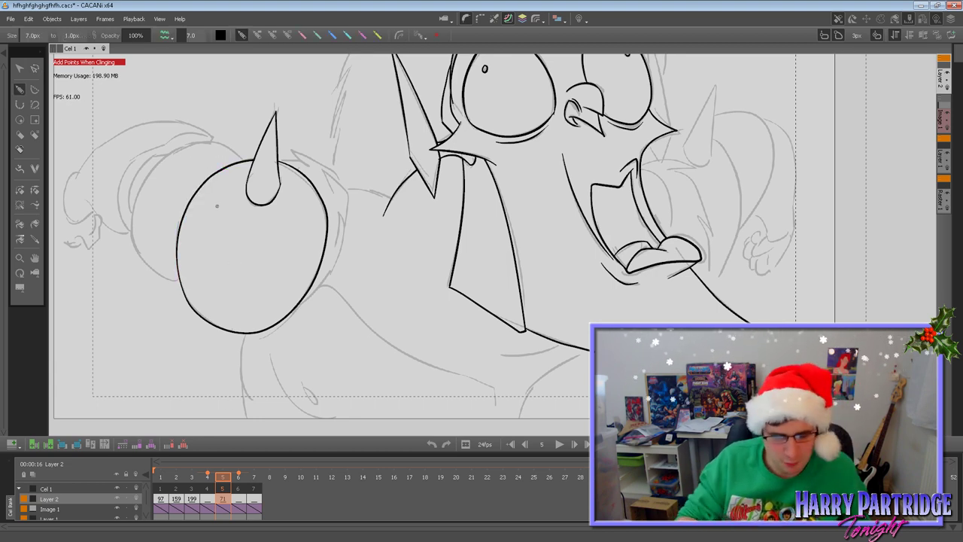
click(35, 68)
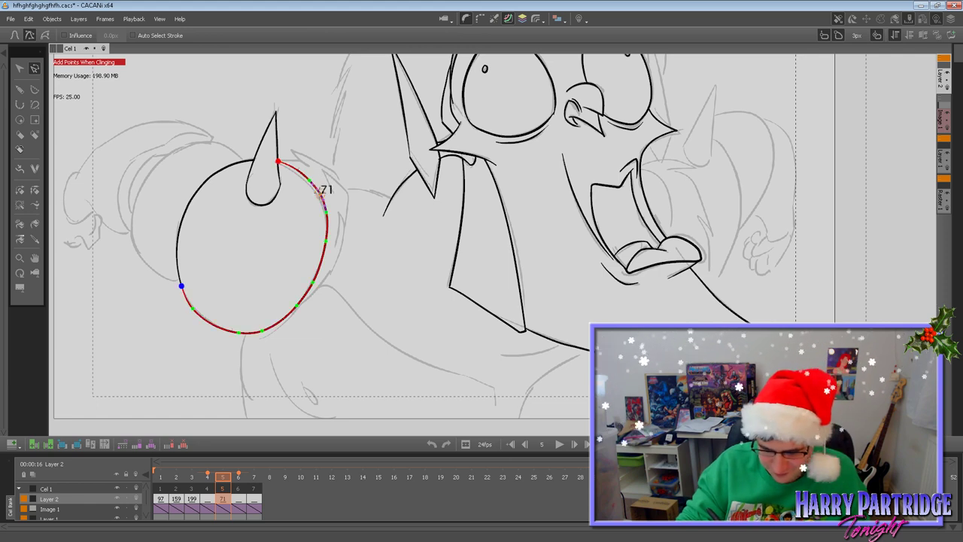
click(21, 89)
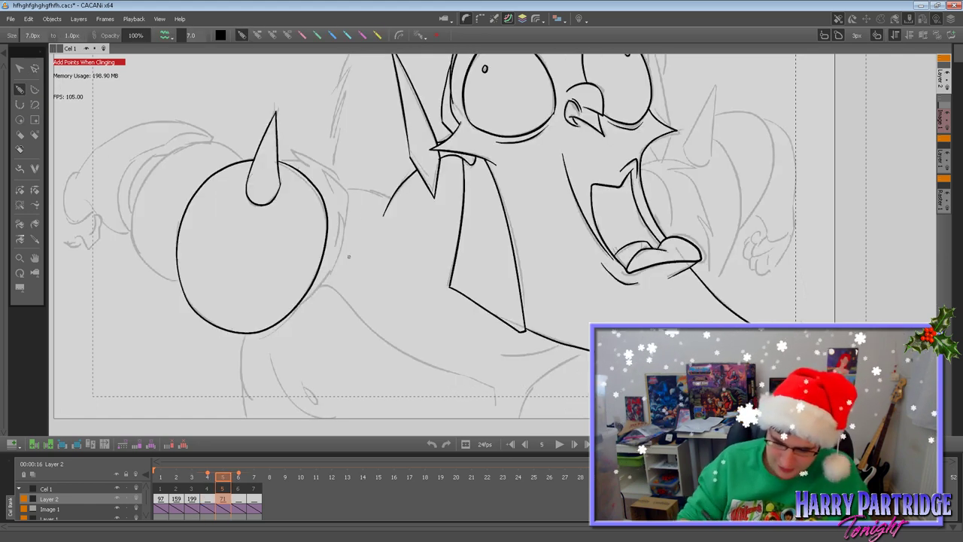
Trace the jagged tufted edge behind the near shoulder and the short curve joining it to the neck line.
mouse_move(298, 304)
mouse_down()
mouse_move(333, 261)
mouse_move(340, 185)
mouse_move(325, 171)
mouse_move(332, 190)
mouse_move(322, 160)
mouse_move(291, 147)
mouse_move(306, 163)
mouse_move(279, 160)
mouse_up()
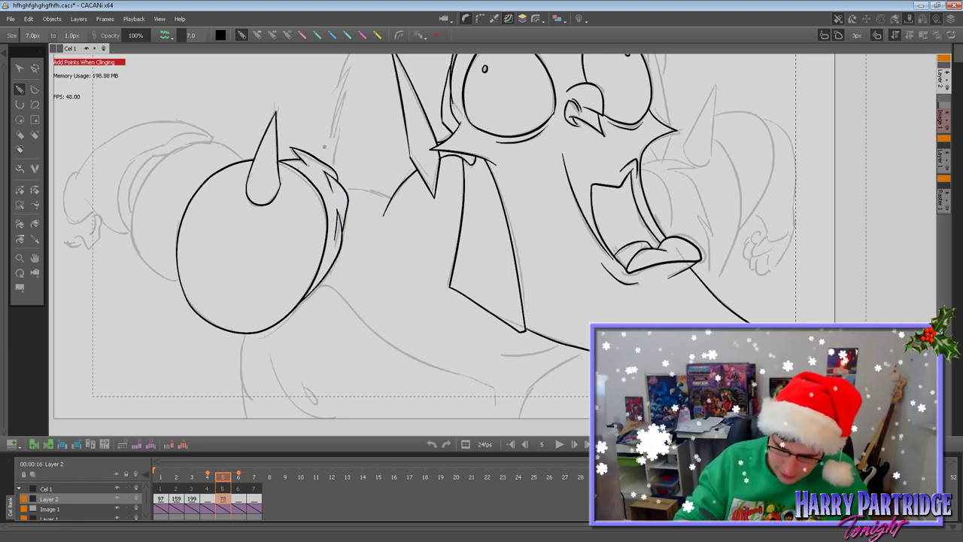
drag(345, 189, 391, 197)
drag(410, 160, 430, 194)
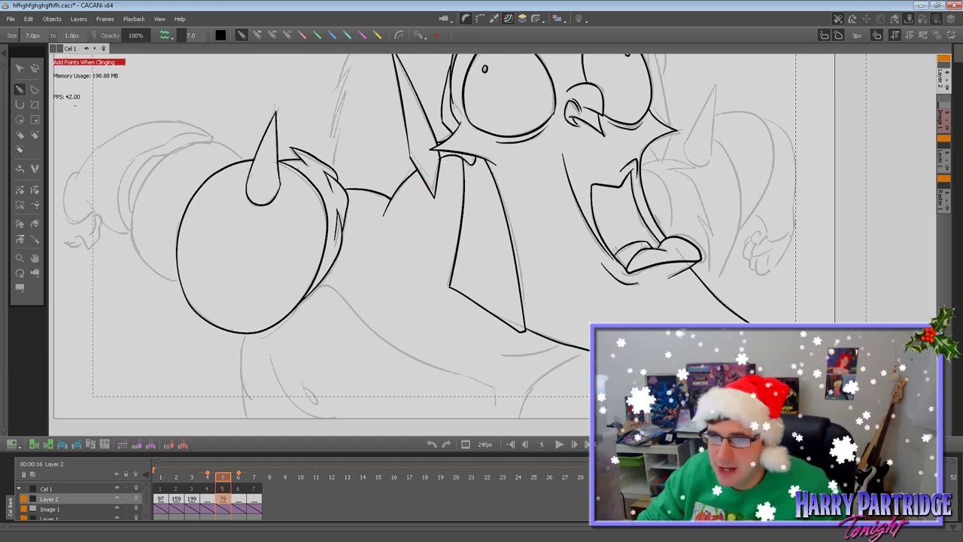
scroll(439, 201, down, 4)
scroll(438, 202, up, 3)
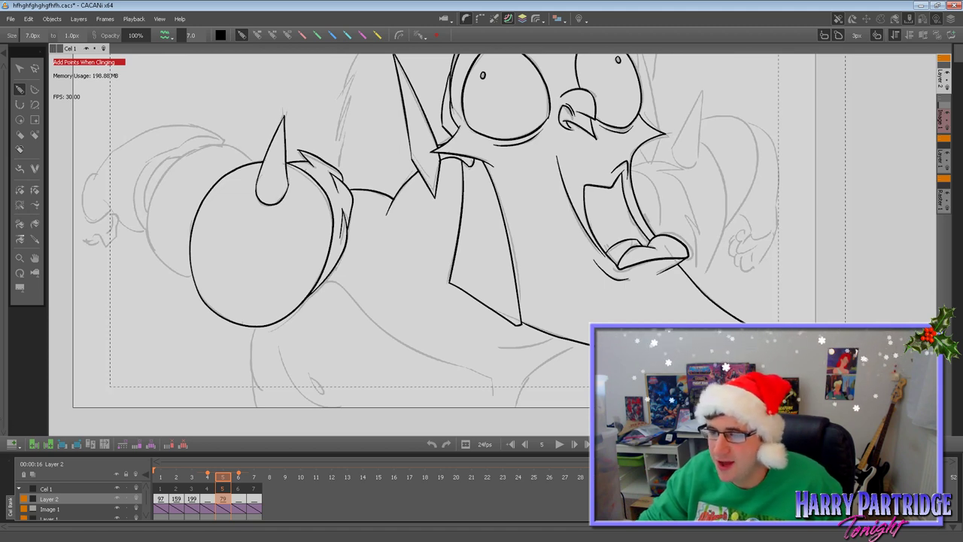
click(1, 422)
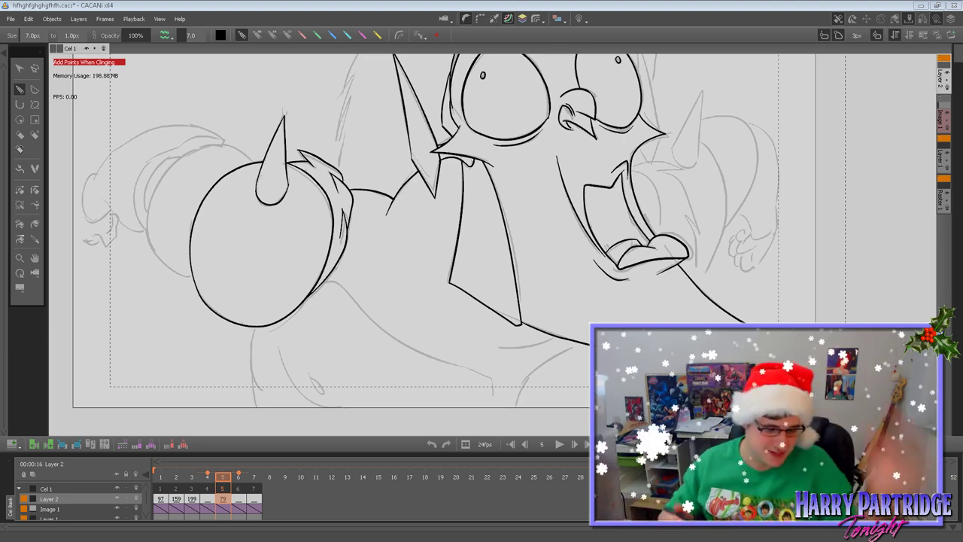
Trace the long chest line from under the near shoulder down to the pointed tip, checking it against the neighbouring frames.
click(19, 205)
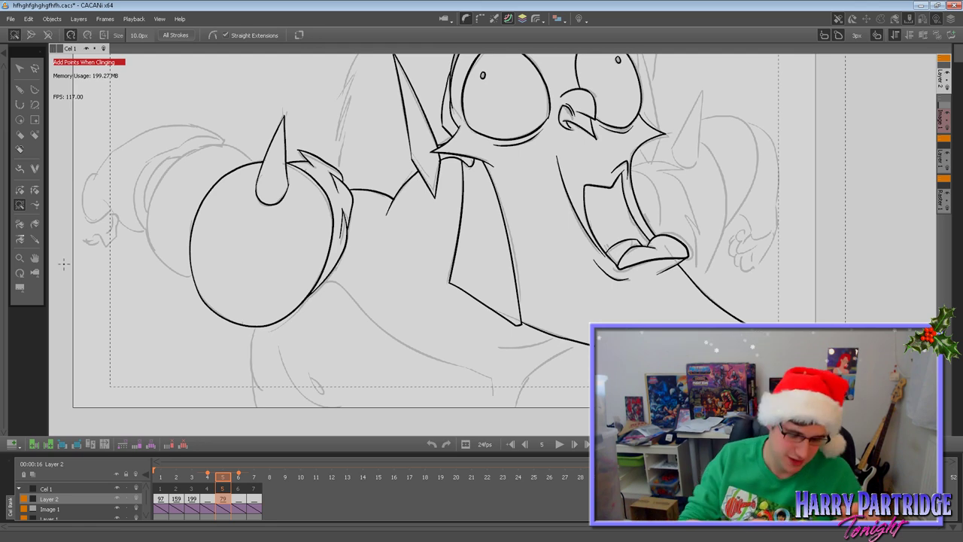
key(space)
drag(537, 318, 490, 320)
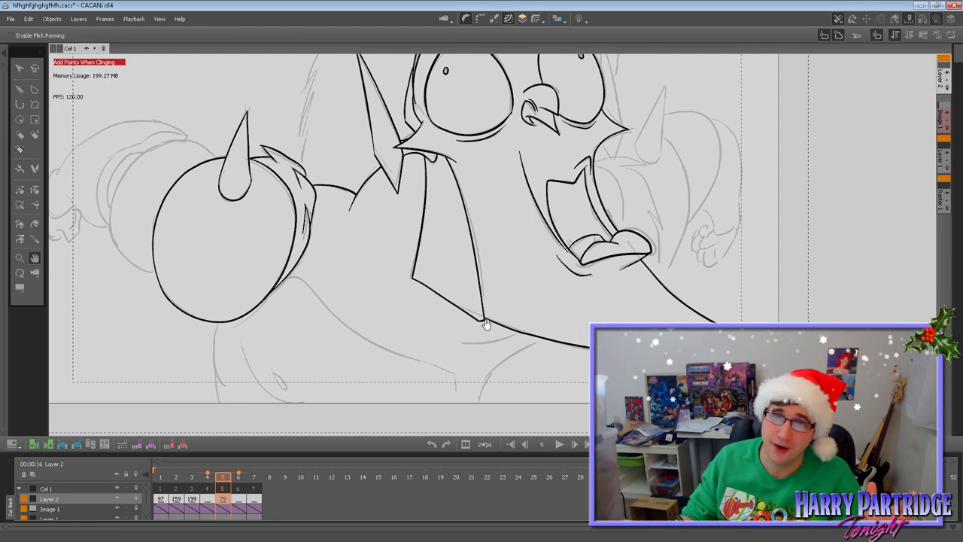
drag(453, 352, 456, 340)
click(20, 89)
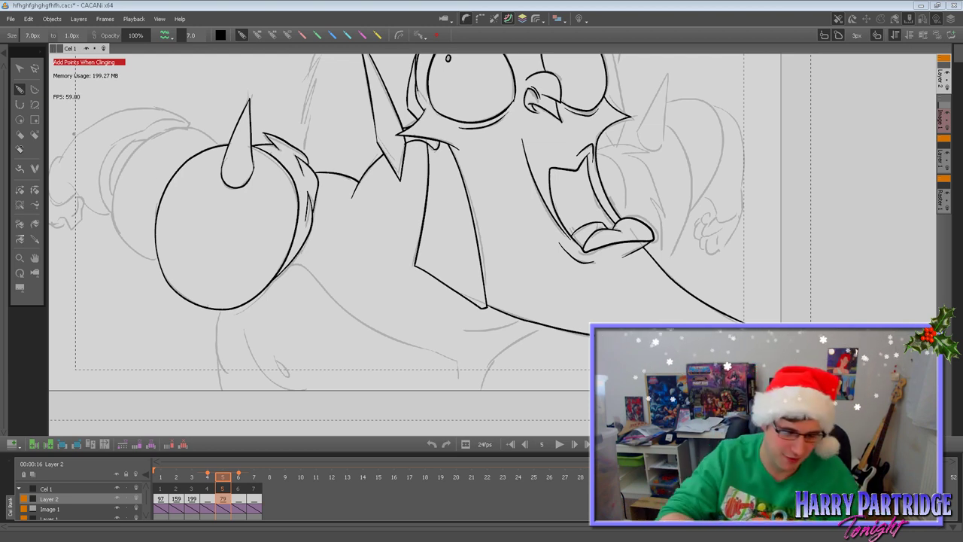
mouse_move(288, 264)
mouse_down()
mouse_move(372, 330)
mouse_move(285, 268)
mouse_move(302, 264)
mouse_move(380, 334)
mouse_move(462, 369)
mouse_up()
key(ctrl+z)
key(Right)
key(Left)
key(Left)
key(Right)
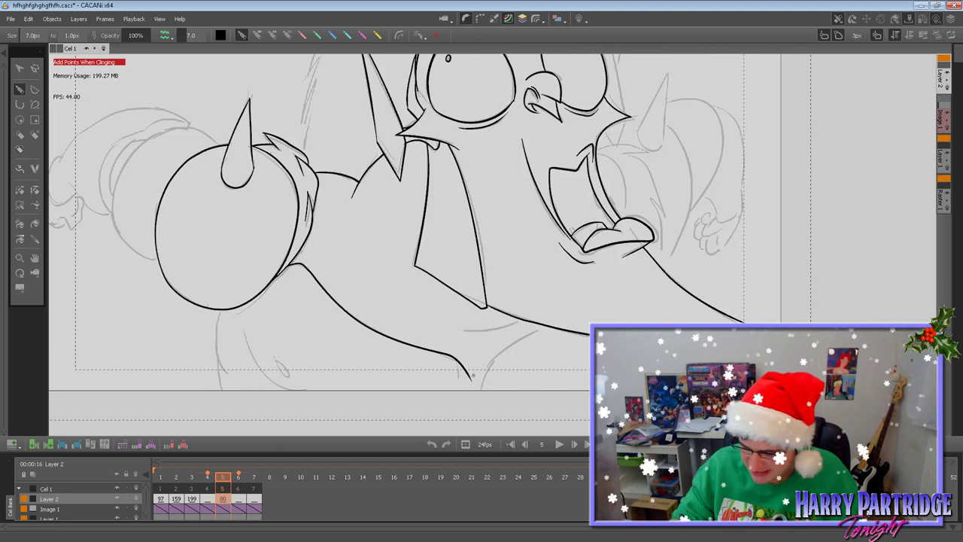
Trace the far side of the chest's pointed tip up to the jaw line and the short crease above it.
key(Right)
key(Left)
key(Left)
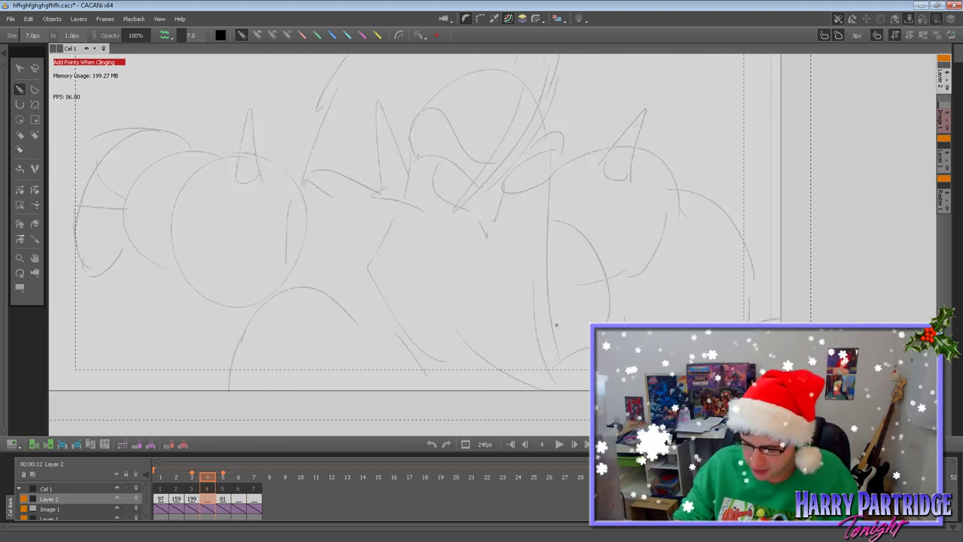
key(Right)
key(ctrl+z)
mouse_move(470, 378)
mouse_down()
mouse_move(539, 326)
mouse_move(454, 331)
mouse_move(521, 319)
mouse_move(534, 305)
mouse_up()
key(ctrl+z)
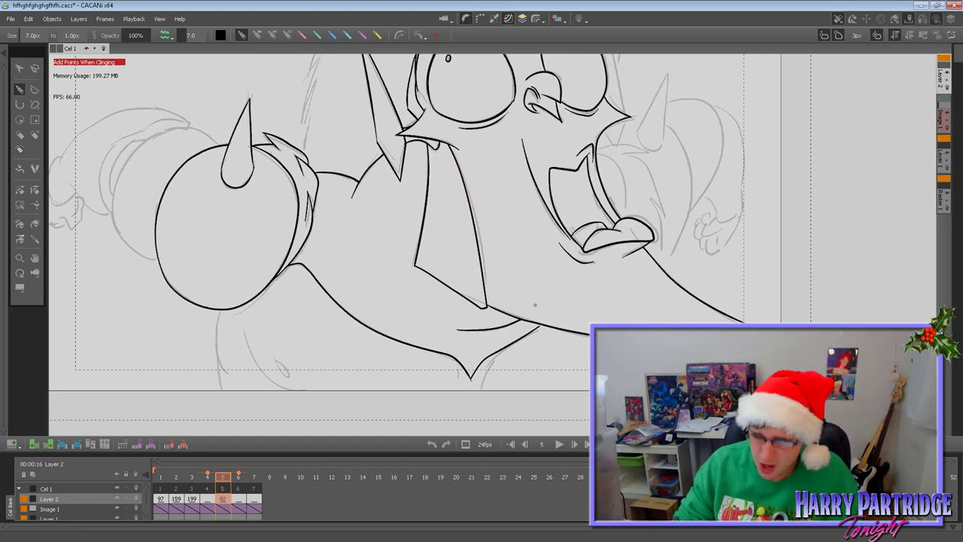
Trace the curved line with its small double oval on the near lower torso, and the torso's outer line below the shoulder.
drag(243, 327, 293, 396)
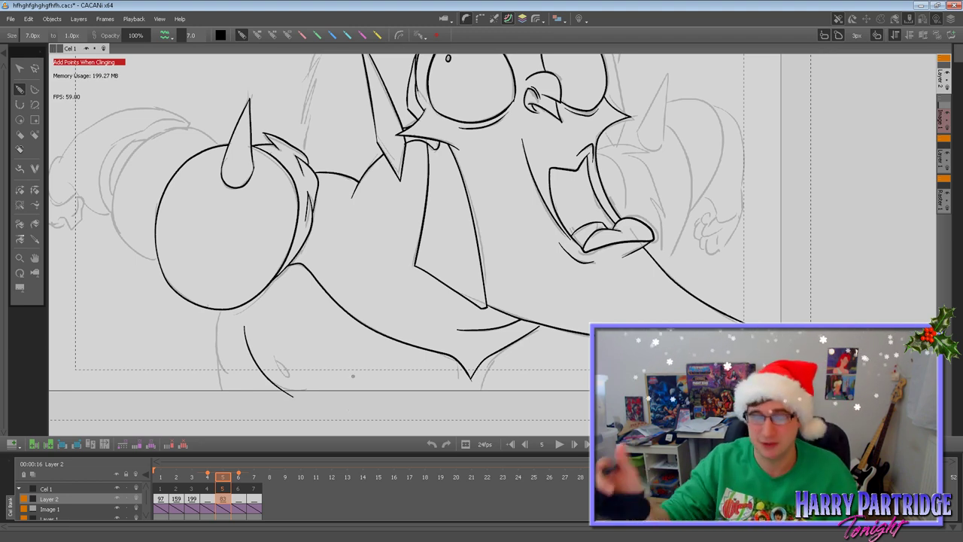
mouse_move(277, 362)
mouse_down()
mouse_move(292, 369)
mouse_move(276, 361)
mouse_move(283, 379)
mouse_move(277, 361)
mouse_move(295, 379)
mouse_move(283, 358)
mouse_up()
key(ctrl+z)
key(ctrl+z)
key(ctrl+z)
key(ctrl+z)
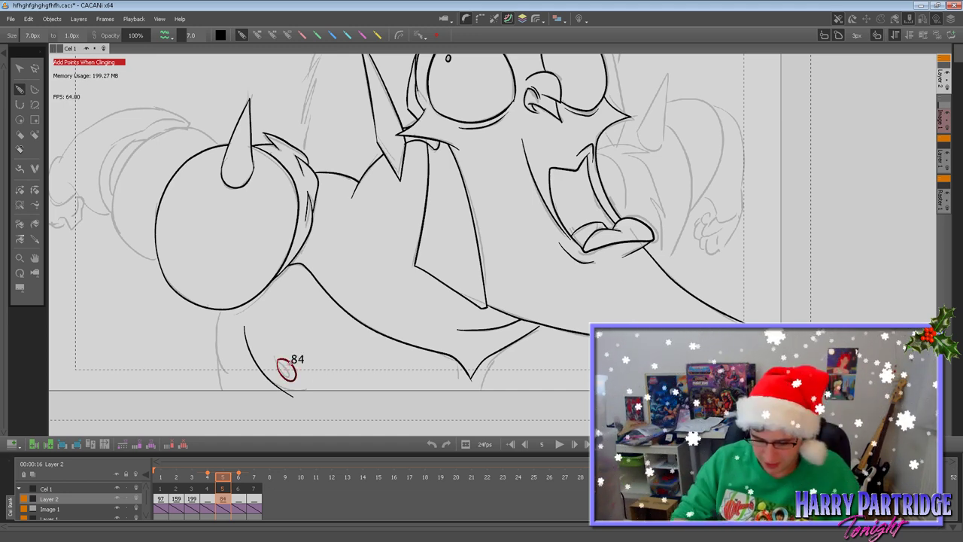
drag(283, 365, 287, 376)
drag(219, 308, 223, 399)
key(ctrl+z)
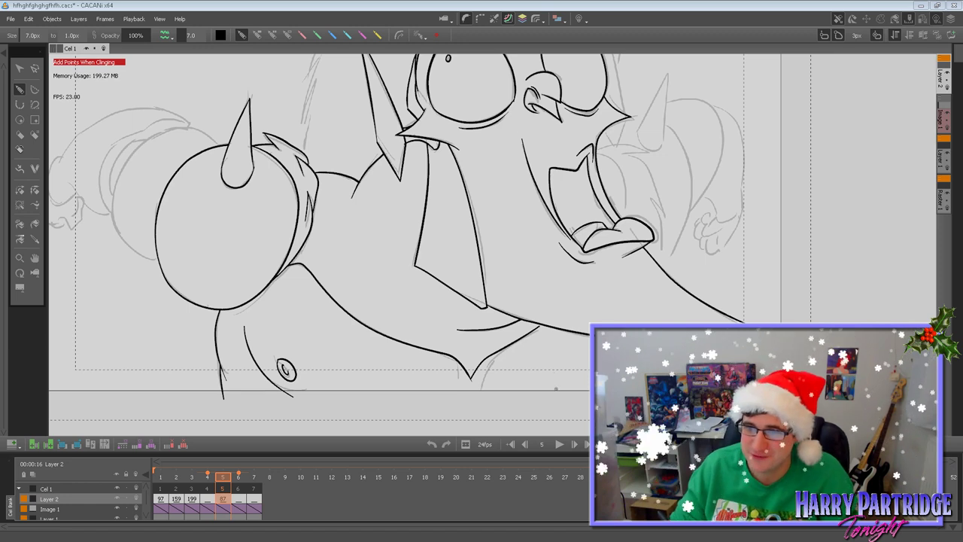
Bring the untraced lines below the beak and chest of frame 5 into view for further tracing.
click(34, 258)
drag(501, 285, 529, 273)
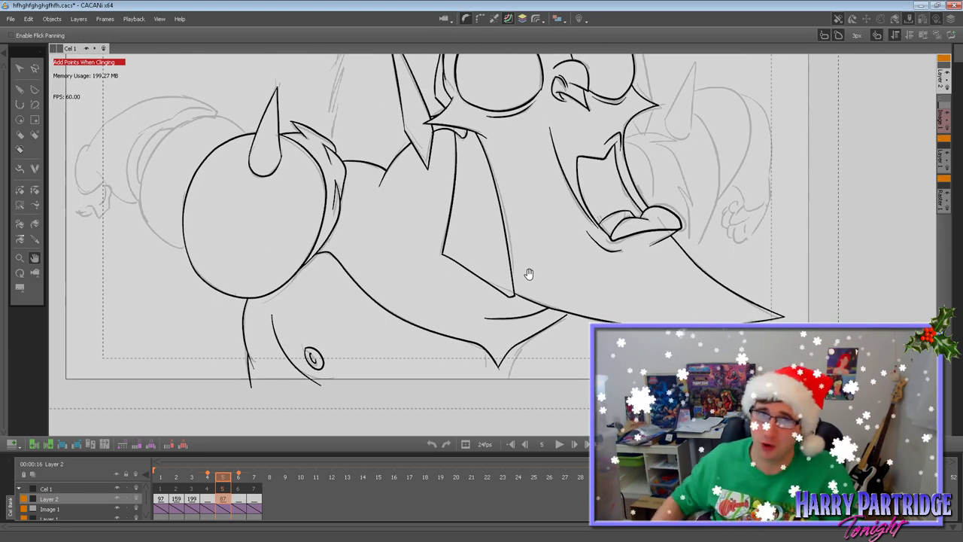
scroll(226, 156, up, 1)
drag(279, 124, 327, 182)
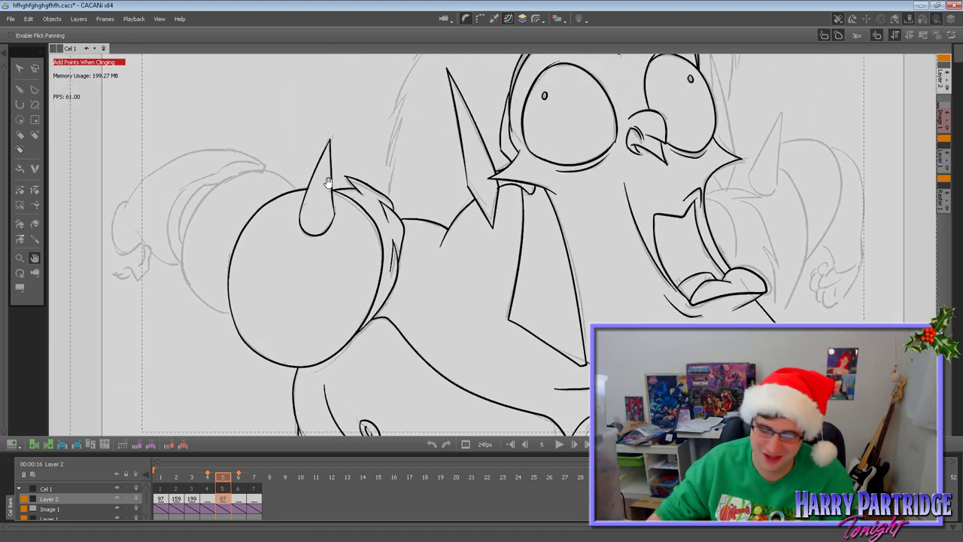
mouse_move(610, 385)
mouse_down()
mouse_move(474, 273)
mouse_move(453, 289)
mouse_up()
click(20, 89)
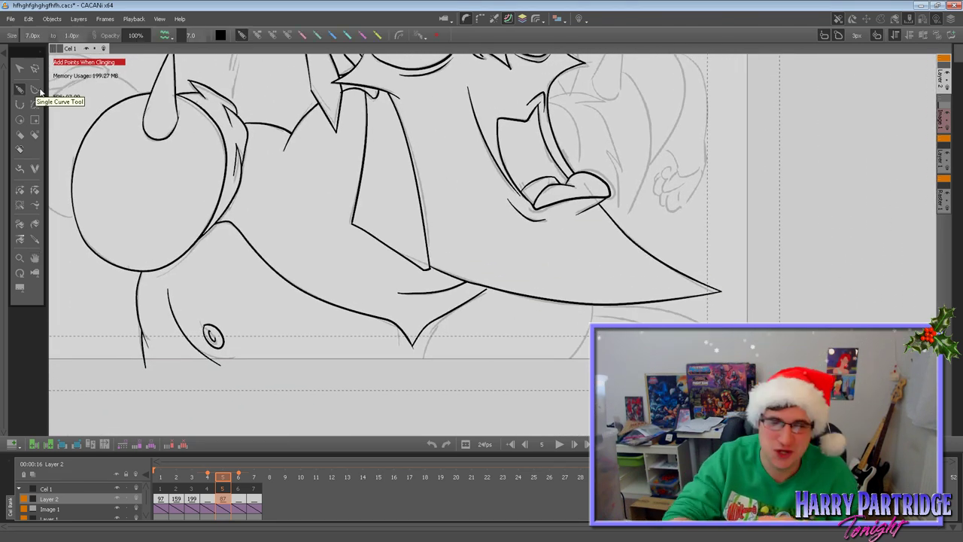
Ink the body curve below the long pointed chin on frame 5, comparing it with the sketches on the adjacent frames.
key(Right)
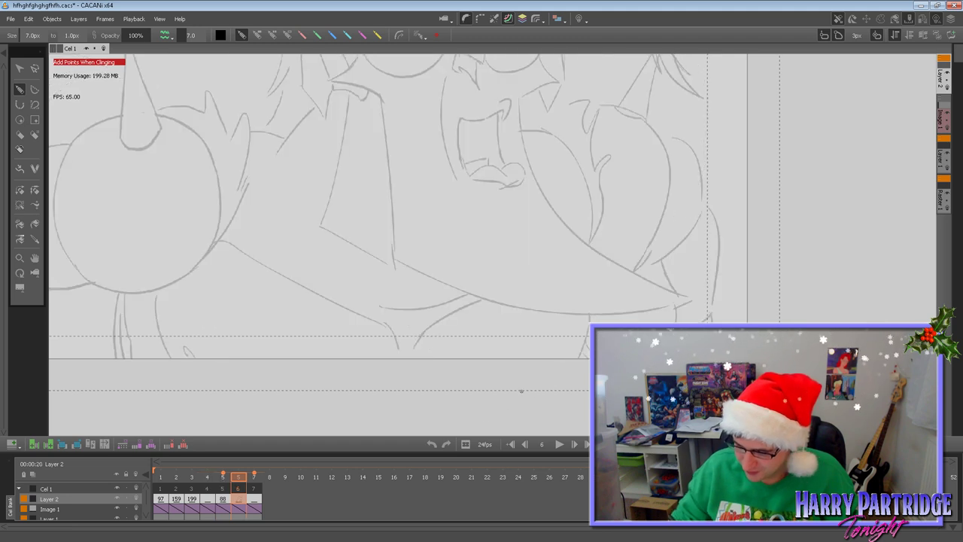
key(Right)
key(Left)
key(Left)
key(Right)
key(Left)
key(Left)
key(Right)
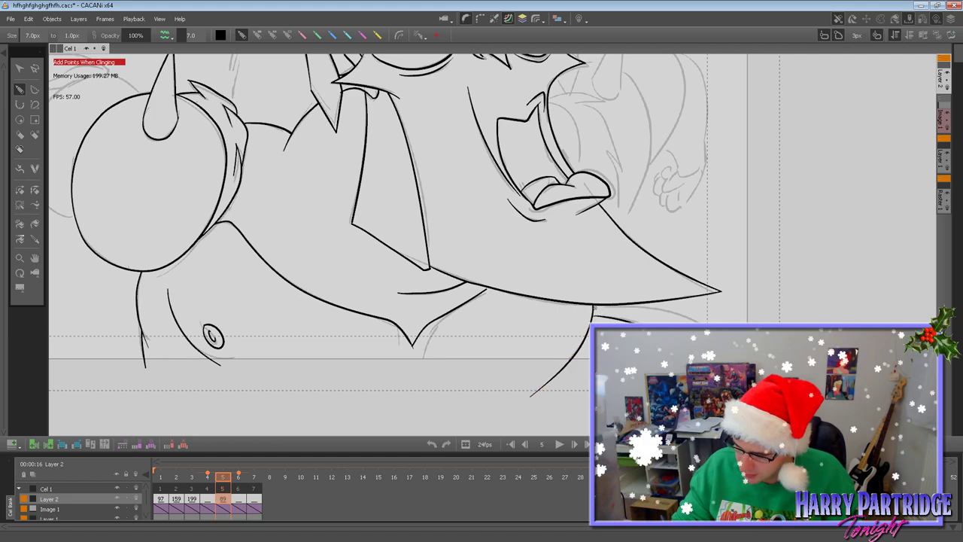
Ink the far ear behind the open-mouthed face and the curved arm and tuft lines beside the mouth on frame 5.
click(35, 257)
mouse_move(554, 215)
mouse_down()
mouse_move(516, 323)
mouse_move(468, 345)
mouse_move(442, 343)
mouse_up()
click(20, 89)
key(Left)
key(Right)
key(Right)
key(Left)
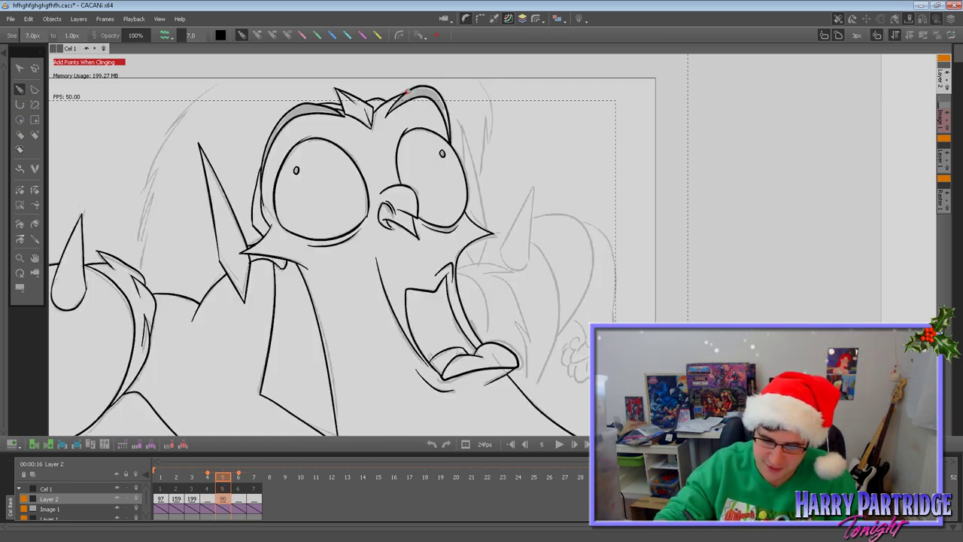
key(Right)
key(Left)
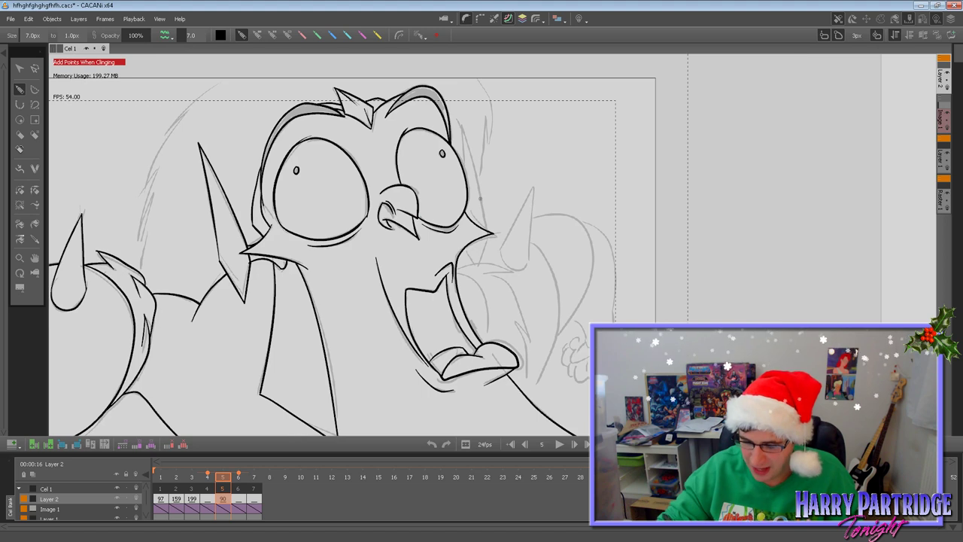
mouse_move(457, 124)
mouse_down()
mouse_move(489, 229)
mouse_move(476, 269)
mouse_move(487, 234)
mouse_up()
mouse_move(456, 273)
mouse_down()
mouse_move(475, 285)
mouse_move(485, 342)
mouse_up()
mouse_move(455, 270)
mouse_down()
mouse_move(493, 265)
mouse_move(516, 279)
mouse_up()
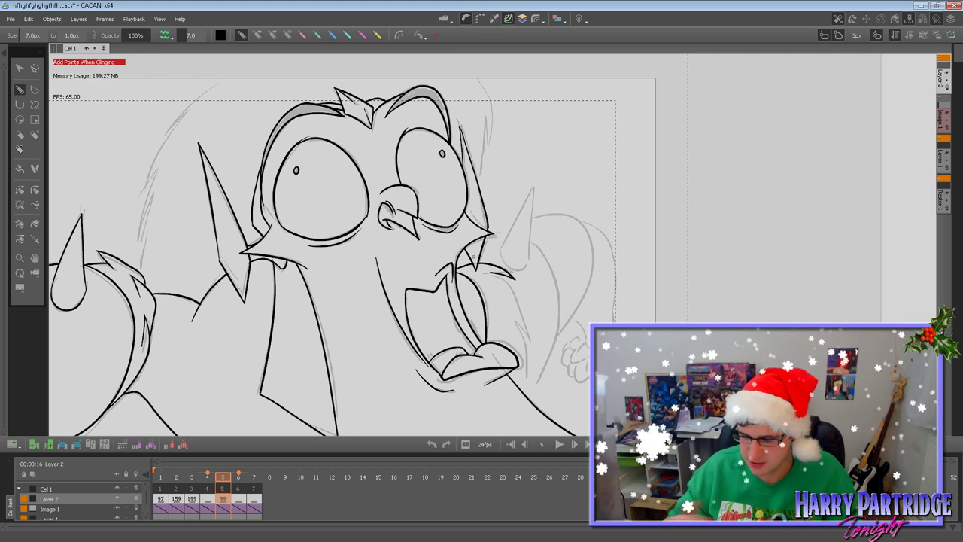
Ink the ragged fur edge of the far shoulder, running from beside the mouth down to the chin line.
click(34, 258)
drag(71, 166, 38, 122)
click(19, 89)
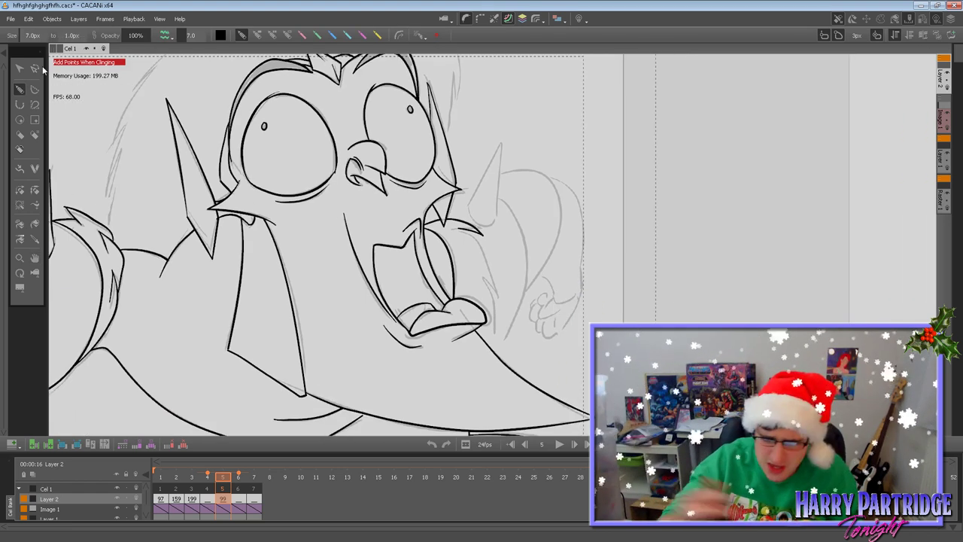
mouse_move(463, 229)
mouse_down()
mouse_move(478, 235)
mouse_move(497, 295)
mouse_move(483, 277)
mouse_move(492, 291)
mouse_move(485, 342)
mouse_up()
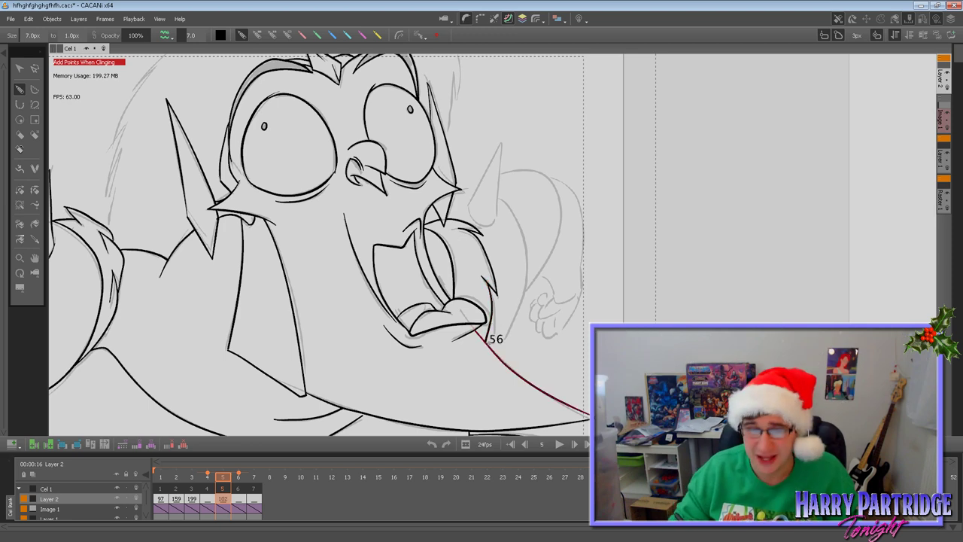
Ink the pointed spike on the far shoulder, redrawing its sides until they follow the sketch.
key(Left)
key(Right)
mouse_move(500, 145)
mouse_down()
mouse_move(467, 210)
mouse_move(497, 219)
mouse_up()
key(ctrl+z)
key(ctrl+z)
mouse_move(501, 143)
mouse_down()
mouse_move(469, 205)
mouse_move(496, 213)
mouse_up()
mouse_move(502, 143)
mouse_down()
mouse_move(497, 211)
mouse_move(468, 190)
mouse_move(477, 192)
mouse_up()
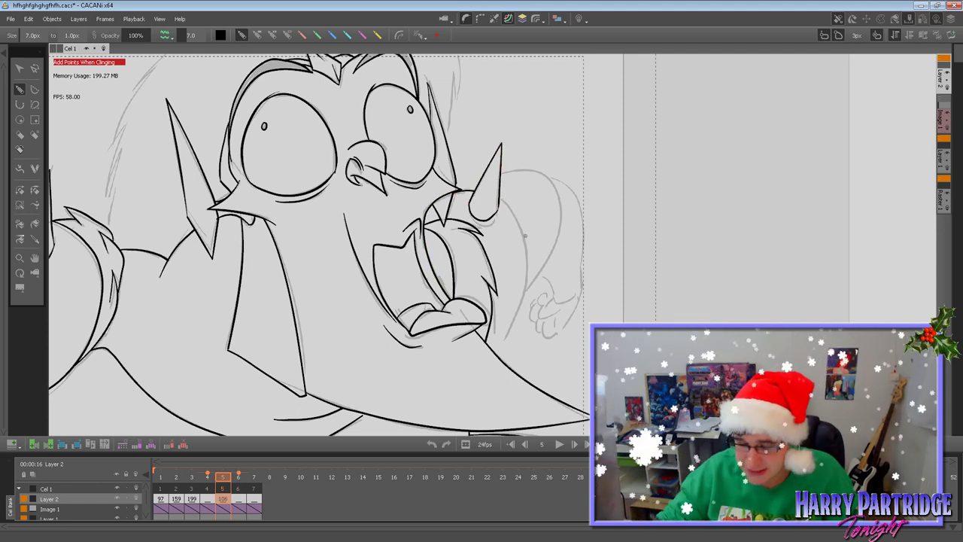
Ink the rounded outer edge of the far shoulder from the spike to the chin, and compare frame 5 with its neighbours.
mouse_move(498, 197)
mouse_down()
mouse_move(522, 238)
mouse_move(524, 298)
mouse_move(494, 349)
mouse_up()
key(ctrl+z)
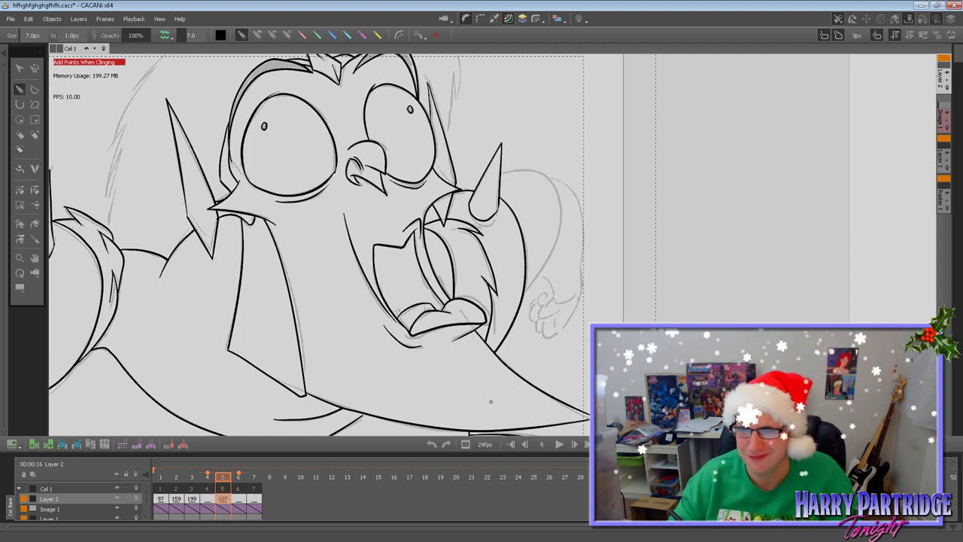
key(Right)
key(Left)
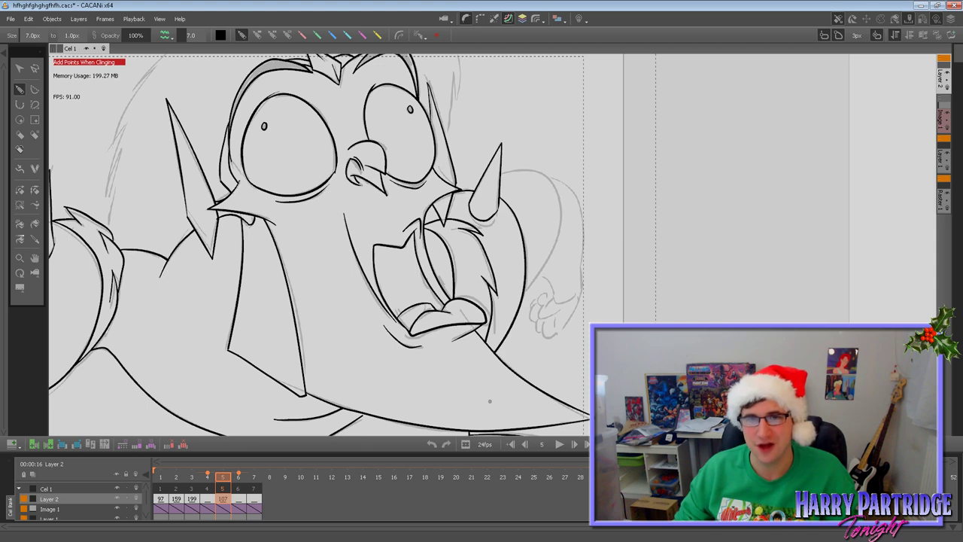
key(Right)
key(Left)
key(Left)
key(Right)
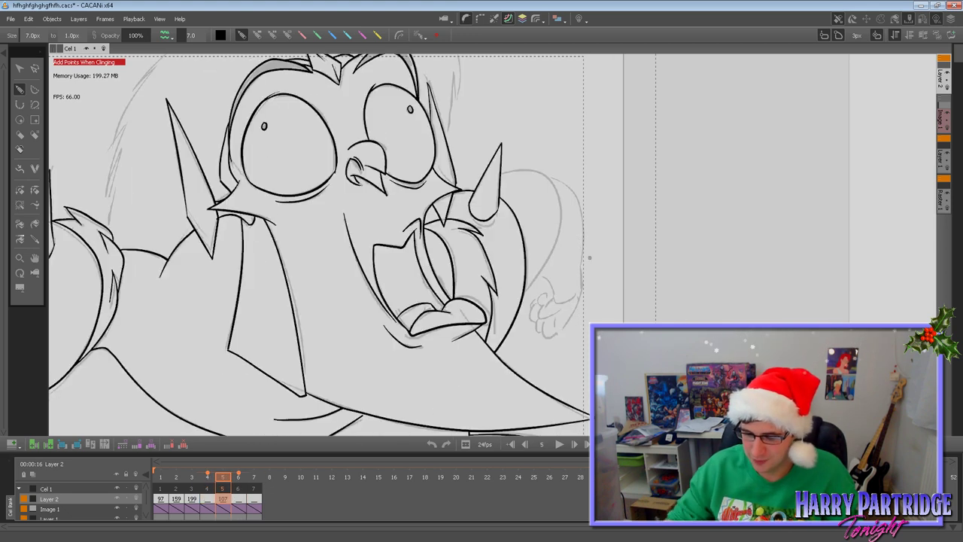
Ink the large upper-arm curve from the far spike around to the shoulder, and trim its overlapping end.
mouse_move(552, 184)
mouse_down()
mouse_move(561, 235)
mouse_move(525, 297)
mouse_up()
key(ctrl+z)
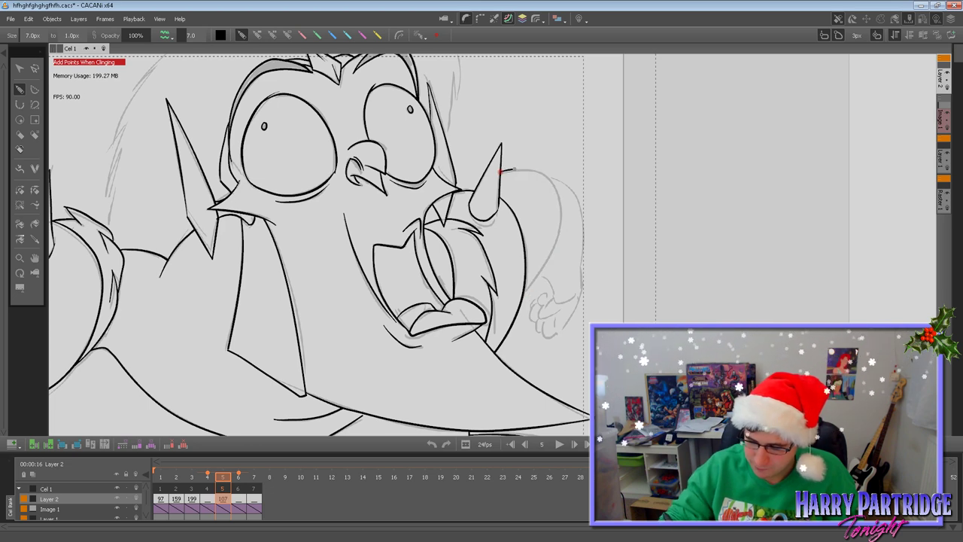
mouse_move(501, 170)
mouse_down()
mouse_move(556, 263)
mouse_move(526, 288)
mouse_up()
key(Right)
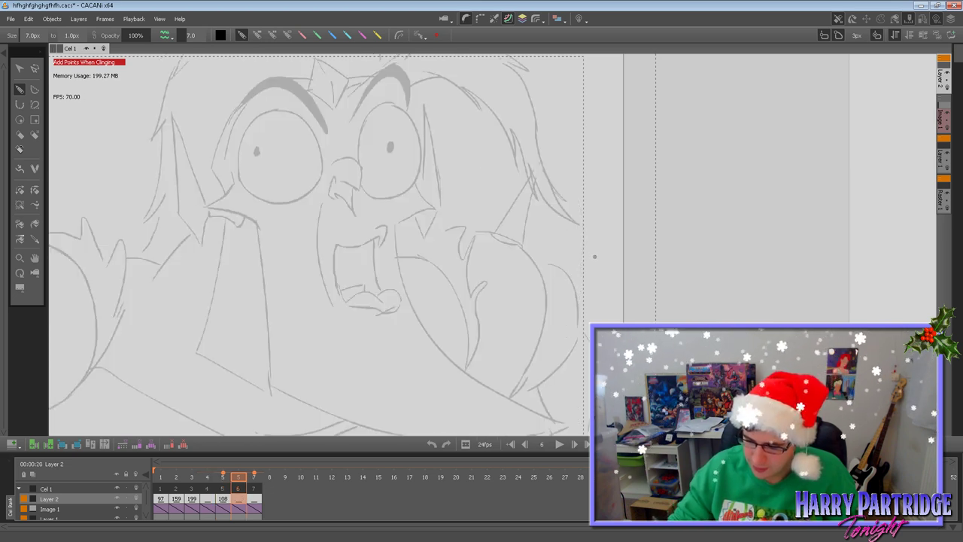
key(Left)
click(20, 204)
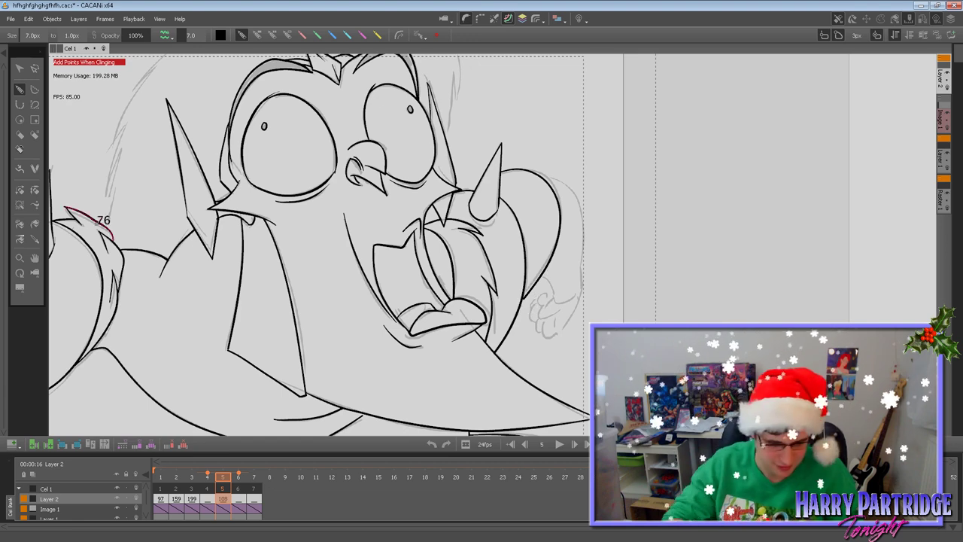
click(19, 89)
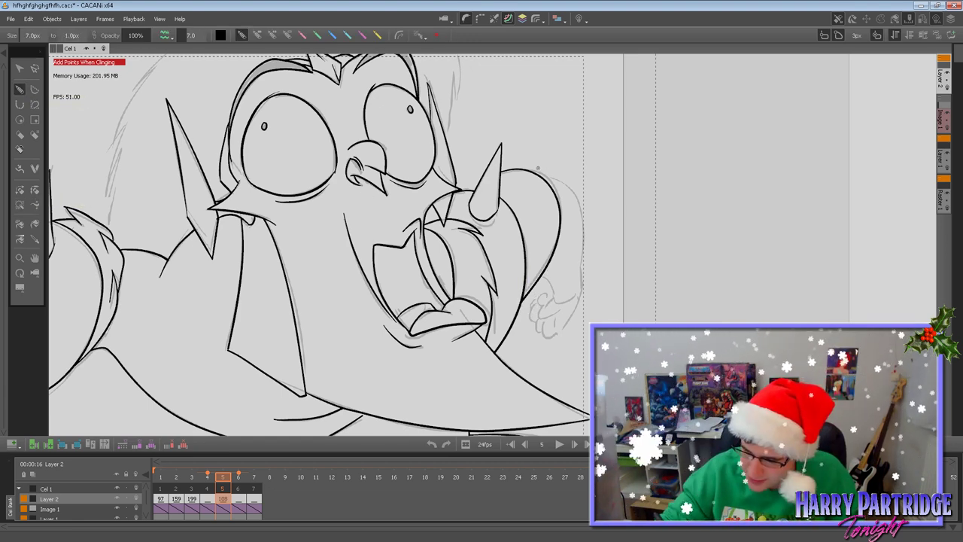
Ink the outer forearm and clenched fist of the far arm, and clean up the stray stroke ends.
mouse_move(560, 183)
mouse_down()
mouse_move(584, 242)
mouse_move(583, 289)
mouse_move(552, 297)
mouse_move(575, 303)
mouse_move(583, 289)
mouse_move(547, 318)
mouse_move(533, 301)
mouse_move(573, 299)
mouse_up()
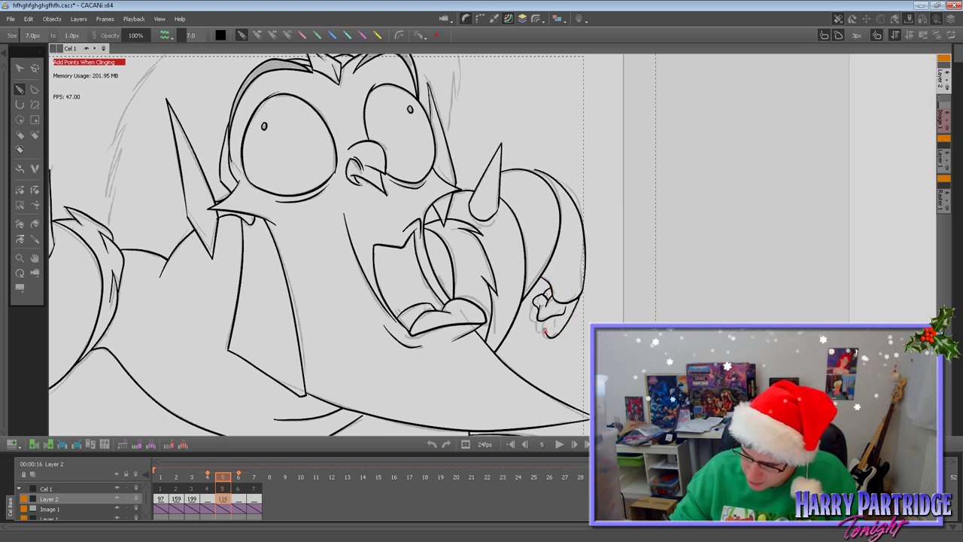
mouse_move(560, 315)
mouse_down()
mouse_move(552, 329)
mouse_move(534, 325)
mouse_move(535, 303)
mouse_move(553, 308)
mouse_up()
mouse_move(537, 311)
mouse_down()
mouse_move(526, 330)
mouse_move(551, 301)
mouse_move(550, 329)
mouse_move(530, 323)
mouse_move(547, 296)
mouse_up()
click(20, 205)
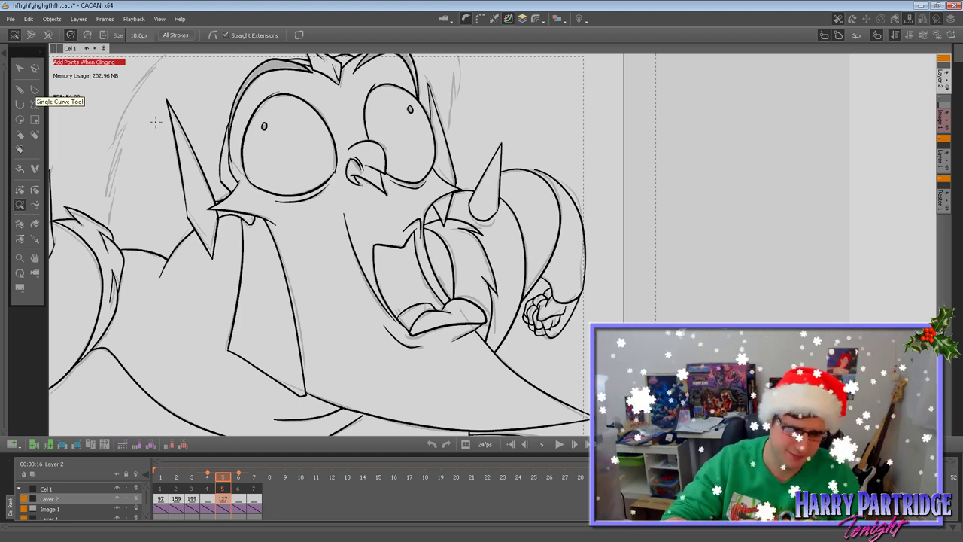
click(32, 90)
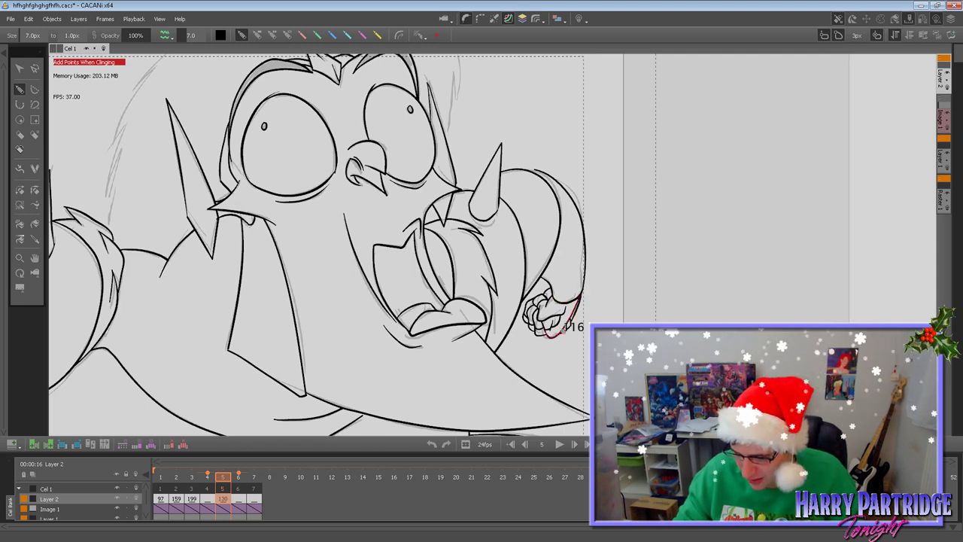
Ink the rounded upper-arm outline behind the large near shoulder ball, from its lower edge over to the spike.
click(36, 256)
drag(283, 252, 338, 279)
click(19, 88)
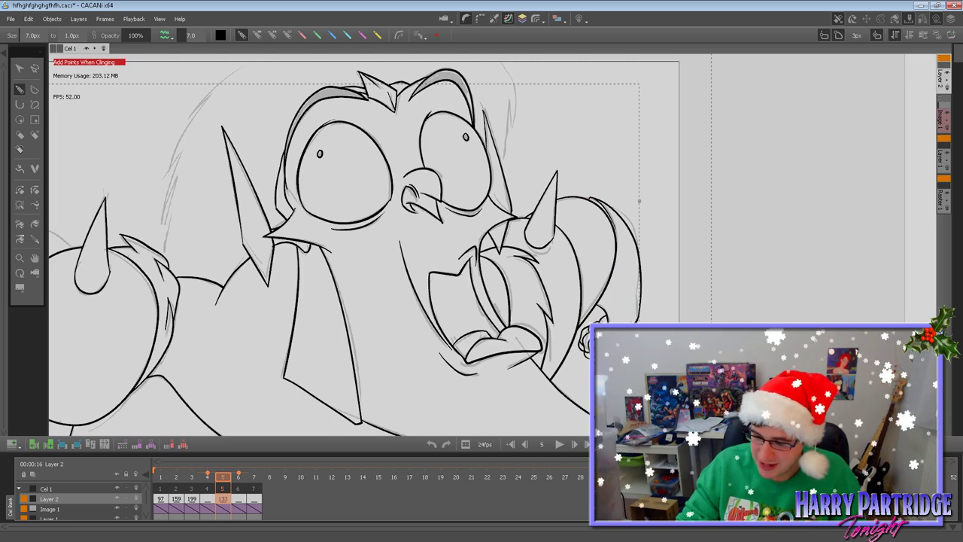
click(34, 258)
drag(238, 336, 415, 339)
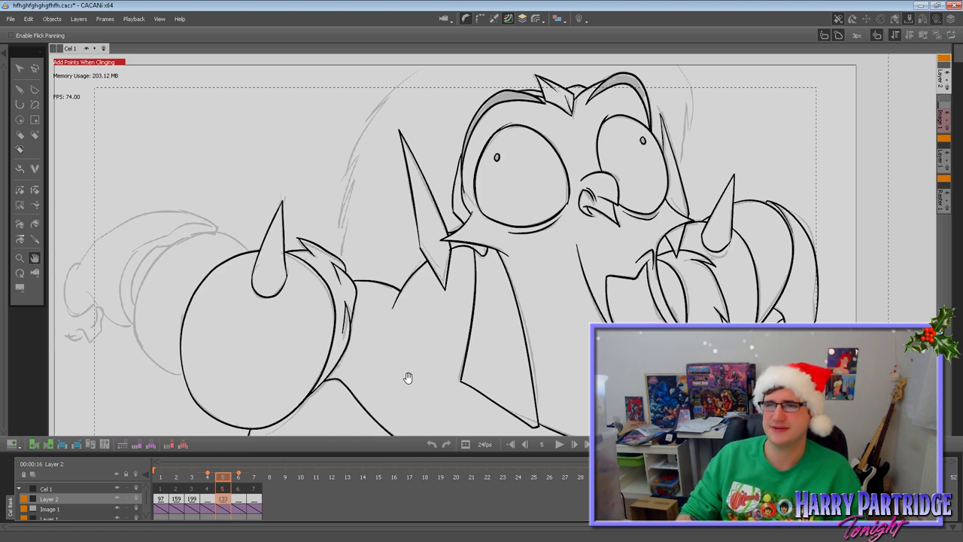
drag(349, 407, 429, 337)
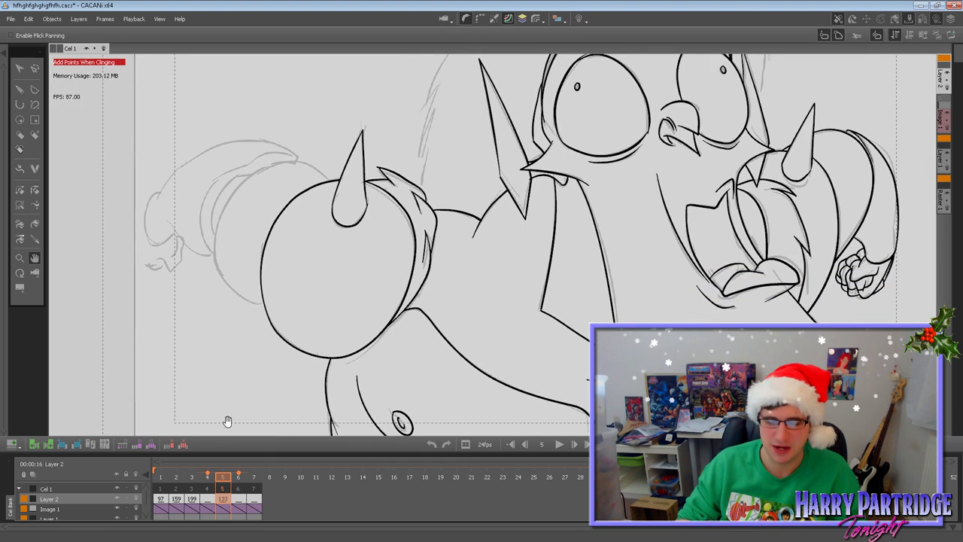
click(20, 89)
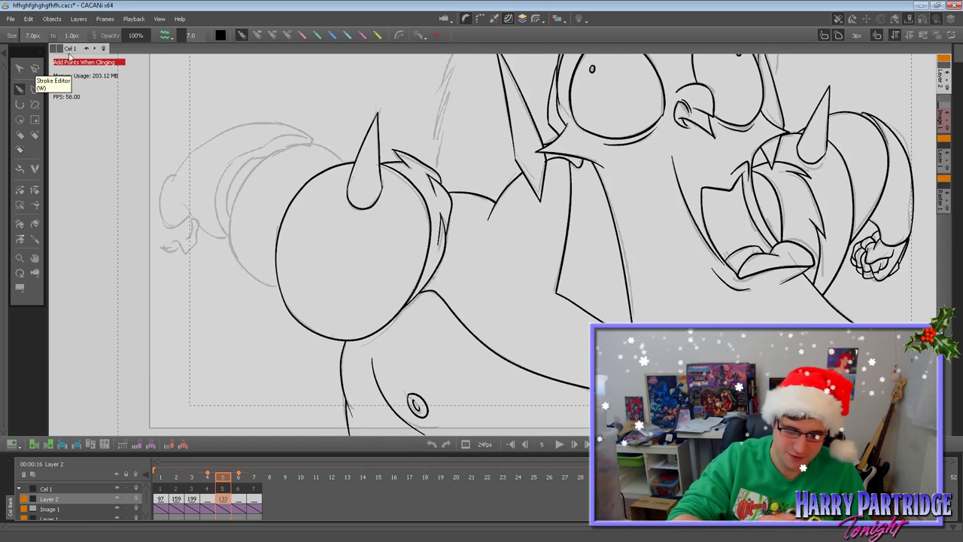
drag(247, 273, 280, 288)
key(ctrl+z)
mouse_move(229, 241)
mouse_down()
mouse_move(257, 281)
mouse_move(280, 288)
mouse_up()
mouse_move(231, 242)
mouse_down()
mouse_move(228, 221)
mouse_move(255, 165)
mouse_move(283, 148)
mouse_up()
key(ctrl+z)
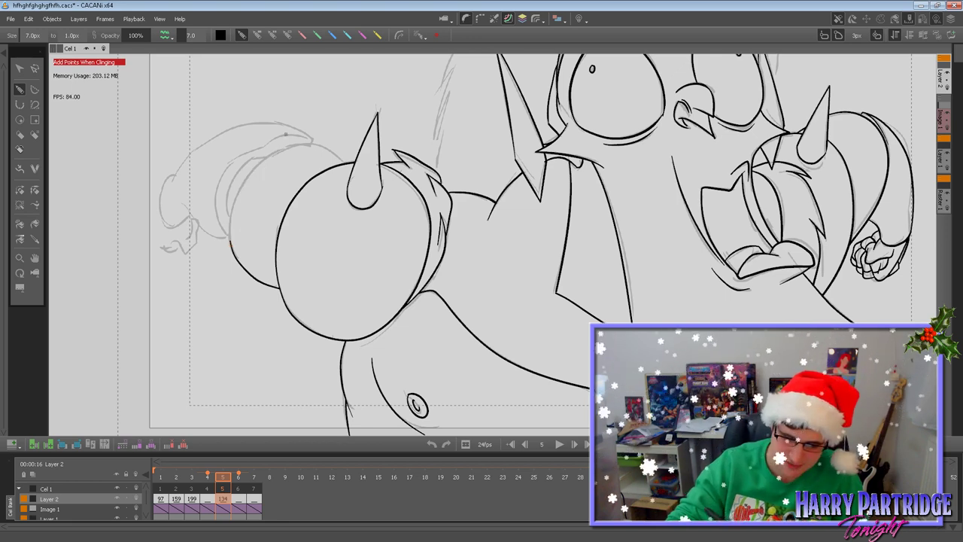
mouse_move(278, 287)
mouse_down()
mouse_move(229, 220)
mouse_move(275, 147)
mouse_move(317, 144)
mouse_move(343, 163)
mouse_up()
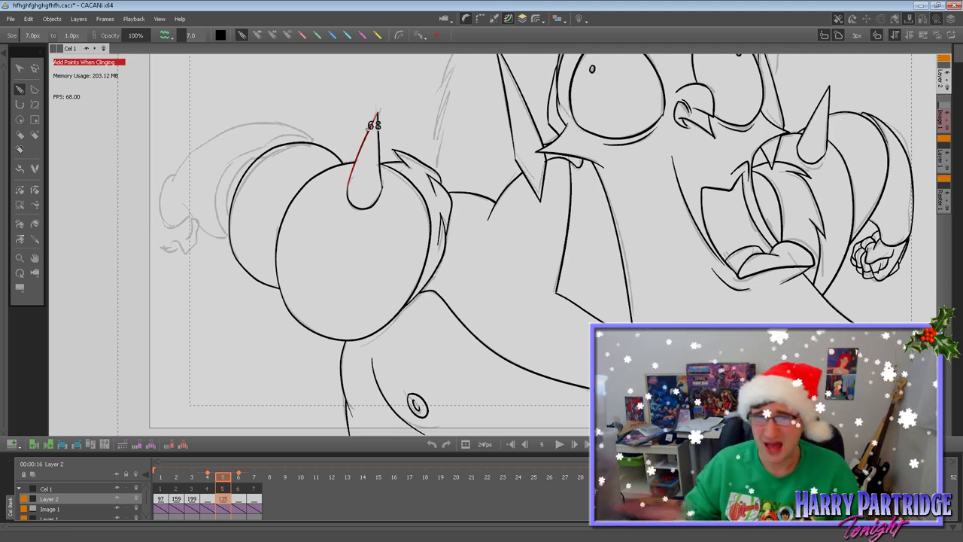
Ink the near arm's wrist bulge, the forearm's upper and lower outlines, and the inner fold lines at the elbow.
drag(374, 124, 374, 124)
mouse_move(173, 175)
mouse_down()
mouse_move(171, 226)
mouse_move(165, 181)
mouse_move(164, 222)
mouse_move(176, 225)
mouse_move(191, 207)
mouse_up()
key(ctrl+z)
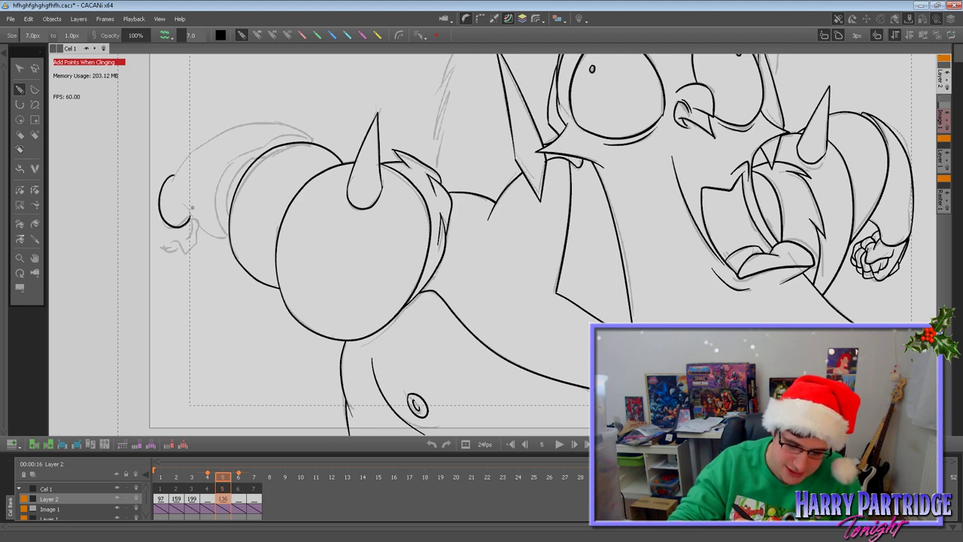
drag(225, 237, 230, 239)
key(ctrl+z)
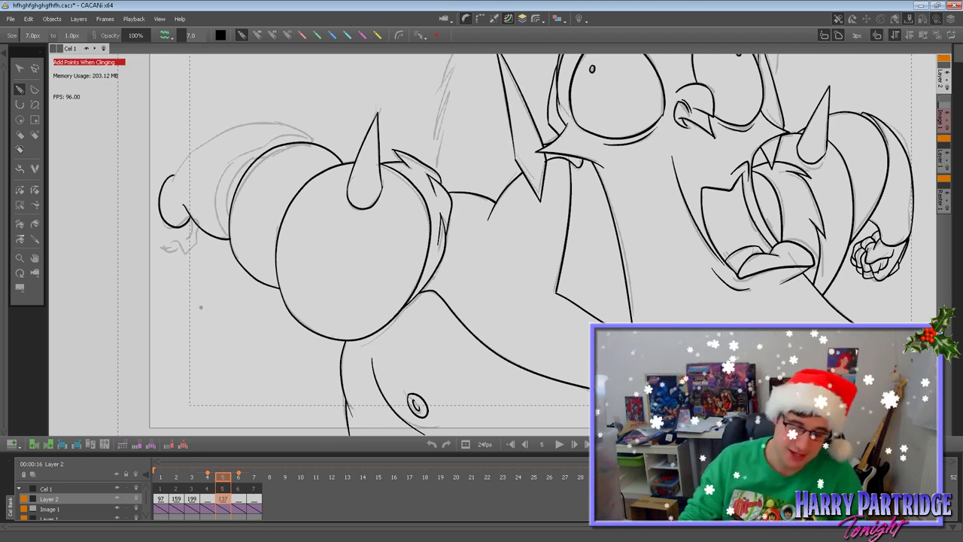
mouse_move(172, 177)
mouse_down()
mouse_move(242, 125)
mouse_move(295, 126)
mouse_move(313, 138)
mouse_move(241, 150)
mouse_move(227, 164)
mouse_move(228, 233)
mouse_up()
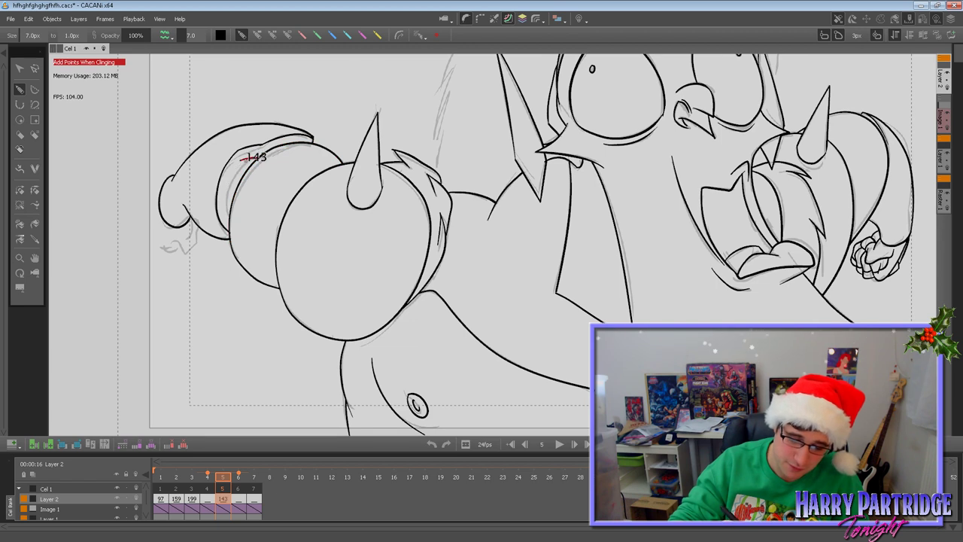
drag(229, 222, 229, 226)
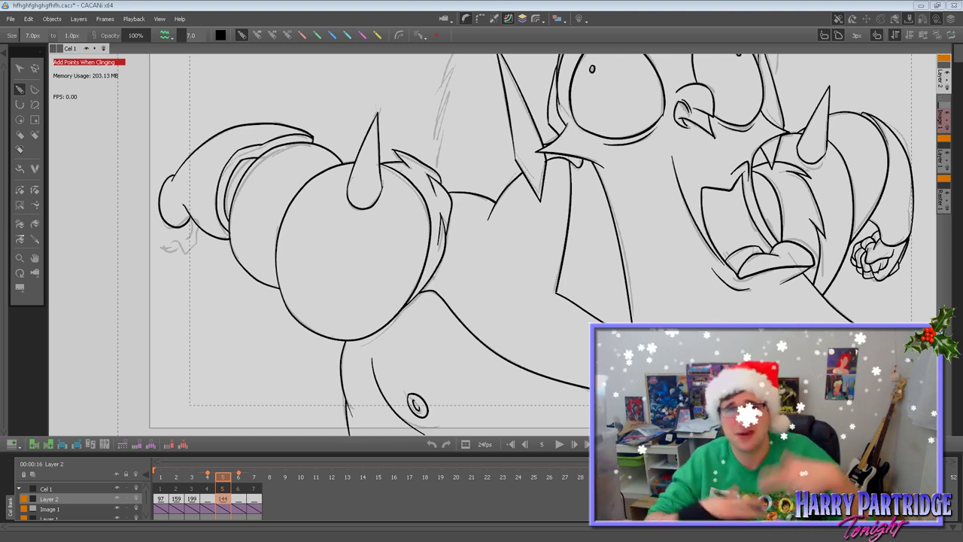
Ink the small outer fingers of the near fist along the edge of the wrist.
click(34, 257)
scroll(463, 339, down, 1)
drag(463, 339, 469, 354)
drag(374, 284, 381, 283)
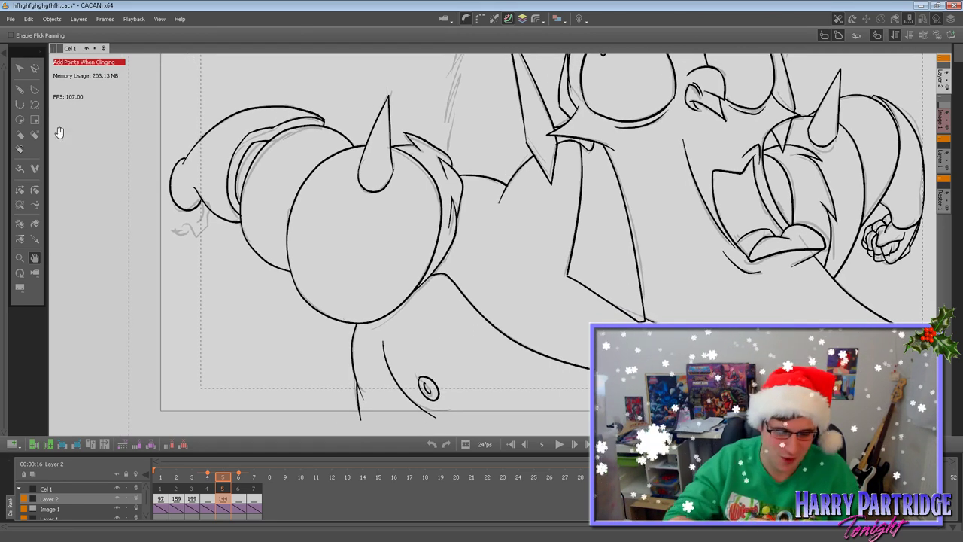
click(19, 89)
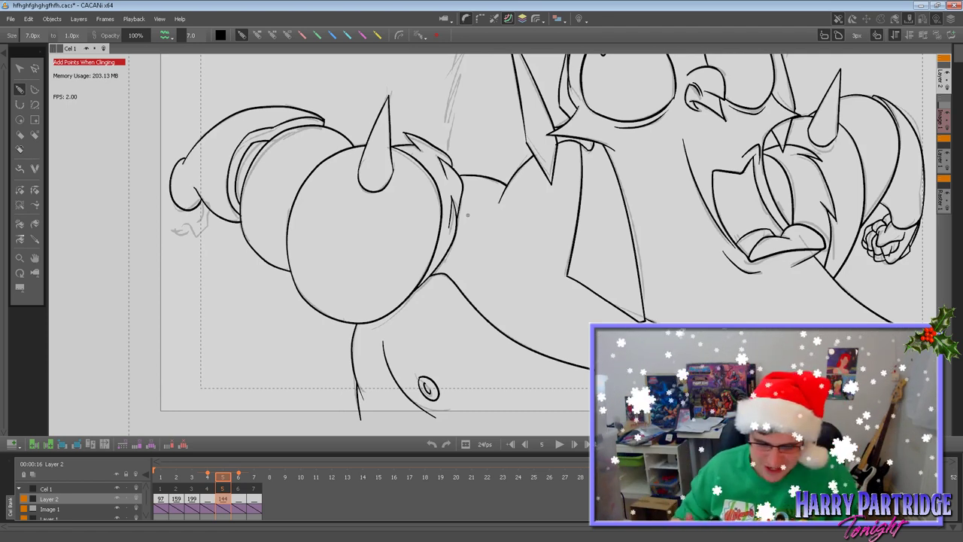
drag(167, 203, 163, 216)
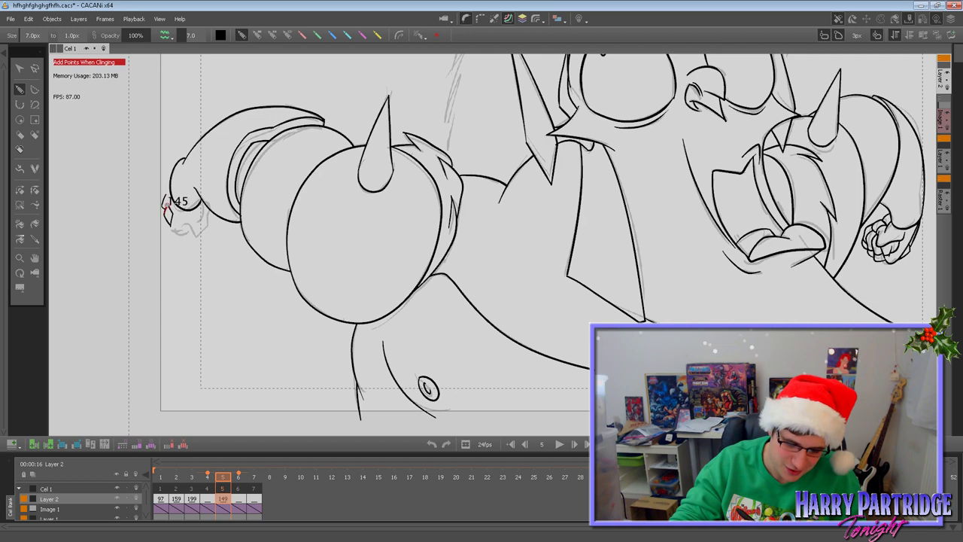
mouse_move(169, 187)
mouse_down()
mouse_move(173, 221)
mouse_move(166, 198)
mouse_up()
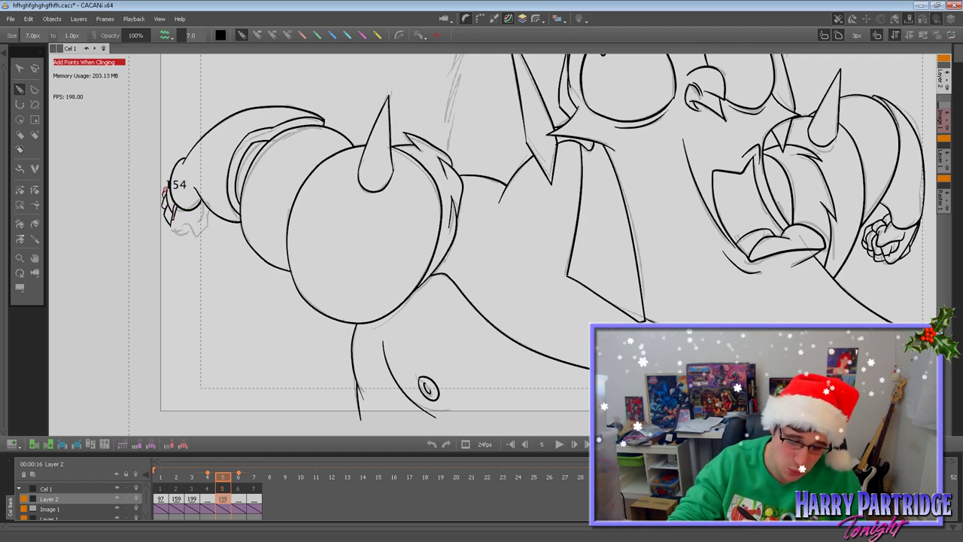
Ink the lower knuckles and palm side of the near fist, checking frame 5 against the adjacent frames.
key(Right)
key(Left)
key(Left)
key(Right)
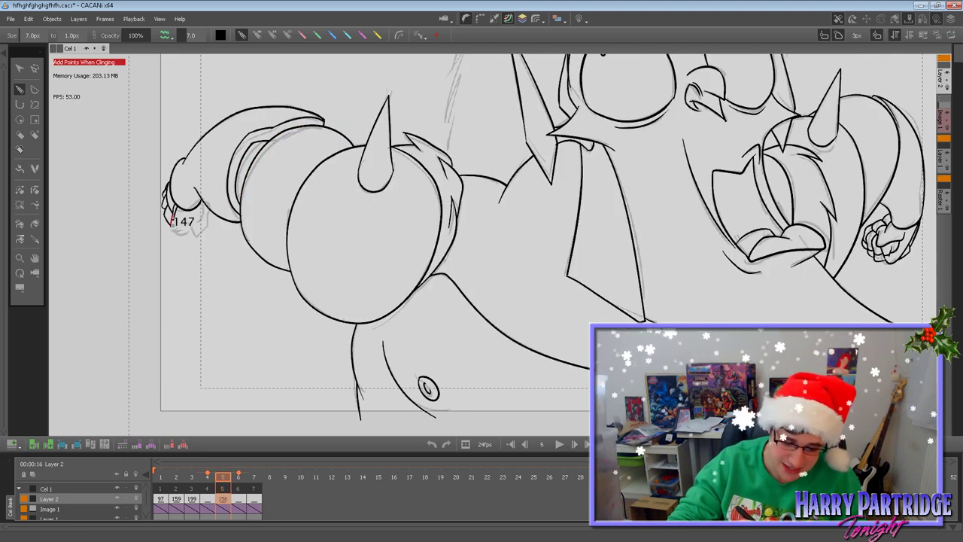
drag(188, 224, 193, 236)
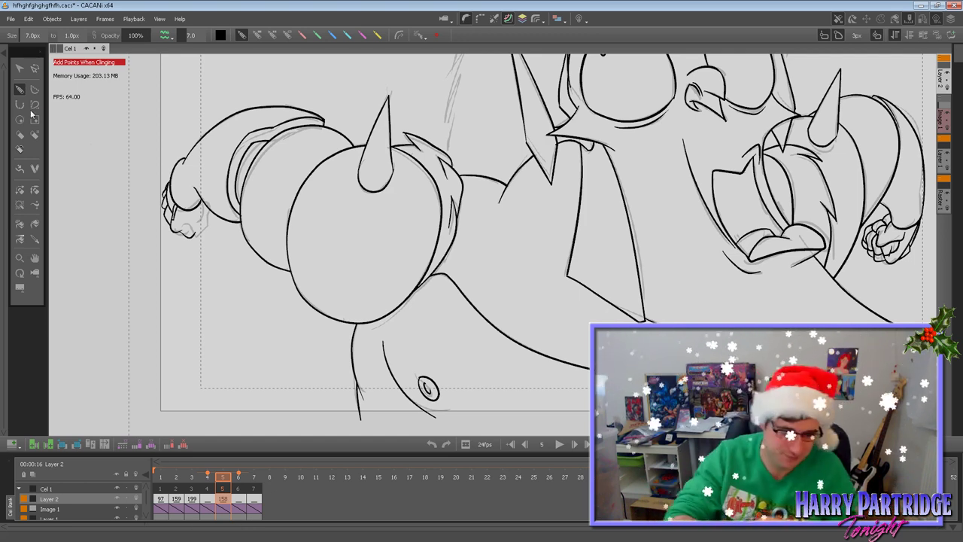
mouse_move(199, 232)
mouse_down()
mouse_move(210, 217)
mouse_move(203, 200)
mouse_move(201, 229)
mouse_up()
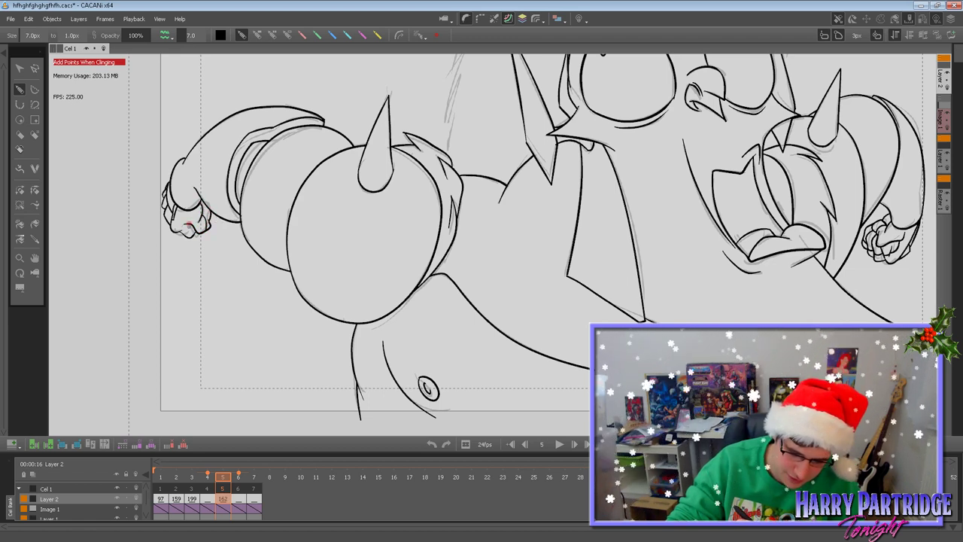
Ink the hair outline on frame 5 that arcs above the far brow and ends in jagged tips behind the far ear.
click(33, 259)
drag(740, 271, 464, 359)
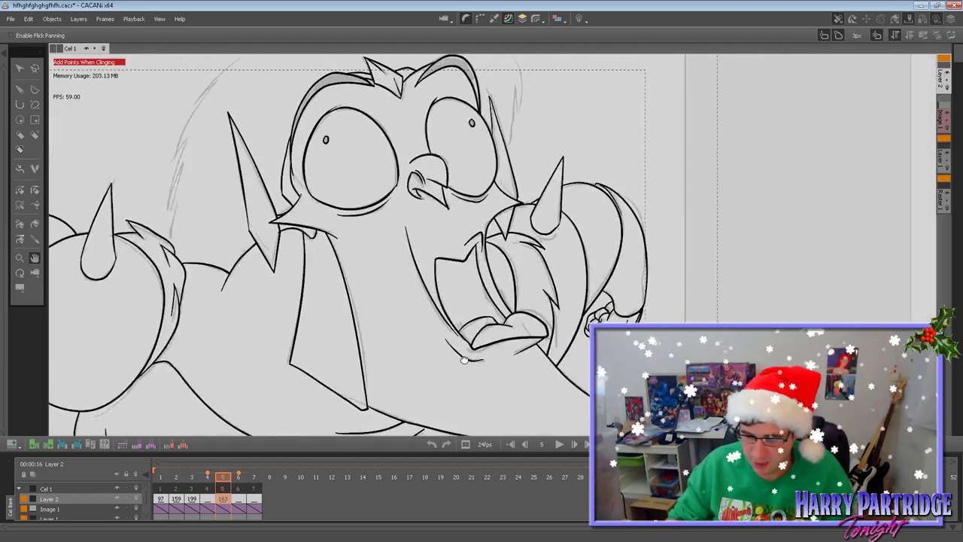
click(20, 91)
key(Left)
key(Right)
key(Right)
key(Left)
mouse_move(414, 104)
mouse_down()
mouse_move(436, 90)
mouse_move(482, 90)
mouse_move(507, 106)
mouse_move(509, 164)
mouse_up()
drag(509, 164, 504, 141)
drag(504, 142, 498, 197)
Ink the short inner hair strands between the far brow and the far ear on frame 5.
key(Right)
key(Left)
drag(473, 140, 477, 170)
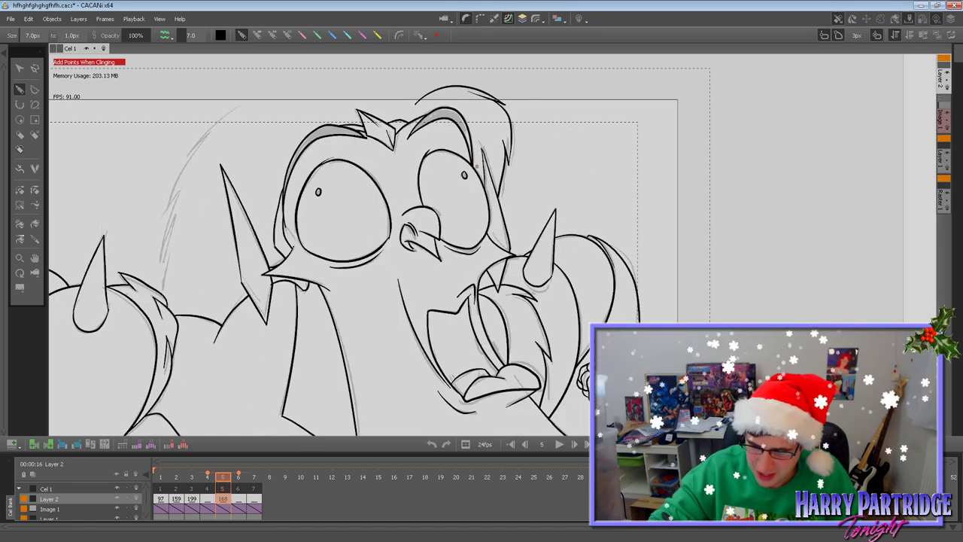
key(ctrl+z)
drag(471, 140, 475, 158)
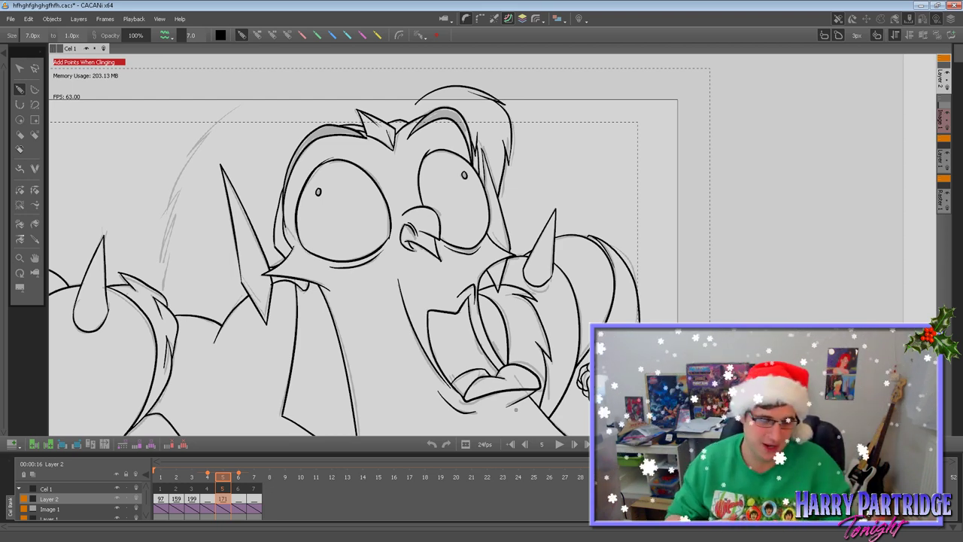
Ink the jagged upper part of the hair outline behind the near ear, comparing frame 5 with the adjacent frames.
click(34, 257)
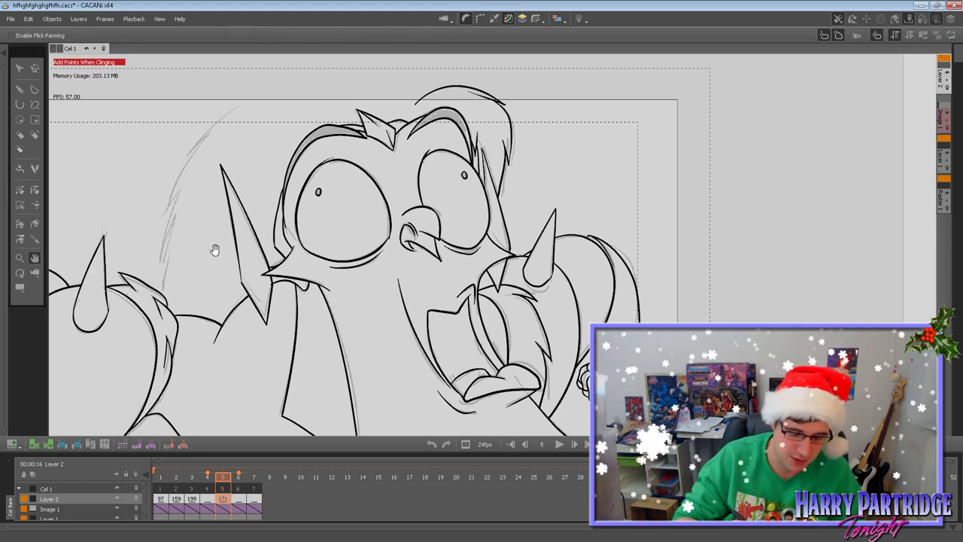
drag(169, 196, 197, 210)
click(20, 89)
key(Left)
key(Left)
key(Right)
key(Right)
key(Right)
key(Left)
mouse_move(273, 118)
mouse_down()
mouse_move(218, 167)
mouse_move(249, 144)
mouse_up()
mouse_move(235, 153)
mouse_down()
mouse_move(194, 226)
mouse_move(206, 212)
mouse_move(187, 279)
mouse_up()
key(ctrl+z)
key(ctrl+z)
Ink the lower strands of the near-side hair, running down to the top of the shoulder.
drag(212, 201, 189, 276)
mouse_move(191, 276)
mouse_down()
mouse_move(197, 263)
mouse_move(205, 295)
mouse_up()
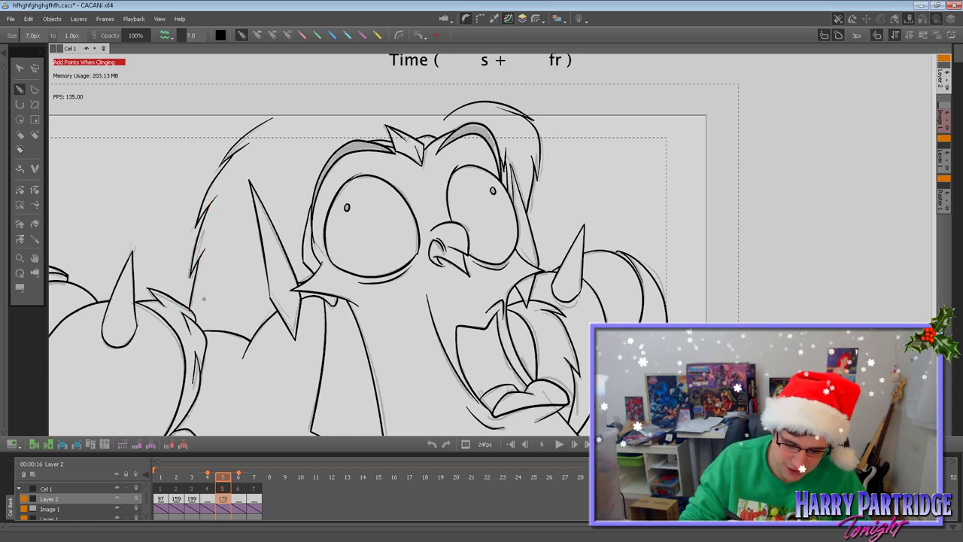
drag(199, 261, 191, 310)
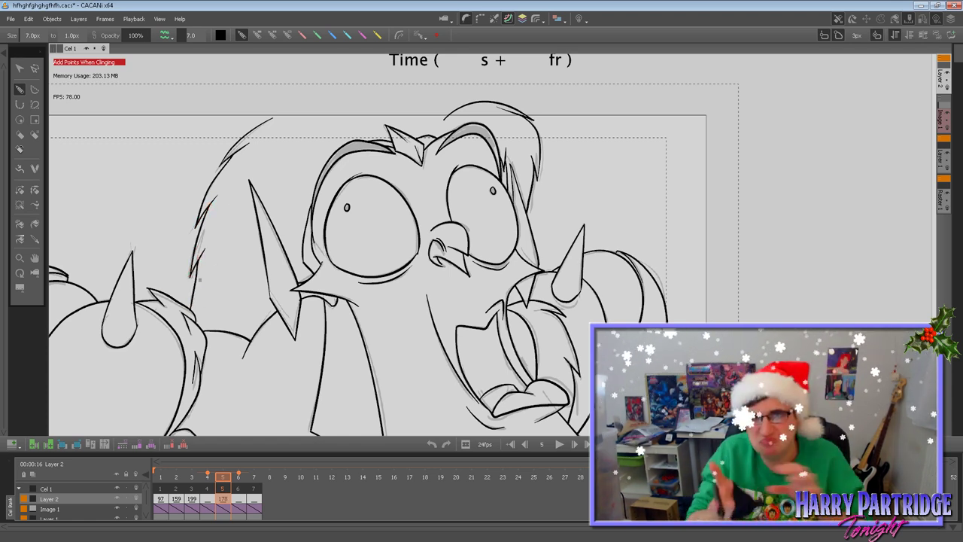
Ink the rounded top and jagged outer edge of the long hair lock falling across the face on frame 4.
click(34, 258)
drag(458, 383, 473, 344)
drag(441, 413, 507, 335)
drag(520, 371, 552, 354)
scroll(597, 243, down, 1)
drag(598, 229, 376, 280)
key(Left)
key(Left)
key(Right)
key(Right)
key(Left)
click(21, 89)
key(Left)
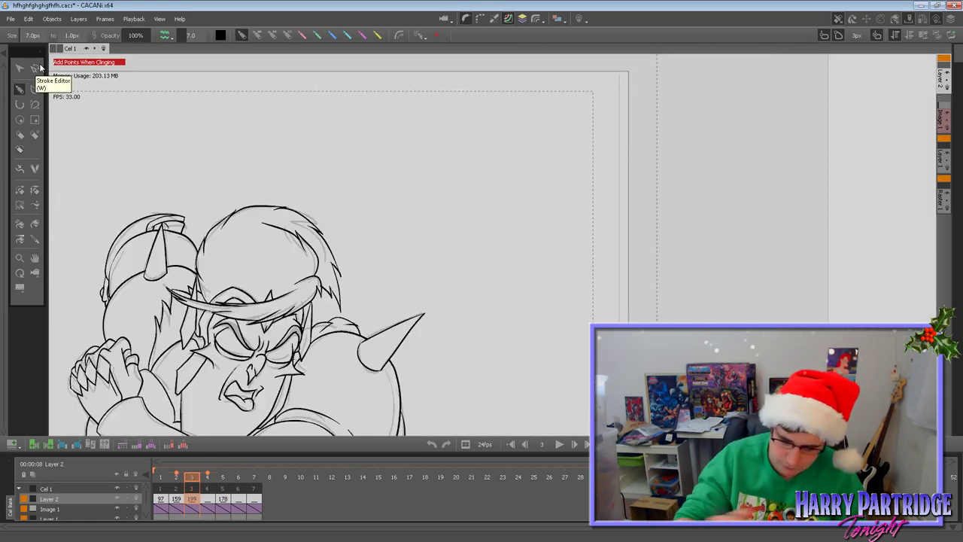
key(Right)
key(Right)
key(Left)
mouse_move(407, 118)
mouse_down()
mouse_move(432, 126)
mouse_move(420, 130)
mouse_move(413, 196)
mouse_move(338, 292)
mouse_move(351, 265)
mouse_move(303, 308)
mouse_up()
Ink the jagged inner edge of the frame 4 hair lock down to its pointed tip.
drag(377, 158, 358, 214)
key(ctrl+z)
mouse_move(377, 157)
mouse_down()
mouse_move(369, 199)
mouse_move(376, 187)
mouse_move(328, 276)
mouse_move(353, 247)
mouse_move(299, 315)
mouse_up()
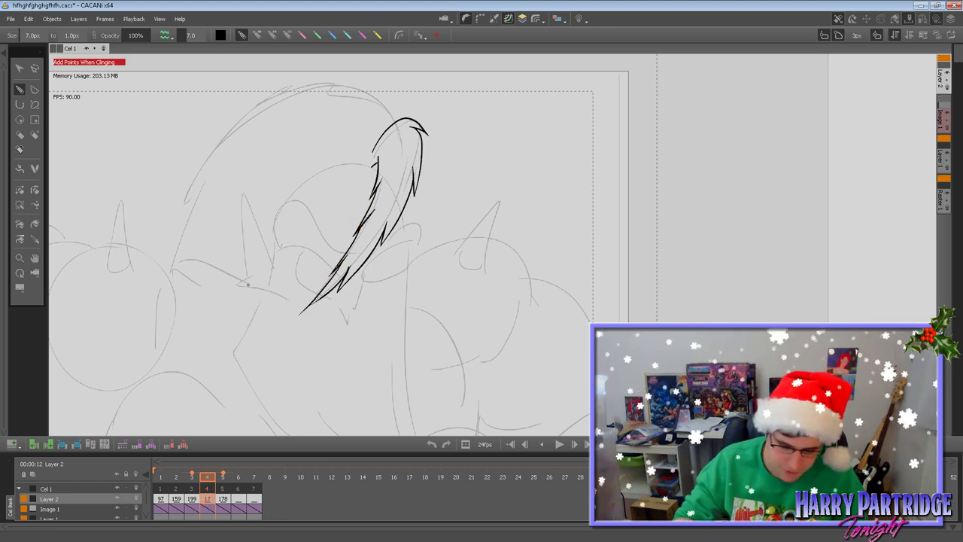
click(20, 205)
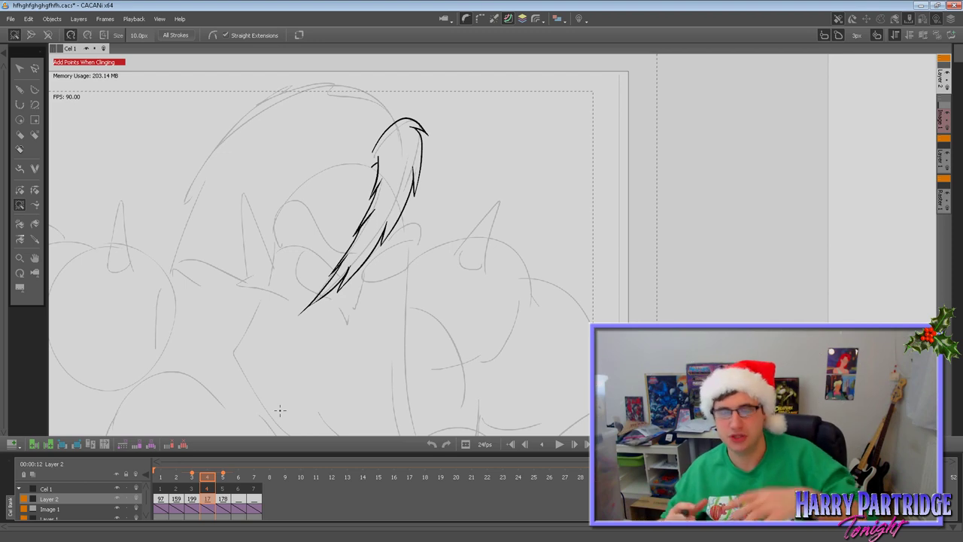
key(Right)
key(Right)
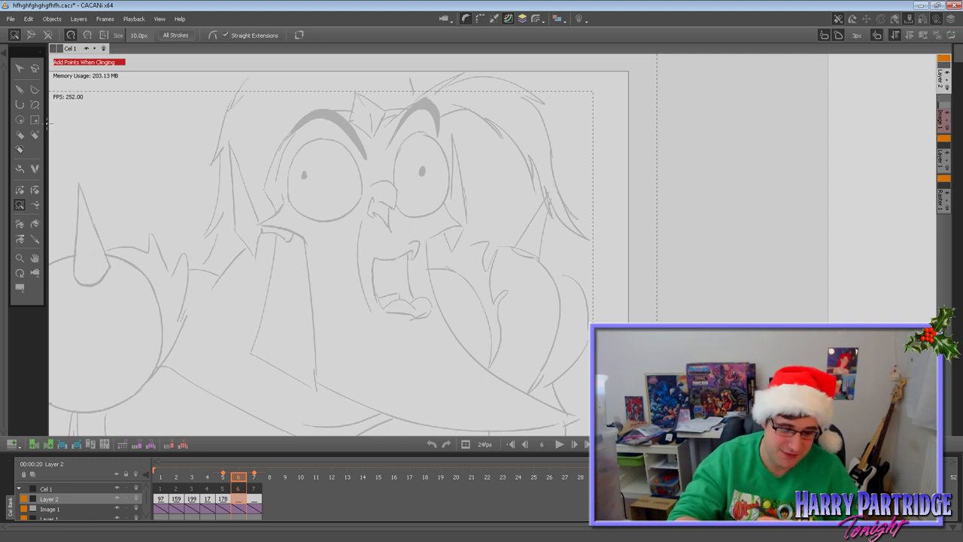
click(20, 89)
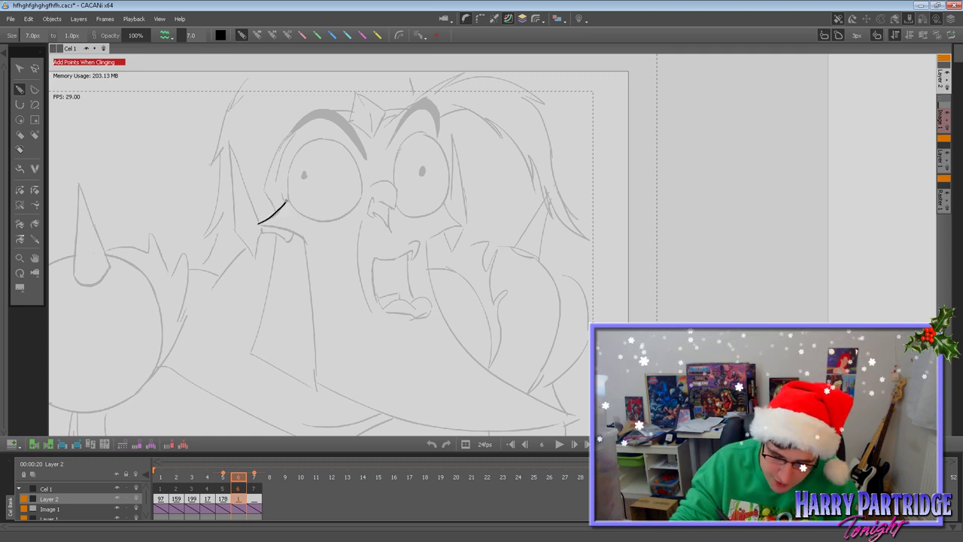
key(ctrl+z)
mouse_move(258, 223)
mouse_down()
mouse_move(286, 198)
mouse_move(267, 224)
mouse_move(306, 241)
mouse_up()
drag(308, 282, 315, 391)
mouse_move(228, 139)
mouse_down()
mouse_move(235, 233)
mouse_move(253, 256)
mouse_up()
drag(229, 142, 257, 221)
key(ctrl+z)
key(ctrl+z)
key(ctrl+z)
key(ctrl+z)
key(ctrl+z)
key(ctrl+z)
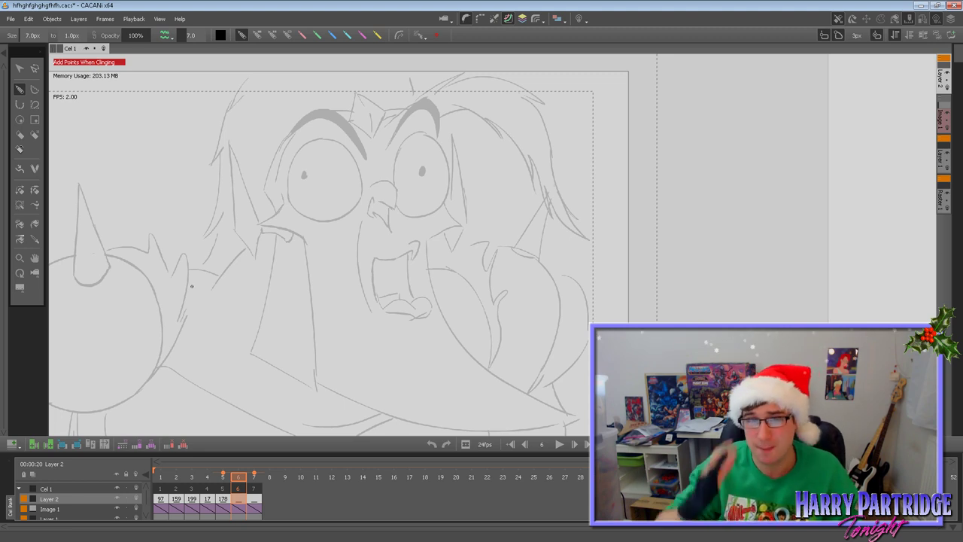
key(Left)
key(Left)
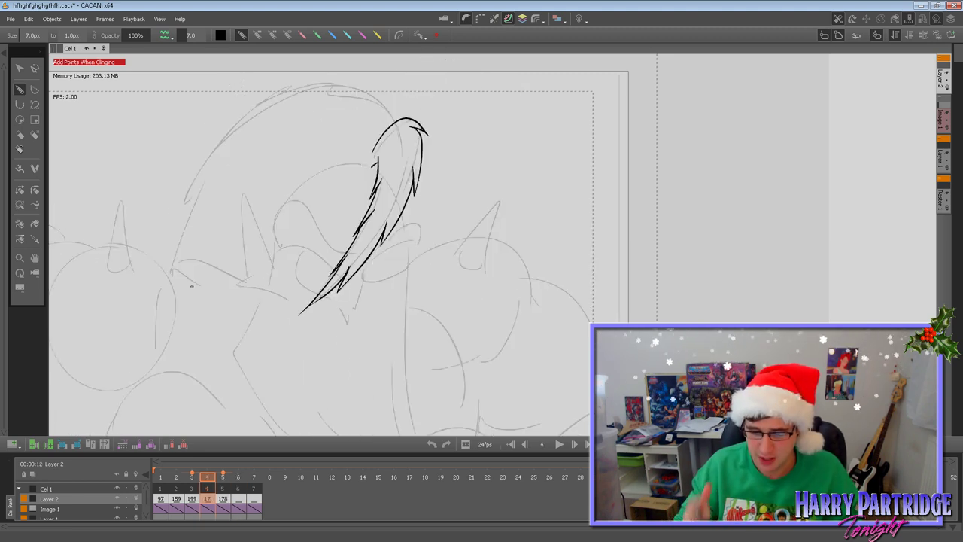
Ink the curved upper edge of the near eyebrow on frame 4, ending at the hair lock.
click(34, 259)
drag(424, 334, 490, 288)
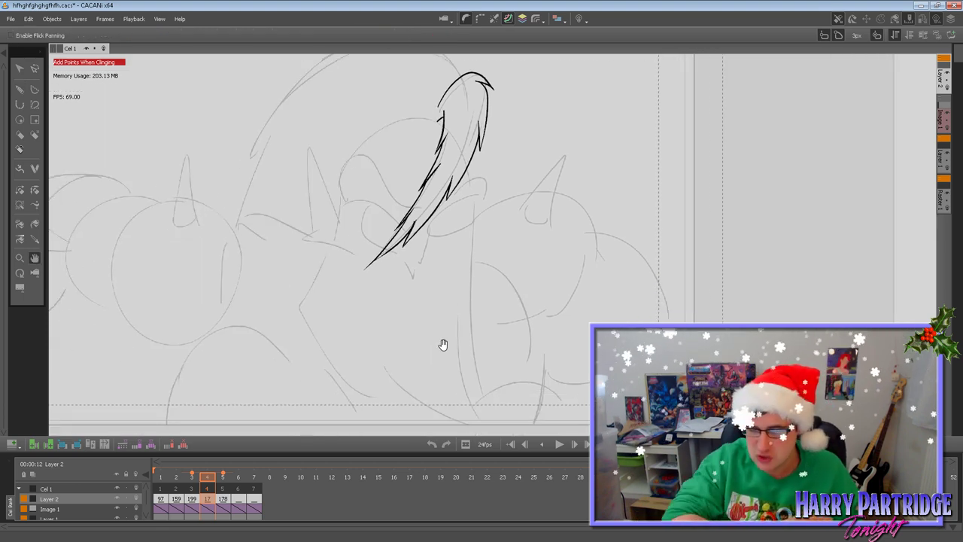
drag(341, 351, 418, 347)
drag(515, 359, 438, 387)
key(Left)
key(Right)
key(Right)
key(Left)
click(20, 89)
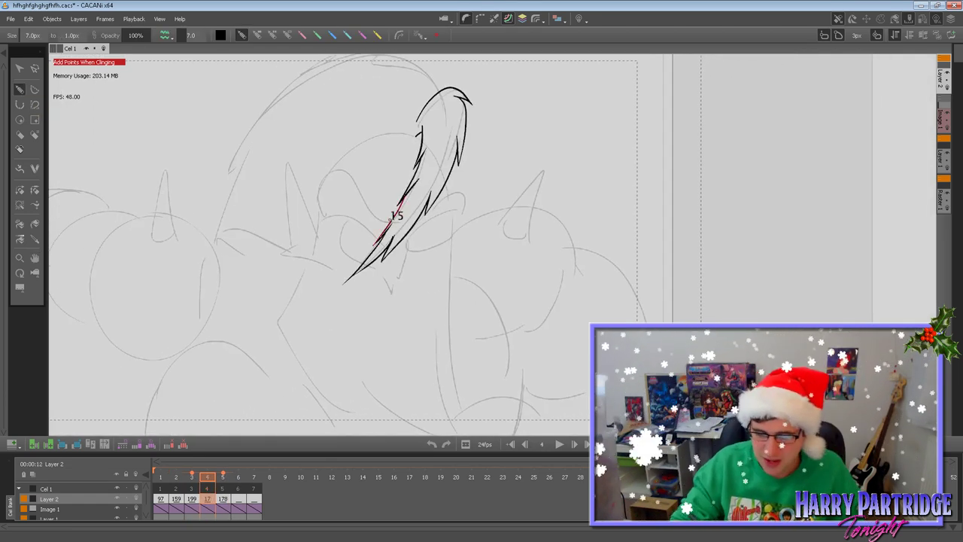
key(comma)
key(period)
mouse_move(330, 216)
mouse_down()
mouse_move(353, 206)
mouse_move(379, 239)
mouse_up()
mouse_move(331, 215)
mouse_down()
mouse_move(329, 225)
mouse_move(358, 224)
mouse_move(376, 244)
mouse_move(405, 197)
mouse_up()
key(ctrl+z)
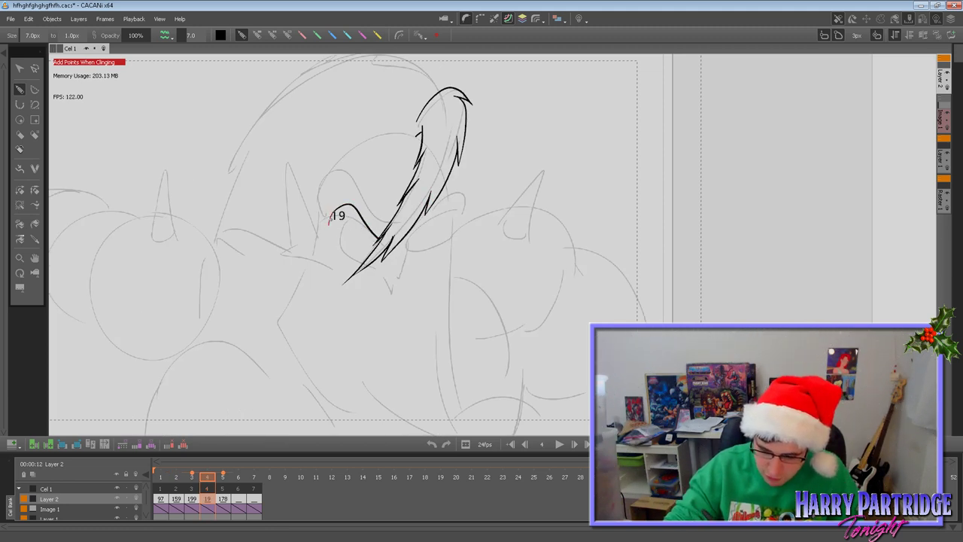
Ink the lower edge of the near eyebrow and check frame 4 against the adjacent frames.
drag(367, 229, 375, 245)
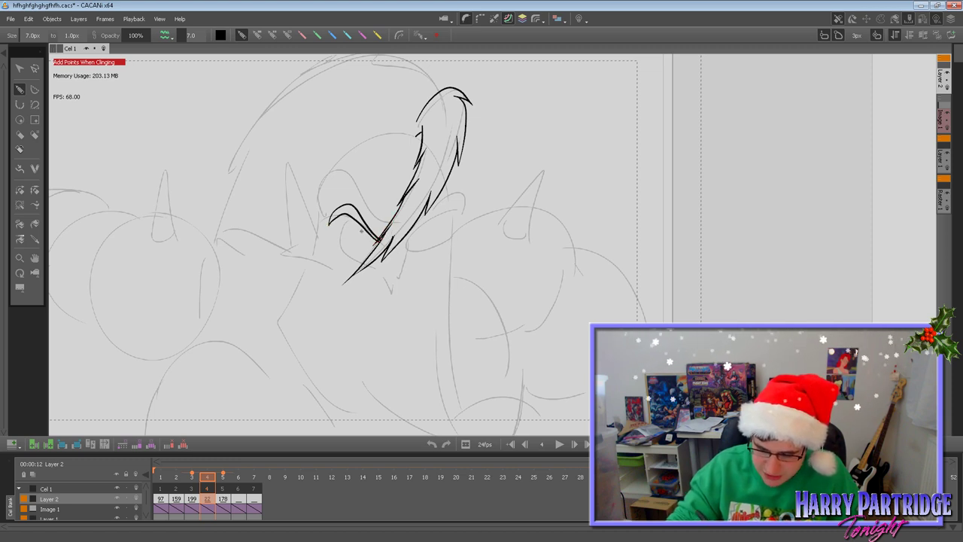
key(Left)
key(Right)
key(Right)
key(Left)
key(ctrl+z)
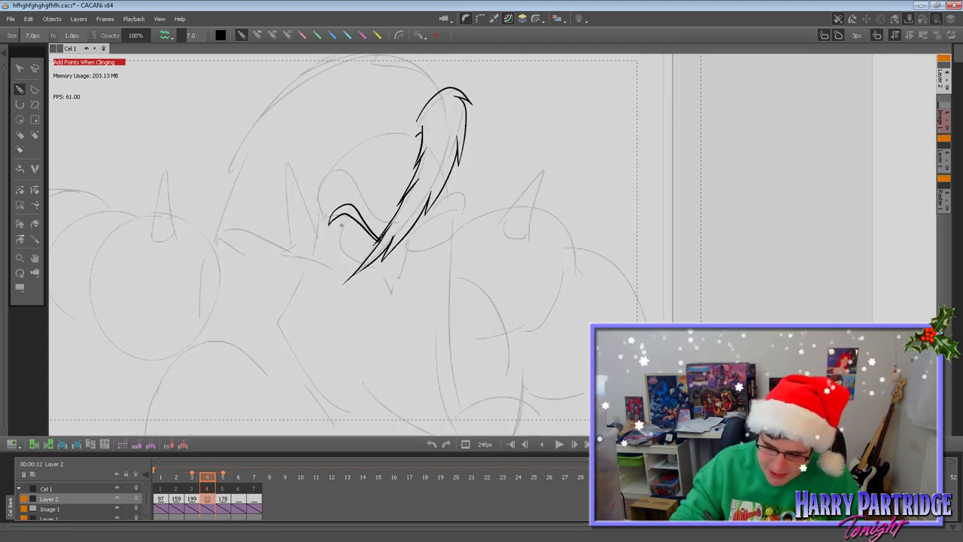
Ink the outer curve of the near eye and the nose with its small pointed shape underneath.
drag(336, 239, 345, 263)
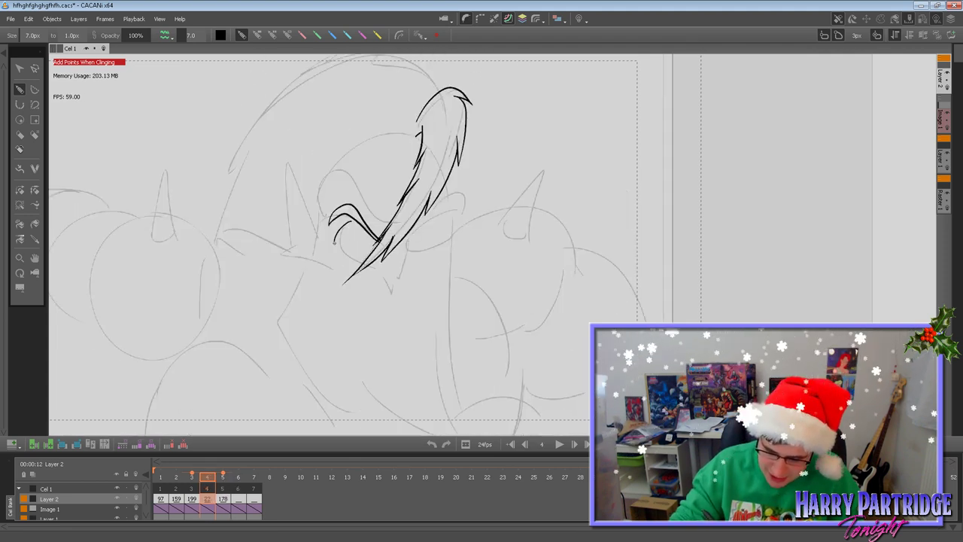
mouse_move(387, 267)
mouse_down()
mouse_move(390, 253)
mouse_move(408, 261)
mouse_move(399, 283)
mouse_move(388, 273)
mouse_move(380, 282)
mouse_up()
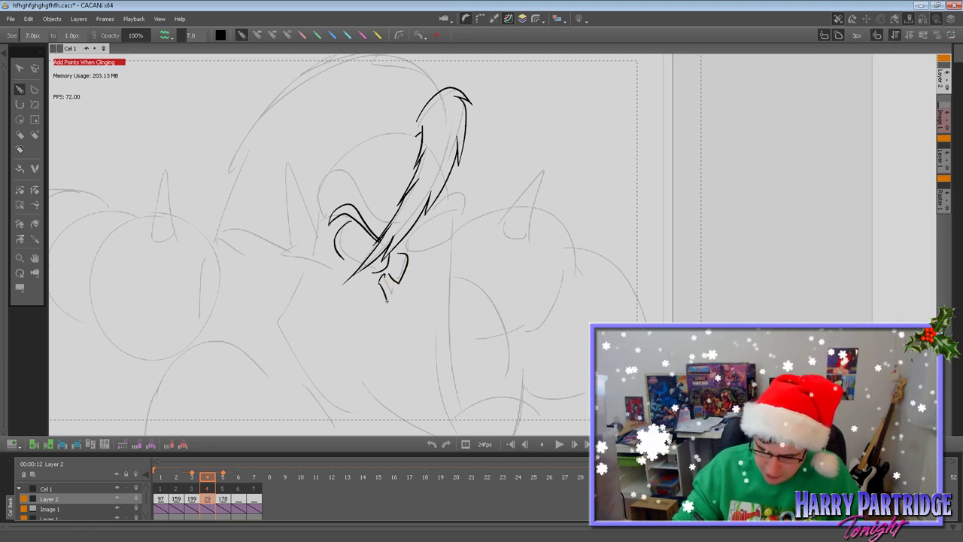
key(Left)
key(Right)
key(Right)
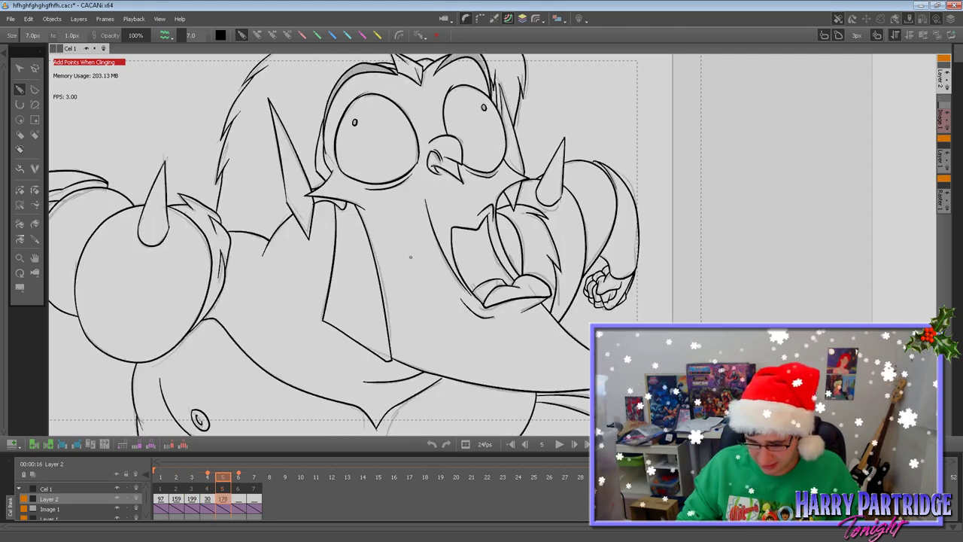
key(Left)
mouse_move(392, 273)
mouse_down()
mouse_move(398, 283)
mouse_move(383, 282)
mouse_up()
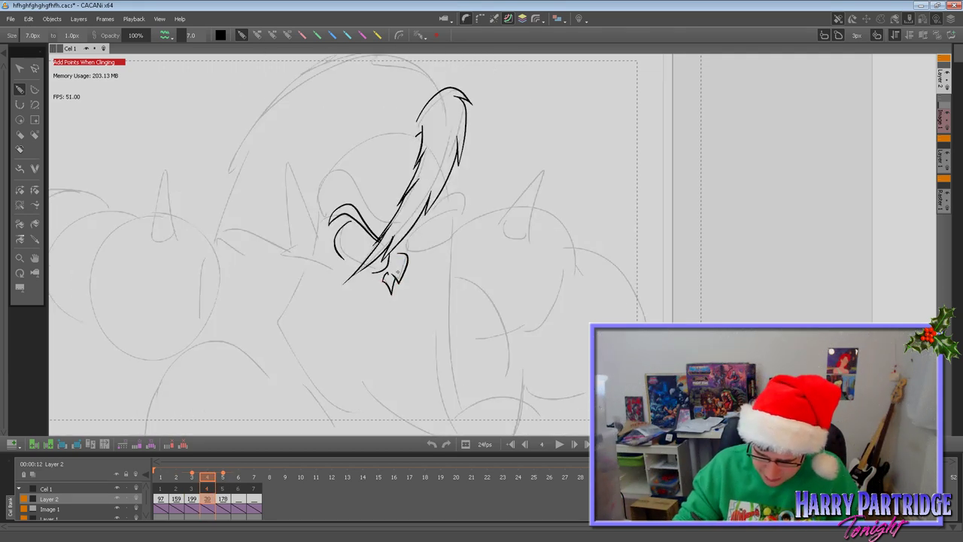
Ink the slanted lower eyelid line from the near eye's outer corner to the nose, using the adjacent frames as reference.
key(Left)
key(Right)
key(Right)
key(Left)
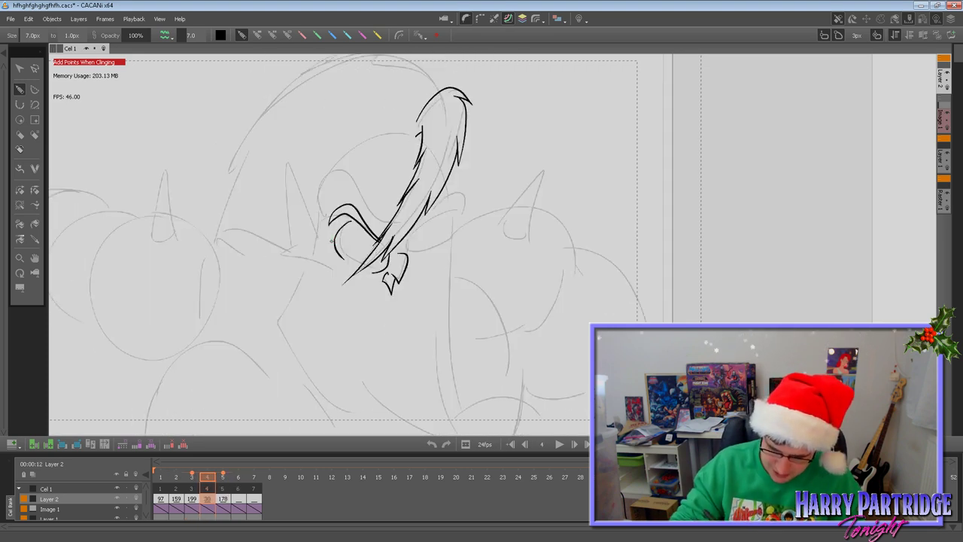
key(Left)
key(Right)
key(Right)
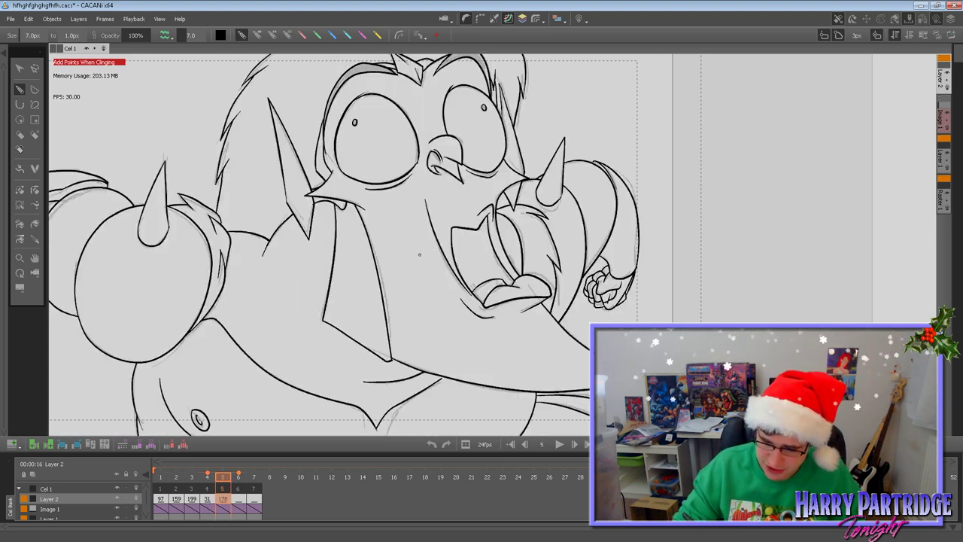
key(Left)
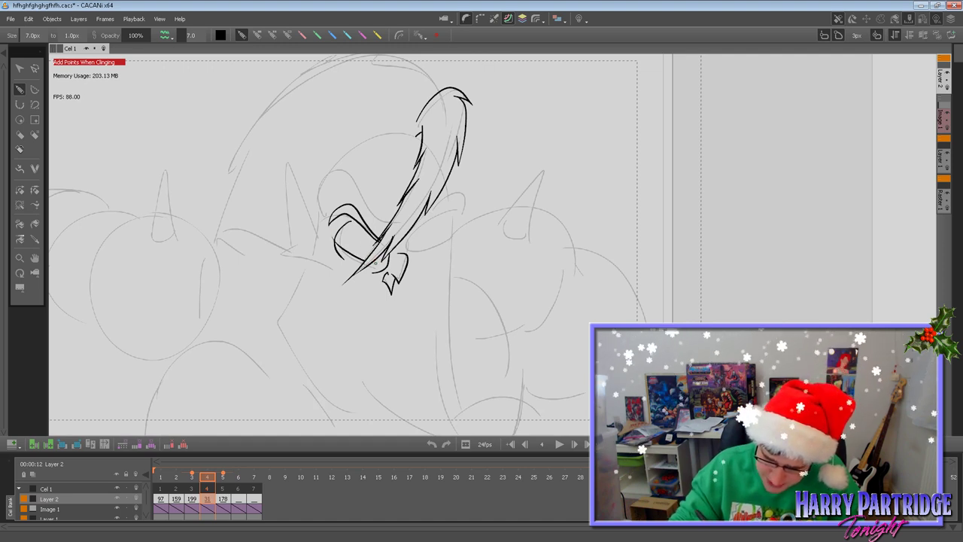
key(ctrl+z)
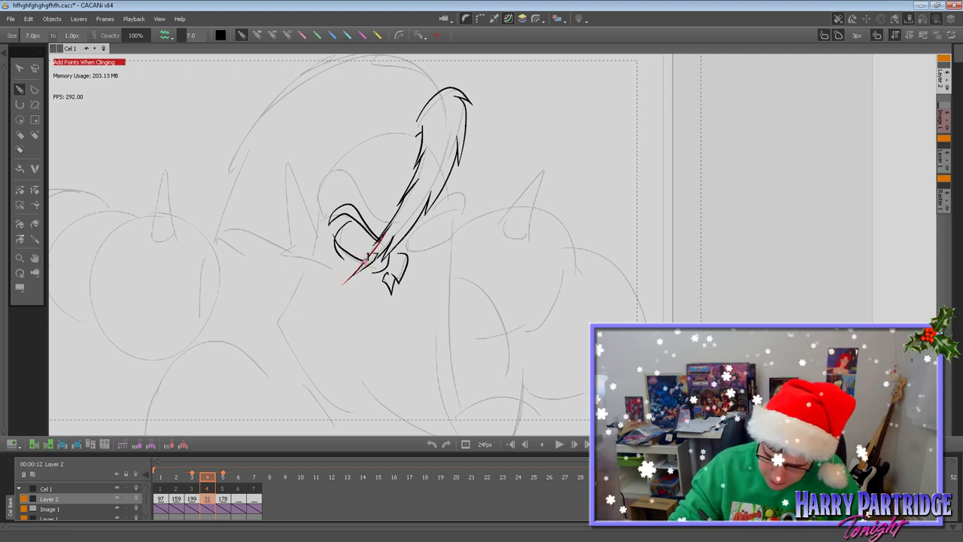
key(ctrl+z)
drag(335, 237, 387, 267)
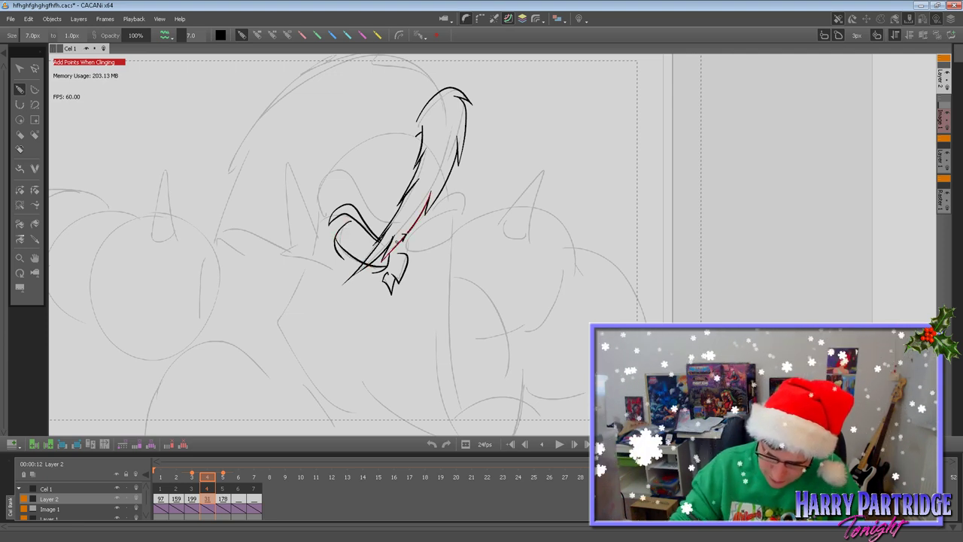
Ink the pointed cheek tuft beside the near eye on frame 4, comparing it with frames 3 and 5.
click(20, 191)
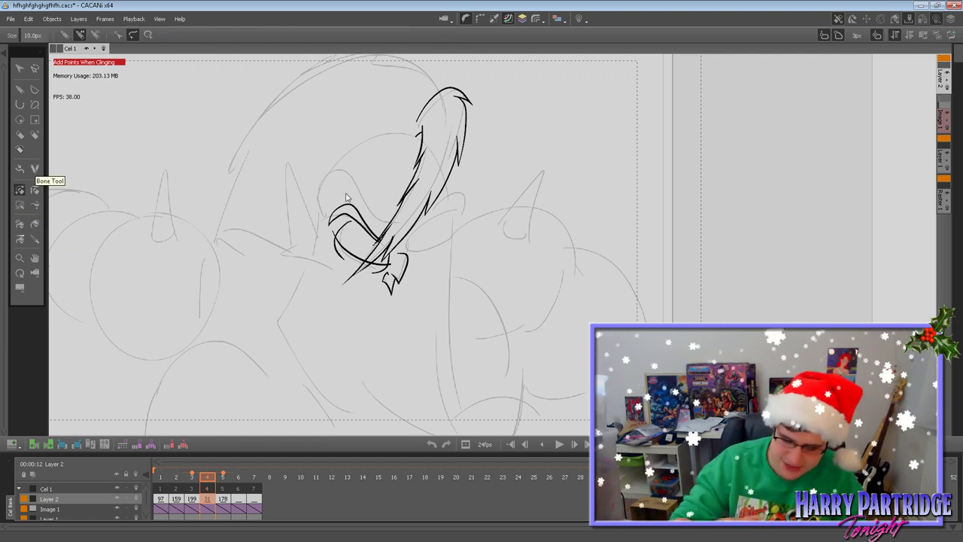
click(21, 89)
key(Left)
key(Right)
key(Right)
key(Left)
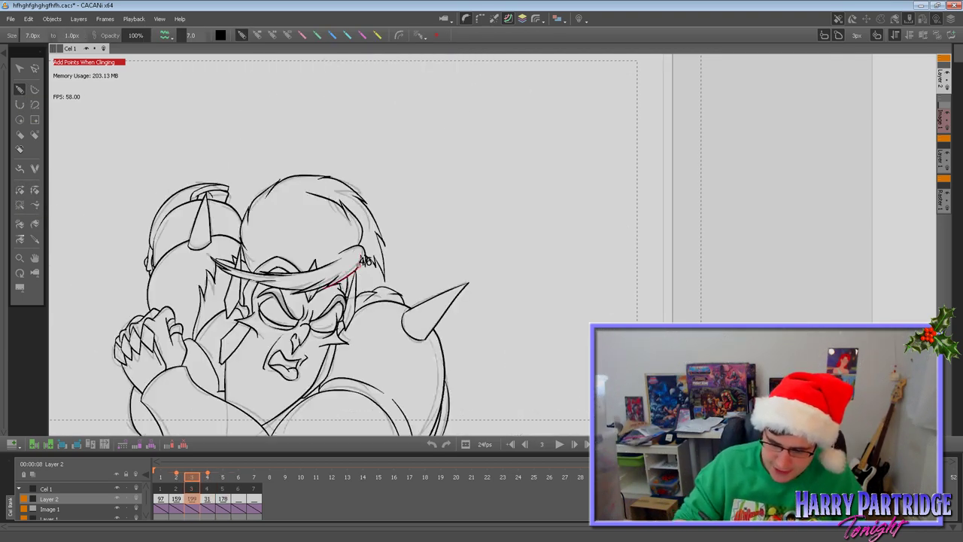
key(Right)
key(Right)
key(Left)
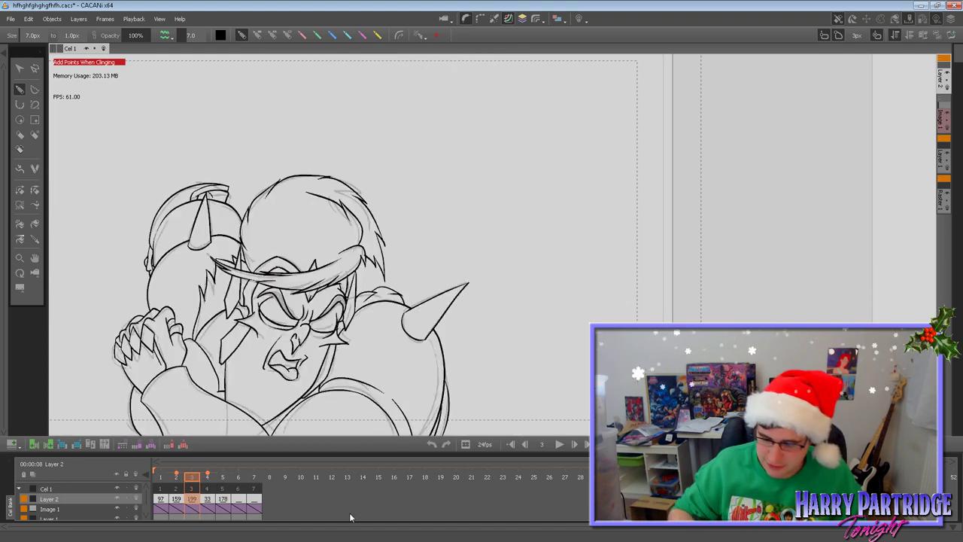
key(Right)
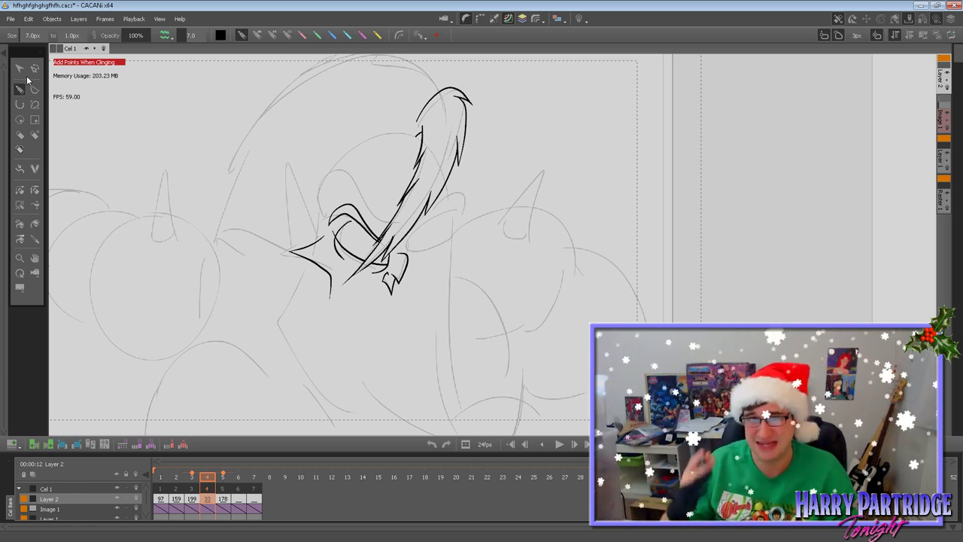
Ink the long angular shape hanging beneath the near cheek tuft on frame 4.
key(Right)
key(Left)
key(Right)
key(Left)
drag(326, 274, 298, 374)
mouse_move(292, 251)
mouse_down()
mouse_move(276, 321)
mouse_move(295, 374)
mouse_up()
key(Left)
key(Right)
key(Right)
key(Left)
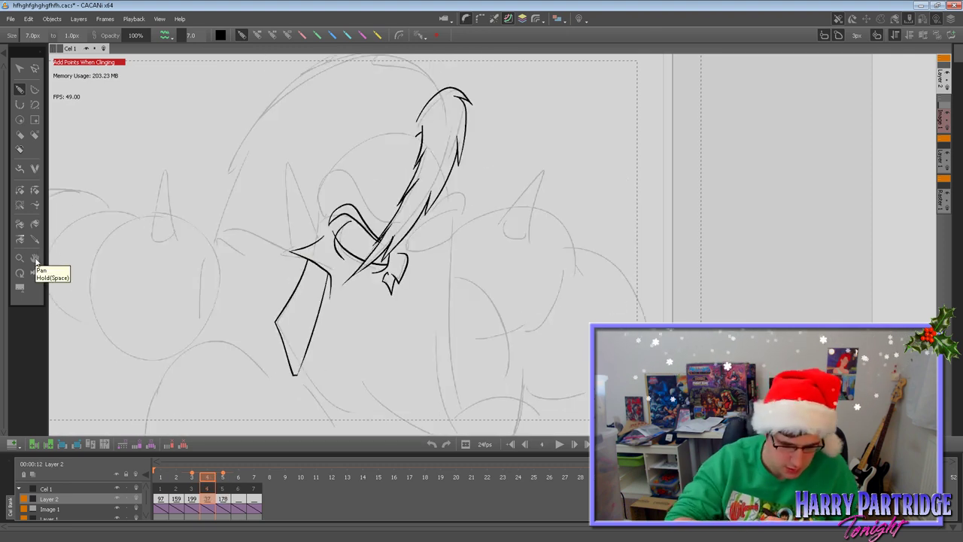
click(35, 259)
drag(81, 218, 51, 156)
click(20, 90)
mouse_move(270, 306)
mouse_down()
mouse_move(346, 384)
mouse_move(392, 404)
mouse_up()
key(Left)
key(Right)
key(Right)
key(Left)
key(ctrl+z)
mouse_move(419, 178)
mouse_down()
mouse_move(440, 200)
mouse_move(412, 210)
mouse_move(398, 260)
mouse_up()
key(Right)
key(Left)
key(ctrl+z)
key(ctrl+z)
key(ctrl+z)
key(ctrl+z)
Ink the far cheek point with its long edge down the body, and the curved line below the near angular shape.
mouse_move(418, 178)
mouse_down()
mouse_move(436, 211)
mouse_move(396, 244)
mouse_move(418, 426)
mouse_up()
drag(267, 314, 370, 407)
key(Left)
key(Right)
key(Right)
key(Left)
key(ctrl+z)
drag(267, 313, 361, 413)
Ink the cheek crease beside the mouth and the wavy upper mouth line, checking frame 4 against its neighbours.
key(Right)
key(Left)
key(Left)
key(Right)
mouse_move(336, 218)
mouse_down()
mouse_move(324, 250)
mouse_move(331, 273)
mouse_move(349, 243)
mouse_move(371, 230)
mouse_up()
key(Right)
key(Left)
key(Left)
key(Right)
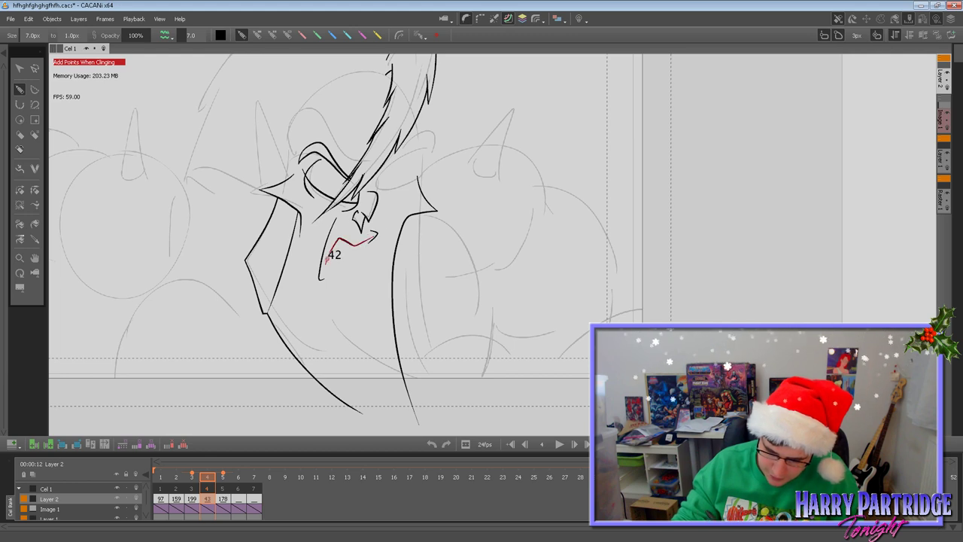
Ink the open mouth's inner edges, tongue and lower lip on frame 4, comparing it with frames 3 and 5.
mouse_move(324, 274)
mouse_down()
mouse_move(367, 266)
mouse_move(356, 284)
mouse_move(321, 278)
mouse_move(356, 285)
mouse_move(374, 276)
mouse_move(352, 271)
mouse_move(380, 240)
mouse_up()
key(Left)
key(Right)
key(Right)
key(Left)
key(ctrl+z)
key(Left)
key(Right)
key(Right)
key(Left)
drag(347, 263, 352, 270)
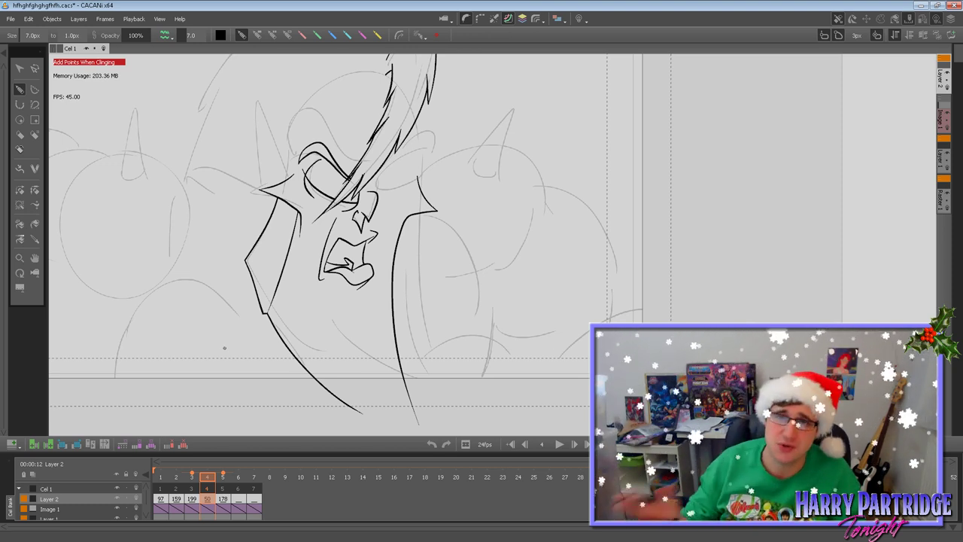
Ink the tall pointed ear rising behind the near cheek tuft on frame 4, comparing the pose with the neighbouring frames.
key(h)
drag(197, 275, 346, 273)
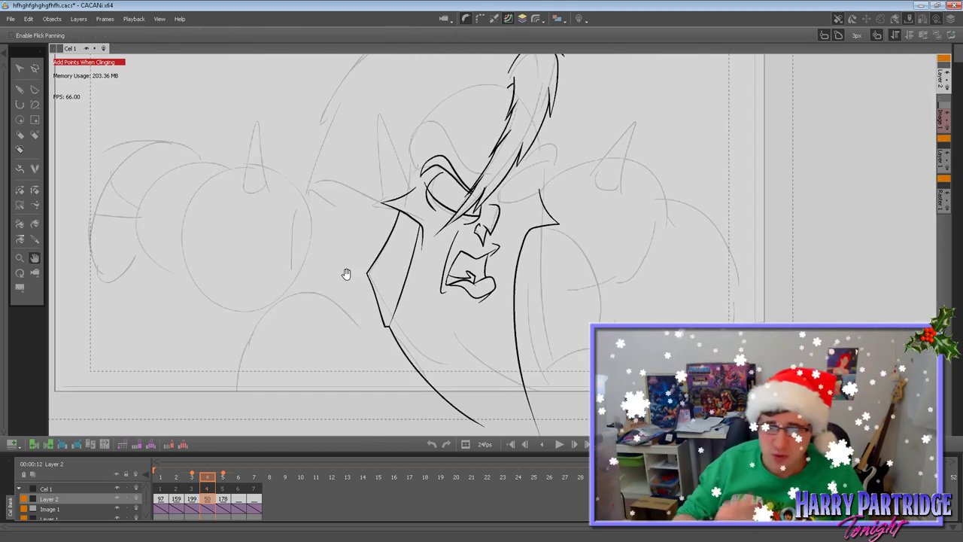
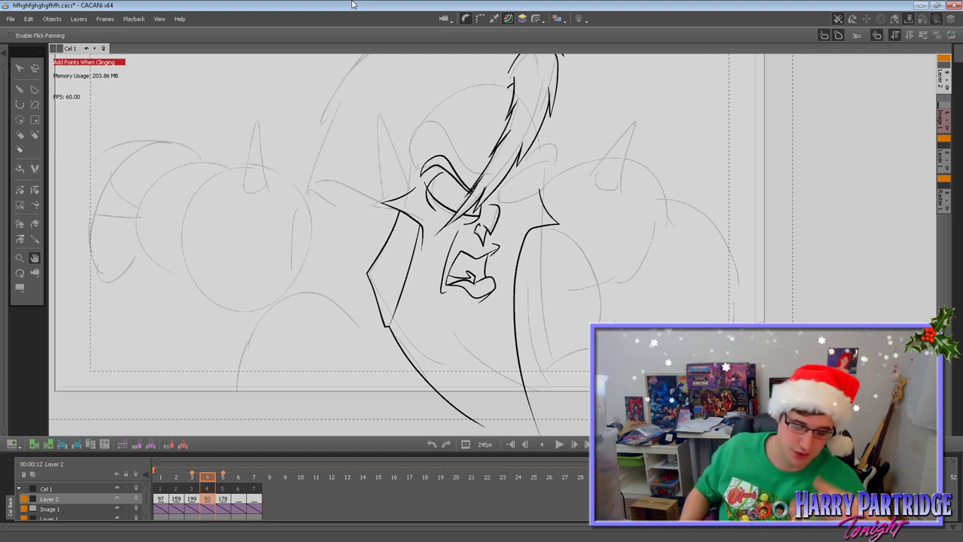
drag(464, 235, 410, 284)
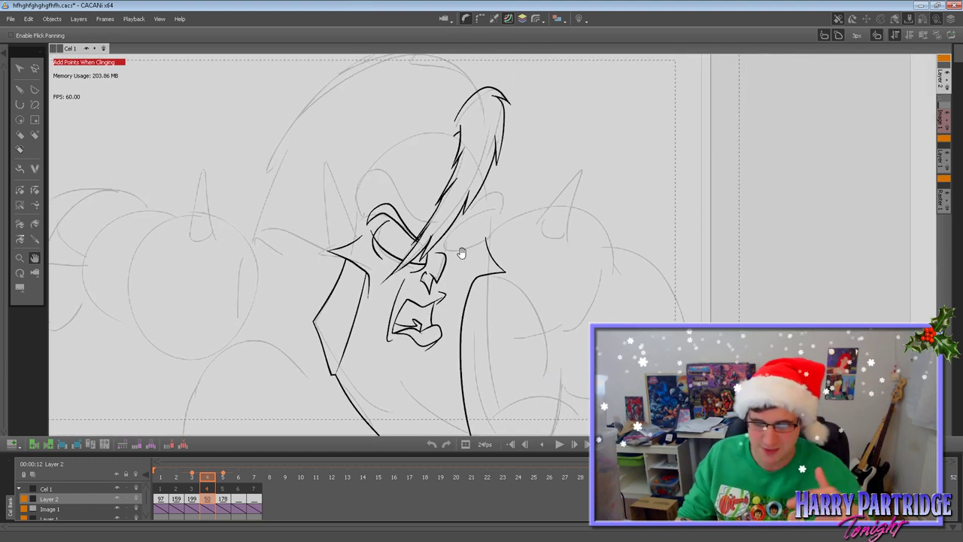
click(19, 89)
key(comma)
key(period)
key(period)
key(comma)
drag(327, 163, 328, 288)
mouse_move(328, 164)
mouse_down()
mouse_move(337, 247)
mouse_move(327, 165)
mouse_move(337, 244)
mouse_up()
key(ctrl+z)
key(ctrl+z)
drag(327, 164, 352, 274)
Check the near ear against frames 3 and 5 and tidy its lower tip where it meets the cheek tuft.
key(Left)
key(Right)
key(Right)
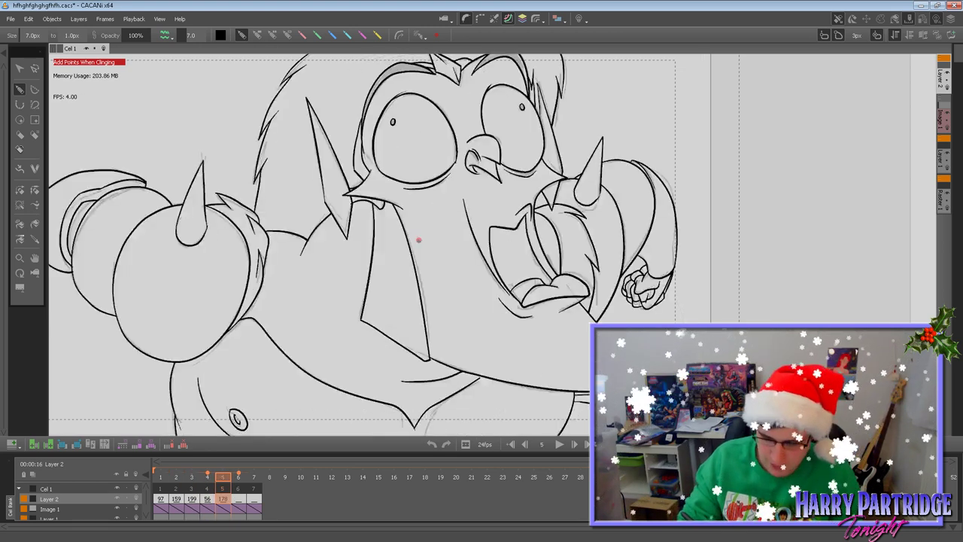
key(Left)
click(20, 204)
click(21, 189)
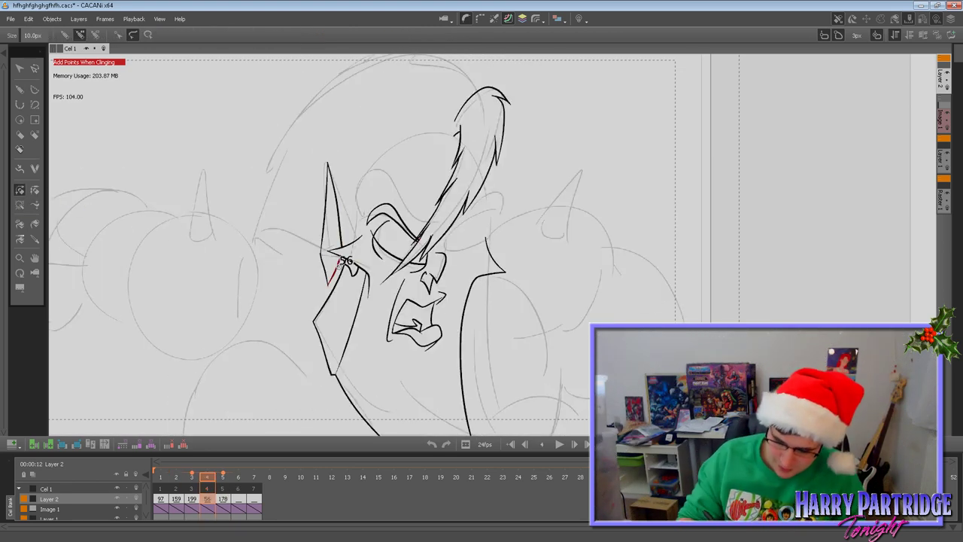
click(20, 89)
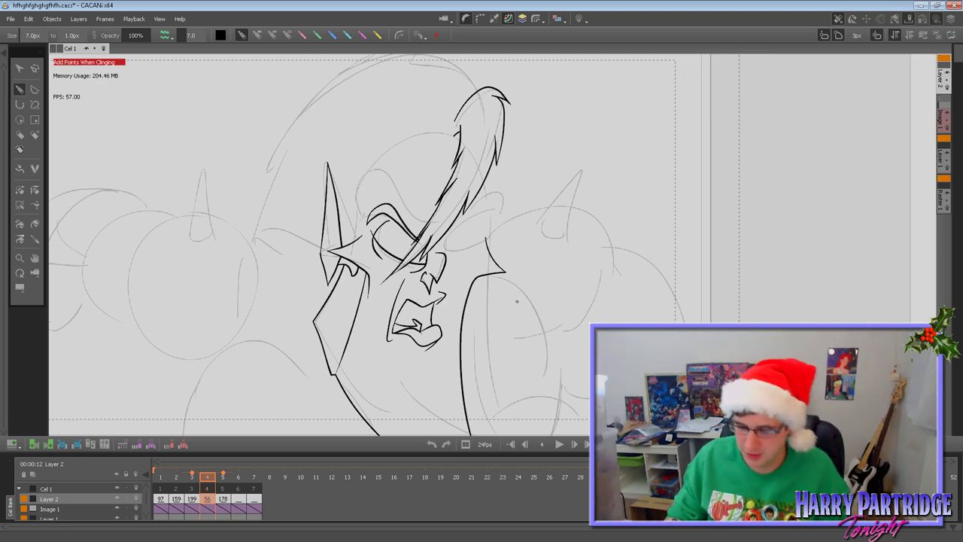
Ink the curved brow ridge and the contour beneath it above the near eye, joining the ridge to the hair strand.
key(Left)
key(Right)
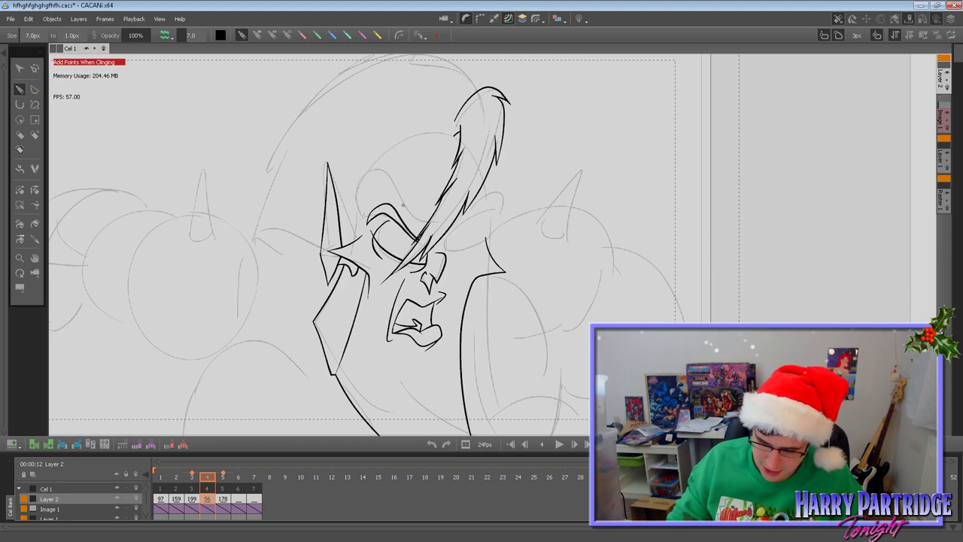
mouse_move(349, 243)
mouse_down()
mouse_move(360, 193)
mouse_move(384, 174)
mouse_move(413, 194)
mouse_up()
key(Right)
key(Left)
mouse_move(329, 249)
mouse_down()
mouse_move(359, 238)
mouse_move(364, 215)
mouse_move(403, 200)
mouse_move(423, 225)
mouse_up()
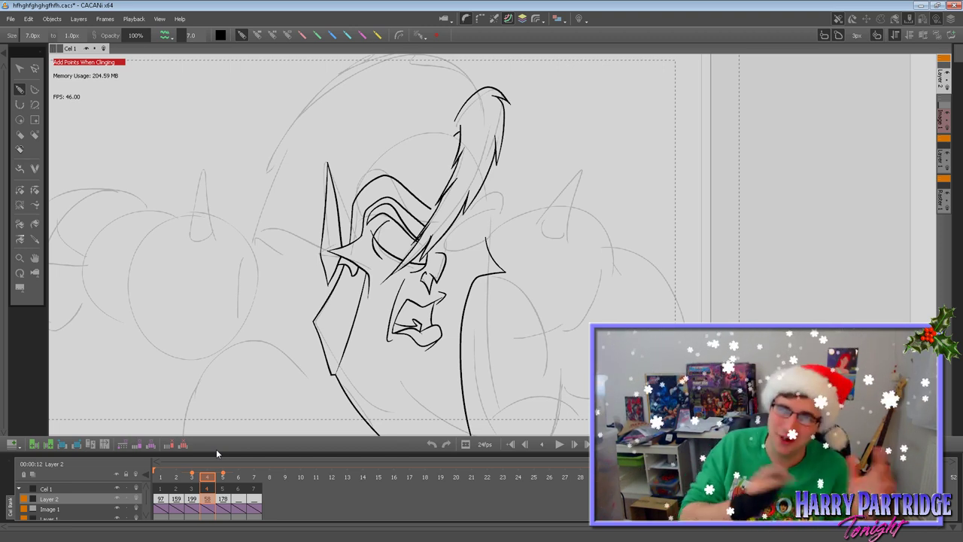
click(20, 205)
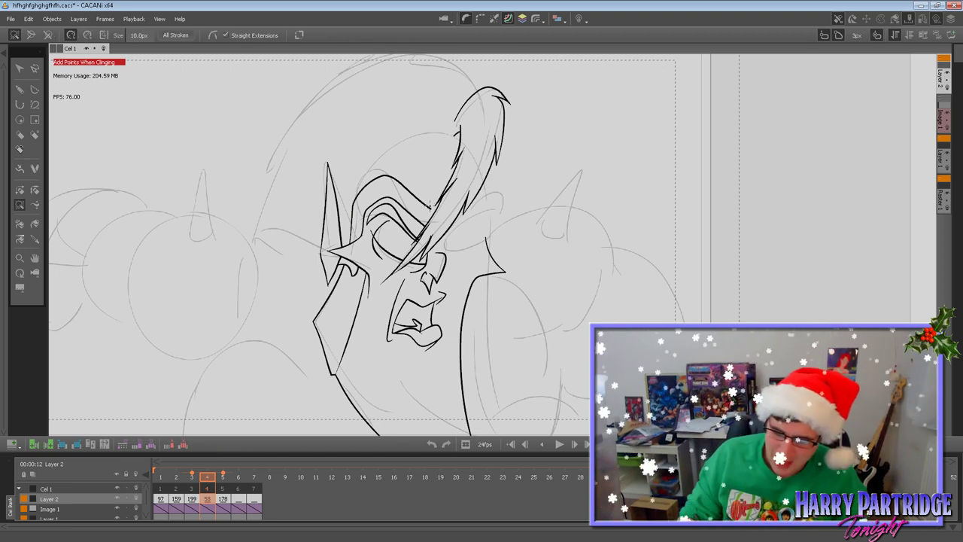
click(20, 91)
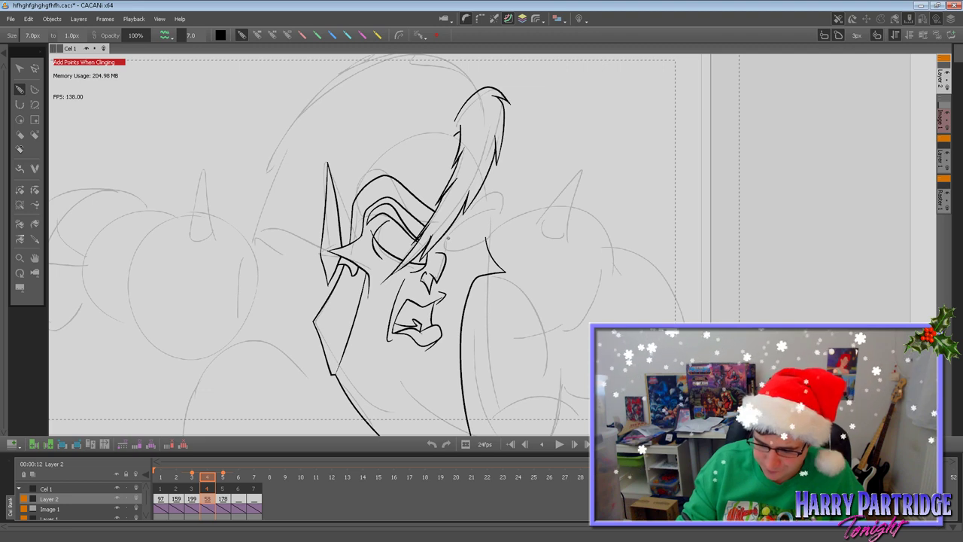
Ink the slanted far eyebrow running from the nose bridge out past the hair strand, redoing unsatisfactory strokes.
key(ctrl+z)
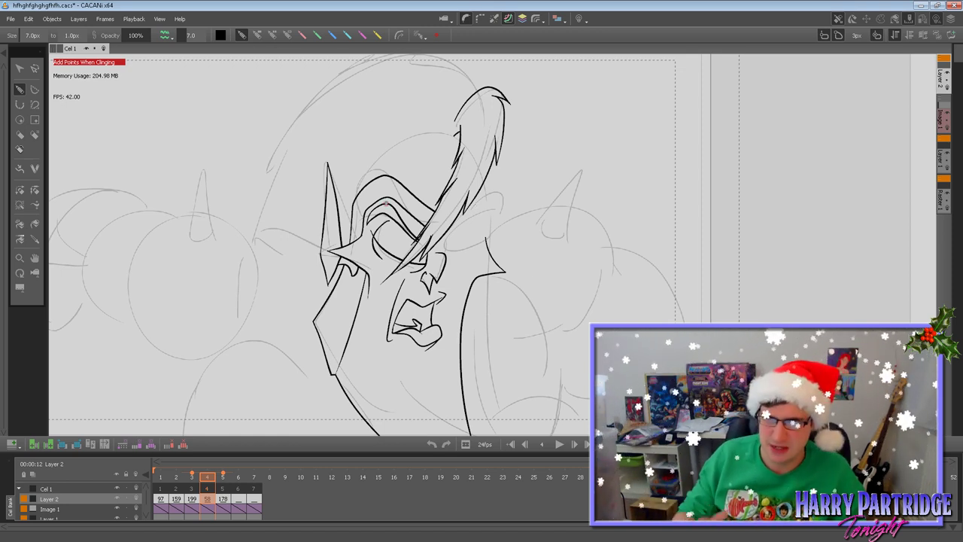
drag(446, 241, 497, 198)
drag(445, 247, 497, 207)
key(ctrl+z)
key(ctrl+z)
key(ctrl+z)
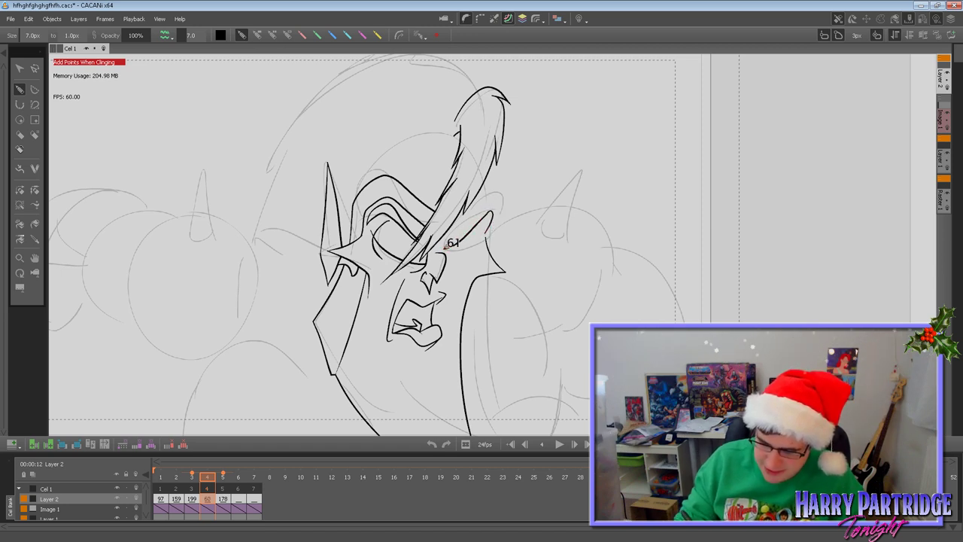
mouse_move(444, 249)
mouse_down()
mouse_move(487, 231)
mouse_move(495, 208)
mouse_up()
drag(464, 236, 445, 246)
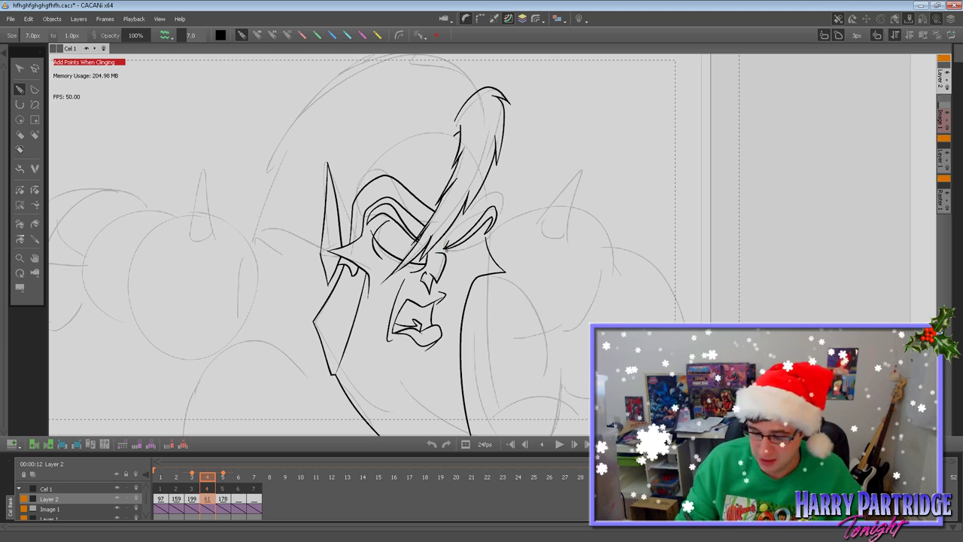
Ink the far eye's curved outline beneath the slanted eyebrow, checking it against frame 3.
drag(475, 263, 480, 229)
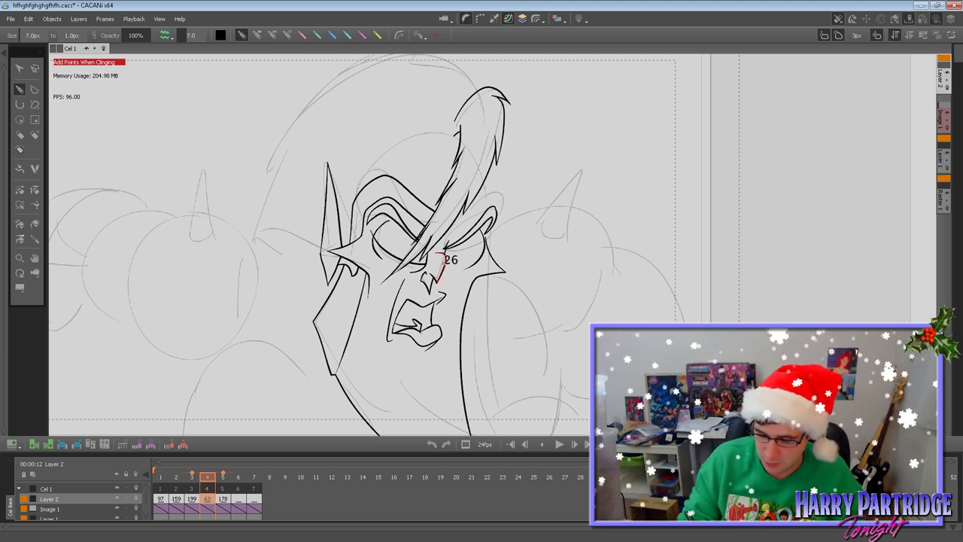
key(Left)
key(Right)
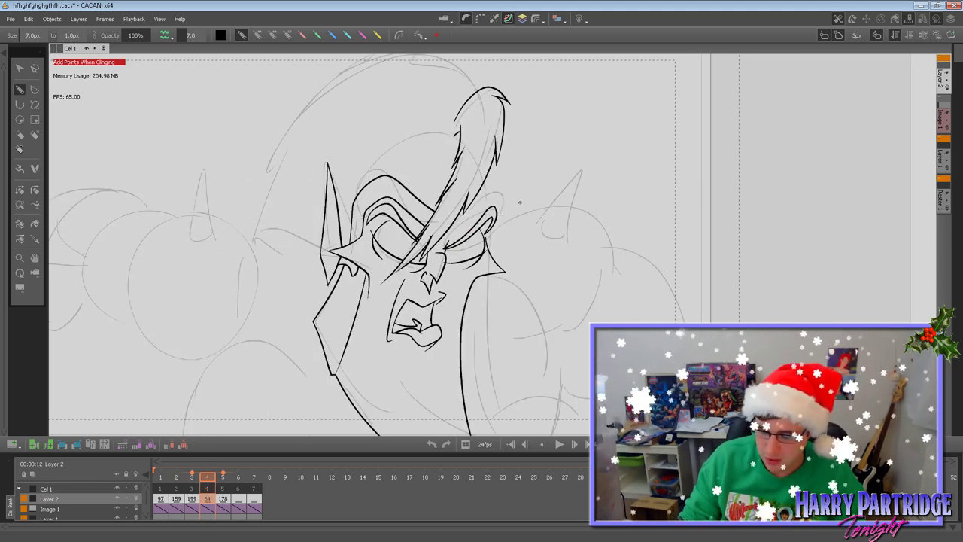
Ink the far brow ridge as a small bump between the hair strand and the far eyebrow, comparing with frame 5.
drag(440, 240, 455, 224)
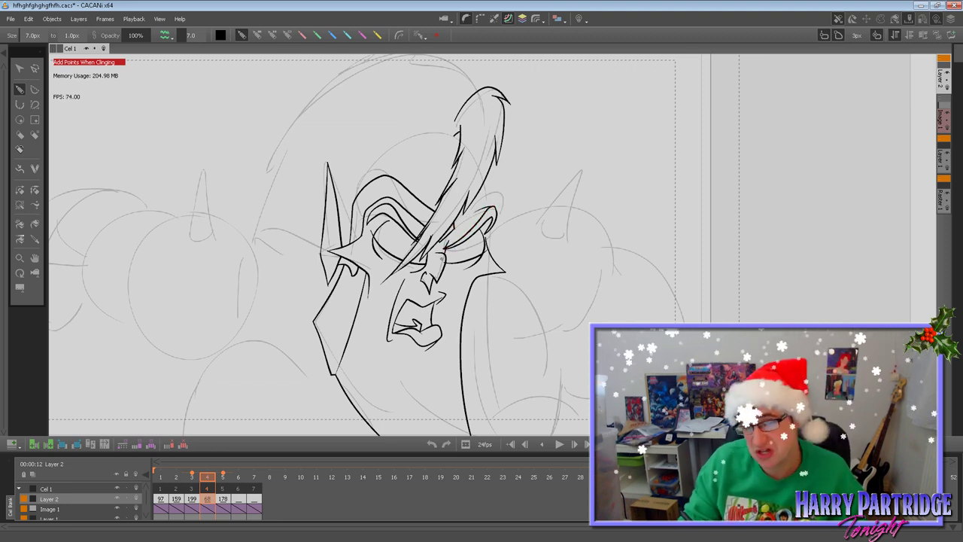
drag(495, 148, 463, 213)
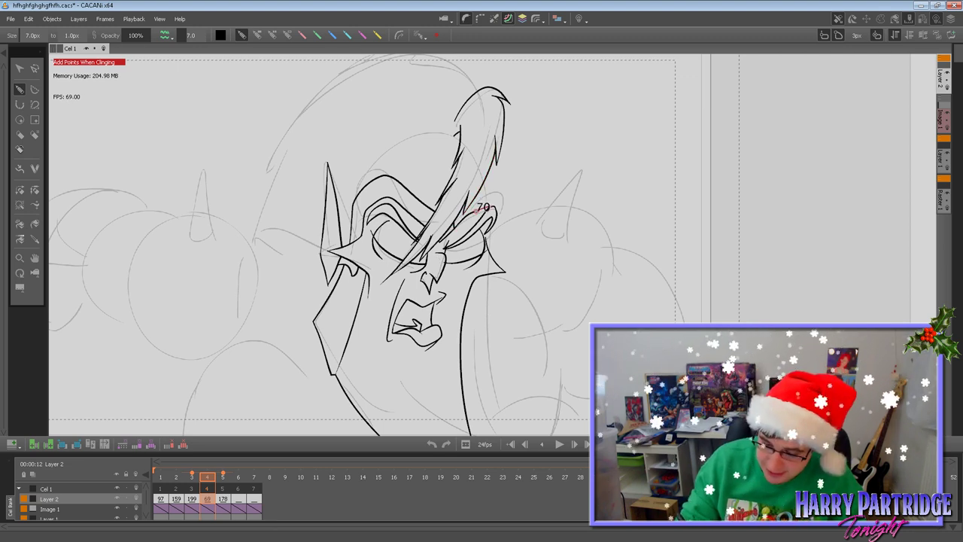
key(Right)
key(Left)
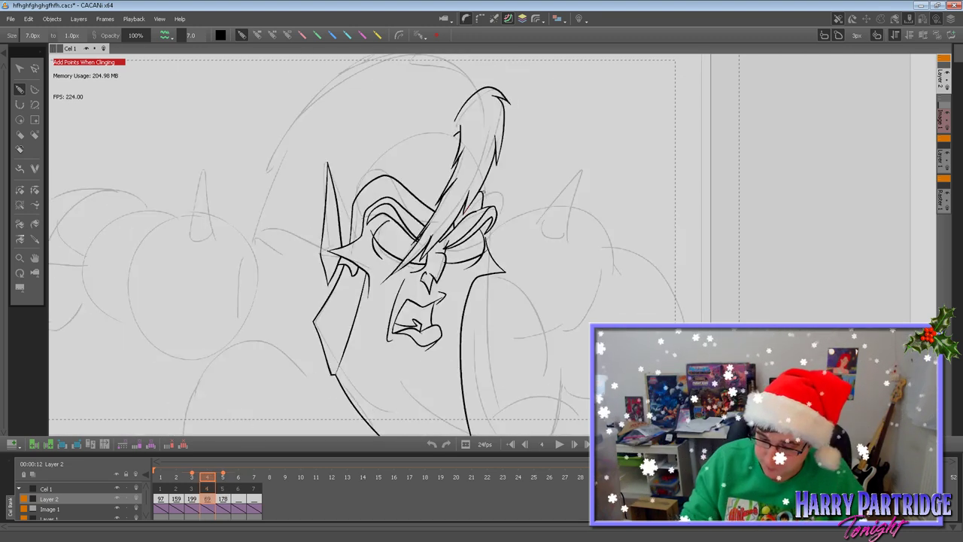
drag(465, 210, 495, 149)
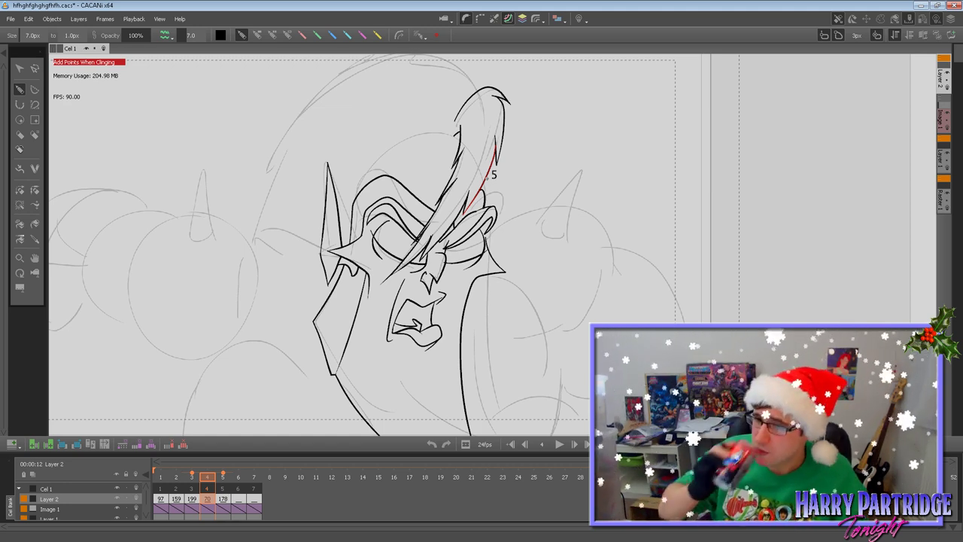
Ink the front edge of the narrow far ear beside the far eyebrow, undoing the first attempt at its back edge.
click(34, 258)
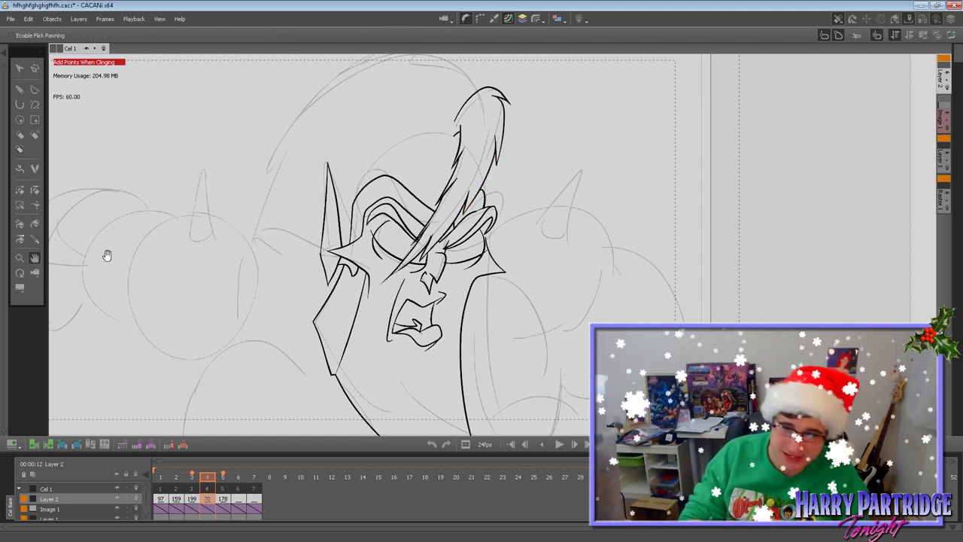
mouse_move(496, 344)
mouse_down()
mouse_move(468, 318)
mouse_move(480, 357)
mouse_move(429, 362)
mouse_up()
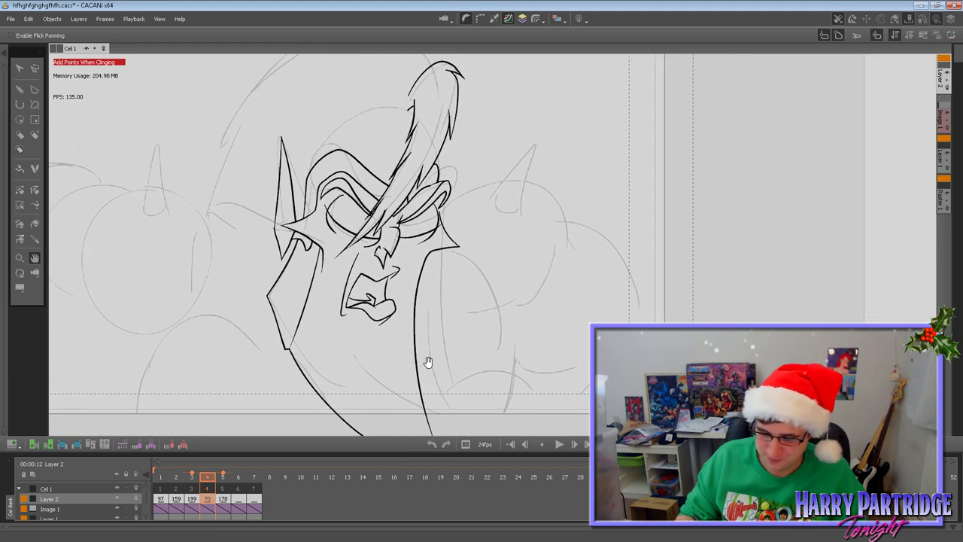
click(19, 89)
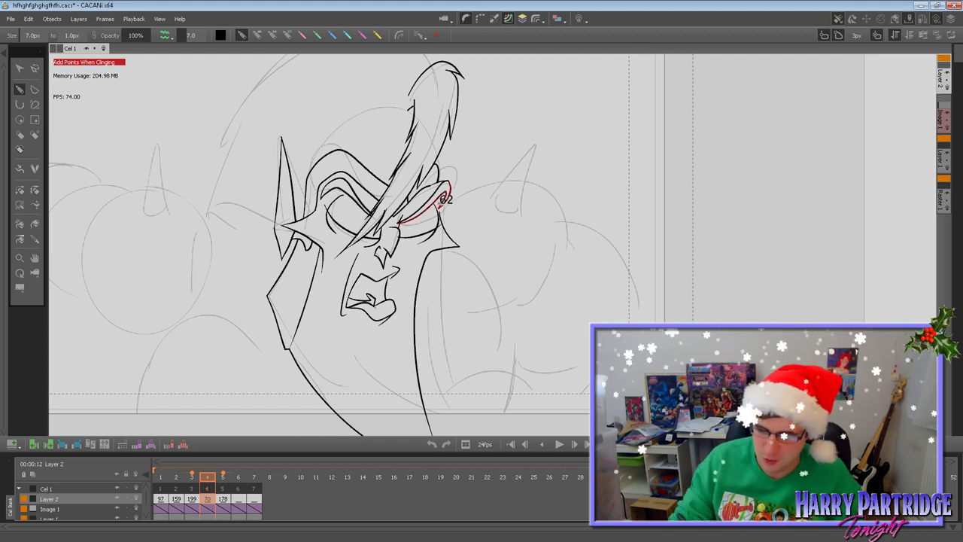
drag(449, 193, 441, 209)
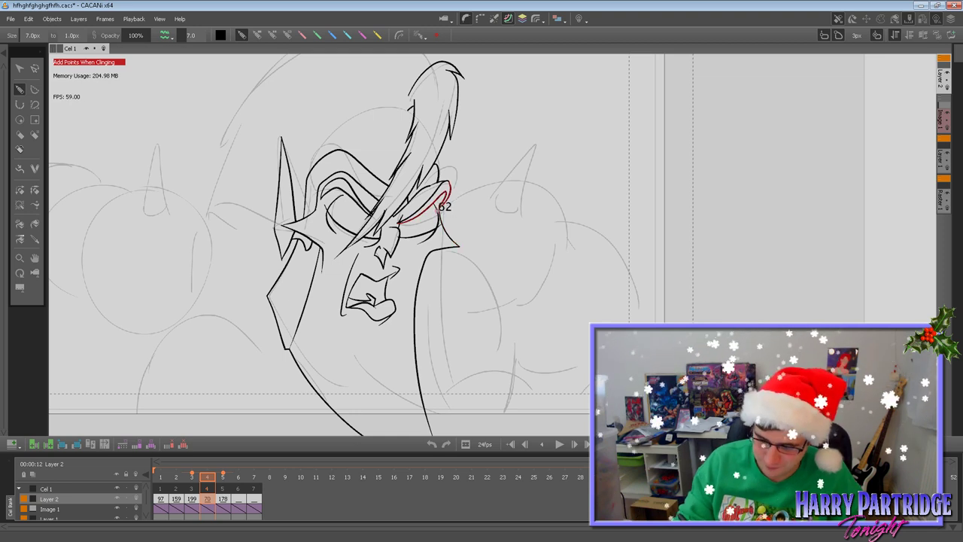
key(Right)
key(Left)
mouse_move(449, 182)
mouse_down()
mouse_move(455, 150)
mouse_move(458, 228)
mouse_up()
key(ctrl+z)
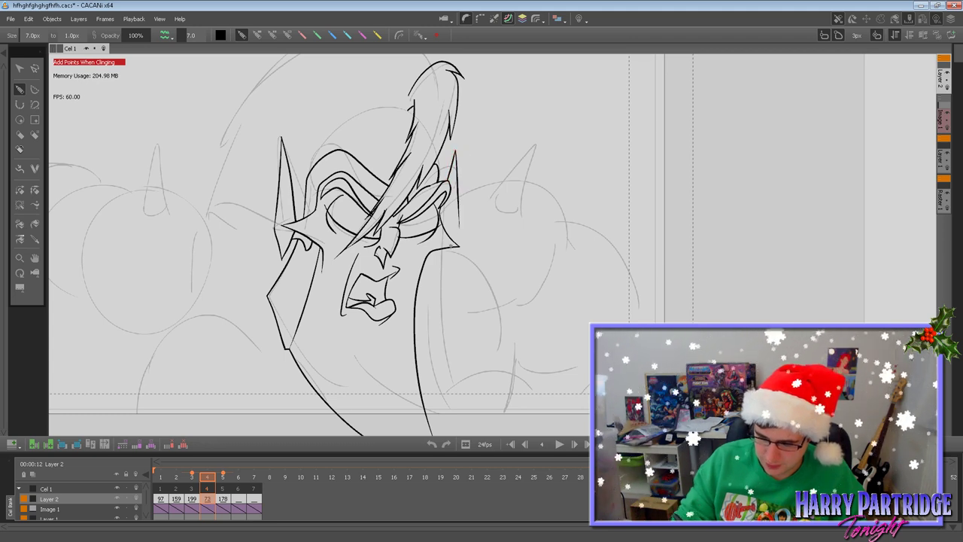
key(ctrl+z)
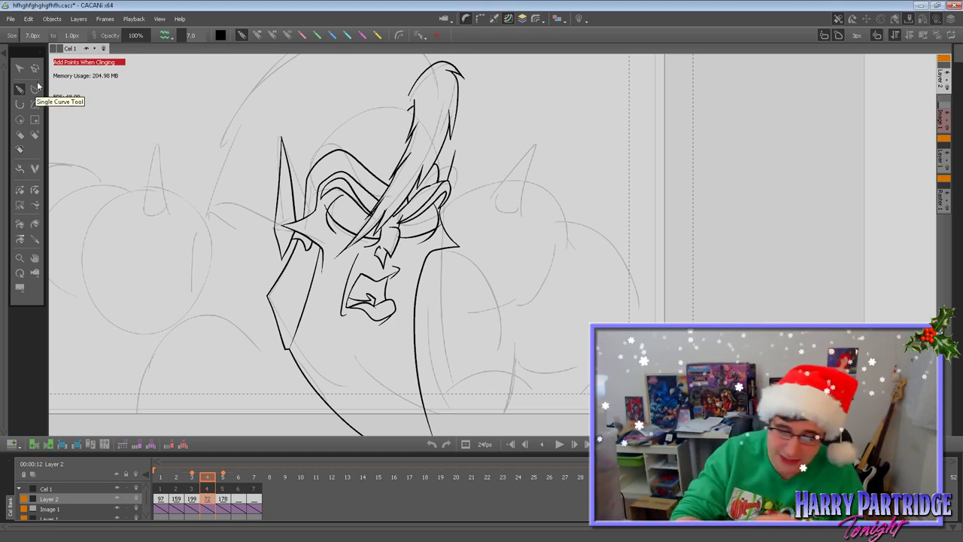
Ink the back edge of the far ear from its tip down to the far cheek point, checking against frame 3.
drag(452, 155, 447, 223)
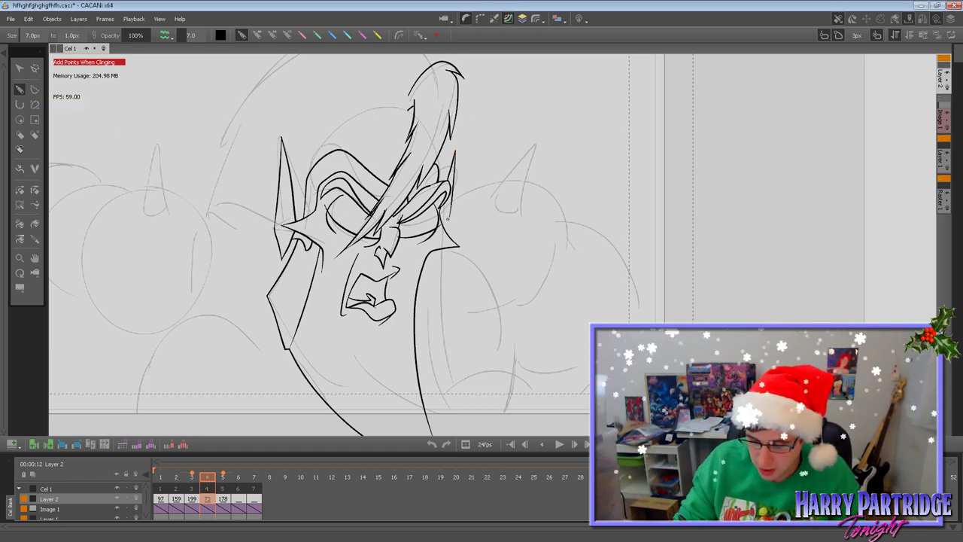
key(ctrl+z)
drag(455, 153, 447, 222)
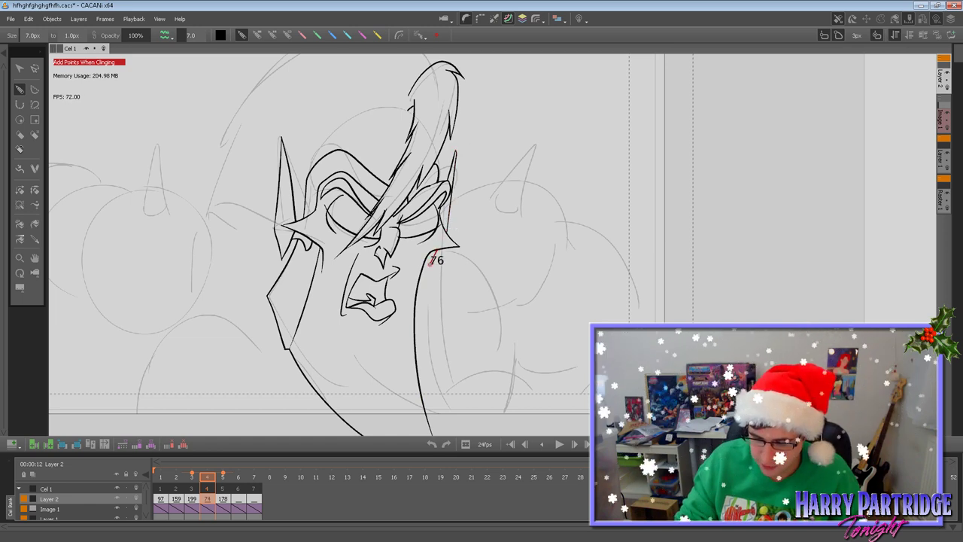
key(Left)
key(Right)
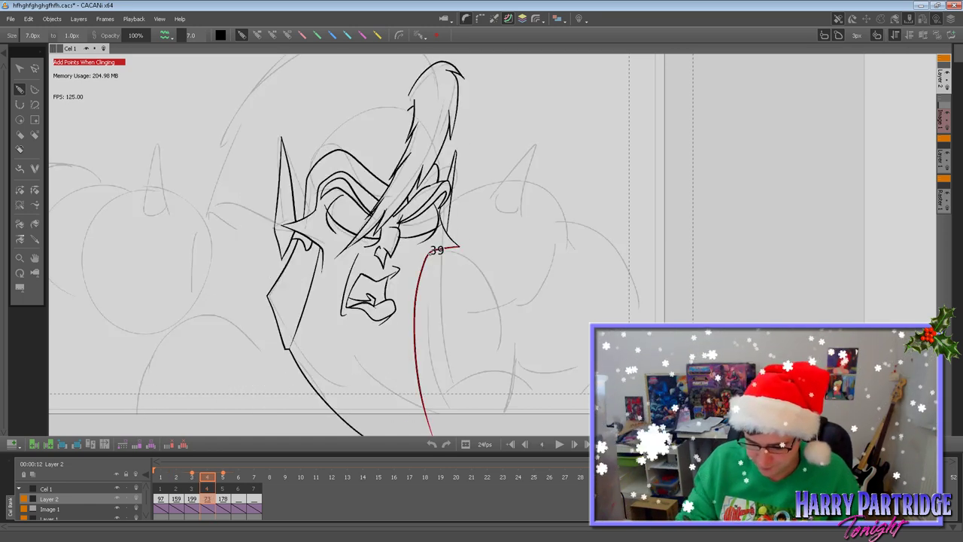
Ink the small point beneath the far cheek and a second line running down alongside the far edge.
click(432, 258)
drag(431, 254, 418, 366)
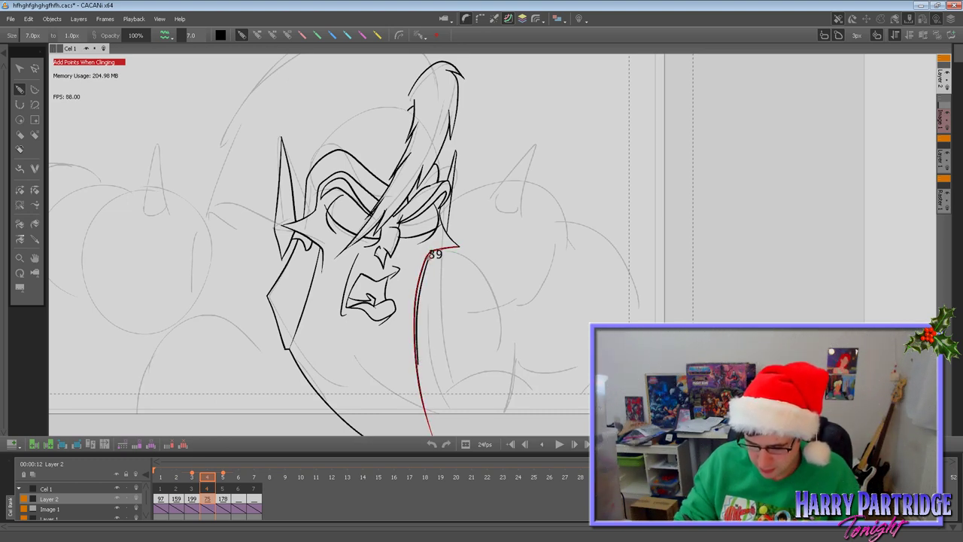
drag(430, 271, 445, 251)
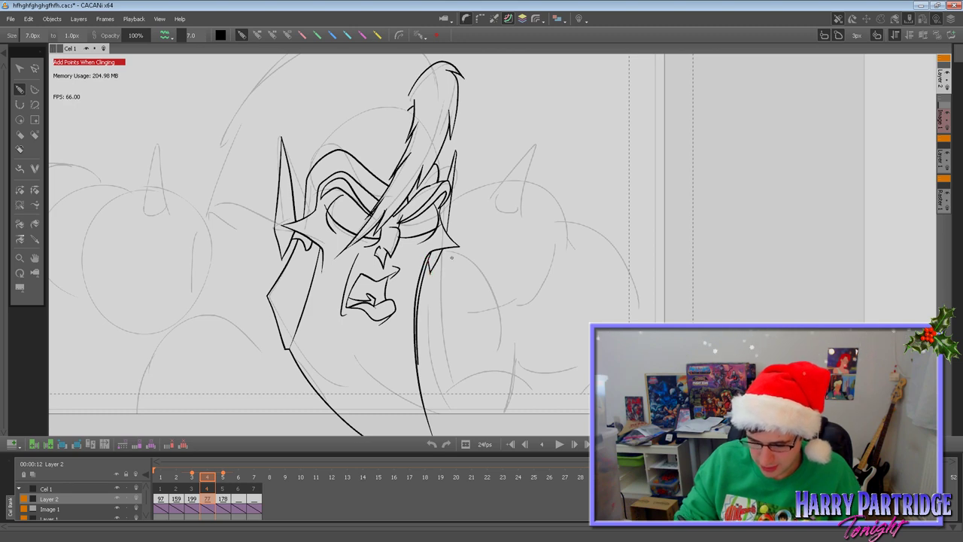
drag(421, 364, 419, 365)
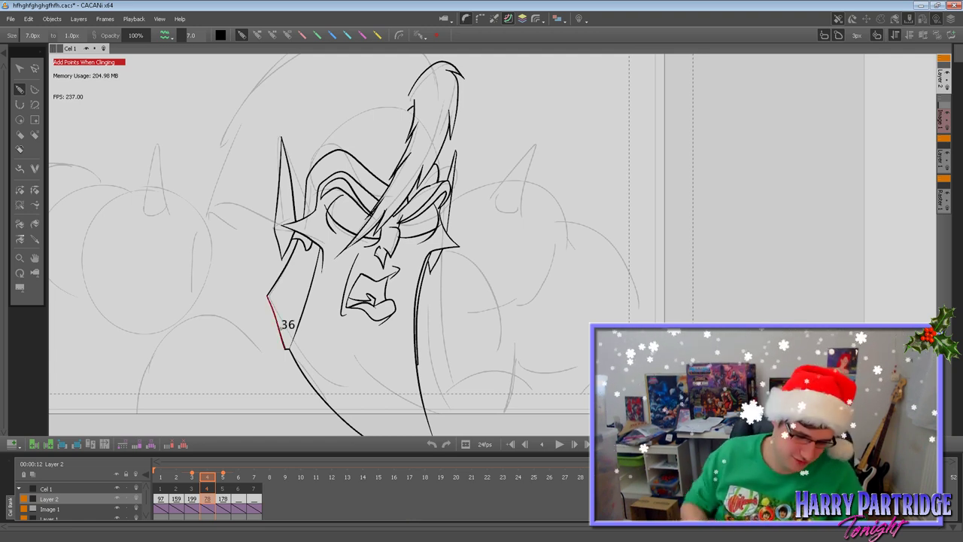
click(34, 258)
drag(205, 291, 355, 293)
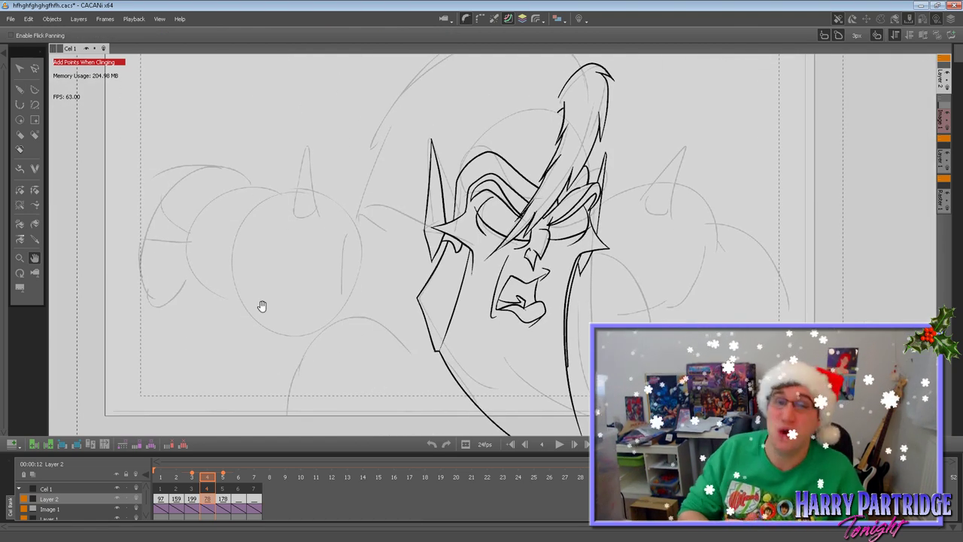
drag(318, 343, 291, 361)
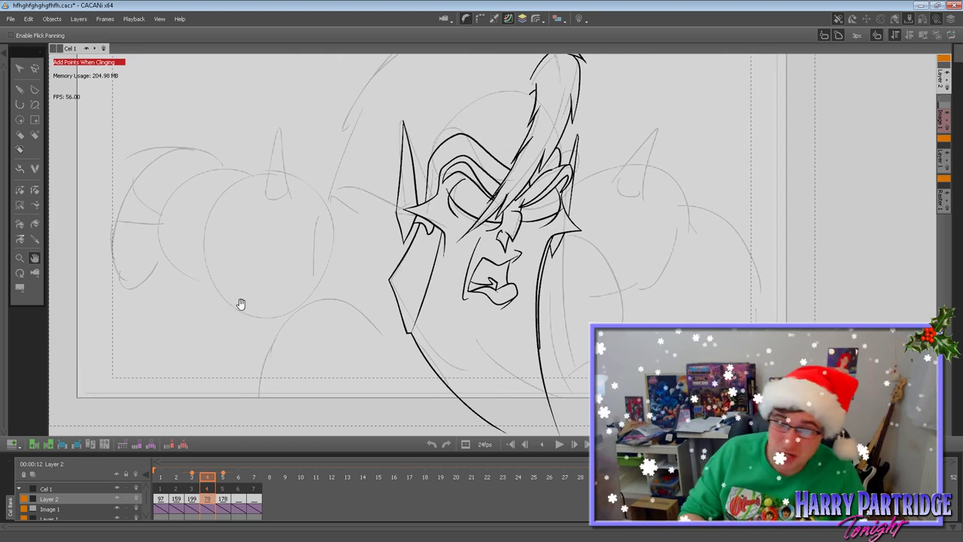
drag(384, 298, 366, 303)
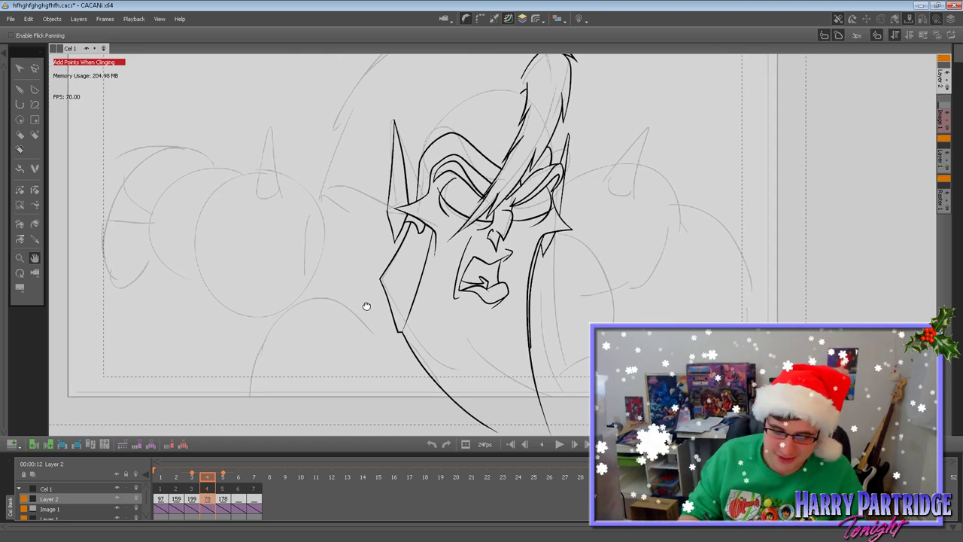
Adjust the inner stroke of the far eyebrow with the Stroke Editor.
click(20, 89)
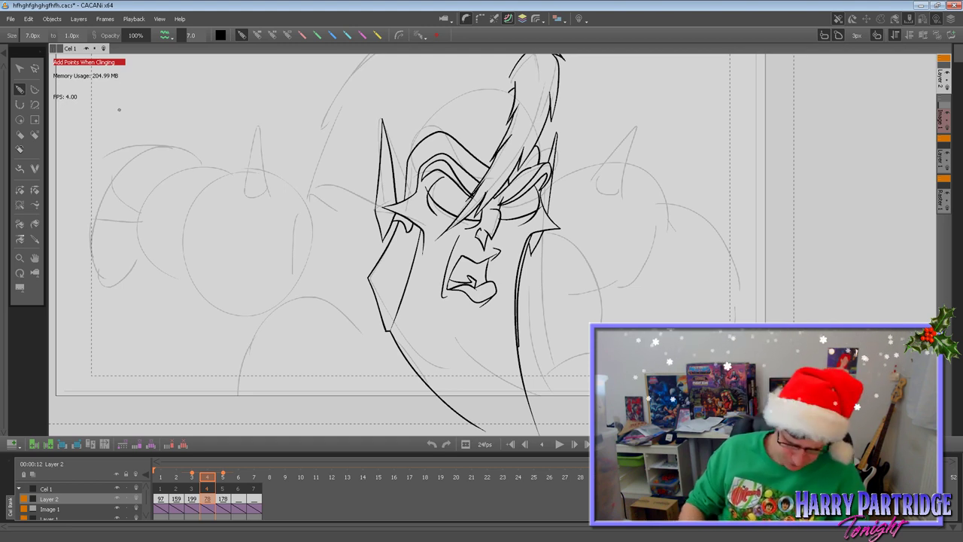
click(34, 67)
click(525, 172)
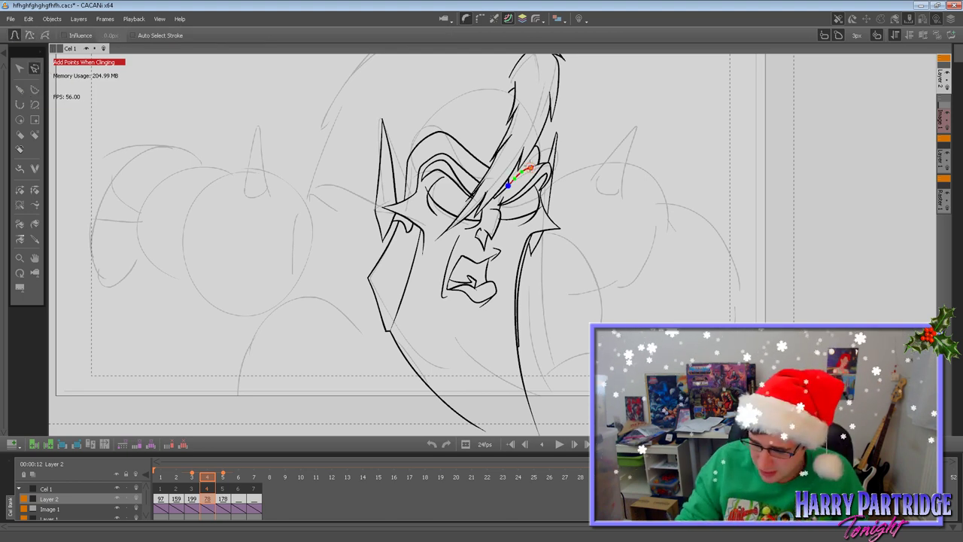
click(577, 151)
Ink the chest line sloping from beneath the near shoulder down to the long chin edge, comparing with frames 3 and 5.
click(34, 257)
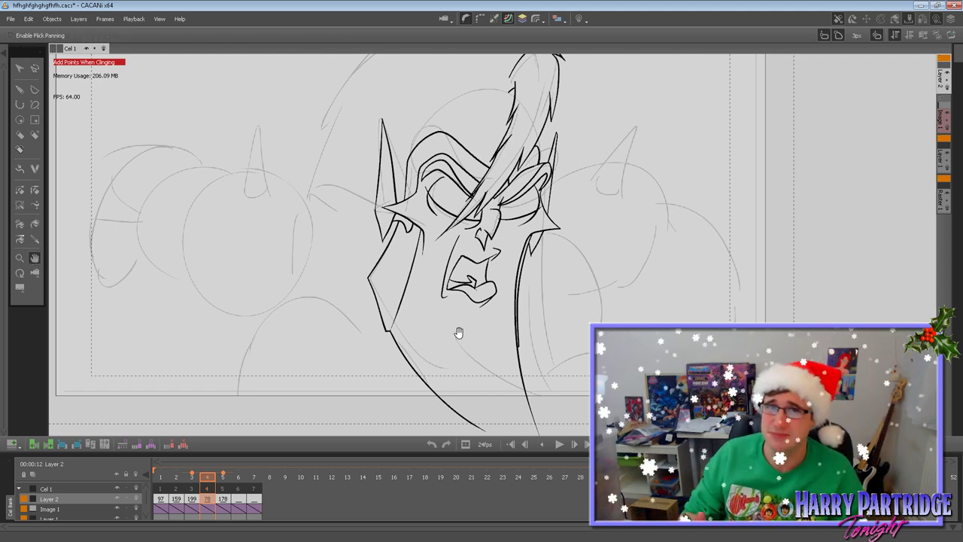
mouse_move(462, 344)
mouse_down()
mouse_move(432, 369)
mouse_move(380, 379)
mouse_move(394, 354)
mouse_move(356, 347)
mouse_up()
click(21, 90)
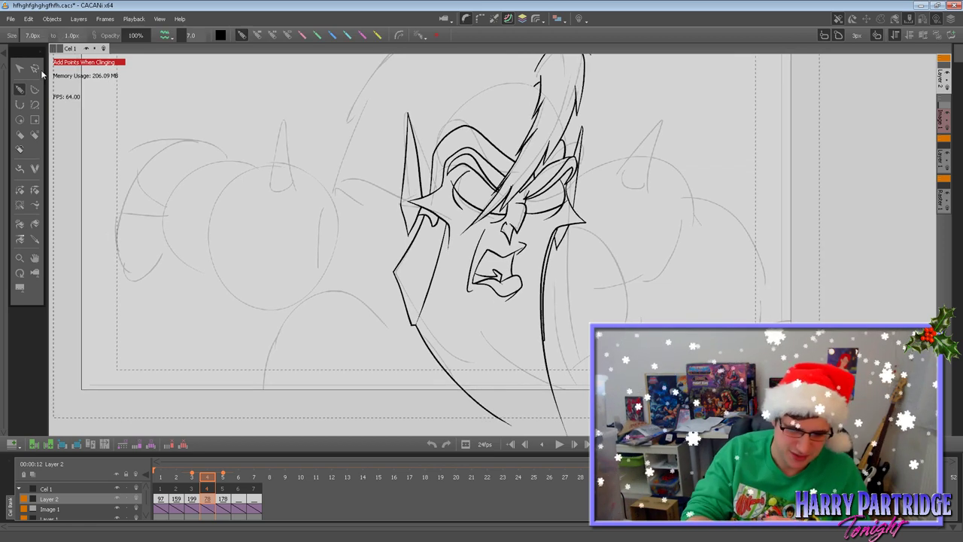
key(Right)
key(Left)
key(Left)
key(Right)
key(Right)
key(Left)
key(Left)
key(Left)
key(Right)
key(Right)
key(Right)
key(Left)
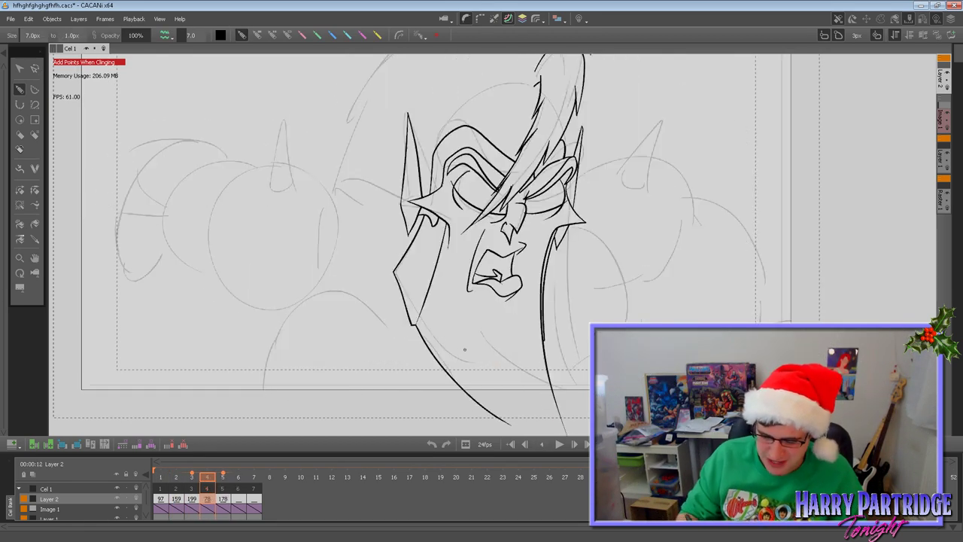
mouse_move(314, 288)
mouse_down()
mouse_move(405, 340)
mouse_move(440, 372)
mouse_up()
Finish the chest line's lower end with a short tick against the chin edge, checking against frames 3 and 5.
key(Right)
key(Left)
key(Left)
key(Right)
key(Right)
key(Left)
drag(435, 370, 443, 367)
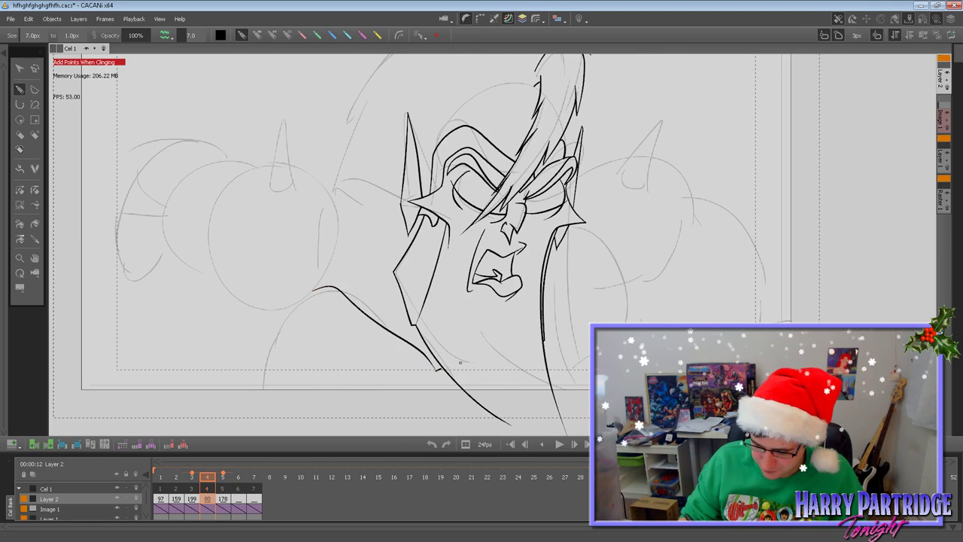
key(Right)
key(Left)
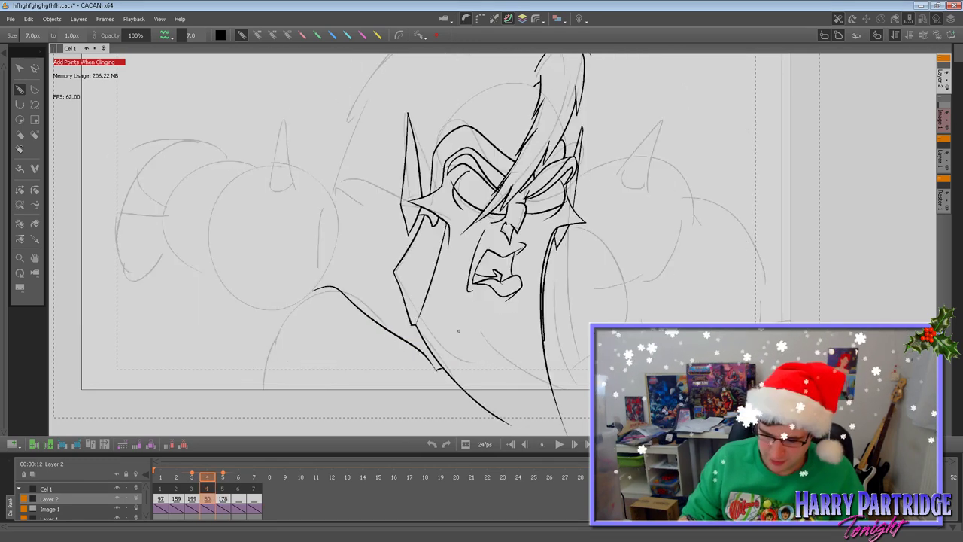
Ink a short second line just above the chest line, below the near sideburn's tip, and compare with the neighbouring frames.
drag(398, 328, 427, 348)
key(Left)
key(Right)
key(Right)
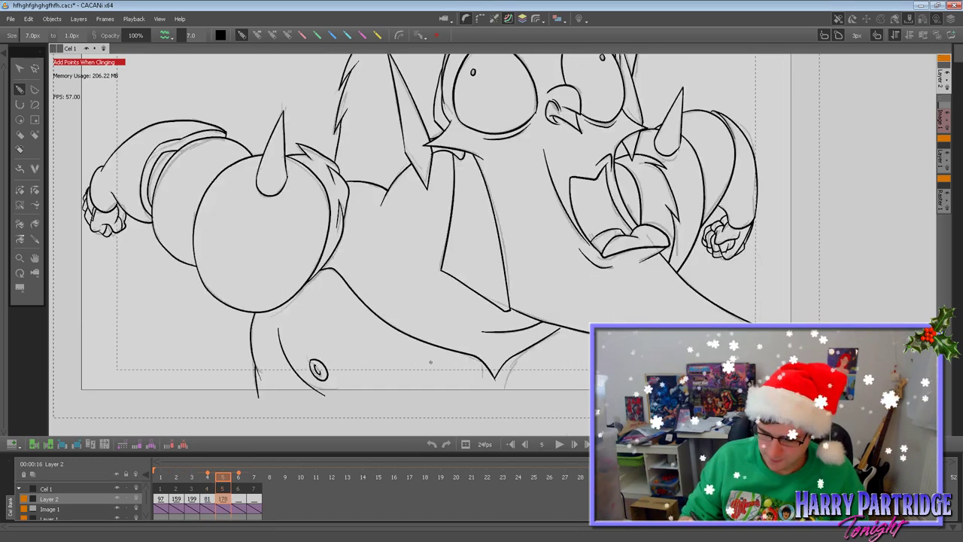
key(Left)
Ink the curved shoulder line behind the near ear, redoing the first attempt, and trim the part crossing the ear.
drag(504, 175, 447, 172)
key(ctrl+z)
drag(385, 202, 432, 180)
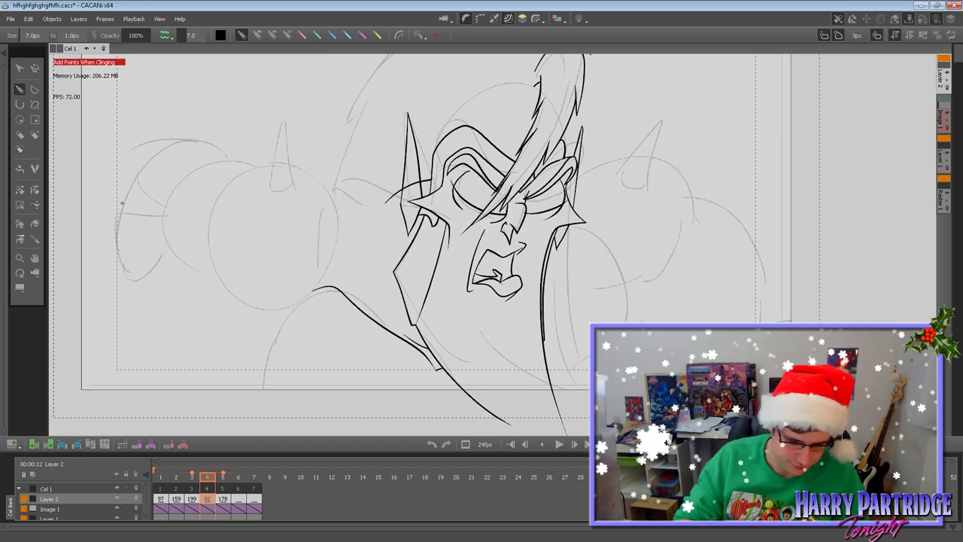
click(20, 189)
click(20, 89)
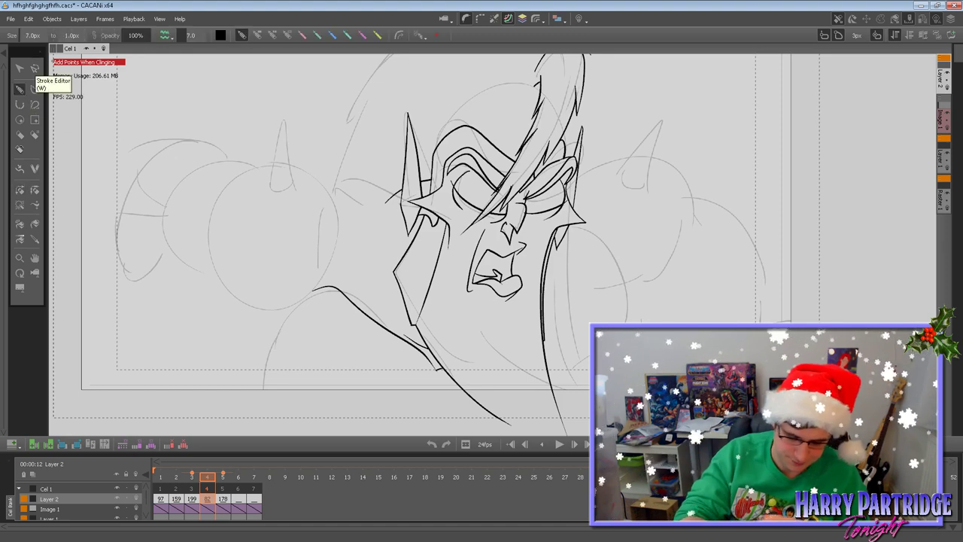
Try to ink the near shoulder spike with a rounded base, comparing with frames 3 and 5, and undo the attempts.
key(Right)
key(Left)
key(Left)
key(Right)
key(Right)
key(Left)
mouse_move(285, 120)
mouse_down()
mouse_move(274, 184)
mouse_move(308, 169)
mouse_move(278, 168)
mouse_up()
key(ctrl+z)
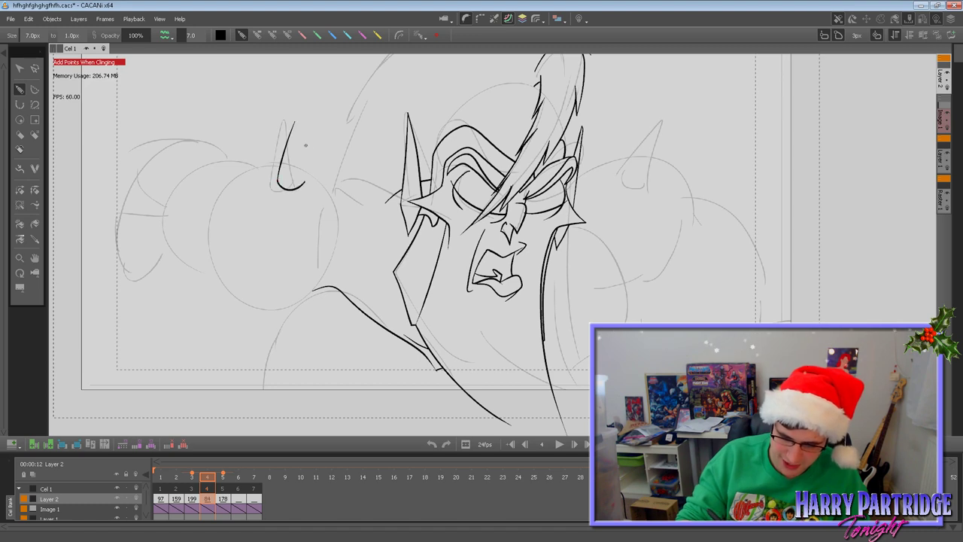
drag(294, 121, 303, 185)
key(Left)
key(Right)
key(Right)
key(Left)
key(ctrl+z)
key(ctrl+z)
Ink the near shoulder spike slightly beside the sketched one, redrawing its curved base and straight back edge once.
mouse_move(294, 120)
mouse_down()
mouse_move(277, 182)
mouse_move(301, 184)
mouse_up()
drag(295, 118, 299, 172)
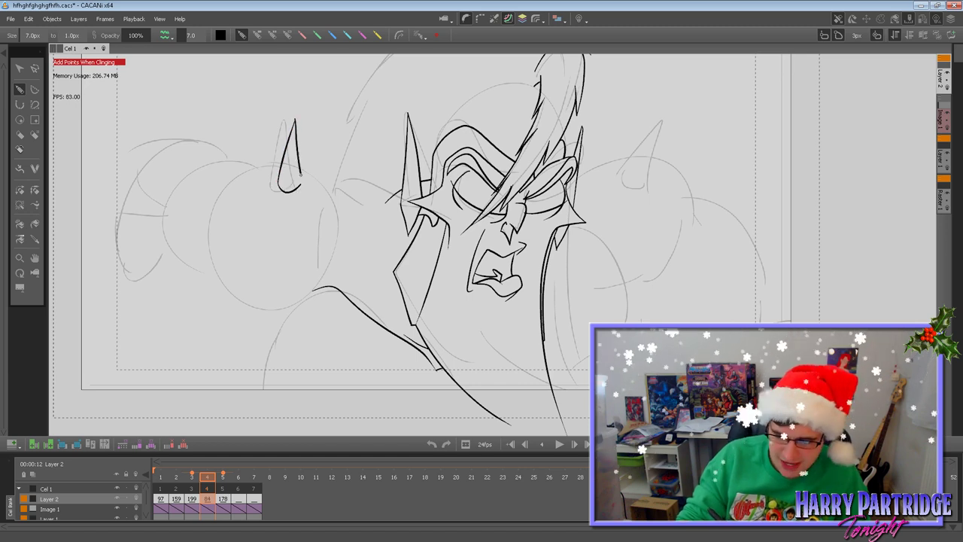
key(Right)
key(Left)
key(ctrl+z)
key(ctrl+z)
key(ctrl+z)
mouse_move(294, 123)
mouse_down()
mouse_move(278, 183)
mouse_move(302, 179)
mouse_up()
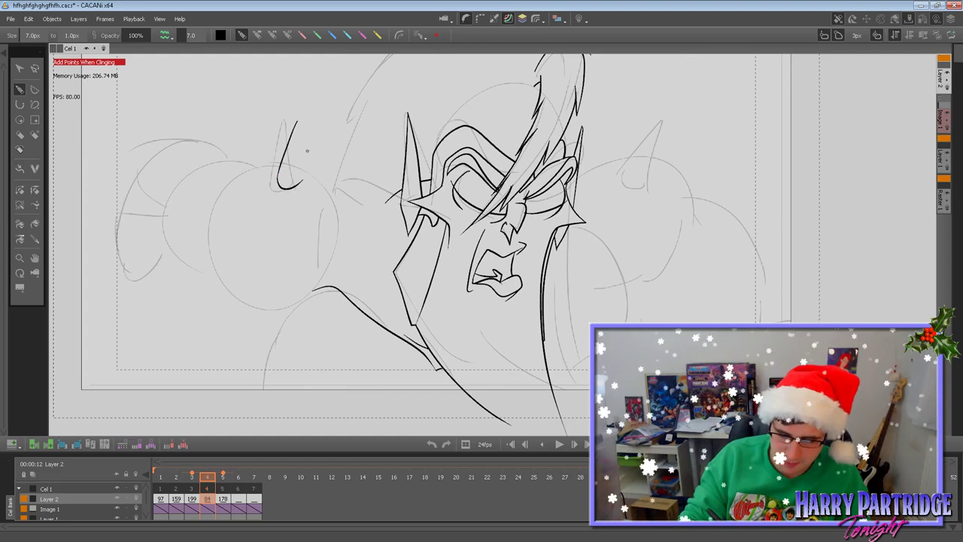
drag(296, 122, 302, 179)
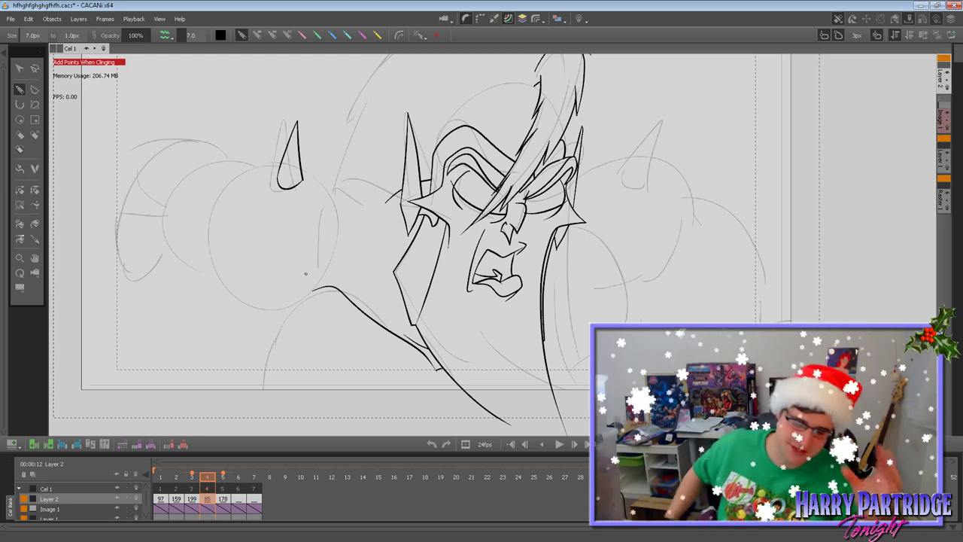
Ink the round near shoulder as one full circle starting at the spike, undoing two false starts and comparing with neighbouring frames.
click(34, 258)
drag(418, 294, 377, 303)
key(Right)
click(20, 90)
key(Left)
key(Left)
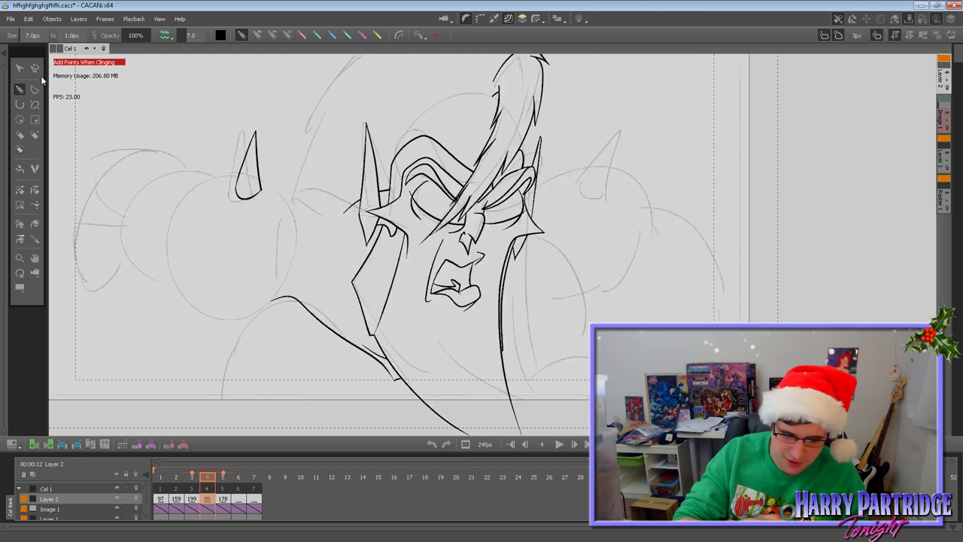
key(Right)
key(Right)
key(Left)
key(Left)
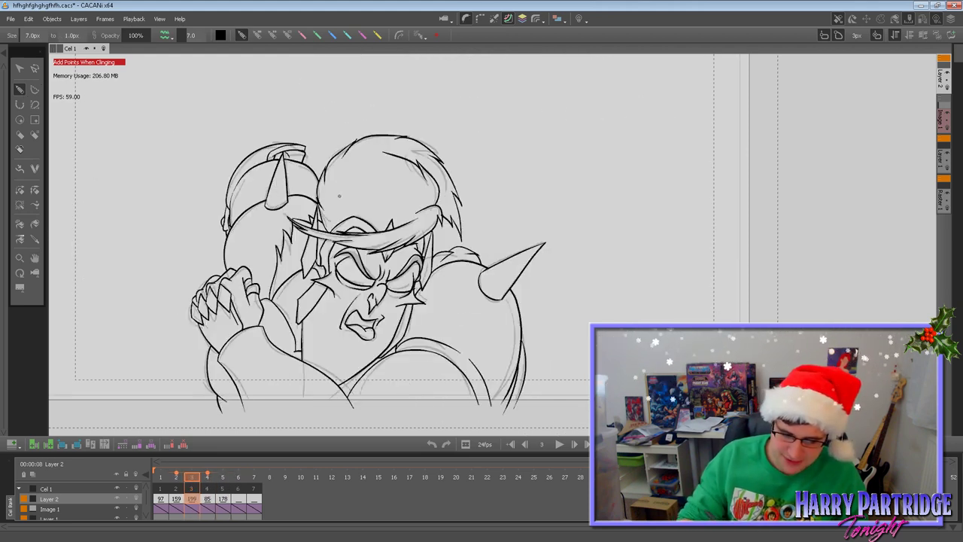
key(Right)
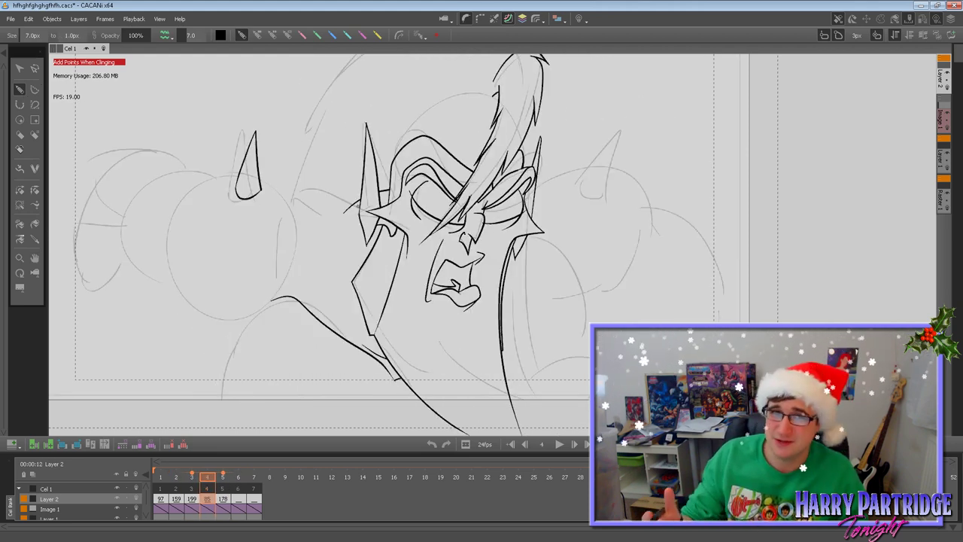
key(Left)
key(Right)
drag(186, 205, 174, 255)
key(ctrl+z)
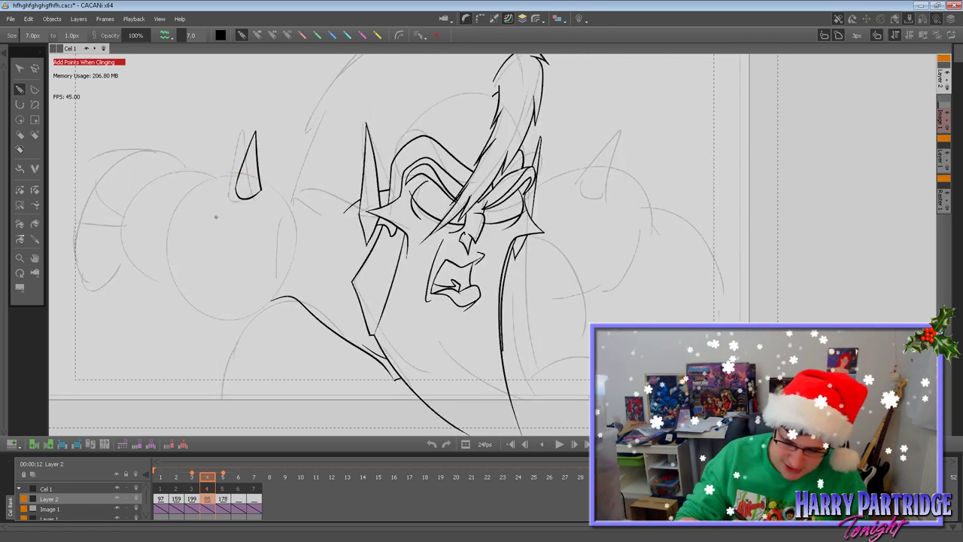
mouse_move(238, 177)
mouse_down()
mouse_move(214, 178)
mouse_move(176, 225)
mouse_up()
key(ctrl+z)
mouse_move(237, 173)
mouse_down()
mouse_move(170, 219)
mouse_move(165, 255)
mouse_move(194, 311)
mouse_move(228, 323)
mouse_move(275, 302)
mouse_move(297, 259)
mouse_move(299, 222)
mouse_move(259, 192)
mouse_up()
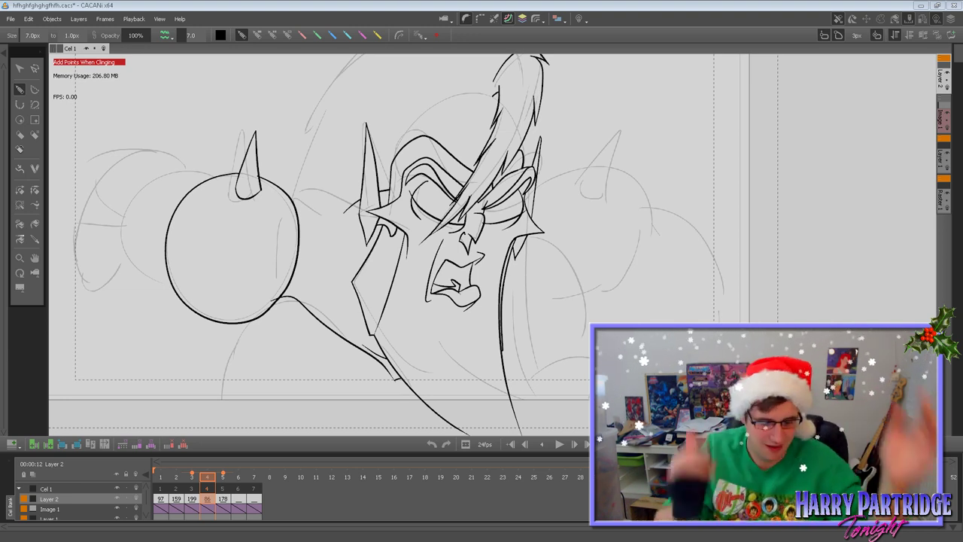
Trim the shoulder circle where it overlaps the spike.
click(19, 204)
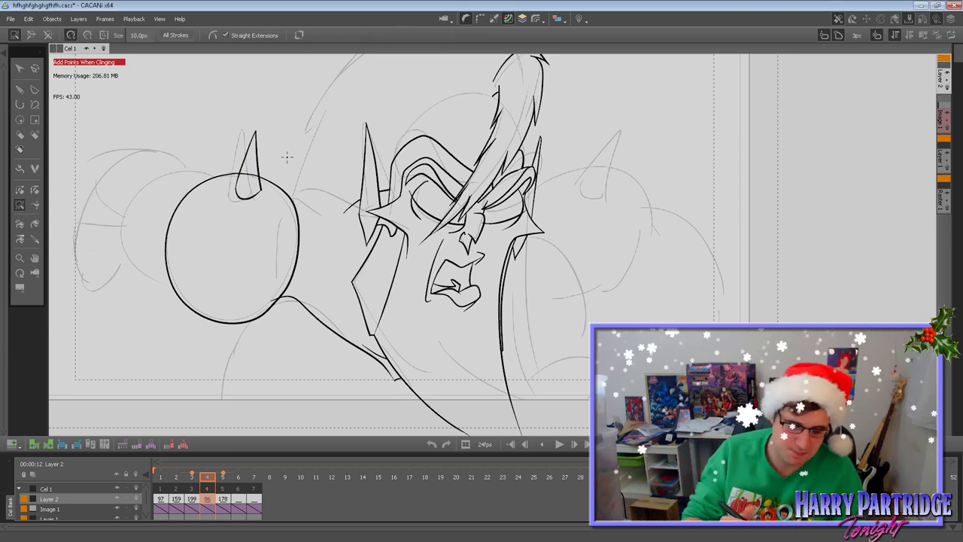
click(19, 190)
drag(257, 169, 261, 158)
click(20, 89)
Try to ink a bulging edge behind the near shoulder circle, comparing with frames 3 and 5, and undo it.
key(Right)
key(Right)
key(Left)
key(Left)
key(Left)
key(Right)
key(Right)
key(Left)
key(Left)
key(Right)
key(Right)
key(Left)
key(Left)
key(Right)
key(Right)
key(Left)
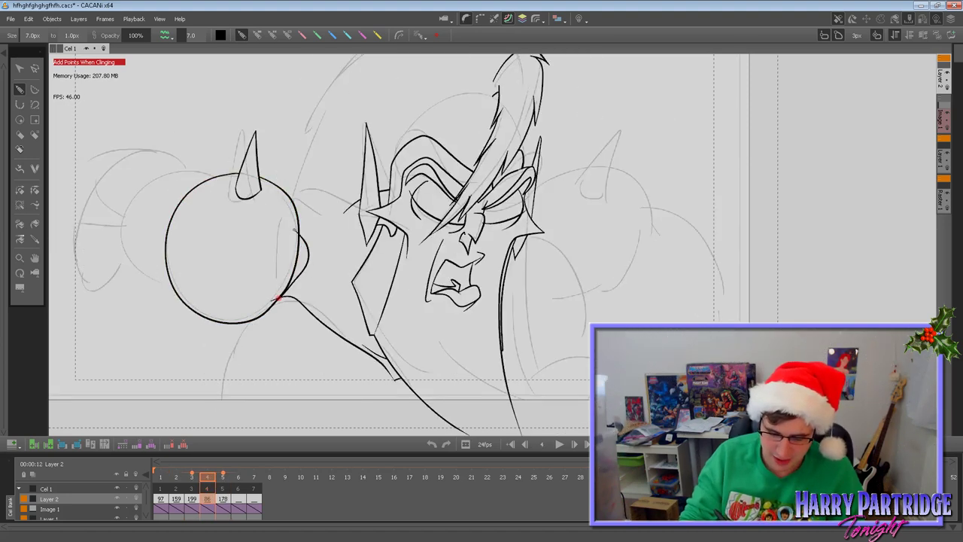
key(Left)
key(Right)
key(Right)
key(Left)
key(Left)
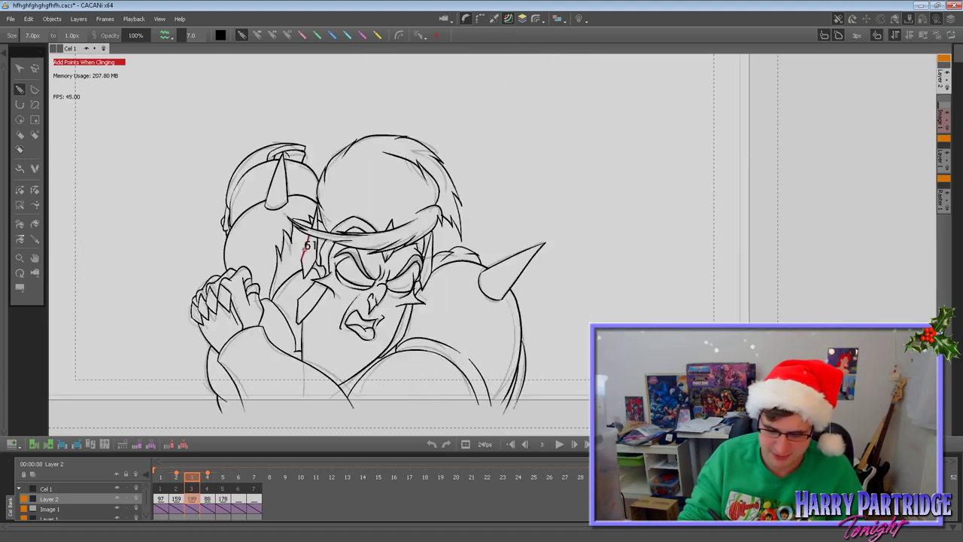
key(Right)
key(ctrl+z)
Ink a tighter lower edge behind the near shoulder circle, running down to the chest line, and compare with frames 3 and 5.
mouse_move(289, 231)
mouse_down()
mouse_move(285, 291)
mouse_move(273, 300)
mouse_up()
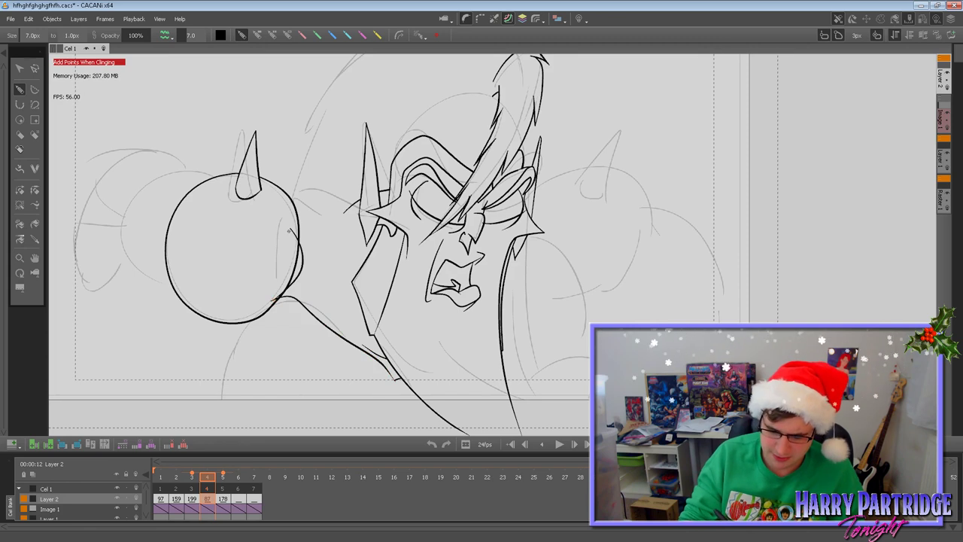
key(Left)
key(Right)
key(Right)
key(Left)
Ink a small jagged fur tuft midway along the inner side of the near shoulder, undoing the last stroke above it.
drag(293, 243, 294, 249)
key(Left)
key(Right)
key(Right)
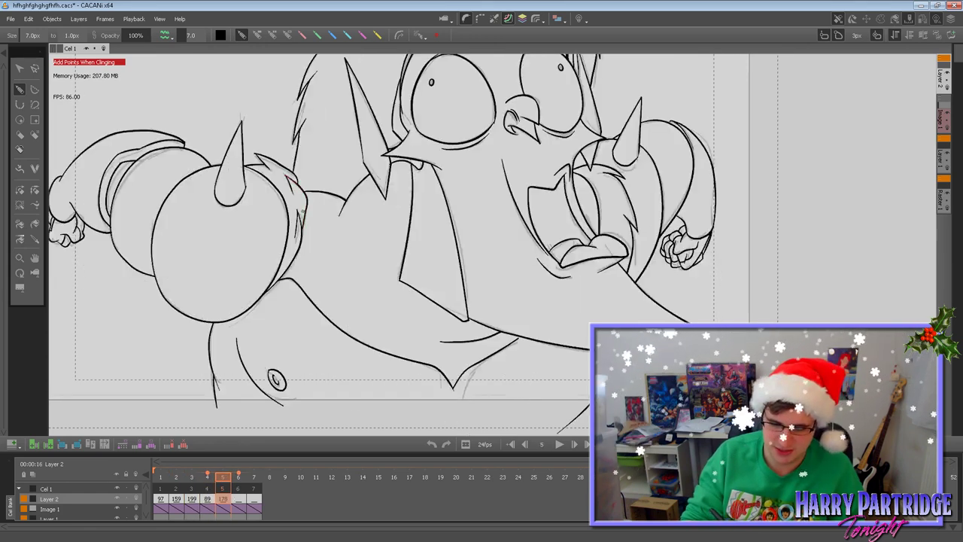
key(Left)
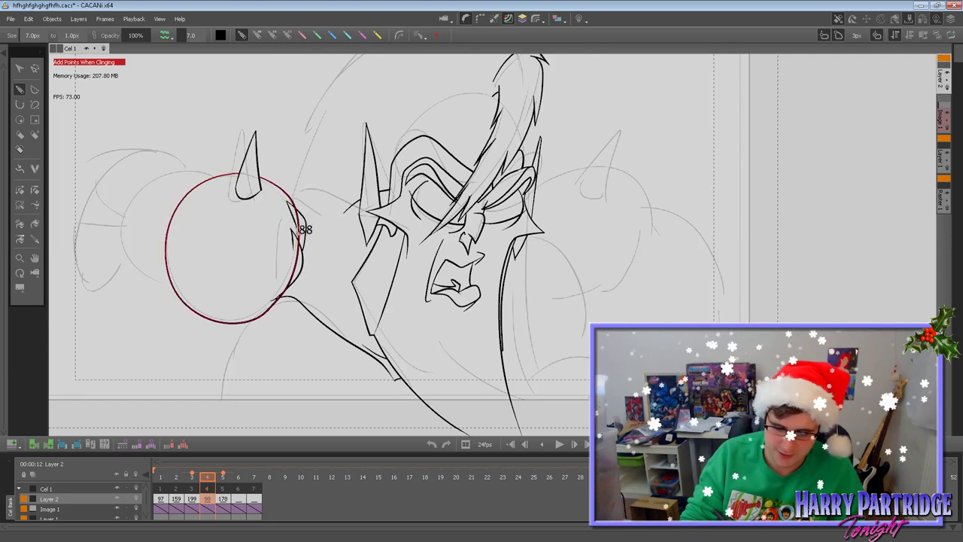
key(ctrl+z)
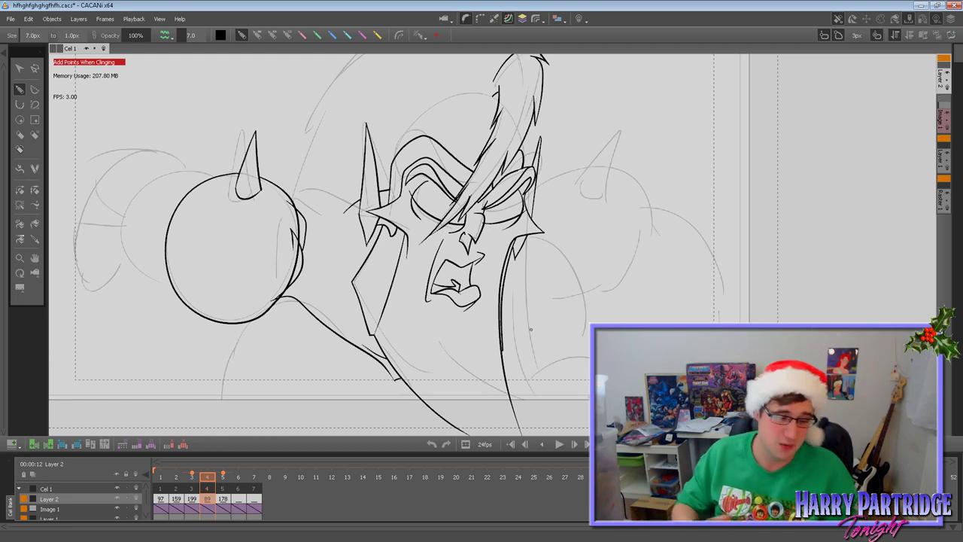
Ink the upper inner fur stroke down to the small tuft on the near shoulder, checking against frames 3 and 5.
key(Left)
key(Right)
key(Right)
key(Left)
drag(286, 201, 300, 234)
key(Left)
key(Right)
key(Right)
key(Left)
key(Left)
key(Right)
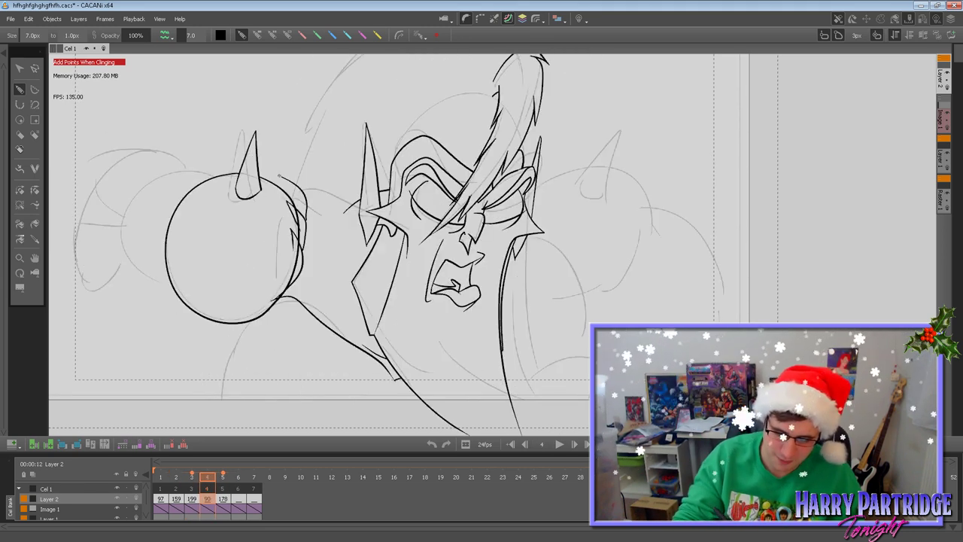
Ink the outer fur edge up to a pointed tuft at the upper rim of the near shoulder, comparing with neighbouring frames.
mouse_move(306, 220)
mouse_down()
mouse_move(283, 176)
mouse_move(289, 182)
mouse_up()
mouse_move(290, 182)
mouse_down()
mouse_move(277, 178)
mouse_move(279, 187)
mouse_up()
key(Left)
key(Right)
key(Right)
key(Left)
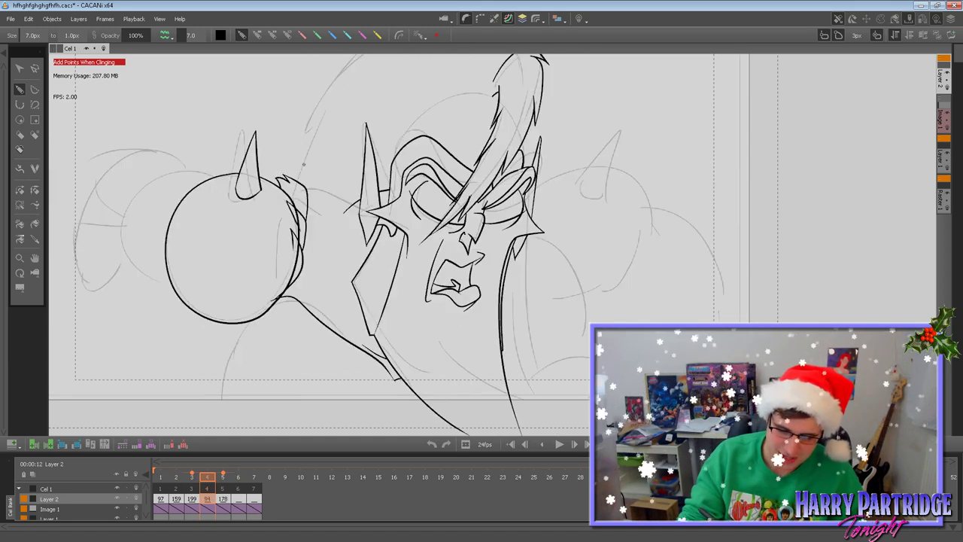
Trim the shoulder circle and stray line ends where they overlap the fur and the start of the chest line.
click(21, 191)
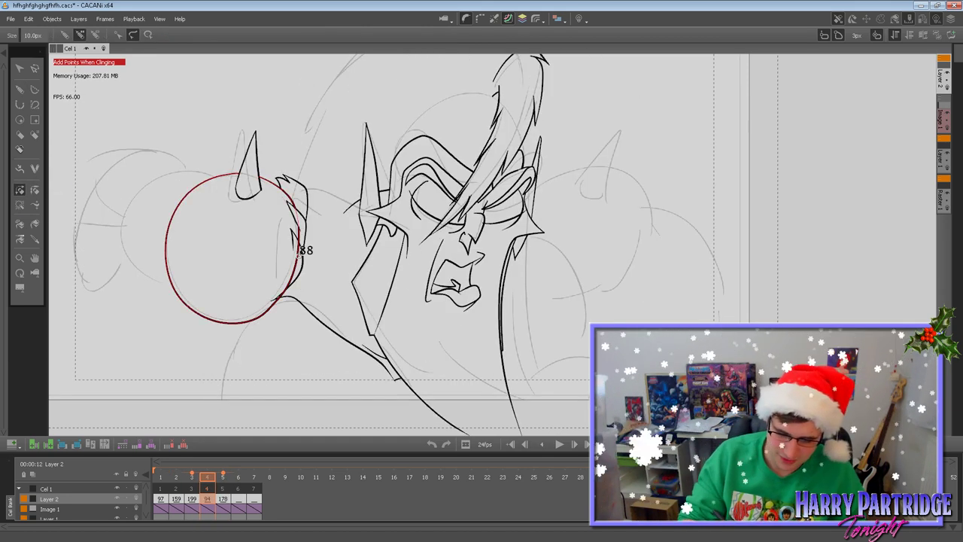
key(p)
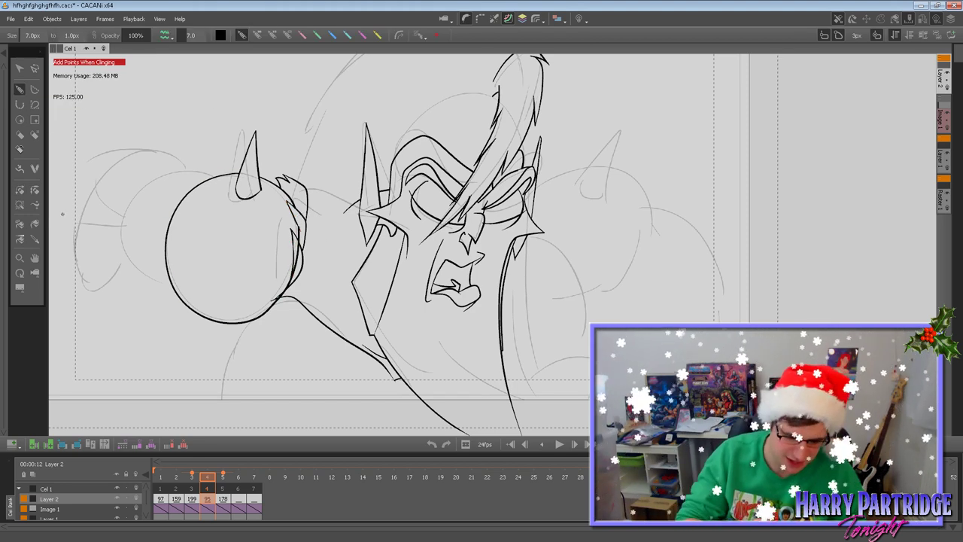
click(19, 190)
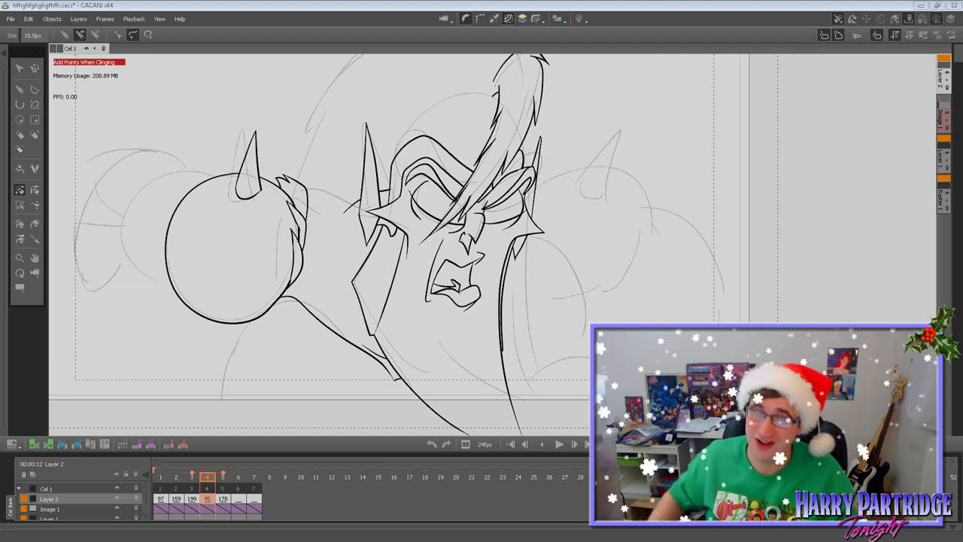
Ink the short upper shoulder line from the near shoulder's fur tuft toward the base of the ear, comparing with frames 3 and 5.
click(35, 258)
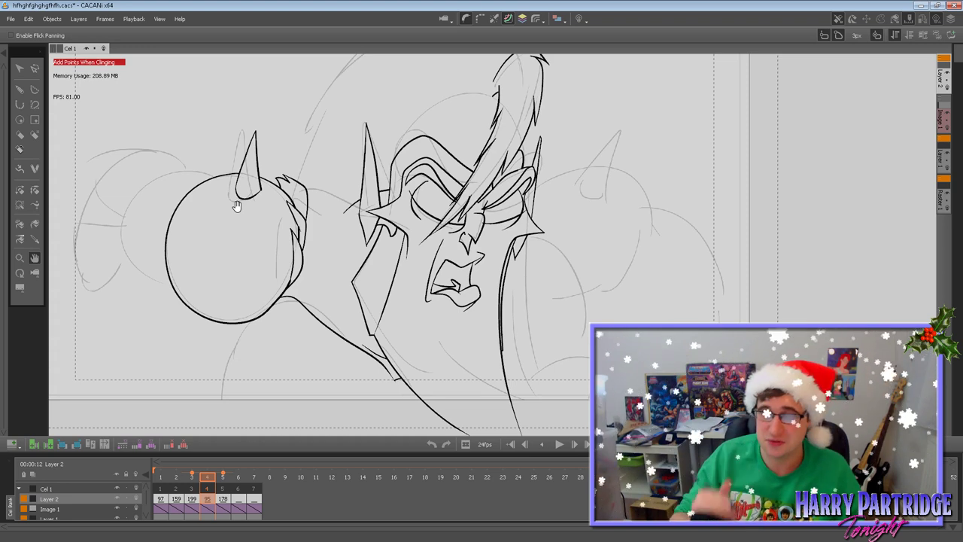
drag(401, 288, 410, 283)
click(20, 89)
key(Left)
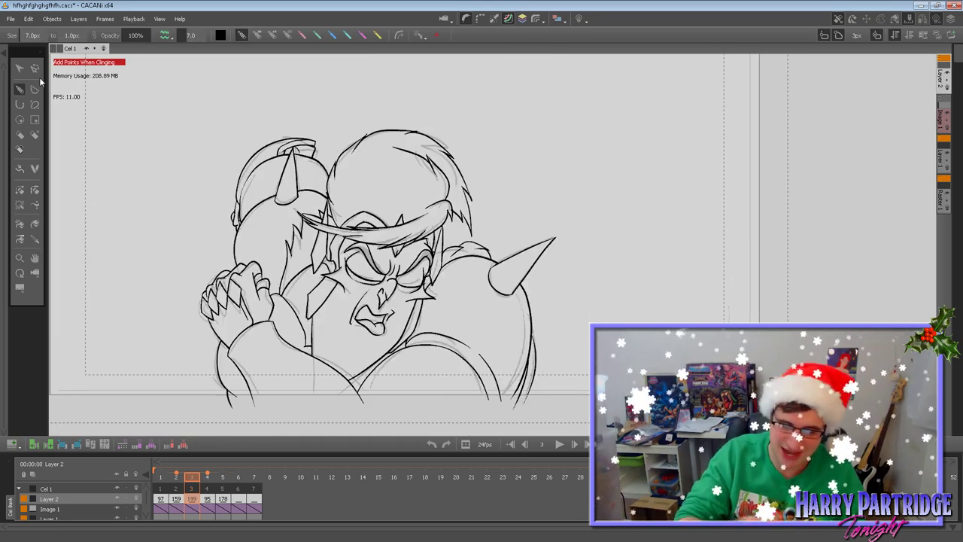
key(Right)
key(Right)
key(Left)
mouse_move(332, 188)
mouse_down()
mouse_move(398, 184)
mouse_move(317, 192)
mouse_move(363, 200)
mouse_up()
key(Left)
key(Right)
key(Right)
key(Left)
key(ctrl+z)
key(Left)
key(Right)
key(Right)
key(comma)
key(comma)
key(period)
key(period)
key(comma)
mouse_move(248, 156)
mouse_down()
mouse_move(161, 195)
mouse_move(166, 250)
mouse_move(206, 322)
mouse_move(197, 271)
mouse_move(170, 262)
mouse_move(152, 204)
mouse_move(189, 159)
mouse_move(249, 168)
mouse_up()
key(comma)
key(period)
key(period)
key(comma)
key(ctrl+z)
key(comma)
key(period)
key(period)
key(comma)
key(ctrl+z)
mouse_move(177, 267)
mouse_down()
mouse_move(149, 211)
mouse_move(169, 170)
mouse_move(205, 155)
mouse_move(250, 166)
mouse_up()
key(comma)
key(period)
key(period)
key(comma)
key(ctrl+z)
mouse_move(177, 267)
mouse_down()
mouse_move(148, 224)
mouse_move(157, 173)
mouse_move(202, 148)
mouse_move(168, 263)
mouse_up()
key(ctrl+z)
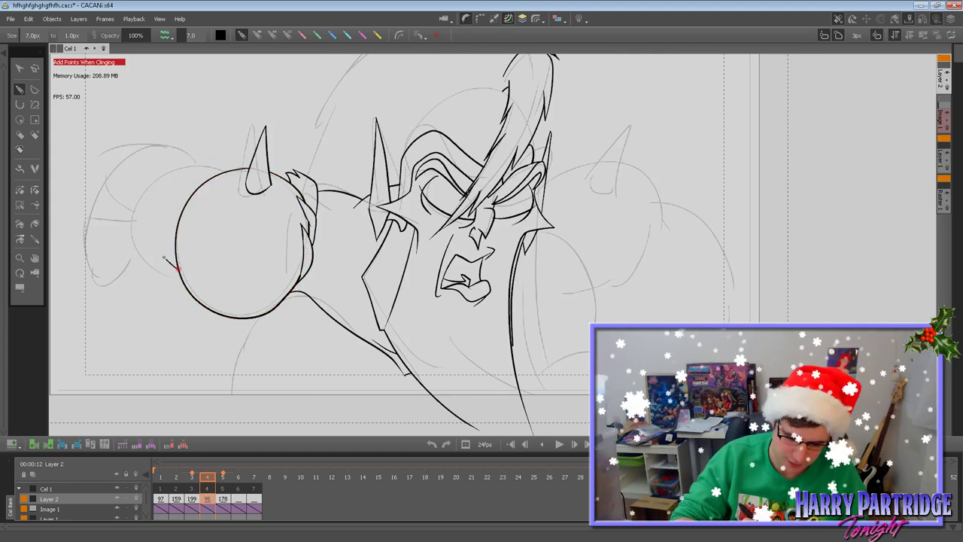
key(ctrl+z)
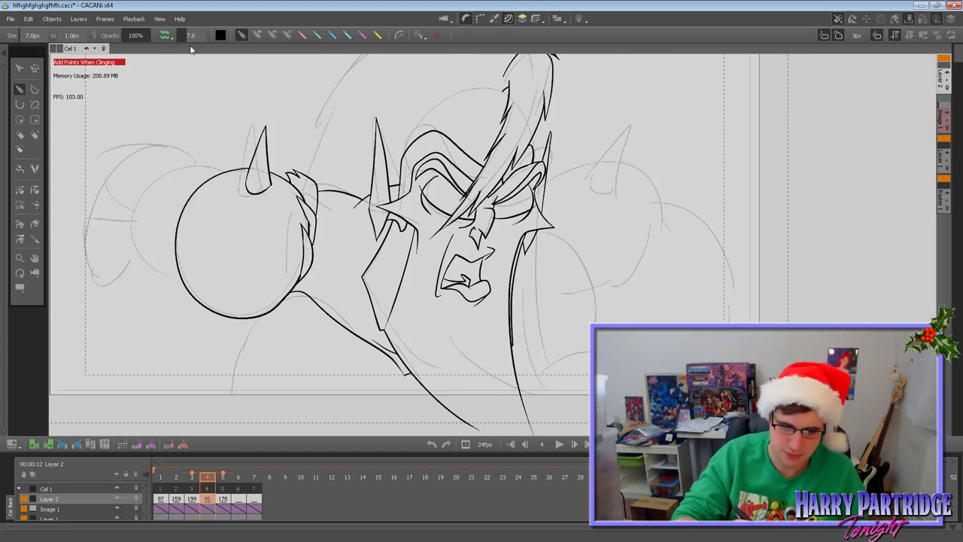
Set the stroke smoothing to 8.0 and try inking the upper-arm curve behind the near shoulder circle, undoing each attempt.
drag(187, 41, 186, 42)
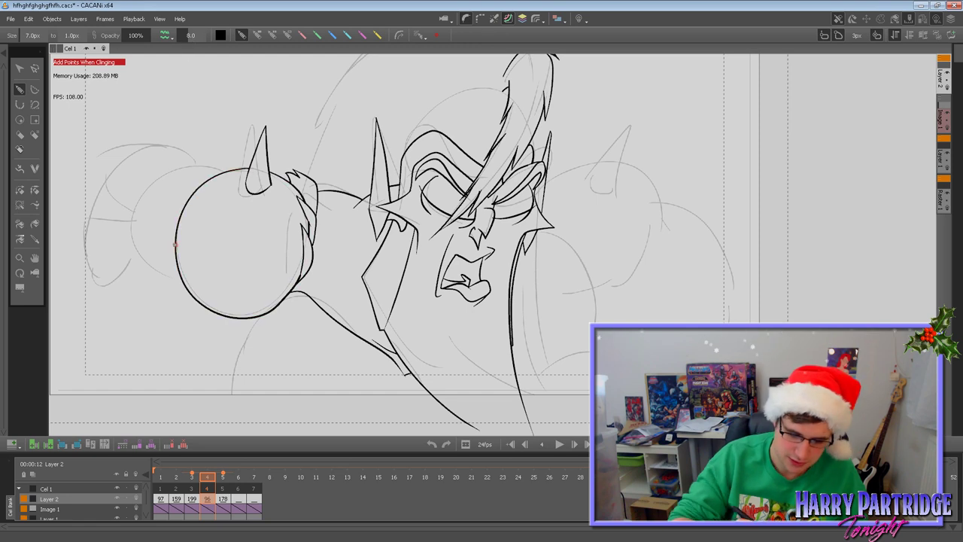
mouse_move(179, 274)
mouse_down()
mouse_move(154, 256)
mouse_move(142, 193)
mouse_move(179, 152)
mouse_move(215, 142)
mouse_move(249, 158)
mouse_up()
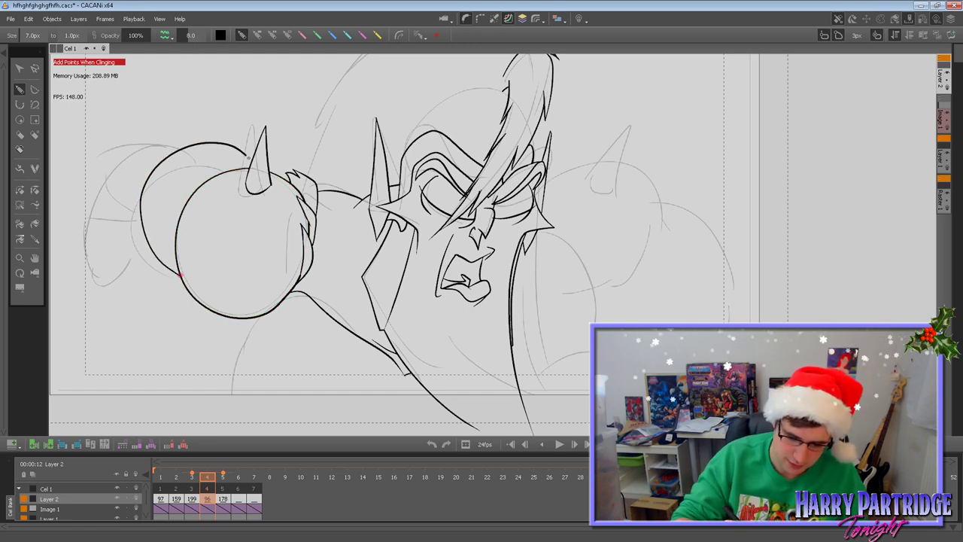
key(Left)
key(Right)
key(Right)
key(Left)
key(ctrl+z)
mouse_move(179, 274)
mouse_down()
mouse_move(163, 258)
mouse_move(155, 195)
mouse_move(190, 154)
mouse_move(237, 149)
mouse_up()
key(ctrl+z)
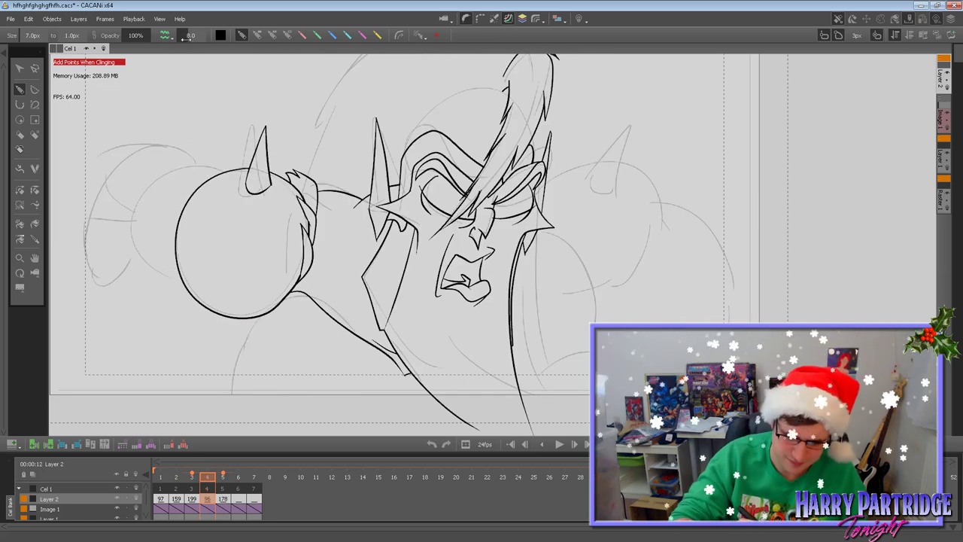
mouse_move(123, 213)
mouse_down()
mouse_move(291, 154)
mouse_move(635, 198)
mouse_up()
key(ctrl+z)
Ink the upper-arm curve from the near shoulder circle's outer edge to the spike's base, redrawing it after checking frames 3 and 5.
mouse_move(181, 272)
mouse_down()
mouse_move(169, 159)
mouse_move(276, 136)
mouse_up()
key(Left)
key(Right)
key(Right)
key(Left)
key(ctrl+z)
mouse_move(179, 272)
mouse_down()
mouse_move(161, 255)
mouse_move(156, 198)
mouse_move(196, 158)
mouse_move(239, 152)
mouse_up()
key(Left)
key(Right)
key(Right)
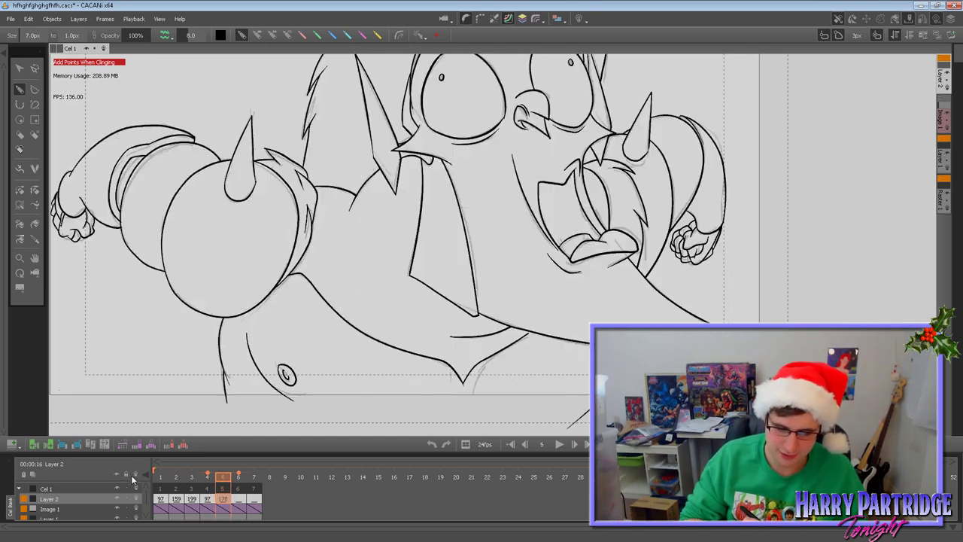
key(Left)
Refine the top of the upper-arm curve with the Stroke Editor and check it against the neighbouring frames.
click(34, 67)
click(29, 35)
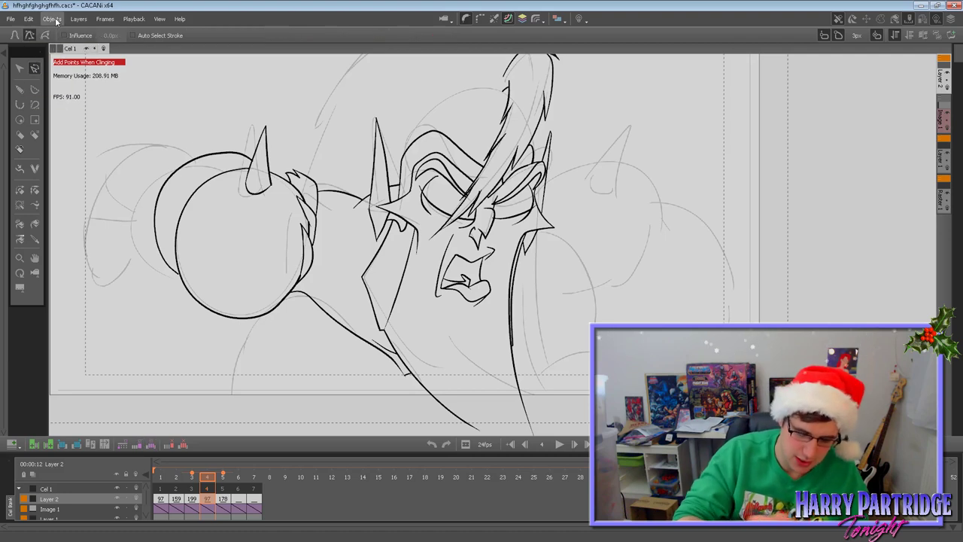
click(220, 154)
click(15, 35)
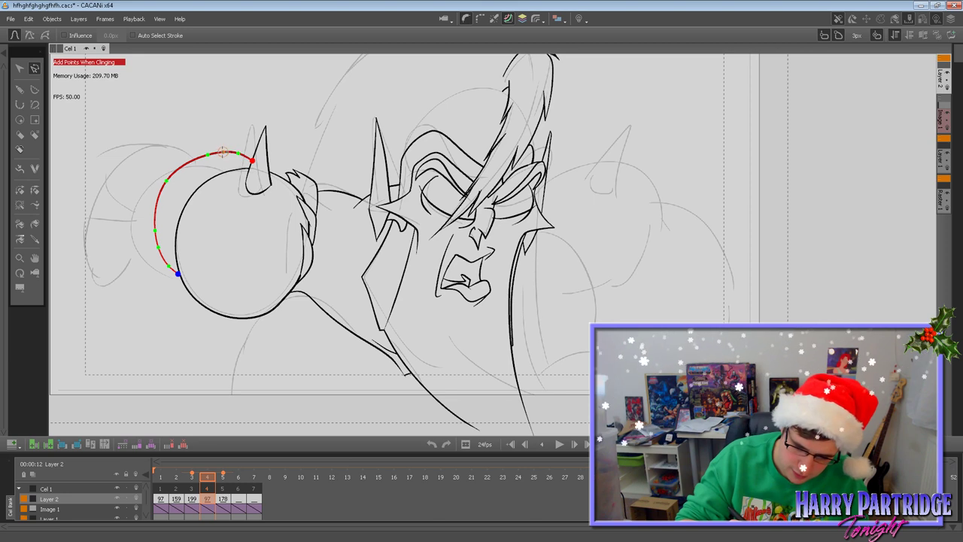
key(Left)
key(Right)
key(Right)
click(20, 89)
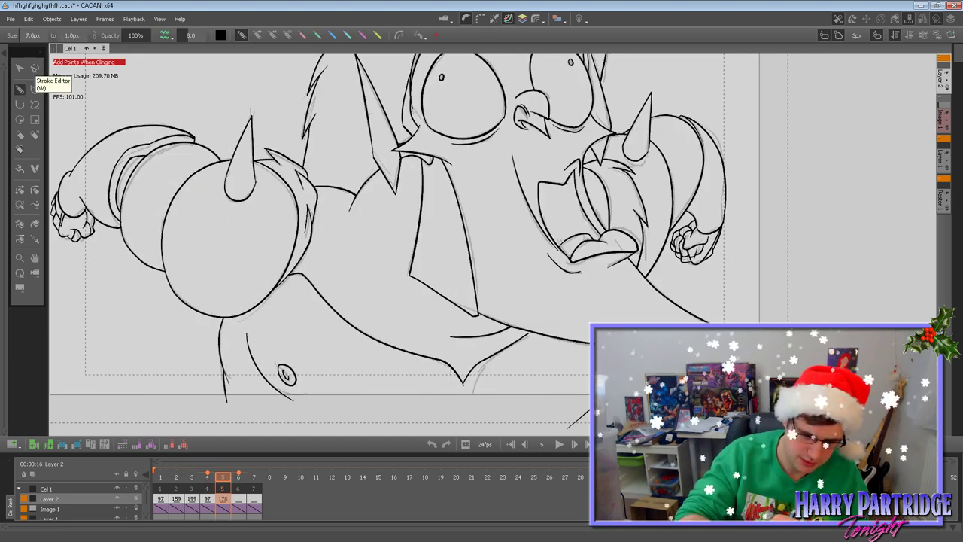
key(Left)
key(Left)
key(Right)
drag(203, 136, 91, 204)
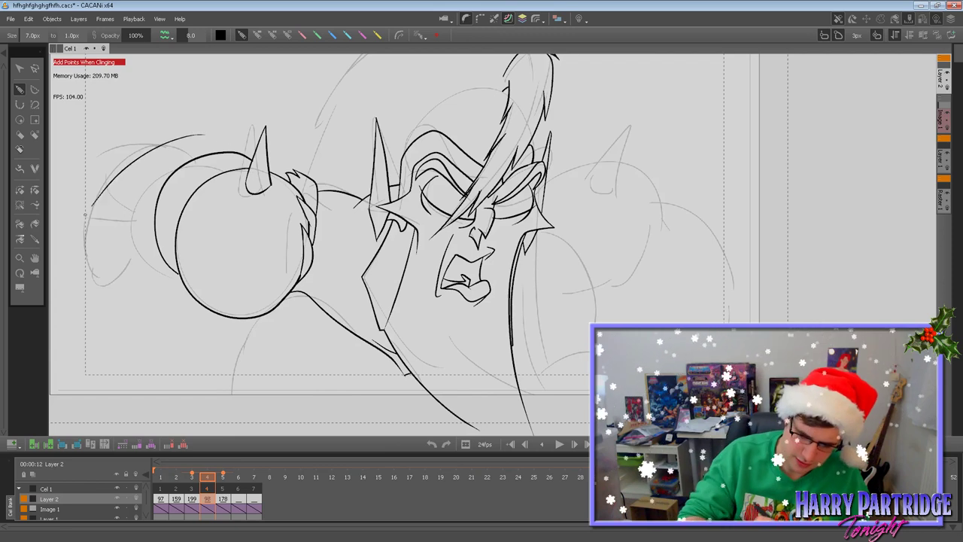
key(Right)
key(Left)
key(Left)
key(Right)
key(ctrl+z)
Ink the forearm's long outer curve and the rounded lower edge that meets the upper arm, checking neighbouring frames.
mouse_move(103, 201)
mouse_down()
mouse_move(123, 242)
mouse_move(109, 192)
mouse_move(224, 134)
mouse_up()
key(Left)
key(Right)
key(Right)
key(Left)
drag(120, 241, 157, 229)
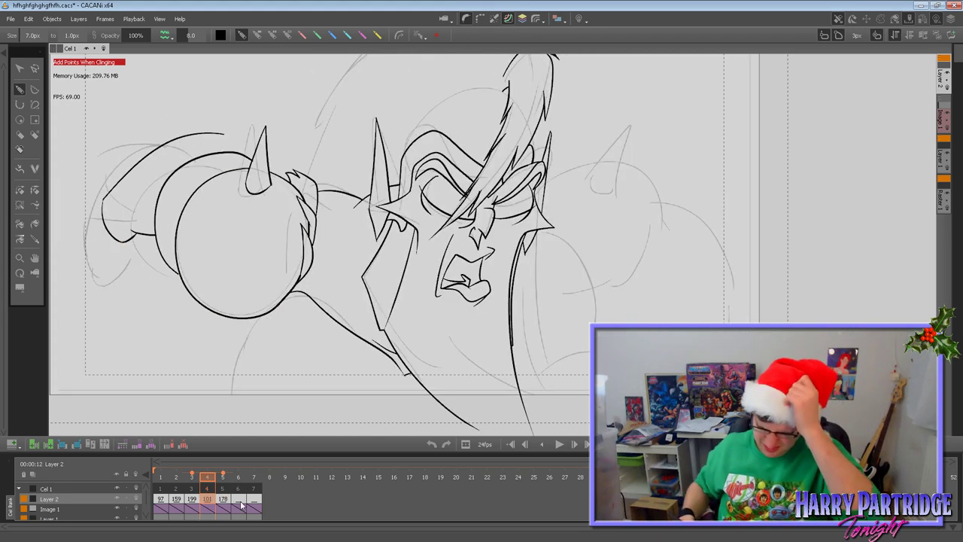
Examine the near arm and fist across frames 3 to 7 as reference for the hand.
key(Left)
key(Right)
key(Right)
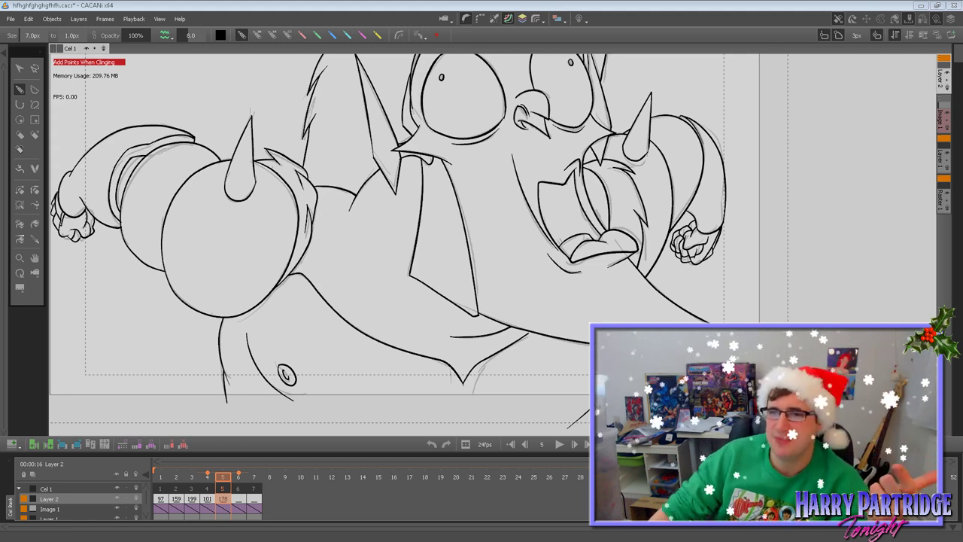
click(35, 258)
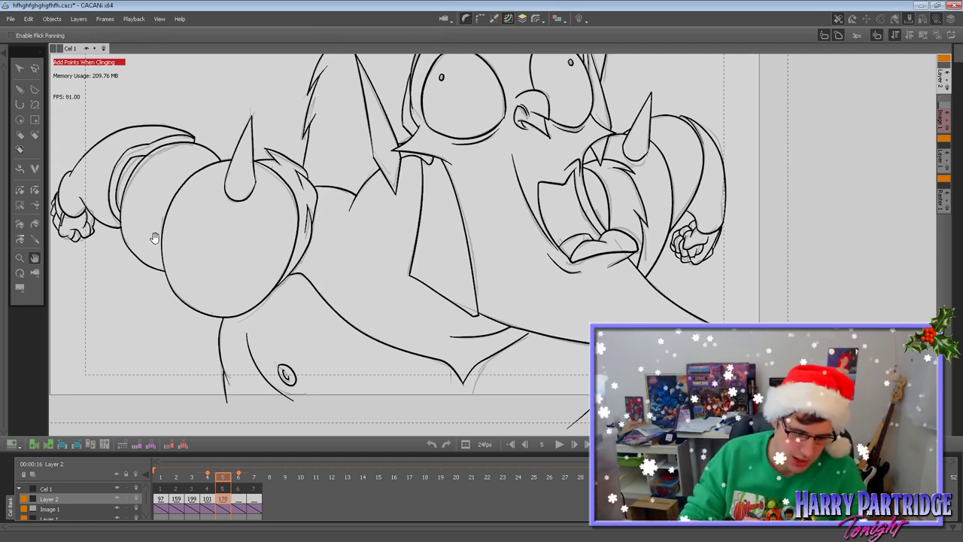
drag(205, 247, 286, 260)
key(Right)
key(Right)
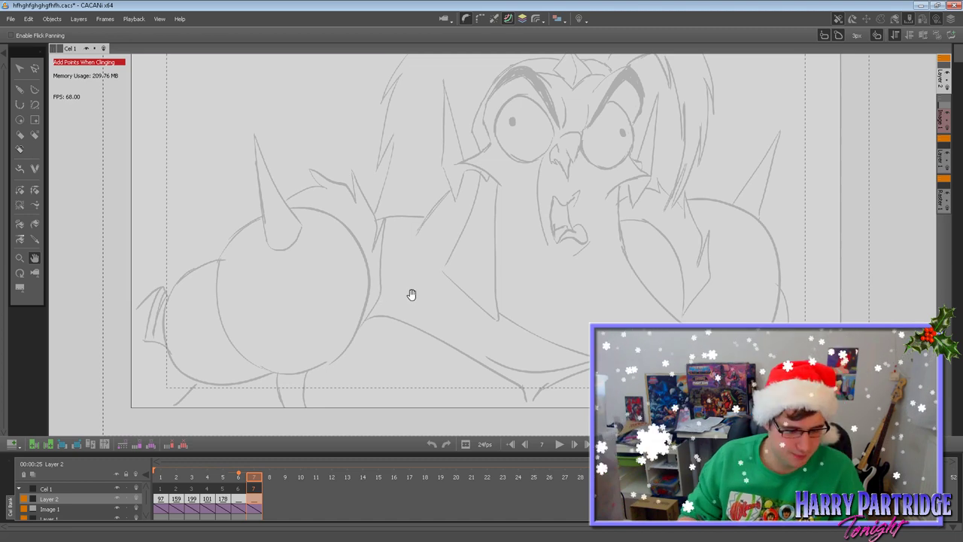
key(Left)
key(Left)
key(Left)
key(Left)
key(Right)
key(Right)
Ink the small diamond-shaped finger and the outer hand lines below the forearm's wrist end, comparing with frame 5.
click(20, 89)
key(Left)
key(Left)
key(Right)
key(Right)
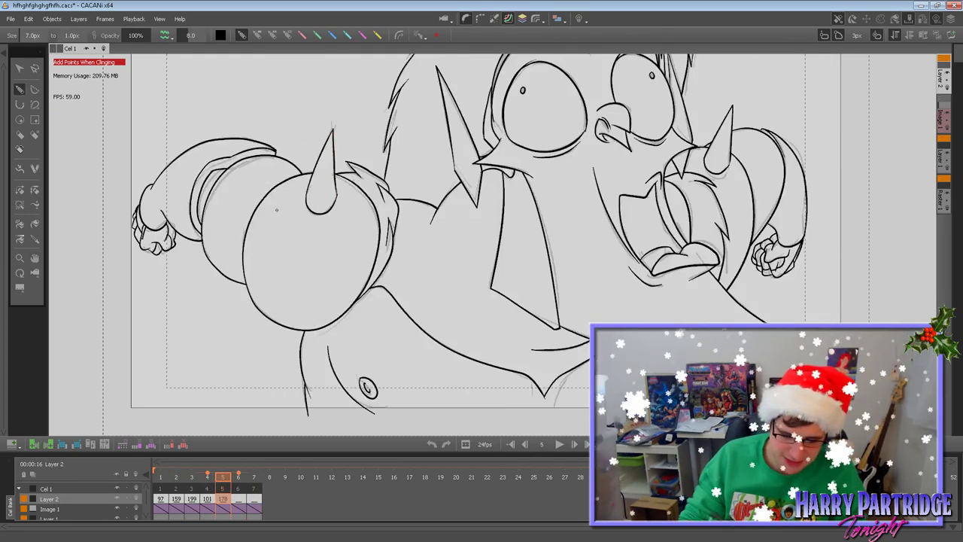
key(Left)
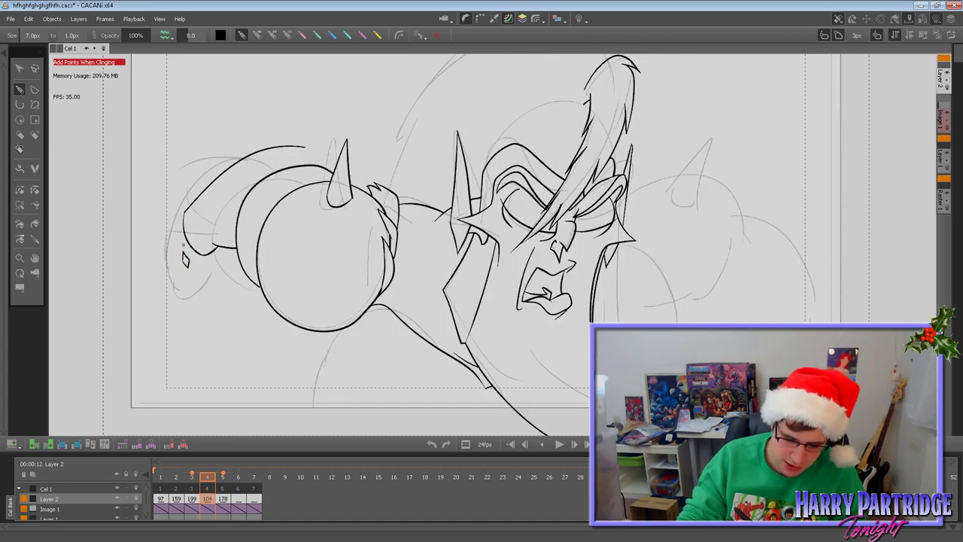
key(Right)
key(Left)
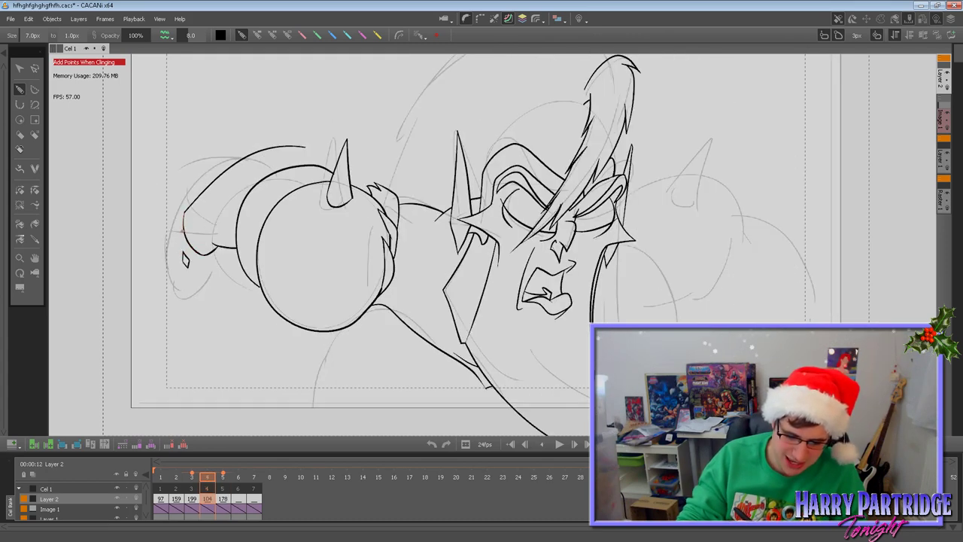
key(Right)
key(Left)
drag(179, 249, 184, 232)
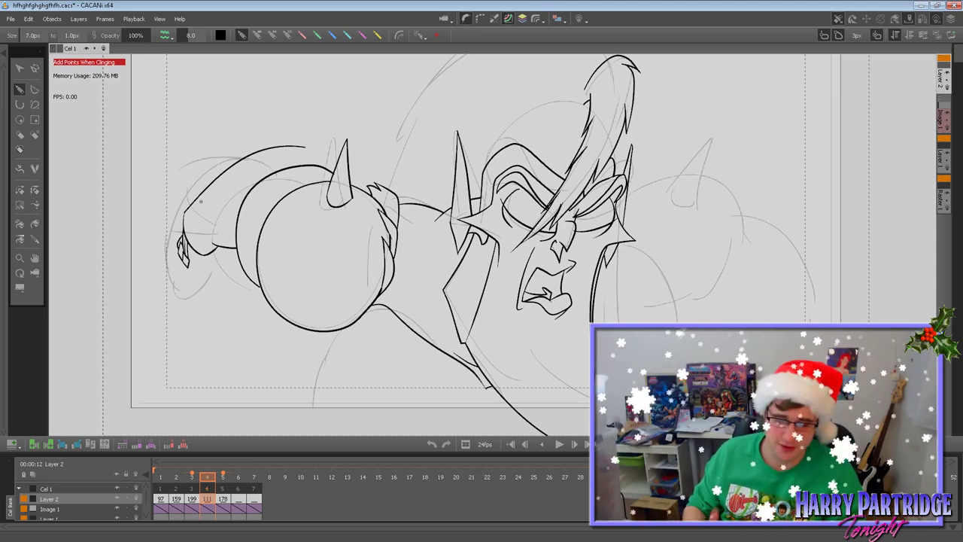
Move the elbow end of the forearm's outer curve slightly down with the Stroke Editor.
click(34, 68)
click(305, 146)
drag(305, 147, 307, 152)
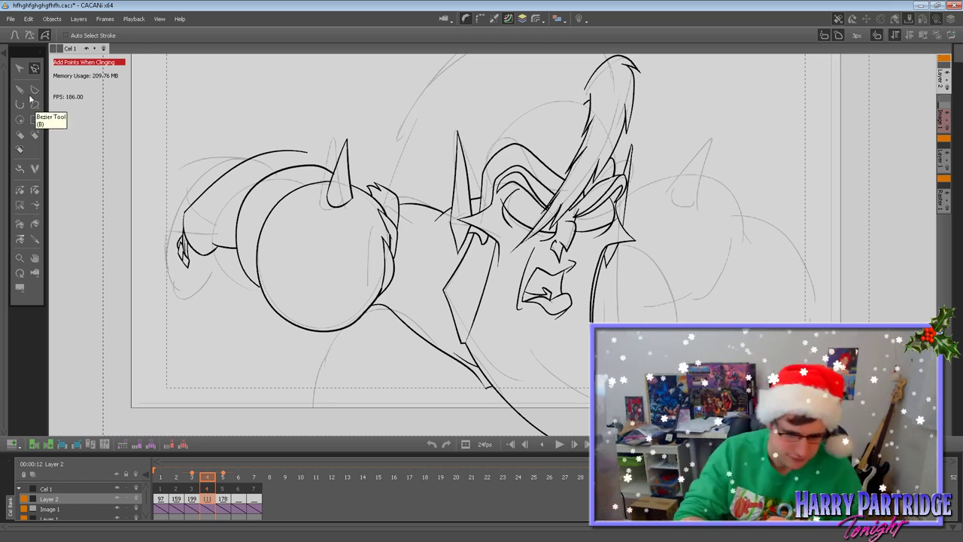
Ink the jagged lower edge of the fist's curled fingers, checking against frames 3 and 5.
click(20, 89)
key(Right)
key(Left)
key(Left)
key(Right)
key(Right)
key(Left)
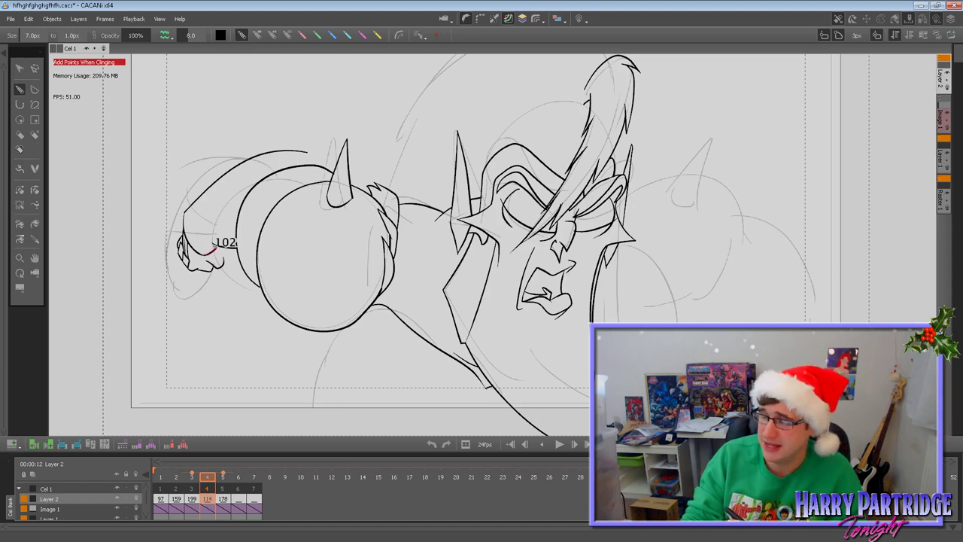
Redo the last fist stroke and ink the remaining finger and knuckle lines on the fist's inner side, comparing with frame 5.
key(ctrl+z)
key(Right)
key(Left)
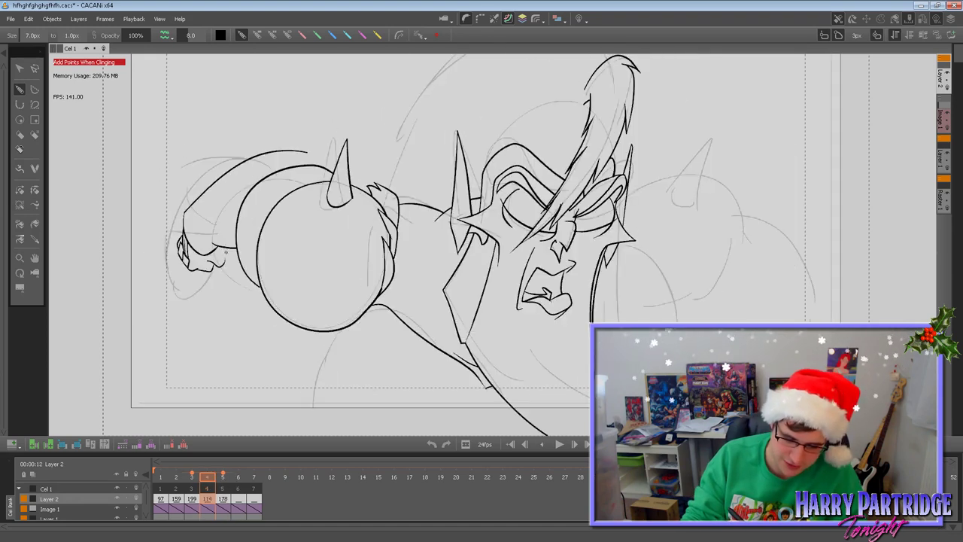
mouse_move(224, 262)
mouse_down()
mouse_move(228, 253)
mouse_move(207, 268)
mouse_up()
key(Right)
key(Left)
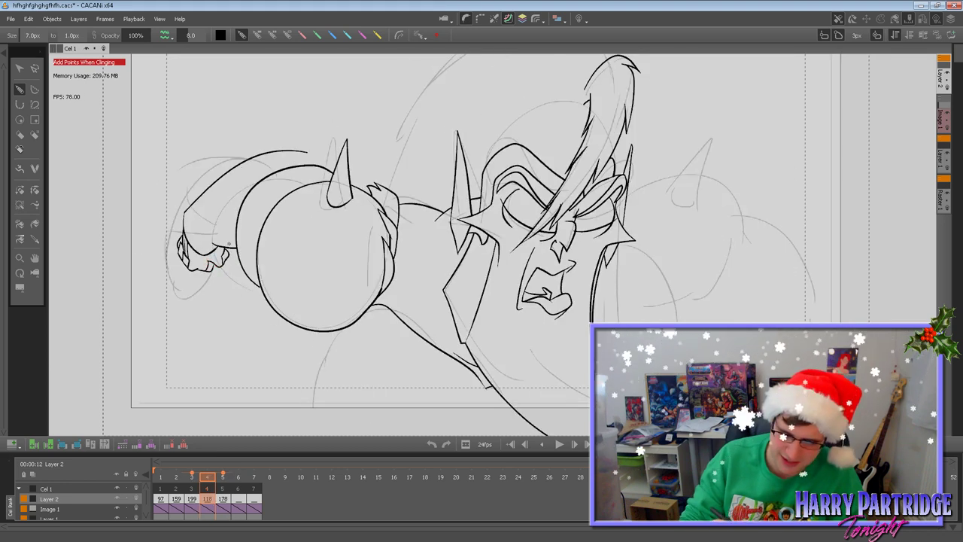
key(Right)
key(Left)
drag(307, 153, 277, 164)
key(Left)
key(Right)
key(Right)
key(Left)
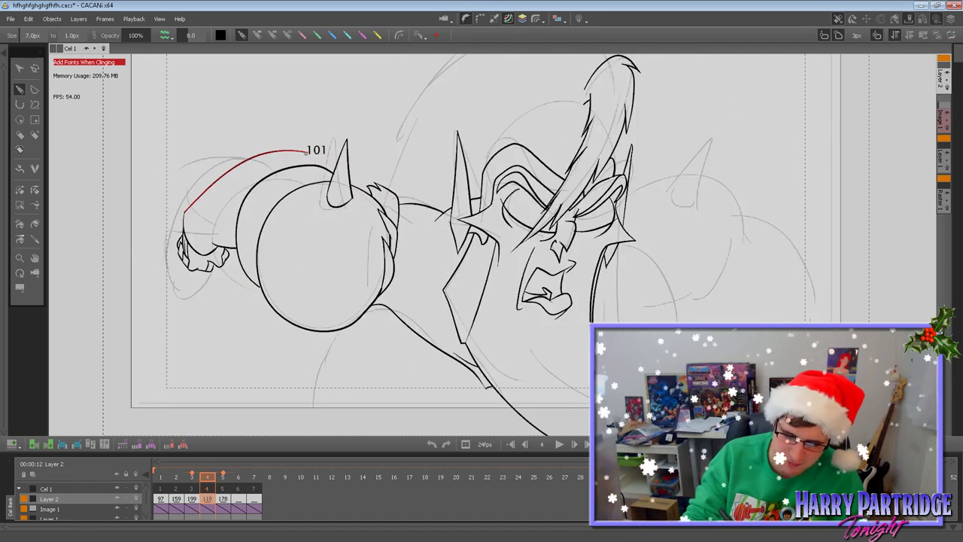
key(ctrl+z)
mouse_move(286, 155)
mouse_down()
mouse_move(242, 174)
mouse_move(232, 219)
mouse_up()
key(Left)
key(Right)
key(Right)
key(Left)
key(ctrl+z)
Ink the forearm cuff's curved inner edges beside the upper arm and its short closing line, cleaning up the line ends.
mouse_move(236, 231)
mouse_down()
mouse_move(237, 196)
mouse_move(269, 162)
mouse_up()
mouse_move(241, 204)
mouse_down()
mouse_move(263, 174)
mouse_move(308, 159)
mouse_up()
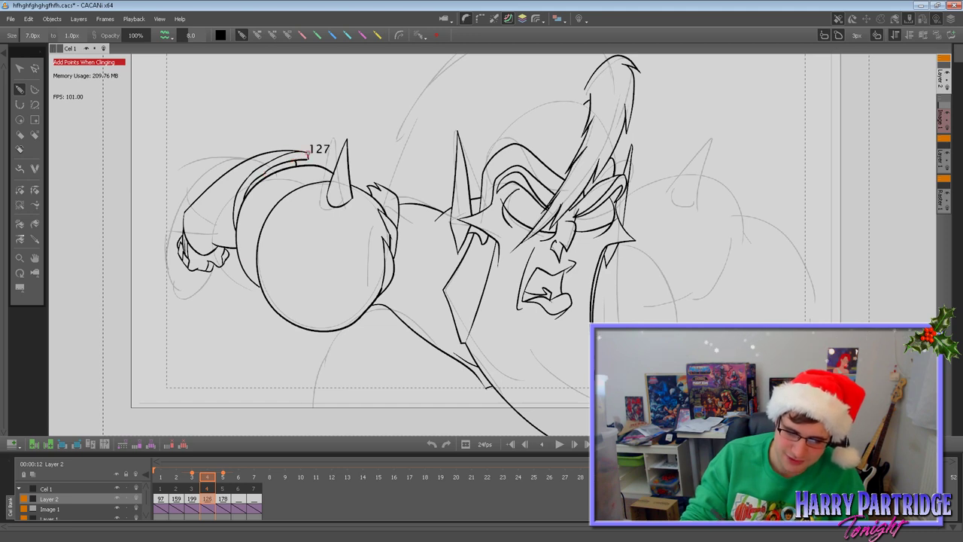
key(Left)
key(Right)
key(Right)
key(Left)
drag(265, 172, 317, 154)
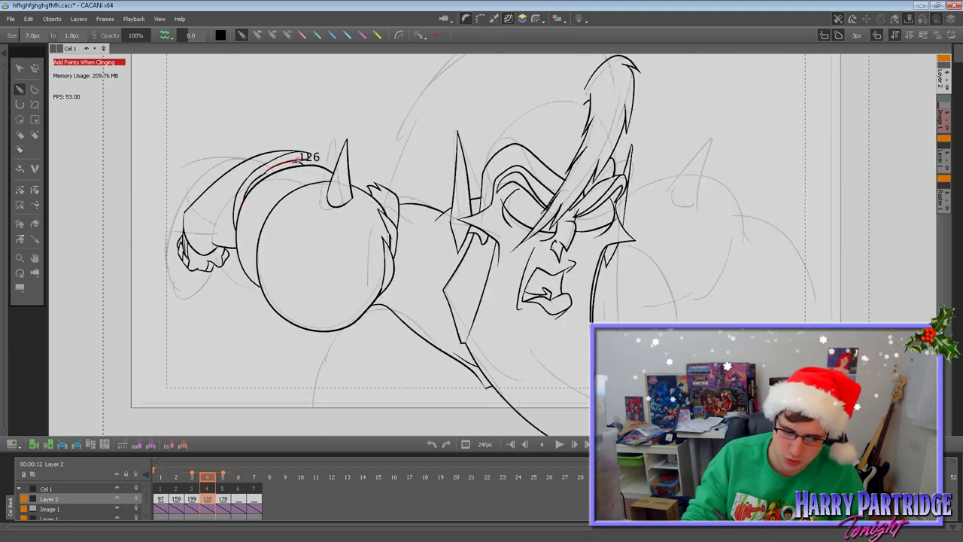
click(19, 204)
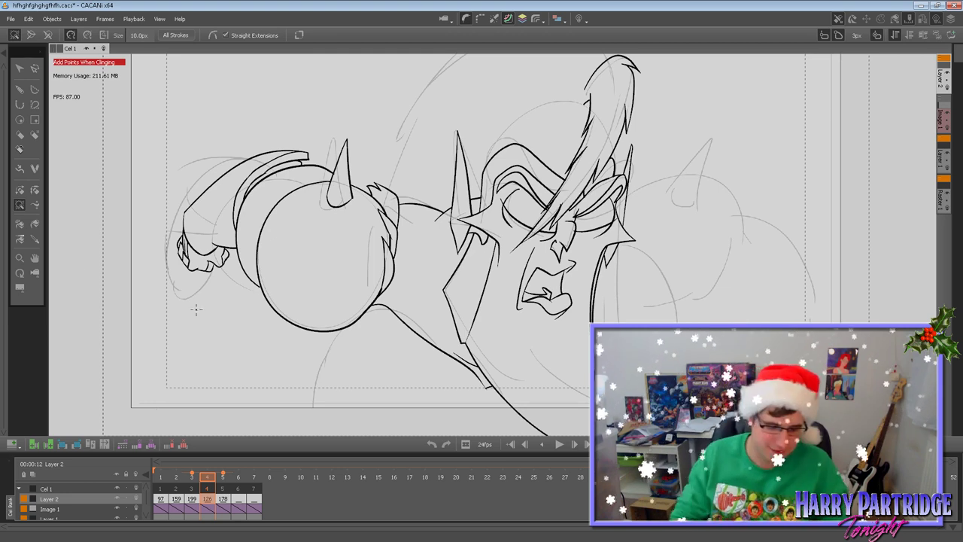
Ink the inner chest curve below the shoulder ball and the nipple beside it, comparing with frames 3 and 5.
click(35, 258)
drag(531, 335, 440, 331)
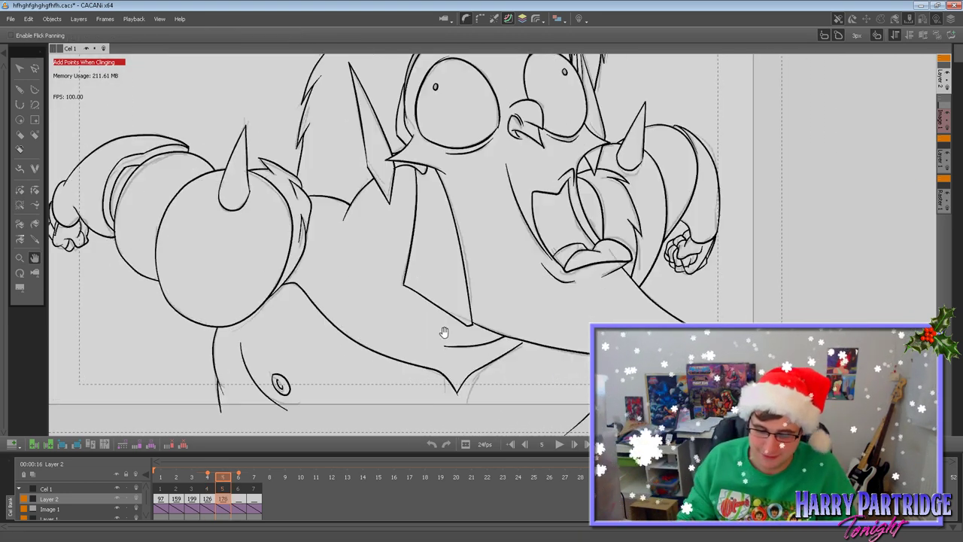
key(Left)
click(20, 89)
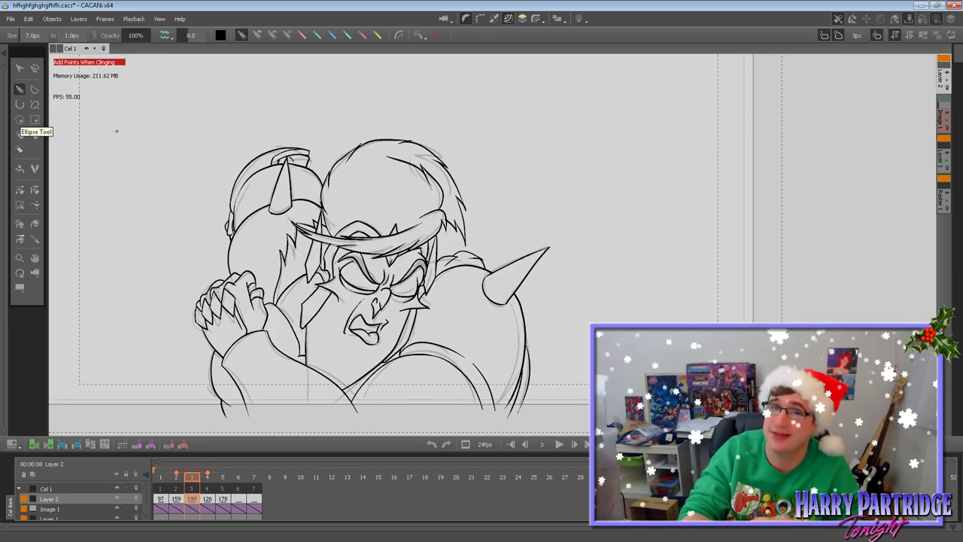
key(Right)
key(Right)
key(Left)
mouse_move(245, 331)
mouse_down()
mouse_move(233, 377)
mouse_move(252, 421)
mouse_up()
key(Left)
key(Right)
key(Right)
key(Left)
mouse_move(245, 375)
mouse_down()
mouse_move(246, 397)
mouse_move(244, 376)
mouse_move(248, 386)
mouse_up()
key(ctrl+z)
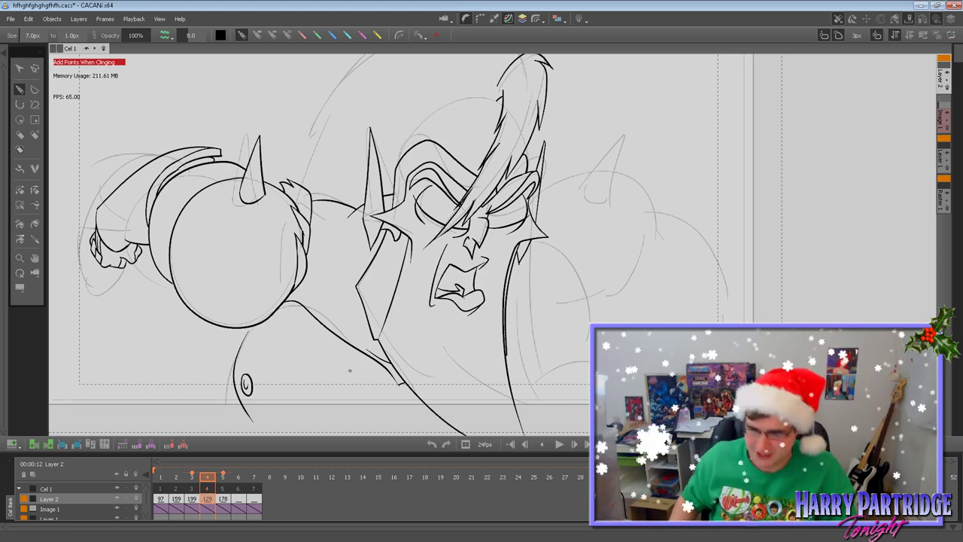
Ink the outer body line running down from under the shoulder ball, redrawing it closer to the chest curve.
drag(246, 327, 225, 420)
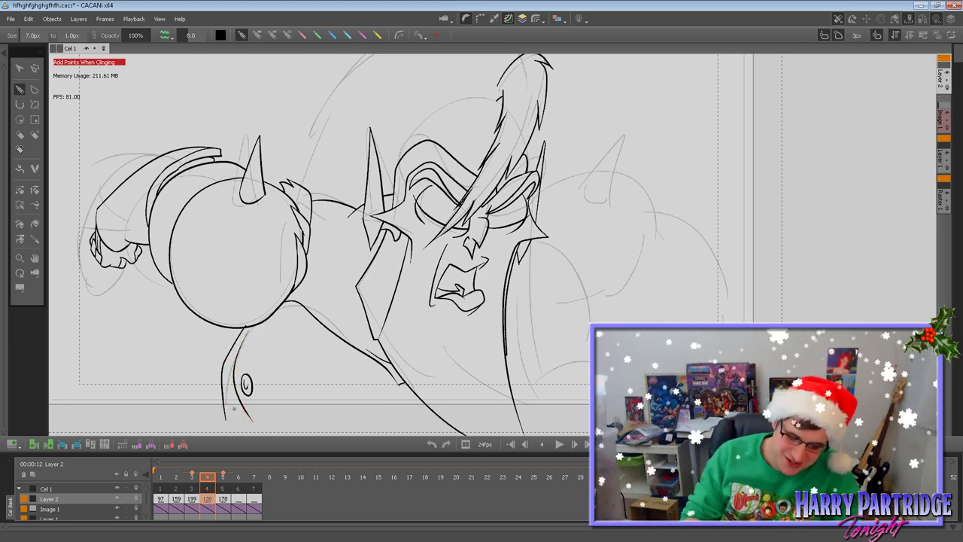
key(ctrl+z)
drag(240, 328, 229, 418)
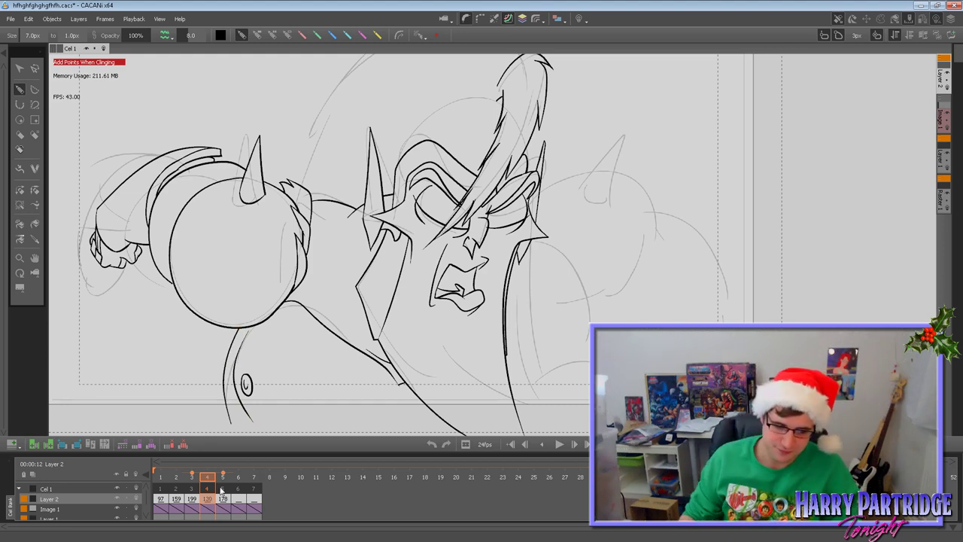
Compare the chest and the rough hair outline on frame 4 with the drawings on frames 3 and 5.
click(35, 258)
drag(404, 327, 362, 396)
key(Left)
key(Right)
key(Right)
key(Left)
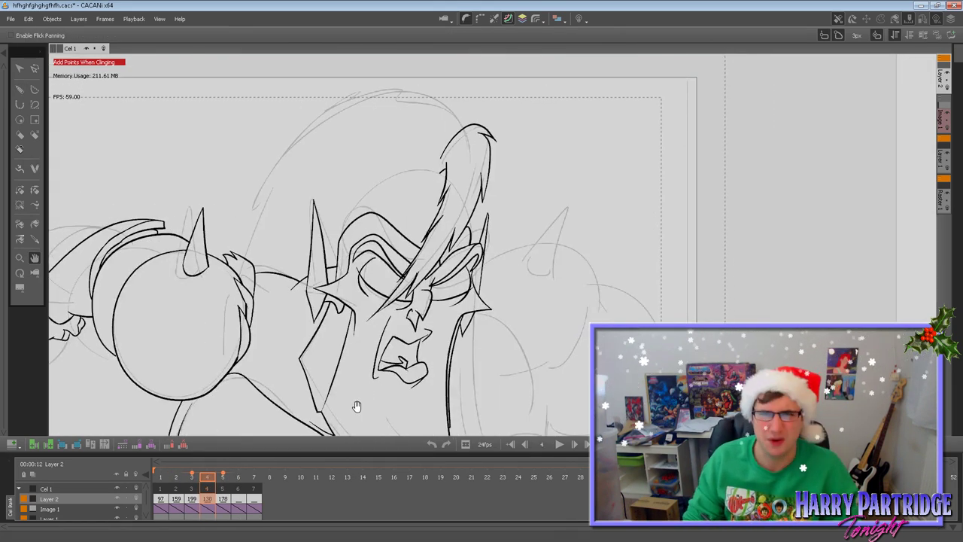
drag(398, 350, 387, 372)
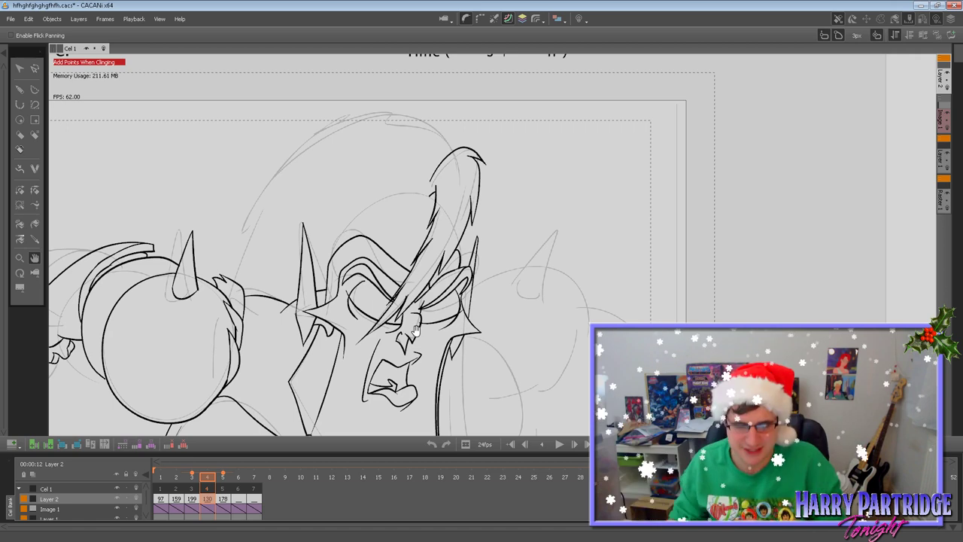
drag(374, 344, 377, 354)
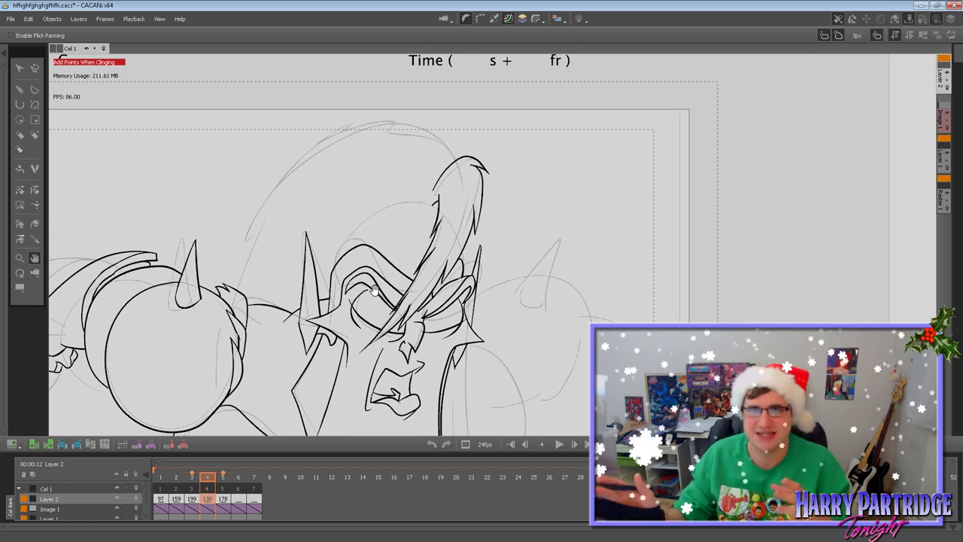
drag(374, 291, 375, 302)
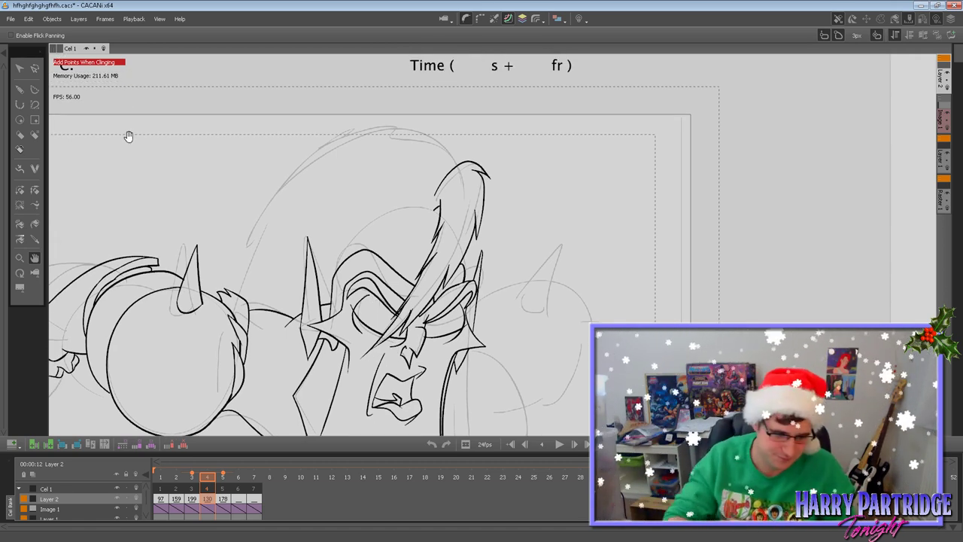
click(20, 88)
key(Right)
key(Left)
key(Left)
key(Right)
key(Right)
key(Left)
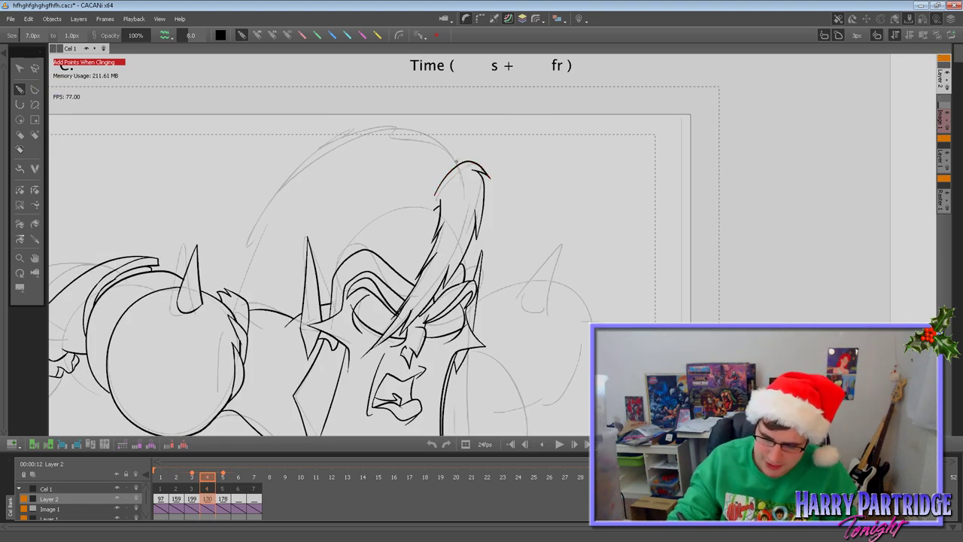
mouse_move(459, 163)
mouse_down()
mouse_move(435, 139)
mouse_move(321, 147)
mouse_move(324, 173)
mouse_move(325, 158)
mouse_up()
key(Left)
key(Right)
key(Right)
key(Left)
key(Right)
key(Left)
key(Left)
key(Right)
key(ctrl+z)
key(ctrl+z)
key(Left)
key(Right)
key(ctrl+z)
mouse_move(449, 143)
mouse_down()
mouse_move(383, 124)
mouse_move(311, 150)
mouse_up()
key(Left)
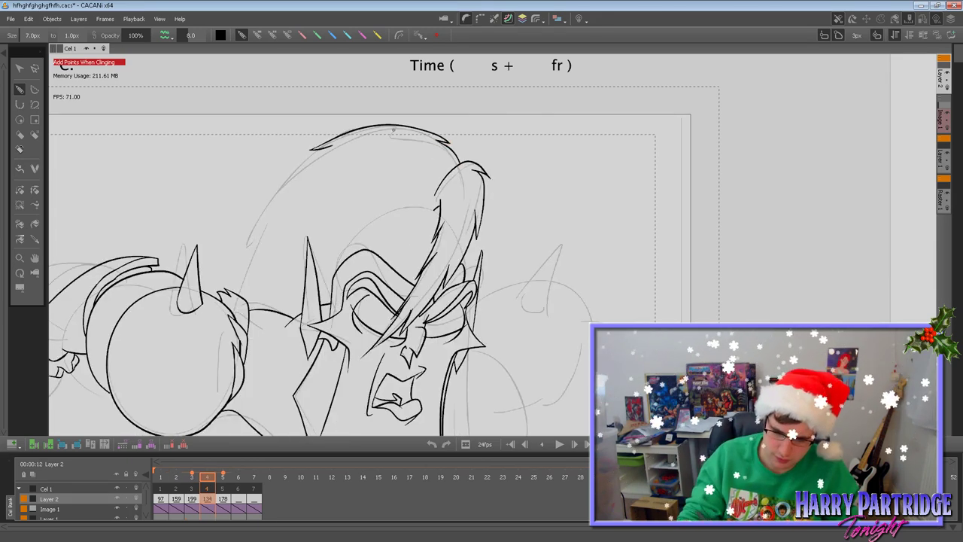
key(Right)
key(Right)
key(Left)
key(ctrl+z)
key(ctrl+z)
key(ctrl+z)
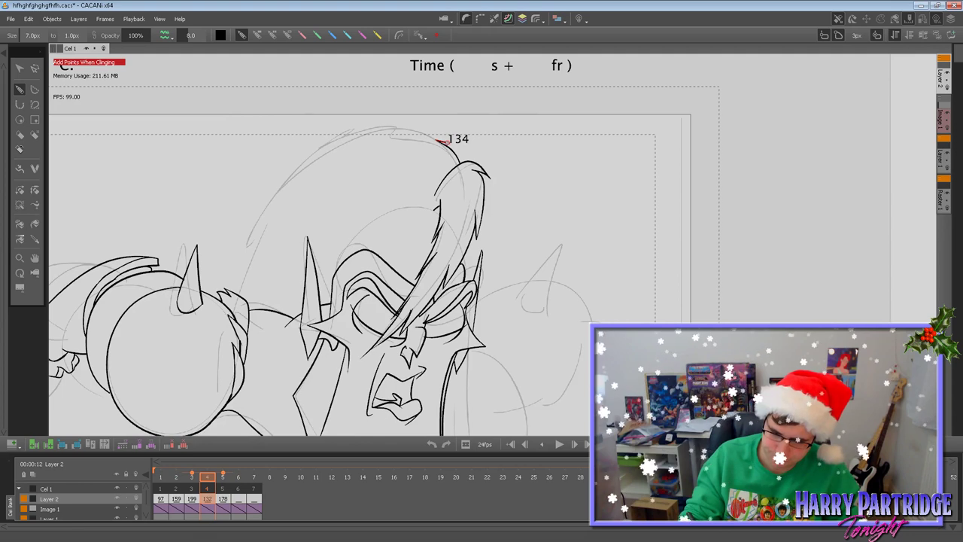
Ink the hair's outer outline from the forelock over the crown and down behind the ear, with jagged tufts, checking against frames 3 and 5.
mouse_move(459, 164)
mouse_down()
mouse_move(402, 133)
mouse_move(347, 155)
mouse_up()
mouse_move(346, 155)
mouse_down()
mouse_move(352, 146)
mouse_move(342, 143)
mouse_move(276, 204)
mouse_move(269, 258)
mouse_up()
key(Left)
key(Right)
key(Right)
key(Left)
key(Left)
key(Right)
key(Right)
key(Left)
mouse_move(269, 258)
mouse_down()
mouse_move(262, 233)
mouse_move(262, 309)
mouse_up()
key(Left)
key(Right)
key(Right)
key(Left)
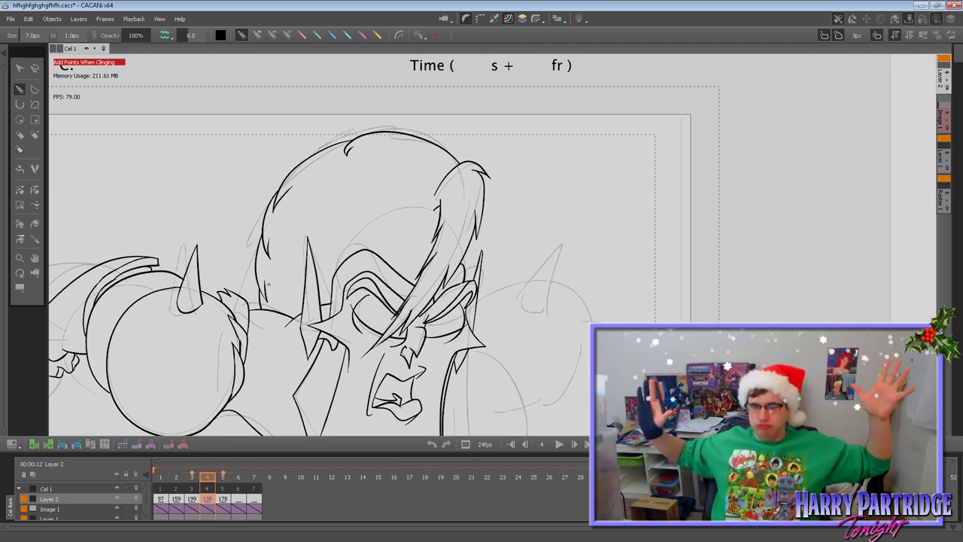
Examine the uninked far shoulder and neck area on frame 4 against frames 3 and 5.
click(35, 259)
drag(226, 248, 192, 210)
click(22, 91)
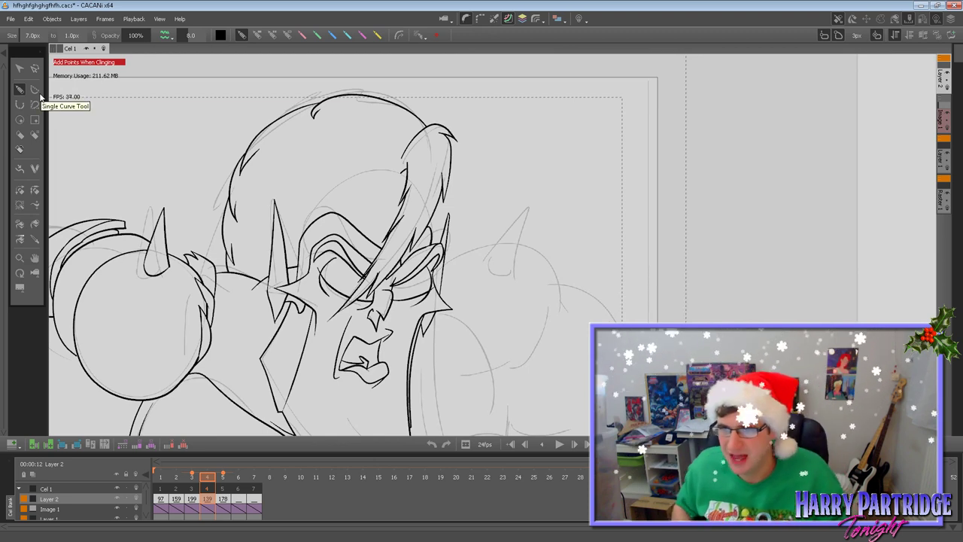
key(Left)
key(Right)
click(34, 257)
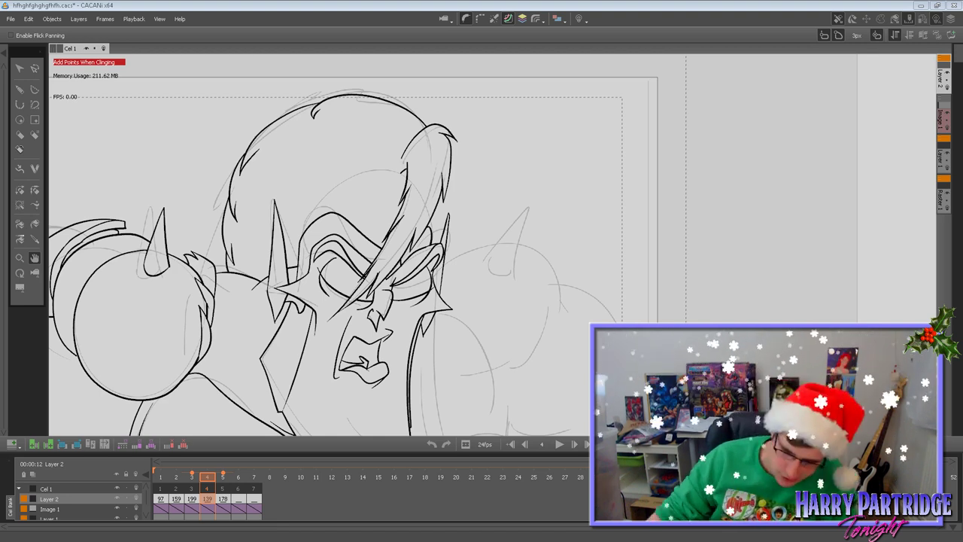
mouse_move(458, 356)
mouse_down()
mouse_move(467, 293)
mouse_move(486, 266)
mouse_up()
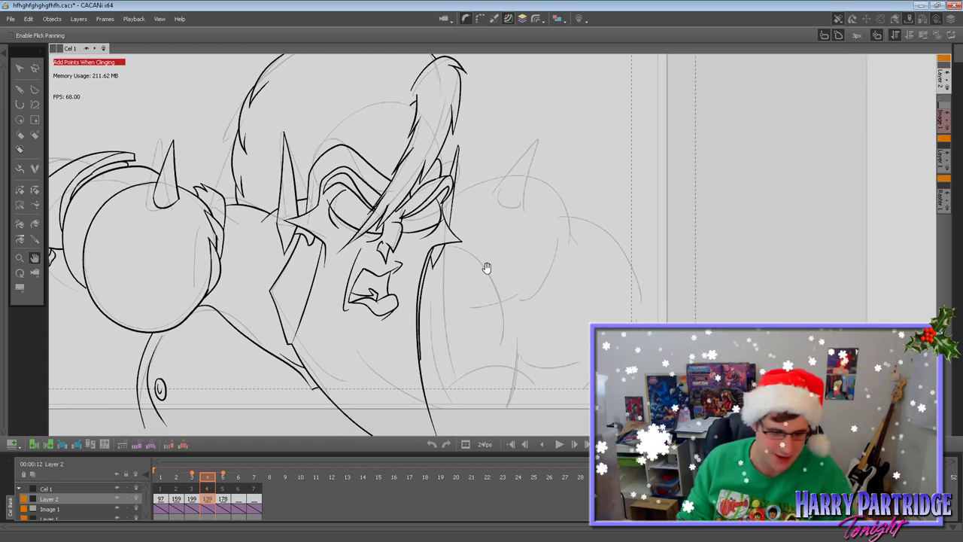
drag(470, 354, 471, 347)
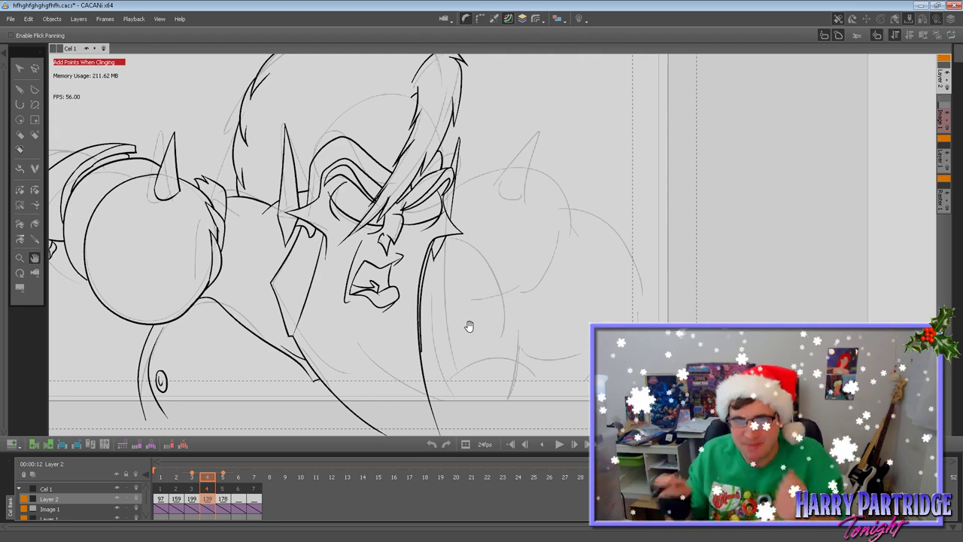
key(b)
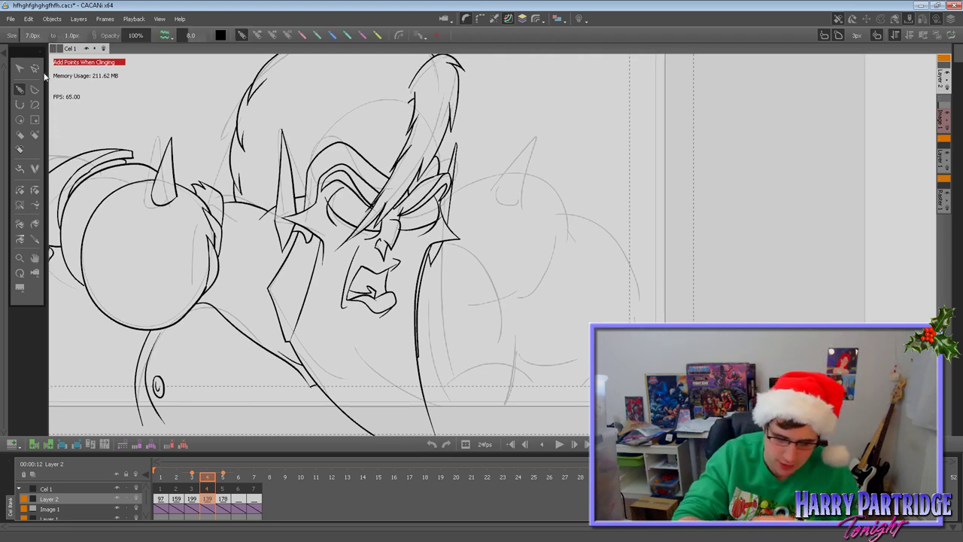
key(Left)
key(Right)
key(Right)
key(Left)
key(Left)
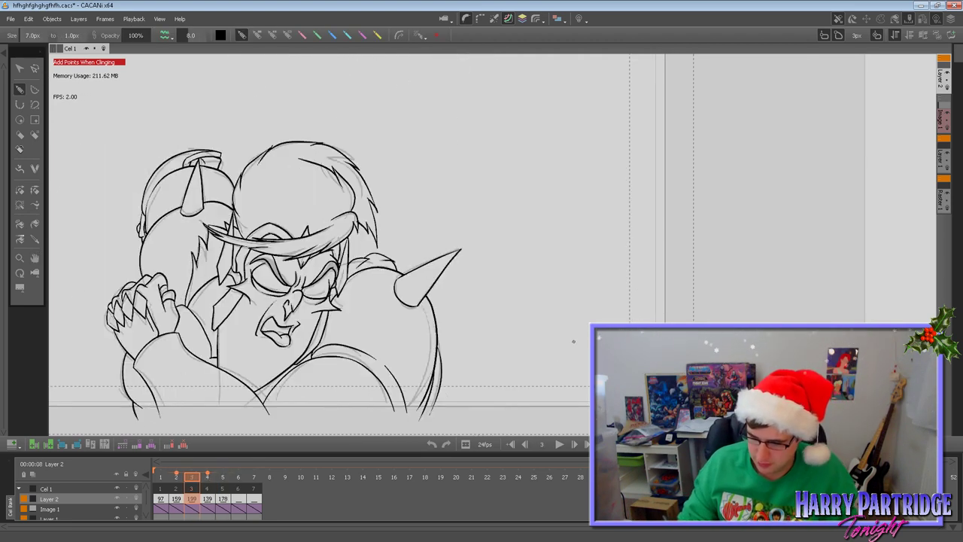
key(Right)
key(Right)
key(Left)
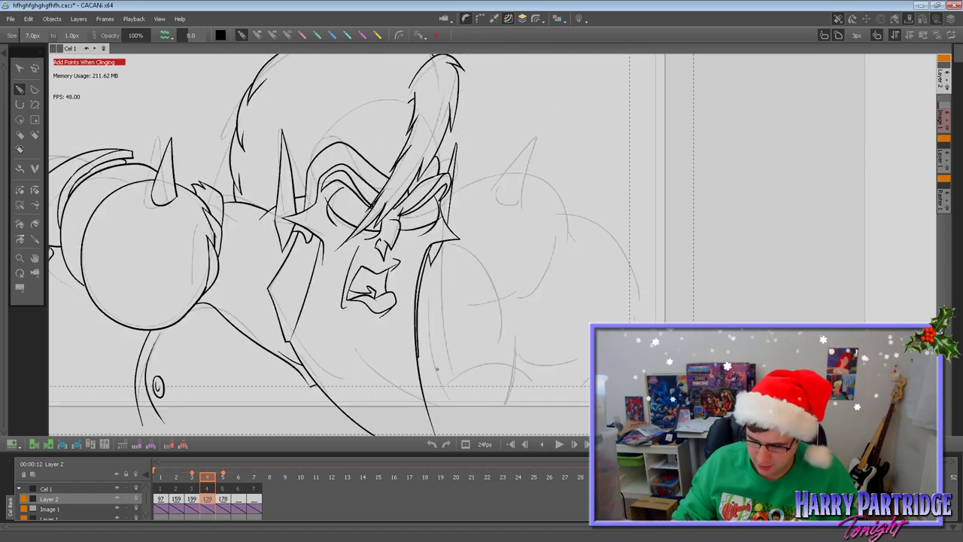
Try inking jagged fur tufts hanging beside the far side of the neck, comparing with frames 3 and 5.
mouse_move(442, 244)
mouse_down()
mouse_move(446, 279)
mouse_move(453, 353)
mouse_up()
key(Left)
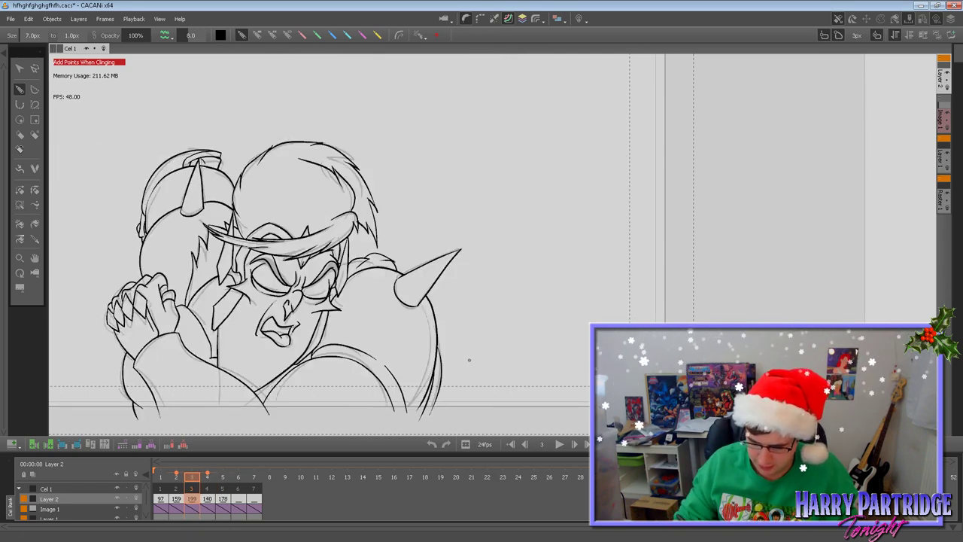
key(Right)
key(Right)
drag(589, 359, 594, 361)
key(Left)
key(Left)
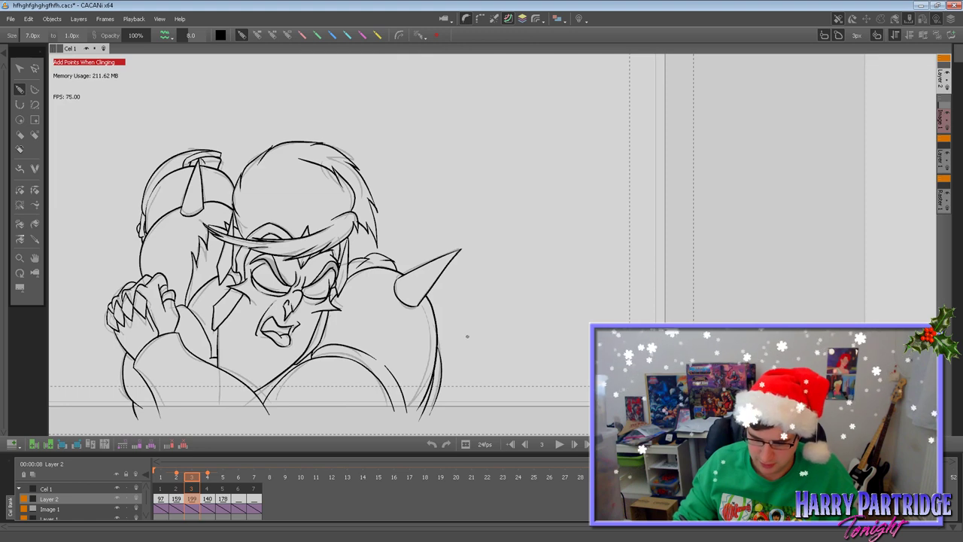
key(Right)
mouse_move(460, 251)
mouse_down()
mouse_move(473, 276)
mouse_move(457, 314)
mouse_move(456, 292)
mouse_move(431, 356)
mouse_up()
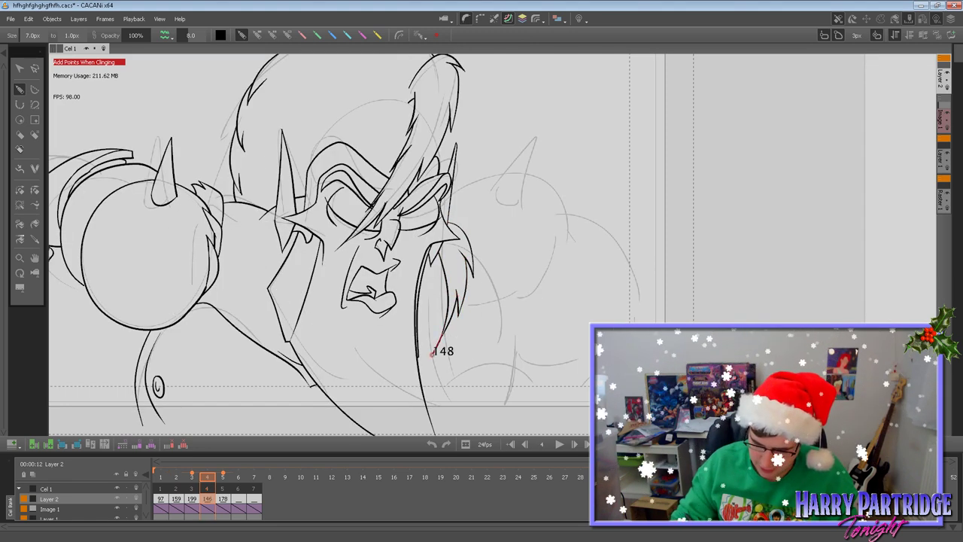
key(Left)
key(Right)
key(Right)
key(Left)
Ink the far shoulder's rounded outline and the two parallel edge lines at its lower end.
mouse_move(448, 200)
mouse_down()
mouse_move(549, 234)
mouse_move(557, 303)
mouse_up()
key(ctrl+z)
mouse_move(449, 207)
mouse_down()
mouse_move(552, 212)
mouse_move(581, 283)
mouse_move(572, 302)
mouse_move(518, 342)
mouse_up()
key(ctrl+z)
drag(573, 299, 516, 358)
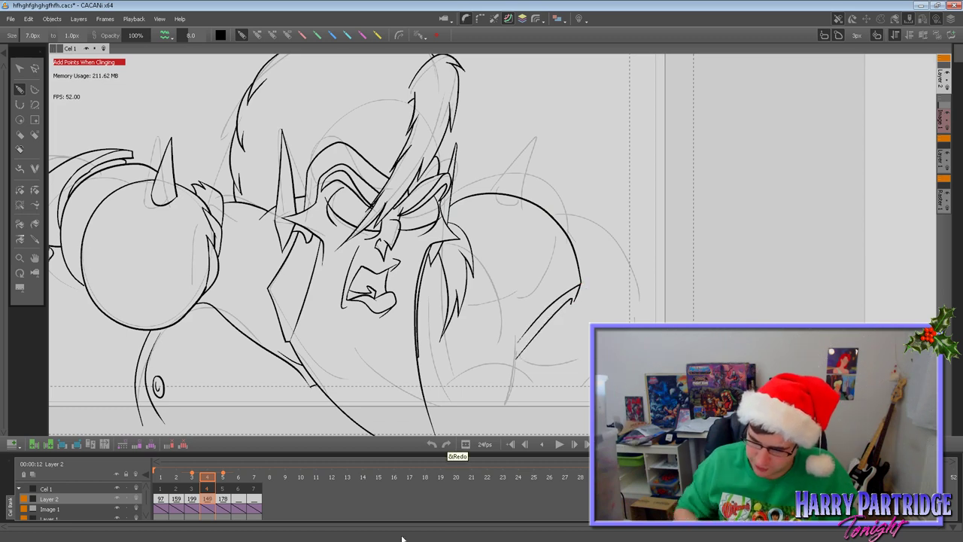
Ink the far shoulder's spike with its rounded base and pointed tip, checking its placement against frames 3 and 5.
key(Left)
key(Right)
key(Right)
key(Left)
key(Left)
key(Right)
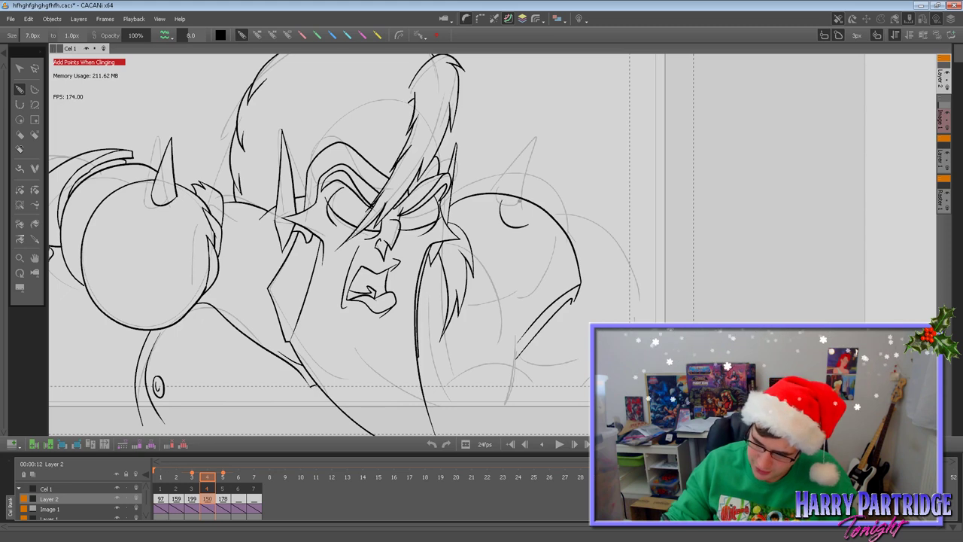
drag(558, 159, 528, 224)
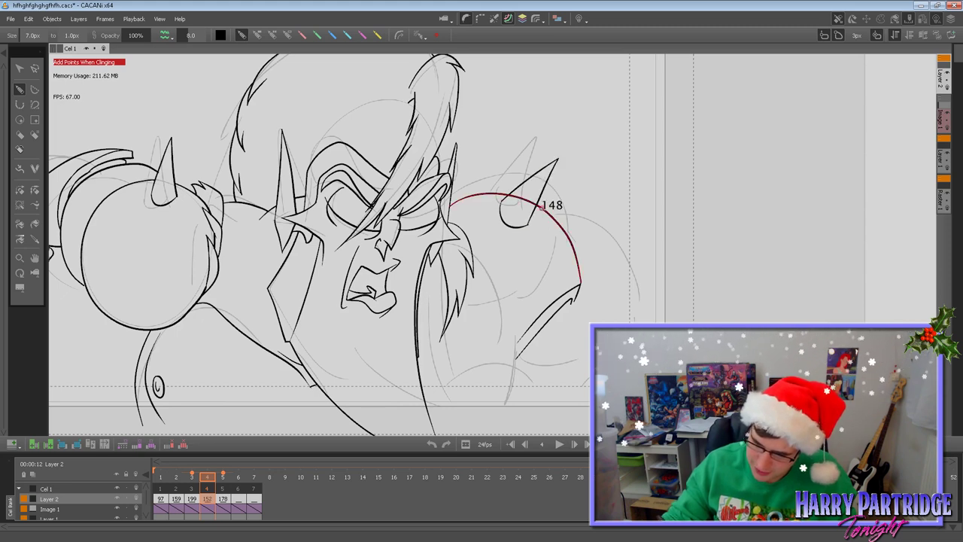
Ink the far arm's upper curve below the shoulder and extend the shoulder's lower edge line towards the chest.
drag(591, 315, 602, 326)
key(Left)
key(Right)
key(Right)
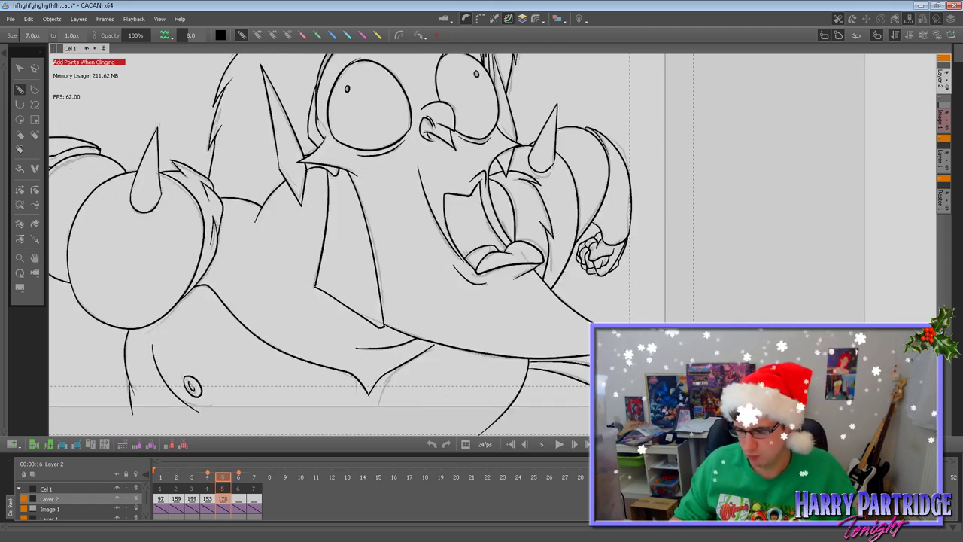
key(Left)
key(Left)
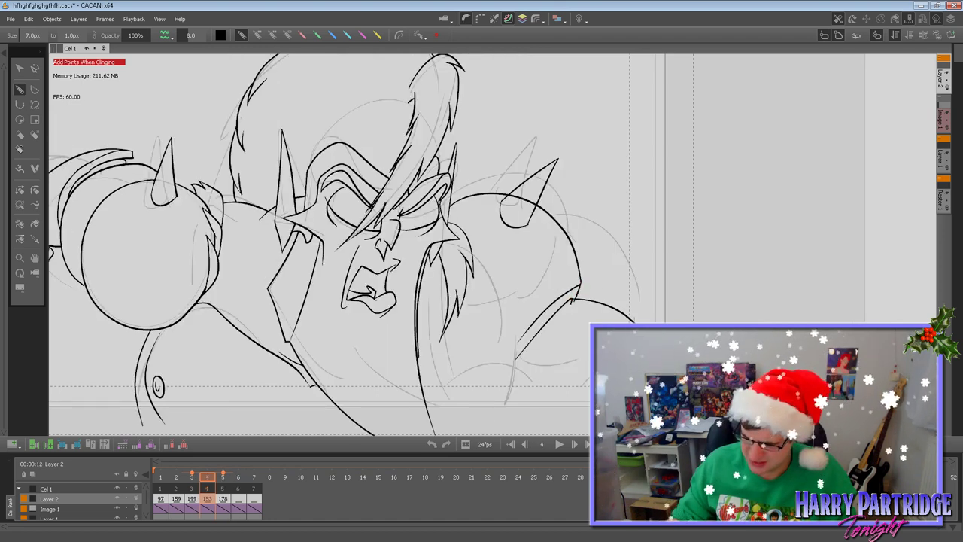
key(Right)
key(Right)
key(Left)
key(Left)
key(Left)
key(Right)
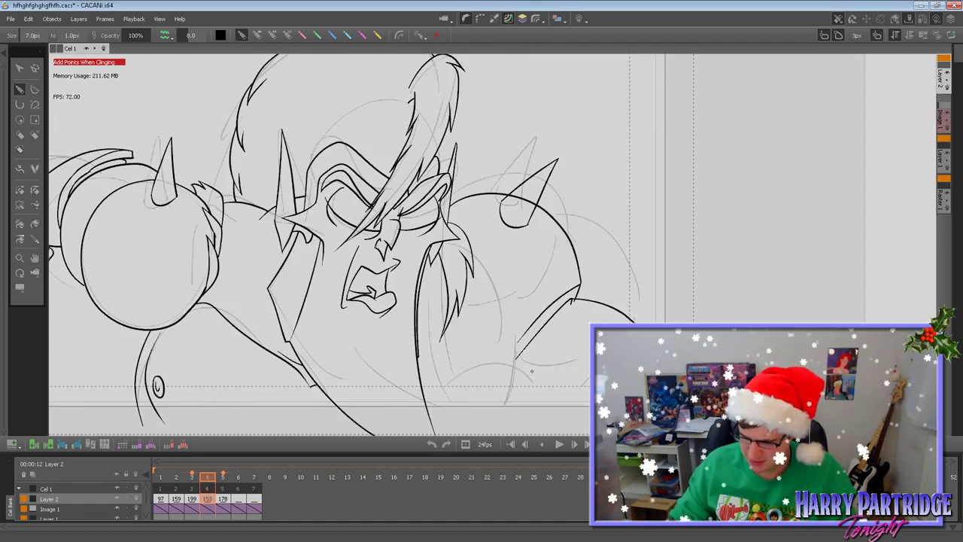
drag(518, 355, 502, 379)
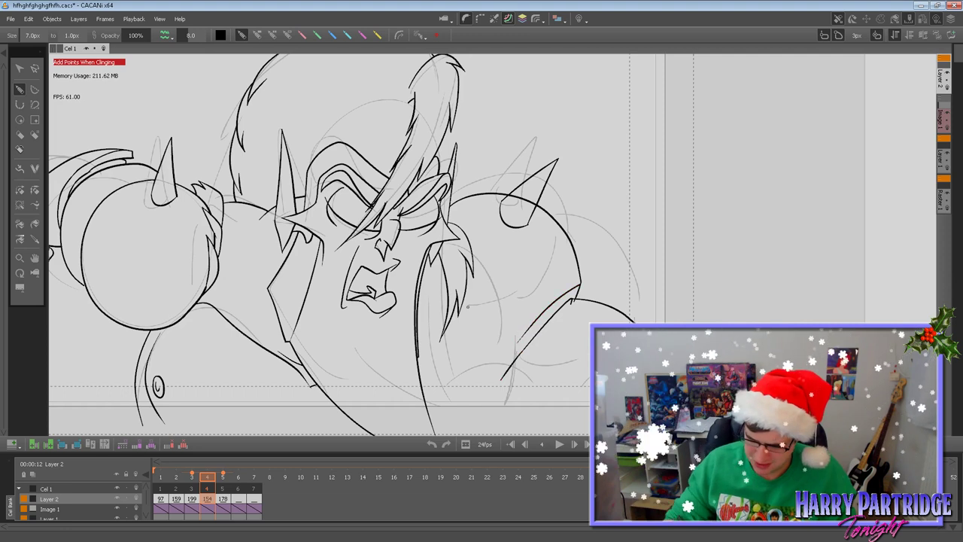
Delete the jagged fur tufts beside the far side of the neck.
click(19, 68)
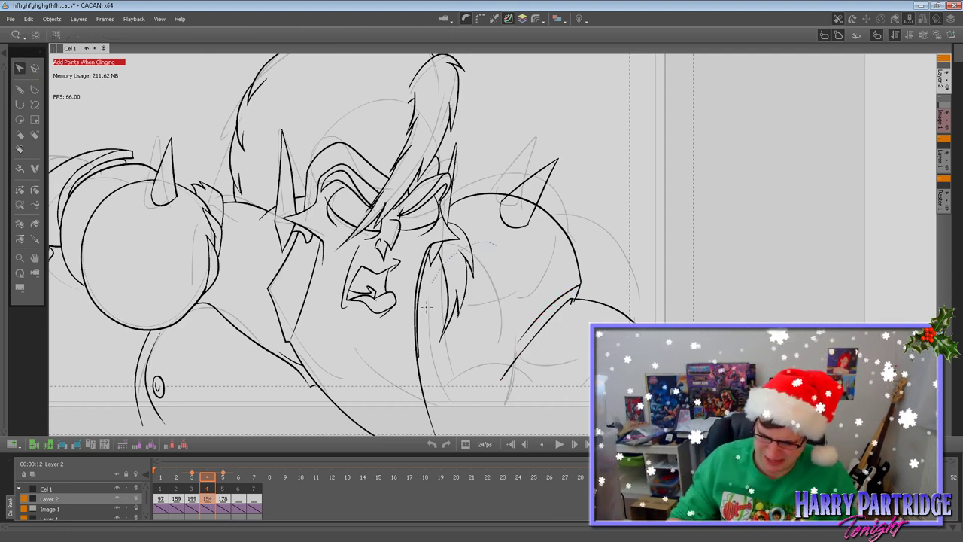
drag(427, 307, 493, 263)
key(Delete)
Ink the rounded bulge beside the lower neck, redrawing it until it fits, and the curved edge rising from it to the ear.
click(19, 89)
drag(420, 374, 488, 425)
key(Left)
key(Right)
key(Right)
key(Left)
key(ctrl+z)
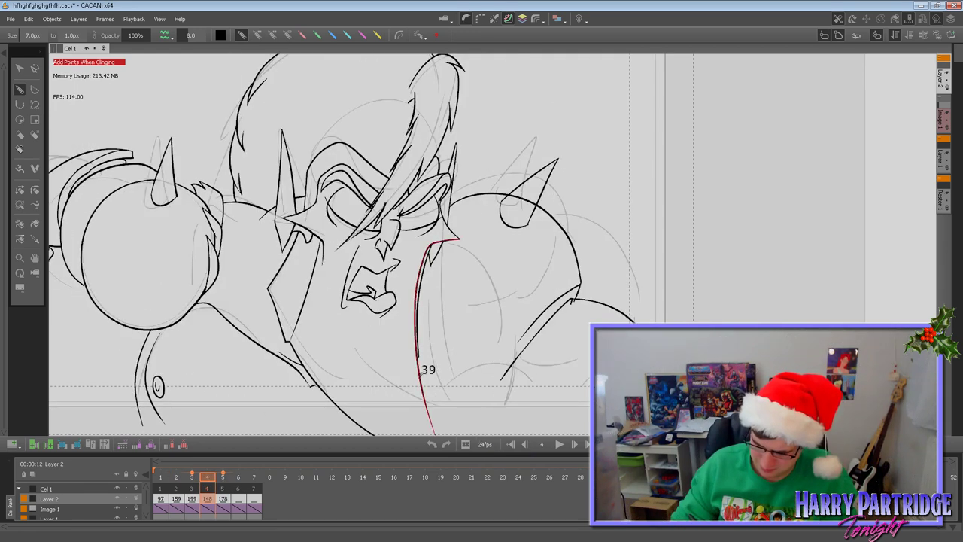
mouse_move(419, 375)
mouse_down()
mouse_move(440, 365)
mouse_move(491, 377)
mouse_move(487, 429)
mouse_up()
key(ctrl+z)
mouse_move(419, 374)
mouse_down()
mouse_move(475, 349)
mouse_move(477, 438)
mouse_up()
mouse_move(466, 347)
mouse_down()
mouse_move(460, 294)
mouse_move(434, 258)
mouse_up()
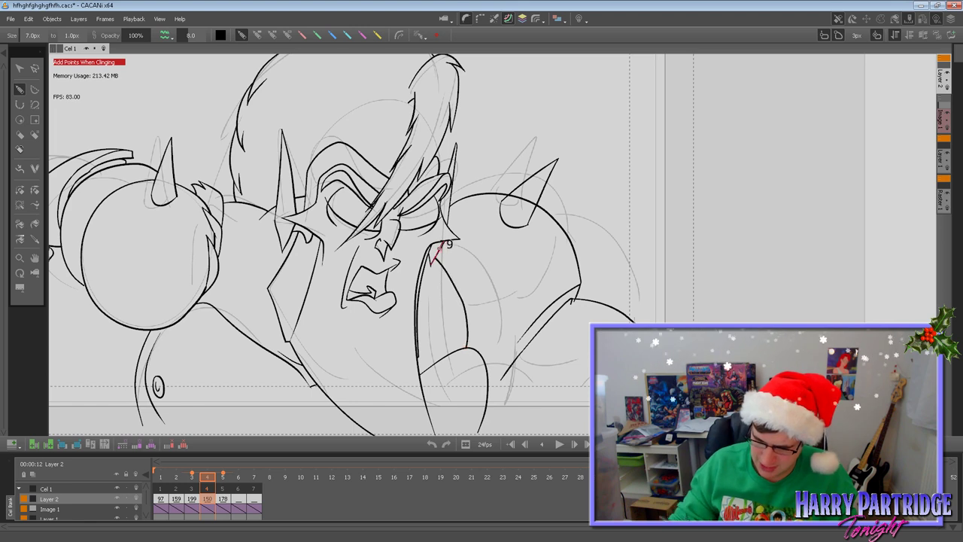
Ink jagged fur tufts outside the curved neck edge and extend the shoulder's lower edge line to the rounded bulge.
key(Right)
key(Left)
key(Left)
key(Right)
mouse_move(447, 224)
mouse_down()
mouse_move(482, 295)
mouse_move(469, 349)
mouse_up()
drag(501, 378, 488, 398)
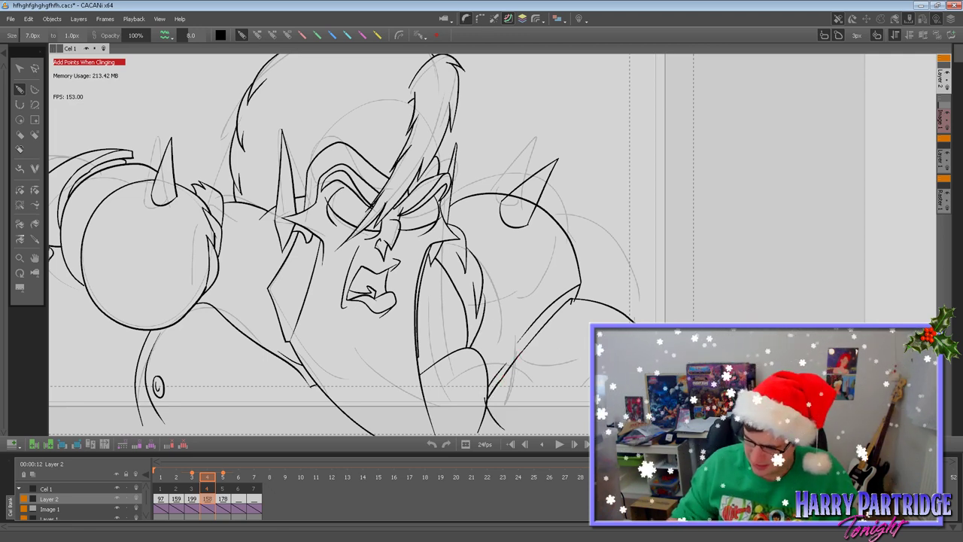
Trim the far shoulder's outline where it crosses the base of the shoulder spike.
click(20, 190)
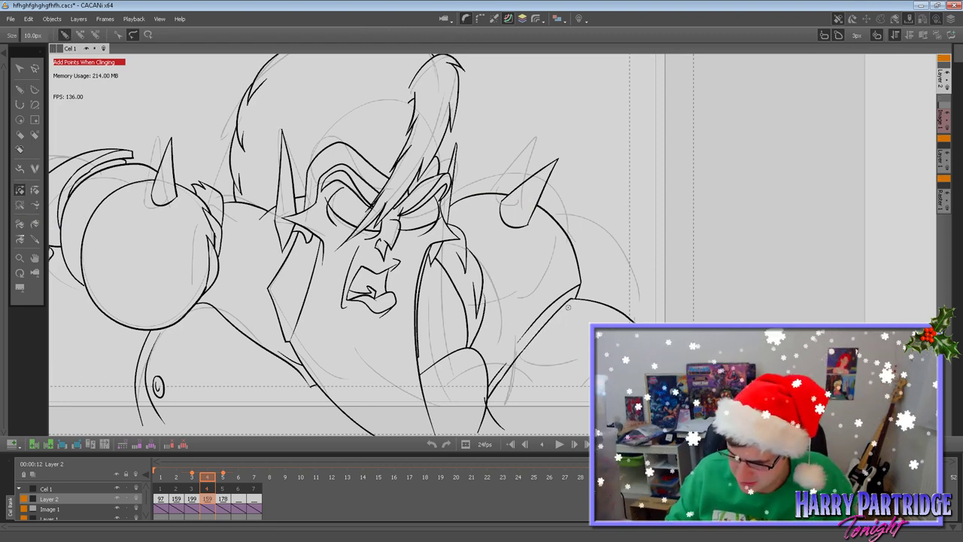
key(space)
drag(333, 293, 471, 334)
mouse_move(555, 367)
mouse_down()
mouse_move(464, 357)
mouse_move(443, 365)
mouse_up()
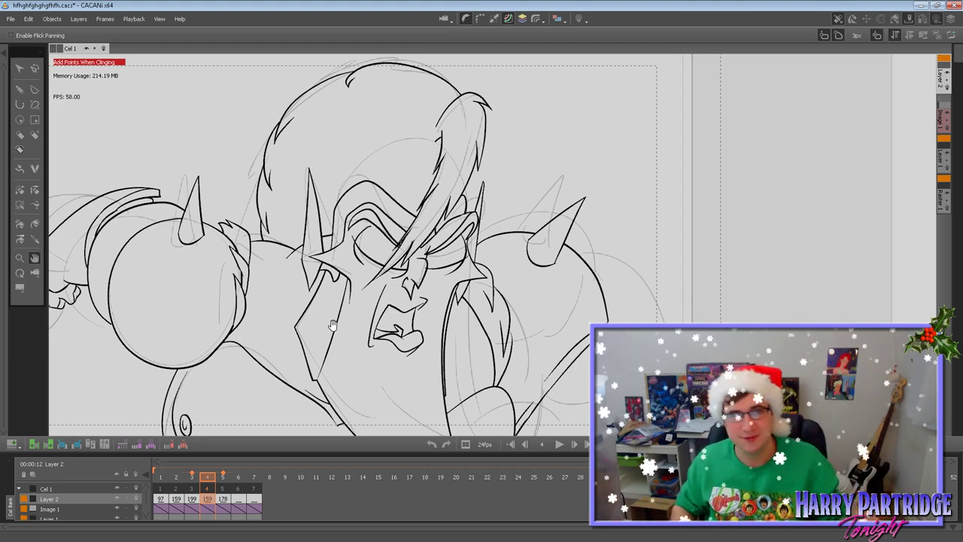
drag(509, 349, 500, 366)
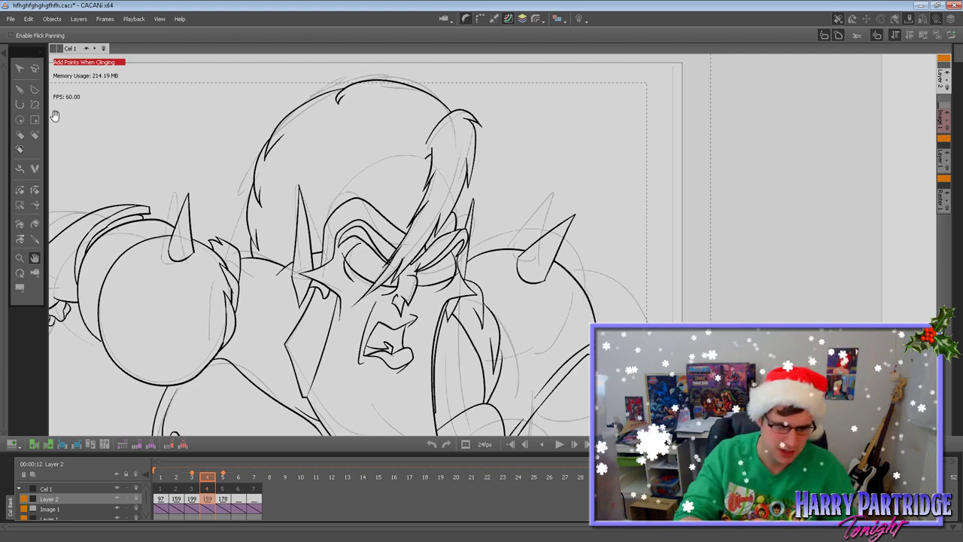
click(19, 89)
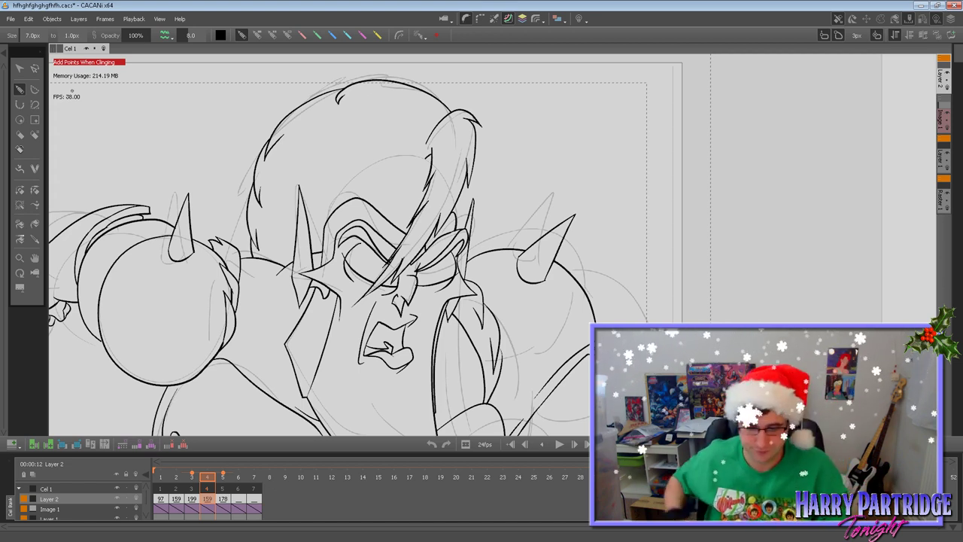
Try to ink jagged hair strands sticking out beside the forelock above the far shoulder, comparing with the neighbouring frames.
key(ctrl+z)
key(Left)
key(Right)
key(Left)
key(Left)
key(Right)
key(Right)
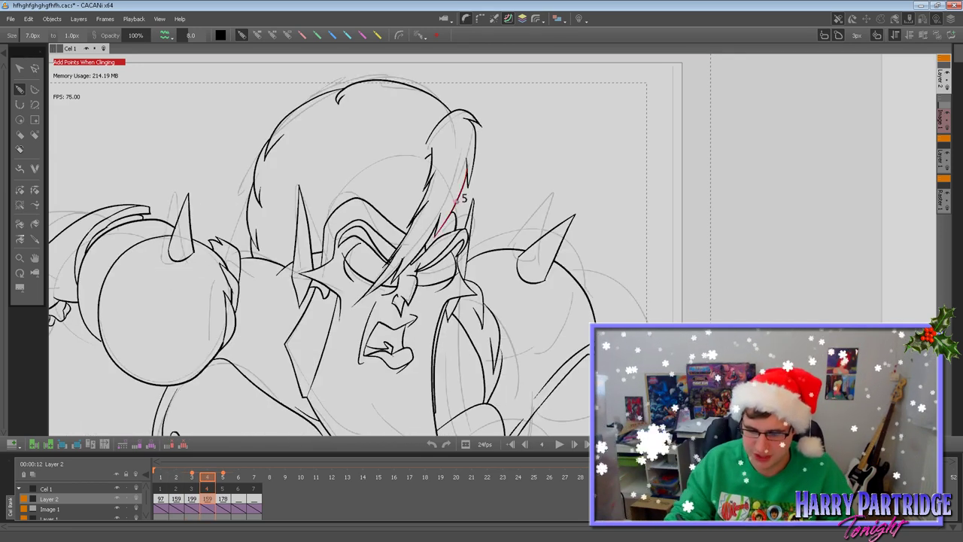
mouse_move(470, 182)
mouse_down()
mouse_move(508, 206)
mouse_move(481, 199)
mouse_move(521, 212)
mouse_up()
key(ctrl+z)
key(Right)
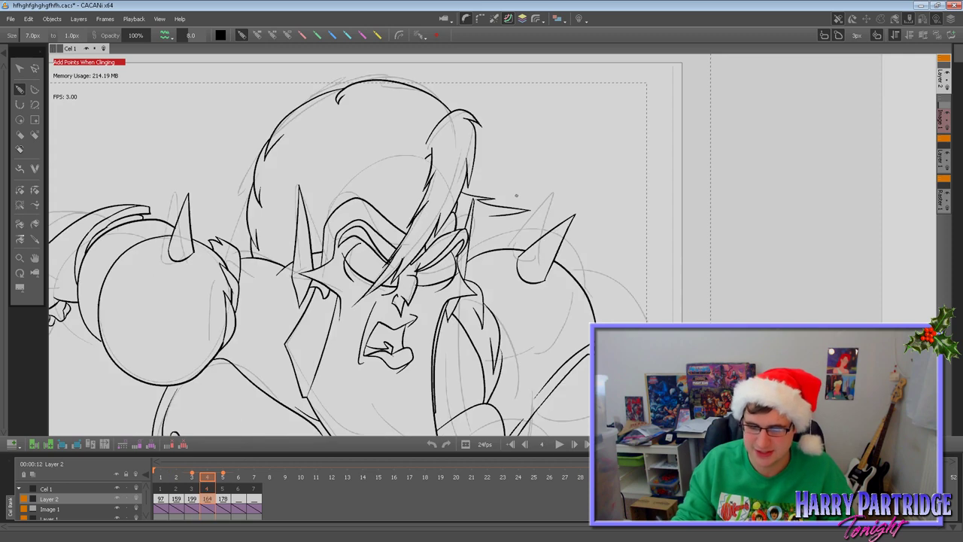
key(ctrl+z)
key(ctrl+z)
key(ctrl+z)
Ink a short hair line between the forelock and the far ear, undoing the extra strands towards the shoulder.
mouse_move(458, 199)
mouse_down()
mouse_move(486, 224)
mouse_move(475, 226)
mouse_move(512, 246)
mouse_up()
key(ctrl+z)
key(ctrl+z)
key(ctrl+z)
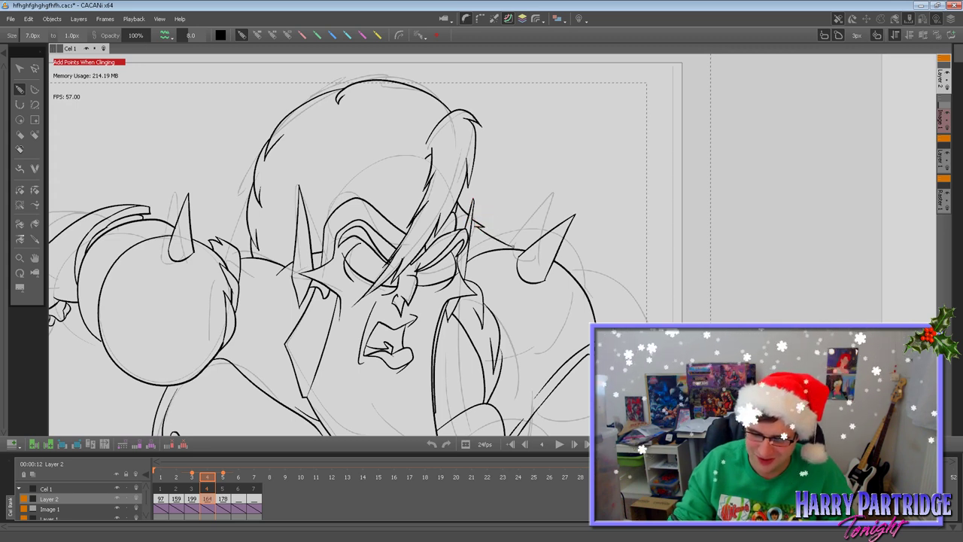
key(Left)
key(Right)
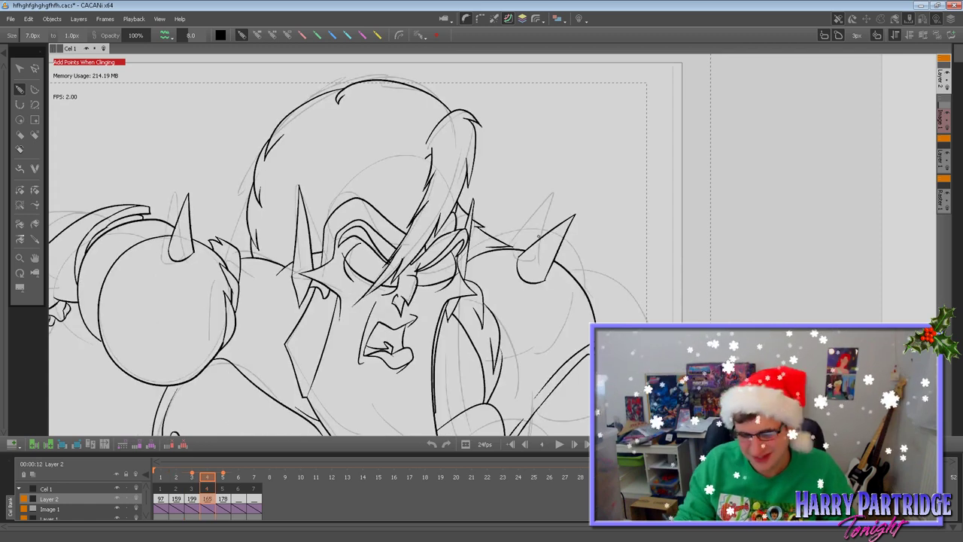
key(ctrl+z)
key(ctrl+z)
key(ctrl+z)
key(ctrl+z)
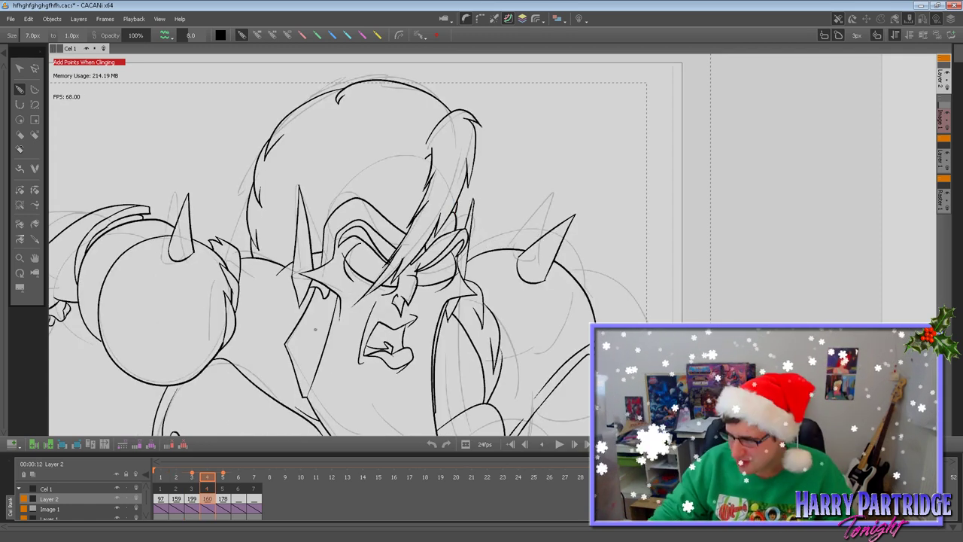
Flip back and forth through frames 1 to 4 to review the inked poses in sequence.
scroll(331, 319, down, 1)
scroll(329, 327, down, 1)
click(35, 258)
drag(294, 286, 288, 255)
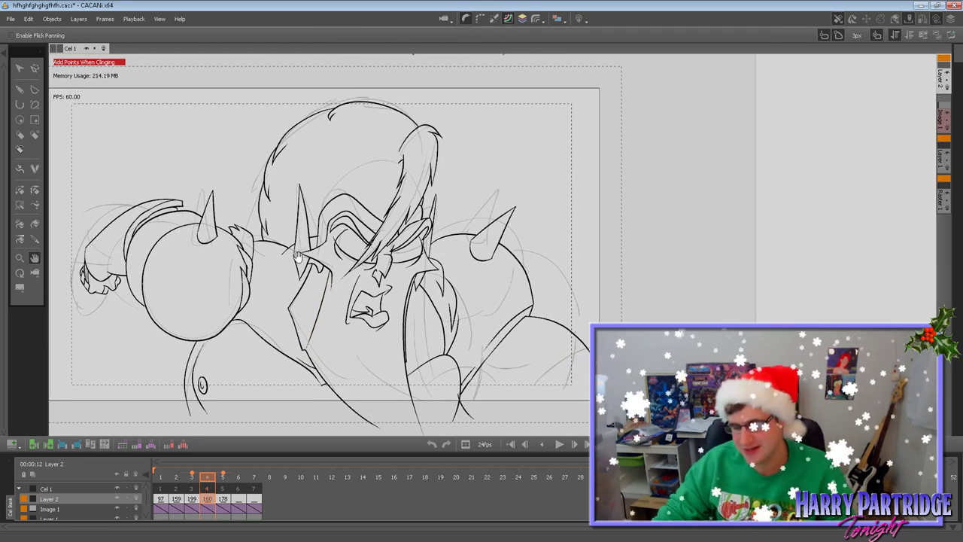
drag(321, 452, 322, 383)
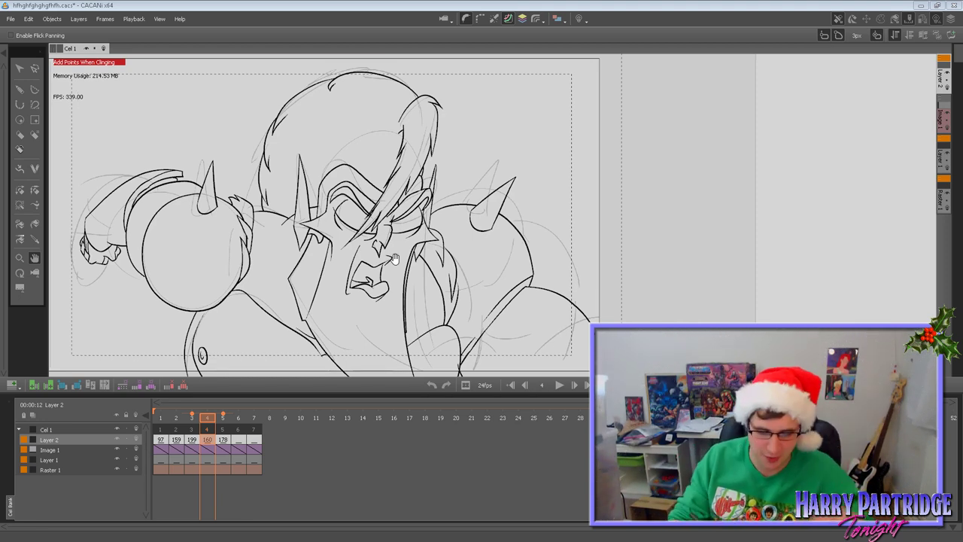
drag(424, 309, 432, 275)
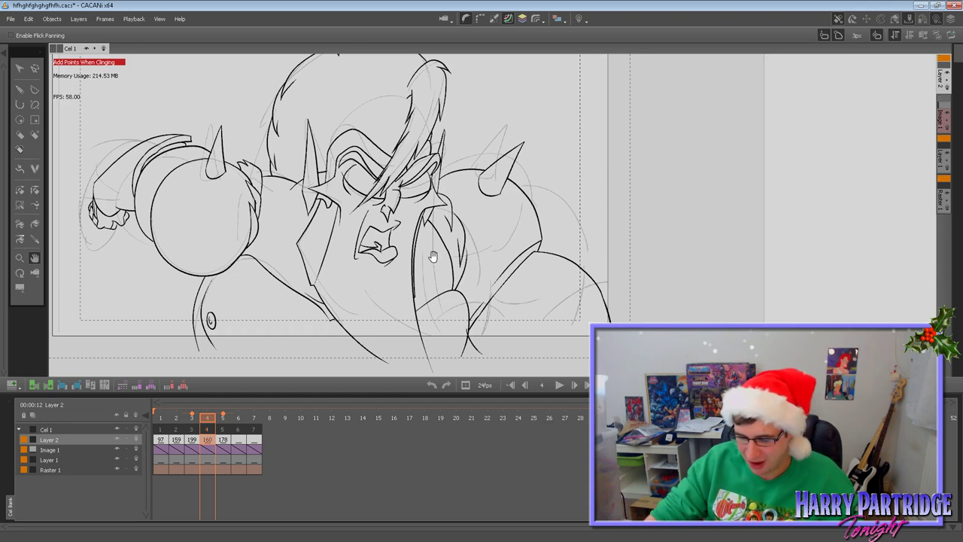
key(Left)
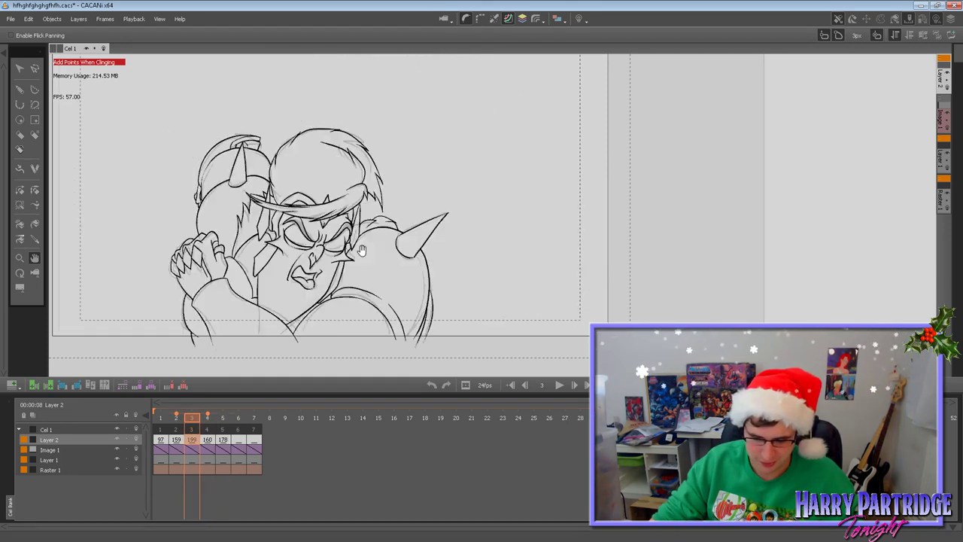
key(Left)
key(Left)
key(Left)
key(Right)
key(Right)
key(Right)
key(Left)
key(Left)
key(Right)
key(Right)
key(Right)
key(Right)
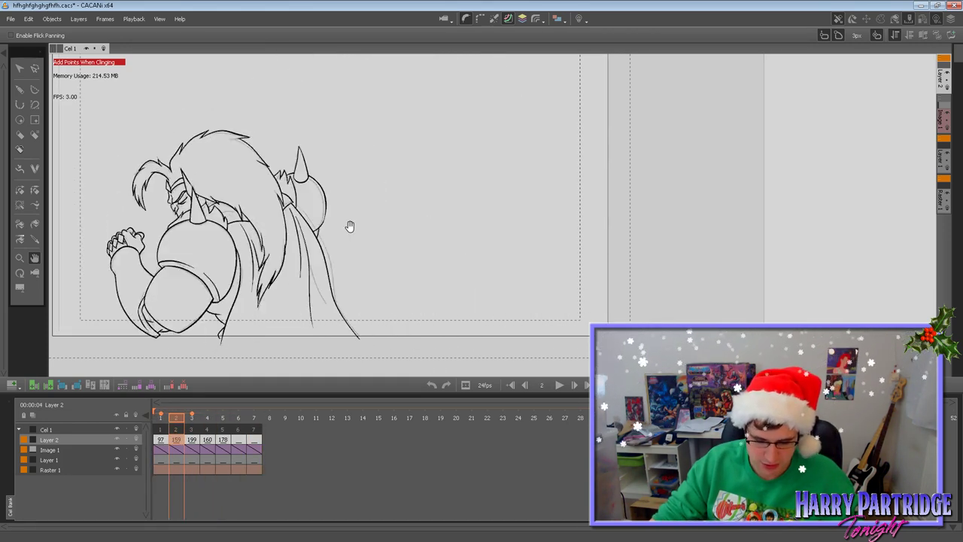
Go to frame 6, which holds only the rough sketch of the wide-eyed character.
key(Right)
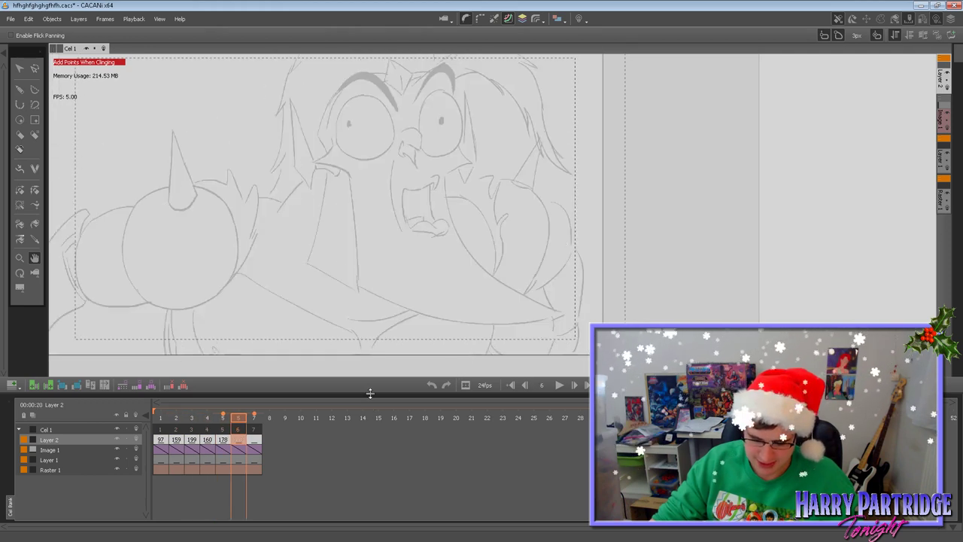
key(Left)
key(Right)
drag(420, 409, 420, 443)
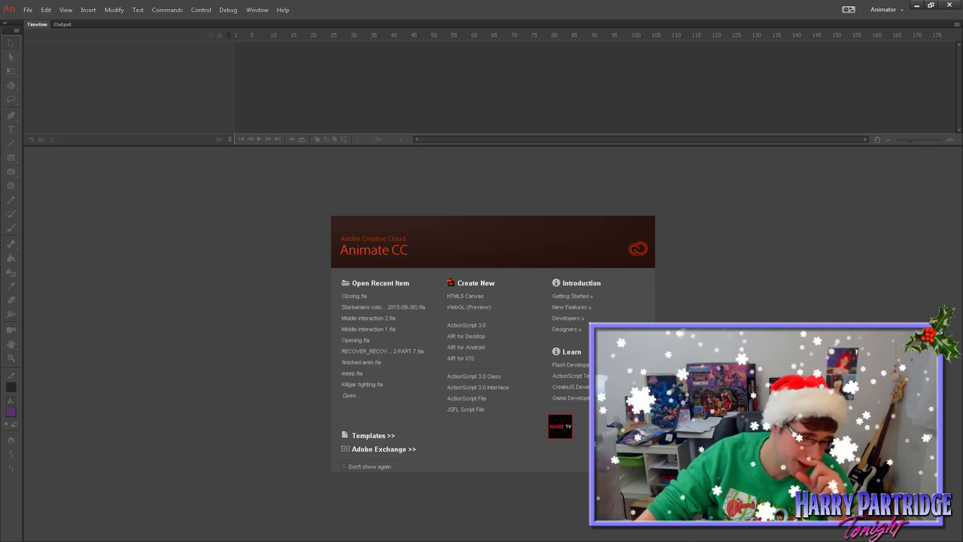
click(485, 322)
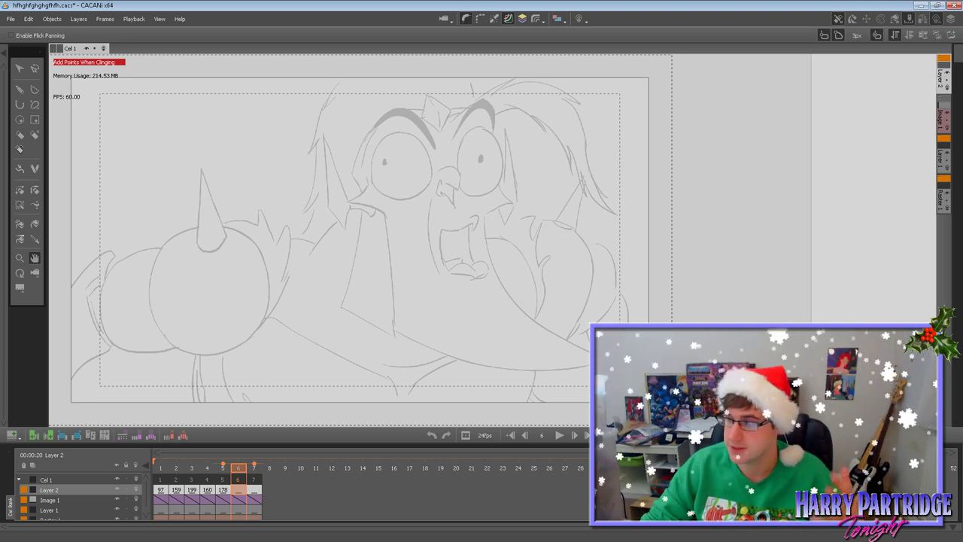
Examine the face in frame 6's rough sketch and compare it with frames 5 and 7.
drag(401, 326, 441, 298)
scroll(447, 339, up, 1)
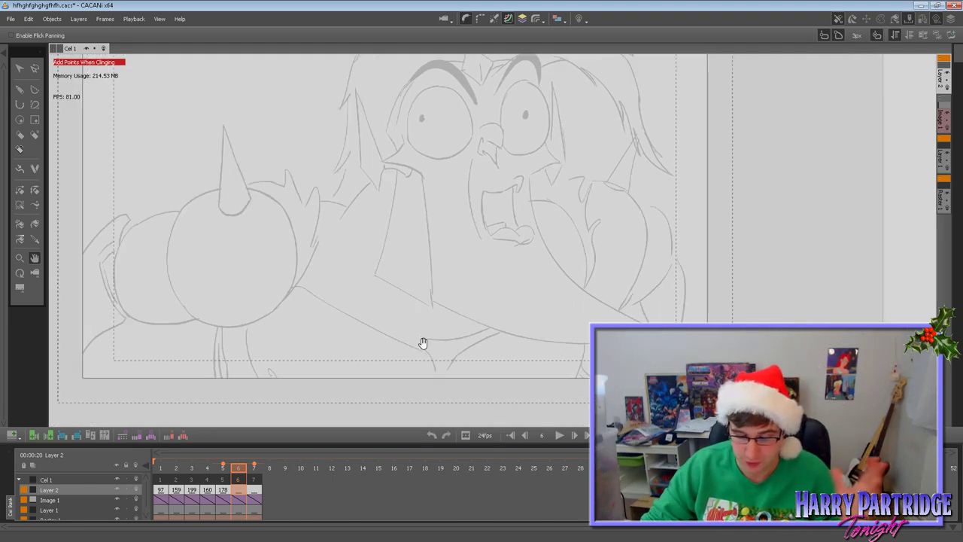
drag(453, 329, 453, 347)
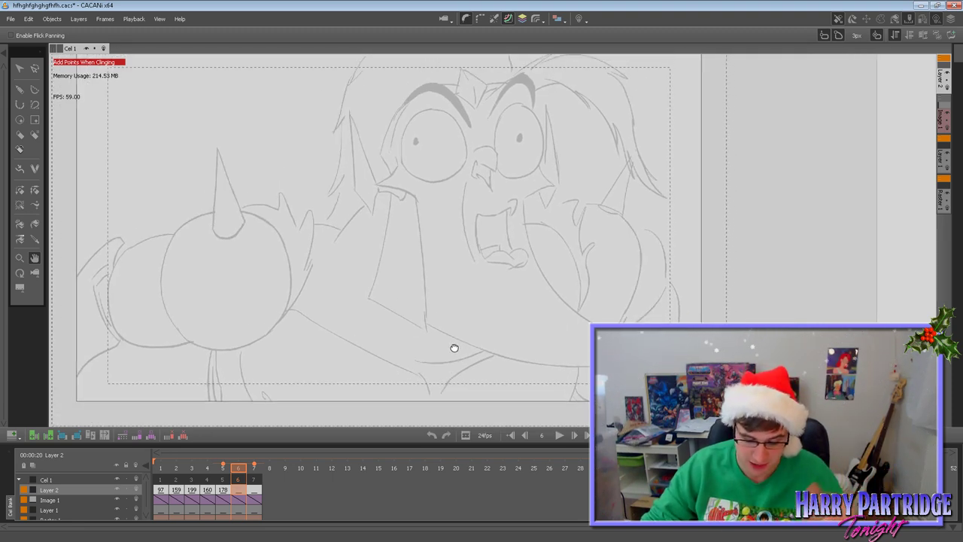
drag(466, 305, 453, 318)
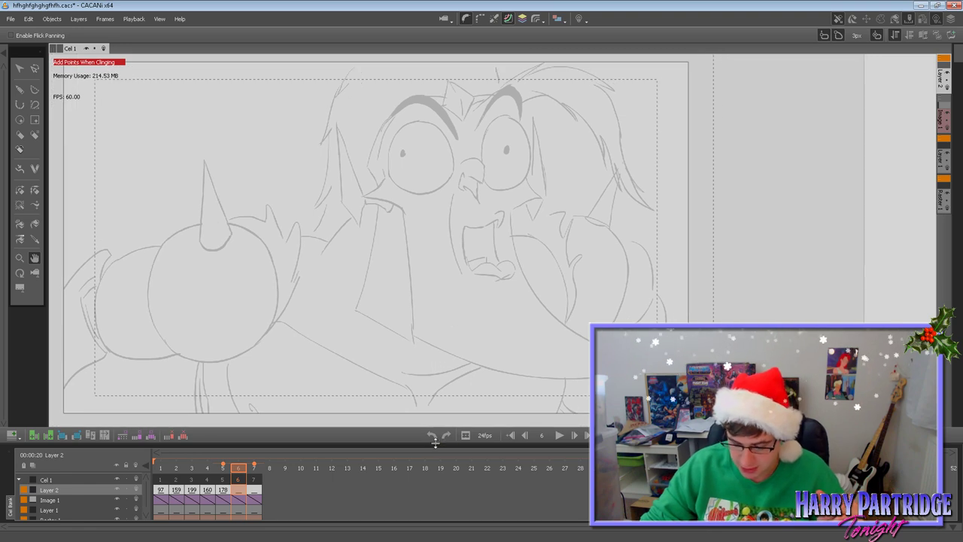
drag(423, 446, 418, 455)
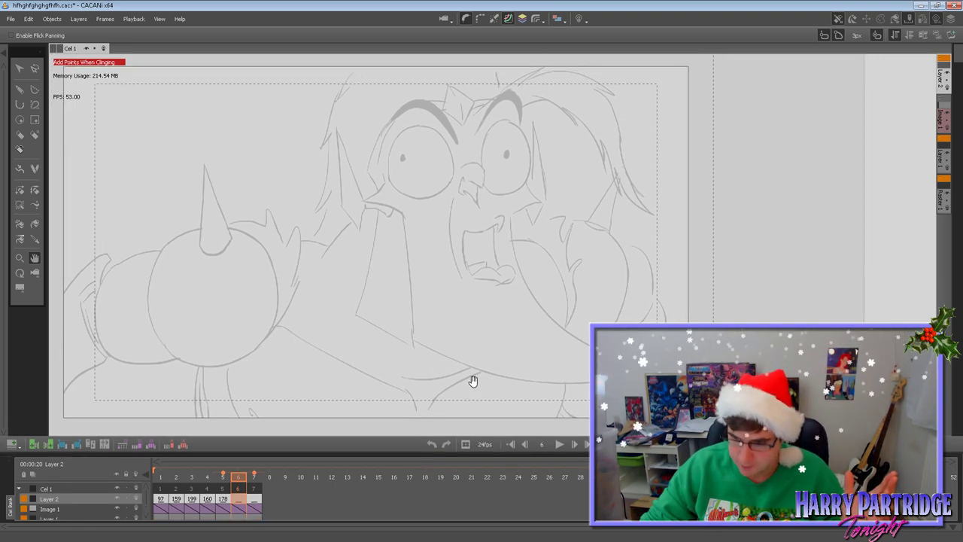
scroll(484, 370, up, 1)
drag(532, 300, 473, 316)
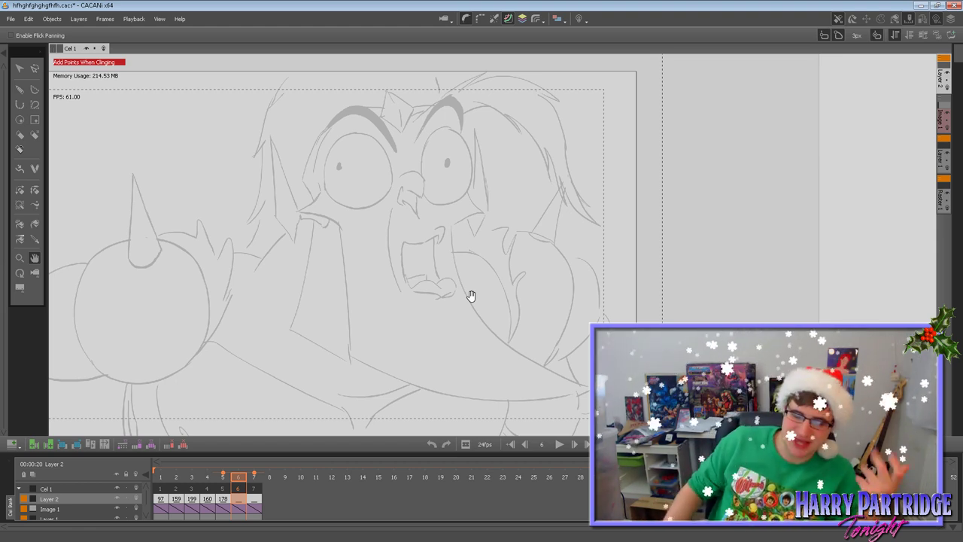
drag(469, 292, 458, 291)
click(32, 69)
key(Left)
key(Right)
key(Right)
key(Left)
key(Left)
key(period)
key(period)
key(comma)
key(comma)
key(period)
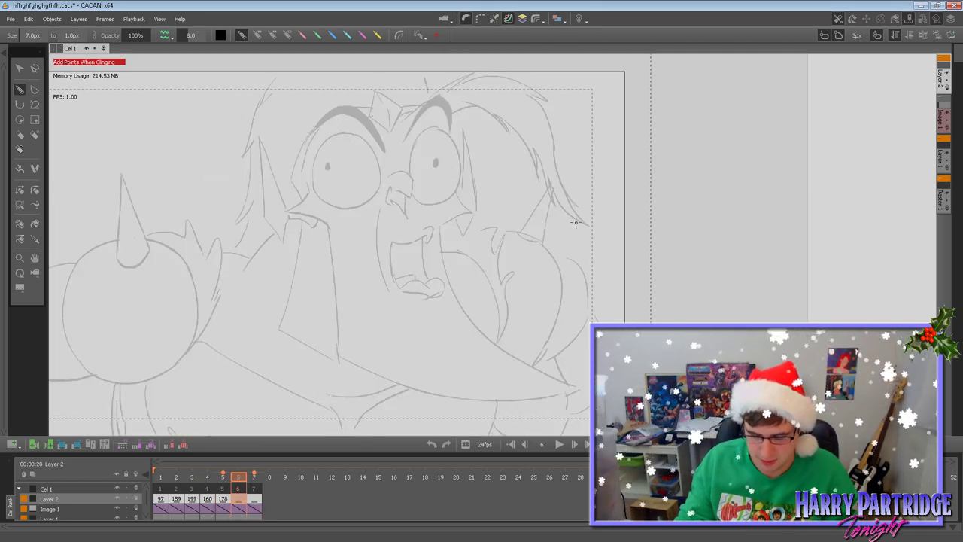
key(comma)
key(period)
scroll(655, 225, up, 2)
key(comma)
key(period)
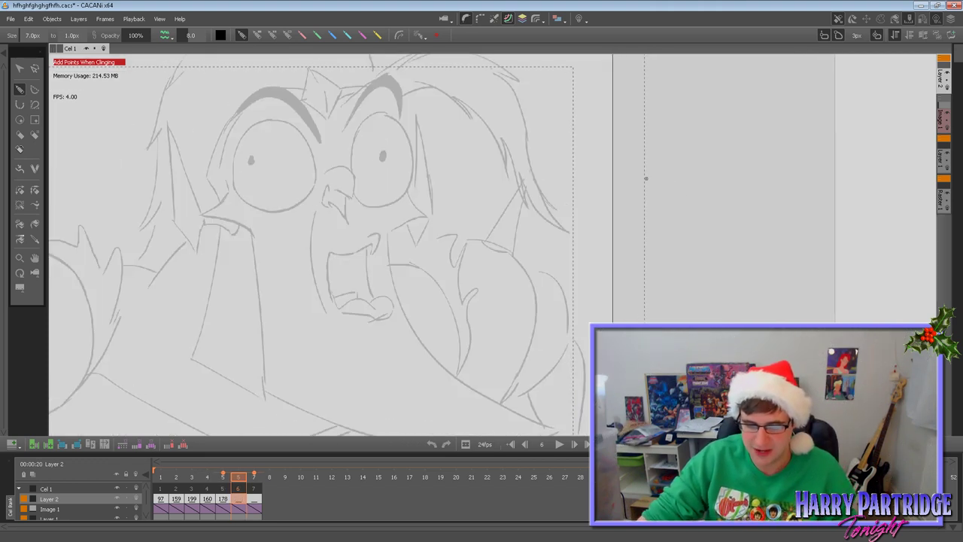
key(period)
key(comma)
key(comma)
key(period)
key(period)
key(comma)
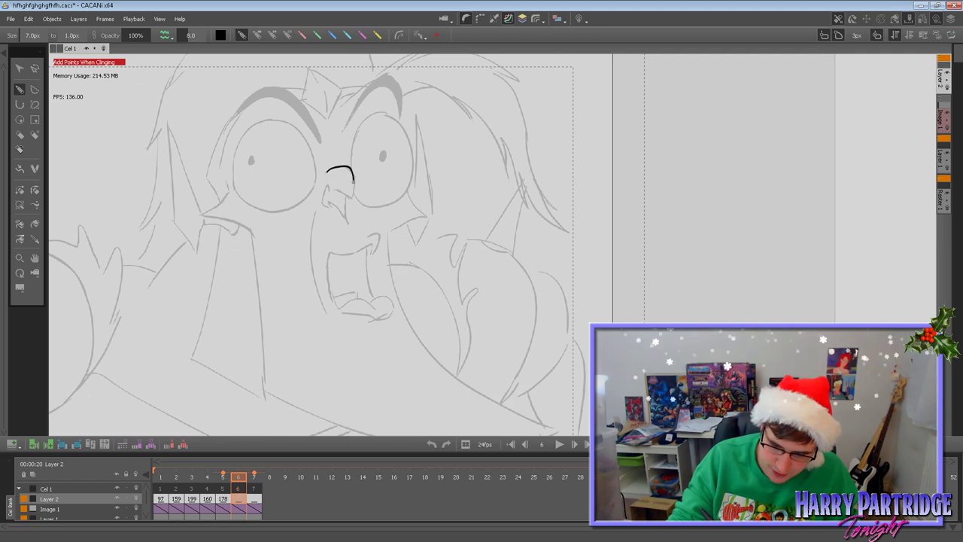
Ink the rounded bridge and tip of the nose on frame 6, redrawing the first curve.
key(ctrl+z)
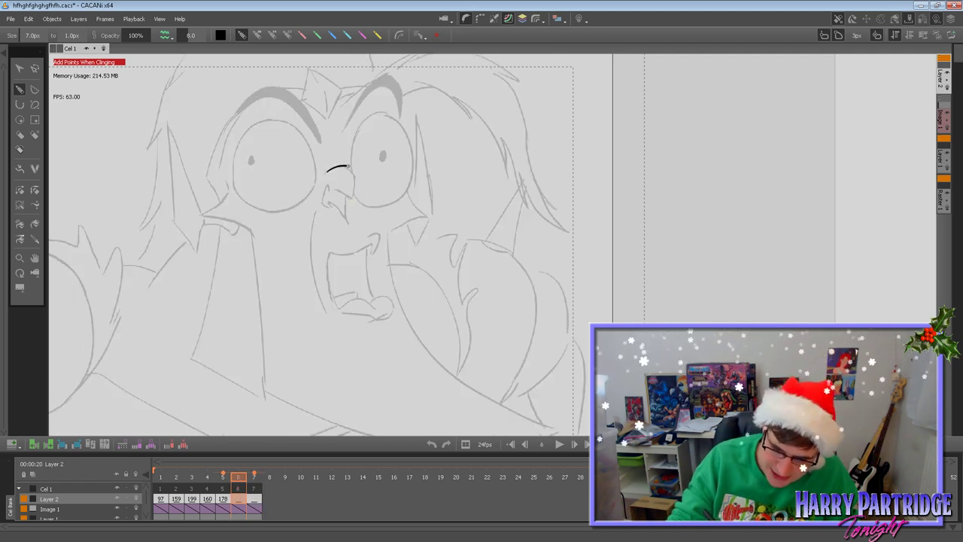
key(period)
key(comma)
mouse_move(327, 172)
mouse_down()
mouse_move(340, 166)
mouse_move(355, 177)
mouse_move(350, 199)
mouse_move(335, 189)
mouse_up()
key(period)
key(comma)
key(comma)
key(period)
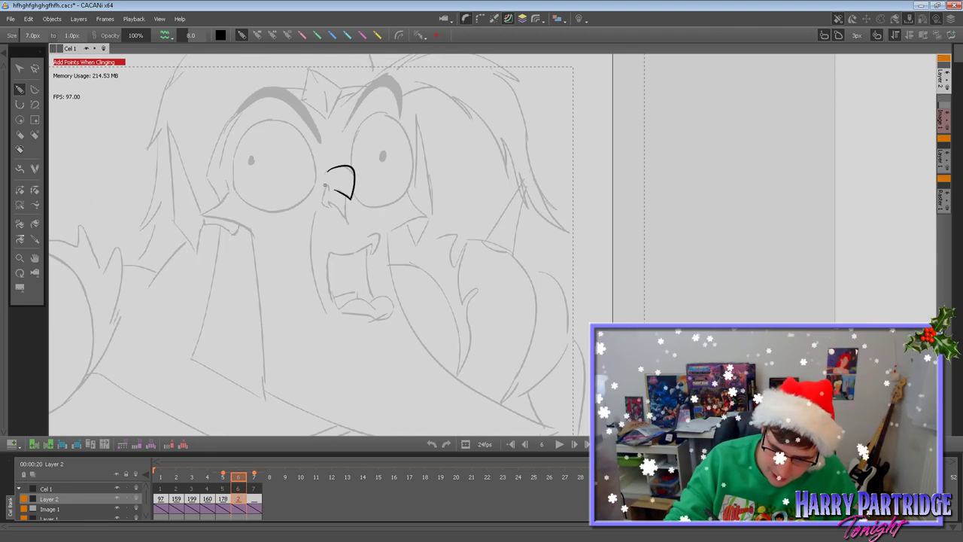
Ink the curled nostril on the near side of the nose and check it against the neighbouring frames.
key(comma)
key(period)
mouse_move(321, 204)
mouse_down()
mouse_move(331, 193)
mouse_move(328, 207)
mouse_up()
click(323, 200)
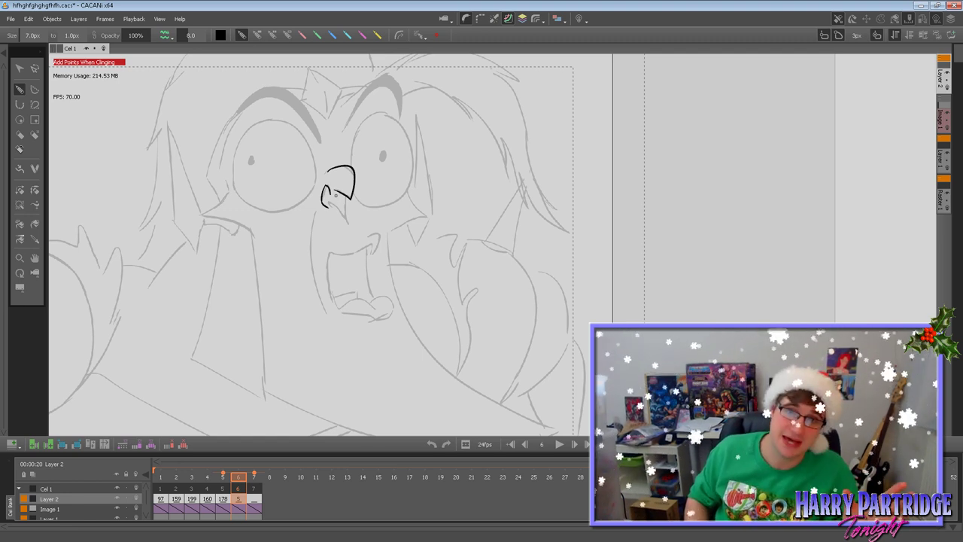
key(Right)
key(Left)
key(Left)
key(Right)
key(Right)
key(Left)
Ink the pointed lower part of the nose beneath the tip and the small inner nostril line.
key(ctrl+z)
mouse_move(328, 202)
mouse_down()
mouse_move(346, 220)
mouse_move(345, 197)
mouse_up()
key(Left)
key(Right)
key(Right)
key(Left)
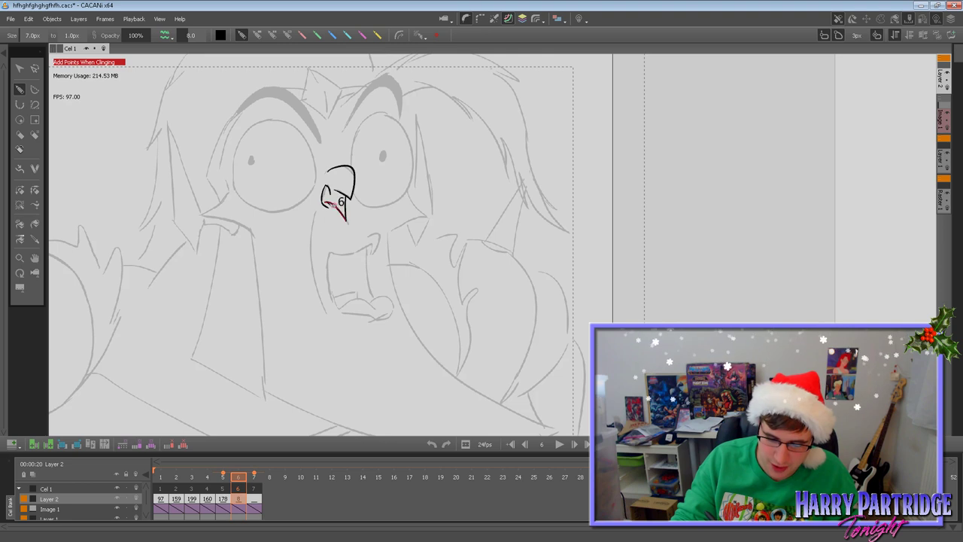
key(space)
drag(327, 202, 328, 206)
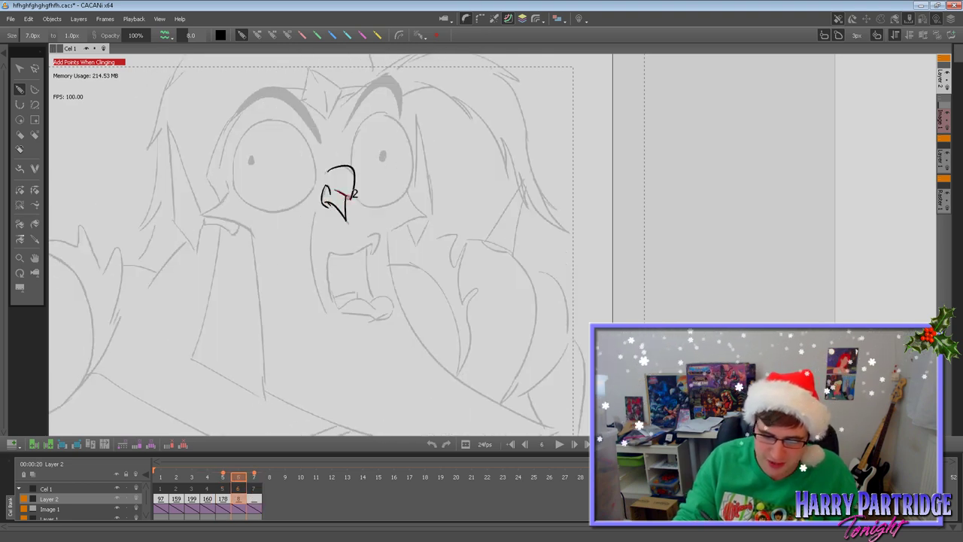
key(Right)
key(Left)
key(Left)
key(Right)
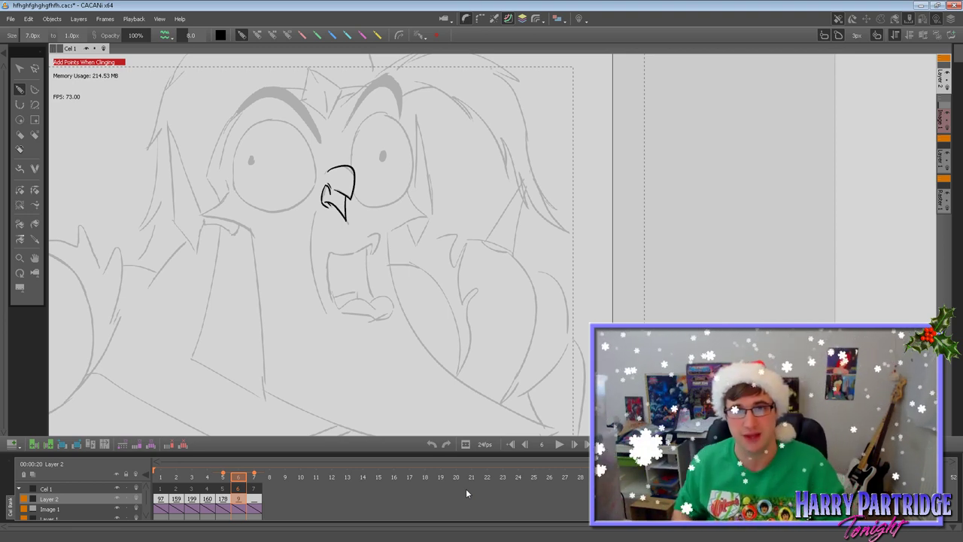
Ink the long curved cheek line running from below the nose down beside the open mouth.
key(Right)
key(Left)
key(Left)
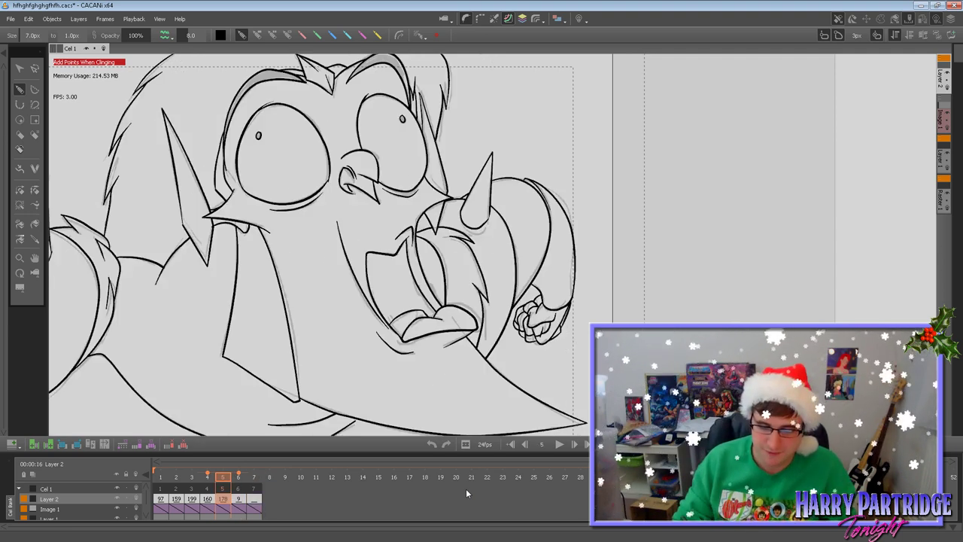
key(Right)
drag(316, 211, 323, 307)
key(Right)
key(Left)
Ink the upper and near edges of the open mouth and the tongue and lower lip, redrawing the lip stroke.
mouse_move(329, 252)
mouse_down()
mouse_move(325, 309)
mouse_move(336, 309)
mouse_move(350, 255)
mouse_move(369, 240)
mouse_move(336, 252)
mouse_move(369, 240)
mouse_up()
key(ctrl+z)
key(ctrl+z)
key(Right)
key(Left)
key(Left)
key(Right)
mouse_move(337, 311)
mouse_down()
mouse_move(360, 300)
mouse_move(383, 315)
mouse_move(372, 303)
mouse_move(375, 310)
mouse_move(383, 297)
mouse_move(390, 314)
mouse_move(337, 310)
mouse_up()
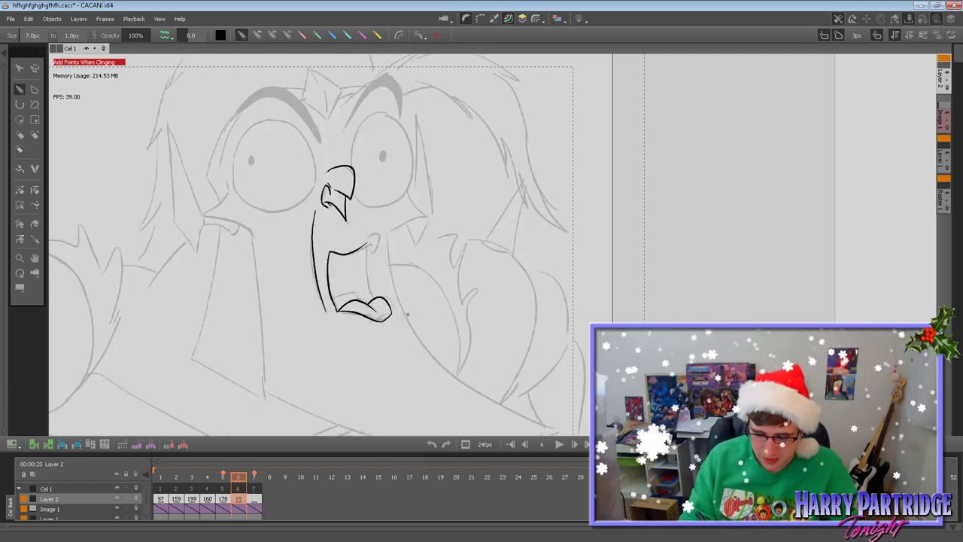
Ink the short crease under the far corner of the lower lip and the small hook below the cheek line.
key(Left)
key(Right)
drag(392, 307, 383, 322)
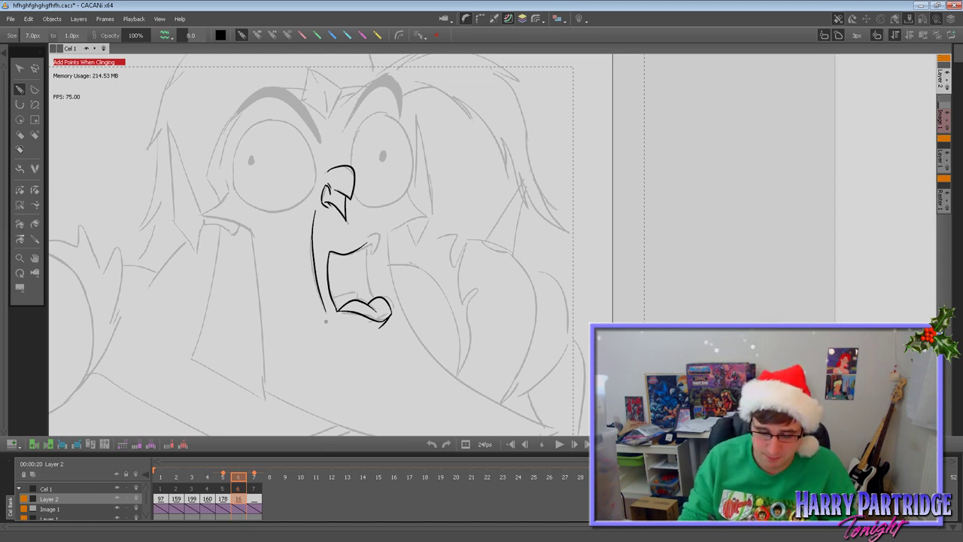
key(Right)
key(Left)
key(Left)
key(Right)
drag(325, 321, 342, 325)
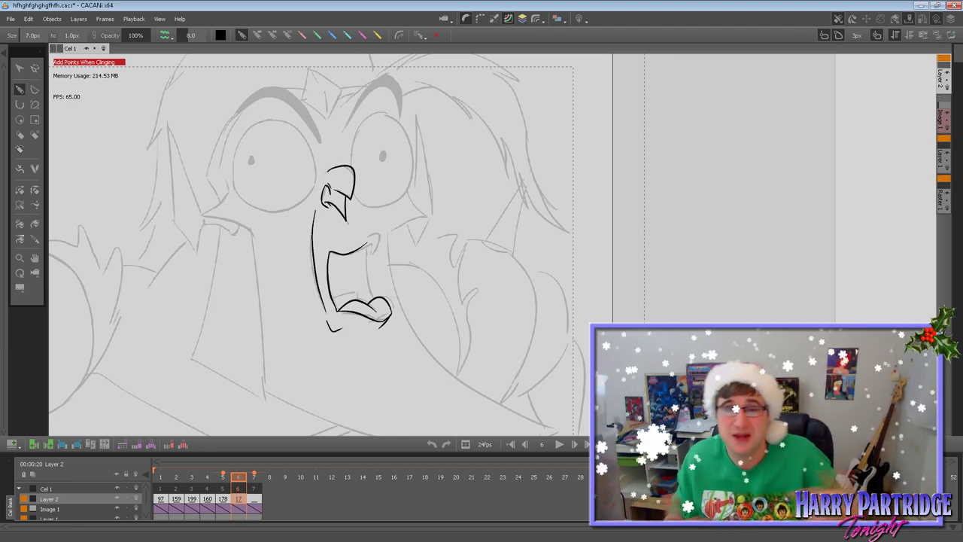
Ink the far edge of the open mouth on frame 6, checking the line against the neighbouring frames.
key(Right)
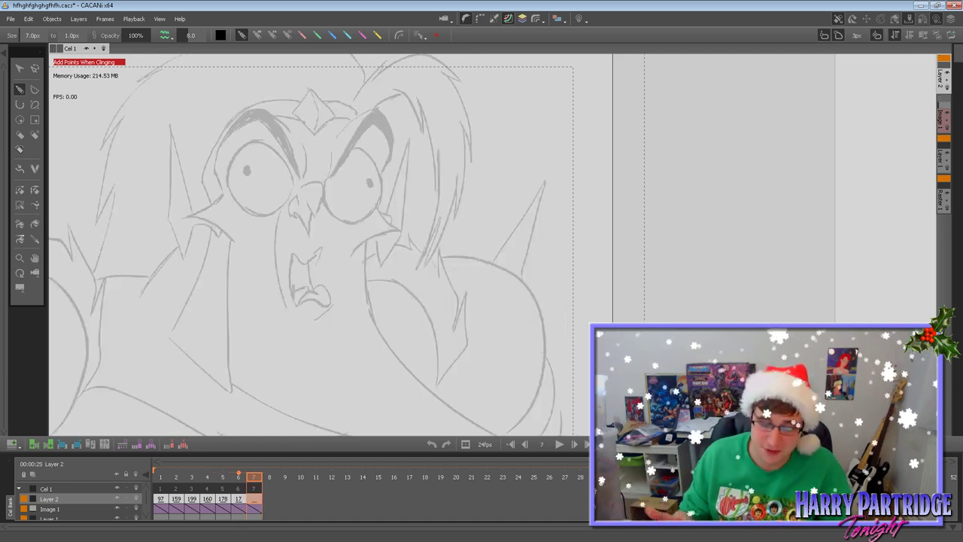
key(Left)
key(Left)
key(Right)
drag(361, 249, 373, 299)
Ink the small curled crease at the mouth's upper far corner and the short stepped line above the tongue.
key(Right)
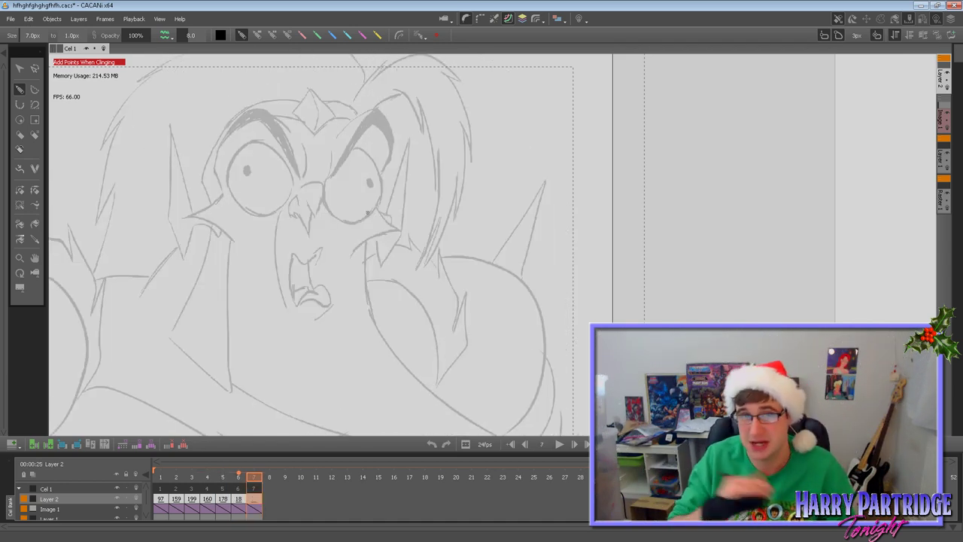
key(Left)
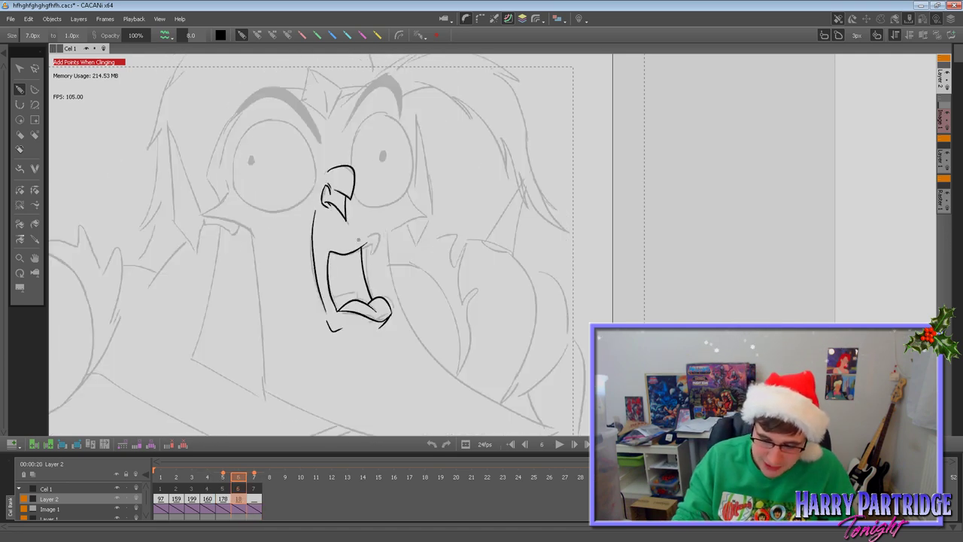
key(Right)
key(Left)
key(Left)
key(Right)
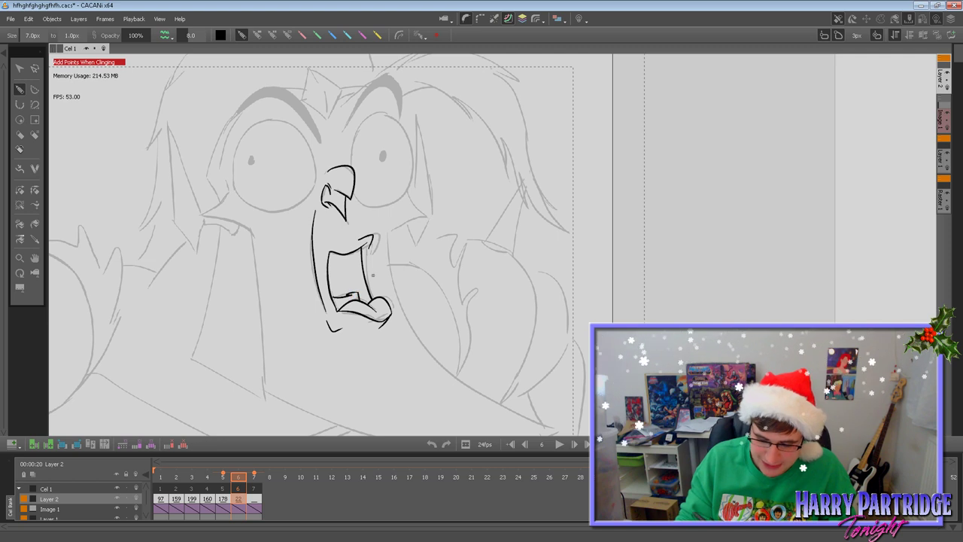
click(19, 204)
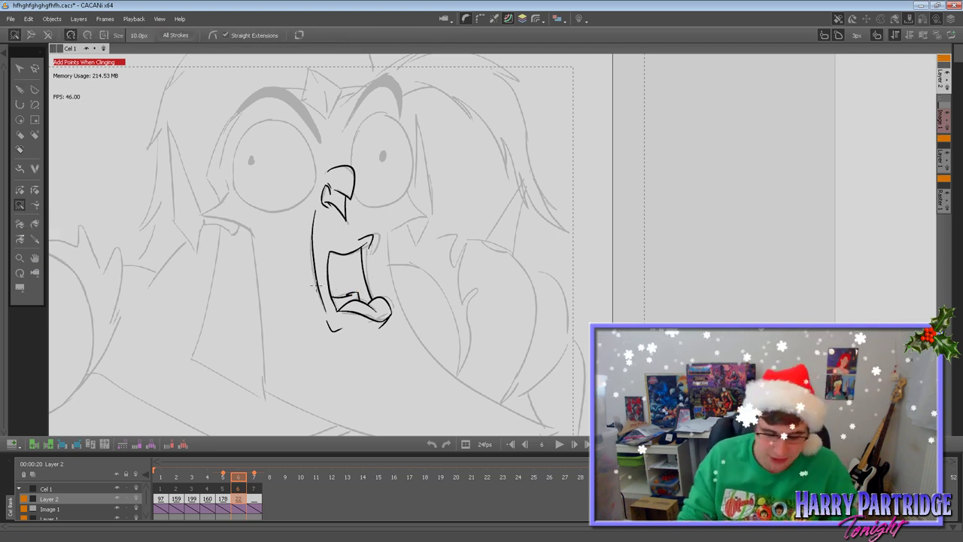
Begin the pointed cheek spike below the near eye by inking its upper edge outward from the tip.
click(34, 257)
drag(482, 349, 446, 334)
key(Right)
key(Left)
key(Right)
drag(348, 346, 377, 359)
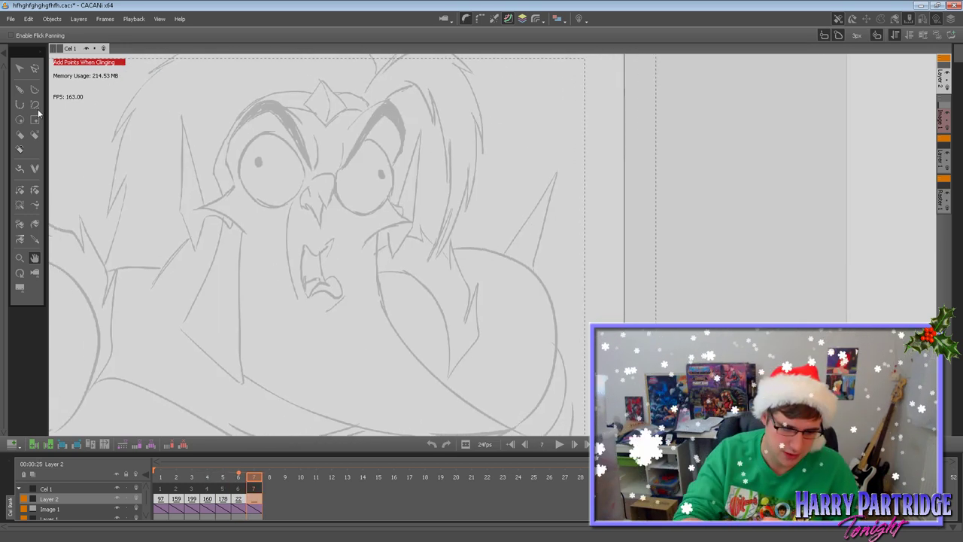
click(20, 89)
key(Left)
key(Left)
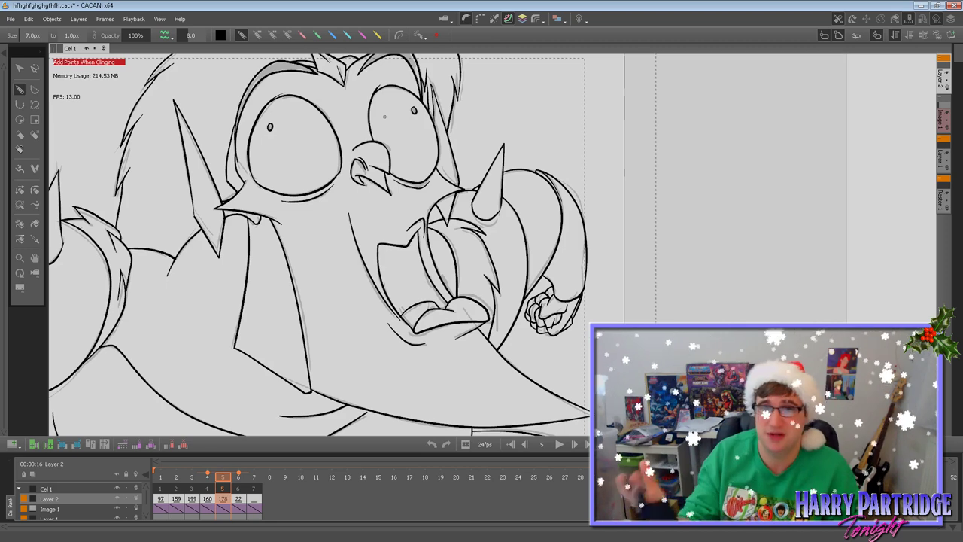
key(Right)
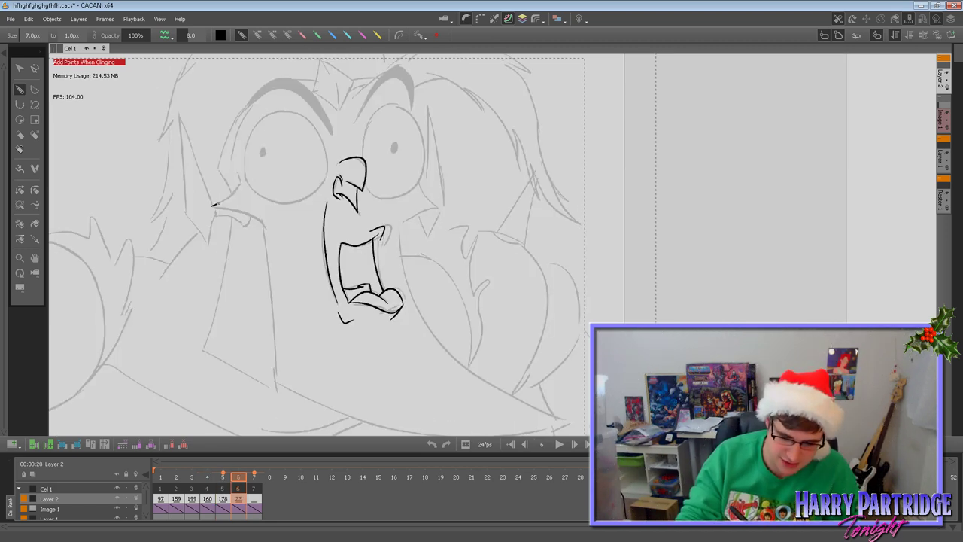
Ink the lower edge of the cheek spike, curving from the tip down toward the face.
key(Right)
key(Left)
key(Left)
key(Right)
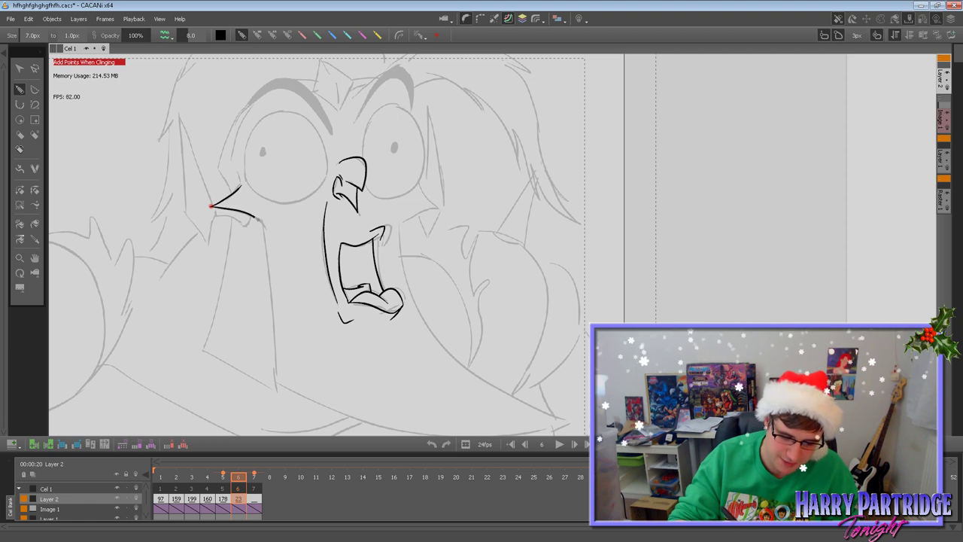
key(Left)
key(Right)
key(Right)
key(Left)
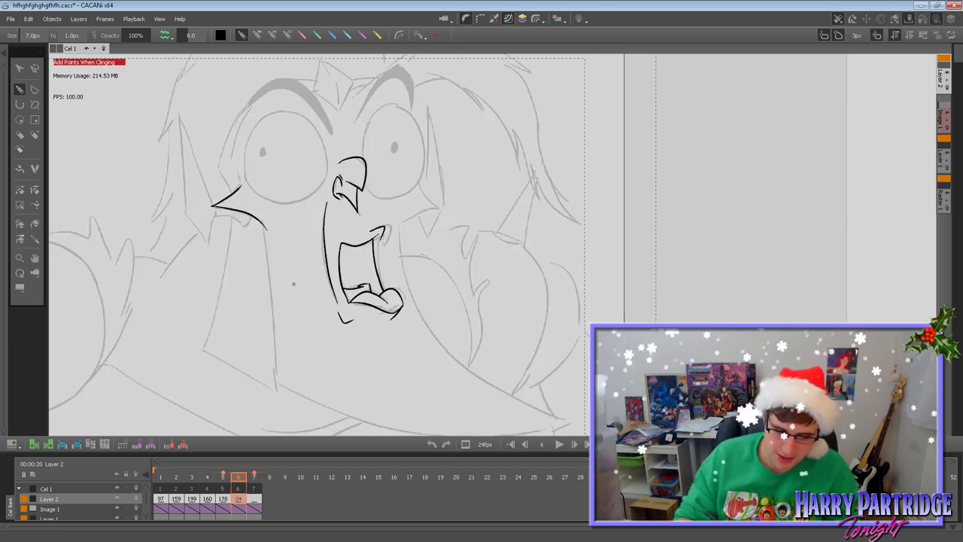
Trim the stroke overlap at the tip of the cheek spike and check the lower stroke's end points.
click(20, 204)
click(212, 206)
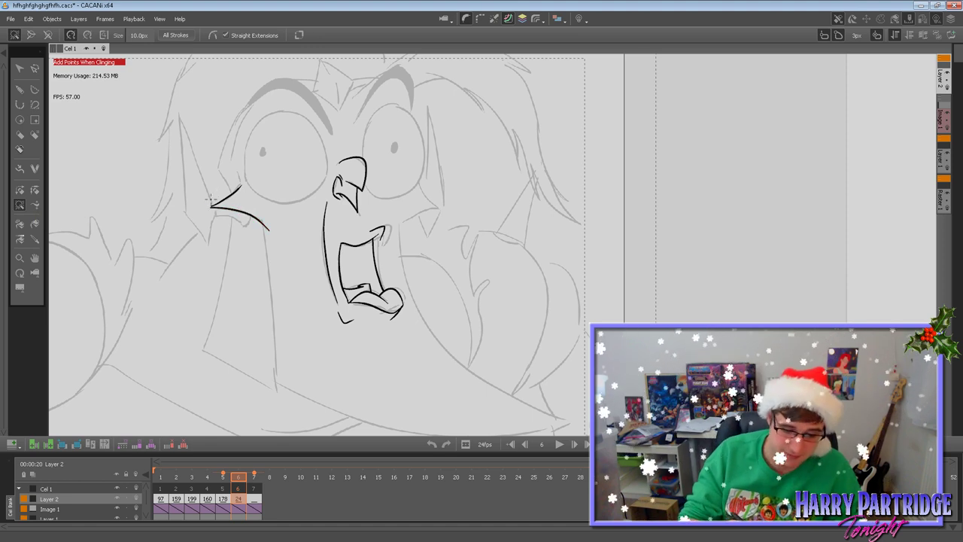
click(36, 70)
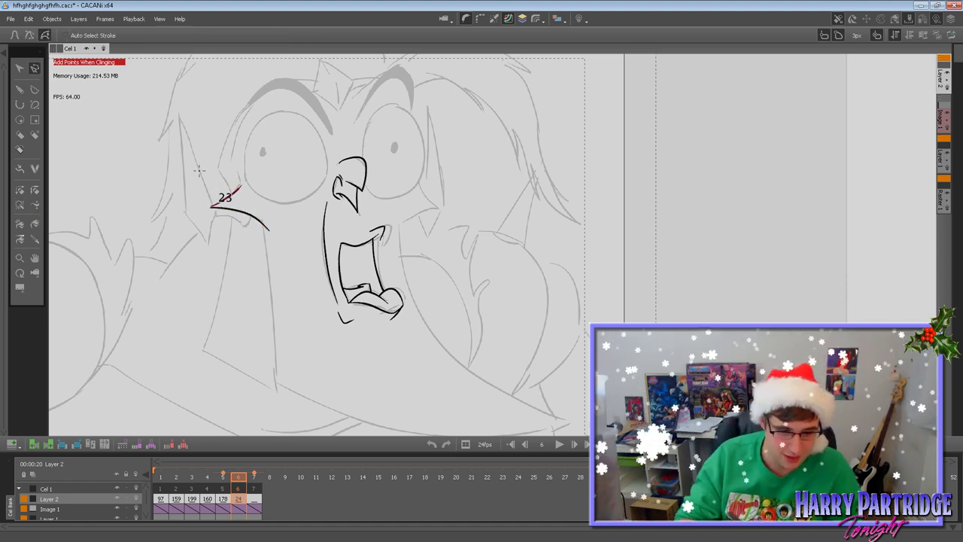
click(226, 211)
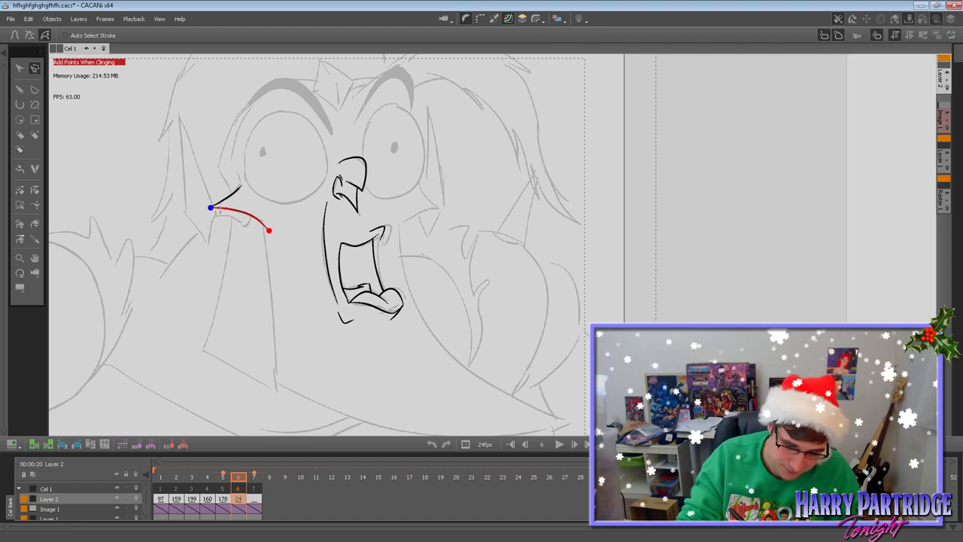
click(148, 182)
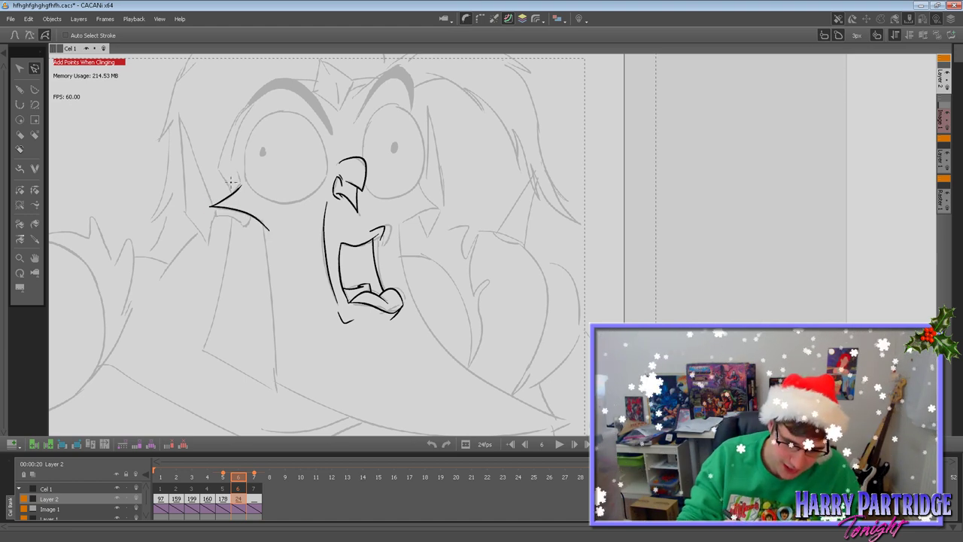
Ink the long inner edge of the strip running from the cheek spike down to its lower corner, redrawing the stroke until it fits.
click(20, 89)
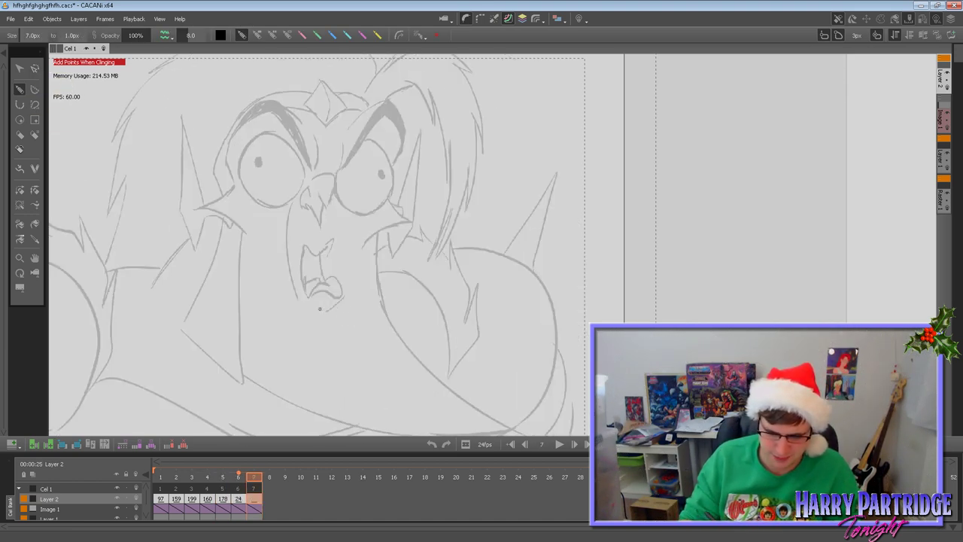
drag(260, 221, 277, 397)
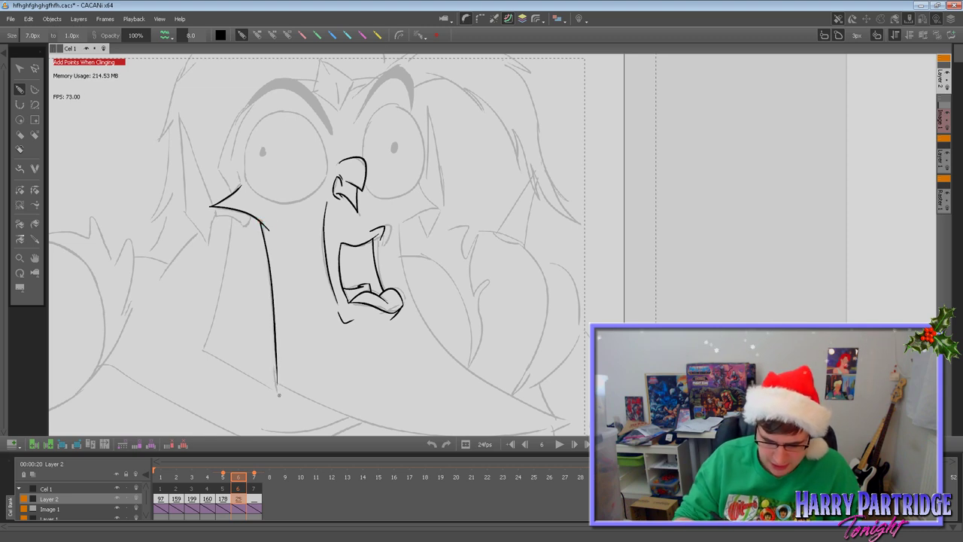
key(ctrl+z)
drag(261, 222, 279, 403)
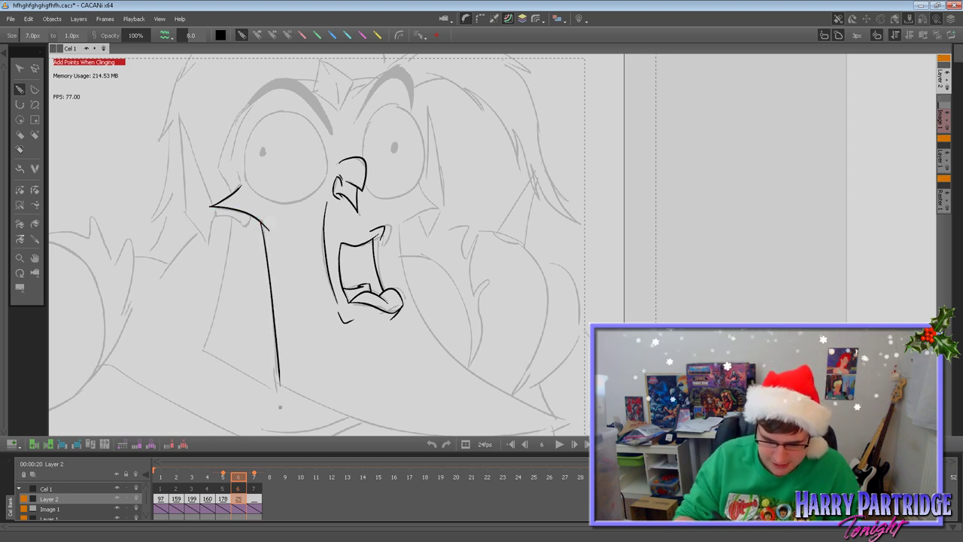
key(ctrl+z)
drag(263, 224, 275, 389)
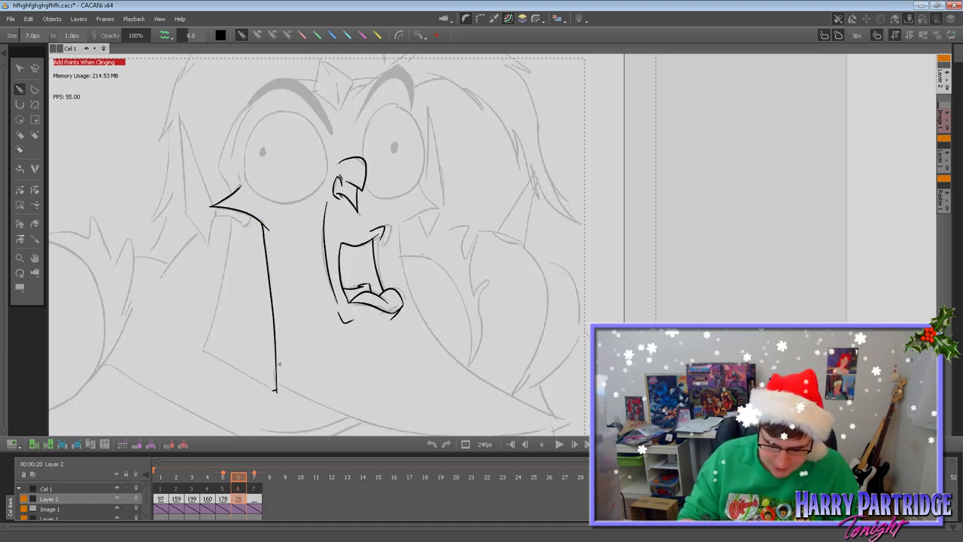
Ink the near pointed ear from its tall tip down to the lower point and back to the cheek spike.
key(Left)
key(Right)
key(Right)
key(Left)
key(Left)
key(Right)
mouse_move(178, 108)
mouse_down()
mouse_move(186, 216)
mouse_move(207, 248)
mouse_up()
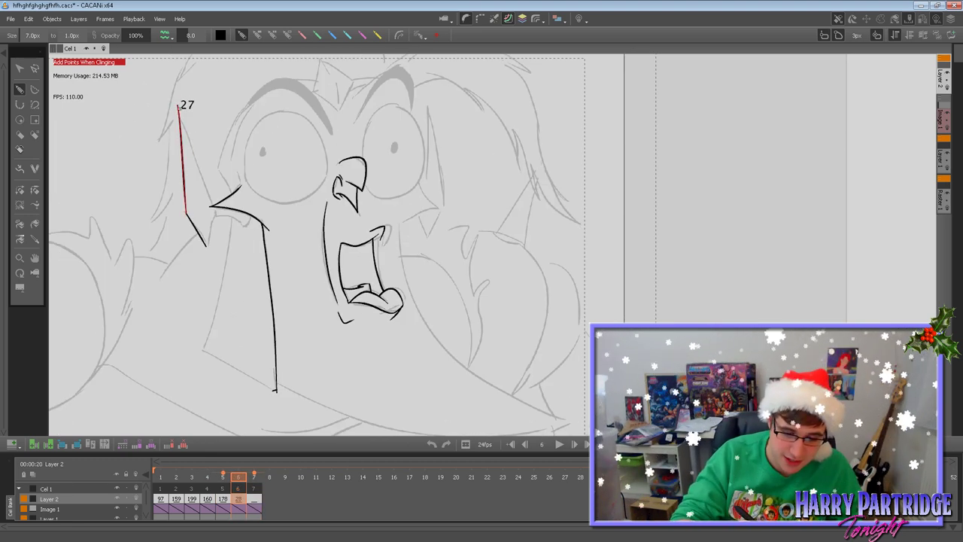
drag(179, 105, 209, 204)
drag(205, 244, 212, 205)
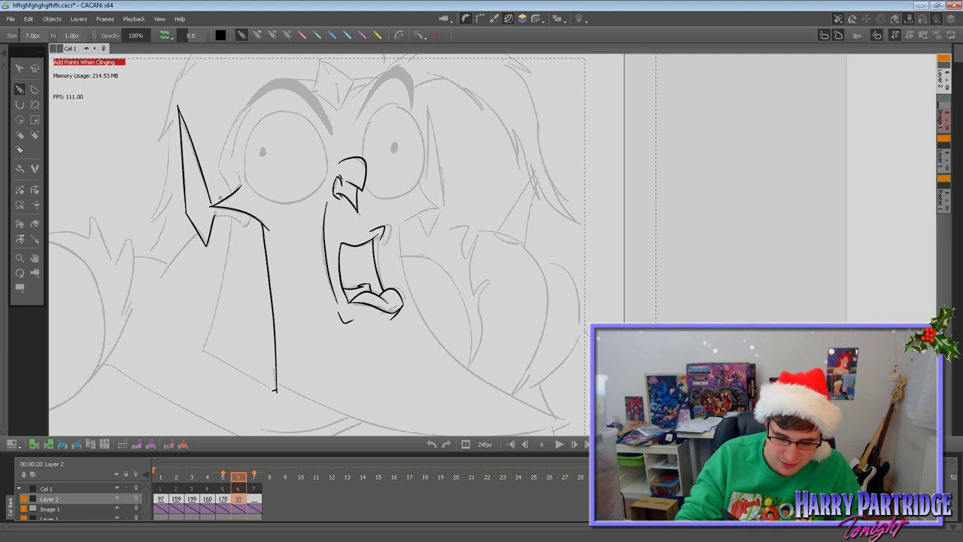
drag(215, 213, 212, 204)
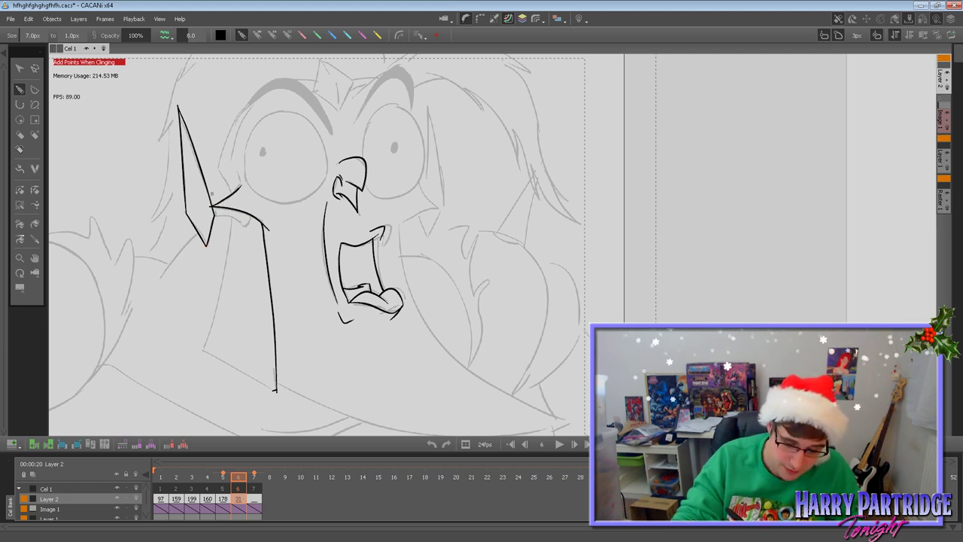
Ink the small curved hook under the cheek spike, comparing it with frames 5 and 7.
key(Right)
key(Left)
key(Left)
key(Right)
key(Right)
key(Left)
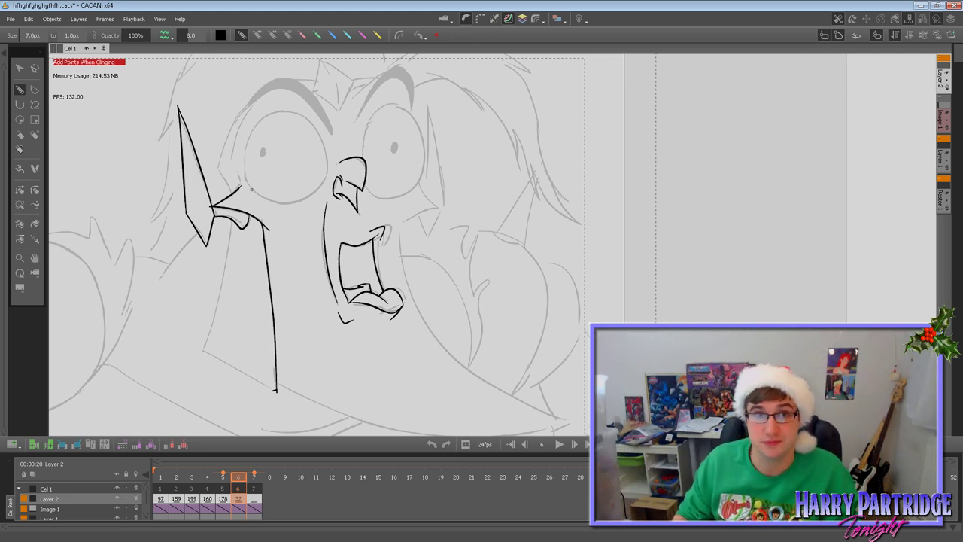
key(Right)
key(Left)
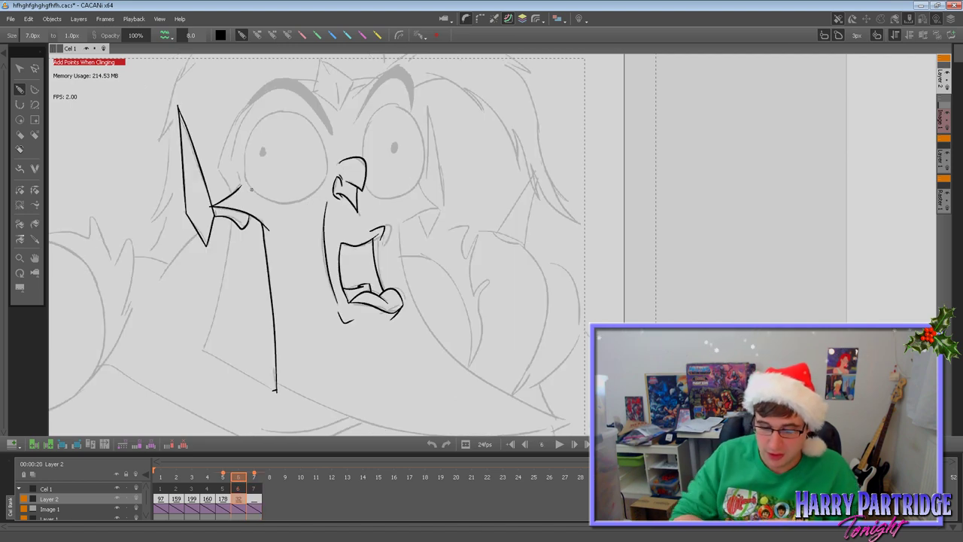
Ink the curved outer edge of the strip below the cheek spike down to its outer bottom corner, redrawing it once.
key(Left)
key(Right)
key(Right)
key(Left)
drag(232, 220, 206, 343)
key(ctrl+z)
drag(232, 220, 205, 349)
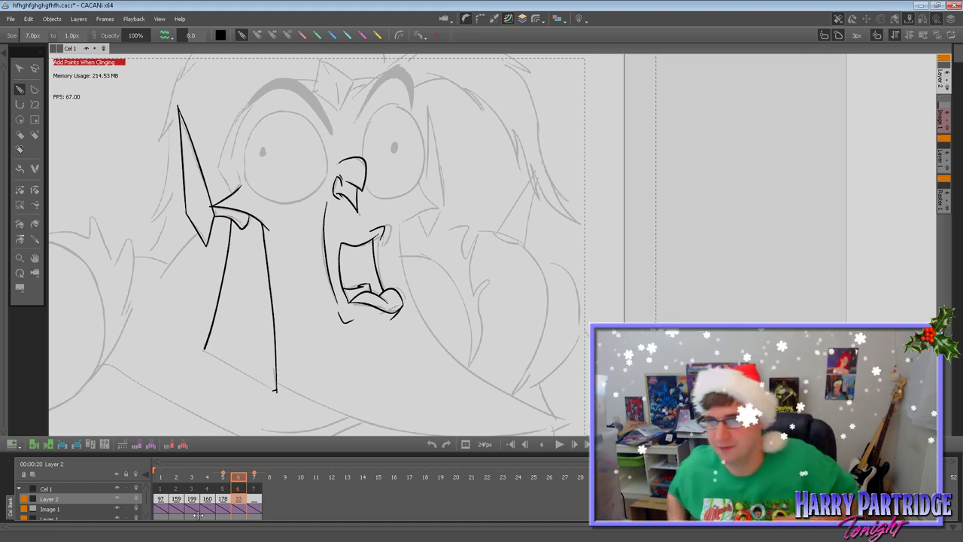
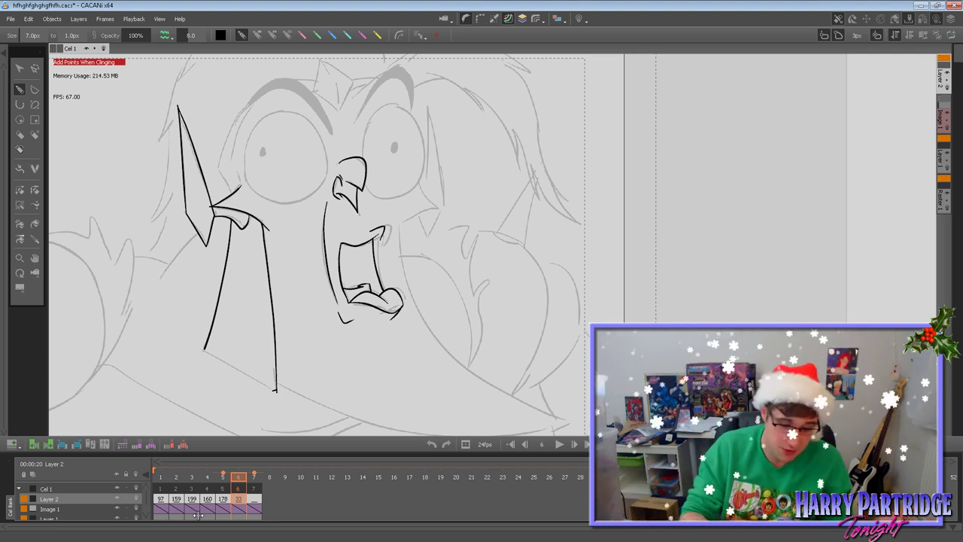
Ink the slanted bottom edge joining the strip's two sides and trim the overshoot at the inner lower corner.
click(35, 257)
drag(155, 273, 142, 243)
click(26, 205)
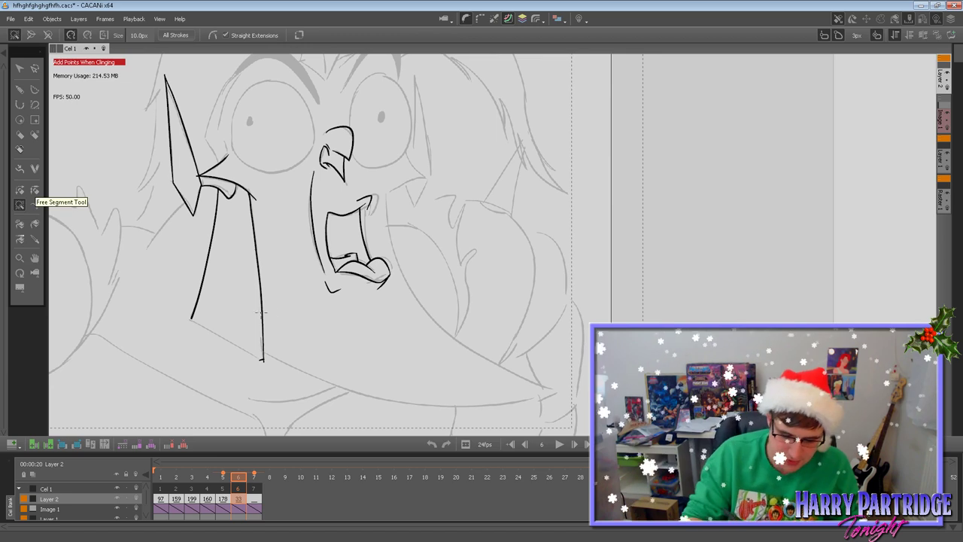
click(19, 90)
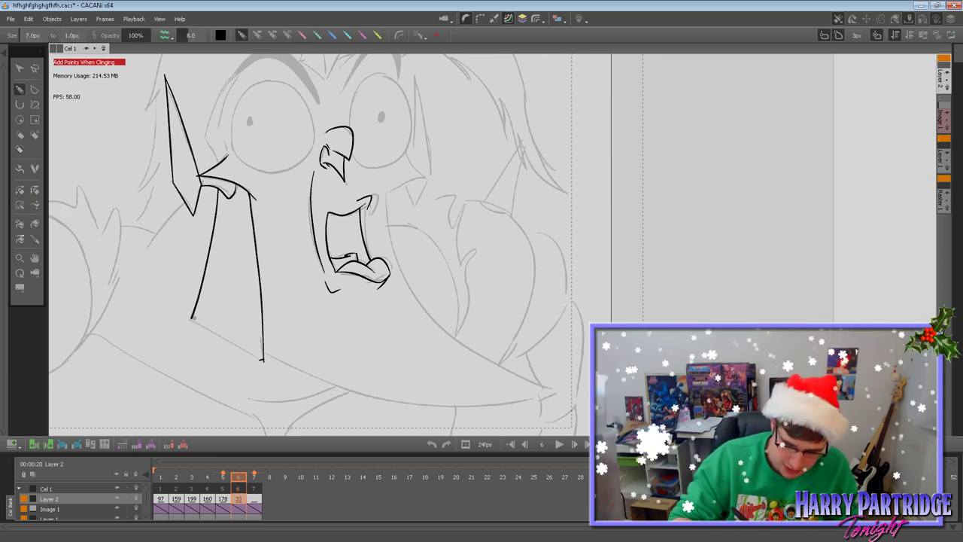
drag(193, 318, 262, 359)
click(20, 206)
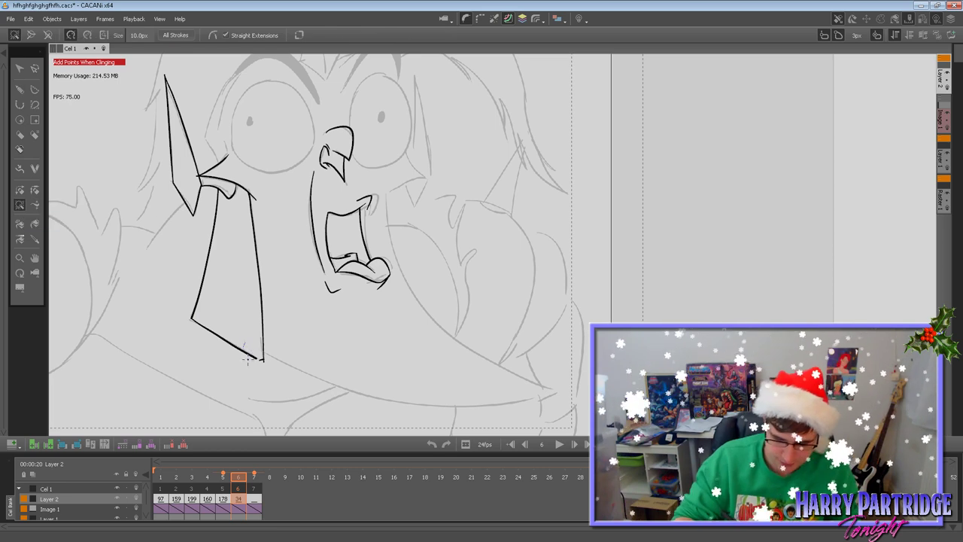
click(19, 189)
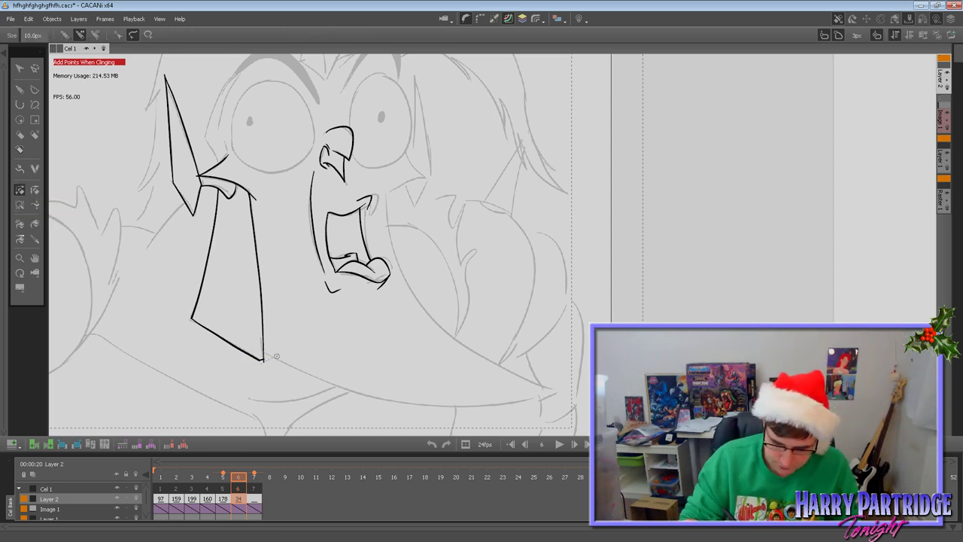
Try to ink the long sweeping curve from the strip's lower corner across the chest to its far pointed end, undoing each stroke.
key(Left)
key(Right)
key(Right)
key(Left)
click(35, 258)
mouse_move(373, 310)
mouse_down()
mouse_move(360, 290)
mouse_move(380, 294)
mouse_up()
click(21, 89)
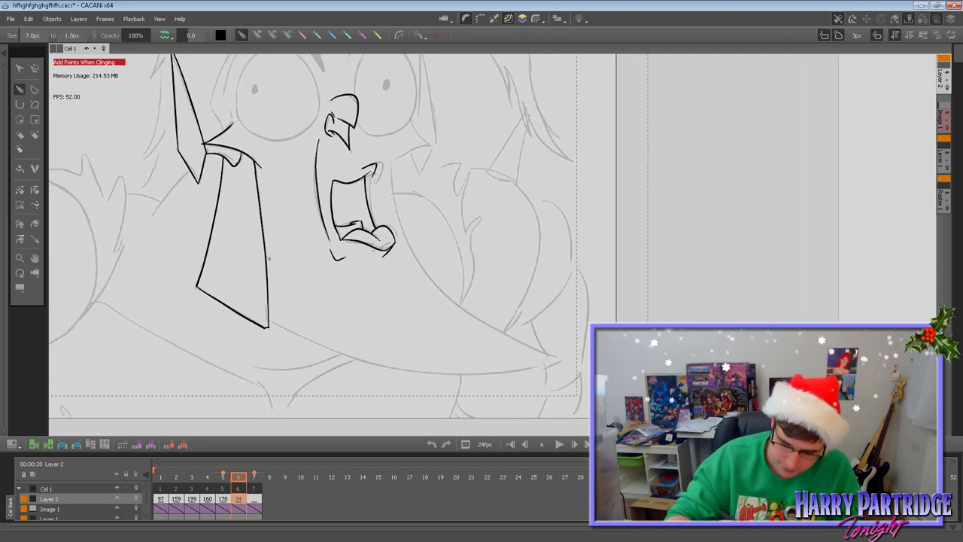
drag(267, 321, 492, 391)
key(ctrl+z)
mouse_move(268, 321)
mouse_down()
mouse_move(314, 344)
mouse_move(418, 373)
mouse_move(549, 376)
mouse_up()
key(ctrl+z)
mouse_move(314, 343)
mouse_down()
mouse_move(393, 365)
mouse_move(559, 367)
mouse_up()
key(ctrl+z)
drag(278, 326, 369, 354)
key(ctrl+z)
drag(268, 321, 382, 370)
key(ctrl+z)
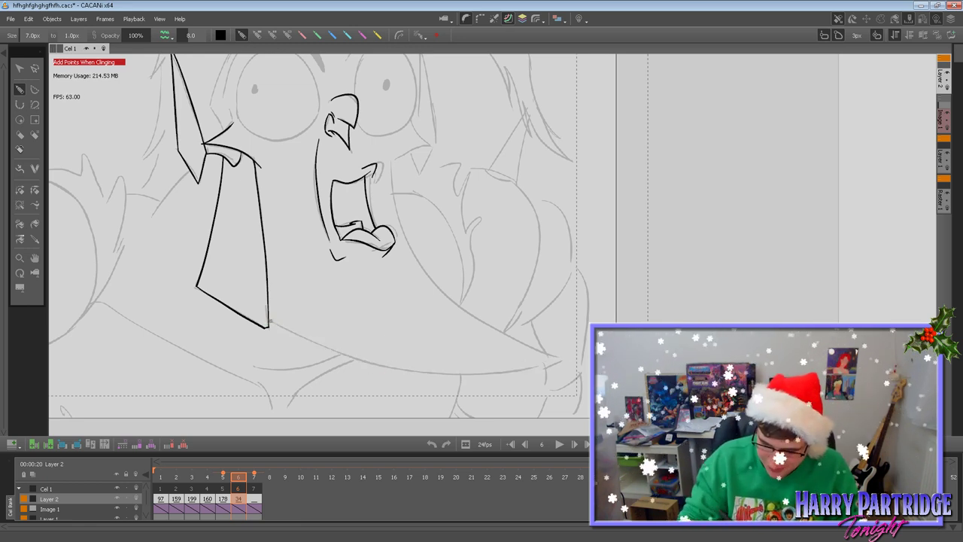
mouse_move(269, 323)
mouse_down()
mouse_move(382, 363)
mouse_move(505, 372)
mouse_move(564, 363)
mouse_up()
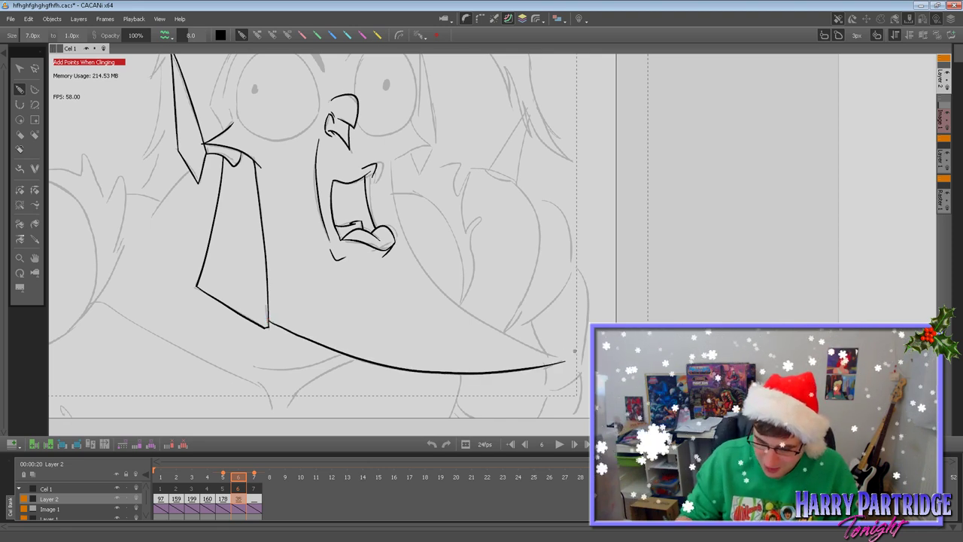
key(ctrl+z)
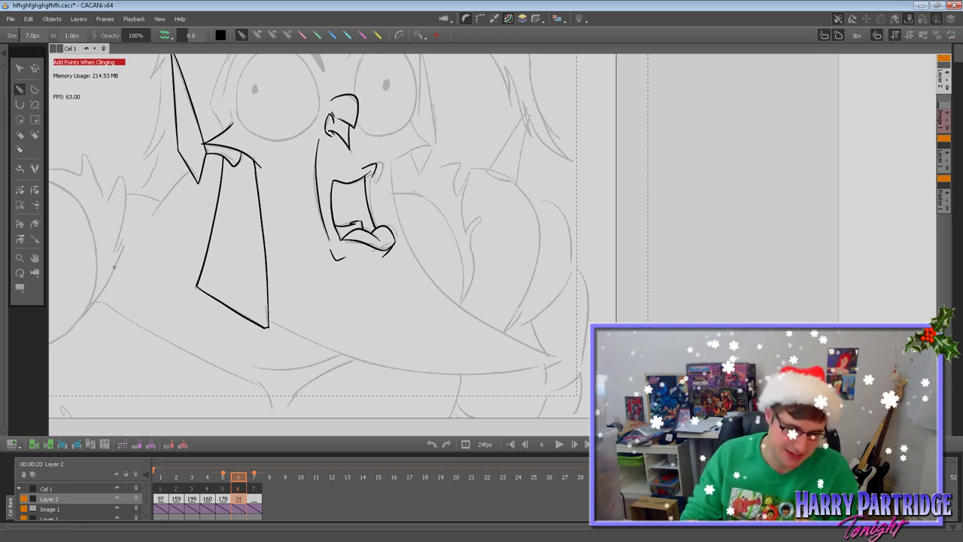
Ink the lower arc of the thick brow above the eye nearest the cheek spike, checking it against frames 5 and 7.
click(34, 258)
drag(347, 203, 341, 327)
key(Right)
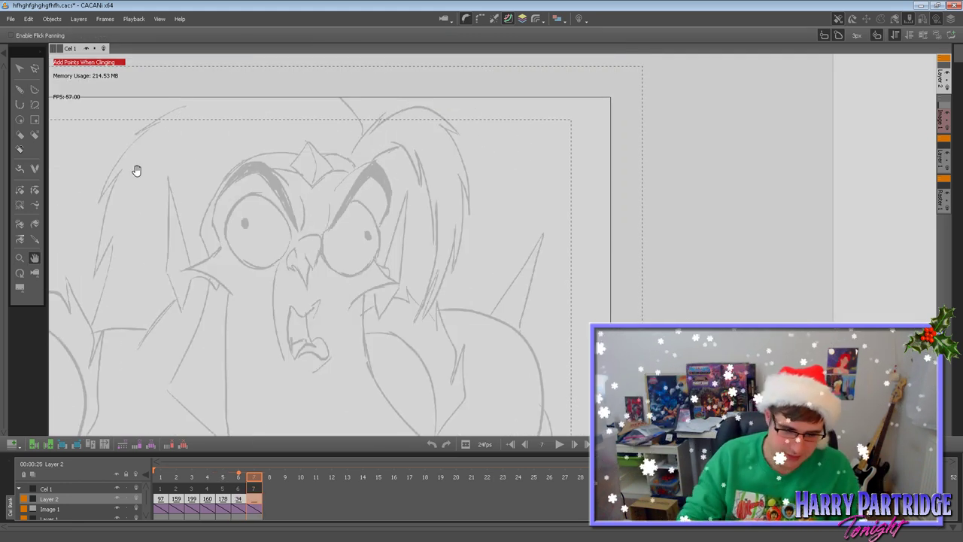
click(20, 89)
key(Left)
key(Left)
key(Right)
key(Right)
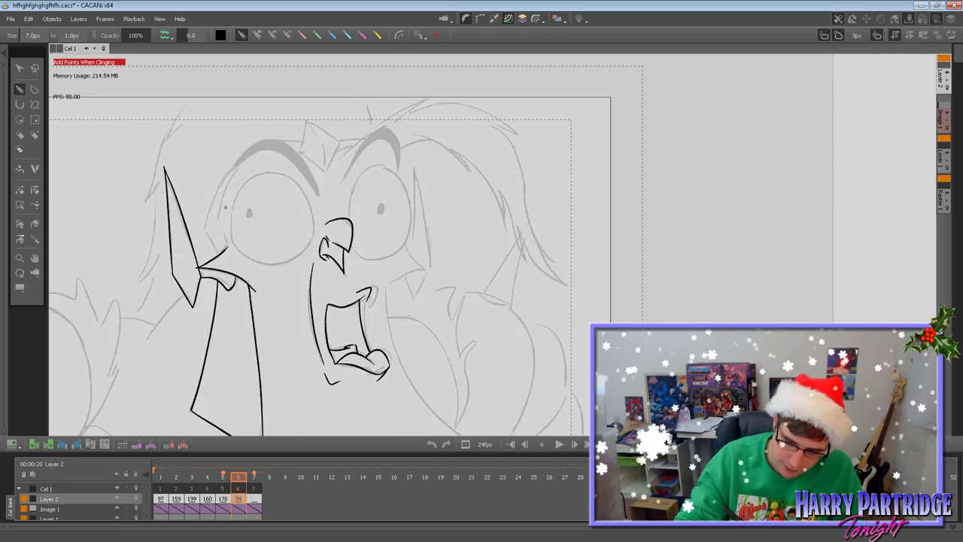
key(Left)
mouse_move(222, 197)
mouse_down()
mouse_move(251, 158)
mouse_move(316, 194)
mouse_up()
Ink the upper arc of the same brow from its outer point to its inner tip, comparing it with the neighbouring frames.
key(Right)
key(Left)
key(Right)
key(Left)
mouse_move(222, 200)
mouse_down()
mouse_move(265, 139)
mouse_move(291, 150)
mouse_move(317, 194)
mouse_up()
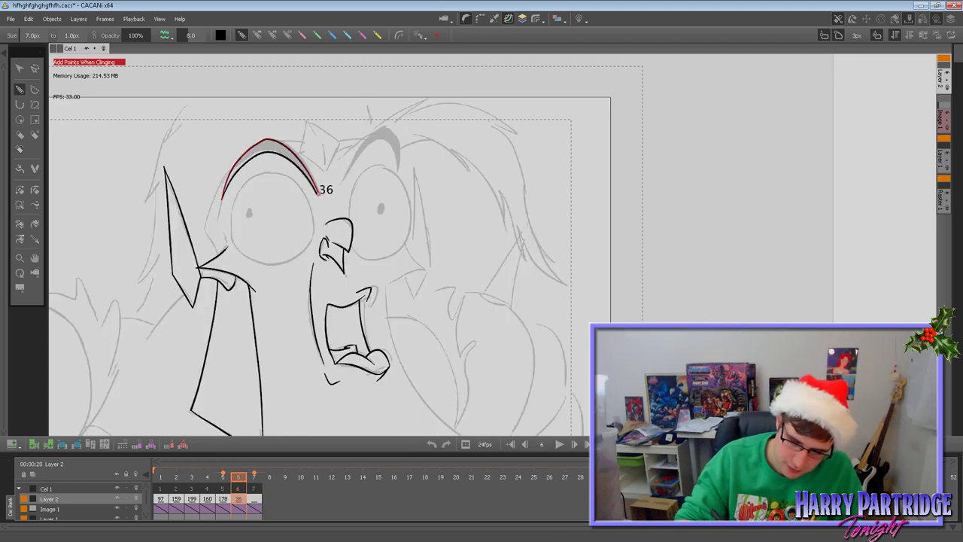
key(Left)
key(Right)
key(Right)
key(Left)
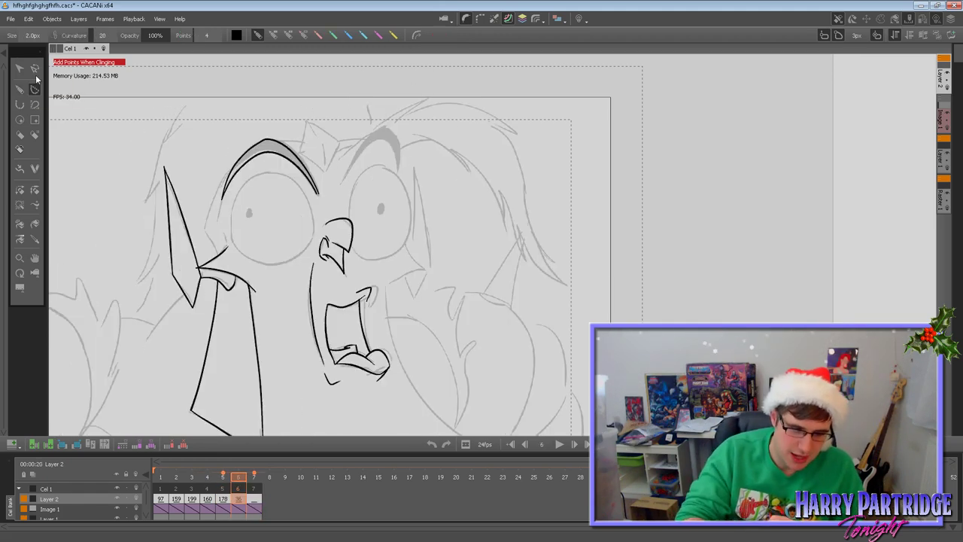
Adjust the upper brow curve's control points so its inner end meets the lower arc in a sharp tip.
click(33, 68)
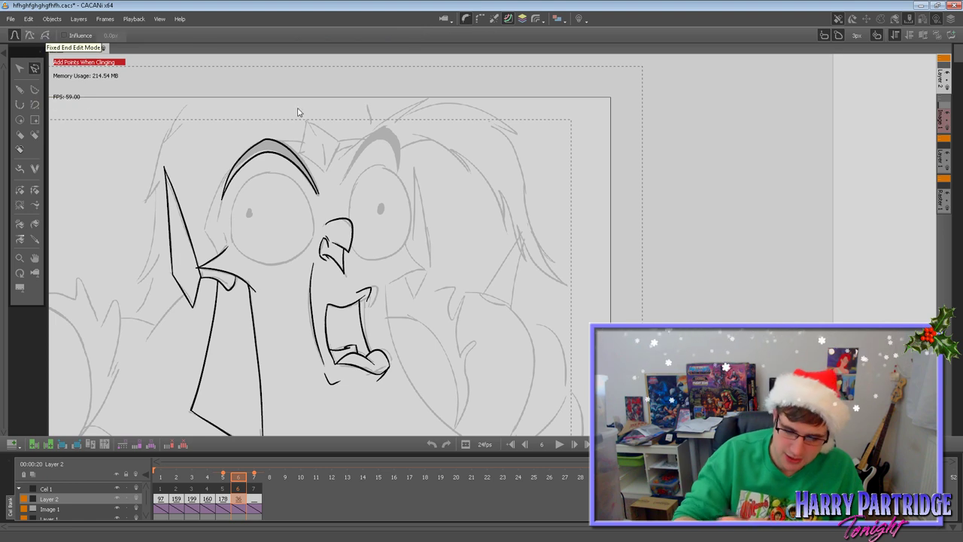
click(319, 191)
click(303, 159)
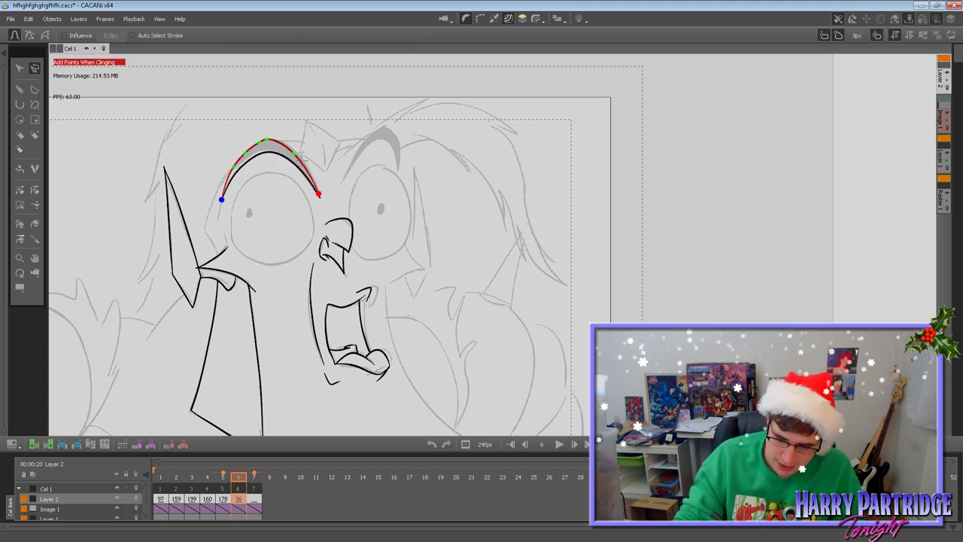
drag(320, 196, 322, 197)
drag(304, 159, 306, 158)
click(321, 155)
Try to extend the brow's inner tip down to the nose and undo the extension.
click(22, 204)
click(322, 197)
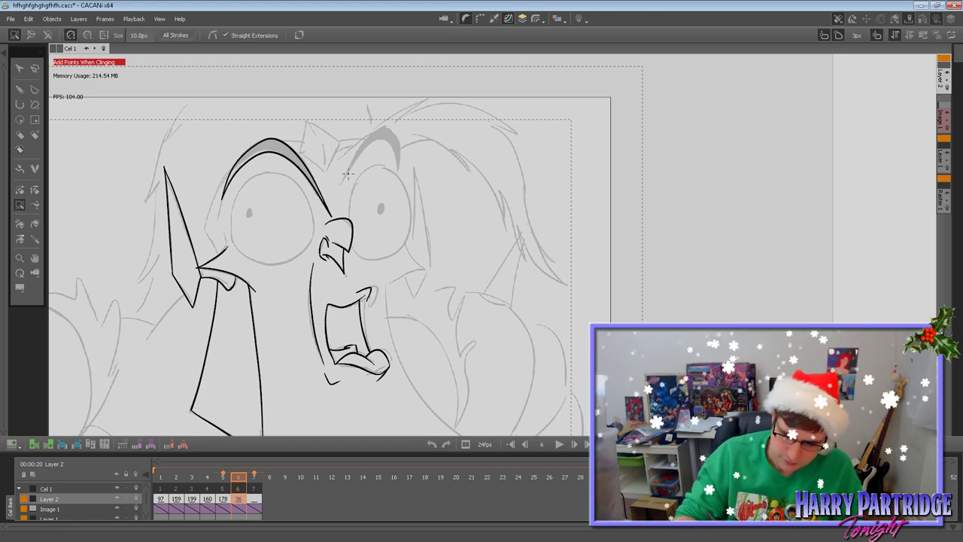
key(ctrl+z)
click(35, 69)
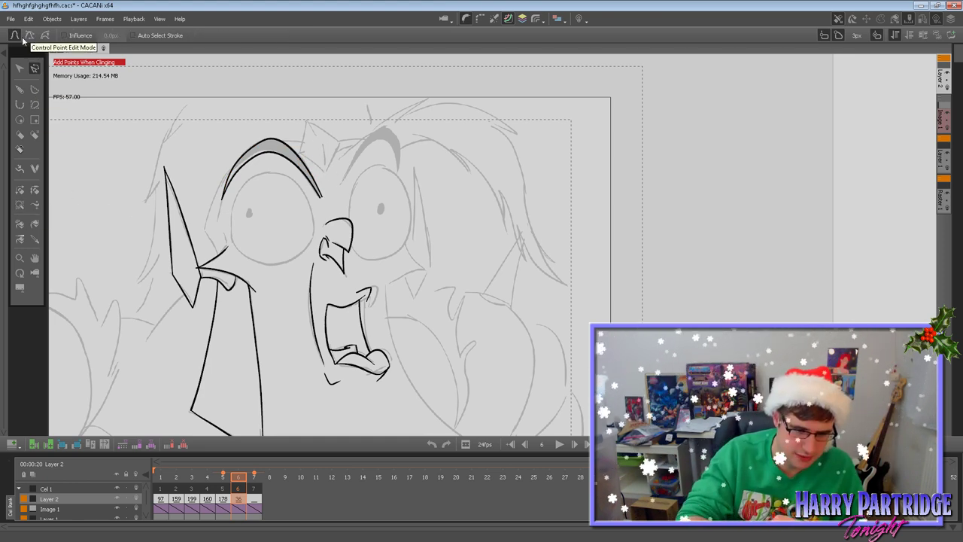
click(326, 186)
click(346, 124)
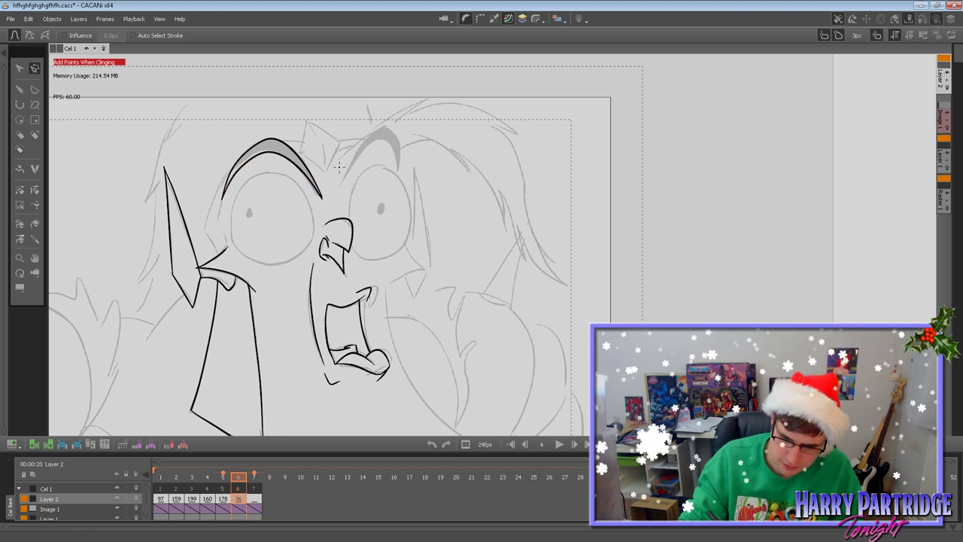
Ink the round outline of the eye beneath the finished brow, flipping to frame 5 to compare.
key(Left)
key(Right)
click(20, 89)
key(Left)
key(Right)
mouse_move(233, 240)
mouse_down()
mouse_move(246, 181)
mouse_move(273, 167)
mouse_move(308, 200)
mouse_move(314, 242)
mouse_move(230, 240)
mouse_move(267, 265)
mouse_move(301, 255)
mouse_move(315, 233)
mouse_up()
key(Left)
key(Right)
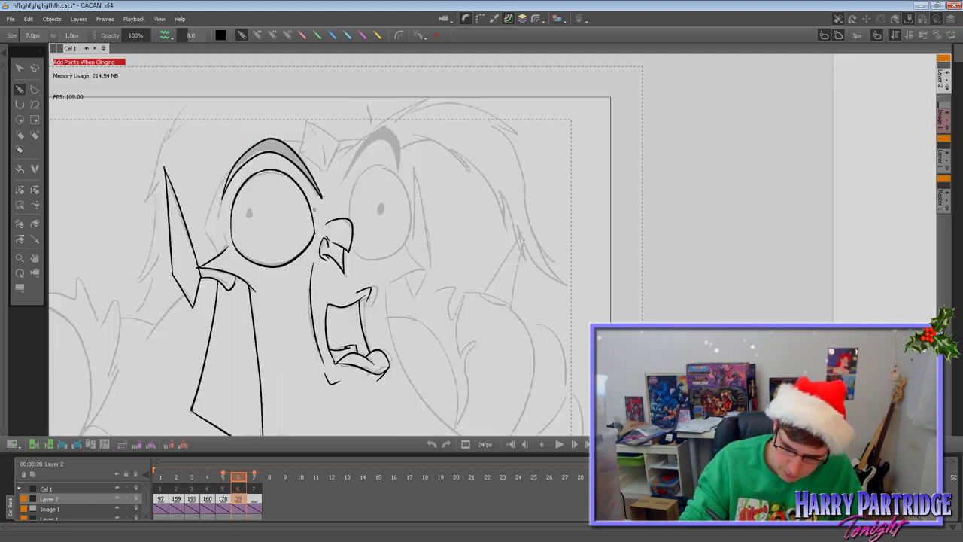
Ink the small oval pupil inside the outlined eye, comparing it with frames 5 and 7.
key(Right)
key(Left)
key(Left)
key(period)
key(comma)
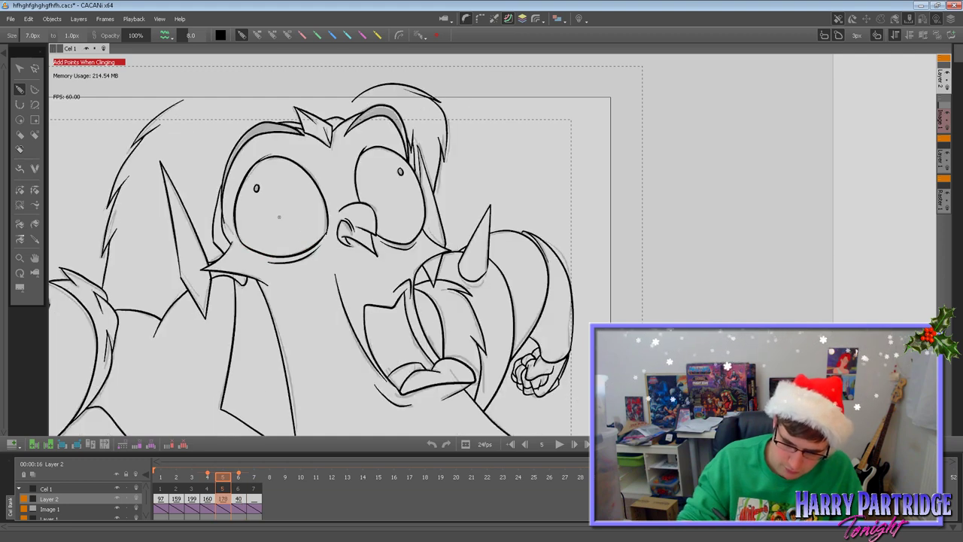
key(period)
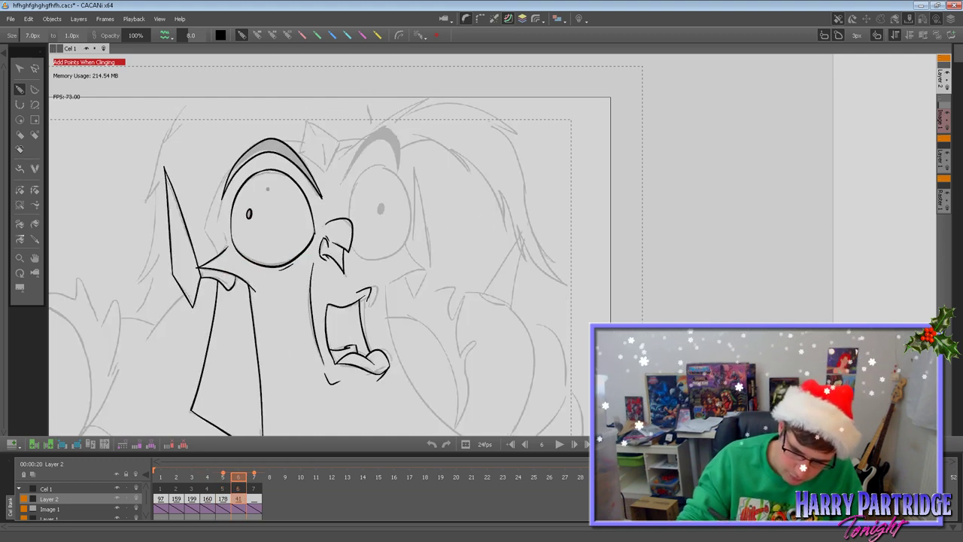
key(period)
key(comma)
key(comma)
key(period)
key(period)
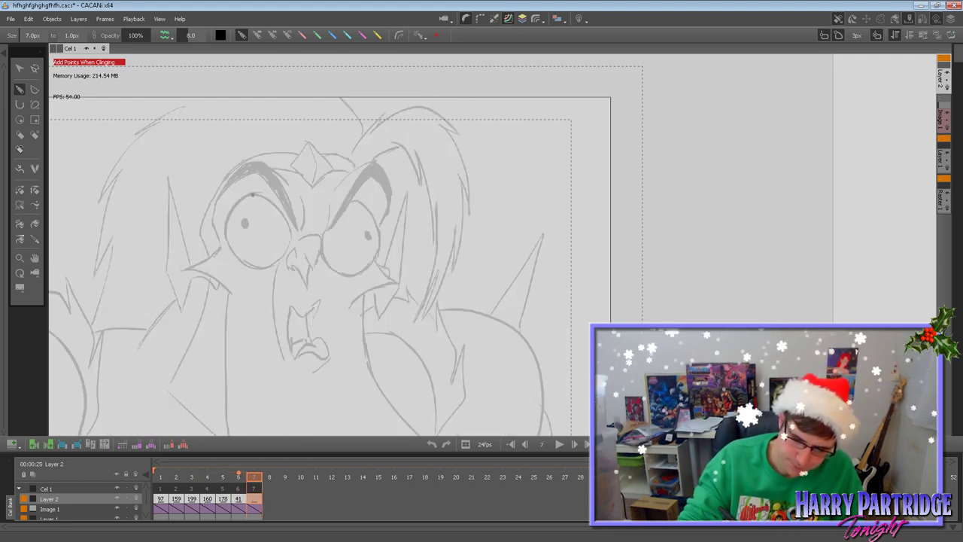
key(comma)
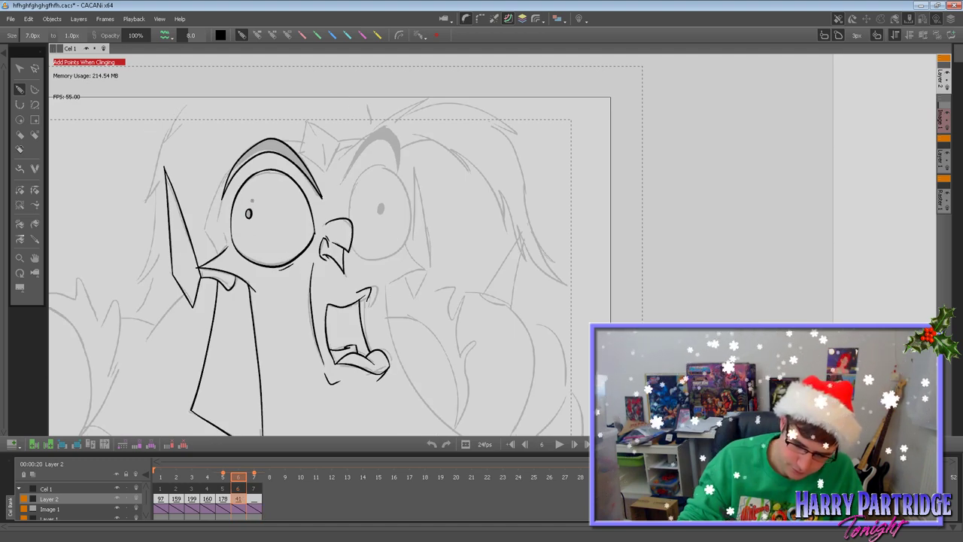
Ink the inner socket line from the brow's outer point down to the cheek spike, redrawing it once and comparing neighbouring frames.
drag(222, 196, 220, 238)
key(period)
key(comma)
key(period)
key(comma)
key(ctrl+z)
drag(226, 247, 224, 194)
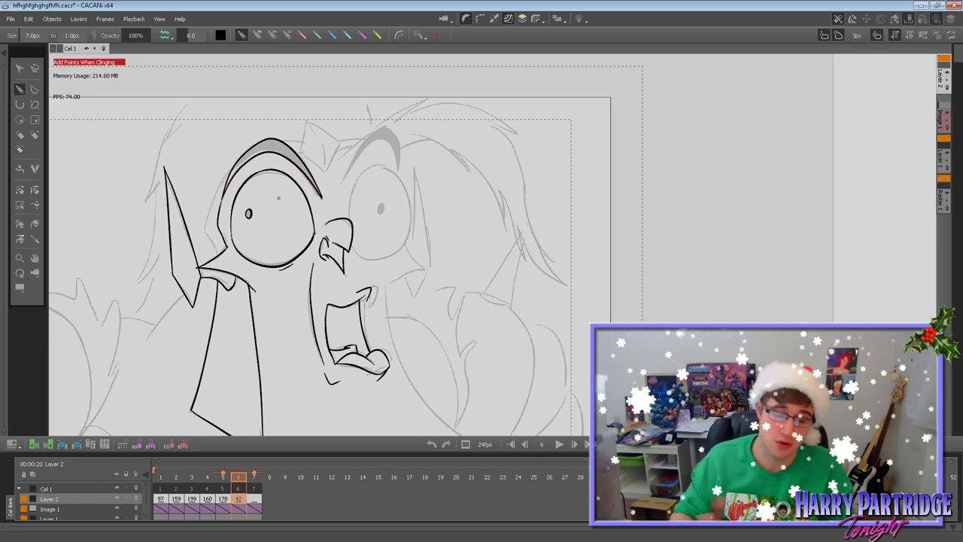
key(Right)
key(Left)
key(Left)
key(Right)
key(Right)
key(Left)
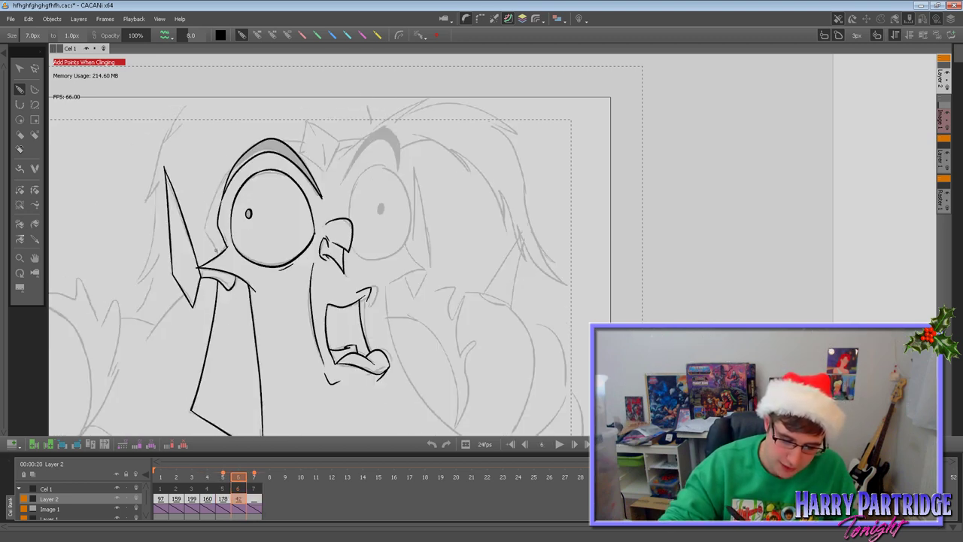
Ink the outer socket line curving from the brow's outer side down toward the cheek spike, checking it against frames 5 and 7.
drag(206, 234, 241, 148)
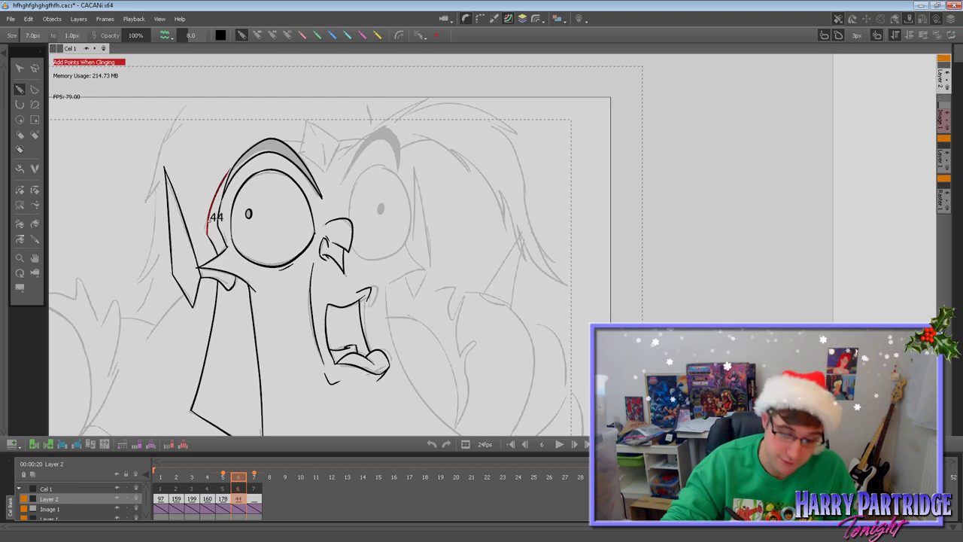
key(Right)
key(Left)
key(Left)
key(Right)
key(Right)
key(Left)
key(Left)
key(Right)
Reinforce the brow's inner tip with a short stroke and compare it with the neighbouring frames.
drag(317, 186, 322, 198)
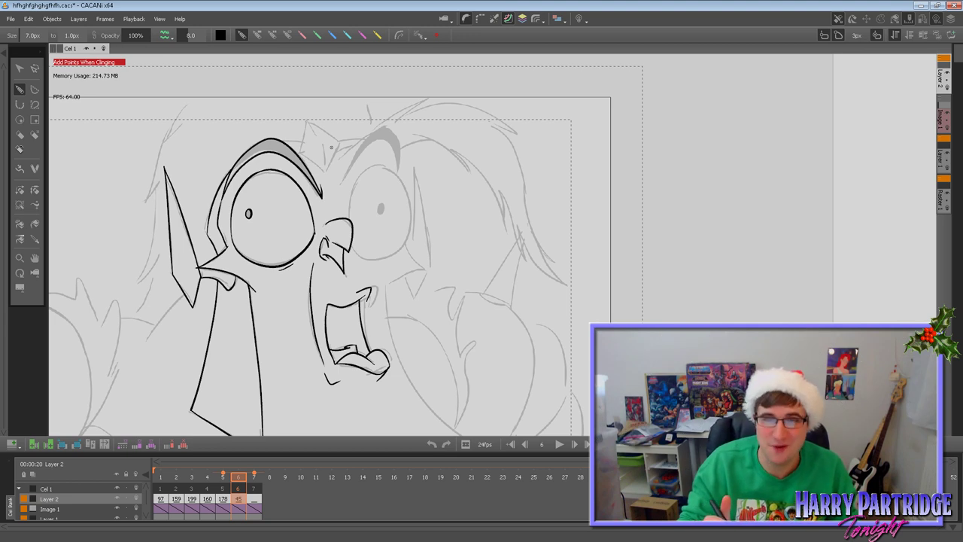
key(Left)
key(Right)
key(Right)
key(Left)
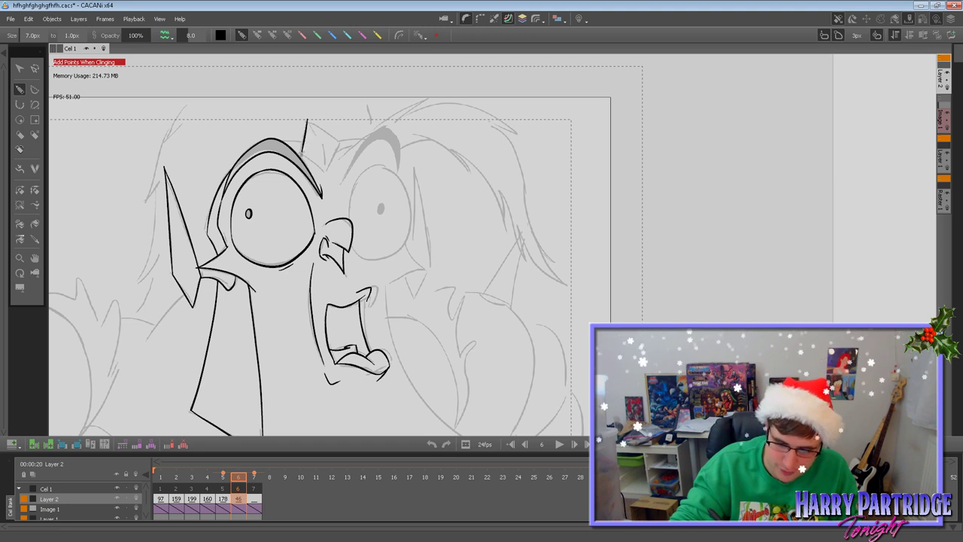
Ink the pointed diamond-shaped crest on the forehead between the brows, comparing it with frames 5 and 7.
mouse_move(307, 120)
mouse_down()
mouse_move(331, 139)
mouse_move(325, 170)
mouse_move(316, 133)
mouse_move(304, 154)
mouse_move(303, 142)
mouse_up()
key(Left)
key(Right)
key(Left)
key(Right)
key(Right)
key(Left)
Ink the lower and upper arcs of the second brow above the far eye, undoing and redrawing strokes that miss the sketch.
mouse_move(341, 184)
mouse_down()
mouse_move(366, 145)
mouse_move(389, 142)
mouse_move(396, 167)
mouse_up()
drag(340, 184, 383, 127)
key(ctrl+z)
drag(398, 167, 343, 182)
key(Left)
key(Right)
key(Right)
key(Left)
key(ctrl+z)
mouse_move(396, 161)
mouse_down()
mouse_move(385, 122)
mouse_move(396, 148)
mouse_move(351, 183)
mouse_up()
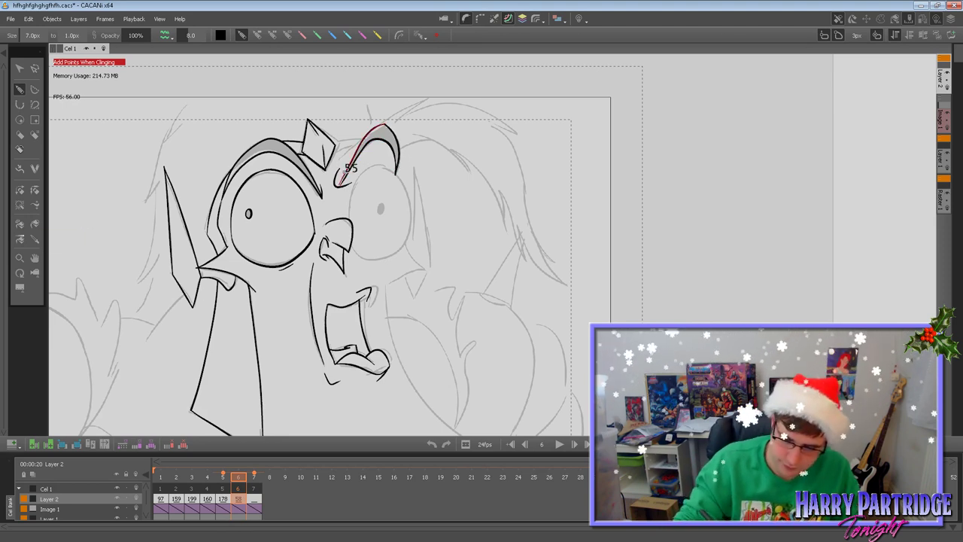
click(35, 68)
click(290, 231)
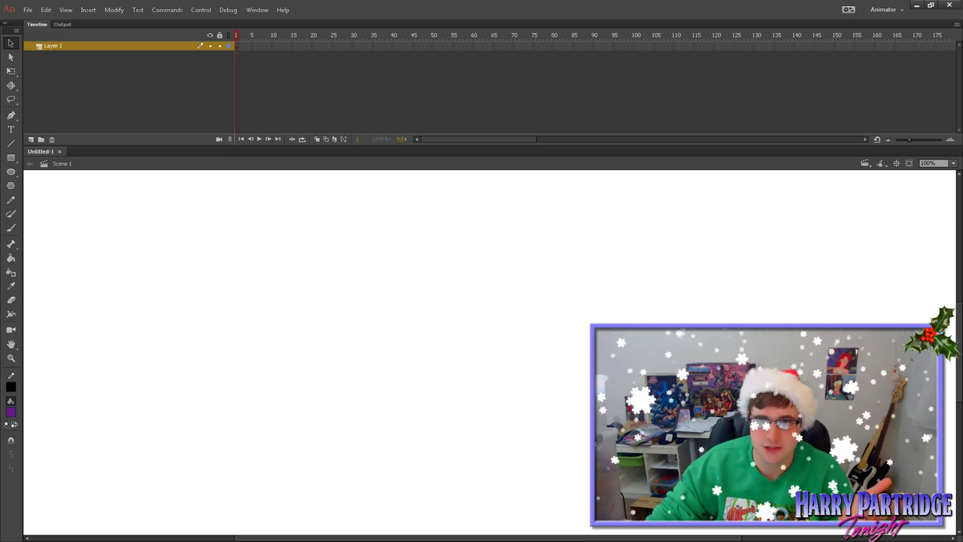
Switch to Adobe Animate and open the recent file Middle interaction 2.fla.
click(27, 9)
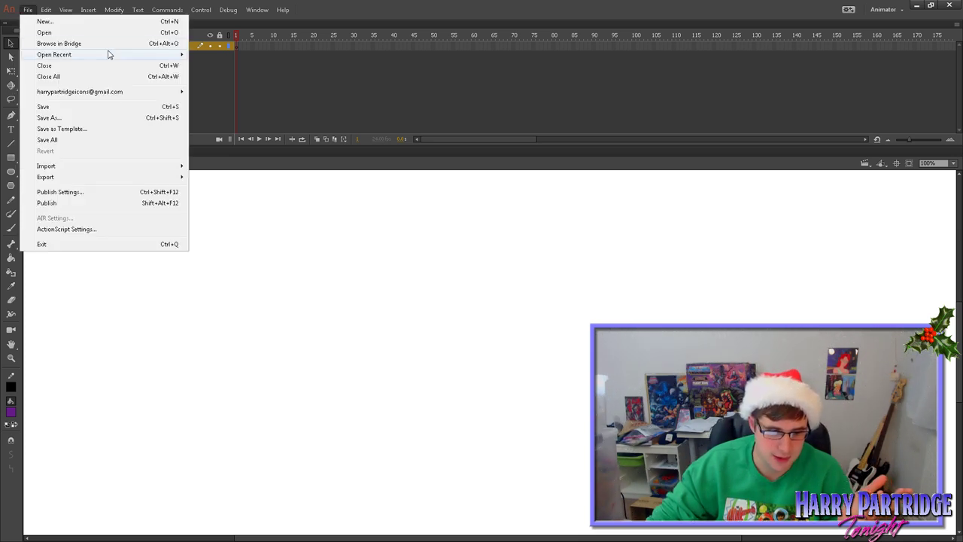
mouse_move(109, 55)
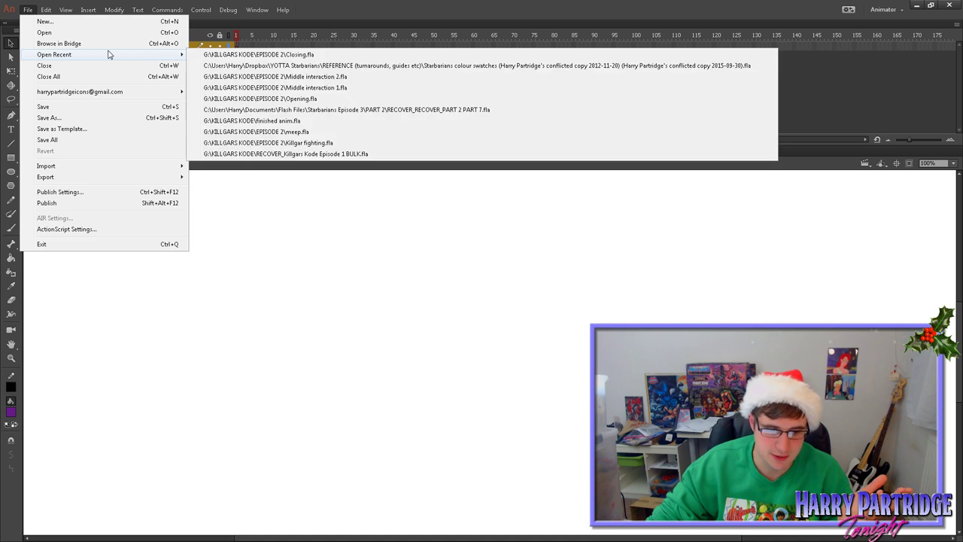
click(321, 78)
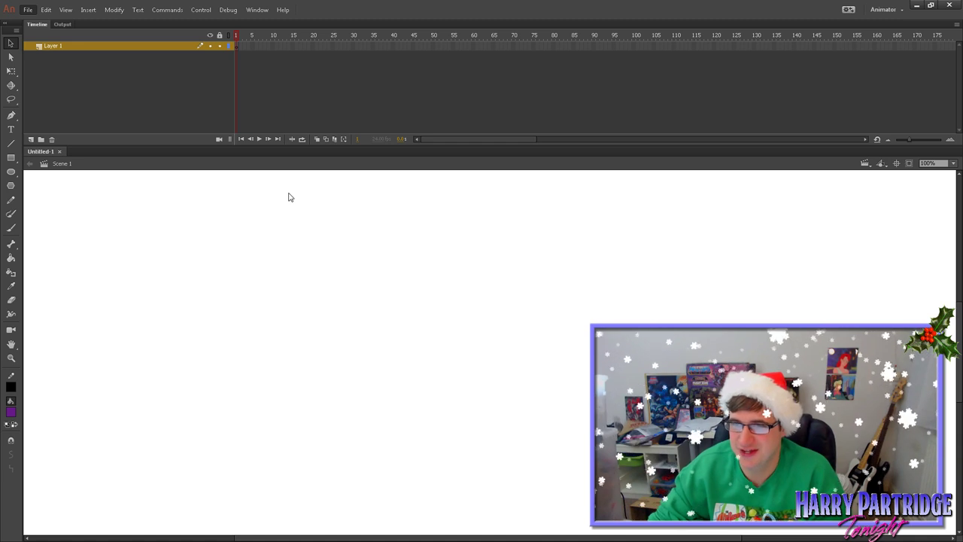
click(173, 192)
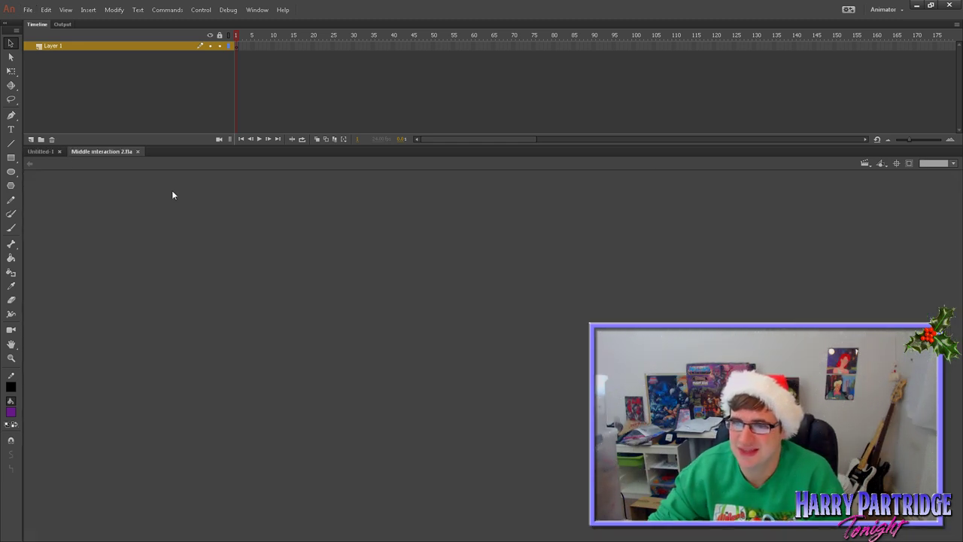
Return to frame 1 of the scene and hide Layer 2 with the cockpit background.
click(10, 358)
click(10, 453)
click(343, 374)
drag(73, 186, 494, 477)
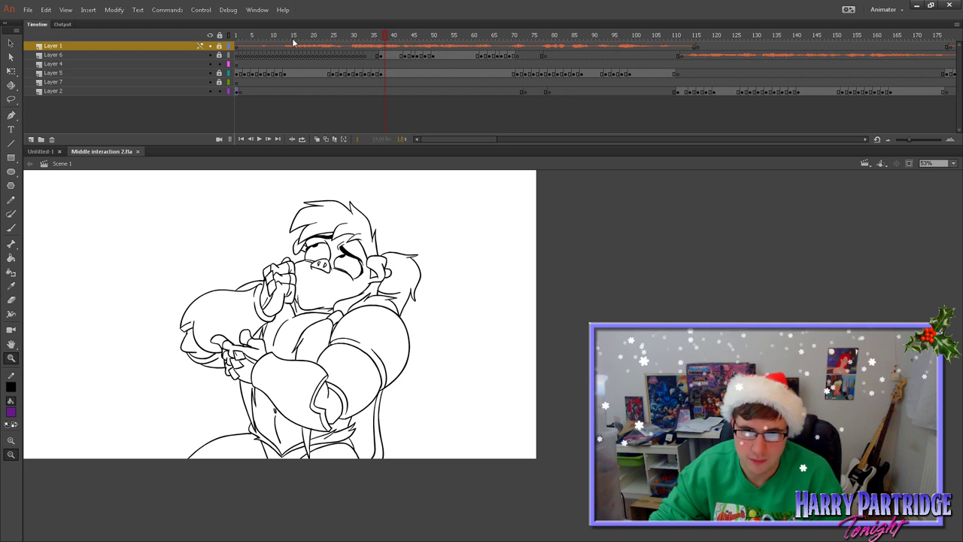
click(320, 47)
click(239, 45)
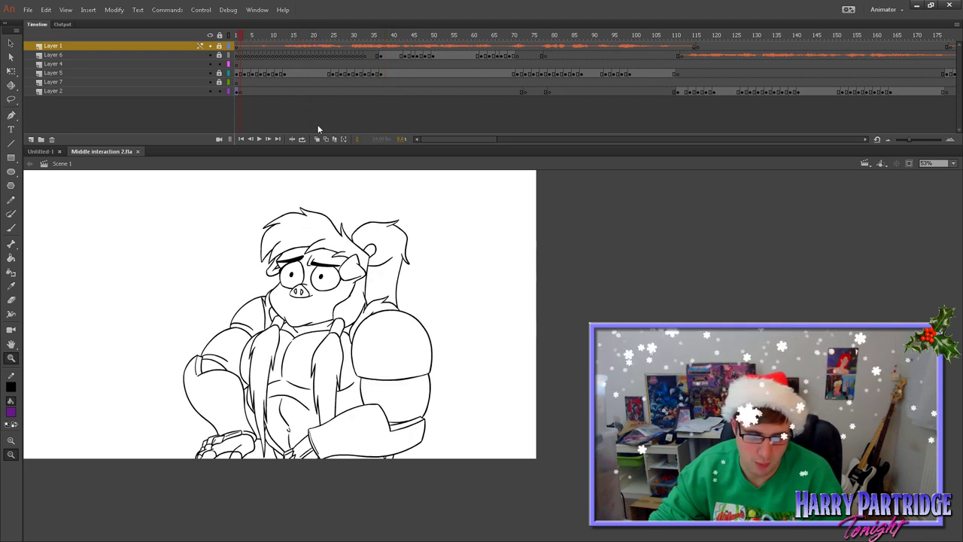
click(210, 91)
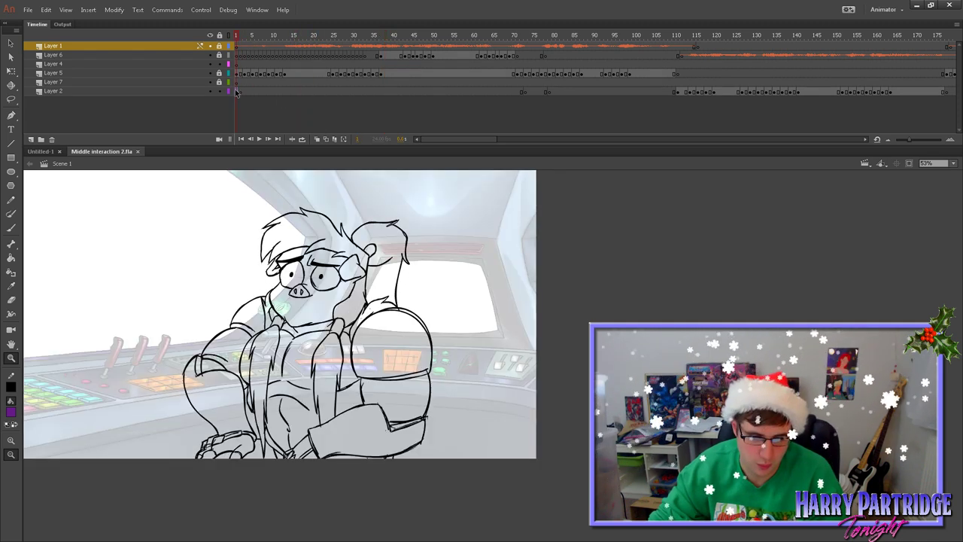
click(210, 90)
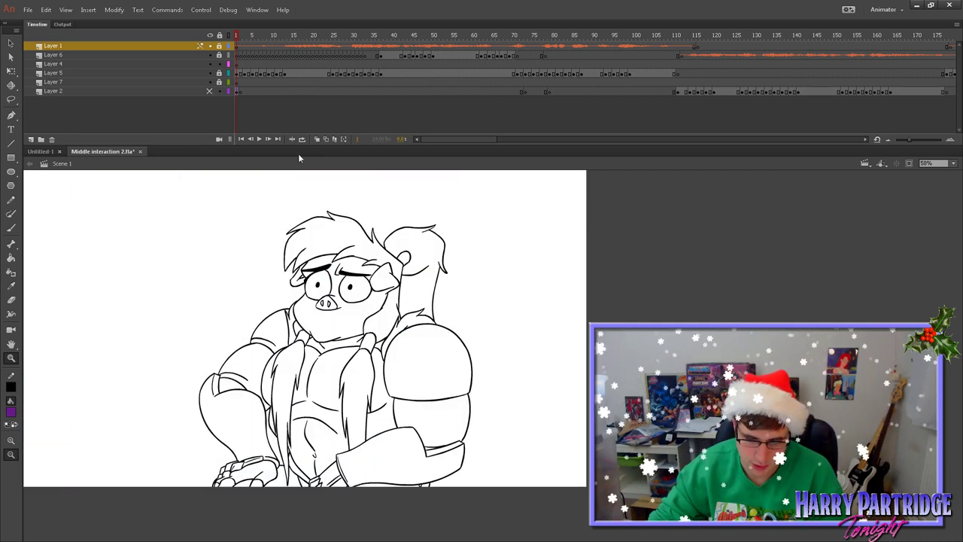
Make more room for the stage and play the pig character's line animation from frame 1, restarting it once.
drag(307, 145, 307, 86)
drag(518, 122, 139, 475)
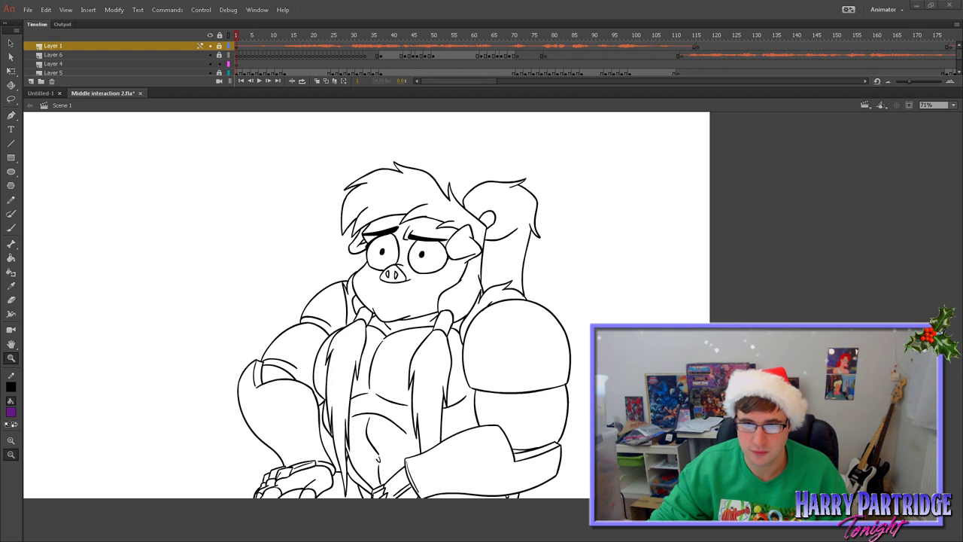
click(239, 46)
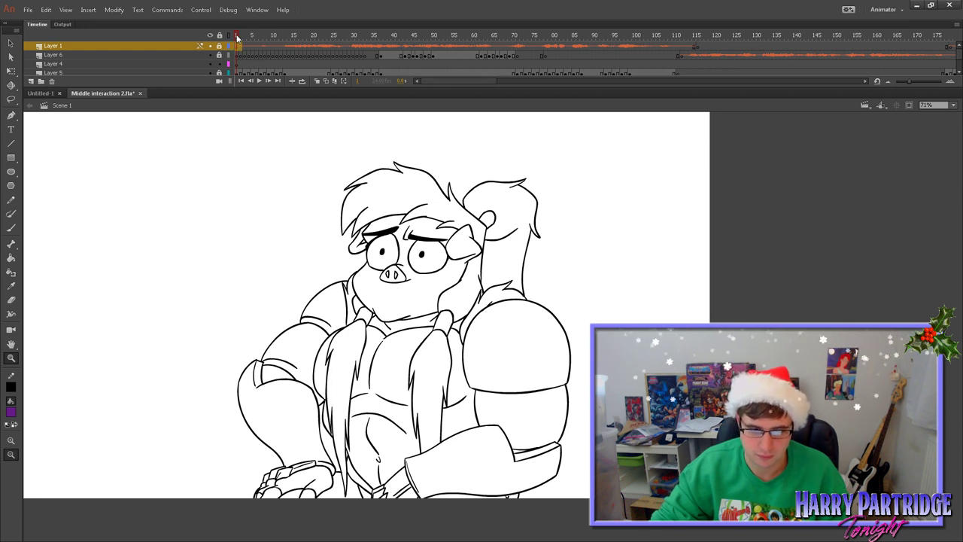
key(Return)
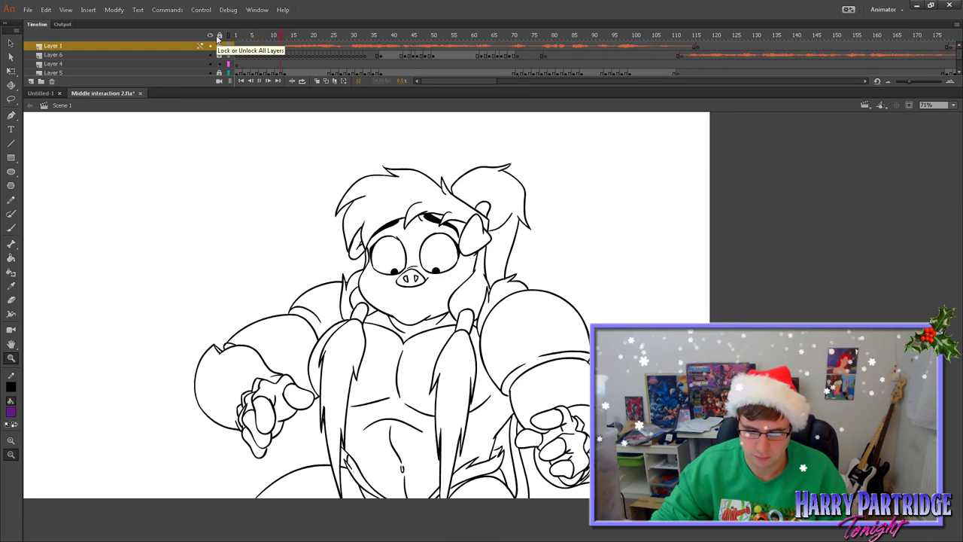
click(218, 36)
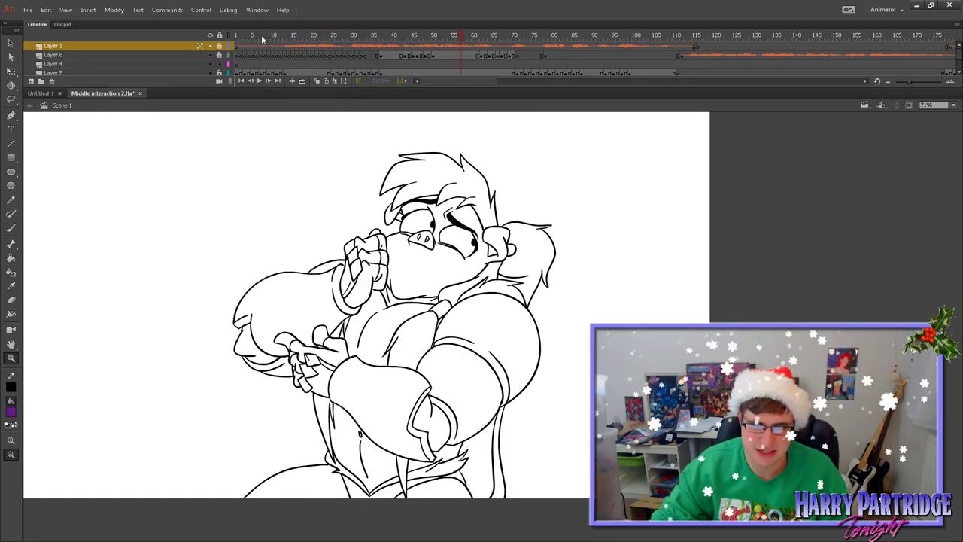
click(237, 36)
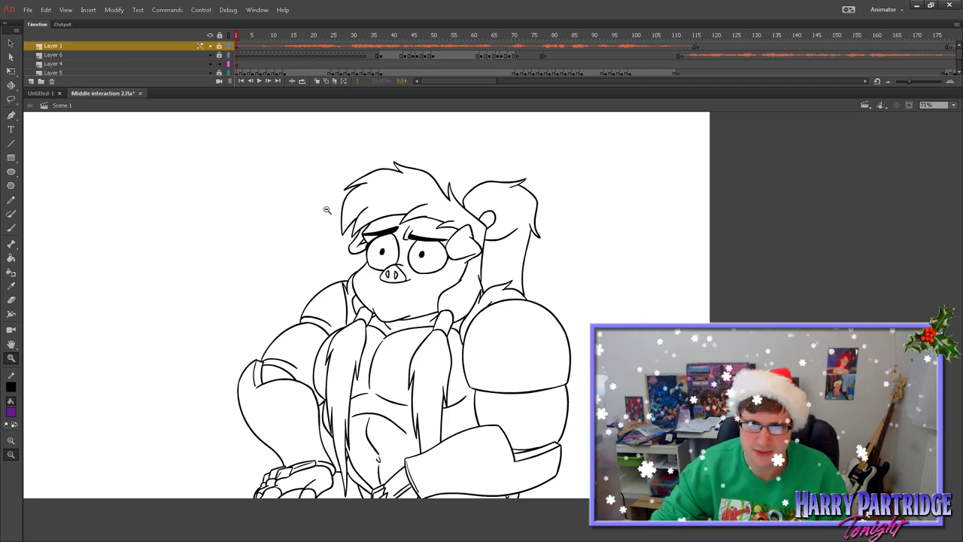
key(Return)
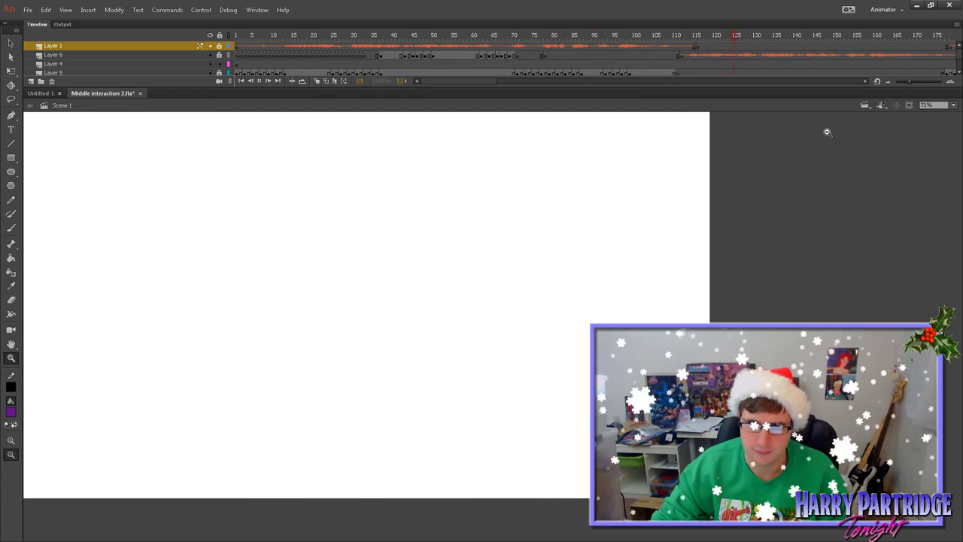
Show Layer 2 with the cockpit background again and play the whole scene from frame 1 twice.
click(466, 33)
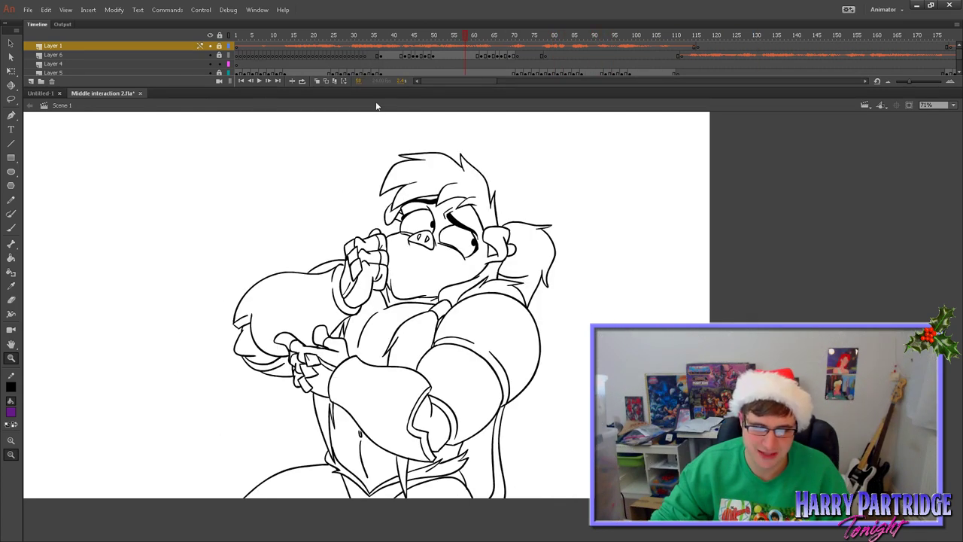
drag(365, 88, 366, 166)
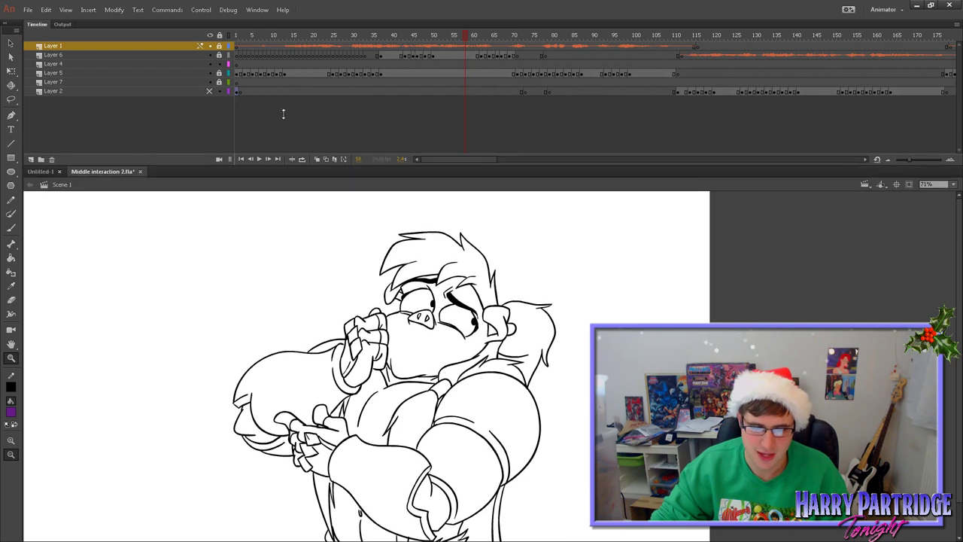
click(238, 42)
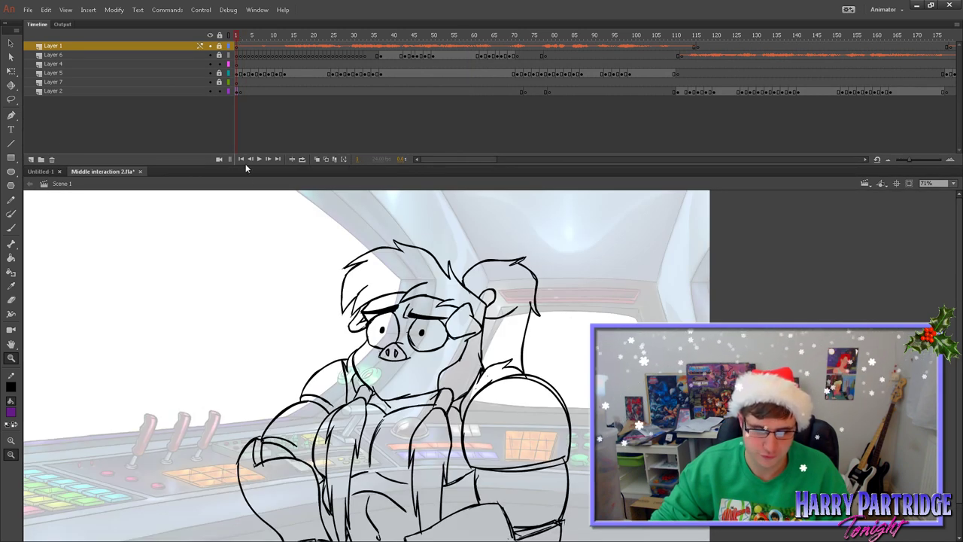
drag(246, 167, 238, 95)
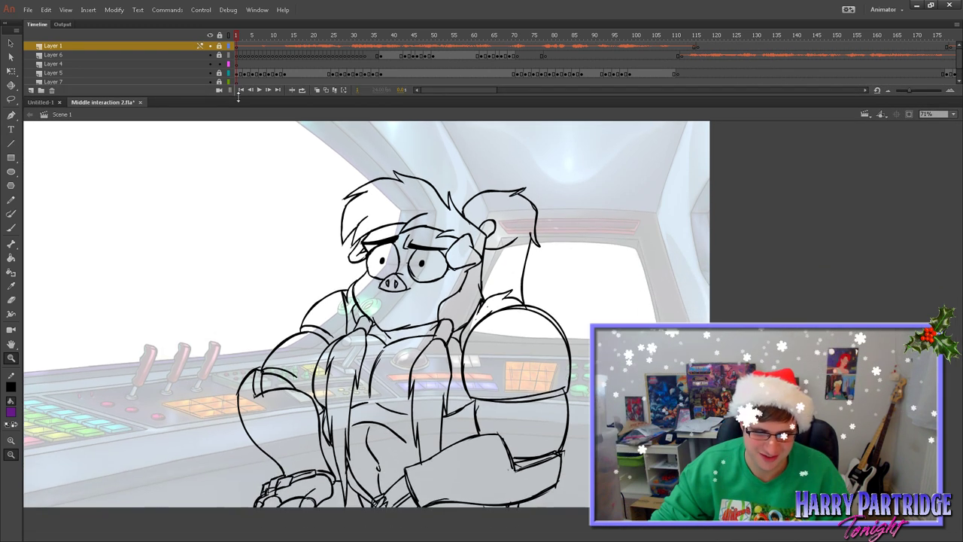
key(Return)
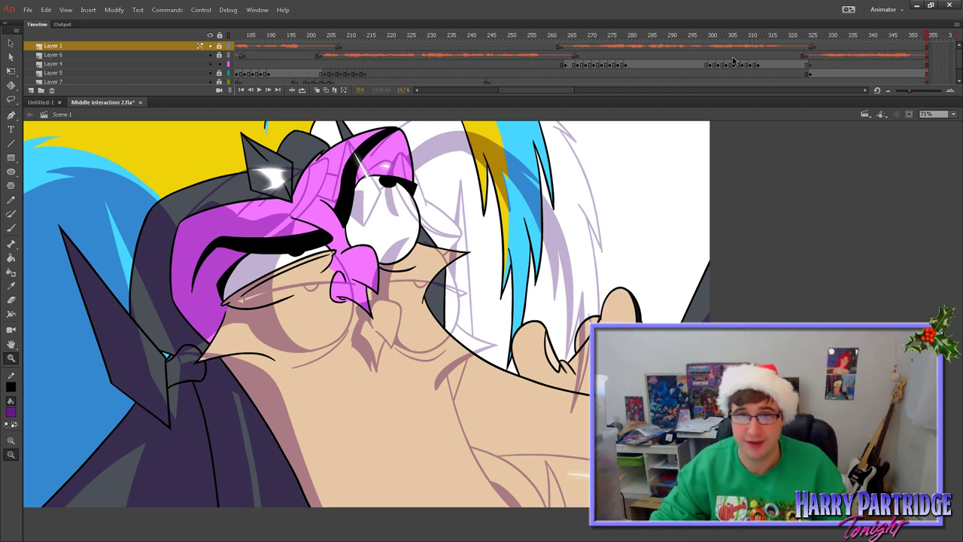
key(Return)
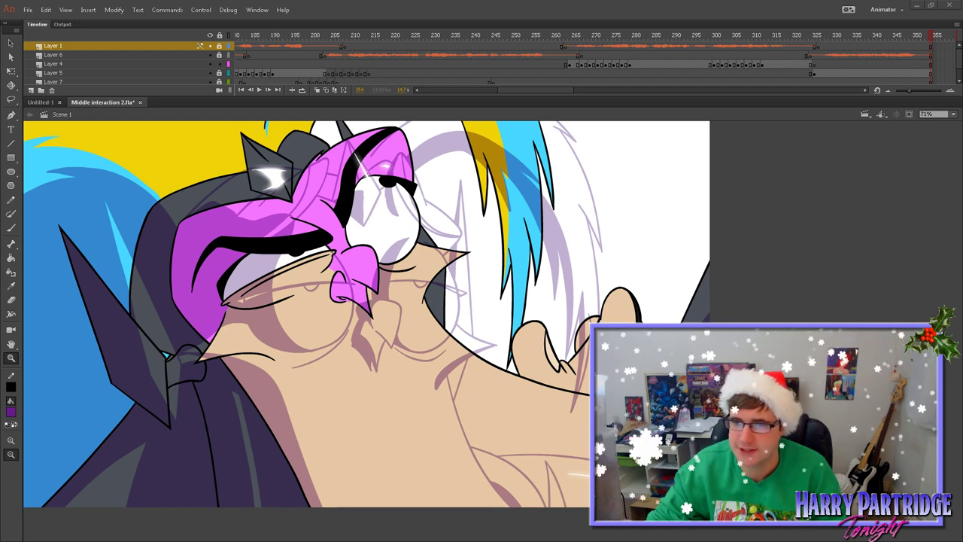
Close Middle interaction 2.fla and switch back to the character drawing in CACANi.
click(140, 102)
click(477, 287)
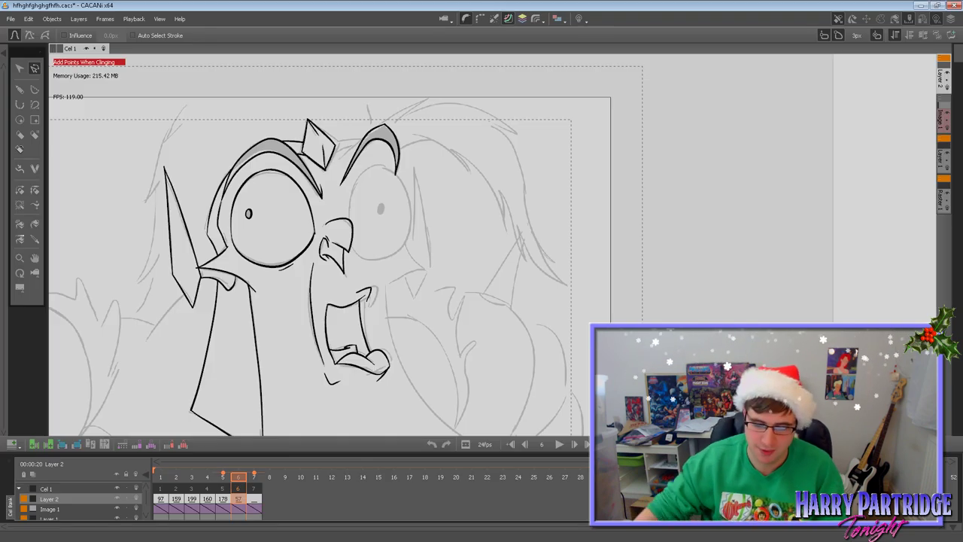
Ink the round outline of the far eye on frame 6 over the sketch, checking neighbouring frames and redrawing a missed stroke.
click(20, 90)
key(Left)
key(Right)
key(Right)
key(Left)
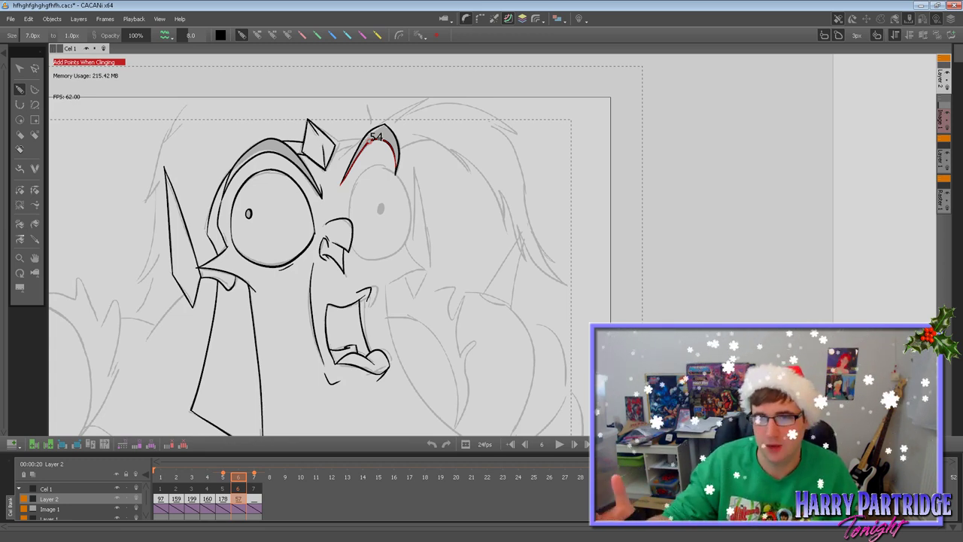
key(Left)
key(Right)
key(Right)
key(Left)
drag(361, 174, 371, 166)
key(ctrl+z)
mouse_move(348, 219)
mouse_down()
mouse_move(357, 181)
mouse_move(374, 165)
mouse_up()
key(Right)
key(Left)
key(Left)
key(Right)
mouse_move(352, 257)
mouse_down()
mouse_move(393, 255)
mouse_move(409, 226)
mouse_move(404, 187)
mouse_move(375, 166)
mouse_up()
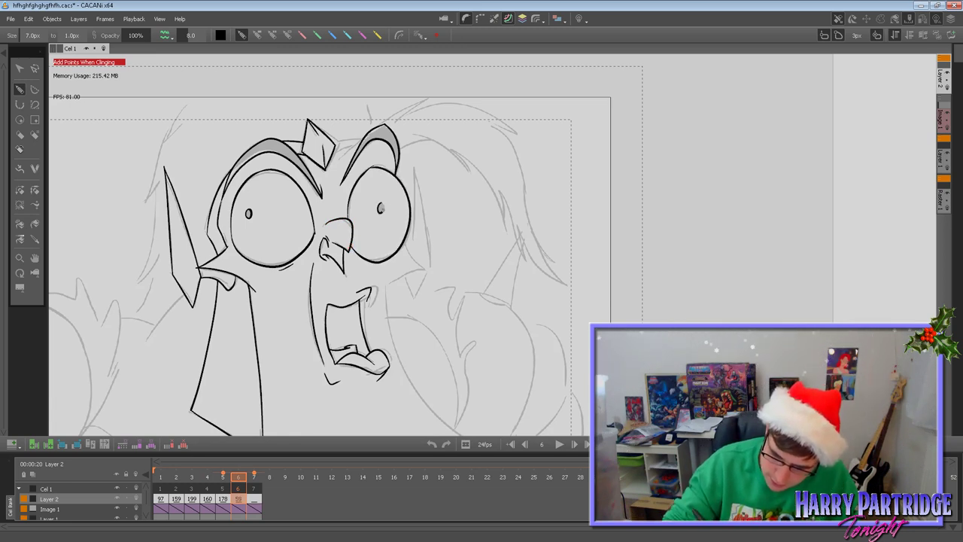
Ink the far eye's pupil and the edge of the pointed cheek beside it, comparing with the adjacent frames.
key(Left)
key(Right)
key(Right)
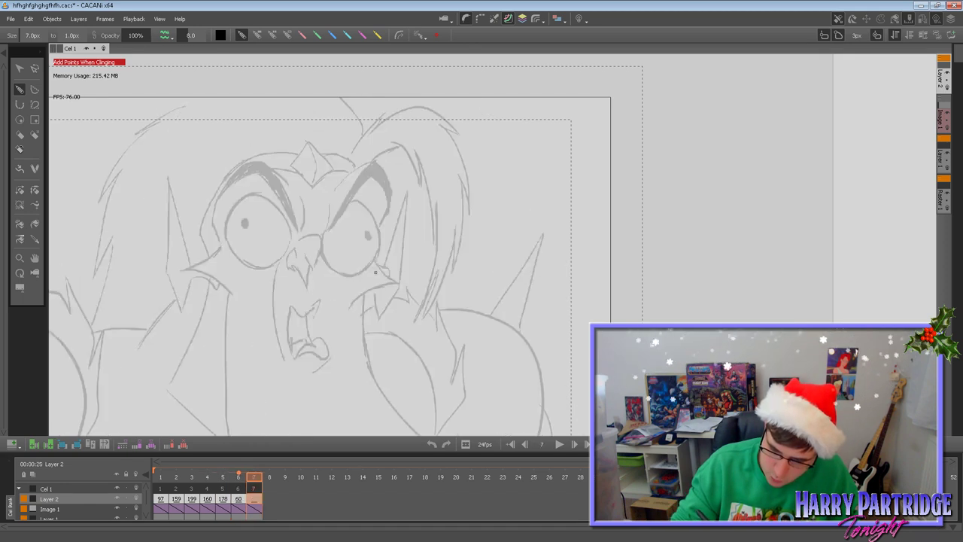
key(Left)
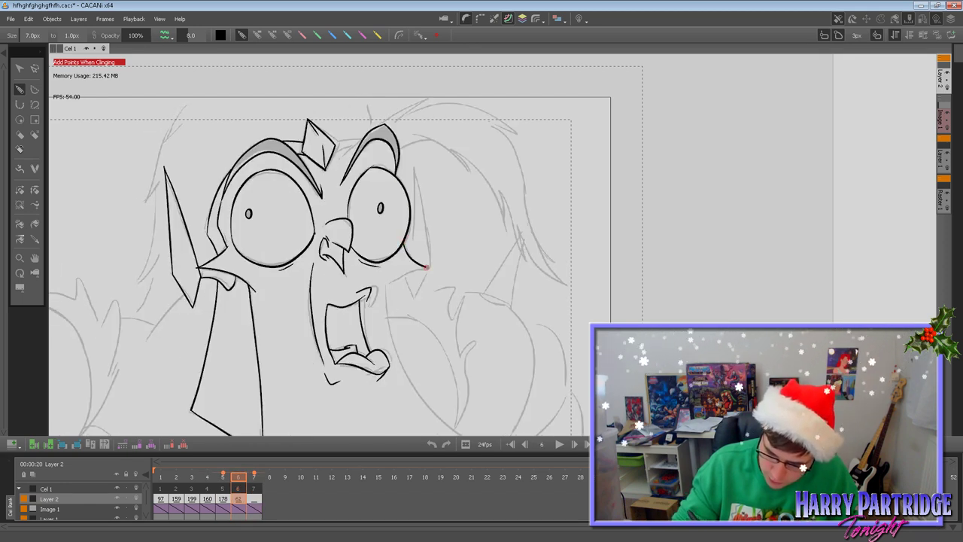
Ink the long lower curve from the bottom corner of the neck piece across the chest, undoing and redrawing missed strokes.
click(35, 259)
drag(354, 308, 296, 198)
click(20, 89)
mouse_move(204, 336)
mouse_down()
mouse_move(290, 373)
mouse_move(394, 395)
mouse_move(493, 395)
mouse_up()
key(ctrl+z)
mouse_move(203, 337)
mouse_down()
mouse_move(284, 371)
mouse_move(420, 397)
mouse_up()
key(ctrl+z)
drag(203, 337, 275, 364)
key(ctrl+z)
mouse_move(203, 337)
mouse_down()
mouse_move(286, 373)
mouse_move(367, 389)
mouse_move(450, 388)
mouse_move(499, 373)
mouse_up()
Reshape the chest curve by moving its lowest section slightly up to match the sketch, and compare it with the neighbouring frames.
key(Left)
key(Right)
key(Right)
key(comma)
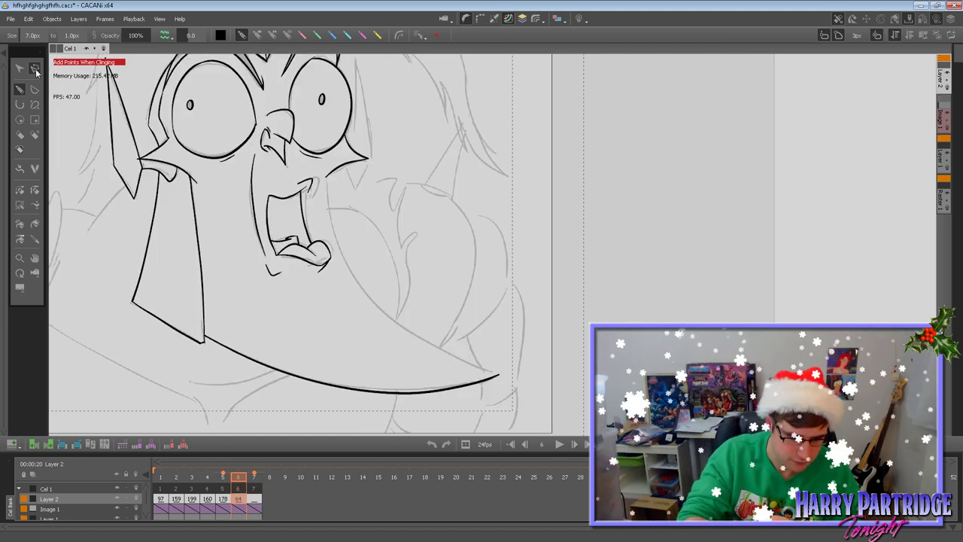
click(34, 67)
click(404, 392)
drag(404, 391, 403, 388)
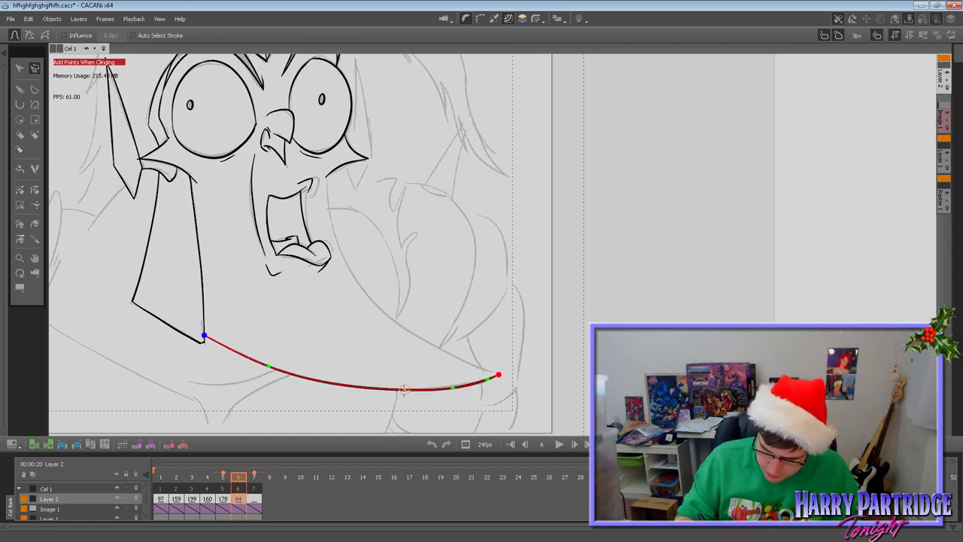
key(period)
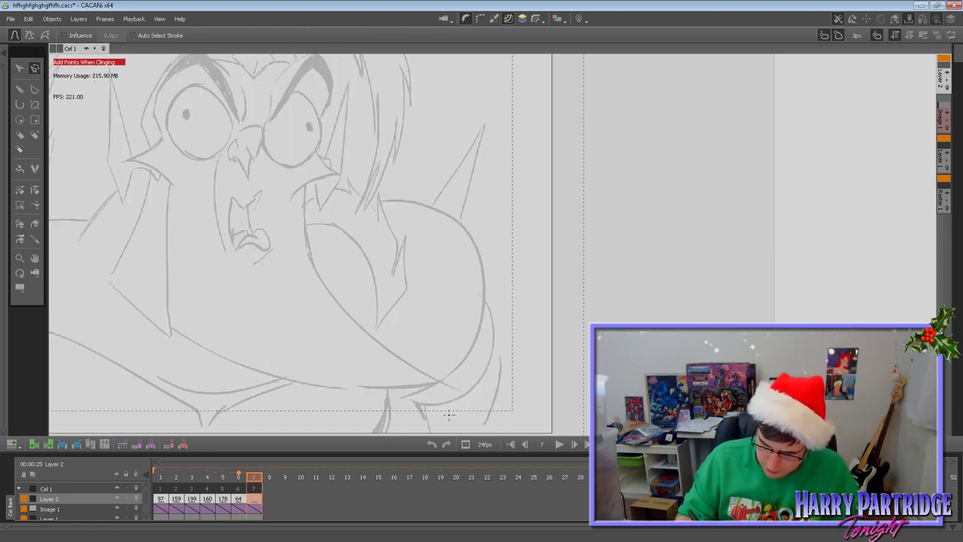
key(comma)
key(comma)
key(period)
Ink the far edge curving from below the pointed cheek down to the end of the chest curve.
click(20, 90)
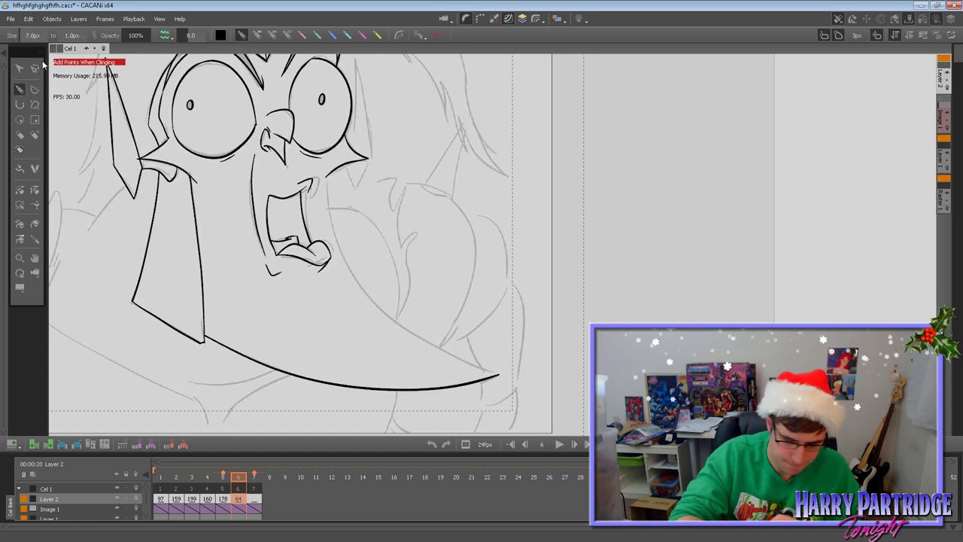
mouse_move(327, 175)
mouse_down()
mouse_move(362, 291)
mouse_move(412, 337)
mouse_move(499, 373)
mouse_up()
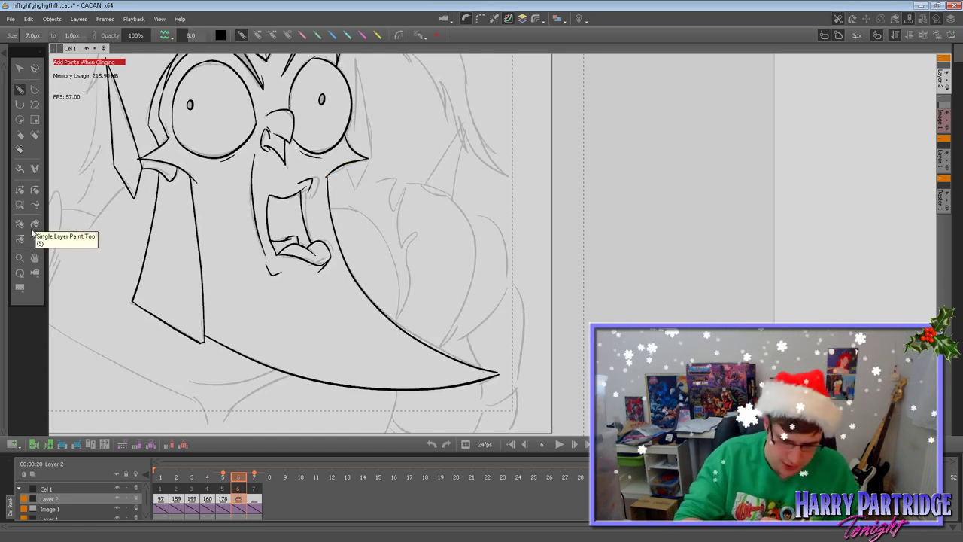
click(25, 209)
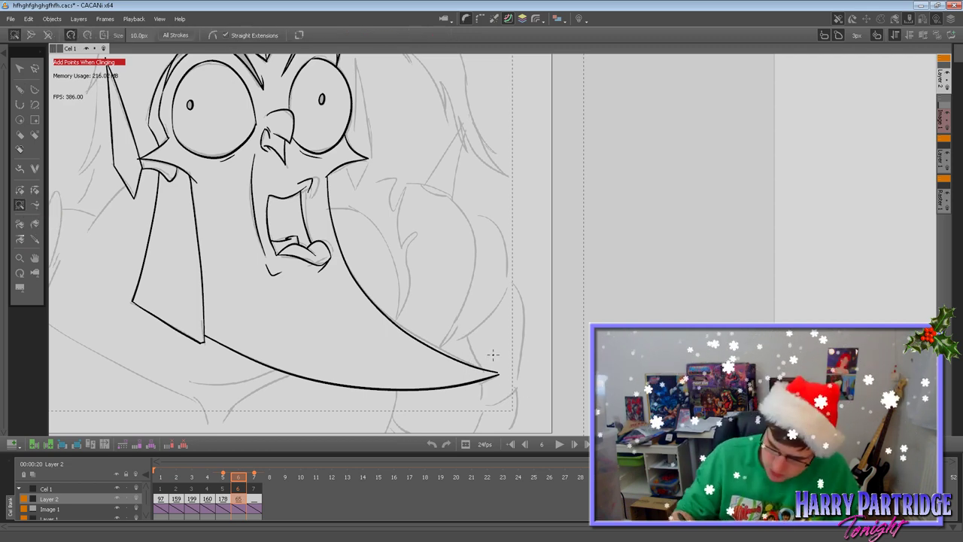
Ink the two sides of the spike on the round shoulder ball and try its base arc, redrawing the sloping side.
click(34, 259)
drag(205, 279, 528, 260)
key(Left)
key(Right)
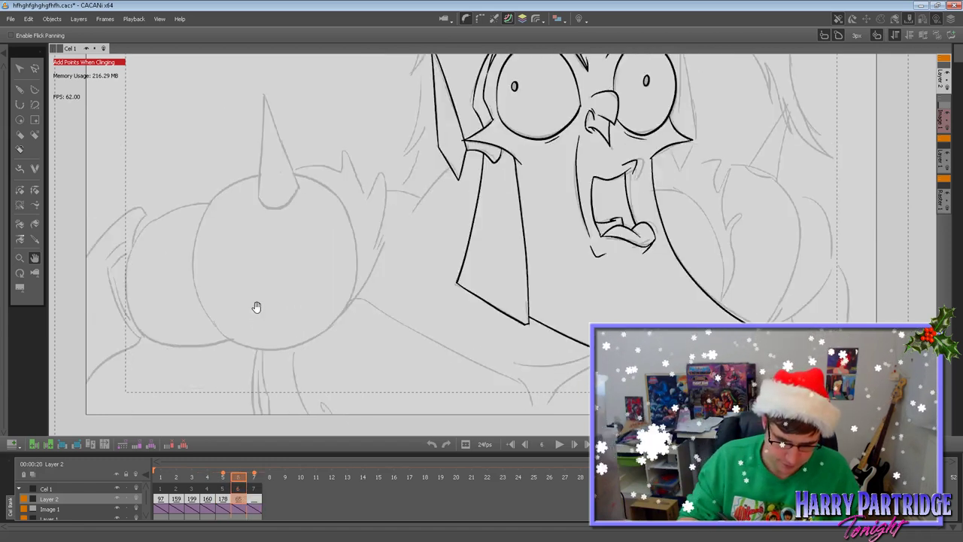
click(19, 88)
drag(263, 97, 259, 199)
drag(263, 95, 297, 188)
key(ctrl+z)
drag(264, 95, 298, 184)
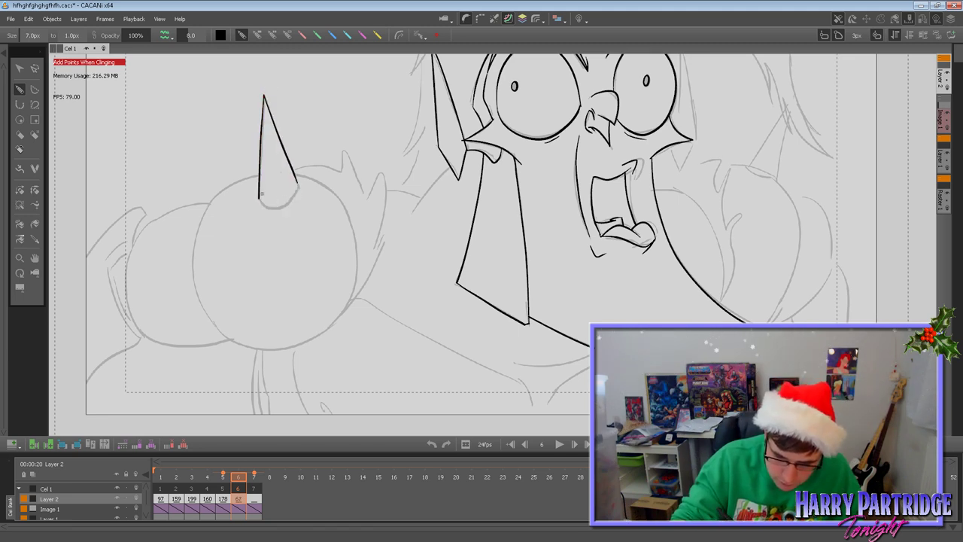
mouse_move(258, 199)
mouse_down()
mouse_move(297, 183)
mouse_move(290, 200)
mouse_up()
key(ctrl+z)
Ink the spike's rounded base and the circular outline of the shoulder ball, redrawing strokes that miss the sketch.
key(Right)
key(Left)
drag(200, 225, 194, 267)
key(ctrl+z)
mouse_move(209, 201)
mouse_down()
mouse_move(194, 271)
mouse_move(232, 340)
mouse_up()
mouse_move(210, 201)
mouse_down()
mouse_move(252, 175)
mouse_move(289, 170)
mouse_move(320, 184)
mouse_move(350, 225)
mouse_move(354, 281)
mouse_move(343, 309)
mouse_move(306, 342)
mouse_move(233, 340)
mouse_up()
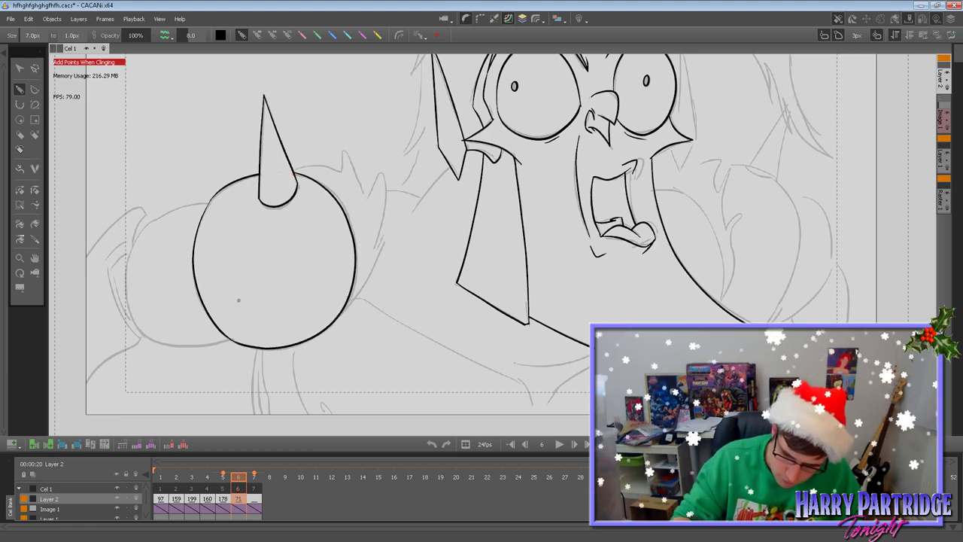
Ink the lower fur edge and its pointed tufts beside the shoulder ball, checking the strokes against adjacent frames.
key(Left)
key(Right)
key(Right)
key(Left)
key(Left)
key(Right)
mouse_move(345, 302)
mouse_down()
mouse_move(377, 259)
mouse_move(385, 218)
mouse_up()
key(Left)
key(Right)
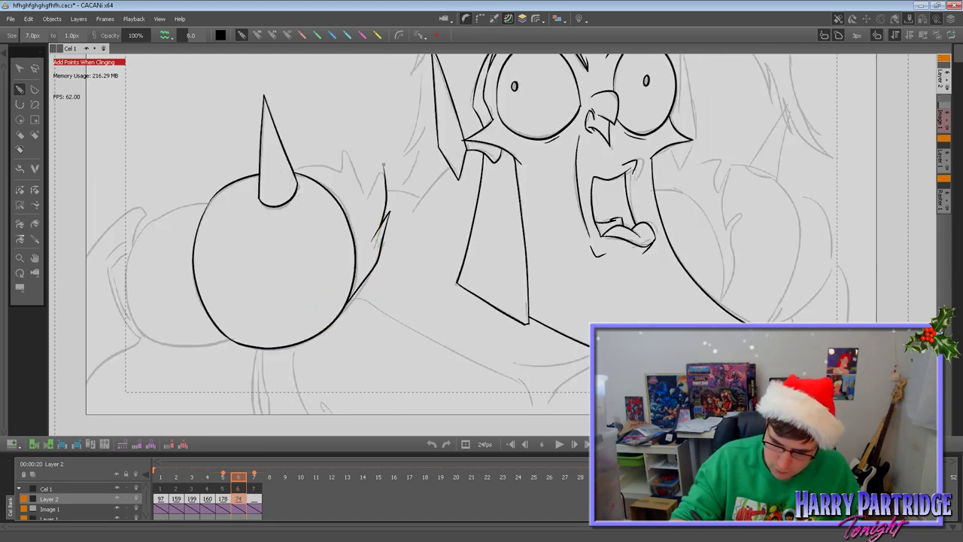
Ink the upper fur tufts above the shoulder ball toward the spike, comparing with the previous frame between strokes.
key(Left)
key(Right)
drag(362, 197, 383, 164)
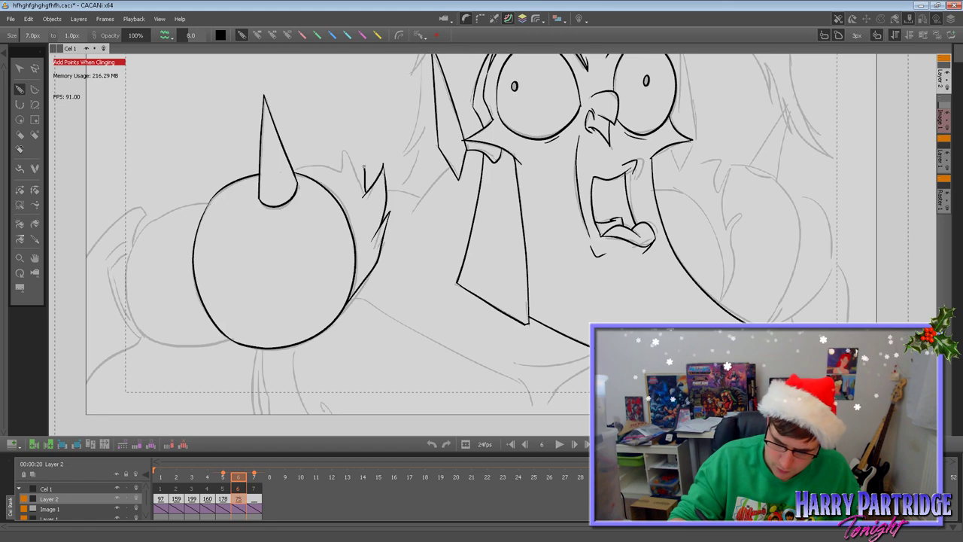
key(Left)
key(Right)
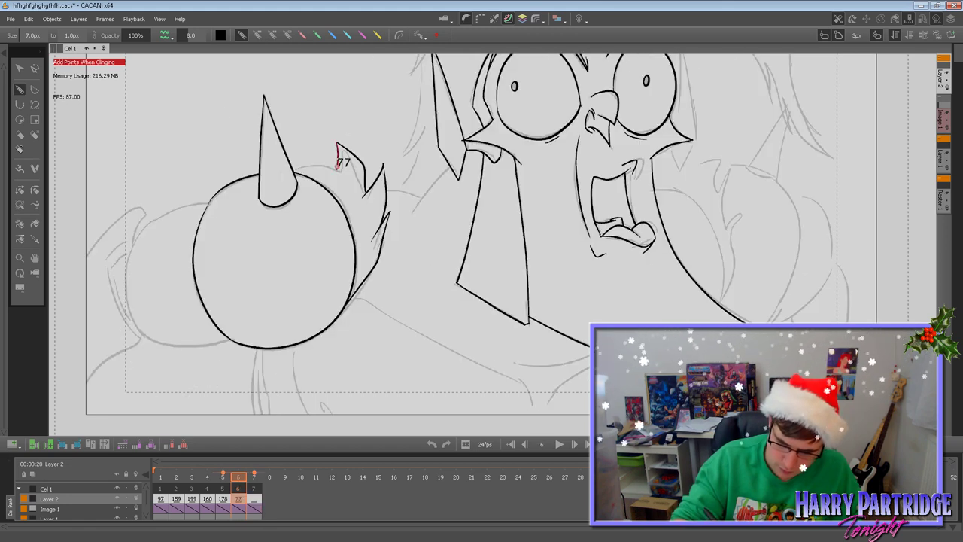
key(Left)
key(Right)
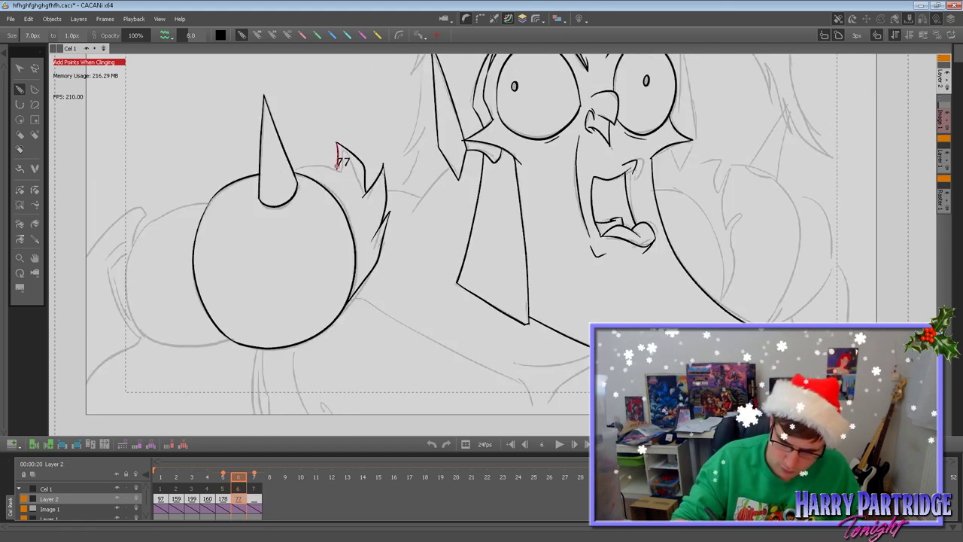
Ink the fur tuft's upper edge on frame 6 of Layer 2, from its tip down to the base of the shoulder spike.
key(ctrl+z)
key(ctrl+z)
key(Right)
mouse_move(345, 153)
mouse_down()
mouse_move(338, 145)
mouse_move(337, 170)
mouse_move(294, 166)
mouse_up()
key(Left)
Connect the stroke ends of the large shoulder circle to its neighbouring lines.
click(19, 205)
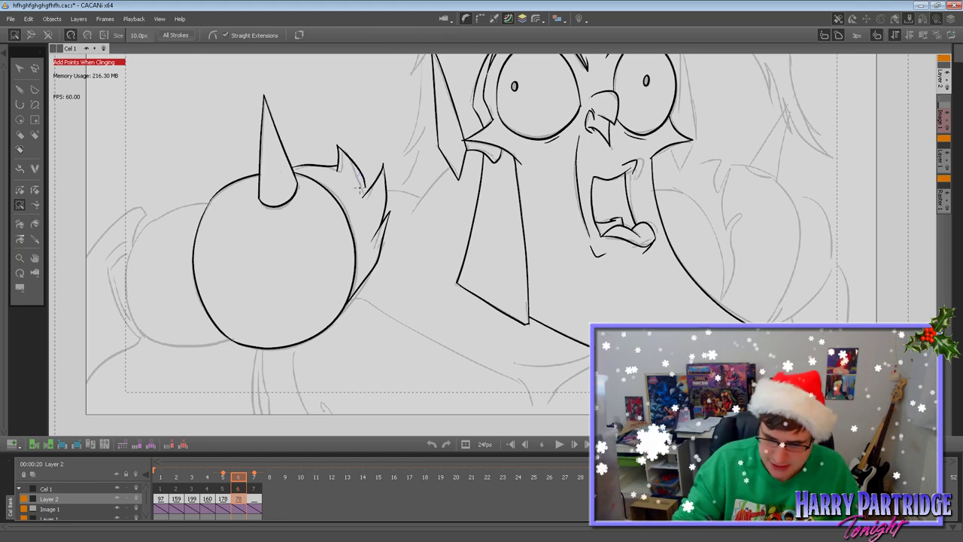
click(354, 242)
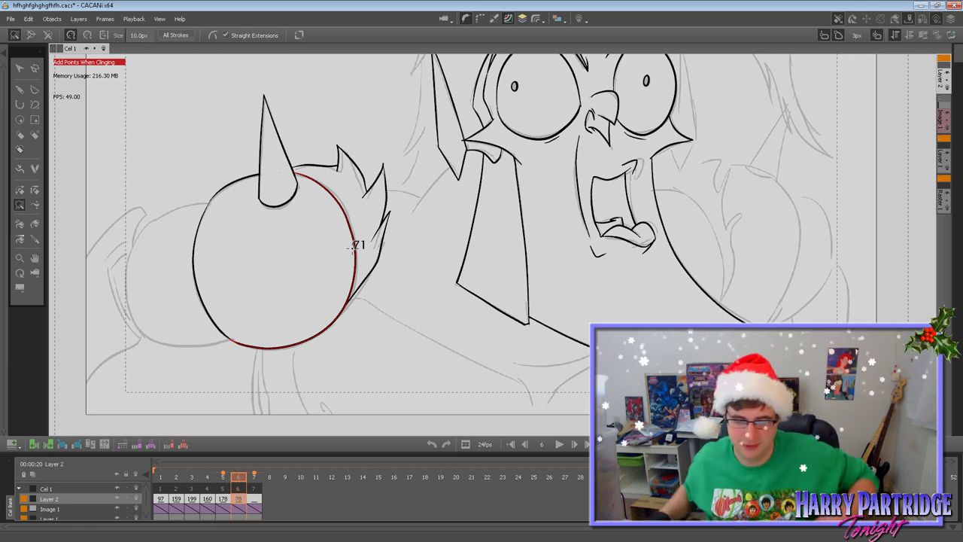
click(136, 336)
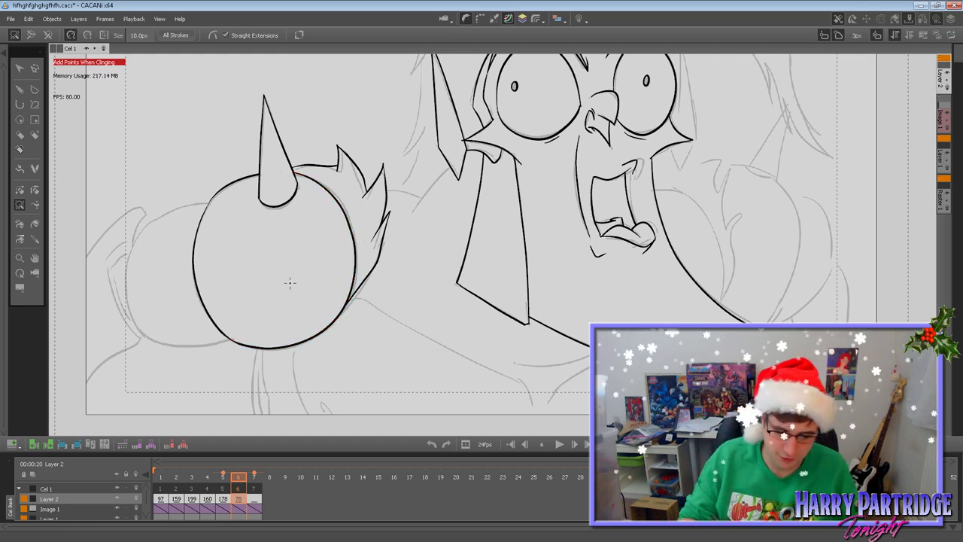
Ink the rounded upper-arm outline behind the shoulder circle, with its side, top and bottom curves following the sketch.
click(35, 258)
drag(389, 372, 422, 376)
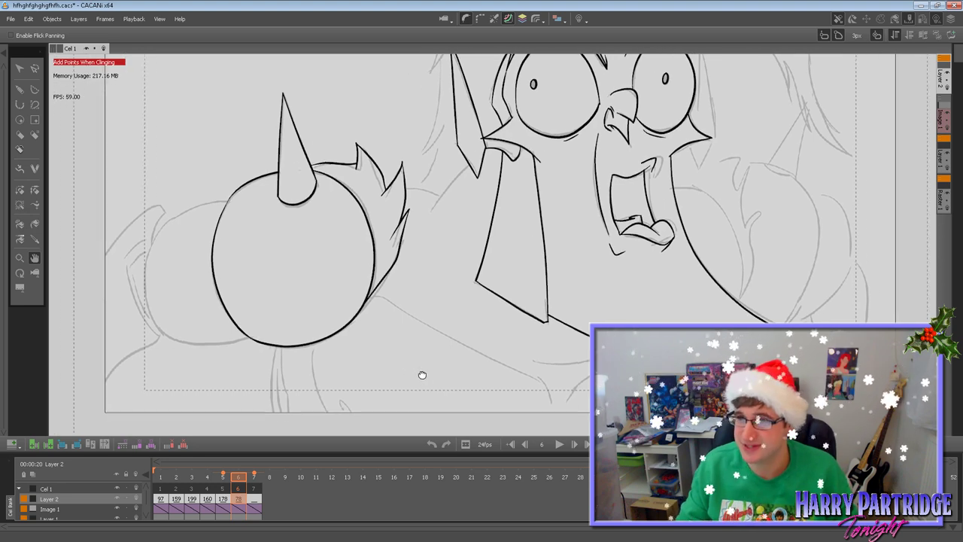
click(18, 90)
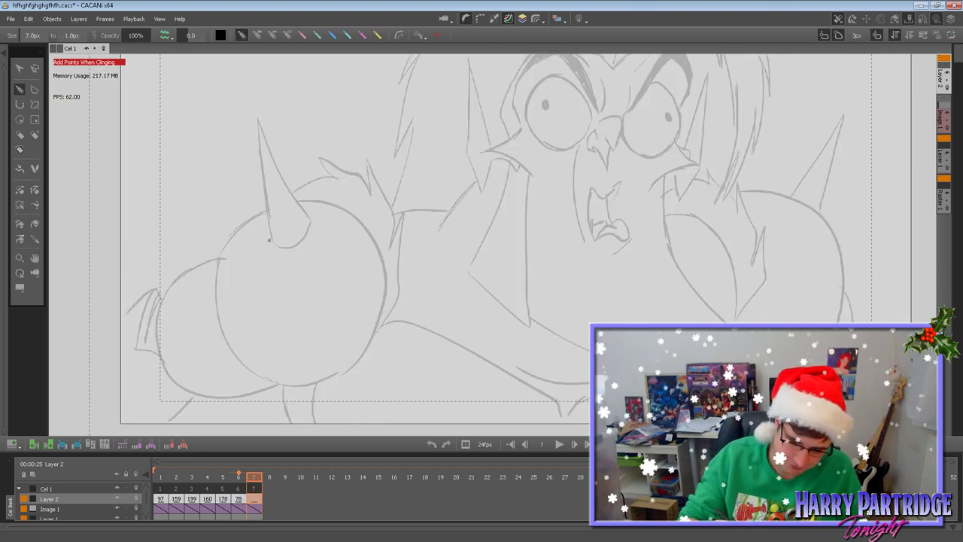
mouse_move(173, 241)
mouse_down()
mouse_move(157, 280)
mouse_move(183, 348)
mouse_up()
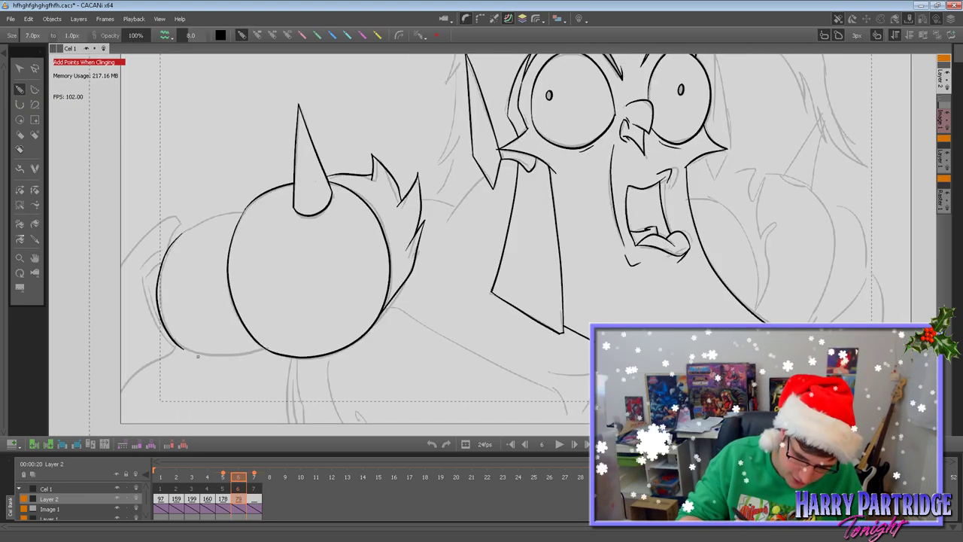
drag(182, 233, 244, 211)
key(ctrl+z)
drag(183, 349, 265, 347)
key(ctrl+z)
drag(182, 347, 259, 352)
drag(179, 235, 177, 239)
Ink the outer forearm curve, the outer edge of the arm band and the band's short closing lines.
drag(115, 266, 176, 218)
key(ctrl+z)
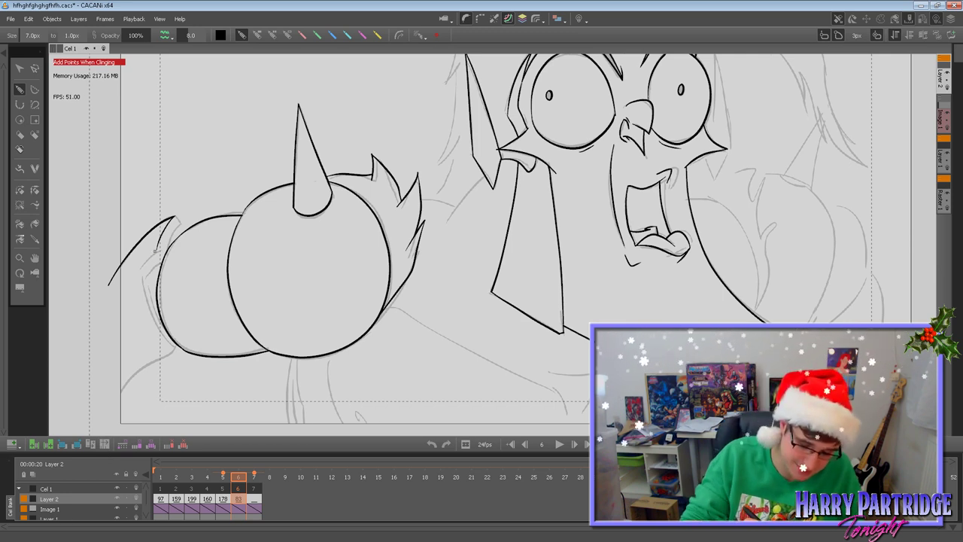
mouse_move(157, 250)
mouse_down()
mouse_move(136, 277)
mouse_move(140, 316)
mouse_move(168, 348)
mouse_up()
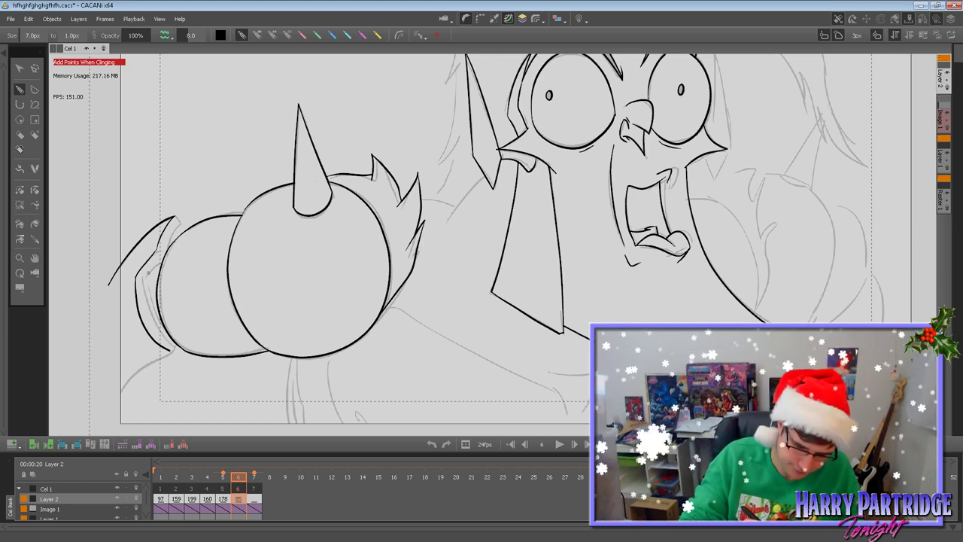
drag(178, 220, 161, 346)
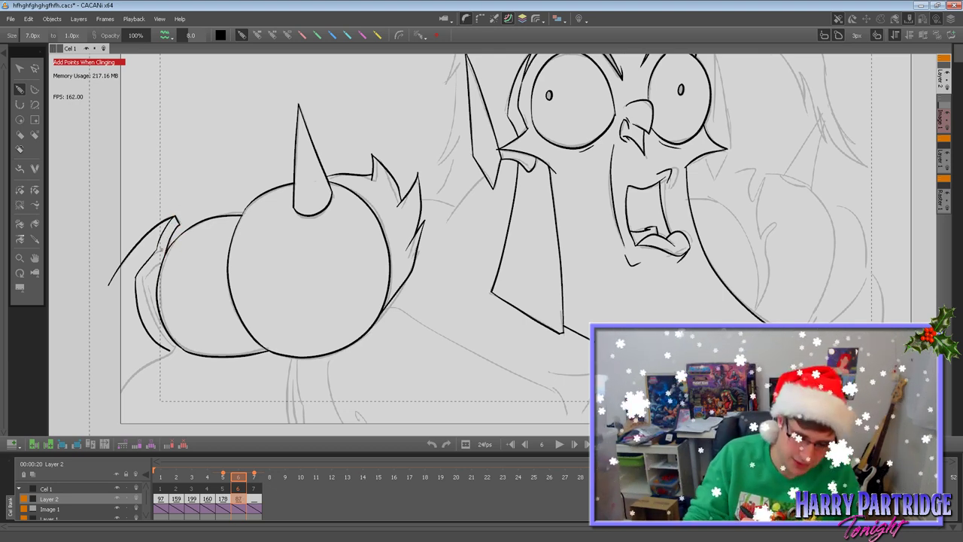
key(ctrl+z)
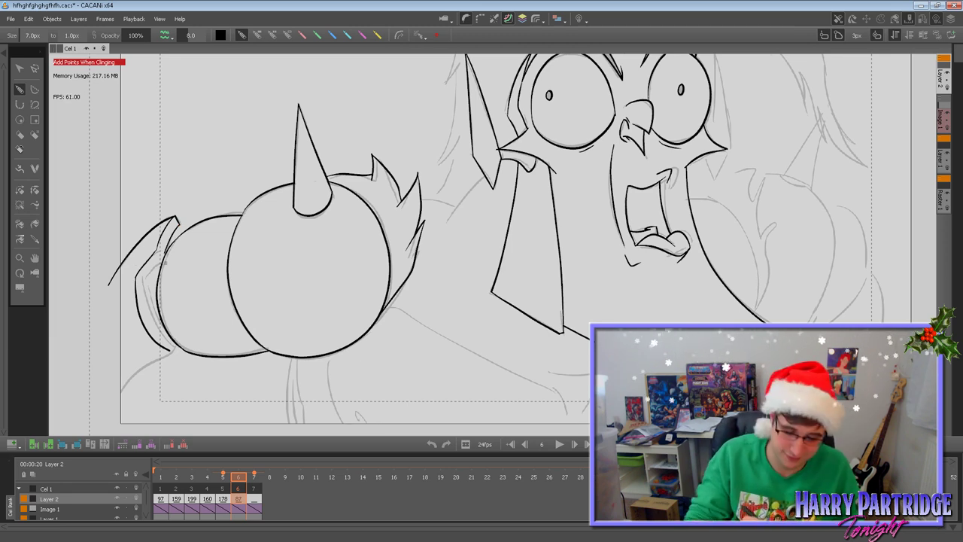
Ink the inner edge of the arm band beside the upper arm, from its angled top to its lower end.
drag(165, 253, 151, 271)
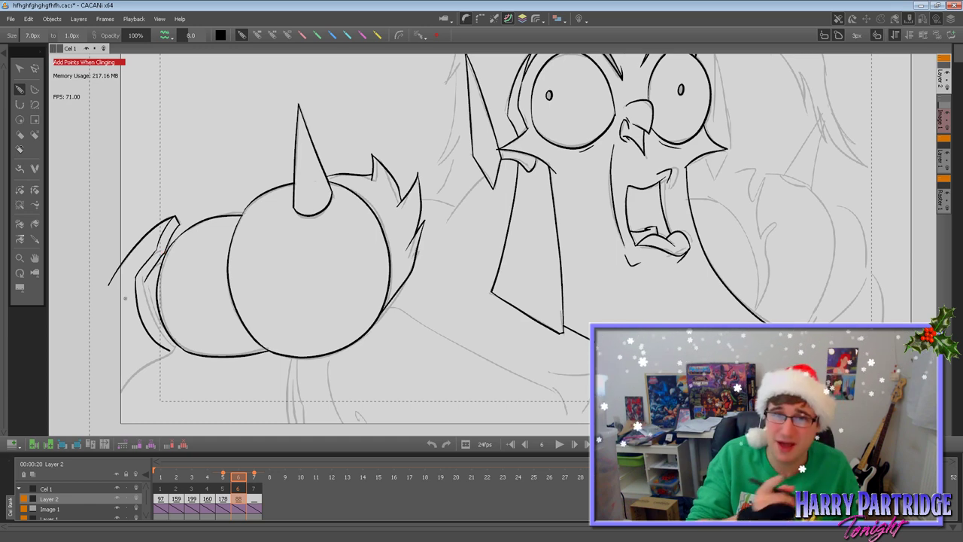
mouse_move(160, 254)
mouse_down()
mouse_move(144, 297)
mouse_move(153, 325)
mouse_up()
key(ctrl+z)
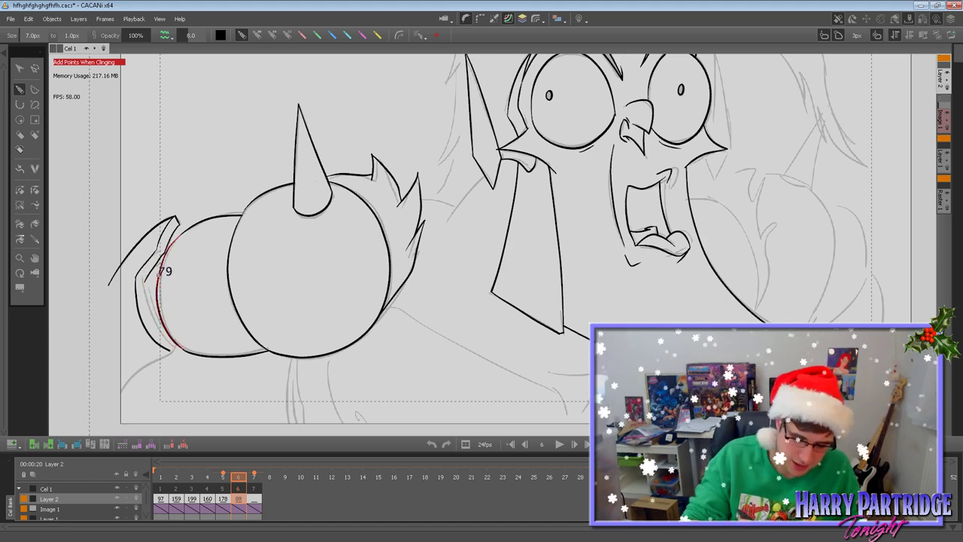
mouse_move(145, 283)
mouse_down()
mouse_move(149, 317)
mouse_move(169, 338)
mouse_up()
key(ctrl+z)
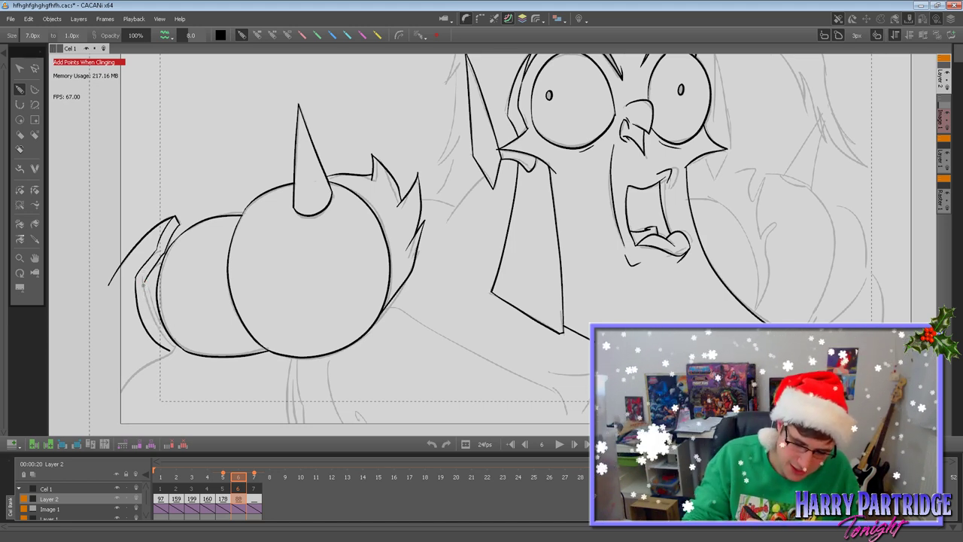
drag(144, 283, 169, 338)
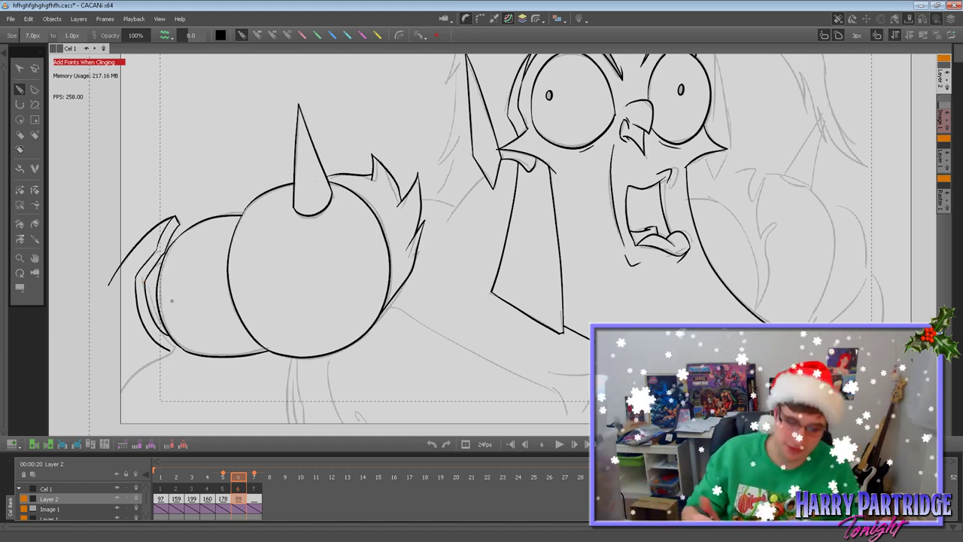
Ink the lower forearm contour from the arm band's bottom end out past the canvas edge.
drag(167, 235, 175, 348)
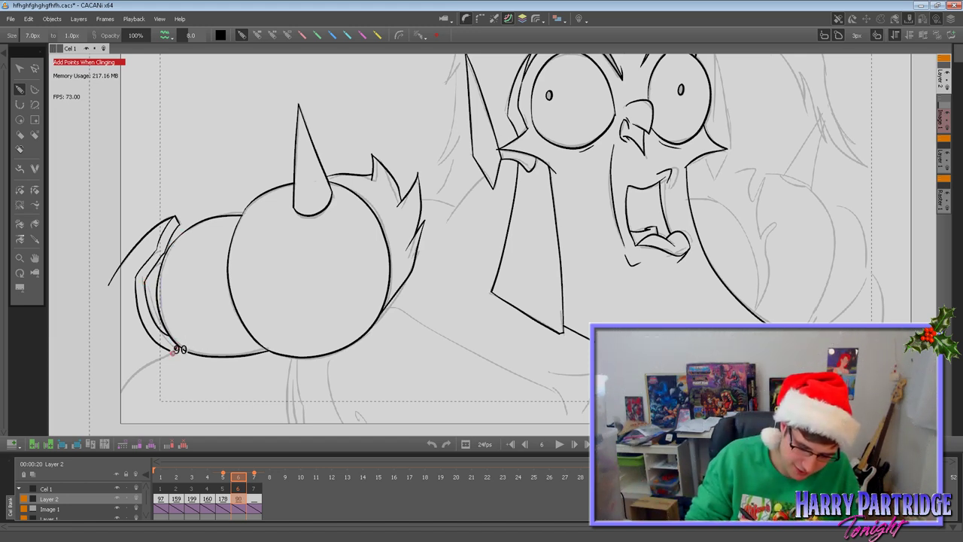
drag(124, 387, 105, 419)
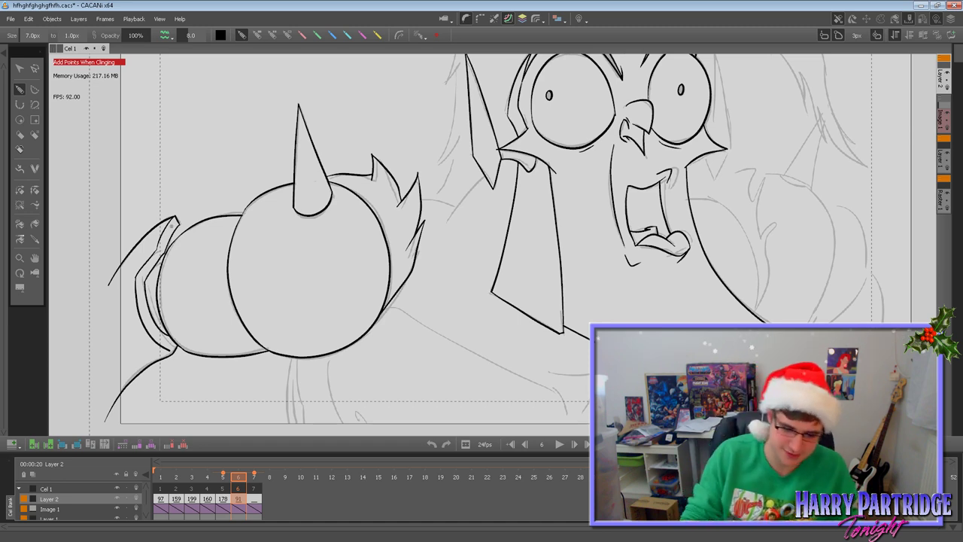
drag(167, 246, 176, 346)
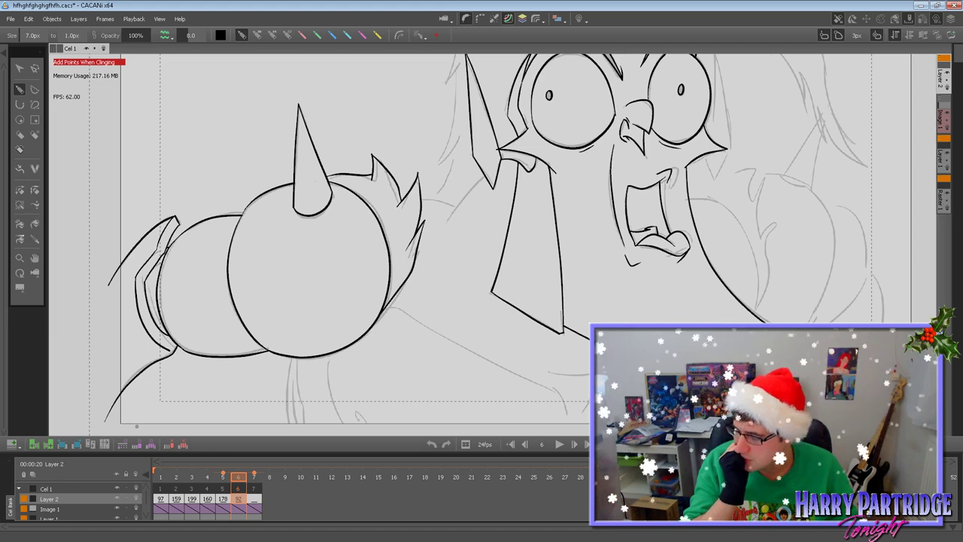
Ink the curved body line below the shoulder circle and the small hook-shaped mark beside it, comparing with the neighbouring frames.
key(space)
drag(441, 363, 345, 324)
key(Left)
click(21, 91)
key(Right)
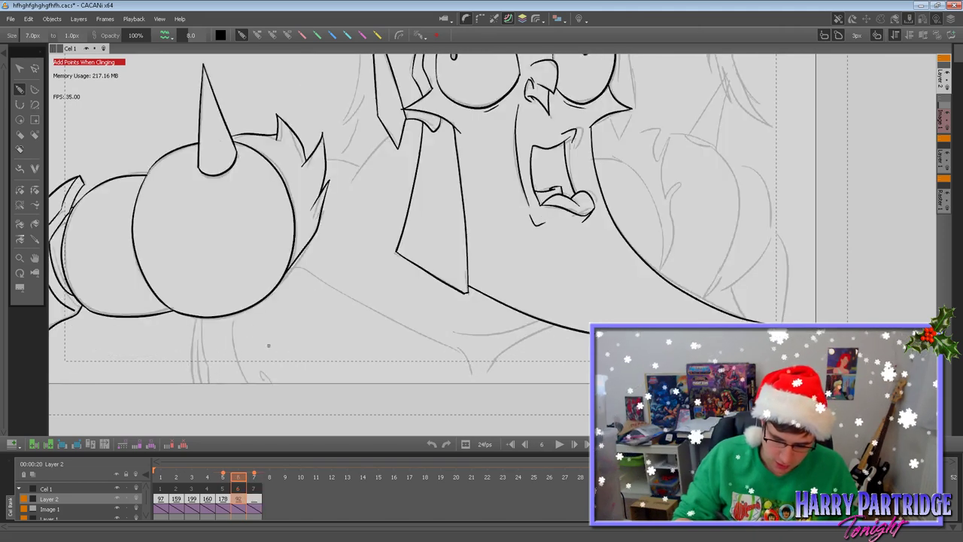
drag(233, 324, 259, 397)
key(ctrl+z)
drag(232, 323, 257, 399)
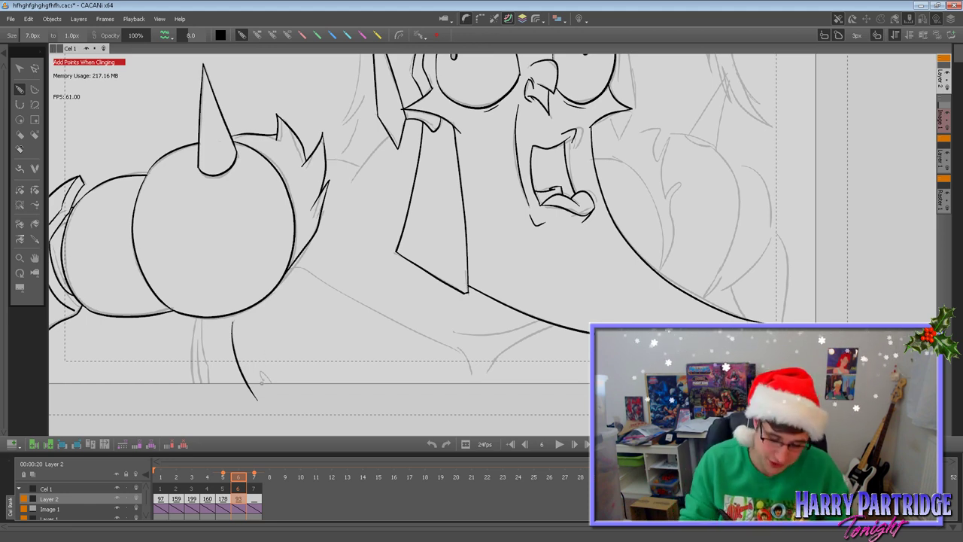
key(Right)
key(Left)
key(Left)
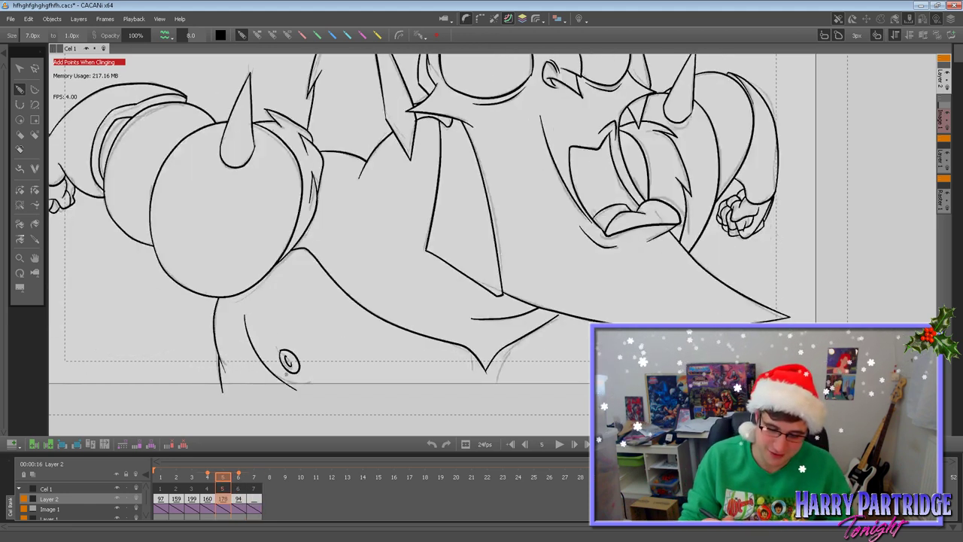
key(Right)
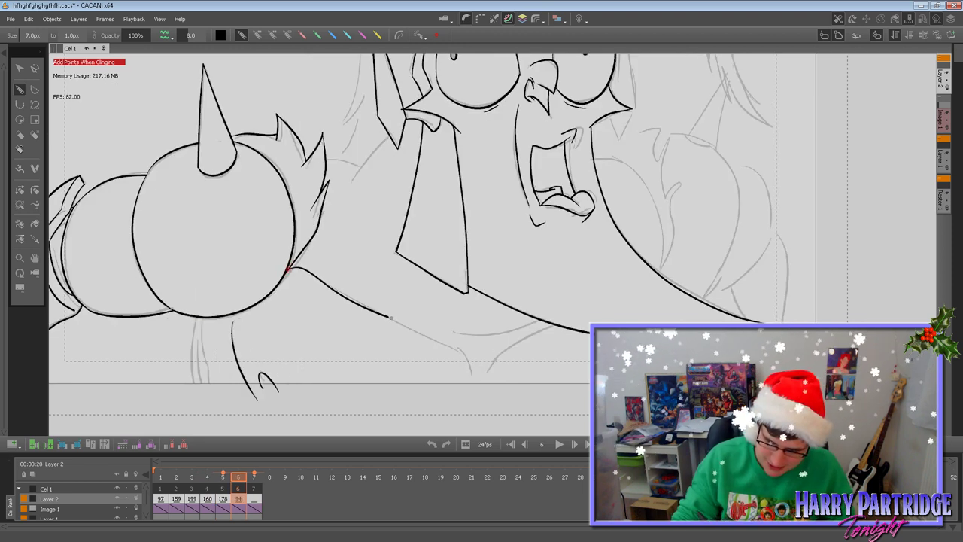
Ink the long chest contour from the shoulder circle down to the pointed tip below the jaw.
drag(286, 269, 309, 271)
mouse_move(354, 300)
mouse_down()
mouse_move(457, 346)
mouse_move(474, 373)
mouse_up()
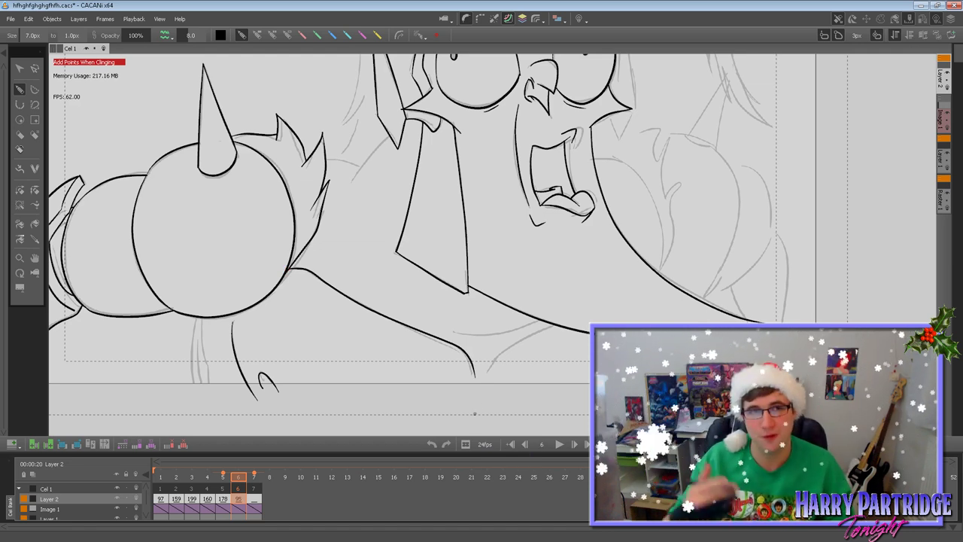
key(Left)
key(Right)
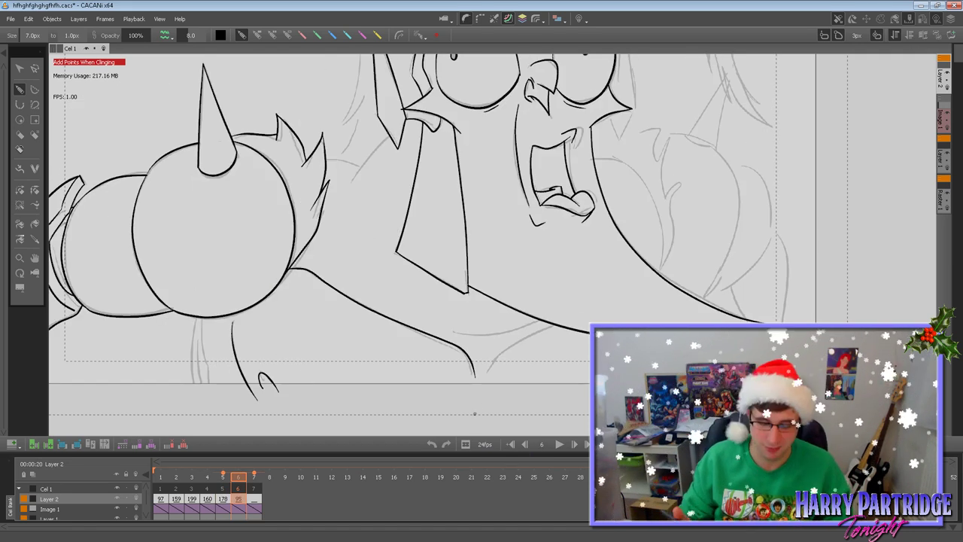
Ink the narrow bundle of near-vertical lines hanging below the shoulder circle, checking them against the neighbouring frames.
key(Right)
key(Left)
drag(200, 329, 210, 405)
key(Right)
key(Left)
key(Left)
key(Right)
drag(197, 316, 192, 408)
key(Right)
key(Left)
drag(200, 314, 205, 422)
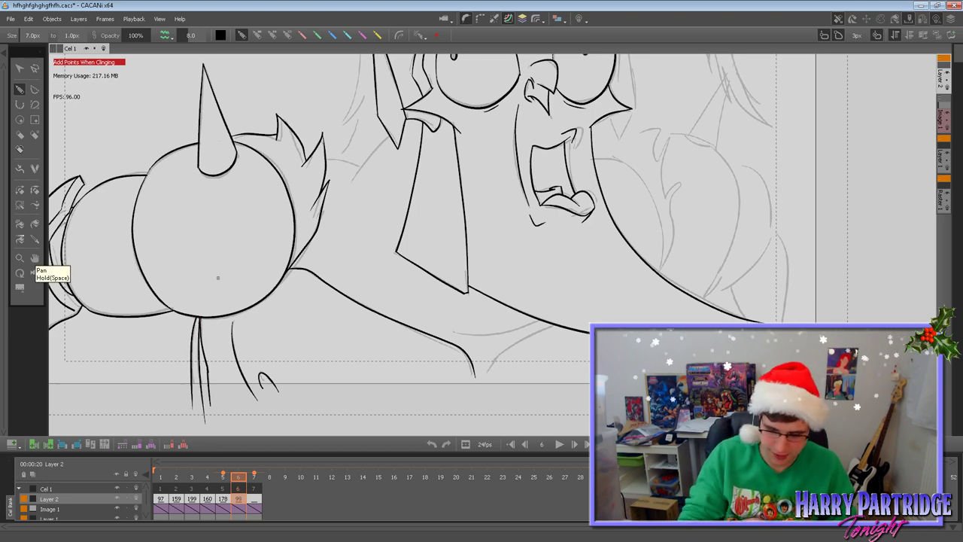
Adjust the lower end of the chest contour and ink the opposite side of the pointed tip up to the jaw line.
click(35, 258)
mouse_move(508, 340)
mouse_down()
mouse_move(387, 372)
mouse_move(365, 345)
mouse_up()
click(19, 89)
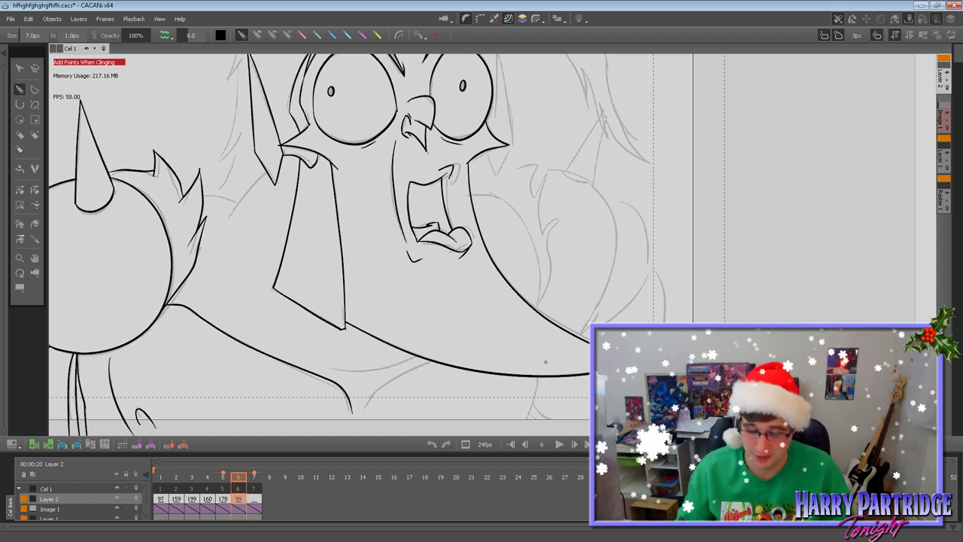
key(Left)
key(Right)
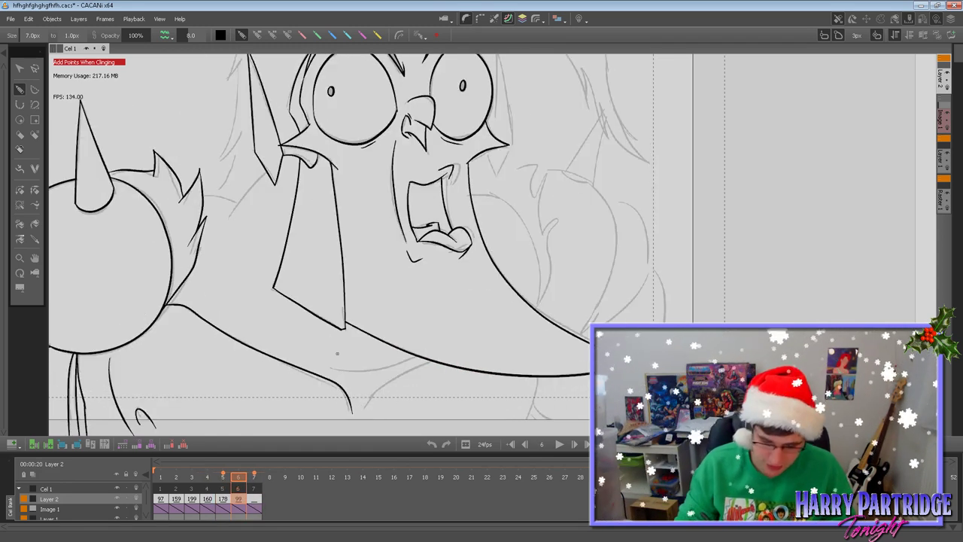
click(35, 69)
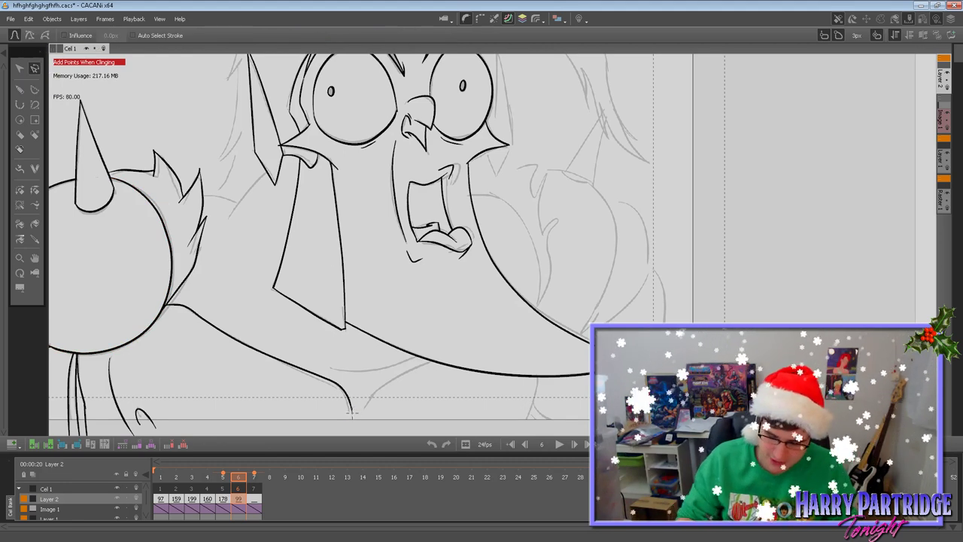
drag(348, 399, 351, 396)
click(20, 90)
key(Left)
key(Right)
mouse_move(355, 411)
mouse_down()
mouse_move(373, 385)
mouse_move(428, 362)
mouse_up()
Ink the curved fold line just above the pointed chest tip, ending at the jaw line.
key(Left)
key(Right)
mouse_move(344, 370)
mouse_down()
mouse_move(421, 356)
mouse_move(332, 369)
mouse_move(419, 355)
mouse_up()
key(ctrl+z)
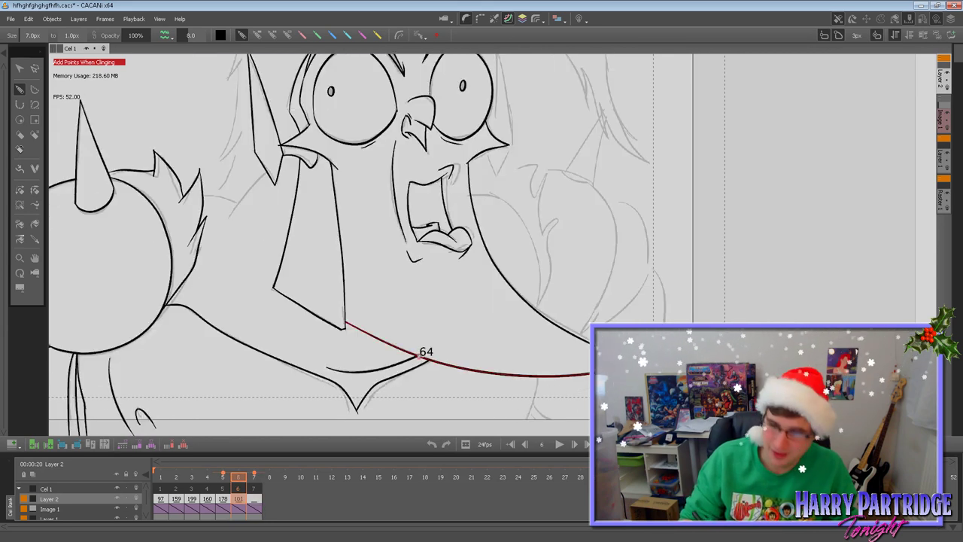
Ink the two curved lines between the fur tuft and the ear, and trim the overlap at the ear.
key(Left)
key(Right)
key(Right)
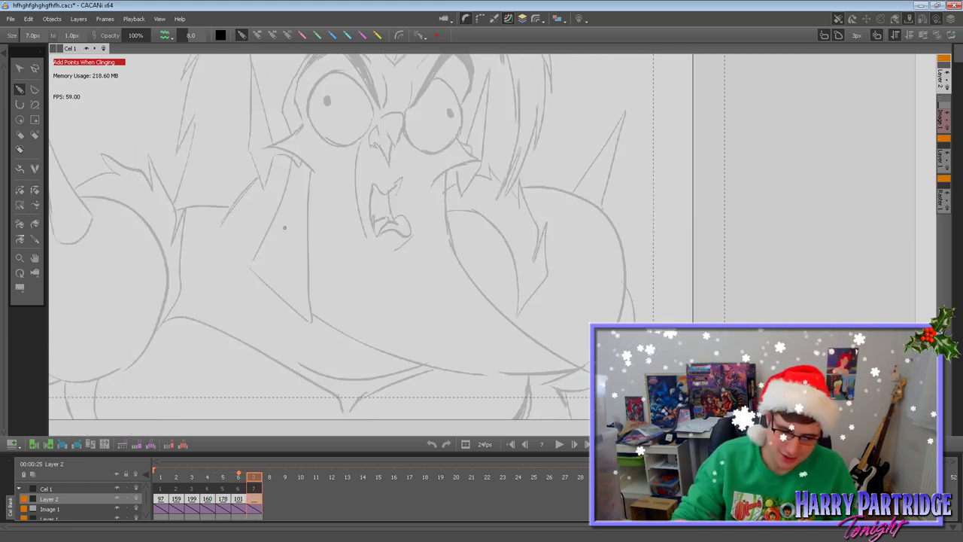
key(Left)
key(Right)
key(Left)
drag(228, 219, 289, 155)
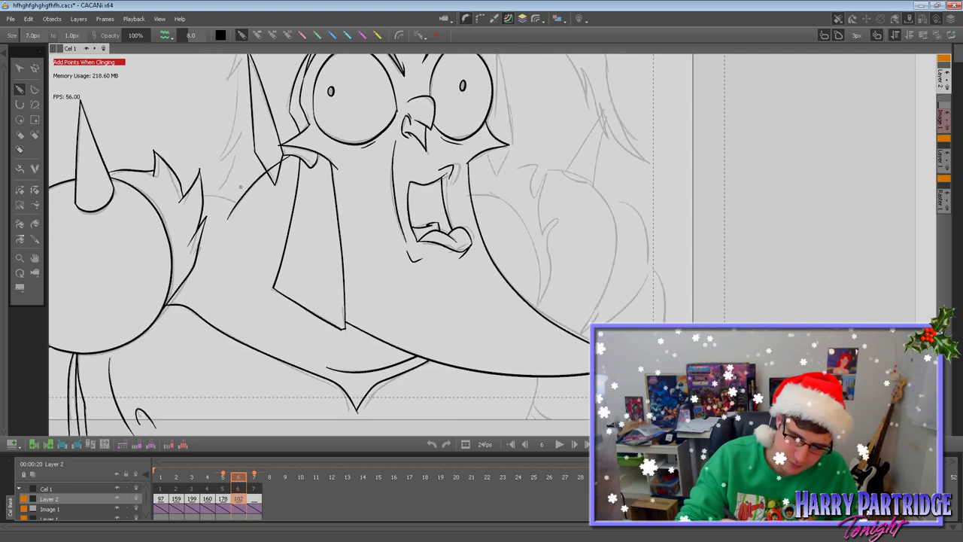
mouse_move(203, 196)
mouse_down()
mouse_move(239, 201)
mouse_move(227, 218)
mouse_up()
click(20, 190)
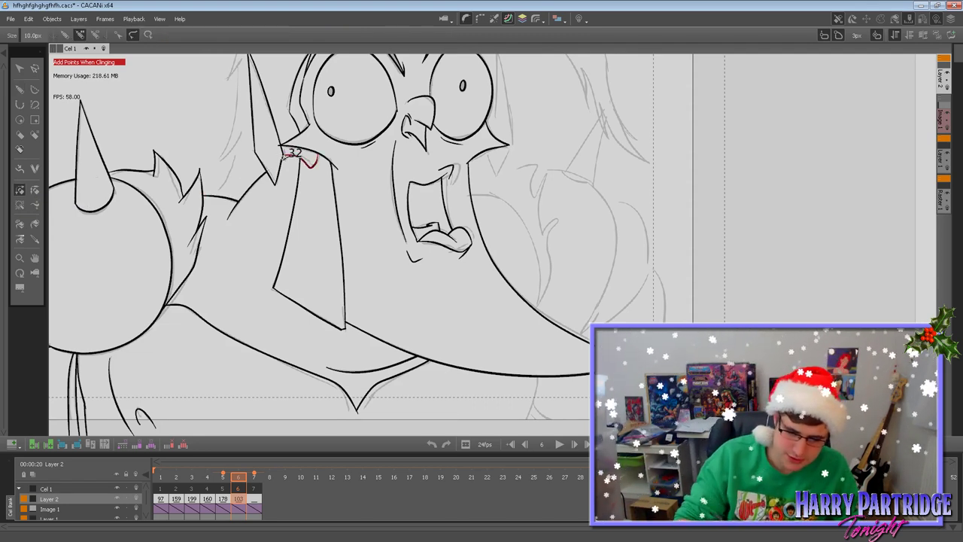
click(20, 204)
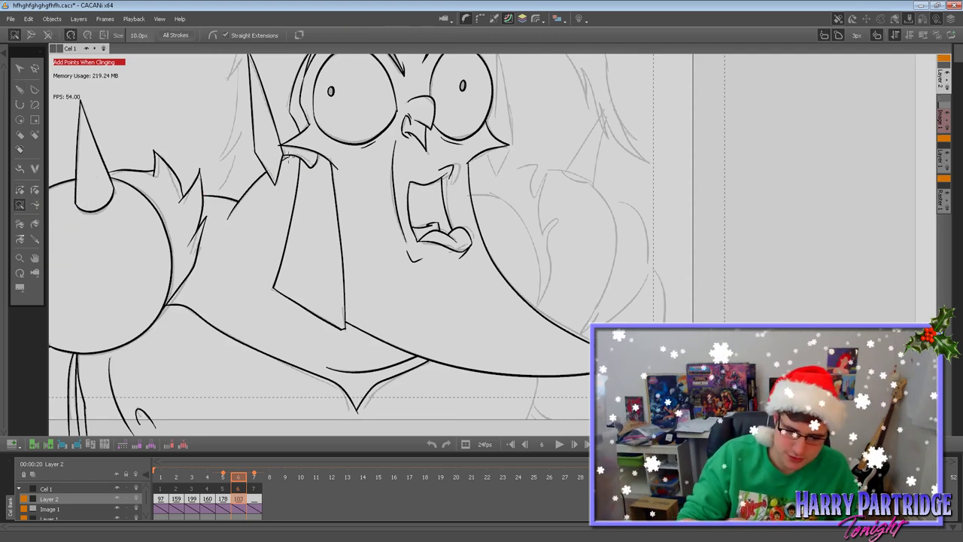
Ink the curved body line running down from the underside of the jaw past the canvas edge.
click(35, 257)
mouse_move(516, 355)
mouse_down()
mouse_move(304, 331)
mouse_move(293, 334)
mouse_move(293, 411)
mouse_up()
click(20, 91)
key(Left)
key(Right)
key(period)
key(comma)
key(comma)
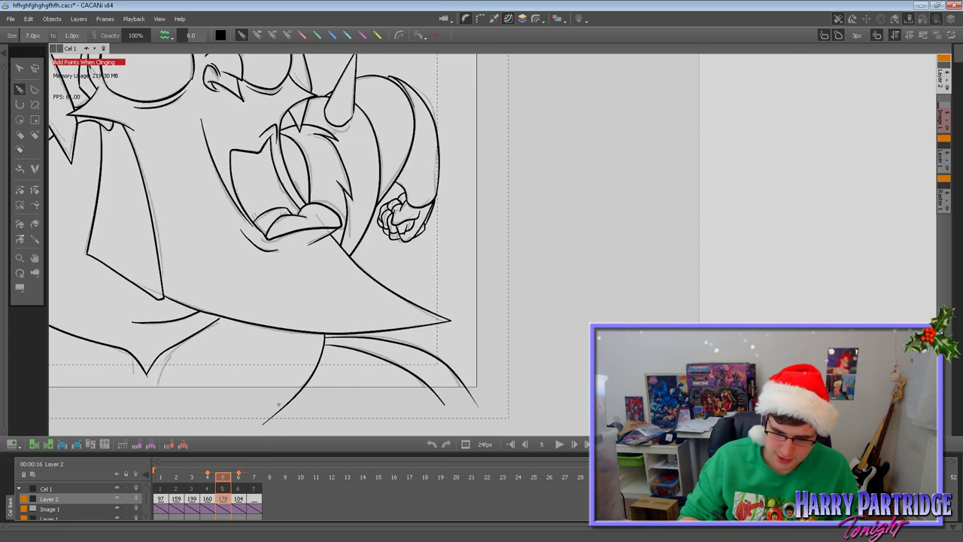
Ink the rounded far-shoulder outline behind the jaw and compare frame 6 with the previous frame.
key(period)
drag(315, 205, 319, 275)
drag(254, 164, 283, 166)
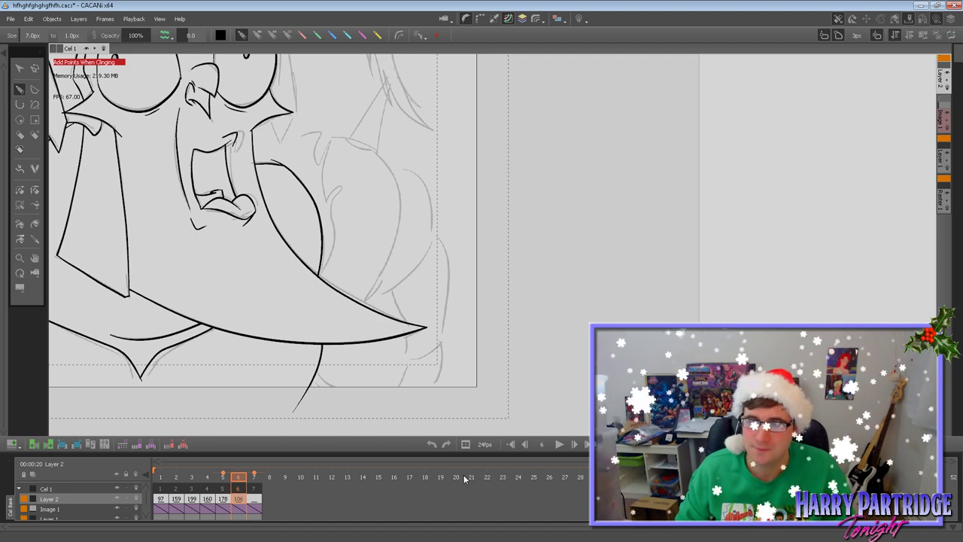
key(Left)
key(Right)
key(Left)
key(Right)
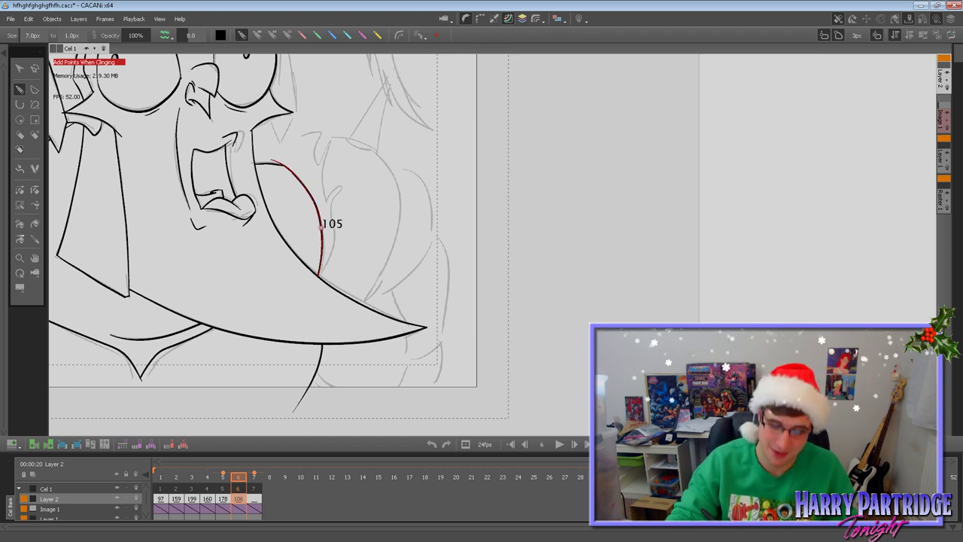
Ink the jagged outer edge of the fur tuft on the far shoulder, checking it against the neighbouring frame.
mouse_move(319, 276)
mouse_down()
mouse_move(335, 233)
mouse_move(323, 201)
mouse_up()
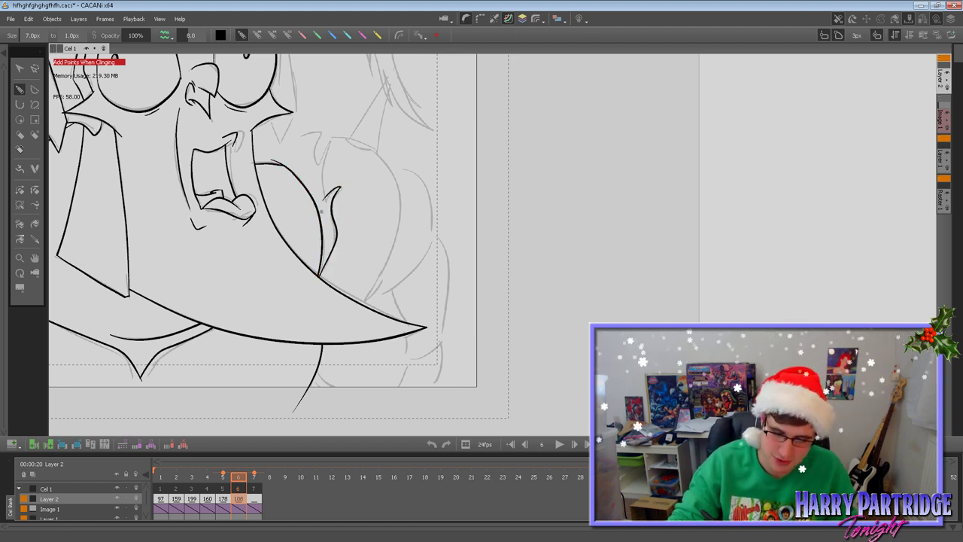
key(Right)
key(Left)
drag(326, 197, 330, 137)
drag(330, 138, 312, 155)
key(Left)
key(Right)
key(Right)
key(Left)
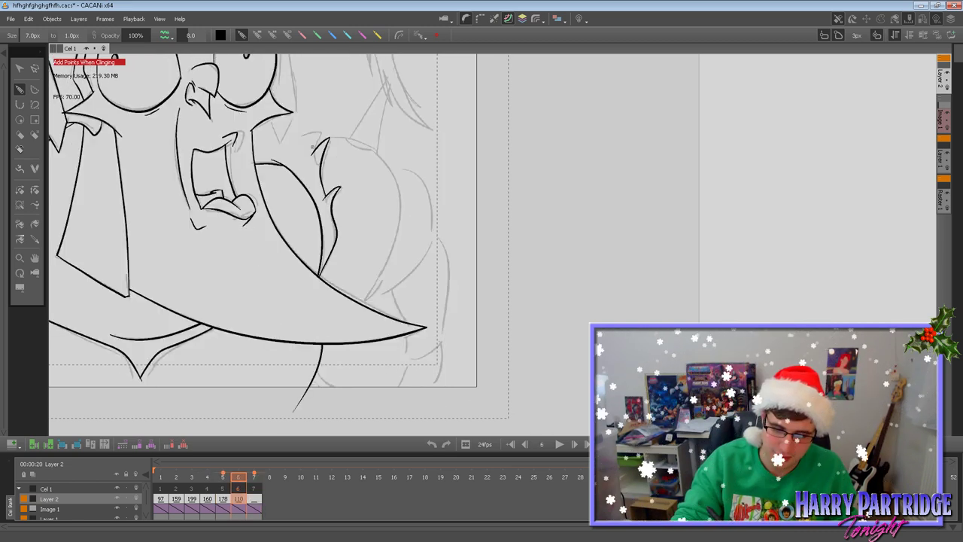
key(Right)
key(Left)
Ink the top edge of the far shoulder's fur tuft back to the jaw line, redrawing the first attempt.
mouse_move(312, 153)
mouse_down()
mouse_move(316, 131)
mouse_move(268, 152)
mouse_up()
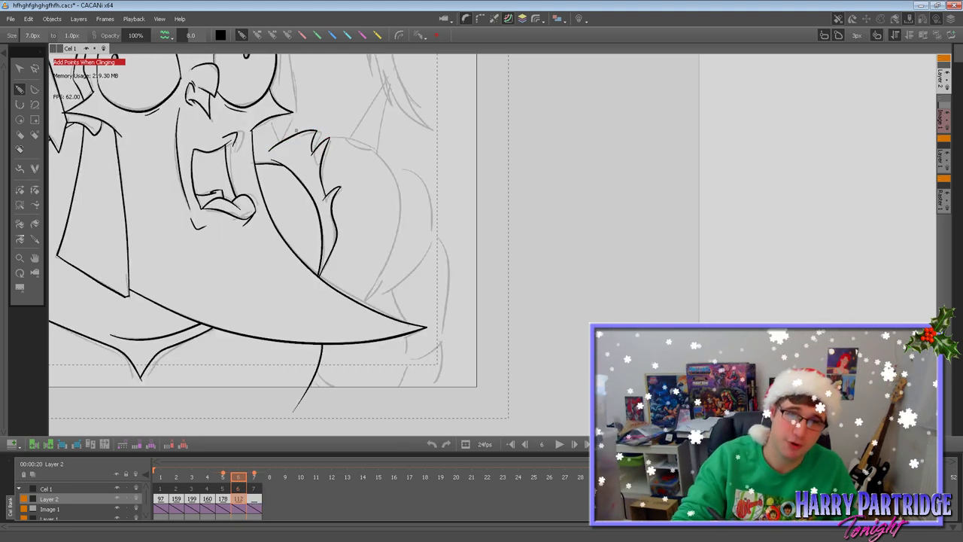
key(ctrl+z)
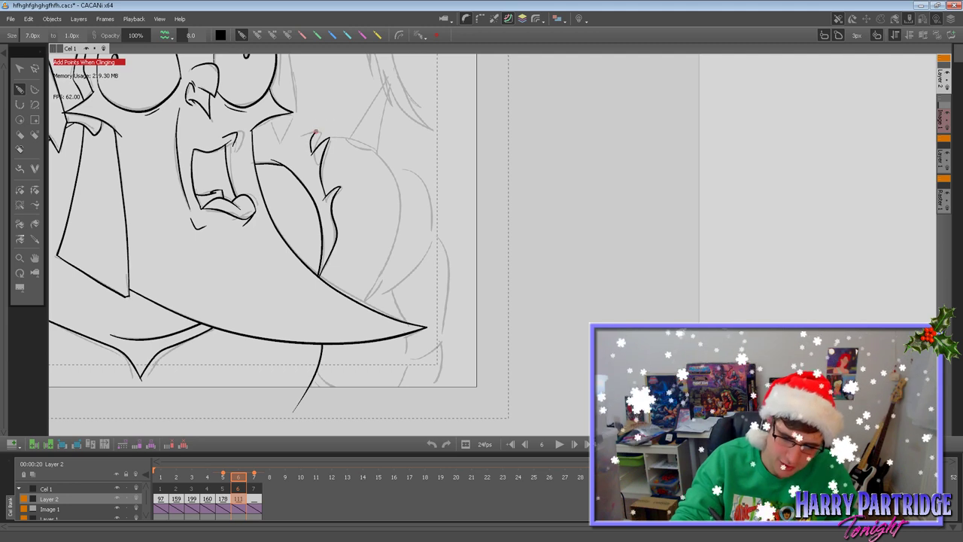
drag(316, 133, 255, 140)
key(Left)
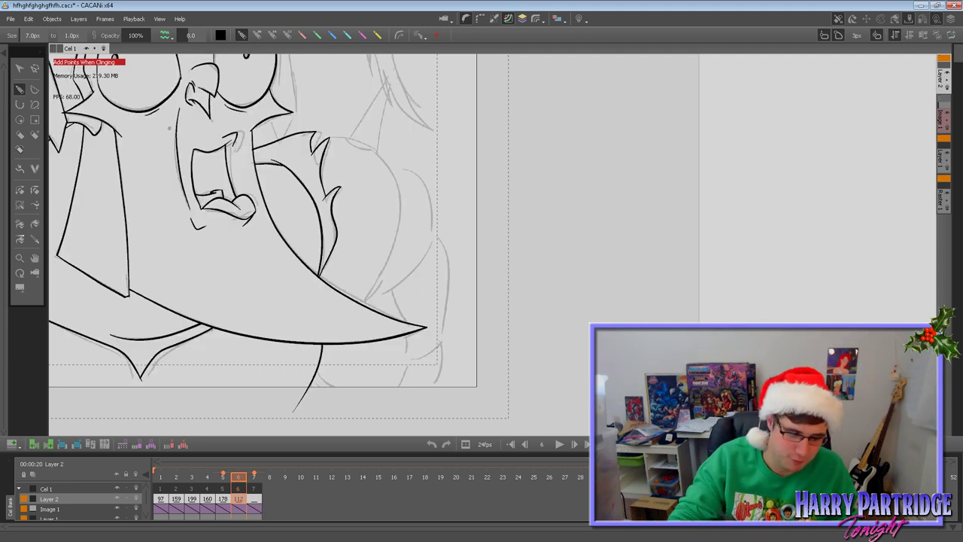
click(19, 205)
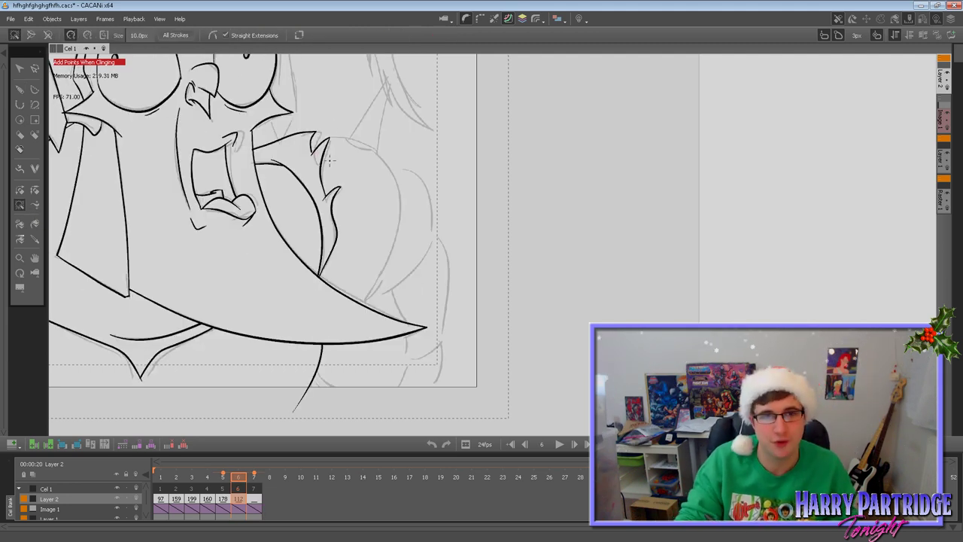
Compare the far side of the character on frame 6 with the neighbouring frames.
click(36, 260)
drag(446, 341, 422, 378)
drag(412, 336, 412, 381)
drag(334, 285, 370, 334)
click(20, 89)
key(Left)
key(Right)
key(Right)
key(Left)
key(Left)
key(Right)
key(Right)
key(Left)
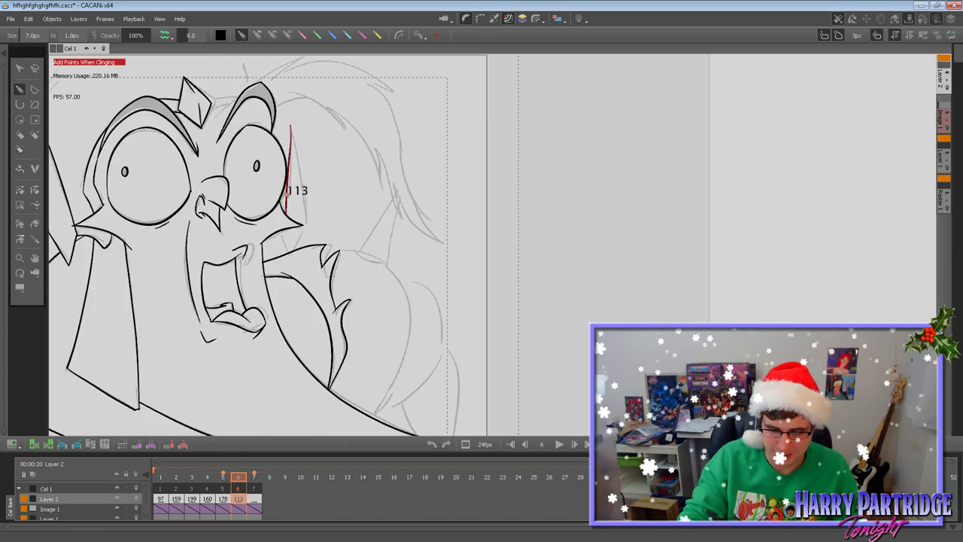
Ink the tall pointed spike beside the far eye and trim the overlapping line near its base.
drag(290, 126, 303, 224)
mouse_move(291, 127)
mouse_down()
mouse_move(307, 222)
mouse_move(280, 230)
mouse_move(296, 257)
mouse_move(307, 224)
mouse_up()
key(Right)
key(Left)
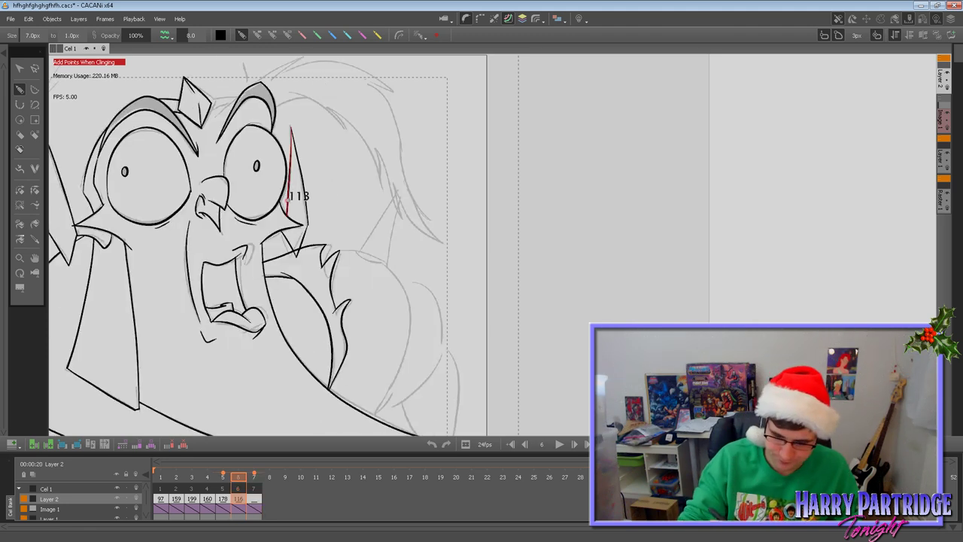
drag(283, 214, 292, 219)
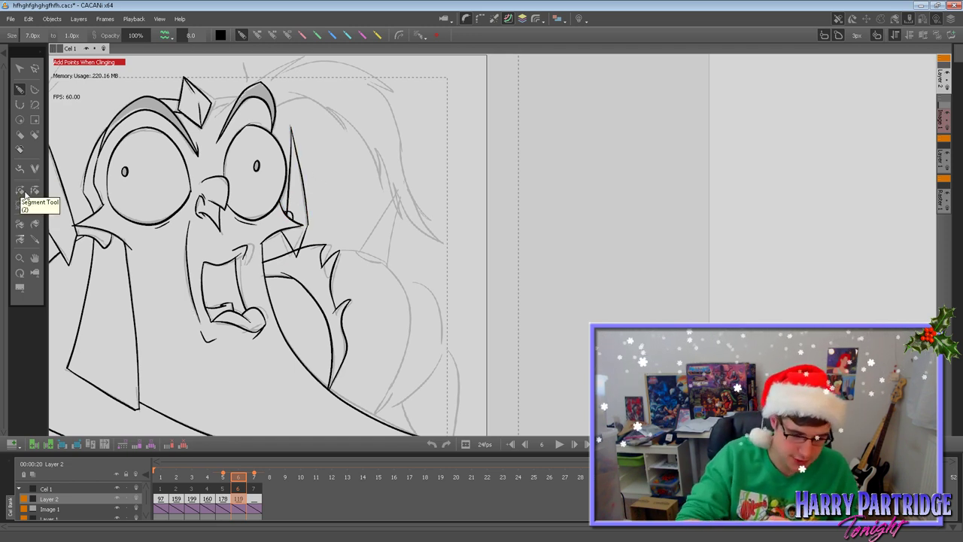
click(19, 190)
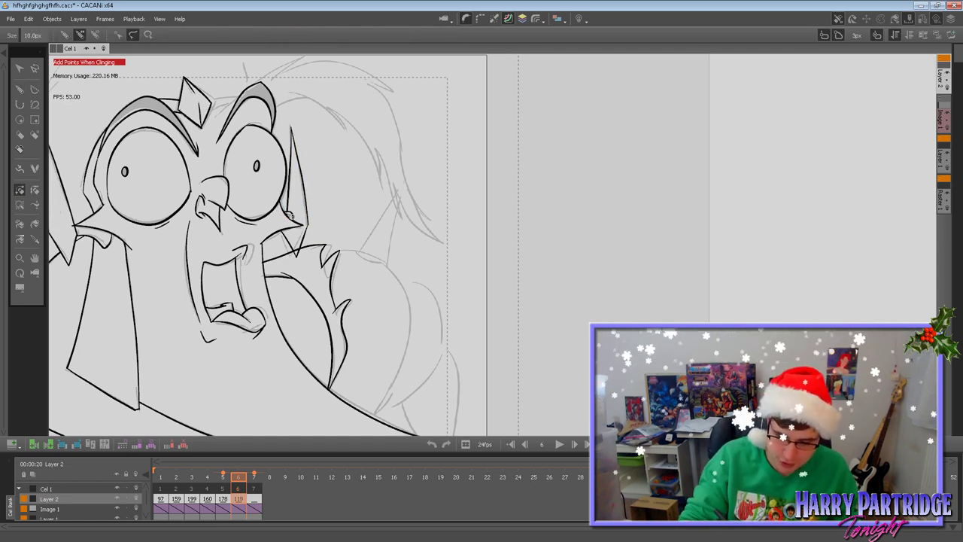
key(1)
drag(287, 212, 291, 218)
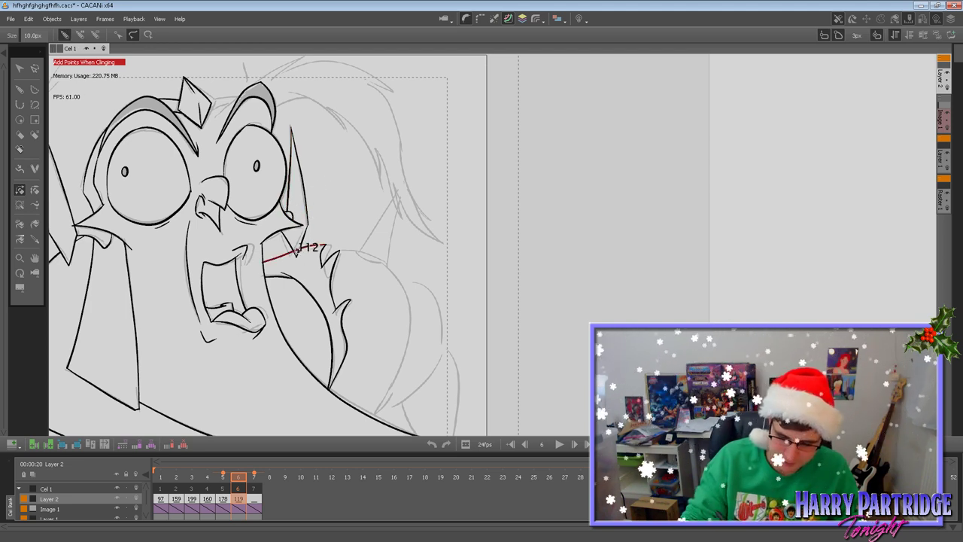
Ink the large rounded outer contour of the far shoulder from the fur tuft down to the jaw line.
click(35, 259)
mouse_move(431, 357)
mouse_down()
mouse_move(464, 301)
mouse_move(462, 283)
mouse_up()
click(19, 89)
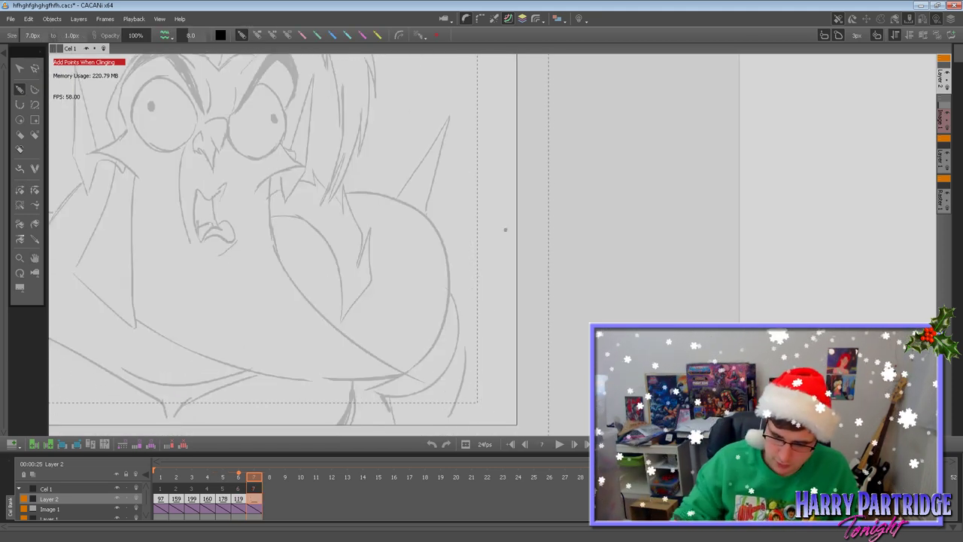
mouse_move(352, 176)
mouse_down()
mouse_move(387, 174)
mouse_move(416, 193)
mouse_move(435, 222)
mouse_move(439, 258)
mouse_move(405, 339)
mouse_up()
key(Left)
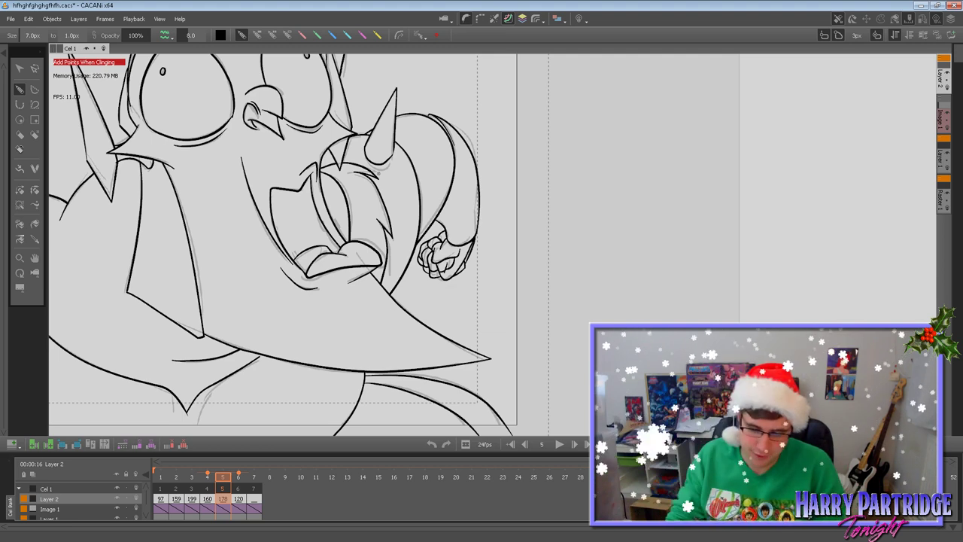
Save the animation file.
click(10, 19)
click(30, 84)
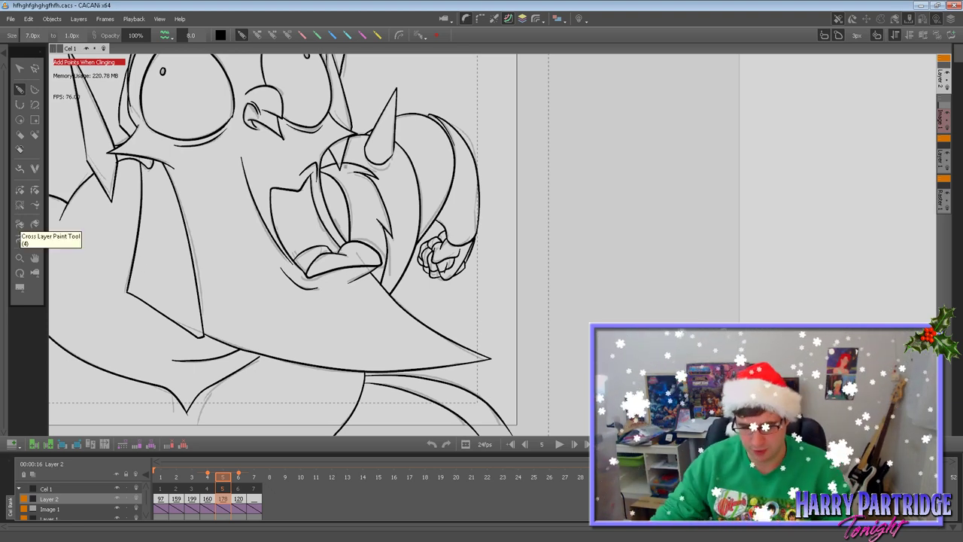
click(11, 18)
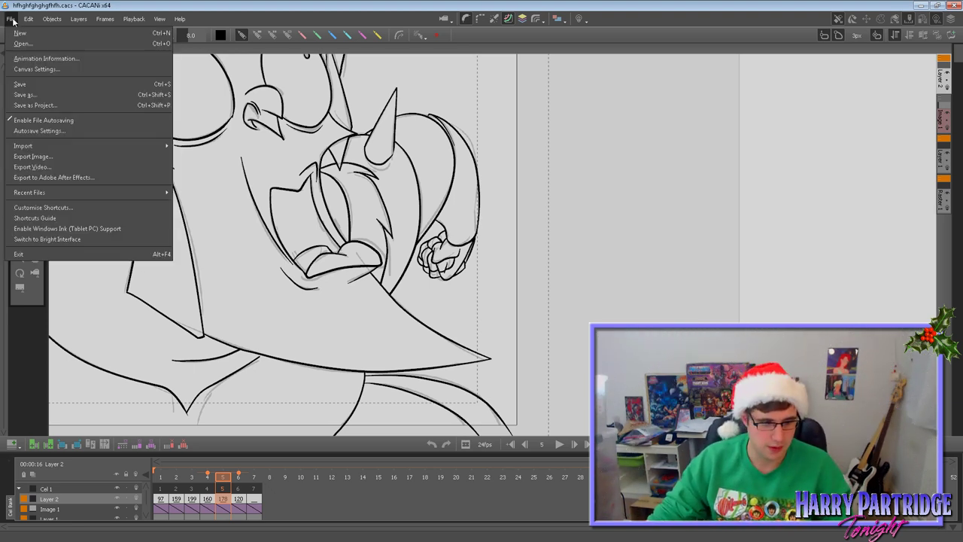
click(18, 84)
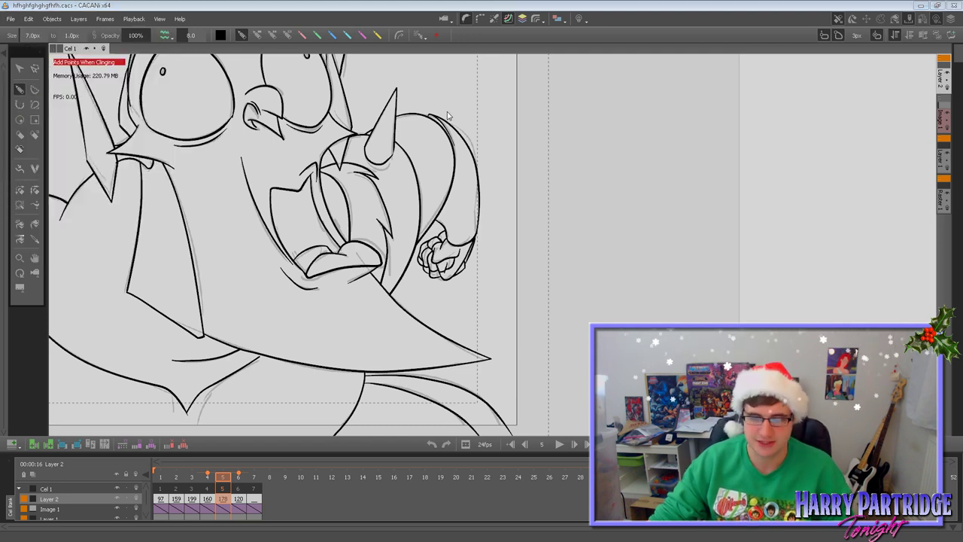
key(alt+Tab)
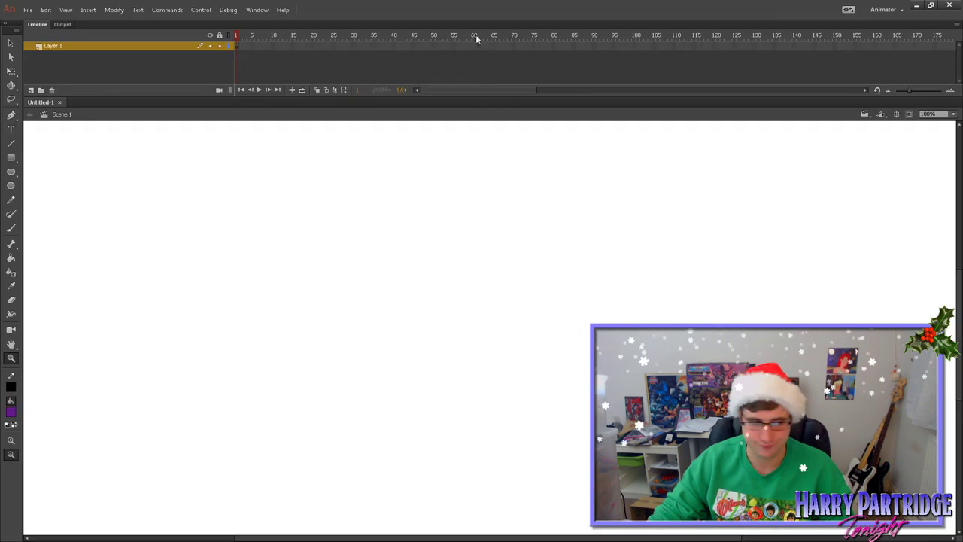
key(alt+Tab)
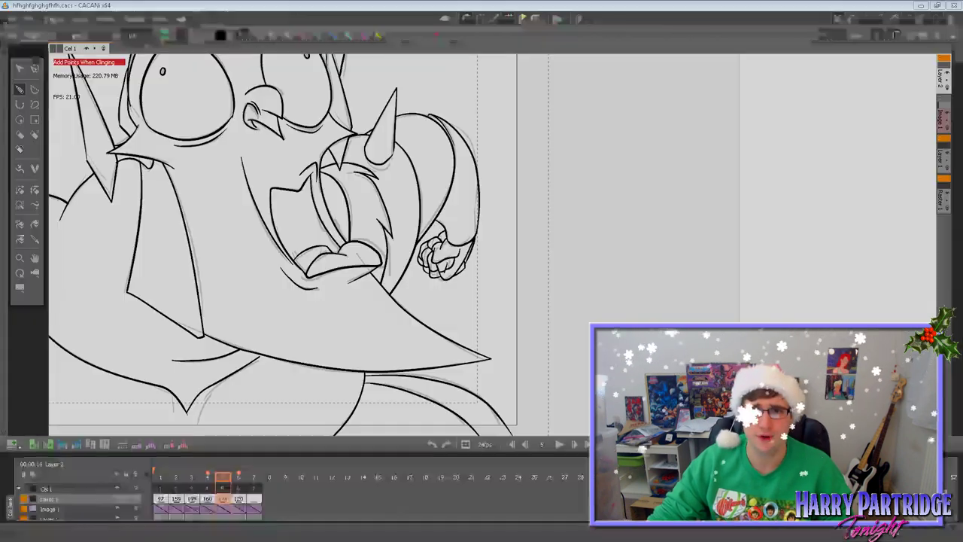
Return to frame 6 of Layer 2 and save the file again.
click(239, 500)
scroll(321, 330, down, 2)
scroll(335, 301, down, 6)
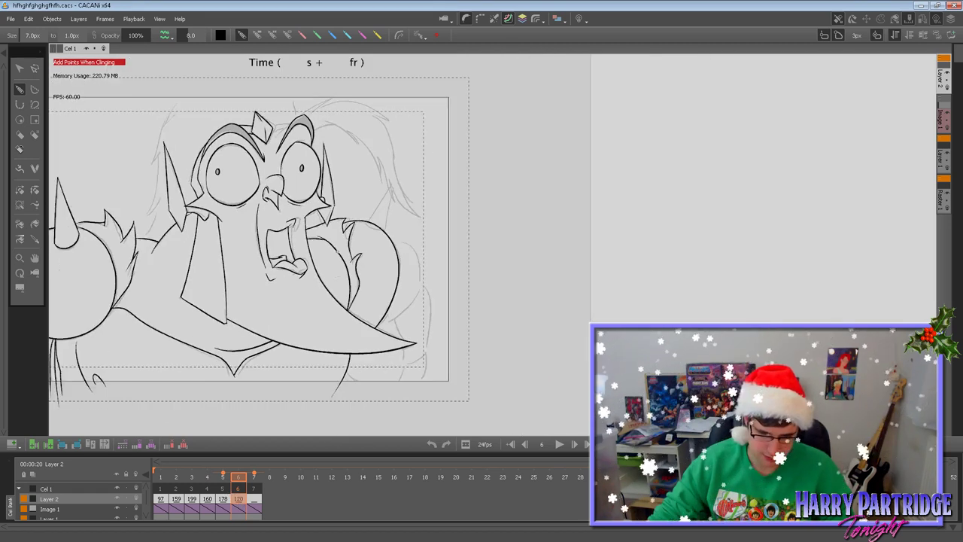
scroll(334, 302, up, 2)
click(15, 21)
click(36, 85)
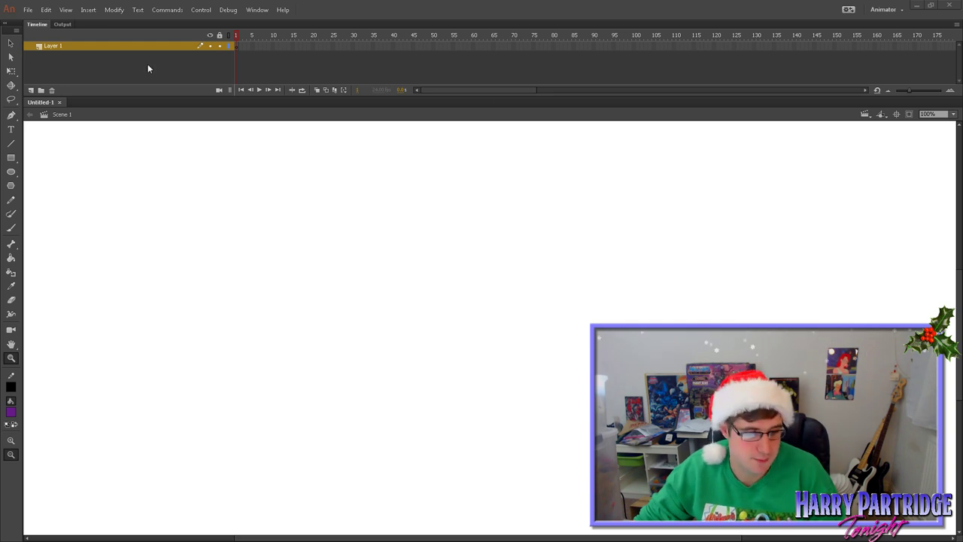
Open Closing.fla in Adobe Animate and view the rough drawing of the spiked character.
click(29, 10)
mouse_move(95, 56)
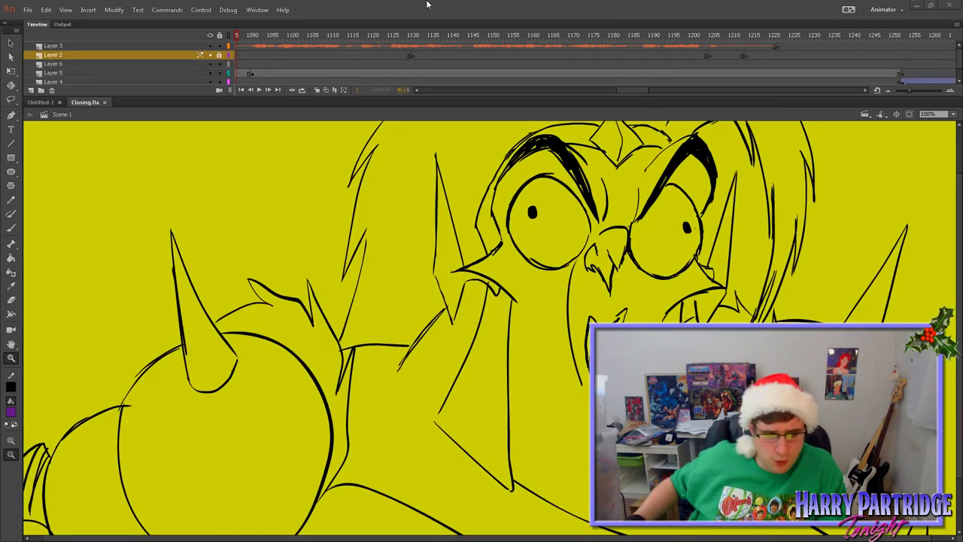
click(233, 257)
drag(443, 137, 226, 372)
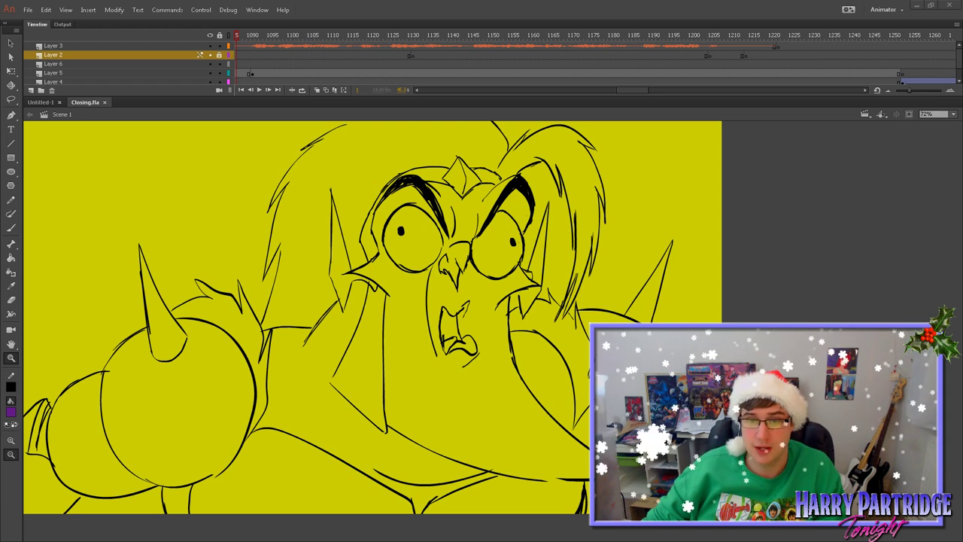
key(alt+Tab)
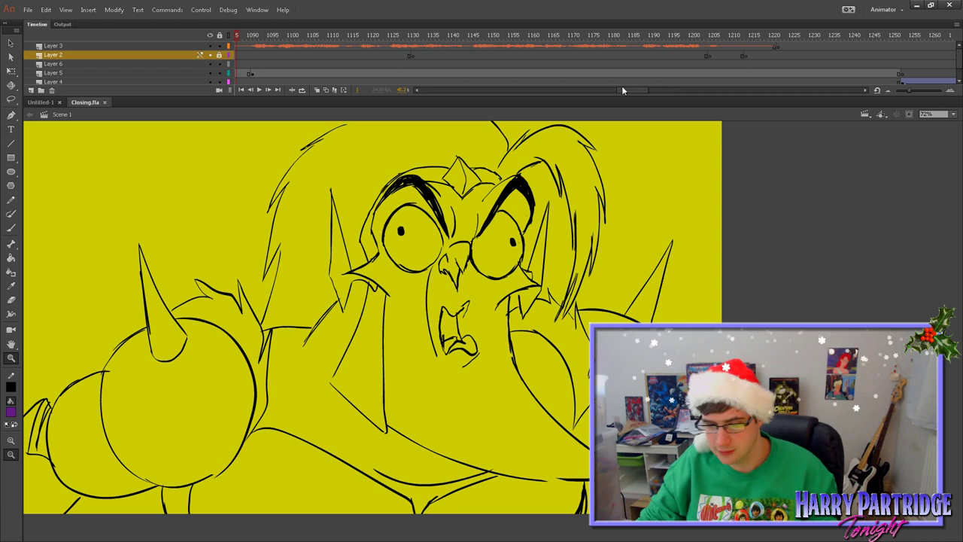
Play back the rough sequence in Closing.fla from around frame 1070.
drag(626, 90, 615, 85)
drag(446, 36, 434, 37)
key(Return)
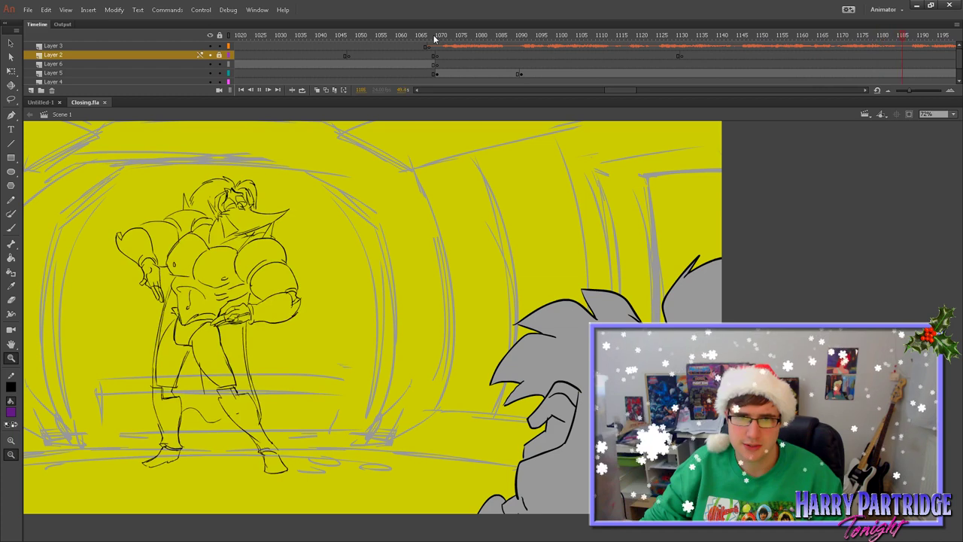
key(Return)
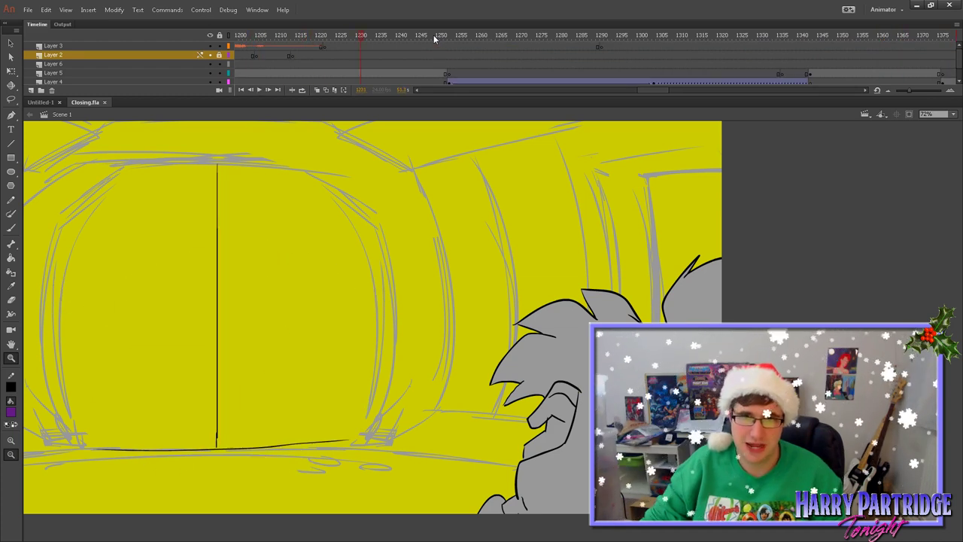
Review the coloured shots from the start of the Closing.fla timeline to around frame 395 and close the file.
drag(662, 89, 425, 88)
click(235, 37)
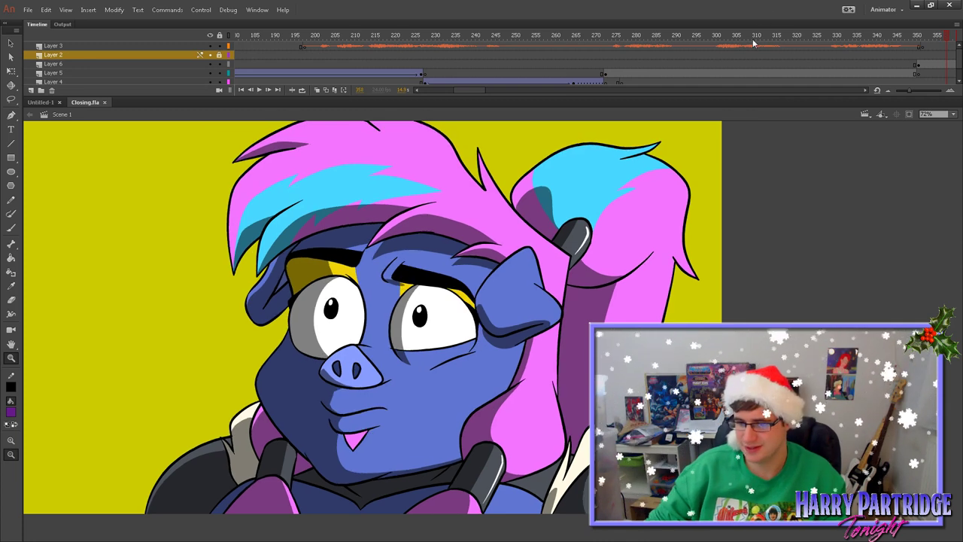
drag(895, 47, 931, 49)
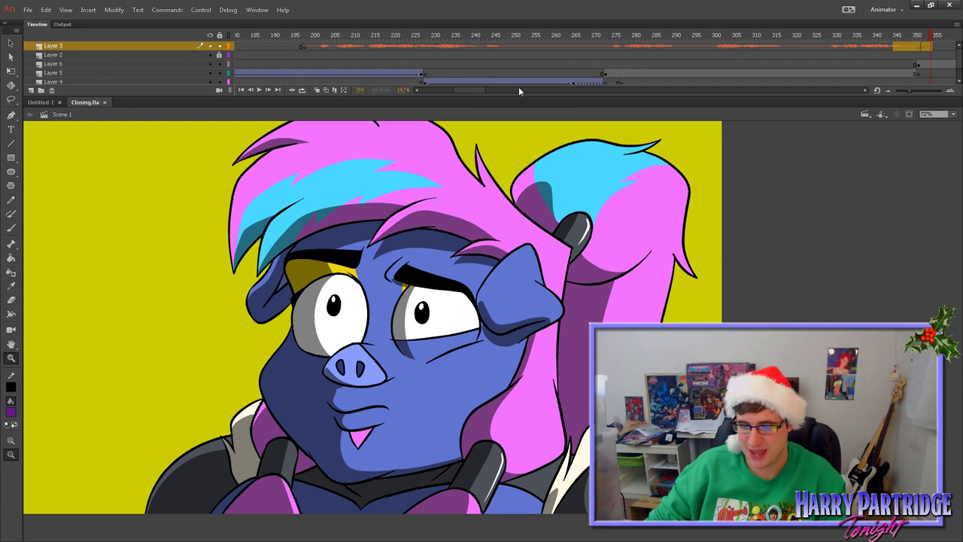
drag(470, 91, 498, 95)
click(449, 46)
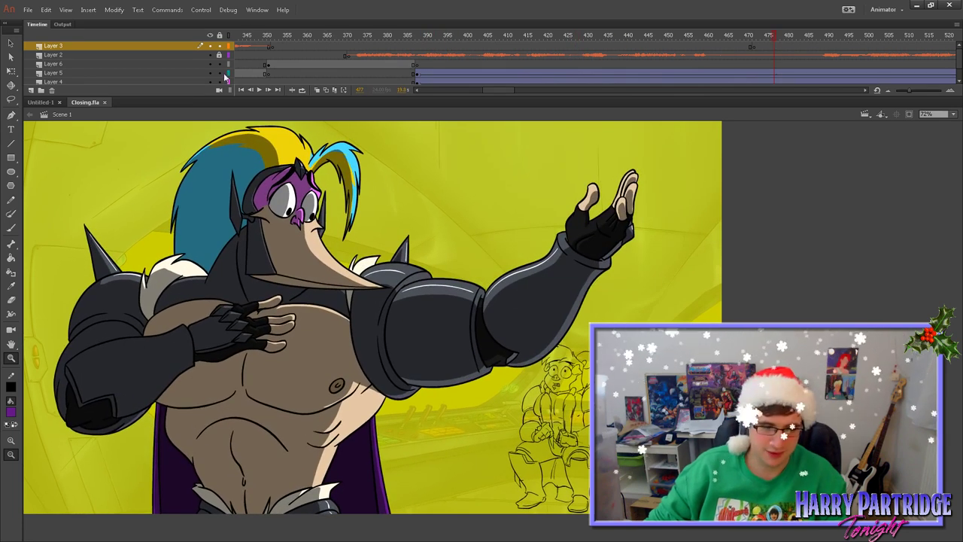
click(104, 102)
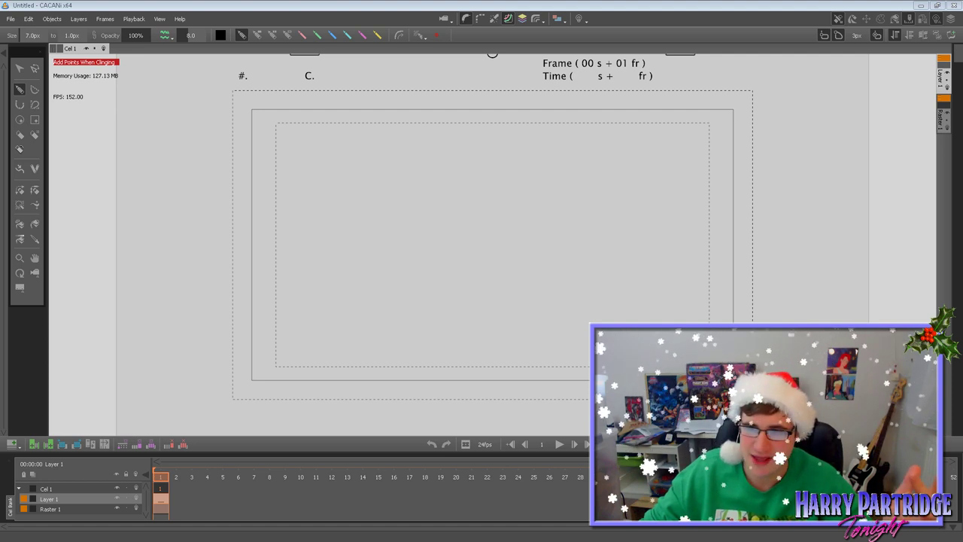
Switch to CACANi and reopen the recent file hfhghfghghgfhfh.cacs.
click(11, 19)
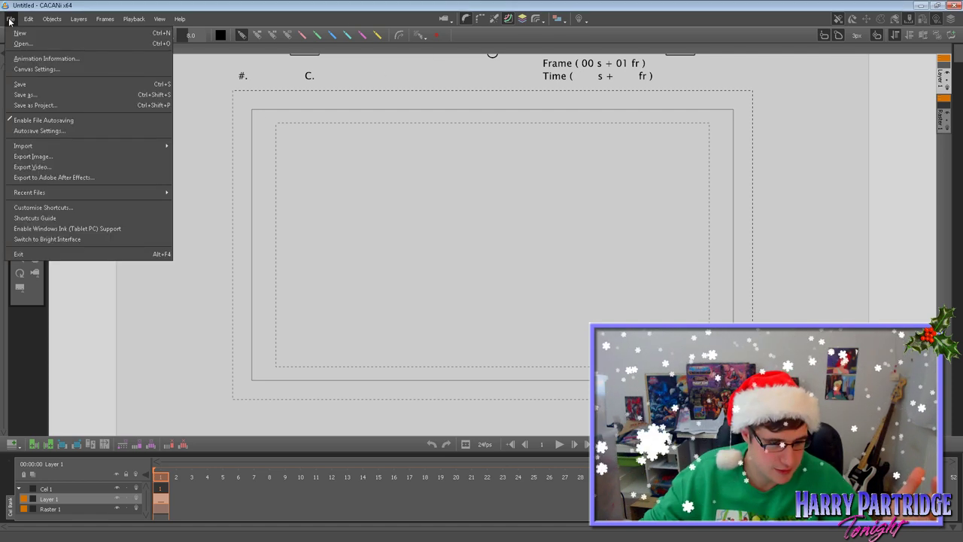
mouse_move(113, 186)
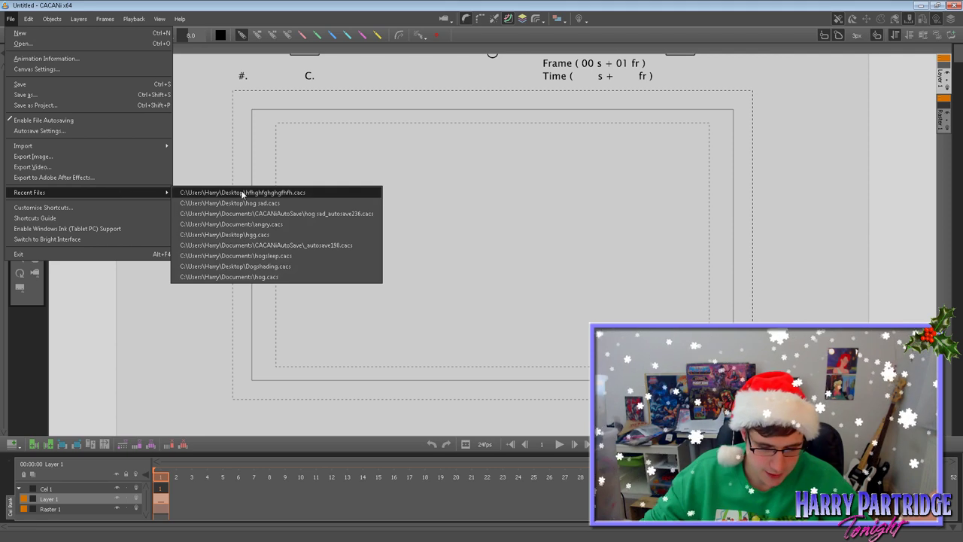
click(226, 192)
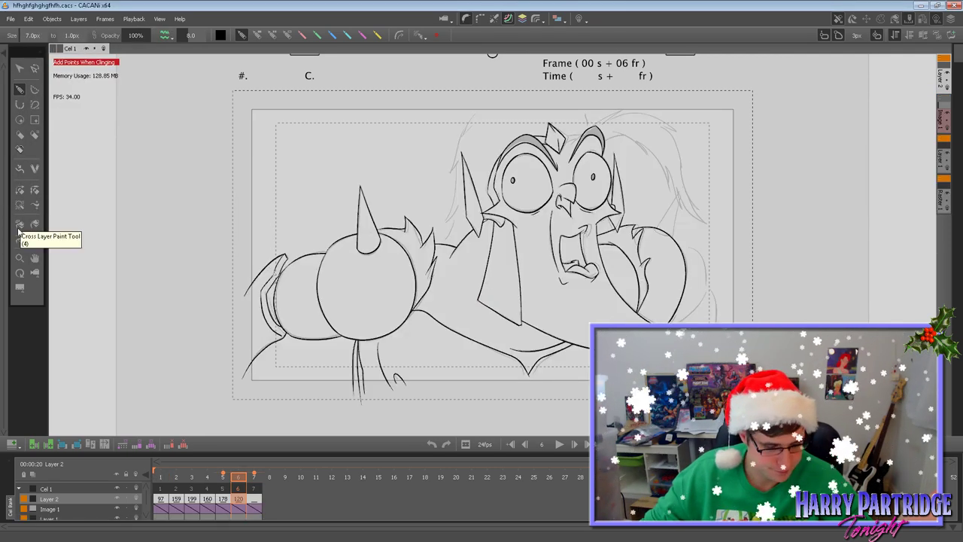
click(34, 259)
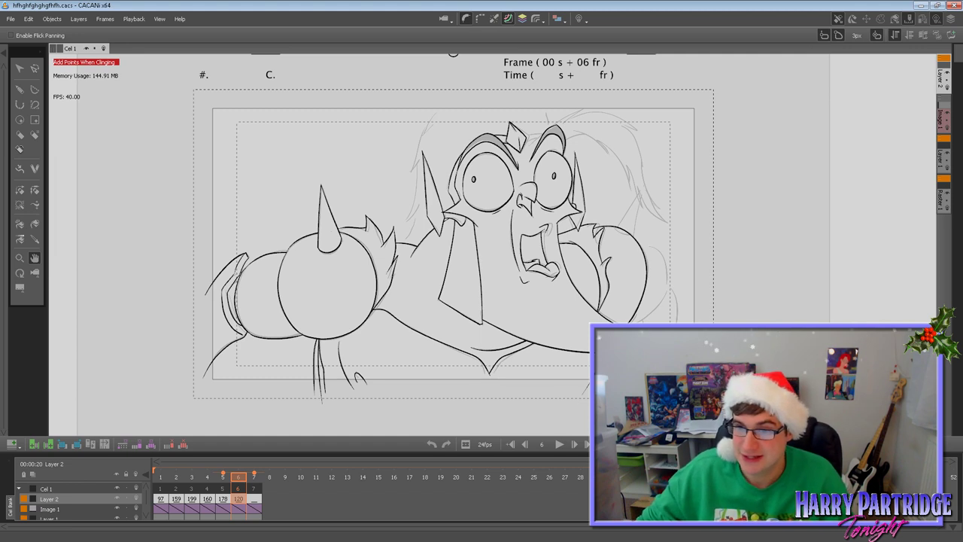
scroll(659, 363, up, 3)
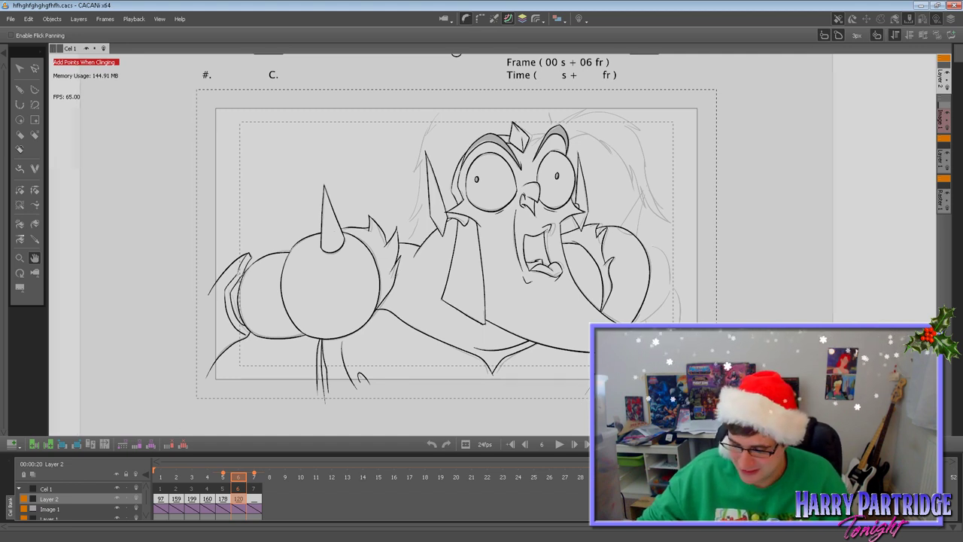
scroll(655, 360, up, 1)
mouse_move(636, 343)
mouse_down()
mouse_move(449, 340)
mouse_move(447, 383)
mouse_move(480, 440)
mouse_up()
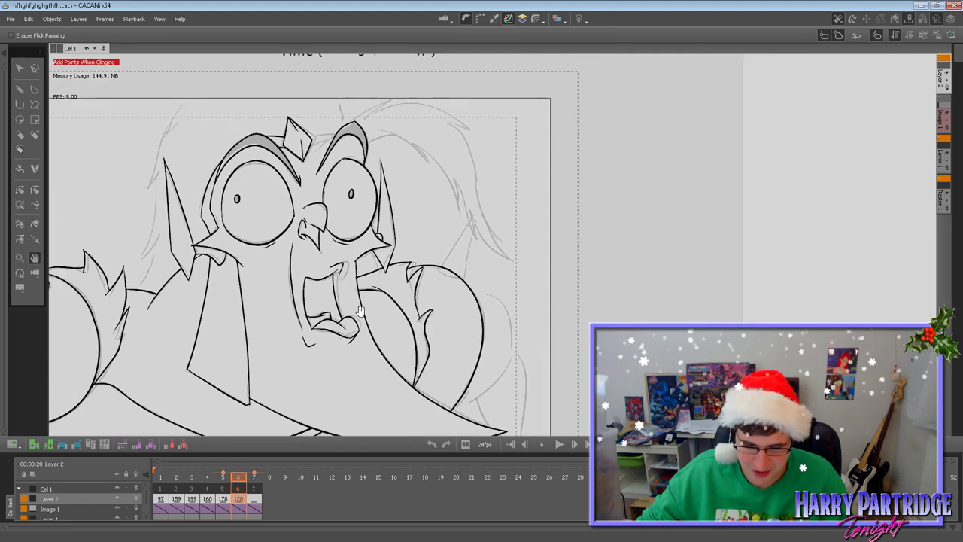
Ink the short hairline between the forehead gem and the right eyebrow on frame 6 with the Pen tool.
drag(408, 183, 429, 182)
scroll(303, 154, up, 1)
key(Right)
drag(283, 160, 334, 168)
key(Left)
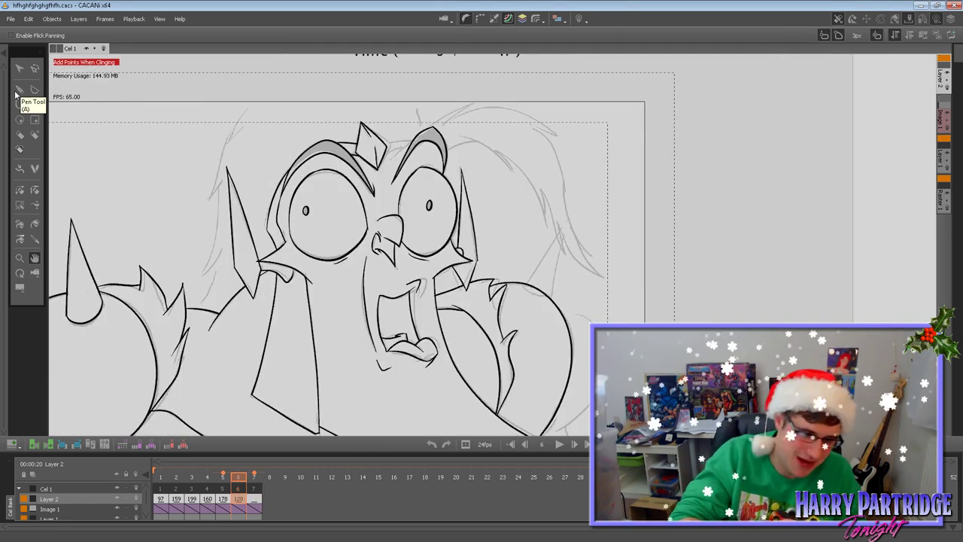
click(20, 89)
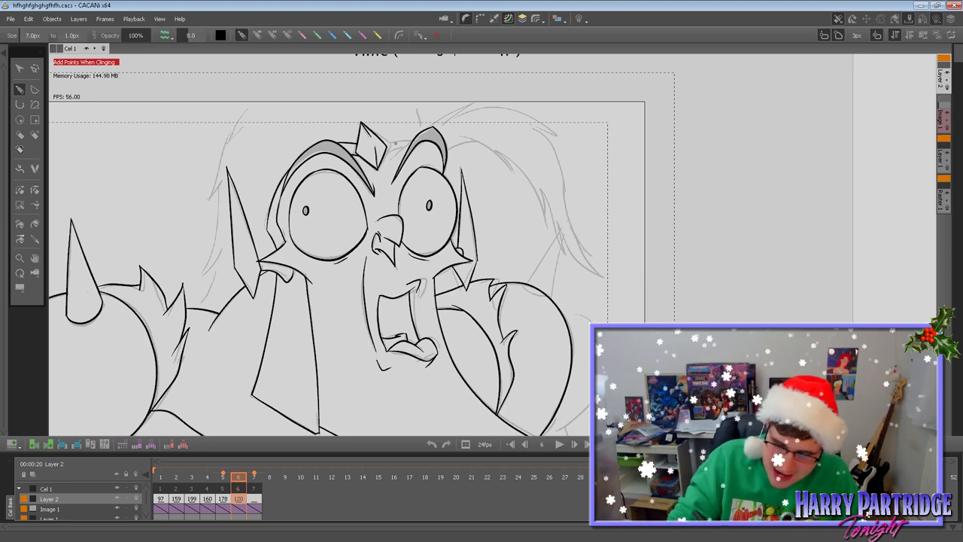
mouse_move(390, 158)
mouse_down()
mouse_move(418, 134)
mouse_move(384, 143)
mouse_move(412, 139)
mouse_up()
key(Left)
key(Right)
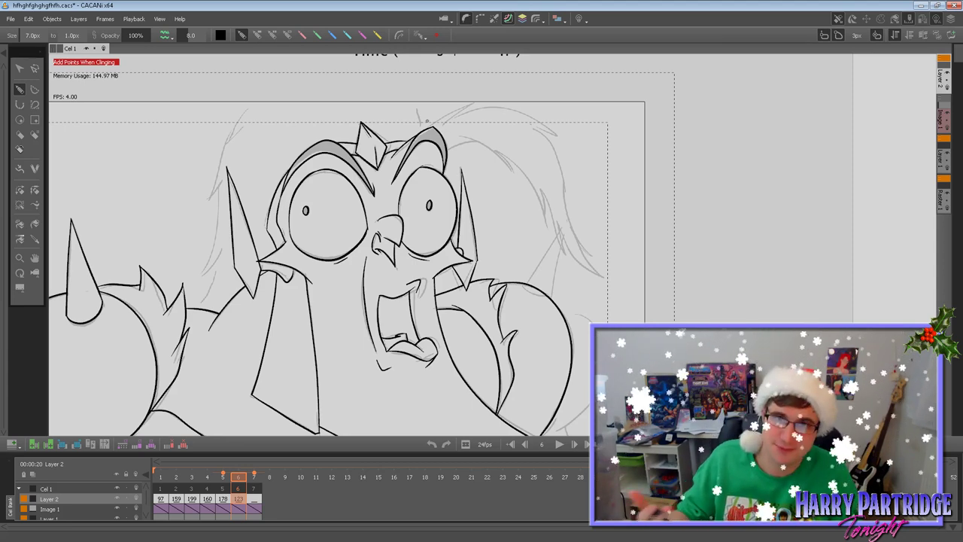
key(Left)
key(Right)
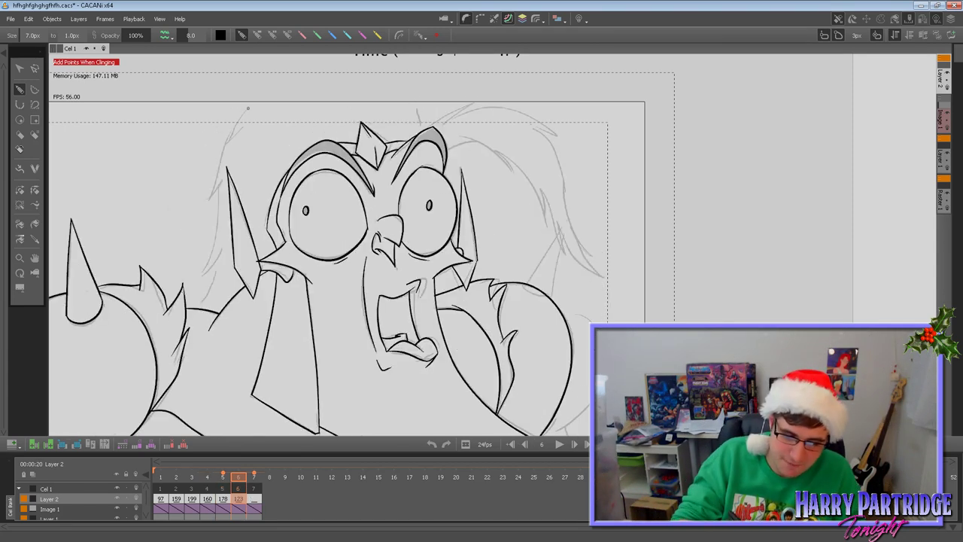
Ink the jagged hair edge on the left of the head, from the top of the frame down to the shoulder.
key(Right)
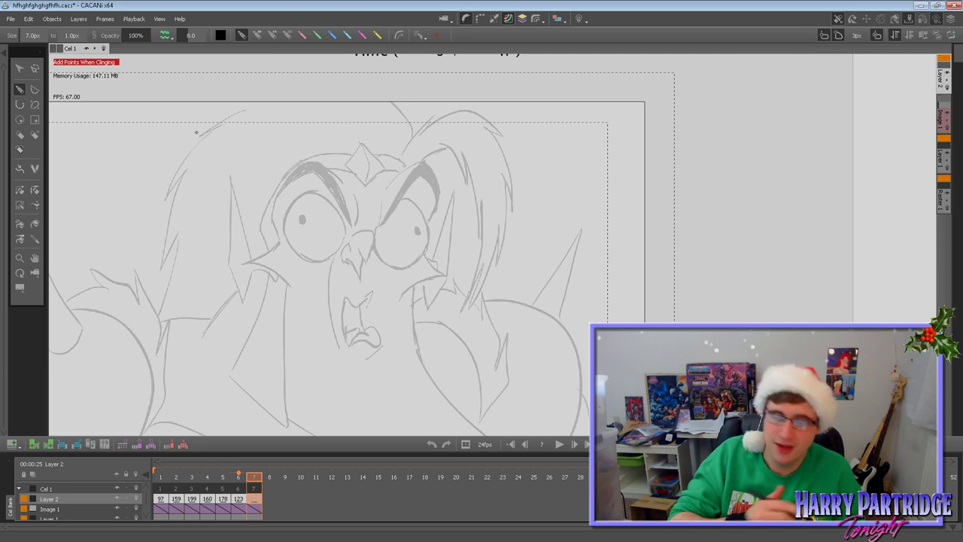
key(Left)
mouse_move(236, 124)
mouse_down()
mouse_move(227, 143)
mouse_move(246, 126)
mouse_up()
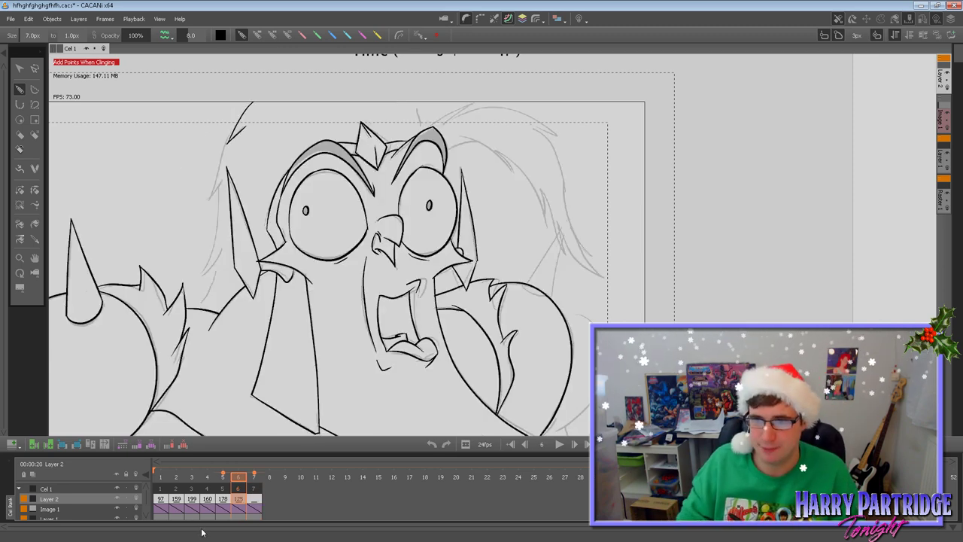
key(ctrl+z)
drag(231, 134, 211, 200)
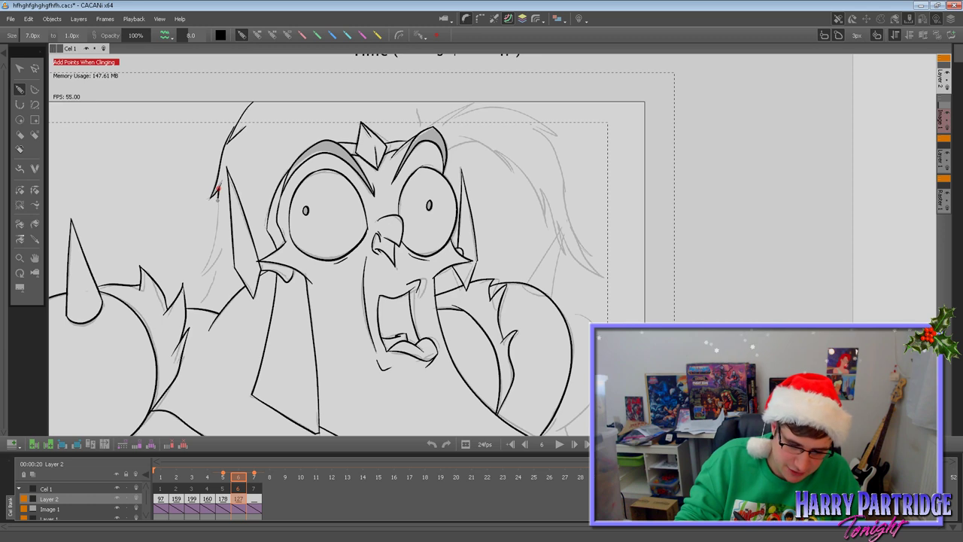
mouse_move(212, 253)
mouse_down()
mouse_move(202, 275)
mouse_move(221, 248)
mouse_up()
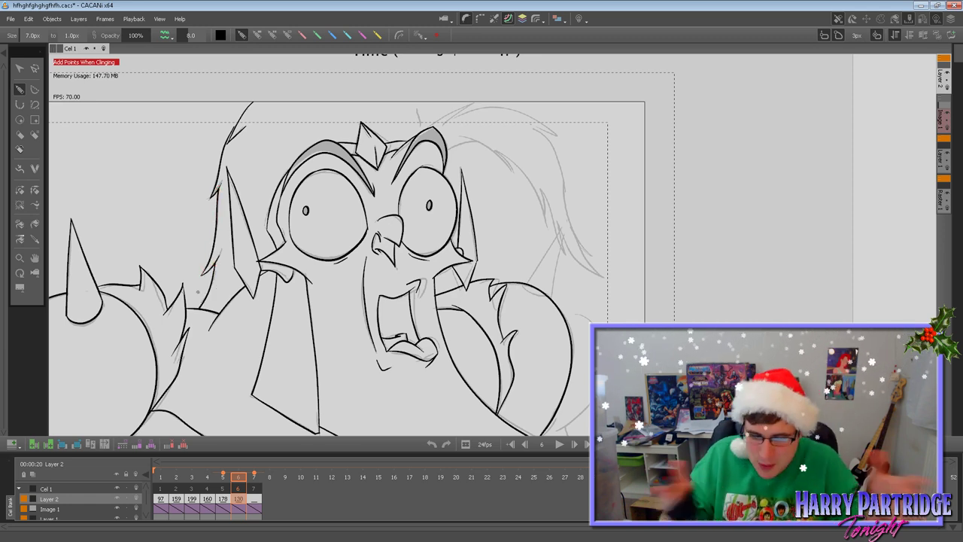
click(34, 69)
click(225, 143)
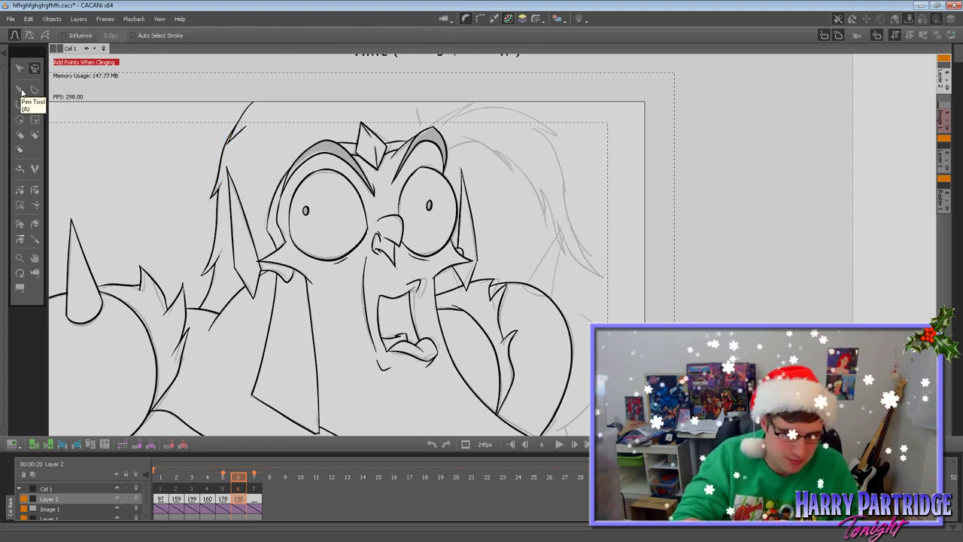
Ink the root of the ponytail above the right eyebrow, redoing the strokes that miss the sketch.
click(19, 90)
key(Left)
key(Right)
key(period)
key(comma)
mouse_move(424, 98)
mouse_down()
mouse_move(436, 121)
mouse_move(495, 98)
mouse_up()
key(ctrl+z)
key(ctrl+z)
drag(437, 121, 477, 102)
key(Left)
key(Right)
key(Right)
key(comma)
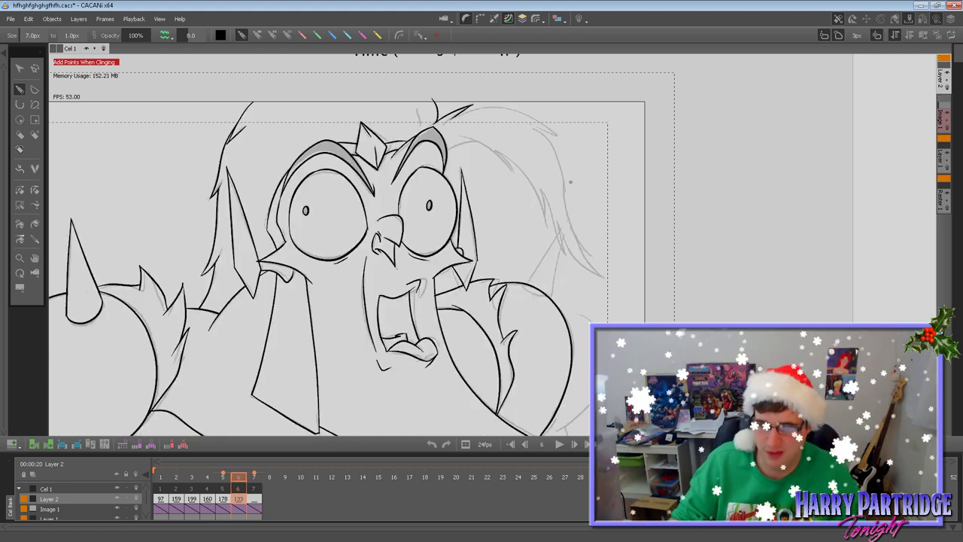
Ink the ponytail's arched top edge, redrawing its outer end as one smooth curve.
drag(453, 117, 487, 105)
drag(542, 124, 561, 136)
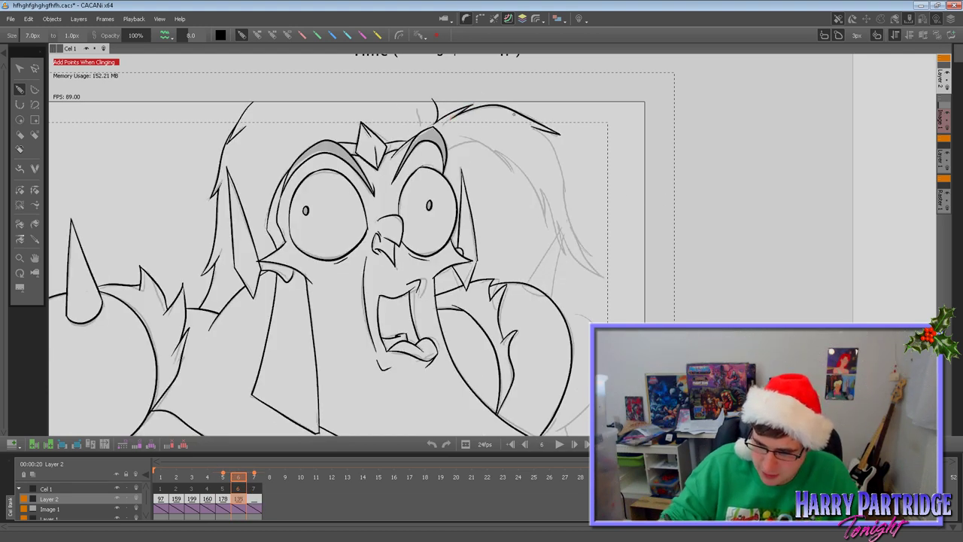
key(Left)
key(Right)
key(Right)
key(Left)
key(Left)
key(Right)
key(ctrl+z)
key(ctrl+z)
drag(519, 112, 560, 138)
Ink the ponytail's inner edge from the right eyebrow over the ear, redoing the first strokes.
drag(449, 152, 479, 140)
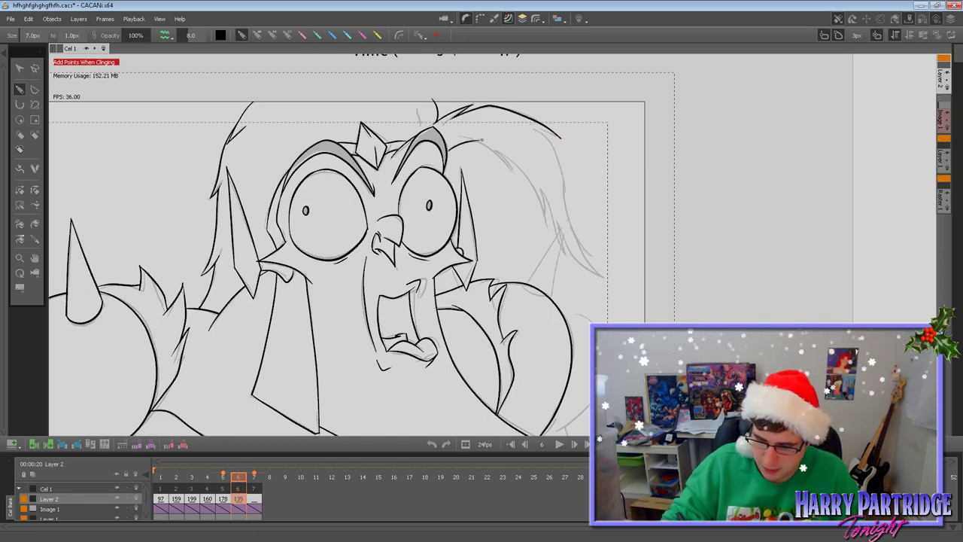
key(Right)
key(Left)
key(ctrl+z)
drag(446, 151, 479, 140)
key(ctrl+z)
key(ctrl+z)
drag(488, 146, 516, 170)
drag(448, 150, 478, 140)
key(period)
key(comma)
key(comma)
key(period)
key(period)
key(comma)
Add the pointed hair tuft on the ponytail's outer edge and extend both edges downward.
drag(560, 137, 532, 123)
mouse_move(506, 154)
mouse_down()
mouse_move(546, 219)
mouse_move(536, 180)
mouse_up()
key(period)
key(comma)
drag(555, 147, 573, 198)
key(period)
key(comma)
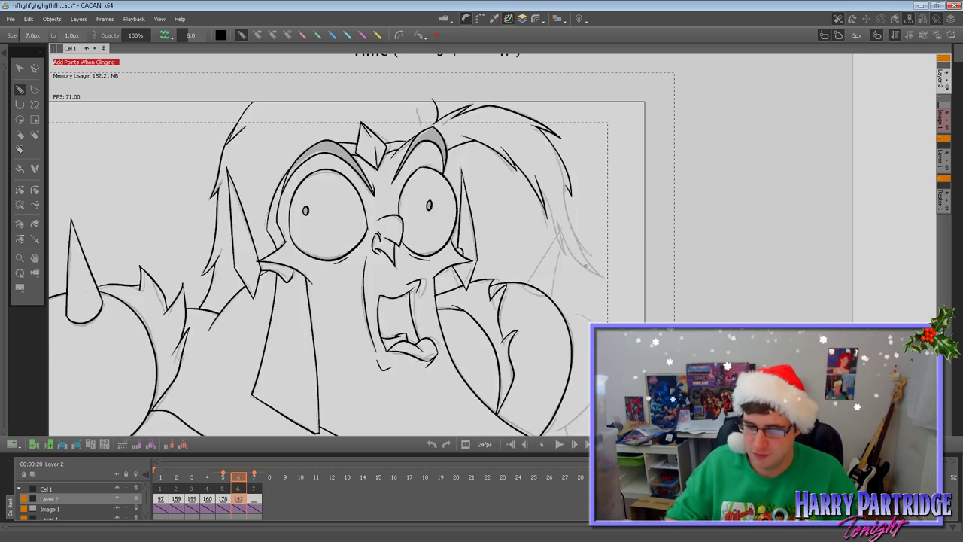
Redraw the ponytail's outer edge with its spiky tuft and continue the inner edge toward the tip.
key(ctrl+z)
key(ctrl+z)
drag(534, 126, 572, 196)
drag(572, 195, 563, 181)
key(period)
key(comma)
key(ctrl+z)
drag(535, 176, 553, 222)
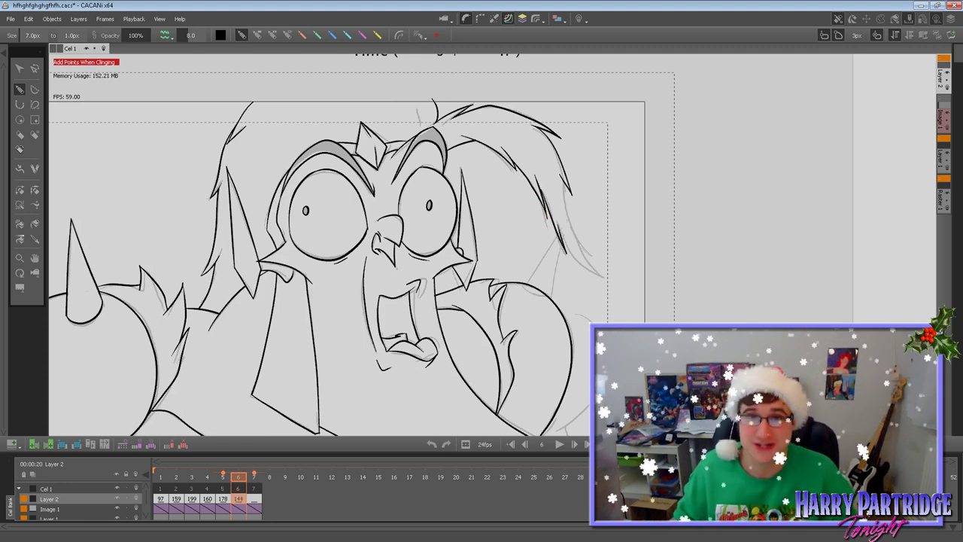
Ink the ponytail's tapering tip with its pointed hair strands on both edges.
drag(558, 227, 612, 278)
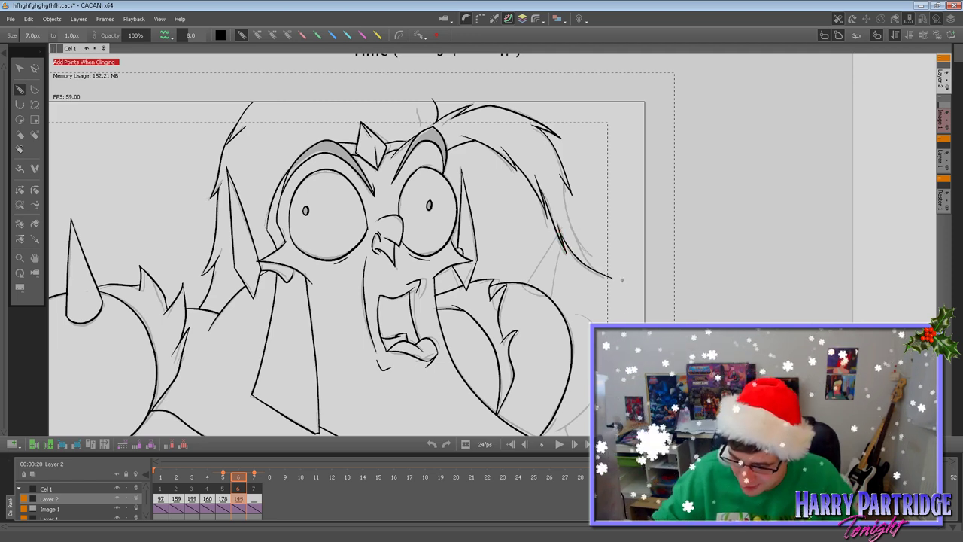
key(Right)
key(Left)
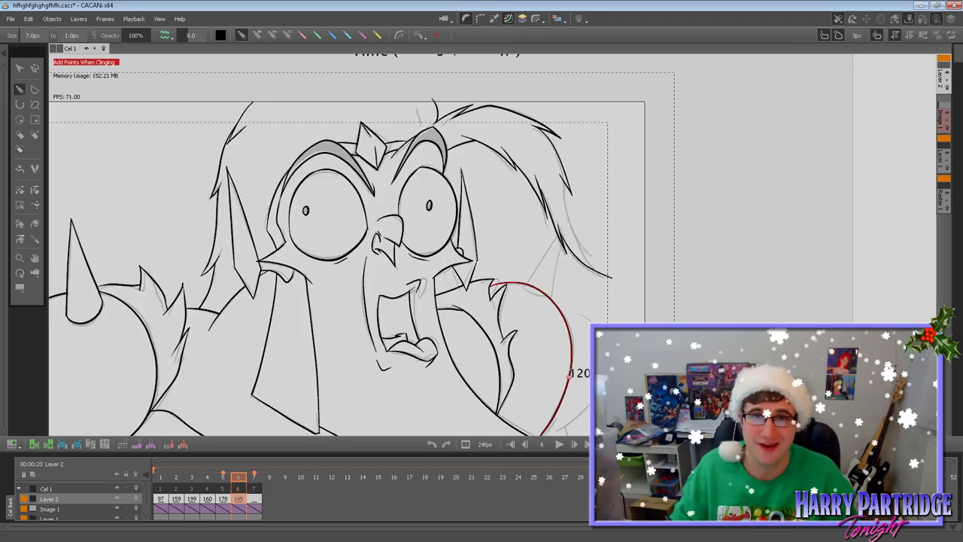
drag(563, 181, 591, 249)
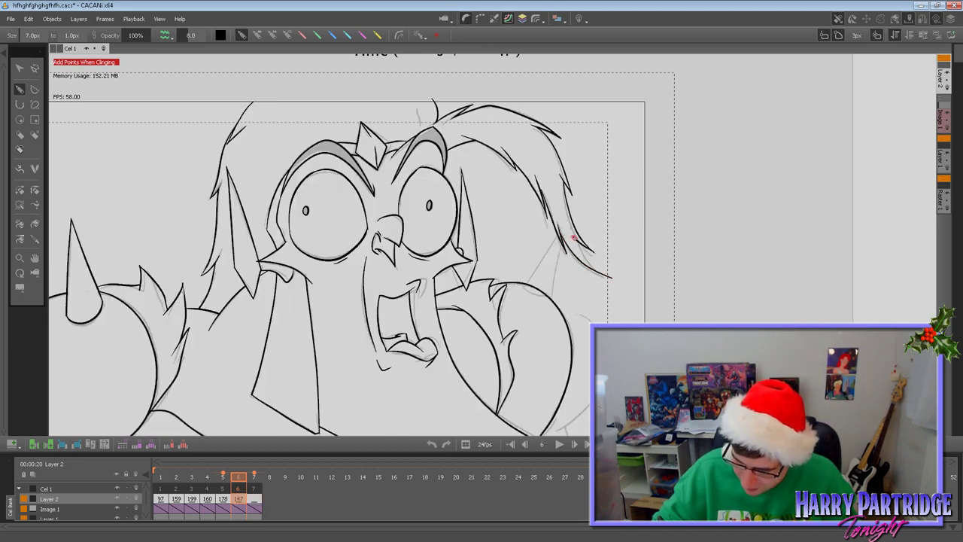
mouse_move(610, 276)
mouse_down()
mouse_move(573, 238)
mouse_move(585, 259)
mouse_up()
key(ctrl+z)
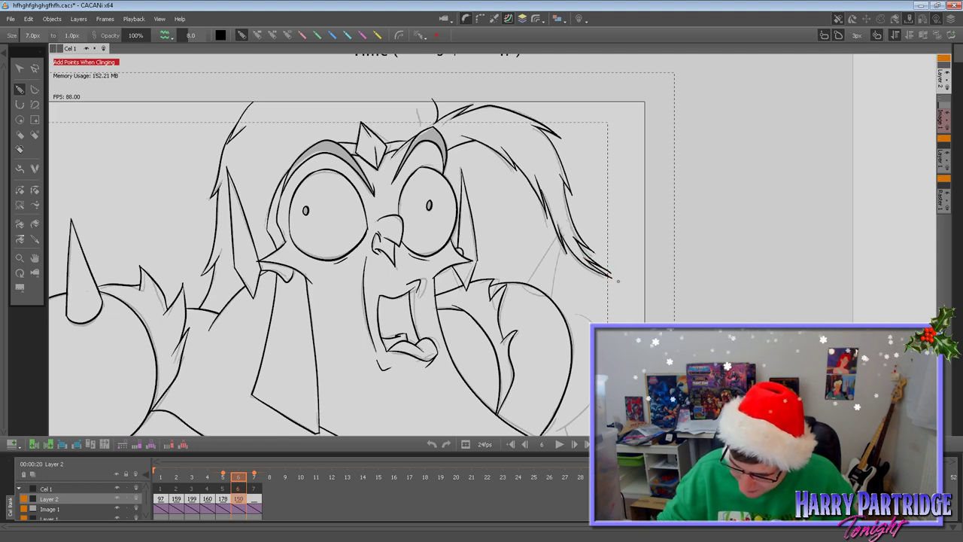
Ink the spike on the right shoulder, with both sides rising to the ponytail and a curved base.
click(35, 258)
mouse_move(580, 319)
mouse_down()
mouse_move(554, 369)
mouse_move(529, 346)
mouse_move(537, 343)
mouse_up()
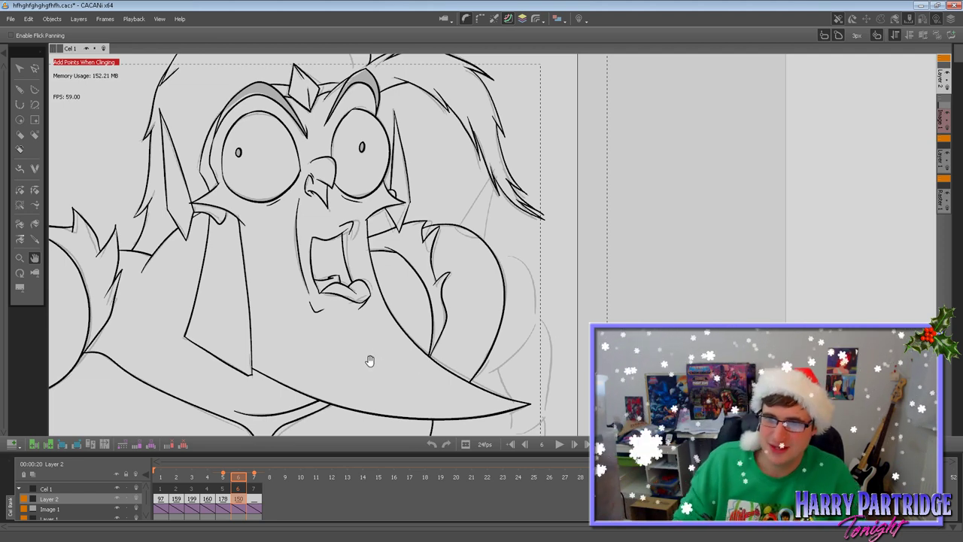
click(20, 89)
key(Left)
key(Right)
key(Left)
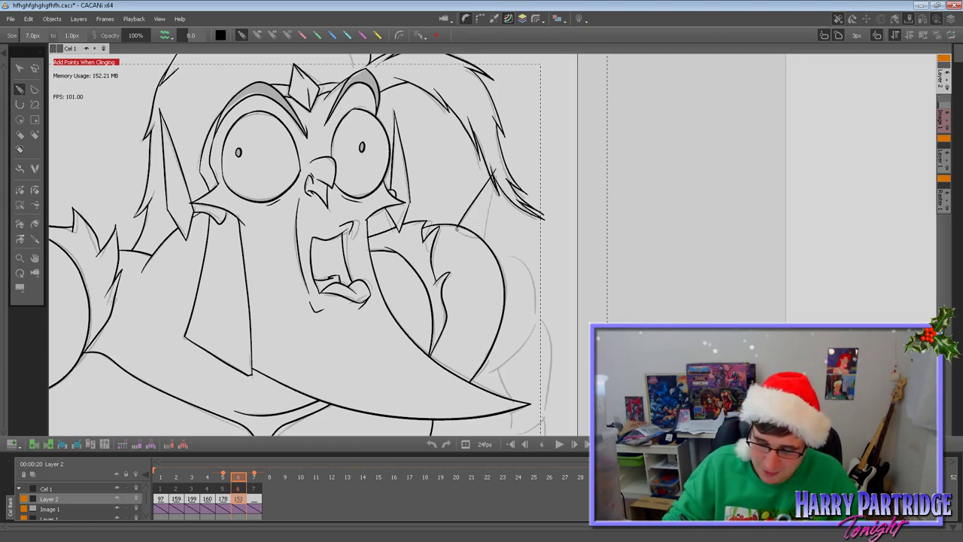
drag(455, 226, 476, 378)
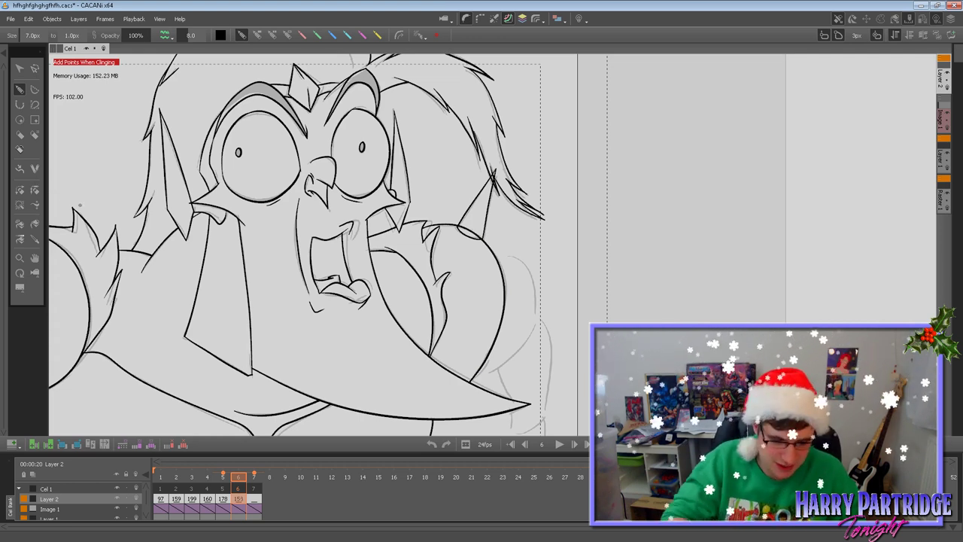
Trim the shoulder line inside the spike's base and the stray line ends at its tip.
click(20, 190)
drag(471, 223, 469, 238)
click(494, 173)
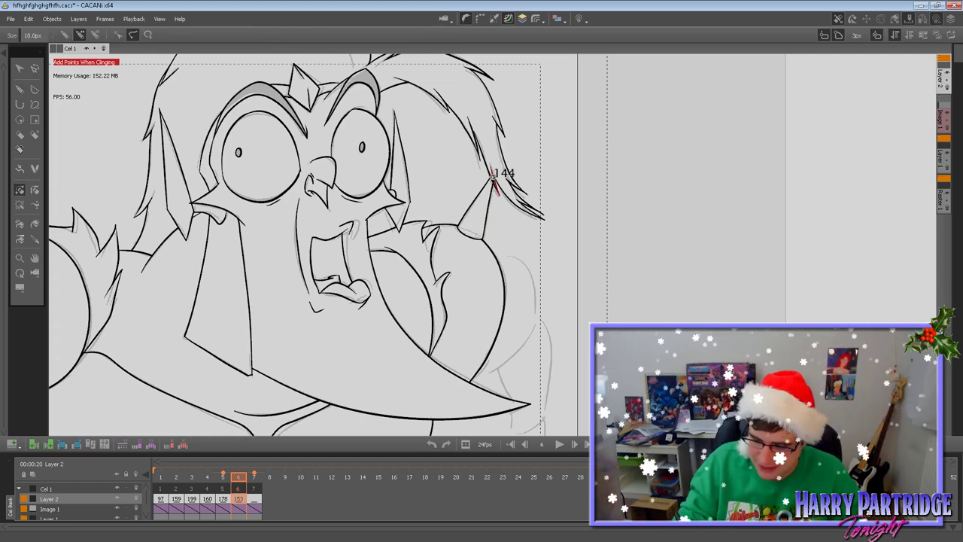
Ink the rounded upper arm behind the right shoulder, using the neighbouring frames as reference.
click(34, 260)
drag(529, 331, 491, 306)
click(20, 90)
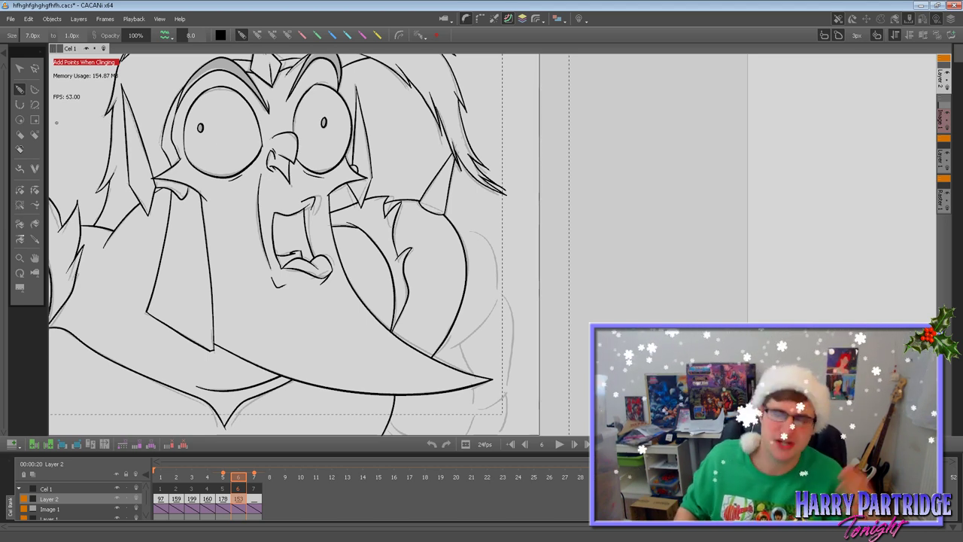
key(Right)
key(Left)
key(Left)
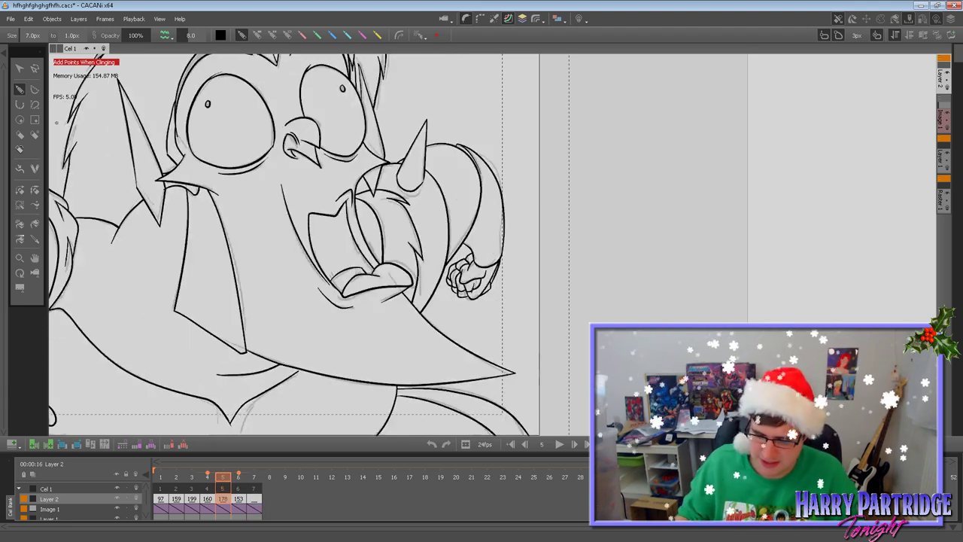
key(Right)
key(Right)
key(Left)
mouse_move(453, 226)
mouse_down()
mouse_move(490, 247)
mouse_move(498, 282)
mouse_move(490, 314)
mouse_move(464, 341)
mouse_move(439, 349)
mouse_up()
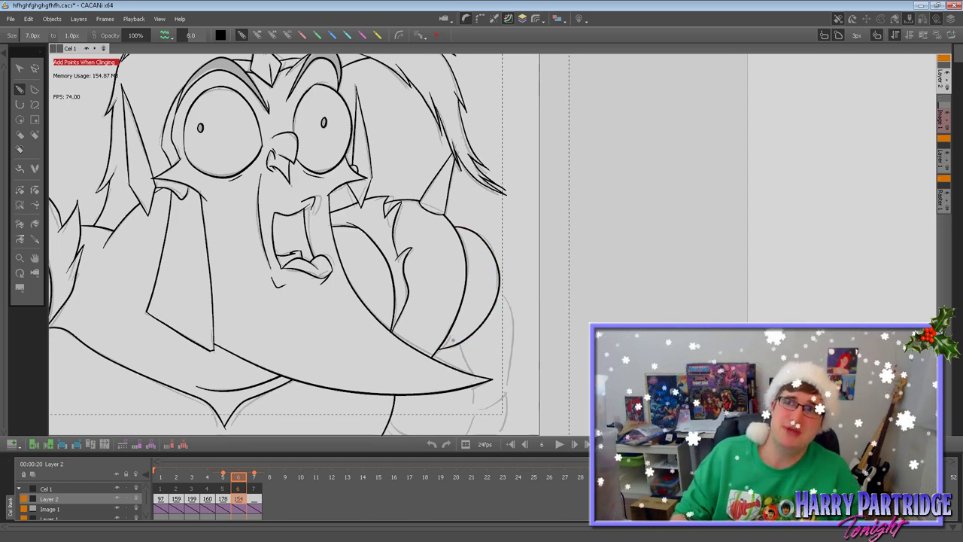
Ink the right forearm's outer and inner edges and the wrist line, redoing the stroke that misses.
drag(498, 275, 512, 348)
drag(508, 387, 471, 405)
key(ctrl+z)
mouse_move(456, 347)
mouse_down()
mouse_move(470, 400)
mouse_move(510, 386)
mouse_up()
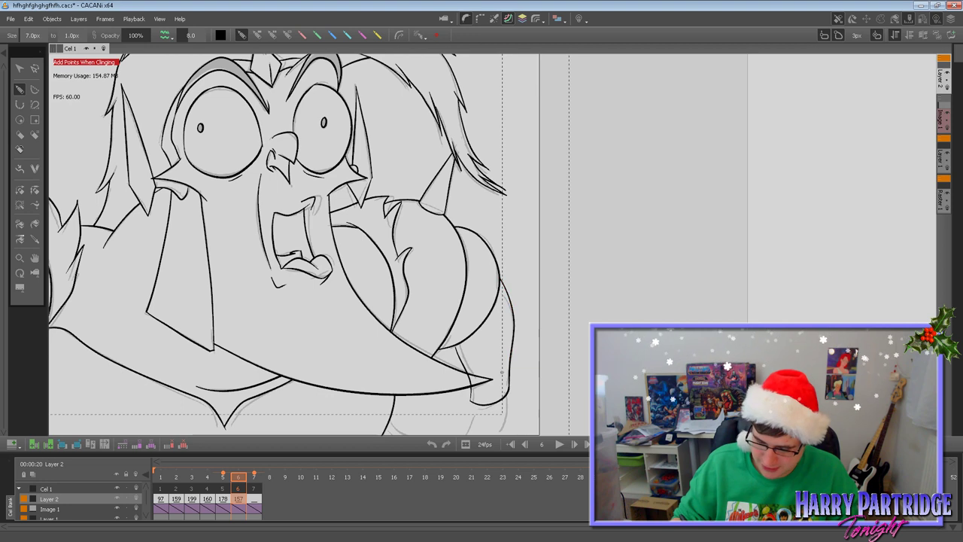
Ink the two short curved chest lines below the pointed chin, near the bottom edge of the frame.
click(35, 258)
drag(133, 258, 157, 184)
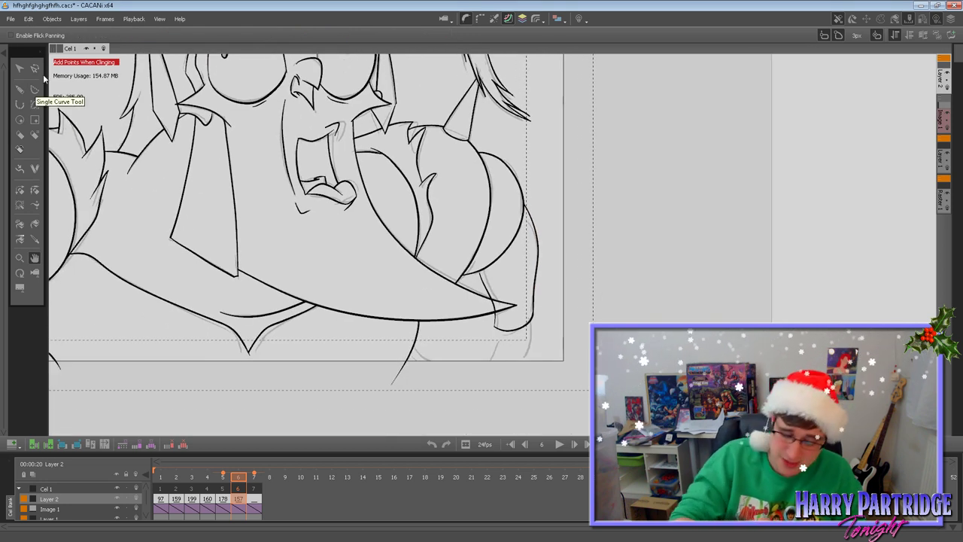
click(19, 89)
drag(416, 339, 446, 364)
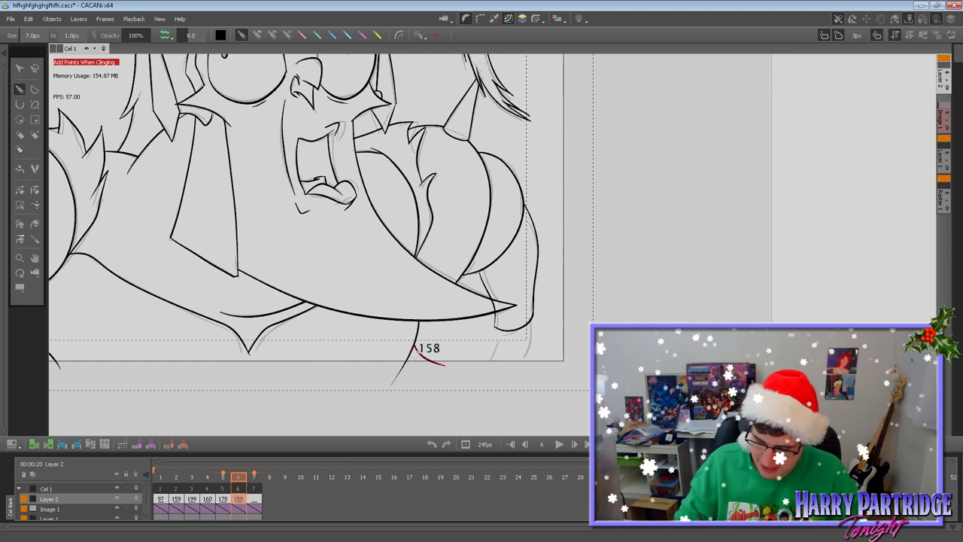
key(period)
key(comma)
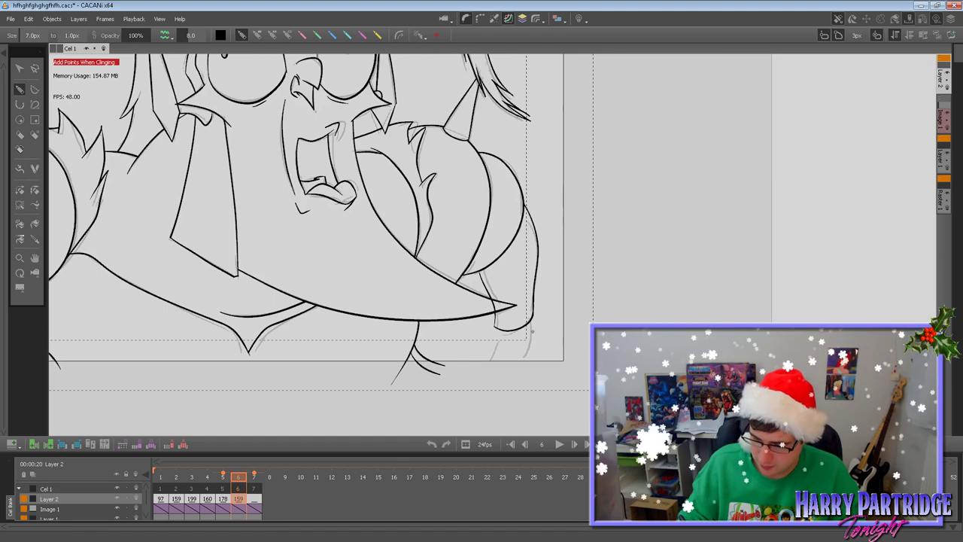
key(ctrl+z)
Ink the clenched fist with its fingers below the right wrist and ready the line-trimming tool.
mouse_move(498, 356)
mouse_down()
mouse_move(517, 340)
mouse_move(499, 358)
mouse_move(531, 357)
mouse_move(520, 366)
mouse_move(490, 355)
mouse_move(481, 364)
mouse_move(496, 360)
mouse_up()
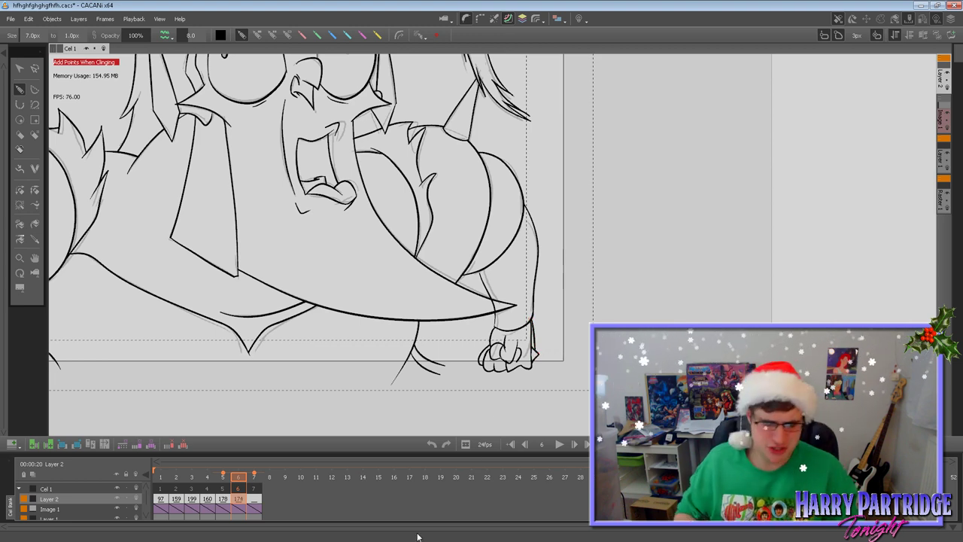
click(21, 208)
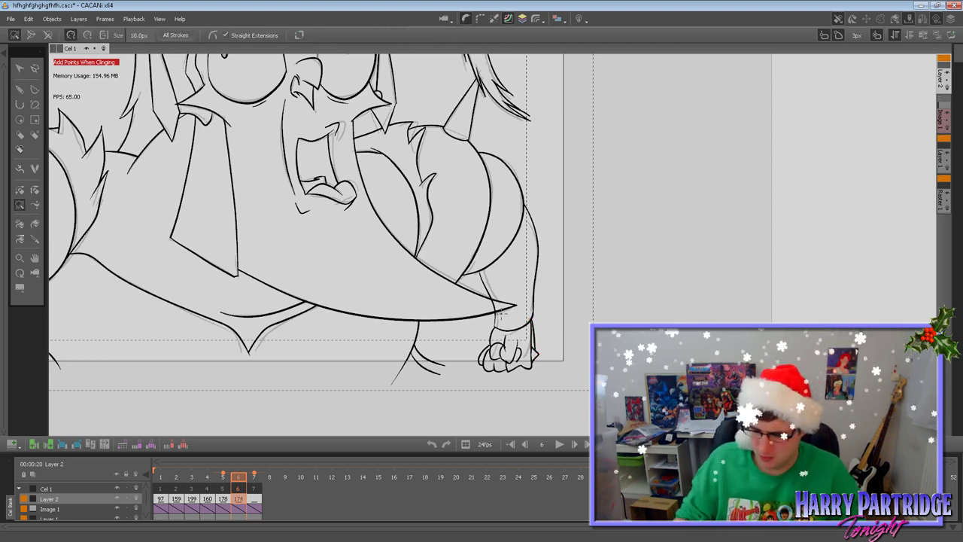
click(21, 191)
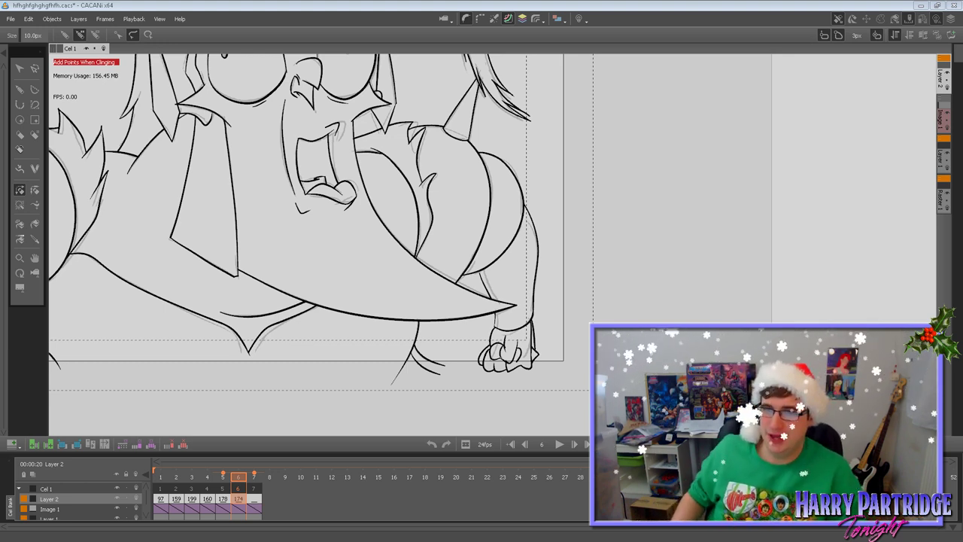
Compare the finished line art on frame 6 with the drawings on neighbouring frames 5 and 7.
click(35, 258)
drag(489, 265, 791, 318)
key(Right)
key(Left)
key(Right)
scroll(530, 193, down, 2)
drag(530, 194, 451, 218)
key(Left)
key(Left)
key(Right)
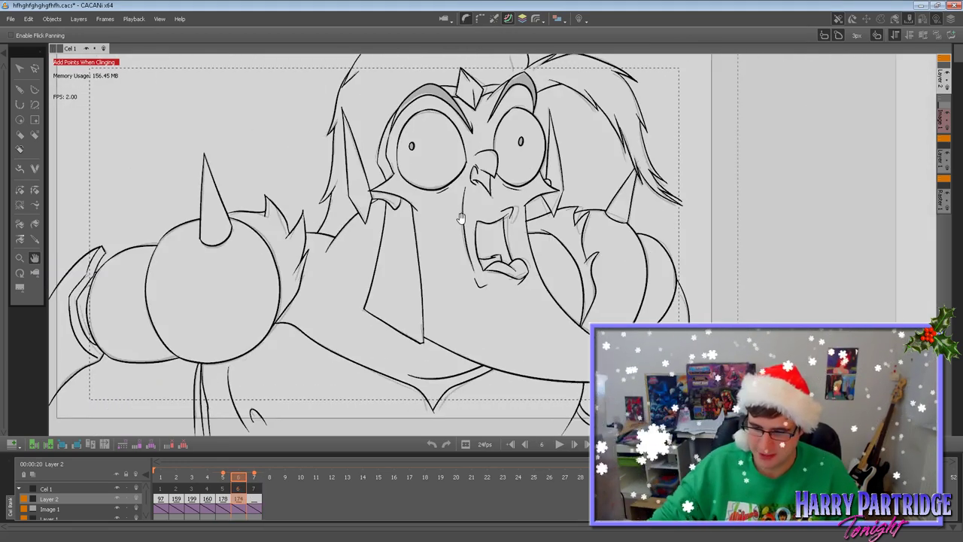
key(Left)
key(Right)
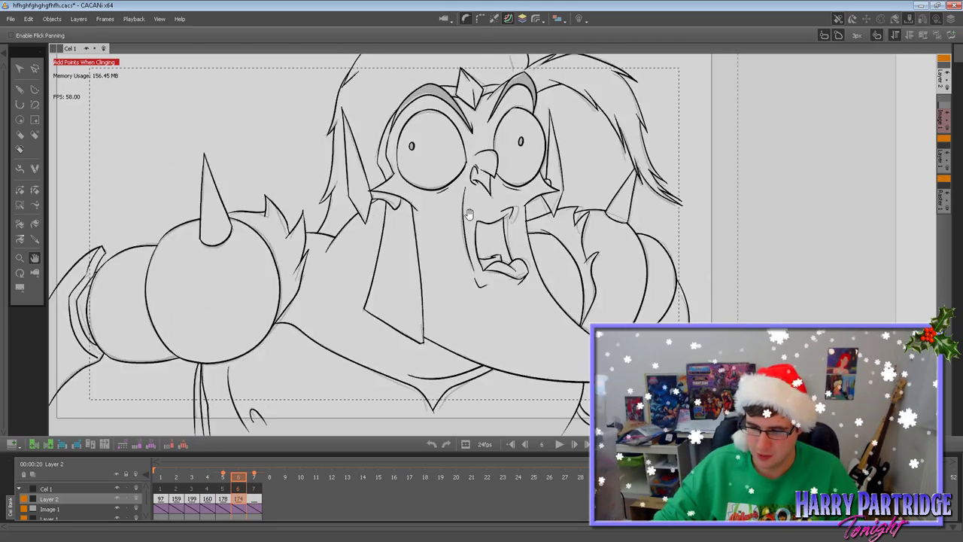
drag(382, 191, 392, 190)
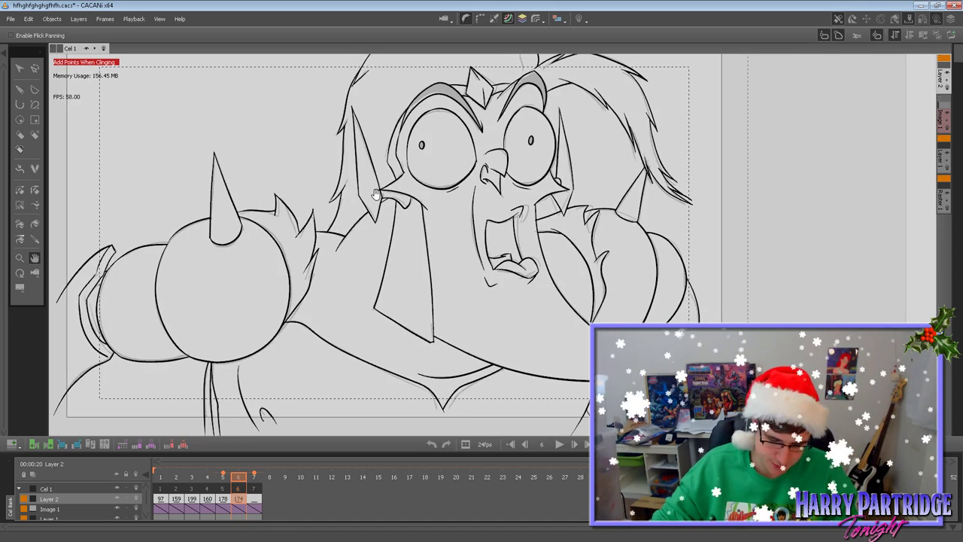
Move on to frame 7 with the pen tool ready, comparing its rough sketch with the finished line art on frame 6.
key(Right)
click(20, 90)
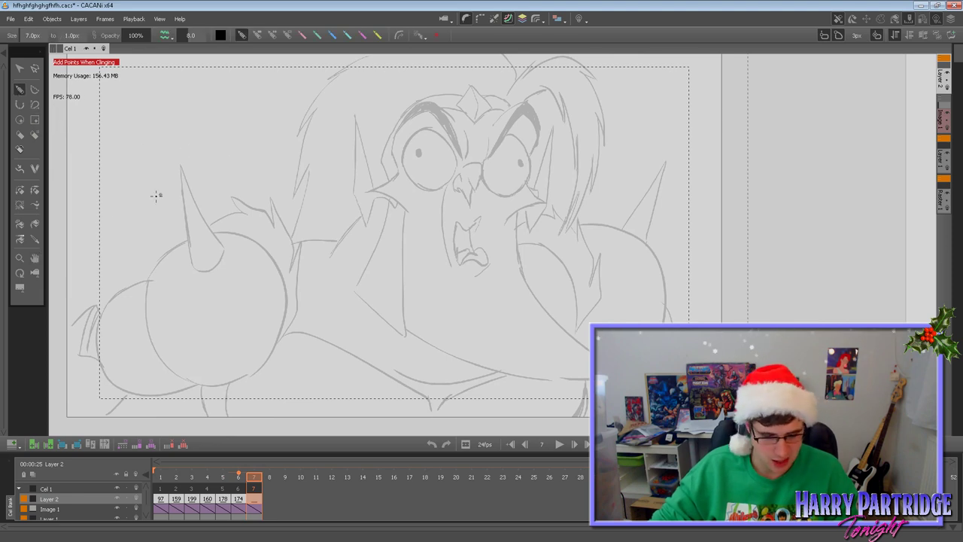
key(Left)
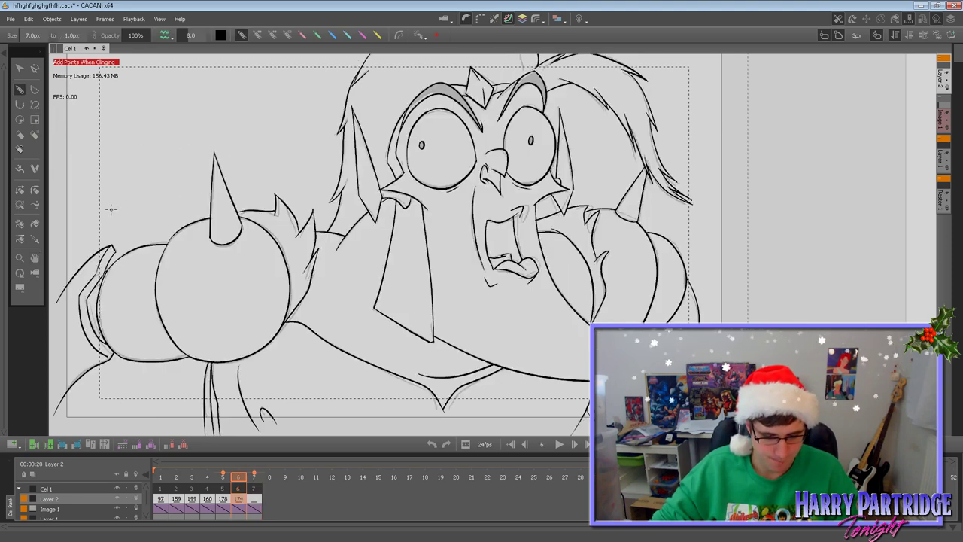
key(Right)
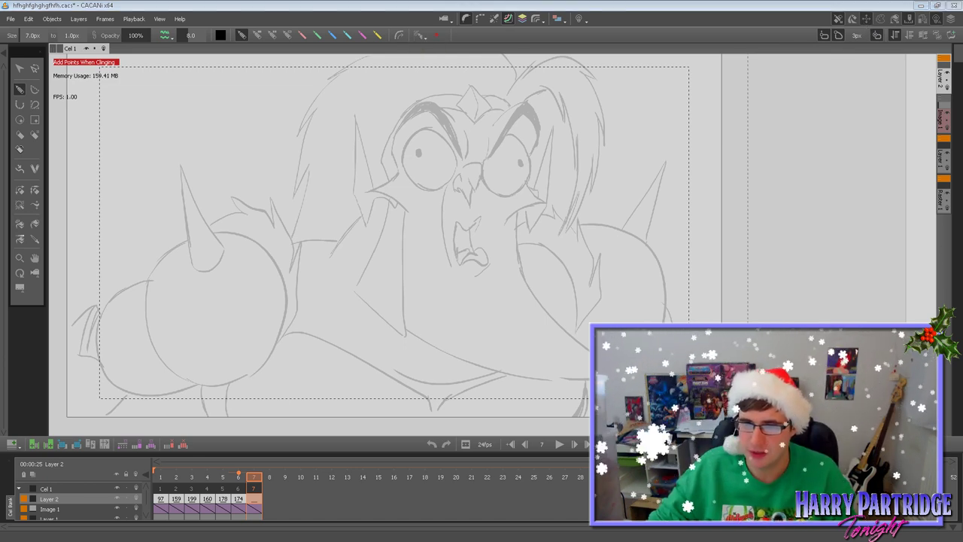
drag(271, 168, 0, 106)
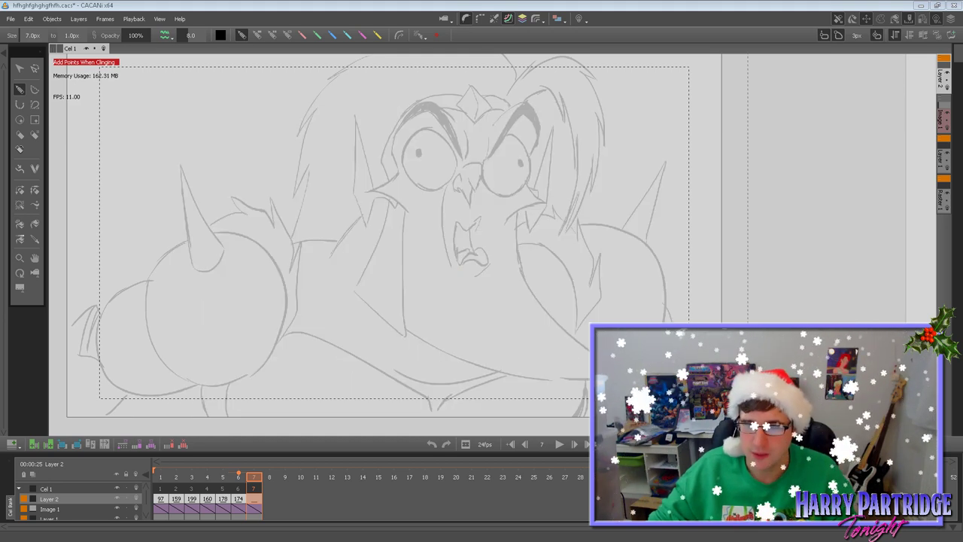
key(Right)
key(Left)
key(Left)
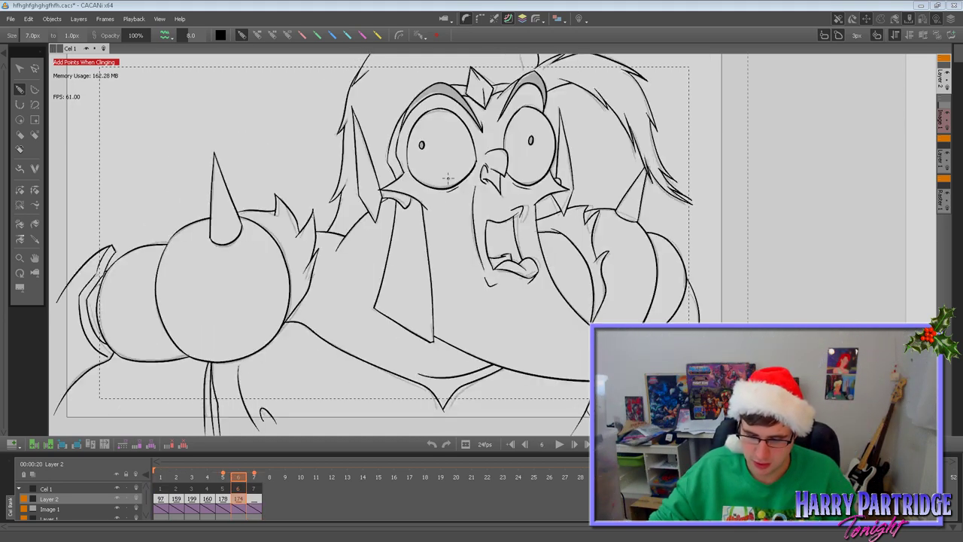
key(Right)
Ink the curved bridge of the nose and its side down to the lower point on frame 7.
scroll(506, 171, up, 1)
scroll(509, 173, up, 4)
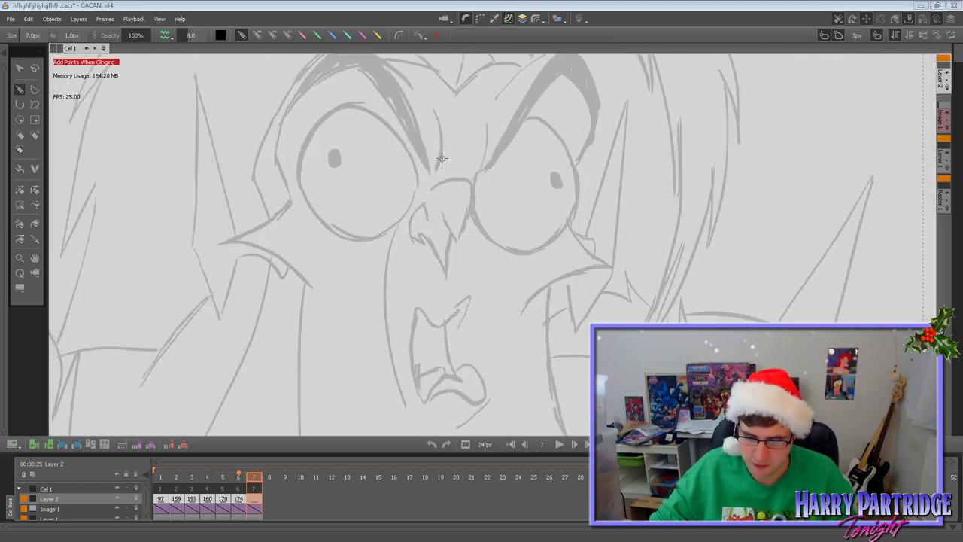
key(Right)
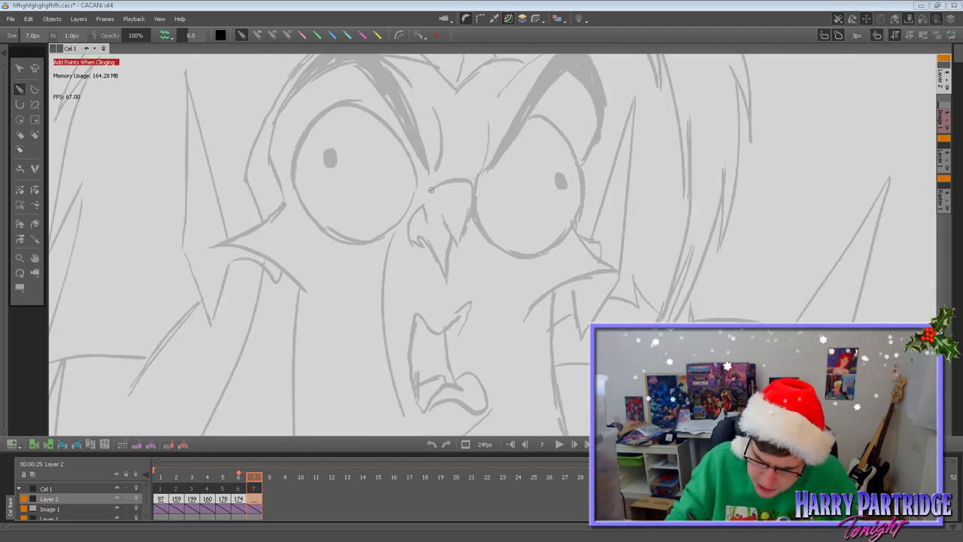
drag(431, 190, 460, 180)
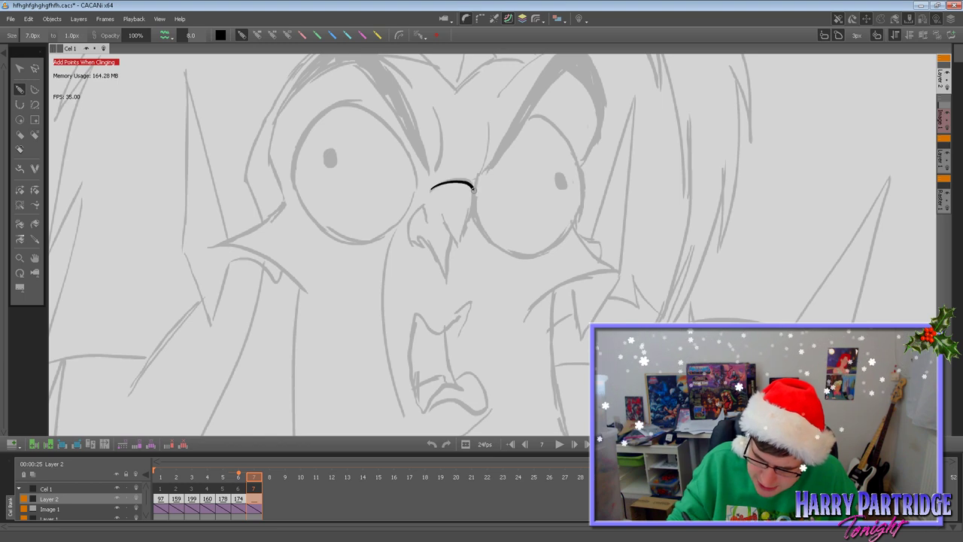
drag(463, 230, 459, 240)
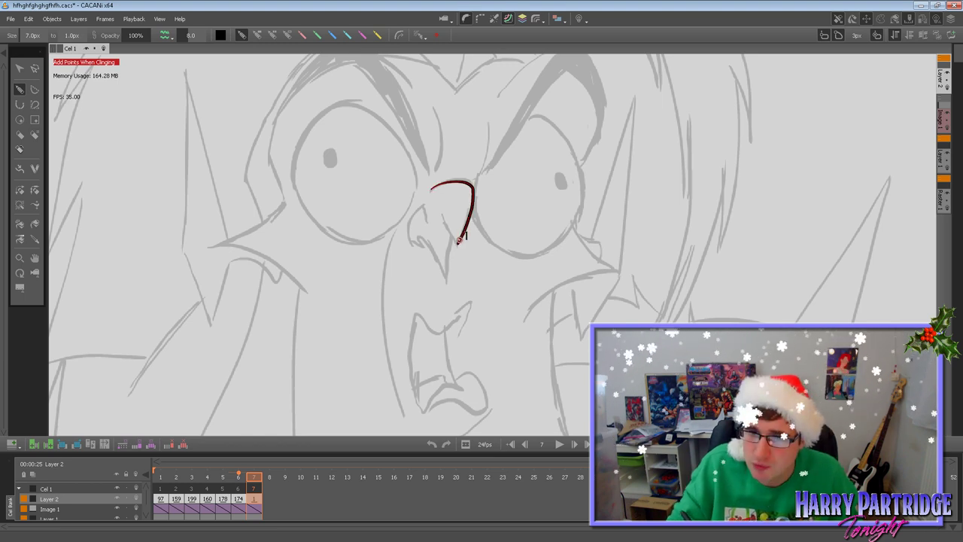
key(Left)
key(Right)
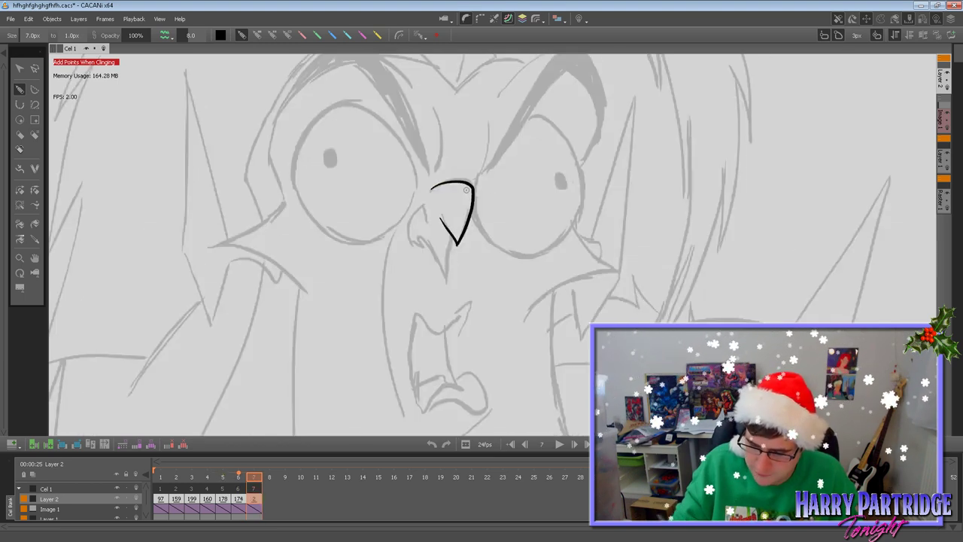
Ink the nostril curve and the sharp downward tip of the nose, redoing the strokes that miss and checking against frame 6.
mouse_move(457, 241)
mouse_down()
mouse_move(423, 207)
mouse_move(416, 212)
mouse_move(408, 232)
mouse_move(429, 245)
mouse_move(445, 284)
mouse_move(455, 232)
mouse_up()
key(ctrl+z)
key(ctrl+z)
drag(445, 282, 452, 235)
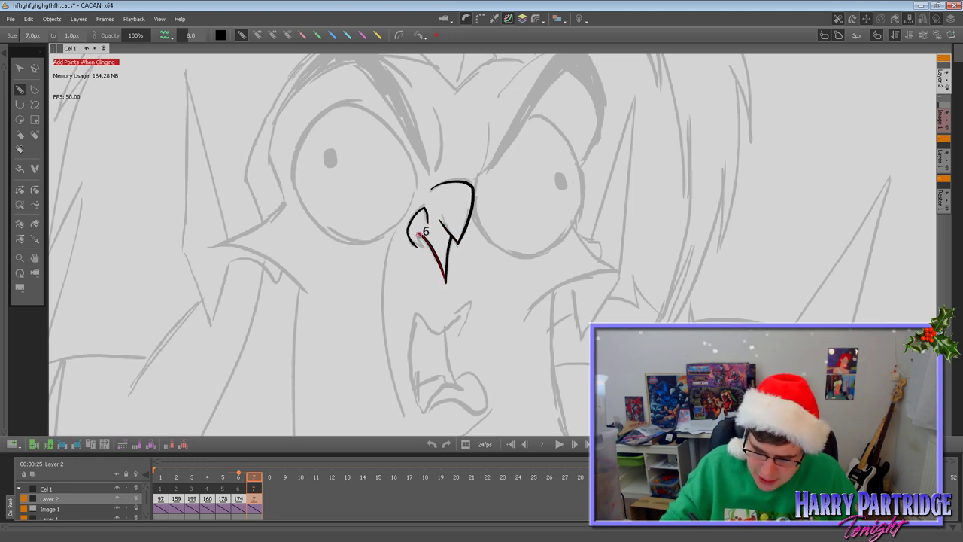
key(Left)
key(Right)
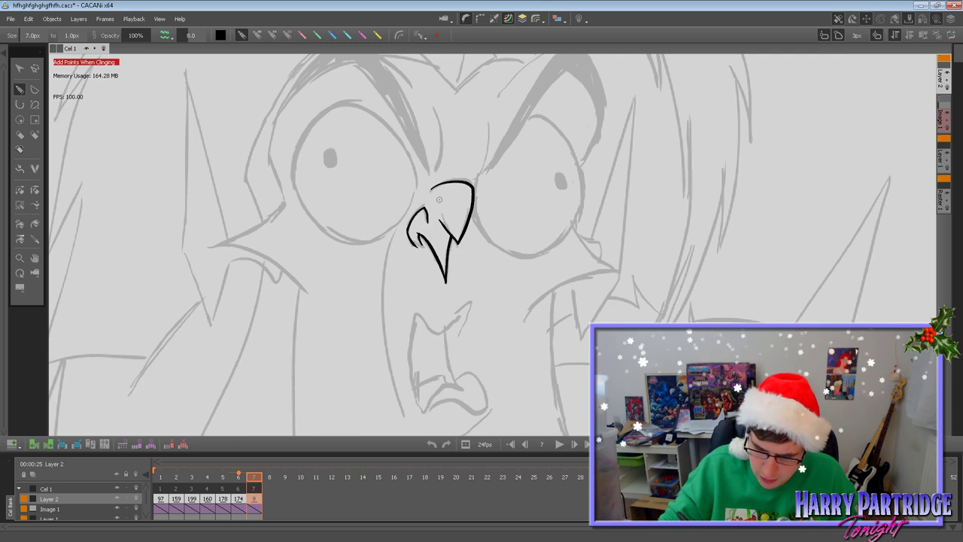
Compare the mouth area with frame 6, then ink the long curved face line running from the nose down past the mouth.
click(35, 258)
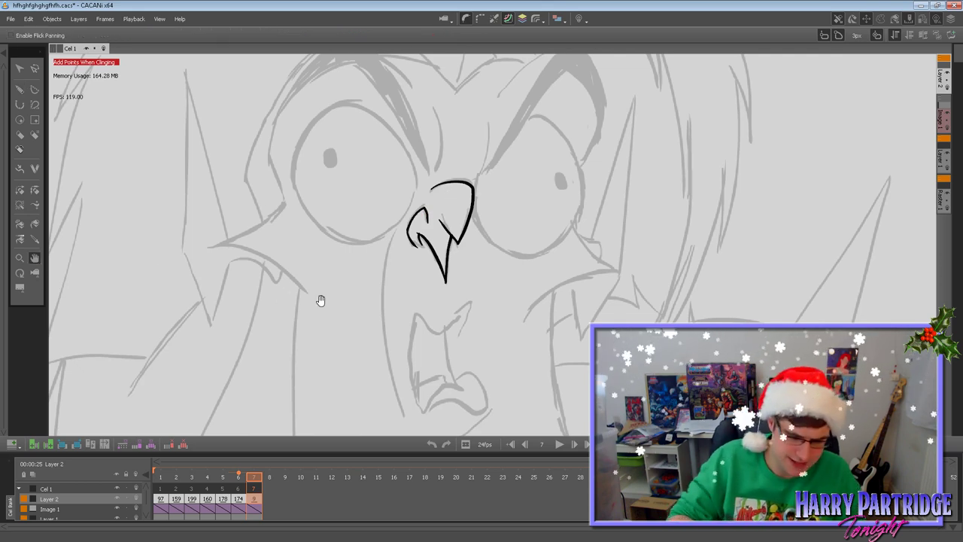
drag(464, 349, 457, 251)
click(20, 89)
key(Left)
key(Right)
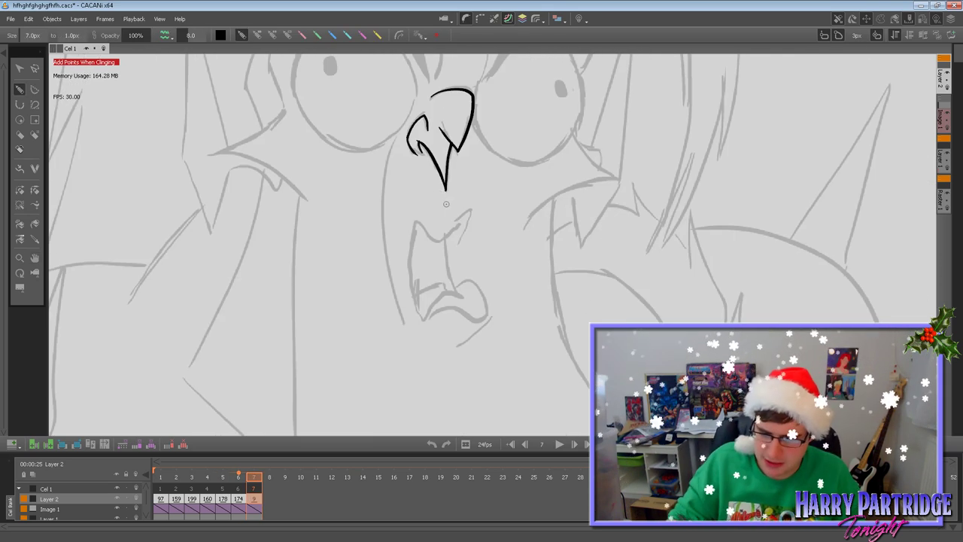
key(Left)
key(Right)
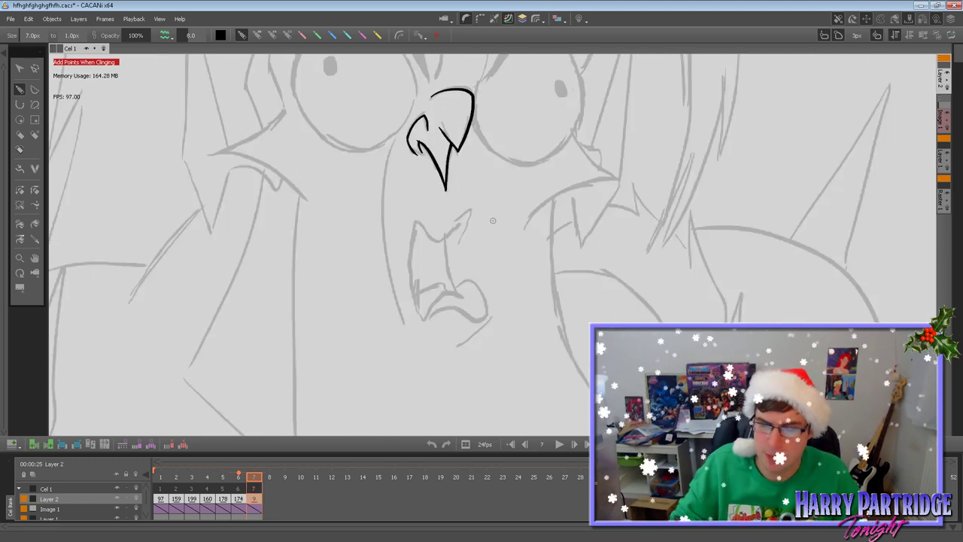
mouse_move(397, 138)
mouse_down()
mouse_move(385, 247)
mouse_move(402, 321)
mouse_up()
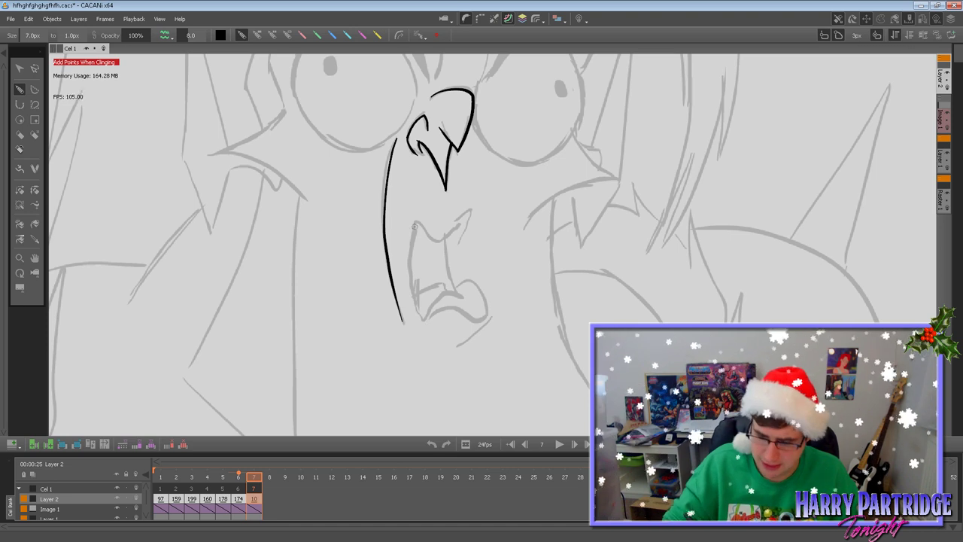
Ink the open mouth's outer edge, the upper lip and the rounded lower lip, redoing the strokes that miss.
mouse_move(414, 223)
mouse_down()
mouse_move(408, 266)
mouse_move(423, 319)
mouse_up()
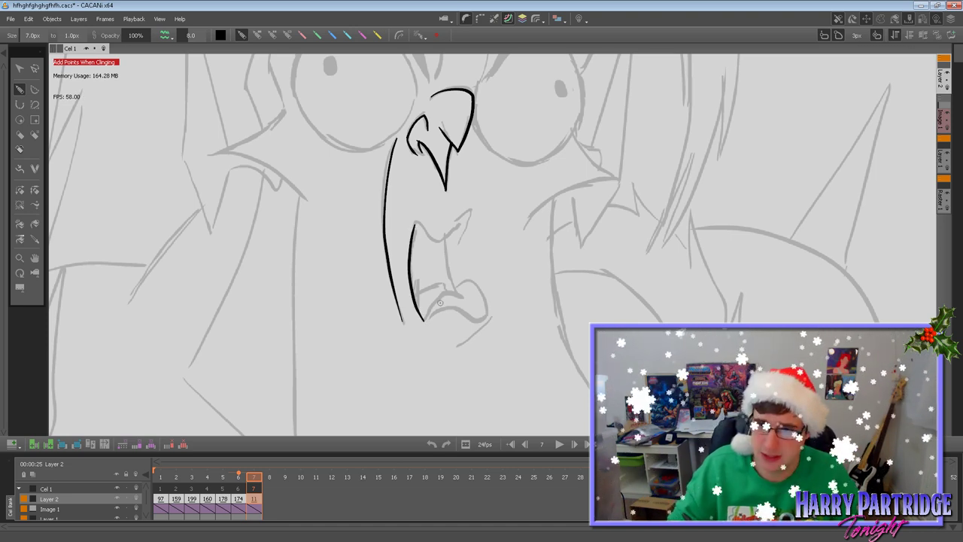
mouse_move(413, 223)
mouse_down()
mouse_move(435, 239)
mouse_move(461, 221)
mouse_move(437, 239)
mouse_up()
key(ctrl+z)
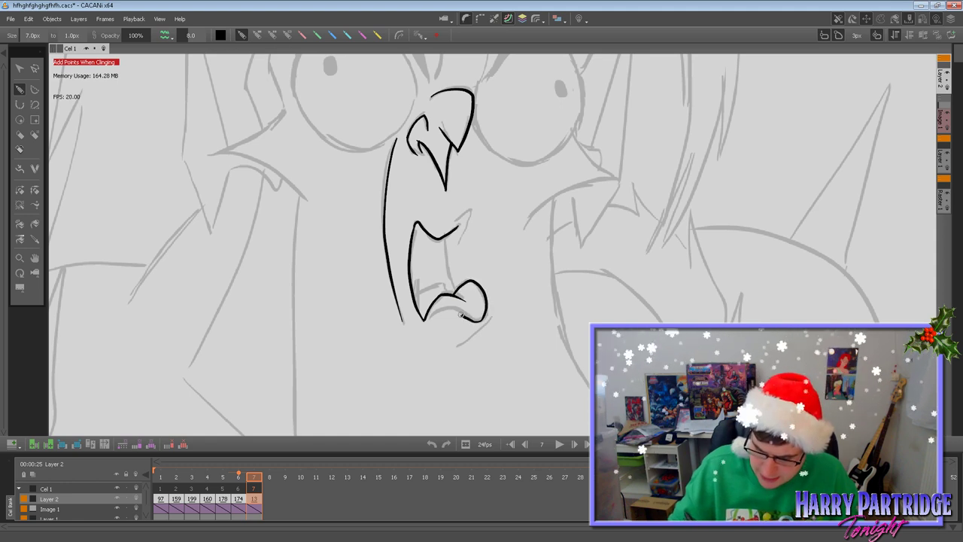
drag(450, 306, 429, 316)
key(ctrl+z)
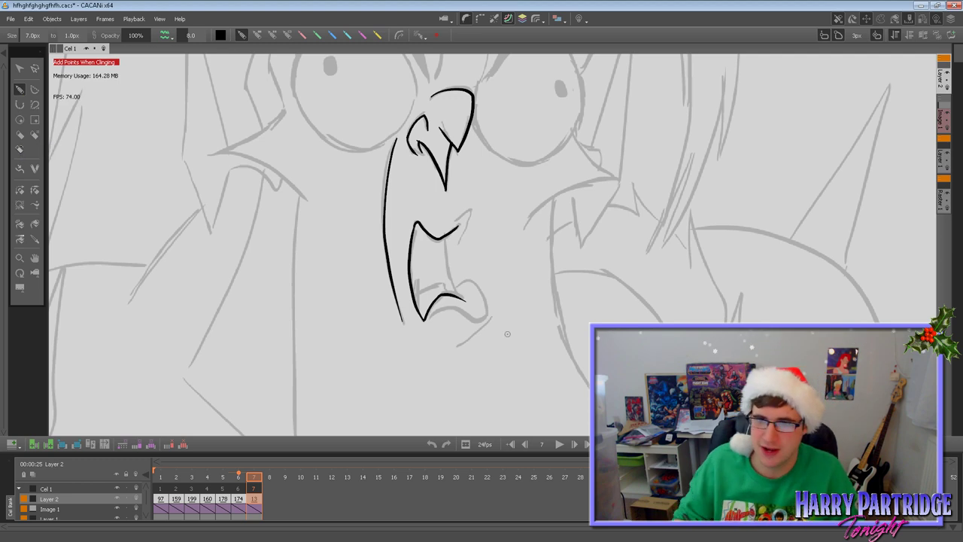
drag(454, 296, 484, 318)
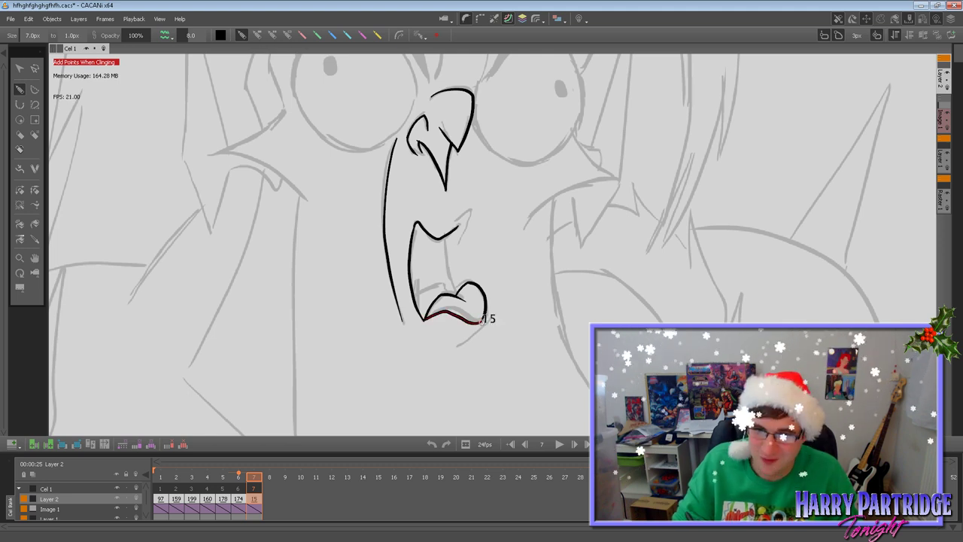
Ink the two short chin lines below the mouth, checking them against frame 6 and redoing the one that misses.
drag(483, 316, 459, 342)
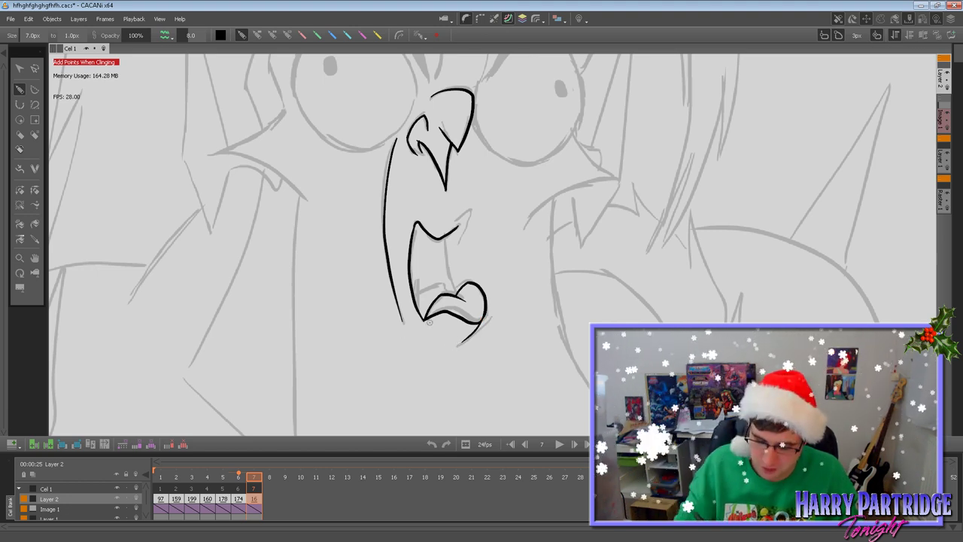
drag(404, 330, 425, 340)
key(Left)
key(Right)
key(ctrl+z)
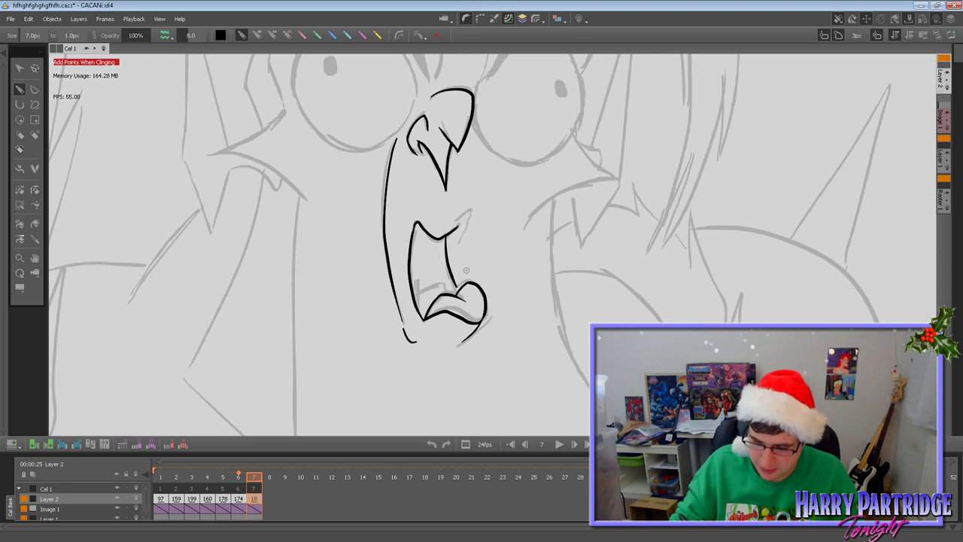
Ink the mouth's inner edge, the pointed crease at its upper corner and the lower teeth line.
drag(444, 235, 446, 255)
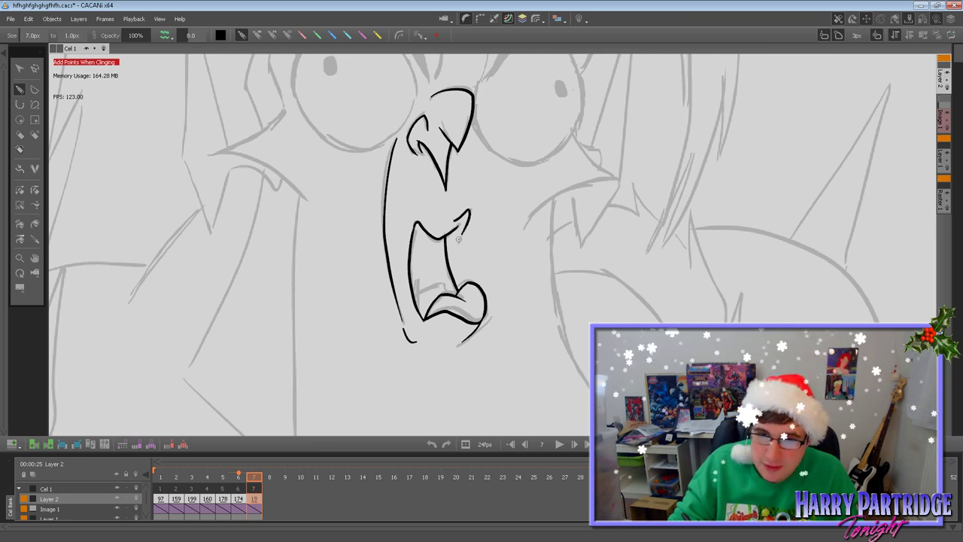
mouse_move(476, 219)
mouse_down()
mouse_move(456, 219)
mouse_move(460, 240)
mouse_up()
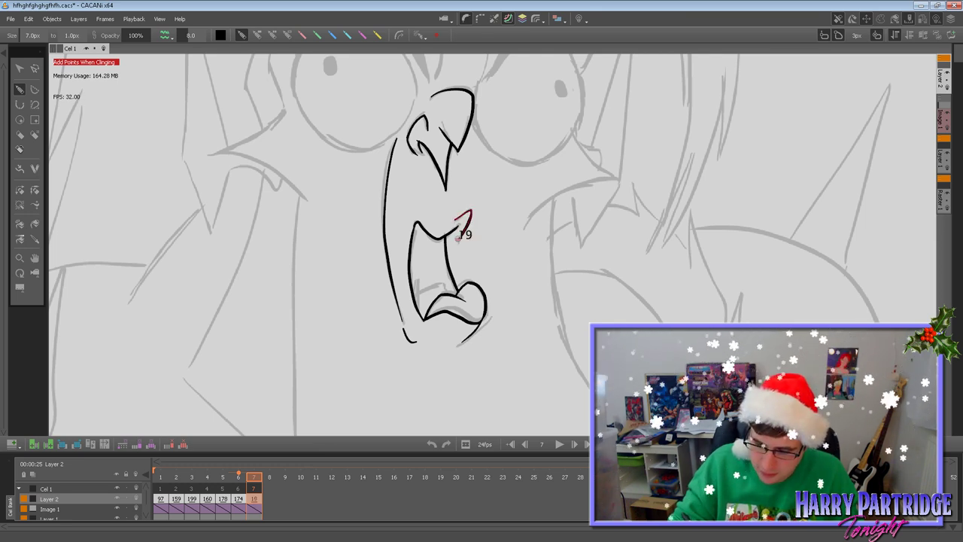
drag(413, 292, 441, 282)
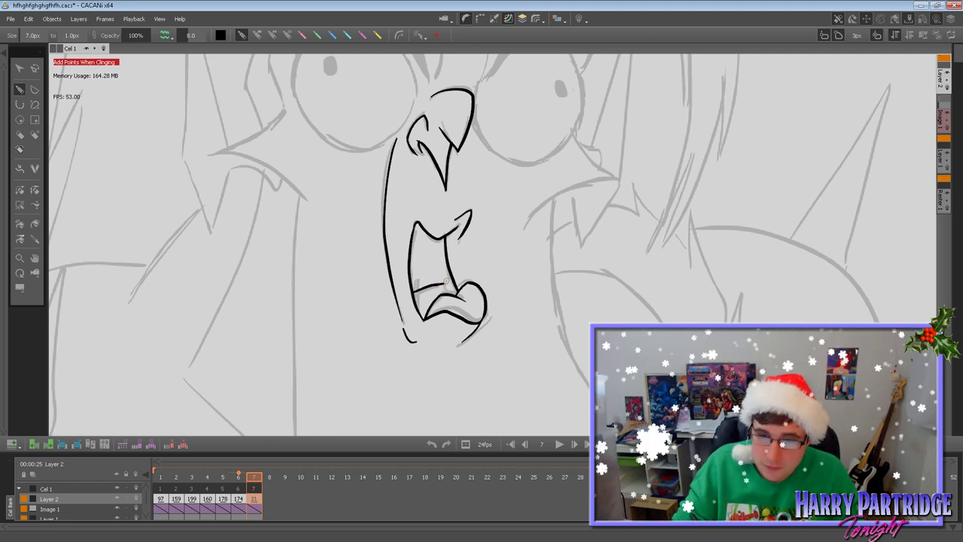
drag(443, 284, 447, 294)
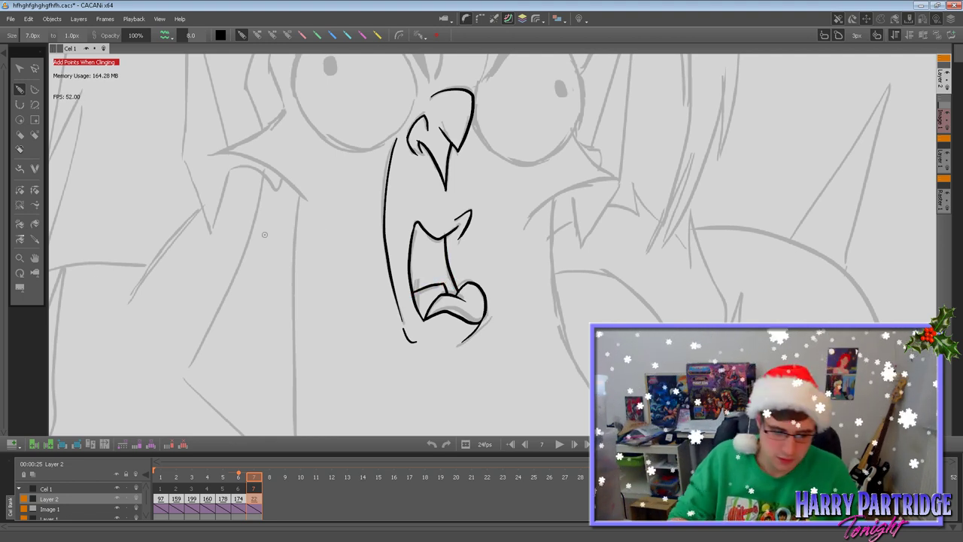
Ink the upper and lower edges of the cheek spike beside the left eye, redoing missed strokes and checking against frame 6.
click(34, 259)
mouse_move(496, 241)
mouse_down()
mouse_move(531, 290)
mouse_move(520, 291)
mouse_move(519, 329)
mouse_move(518, 315)
mouse_up()
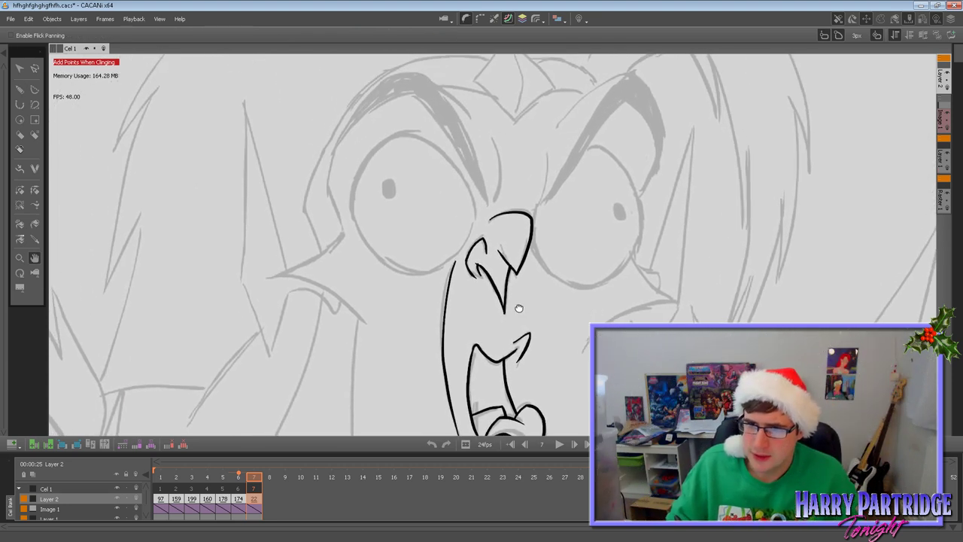
click(20, 89)
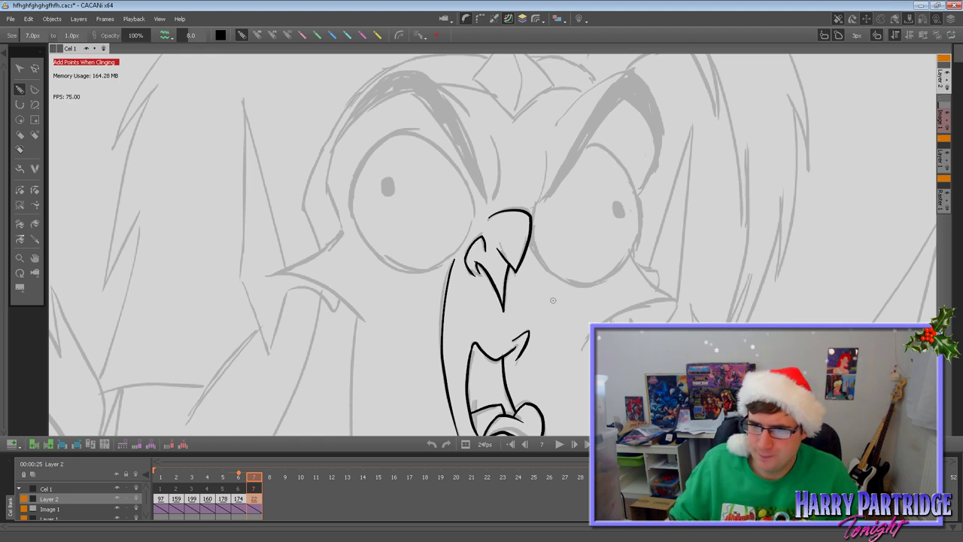
key(Left)
key(Right)
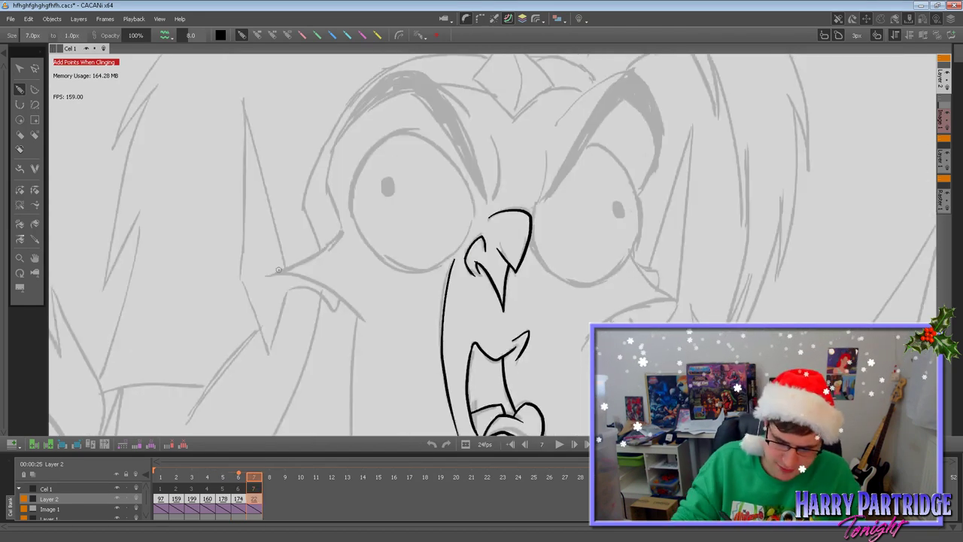
drag(295, 265, 338, 242)
key(ctrl+z)
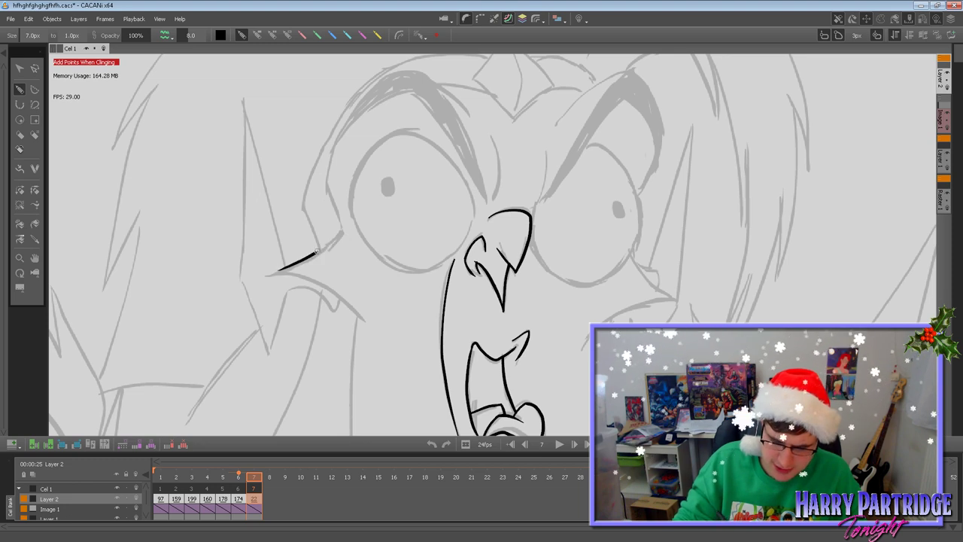
mouse_move(278, 269)
mouse_down()
mouse_move(335, 288)
mouse_move(358, 308)
mouse_up()
key(ctrl+z)
mouse_move(279, 269)
mouse_down()
mouse_move(330, 287)
mouse_move(361, 325)
mouse_up()
key(Left)
key(Right)
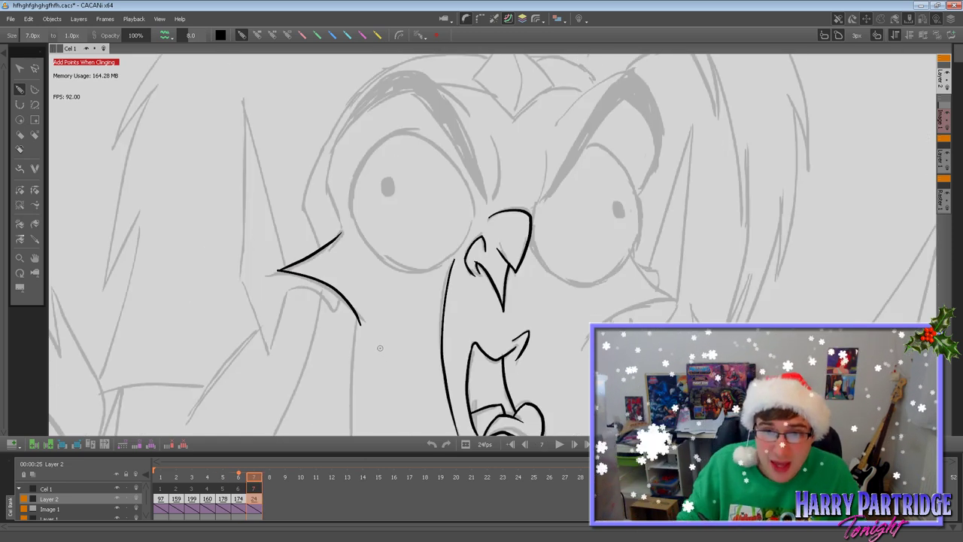
Ink the long vertical edge hanging below the cheek spike and the small corner at its lower end.
click(36, 258)
drag(428, 329, 418, 230)
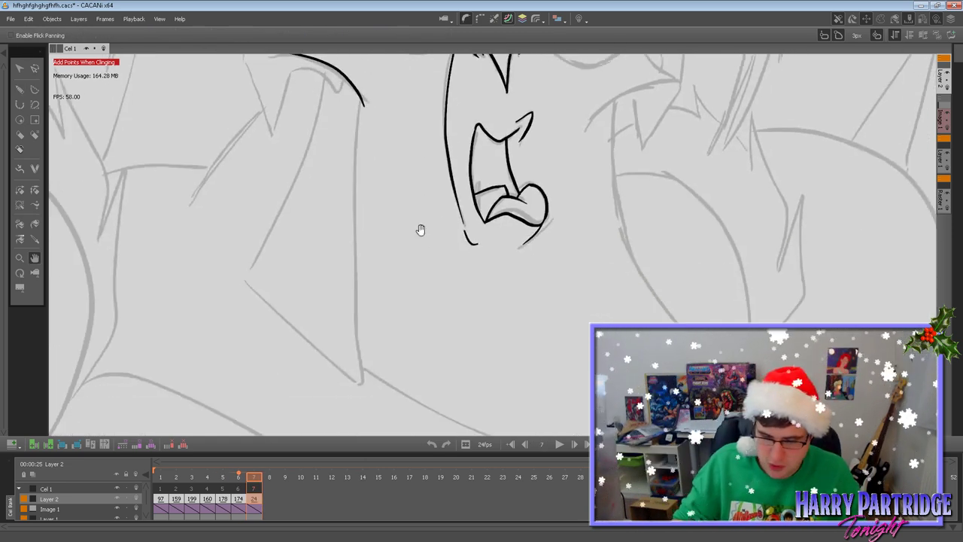
click(20, 89)
mouse_move(359, 96)
mouse_down()
mouse_move(349, 227)
mouse_move(357, 137)
mouse_move(353, 309)
mouse_move(364, 381)
mouse_up()
key(ctrl+z)
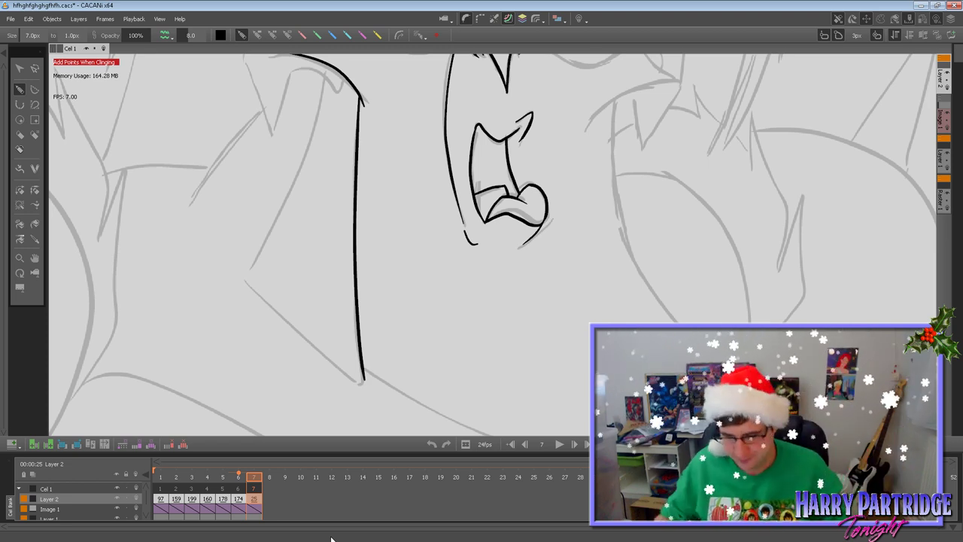
drag(364, 378, 355, 383)
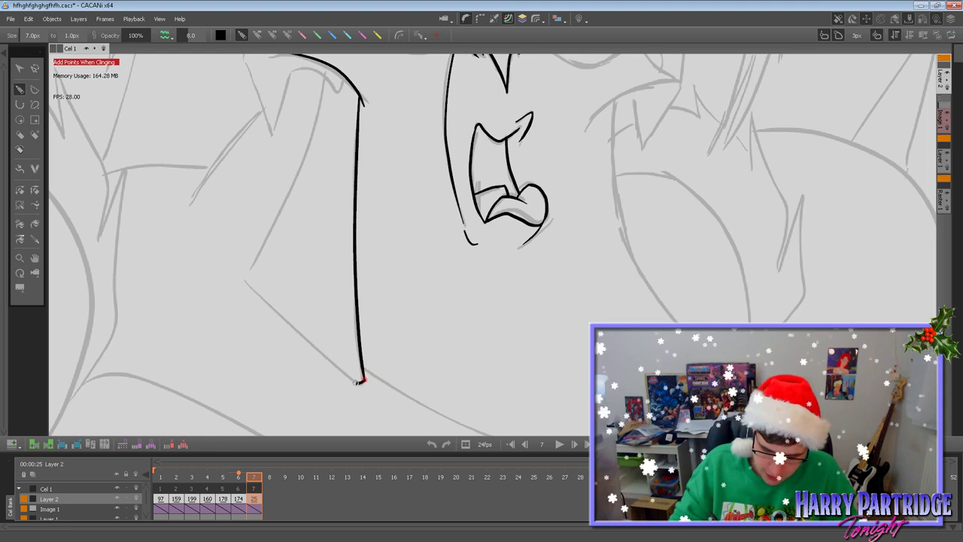
Ink the long outer edge and the lower outer edge of the tall ear spike beside the cheek spike, redoing the missed stroke.
key(space)
drag(365, 56, 387, 291)
key(Left)
key(Right)
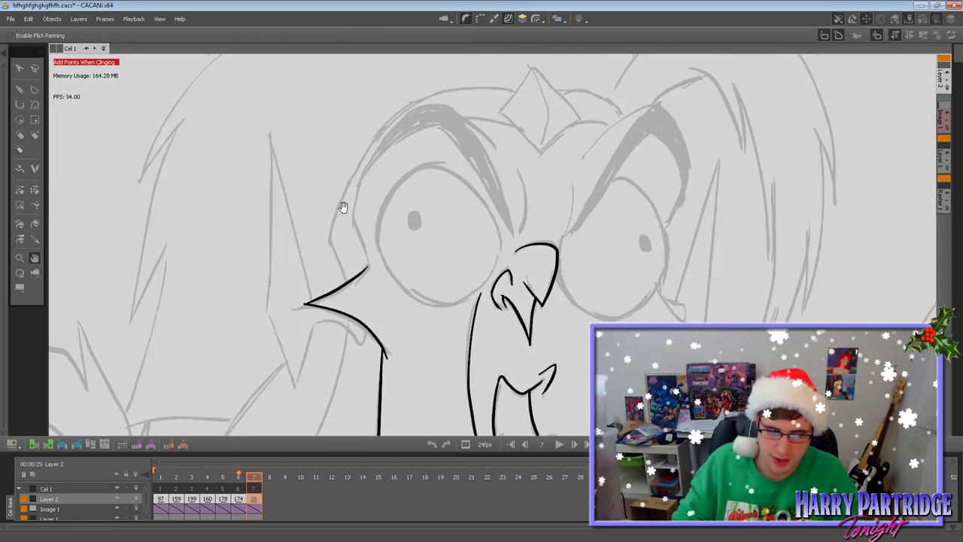
click(20, 89)
drag(272, 129, 268, 317)
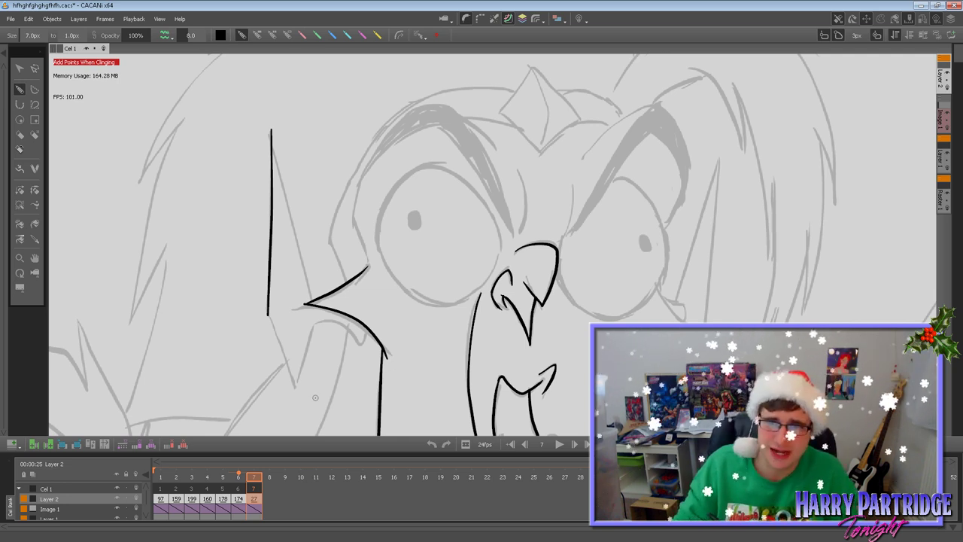
drag(280, 351, 293, 387)
key(ctrl+z)
drag(268, 314, 292, 384)
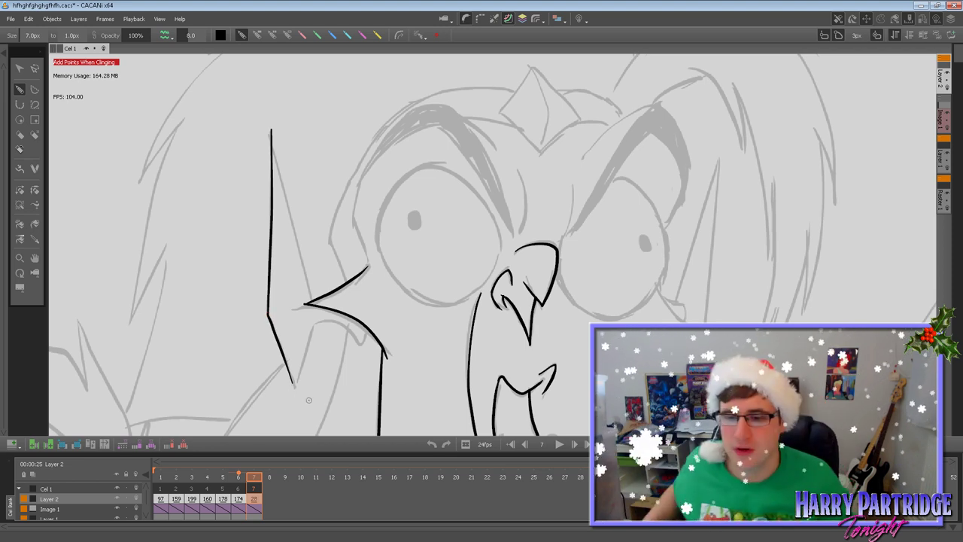
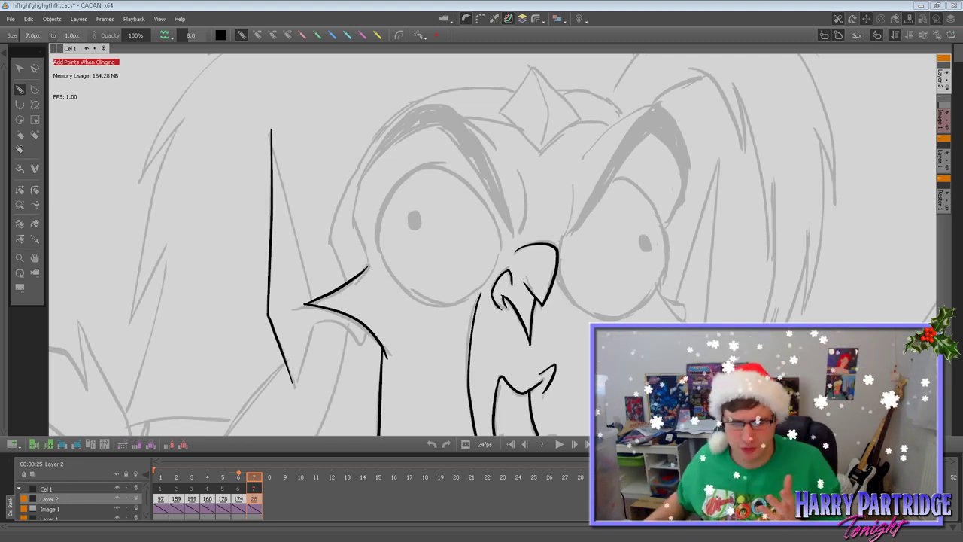
Ink the long inner edge of the tall ear spike and close its lower point, checking against frame 6 and redoing the missed stroke.
click(34, 258)
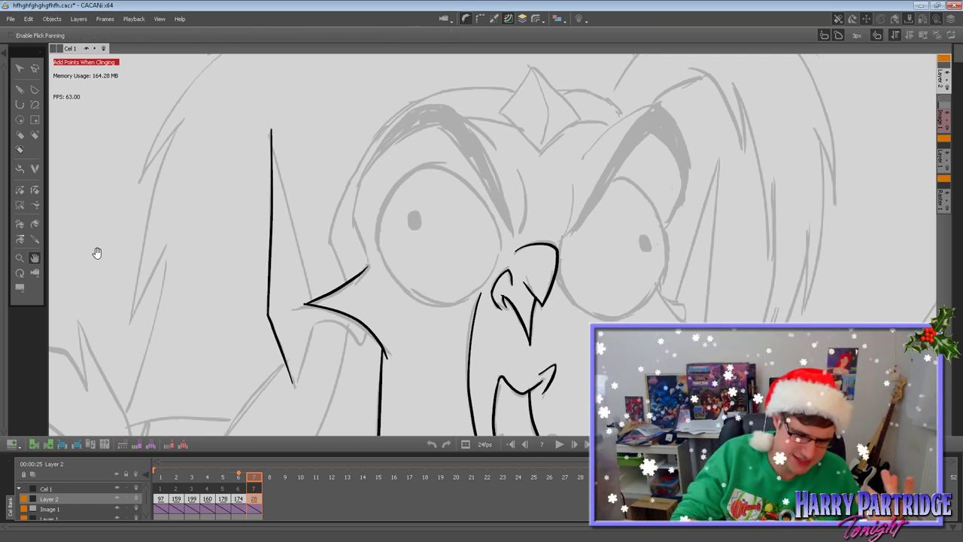
drag(343, 248, 356, 245)
click(20, 89)
key(Left)
key(period)
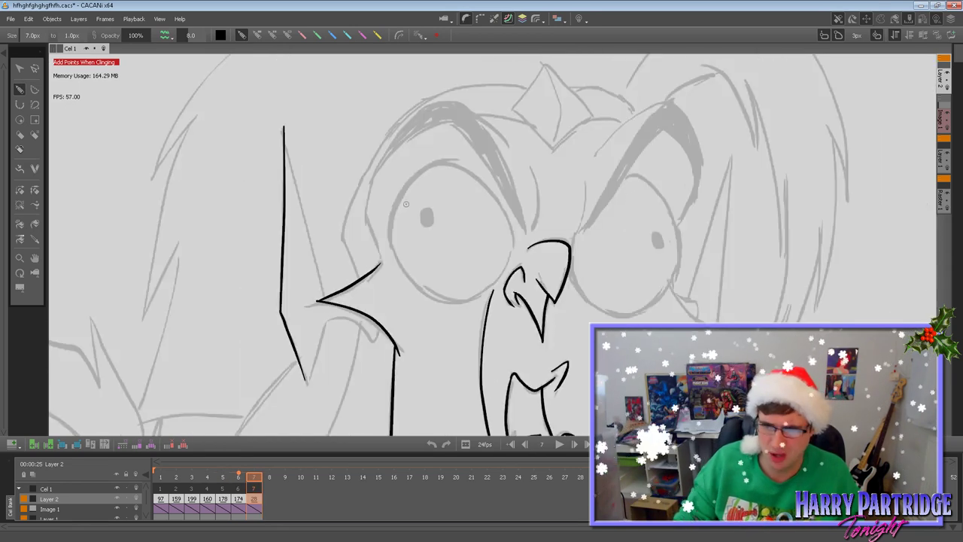
drag(285, 128, 320, 299)
key(comma)
key(period)
key(ctrl+z)
drag(285, 128, 325, 297)
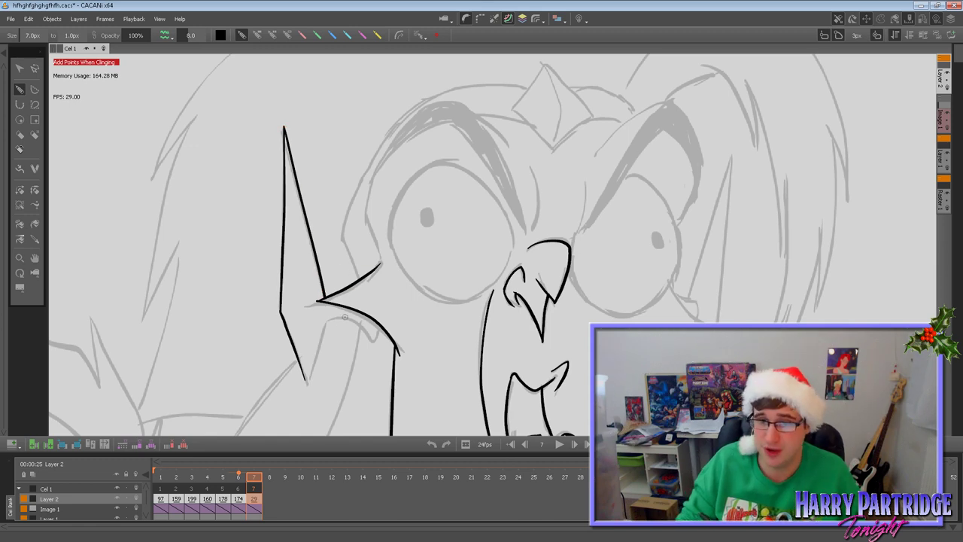
drag(305, 379, 327, 314)
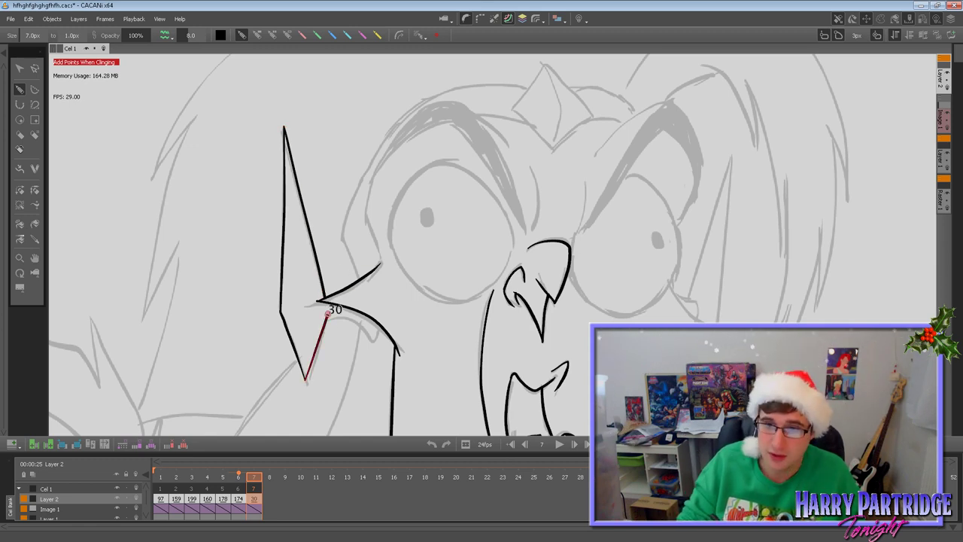
Ink the small curved tuft tucked under the left cheek spike, redoing missed strokes and comparing with frame 6.
key(Left)
key(Right)
drag(326, 322, 367, 343)
key(ctrl+z)
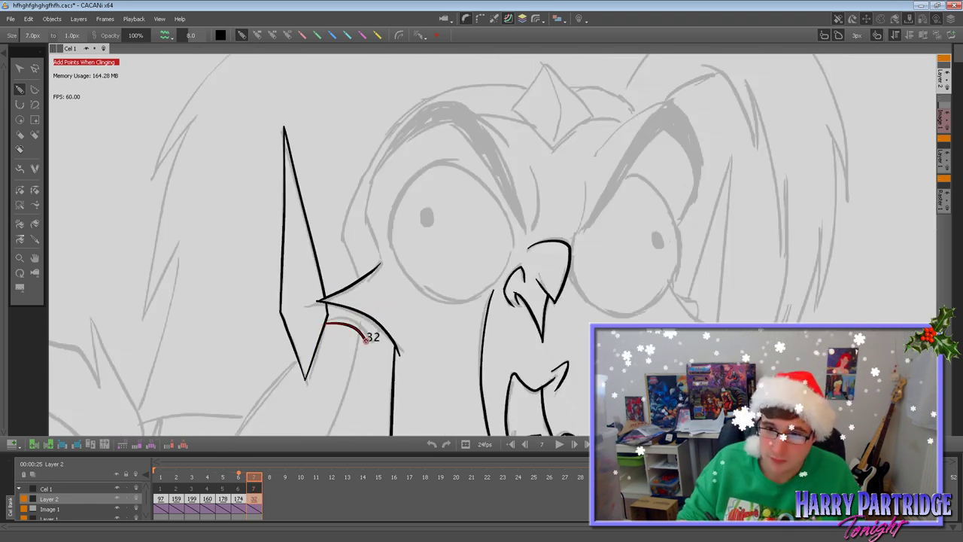
key(ctrl+z)
key(Left)
key(Right)
mouse_move(327, 323)
mouse_down()
mouse_move(340, 321)
mouse_move(369, 344)
mouse_up()
key(ctrl+z)
drag(330, 319, 380, 337)
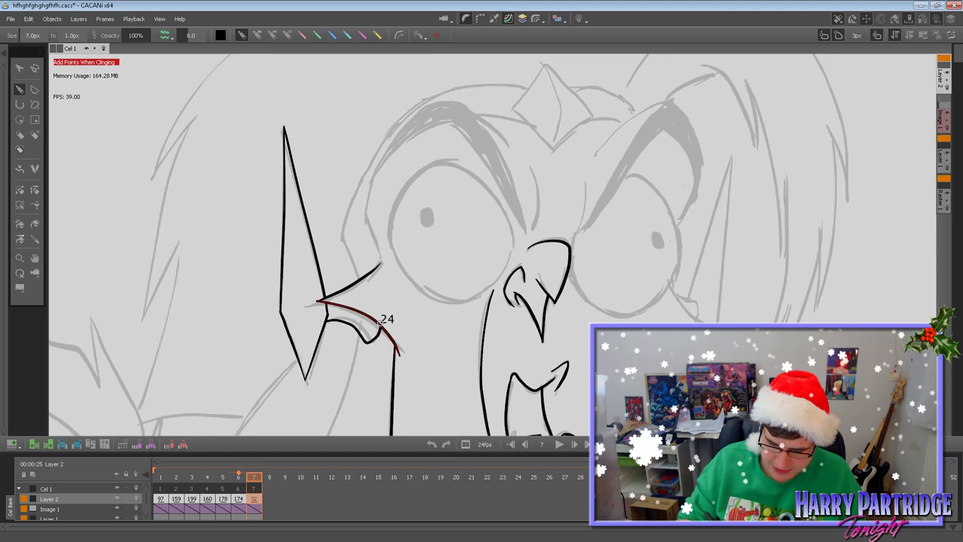
key(ctrl+z)
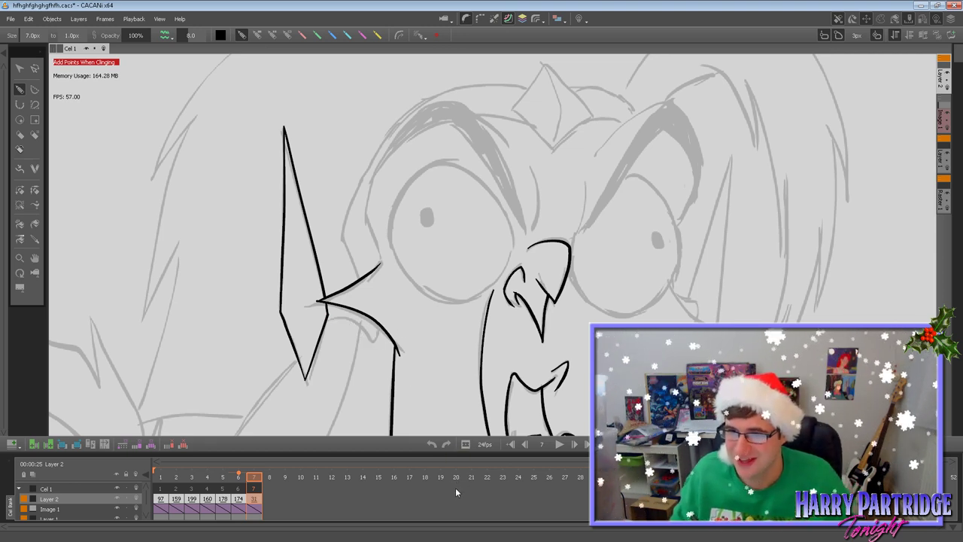
key(Left)
key(Right)
drag(365, 340, 380, 335)
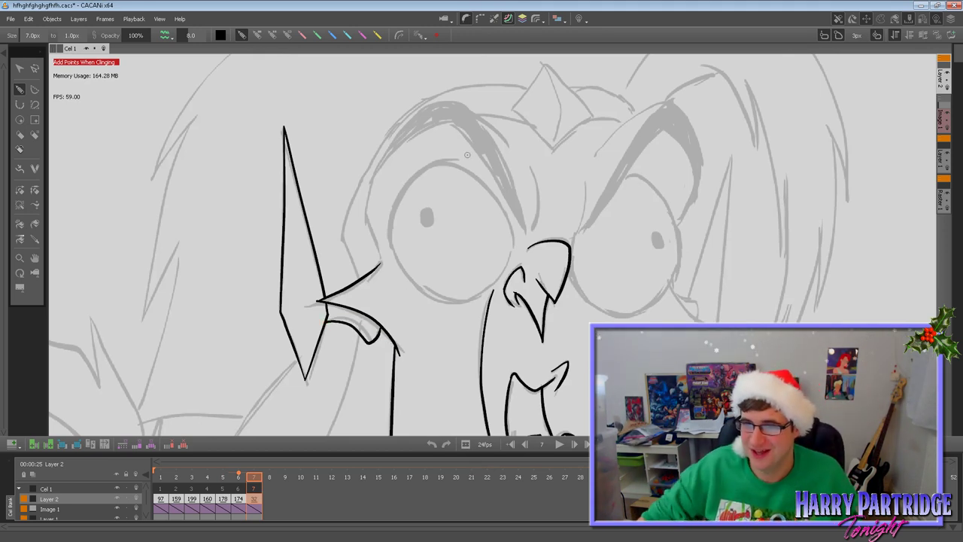
Ink the slanted outer edge running down from the tuft under the cheek spike, redoing missed strokes and checking against frame 6.
scroll(375, 118, down, 2)
click(34, 257)
drag(410, 271, 330, 169)
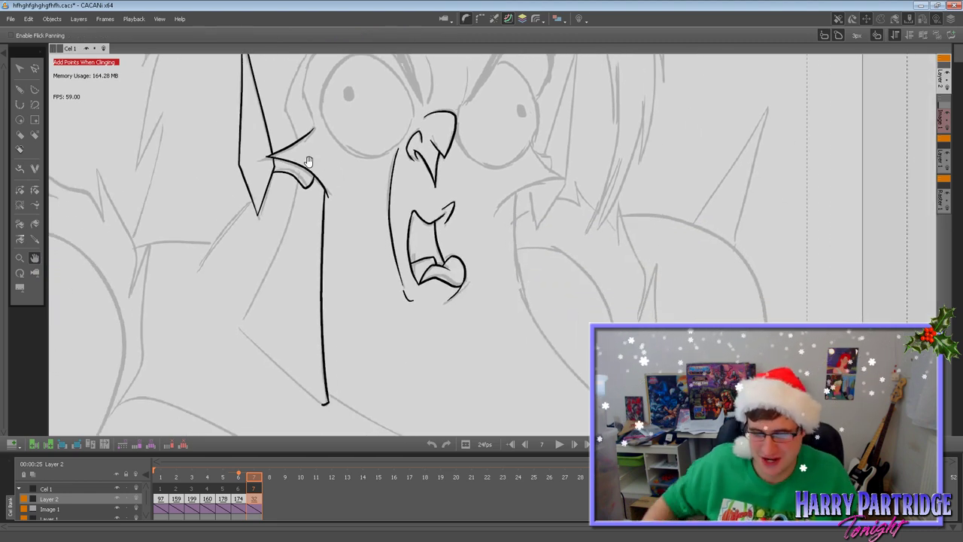
key(comma)
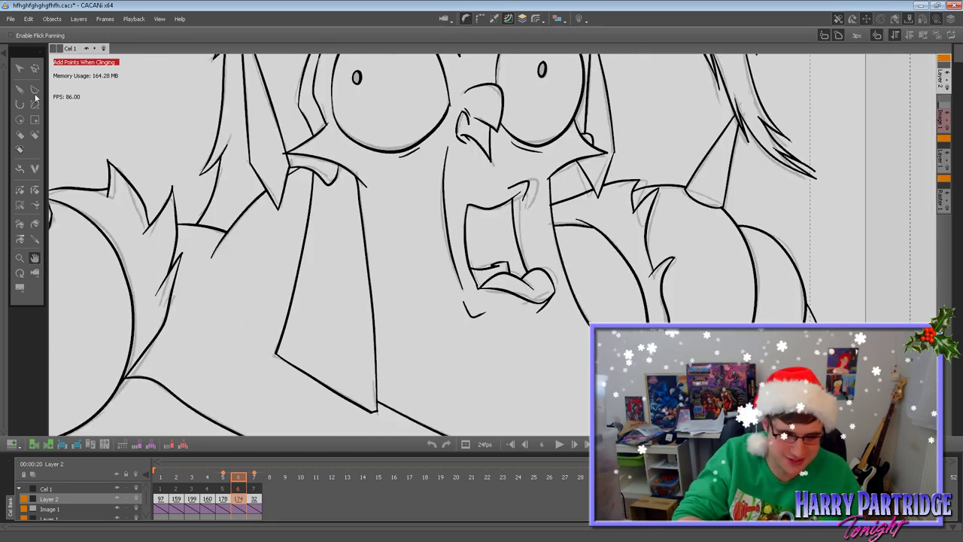
click(19, 88)
key(period)
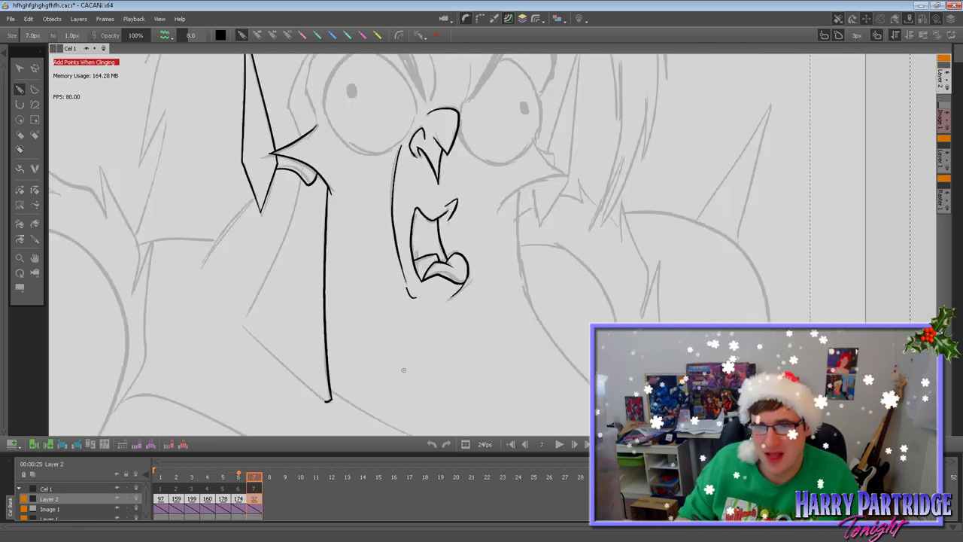
key(comma)
key(period)
drag(299, 178, 245, 325)
key(ctrl+z)
drag(299, 178, 245, 317)
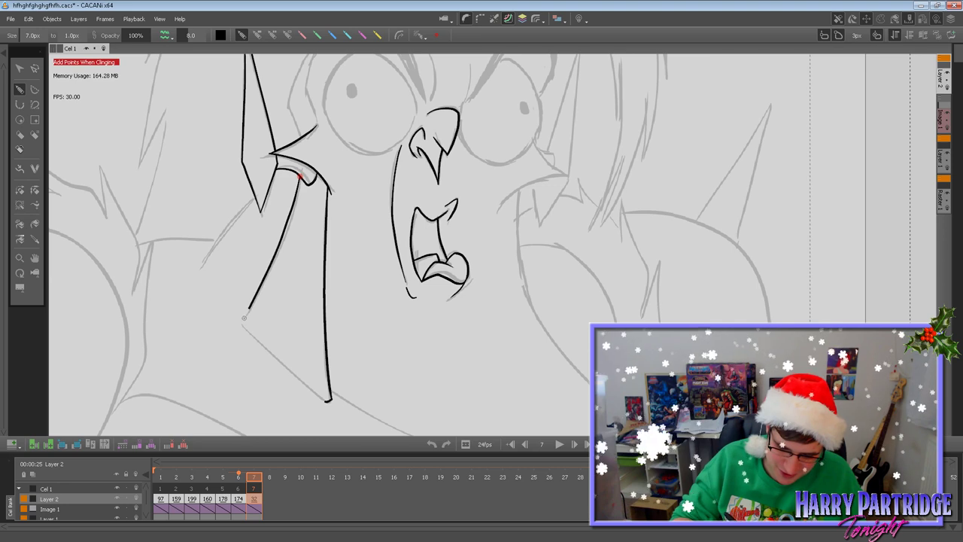
key(ctrl+z)
drag(300, 177, 242, 324)
key(Left)
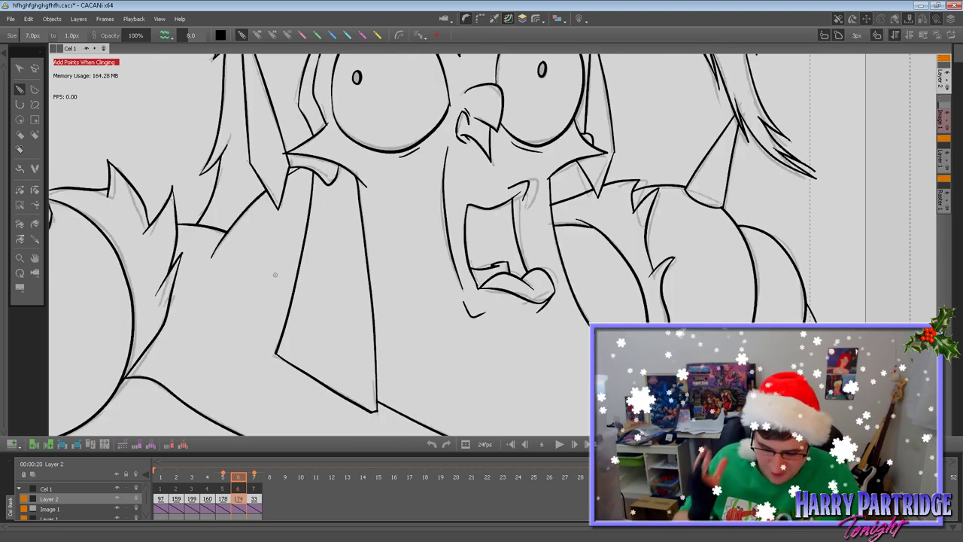
key(Right)
key(Left)
key(Right)
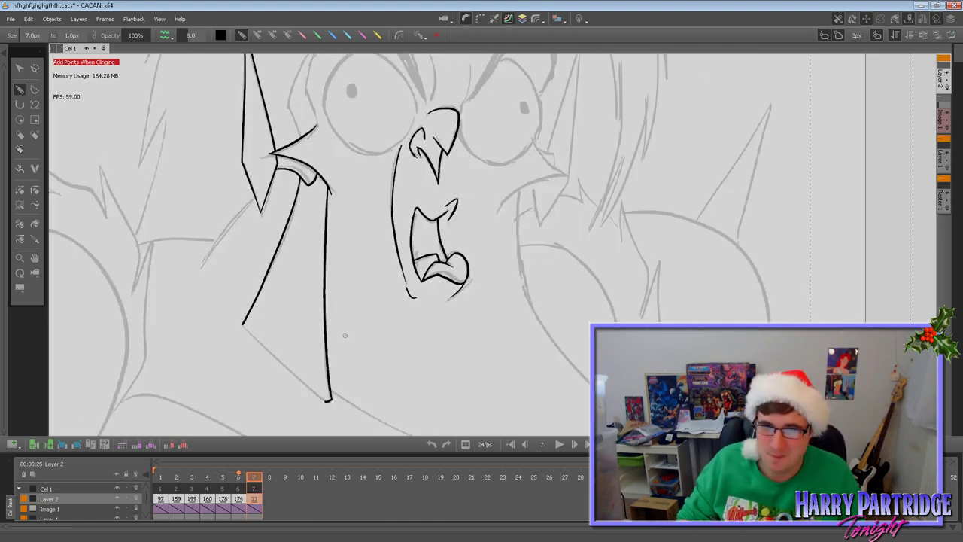
Ink the lower diagonal edge of the hanging shape below the cheek spike and join its end to the small corner.
drag(242, 325, 323, 401)
click(36, 69)
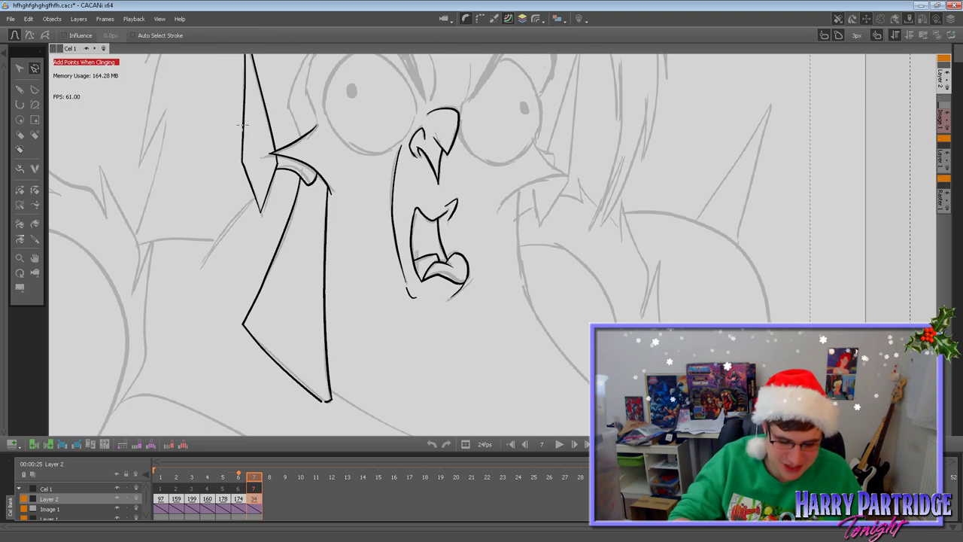
click(322, 401)
key(Escape)
click(45, 35)
drag(323, 399, 329, 401)
Ink the lower and upper edges of the left eyebrow after checking frame 6, redoing missed strokes.
click(34, 258)
drag(423, 236, 364, 356)
key(Left)
click(20, 89)
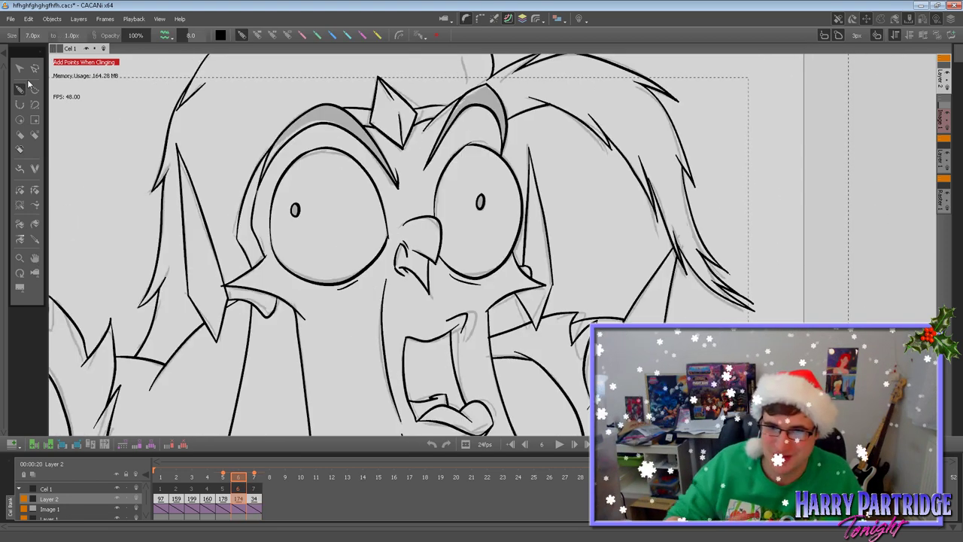
key(period)
key(comma)
key(period)
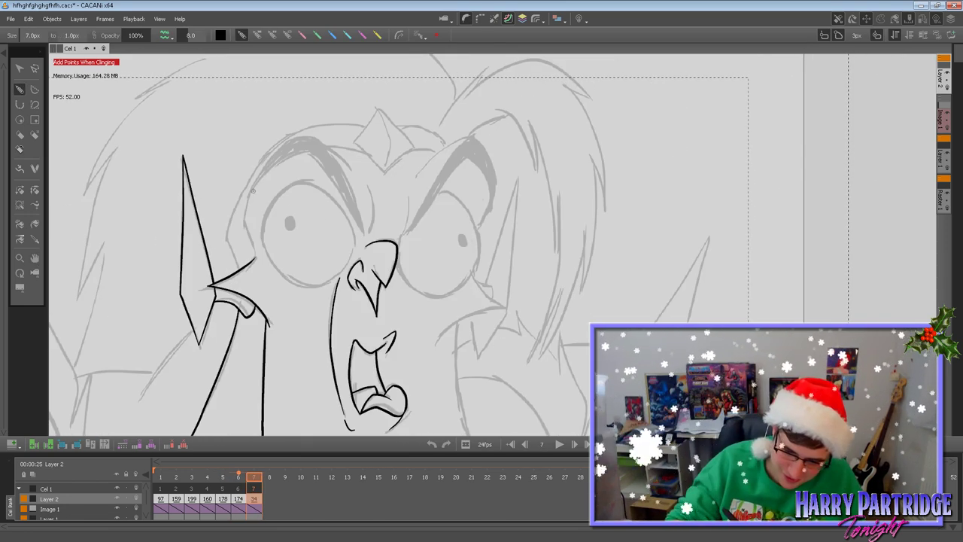
mouse_move(248, 197)
mouse_down()
mouse_move(298, 154)
mouse_move(322, 161)
mouse_move(366, 233)
mouse_up()
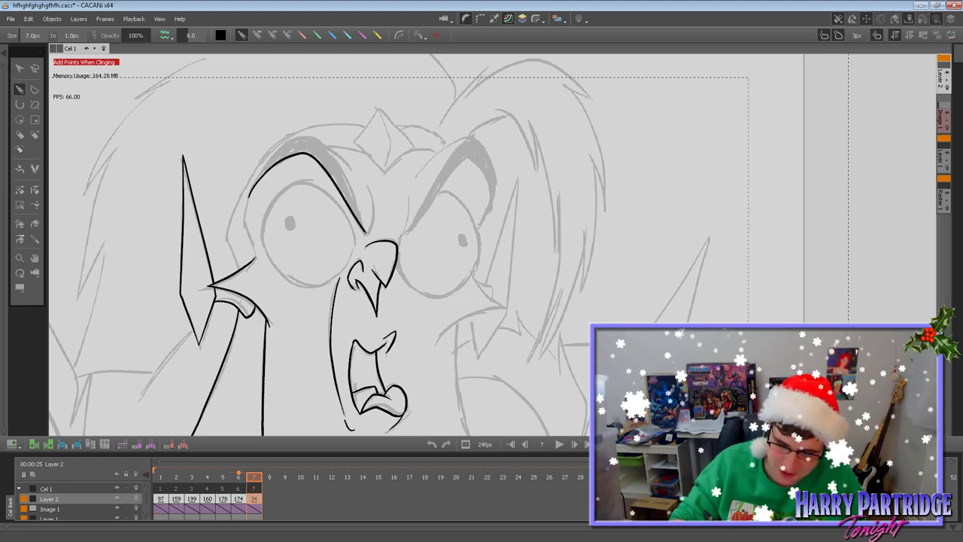
mouse_move(249, 195)
mouse_down()
mouse_move(296, 137)
mouse_move(318, 147)
mouse_move(314, 156)
mouse_move(249, 195)
mouse_move(285, 144)
mouse_move(309, 137)
mouse_move(343, 186)
mouse_up()
key(ctrl+z)
key(ctrl+z)
key(ctrl+z)
mouse_move(249, 196)
mouse_down()
mouse_move(276, 152)
mouse_move(313, 138)
mouse_move(331, 152)
mouse_move(365, 229)
mouse_up()
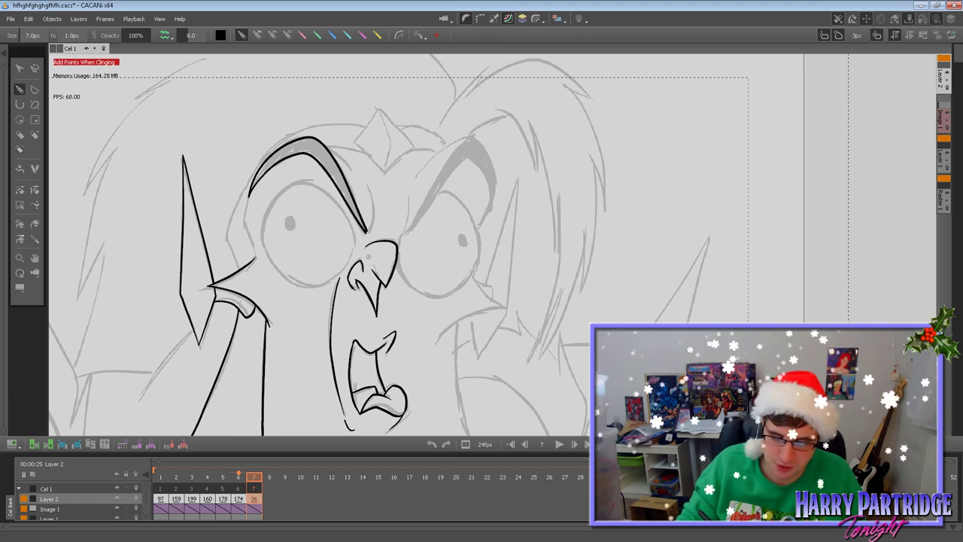
Ink the upper half of the left eye's outline in two arcs, redoing missed strokes.
mouse_move(263, 246)
mouse_down()
mouse_move(273, 201)
mouse_move(303, 184)
mouse_move(331, 197)
mouse_move(355, 246)
mouse_up()
key(ctrl+z)
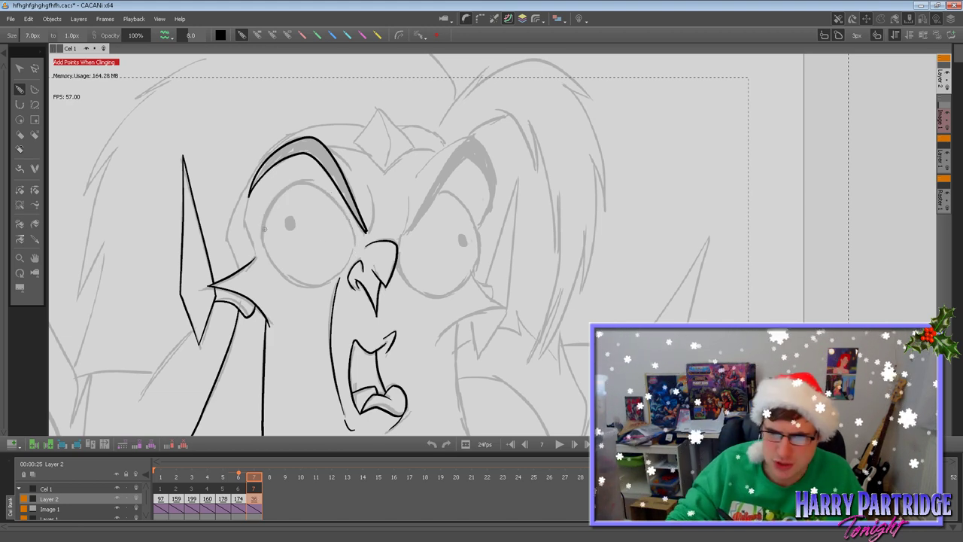
mouse_move(263, 224)
mouse_down()
mouse_move(261, 247)
mouse_move(281, 188)
mouse_move(325, 185)
mouse_up()
key(ctrl+z)
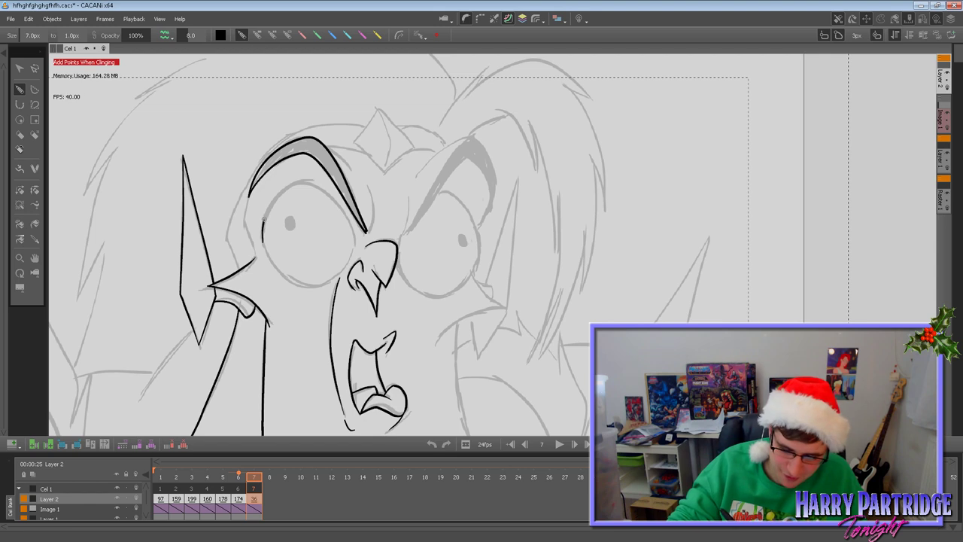
mouse_move(263, 223)
mouse_down()
mouse_move(274, 198)
mouse_move(321, 183)
mouse_up()
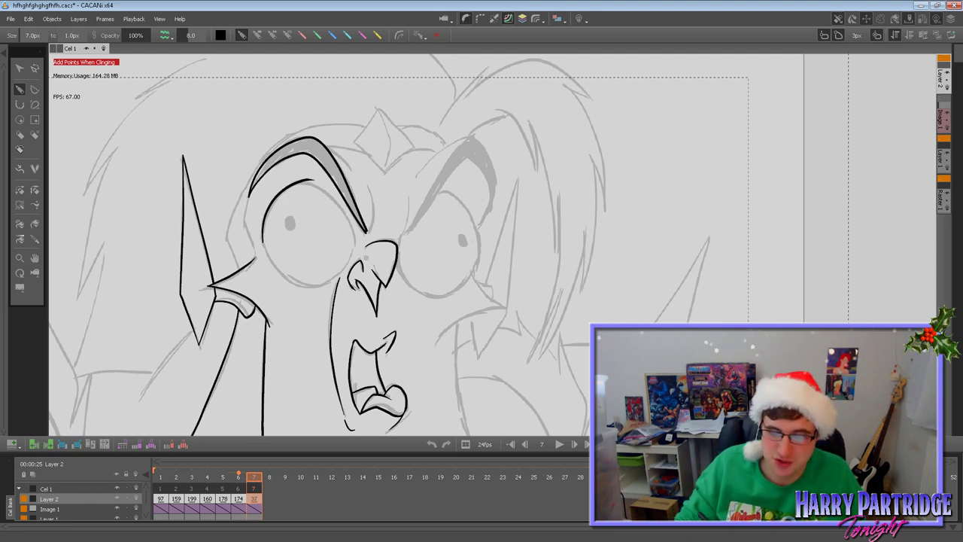
mouse_move(301, 181)
mouse_down()
mouse_move(323, 186)
mouse_move(356, 242)
mouse_up()
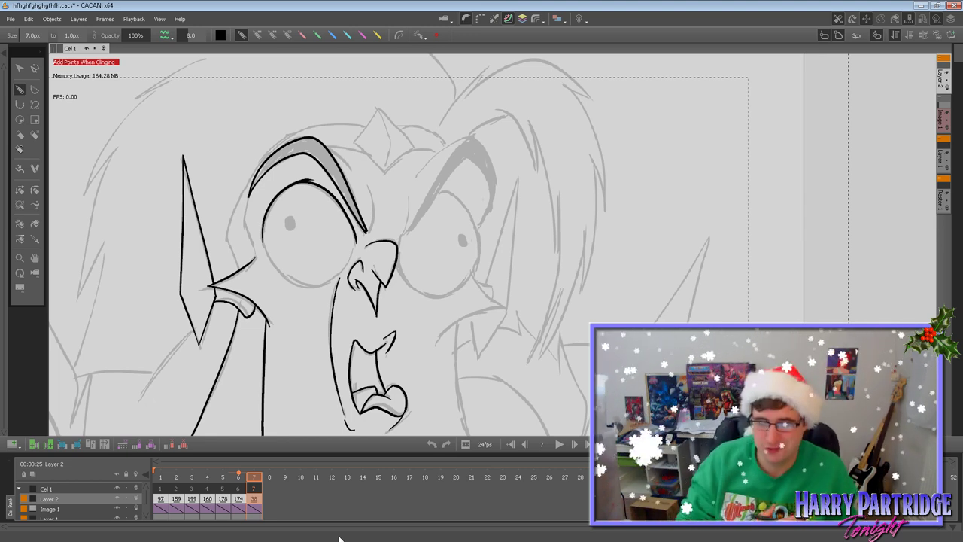
key(ctrl+z)
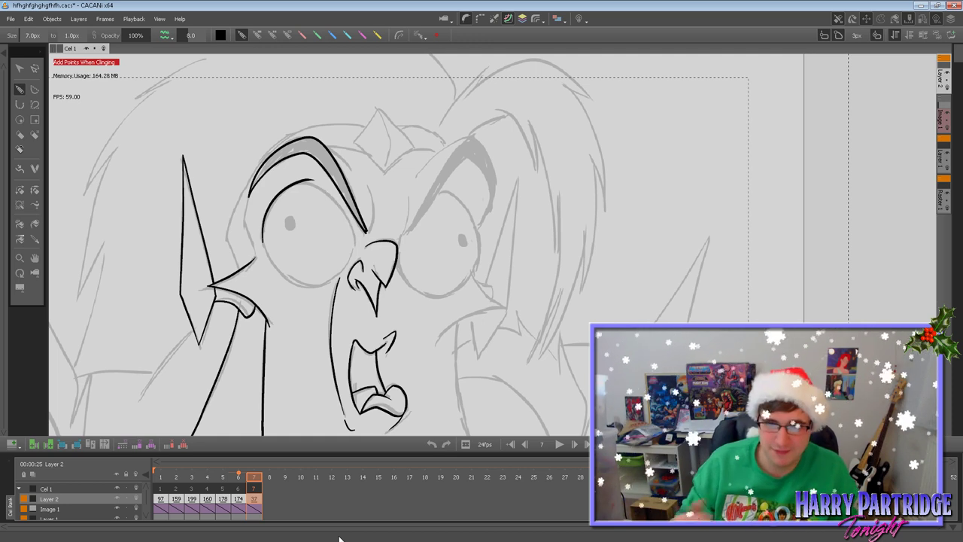
mouse_move(262, 241)
mouse_down()
mouse_move(297, 181)
mouse_move(350, 218)
mouse_move(355, 241)
mouse_up()
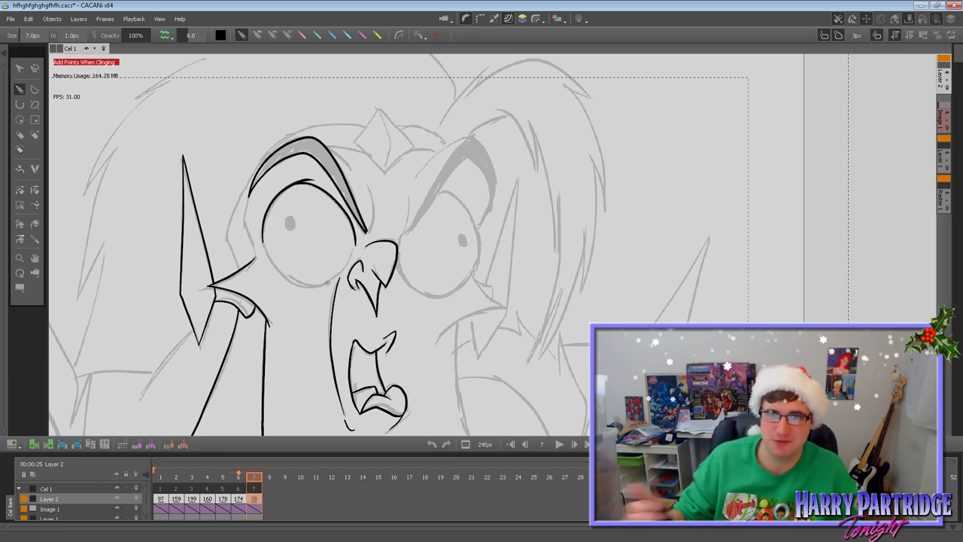
Close the left eye's outline by inking its lower curve, redoing missed strokes, and touch up the curve's points.
drag(282, 277, 313, 290)
key(ctrl+z)
mouse_move(263, 243)
mouse_down()
mouse_move(283, 275)
mouse_move(320, 284)
mouse_move(337, 279)
mouse_move(356, 243)
mouse_up()
key(ctrl+z)
mouse_move(272, 264)
mouse_down()
mouse_move(316, 283)
mouse_move(356, 242)
mouse_up()
key(ctrl+z)
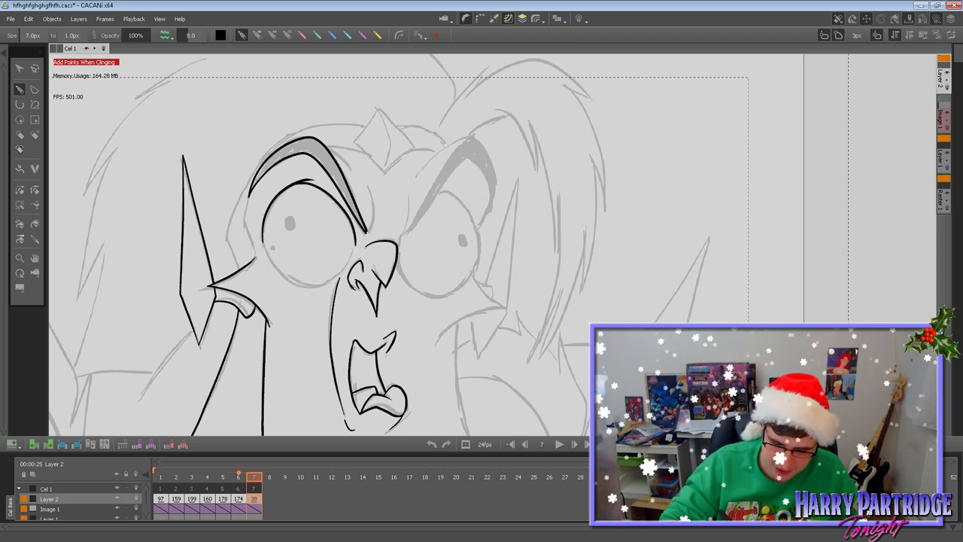
mouse_move(263, 243)
mouse_down()
mouse_move(272, 267)
mouse_move(311, 287)
mouse_move(356, 248)
mouse_up()
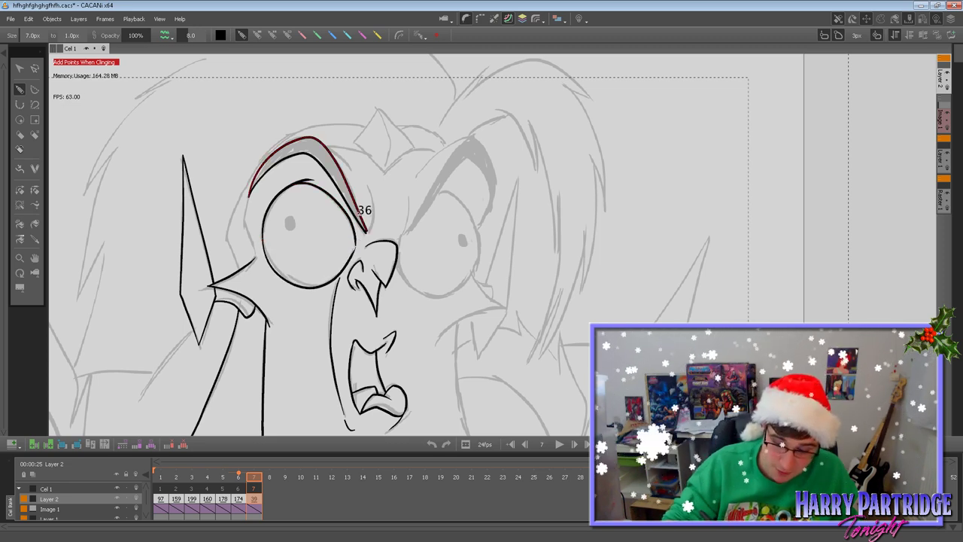
key(ctrl+z)
mouse_move(263, 242)
mouse_down()
mouse_move(278, 271)
mouse_move(317, 285)
mouse_move(356, 248)
mouse_up()
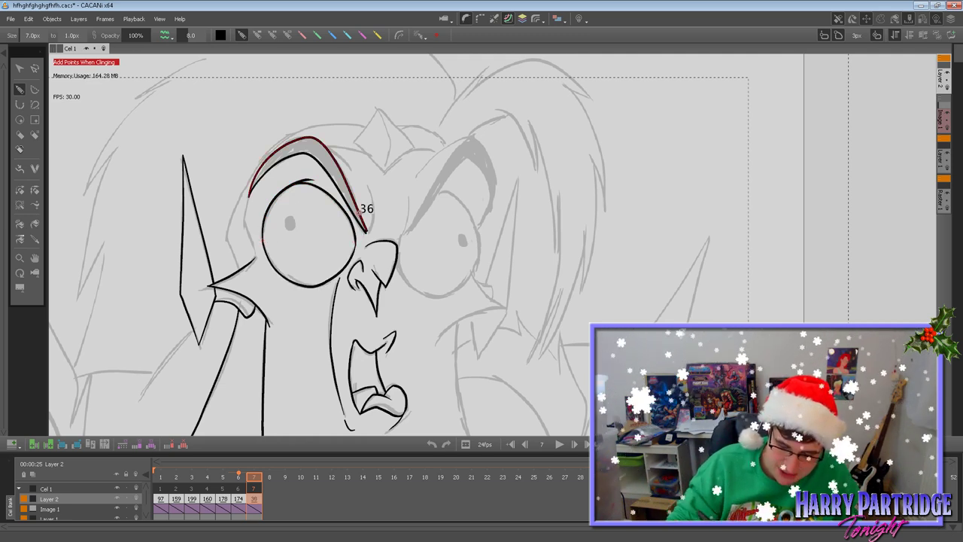
click(34, 68)
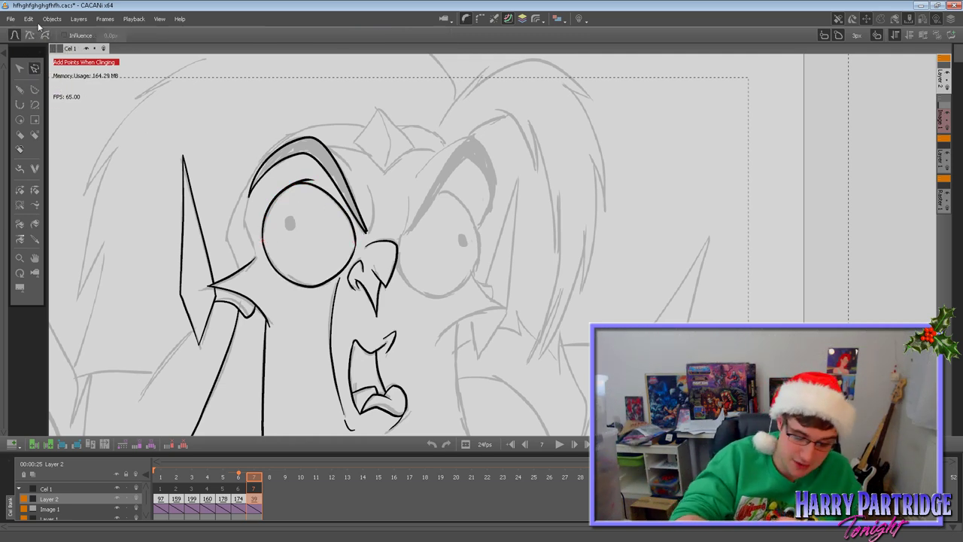
click(343, 273)
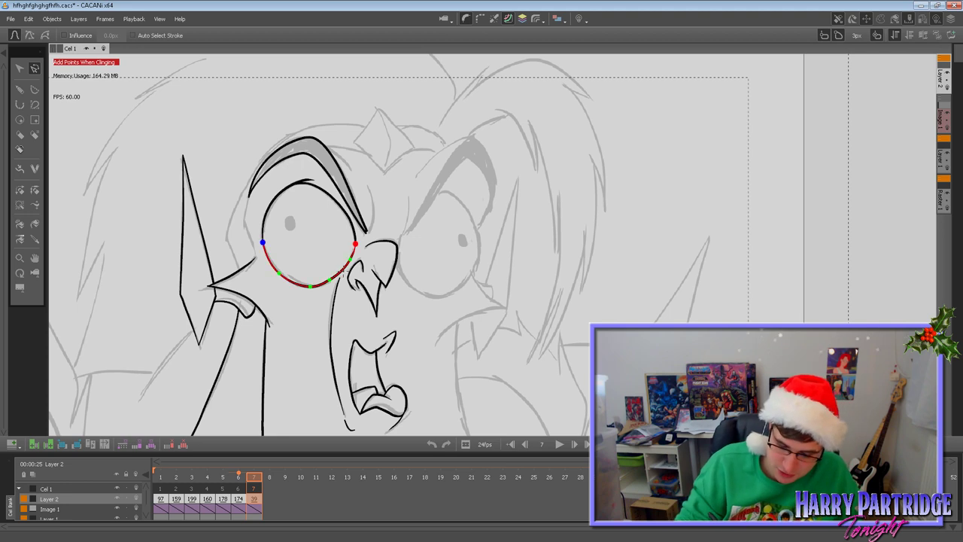
click(327, 263)
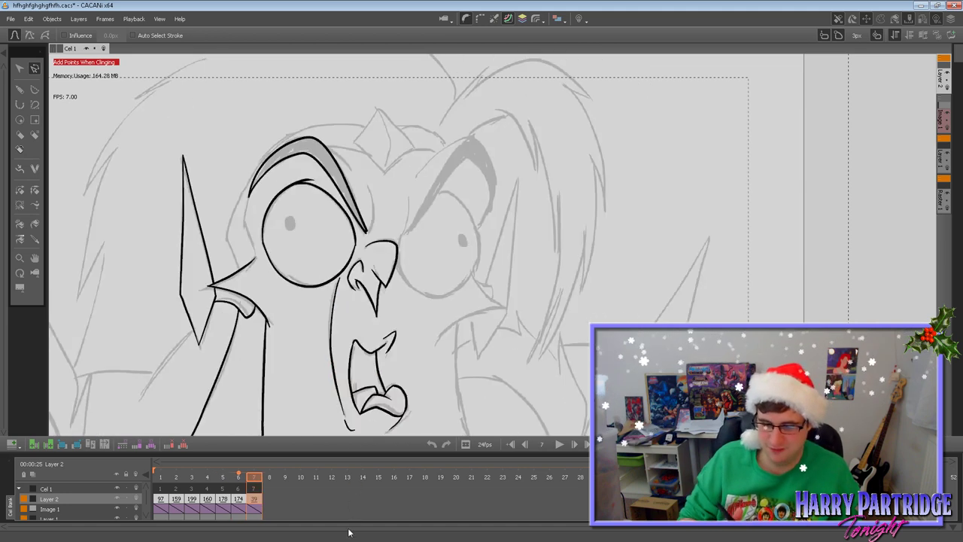
Strengthen the lower edge of the left eye and ink its small oval pupil, comparing the drawing with frame 6.
click(20, 90)
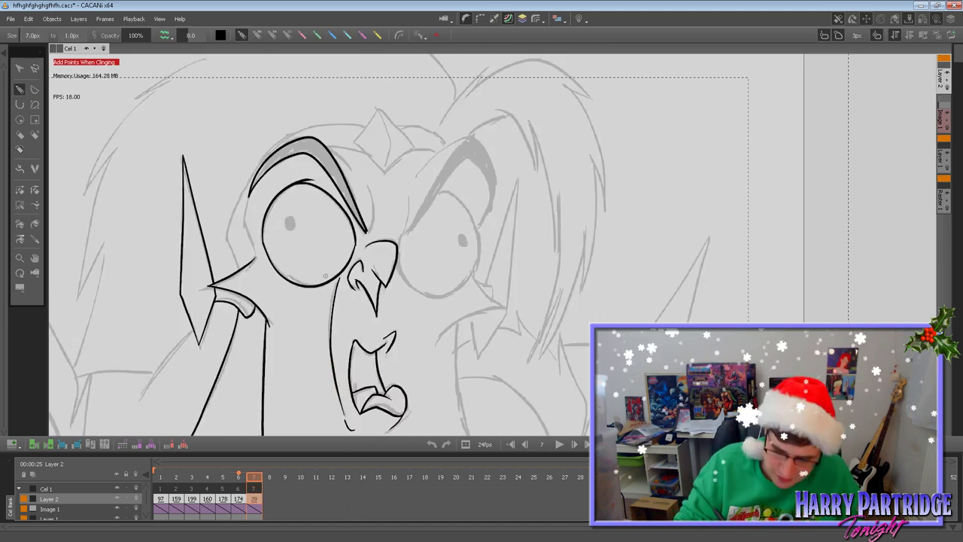
drag(295, 282, 347, 265)
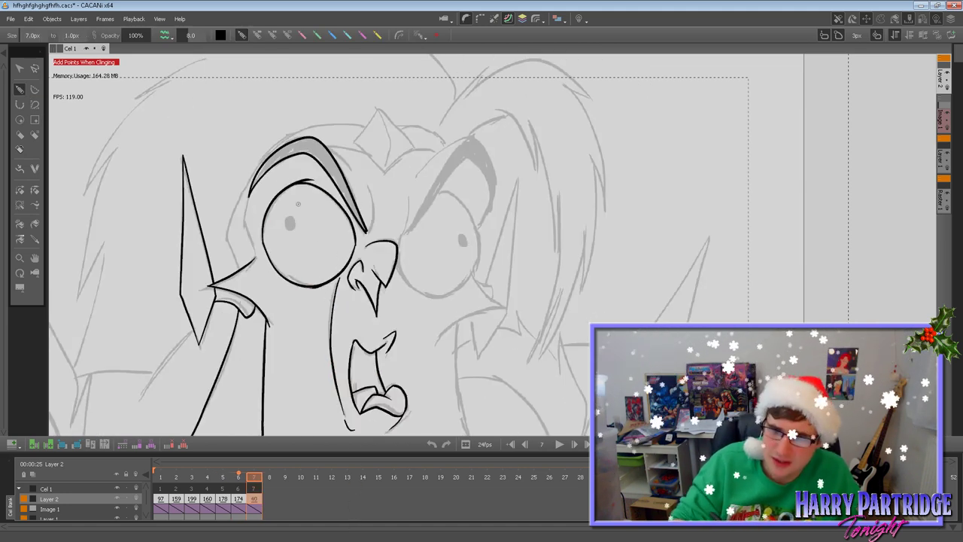
drag(290, 216, 290, 217)
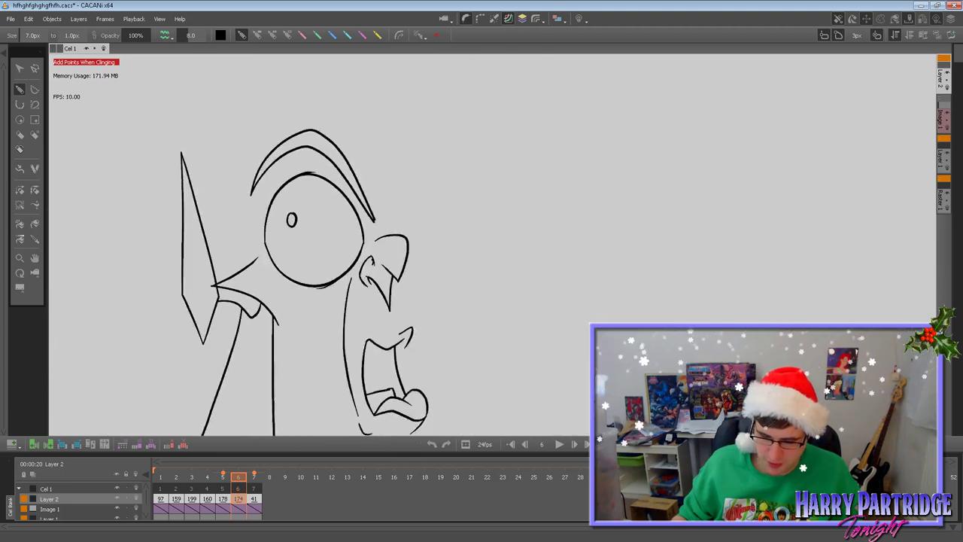
key(space)
key(Right)
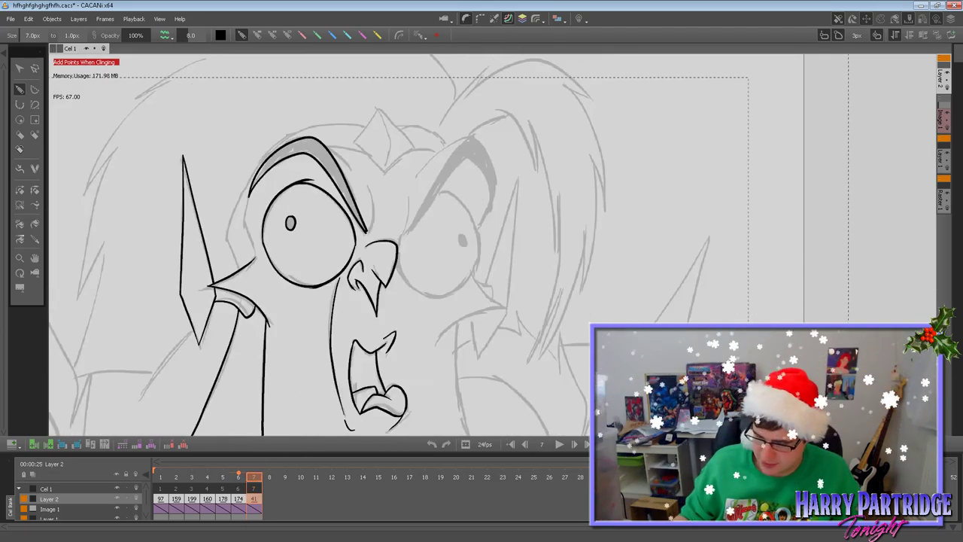
key(space)
key(space)
key(Right)
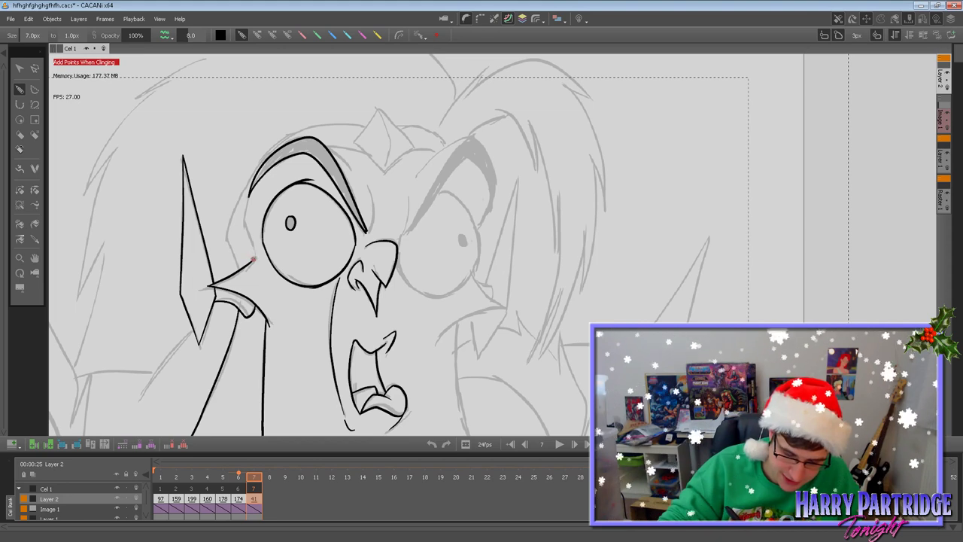
Ink the inner face edge from the end of the cheek spike up to the outer tip of the left eyebrow.
drag(366, 232, 249, 194)
key(ctrl+z)
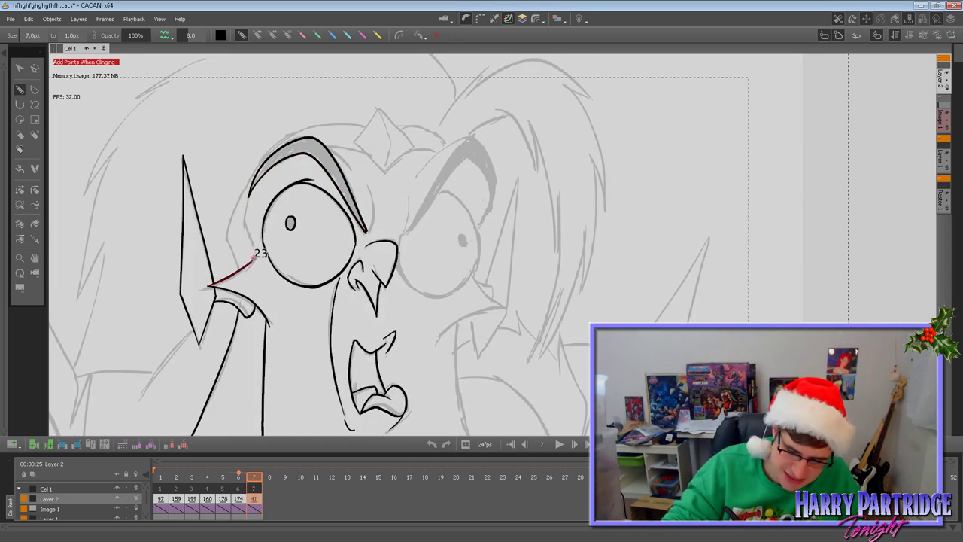
key(ctrl+y)
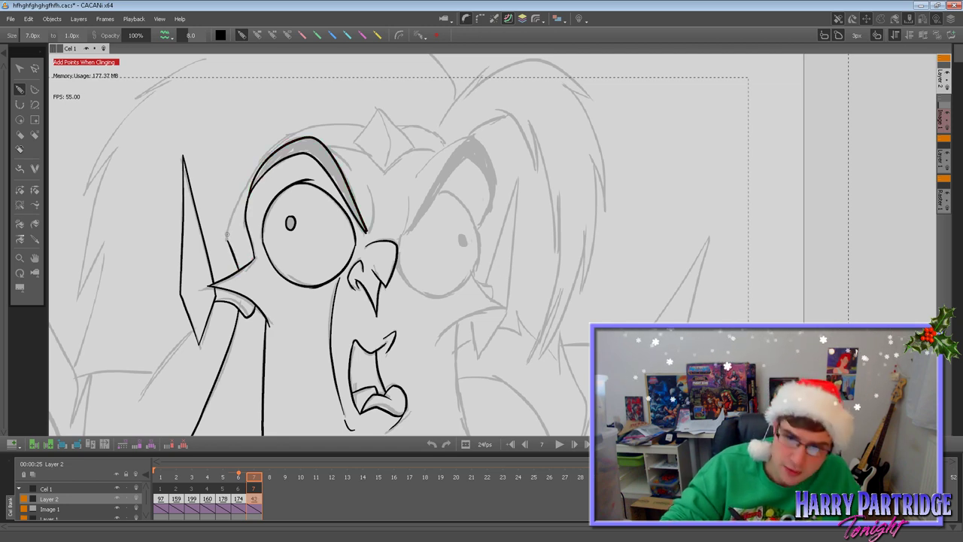
Ink the outer head contour curving up around the left eyebrow and the short crease at the brow's inner end.
mouse_move(233, 216)
mouse_down()
mouse_move(248, 179)
mouse_move(283, 145)
mouse_up()
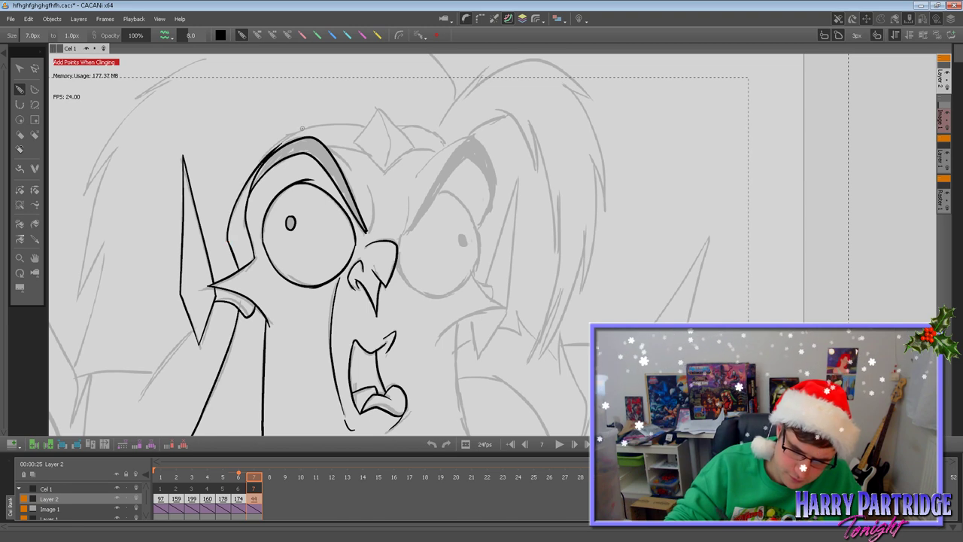
mouse_move(226, 239)
mouse_down()
mouse_move(271, 145)
mouse_move(305, 126)
mouse_up()
drag(365, 180, 373, 230)
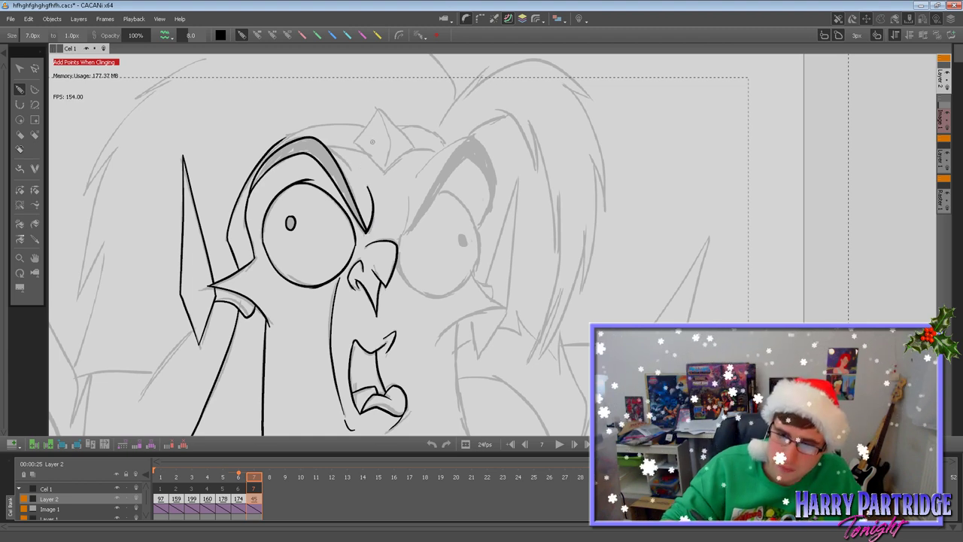
Ink the four-sided outline of the diamond-shaped forehead gem, checking its shape against frame 6.
drag(379, 106, 357, 142)
key(Left)
key(Right)
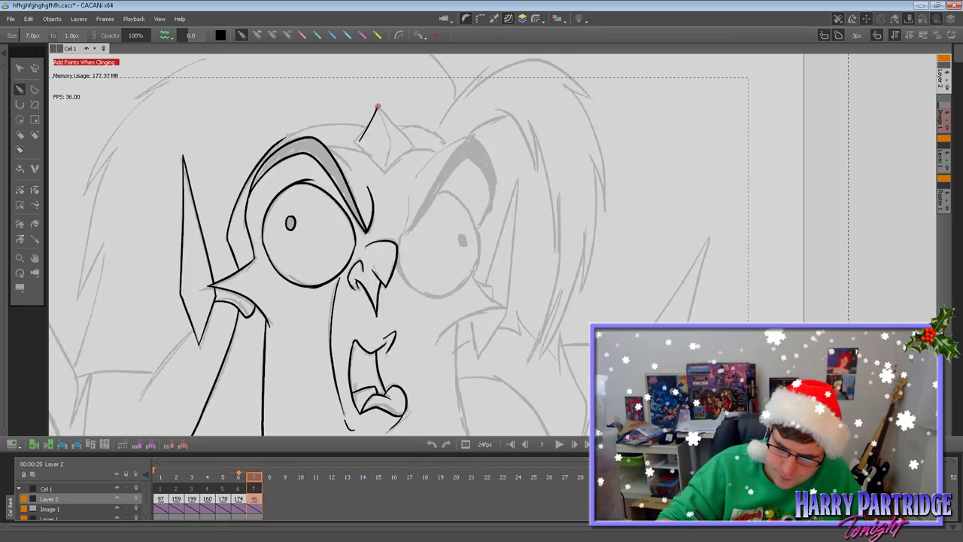
drag(377, 107, 412, 148)
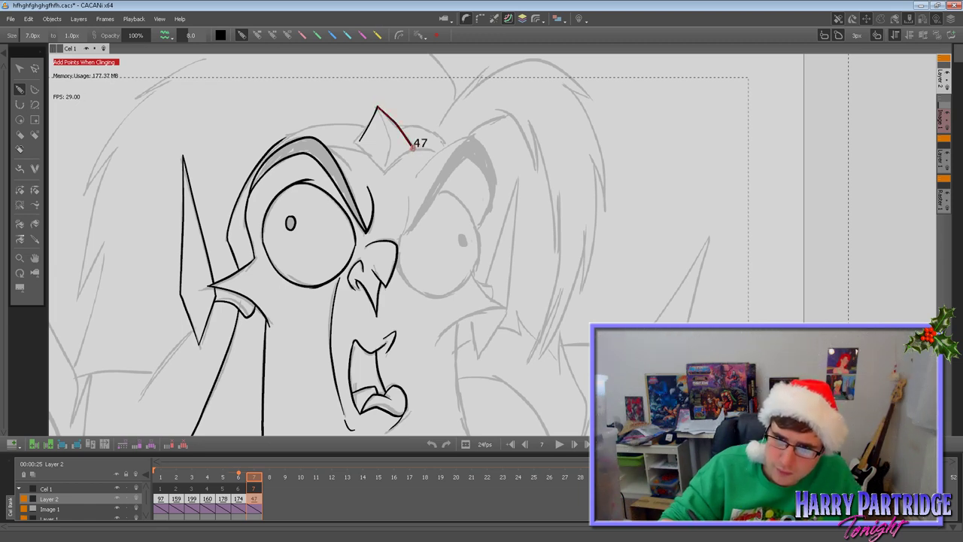
key(ctrl+z)
drag(413, 148, 388, 171)
key(Left)
key(Right)
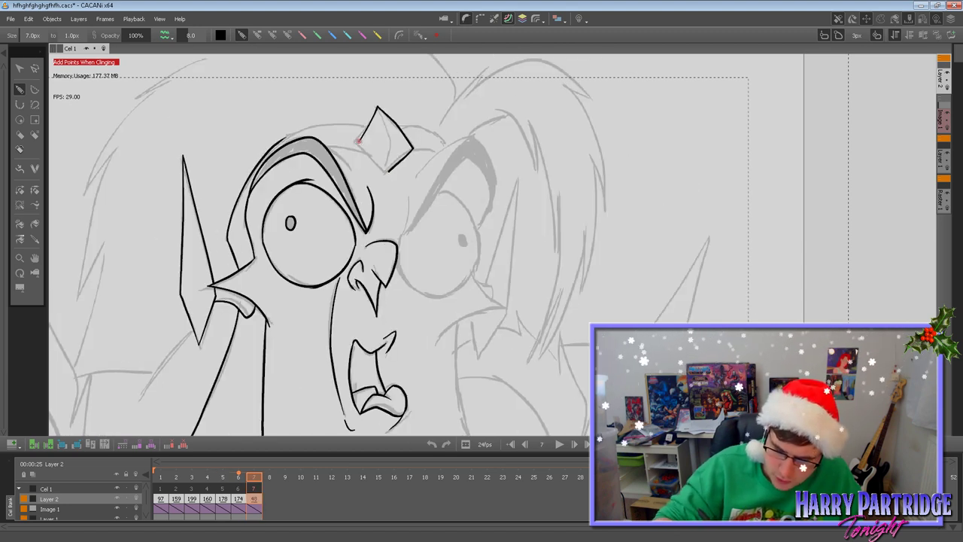
key(Left)
key(Right)
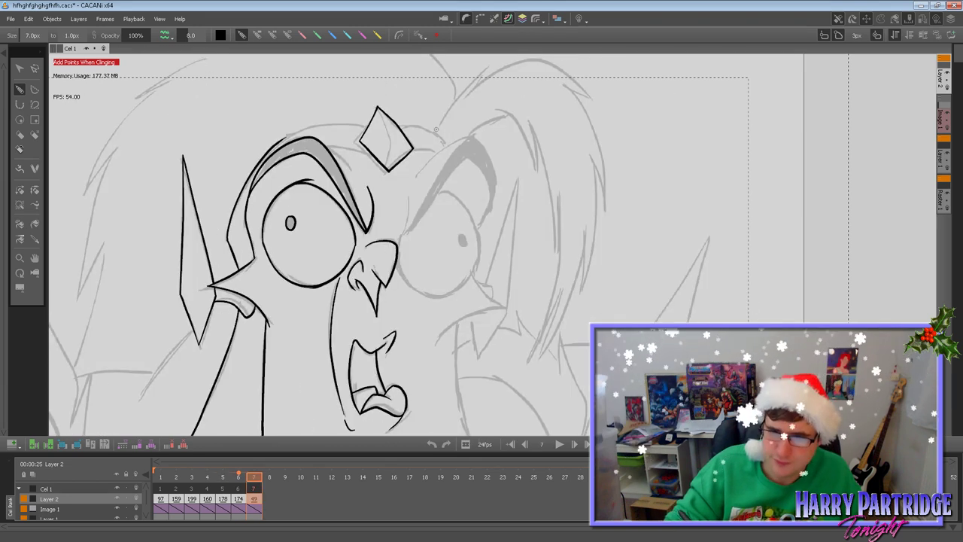
Ink the forehead gem's inner facet line and the headband edges between the gem and the left eyebrow.
drag(389, 169, 393, 144)
key(ctrl+z)
drag(378, 107, 389, 132)
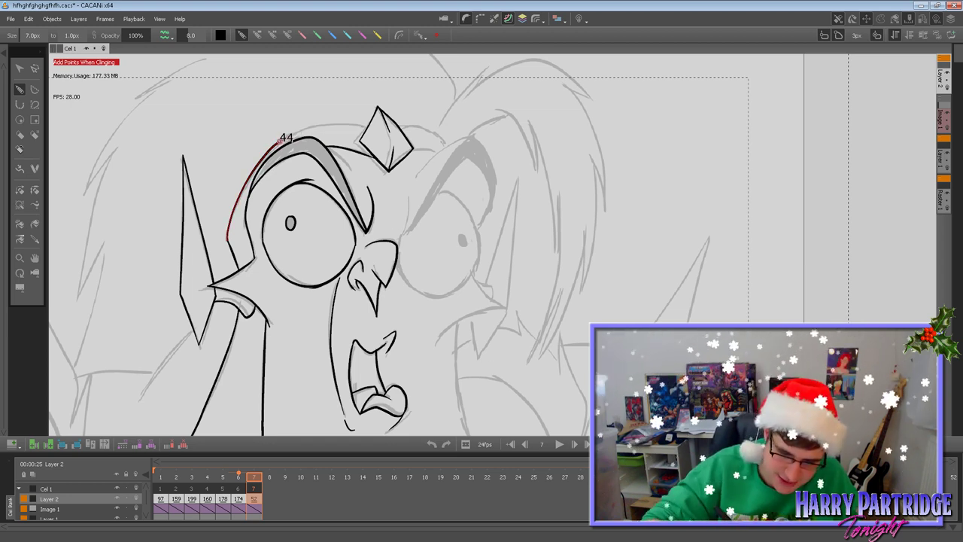
drag(342, 124, 368, 127)
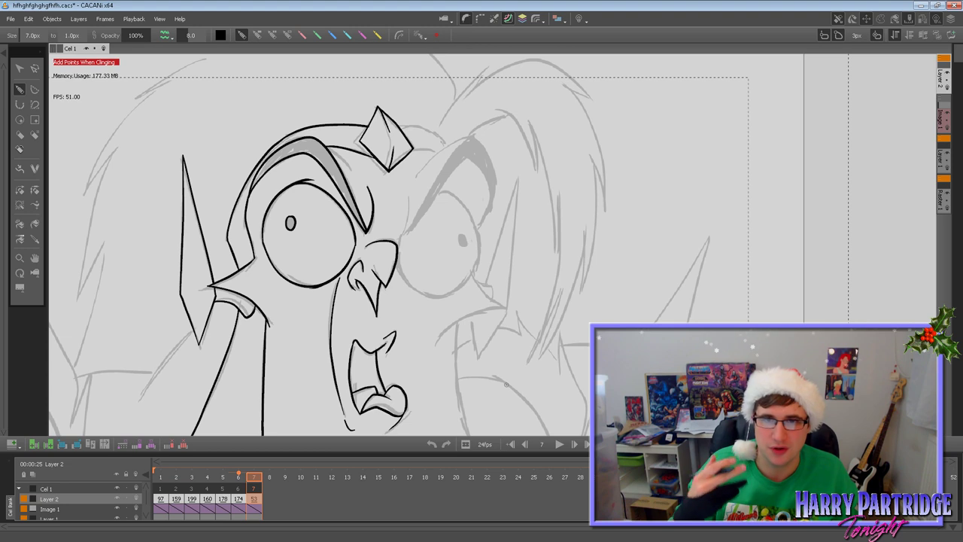
Compare with frame 6 and ink the right eyebrow's lower edge as a single arched curve, checking its points.
key(Left)
key(Right)
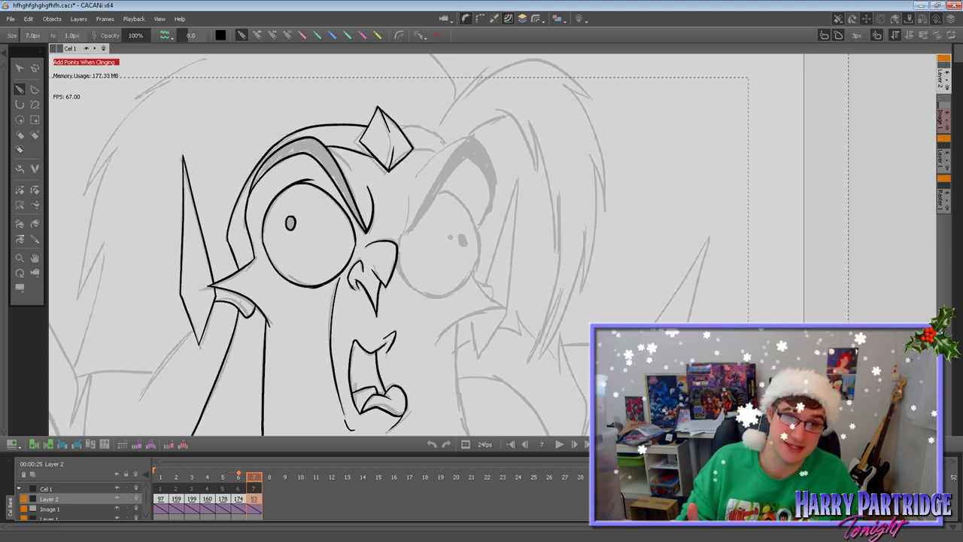
key(Left)
key(Right)
key(Left)
key(Right)
mouse_move(405, 232)
mouse_down()
mouse_move(465, 158)
mouse_move(486, 175)
mouse_move(476, 226)
mouse_up()
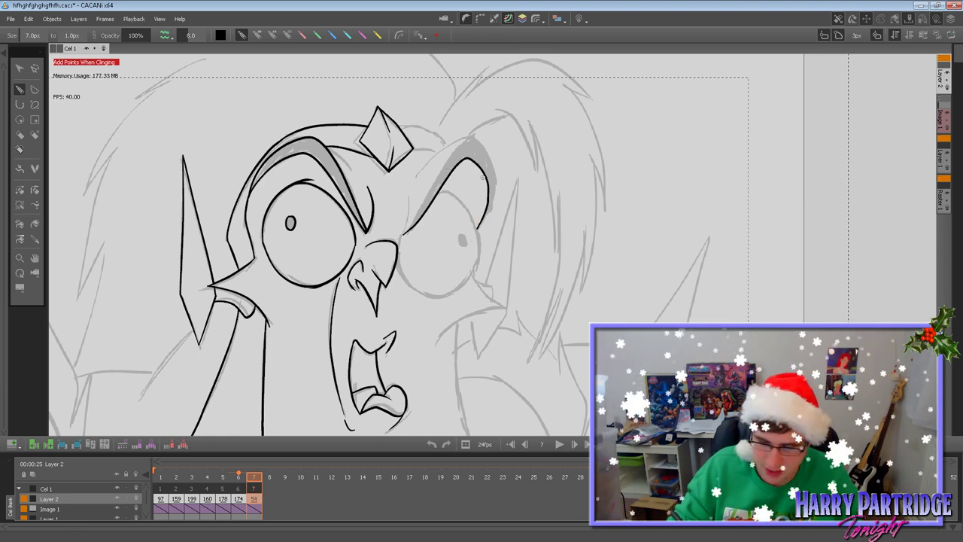
click(35, 68)
click(489, 194)
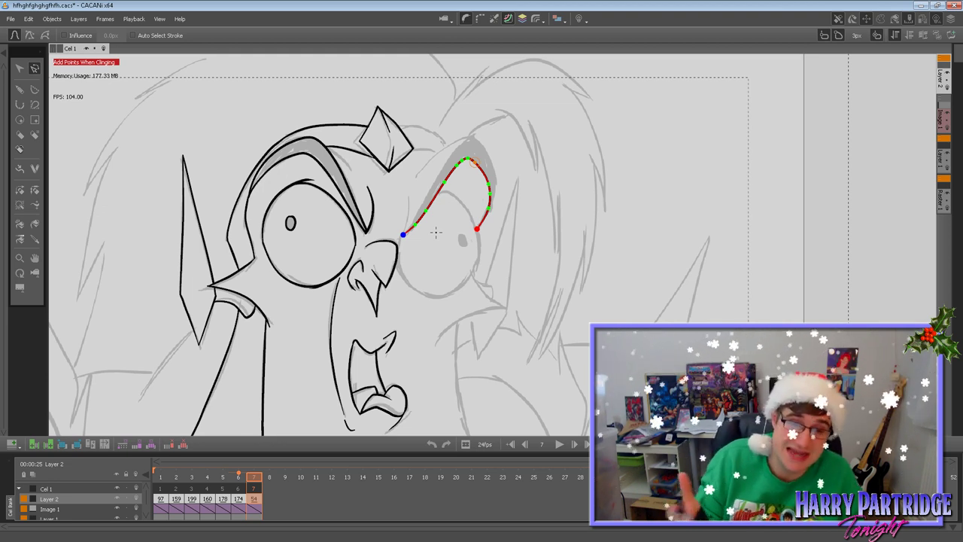
key(b)
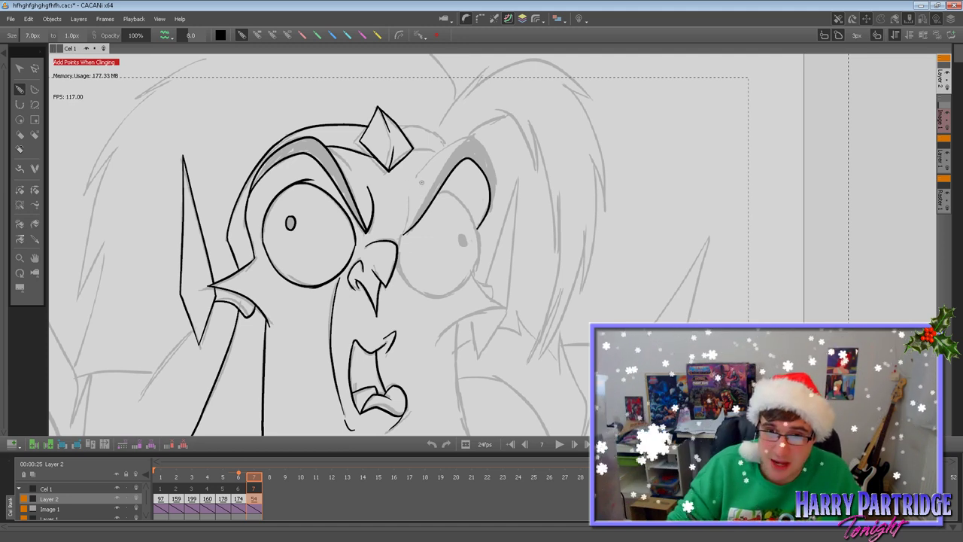
Ink the right eyebrow's upper edge from its inner tip over the peak to the outer end, comparing with frame 6.
drag(402, 234, 454, 149)
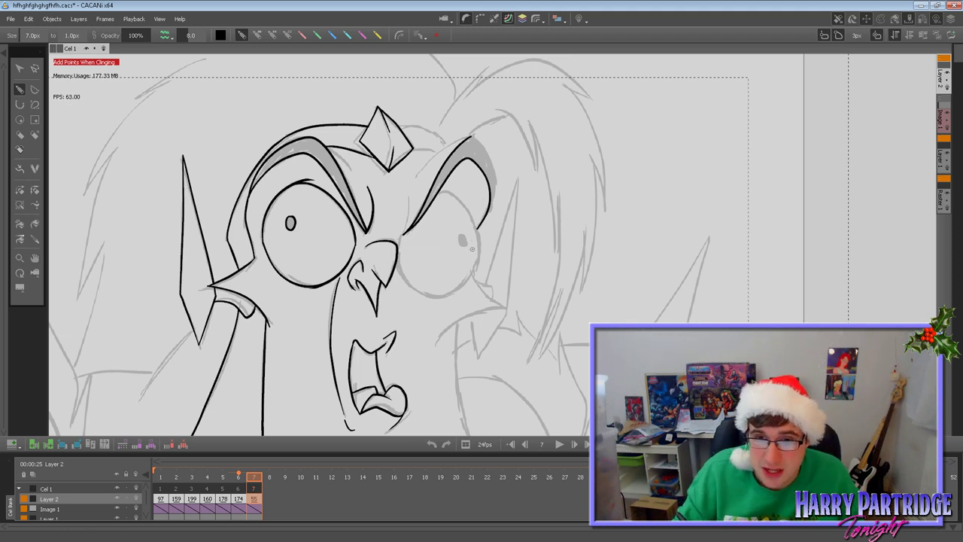
key(Left)
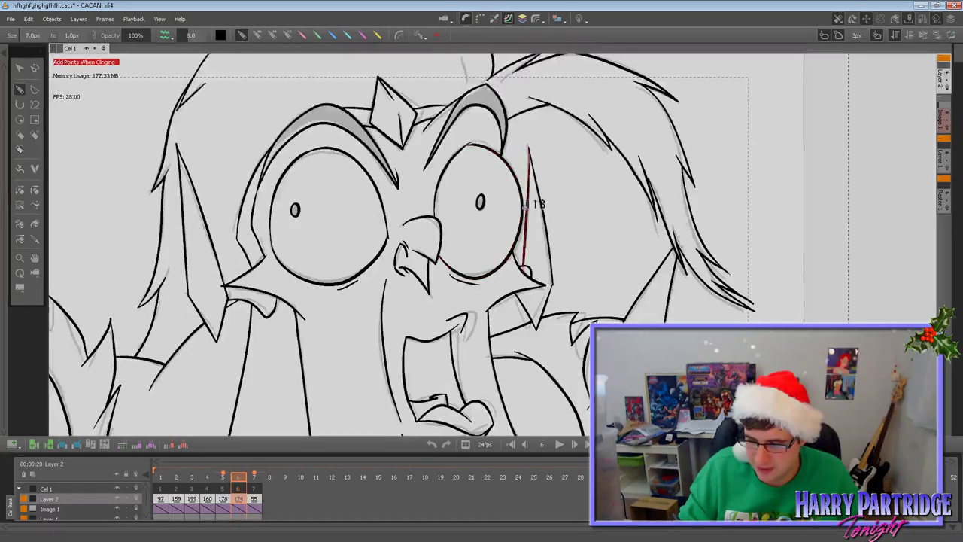
key(Right)
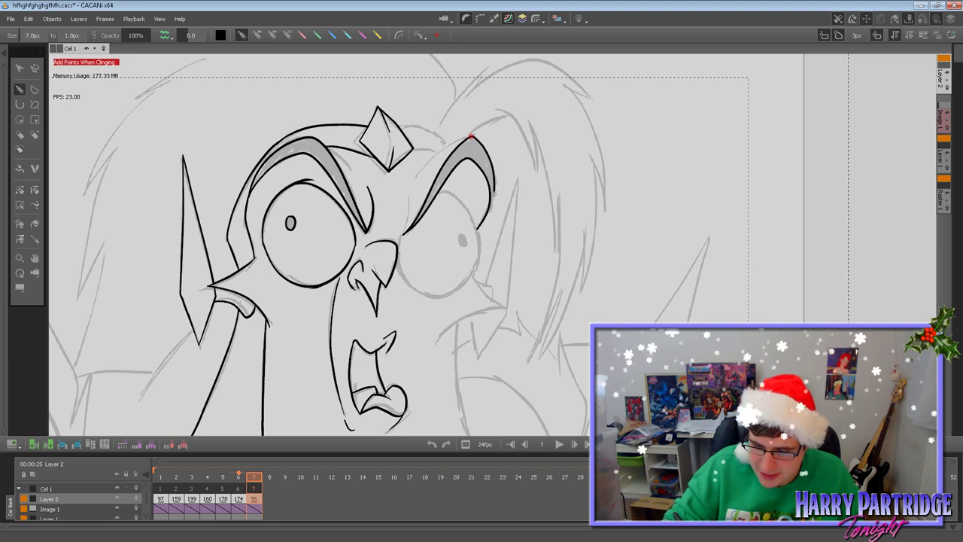
key(Left)
key(Right)
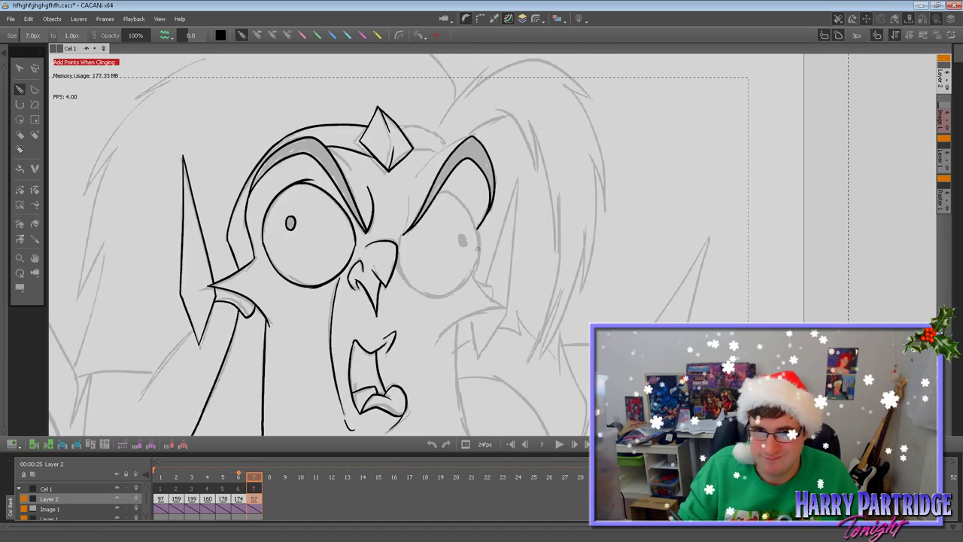
key(Left)
key(Right)
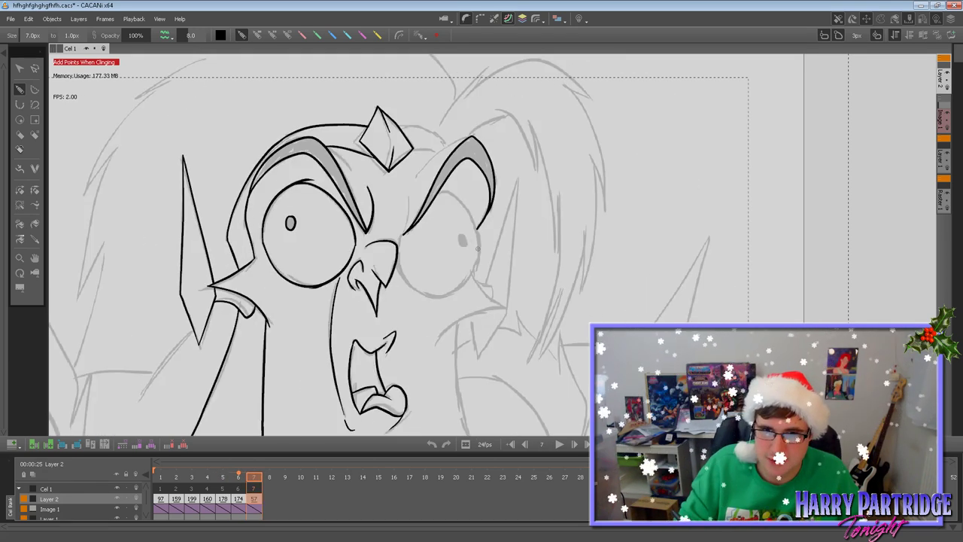
Ink the short upper arc of the right eye from the eyebrow's inner tip, undoing missed strokes for the eye's side.
mouse_move(403, 235)
mouse_down()
mouse_move(427, 197)
mouse_move(452, 188)
mouse_up()
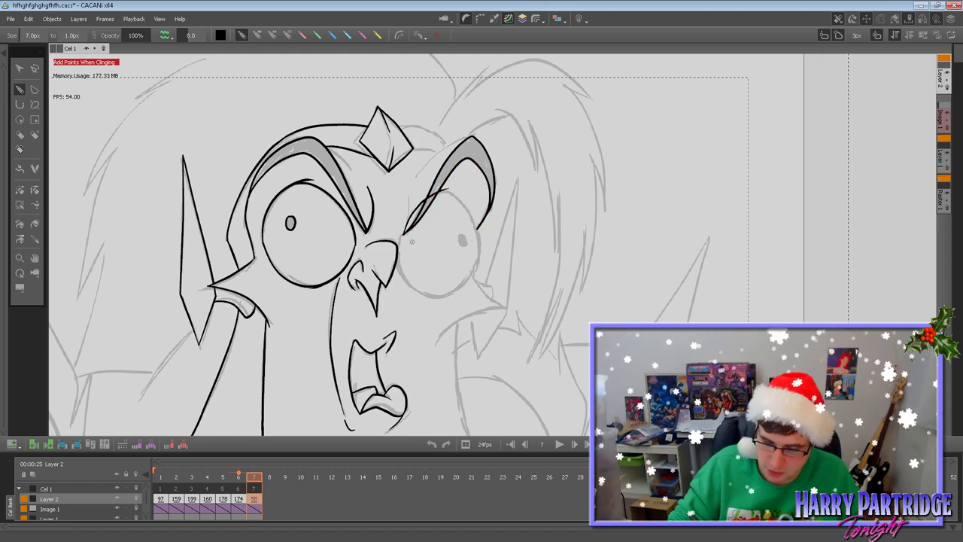
mouse_move(402, 234)
mouse_down()
mouse_move(400, 277)
mouse_move(428, 296)
mouse_up()
key(ctrl+z)
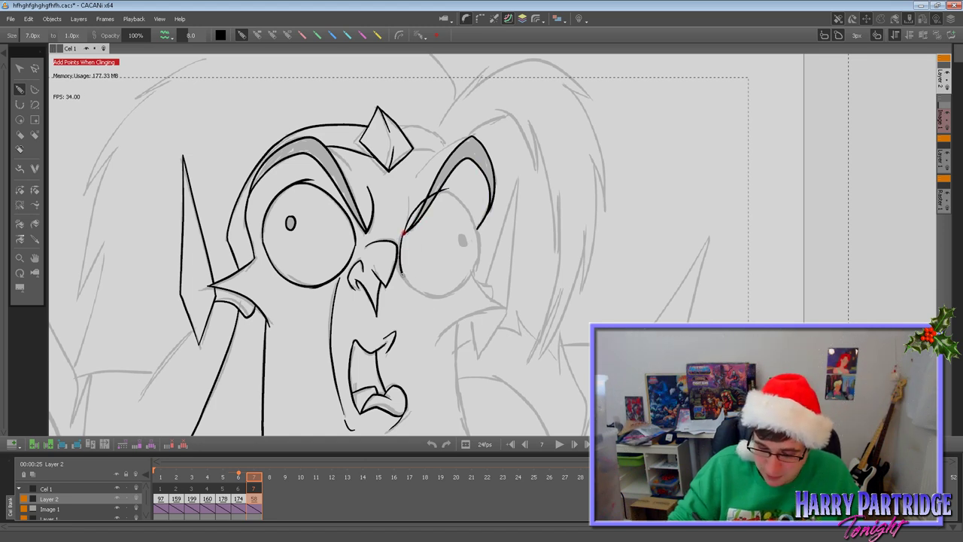
key(ctrl+z)
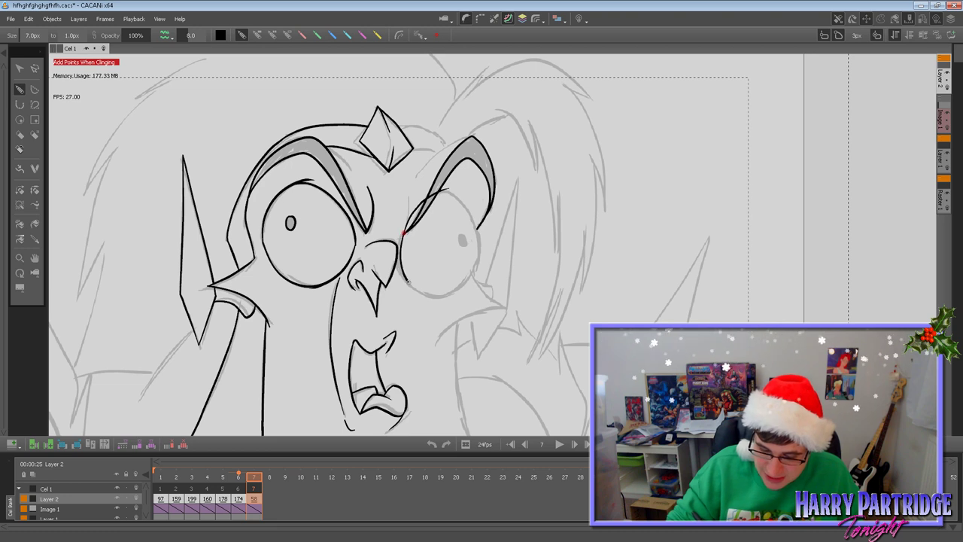
drag(400, 240, 433, 296)
drag(475, 248, 429, 194)
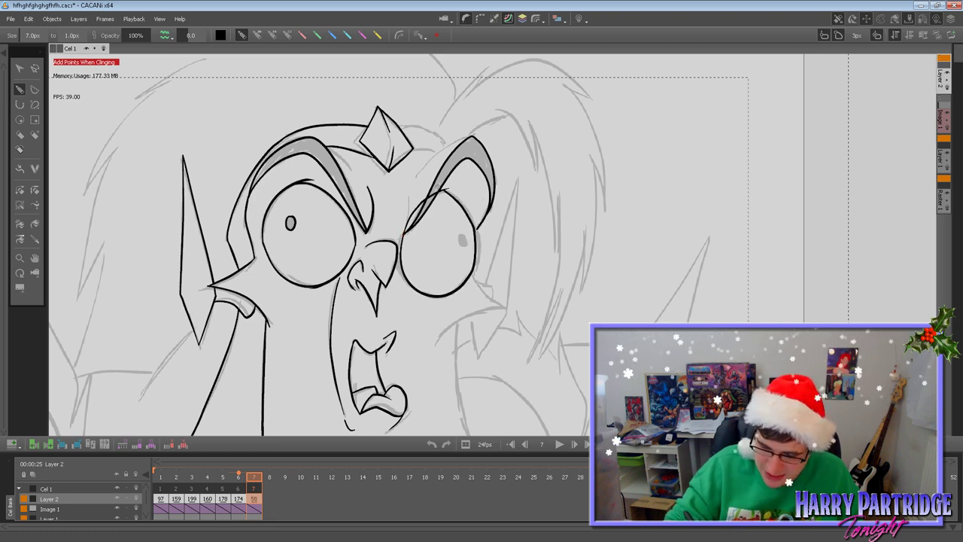
click(35, 68)
click(475, 251)
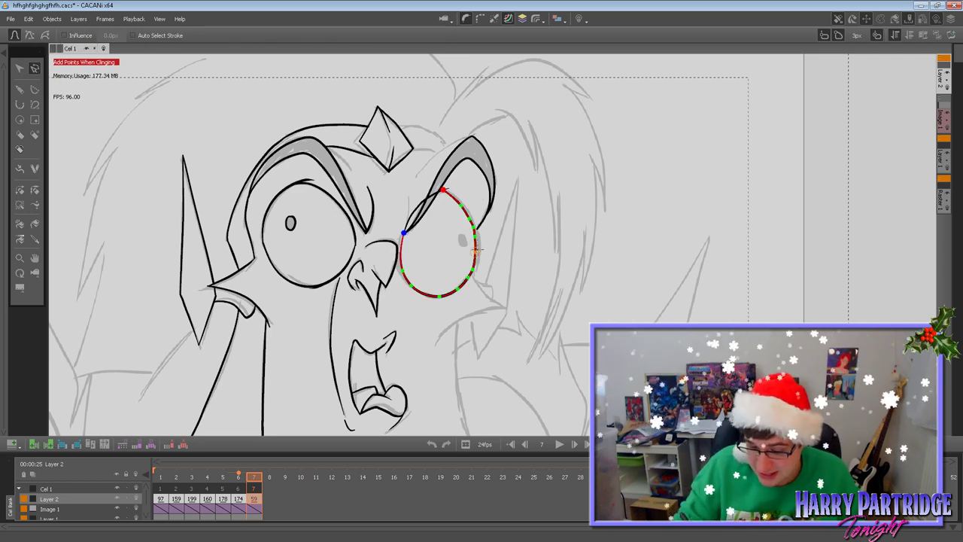
key(Delete)
Ink the rest of the right eye's outline in one curve from the brow's inner tip around to the upper arc.
click(22, 91)
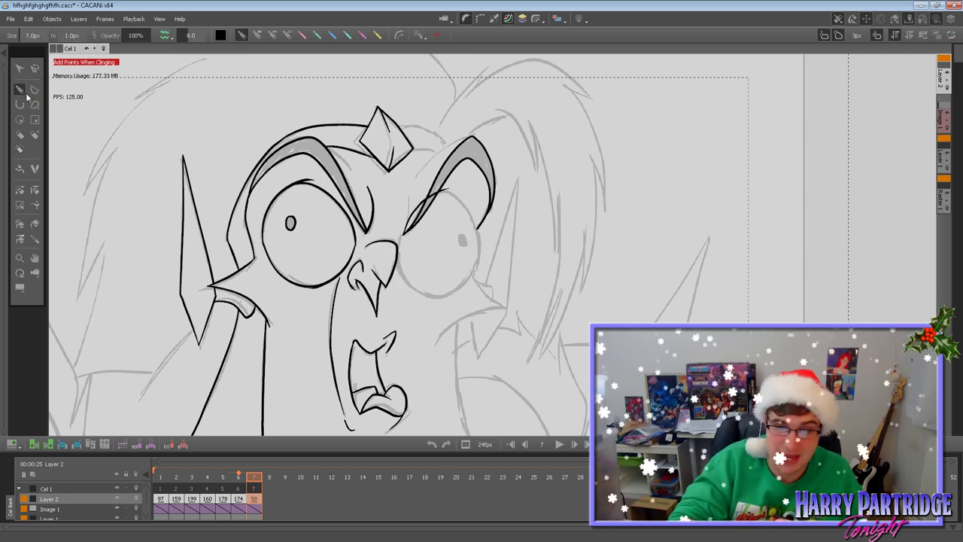
mouse_move(478, 227)
mouse_down()
mouse_move(403, 231)
mouse_move(400, 266)
mouse_move(444, 297)
mouse_up()
key(ctrl+z)
mouse_move(403, 233)
mouse_down()
mouse_move(398, 255)
mouse_move(413, 291)
mouse_move(442, 300)
mouse_move(467, 283)
mouse_move(472, 219)
mouse_move(451, 197)
mouse_move(406, 230)
mouse_up()
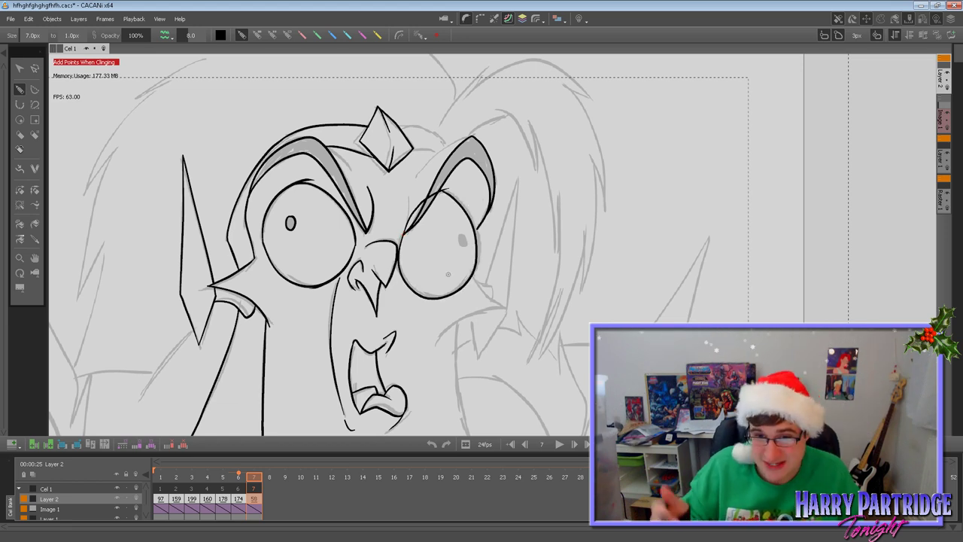
Reshape the right eye's outline by moving its curve points onto the sketched eye, then deselect the stroke.
click(35, 67)
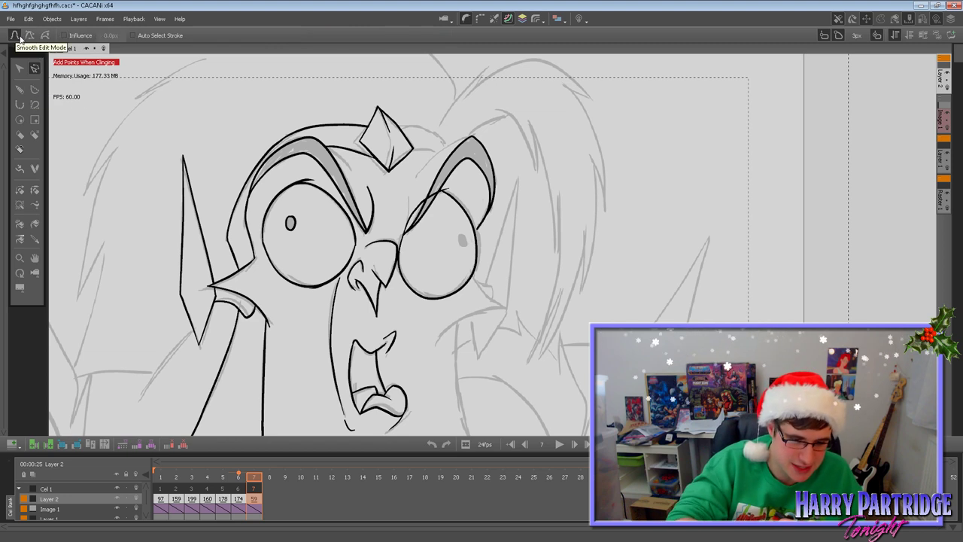
click(475, 244)
drag(471, 224, 477, 229)
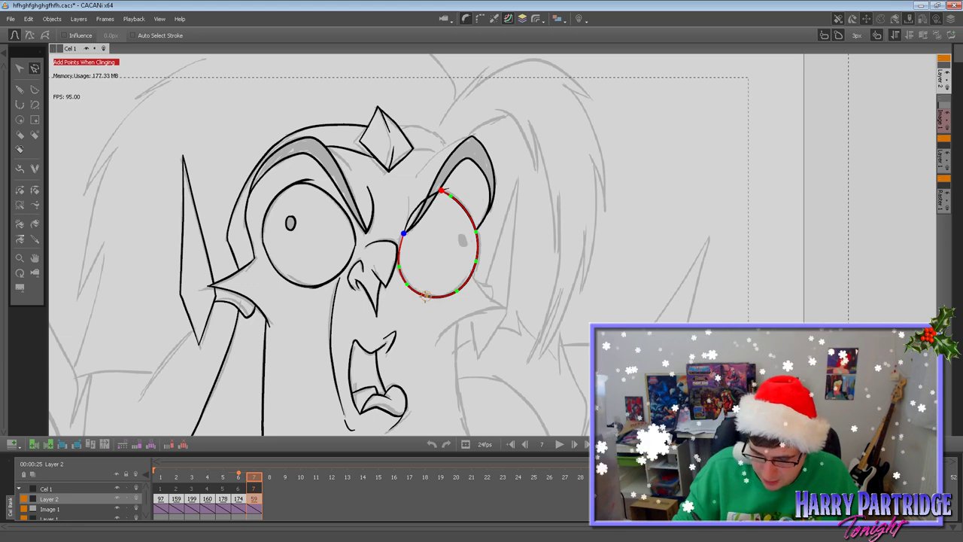
click(455, 240)
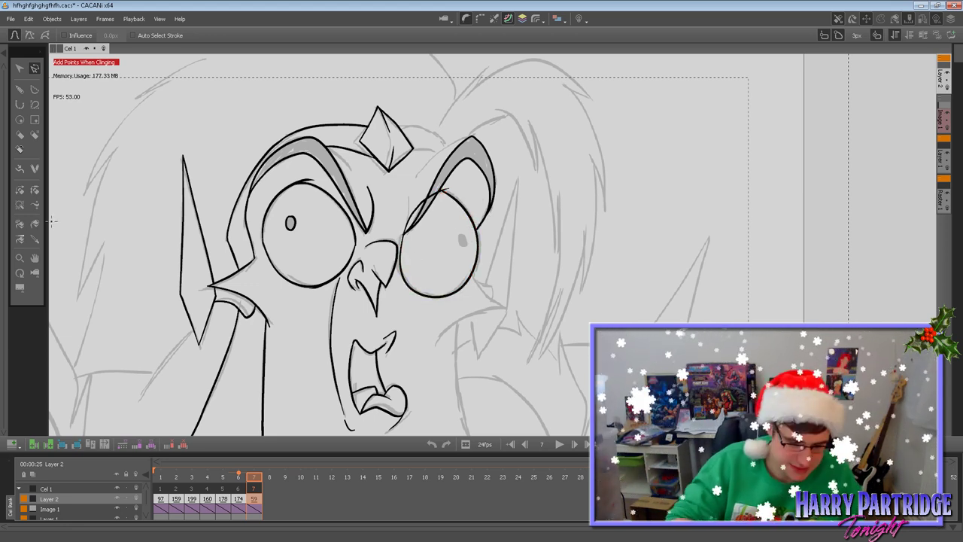
Trim the right eye's outline where it overlaps the eyebrow, and ink the small oval pupil over its sketch.
click(20, 204)
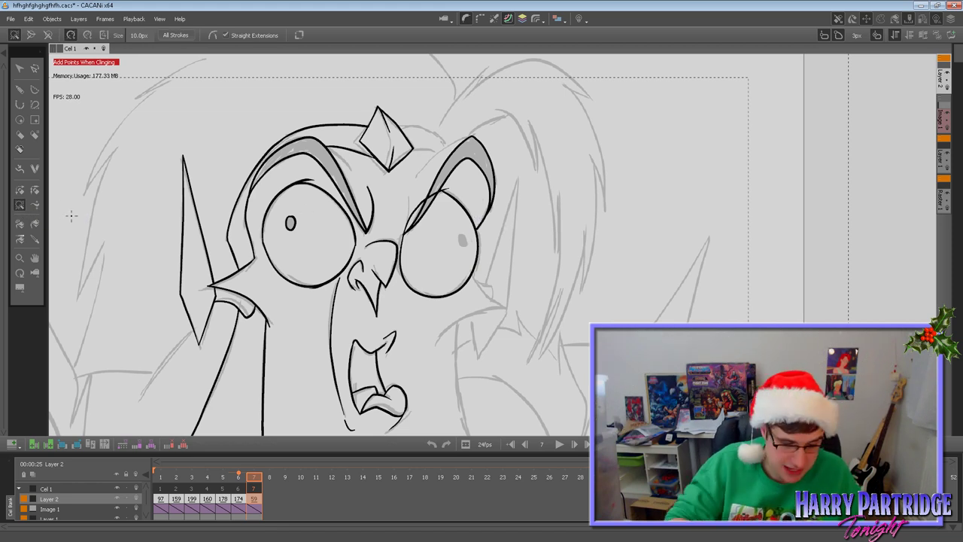
click(20, 189)
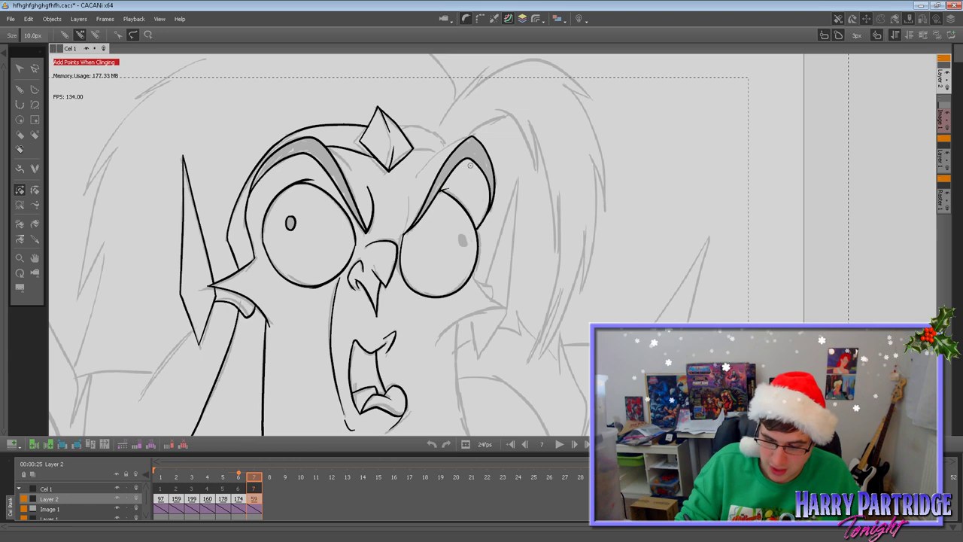
click(35, 90)
key(Left)
key(Right)
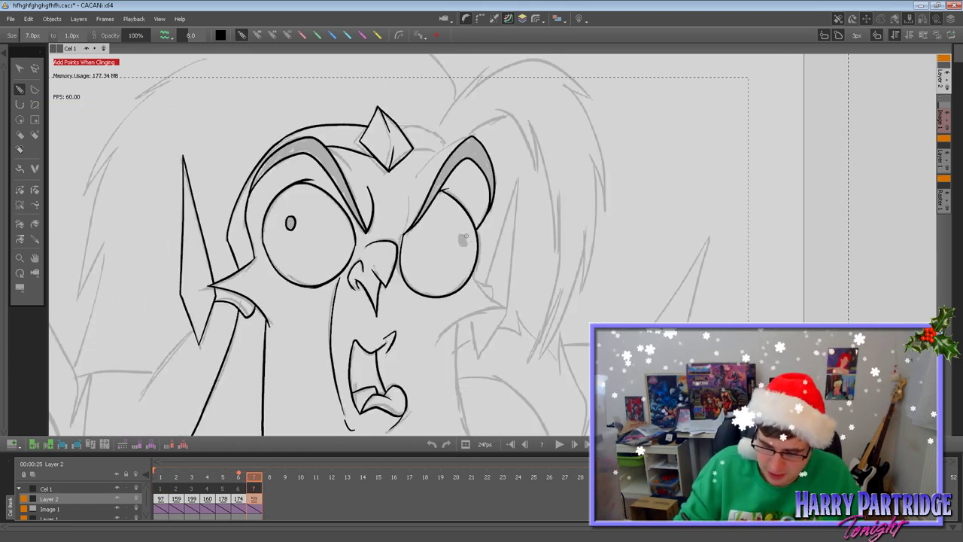
mouse_move(463, 232)
mouse_down()
mouse_move(461, 244)
mouse_move(464, 232)
mouse_up()
key(ctrl+z)
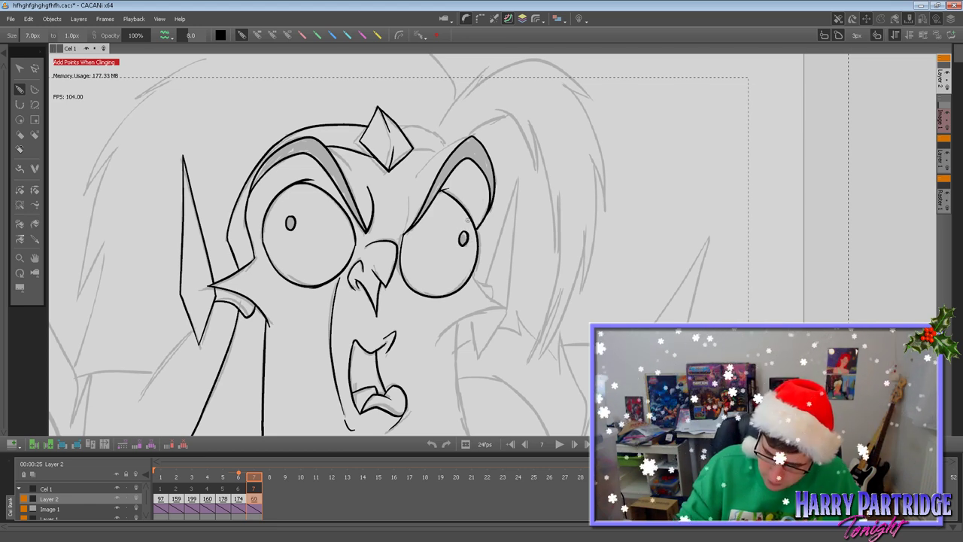
Ink a short crease line beneath the right eye, comparing with frame 6 and redrawing it closer to the eye's lower edge.
key(Left)
key(Right)
drag(403, 284, 431, 302)
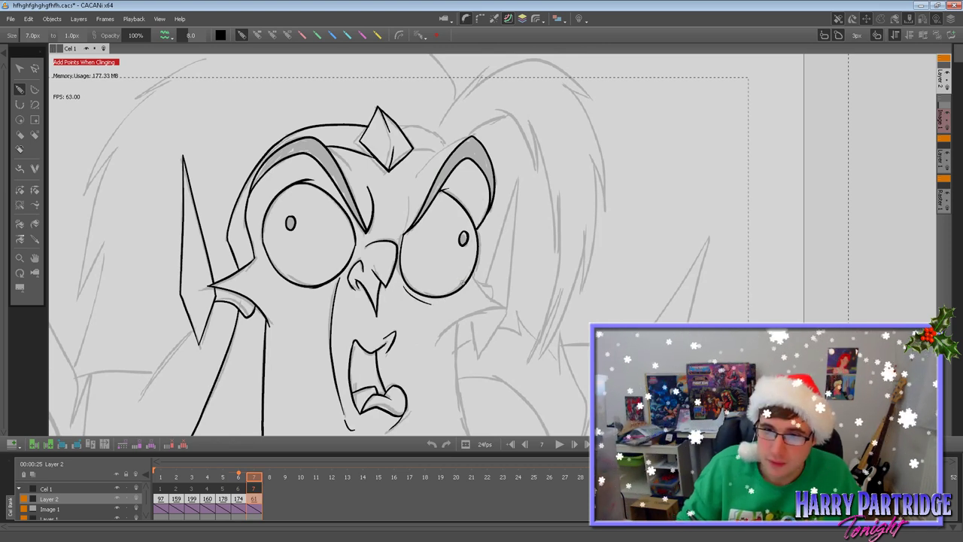
key(Left)
key(Right)
key(Left)
key(Right)
key(ctrl+z)
key(Left)
key(Right)
key(ctrl+z)
drag(419, 295, 449, 292)
key(Left)
key(Right)
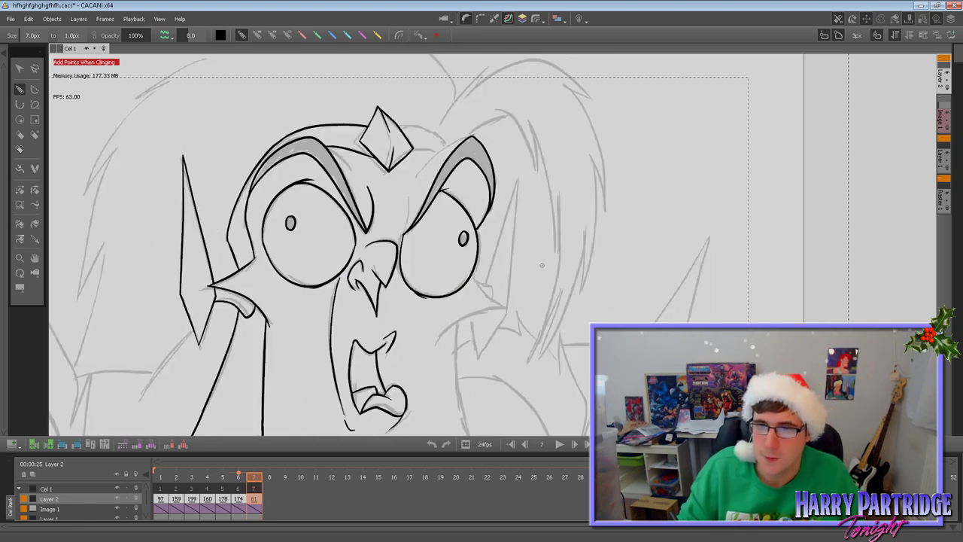
Ink the right cheek spike's upper edge from the eye to the tip, and its lower edge curving back towards the mouth.
drag(493, 302, 471, 276)
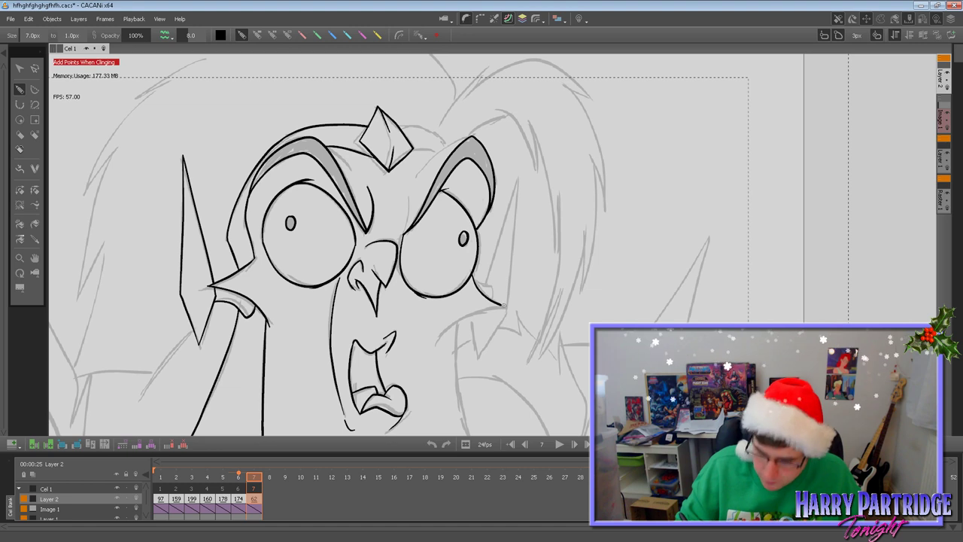
key(ctrl+z)
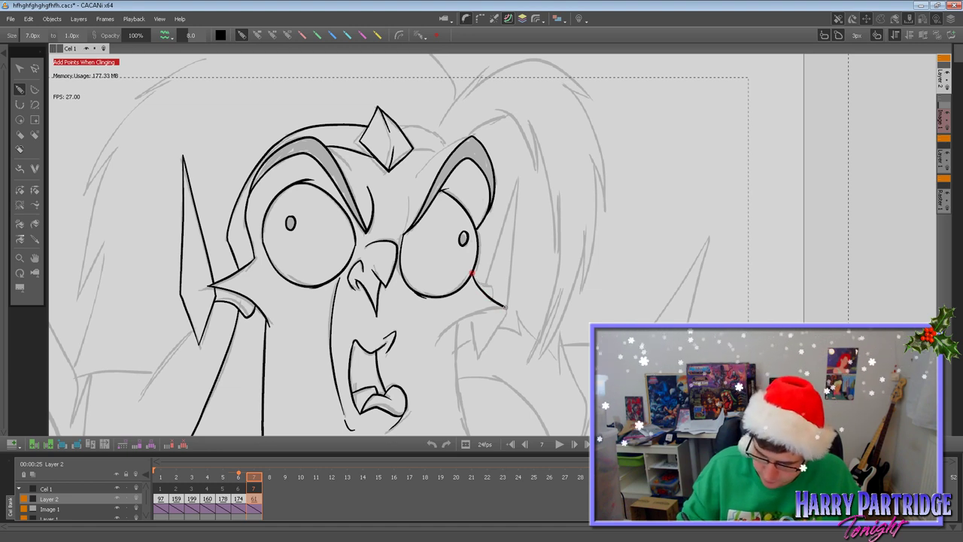
drag(505, 307, 433, 350)
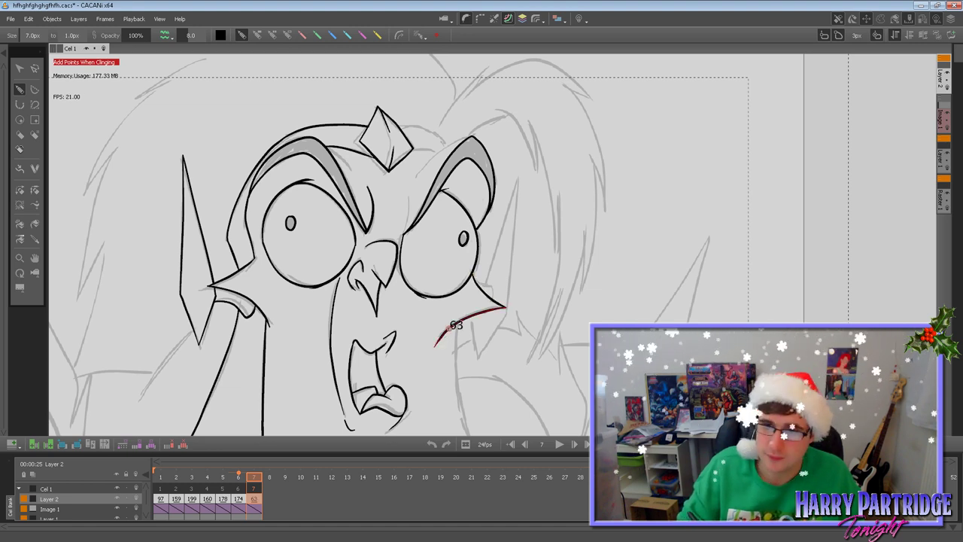
click(35, 259)
drag(447, 427, 419, 285)
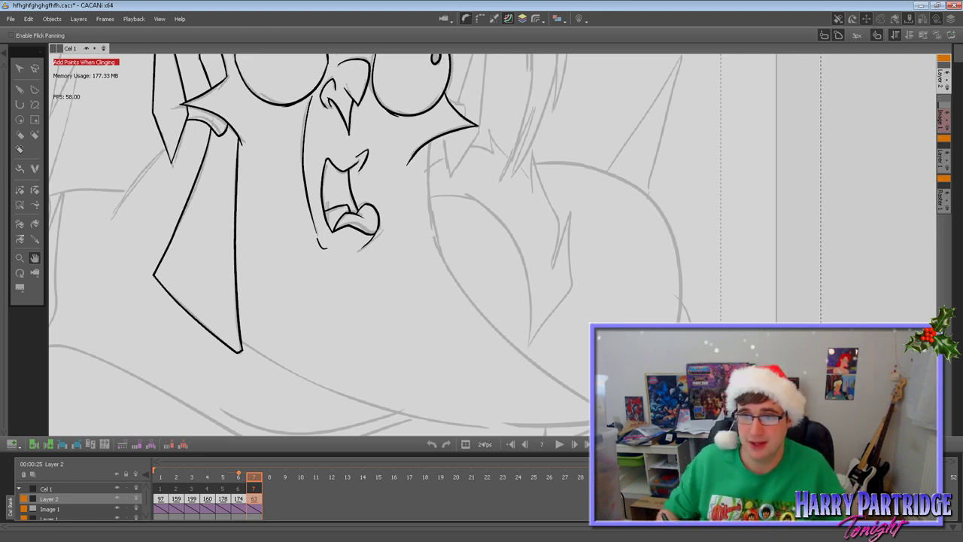
key(Left)
drag(527, 325, 508, 263)
key(Right)
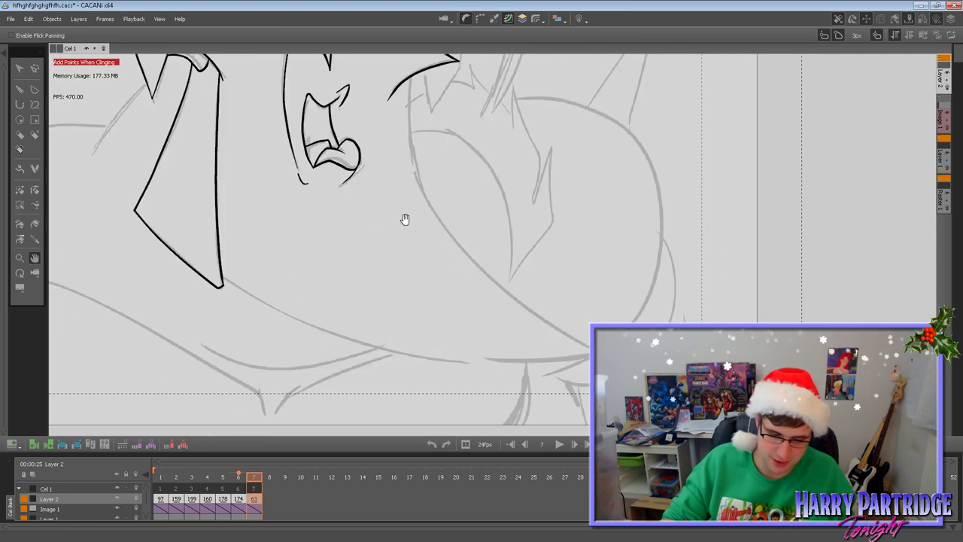
key(Left)
click(20, 105)
key(Right)
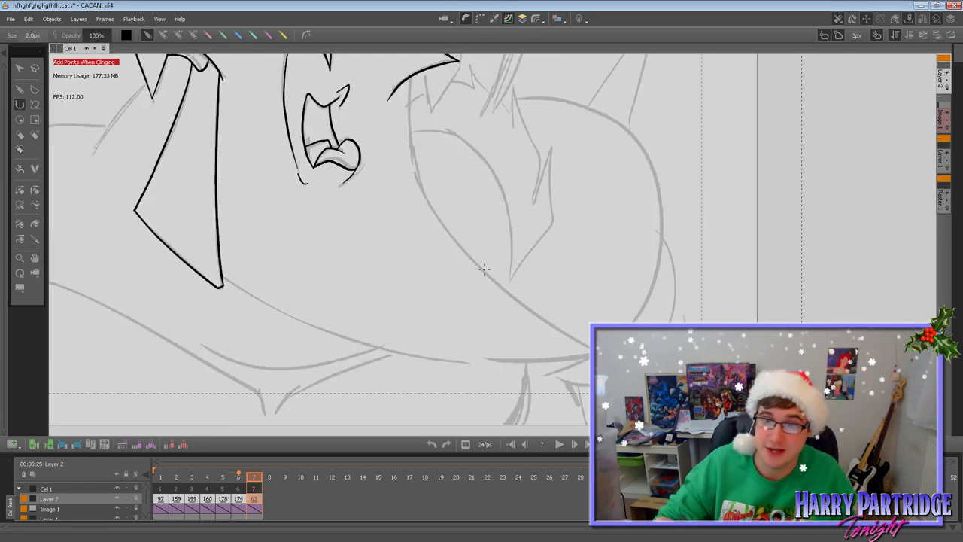
click(223, 277)
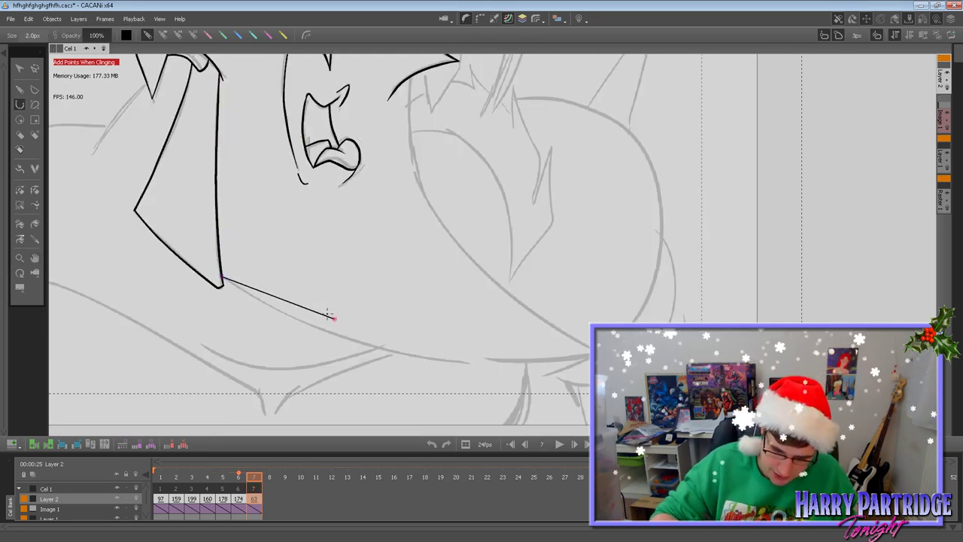
drag(294, 328, 340, 339)
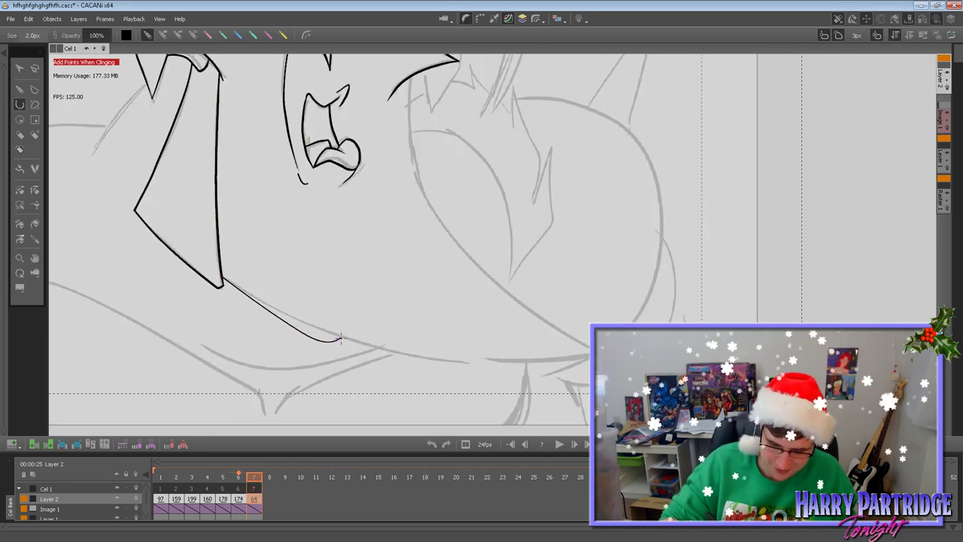
click(20, 89)
key(ctrl+z)
Ink the long curve sweeping from the left hanging panel's lower corner beneath the mouth to the far right in one stroke.
key(Left)
key(Right)
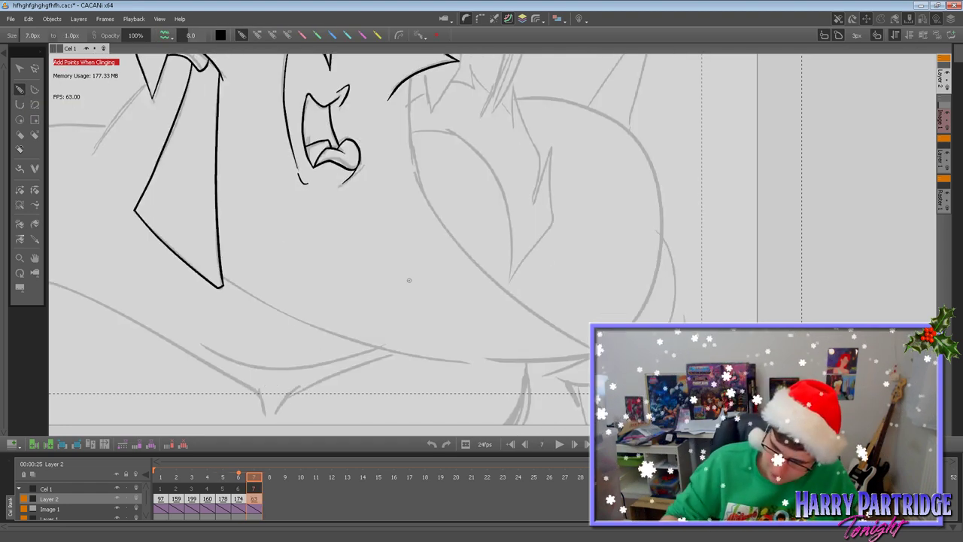
mouse_move(223, 284)
mouse_down()
mouse_move(371, 348)
mouse_move(510, 360)
mouse_move(728, 322)
mouse_up()
click(35, 68)
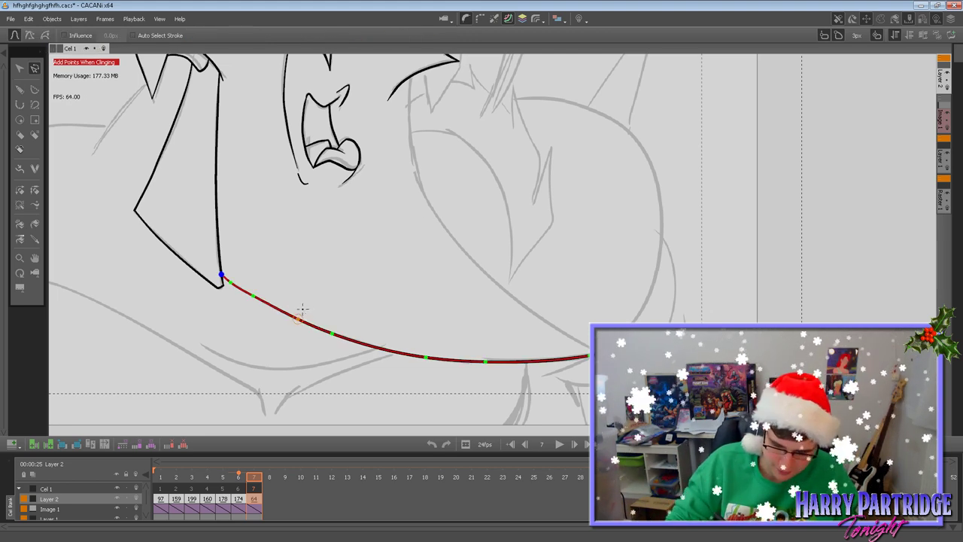
Ink the face's right edge from the cheek spike down to the long lower curve, and trim the lines overshooting their meeting point.
click(35, 257)
drag(522, 309, 490, 338)
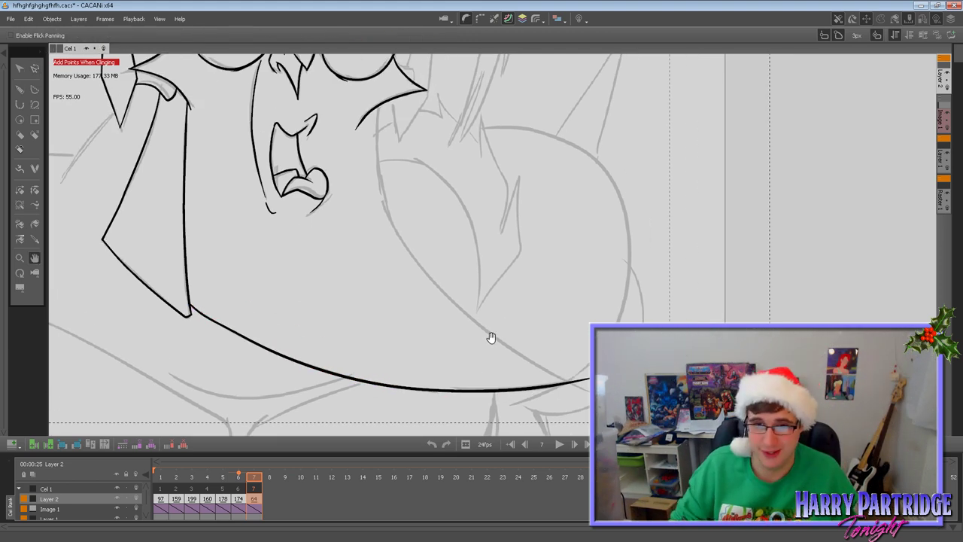
click(20, 89)
key(Left)
key(Right)
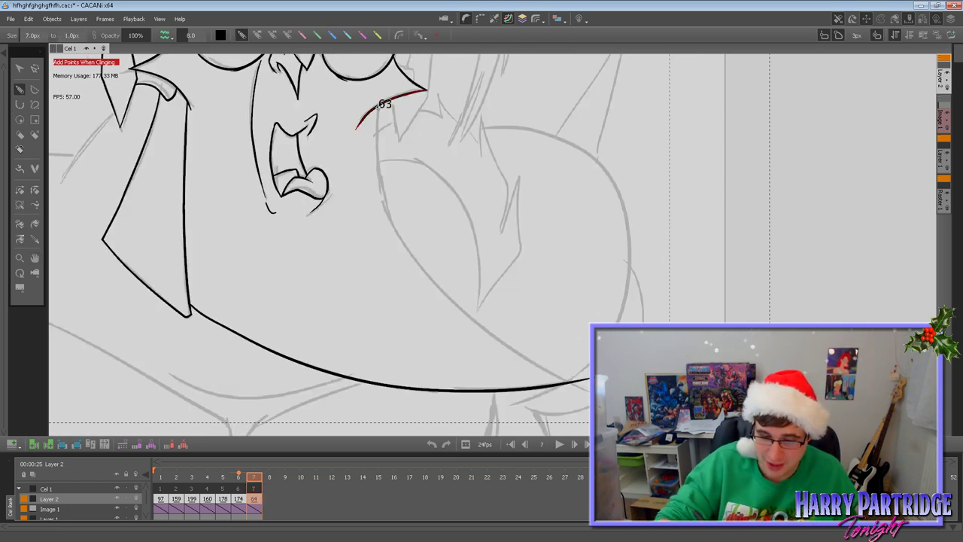
mouse_move(378, 106)
mouse_down()
mouse_move(381, 178)
mouse_move(397, 229)
mouse_move(428, 275)
mouse_move(531, 361)
mouse_move(572, 381)
mouse_up()
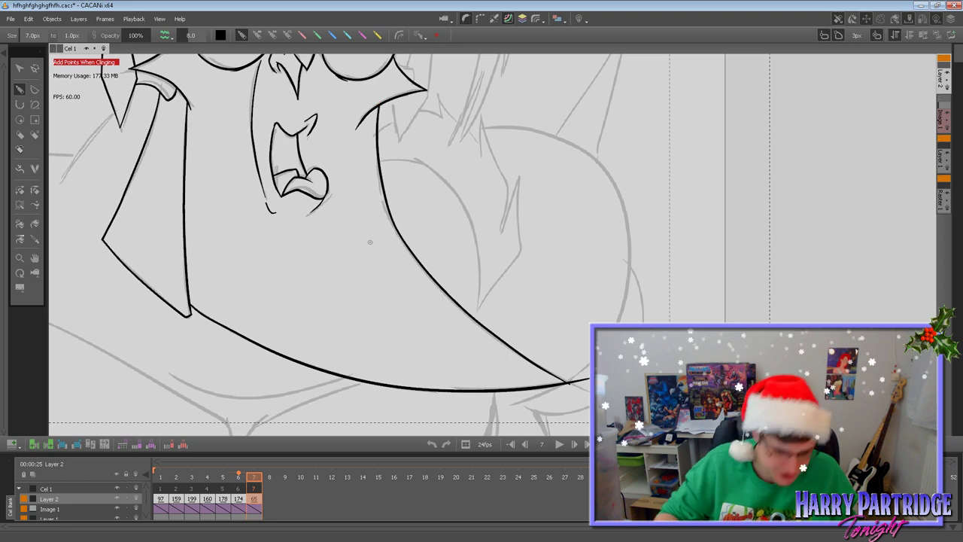
click(20, 224)
click(21, 205)
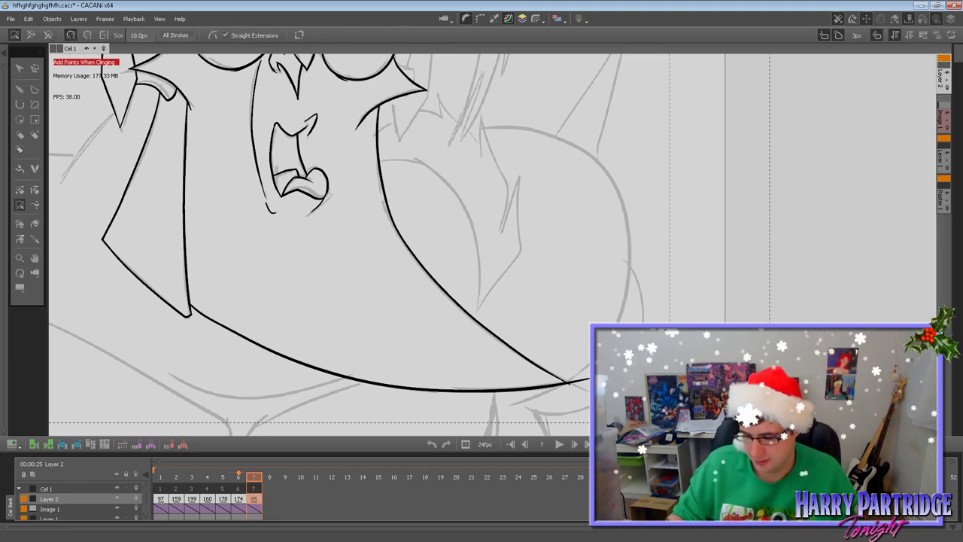
click(20, 190)
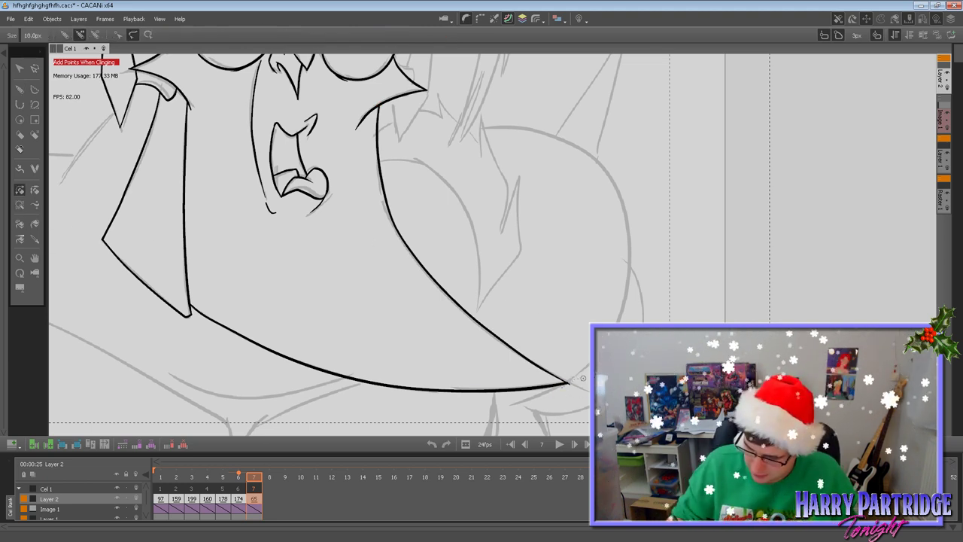
Ink the two straight sides of the left shoulder's spike from its tip down to the base, comparing with frame 6.
click(35, 258)
drag(430, 232, 460, 343)
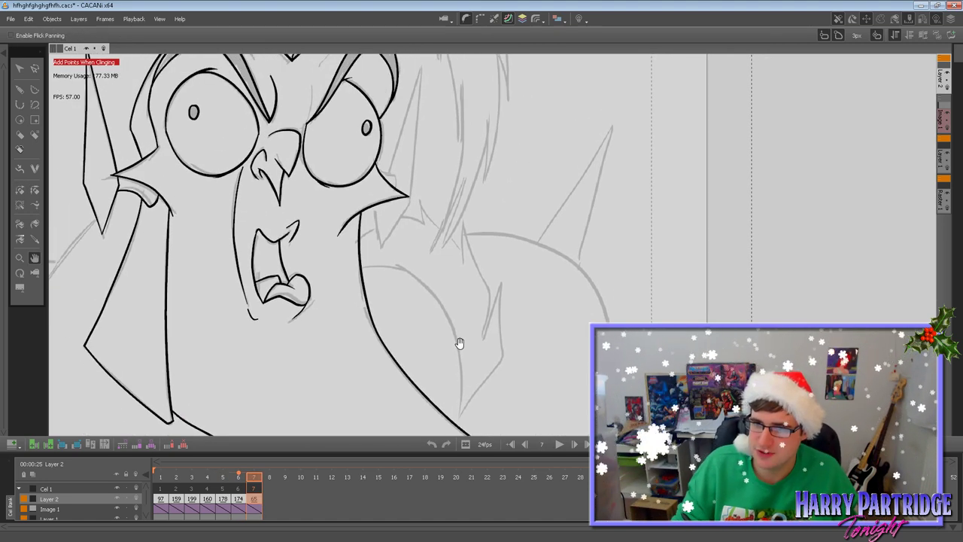
drag(473, 269, 456, 380)
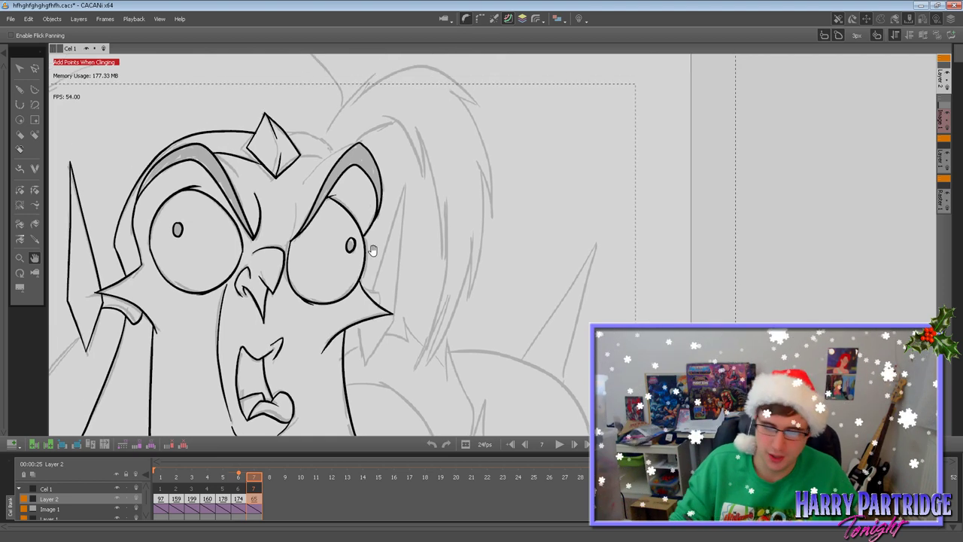
click(19, 89)
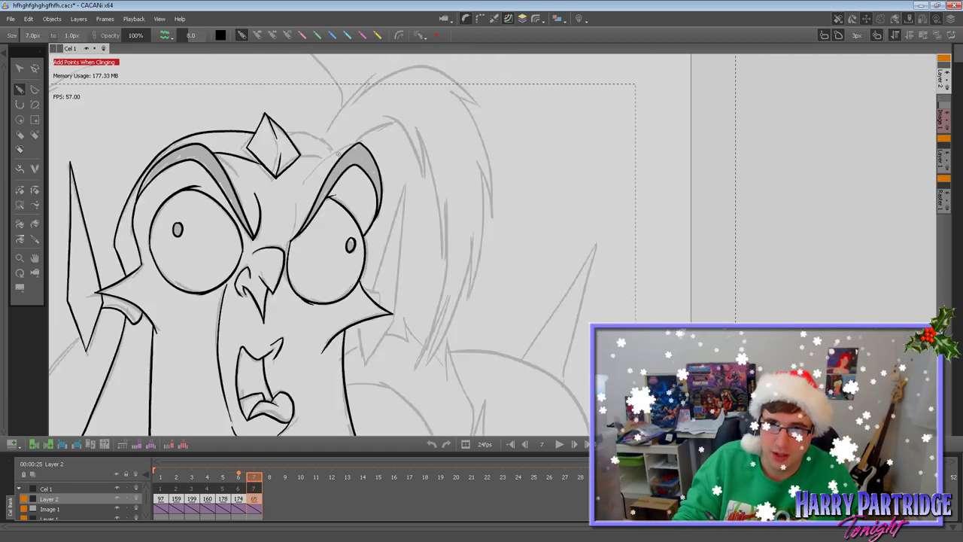
click(34, 258)
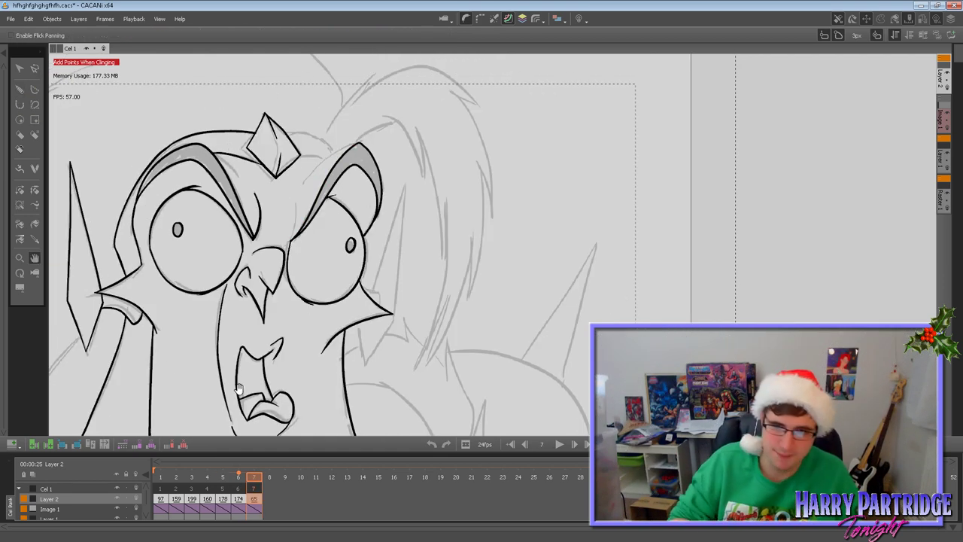
drag(223, 400, 496, 283)
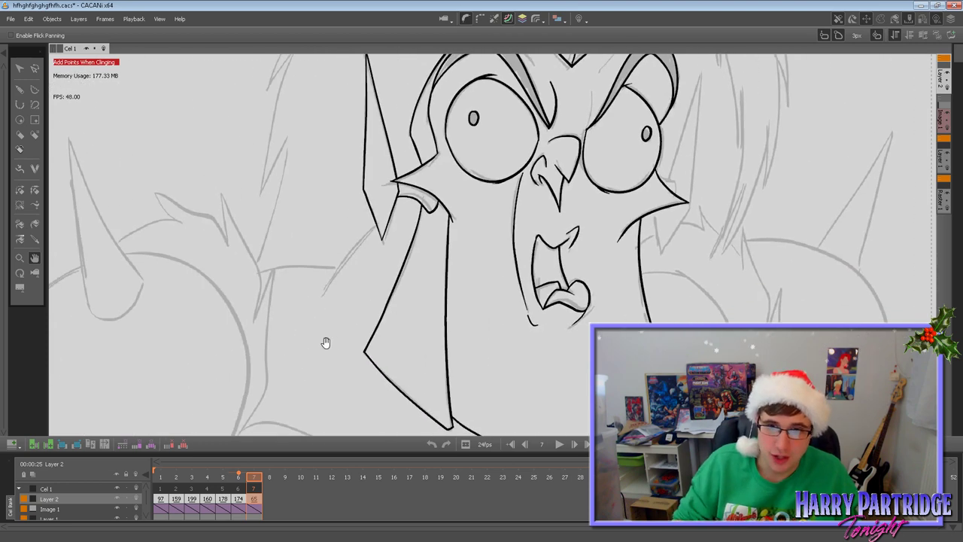
drag(322, 337, 406, 313)
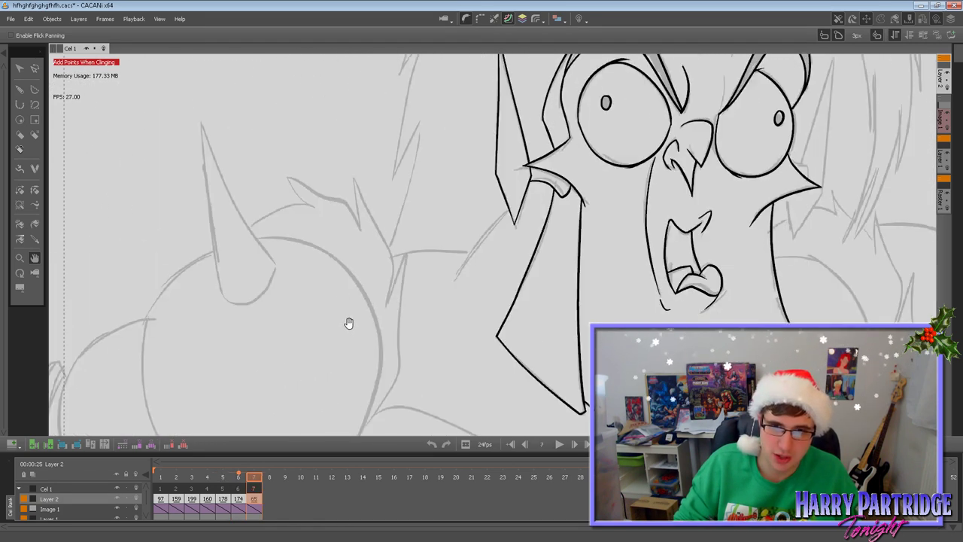
click(20, 89)
key(Left)
key(Right)
drag(200, 130, 219, 297)
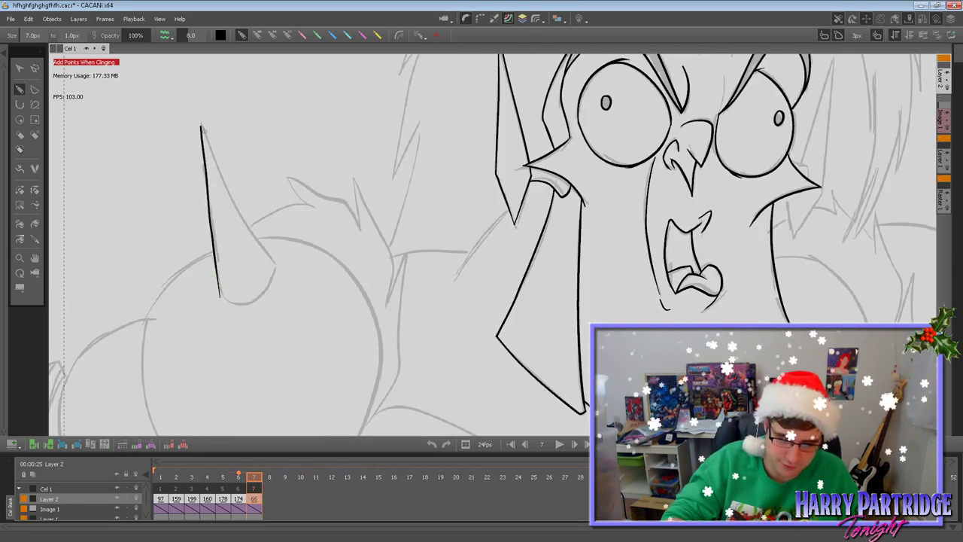
drag(201, 128, 273, 263)
key(Left)
key(Right)
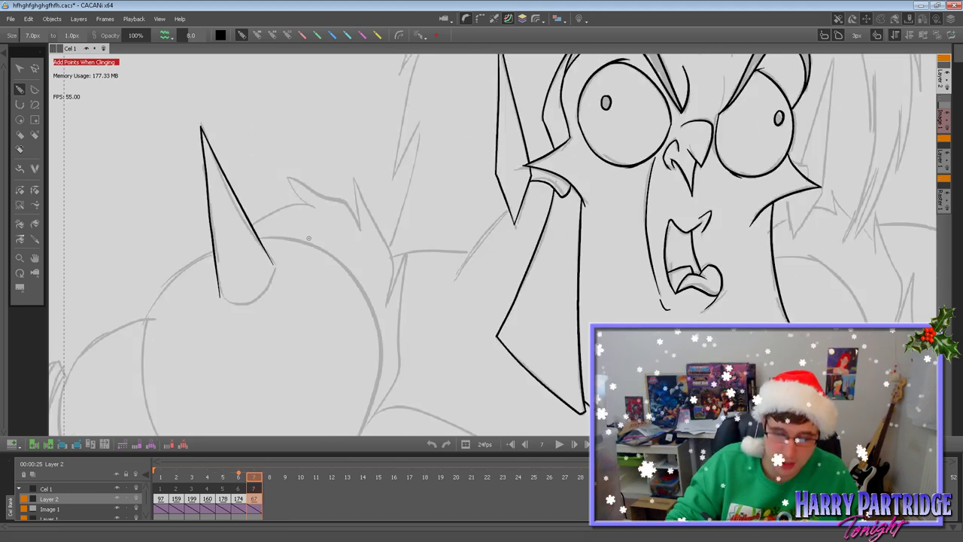
Ink the rounded base of the left shoulder's spike, redrawing it until it joins both sides, and trim the overlapping line ends.
mouse_move(219, 292)
mouse_down()
mouse_move(250, 300)
mouse_move(276, 267)
mouse_up()
key(ctrl+z)
mouse_move(218, 291)
mouse_down()
mouse_move(250, 300)
mouse_move(276, 267)
mouse_up()
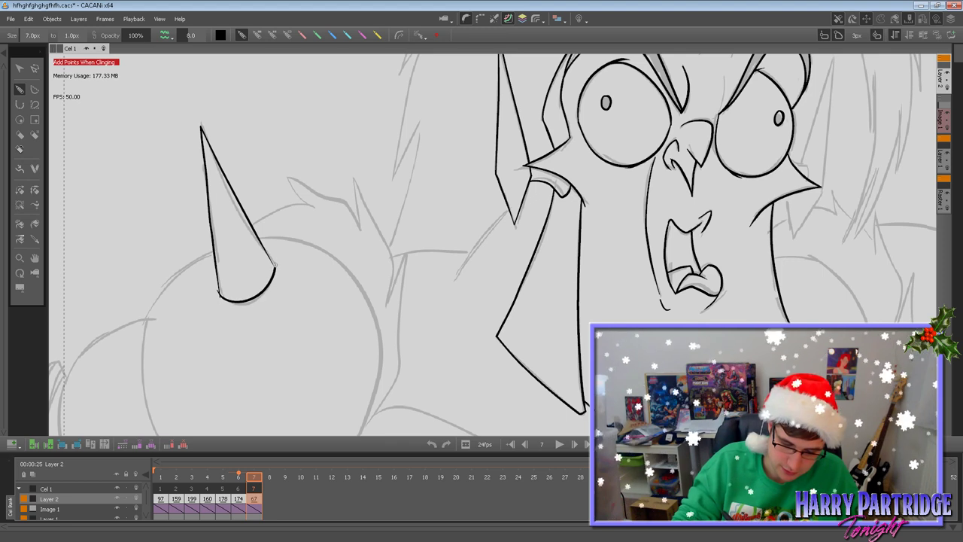
key(ctrl+z)
mouse_move(218, 291)
mouse_down()
mouse_move(253, 300)
mouse_move(273, 270)
mouse_up()
key(ctrl+z)
drag(218, 289, 234, 300)
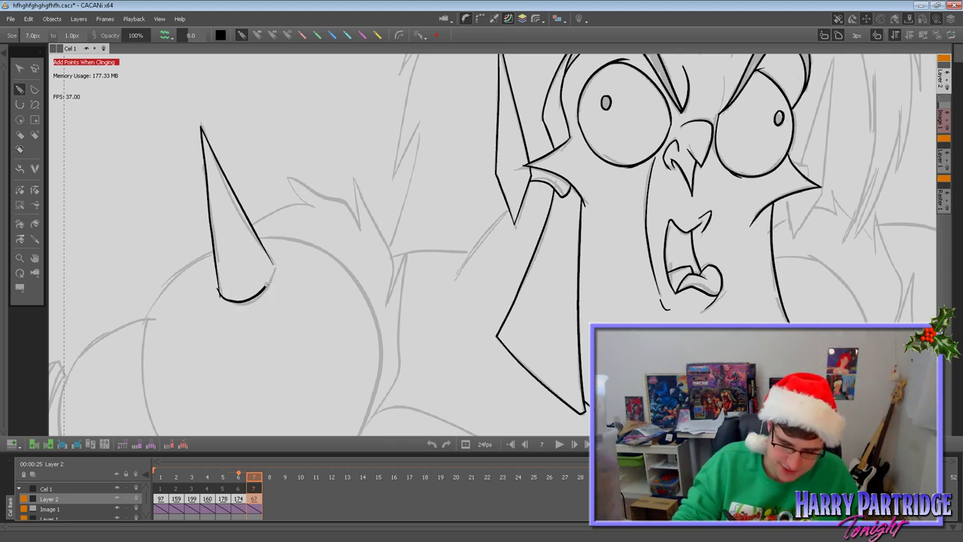
click(20, 204)
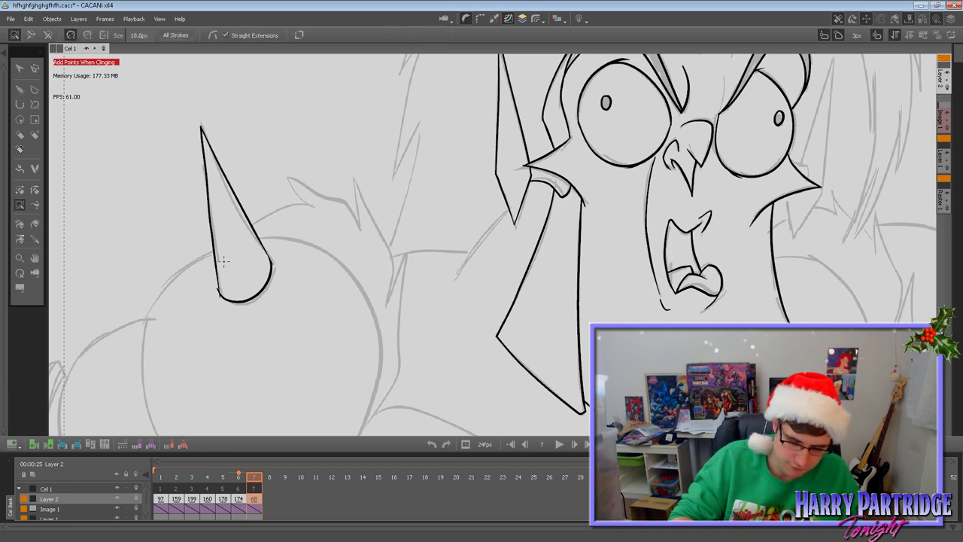
click(19, 189)
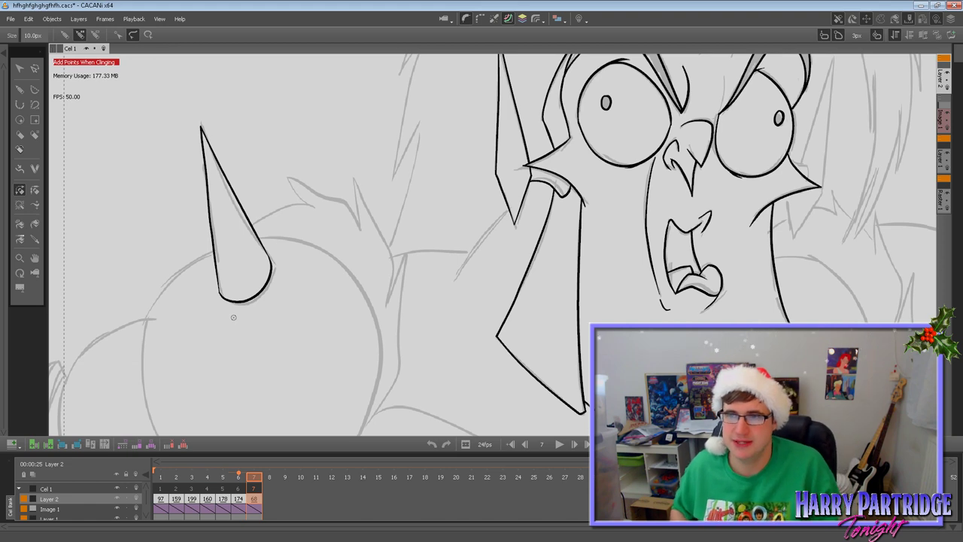
Ink the left arc of the round shoulder below the spike, from its upper left around to the bottom, replacing a first stroke.
click(35, 258)
key(Left)
drag(290, 364, 384, 279)
key(Right)
click(19, 89)
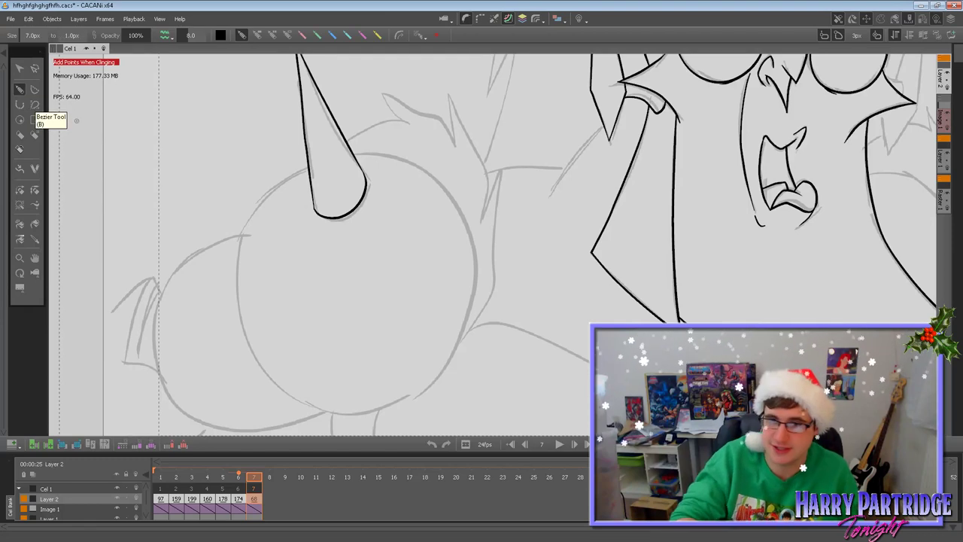
drag(239, 249, 240, 320)
key(ctrl+z)
mouse_move(244, 225)
mouse_down()
mouse_move(239, 316)
mouse_move(281, 388)
mouse_move(340, 411)
mouse_up()
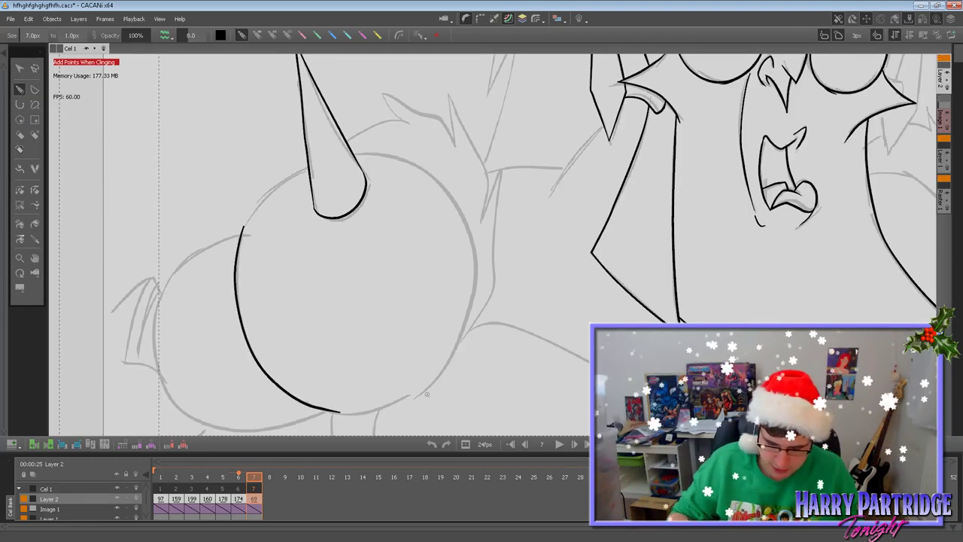
Ink the upper-left arc of the round left shoulder, from the existing left arc up to the spike, redrawing it until it joins cleanly.
drag(243, 226, 311, 165)
key(ctrl+z)
mouse_move(243, 228)
mouse_down()
mouse_move(265, 195)
mouse_move(309, 165)
mouse_up()
key(ctrl+z)
drag(308, 164, 252, 212)
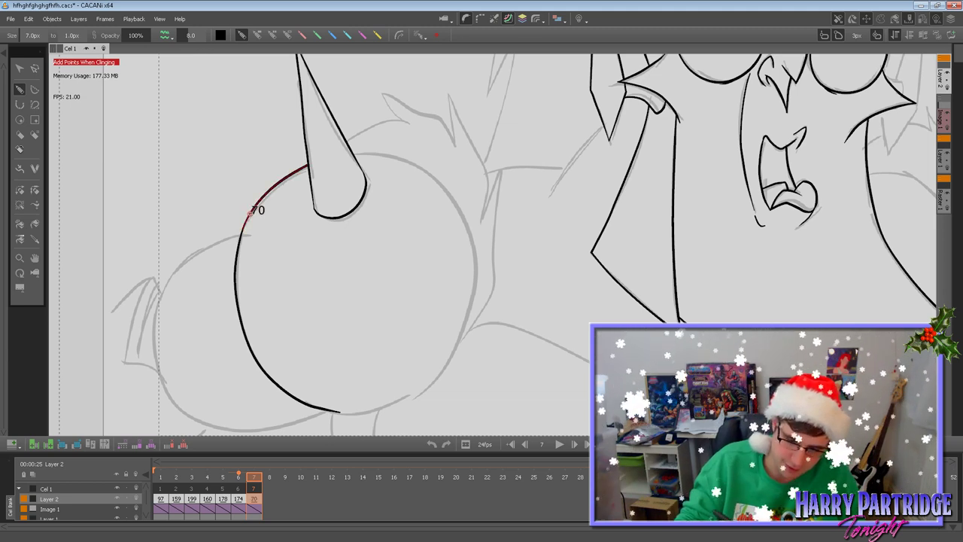
key(ctrl+z)
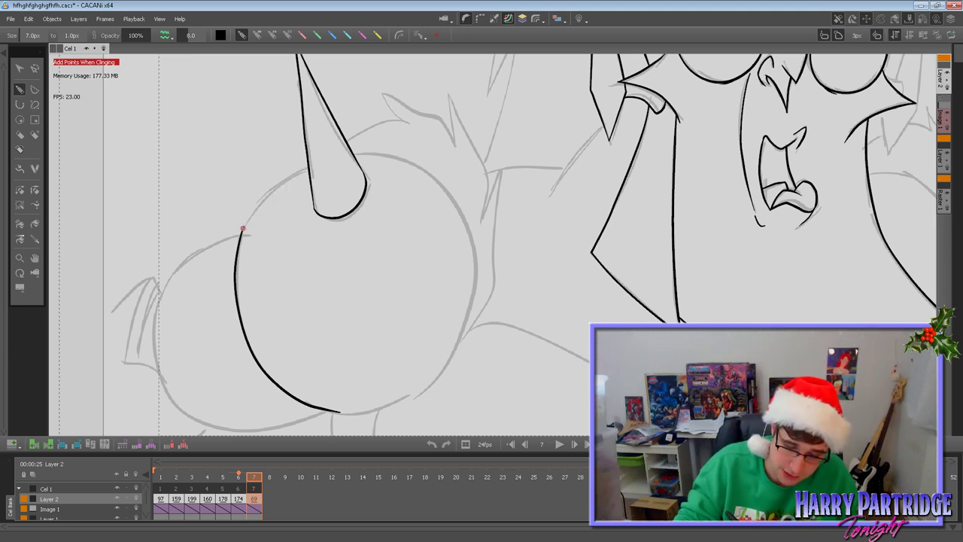
drag(287, 181, 309, 167)
key(ctrl+z)
drag(244, 226, 310, 166)
key(ctrl+z)
drag(243, 227, 309, 166)
Ink the right arc of the round left shoulder from the spike's base around to the bottom end of the left arc.
click(35, 258)
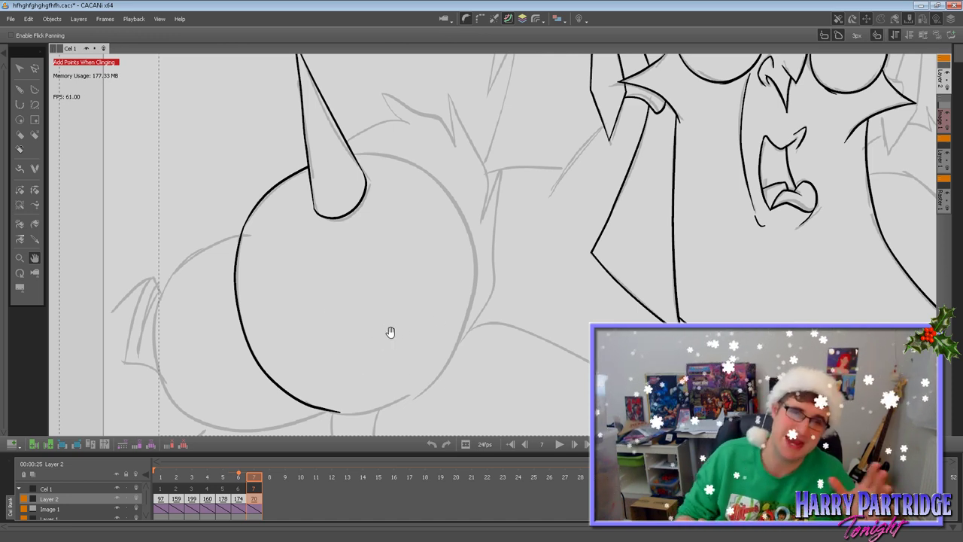
mouse_move(422, 333)
mouse_down()
mouse_move(437, 311)
mouse_move(399, 301)
mouse_up()
click(21, 90)
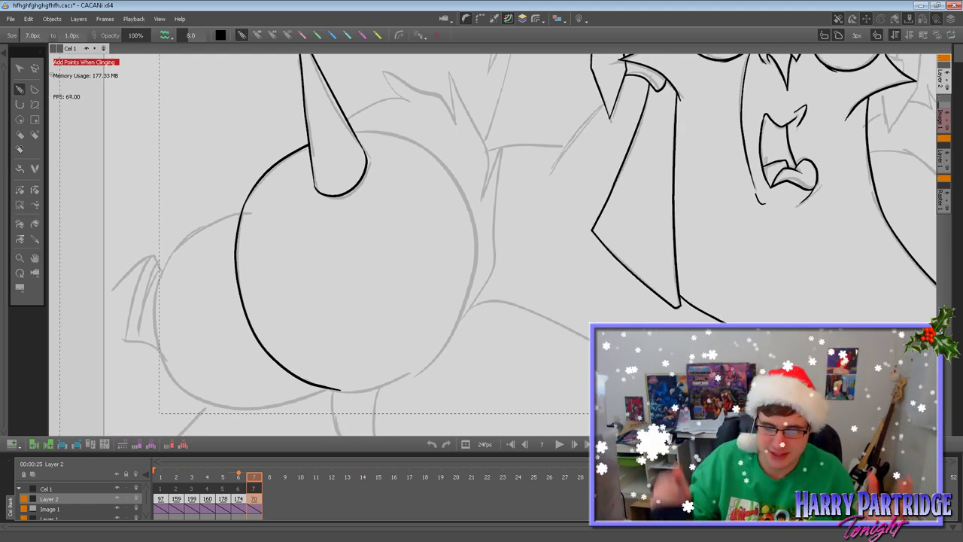
mouse_move(352, 132)
mouse_down()
mouse_move(380, 132)
mouse_move(434, 158)
mouse_move(466, 197)
mouse_move(476, 242)
mouse_move(463, 310)
mouse_move(441, 349)
mouse_move(388, 382)
mouse_move(340, 390)
mouse_up()
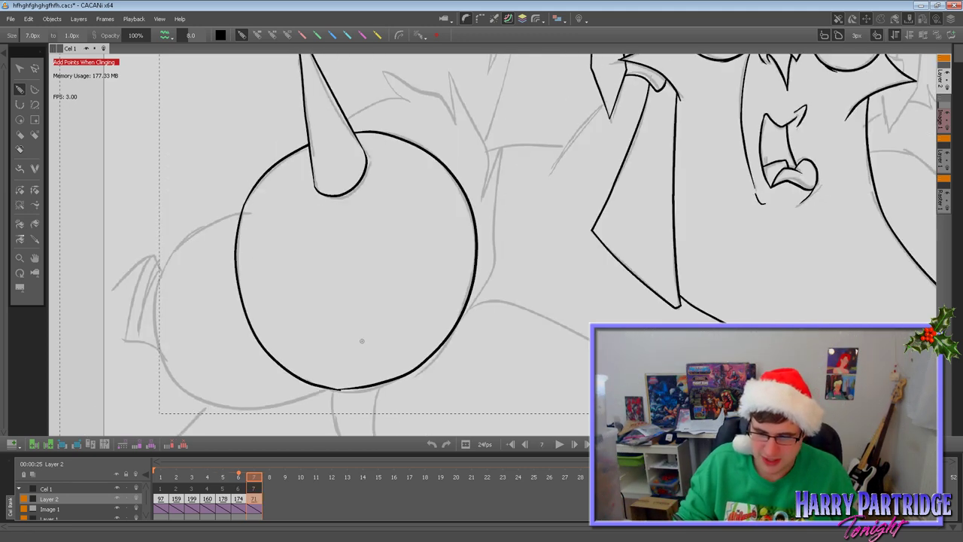
Reshape the bottom of the shoulder's right arc so it flows smoothly into the left arc, comparing with frame 6.
click(34, 68)
click(406, 137)
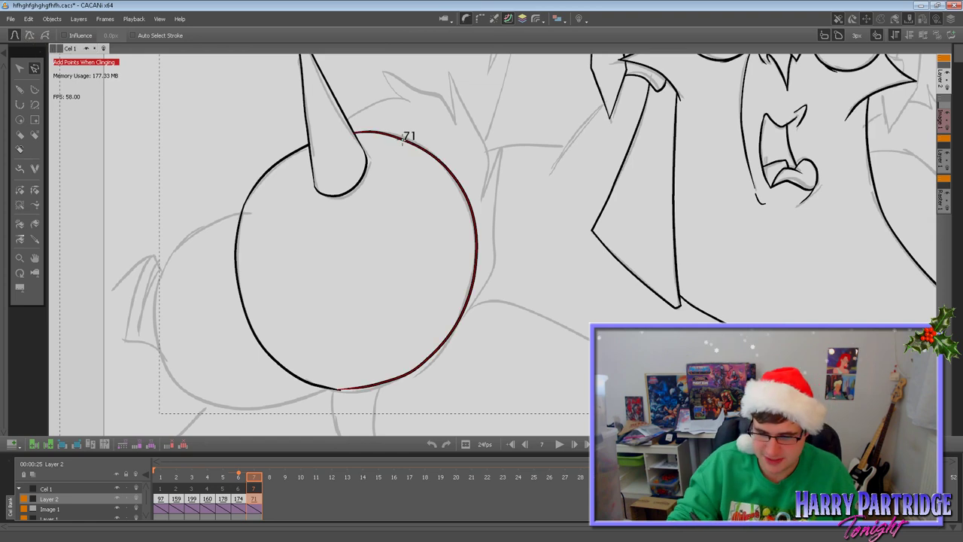
click(461, 201)
click(354, 393)
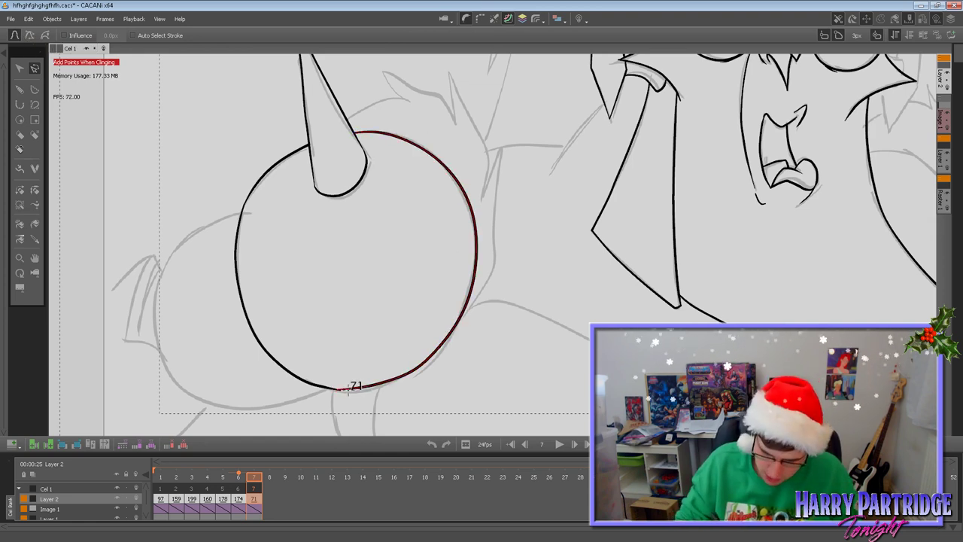
drag(368, 386, 415, 371)
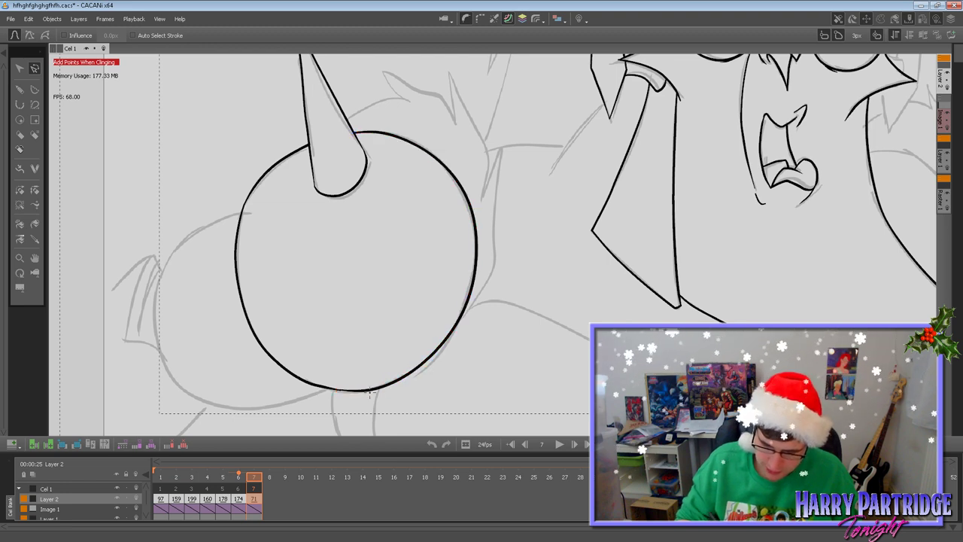
key(Left)
key(Right)
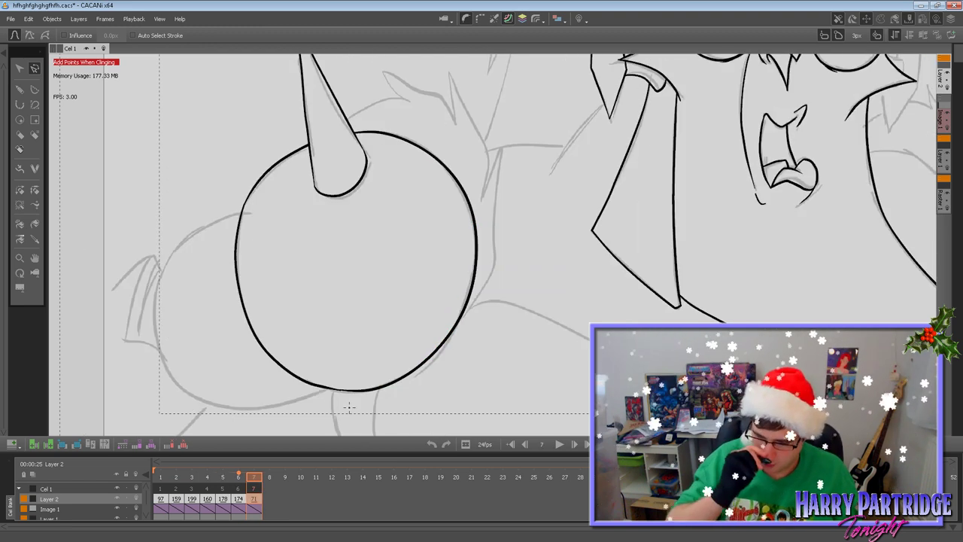
Ink the jagged fur edge from the round shoulder's lower right up over the pointed tufts to the spike, comparing with frame 6.
click(34, 258)
drag(529, 275, 414, 312)
key(Left)
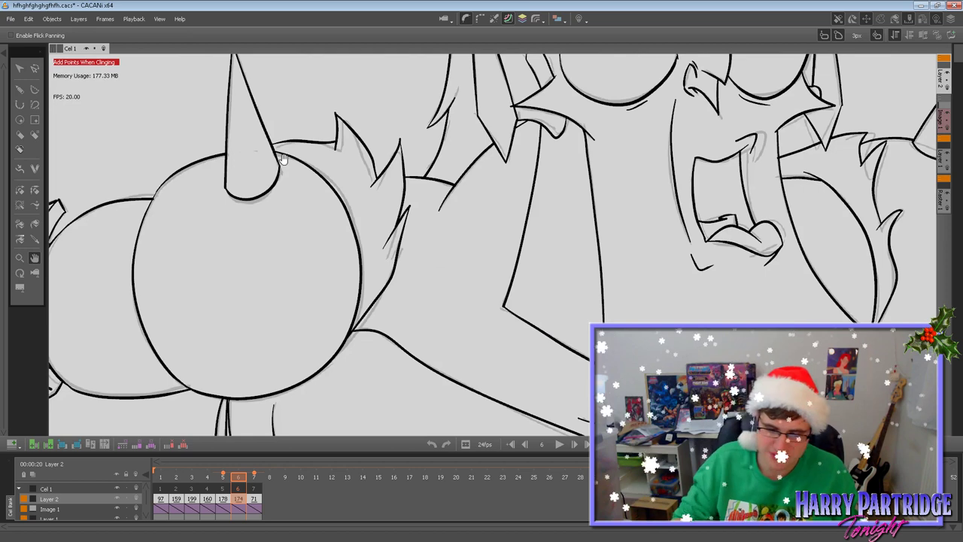
click(33, 96)
key(Right)
key(Left)
key(Right)
mouse_move(335, 370)
mouse_down()
mouse_move(365, 330)
mouse_move(377, 201)
mouse_move(359, 251)
mouse_up()
key(Left)
key(Right)
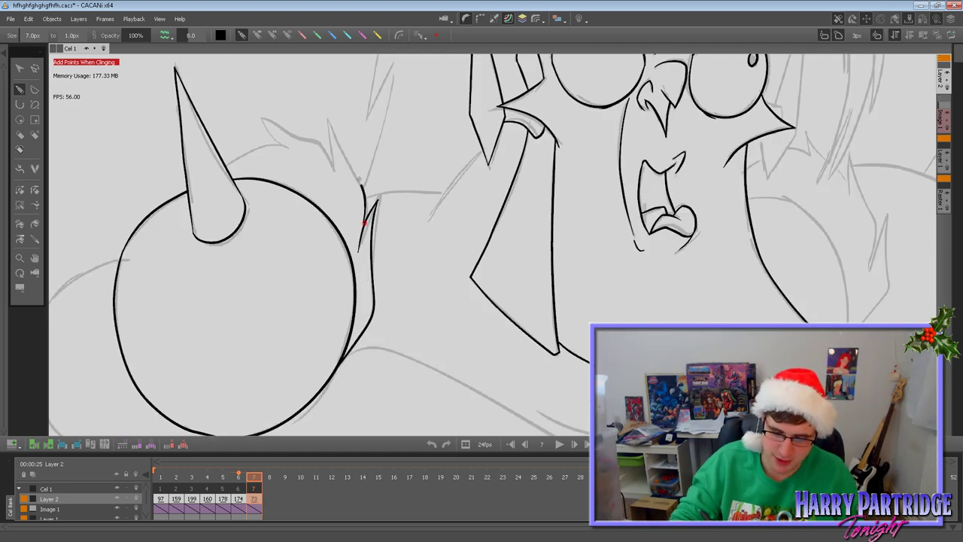
drag(364, 222, 331, 120)
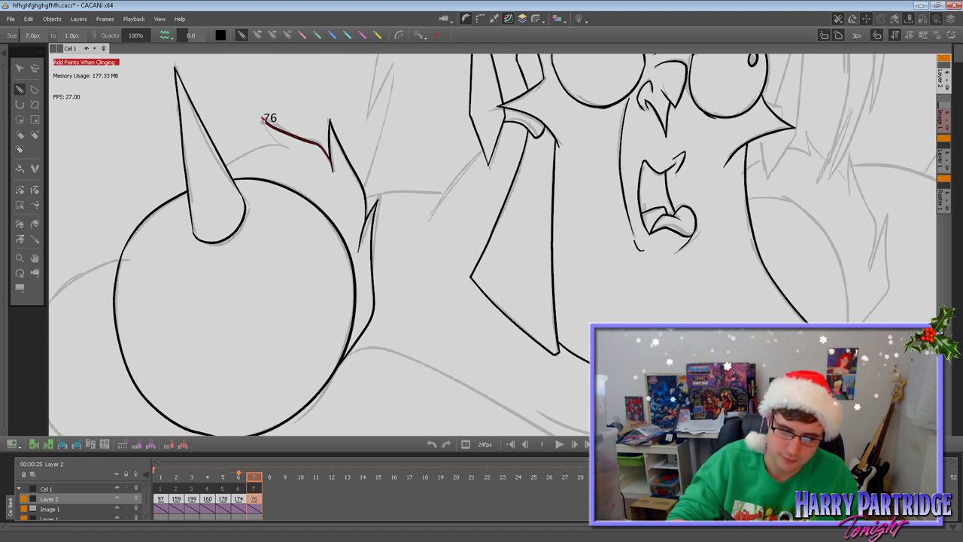
drag(277, 146, 230, 161)
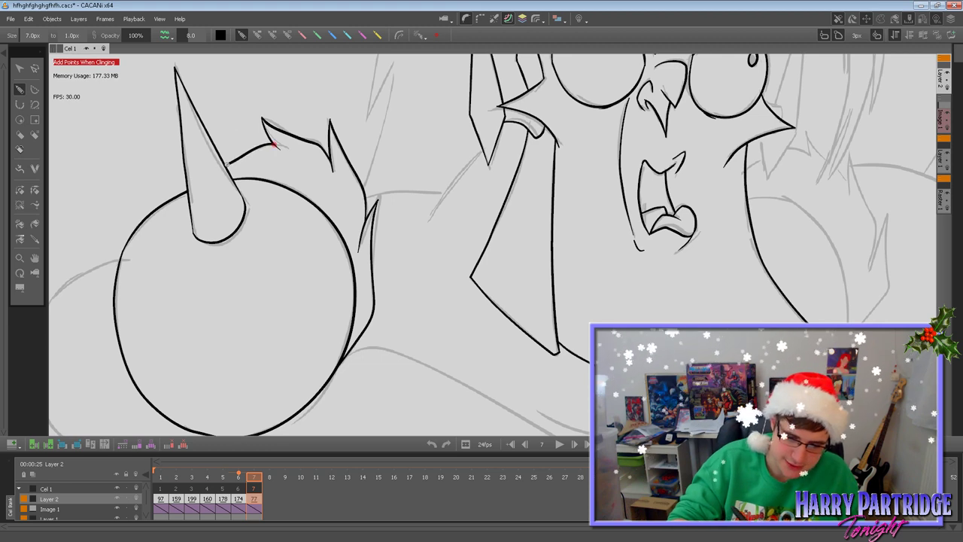
Ink the left side and underside of the rounded form behind the left shoulder, redrawing the lower curve until it meets the shoulder.
click(34, 257)
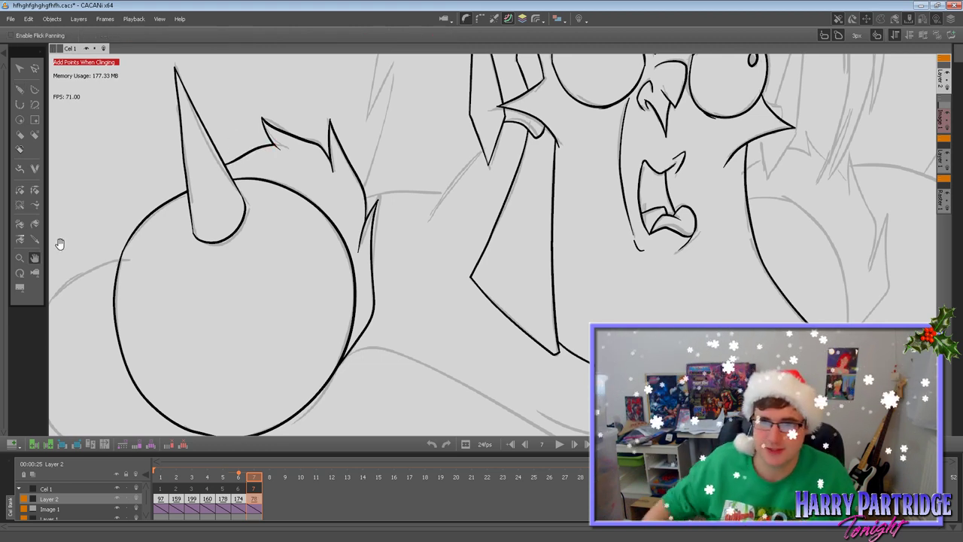
mouse_move(427, 307)
mouse_down()
mouse_move(589, 166)
mouse_move(549, 219)
mouse_move(490, 257)
mouse_move(467, 252)
mouse_up()
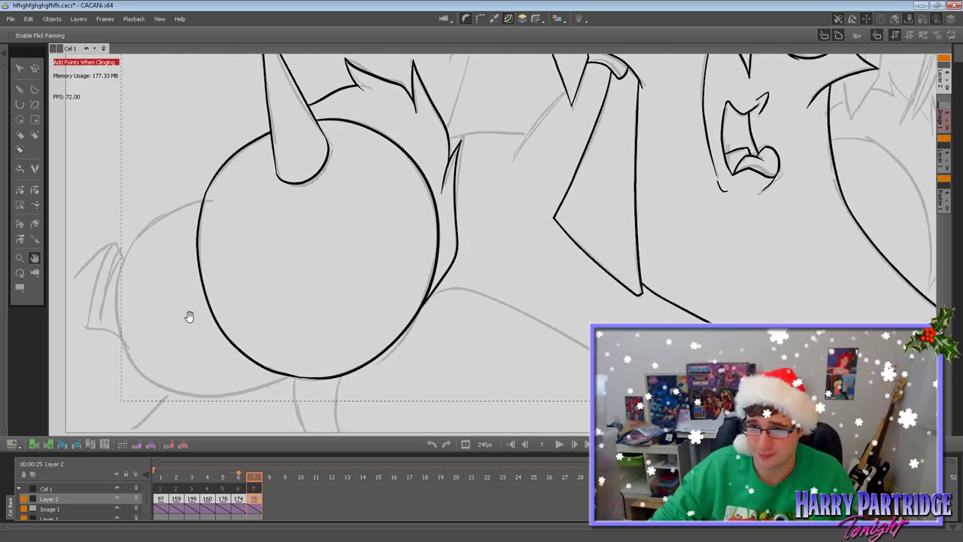
drag(591, 221, 537, 233)
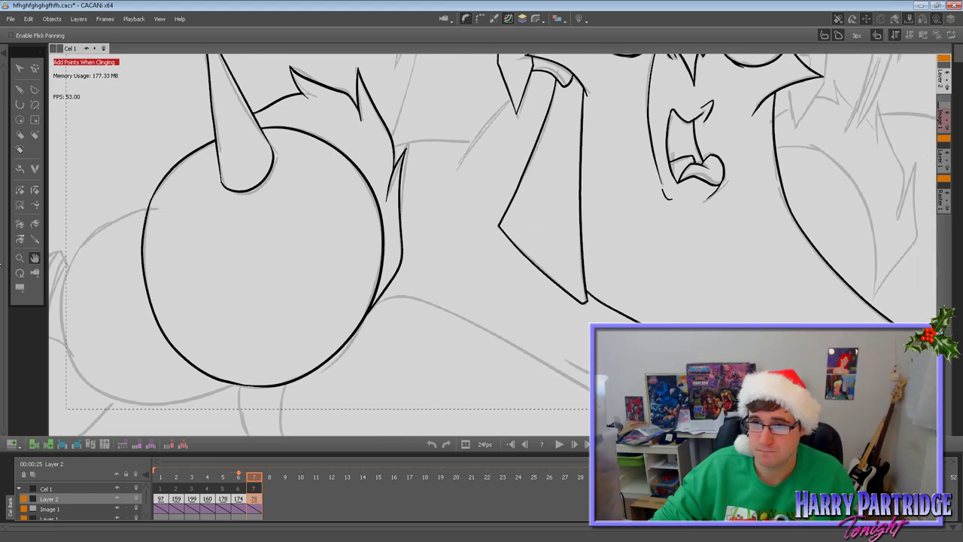
drag(401, 203, 403, 205)
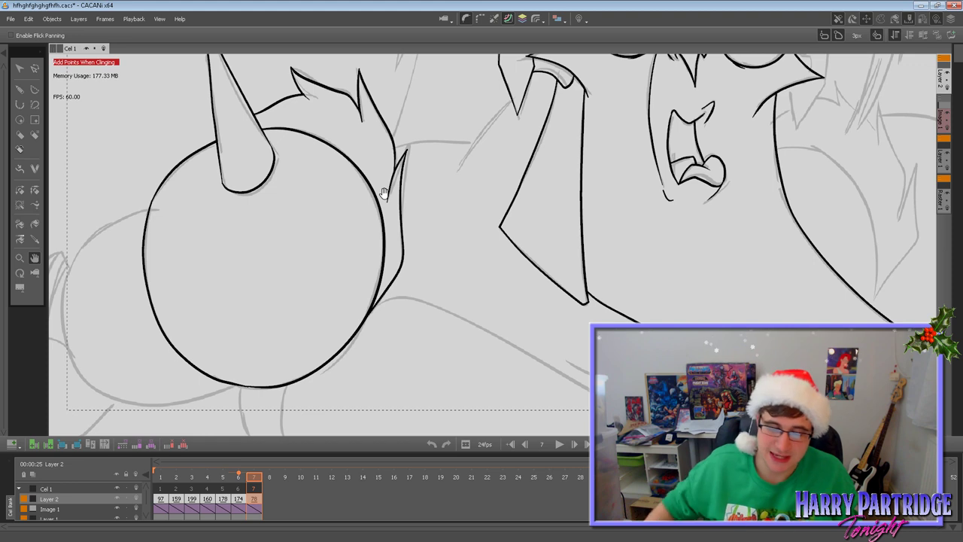
drag(362, 346, 498, 323)
key(Left)
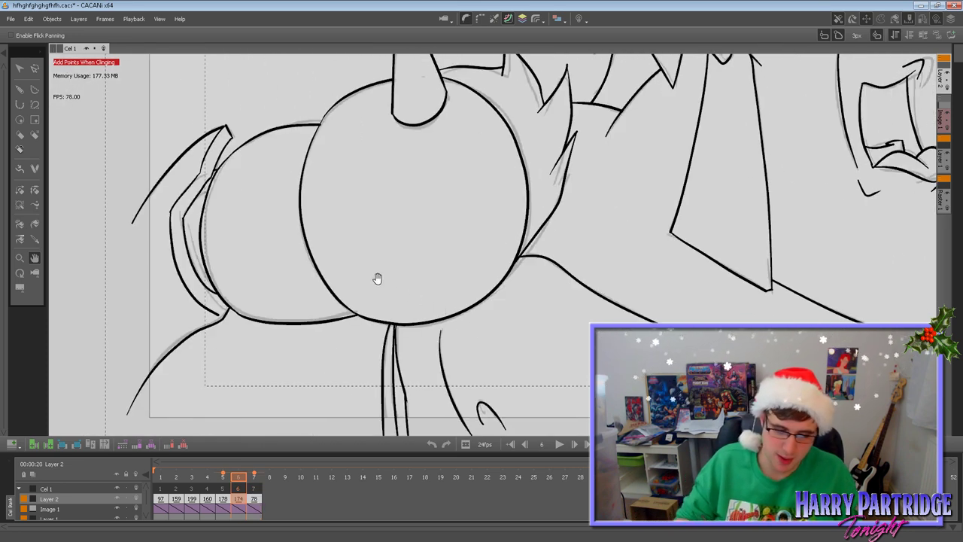
key(Right)
click(19, 89)
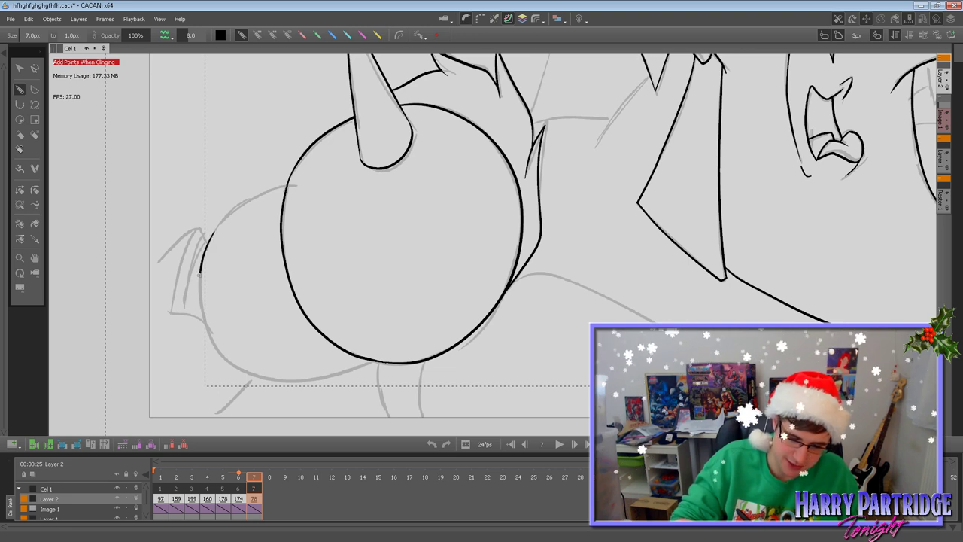
mouse_move(208, 338)
mouse_down()
mouse_move(252, 374)
mouse_move(325, 382)
mouse_move(376, 367)
mouse_up()
key(ctrl+z)
mouse_move(246, 374)
mouse_down()
mouse_move(282, 382)
mouse_move(382, 364)
mouse_up()
key(ctrl+z)
mouse_move(244, 372)
mouse_down()
mouse_move(262, 379)
mouse_move(385, 364)
mouse_up()
key(ctrl+z)
mouse_move(246, 374)
mouse_down()
mouse_move(319, 378)
mouse_move(337, 375)
mouse_move(289, 381)
mouse_move(381, 359)
mouse_up()
key(ctrl+z)
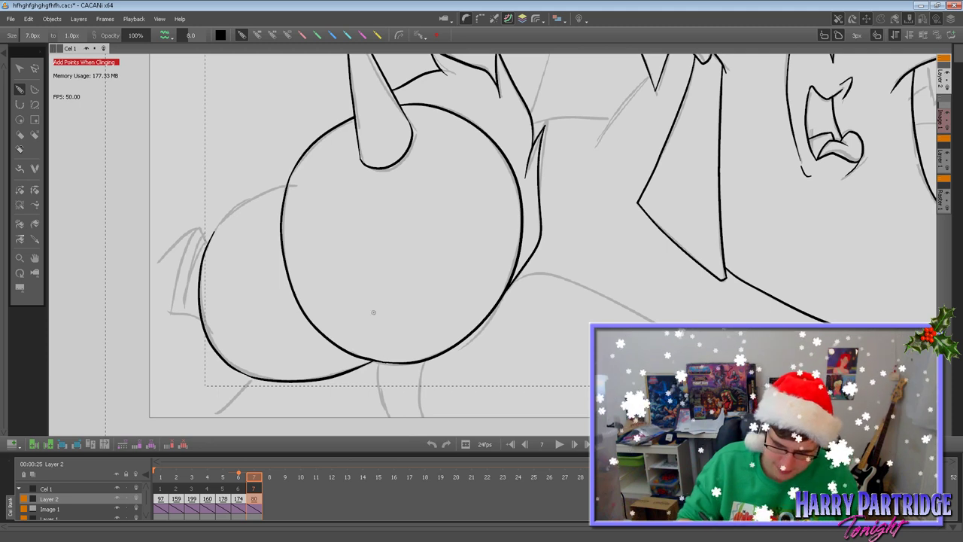
Ink the upper arc of the rounded form behind the left shoulder up to the shoulder outline, replacing the first strokes.
mouse_move(211, 235)
mouse_down()
mouse_move(225, 217)
mouse_move(290, 185)
mouse_up()
key(ctrl+z)
mouse_move(212, 235)
mouse_down()
mouse_move(261, 191)
mouse_move(289, 185)
mouse_up()
key(ctrl+z)
drag(211, 234, 286, 187)
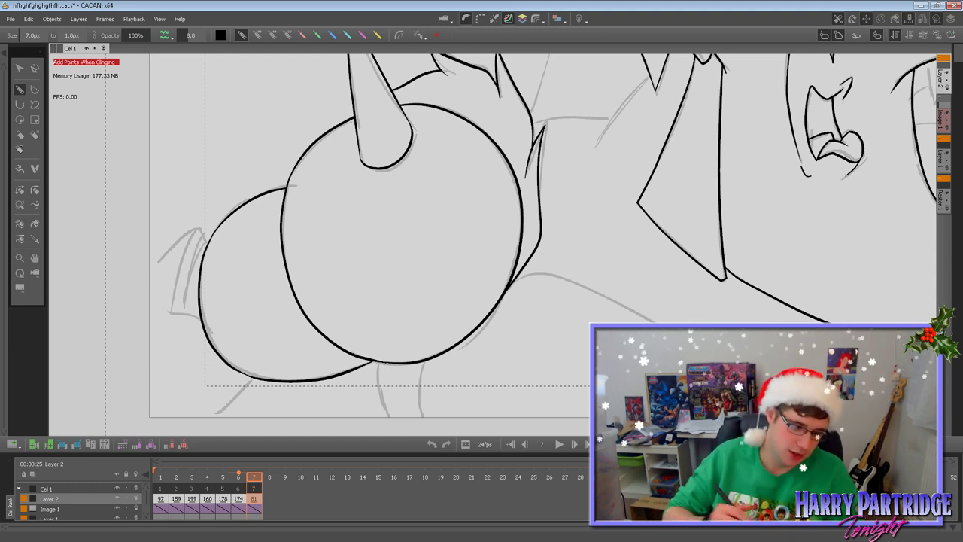
Compare the rounded form behind the shoulder with frame 6 and restore its upper arc.
click(33, 258)
drag(339, 266, 386, 252)
click(21, 90)
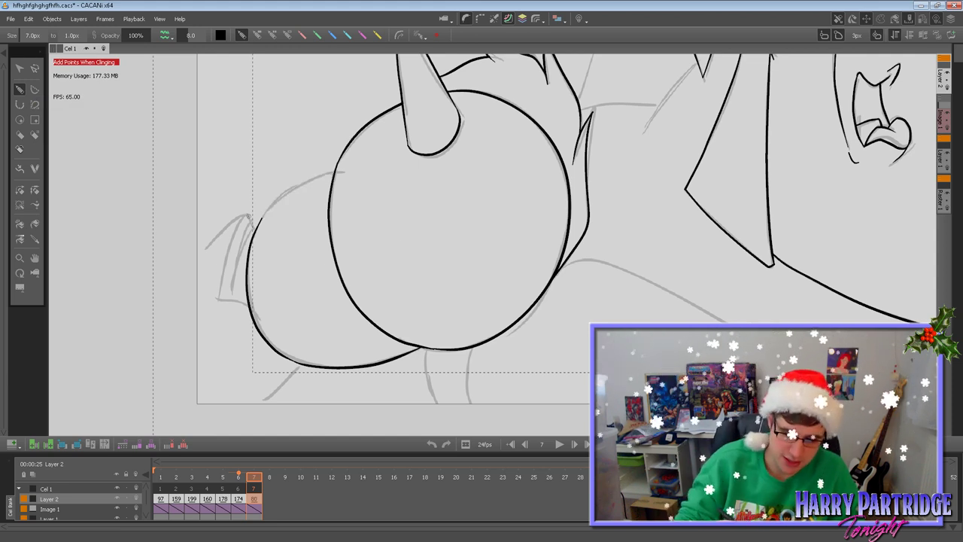
key(Left)
key(Right)
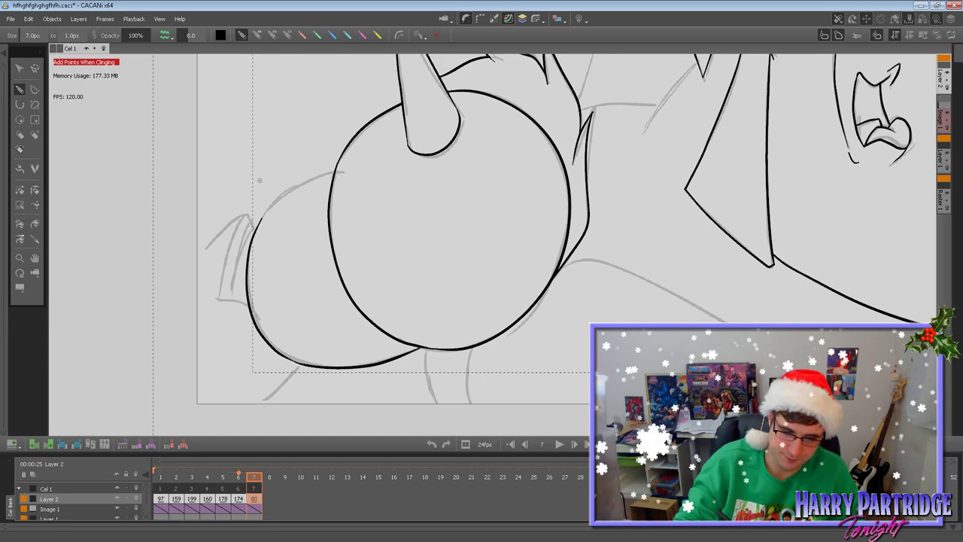
click(28, 19)
click(39, 46)
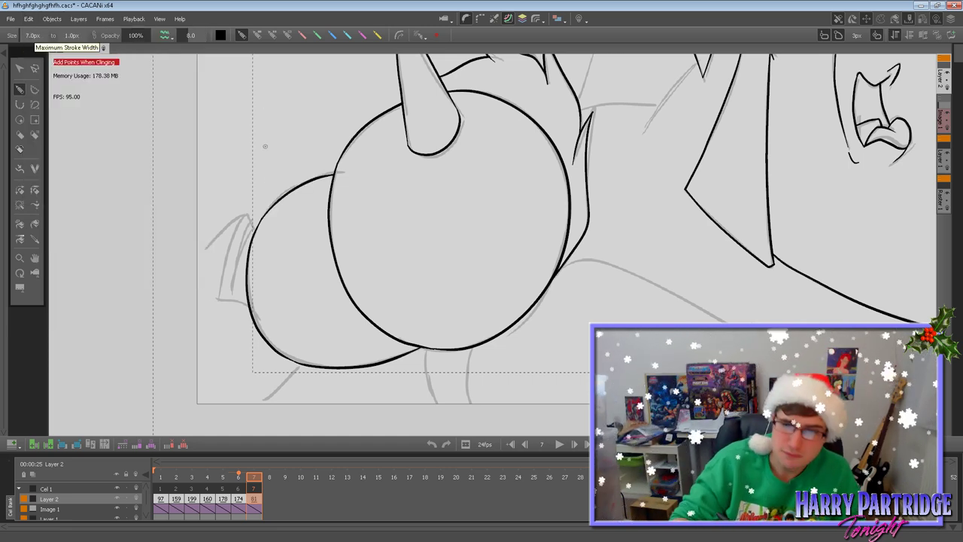
Ink the outer curve of the pointed flap at the far left up to its tip, comparing with frame 6, and undo the first inner stroke.
mouse_move(180, 305)
mouse_down()
mouse_move(203, 253)
mouse_move(243, 217)
mouse_up()
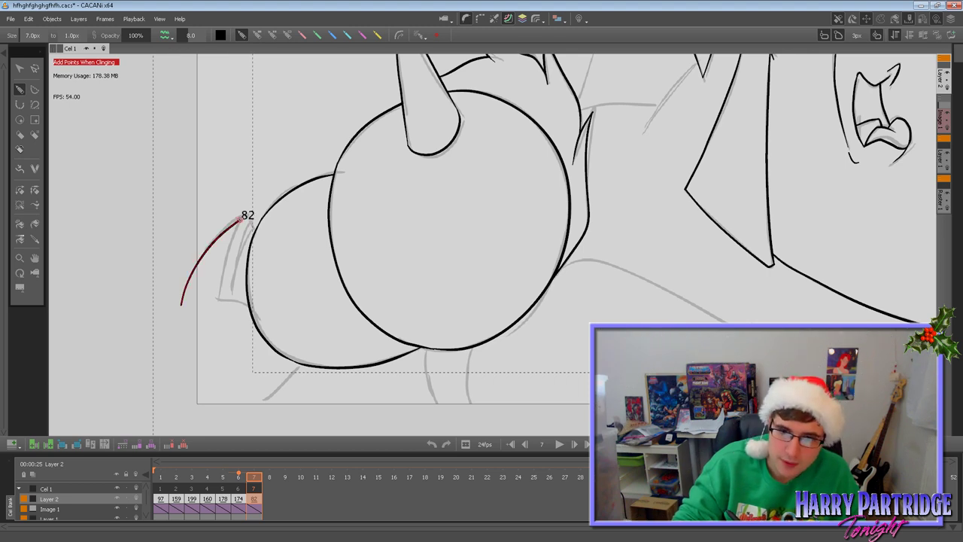
key(Left)
key(Right)
key(Left)
key(Right)
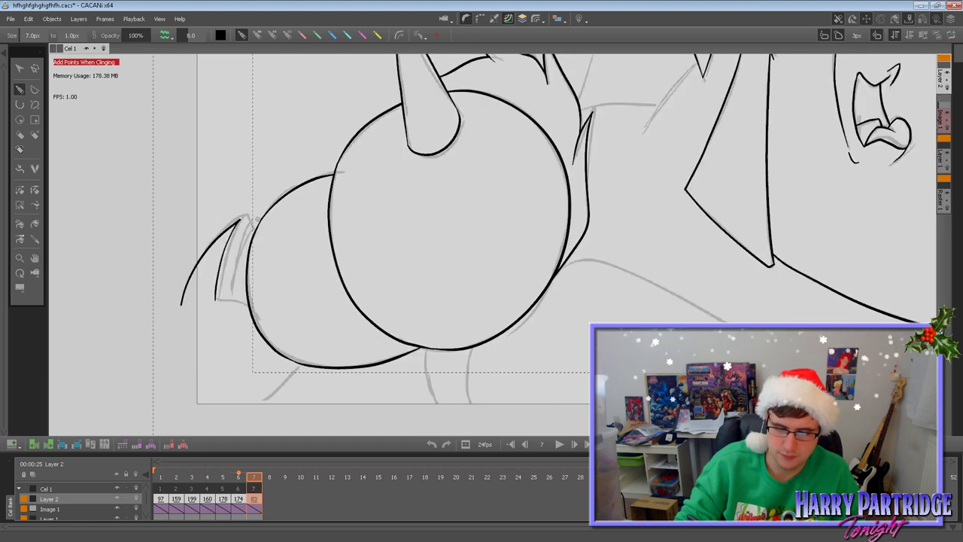
key(ctrl+z)
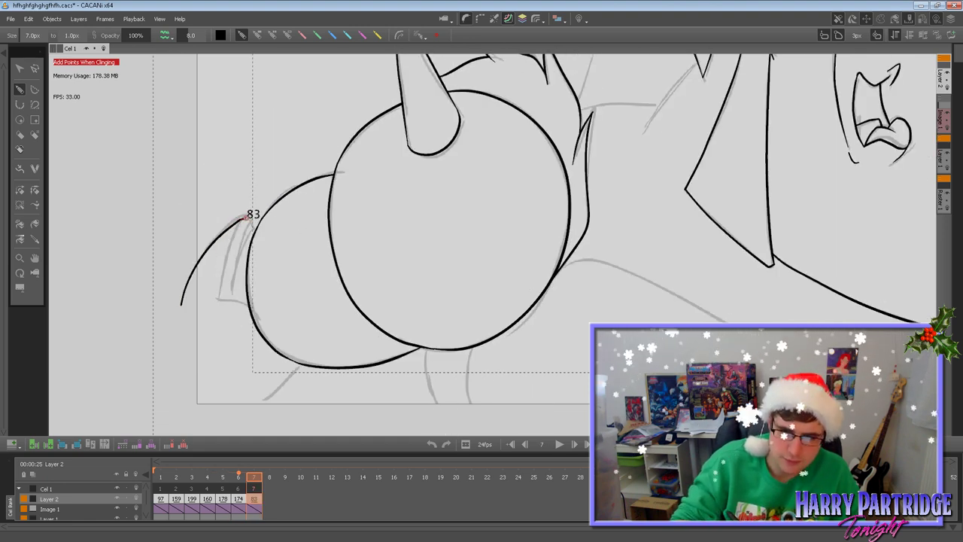
Ink the flap's inner side down from the tip and its lower edge curving to the bottom of the rounded form, replacing misplaced strokes.
drag(246, 218, 222, 288)
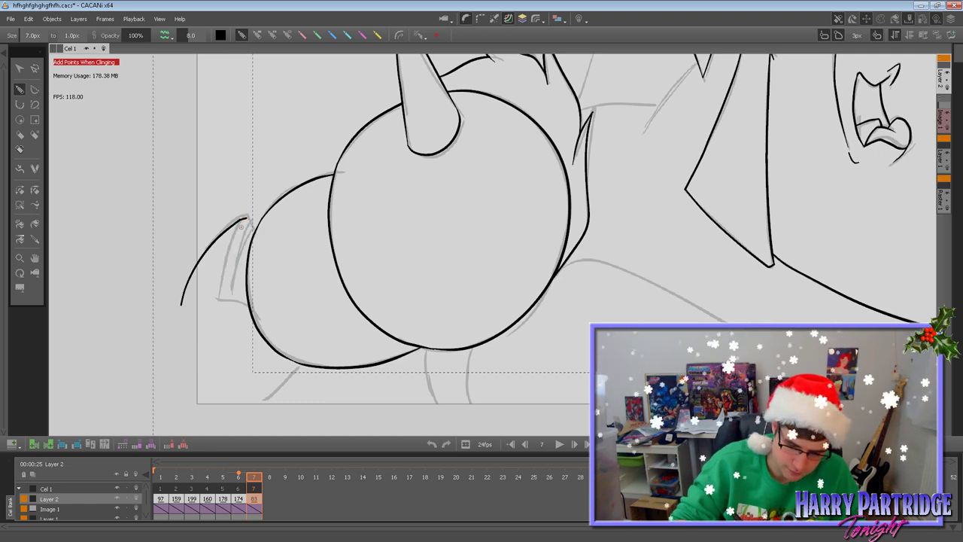
mouse_move(244, 220)
mouse_down()
mouse_move(217, 297)
mouse_move(254, 314)
mouse_up()
key(ctrl+z)
mouse_move(247, 218)
mouse_down()
mouse_move(254, 229)
mouse_move(227, 301)
mouse_up()
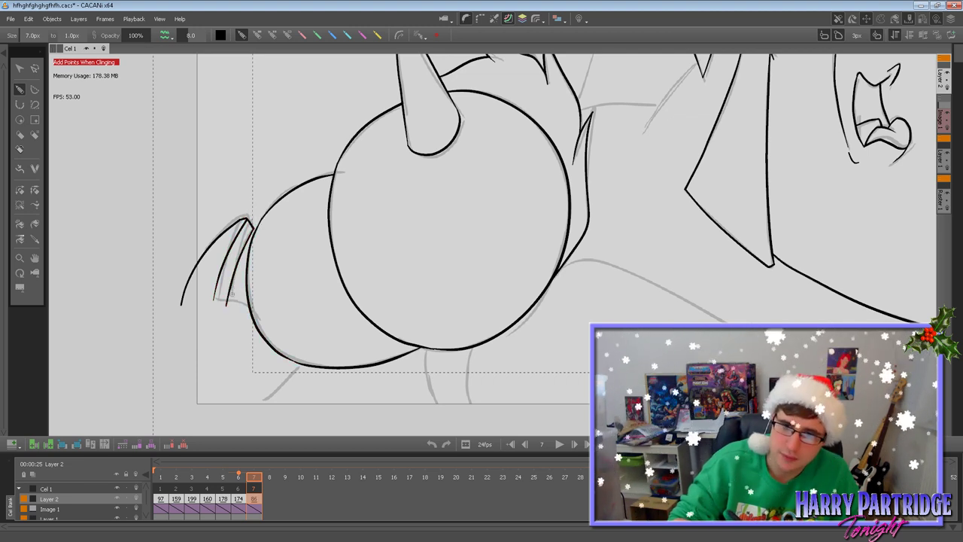
key(ctrl+z)
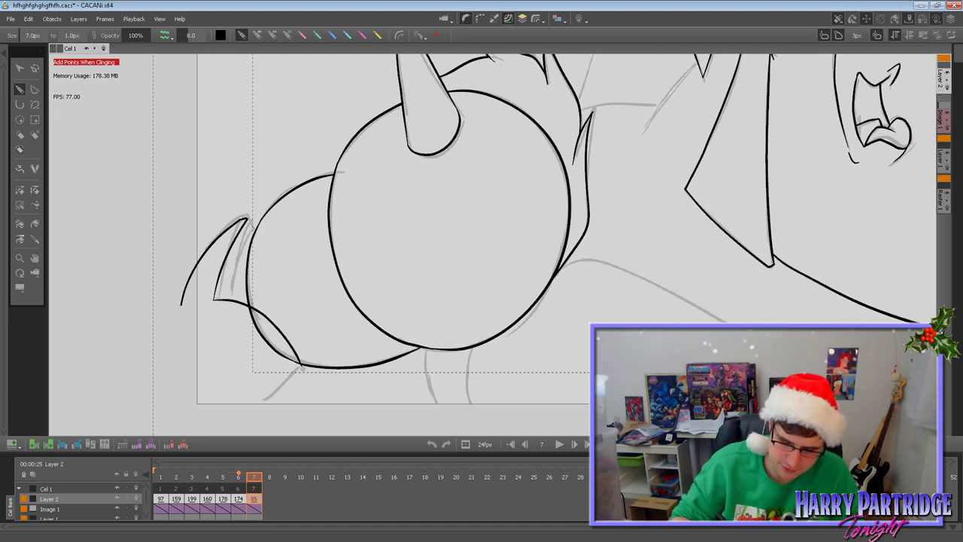
key(ctrl+z)
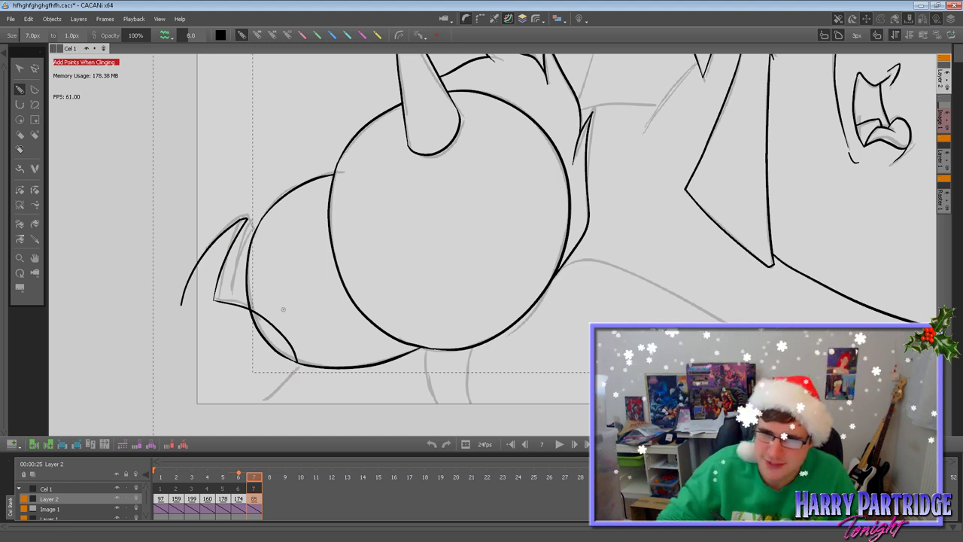
Ink the flap's second, parallel inner edge, checking it against frame 6, and the arm line running down and left from its lower end.
key(Left)
key(Right)
drag(256, 222, 254, 221)
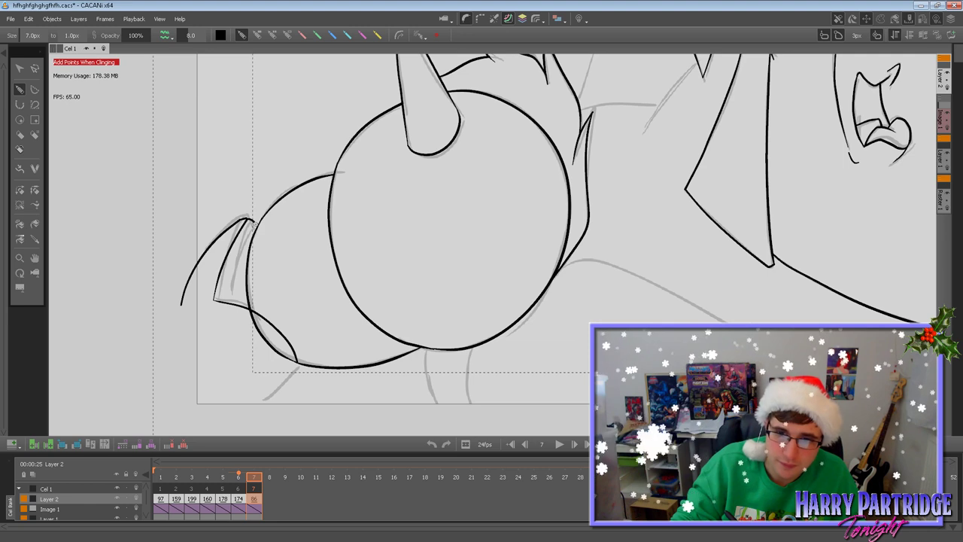
key(ctrl+z)
mouse_move(247, 218)
mouse_down()
mouse_move(255, 223)
mouse_move(231, 293)
mouse_up()
key(Left)
key(Return)
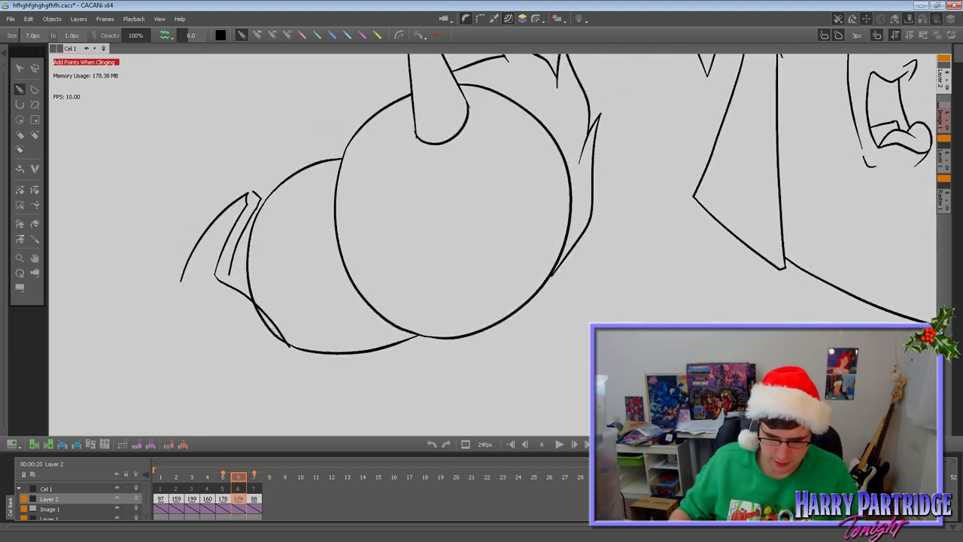
key(Return)
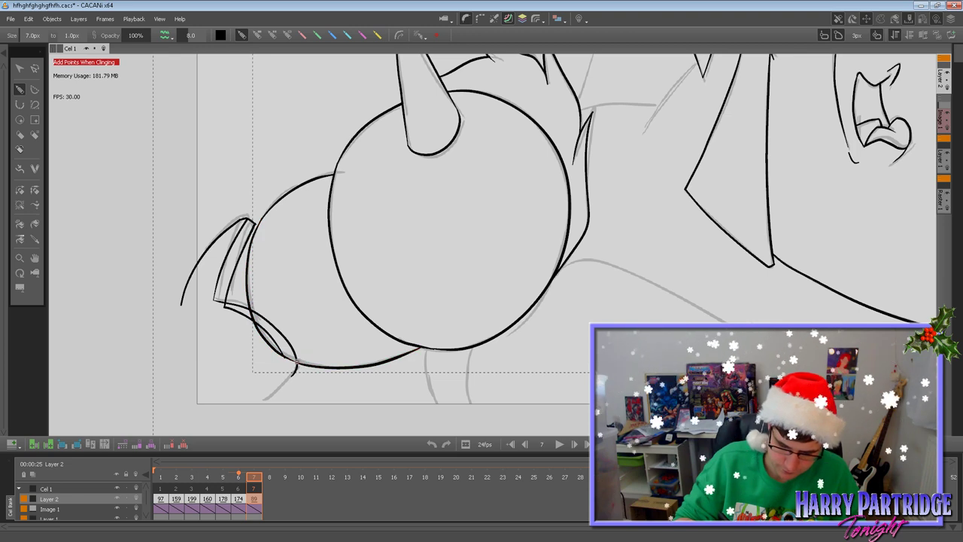
drag(297, 366, 229, 434)
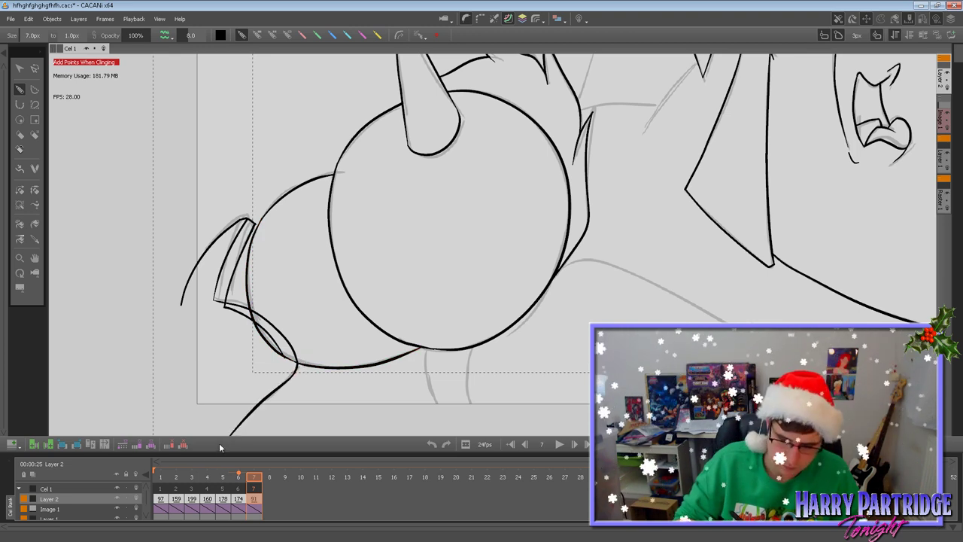
Add a short stroke joining the flap's inner edge to the rounded form and trim the flap lines overlapping that form.
key(comma)
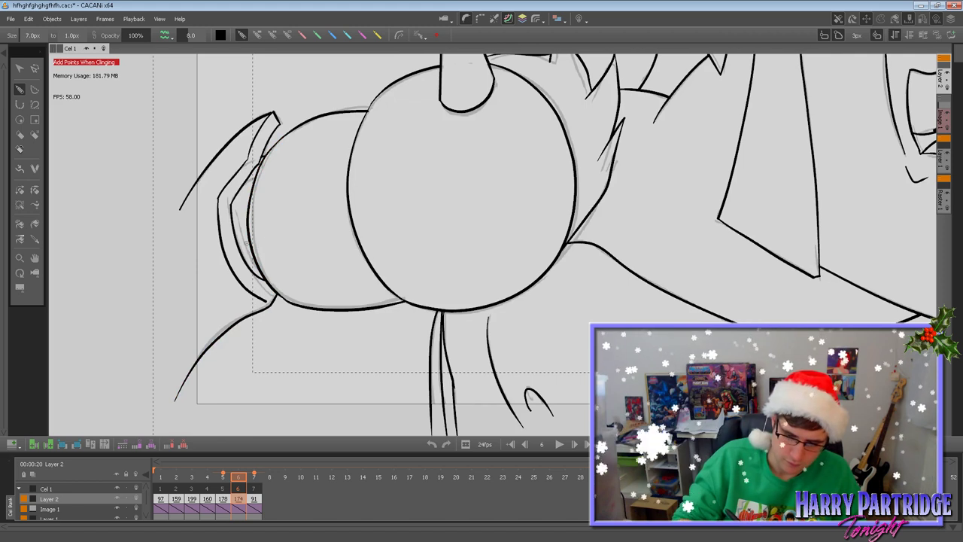
key(period)
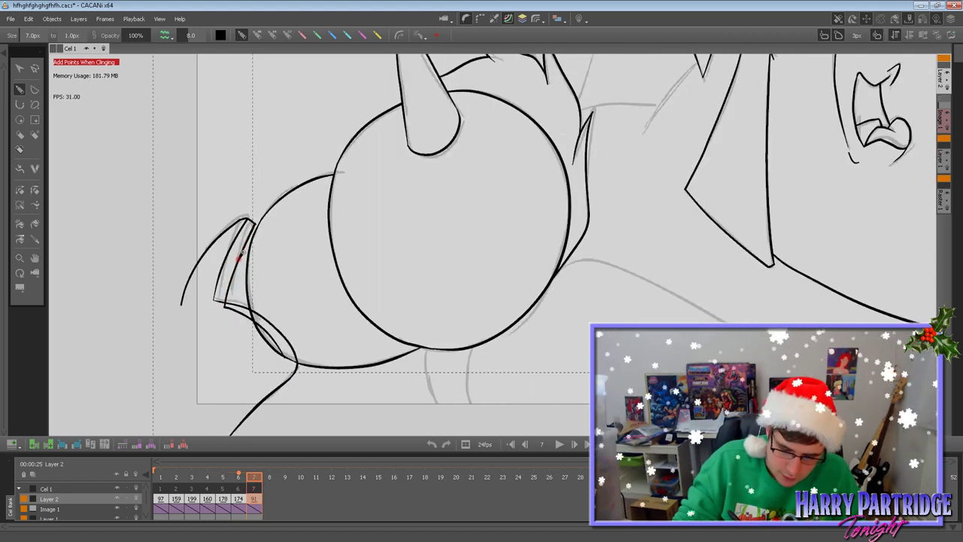
drag(245, 224, 227, 303)
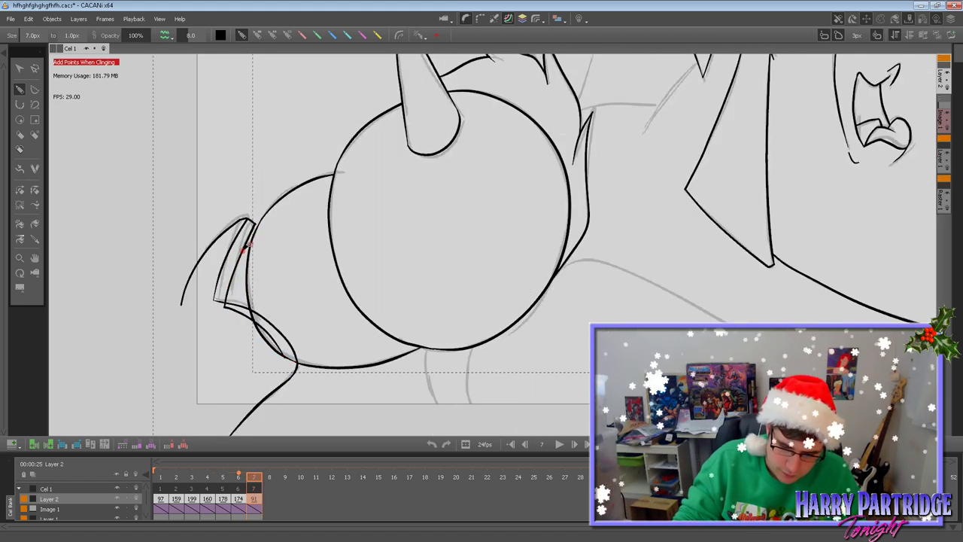
click(23, 188)
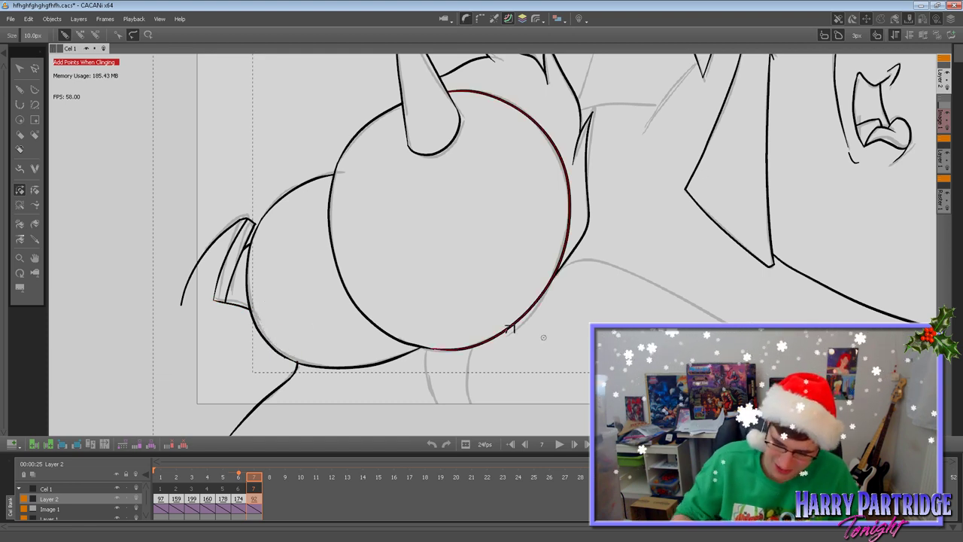
Play back the motion between frames 6 and 7 to examine the shoulder and flap line work.
key(comma)
key(Return)
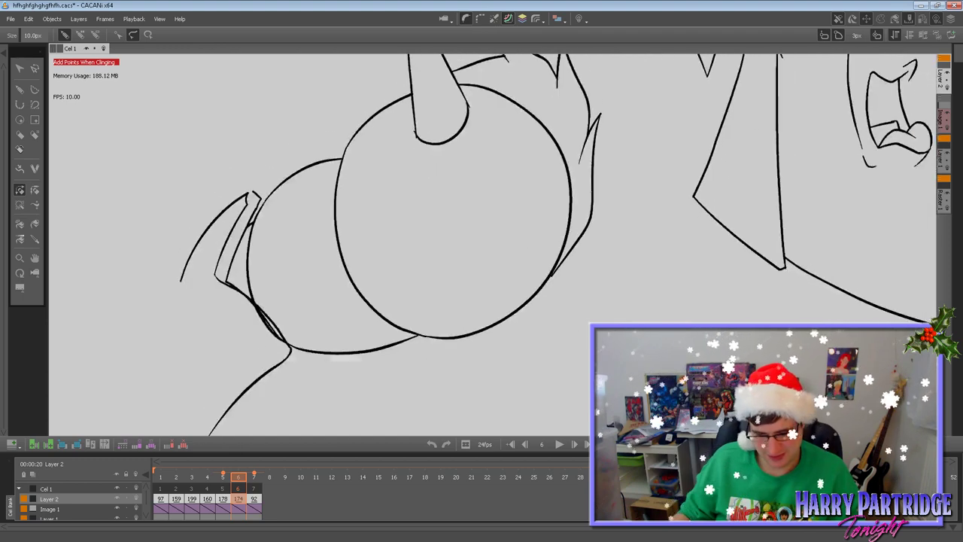
key(Return)
key(Return)
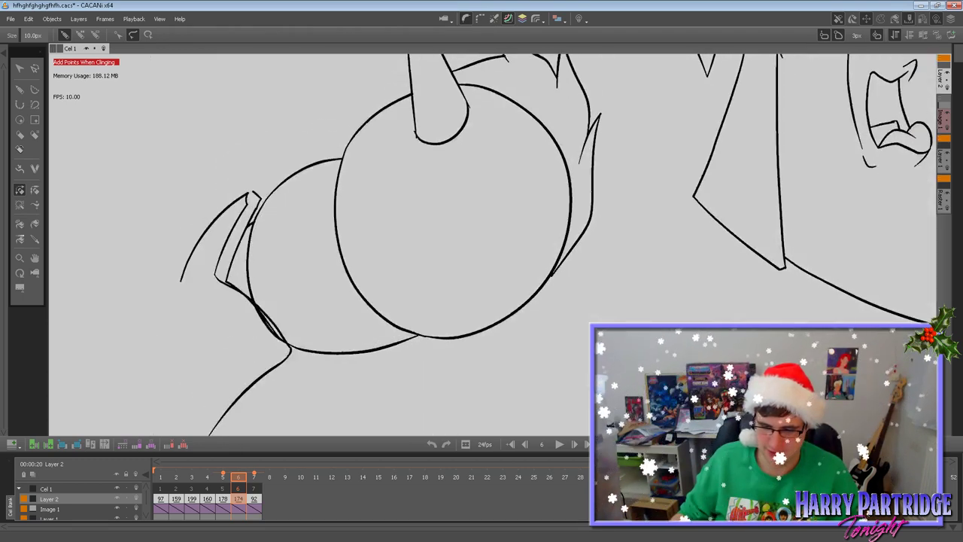
key(Return)
key(period)
Compare the area below the large circle with frame 6 and ink the curved line descending from the right of its underside.
click(36, 258)
drag(721, 376, 457, 359)
click(20, 89)
key(comma)
key(period)
drag(202, 332, 209, 414)
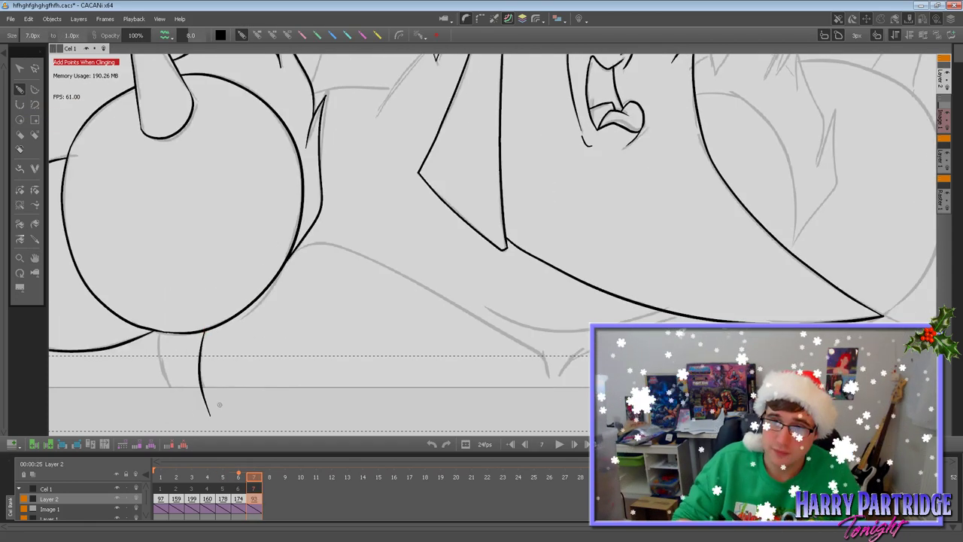
Ink the small arch below the circle and the long body contour from the circle's right side down to the pointed tip.
key(comma)
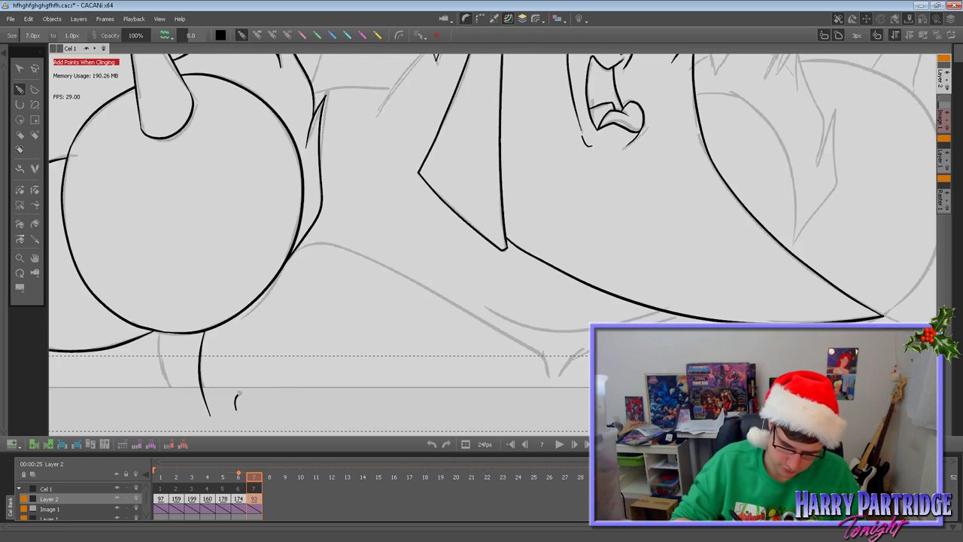
drag(321, 242, 292, 253)
mouse_move(385, 266)
mouse_down()
mouse_move(532, 345)
mouse_move(551, 379)
mouse_up()
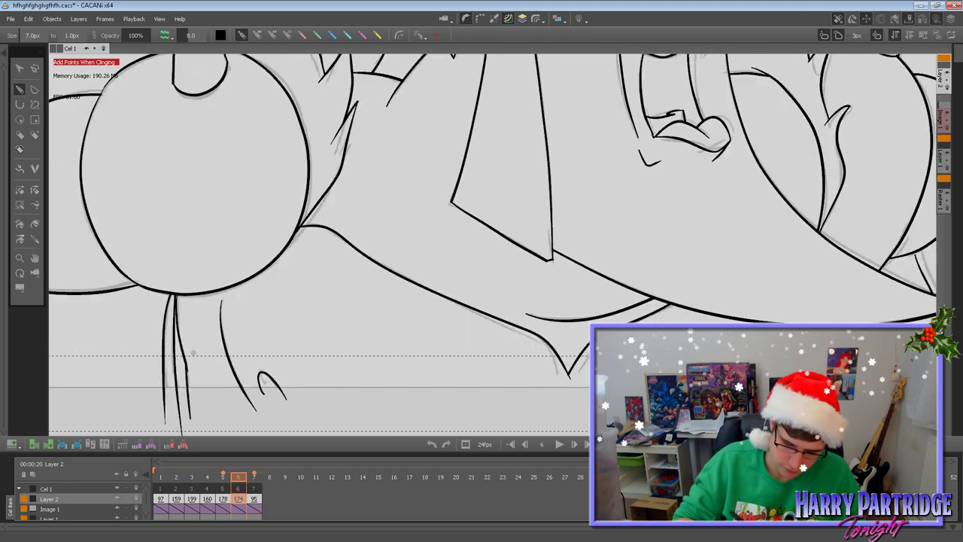
Ink three thin lines fanning down from where the large circle meets the smaller rounded form.
drag(158, 331, 174, 413)
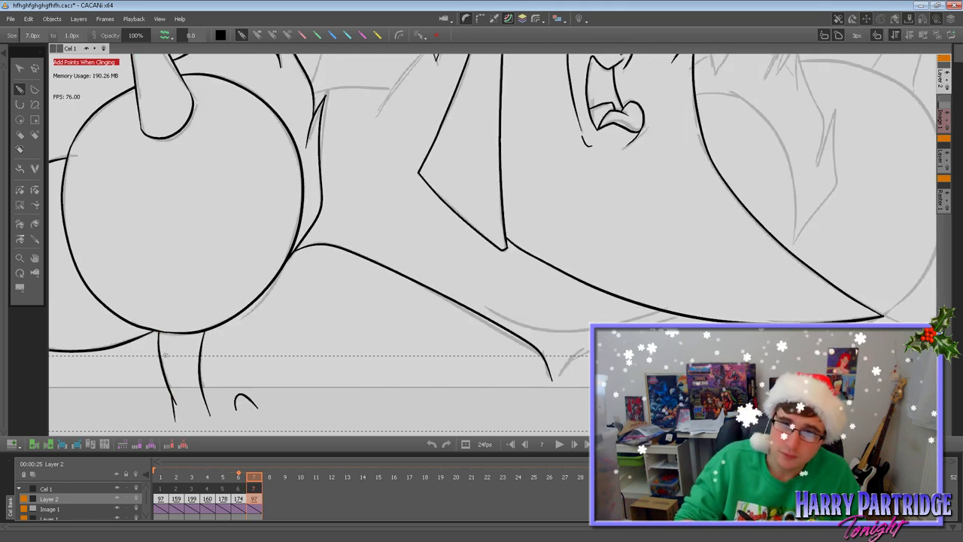
drag(155, 331, 142, 418)
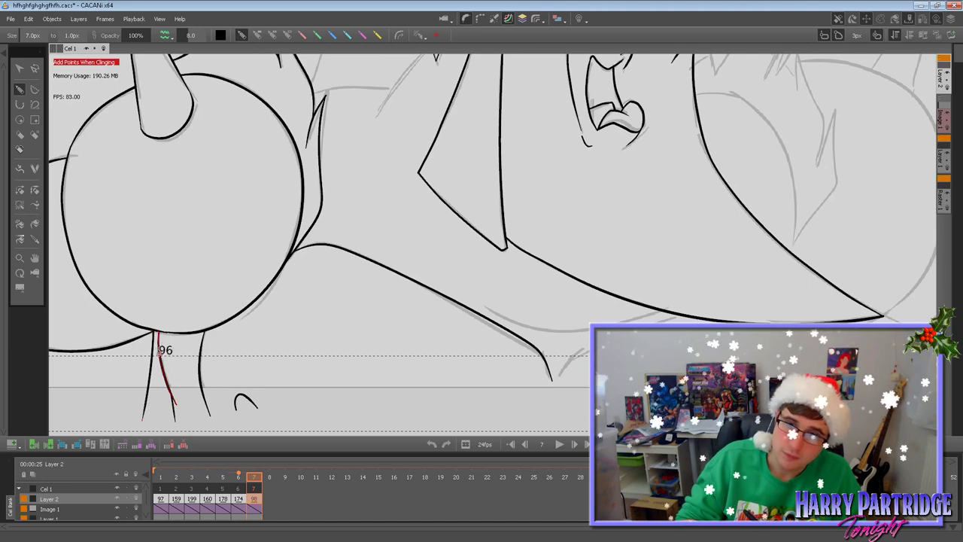
drag(159, 332, 153, 442)
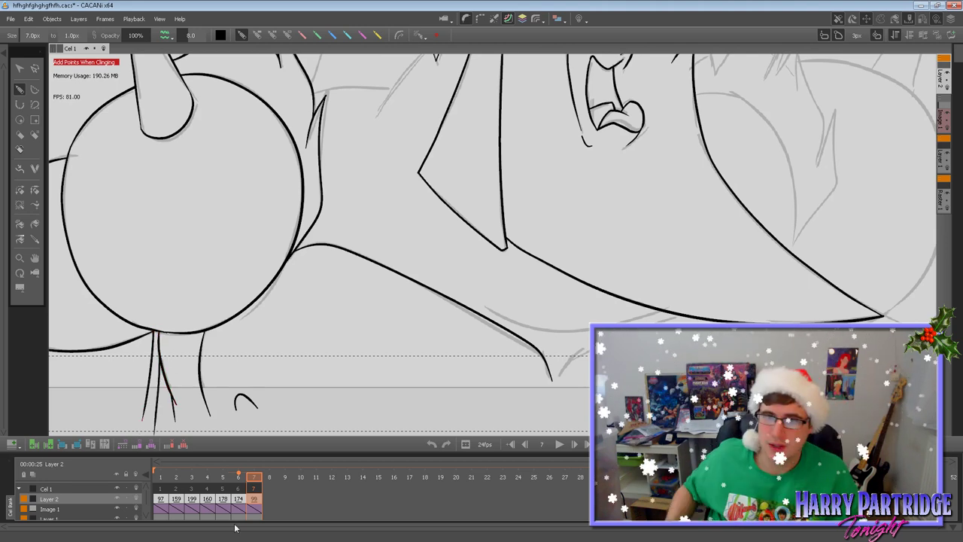
Ink the rising right side of the pointed tip and the curved line above it, redrawing the curve once.
mouse_move(551, 379)
mouse_down()
mouse_move(590, 344)
mouse_move(684, 315)
mouse_up()
mouse_move(493, 310)
mouse_down()
mouse_move(549, 323)
mouse_move(645, 309)
mouse_up()
key(ctrl+z)
drag(490, 309, 561, 329)
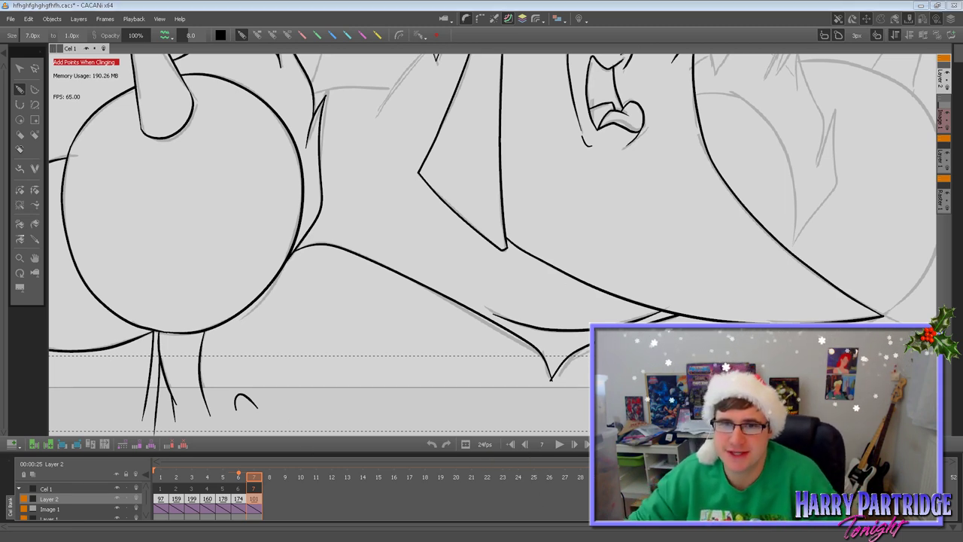
Check the matching frame 6 strokes in the Navigator and compare the area between the shoulder and neck across both frames.
key(Tab)
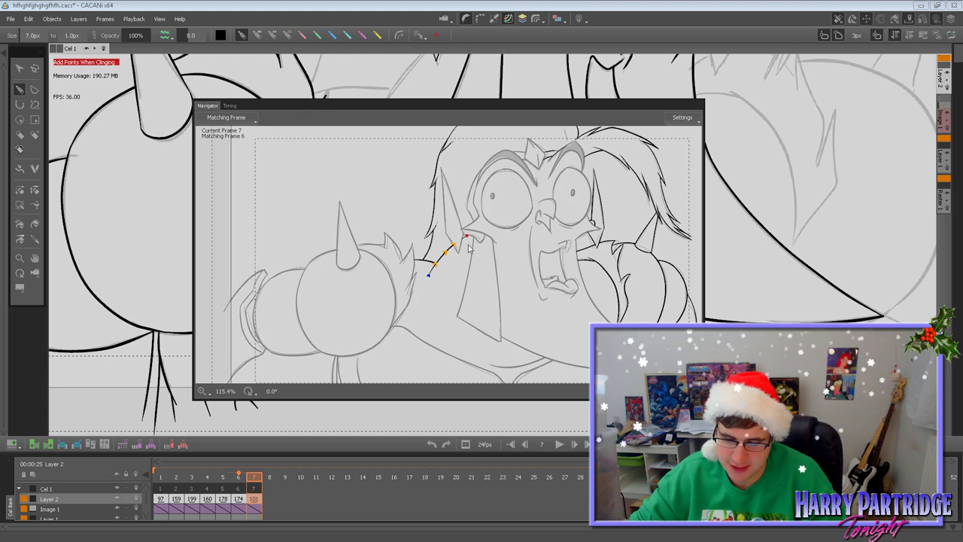
double_click(508, 103)
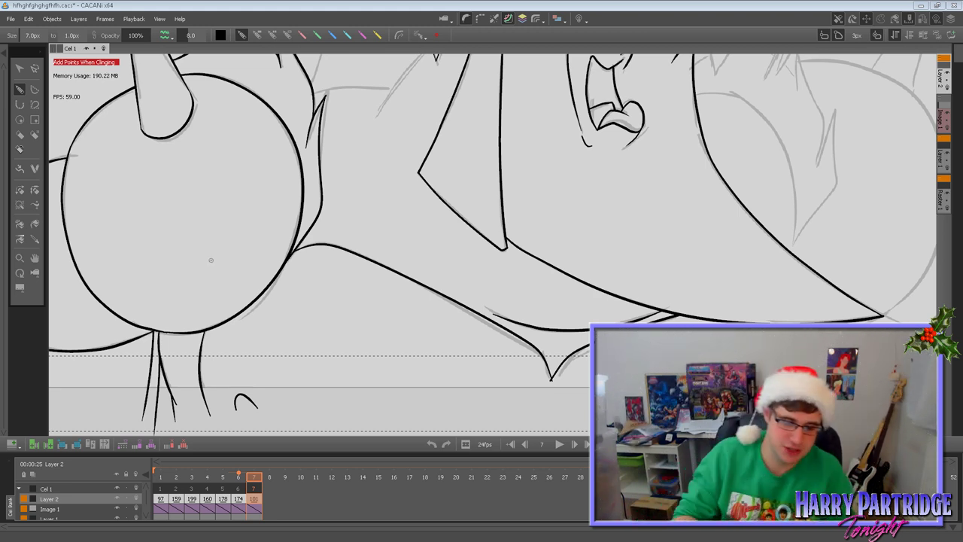
click(33, 257)
drag(503, 254, 457, 382)
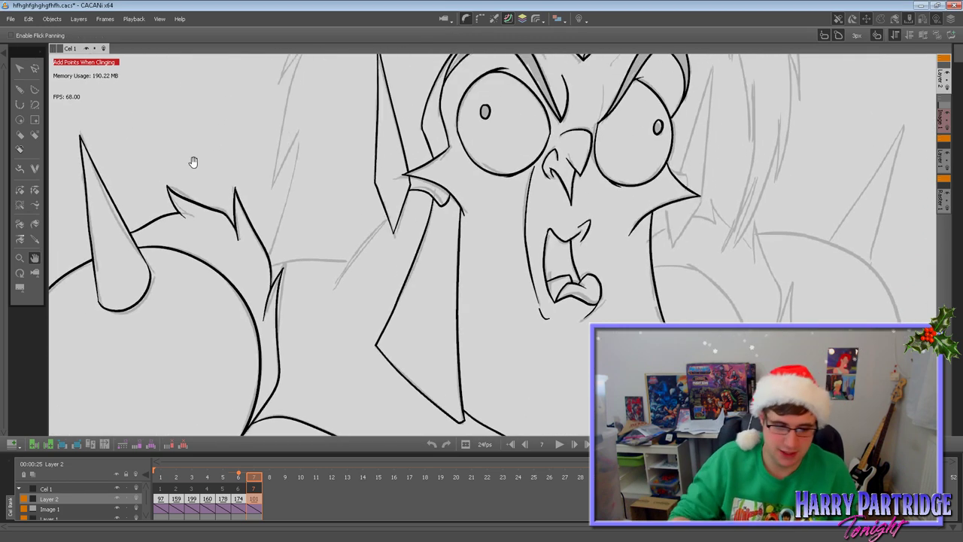
click(19, 90)
key(Left)
key(Right)
key(Left)
key(Right)
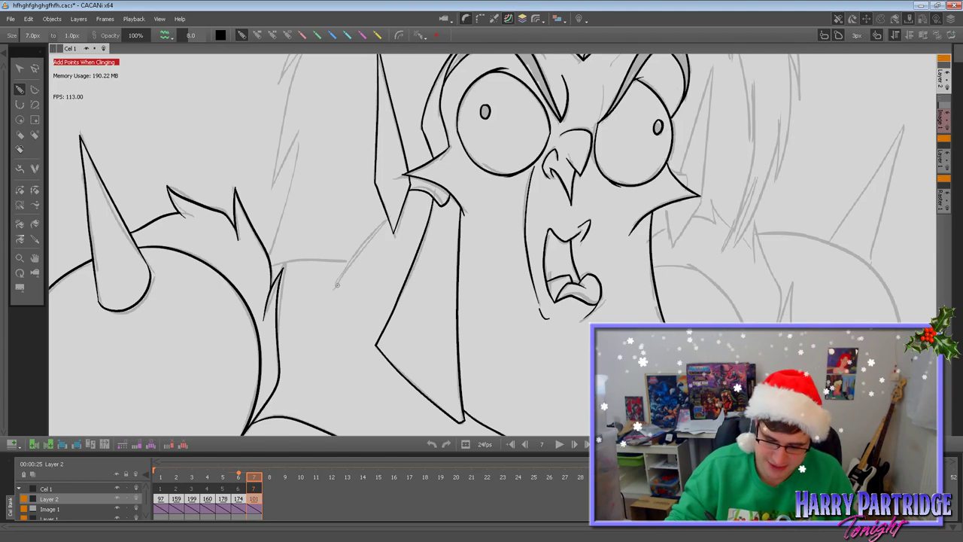
Ink the curved line between the shoulder fur and neck, redrawing it once, and trim the part behind the hanging ear point.
mouse_move(356, 251)
mouse_down()
mouse_move(426, 184)
mouse_move(454, 182)
mouse_up()
key(ctrl+z)
mouse_move(357, 249)
mouse_down()
mouse_move(419, 192)
mouse_move(379, 203)
mouse_move(446, 202)
mouse_move(394, 212)
mouse_up()
key(Left)
key(Right)
click(19, 190)
click(65, 35)
click(394, 213)
click(430, 188)
Ink the near-horizontal line from the shoulder fur to the curved neck line and compare it with frame 6.
click(20, 89)
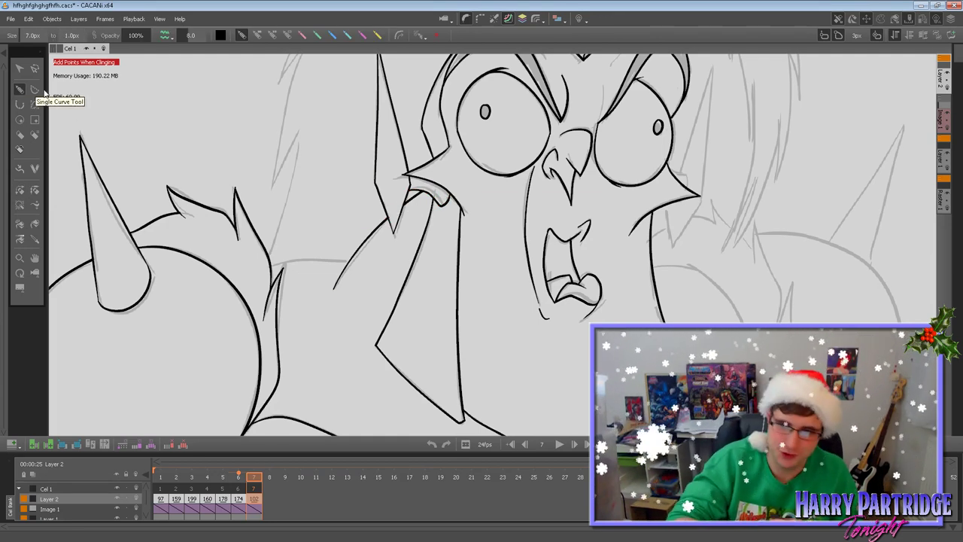
drag(270, 265, 349, 262)
key(Left)
key(Right)
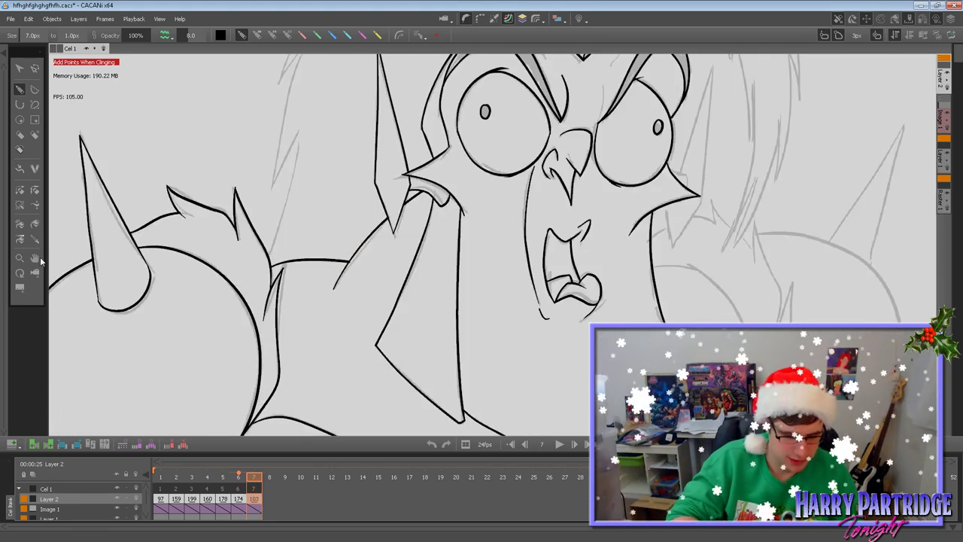
Ink the line running down and left from the lower edge of the large pointed collar shape.
click(34, 258)
mouse_move(471, 343)
mouse_down()
mouse_move(501, 298)
mouse_move(371, 233)
mouse_up()
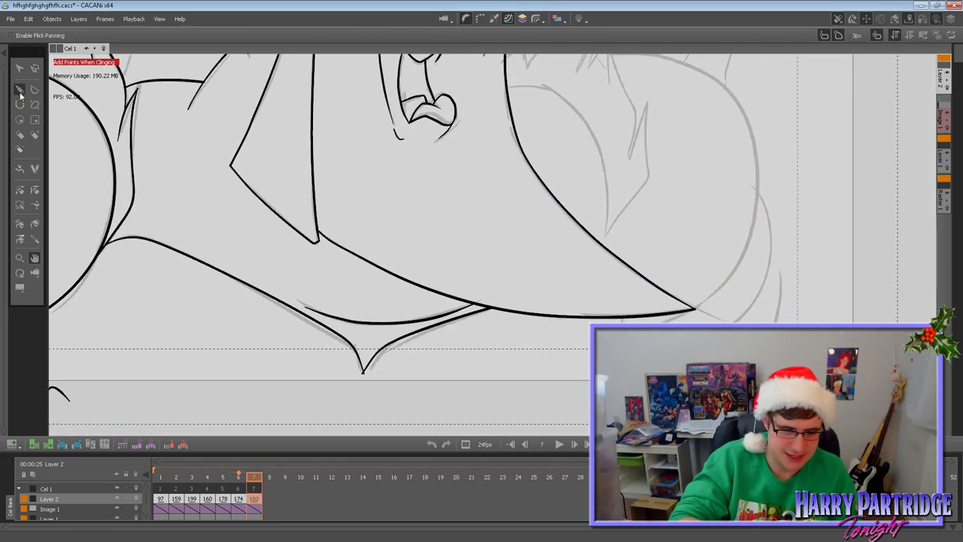
click(20, 90)
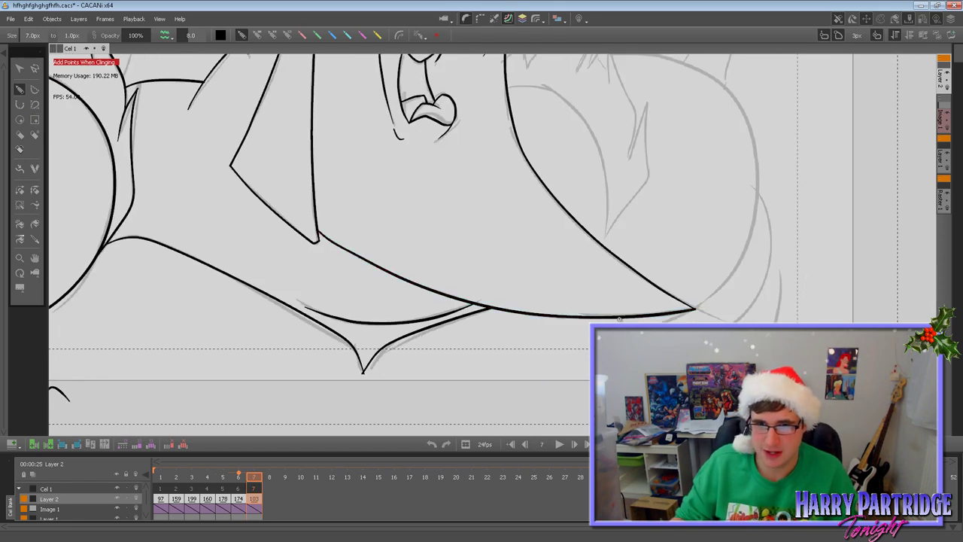
drag(621, 317, 586, 413)
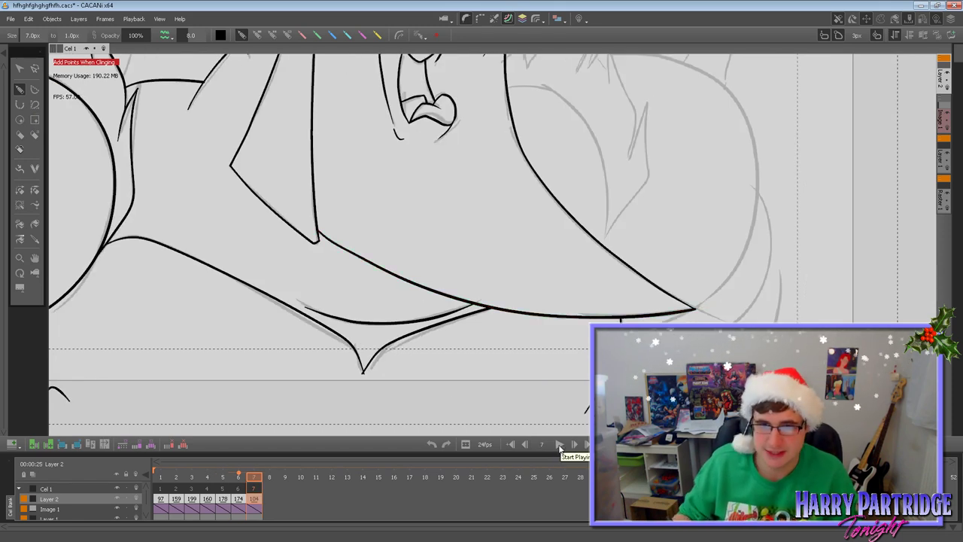
Ink the rounded inner contour of the right shoulder from the neck line down to the collar edge, comparing with frame 6.
click(35, 258)
drag(519, 207, 415, 316)
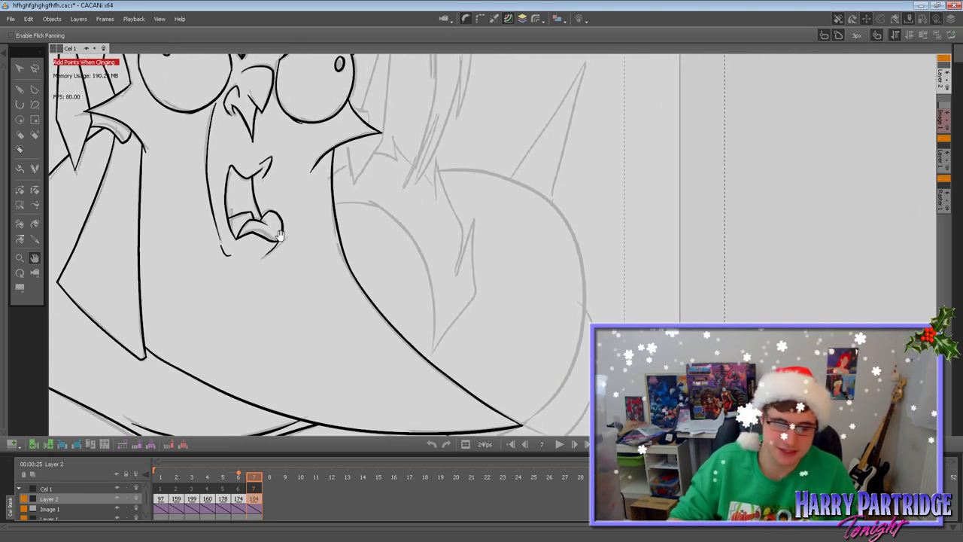
click(19, 89)
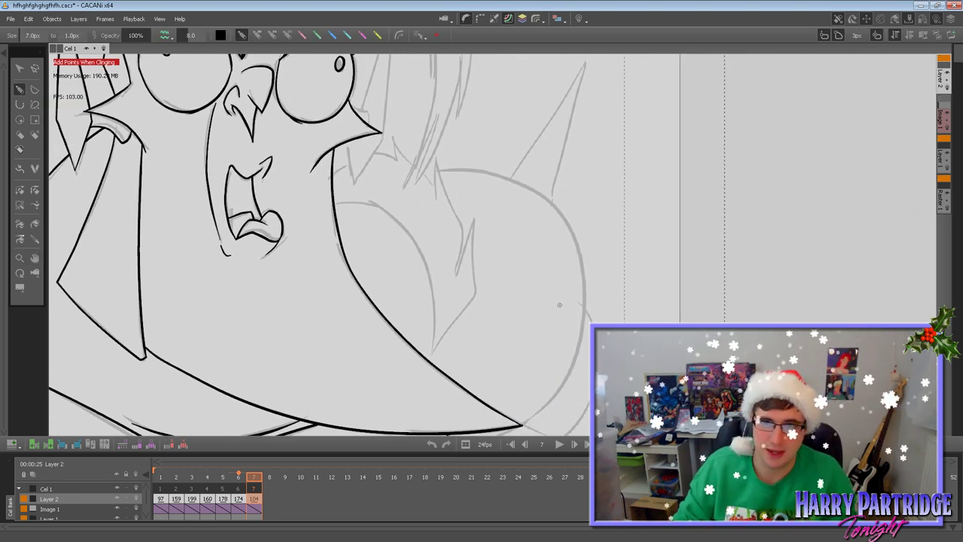
key(Left)
key(Right)
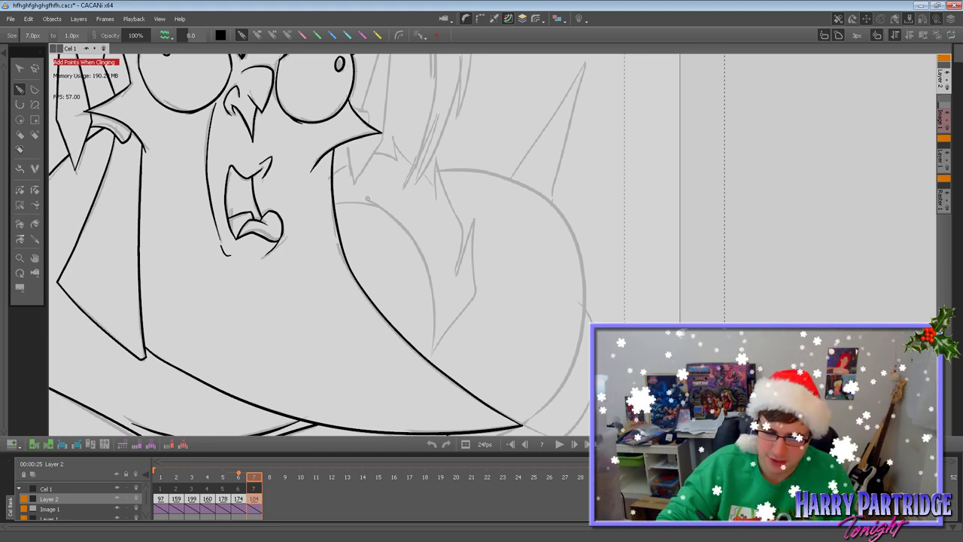
drag(364, 199, 425, 260)
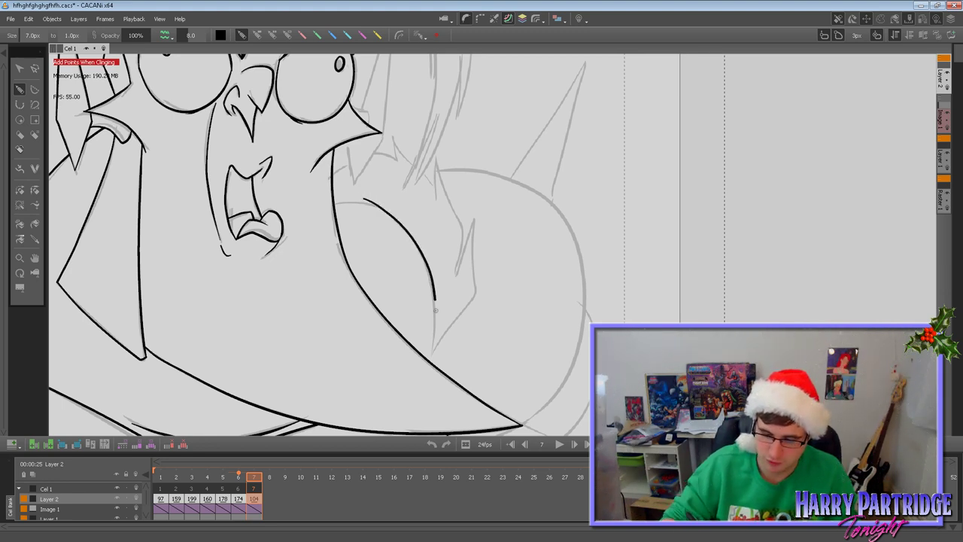
drag(428, 360, 431, 353)
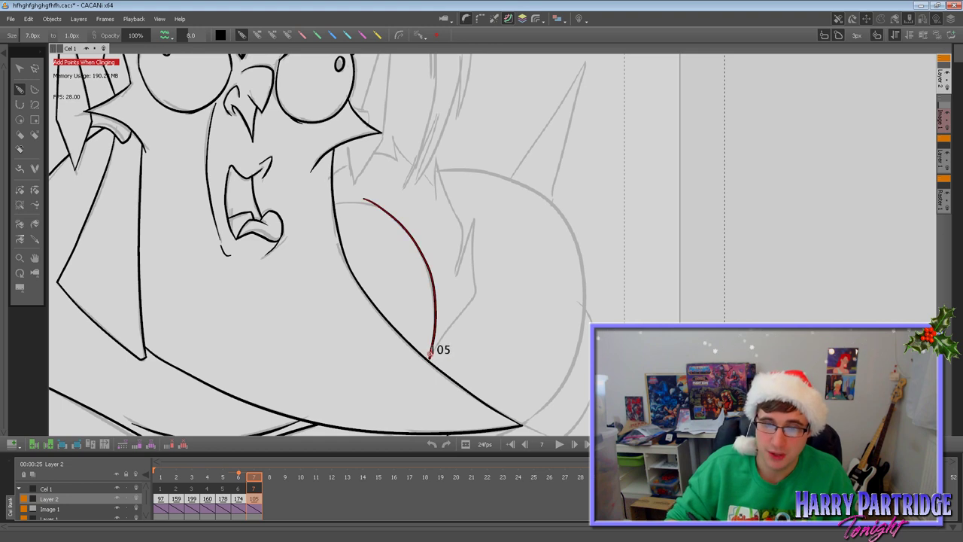
drag(334, 203, 364, 200)
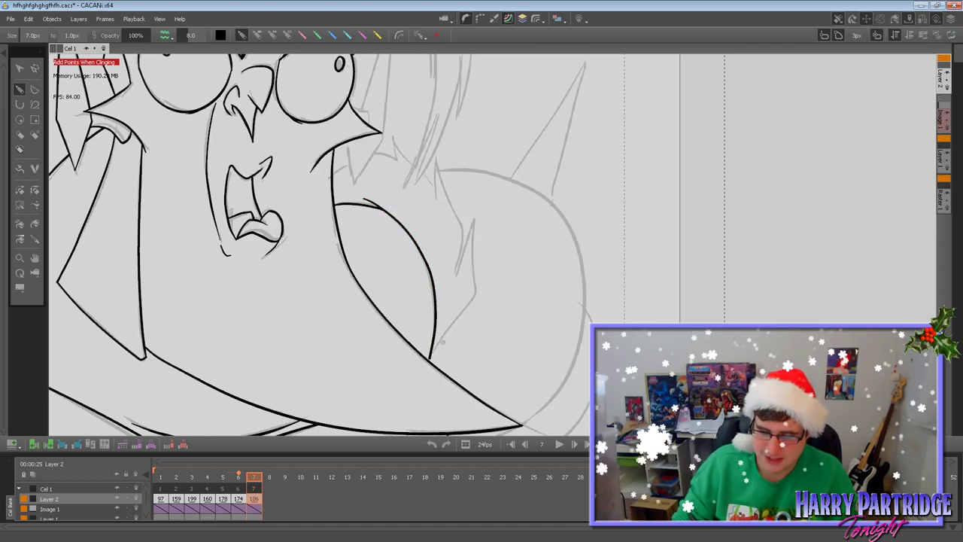
click(35, 68)
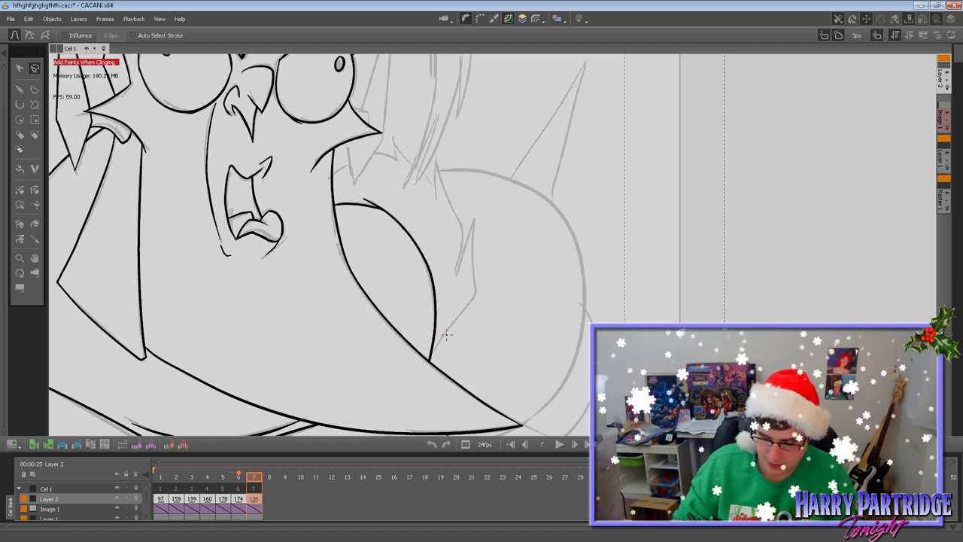
Ink the right shoulder's jagged fur edge from the collar upward through its spikes, replacing the short uppermost stroke.
click(19, 89)
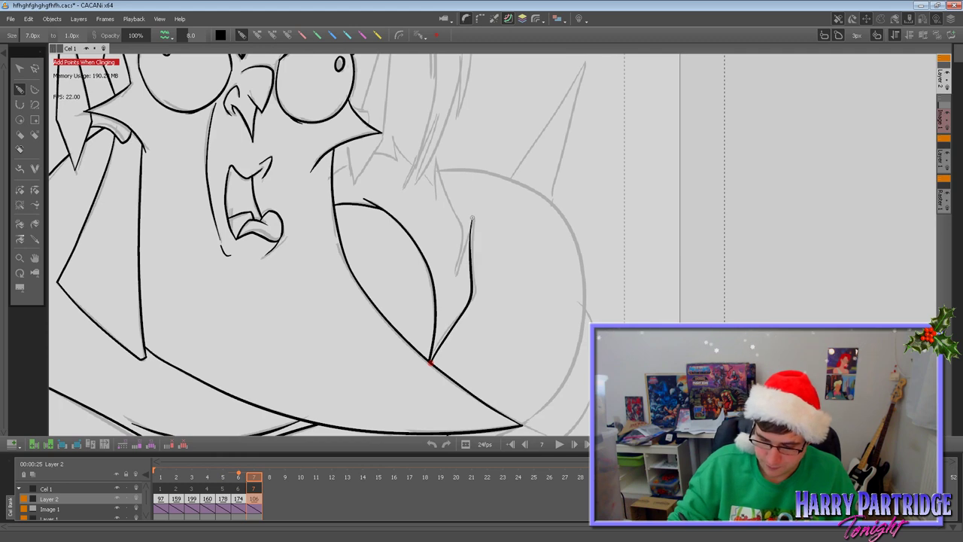
drag(430, 363, 472, 222)
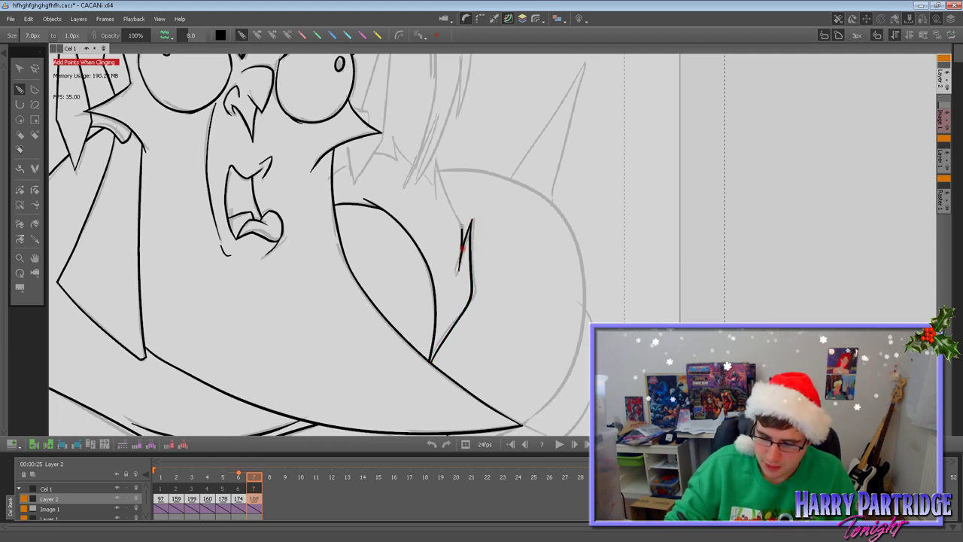
drag(434, 161, 455, 226)
drag(435, 160, 437, 198)
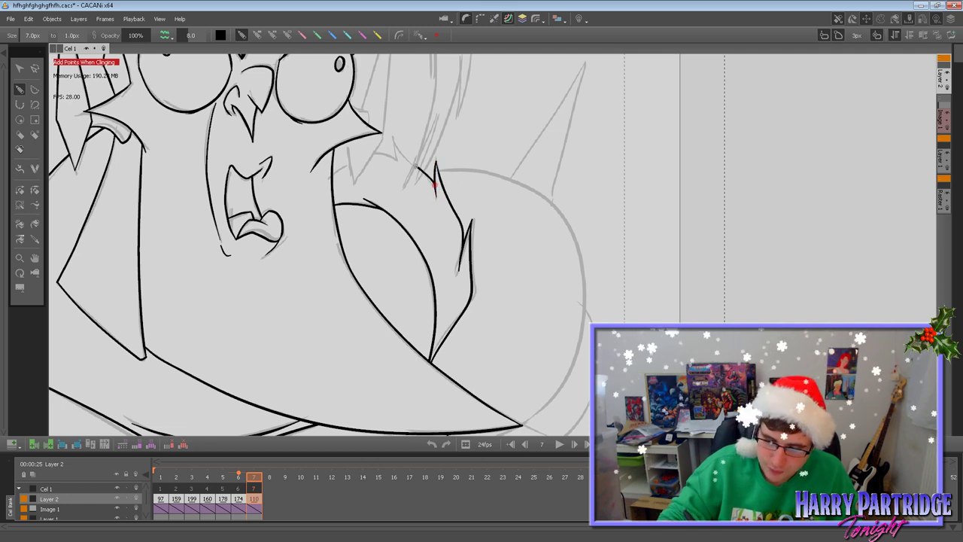
key(ctrl+z)
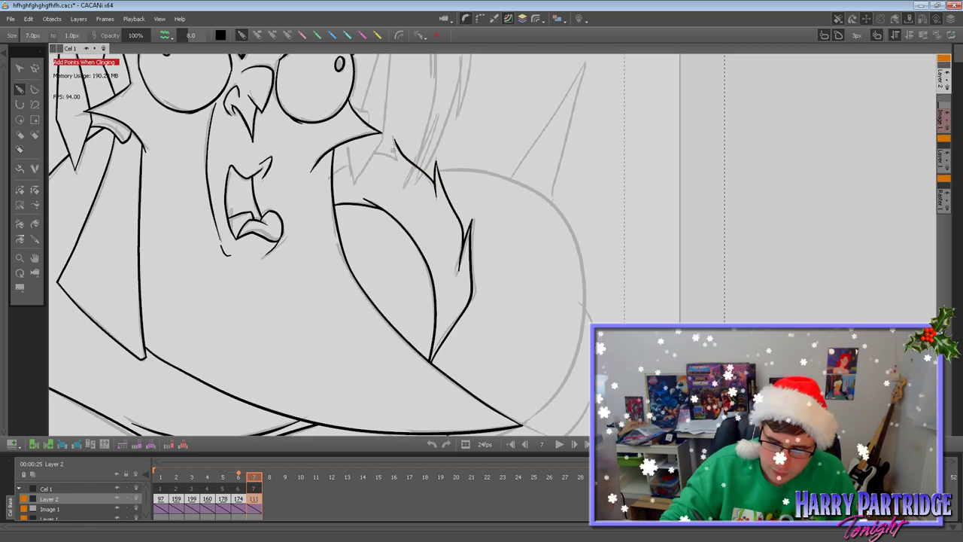
Compare the fur with frame 6 and ink the upper arc from the top tuft back to the neck line.
key(Left)
key(Right)
key(comma)
key(period)
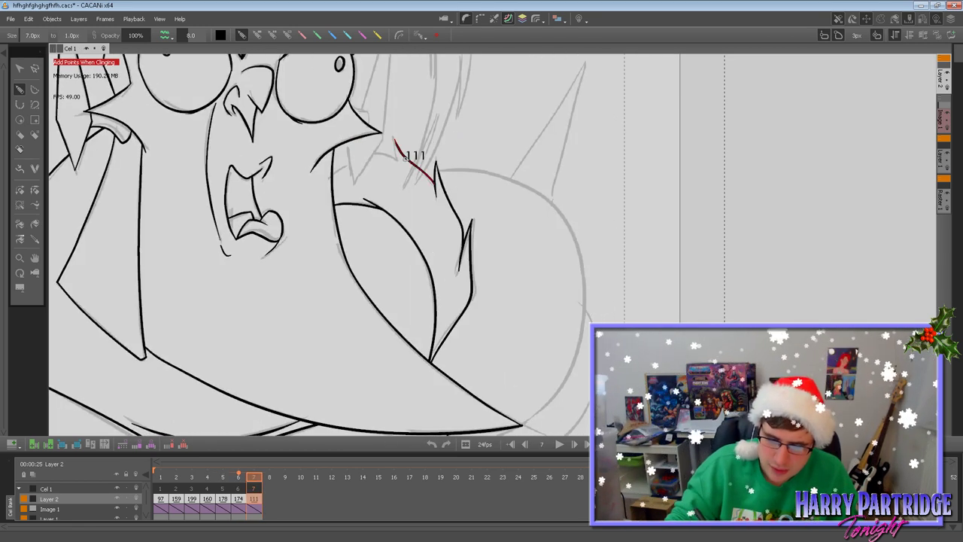
mouse_move(397, 160)
mouse_down()
mouse_move(369, 154)
mouse_move(332, 176)
mouse_up()
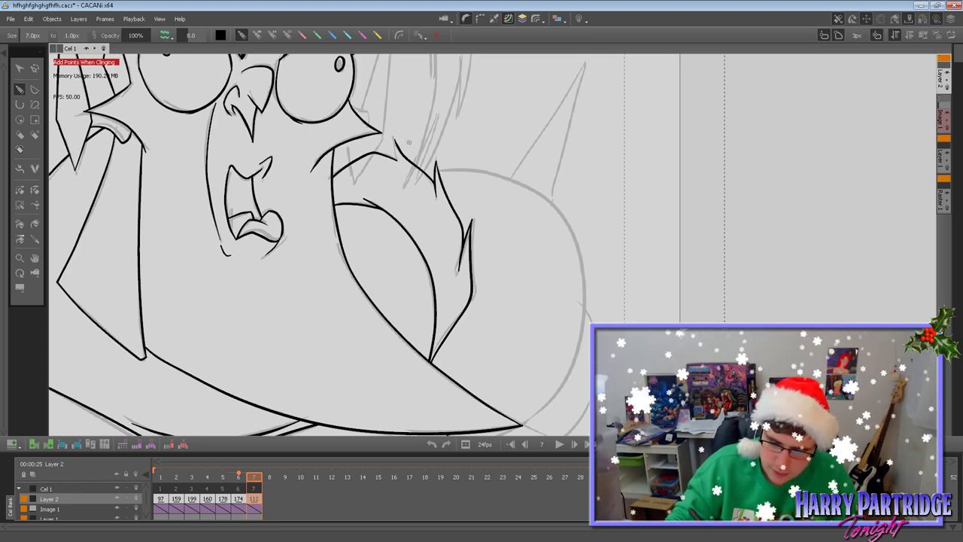
Touch up the shoulder fur on frame 6, and on frame 7 ink the tall pointed ear beside the right eye, including its tip and base curve.
key(comma)
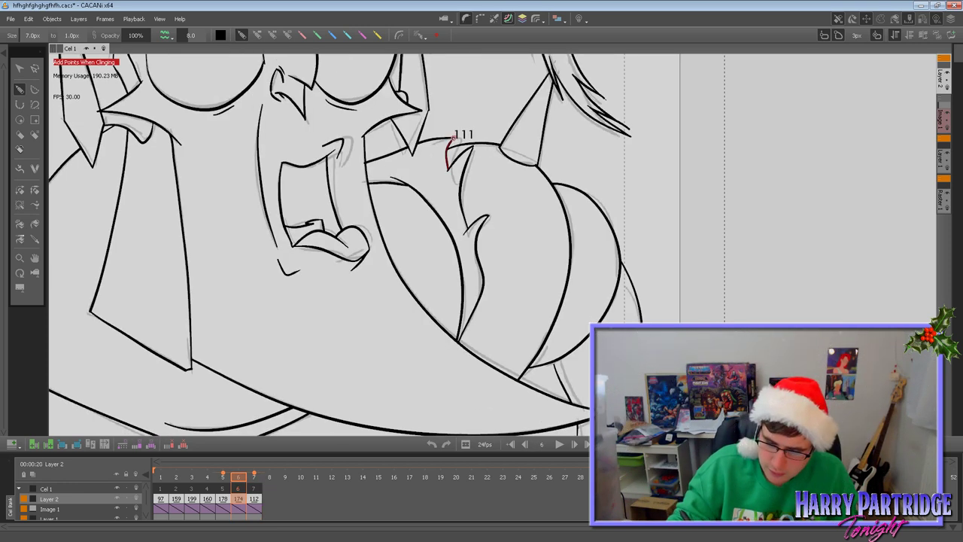
key(period)
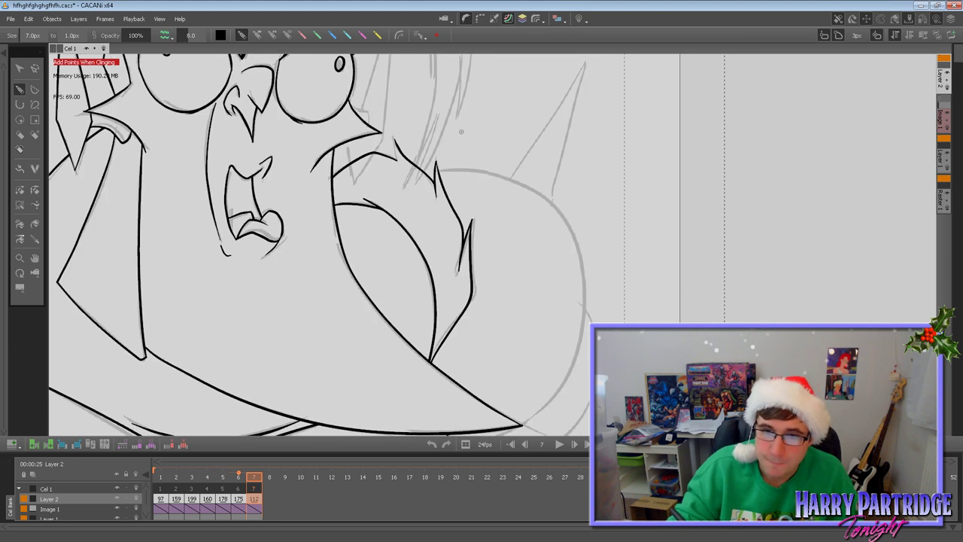
click(35, 258)
mouse_move(412, 238)
mouse_down()
mouse_move(446, 326)
mouse_move(447, 384)
mouse_up()
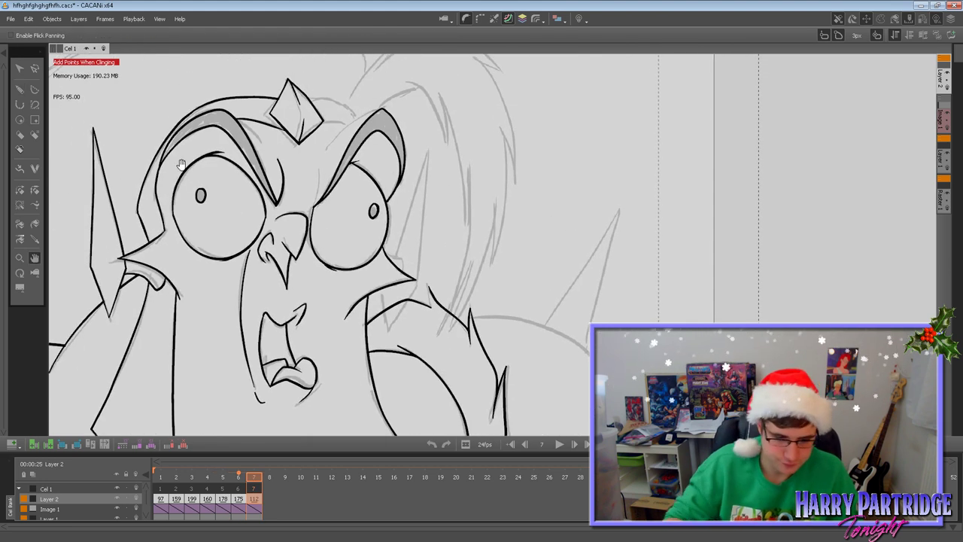
click(20, 90)
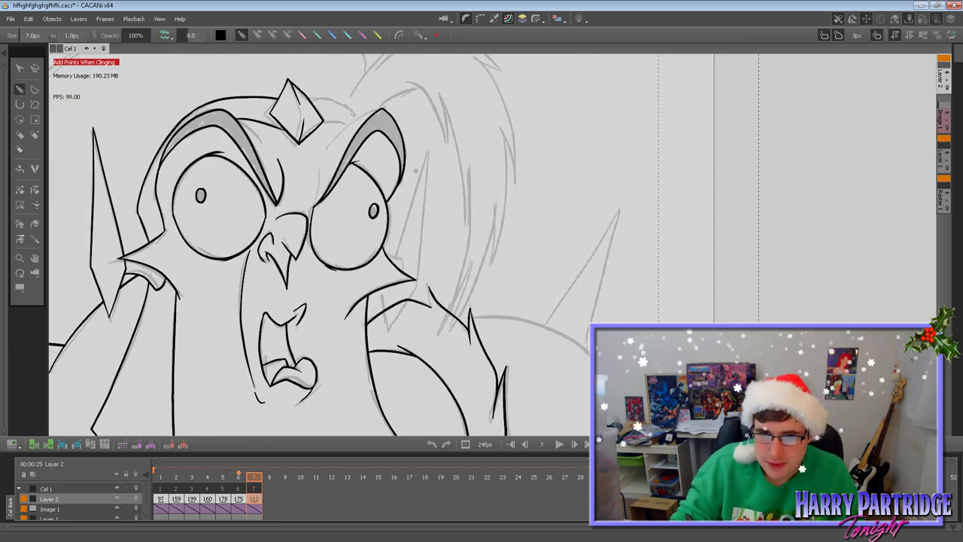
drag(422, 170, 394, 252)
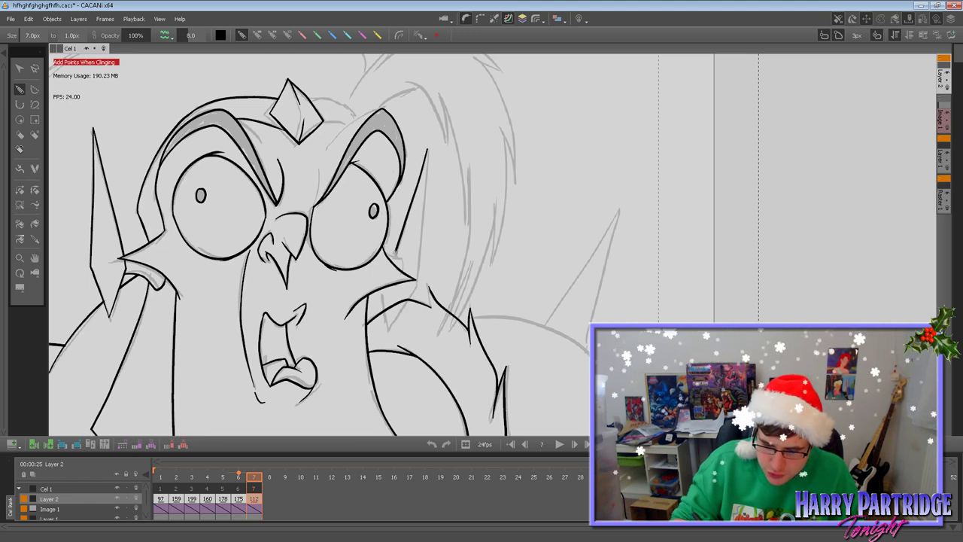
mouse_move(427, 149)
mouse_down()
mouse_move(415, 289)
mouse_move(395, 300)
mouse_move(380, 288)
mouse_move(387, 330)
mouse_move(416, 282)
mouse_up()
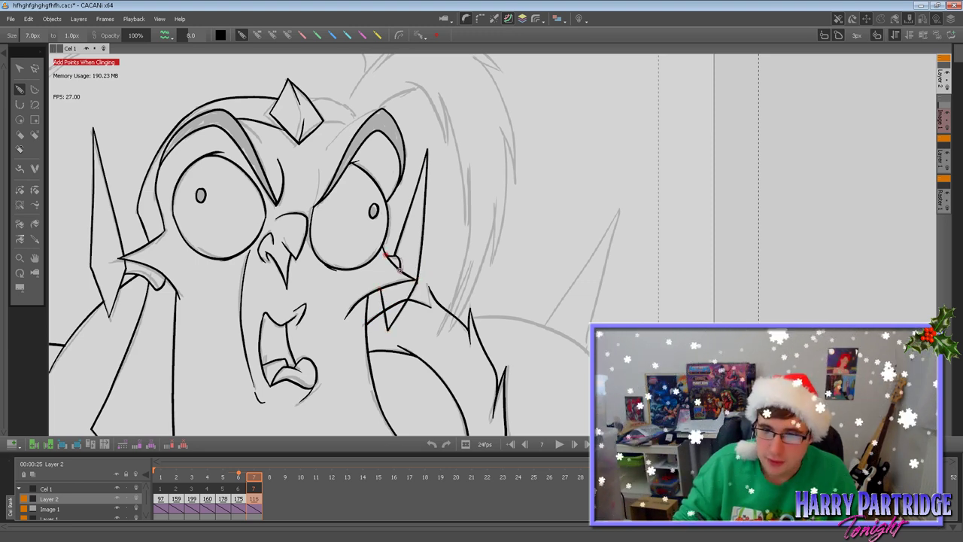
mouse_move(426, 149)
mouse_down()
mouse_move(394, 255)
mouse_move(404, 262)
mouse_up()
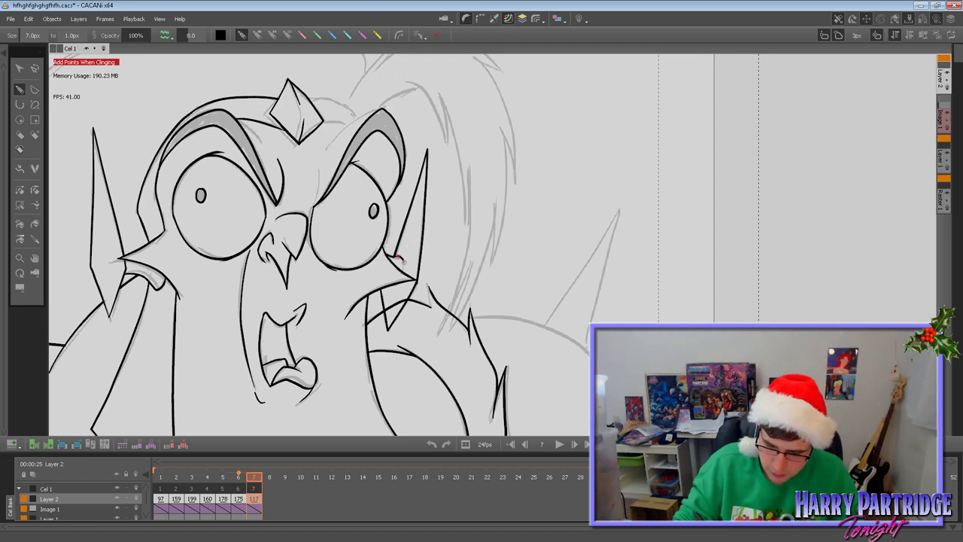
Undo the stray pen mark in the empty area beside the sketched hair plume.
click(34, 258)
mouse_move(449, 283)
mouse_down()
mouse_move(479, 326)
mouse_move(428, 329)
mouse_up()
drag(440, 378, 641, 319)
mouse_move(785, 479)
mouse_down()
mouse_move(735, 384)
mouse_move(774, 279)
mouse_move(715, 236)
mouse_move(602, 308)
mouse_move(529, 393)
mouse_up()
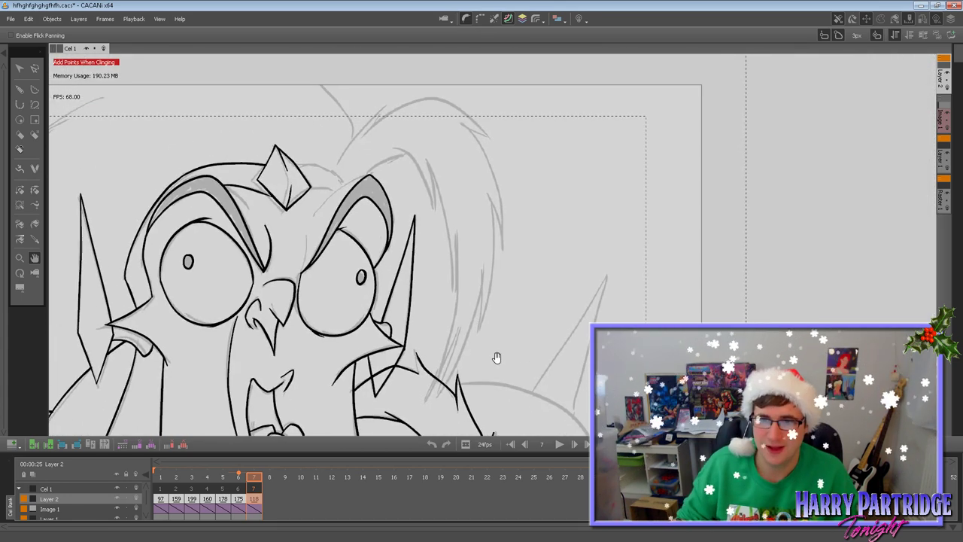
click(19, 89)
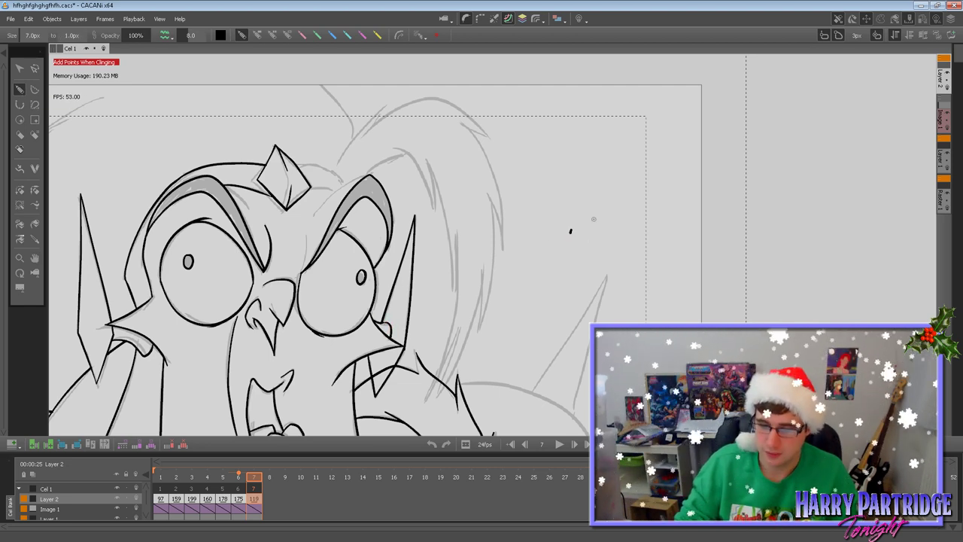
key(ctrl+z)
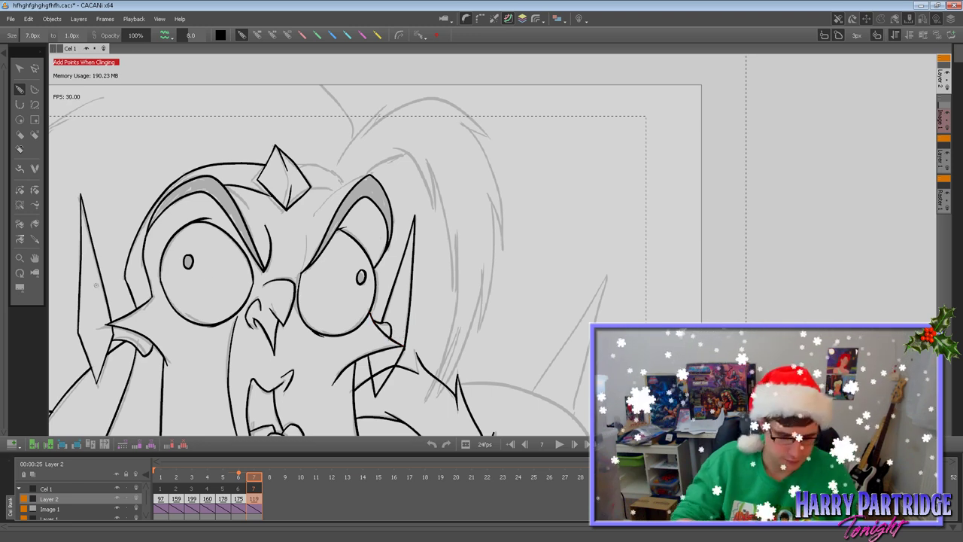
Ink the rounded outline of the right-hand shoulder on frame 7, from the fur tuft down to the body's lower edge.
click(34, 258)
drag(525, 385, 456, 277)
mouse_move(477, 349)
mouse_down()
mouse_move(463, 289)
mouse_move(439, 284)
mouse_up()
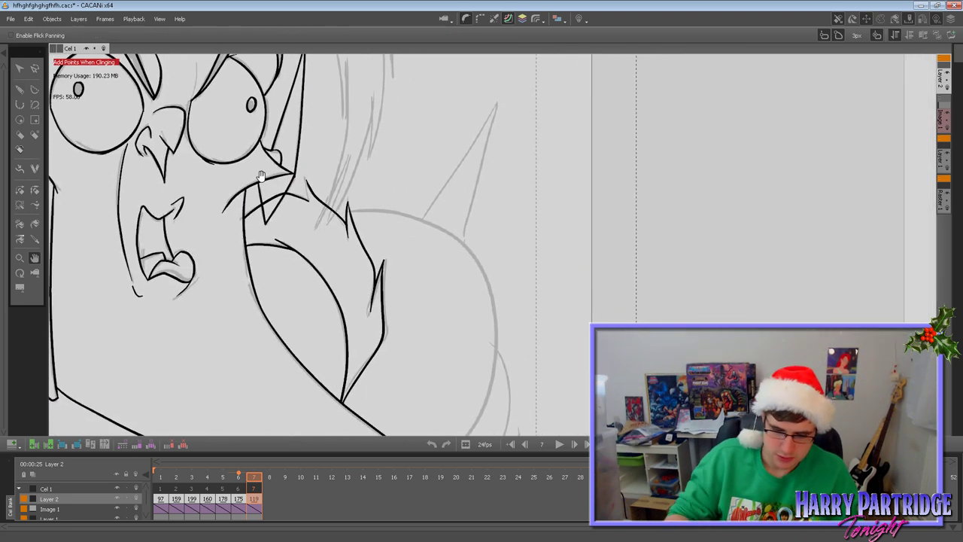
click(20, 90)
key(Left)
key(period)
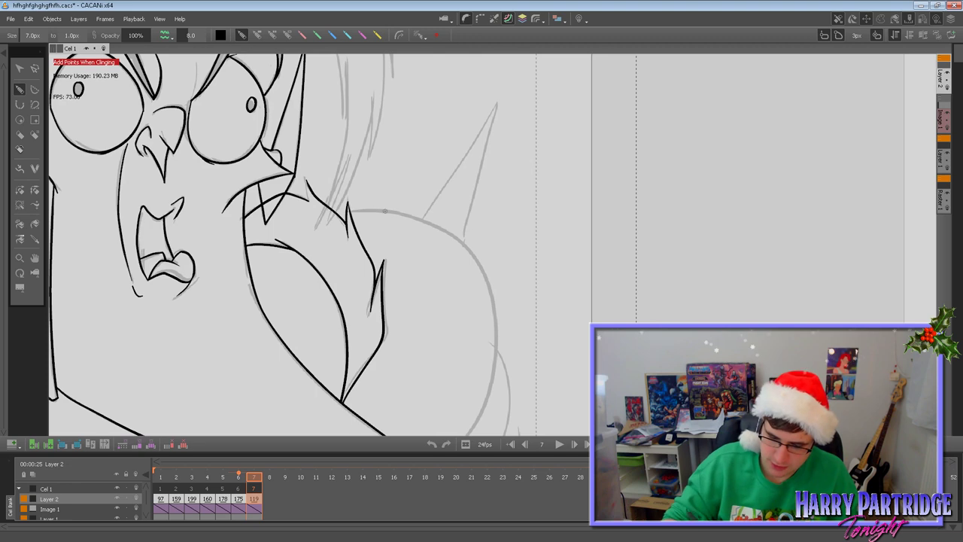
key(ctrl+z)
click(34, 257)
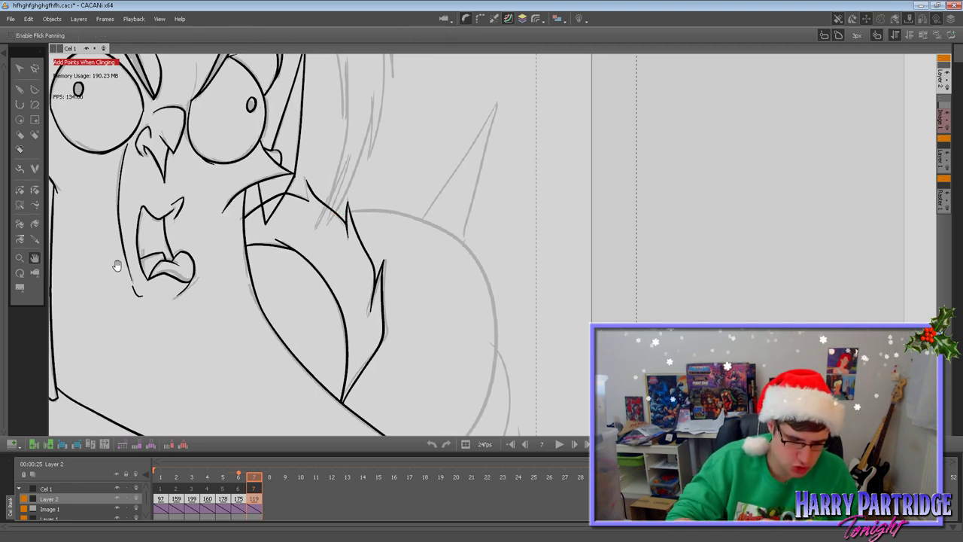
drag(139, 245, 110, 161)
click(20, 90)
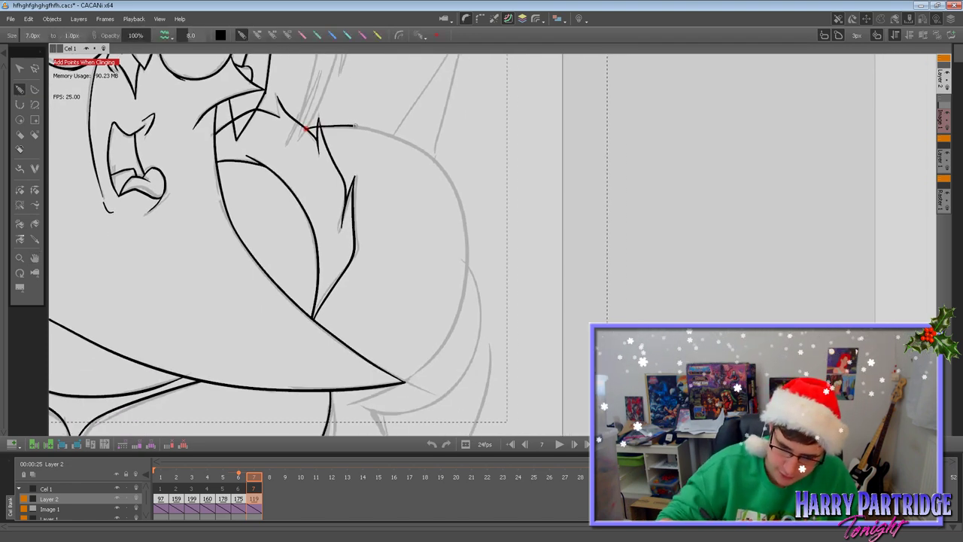
mouse_move(394, 134)
mouse_down()
mouse_move(445, 172)
mouse_move(465, 223)
mouse_move(468, 272)
mouse_move(451, 325)
mouse_move(404, 382)
mouse_up()
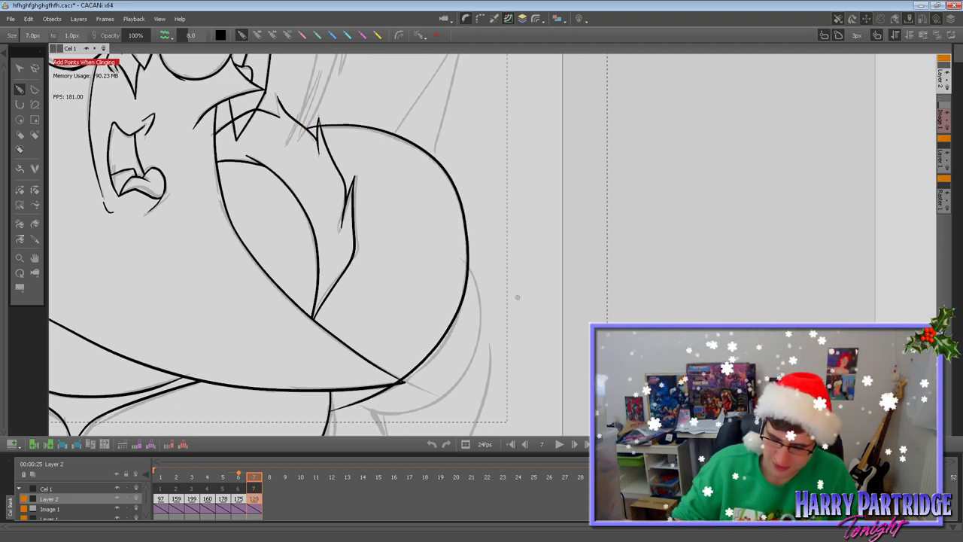
Ink short crease lines beside the right-hand eyebrow on frames 6 and 7, comparing the two frames.
click(35, 257)
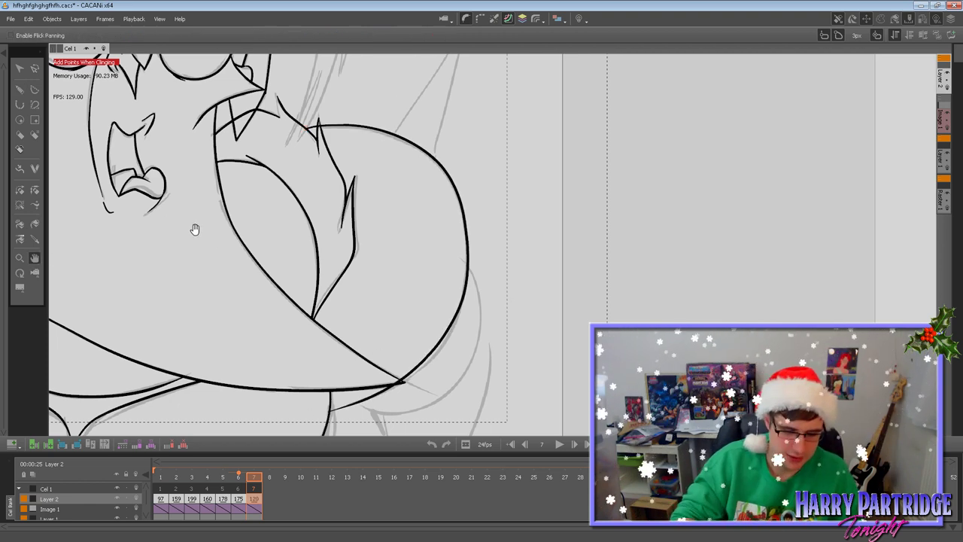
drag(164, 221, 434, 350)
key(Left)
click(19, 90)
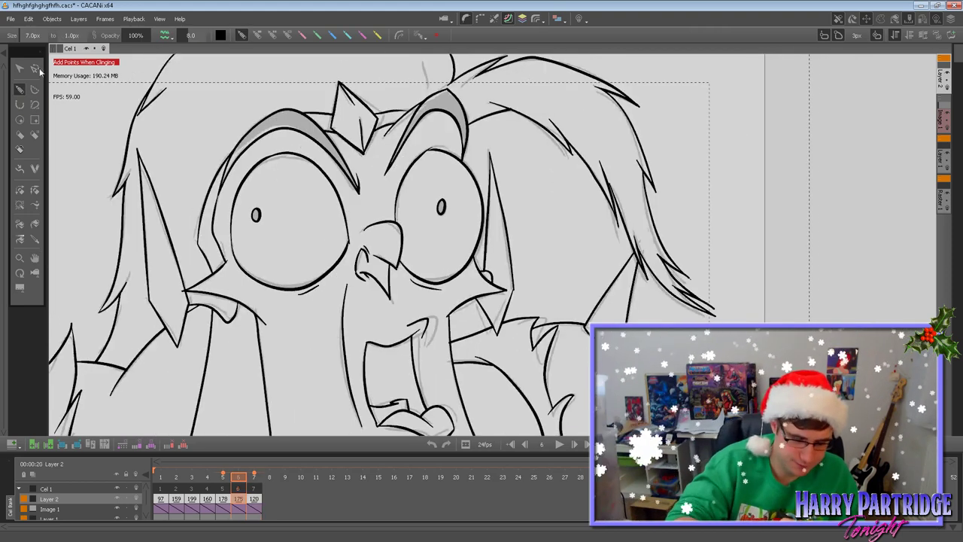
key(period)
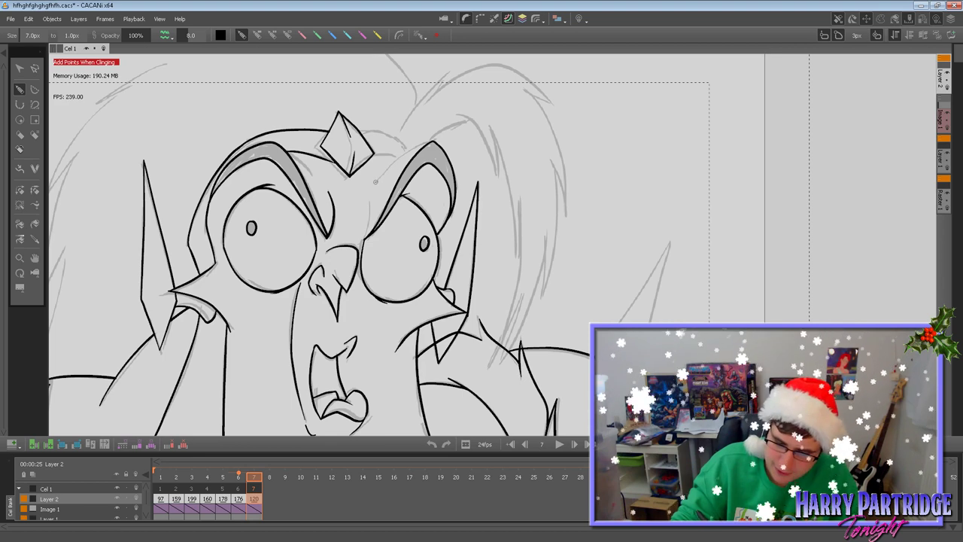
key(comma)
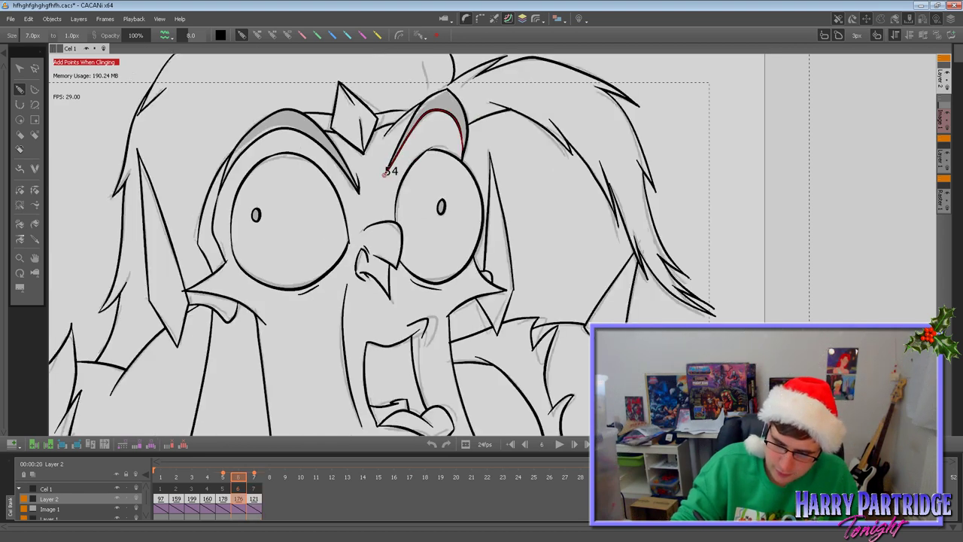
drag(385, 175, 396, 155)
key(Right)
key(Left)
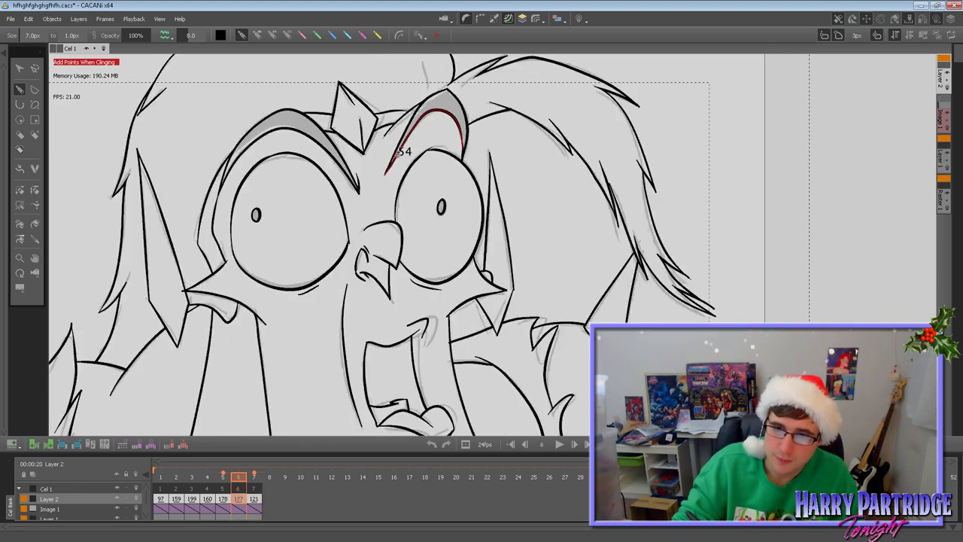
Ink the curved top of the head behind the forehead gem on frame 7 and compare it with frame 6.
click(35, 257)
key(period)
drag(405, 284, 359, 335)
click(20, 89)
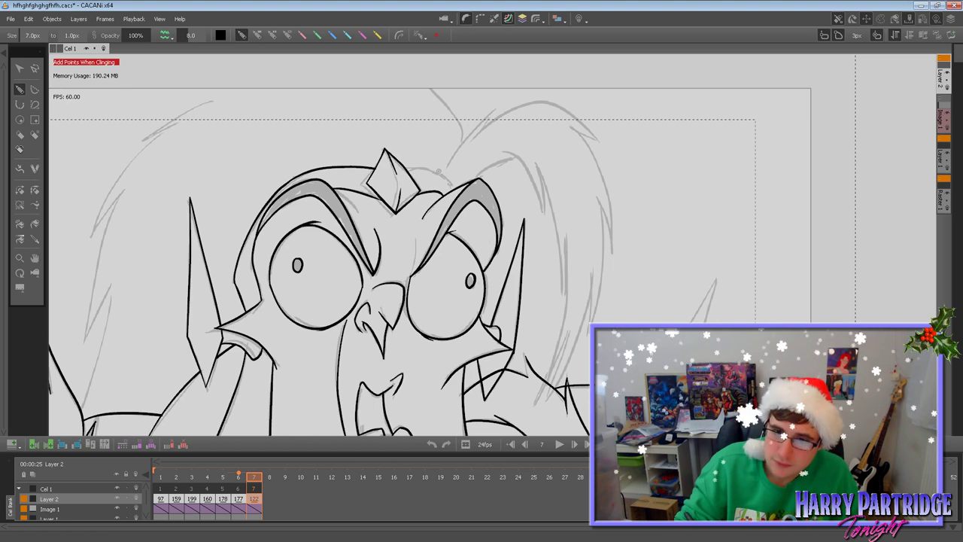
drag(407, 170, 451, 187)
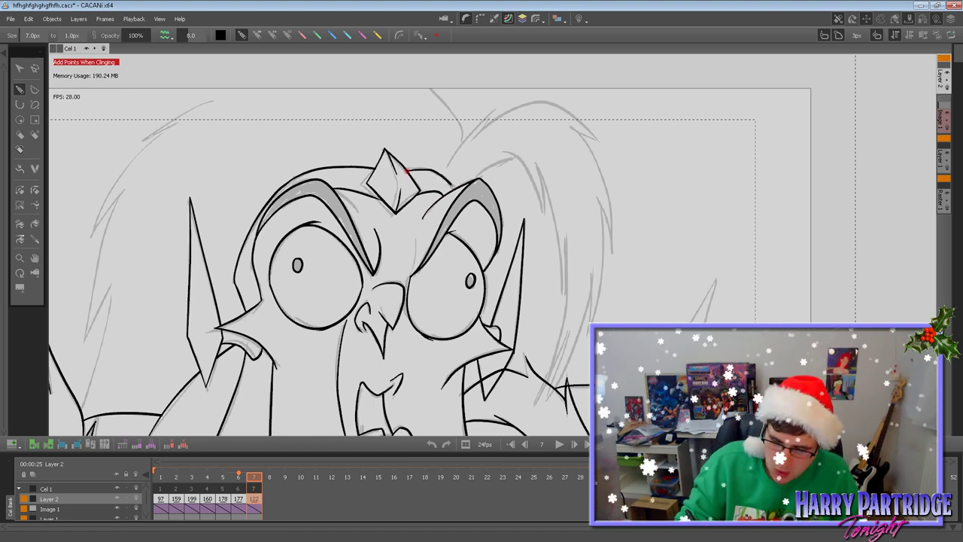
key(Left)
key(Right)
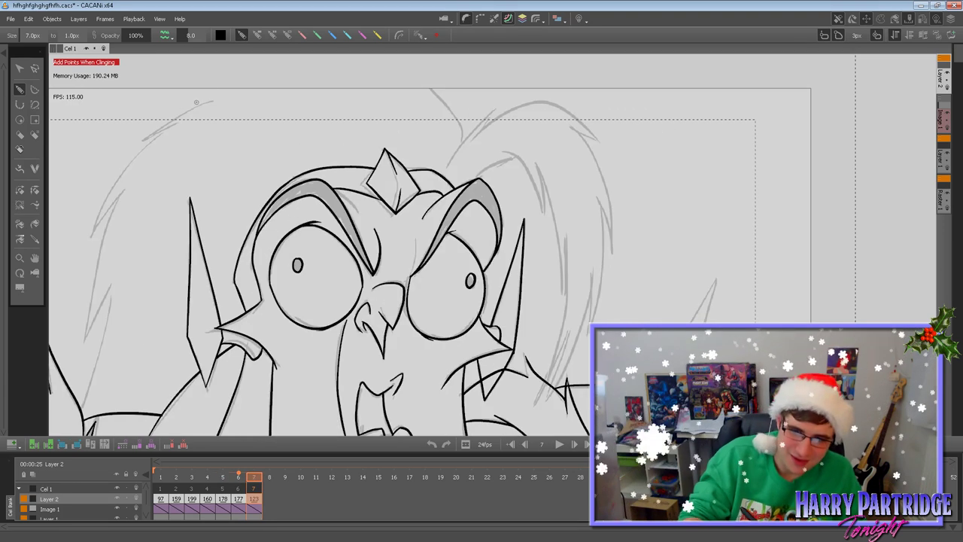
Ink the upper outline of the left-hand hair over the sketch, ending its sections in pointed tufts.
mouse_move(249, 84)
mouse_down()
mouse_move(154, 124)
mouse_move(142, 141)
mouse_move(158, 137)
mouse_move(119, 179)
mouse_move(93, 235)
mouse_up()
key(ctrl+z)
mouse_move(163, 133)
mouse_down()
mouse_move(100, 210)
mouse_move(92, 234)
mouse_move(125, 191)
mouse_up()
key(ctrl+z)
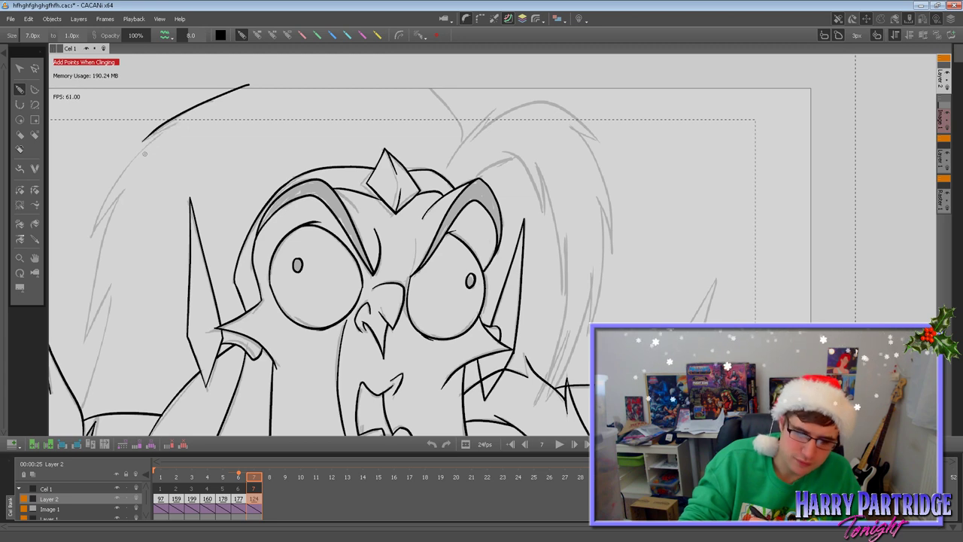
mouse_move(143, 140)
mouse_down()
mouse_move(164, 128)
mouse_move(106, 199)
mouse_move(91, 233)
mouse_up()
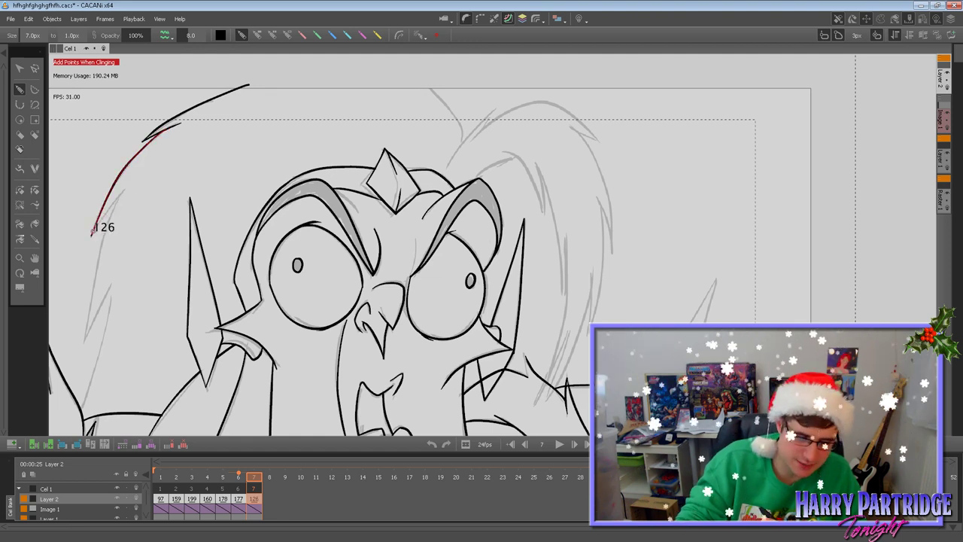
drag(92, 235, 119, 198)
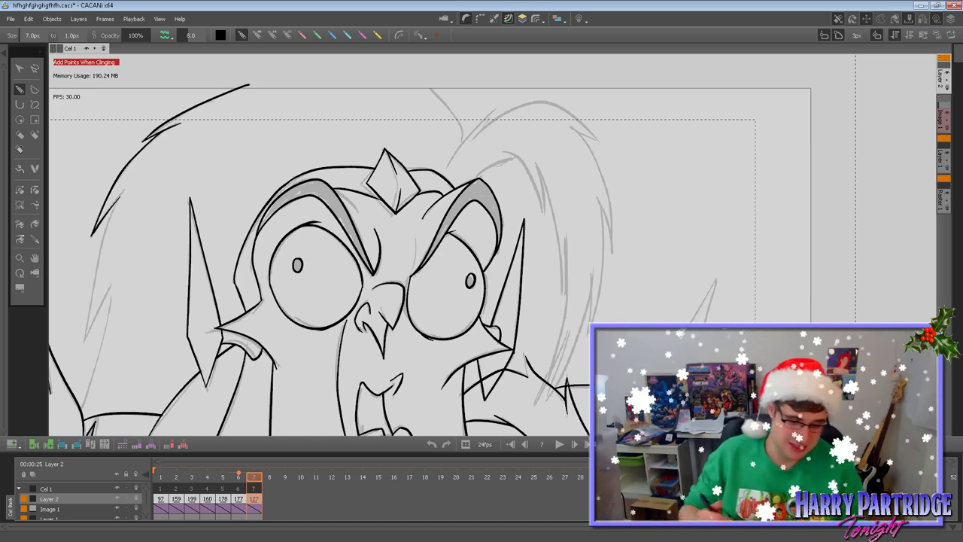
Continue inking the left-hand hair outline on frame 7 down to the shoulder, including its lower pointed tuft.
click(35, 258)
drag(104, 269, 278, 253)
key(Left)
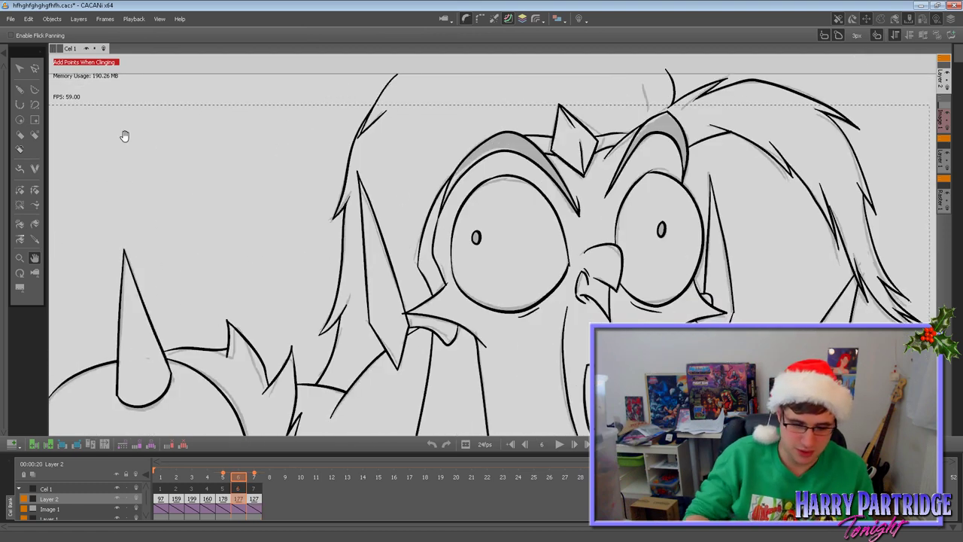
click(20, 89)
key(Right)
key(Left)
key(Right)
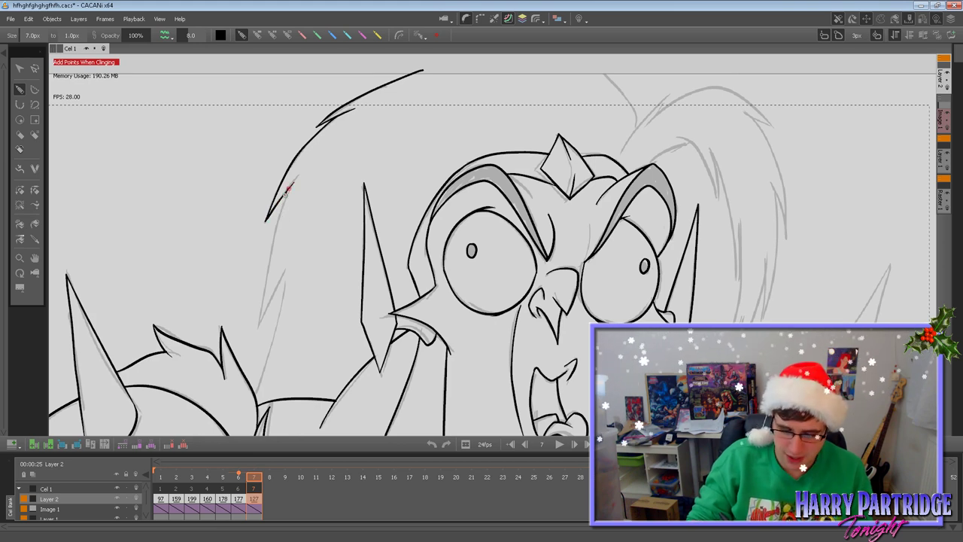
drag(288, 188, 260, 326)
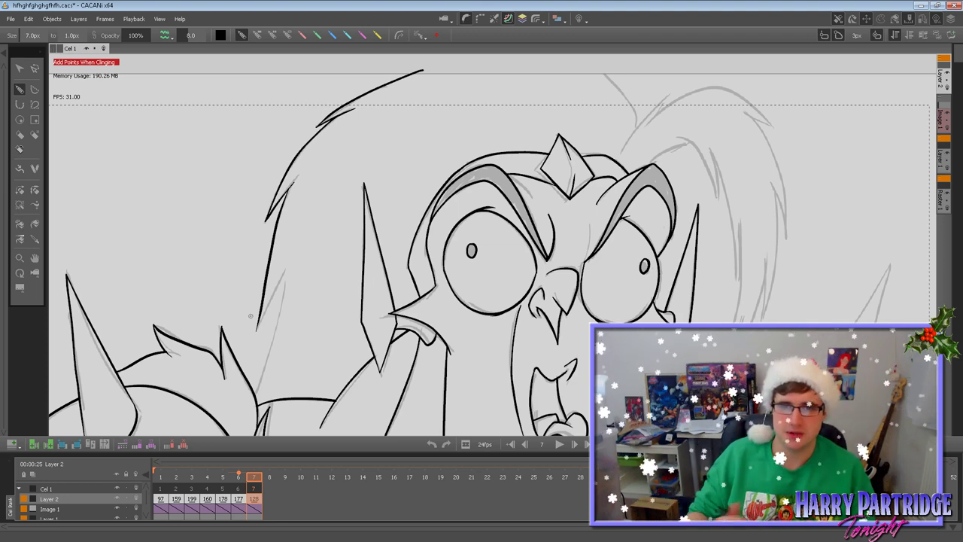
drag(283, 275, 267, 316)
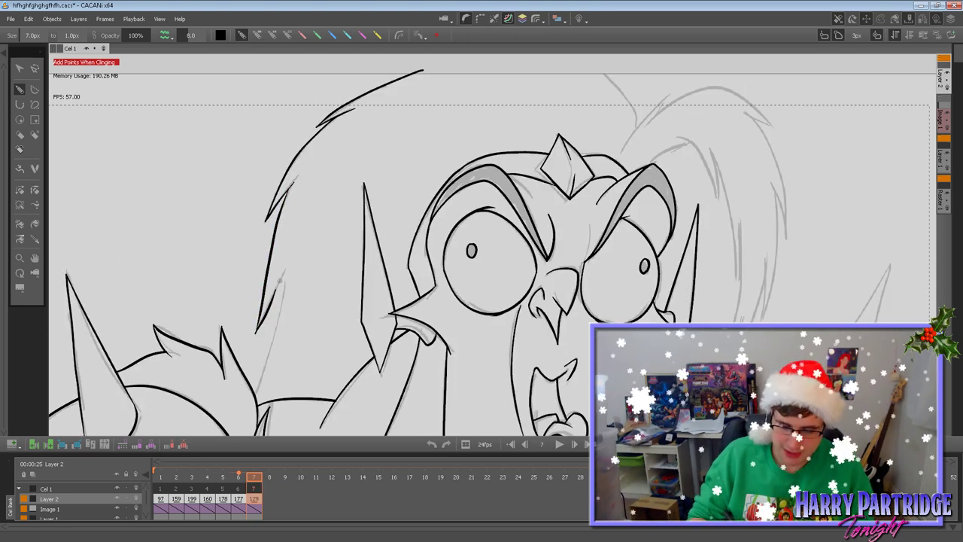
drag(272, 303, 254, 387)
Ink the short curved parting line where the hair meets above the right-hand eyebrow on frame 7.
key(space)
mouse_move(631, 343)
mouse_down()
mouse_move(589, 332)
mouse_move(439, 333)
mouse_move(422, 354)
mouse_up()
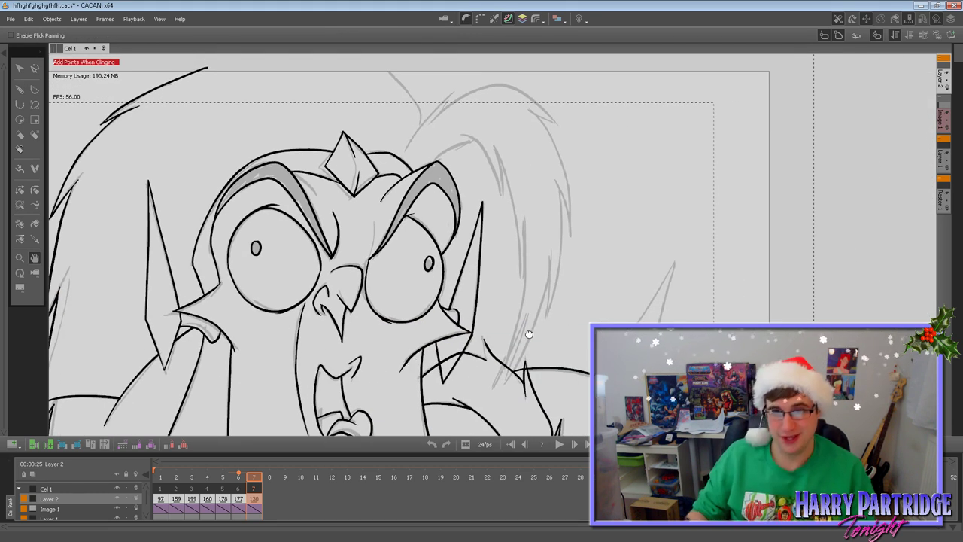
drag(540, 334, 514, 337)
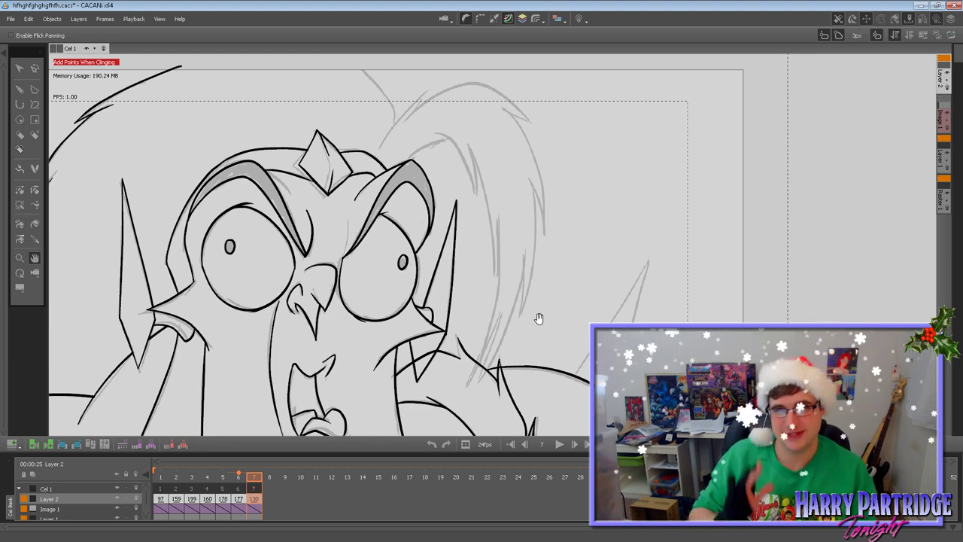
drag(528, 287, 461, 291)
key(Left)
key(Right)
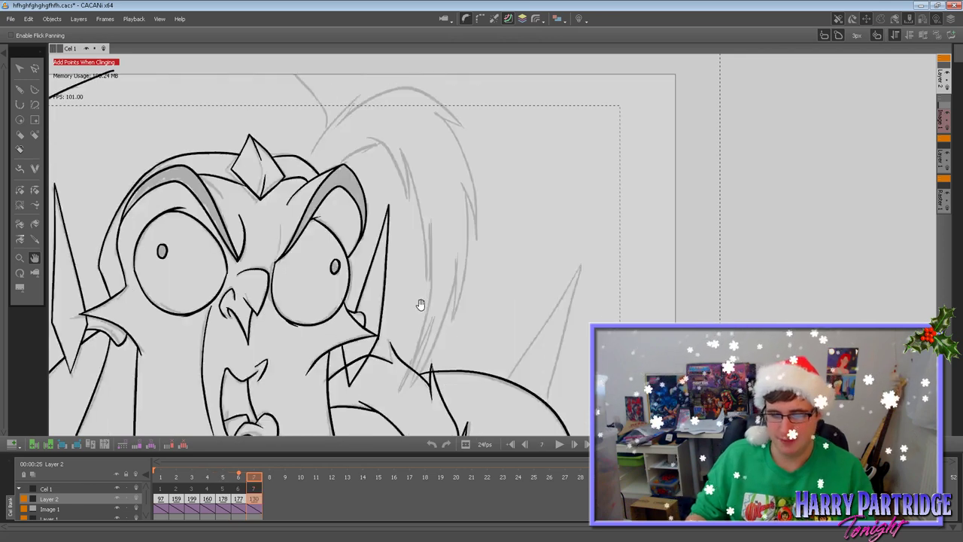
drag(394, 285, 337, 322)
key(comma)
click(19, 89)
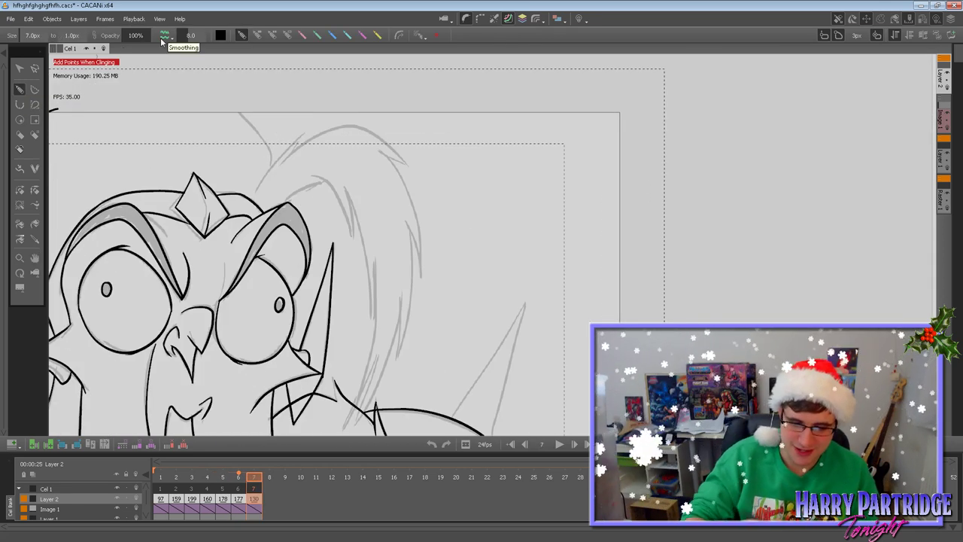
key(period)
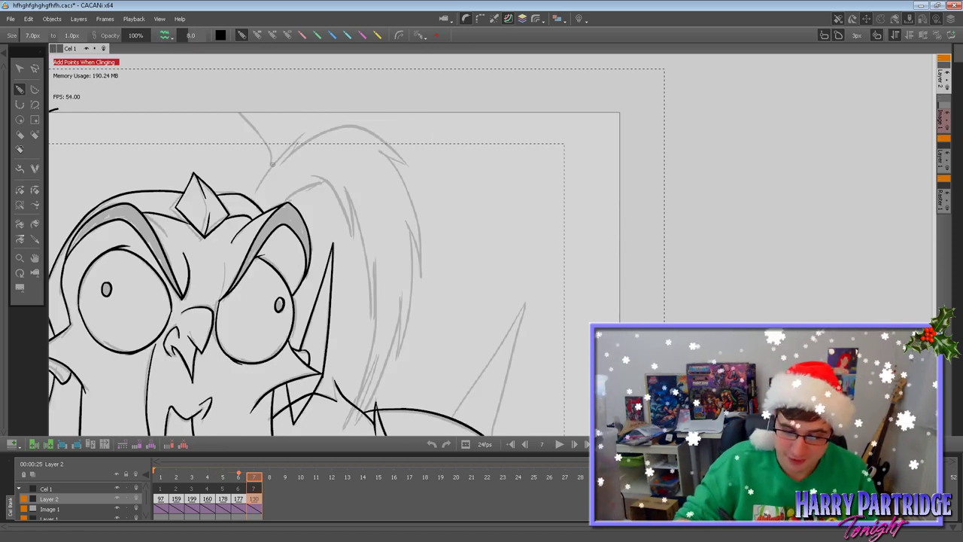
drag(269, 165, 227, 106)
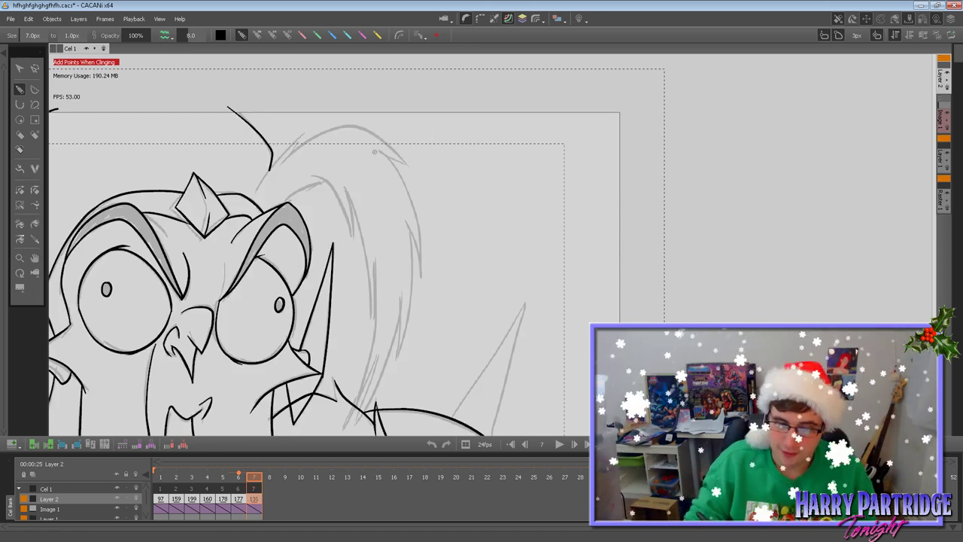
Ink the right-hand hair lock's upper outline with its pointed tufts and check it against frame 6.
mouse_move(261, 188)
mouse_down()
mouse_move(303, 134)
mouse_move(284, 160)
mouse_move(348, 125)
mouse_move(409, 163)
mouse_up()
key(ctrl+z)
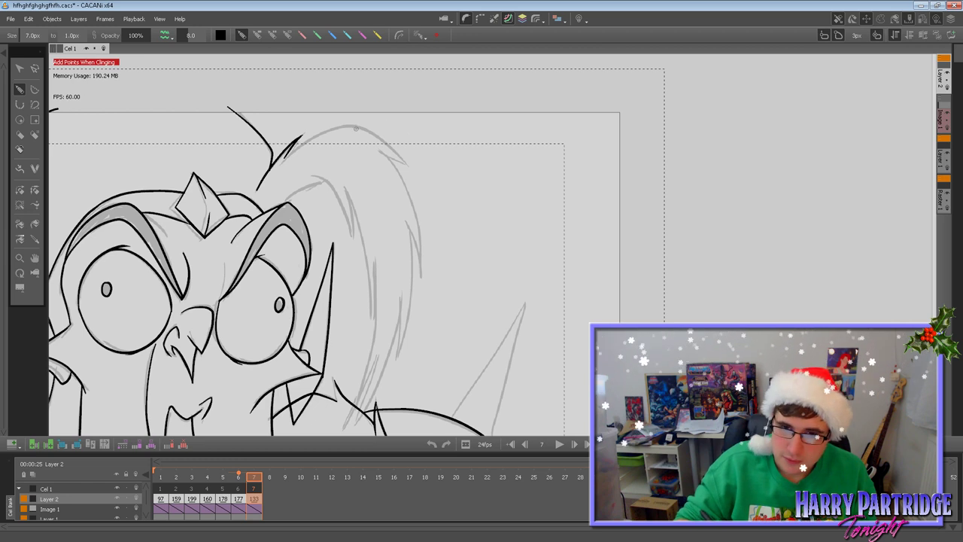
drag(282, 160, 353, 126)
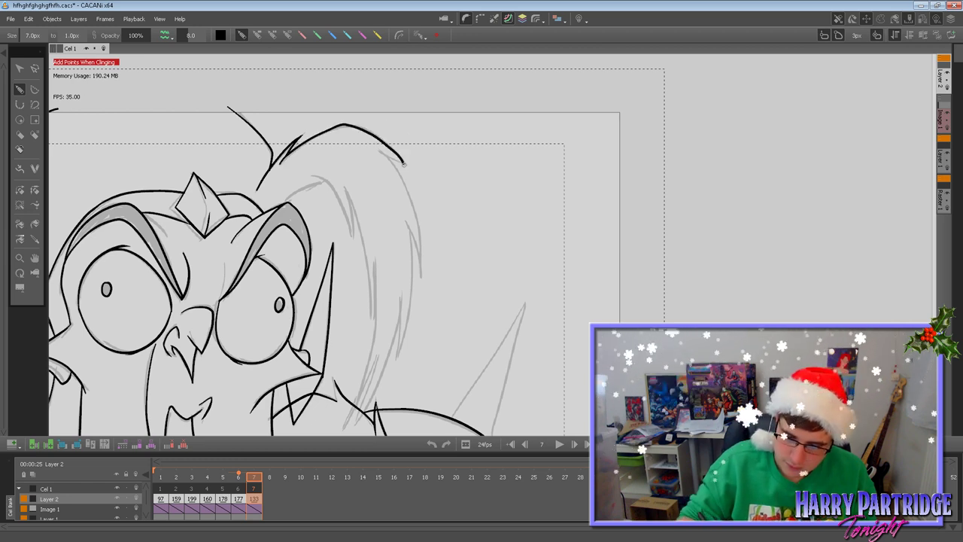
key(Left)
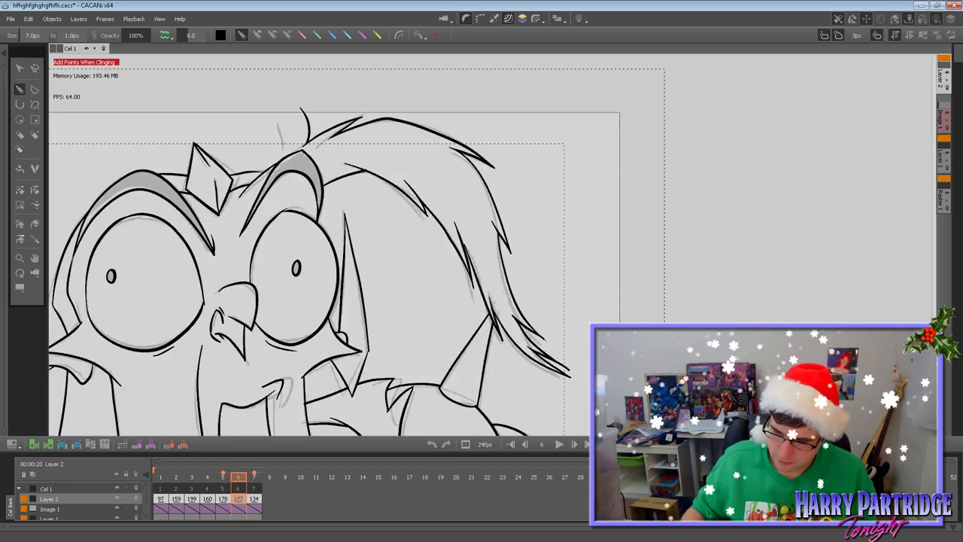
key(Return)
key(Return)
key(Right)
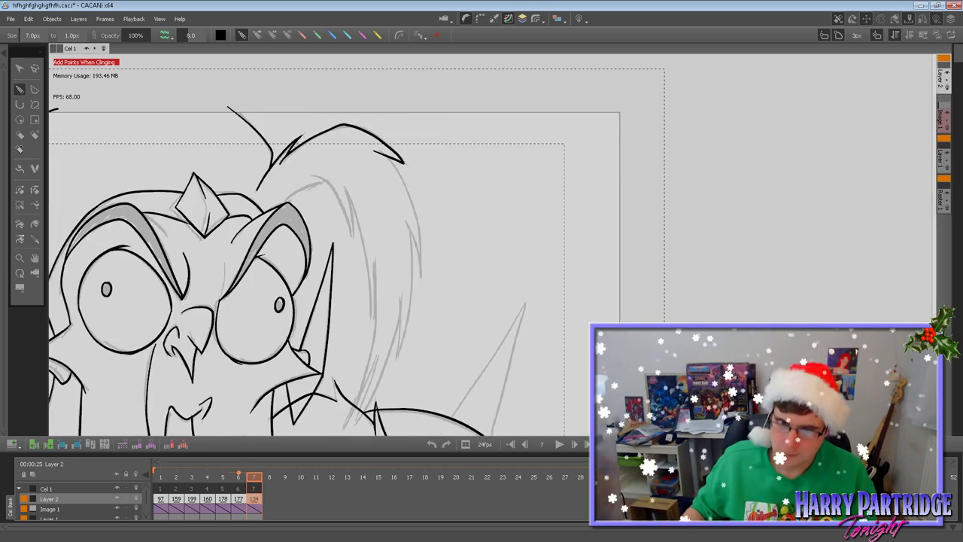
Ink the inner edge of the right-hand hair lock from the eyebrow over to its first pointed tuft.
mouse_move(311, 178)
mouse_down()
mouse_move(335, 188)
mouse_move(353, 235)
mouse_move(347, 193)
mouse_up()
drag(284, 202, 323, 181)
key(ctrl+z)
mouse_move(281, 203)
mouse_down()
mouse_move(325, 181)
mouse_move(280, 203)
mouse_up()
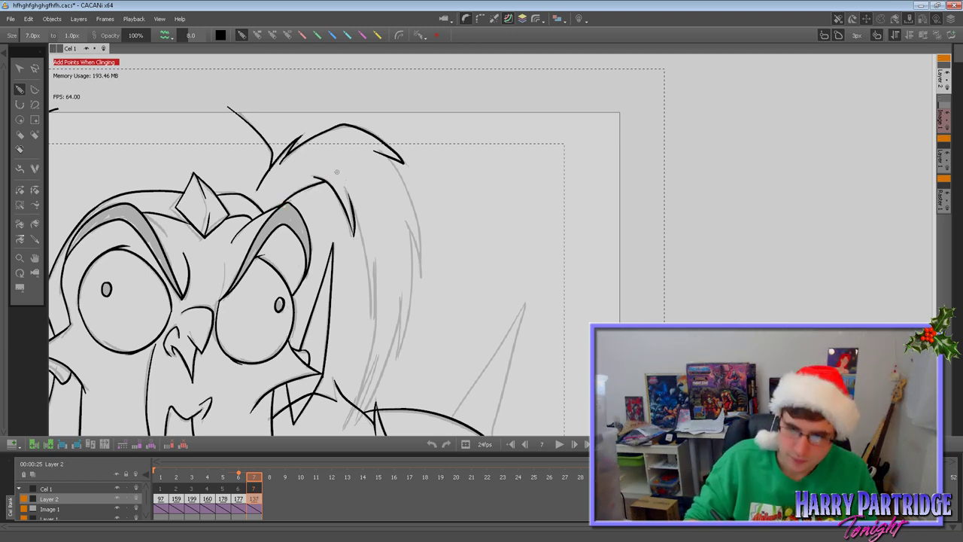
Delete the upper arc stroke of the right-hand hair lock and redraw it with its pointed tip.
click(20, 69)
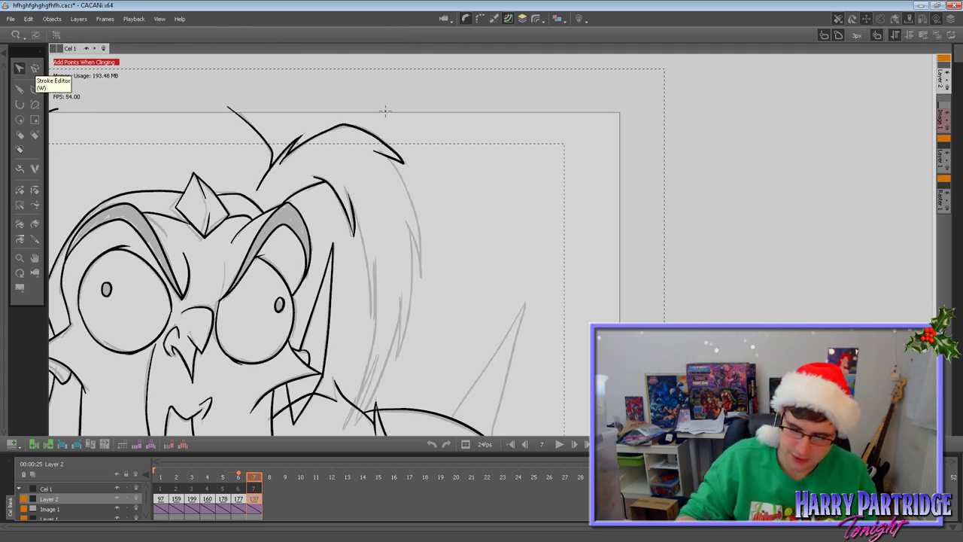
click(394, 144)
key(Delete)
click(22, 93)
mouse_move(277, 164)
mouse_down()
mouse_move(346, 125)
mouse_move(406, 165)
mouse_move(374, 147)
mouse_up()
key(ctrl+z)
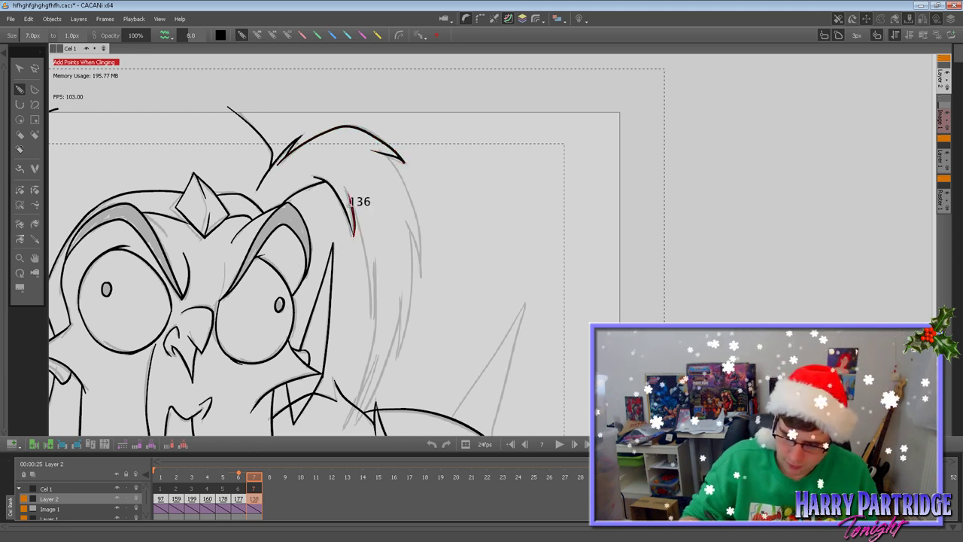
Ink the next pointed tuft on the right-hand hair lock's inner edge and extend its outer edge down from the upper tip.
mouse_move(360, 233)
mouse_down()
mouse_move(368, 320)
mouse_move(375, 269)
mouse_up()
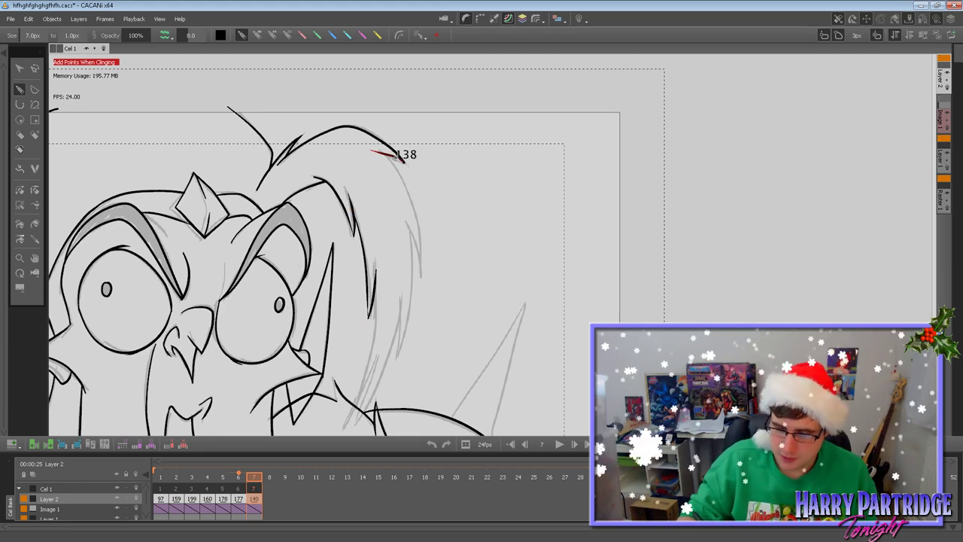
mouse_move(386, 155)
mouse_down()
mouse_move(412, 196)
mouse_move(418, 276)
mouse_up()
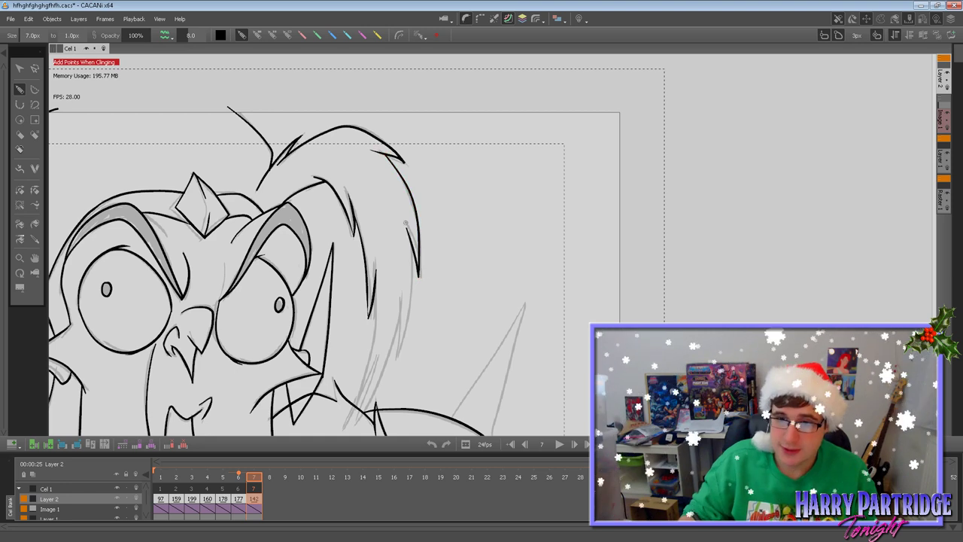
drag(103, 250, 118, 154)
key(ctrl+z)
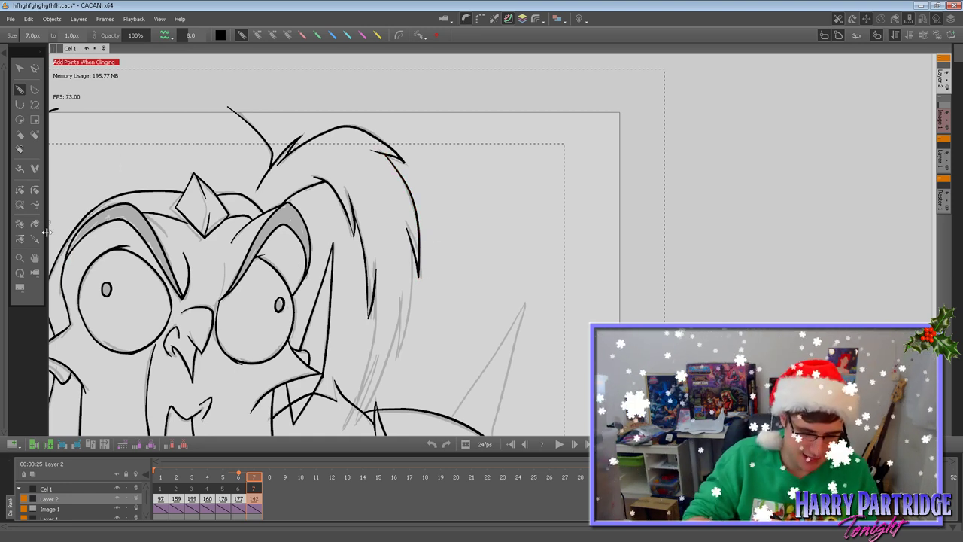
Ink the right-hand hair lock's lower tufts down to the shoulder, redoing poor strokes, and clean up the overlap at its tips.
click(34, 258)
drag(91, 254, 128, 155)
mouse_move(410, 192)
mouse_down()
mouse_move(398, 287)
mouse_move(414, 254)
mouse_move(393, 317)
mouse_up()
key(ctrl+z)
mouse_move(410, 261)
mouse_down()
mouse_move(384, 335)
mouse_move(414, 282)
mouse_up()
key(ctrl+z)
drag(449, 153, 431, 260)
key(ctrl+z)
mouse_move(450, 153)
mouse_down()
mouse_move(431, 256)
mouse_move(433, 218)
mouse_move(430, 256)
mouse_move(391, 314)
mouse_up()
key(ctrl+z)
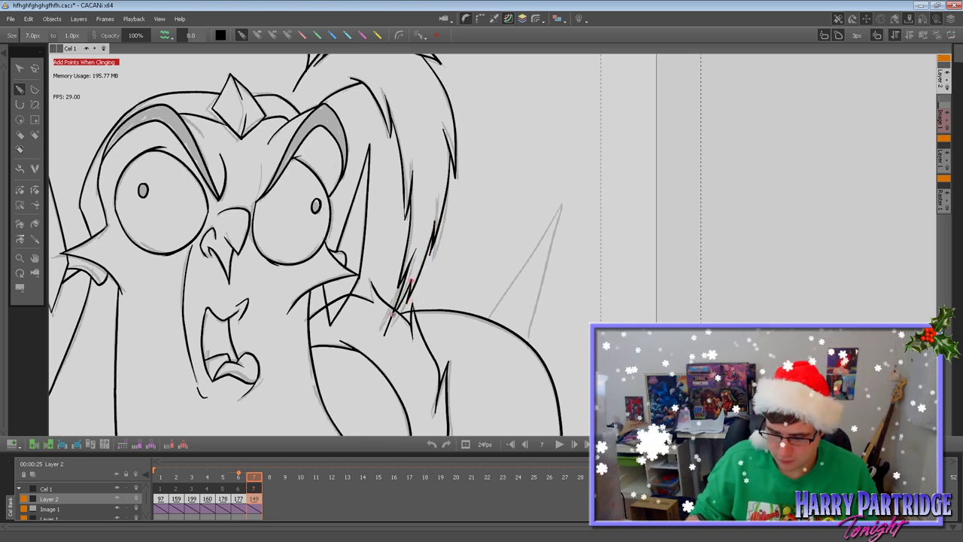
key(ctrl+z)
key(ctrl+z)
drag(434, 220, 404, 311)
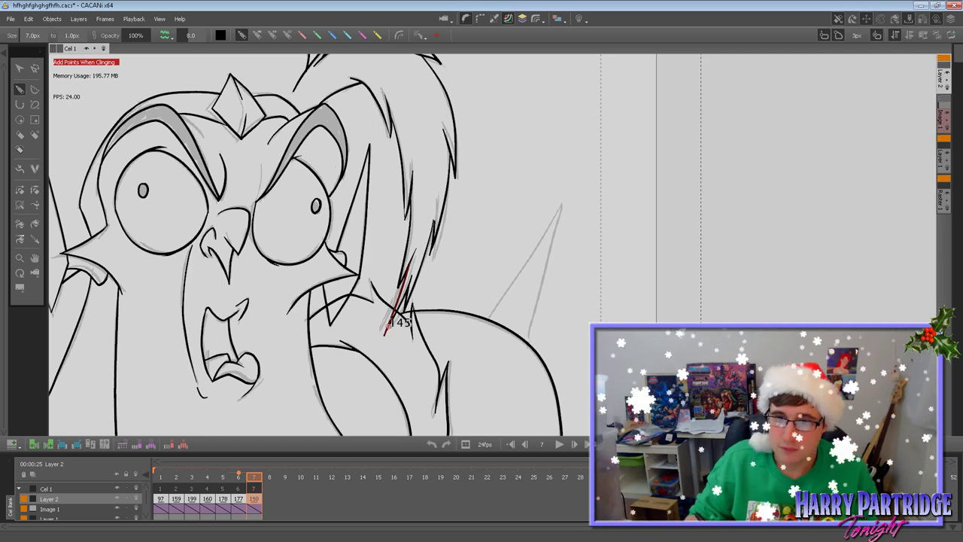
click(19, 189)
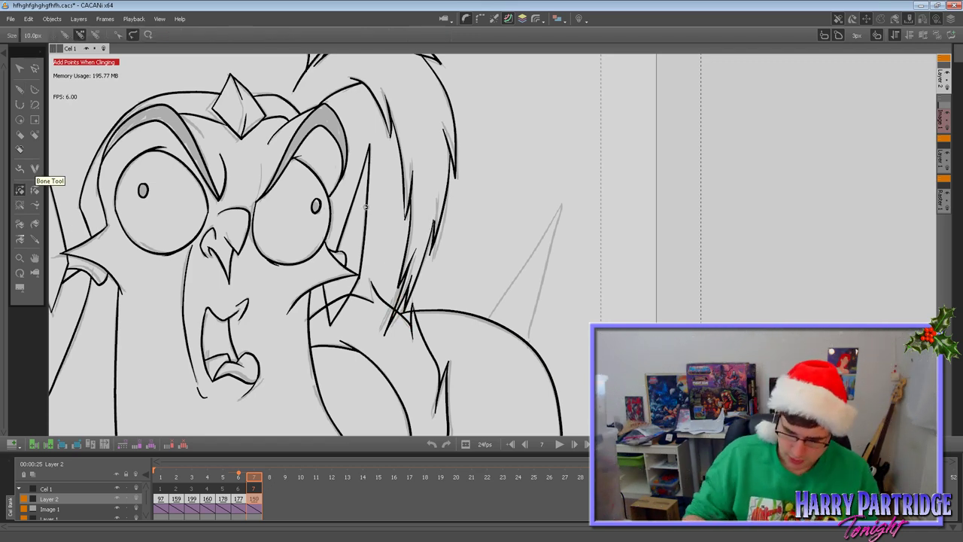
click(402, 299)
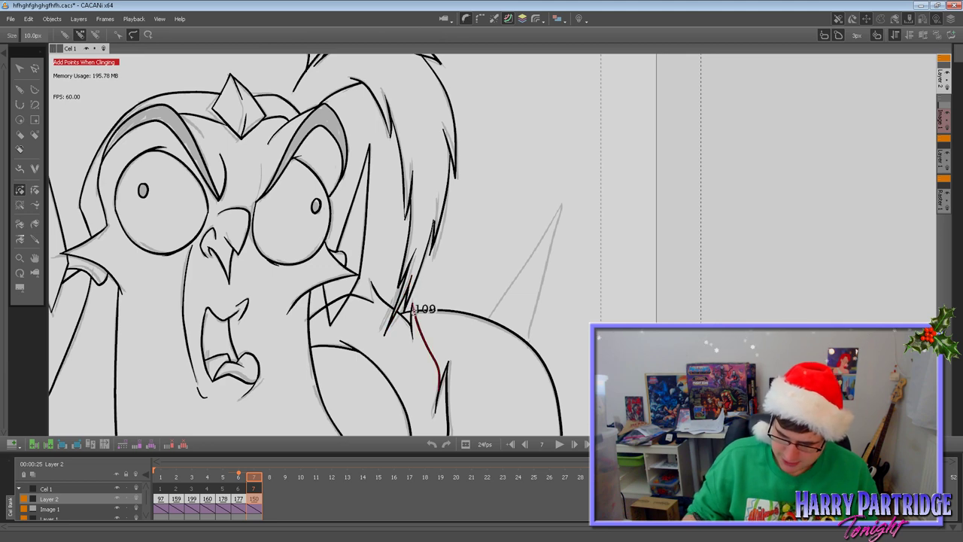
Ink both straight sides of the right-hand shoulder spike up to its tip and trim the overlapping line at its base.
click(19, 88)
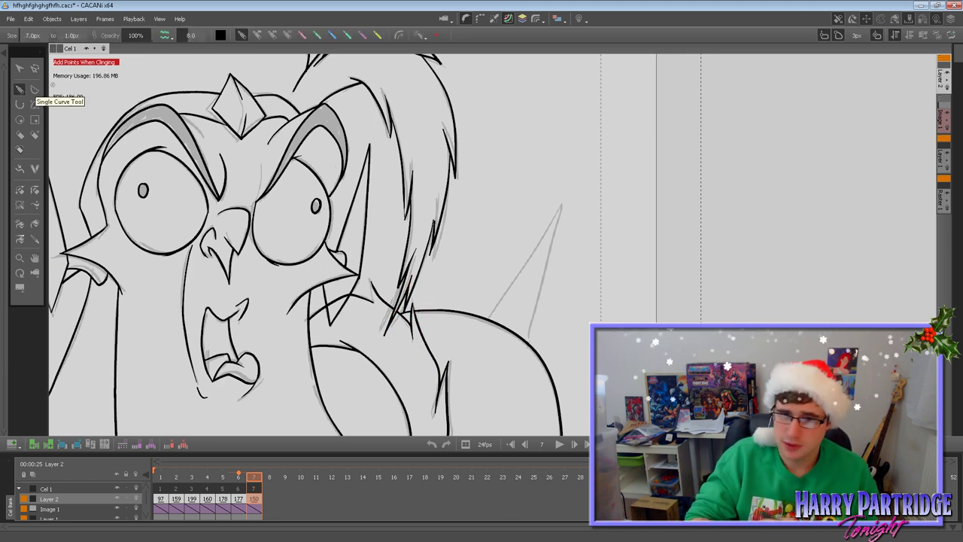
mouse_move(559, 207)
mouse_down()
mouse_move(480, 327)
mouse_move(558, 209)
mouse_move(536, 350)
mouse_up()
key(ctrl+z)
key(ctrl+z)
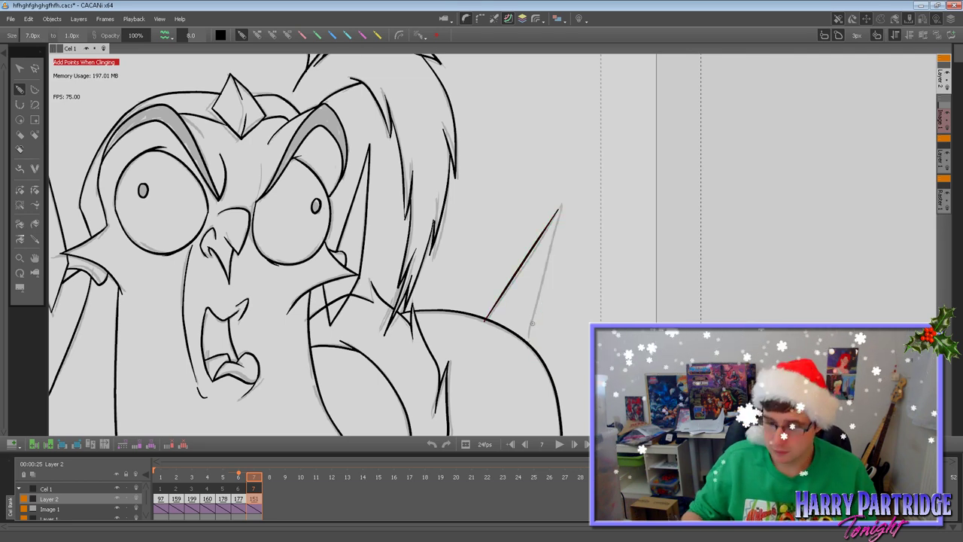
drag(482, 323, 520, 345)
key(ctrl+z)
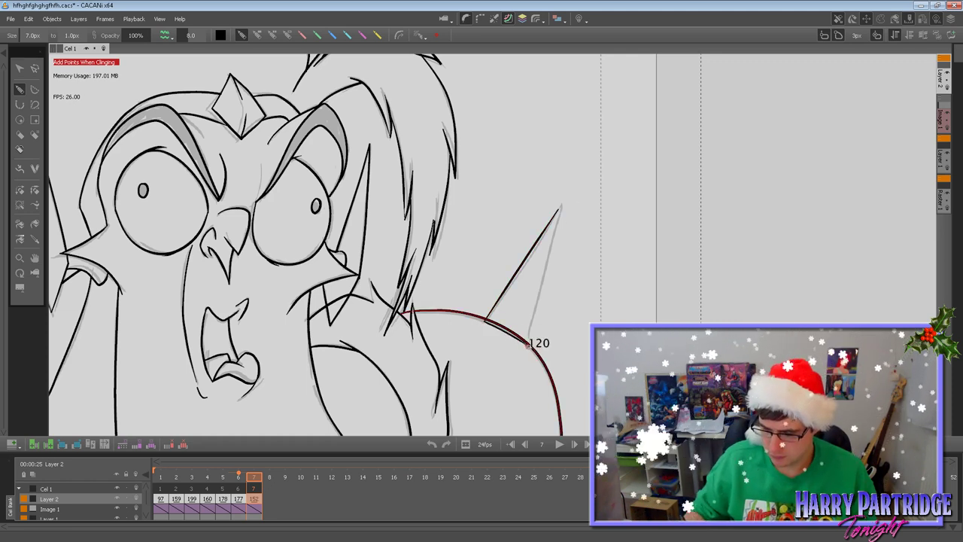
drag(556, 212, 528, 336)
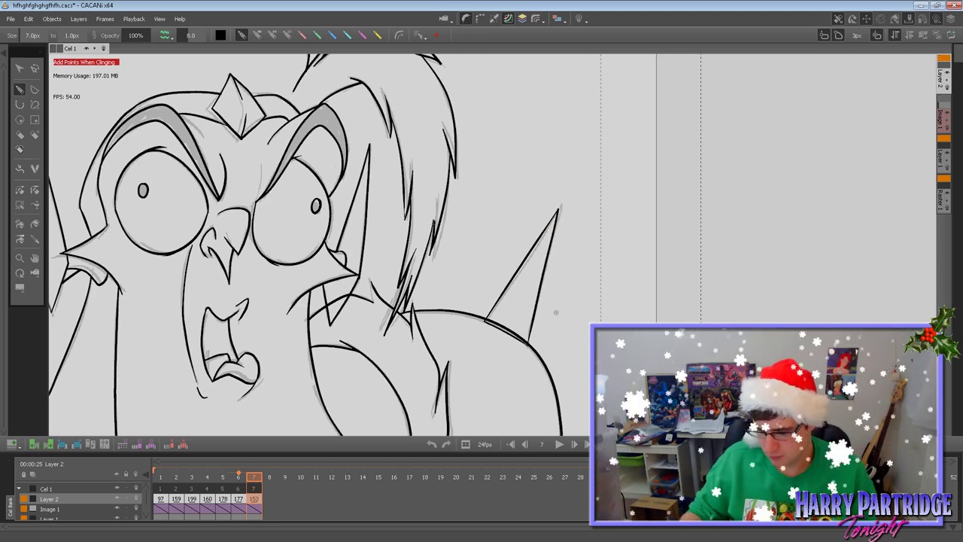
click(20, 189)
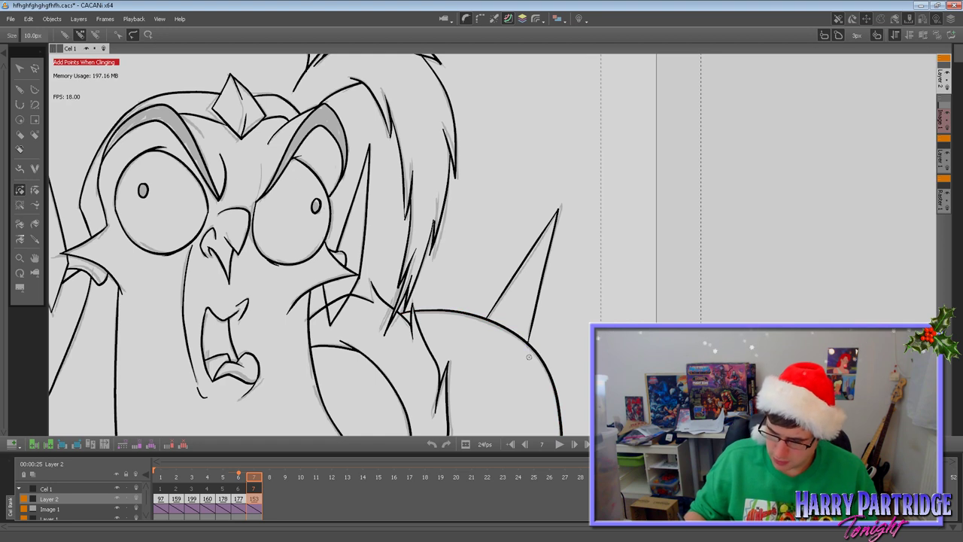
Ink the curved outline below the right-hand shoulder and both sides of the arm beneath it, checking against frame 6.
key(space)
drag(568, 429, 451, 141)
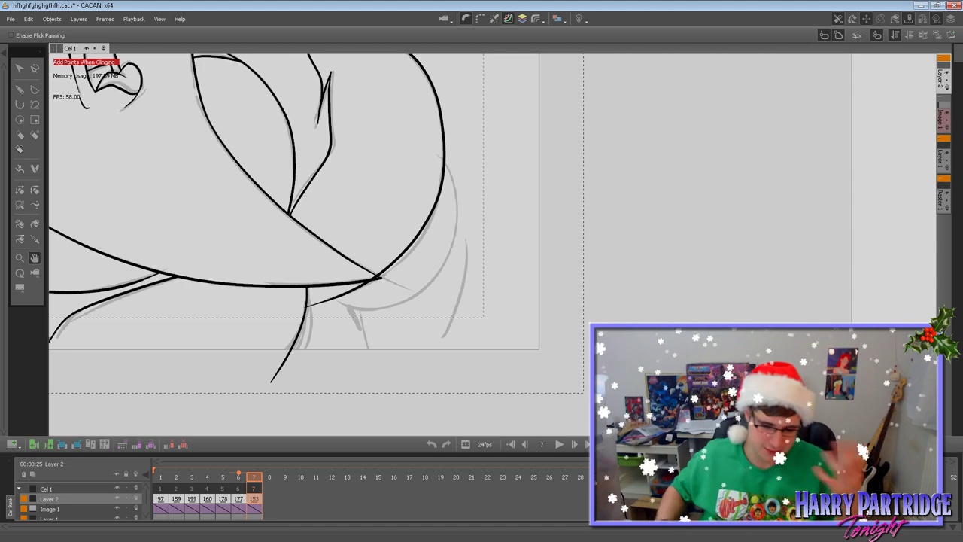
click(20, 189)
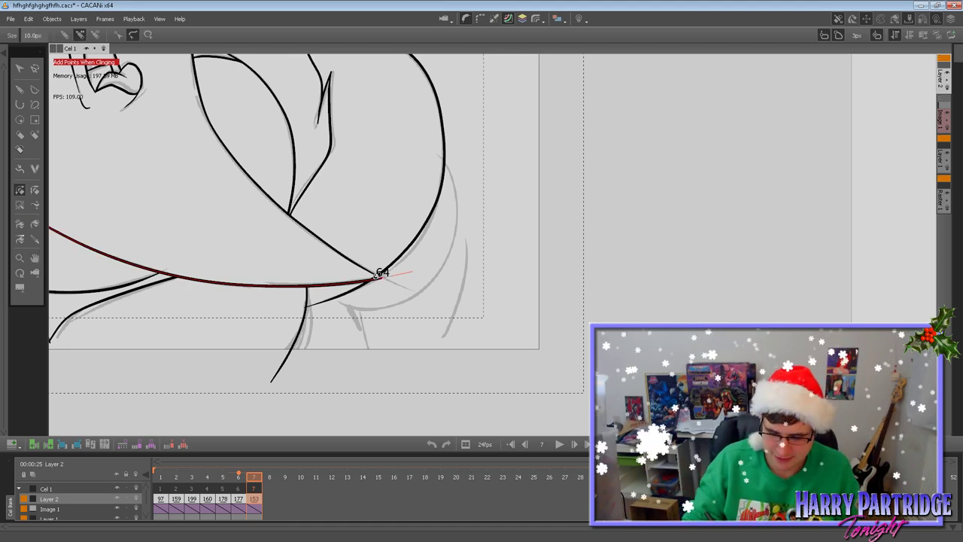
click(19, 89)
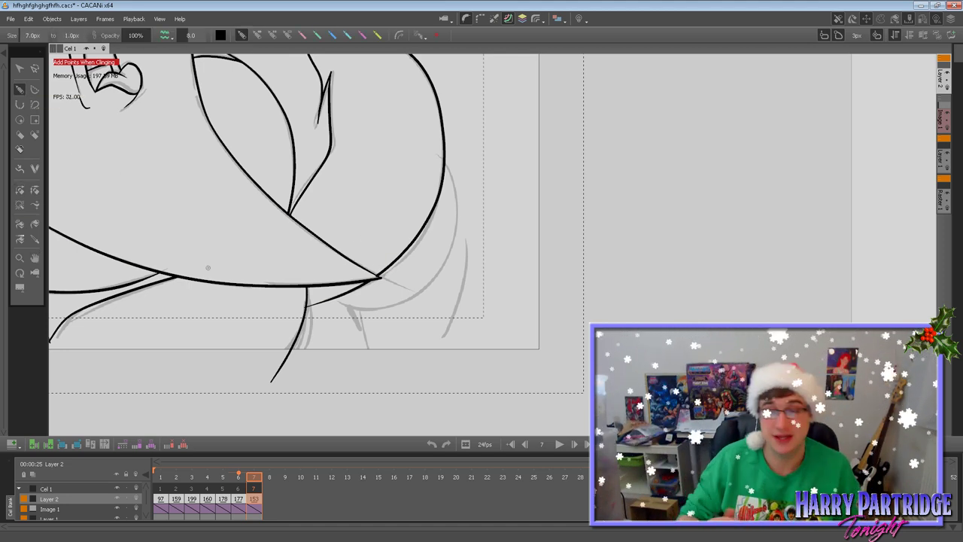
key(Left)
key(Right)
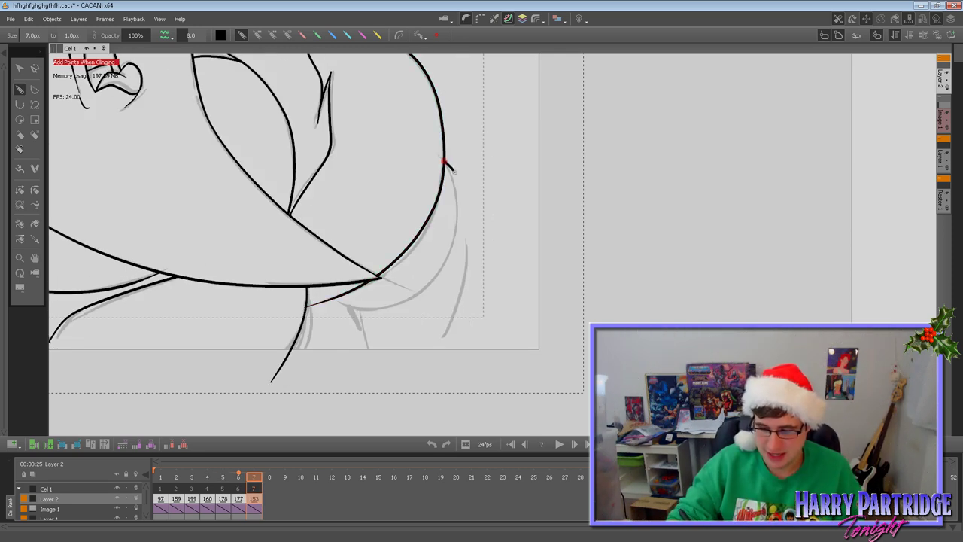
mouse_move(445, 160)
mouse_down()
mouse_move(456, 216)
mouse_move(436, 275)
mouse_move(374, 306)
mouse_move(328, 305)
mouse_up()
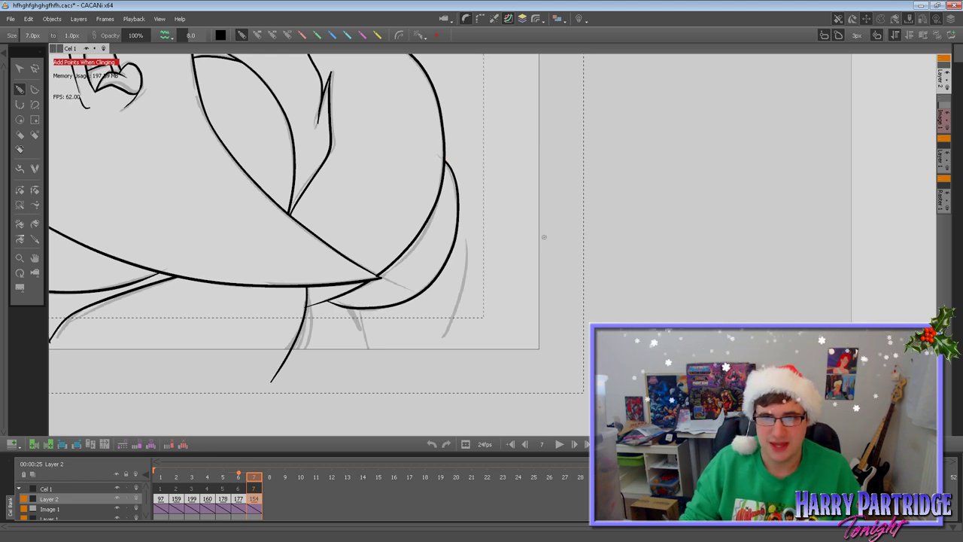
drag(457, 218, 435, 366)
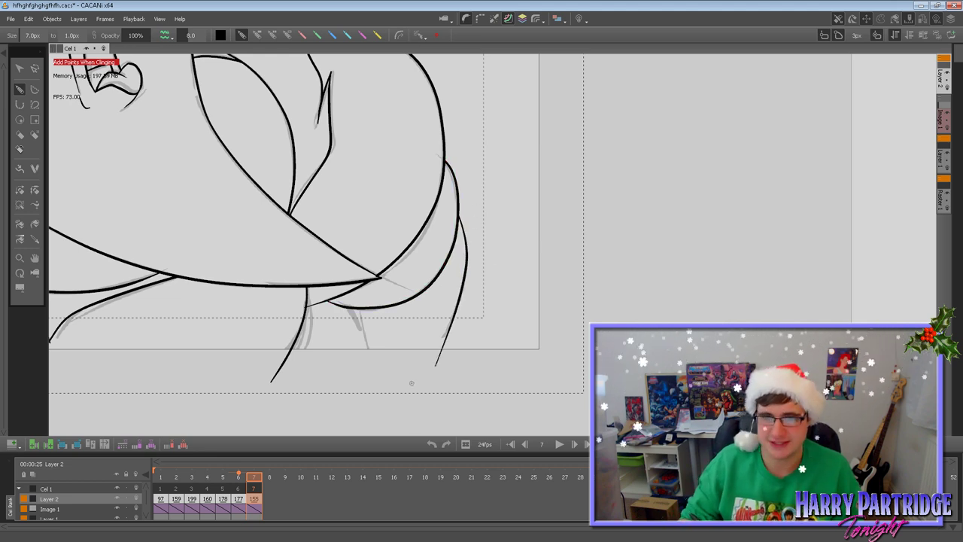
drag(357, 309, 373, 375)
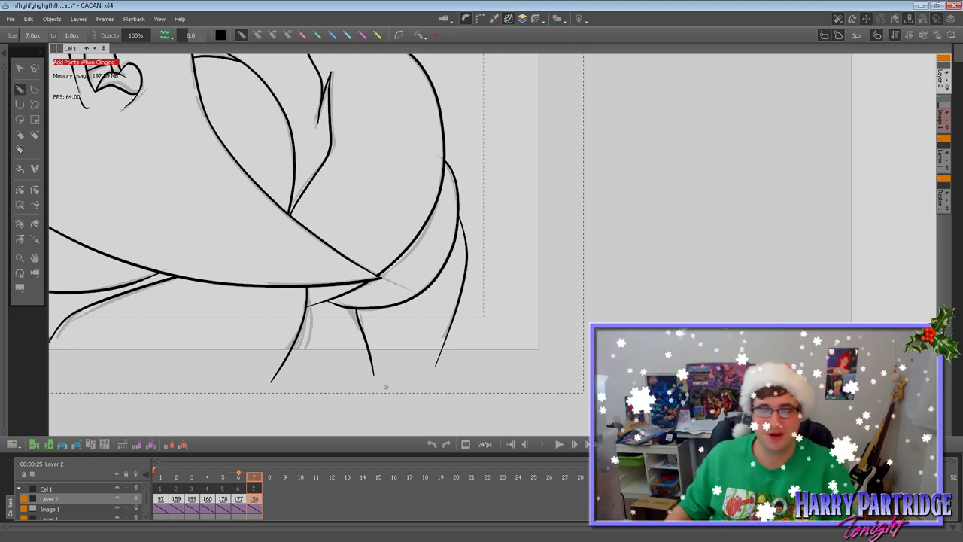
key(Left)
key(Right)
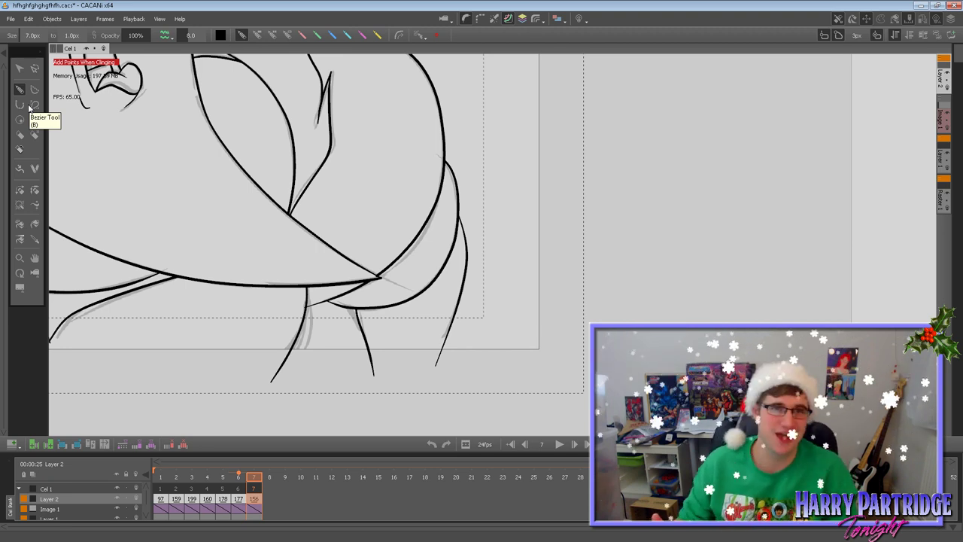
Ink the curve closing the right-hand arm's lower end and two short lines running down from the neighbouring line under the chest.
key(Left)
key(Right)
mouse_move(355, 308)
mouse_down()
mouse_move(373, 376)
mouse_move(427, 380)
mouse_move(433, 367)
mouse_up()
key(Left)
key(Right)
drag(292, 347, 299, 419)
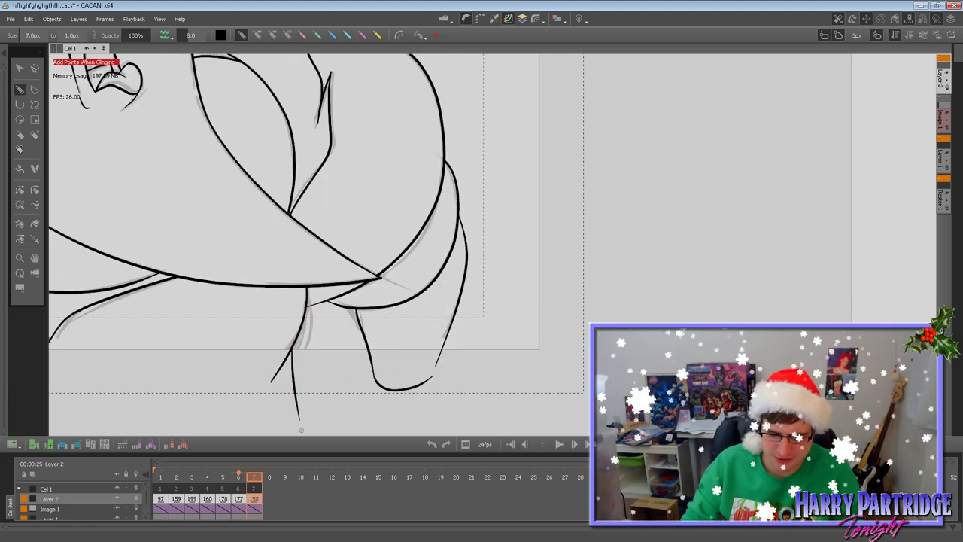
drag(284, 361, 286, 413)
Select the strokes of the right-hand clenched hand on frame 6 and copy them.
click(34, 261)
drag(171, 284, 163, 228)
click(21, 70)
key(Left)
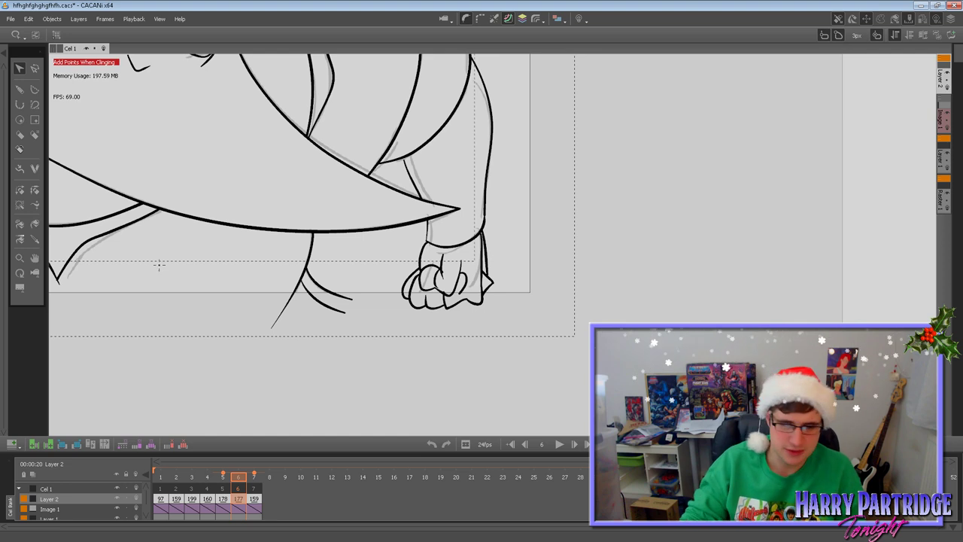
drag(426, 271, 513, 327)
key(Right)
key(Left)
drag(519, 260, 532, 280)
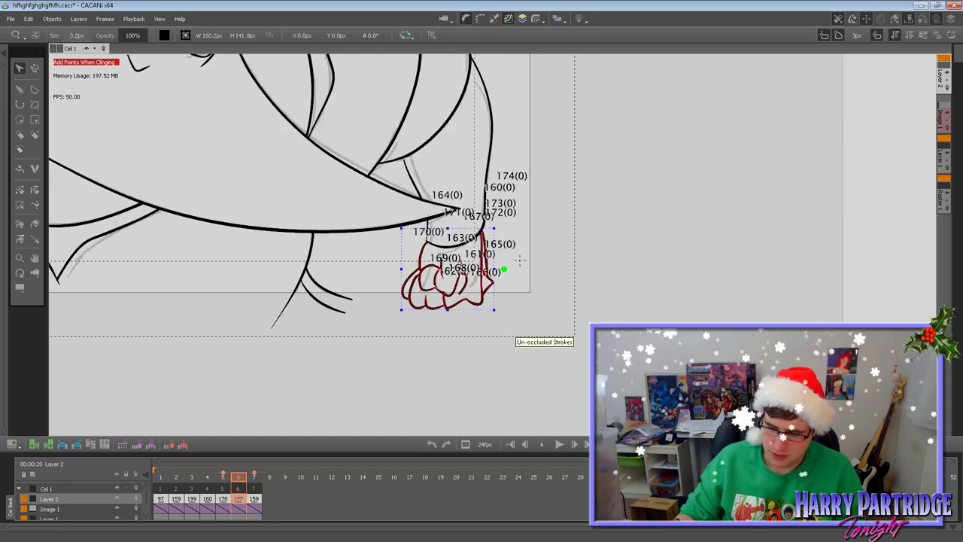
click(28, 19)
click(38, 72)
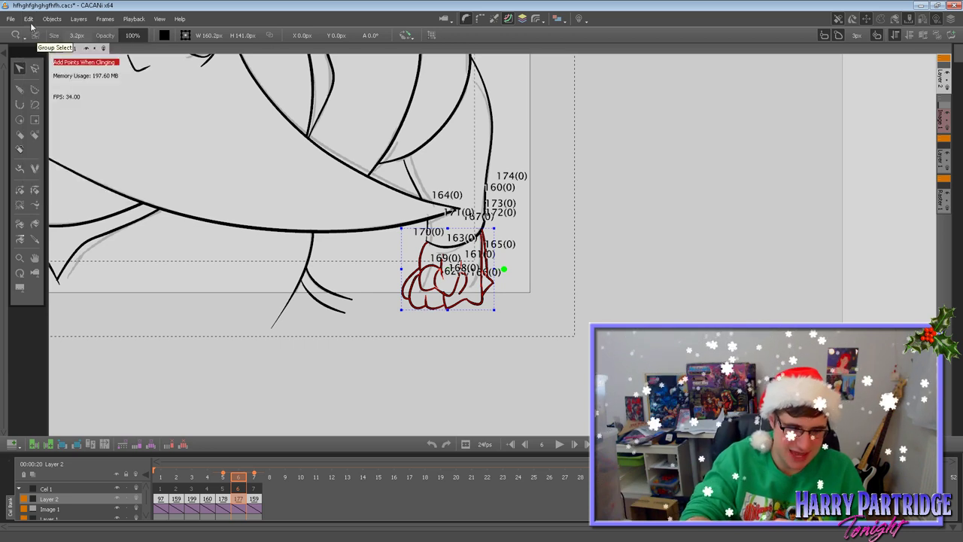
Paste the copied hand onto frame 7, move it to the arm's lower end and compare it with frame 6.
key(Right)
click(28, 18)
click(47, 71)
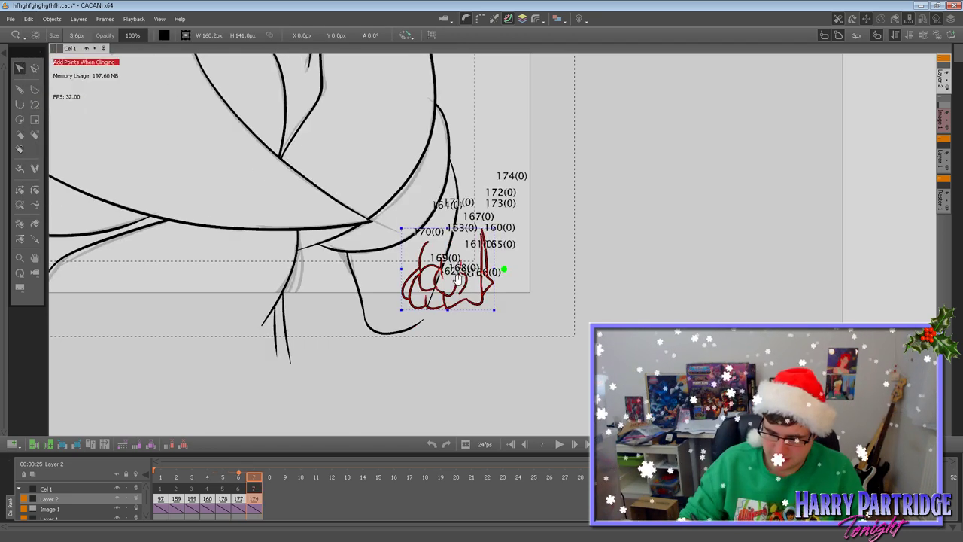
drag(458, 279, 396, 370)
click(452, 338)
key(Left)
key(Right)
Clean up the line overlap under the right-hand ear and ink the small missing strokes around the eyebrows, including the crease between them.
click(34, 258)
drag(169, 249, 394, 290)
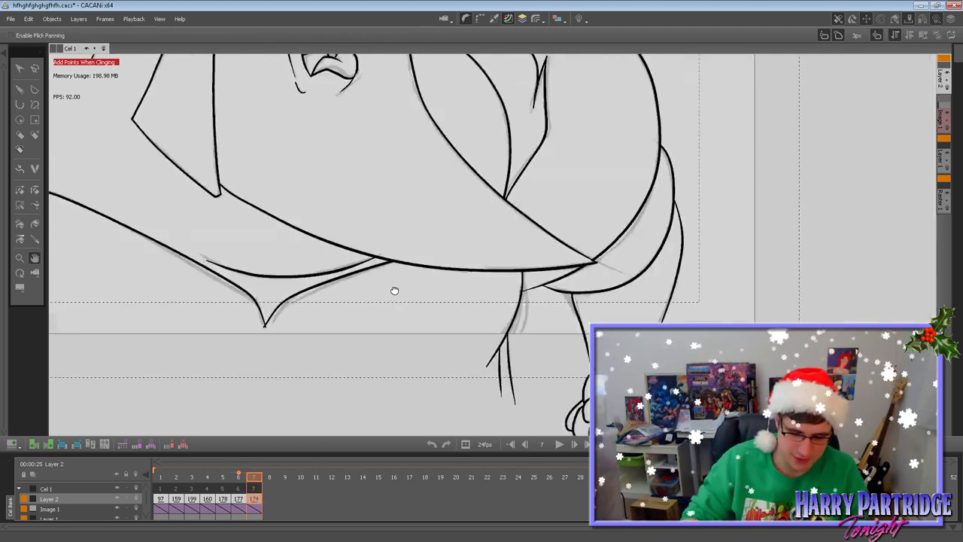
drag(302, 192, 481, 339)
drag(467, 279, 464, 419)
mouse_move(434, 332)
mouse_down()
mouse_move(462, 374)
mouse_move(344, 303)
mouse_move(261, 305)
mouse_up()
drag(409, 351, 460, 376)
click(21, 90)
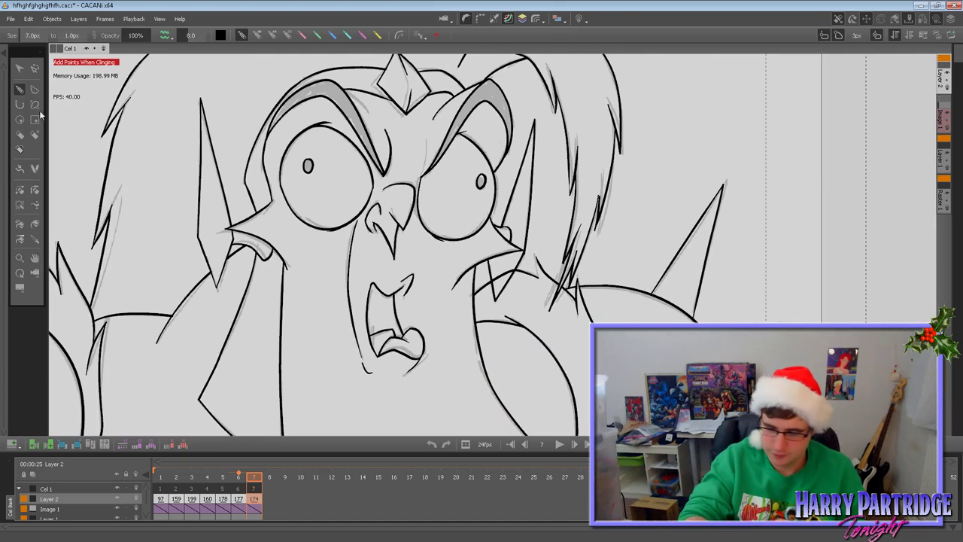
click(20, 190)
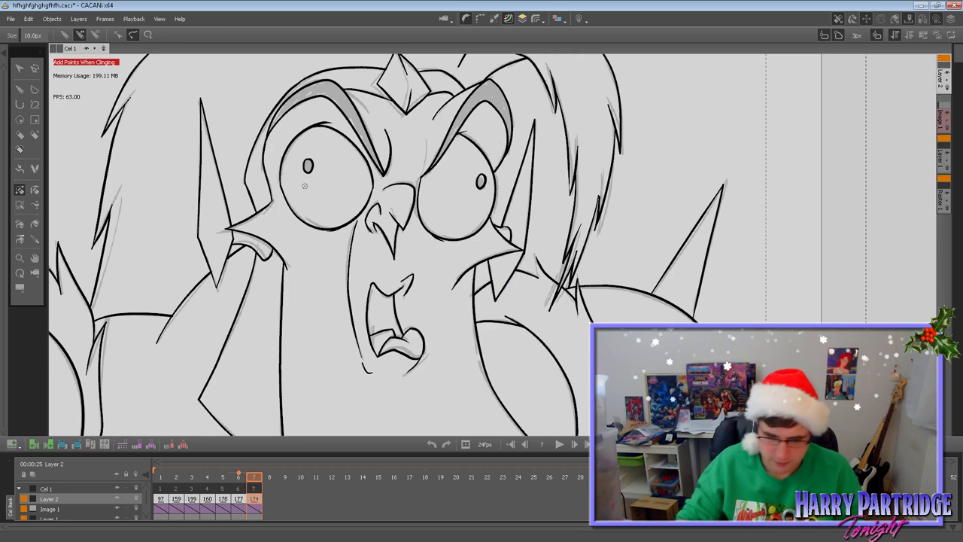
key(b)
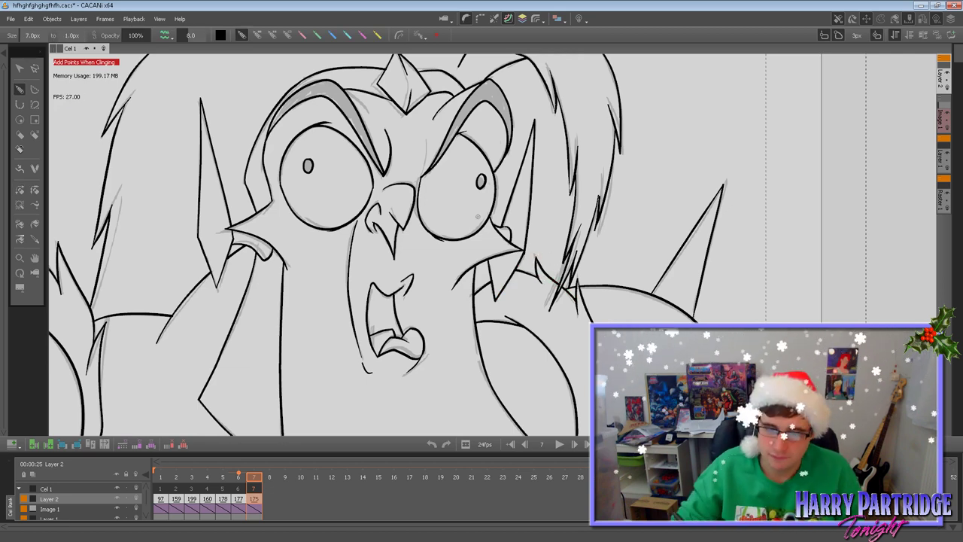
mouse_move(344, 89)
mouse_down()
mouse_move(368, 115)
mouse_move(348, 88)
mouse_move(331, 86)
mouse_up()
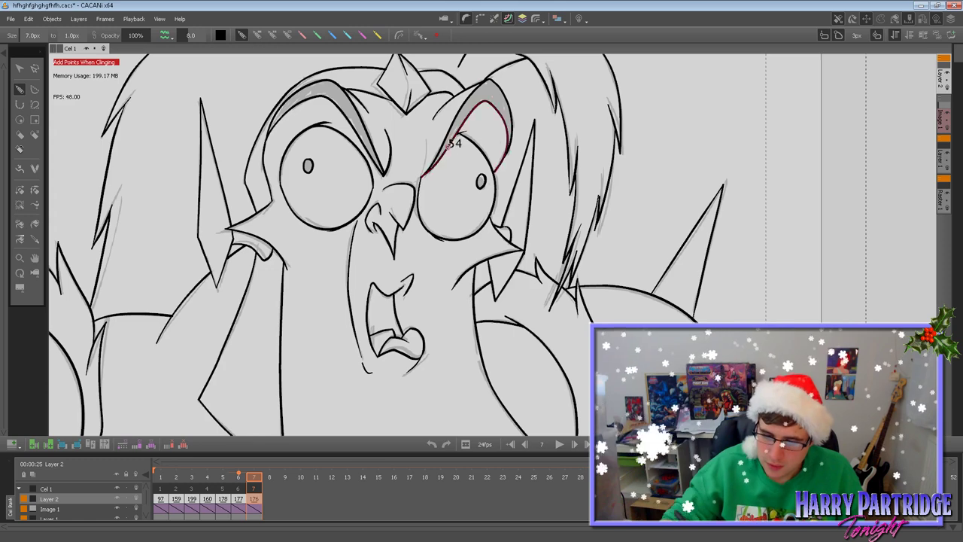
drag(421, 176, 424, 138)
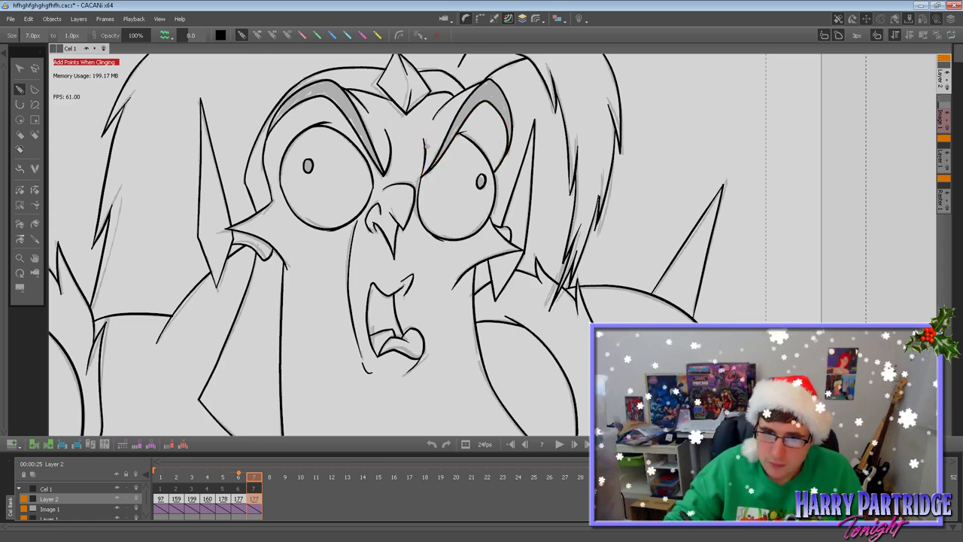
Compare the character's face and body on frame 7 against frame 6.
key(Left)
key(Right)
key(Left)
scroll(117, 234, down, 4)
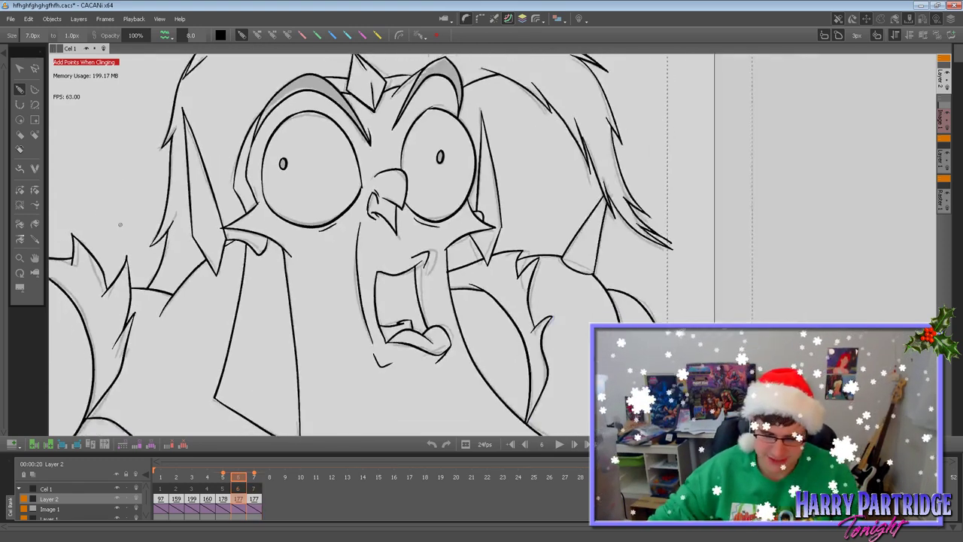
key(Right)
click(36, 259)
drag(205, 246, 371, 209)
key(Left)
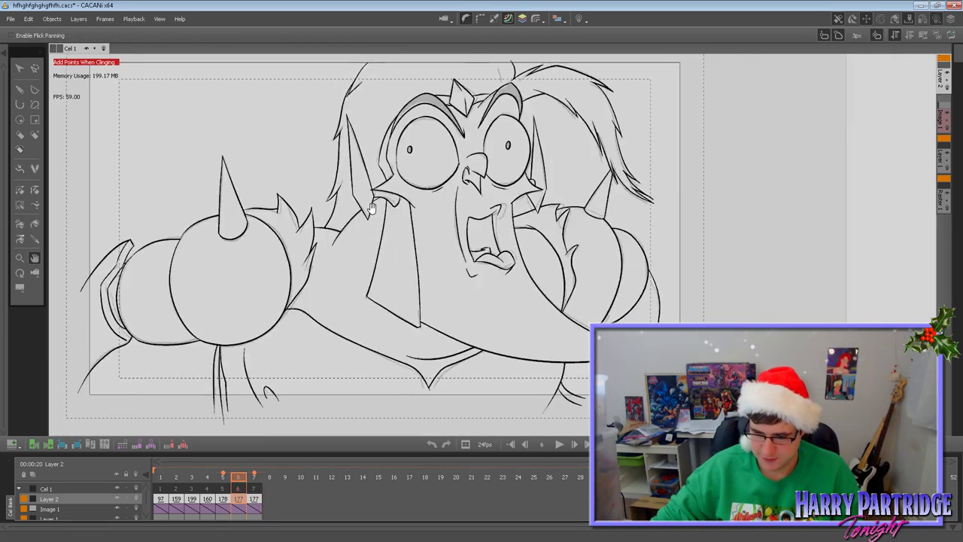
Save the animation file and make Image 1 the active layer.
click(10, 19)
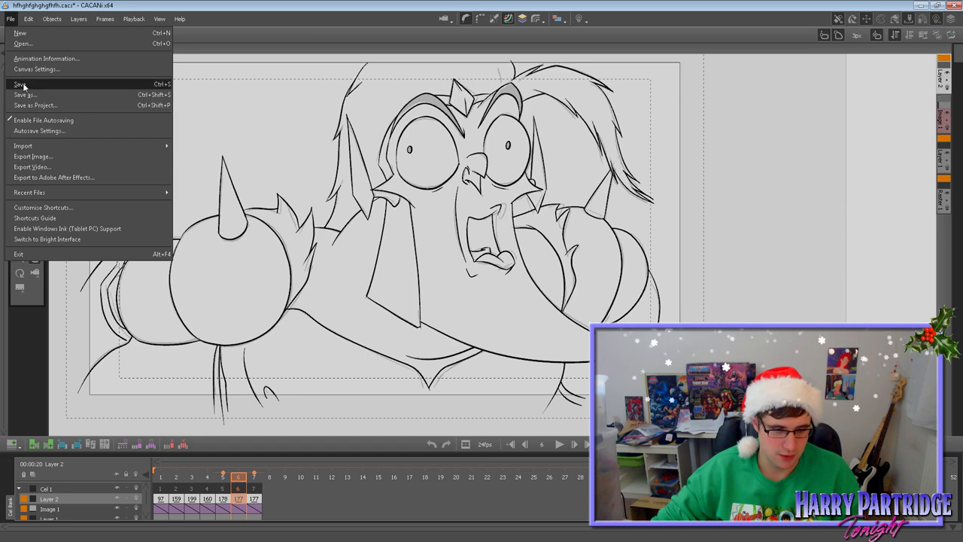
click(27, 82)
click(104, 509)
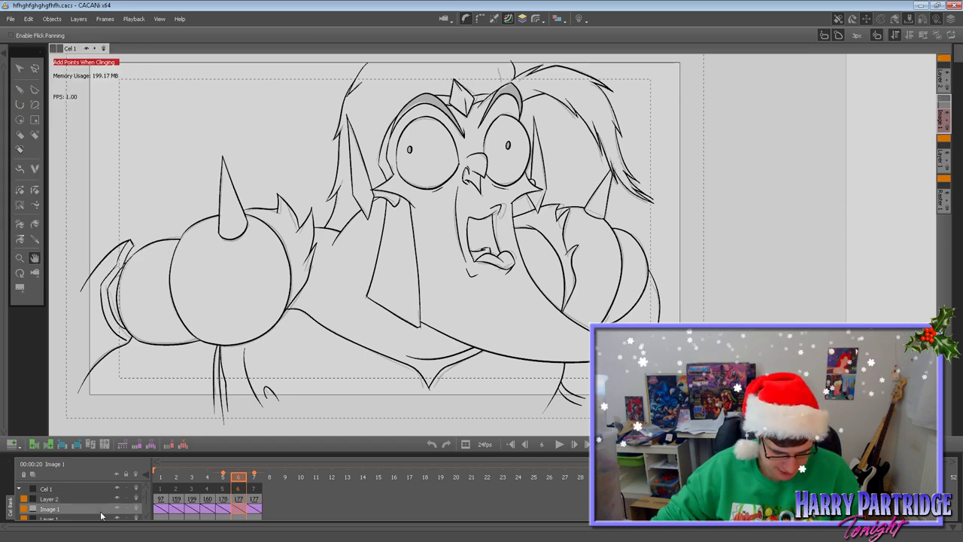
Delete the Image 1 layer holding the rough sketch and enlarge the timeline so that all remaining layers show.
right_click(104, 510)
click(122, 431)
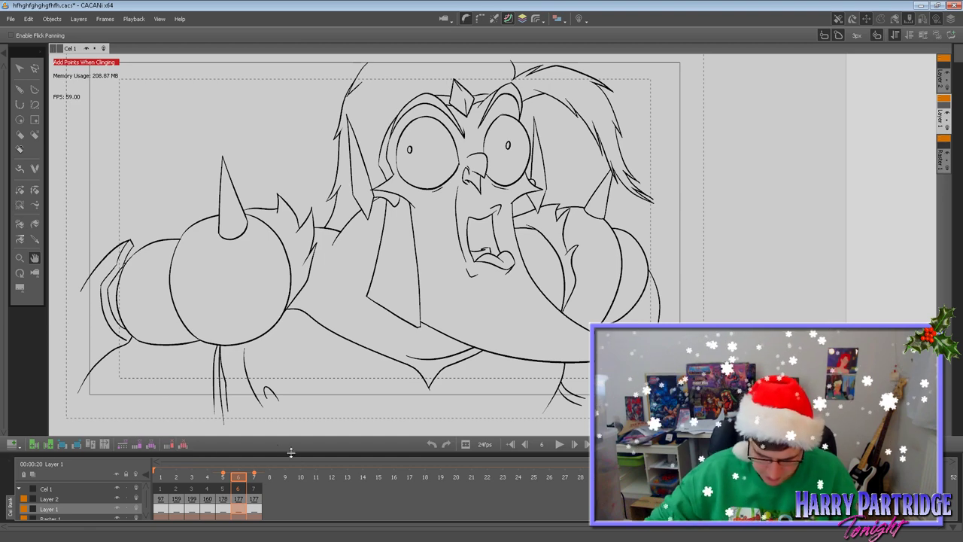
drag(295, 456, 293, 446)
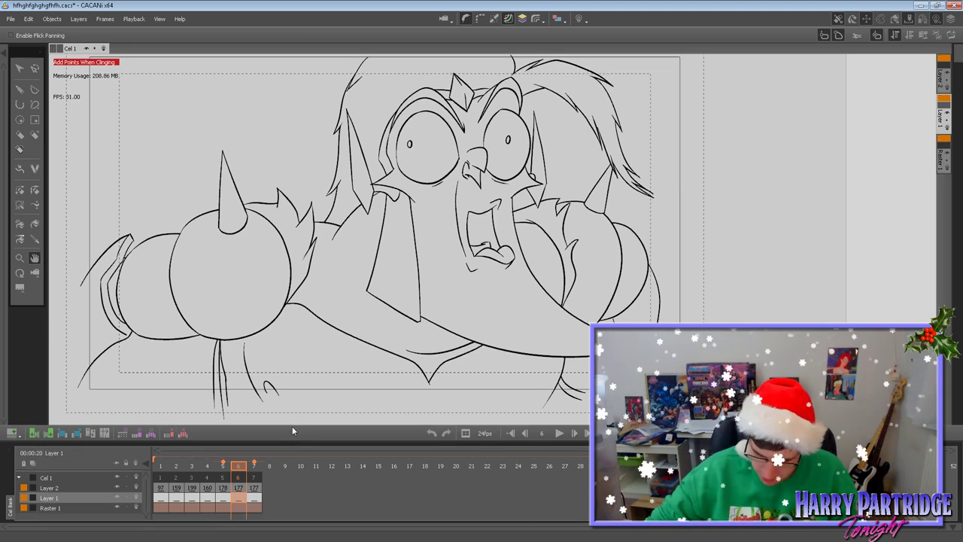
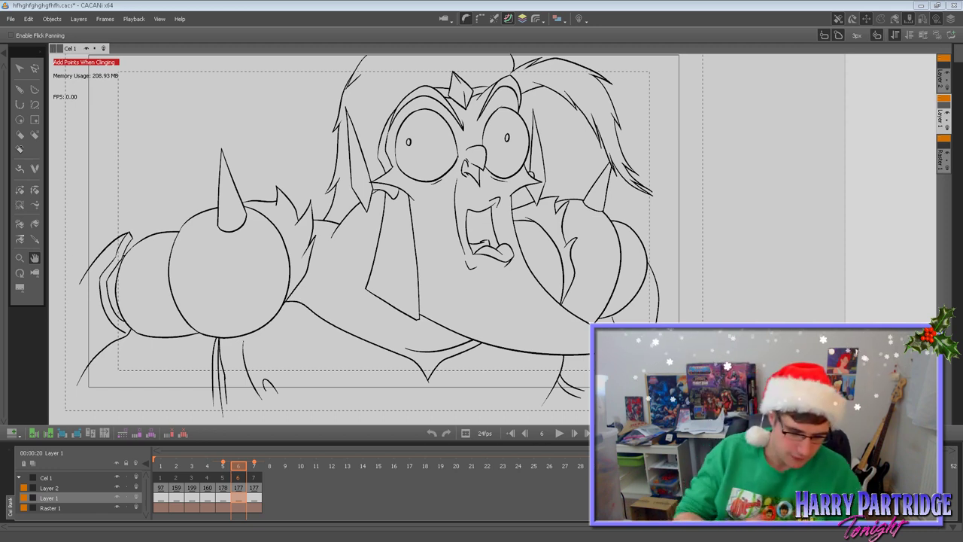
Compare the character's line art across frames 5, 6 and 7 by flipping between them.
click(120, 209)
drag(507, 297, 509, 307)
key(Left)
key(Right)
key(Left)
key(Right)
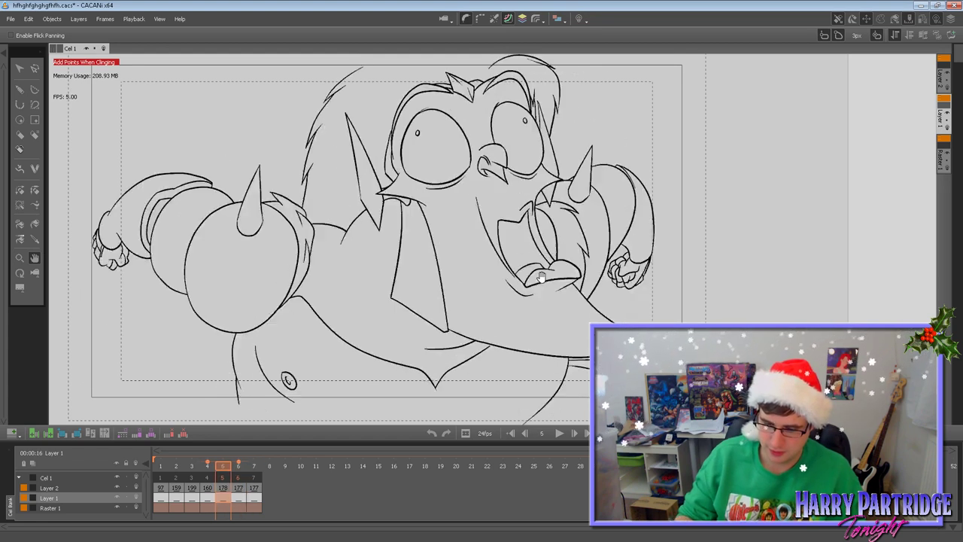
key(Right)
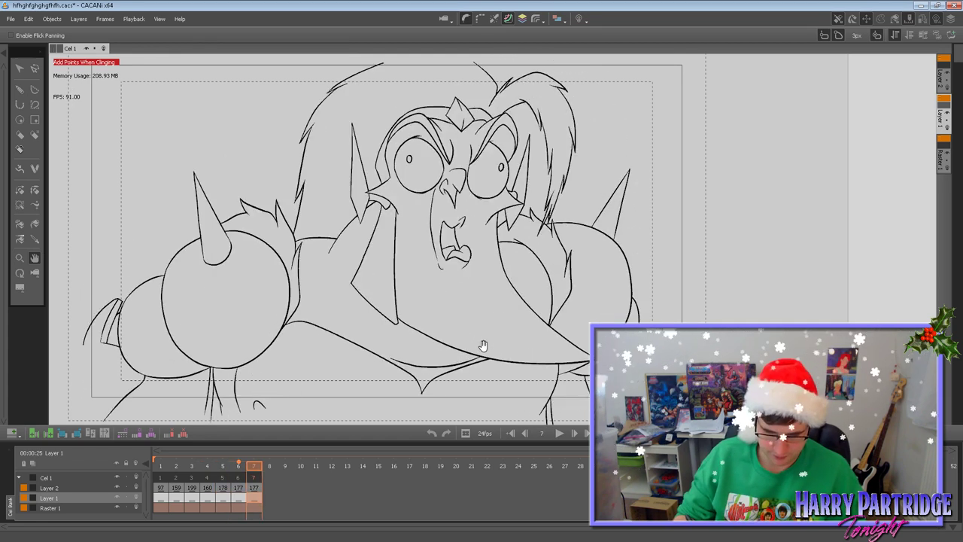
key(comma)
key(period)
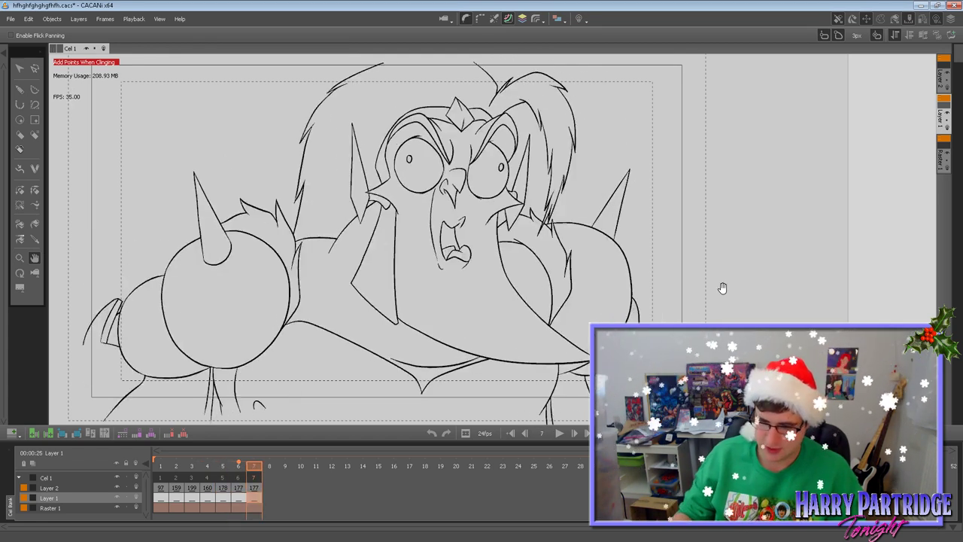
key(comma)
key(period)
key(comma)
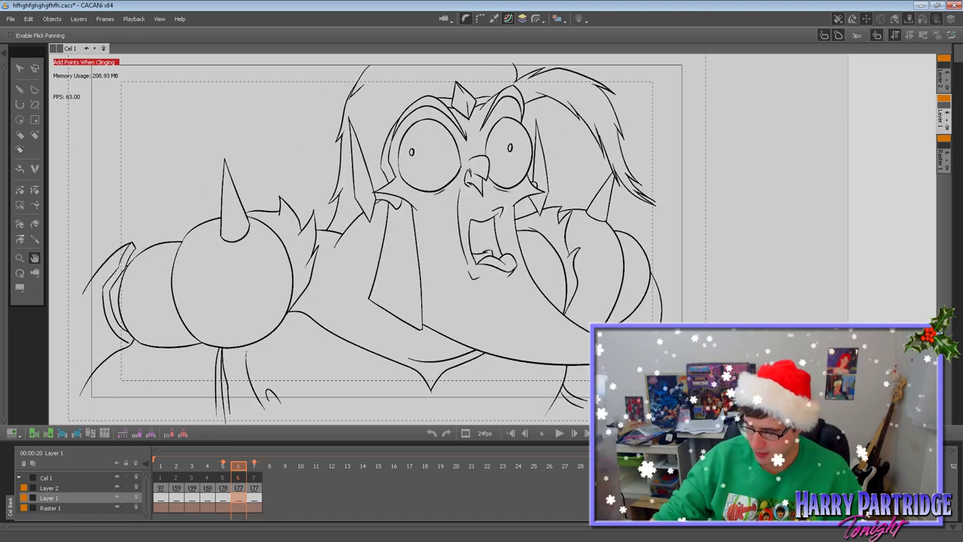
Play the animation to review the motion of the inked frames, with Layer 2 as the active layer.
click(559, 433)
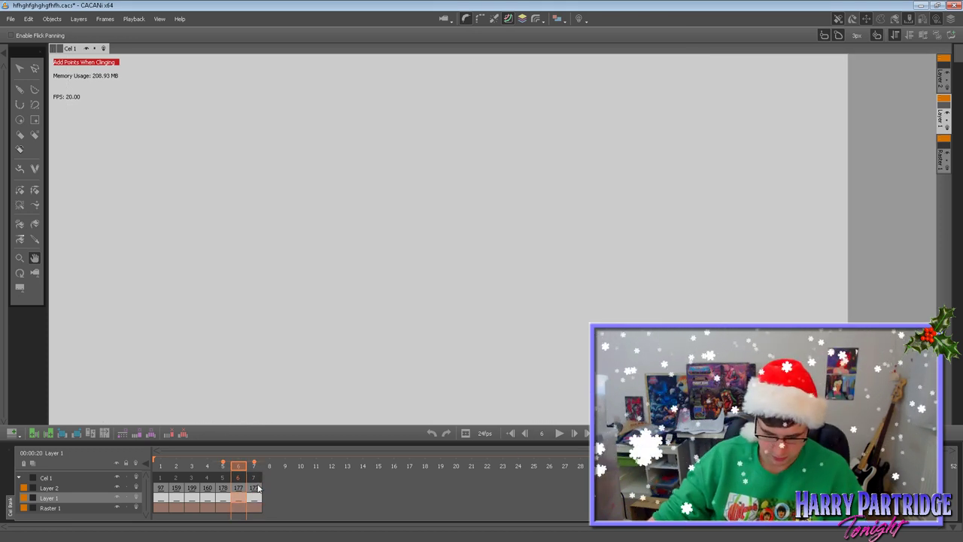
click(255, 487)
key(comma)
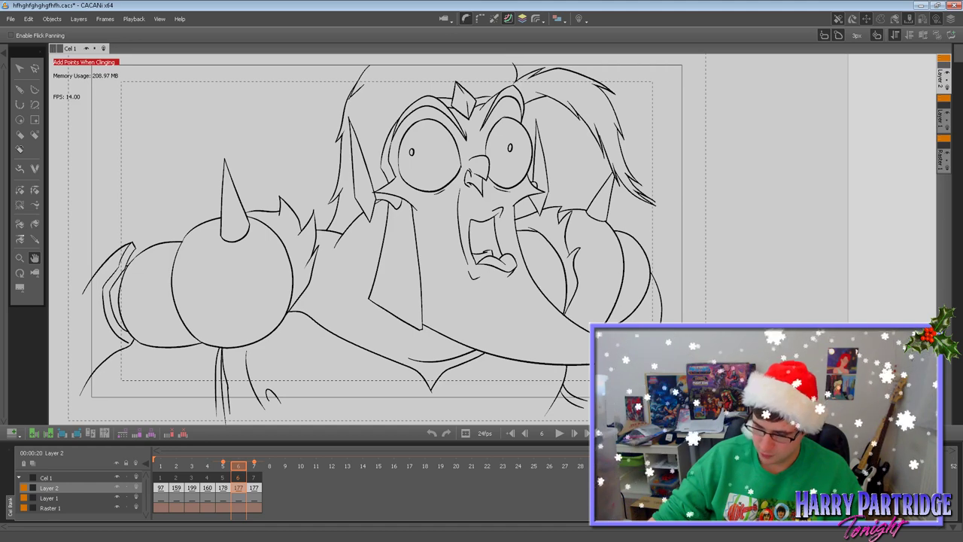
key(Return)
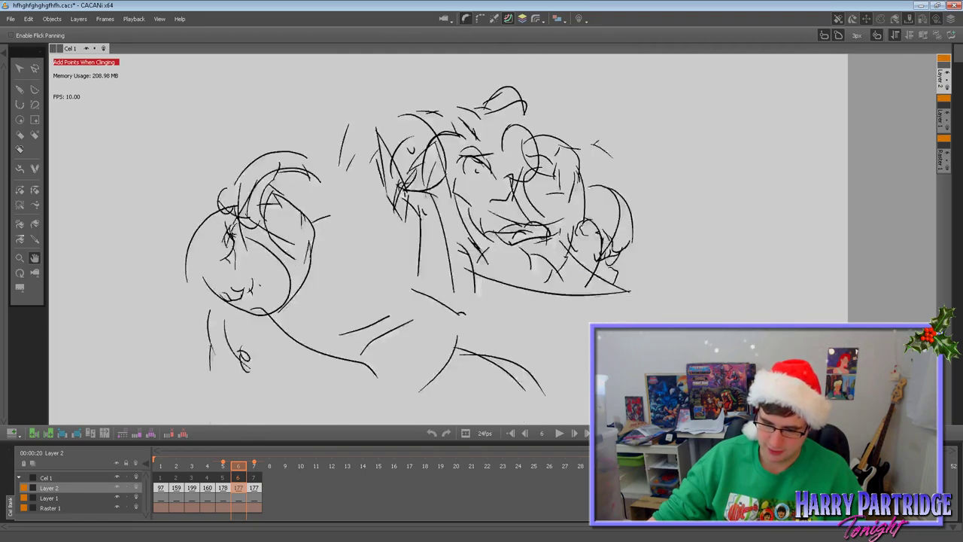
key(Return)
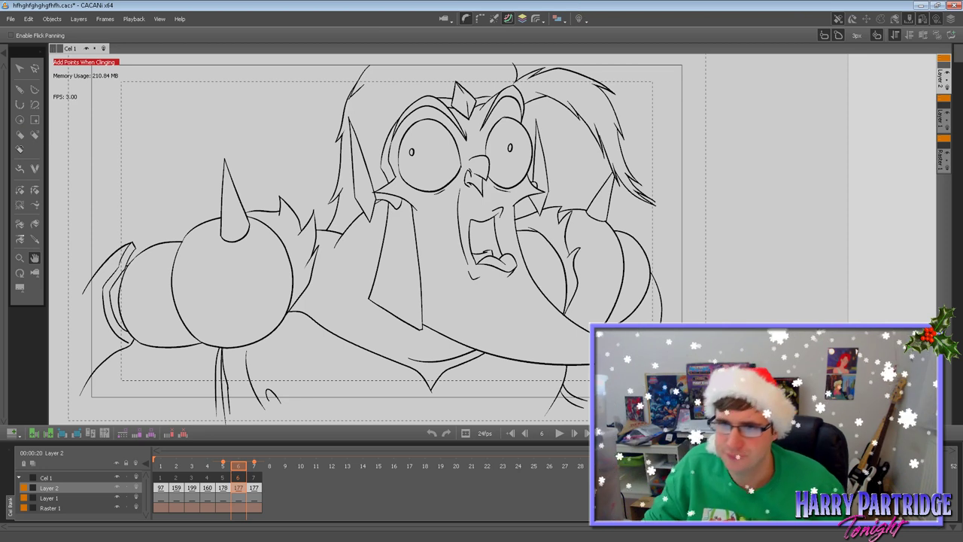
Generate two inbetweens between frame 6 and the last key on Layer 2, spacing both towards the last key.
drag(962, 214, 481, 220)
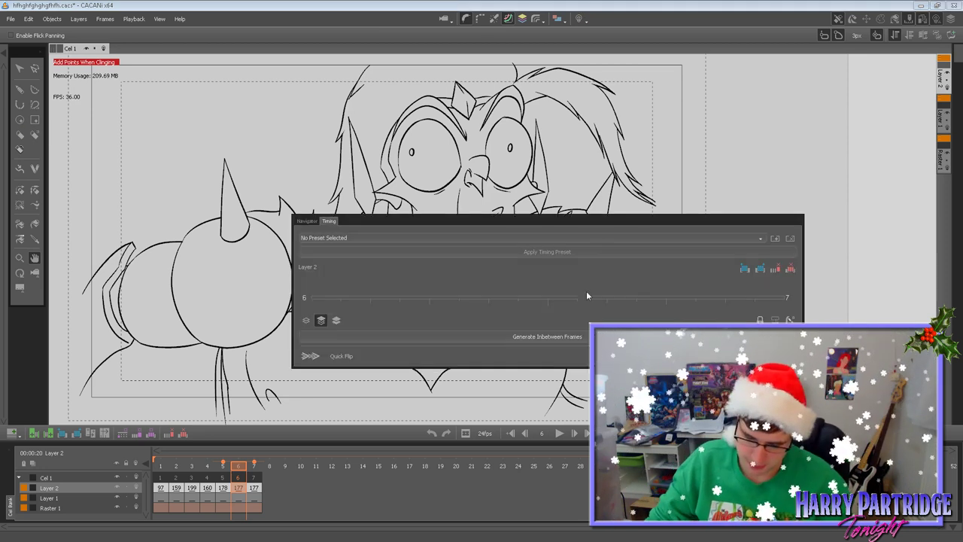
click(252, 489)
click(238, 489)
click(760, 269)
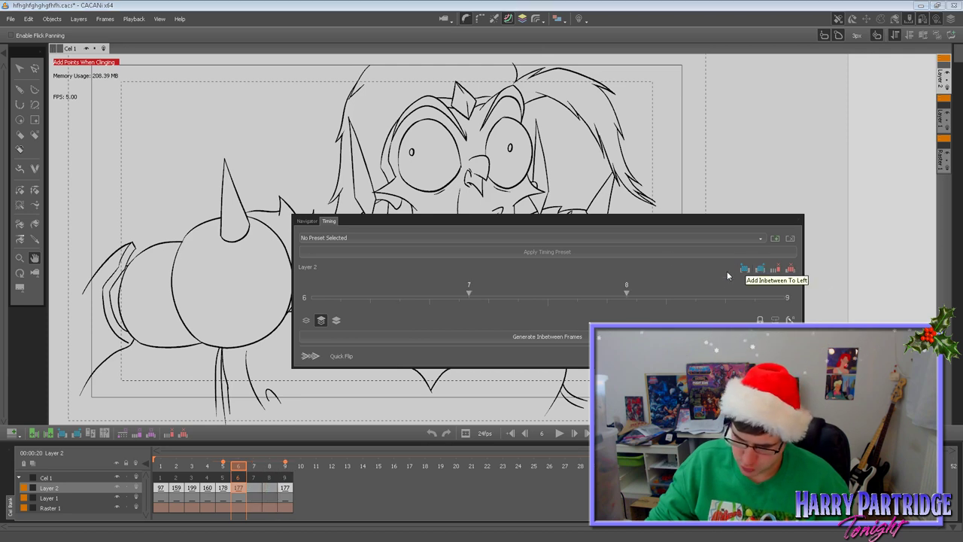
drag(638, 292, 754, 301)
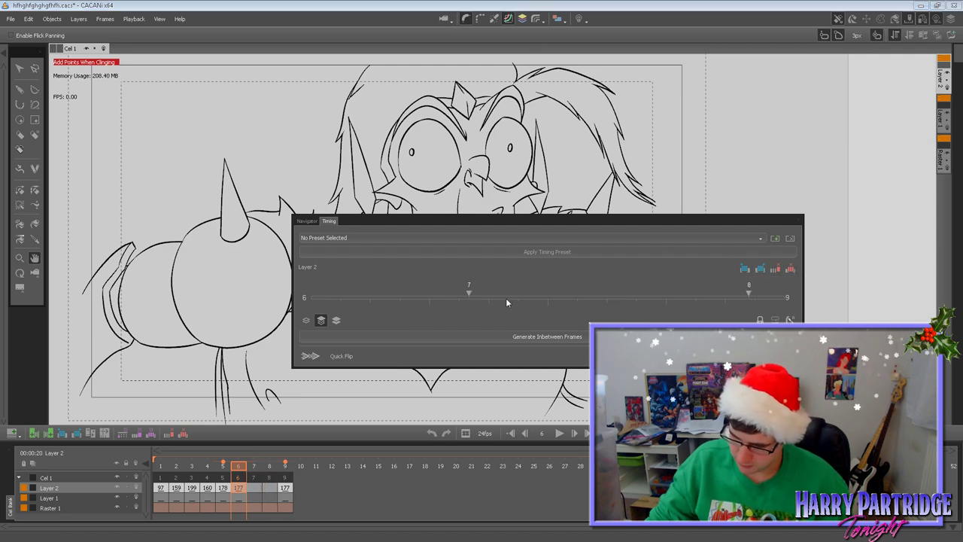
drag(469, 293, 632, 295)
click(618, 340)
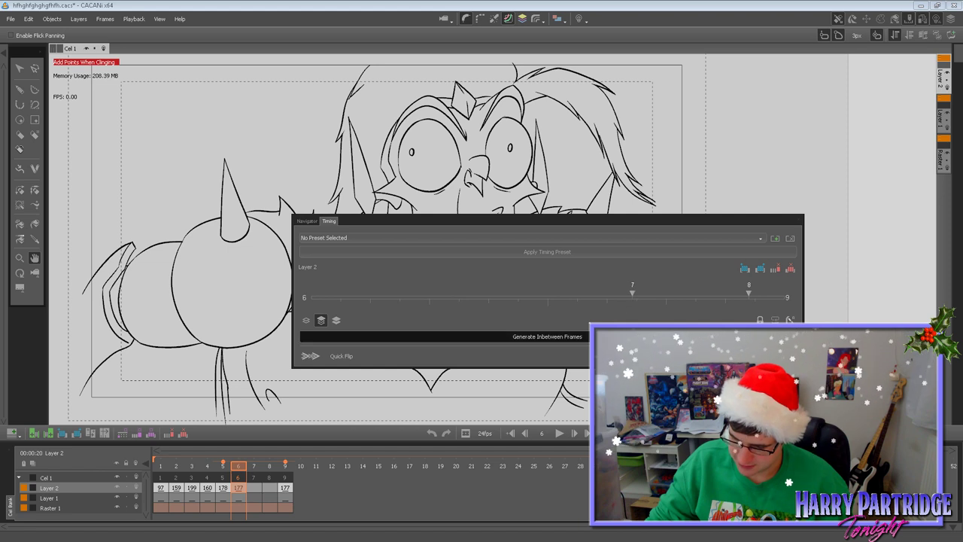
click(798, 220)
Step backward and forward through the animation up to frame 9 to check the generated inbetweens.
key(Left)
key(Left)
key(Left)
key(Left)
key(Left)
key(Right)
key(Right)
key(Right)
key(Right)
key(Right)
key(Right)
key(Right)
key(Right)
key(Left)
key(Left)
key(Right)
key(Right)
key(Left)
key(Right)
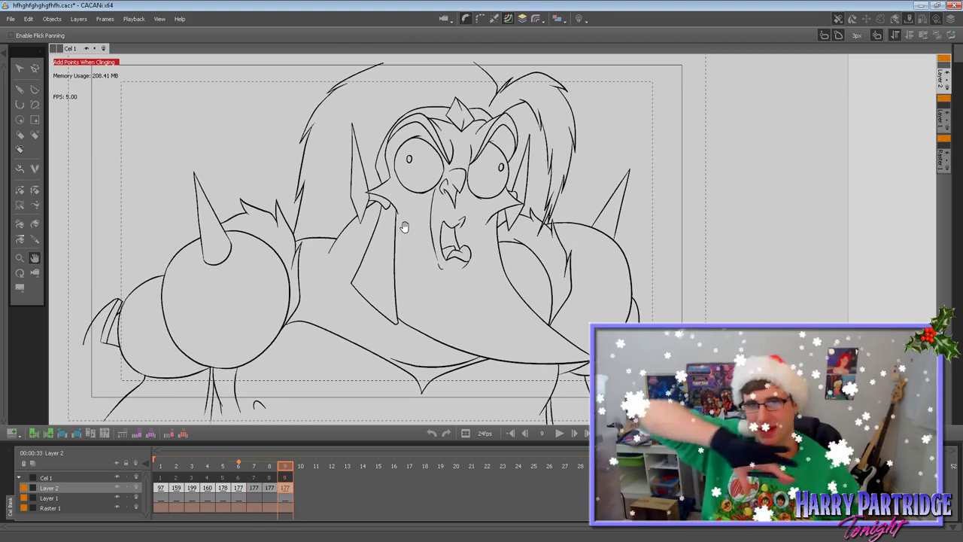
Flip repeatedly between frames 5 and 9 to examine how the inbetweens carry the character's movement.
key(Left)
key(Left)
key(Left)
key(Left)
key(Right)
key(Right)
key(Right)
key(Right)
key(Right)
key(Left)
key(Left)
key(Left)
key(Left)
key(Left)
key(Right)
key(Right)
key(Right)
key(Right)
key(Left)
key(Left)
key(Left)
key(Left)
key(Right)
key(Right)
key(Right)
key(Left)
key(Left)
key(Left)
key(Right)
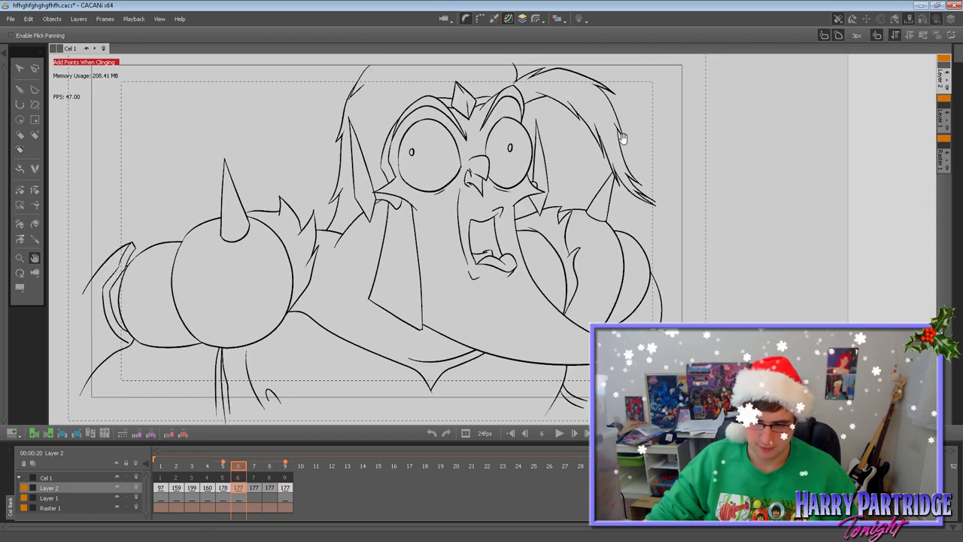
key(Right)
key(Right)
key(Left)
key(Left)
key(Right)
key(Right)
key(Left)
key(Left)
key(Right)
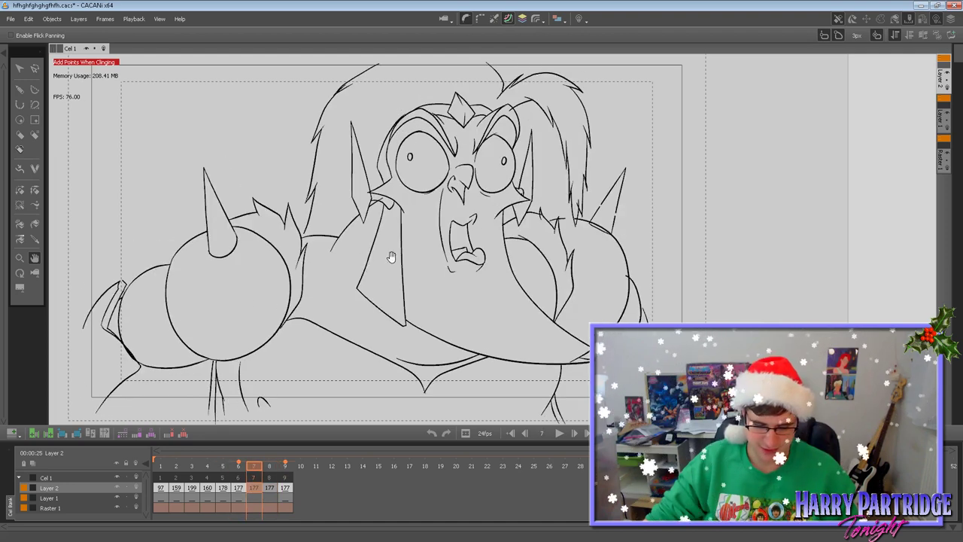
Examine the line quality of inbetweens 7 and 8 up close around the character's right-hand side.
key(Right)
scroll(636, 219, up, 6)
drag(600, 295, 492, 213)
drag(471, 290, 447, 185)
scroll(428, 250, up, 5)
key(Left)
key(Right)
scroll(421, 249, down, 3)
drag(338, 209, 497, 252)
scroll(497, 253, down, 5)
key(Left)
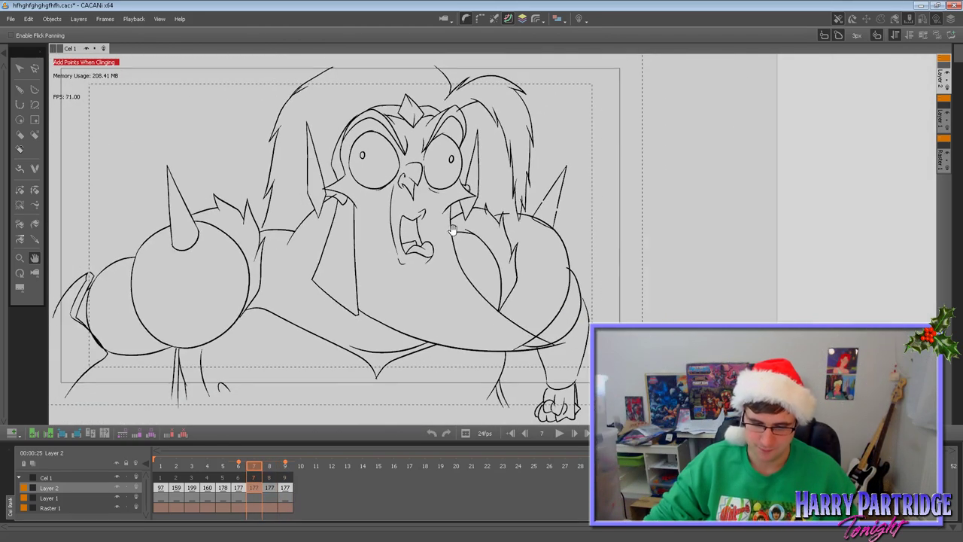
Set the playback rate to 12 fps and play the animation from frame 1.
key(Left)
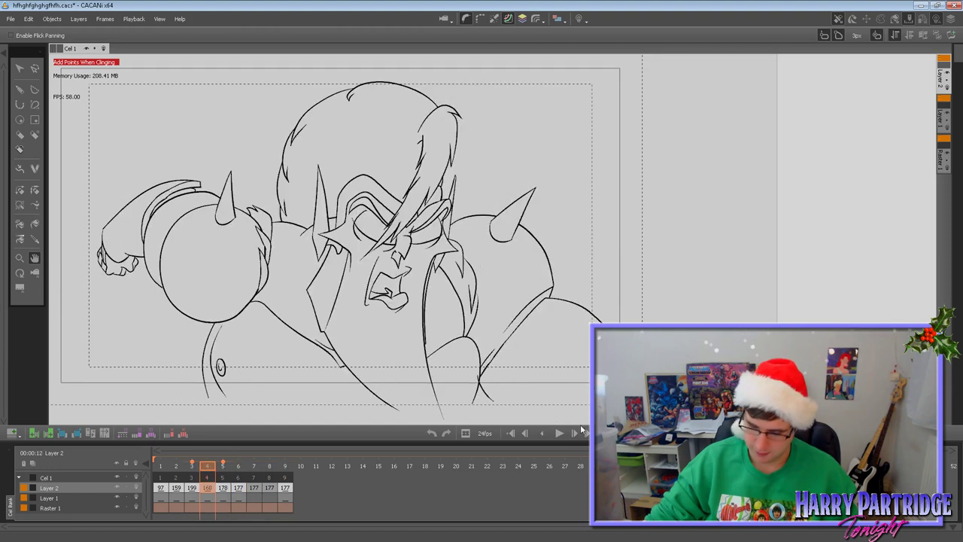
click(491, 433)
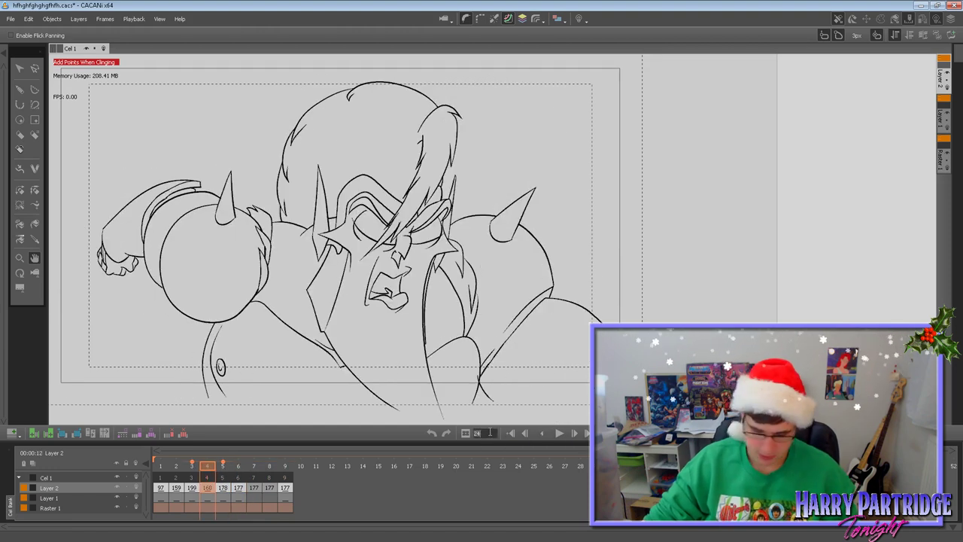
click(161, 488)
click(558, 434)
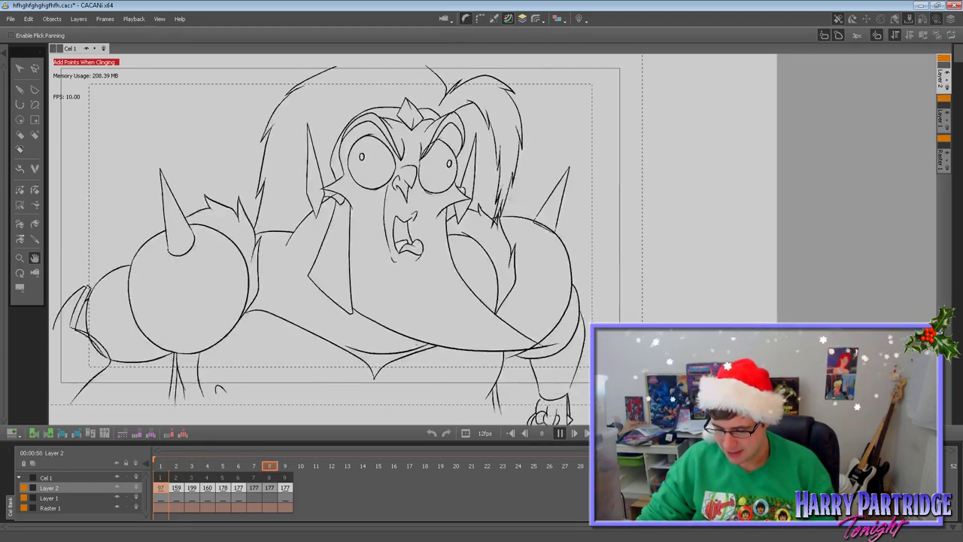
click(559, 433)
Compare frames 6 to 9 to judge the spacing of the two inbetweens.
click(256, 485)
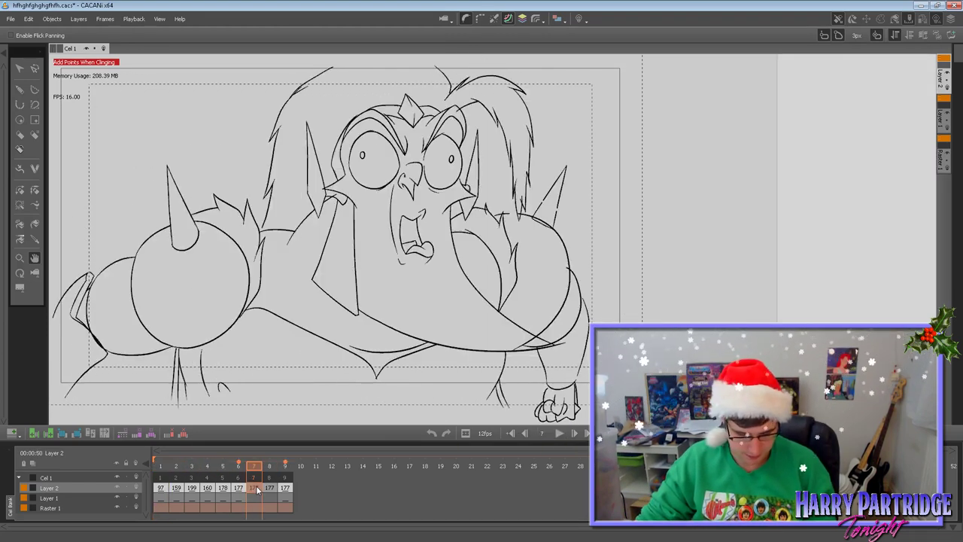
key(Left)
key(Right)
key(Right)
key(Right)
key(Left)
key(Left)
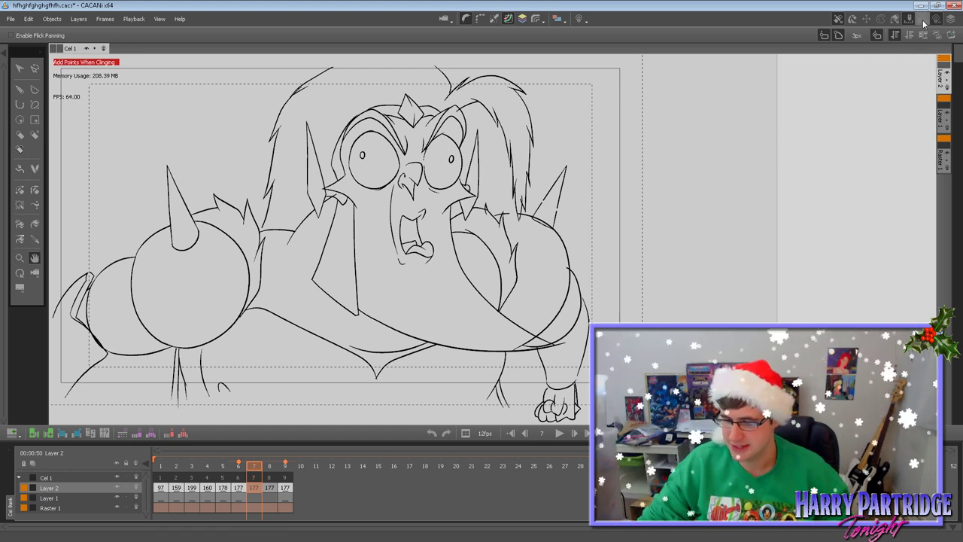
key(Left)
key(Right)
key(Right)
key(Right)
key(Left)
key(Left)
key(Left)
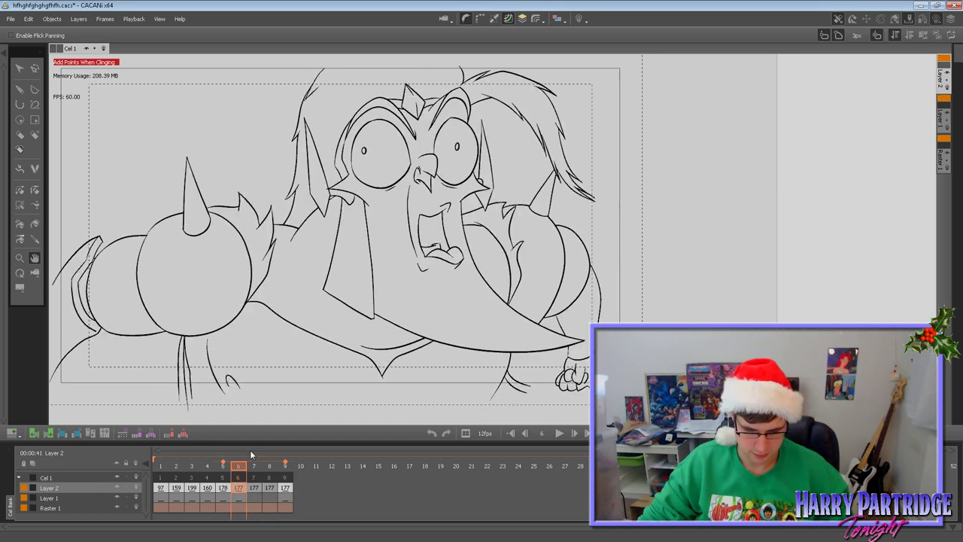
Shift inbetween 7 closer to inbetween 8 in Layer 2's timing.
click(253, 487)
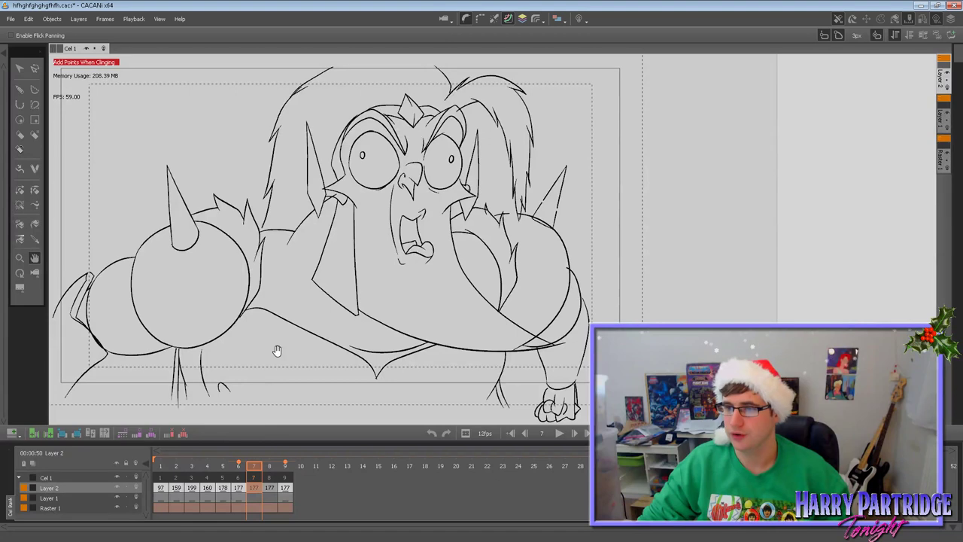
click(907, 21)
click(907, 21)
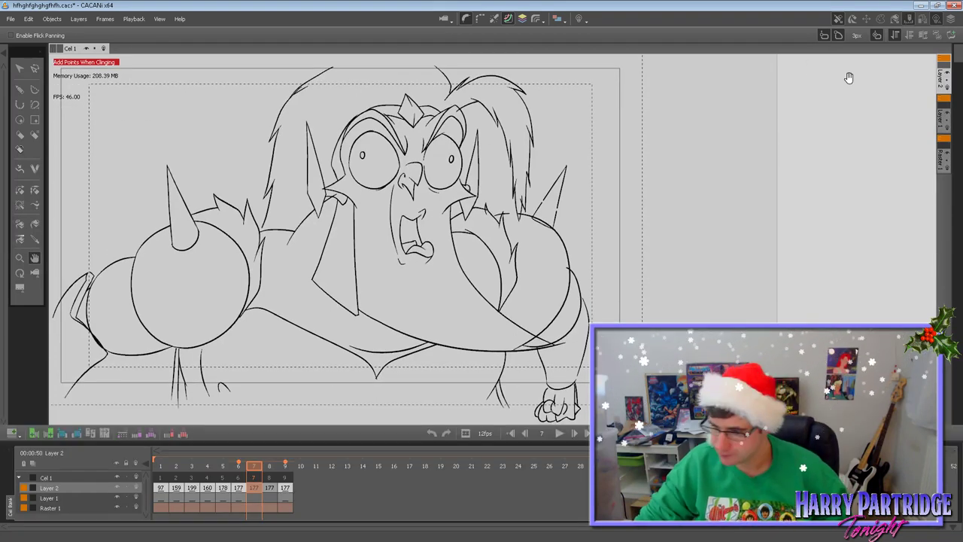
click(922, 20)
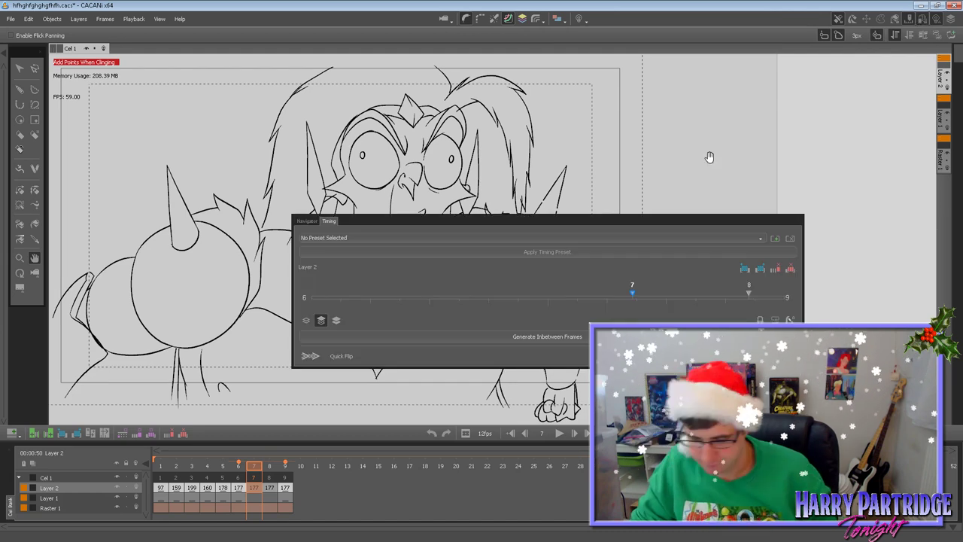
drag(632, 292, 665, 293)
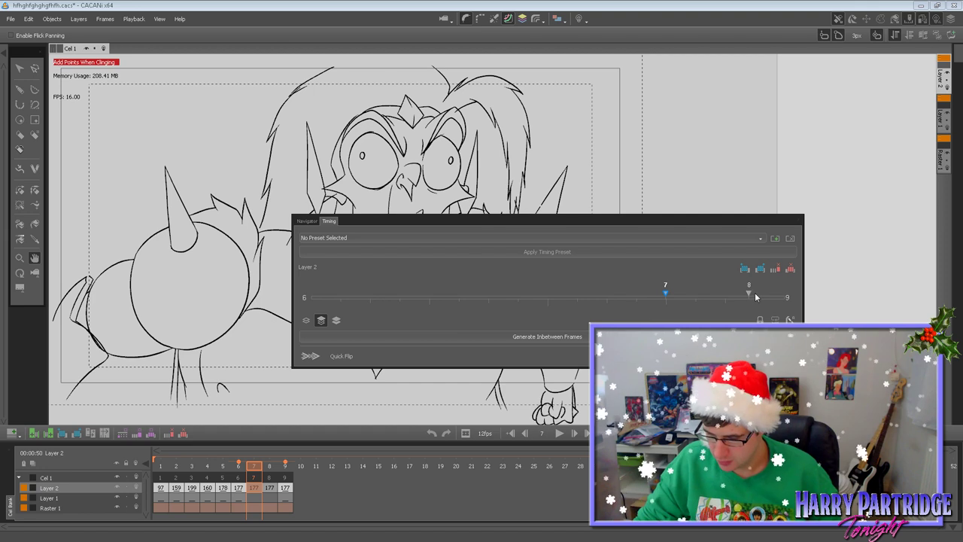
Remove inbetween frame 8 from Layer 2, leaving a single inbetween before the last key.
click(269, 496)
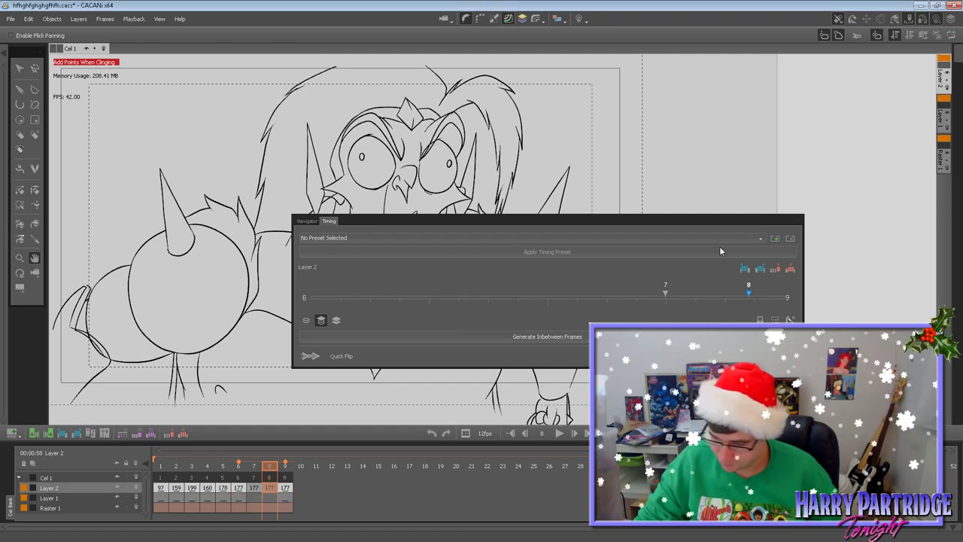
click(790, 269)
click(459, 277)
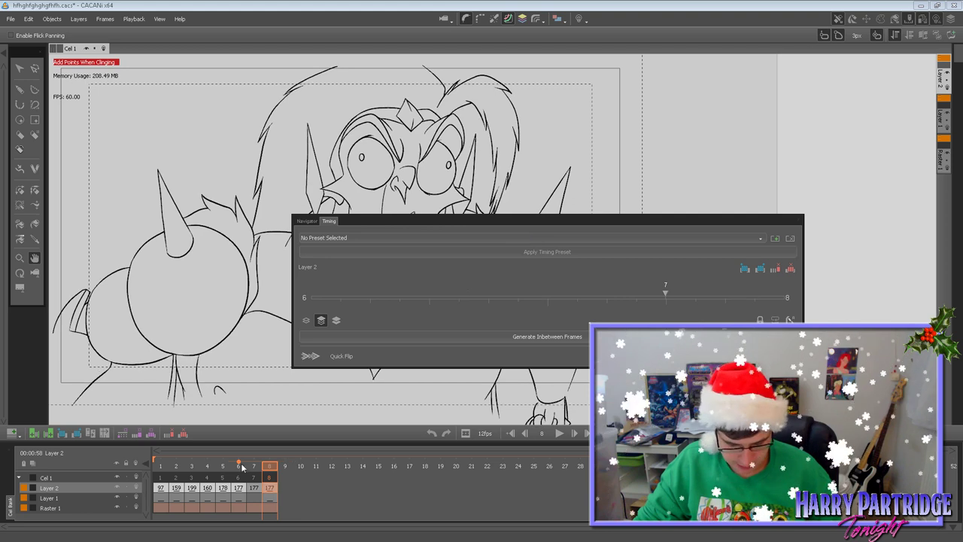
Convert the generated inbetween on frame 7 into a key frame and close the timing settings.
right_click(250, 488)
click(333, 366)
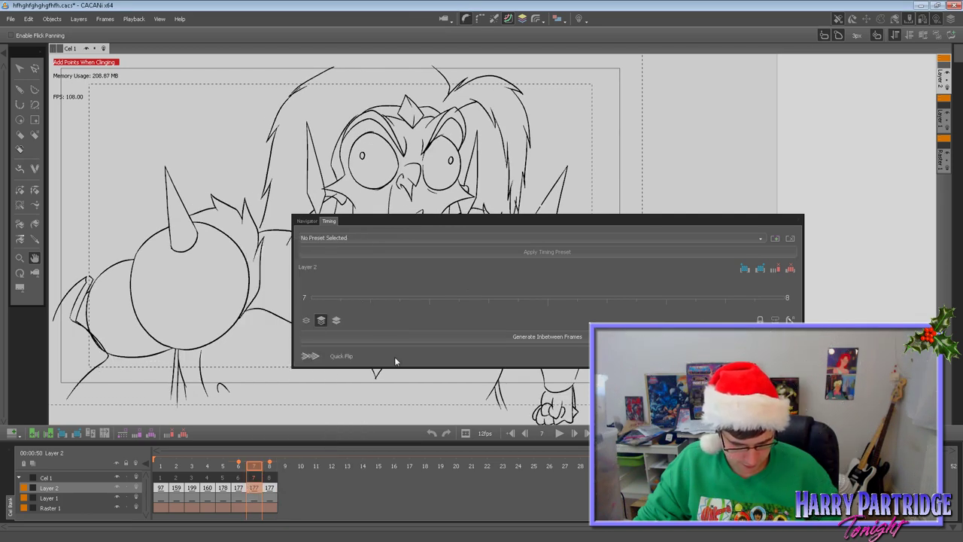
click(799, 220)
Clean up the stray line overlaps where the left spike meets the large round shoulder ball on frame 7.
drag(473, 283, 541, 255)
scroll(409, 218, up, 1)
scroll(409, 218, up, 2)
drag(393, 238, 537, 217)
scroll(295, 231, up, 1)
scroll(288, 238, up, 1)
click(20, 204)
click(315, 175)
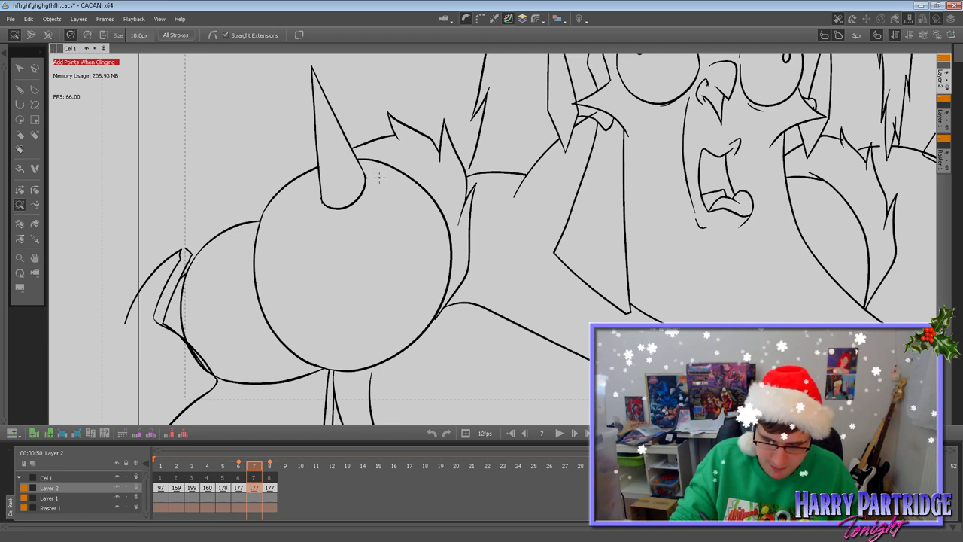
click(20, 189)
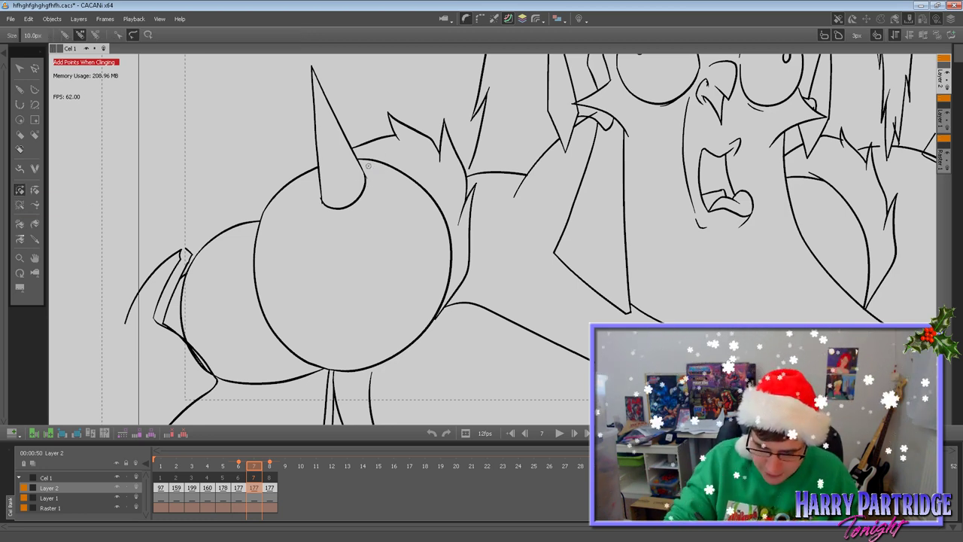
drag(368, 192, 323, 203)
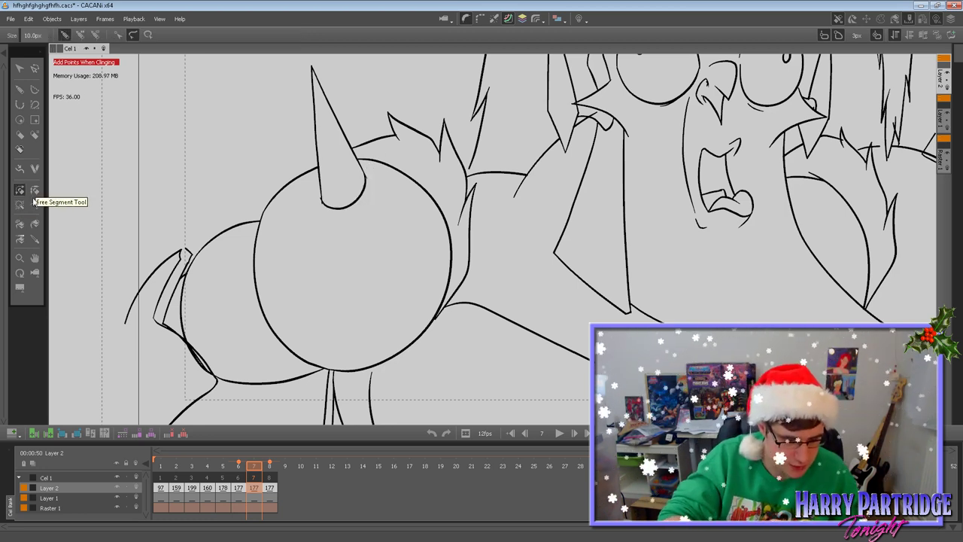
Close the corner gap at the left spike's base and clean up the overlapping lines around the adjacent forearm cuff.
click(22, 206)
click(319, 200)
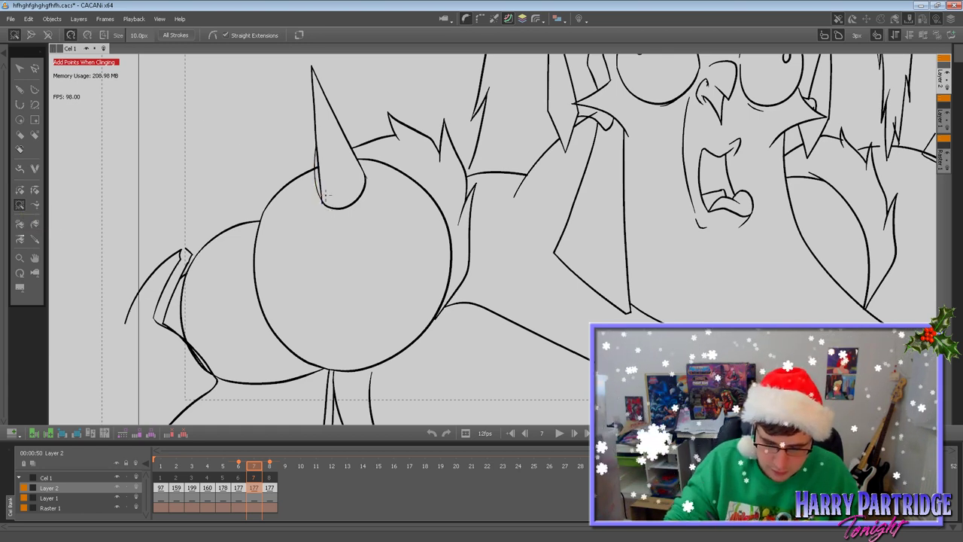
click(47, 35)
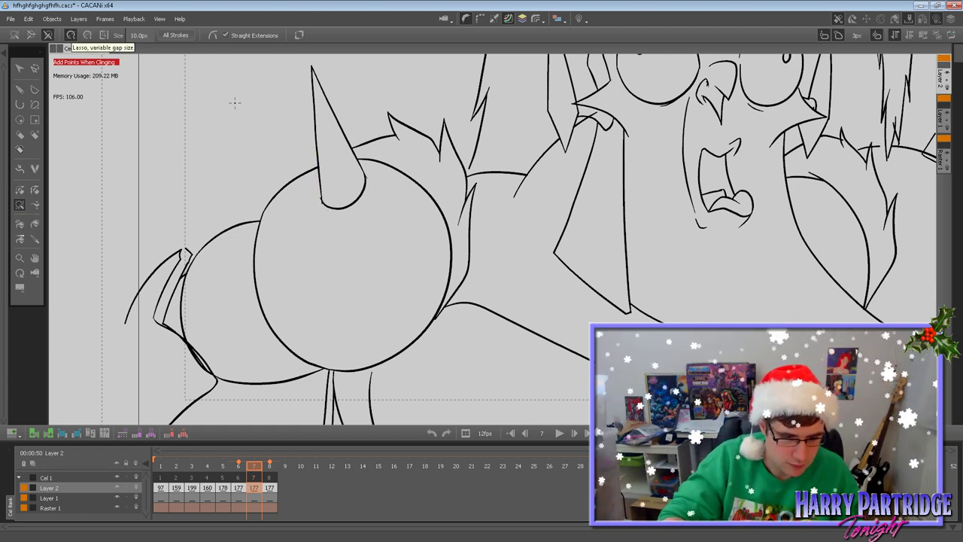
click(31, 35)
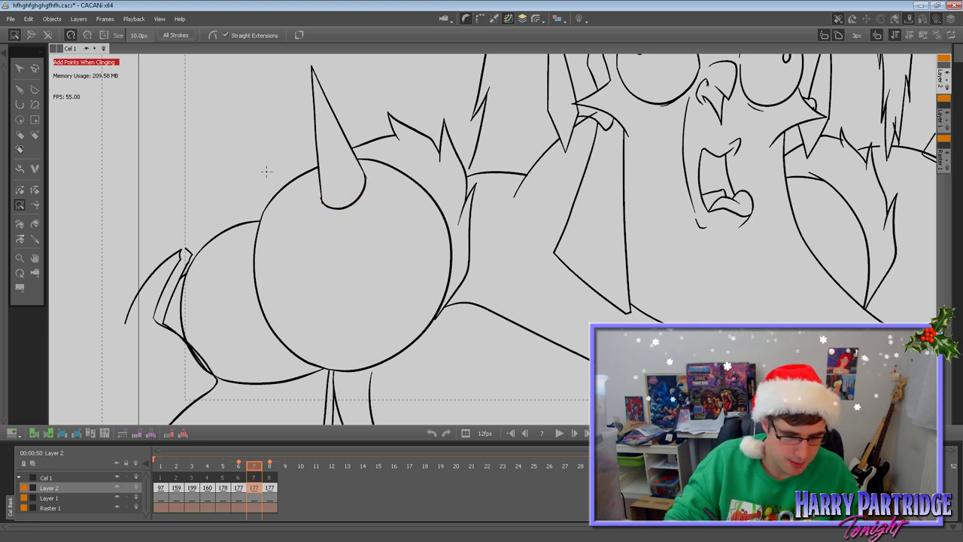
click(35, 188)
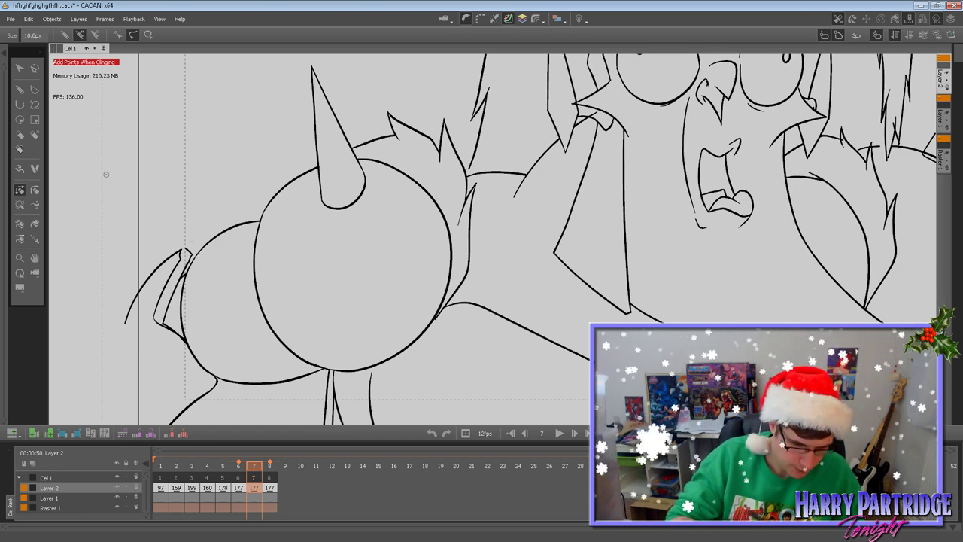
click(34, 68)
click(46, 35)
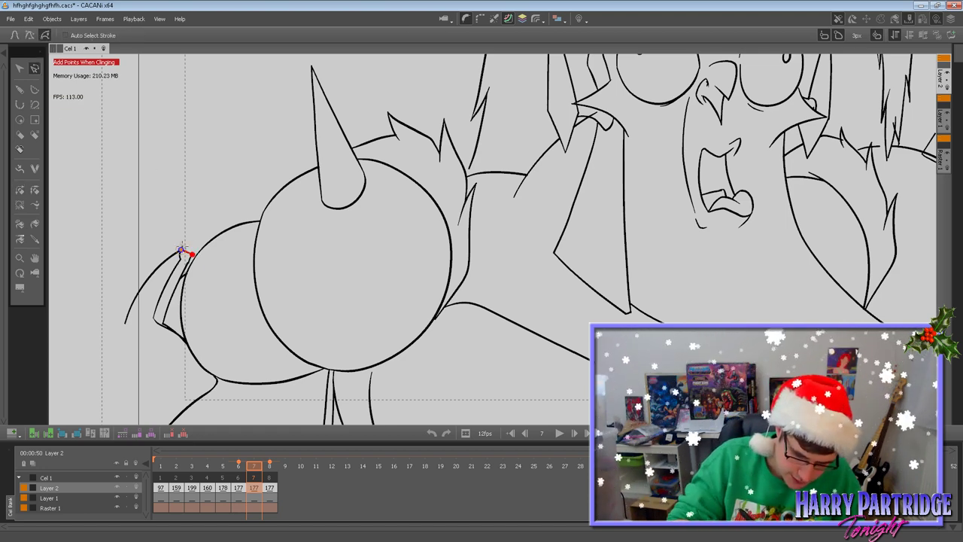
Check the neighbouring frames and delete the two badly inbetweened strokes beneath the left shoulder ball on frame 7.
click(35, 258)
mouse_move(413, 373)
mouse_down()
mouse_move(367, 275)
mouse_move(363, 292)
mouse_up()
key(Left)
key(Left)
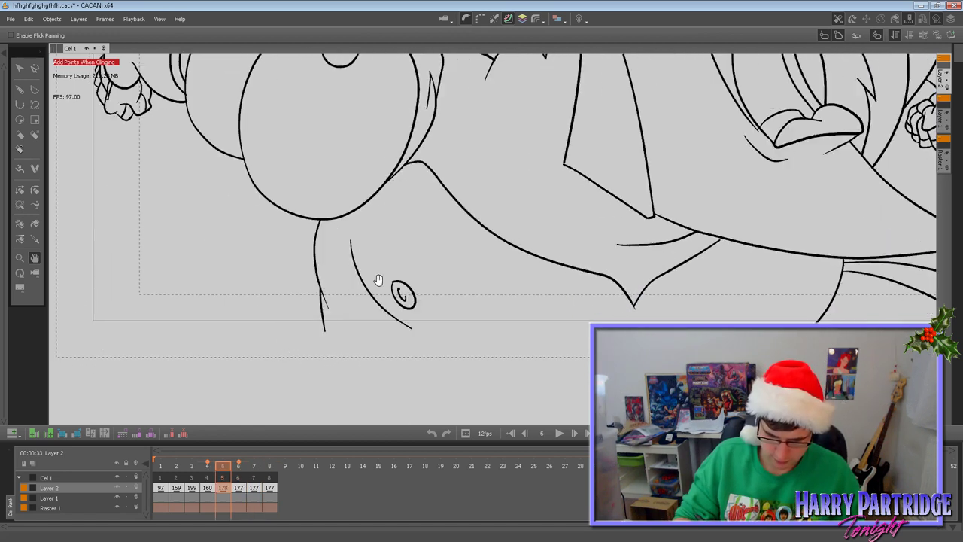
key(Right)
key(Right)
click(19, 67)
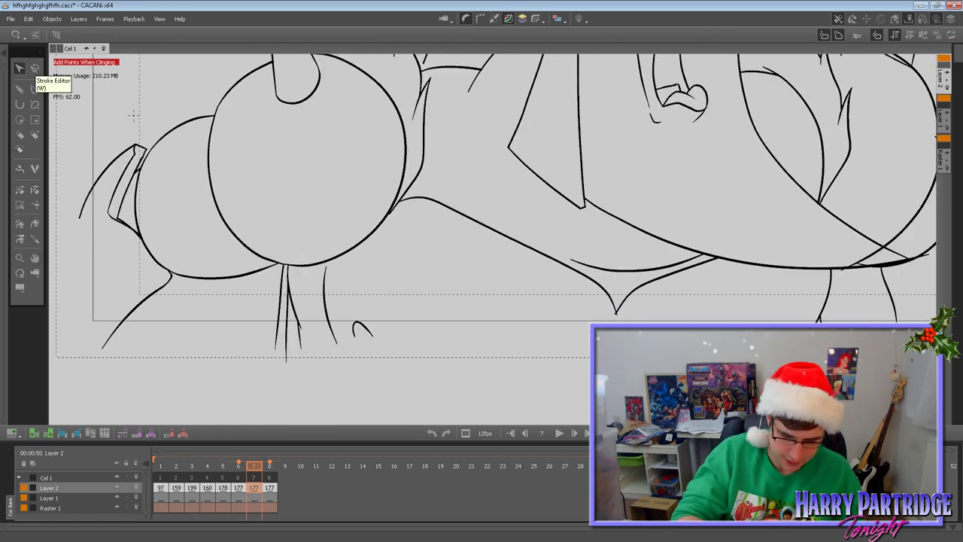
drag(271, 288, 289, 316)
key(Delete)
Redraw the first removed stroke beneath the left shoulder ball, matched to frame 6 with the Navigator.
click(20, 88)
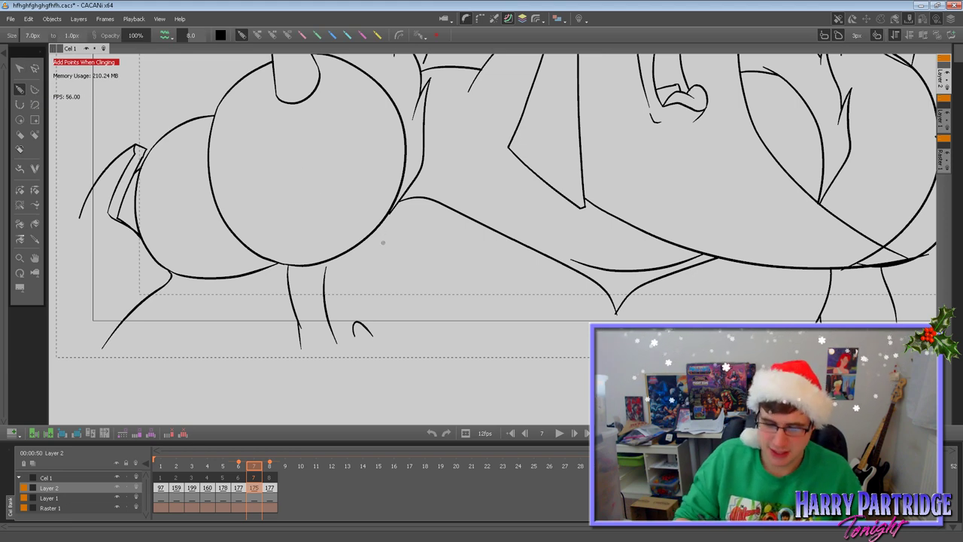
click(867, 21)
key(Left)
key(Left)
key(Right)
key(Right)
key(Right)
key(Left)
key(Left)
key(Right)
drag(277, 264, 269, 297)
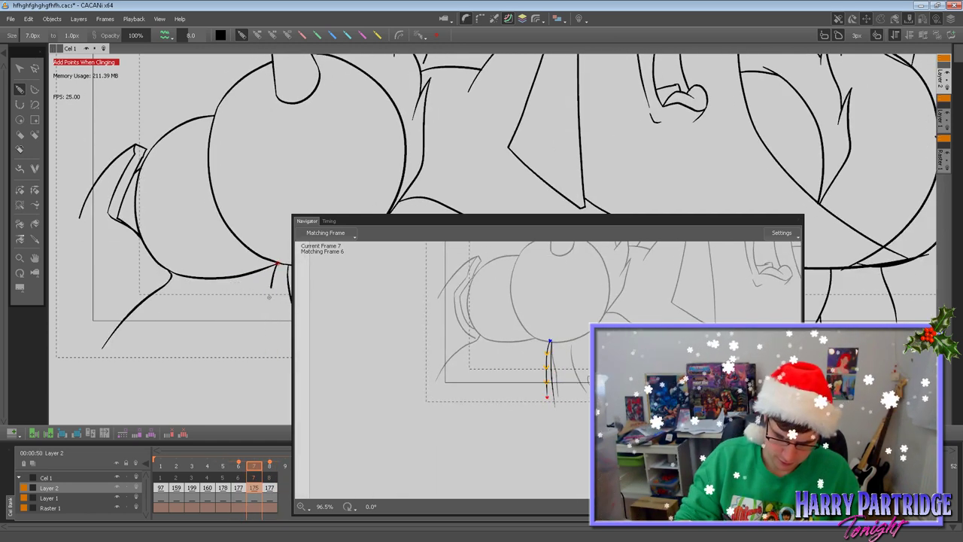
Add the second replacement stroke beneath the left shoulder ball, check it against frame 8, and close the Navigator.
key(comma)
key(Right)
key(Right)
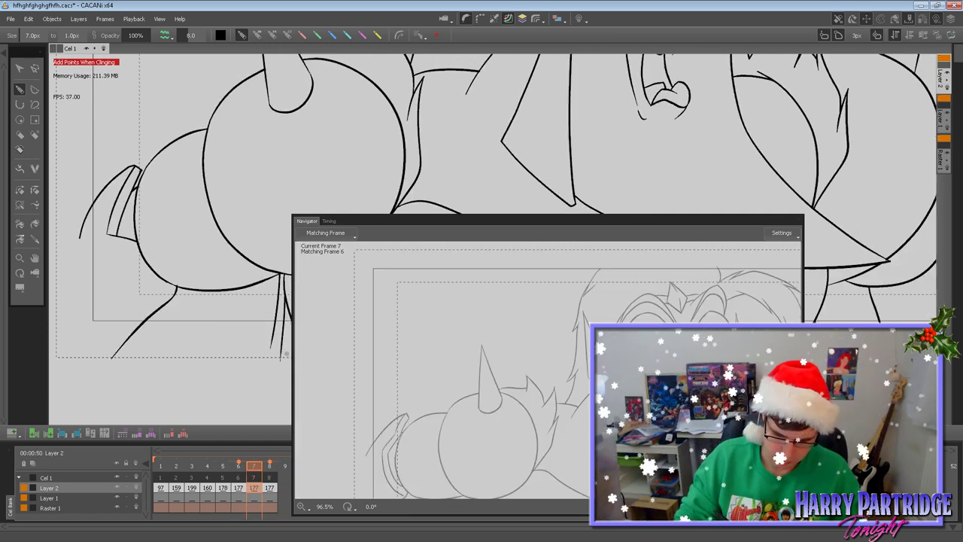
key(Left)
click(34, 259)
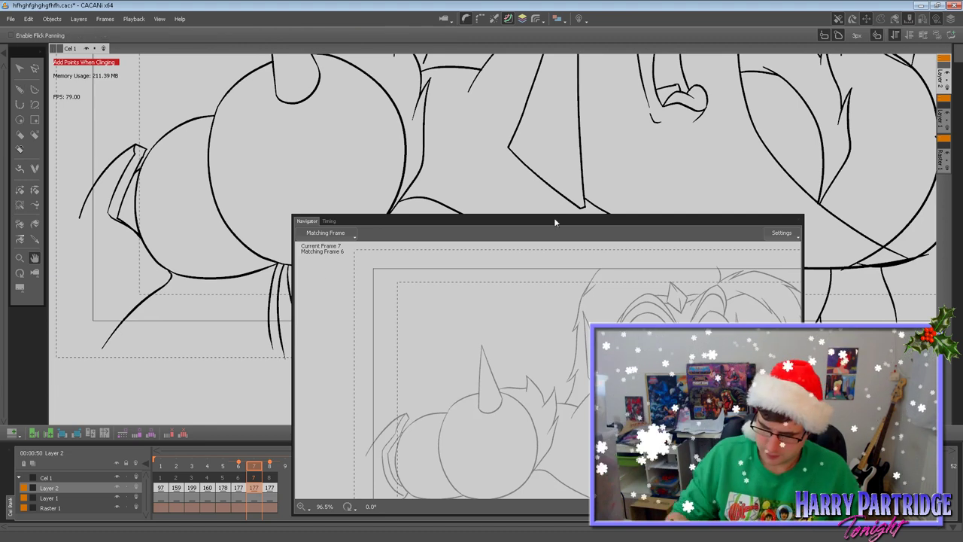
double_click(583, 219)
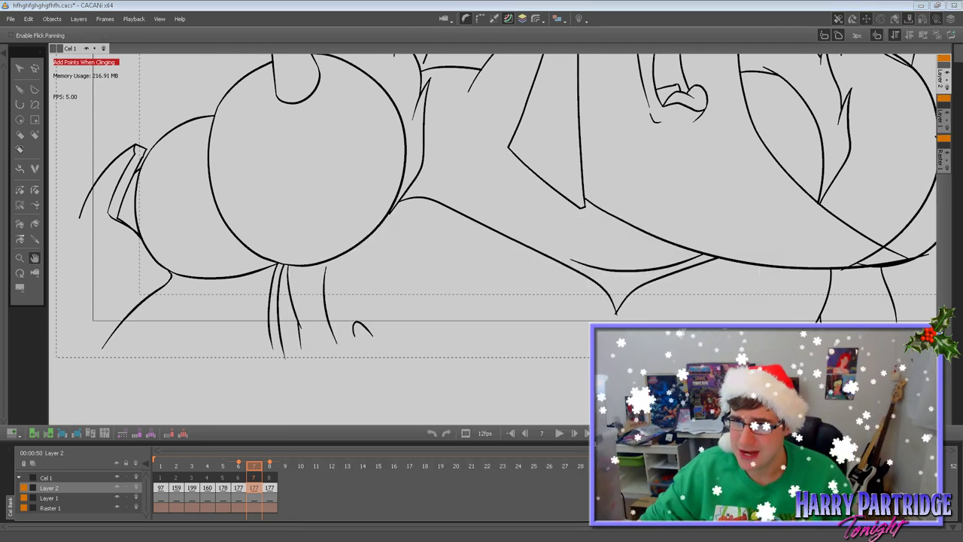
Compare frames 4 to 8 to examine how the head and hair move through the inbetween.
drag(711, 161, 468, 300)
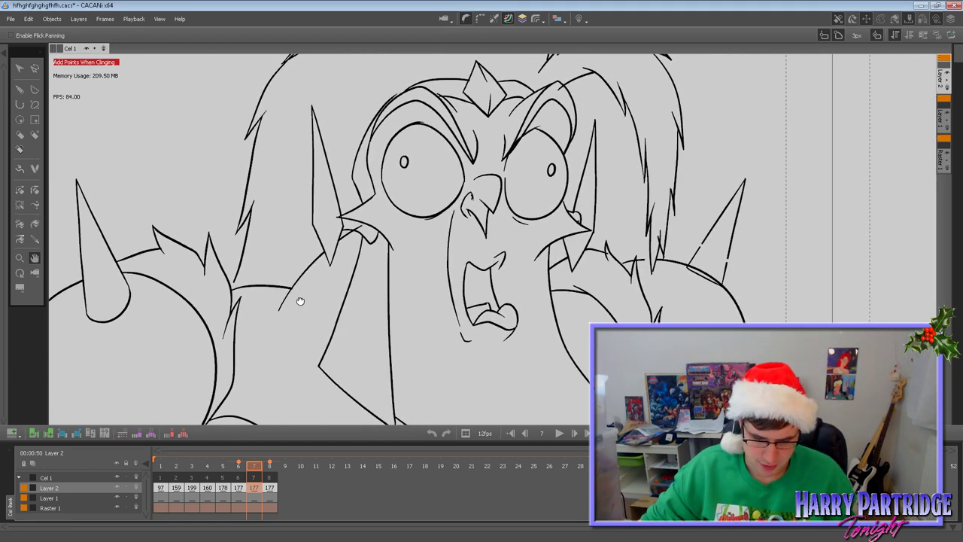
click(20, 191)
key(Left)
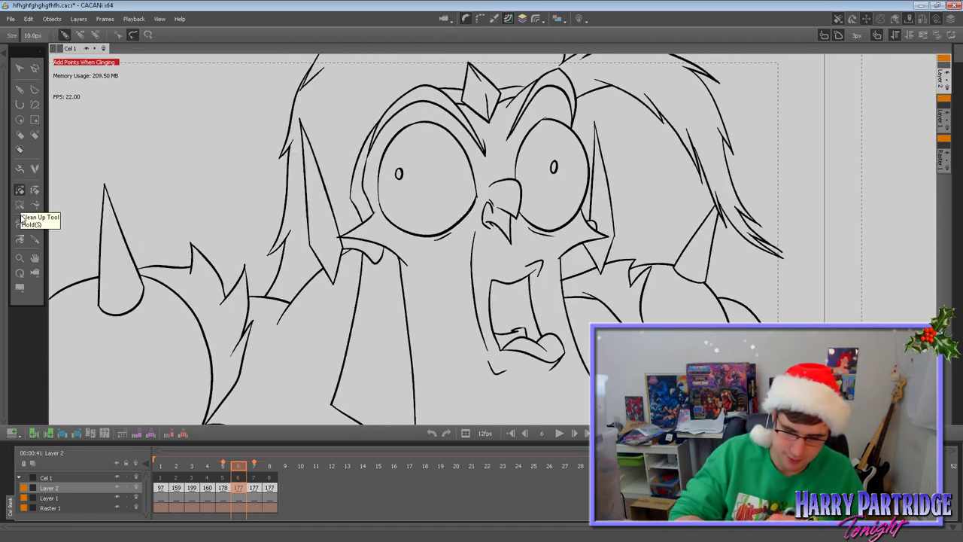
key(Right)
key(Right)
key(Left)
key(Left)
key(Left)
key(Left)
key(Right)
key(Right)
key(Right)
key(Right)
key(Left)
Delete the inbetweened hair strokes on both sides of the character's head on frame 7.
click(20, 69)
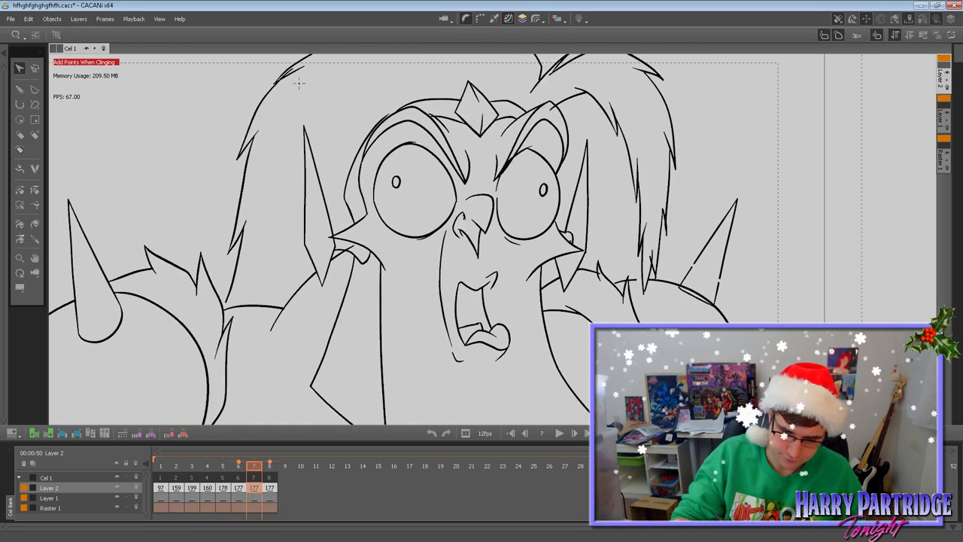
key(Delete)
drag(539, 64, 638, 115)
key(Delete)
mouse_move(695, 134)
mouse_down()
mouse_move(625, 224)
mouse_move(663, 251)
mouse_up()
key(Delete)
key(Delete)
key(Delete)
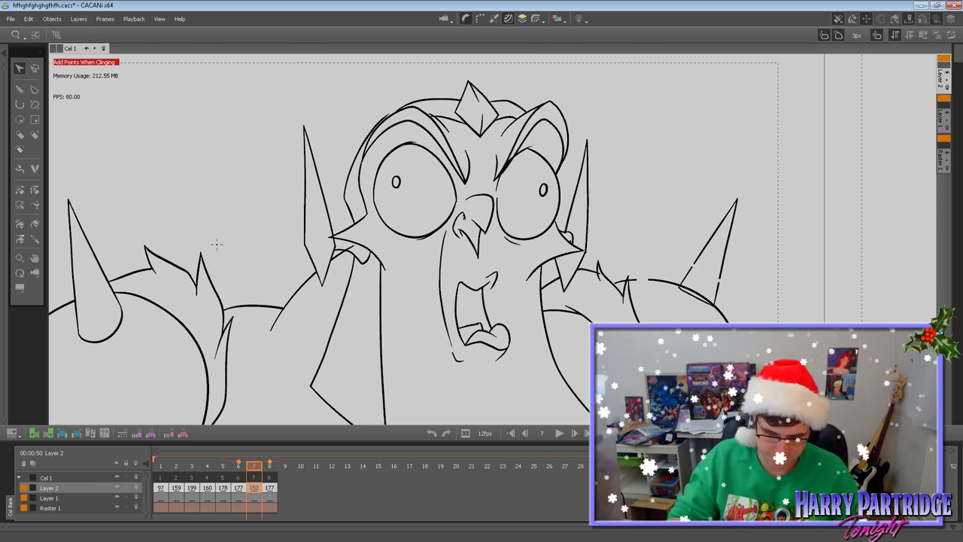
Delete the inbetweened fur strokes around both shoulders on frame 7.
drag(216, 260, 215, 247)
key(Delete)
drag(260, 343, 205, 358)
key(Delete)
drag(611, 300, 605, 308)
key(Delete)
Remove the excess lines at the right spike's base and trim the overlapping line ends at the chest's right corner.
click(35, 258)
drag(426, 311, 448, 210)
key(Right)
key(Left)
key(Left)
key(Right)
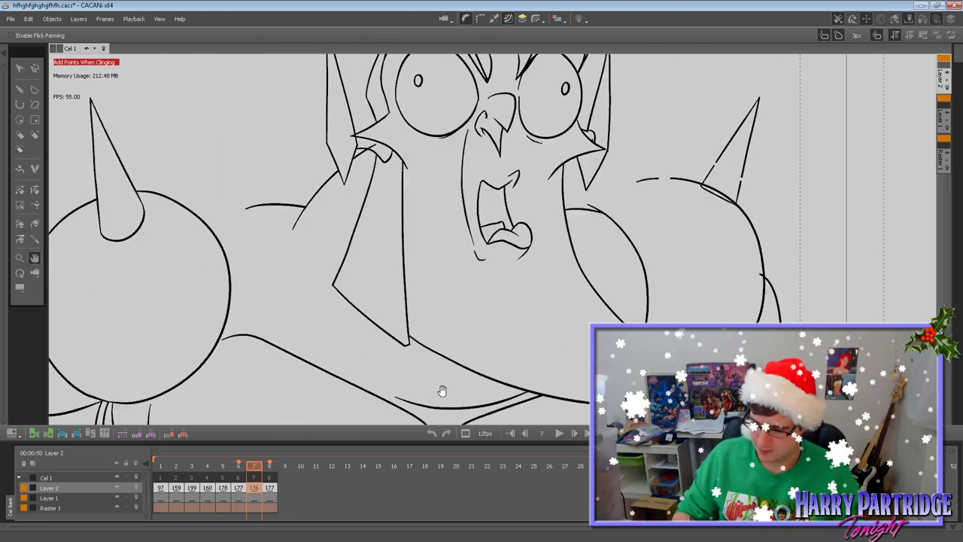
mouse_move(522, 350)
mouse_down()
mouse_move(391, 333)
mouse_move(169, 256)
mouse_up()
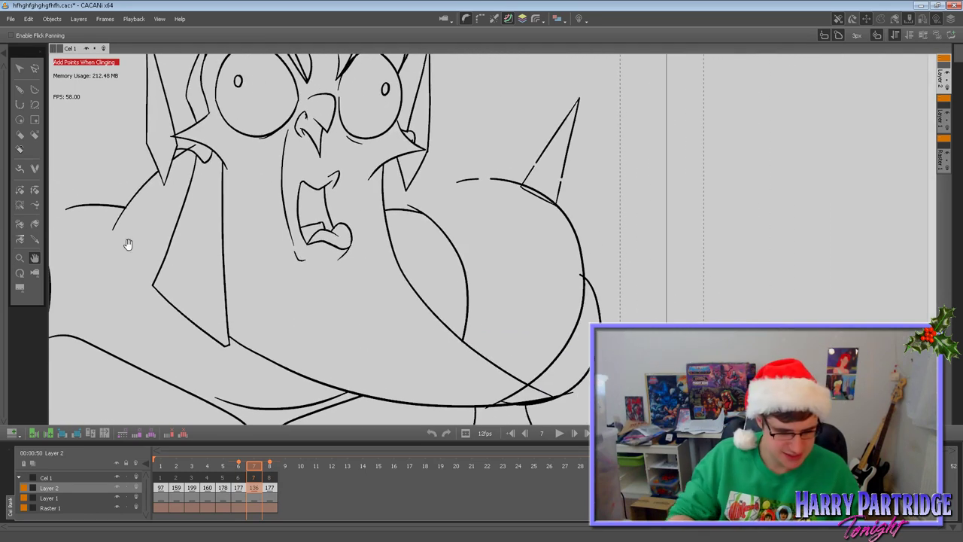
click(19, 190)
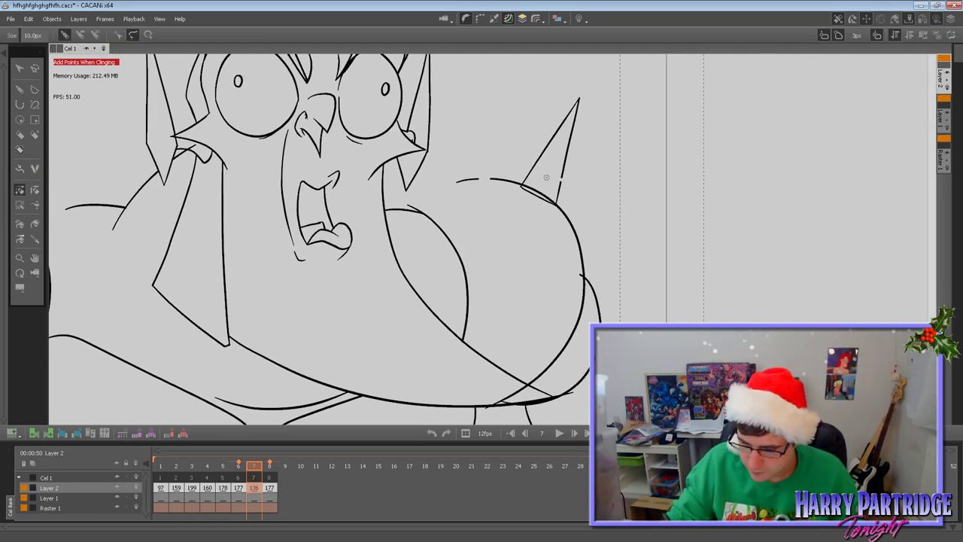
click(79, 36)
key(Left)
key(Right)
click(540, 198)
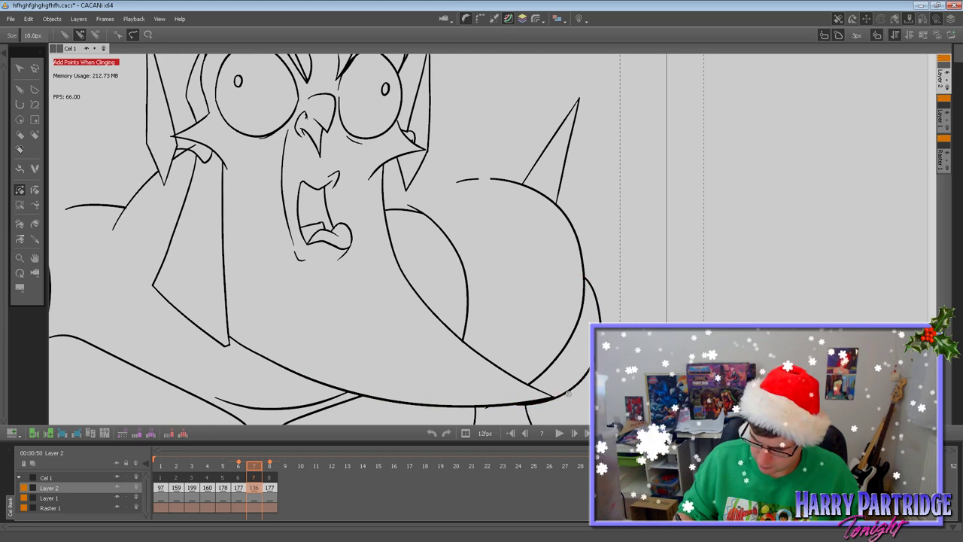
Close the line gaps around the right wrist with straight extensions.
click(35, 239)
click(36, 258)
drag(64, 254, 62, 188)
click(20, 205)
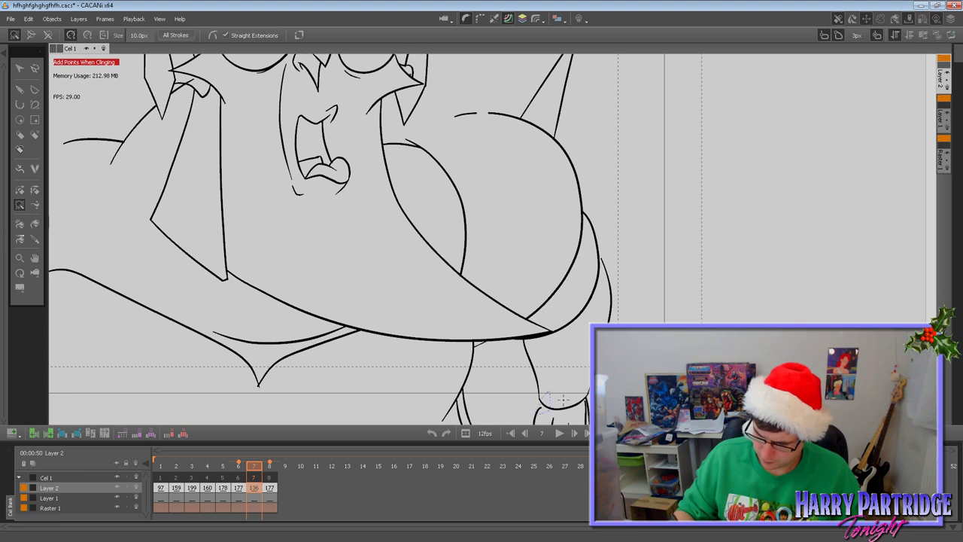
Check frame 6 and remove the two faulty short strokes beside the lower right leg on frame 7.
key(Left)
click(35, 258)
drag(195, 283, 191, 244)
key(Right)
click(20, 69)
key(ctrl+z)
key(ctrl+z)
Turn on onion skinning and redraw the two short curved strokes beside the lower right leg.
click(20, 90)
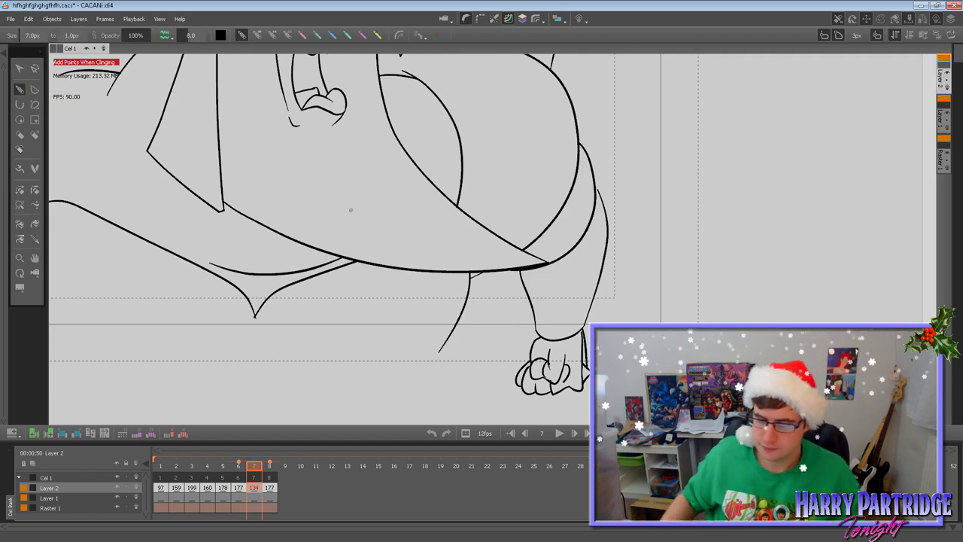
click(578, 19)
click(606, 32)
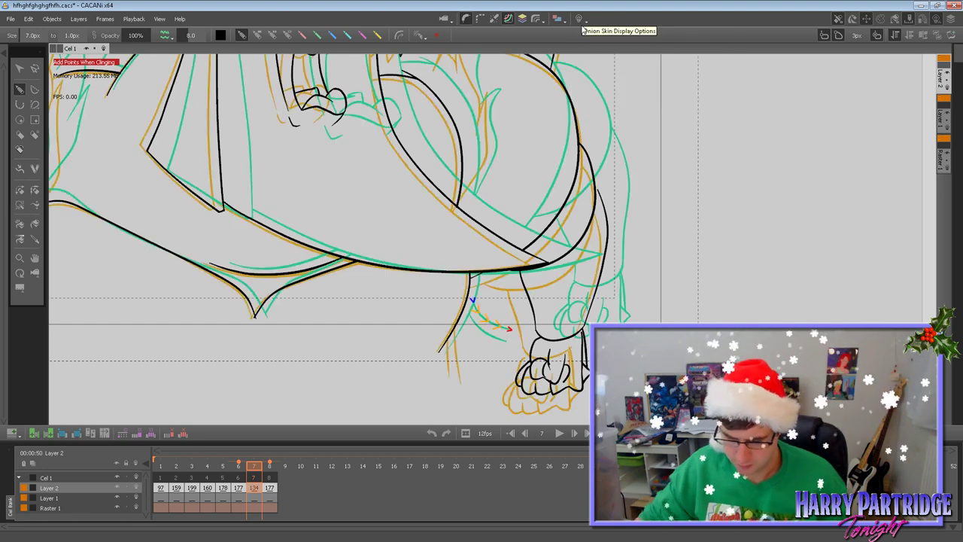
drag(454, 338, 474, 362)
key(ctrl+z)
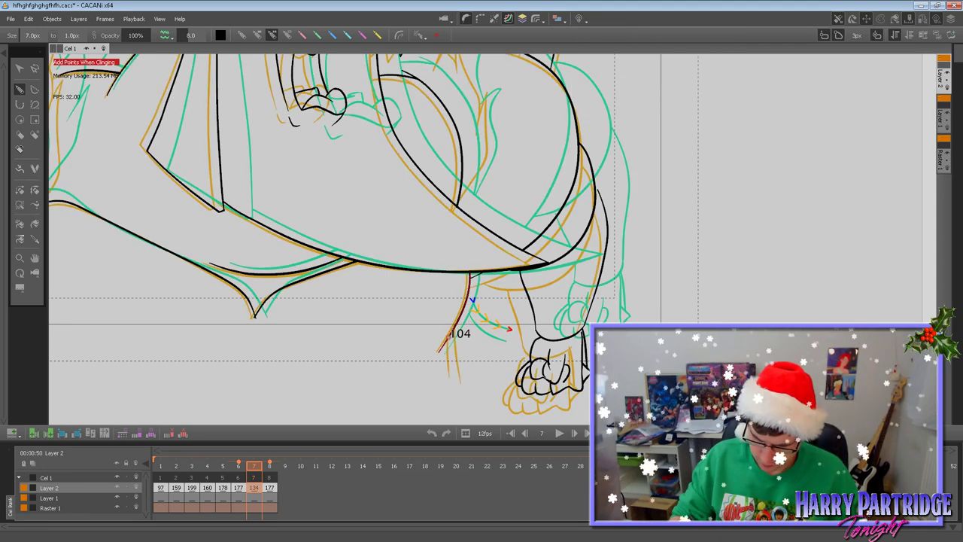
drag(454, 327, 467, 361)
key(ctrl+z)
key(ctrl+z)
drag(455, 329, 476, 380)
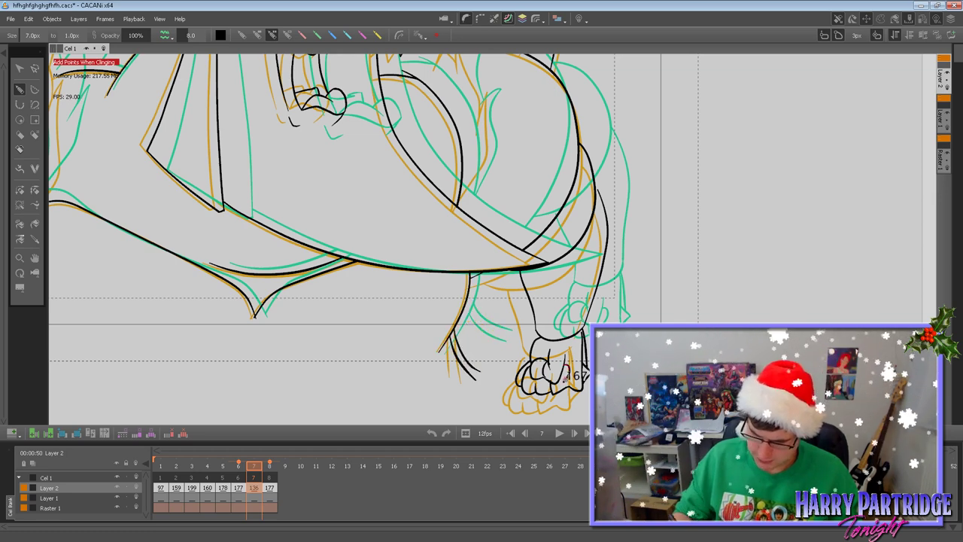
Compare frames 5 to 7 around the right shoulder to check the missing fur lines.
click(36, 256)
drag(167, 240, 343, 326)
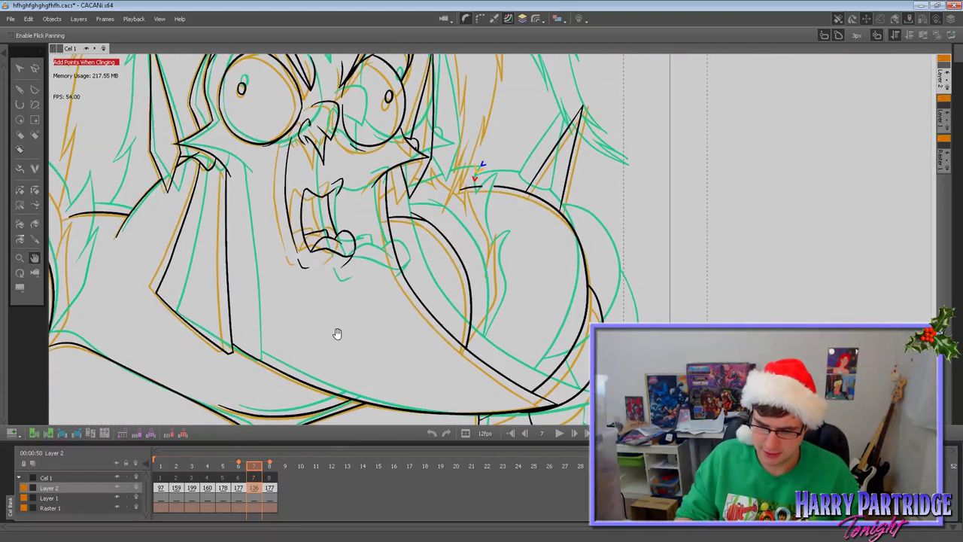
click(35, 90)
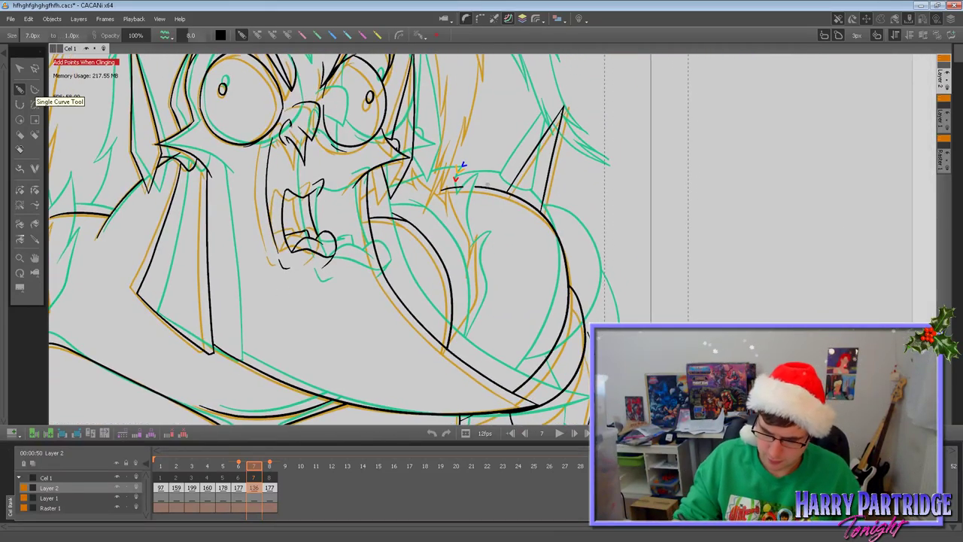
key(Left)
key(Left)
key(Right)
key(Right)
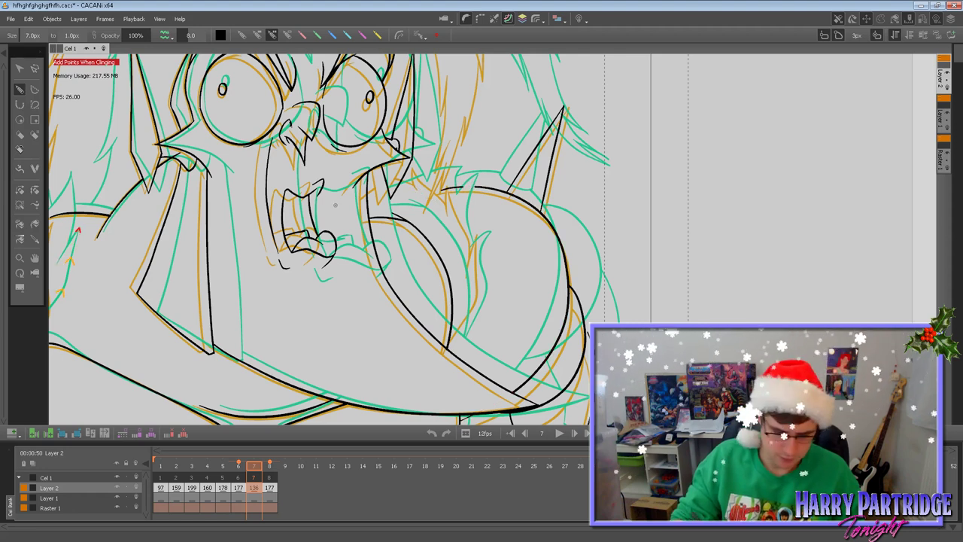
Compare frames 5 to 7 around the left shoulder to check how the fur edge moves.
click(34, 257)
drag(162, 260, 348, 254)
click(21, 89)
key(Left)
key(Right)
key(Left)
key(Left)
key(Right)
key(Right)
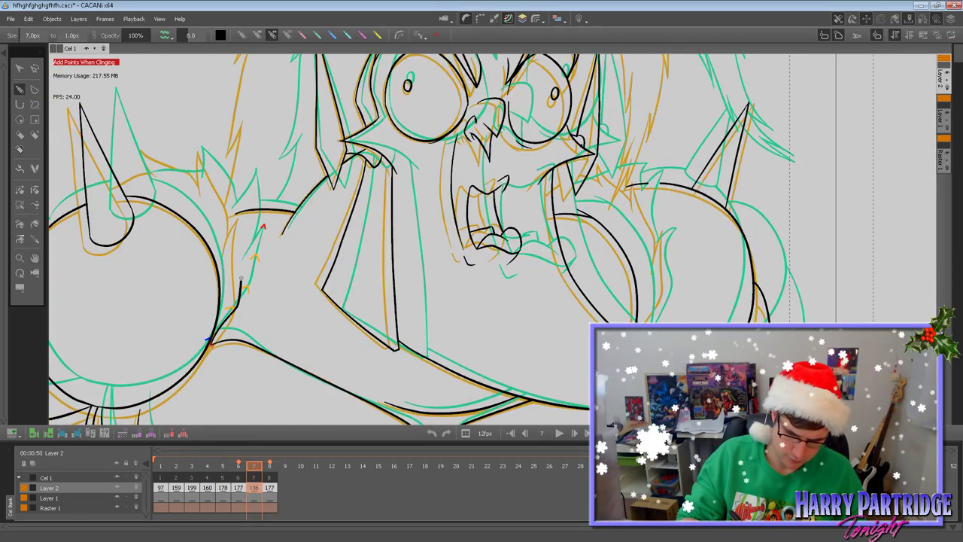
key(ctrl+z)
drag(210, 340, 240, 288)
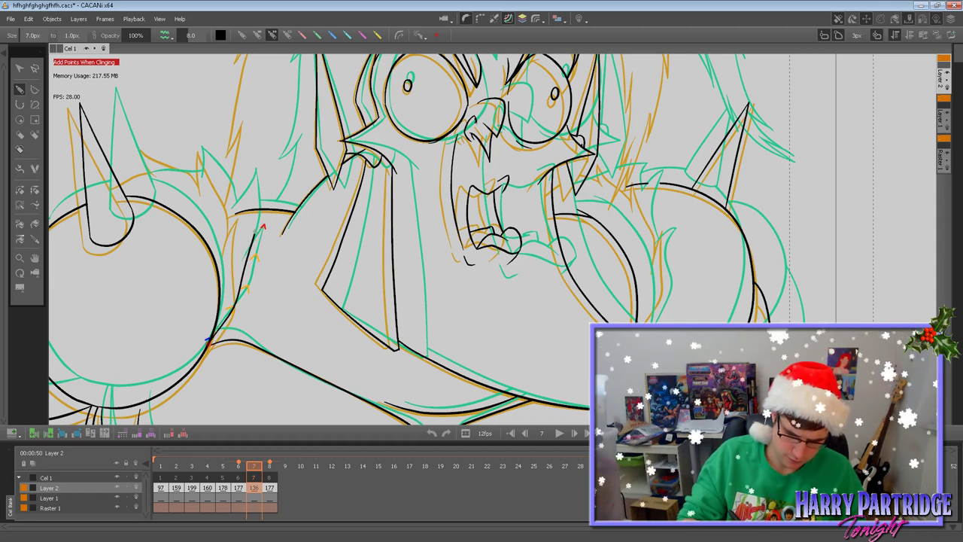
key(ctrl+z)
drag(212, 338, 239, 278)
drag(262, 230, 266, 221)
key(ctrl+z)
key(ctrl+z)
drag(211, 343, 234, 308)
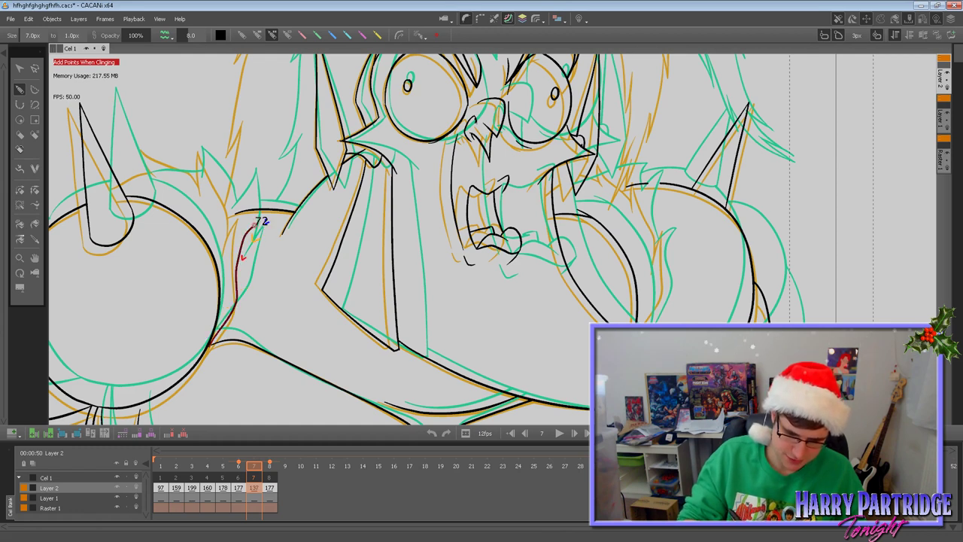
drag(227, 256, 226, 260)
key(Left)
key(Right)
key(ctrl+z)
key(ctrl+z)
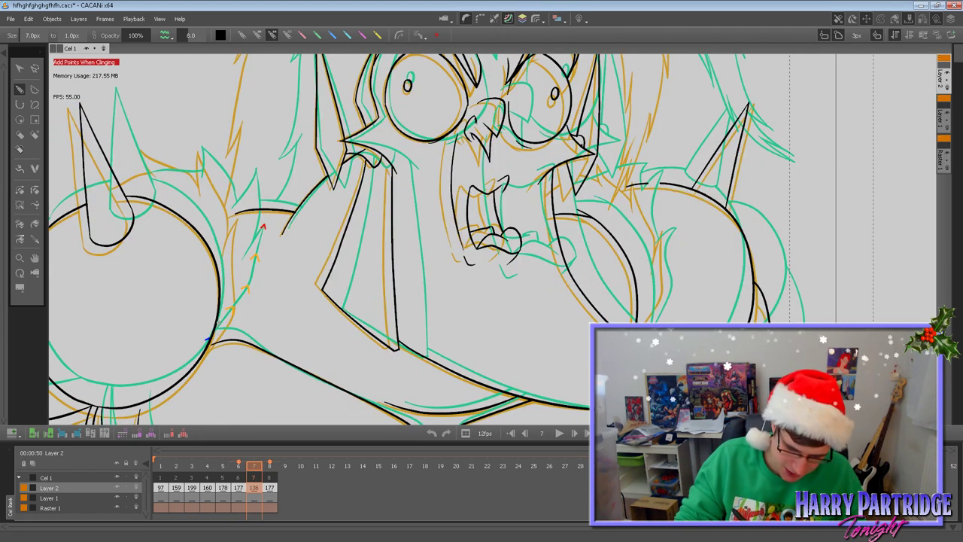
Draw the fur edge up the inner side of the left shoulder ball on frame 7, checking it against the neighbouring frames.
mouse_move(242, 241)
mouse_down()
mouse_move(227, 262)
mouse_move(239, 251)
mouse_move(237, 228)
mouse_move(232, 241)
mouse_move(239, 237)
mouse_move(232, 222)
mouse_move(229, 240)
mouse_move(226, 163)
mouse_up()
key(ctrl+z)
mouse_move(230, 244)
mouse_down()
mouse_move(223, 199)
mouse_move(233, 166)
mouse_move(209, 198)
mouse_up()
key(Left)
key(Right)
key(Right)
key(Left)
key(Left)
key(Right)
Draw the pointed fur tufts across the top of the left shoulder ball and join the neck line to them.
mouse_move(205, 187)
mouse_down()
mouse_move(176, 170)
mouse_move(167, 149)
mouse_up()
key(ctrl+z)
mouse_move(207, 188)
mouse_down()
mouse_move(169, 149)
mouse_move(202, 170)
mouse_up()
drag(129, 178, 120, 183)
key(Left)
key(Right)
key(Right)
key(Left)
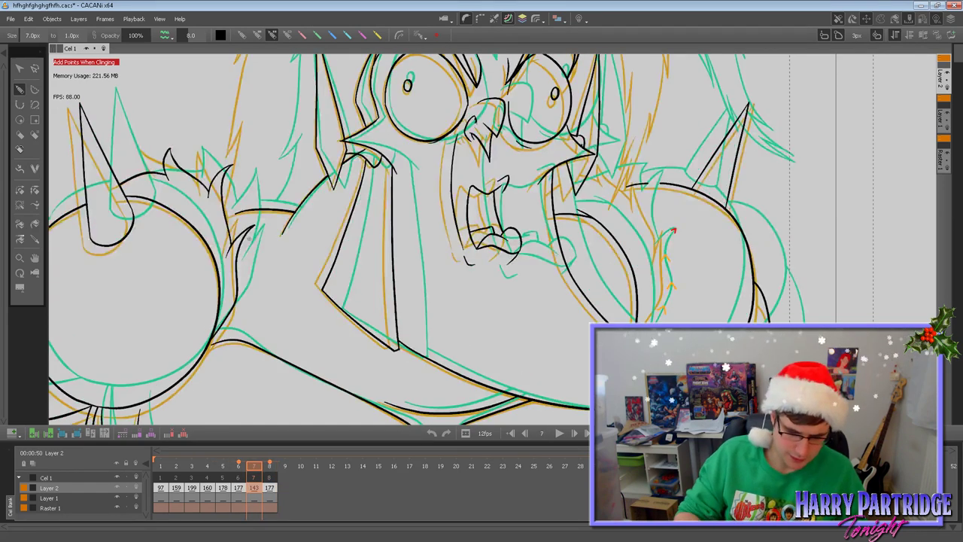
key(j)
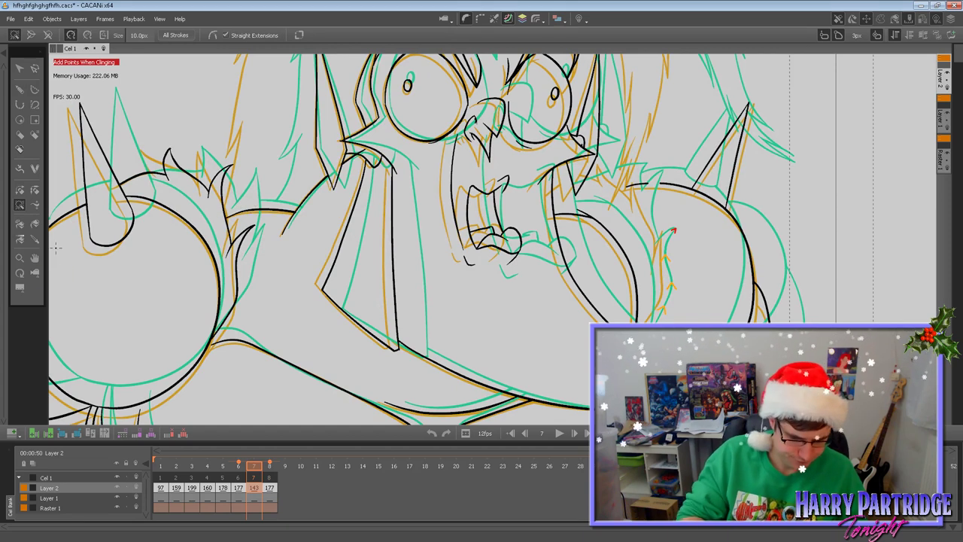
Compare frames 5 to 8 around the shoulders to check how the fur moves.
click(34, 258)
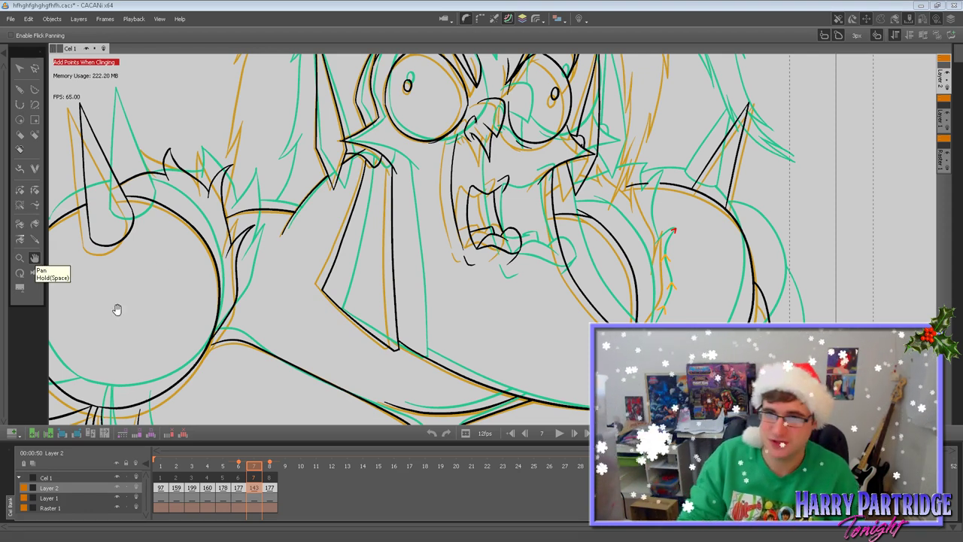
drag(509, 326, 512, 331)
key(Left)
key(Right)
key(Right)
key(Left)
key(Left)
key(Right)
key(Right)
key(Left)
key(Left)
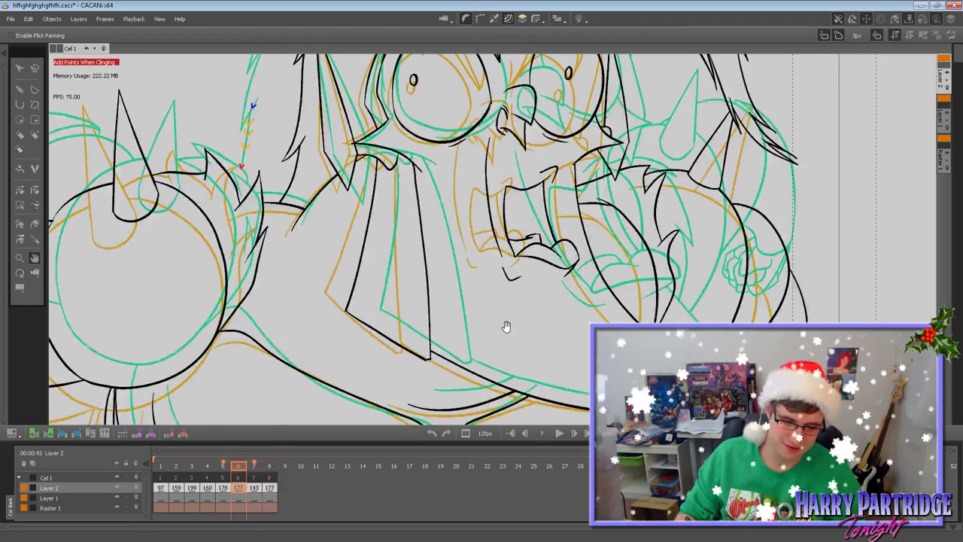
key(Right)
key(Left)
key(Left)
key(Left)
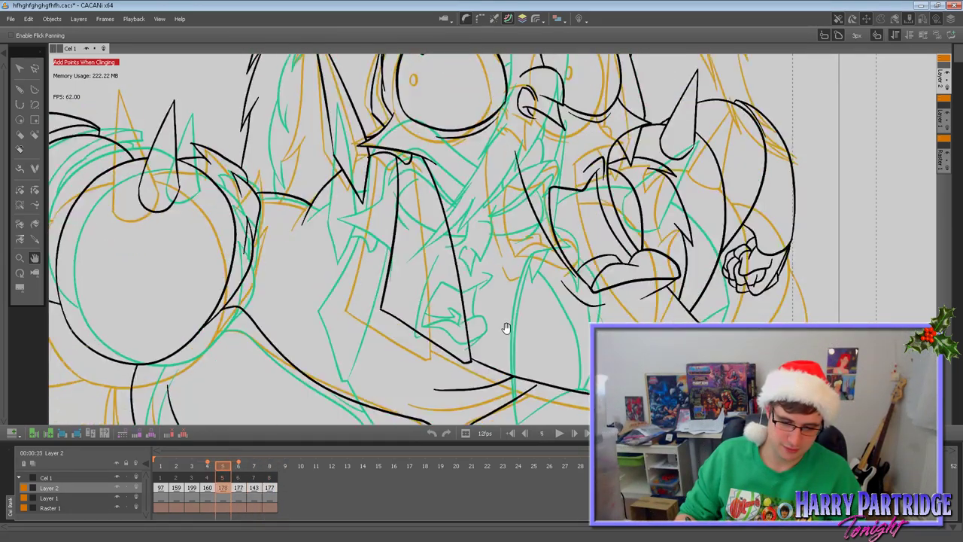
key(Right)
key(Right)
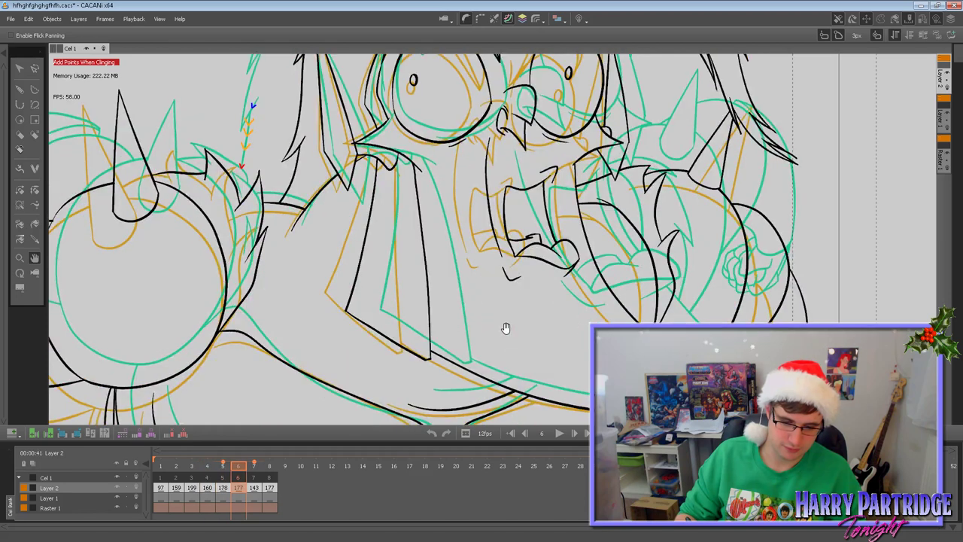
key(Right)
Draw the lower fur edge of the right shoulder on frame 7, from the armhole's lower corner up to a pointed tuft.
drag(505, 327, 383, 333)
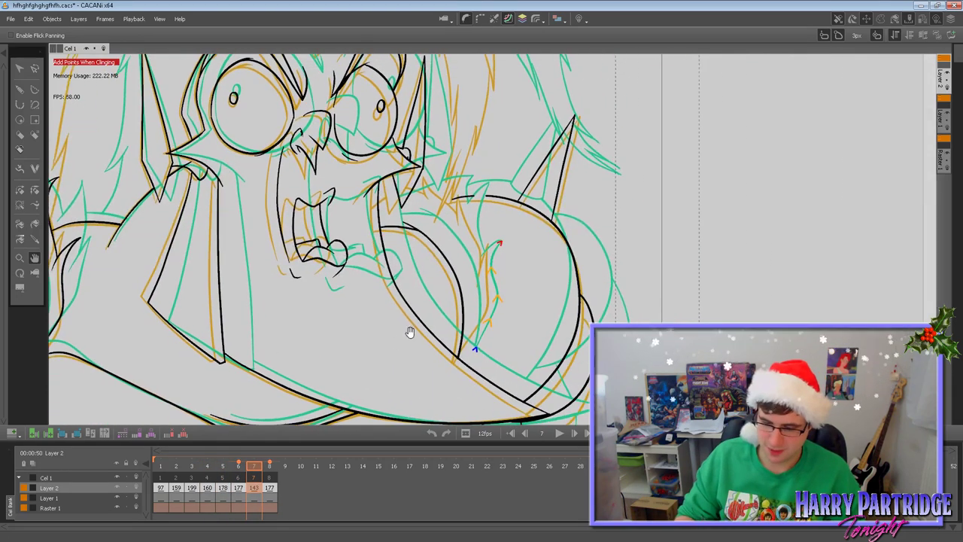
key(b)
key(Left)
key(Right)
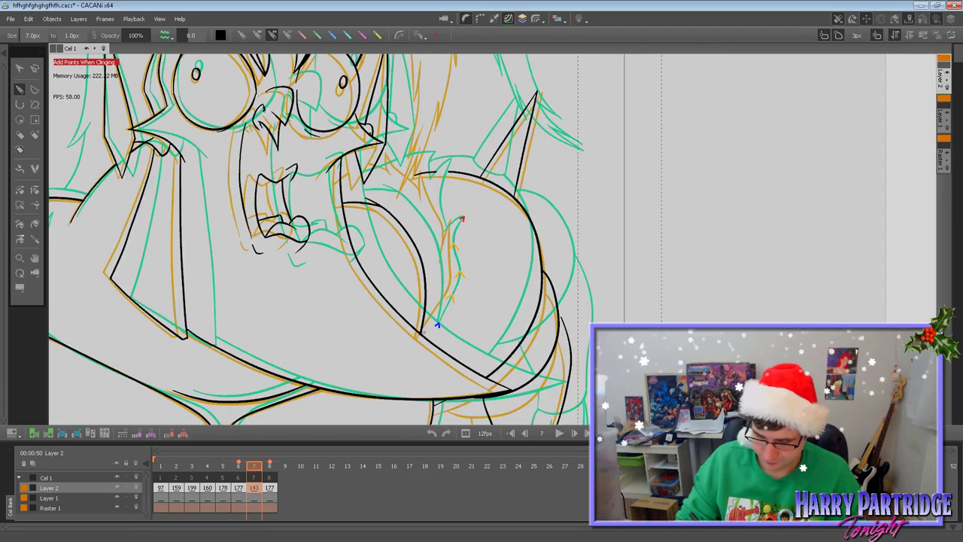
key(Left)
key(Left)
key(Right)
key(Right)
key(ctrl+z)
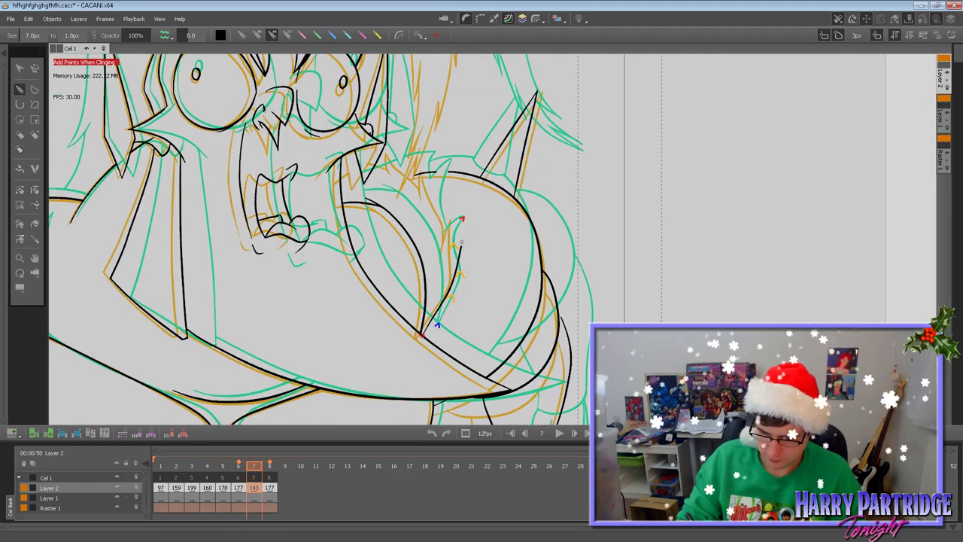
key(Left)
key(Left)
key(Right)
key(Right)
key(Right)
key(Left)
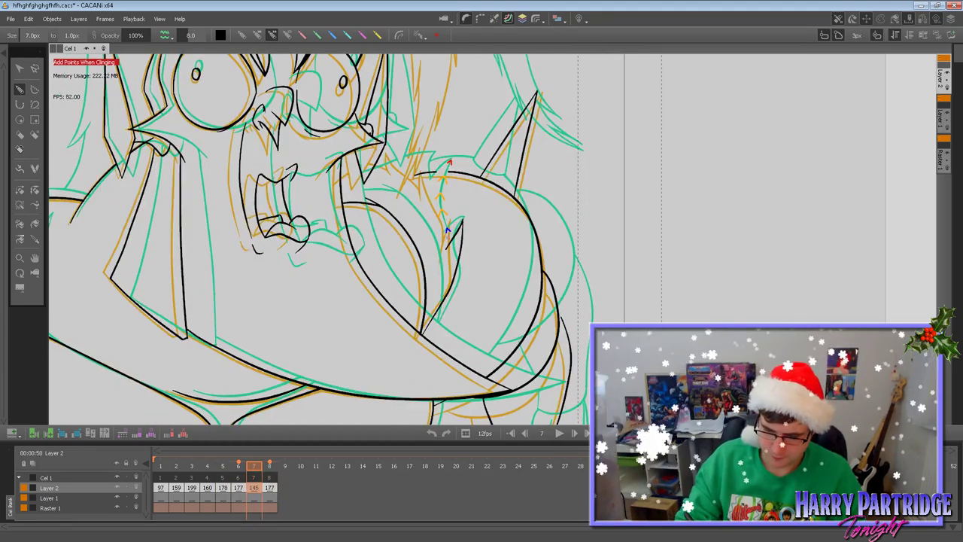
drag(447, 248, 435, 166)
key(Left)
key(Right)
key(Right)
key(Left)
key(Left)
key(Left)
key(Right)
key(Right)
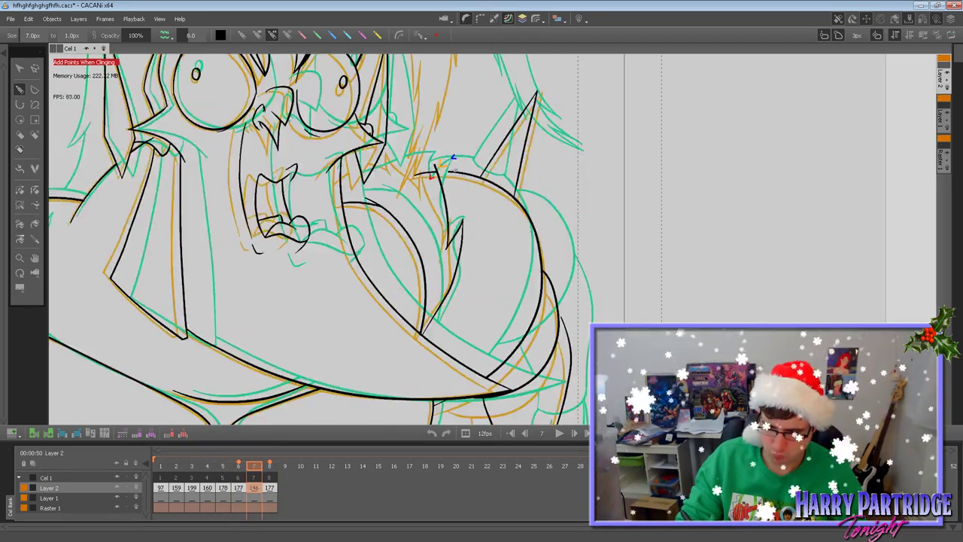
key(Left)
key(Left)
key(Right)
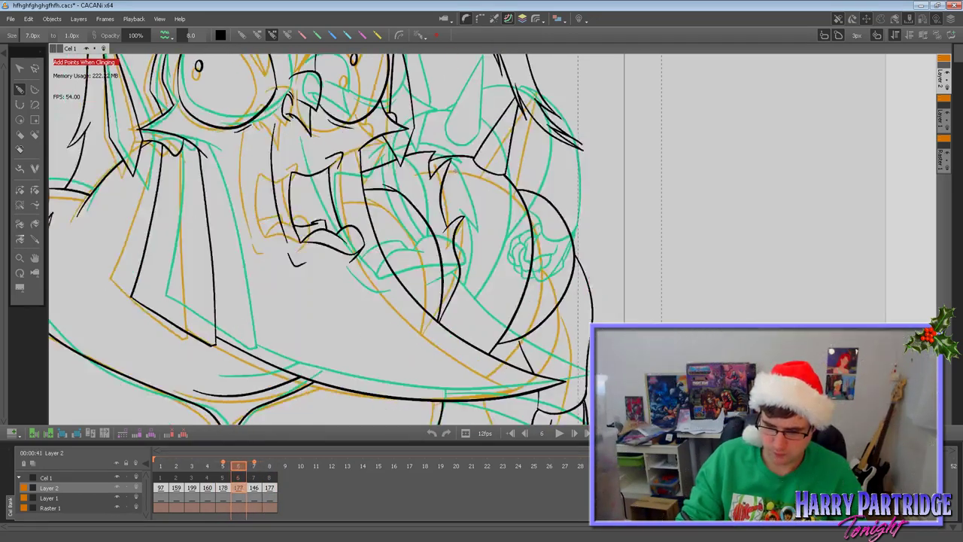
key(Right)
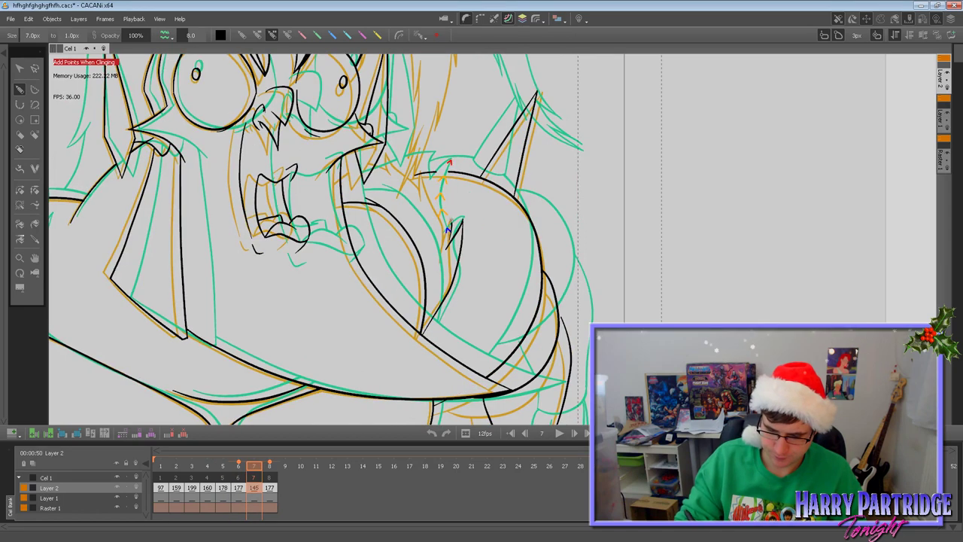
Draw the upper fur edge of the right shoulder on frame 7 with pointed tufts running up to the neck.
mouse_move(449, 242)
mouse_down()
mouse_move(430, 175)
mouse_move(420, 198)
mouse_up()
key(Left)
key(Right)
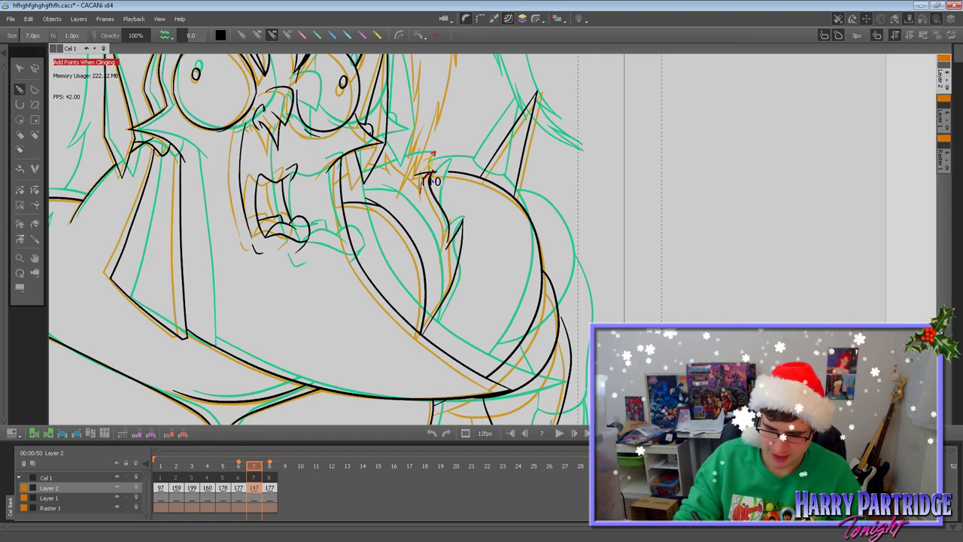
drag(420, 187, 402, 155)
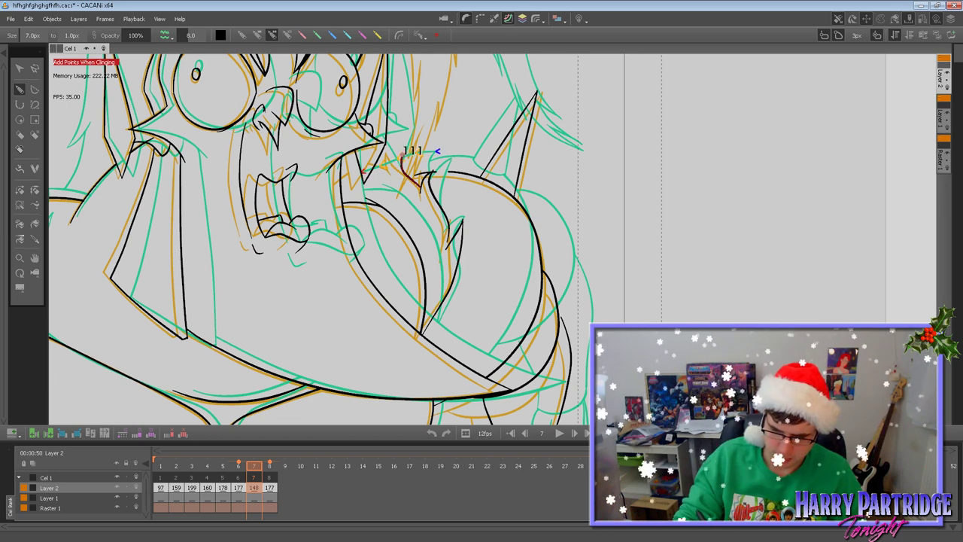
key(Left)
key(Right)
drag(366, 166, 387, 167)
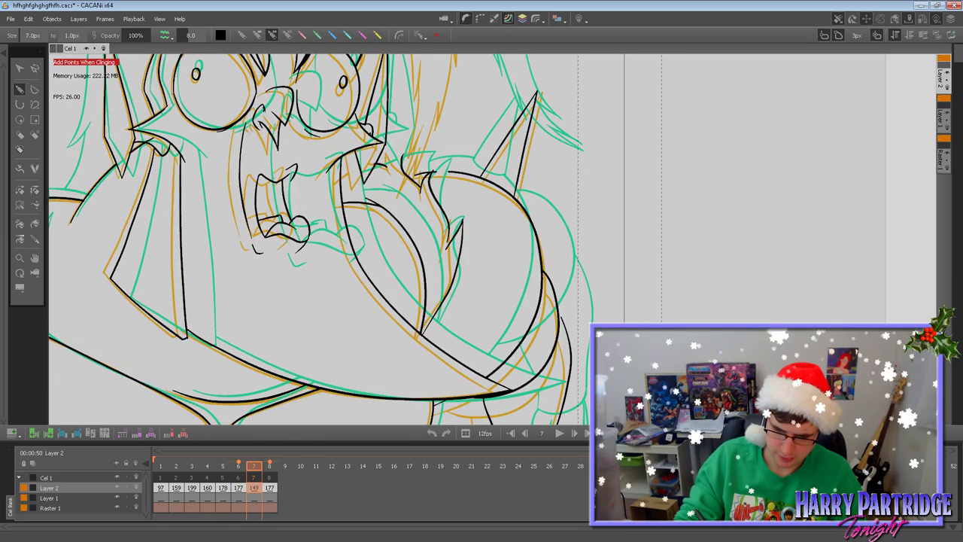
key(Left)
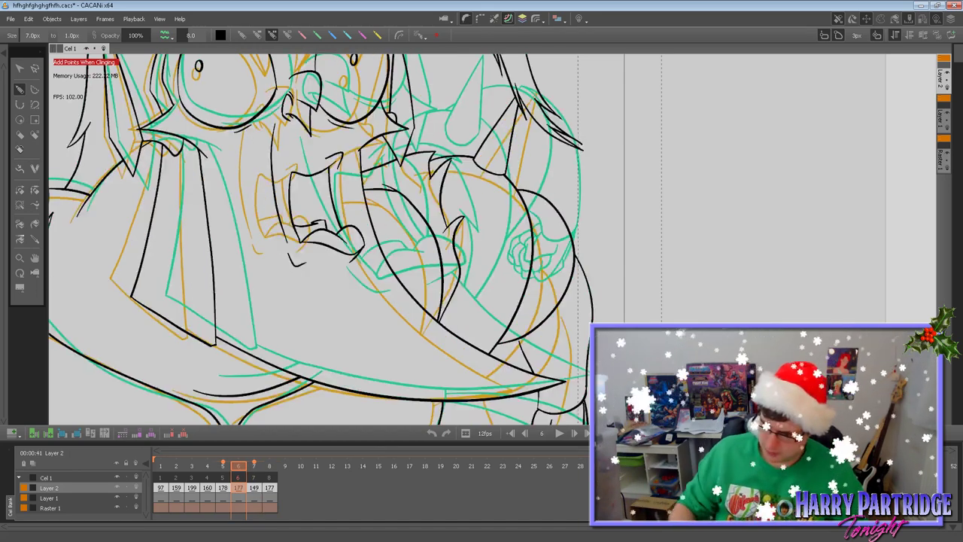
Draw the jagged hair outline to the left of the head on frame 7, from the crown down to the shoulder.
key(space)
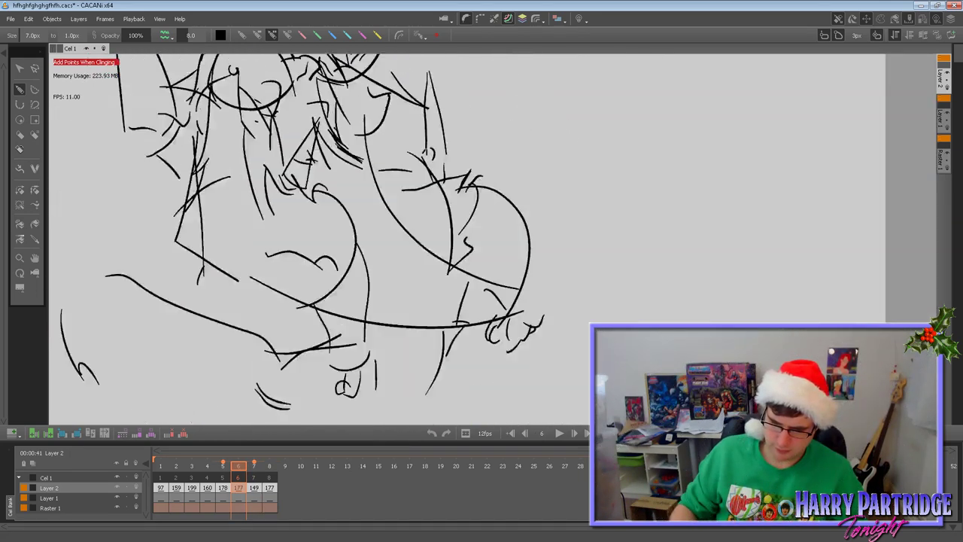
drag(324, 281, 328, 373)
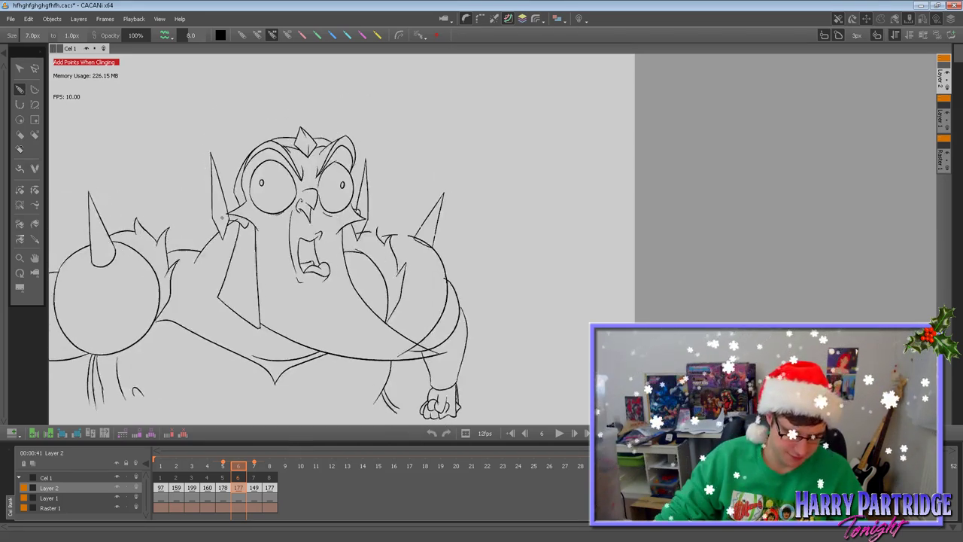
click(36, 258)
key(Return)
key(Right)
key(Right)
key(Left)
scroll(436, 245, up, 8)
drag(158, 156, 355, 269)
scroll(263, 213, up, 3)
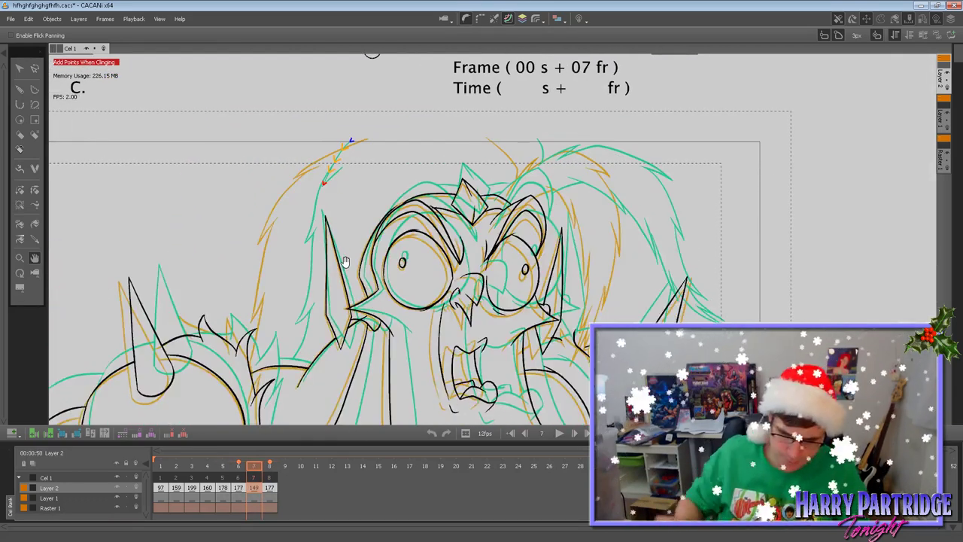
click(20, 90)
key(Left)
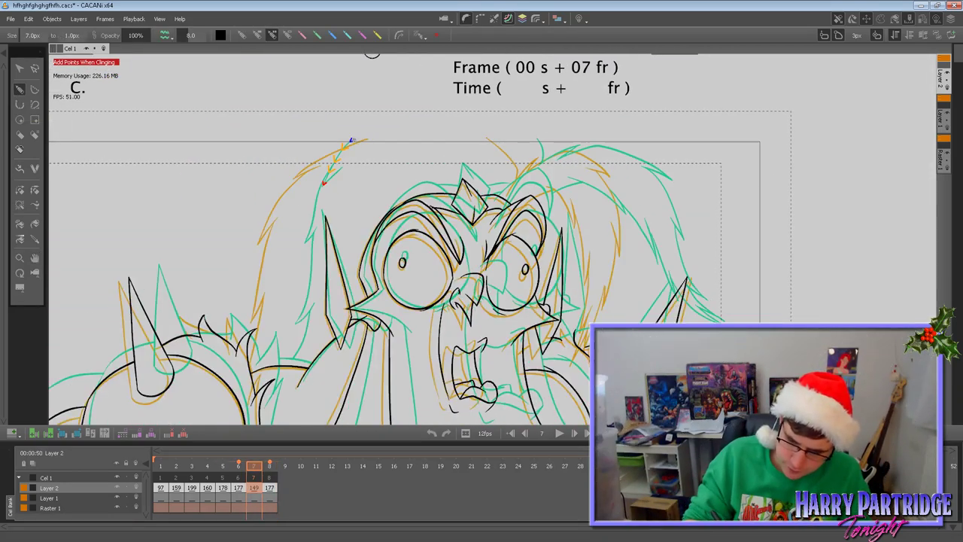
mouse_move(283, 218)
mouse_down()
mouse_move(288, 240)
mouse_move(293, 220)
mouse_move(275, 242)
mouse_move(280, 365)
mouse_up()
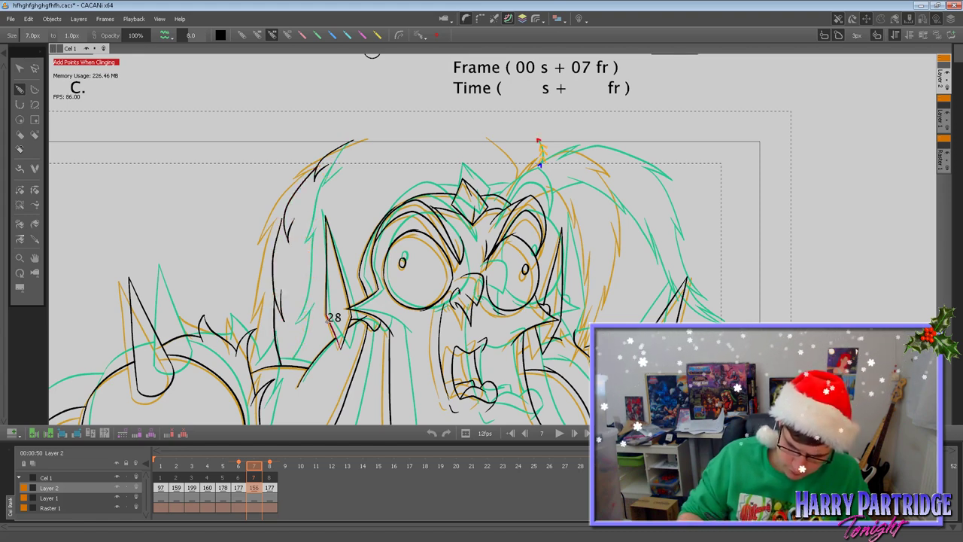
Draw the short hair stroke at the parting above the right eye on frame 7, using frame 6 as reference.
key(Left)
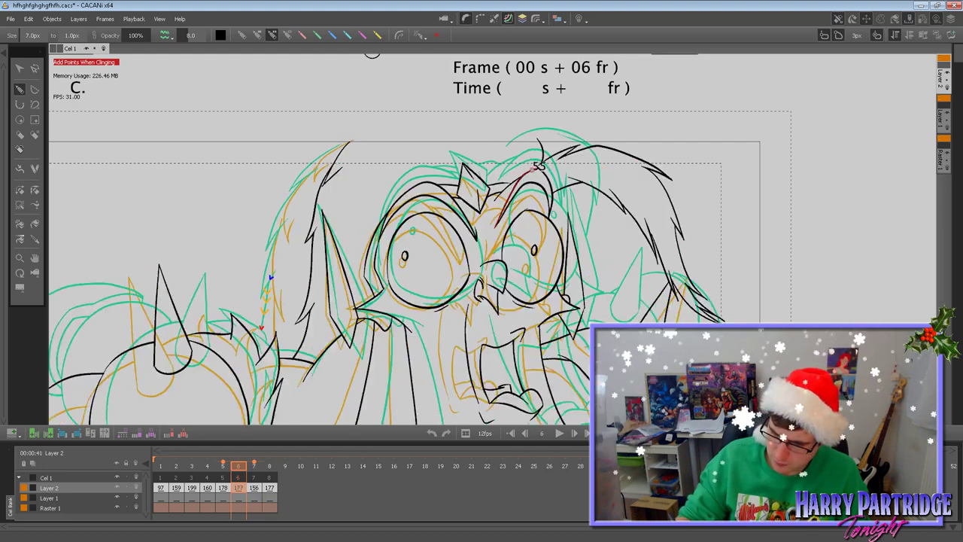
key(Right)
key(Left)
key(Right)
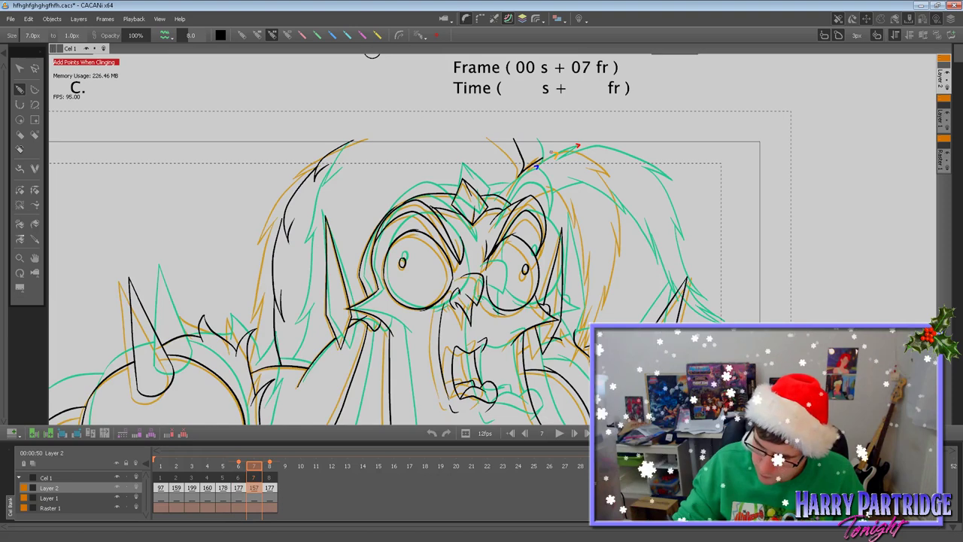
Compare frames 4 to 7 around the hair parting to check how the strands move.
key(Left)
key(Right)
key(Left)
key(Left)
key(Left)
key(Right)
key(Right)
key(Right)
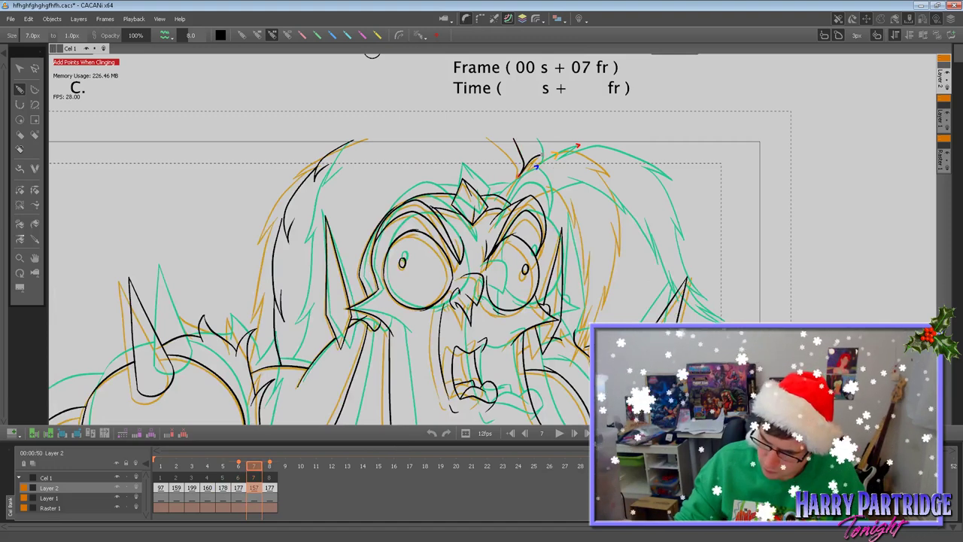
key(Left)
key(Right)
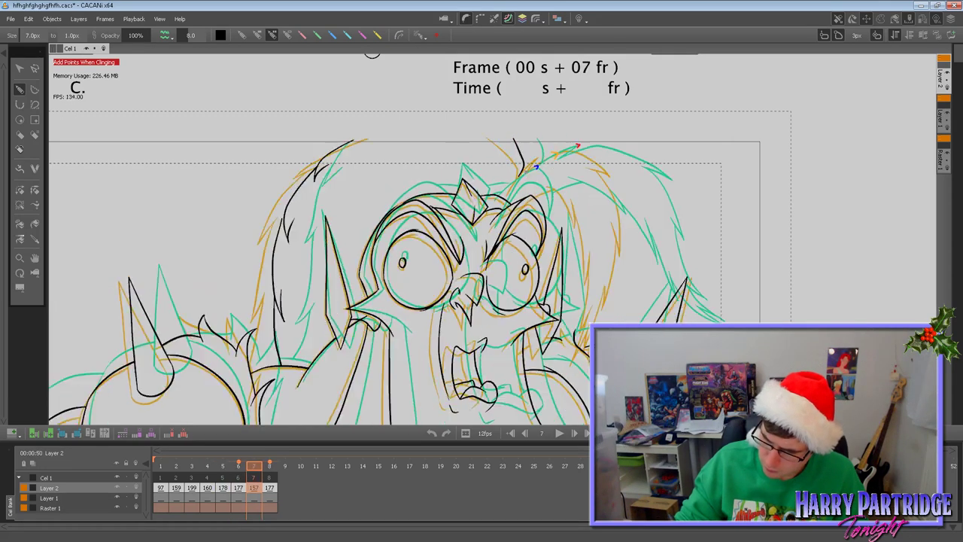
Draw the small curve at the base of the parting and the upper hair outline arching right from it on frame 7.
mouse_move(508, 185)
mouse_down()
mouse_move(516, 167)
mouse_move(558, 155)
mouse_move(604, 188)
mouse_up()
key(ctrl+z)
key(ctrl+z)
mouse_move(540, 161)
mouse_down()
mouse_move(520, 173)
mouse_move(579, 158)
mouse_move(607, 184)
mouse_up()
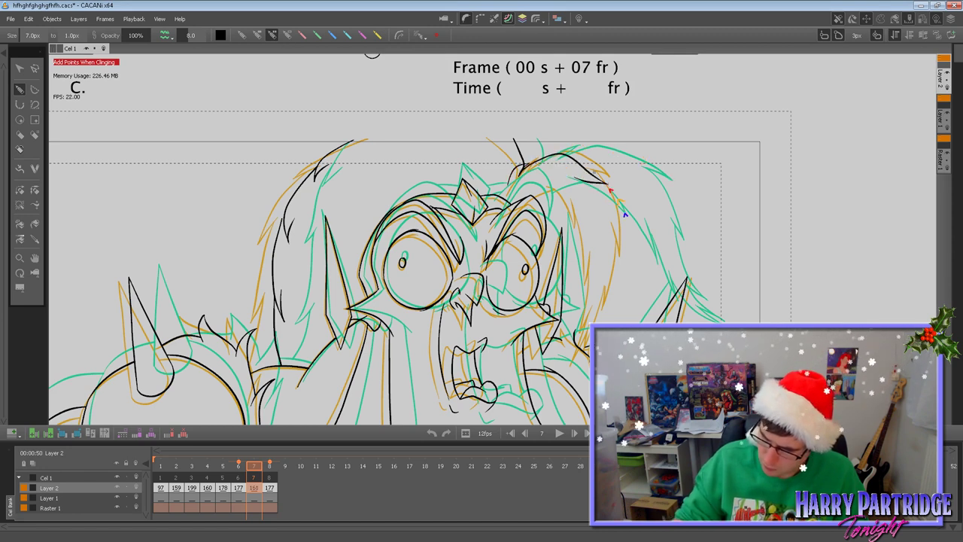
key(ctrl+z)
mouse_move(602, 226)
mouse_down()
mouse_move(617, 247)
mouse_move(636, 248)
mouse_up()
key(ctrl+z)
key(ctrl+z)
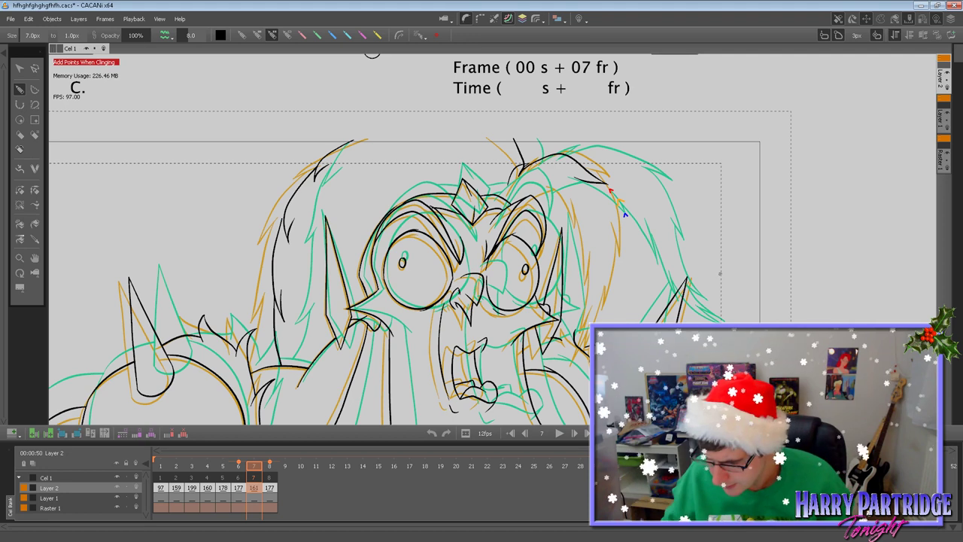
key(Left)
key(Right)
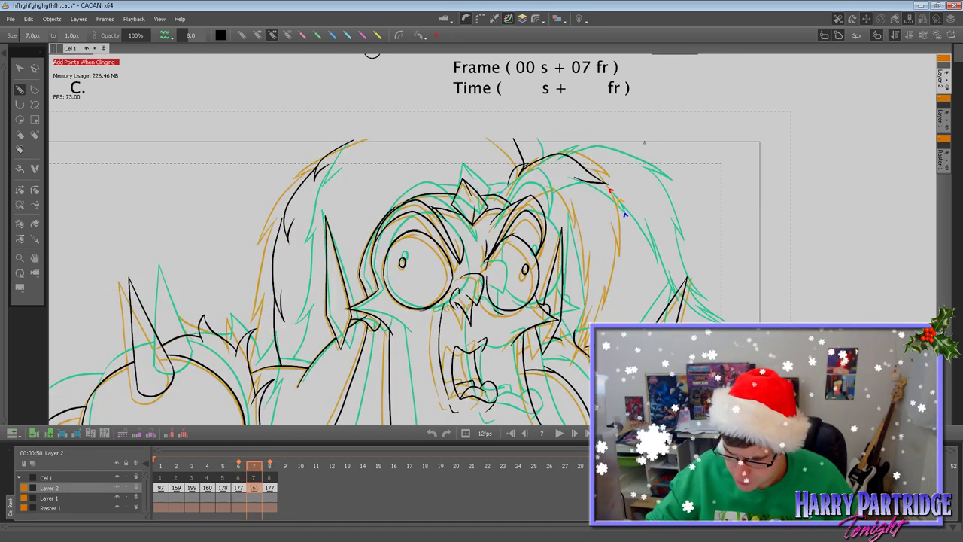
Redraw the arched upper hair outline right of the parting so it ends in a shorter pointed tuft.
key(ctrl+z)
key(ctrl+z)
mouse_move(519, 171)
mouse_down()
mouse_move(541, 157)
mouse_move(608, 178)
mouse_up()
key(ctrl+z)
drag(559, 153, 615, 172)
key(ctrl+z)
mouse_move(519, 172)
mouse_down()
mouse_move(567, 152)
mouse_move(598, 176)
mouse_up()
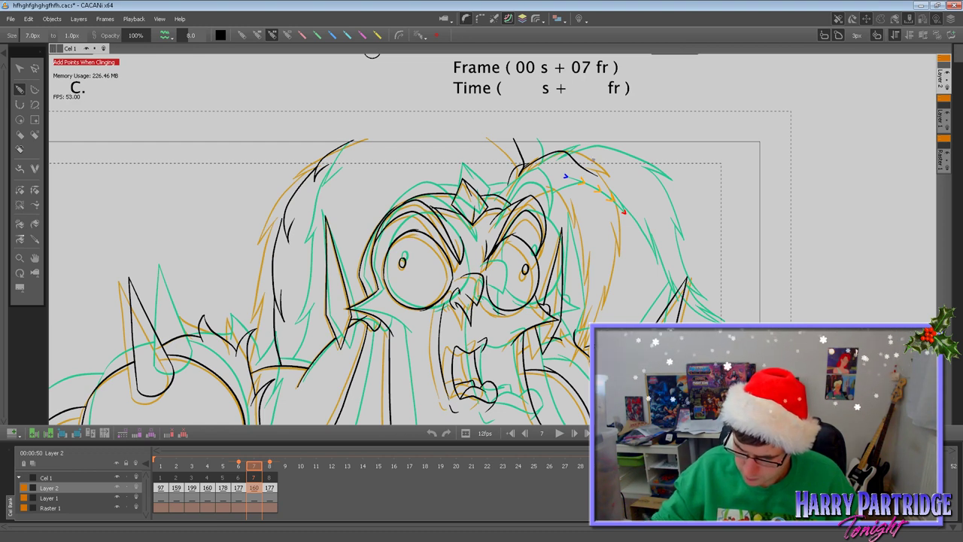
Draw the inner hair edge with its pointed tufts and the parallel outer edge sweeping down toward the right shoulder spike on frame 7.
drag(546, 194, 585, 223)
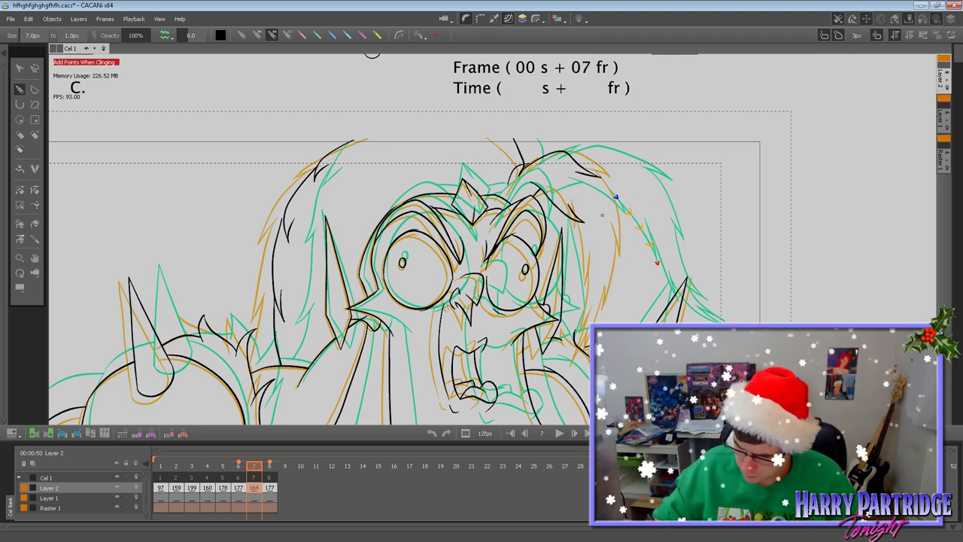
drag(575, 212, 620, 278)
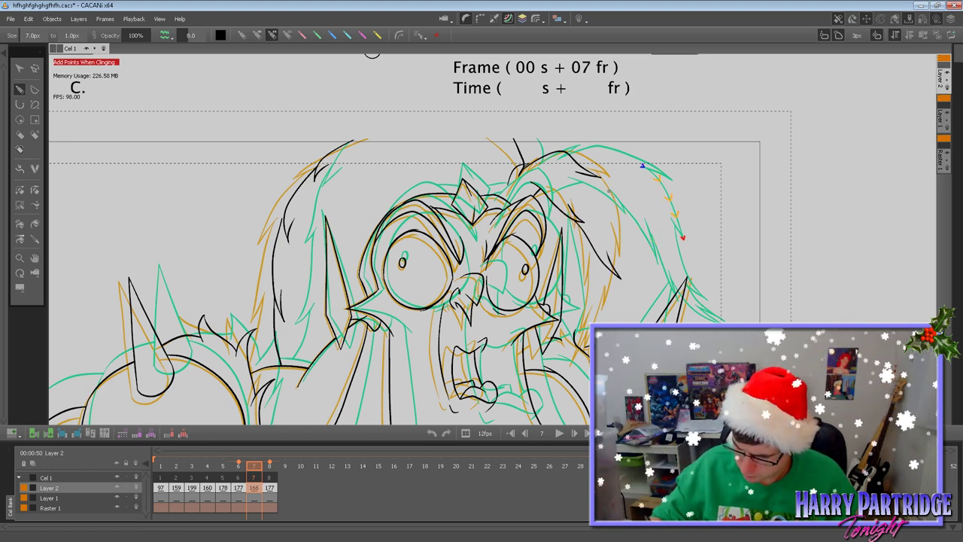
key(ctrl+z)
key(ctrl+z)
drag(572, 218, 605, 273)
drag(606, 284, 610, 286)
drag(610, 286, 595, 262)
mouse_move(584, 175)
mouse_down()
mouse_move(604, 223)
mouse_move(643, 265)
mouse_up()
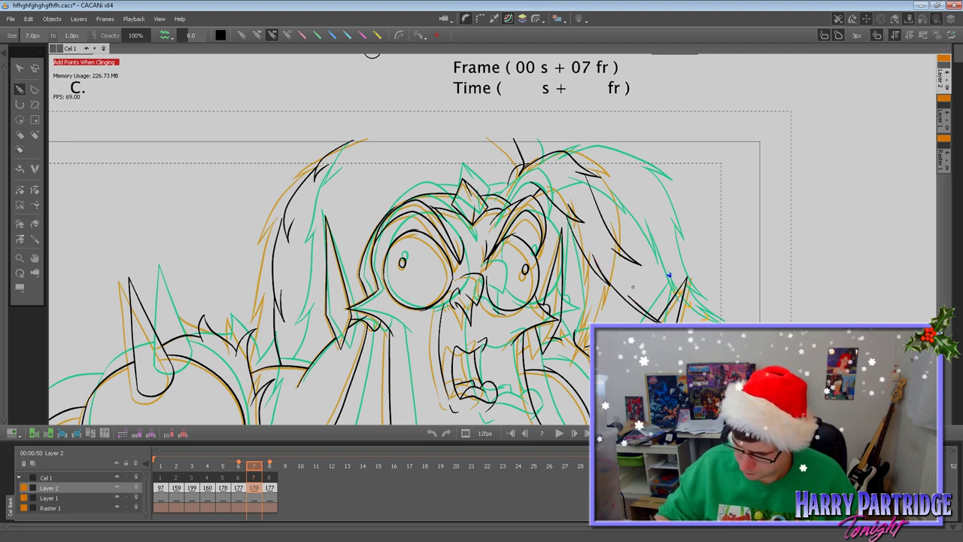
Finish the strand's lower tufts across the right shoulder spike and add a short shoulder-fur stroke below the right cheek.
key(Left)
key(Right)
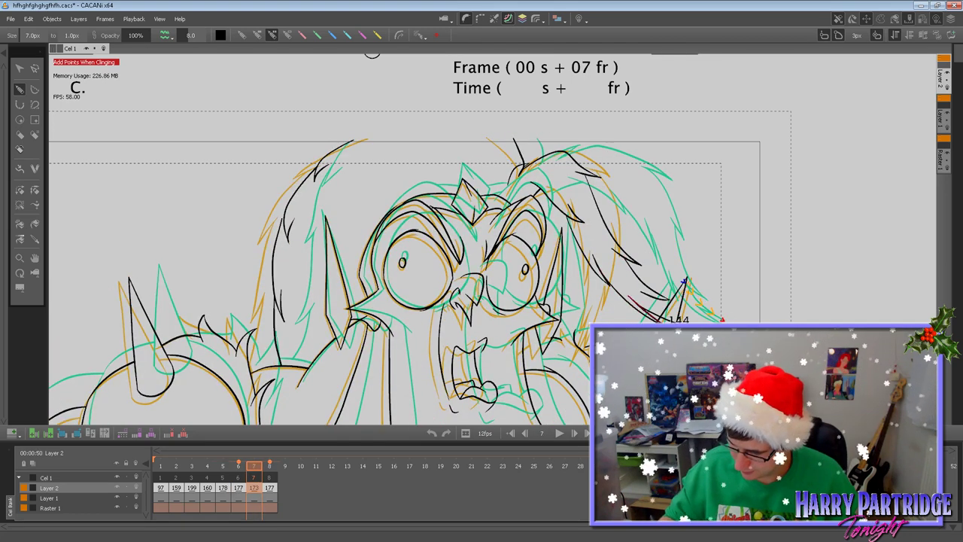
drag(669, 315, 698, 322)
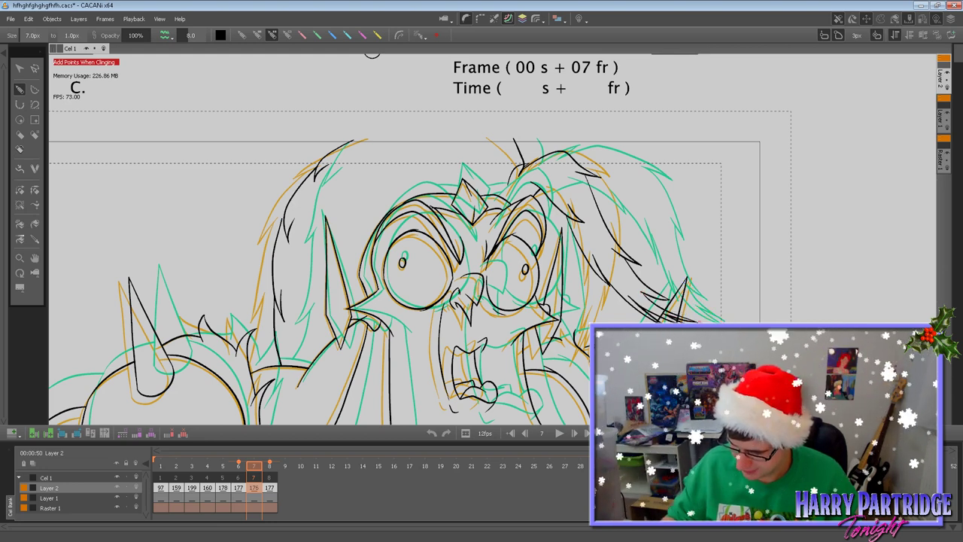
drag(574, 329, 573, 343)
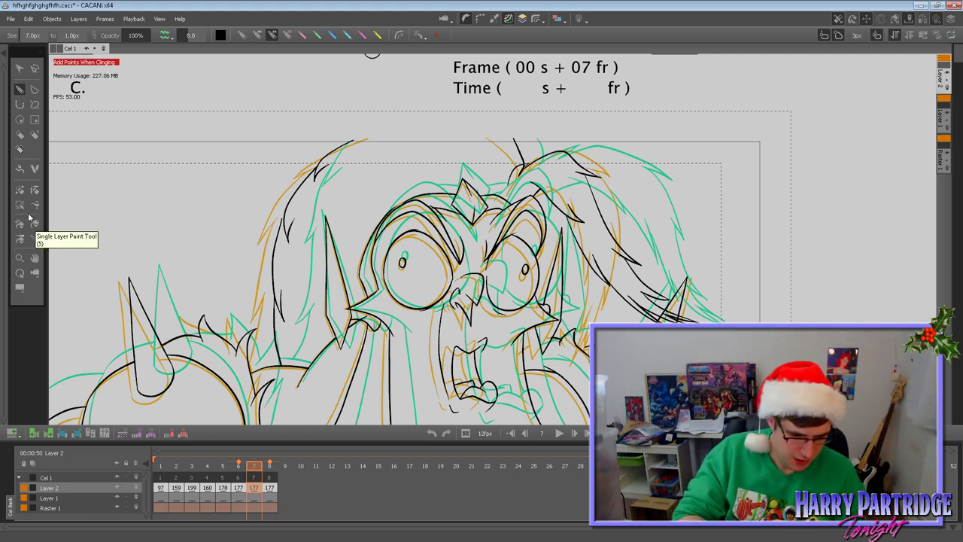
Delete the short shoulder-fur stroke below the right cheek on frame 7.
click(21, 190)
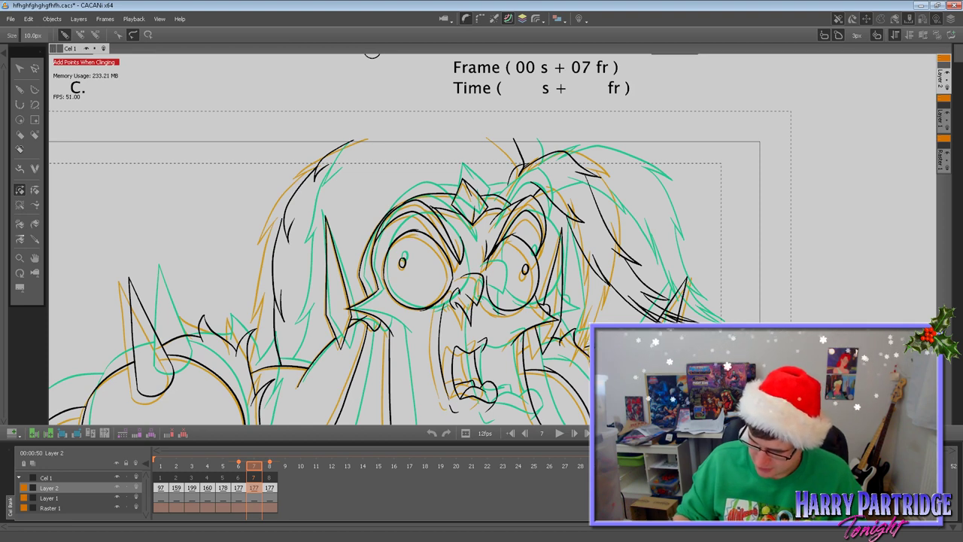
click(20, 204)
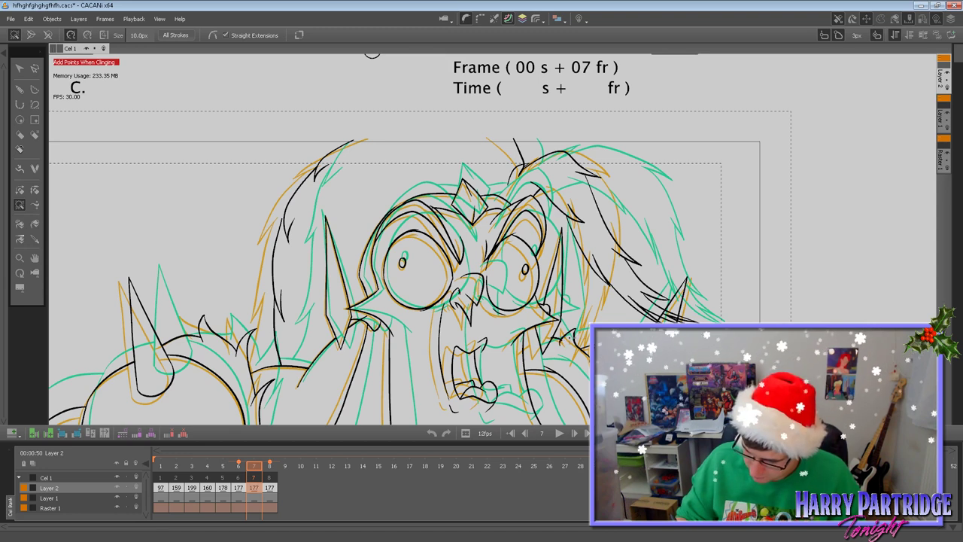
key(Right)
key(Left)
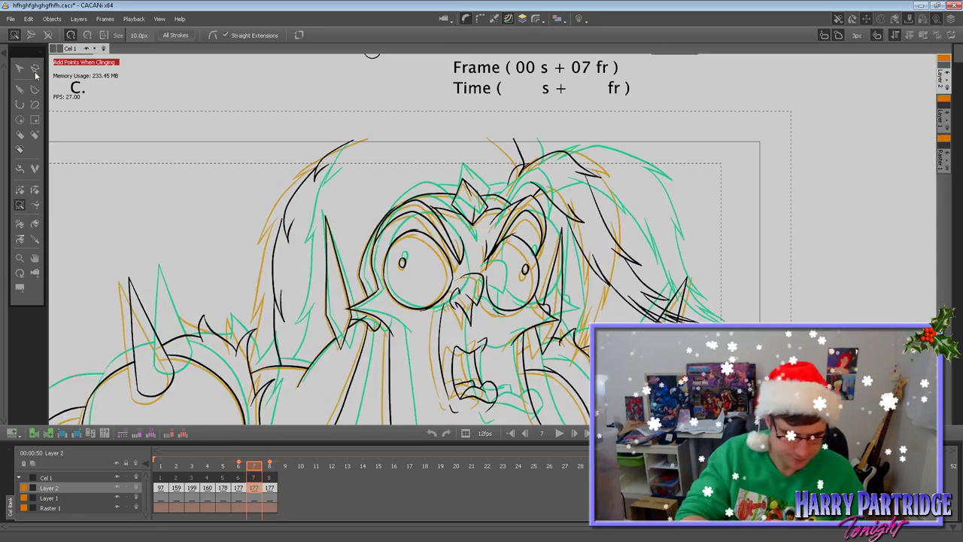
click(20, 68)
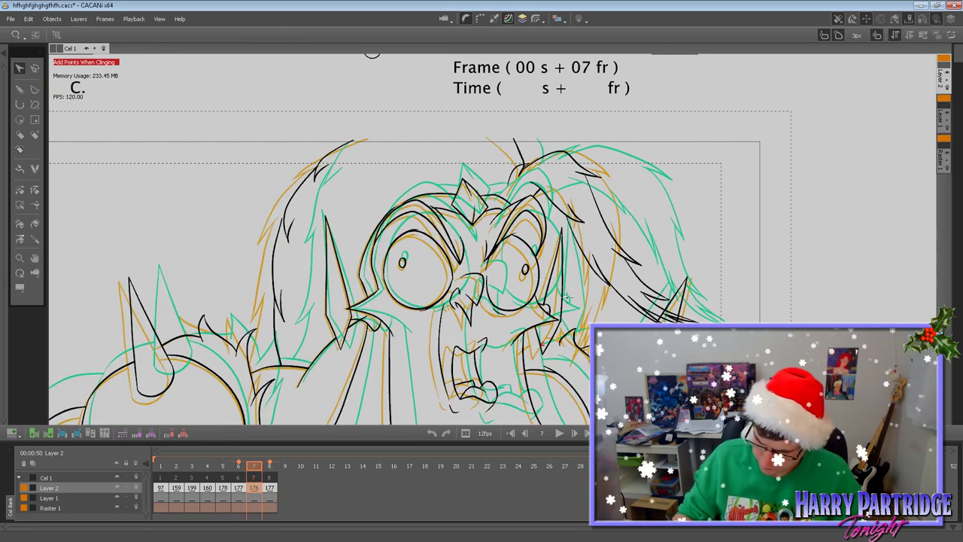
Redraw the short shoulder-fur stroke below the right cheek on frame 7, using frames 6 and 8 as reference.
click(19, 89)
key(Left)
key(Right)
key(Right)
key(Left)
key(Right)
key(Left)
key(Left)
key(Right)
key(Left)
key(Right)
key(Right)
key(Left)
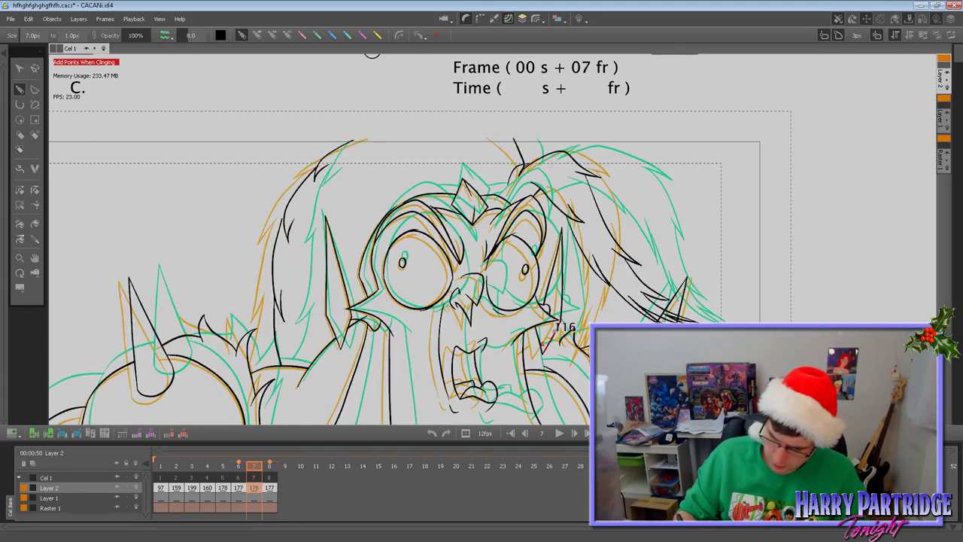
Turn off the onion skin display and compare the clean frame 7 drawing with frame 6.
click(21, 191)
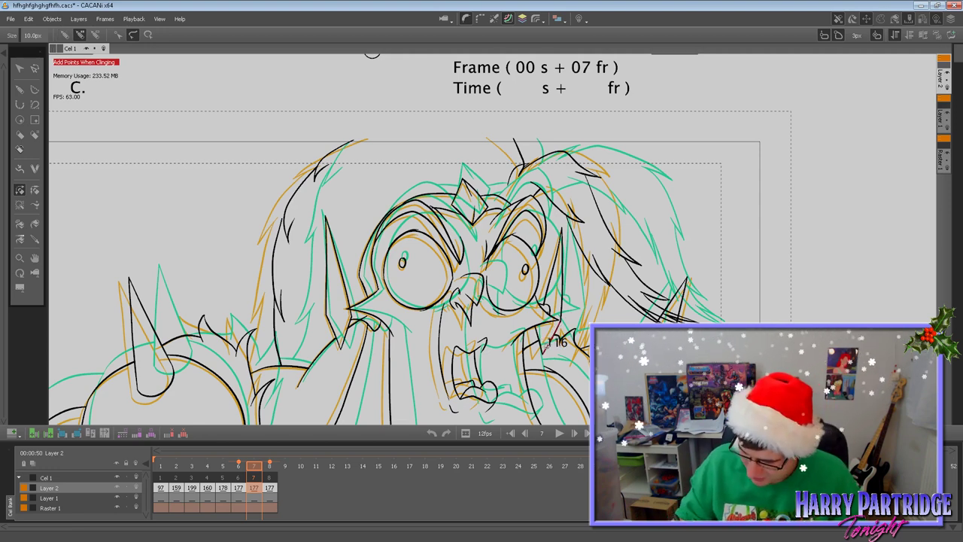
click(578, 21)
click(594, 32)
click(523, 164)
key(ctrl+z)
key(Left)
key(Right)
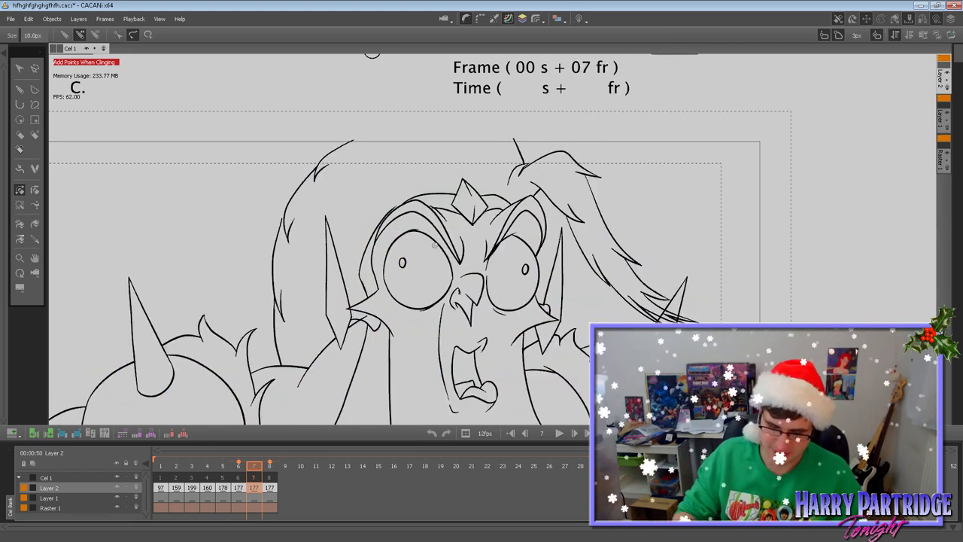
Examine the arms and torso on frame 7 and compare the full figure with frame 8.
click(20, 205)
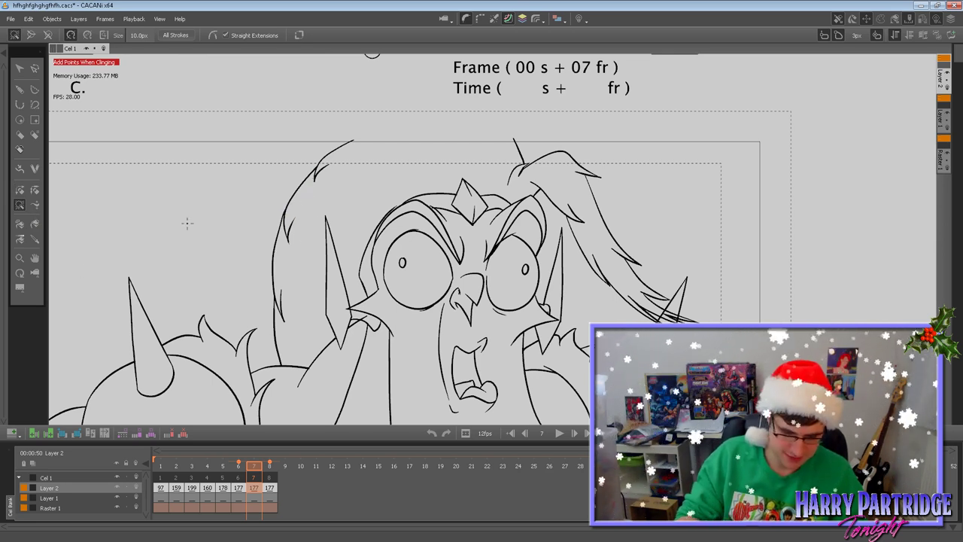
click(35, 258)
mouse_move(492, 365)
mouse_down()
mouse_move(519, 282)
mouse_move(531, 186)
mouse_up()
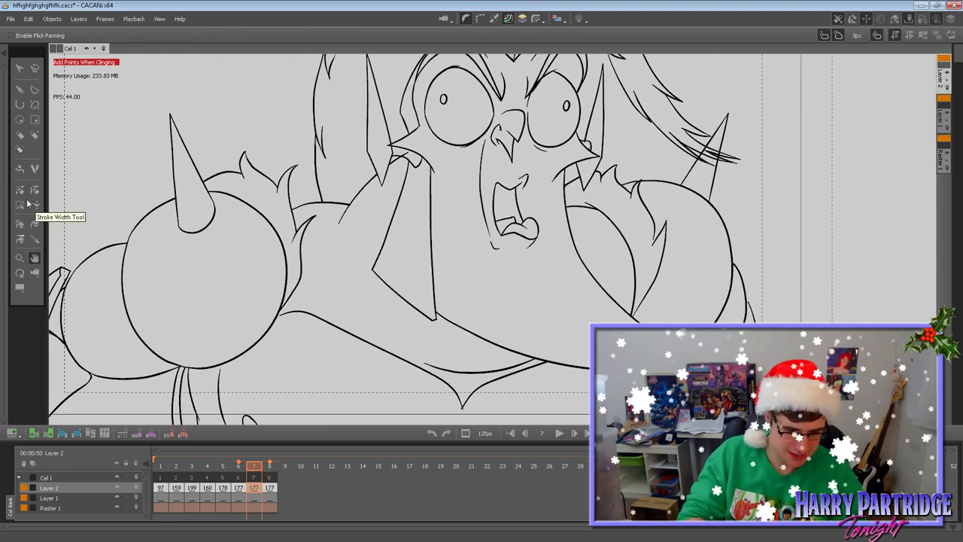
click(21, 190)
scroll(505, 161, down, 5)
key(Right)
key(Left)
key(Right)
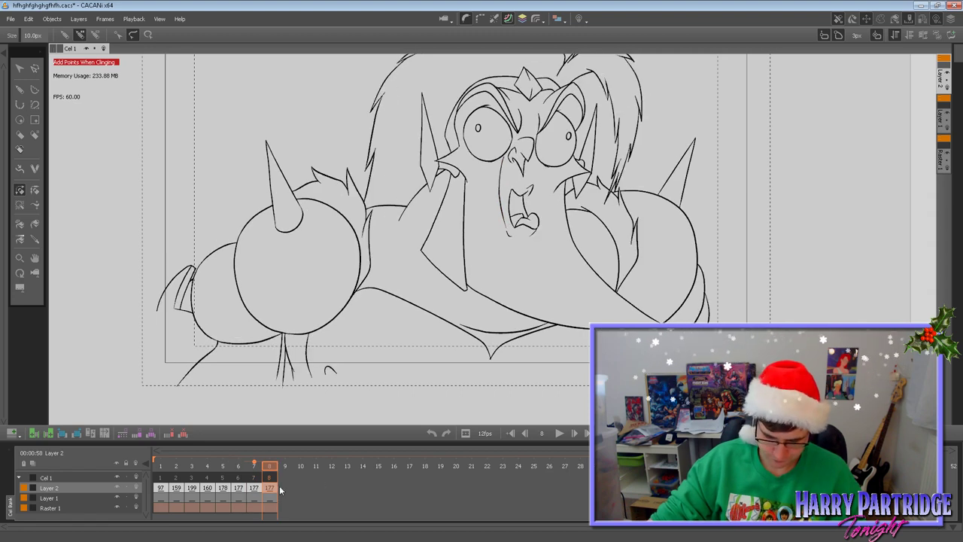
Insert a frame after frame 7 to get an inbetween drawing on frame 8, and show it.
click(256, 489)
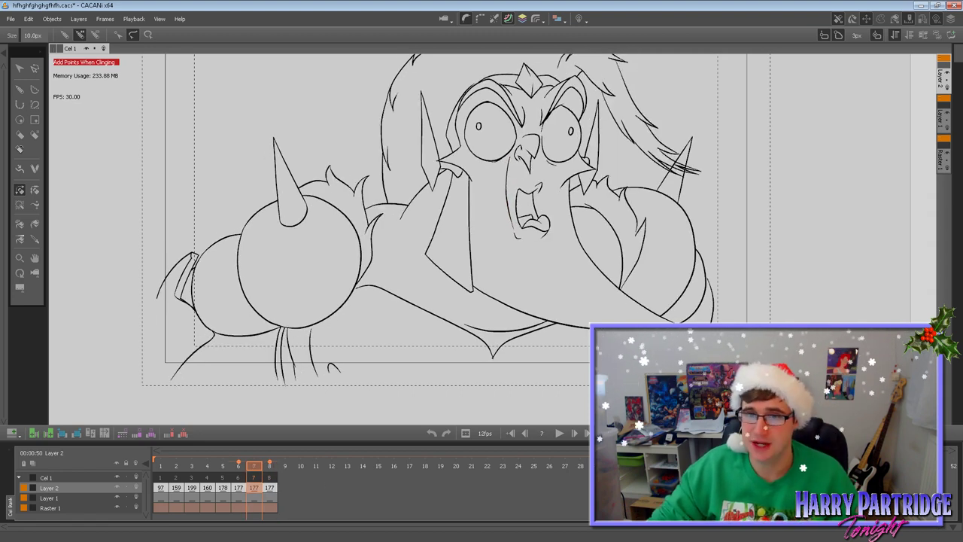
key(F5)
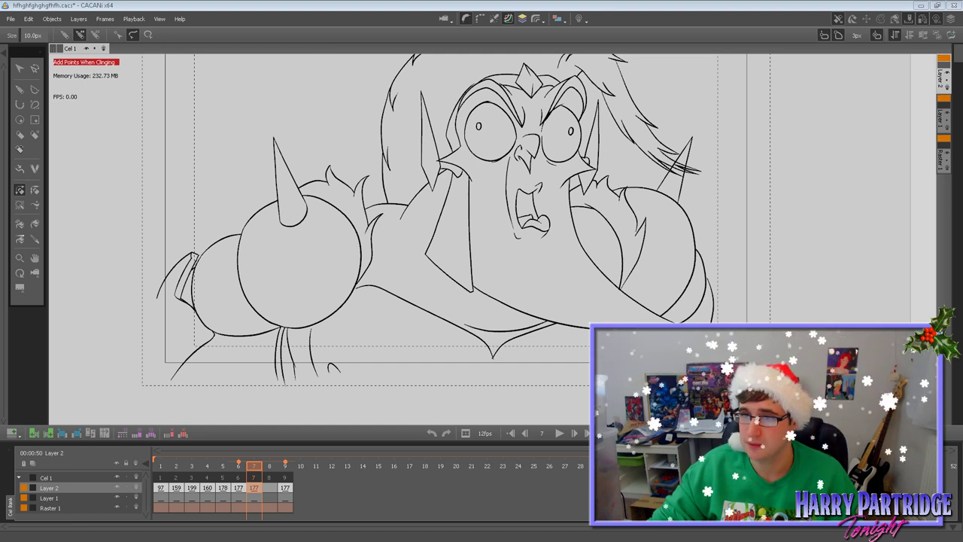
key(Right)
key(Right)
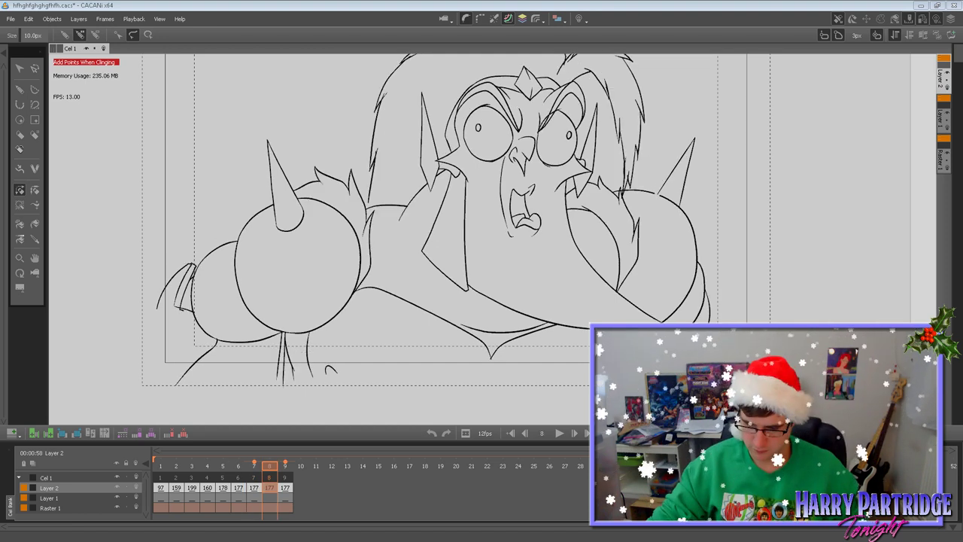
Flip back and forth through the frames around the new inbetween on frame 8 to check the motion.
key(Left)
key(Left)
key(Left)
key(Left)
key(Left)
key(Right)
key(Right)
key(Right)
key(Right)
key(Right)
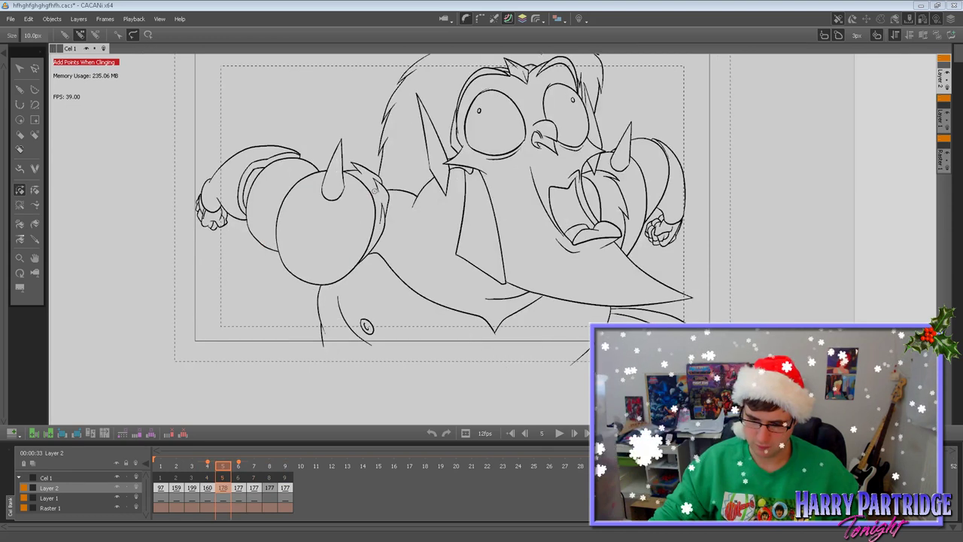
key(Left)
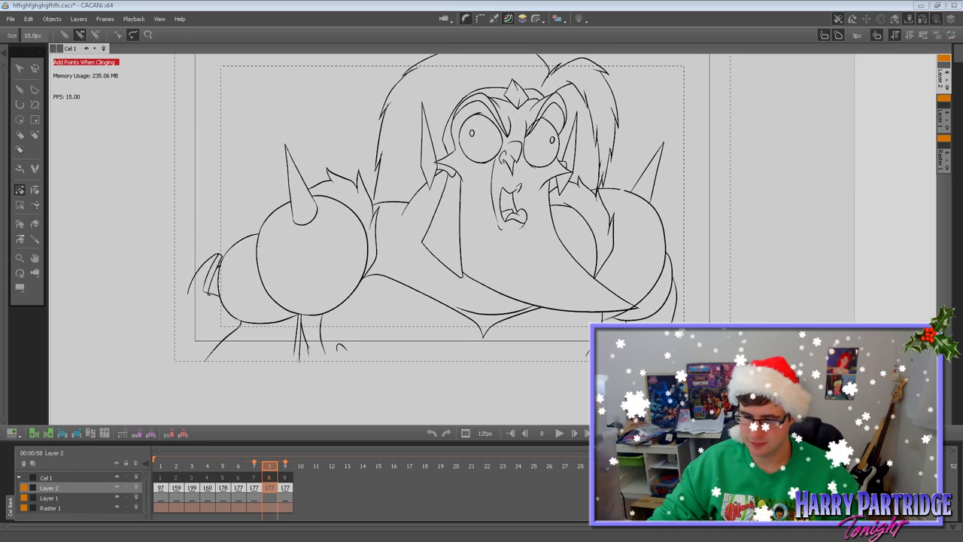
key(Left)
key(Left)
key(Right)
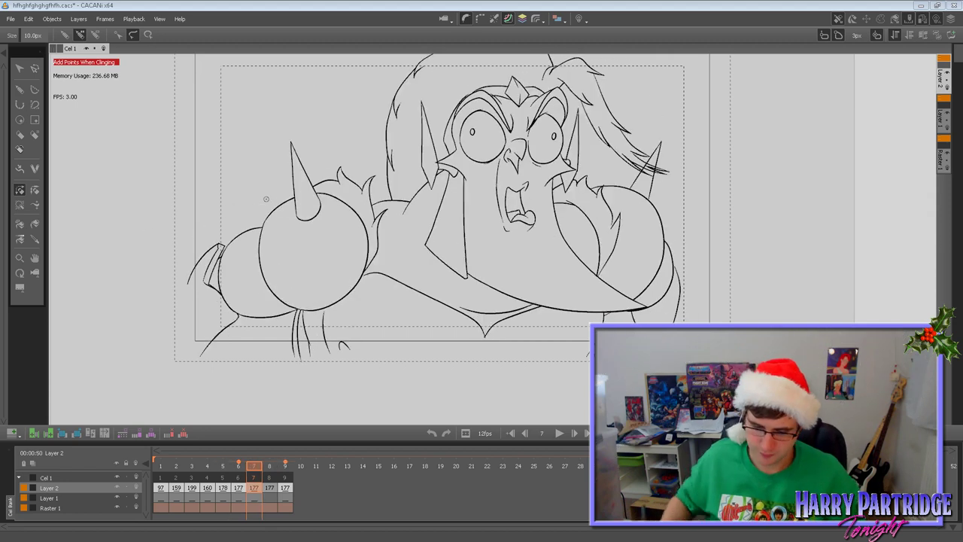
Adjust the curve of the head outline arching above the left brow on frame 7 by moving its control points.
click(34, 68)
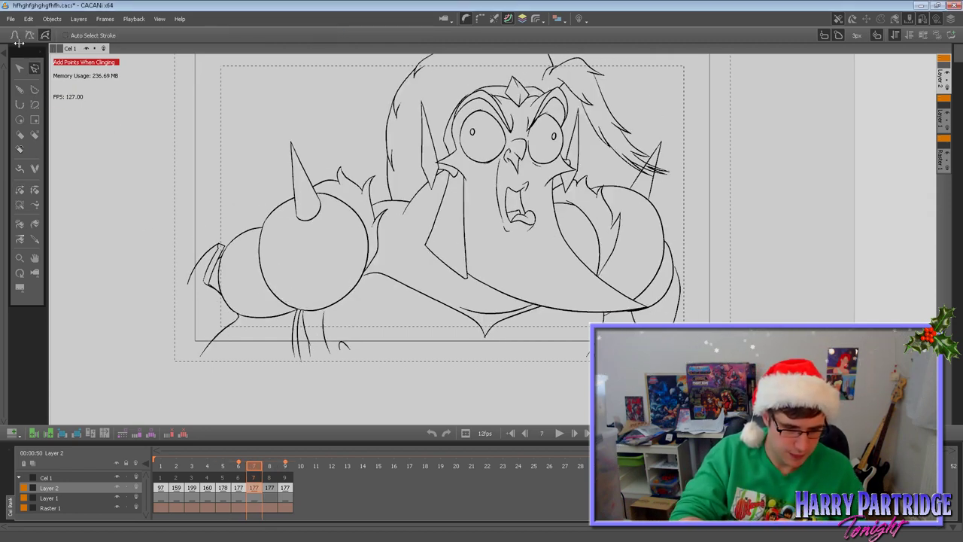
click(528, 139)
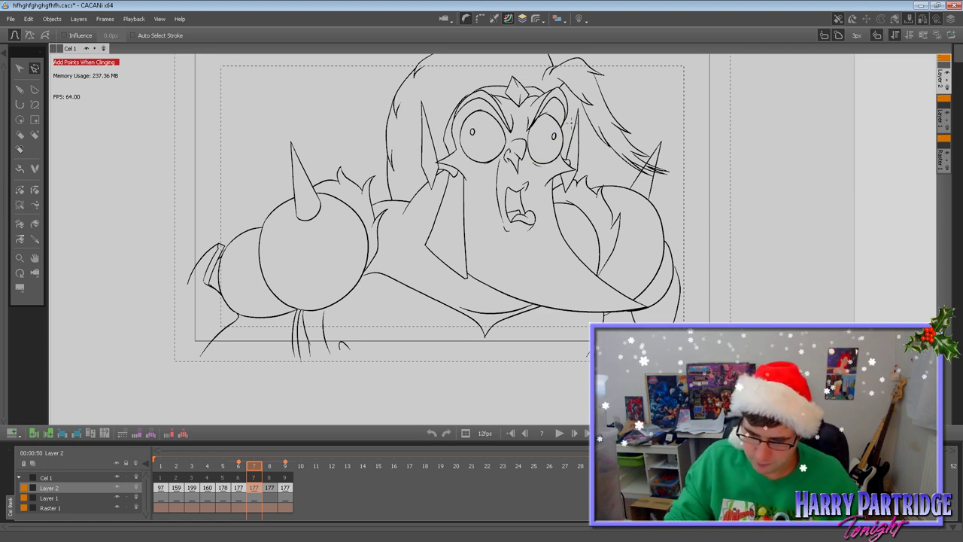
click(476, 91)
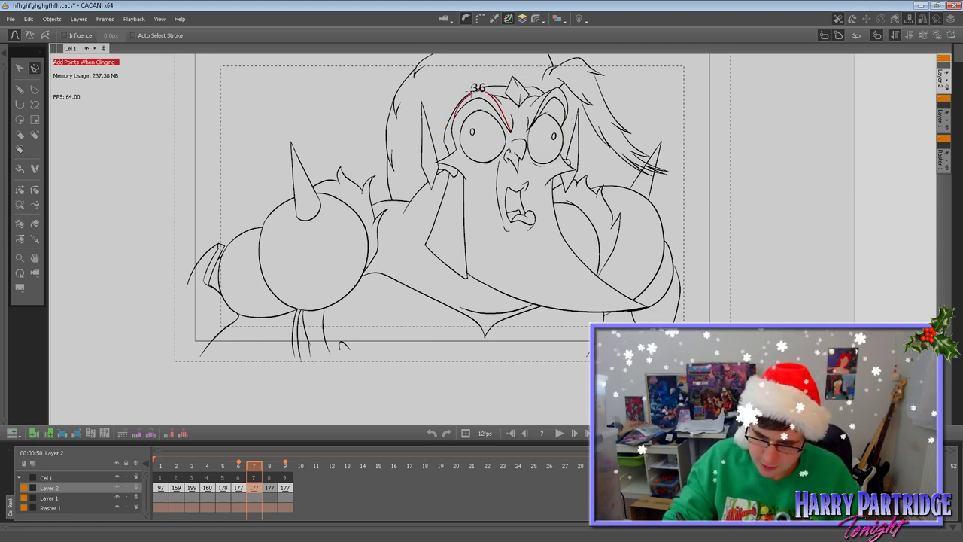
click(475, 89)
drag(477, 86, 474, 85)
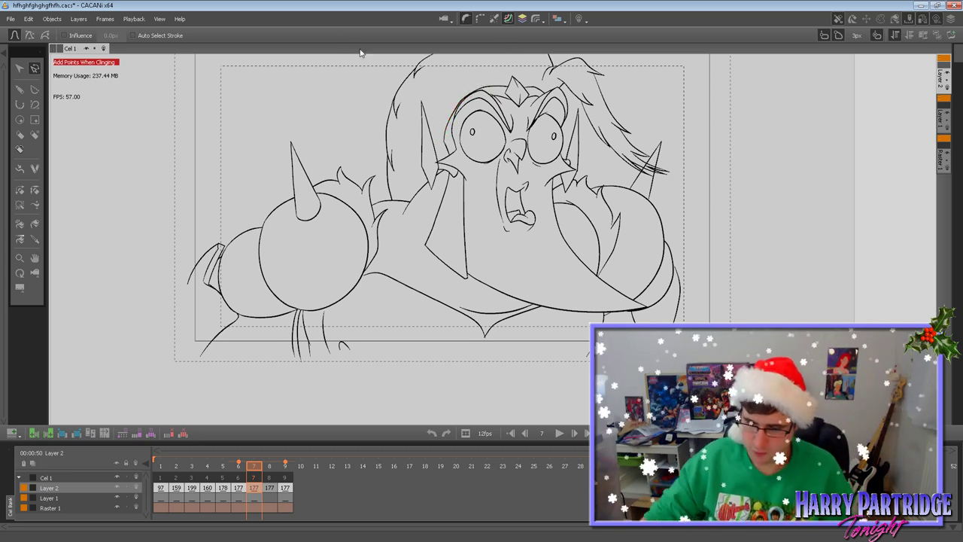
scroll(475, 122, up, 5)
click(35, 257)
drag(248, 216, 155, 329)
click(35, 68)
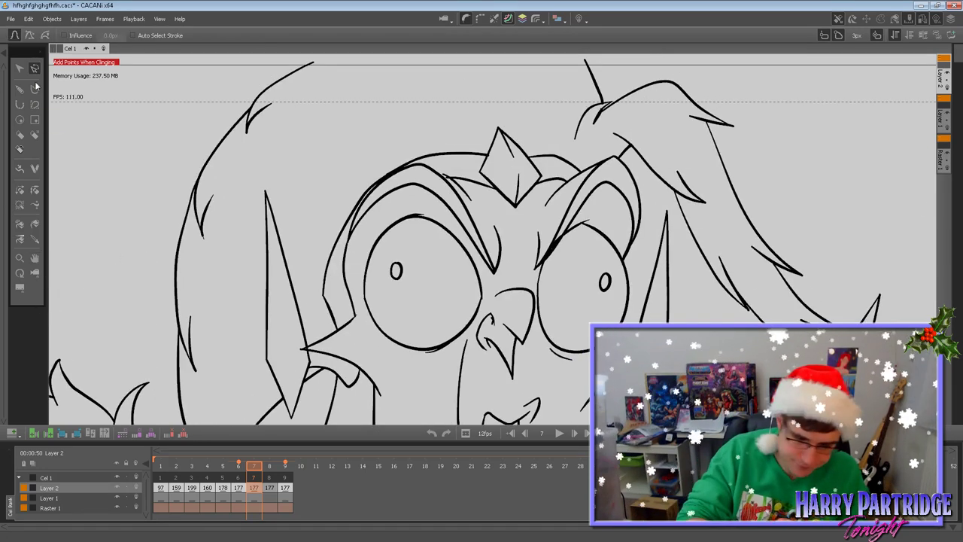
click(385, 173)
mouse_move(386, 172)
mouse_down()
mouse_move(407, 161)
mouse_move(380, 178)
mouse_move(421, 156)
mouse_move(383, 175)
mouse_up()
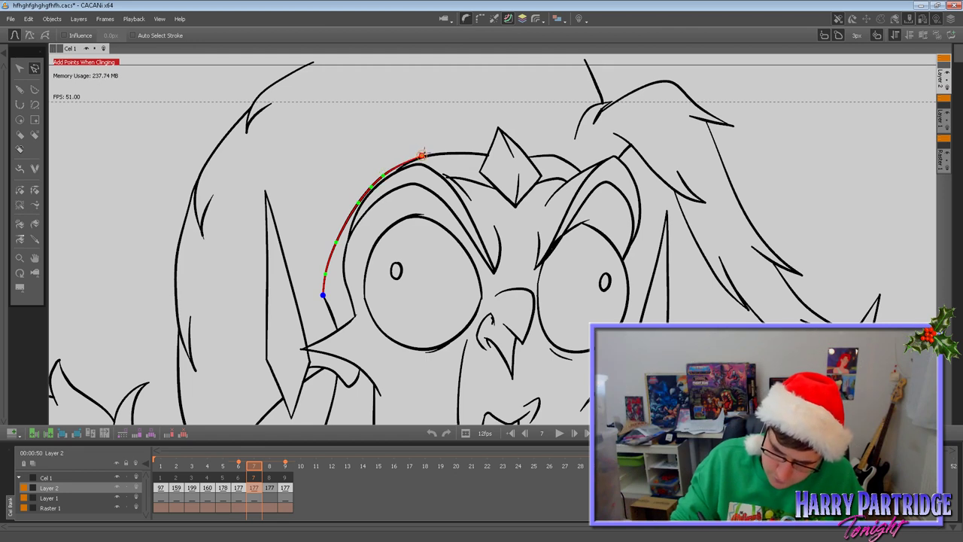
click(432, 146)
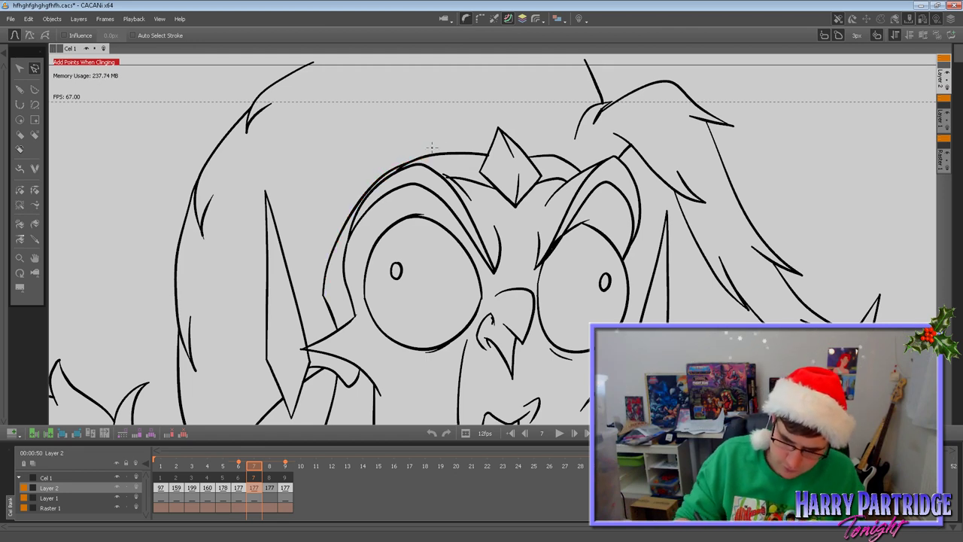
Compare the brow and head outlines across frames 7, 8 and 9.
click(20, 190)
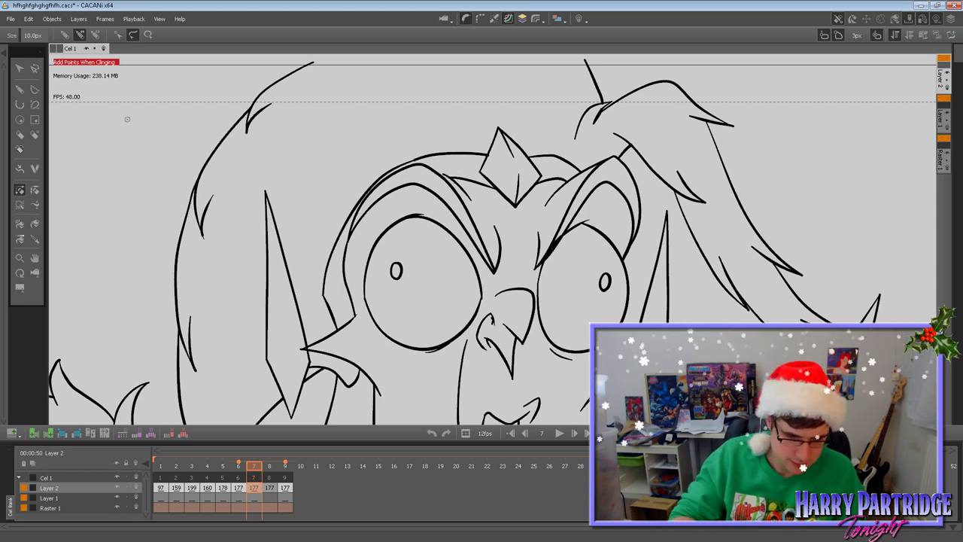
click(35, 68)
key(Right)
key(Right)
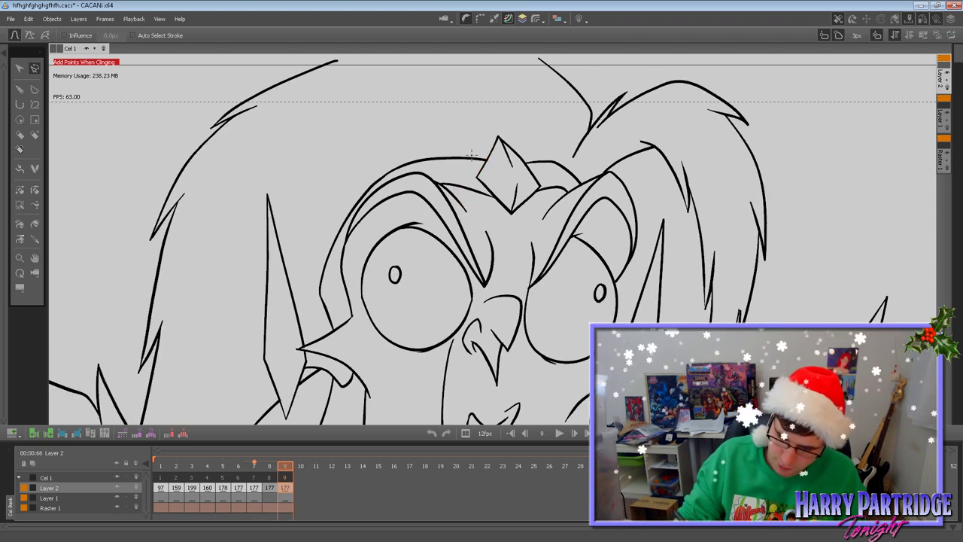
key(Right)
key(Left)
key(Left)
key(Left)
key(Right)
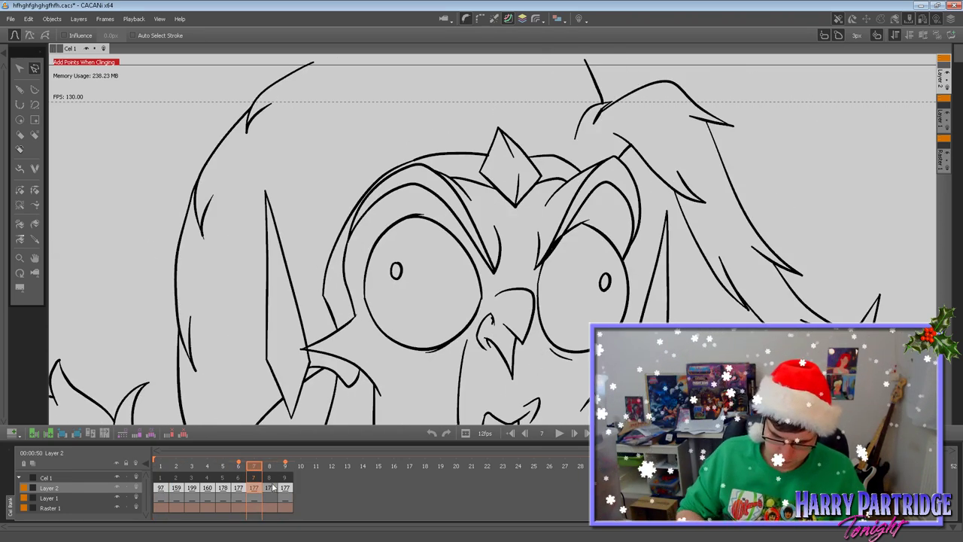
Trim the part of the right eye outline that overlaps the brow on frame 8.
click(274, 486)
scroll(531, 294, down, 2)
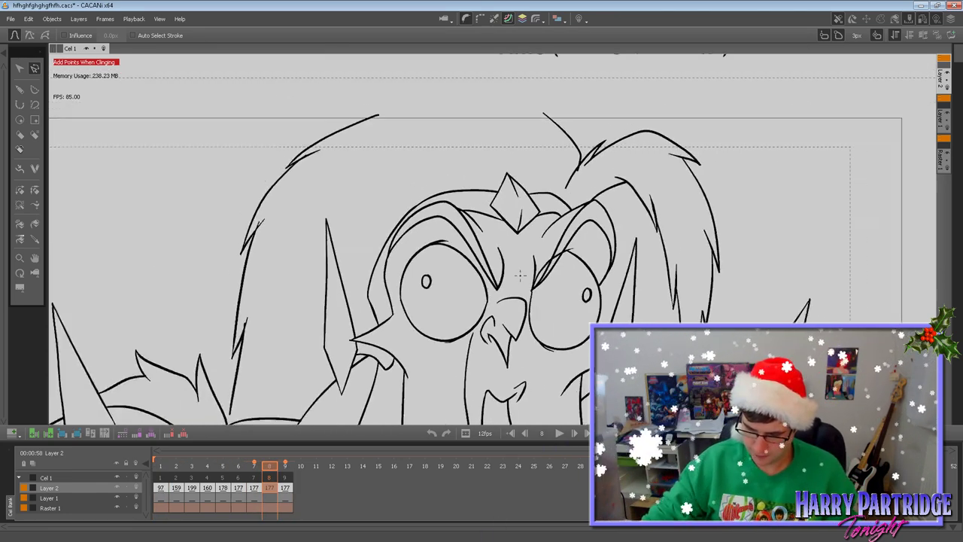
click(20, 191)
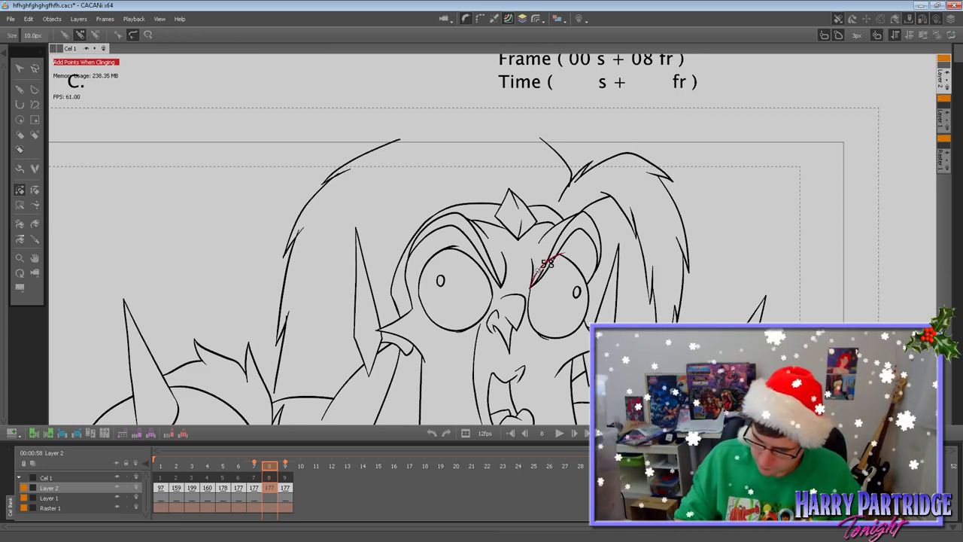
click(558, 255)
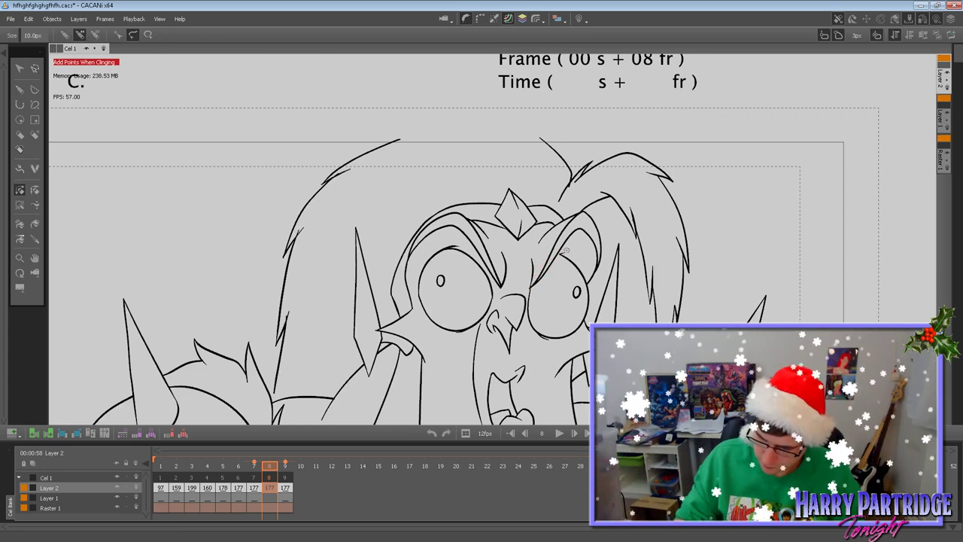
Compare the face, shoulder and chest outlines on frame 8 with those on the neighbouring frames.
click(35, 257)
drag(455, 406, 479, 268)
key(Left)
key(Right)
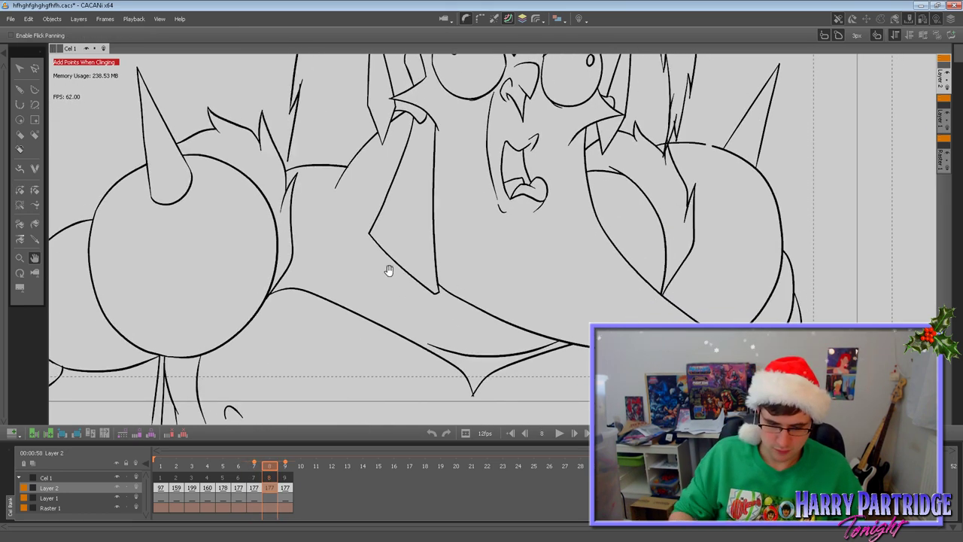
key(Right)
key(Left)
click(20, 205)
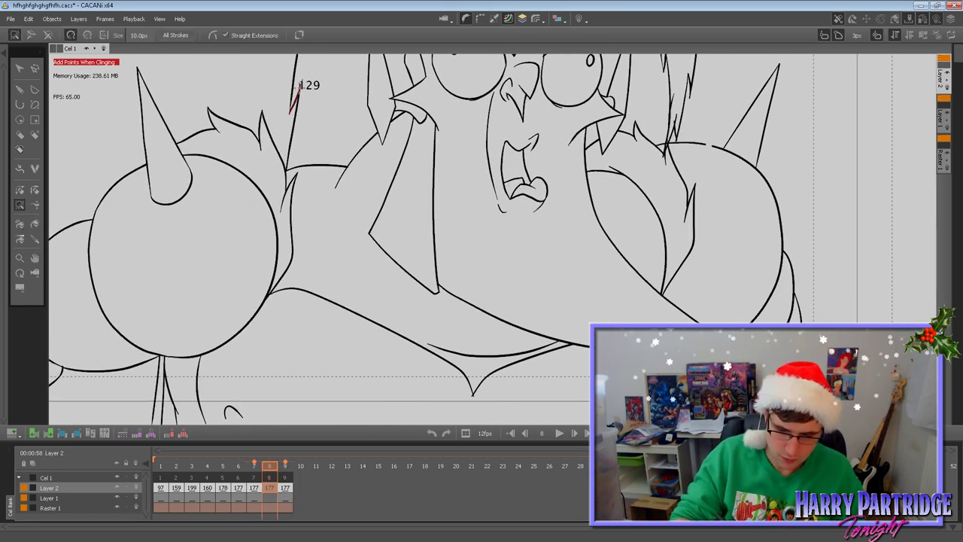
click(20, 189)
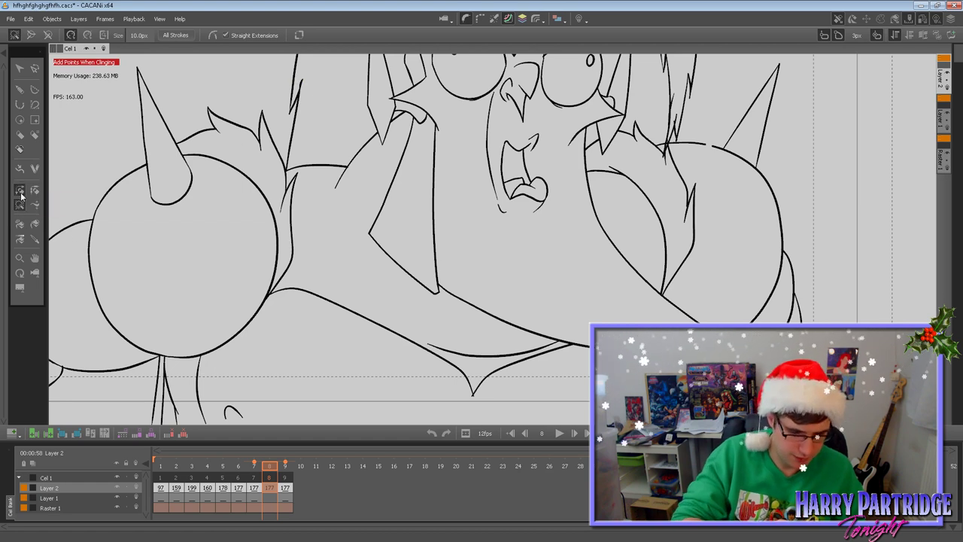
Trim the overlapping stroke ends along the left hair outline and at the right hair lock's tips above the shoulder on frame 8.
click(34, 257)
drag(287, 151, 256, 298)
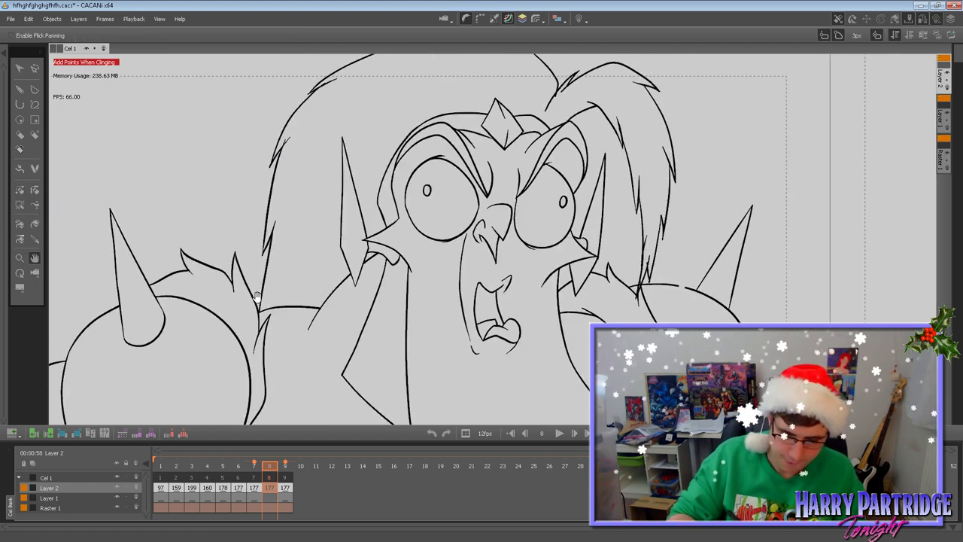
click(20, 188)
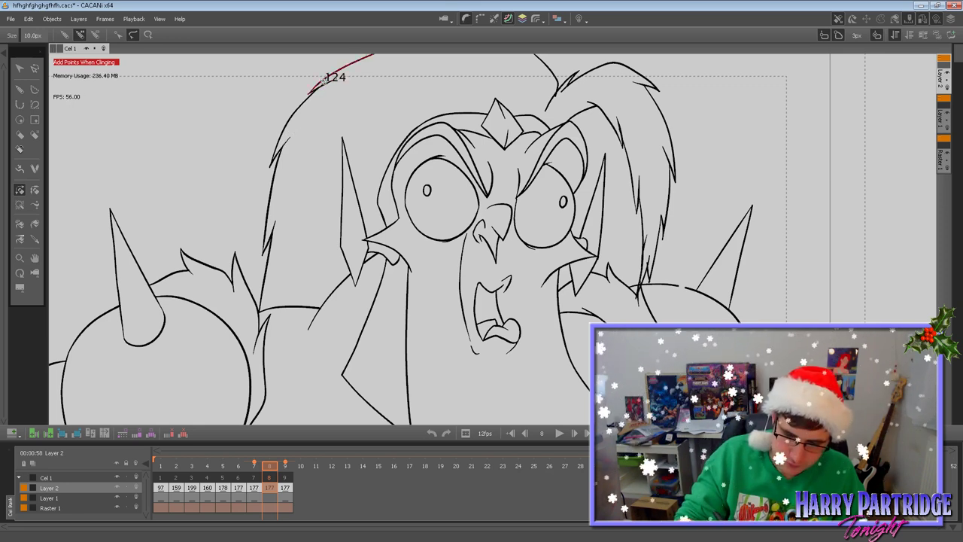
click(35, 259)
drag(566, 331, 440, 331)
click(20, 190)
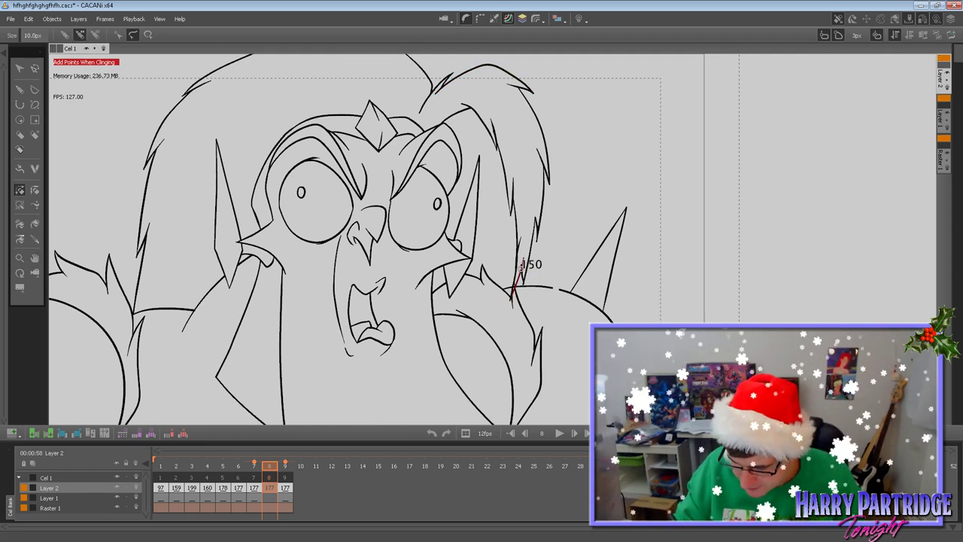
drag(534, 218, 524, 275)
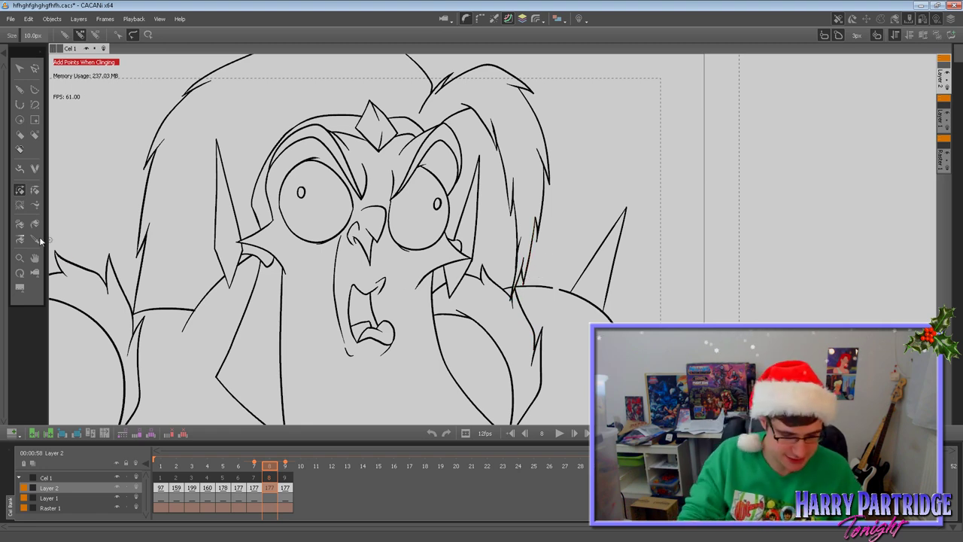
Restore the missing piece of the right shoulder outline beside the base of the spike on frame 8.
click(65, 34)
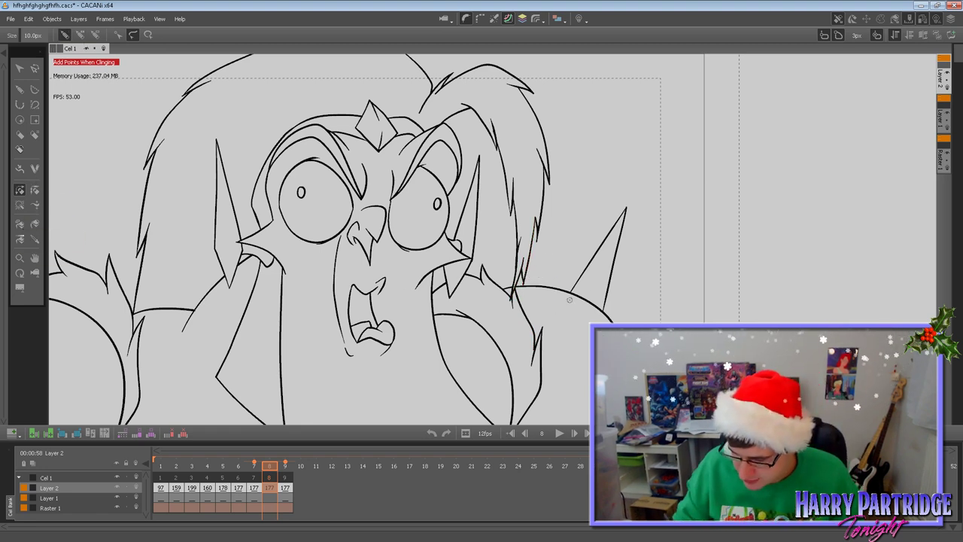
click(35, 258)
drag(547, 328, 606, 223)
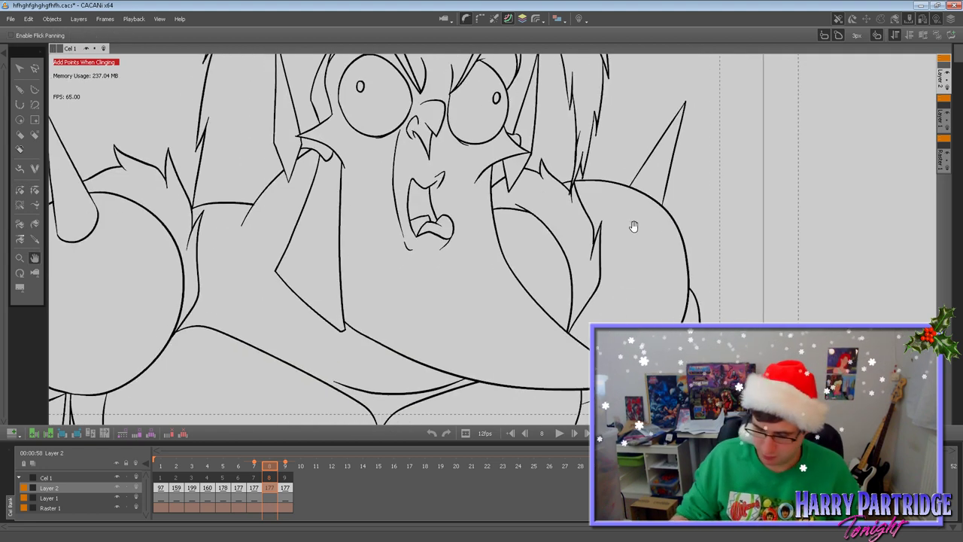
click(36, 188)
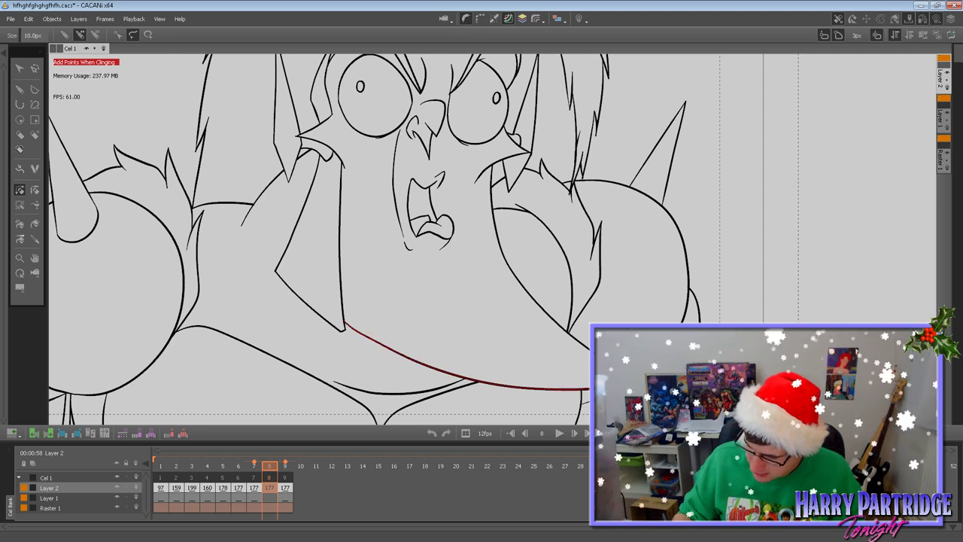
Compare the drawing on frames 7, 8 and 9 to check the cleaned-up lines.
key(Left)
key(Right)
key(Right)
key(Left)
key(Left)
scroll(684, 357, down, 2)
key(Right)
scroll(501, 165, up, 3)
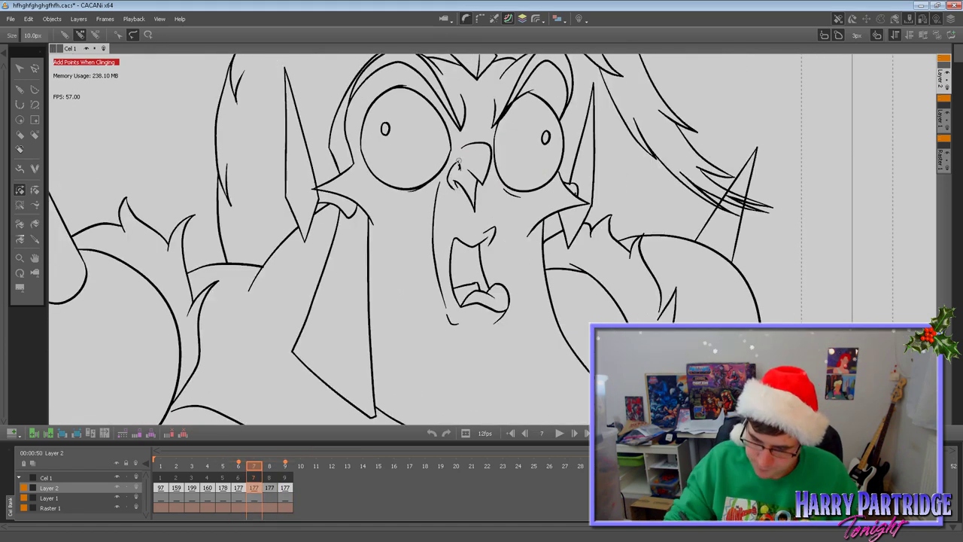
key(period)
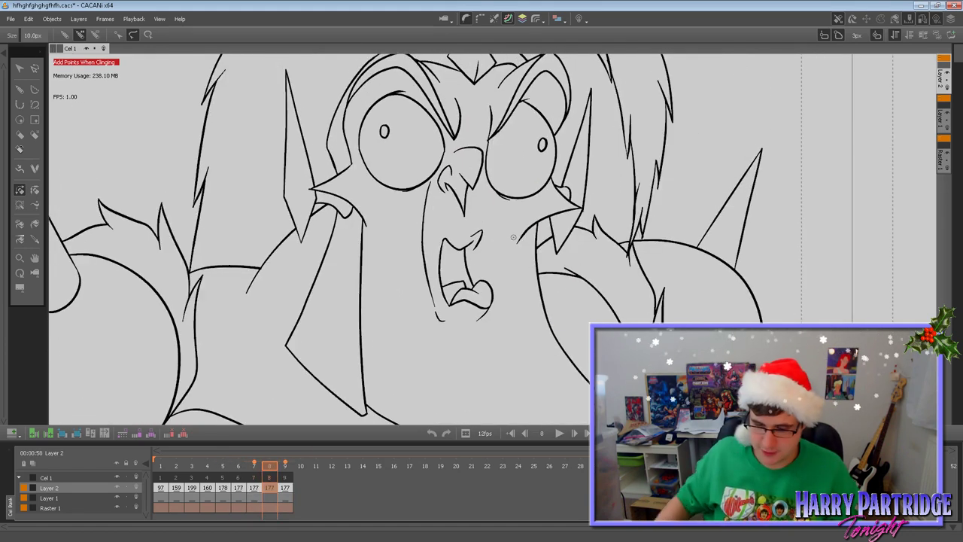
Flip through frames 4 to 8 with the whole drawing in view and play the animation back.
scroll(527, 186, down, 5)
key(comma)
key(comma)
key(comma)
key(comma)
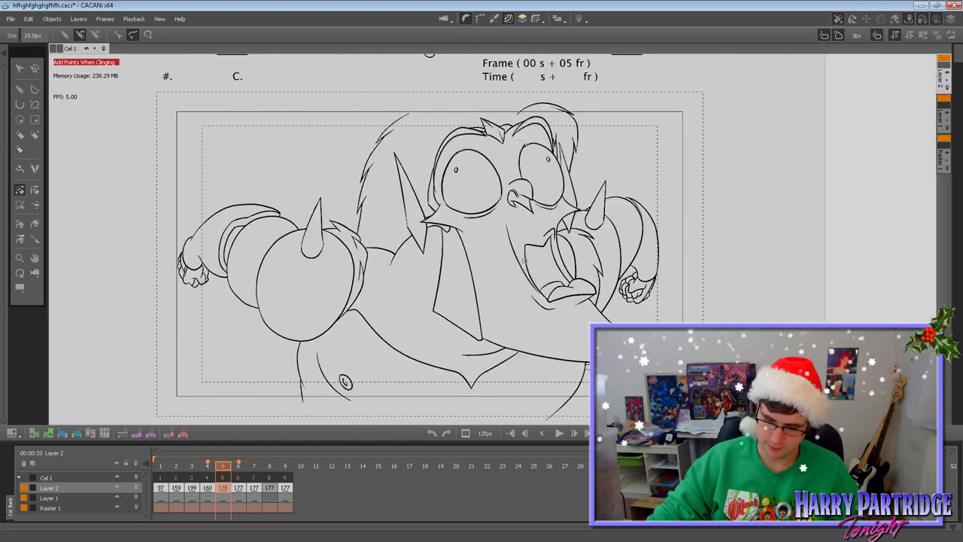
key(comma)
key(period)
key(period)
key(period)
key(period)
key(period)
key(period)
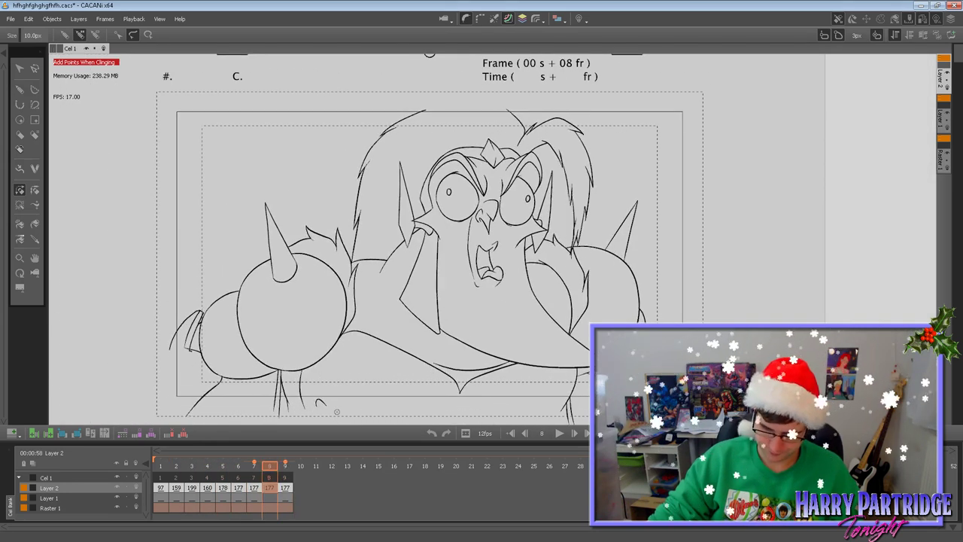
click(557, 434)
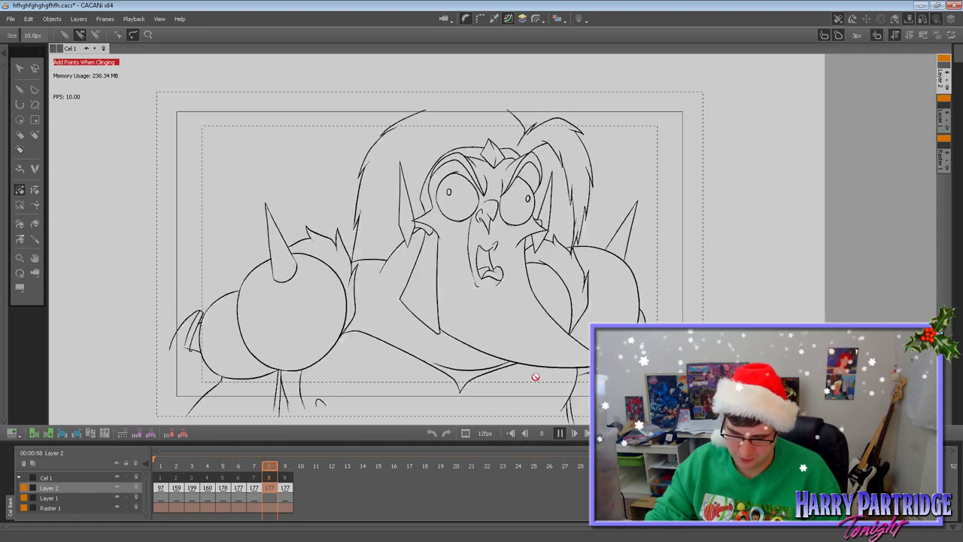
click(271, 499)
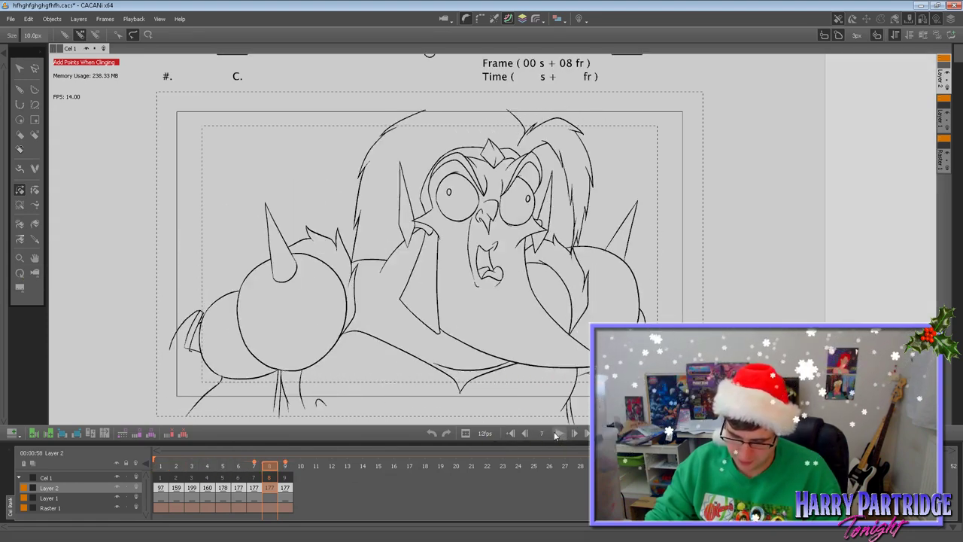
Convert the inbetween on frame 8 of Layer 2 to a key frame.
right_click(272, 487)
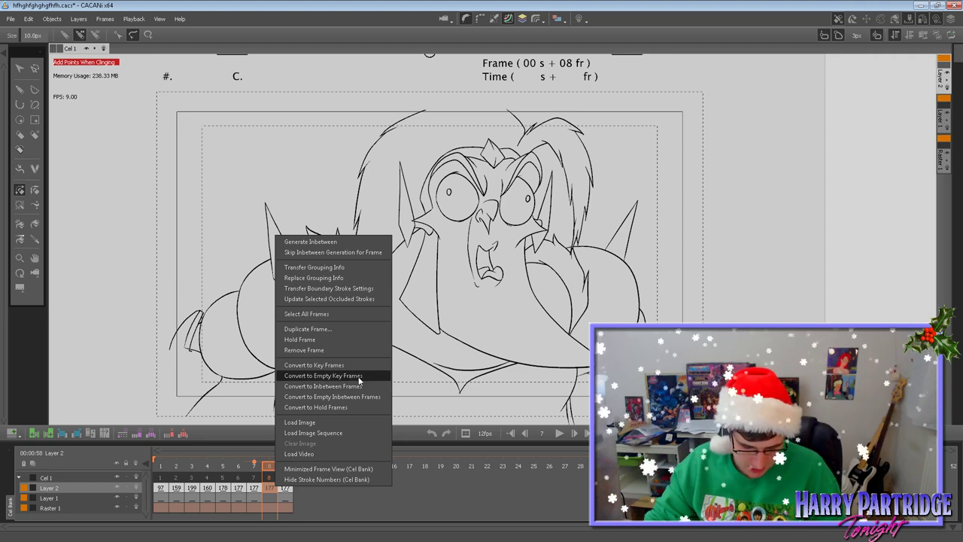
click(161, 489)
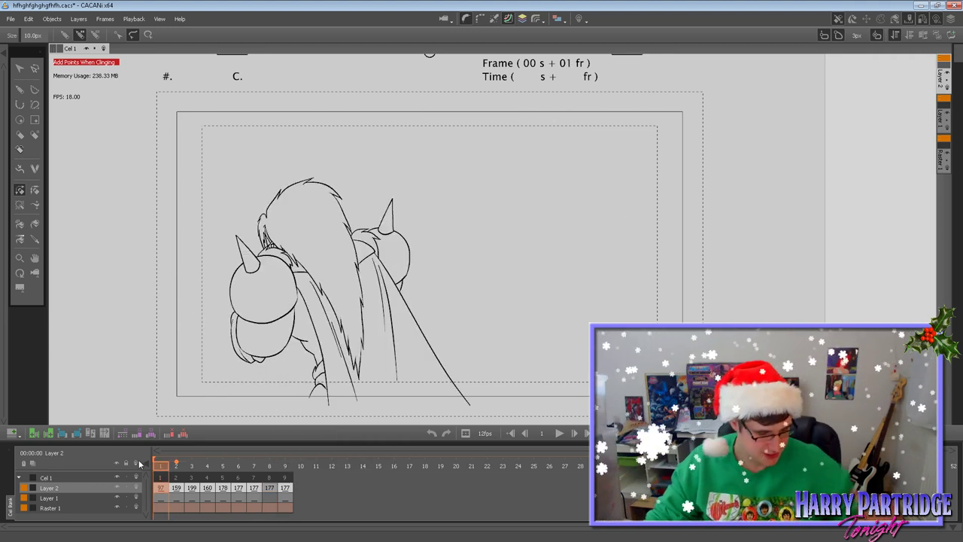
drag(179, 450, 284, 452)
click(289, 471)
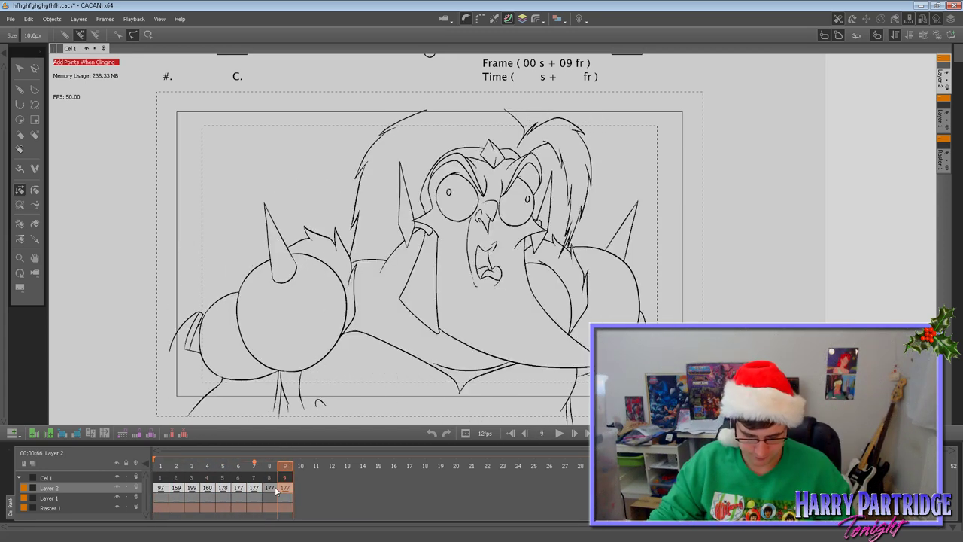
right_click(275, 490)
click(322, 367)
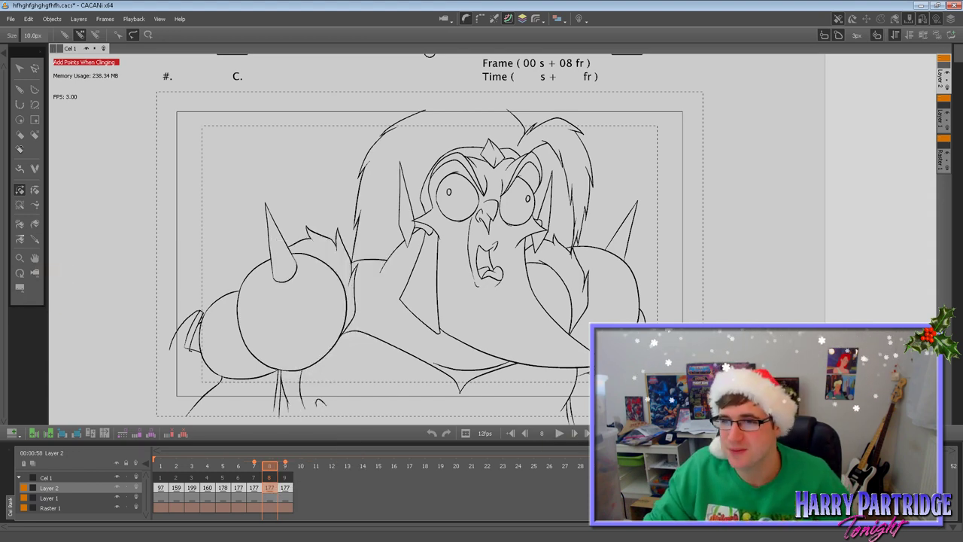
Generate an inbetween on a new frame 9 after the key on frame 8 and flip through the neighbouring frames to check it.
click(286, 488)
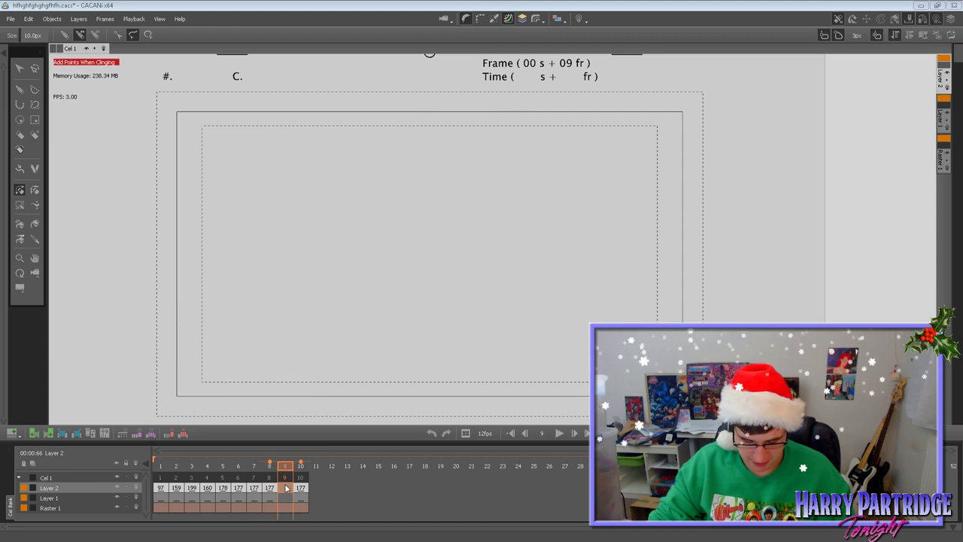
key(Left)
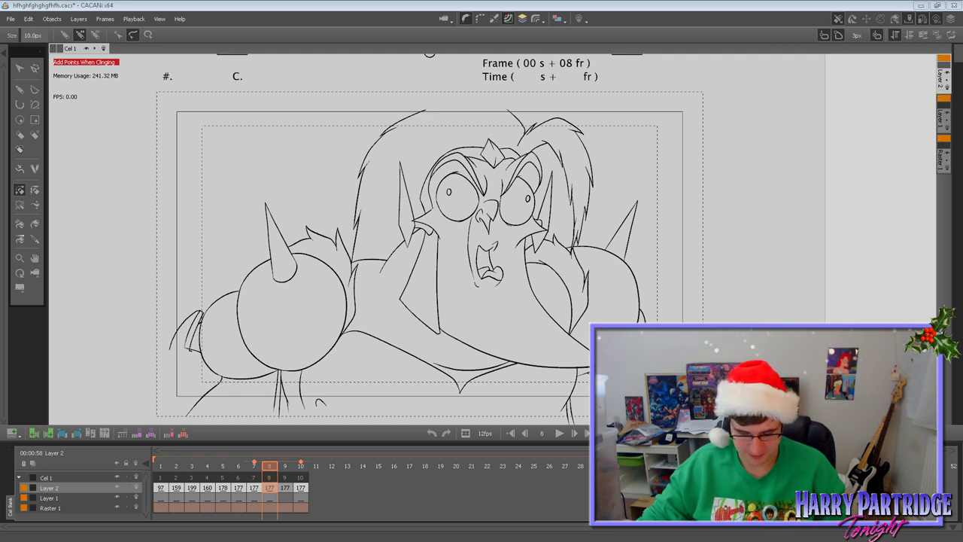
key(Right)
key(Left)
key(Left)
key(Right)
key(Right)
key(Right)
key(Left)
key(Left)
key(Left)
key(Right)
key(Right)
Play the animation and step back and forth between frames 5 and 8 to judge the timing.
click(557, 434)
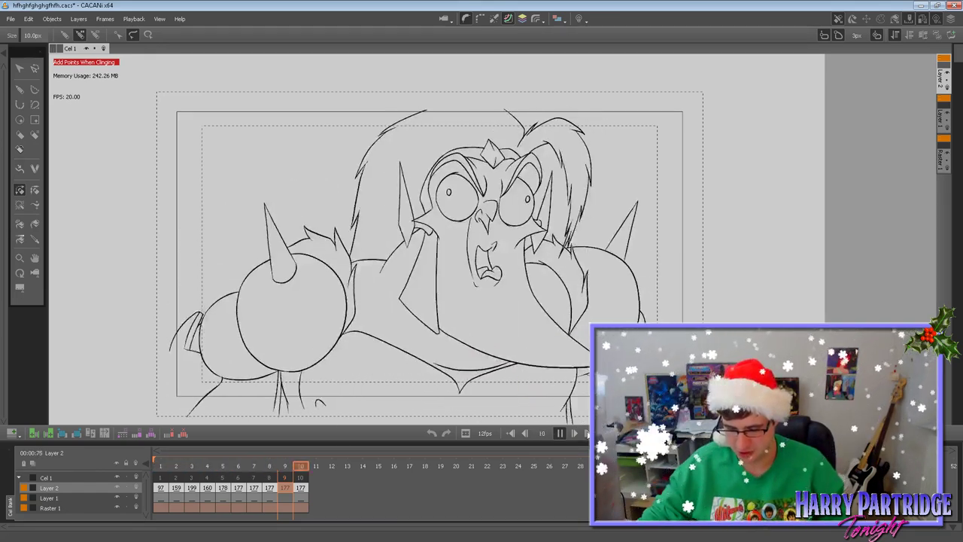
click(560, 434)
key(Left)
key(Left)
key(Left)
key(Left)
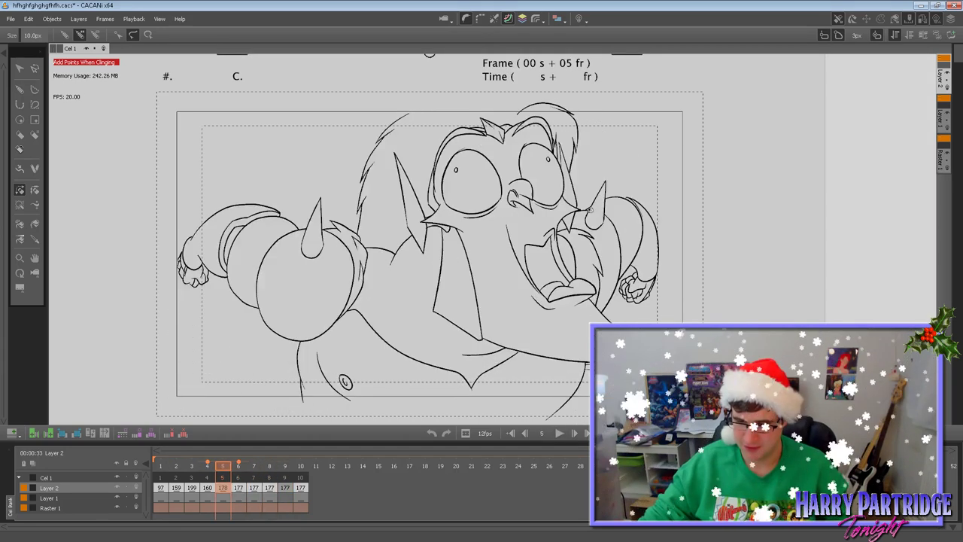
key(Right)
key(Right)
key(Right)
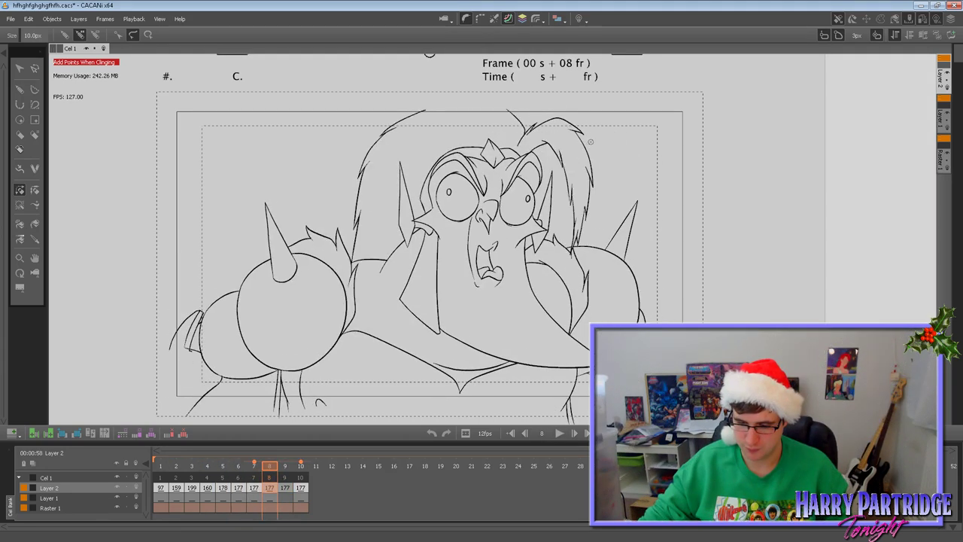
Remove the extra inbetween on frame 9 after comparing it with frame 8.
click(289, 488)
key(Left)
key(Right)
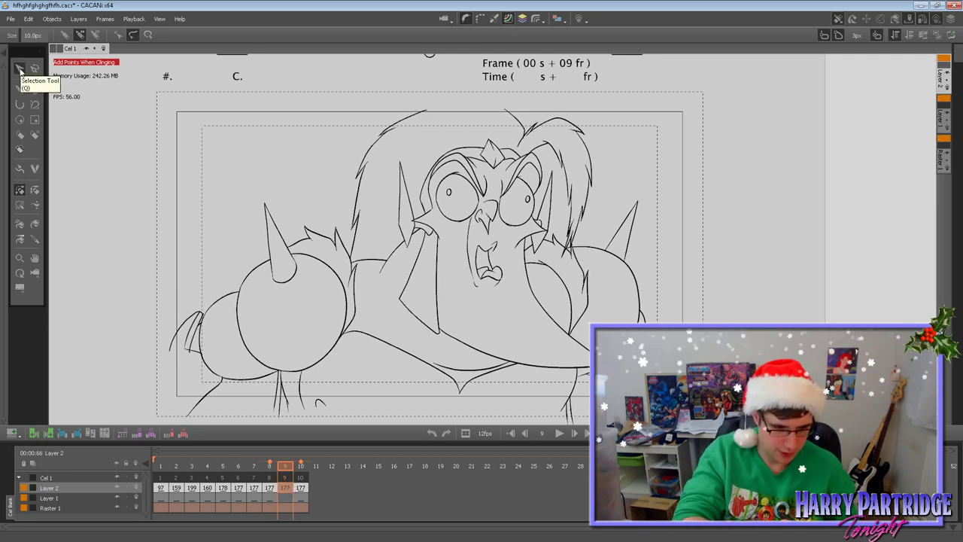
click(20, 68)
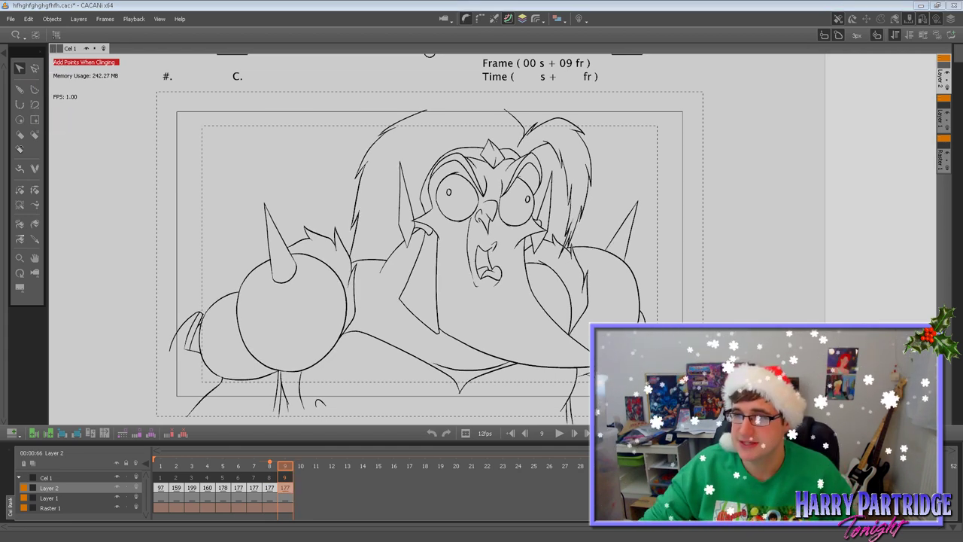
Flip through frames 4 to 9 close up to study how the hair swings around the head.
scroll(751, 135, up, 1)
scroll(751, 137, up, 1)
key(Left)
key(Left)
key(Left)
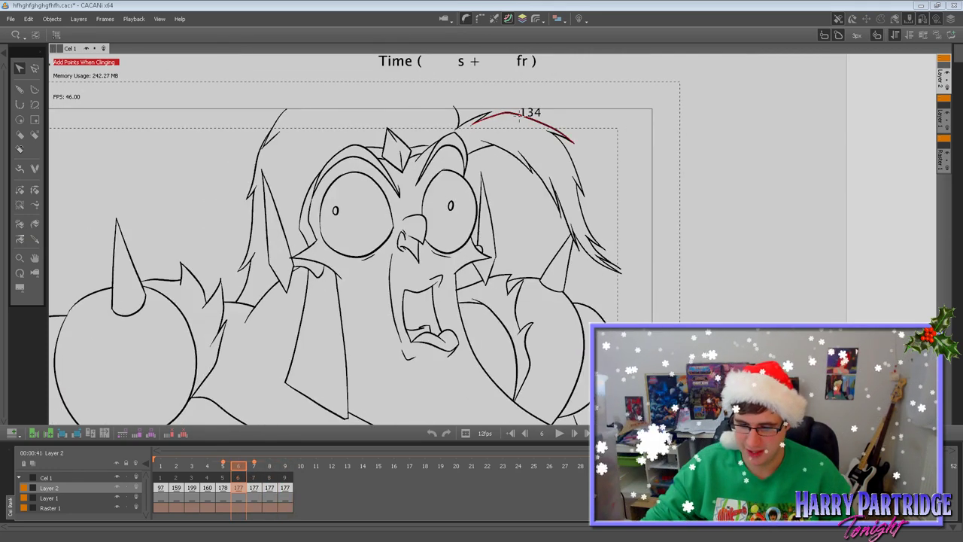
key(Left)
key(Left)
key(Right)
key(Right)
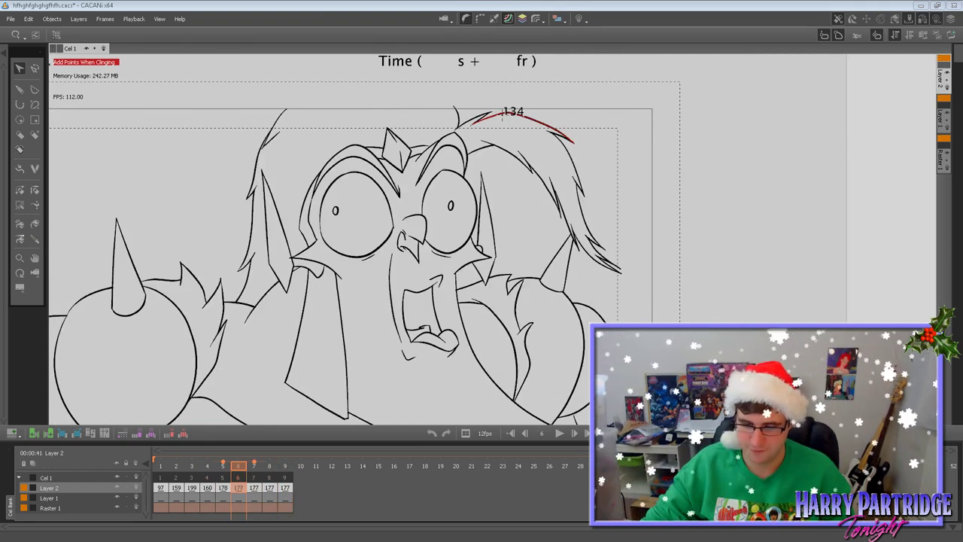
key(Right)
key(Right)
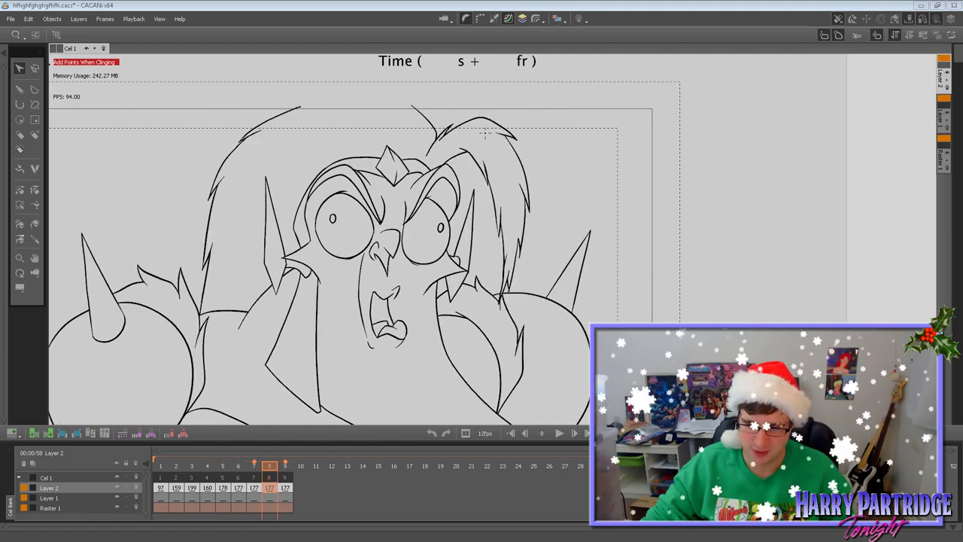
key(Right)
key(Left)
key(Left)
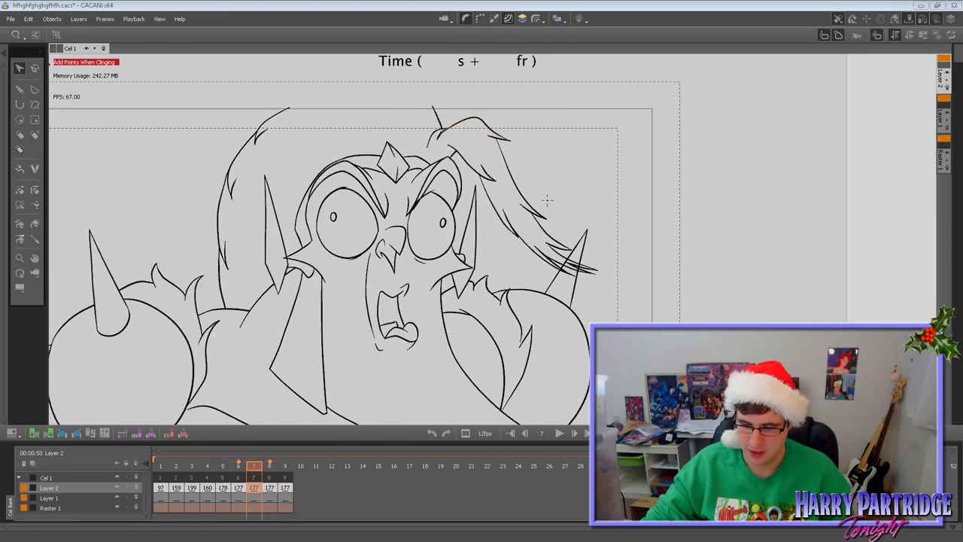
Trim the right shoulder spike's outline where the hair tips overlap it on frame 7, then compare with frame 8.
click(20, 190)
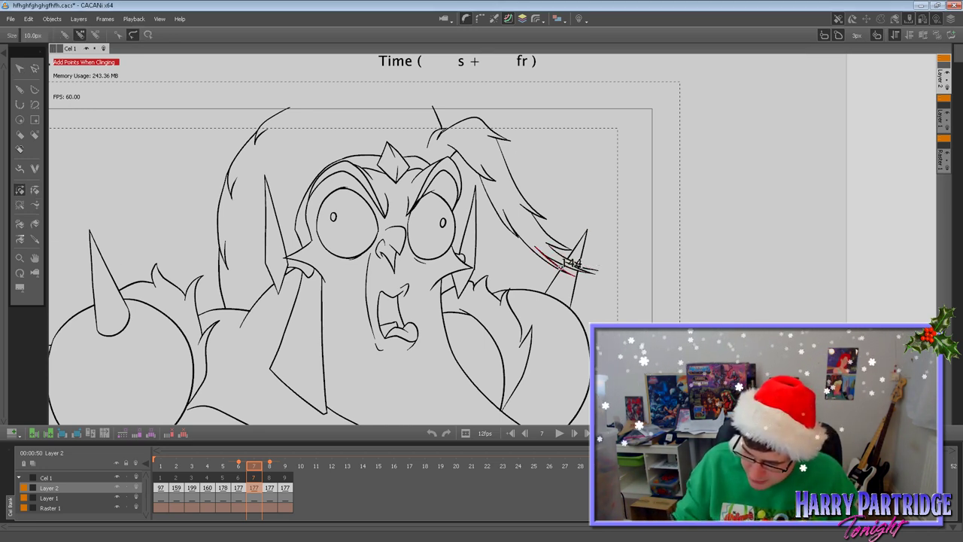
key(Right)
key(Left)
key(Right)
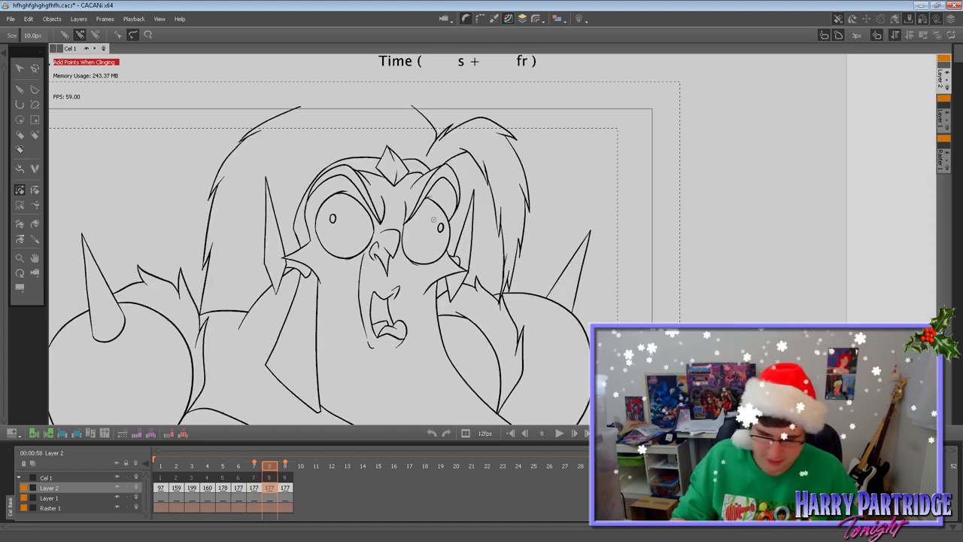
Delete the strokes forming the lower part and tips of the right hair lock on frame 8.
click(19, 68)
key(Right)
key(Left)
mouse_move(507, 231)
mouse_down()
mouse_move(528, 242)
mouse_move(521, 269)
mouse_up()
key(Delete)
click(510, 279)
key(Delete)
Redraw the inner edge and lower tips of the right hair lock on frame 8, using frame 7 as reference.
click(19, 89)
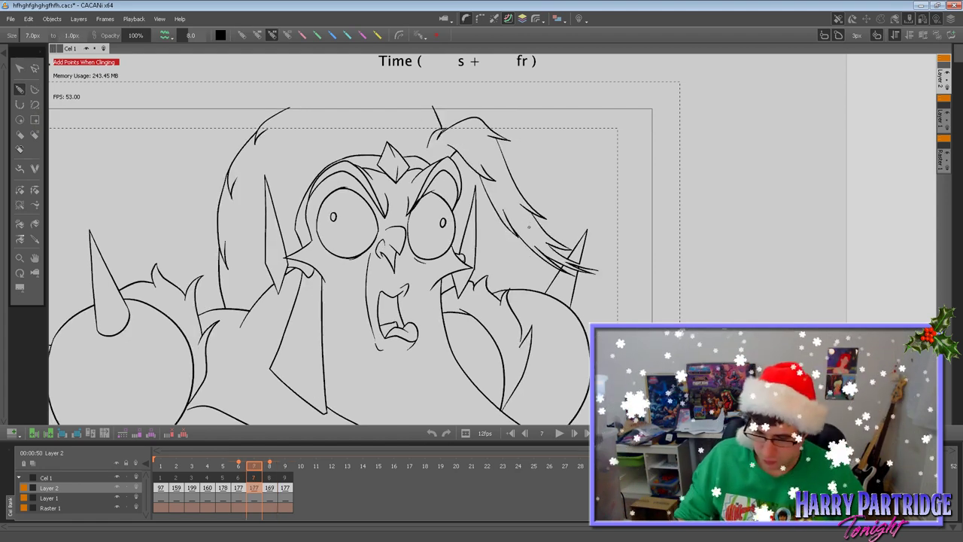
drag(486, 164, 497, 234)
drag(492, 284, 497, 267)
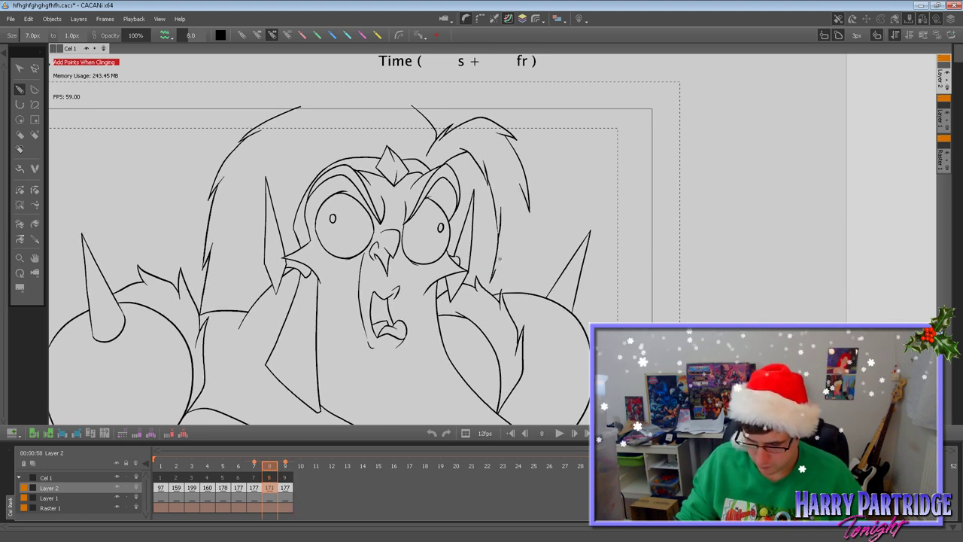
key(ctrl+z)
key(ctrl+z)
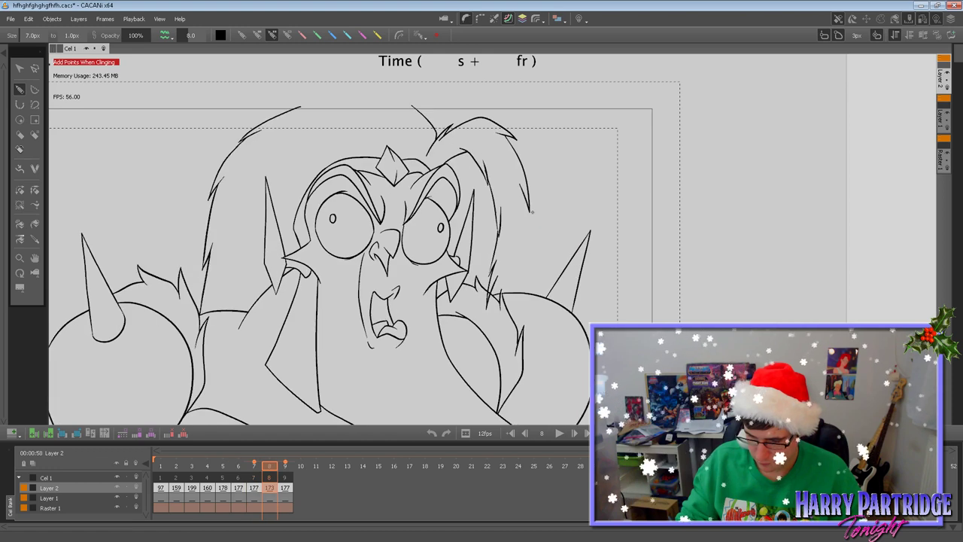
Delete the middle strands on both edges of frame 8's right hair lock and compare with the neighbouring frames.
key(w)
drag(486, 213, 544, 185)
key(Delete)
key(Delete)
key(Left)
key(Right)
key(Right)
key(Left)
Redraw the middle strand of the right hair lock's inner edge on frame 8, replacing the first attempt and checking against frame 9.
click(19, 91)
key(Left)
key(Right)
key(Right)
key(comma)
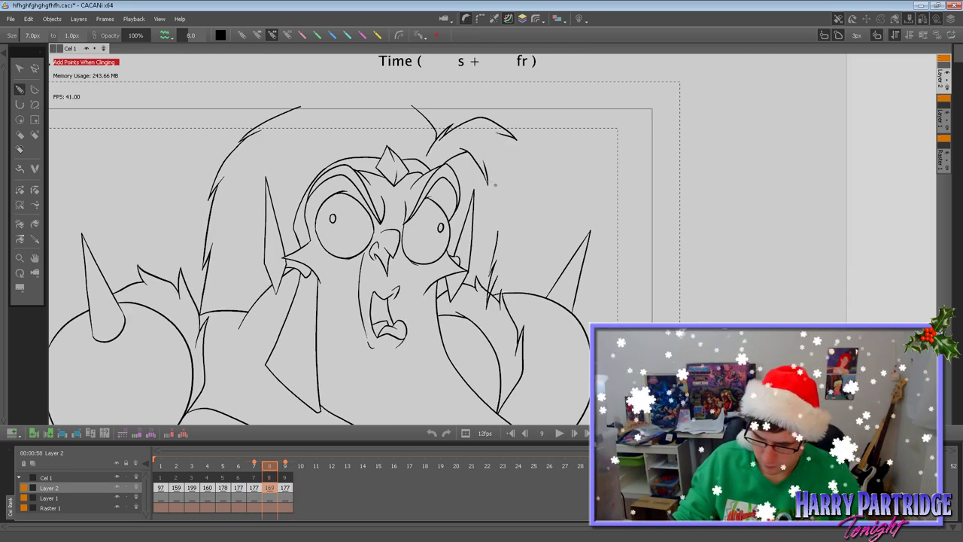
drag(486, 179, 495, 244)
key(comma)
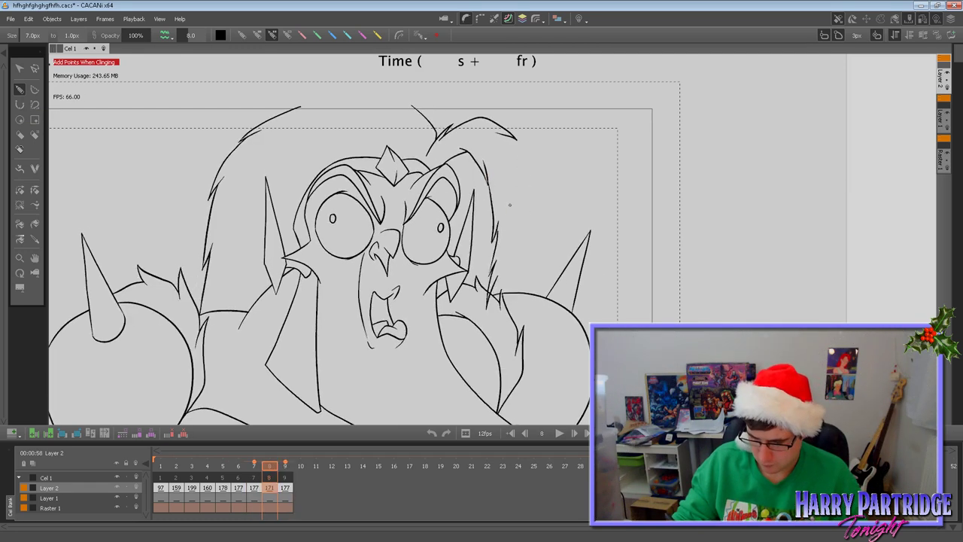
key(period)
key(period)
key(comma)
key(ctrl+z)
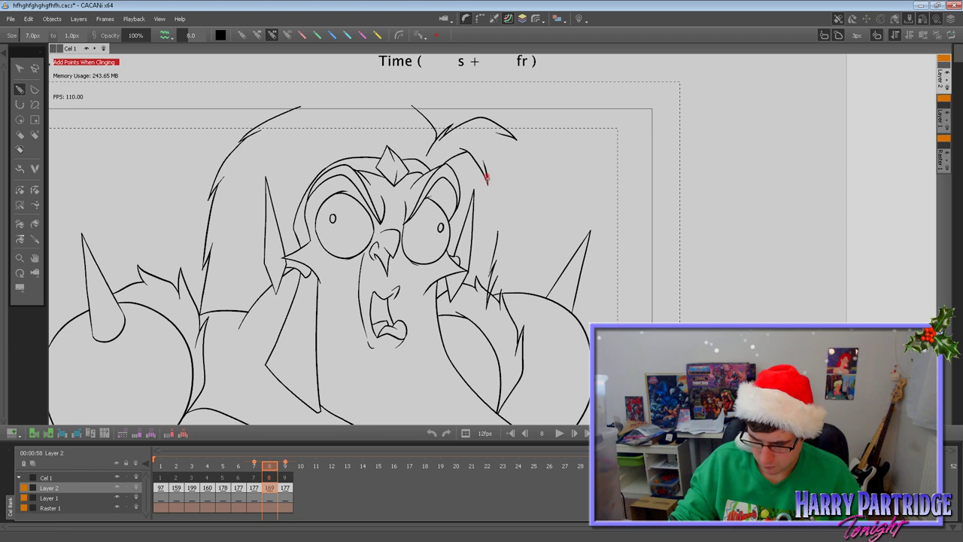
key(ctrl+z)
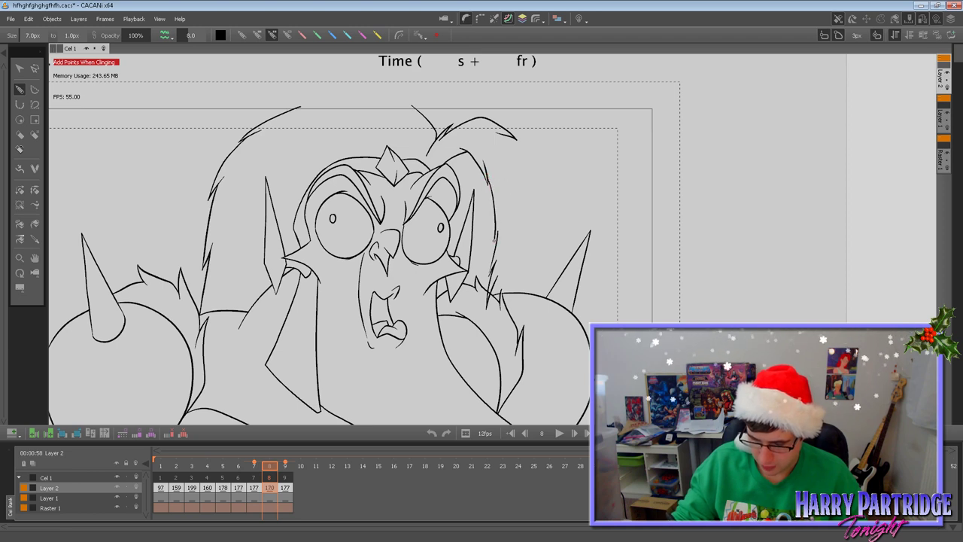
key(period)
key(comma)
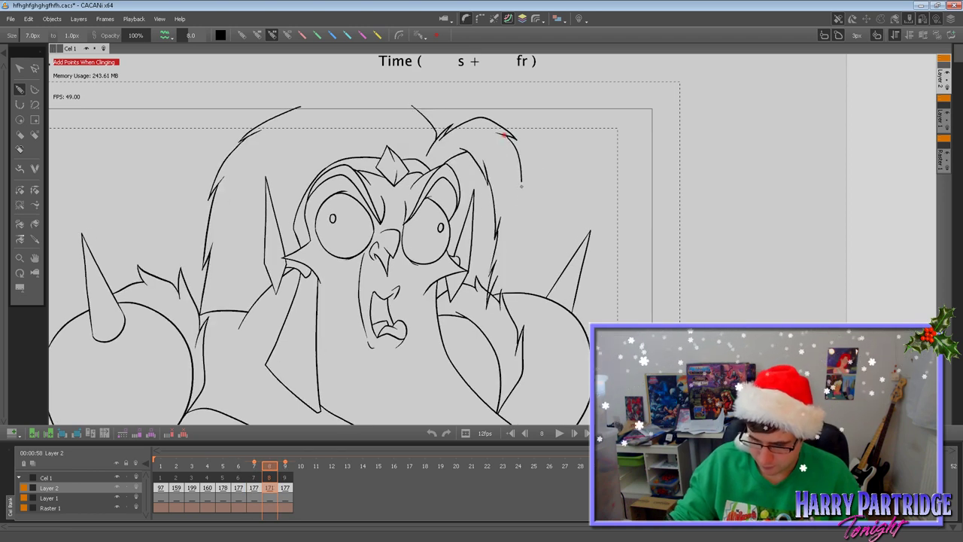
Redo the outer edge strand of the right hair lock on frame 8 with a wider curve, comparing it with frame 9.
key(period)
key(comma)
key(ctrl+z)
key(ctrl+z)
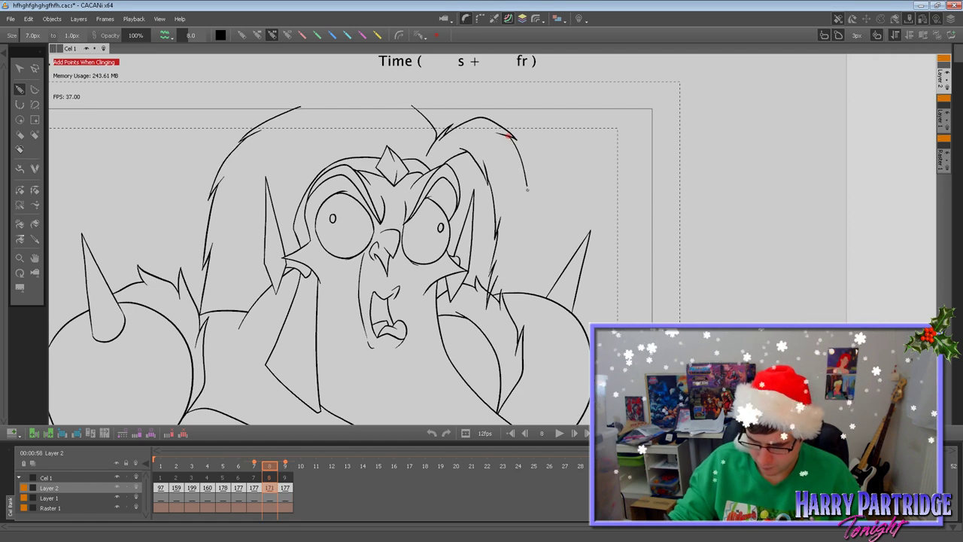
key(period)
key(comma)
Turn on onion skinning and draw the lower outer strands of the right hair lock on frame 8 down to the tips.
click(579, 20)
click(585, 32)
drag(521, 181, 514, 250)
key(ctrl+z)
mouse_move(521, 203)
mouse_down()
mouse_move(503, 290)
mouse_move(499, 273)
mouse_up()
key(Right)
key(Left)
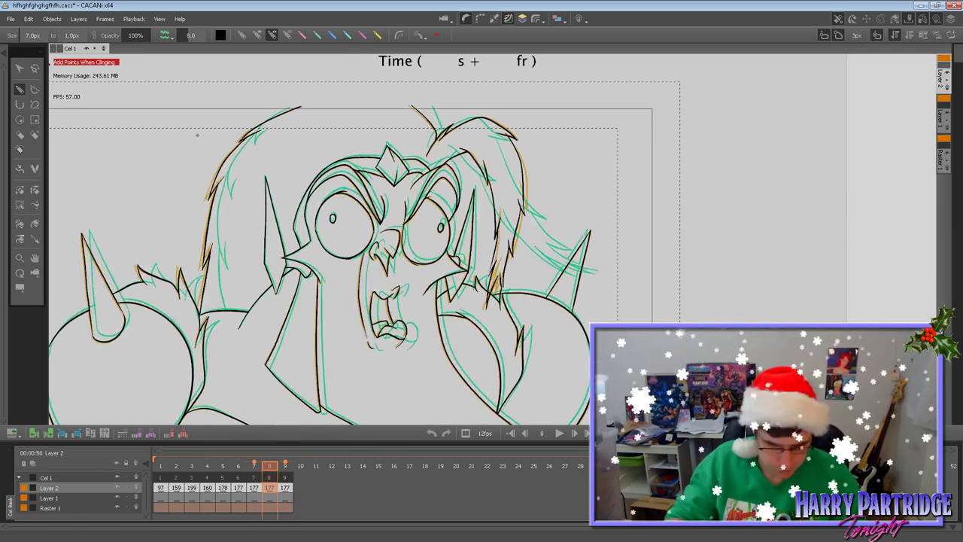
Delete the rough strokes at the end of frame 8's right hair lock and redraw the pointed tips.
click(19, 69)
drag(494, 287, 506, 271)
key(Delete)
click(19, 89)
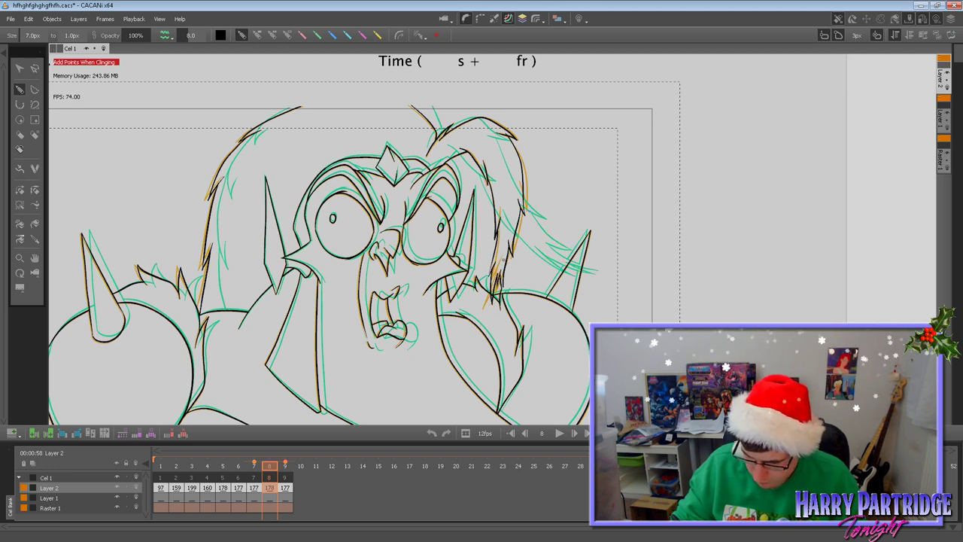
key(Right)
key(Left)
key(ctrl+z)
key(ctrl+z)
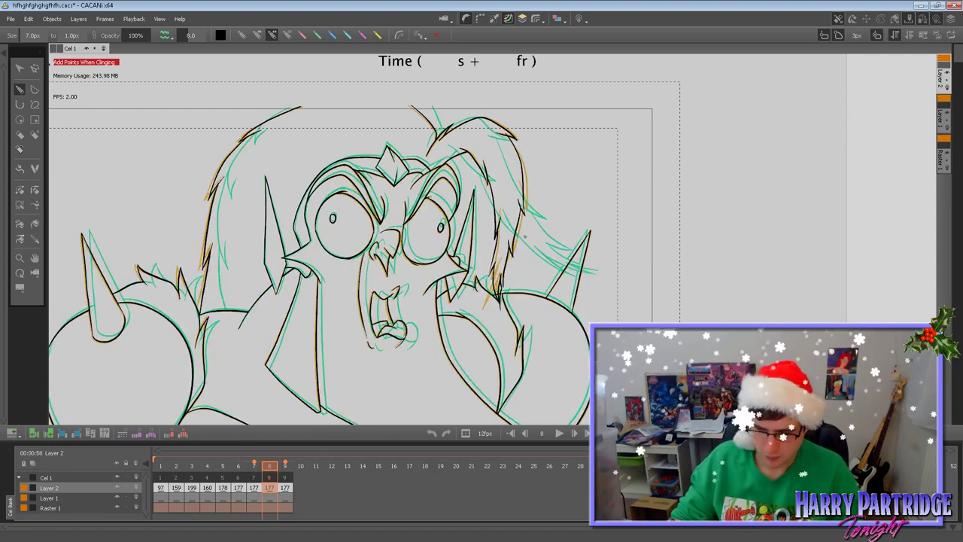
Compare frame 8 with frames 7 and 9, then delete the tip strokes of its right hair lock again.
click(20, 189)
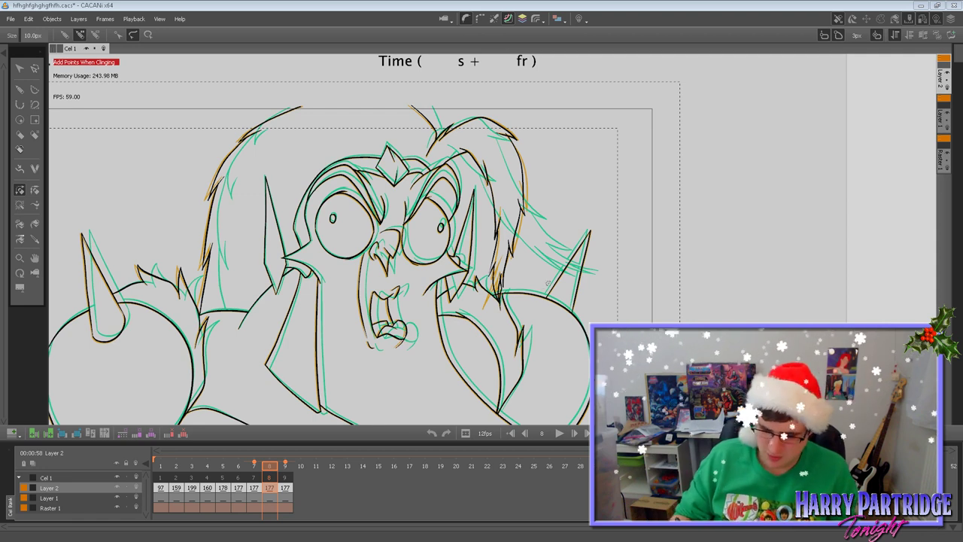
key(v)
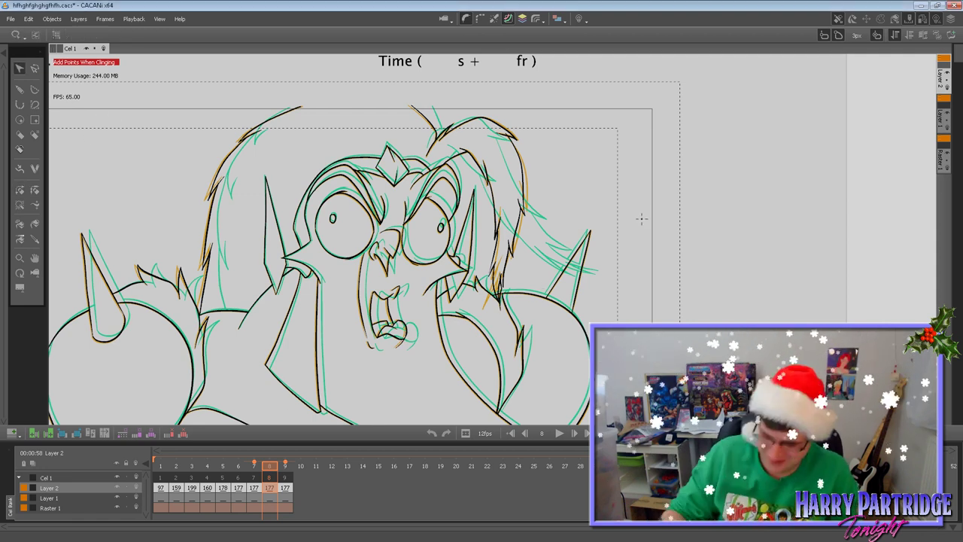
key(Left)
key(Right)
key(Right)
key(Left)
drag(502, 277, 512, 277)
key(Delete)
Flip between the frames around frame 8 to study how the right hair lock's tips should follow through.
click(20, 91)
key(Left)
key(Left)
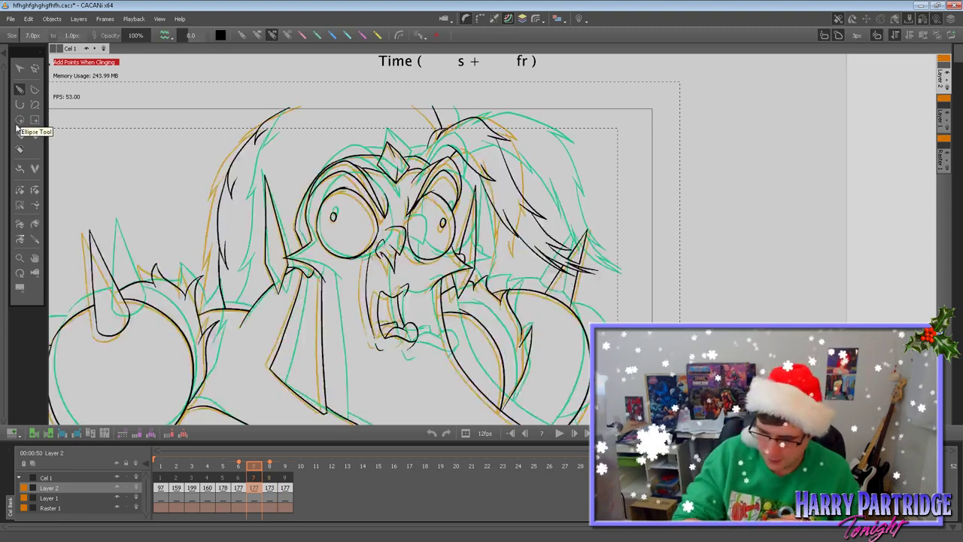
key(Right)
key(Right)
key(Right)
key(Right)
key(Left)
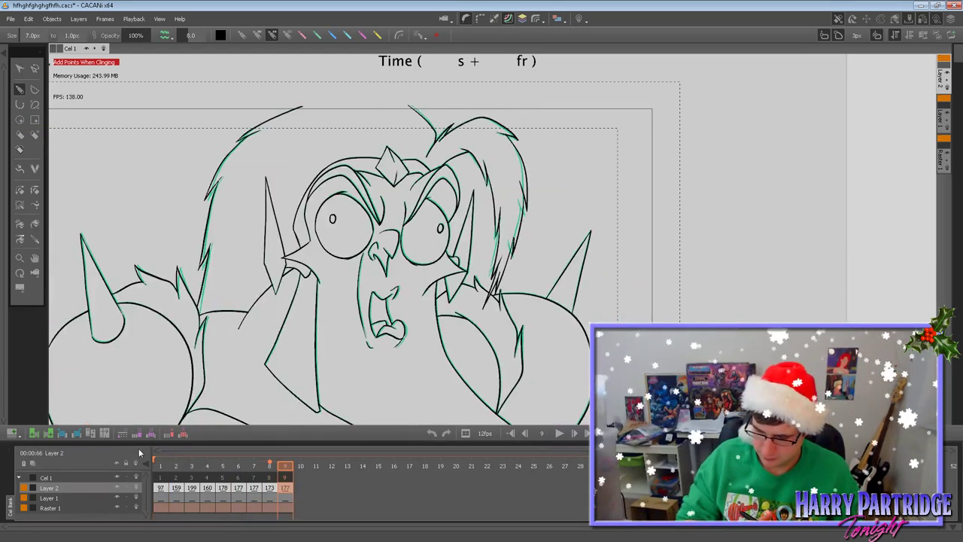
Inspect the individual tip strokes of the right hair lock on frame 9 for their shape and numbering.
click(38, 66)
click(502, 271)
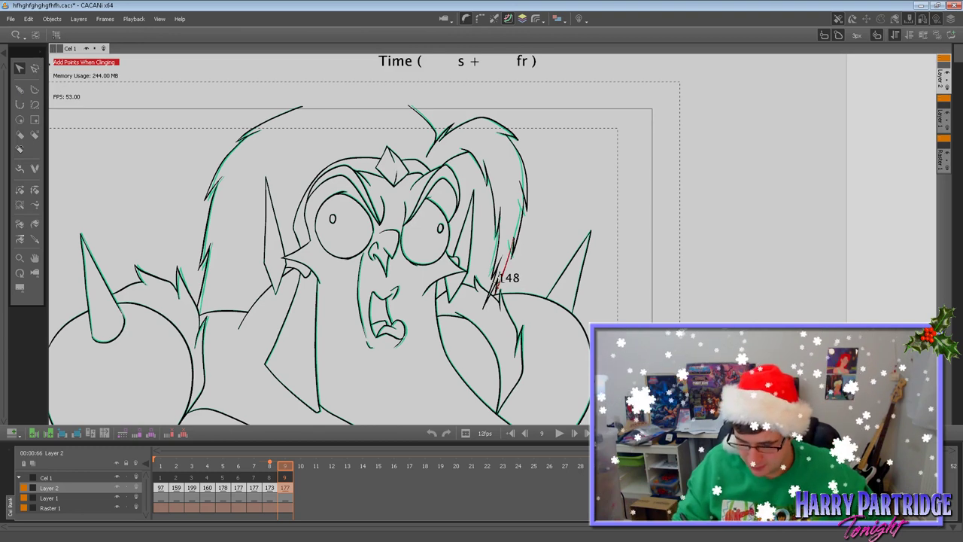
click(541, 260)
click(498, 286)
click(540, 254)
click(497, 284)
click(547, 250)
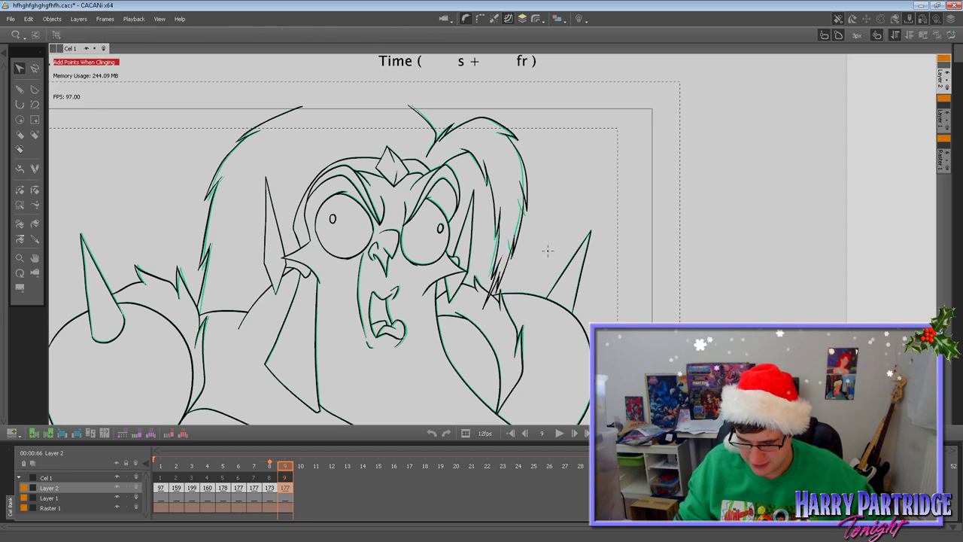
Redraw the right hair lock's tip strands on frame 8 to correspond with frame 9, then flip through frames to check the swing.
click(20, 91)
key(Left)
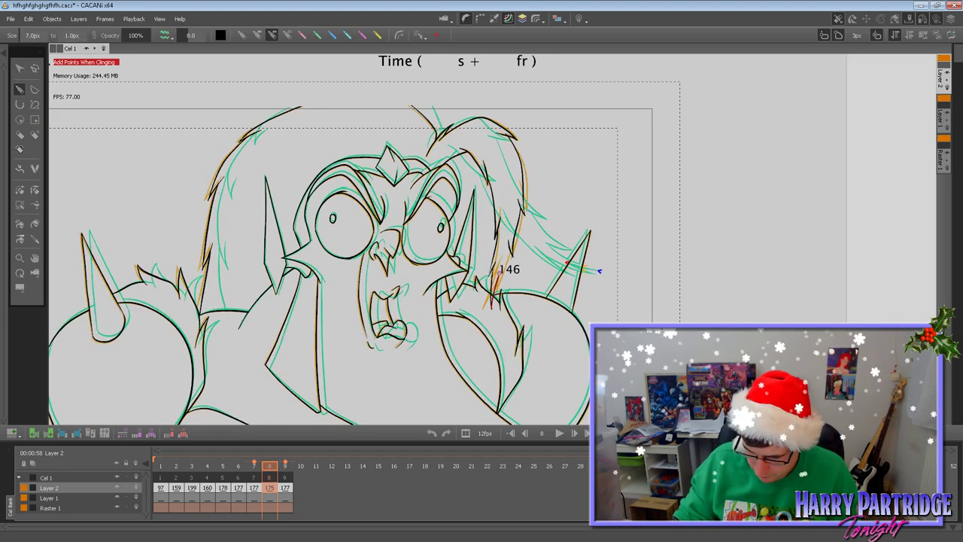
key(period)
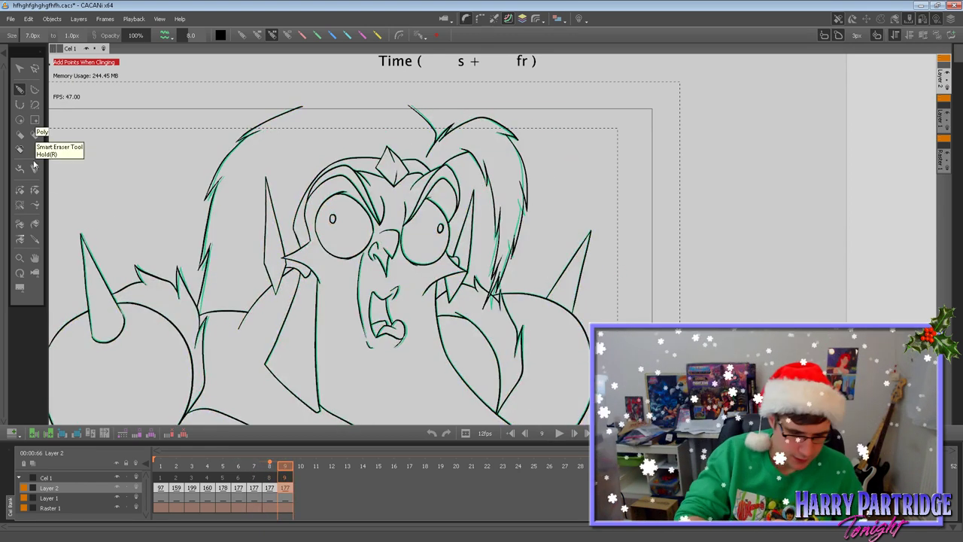
click(20, 189)
key(comma)
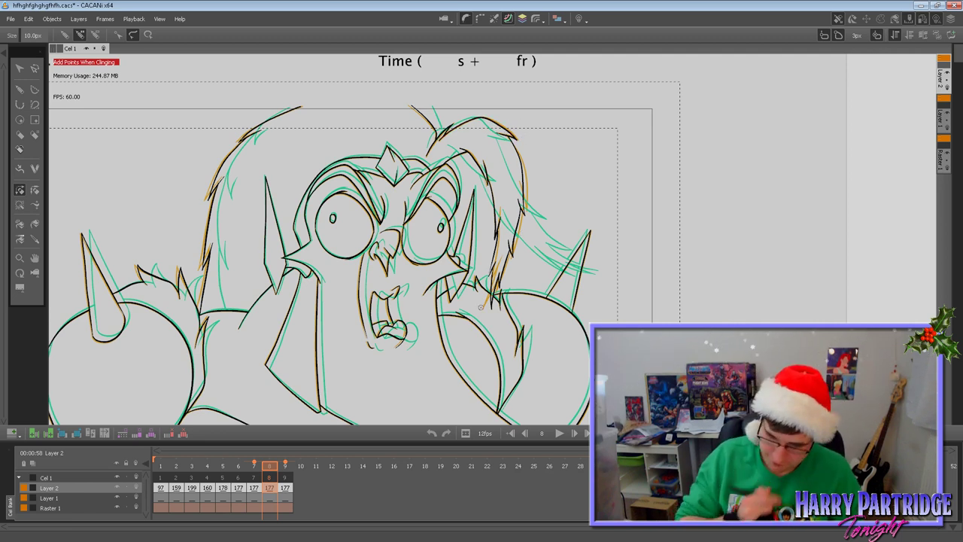
key(Left)
key(Left)
key(Right)
key(Right)
key(Right)
key(Left)
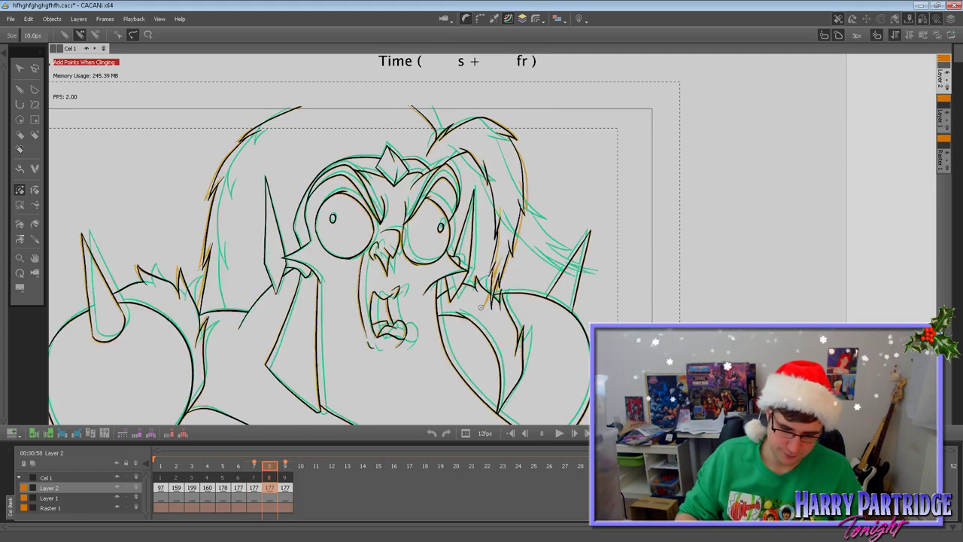
Save the animation file after looking over the lower body on frame 8.
click(35, 260)
drag(333, 342, 519, 210)
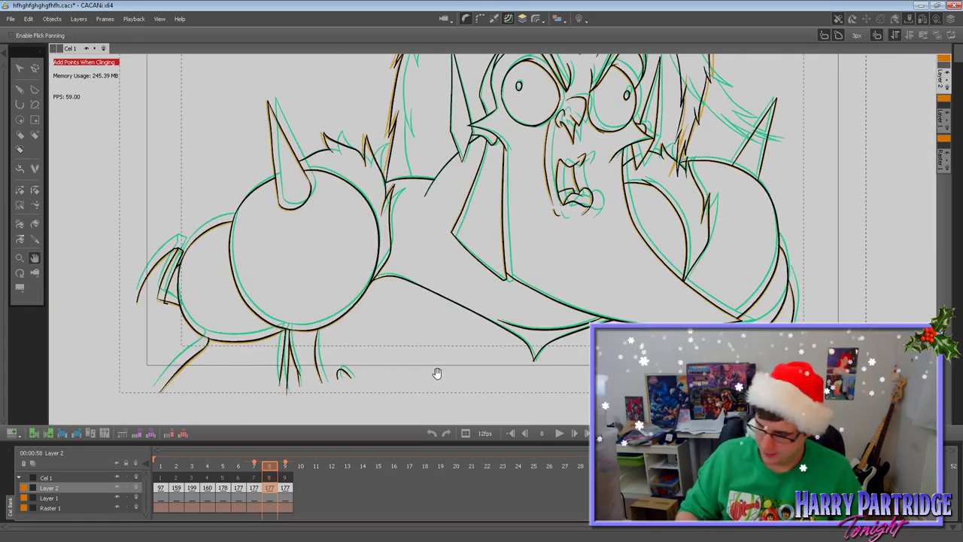
drag(169, 305, 176, 312)
click(21, 190)
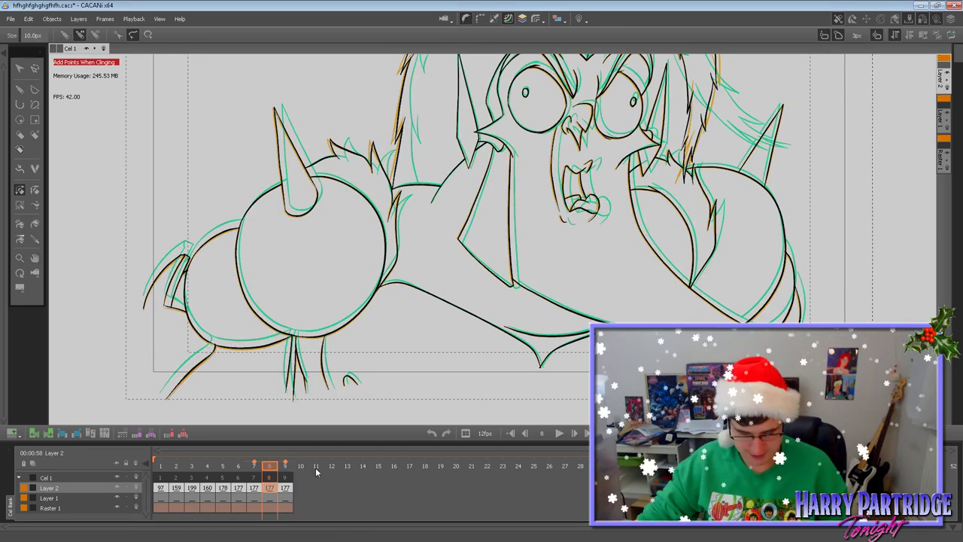
click(10, 19)
click(23, 83)
Export the active frame in camera view as a PNG image named ffddsfd to the Desktop.
click(11, 19)
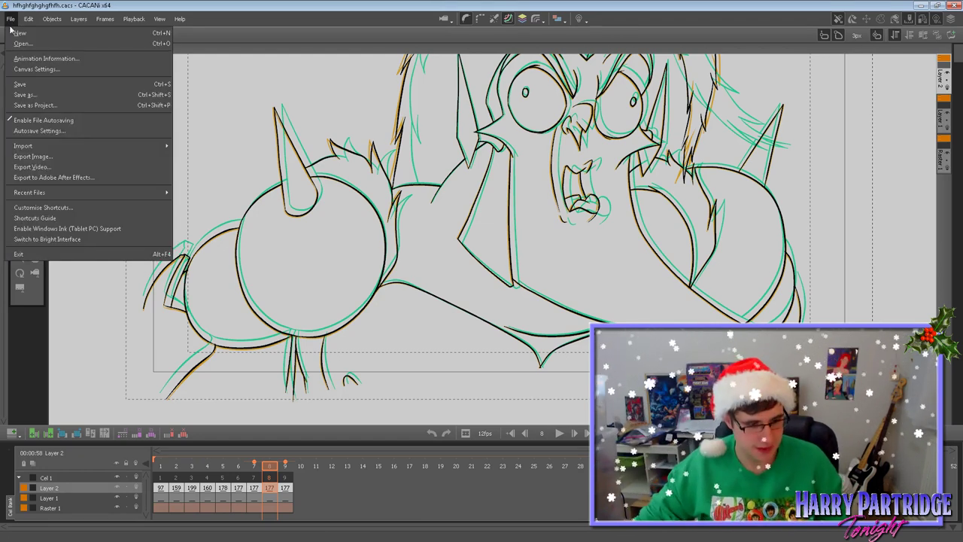
click(51, 159)
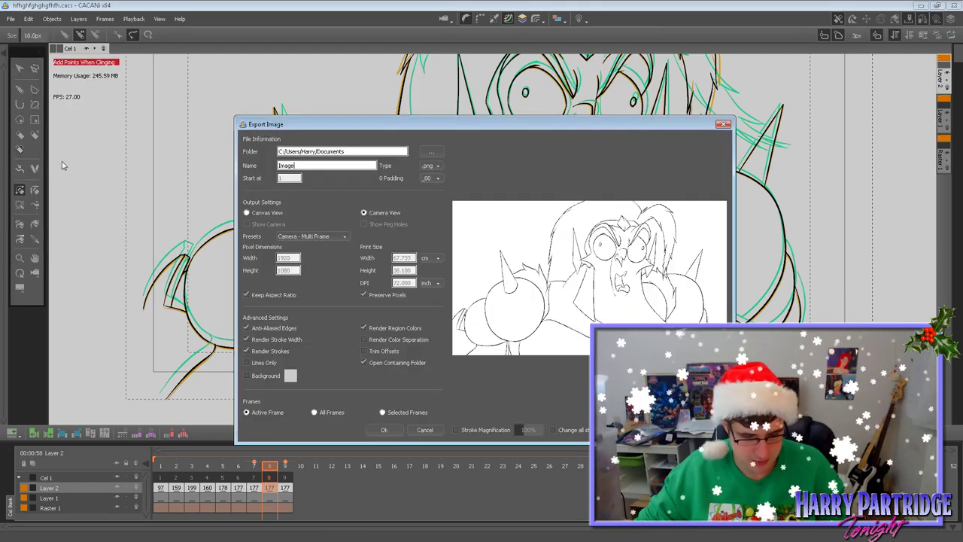
click(426, 152)
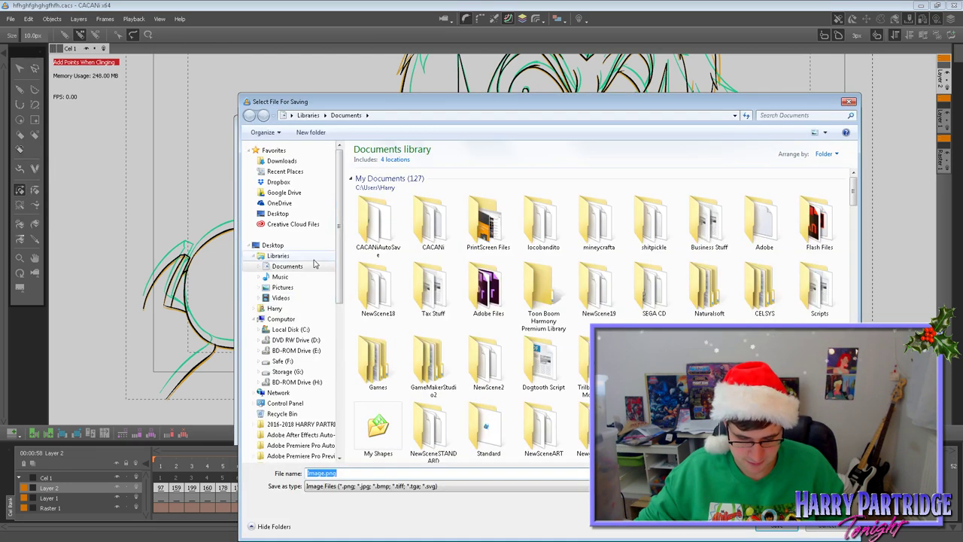
click(305, 245)
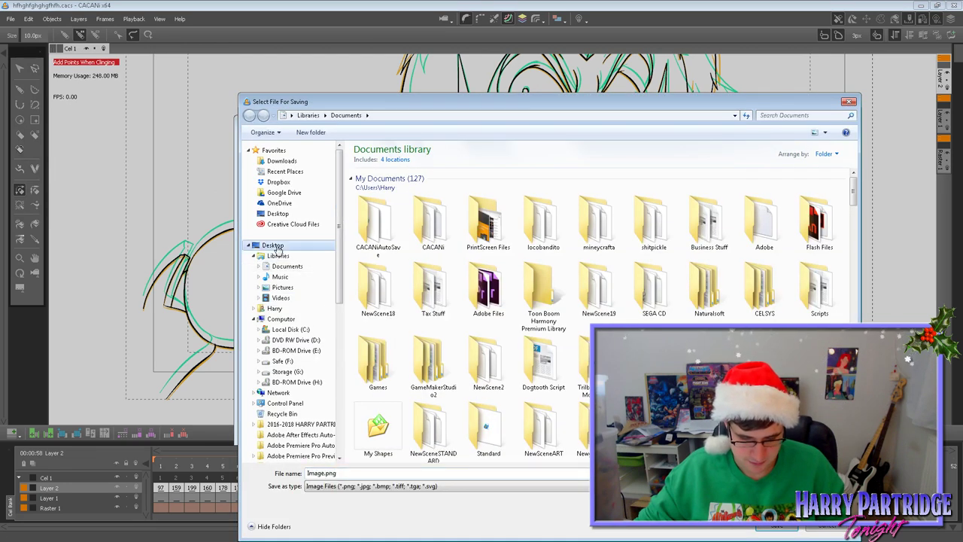
click(353, 473)
key(ctrl+a)
text(ffddsfd)
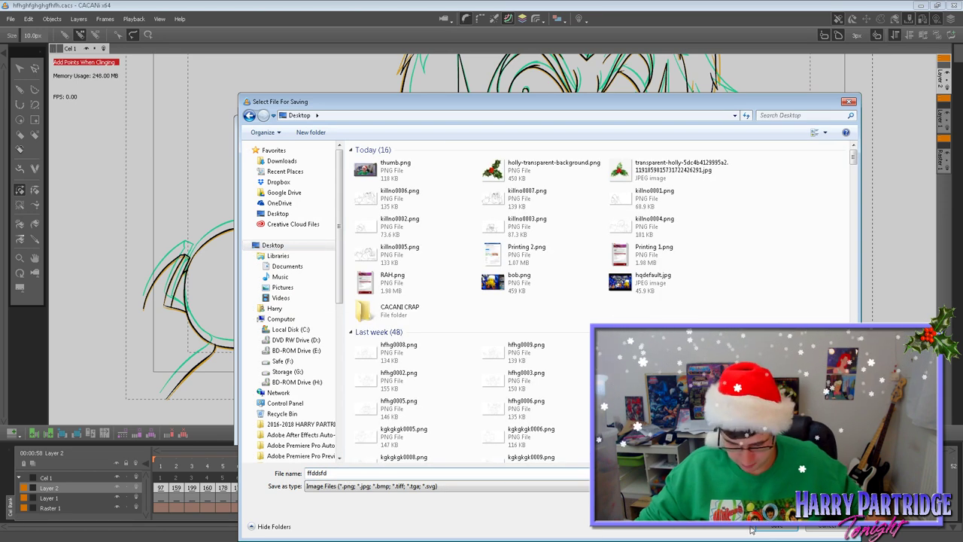
click(776, 531)
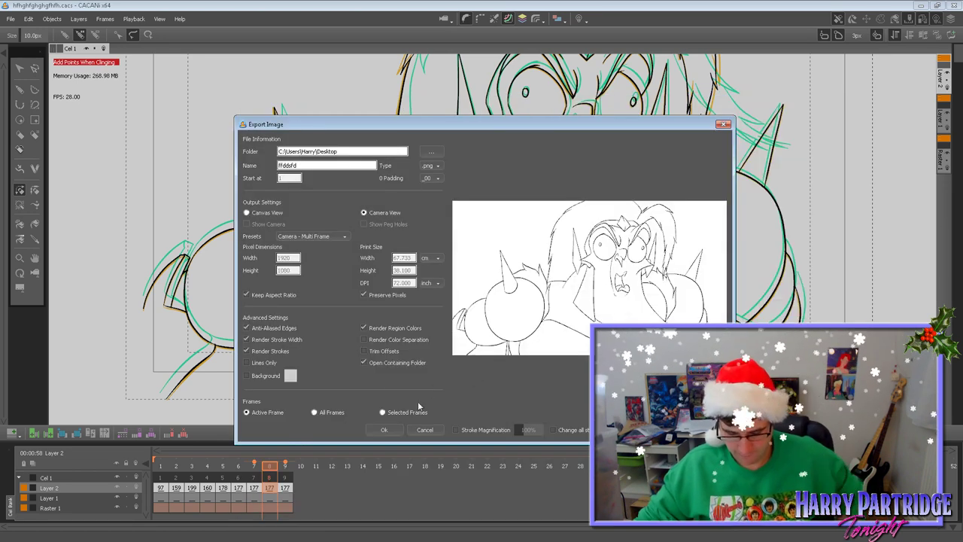
click(383, 430)
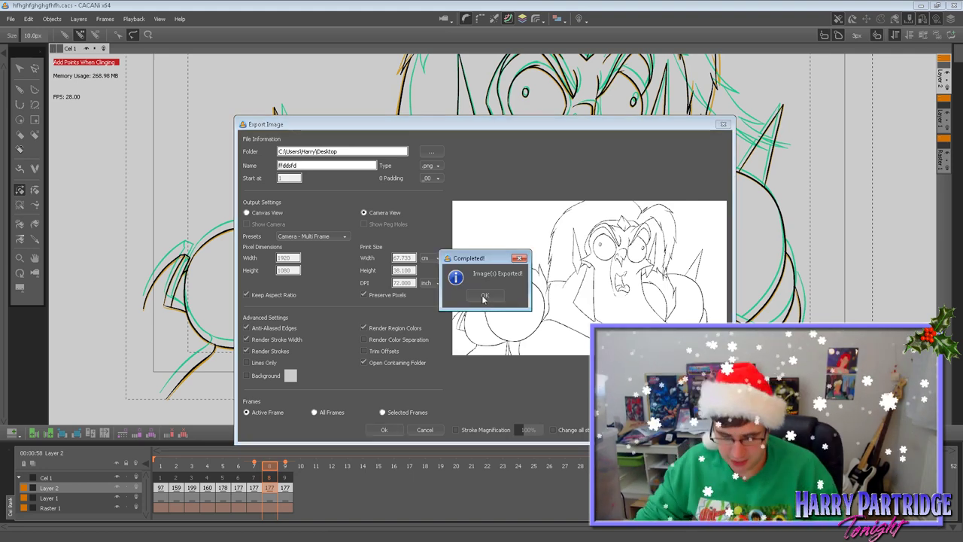
click(487, 297)
Switch to Adobe Animate, import ffddsfd.png from the Desktop onto the stage, and delete it again.
click(919, 5)
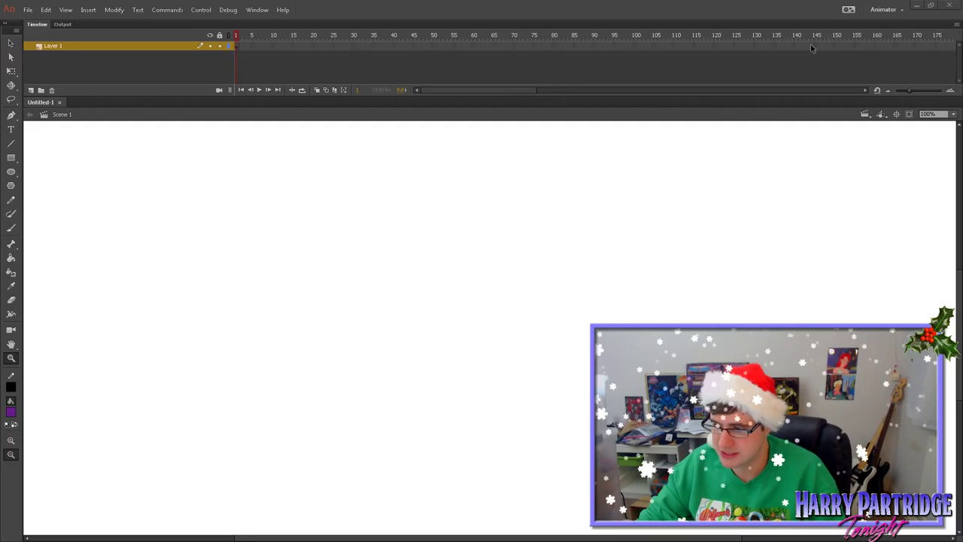
click(284, 258)
click(286, 259)
drag(373, 263, 648, 503)
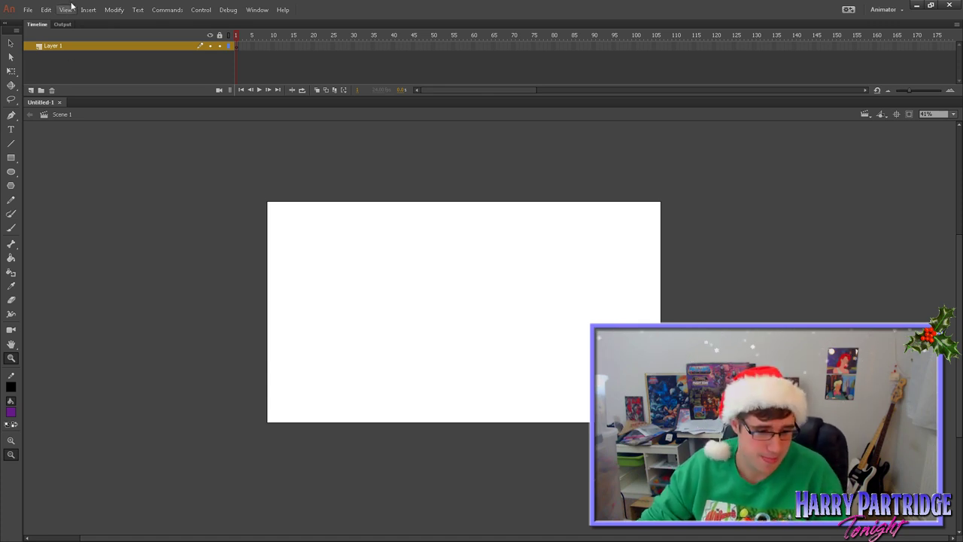
click(28, 9)
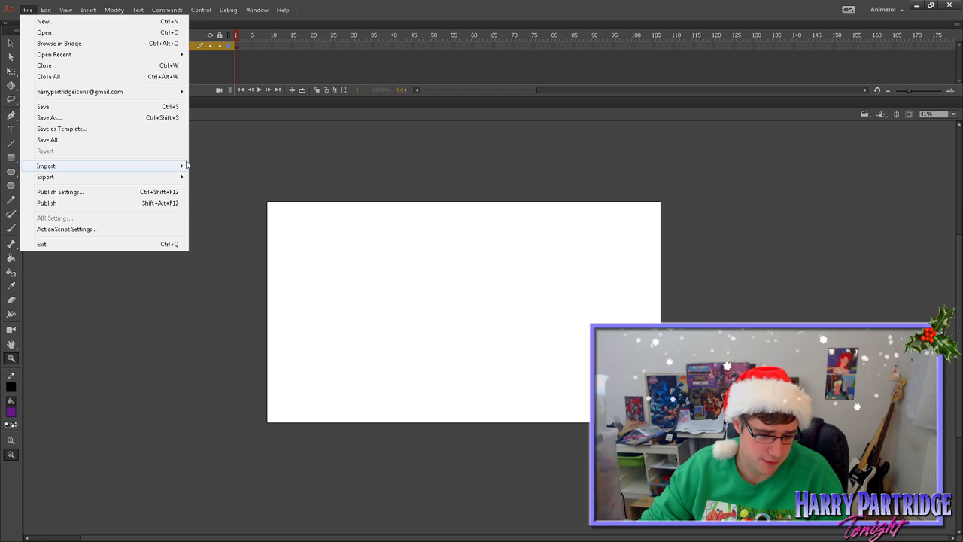
mouse_move(179, 165)
key(ctrl+r)
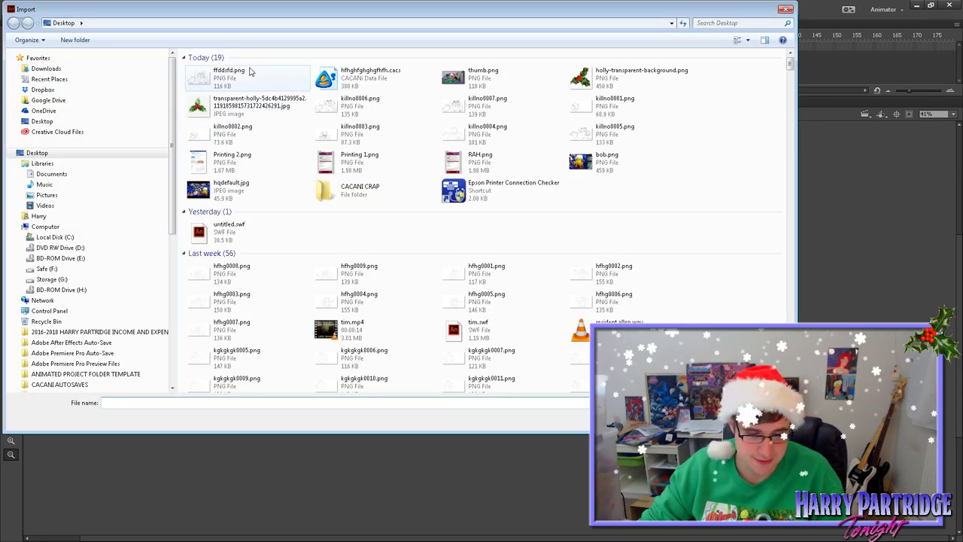
click(250, 77)
double_click(250, 77)
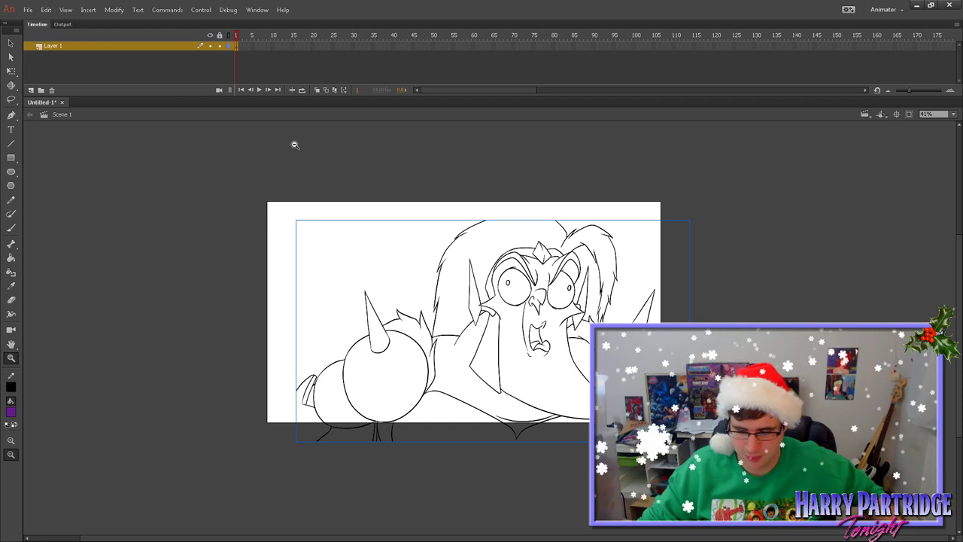
key(Delete)
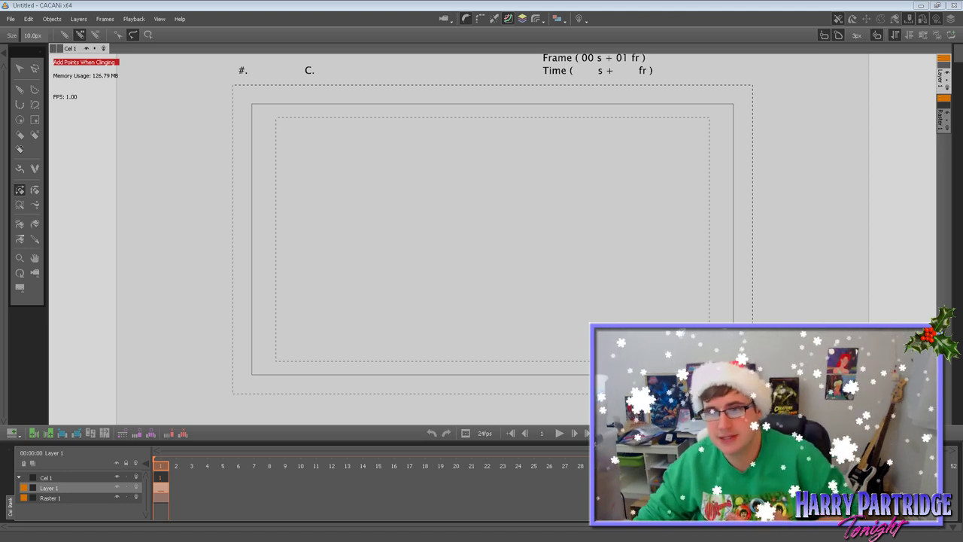
Switch to CACANi and reopen the most recently used character animation file.
click(10, 19)
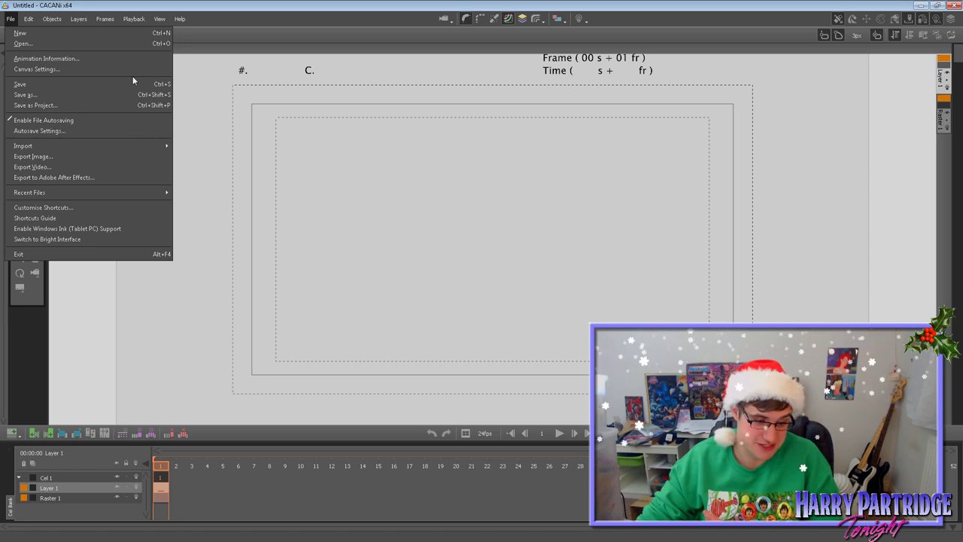
mouse_move(148, 145)
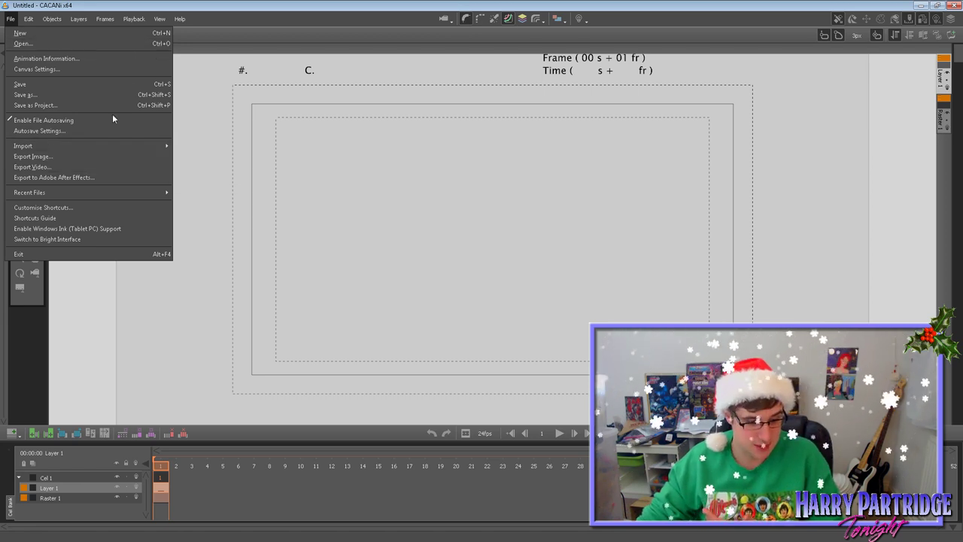
mouse_move(113, 192)
click(218, 192)
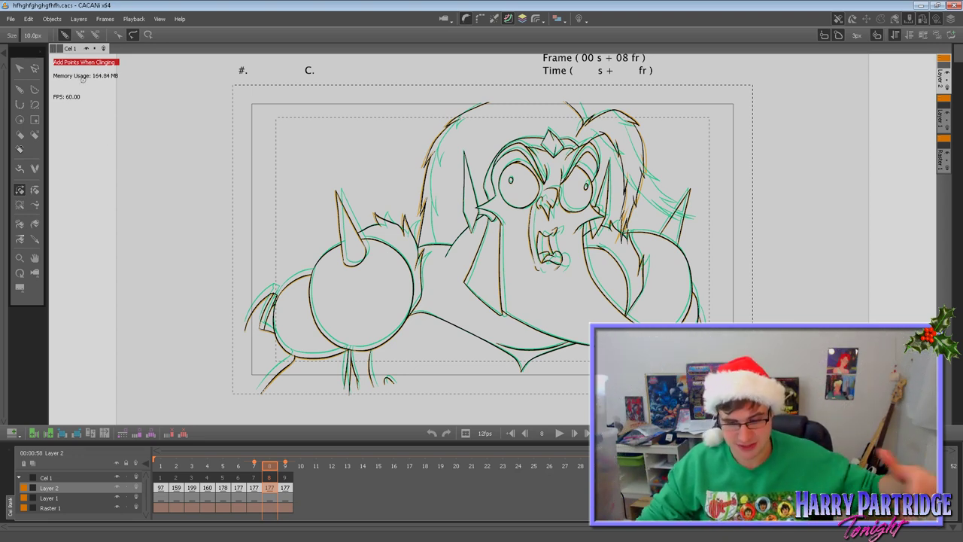
Export all frames in camera view to the Desktop as a PNG sequence named dgdfgd.
click(10, 18)
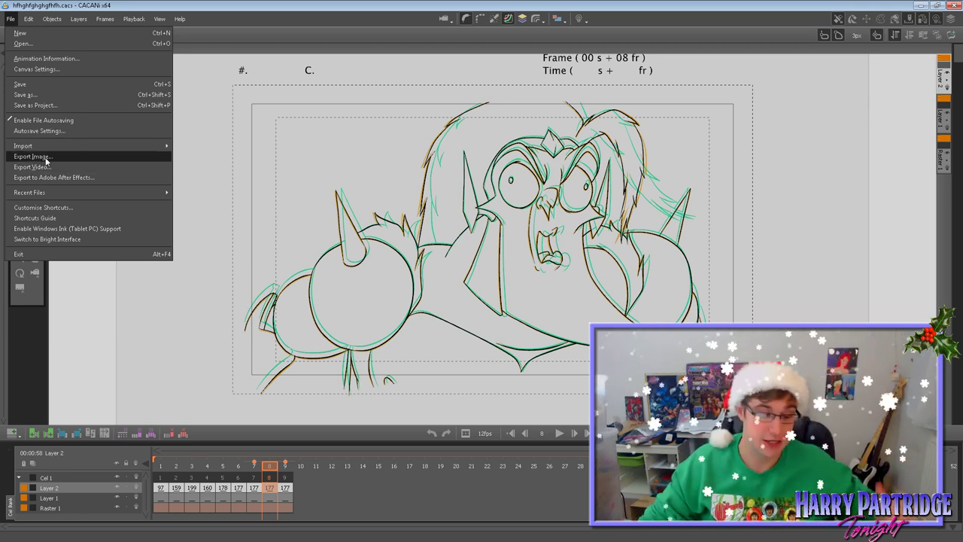
click(49, 157)
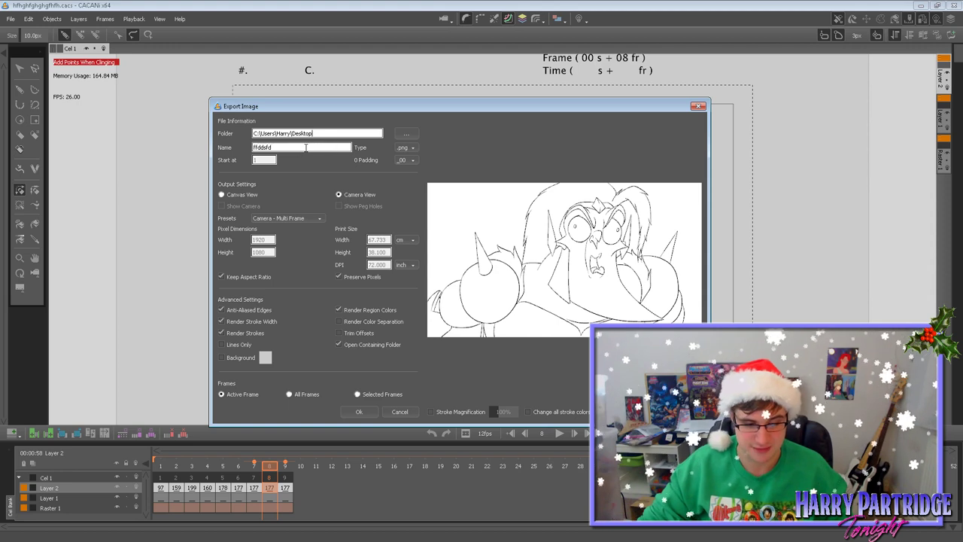
click(292, 395)
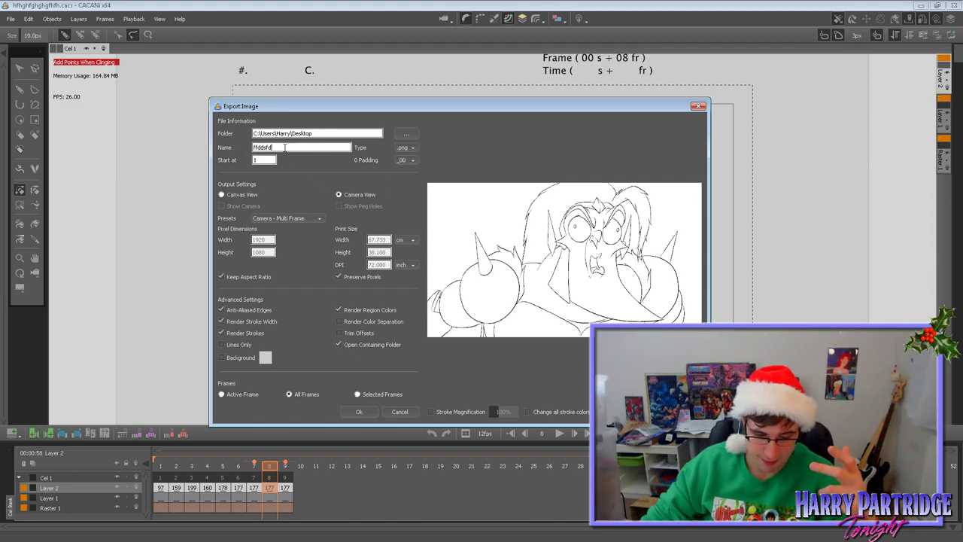
drag(285, 148, 242, 150)
text(dgdfgd)
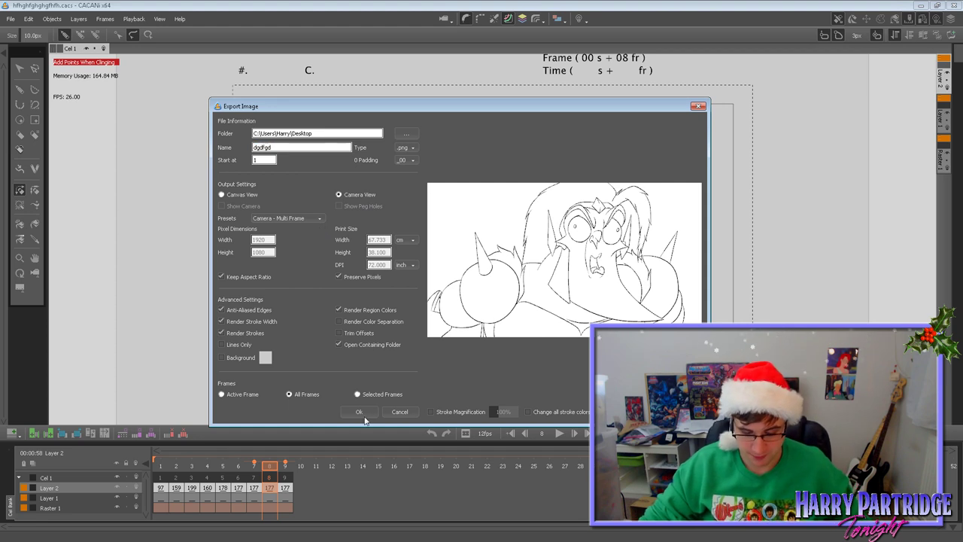
click(358, 413)
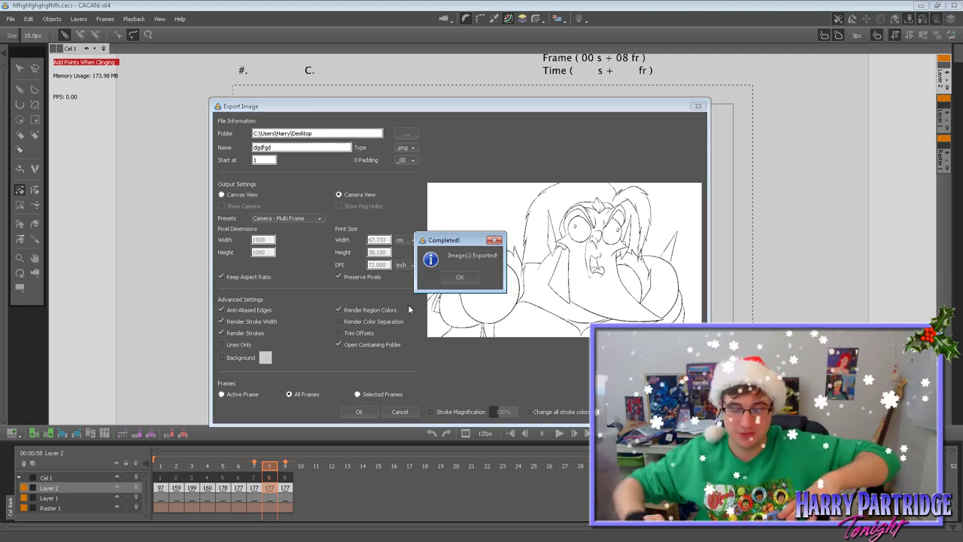
click(468, 277)
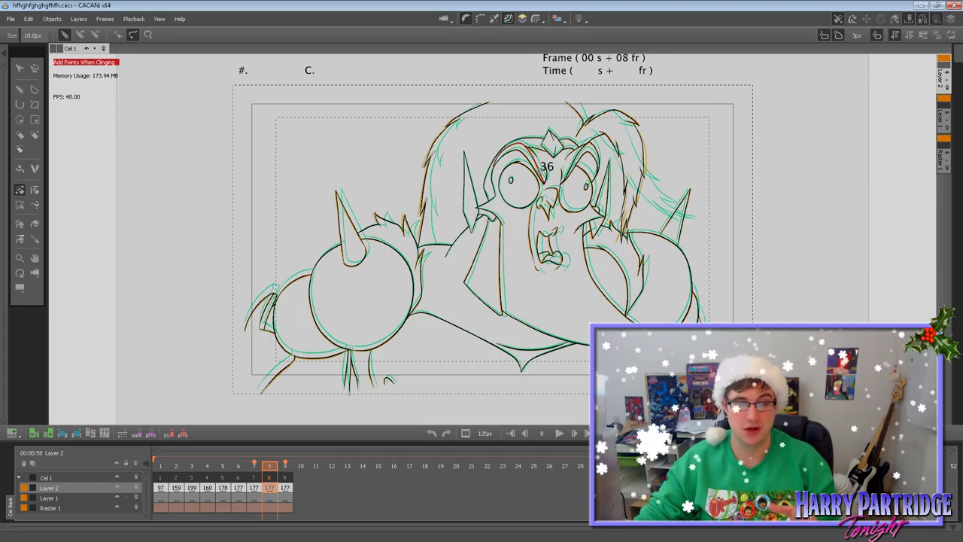
Close CACANi and import dgdfgd01.png onto the Adobe Animate stage together with the rest of its image sequence.
click(953, 5)
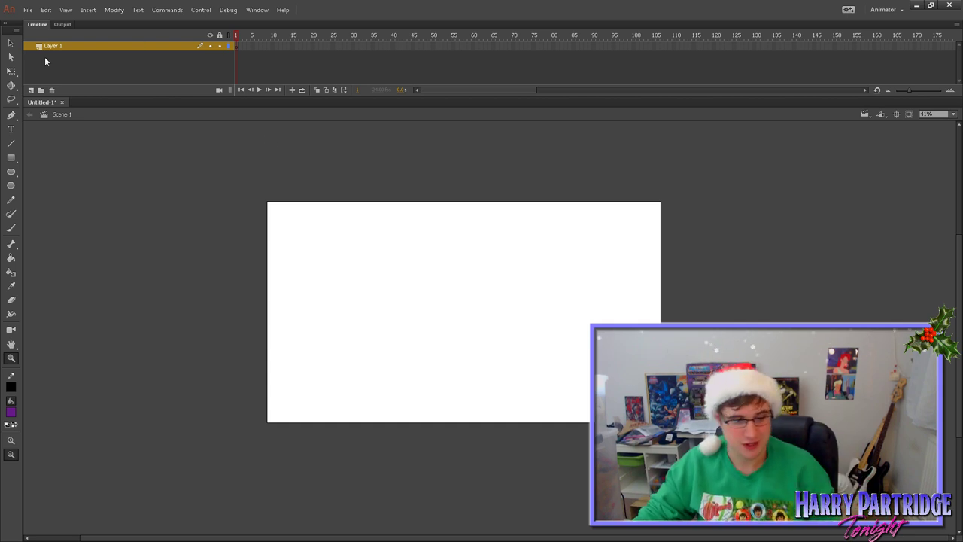
click(28, 10)
mouse_move(134, 173)
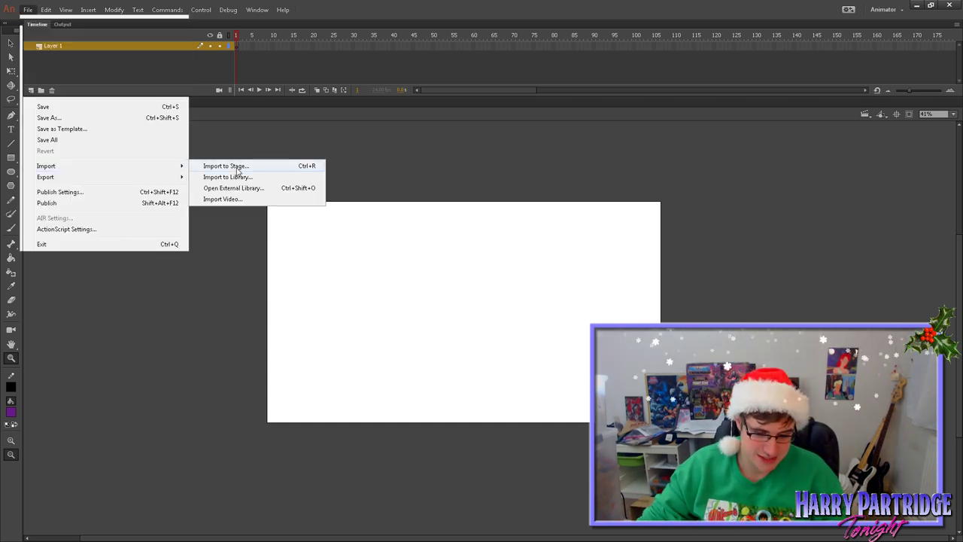
click(233, 166)
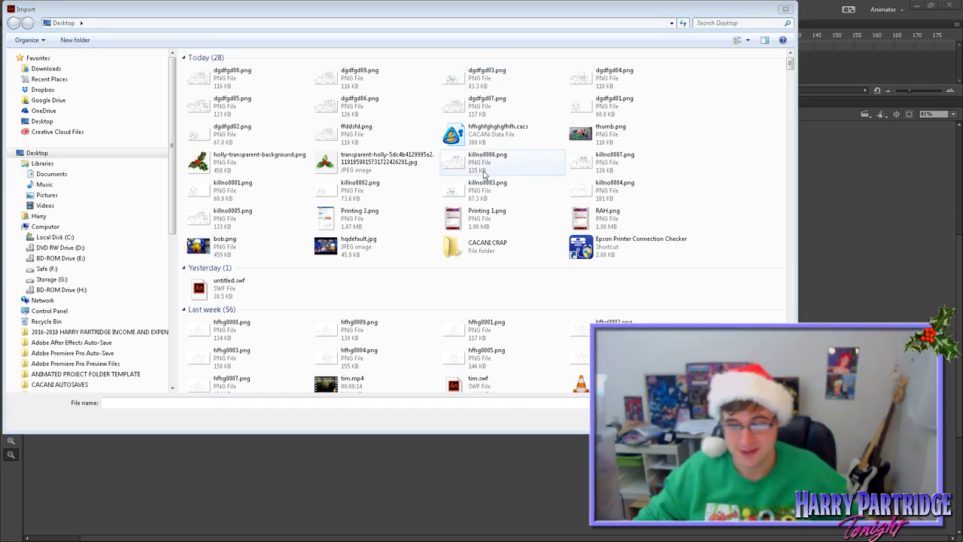
click(605, 109)
double_click(593, 120)
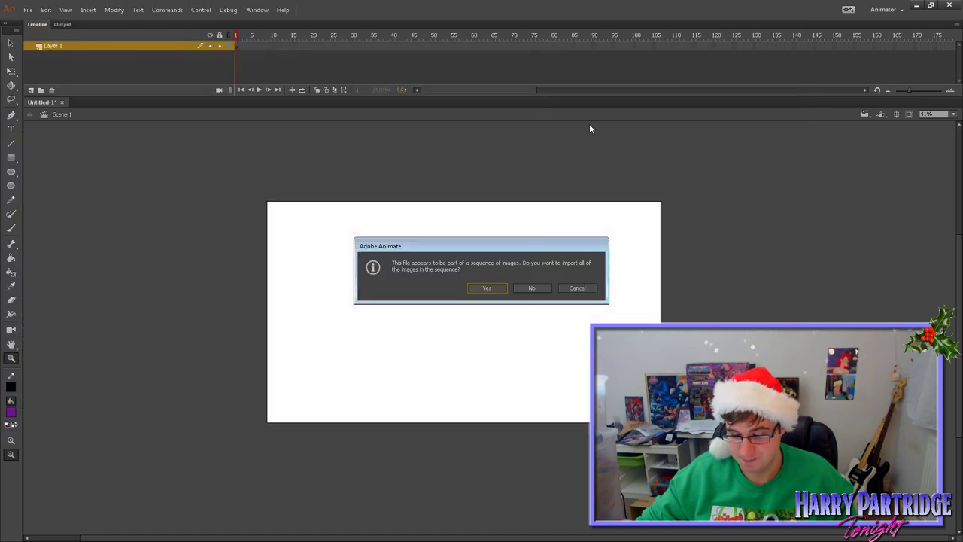
click(491, 289)
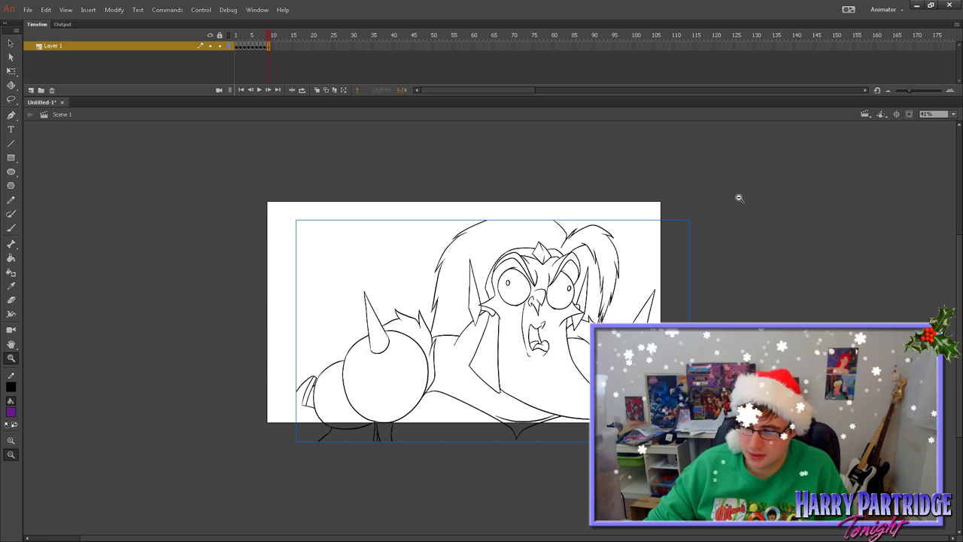
Turn on looping for the imported frames and try to move frame 1's drawing into line with the stage.
click(260, 64)
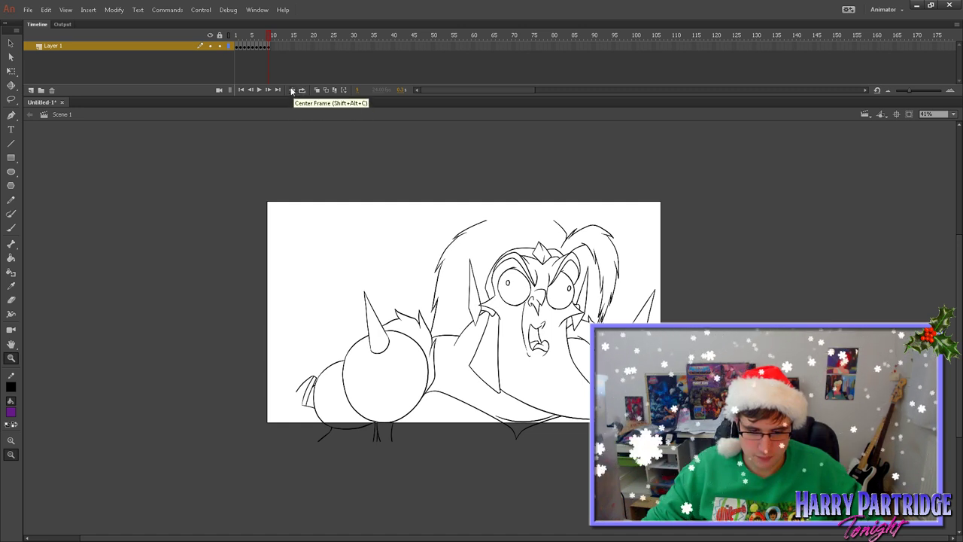
click(291, 90)
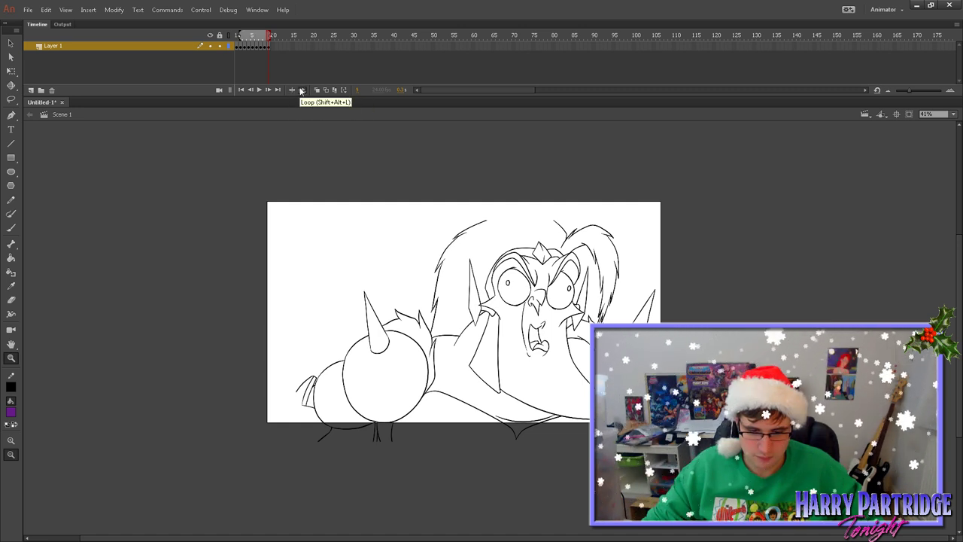
drag(259, 50, 238, 47)
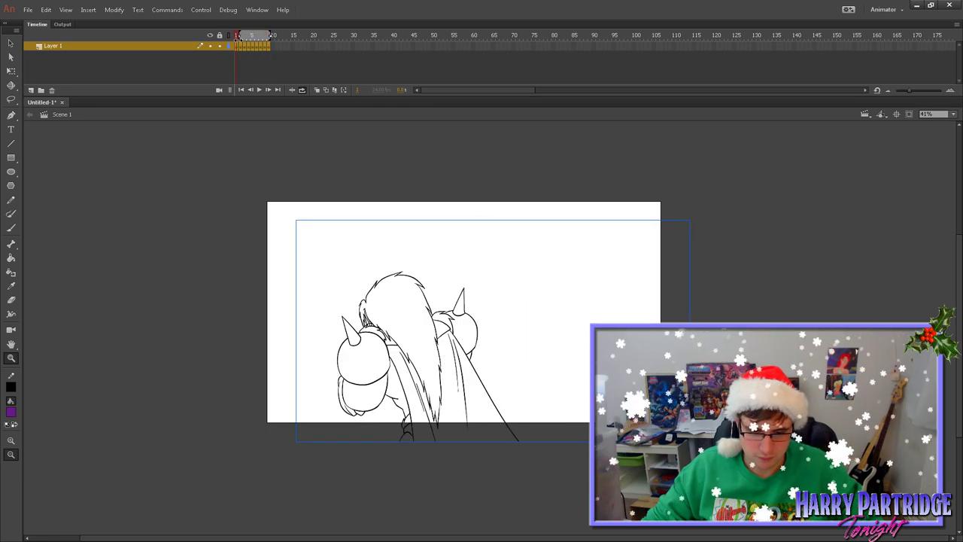
click(11, 41)
drag(410, 278, 381, 252)
click(249, 47)
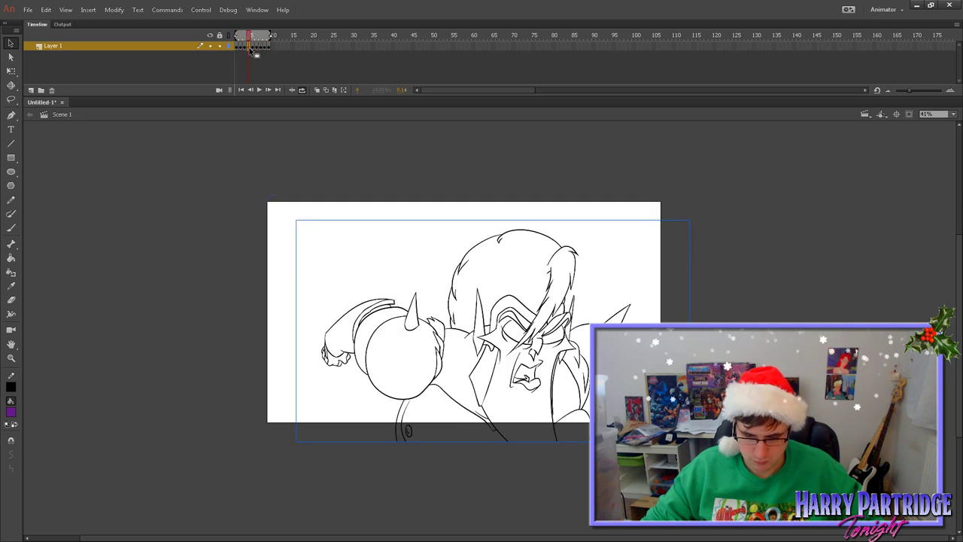
key(ctrl+alt+a)
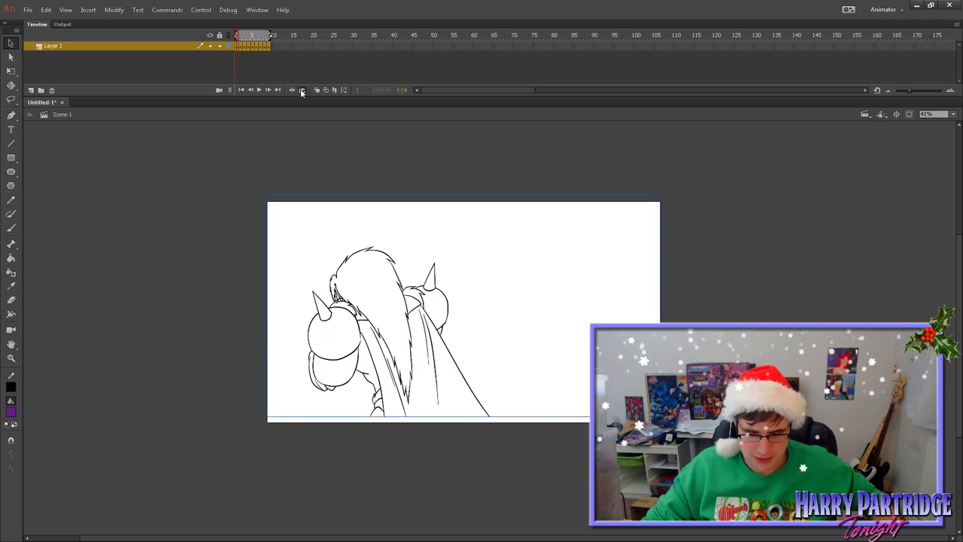
key(ctrl+z)
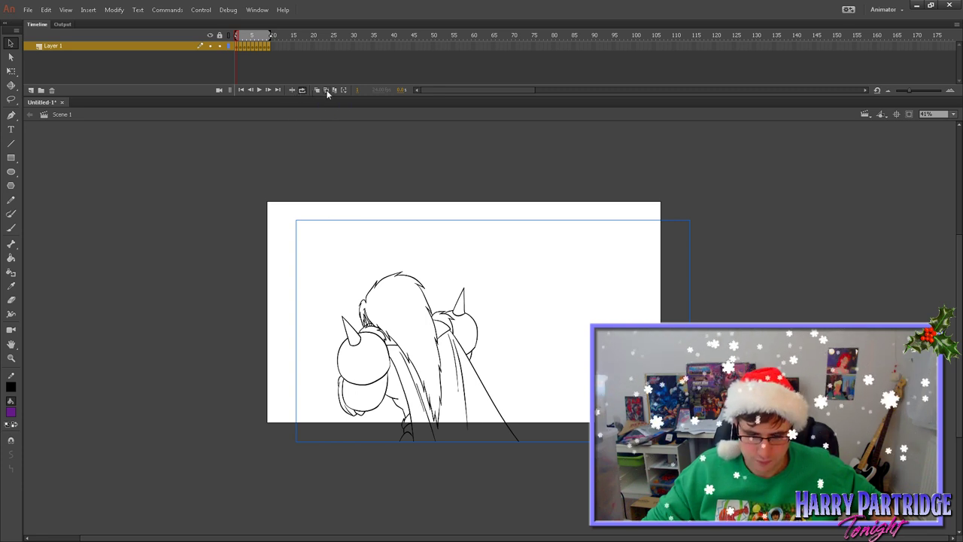
Move the drawings of all imported frames together with Edit Multiple Frames so they line up with the stage.
click(335, 91)
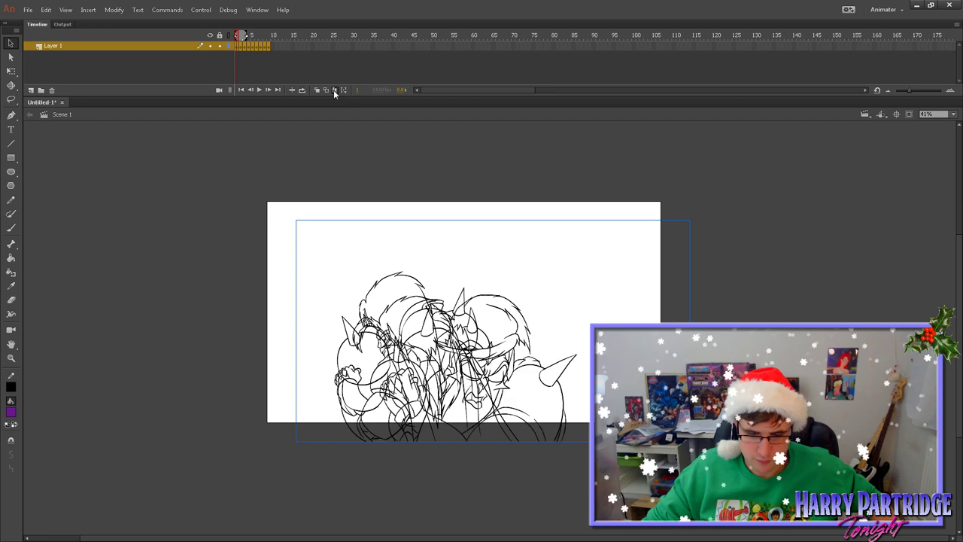
drag(423, 329, 383, 310)
key(Right)
key(ctrl+z)
key(ctrl+z)
key(ctrl+z)
key(ctrl+z)
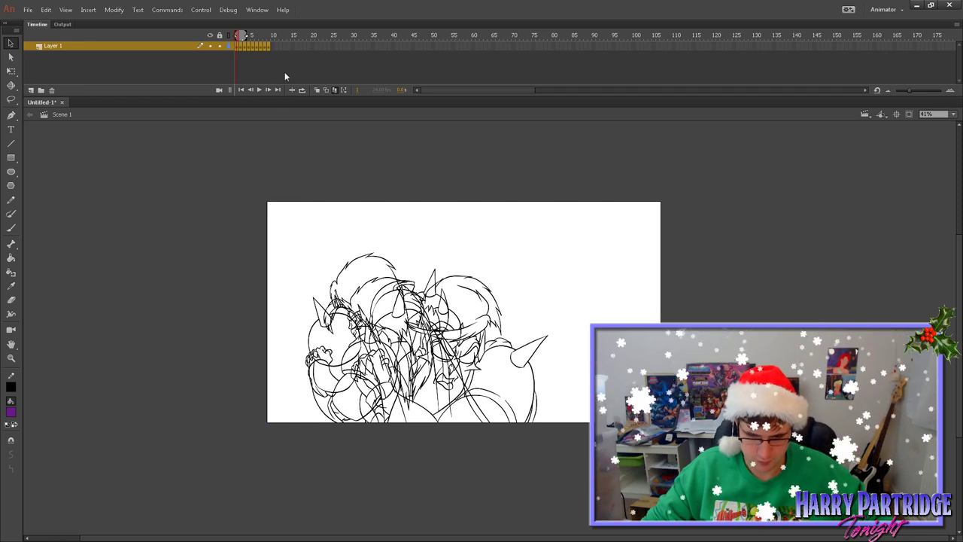
click(336, 90)
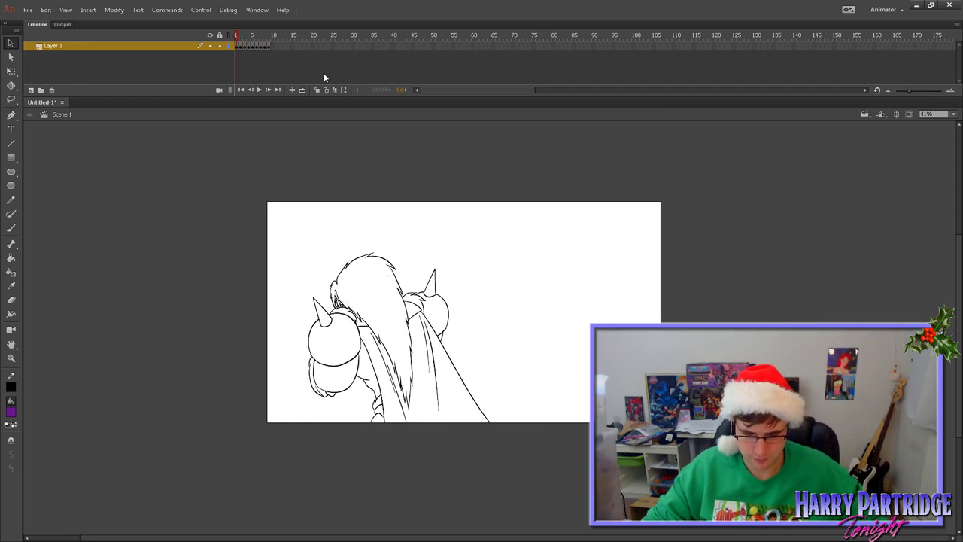
Hide the pasteboard around the stage.
click(11, 358)
drag(263, 199, 692, 447)
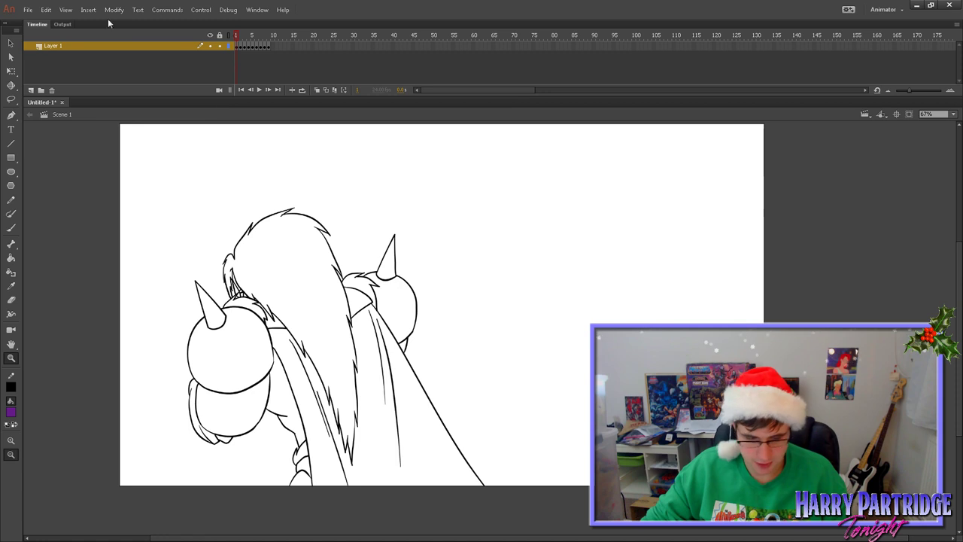
click(65, 9)
click(87, 84)
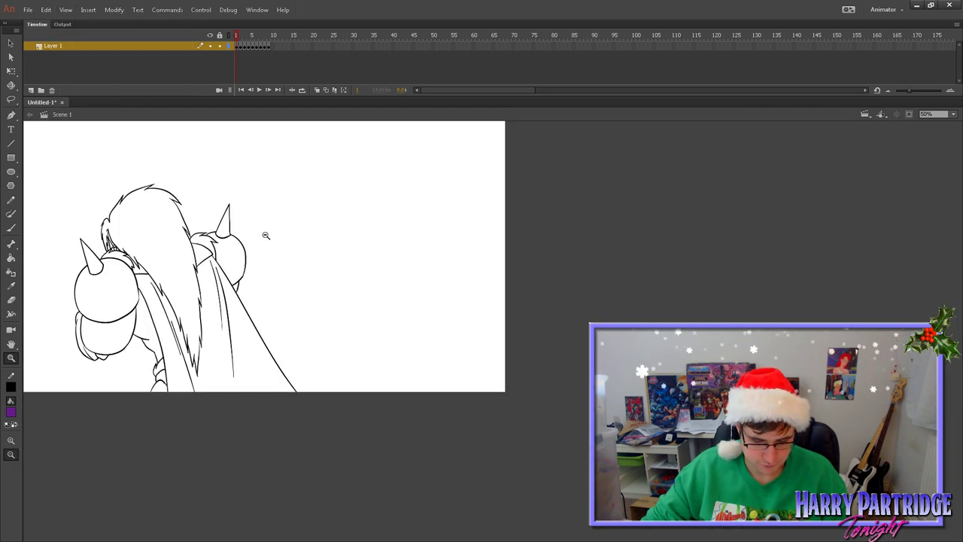
Insert an extra frame on each of the first four drawings of Layer 1 so each holds for two frames.
right_click(238, 47)
click(265, 99)
right_click(246, 47)
click(268, 101)
right_click(255, 47)
click(274, 107)
key(period)
key(period)
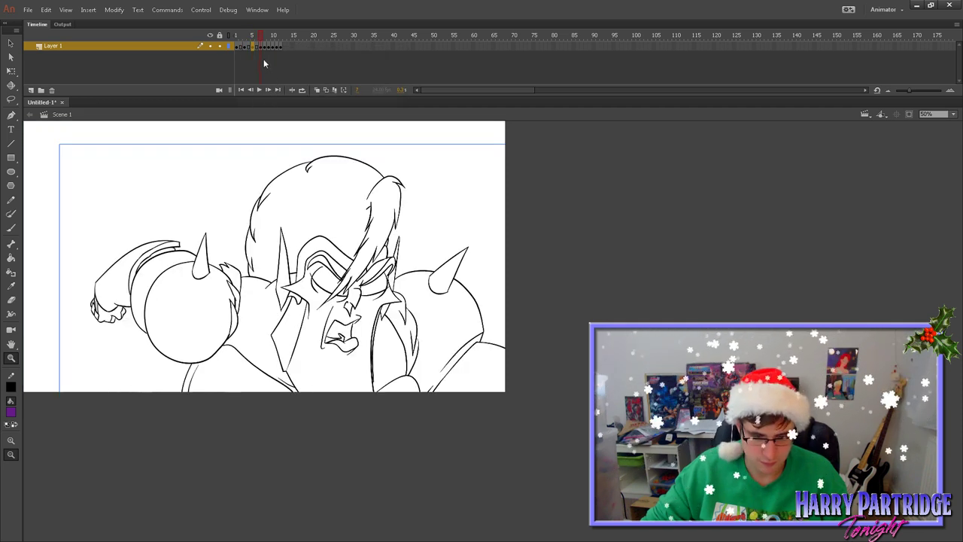
key(period)
right_click(264, 47)
click(280, 102)
Lengthen the hold of the final drawing on Layer 1 by several frames.
drag(317, 47, 287, 48)
right_click(287, 48)
click(301, 100)
Insert one extra frame on each of the three drawings starting around frame 10 and step through the result.
click(274, 46)
right_click(275, 47)
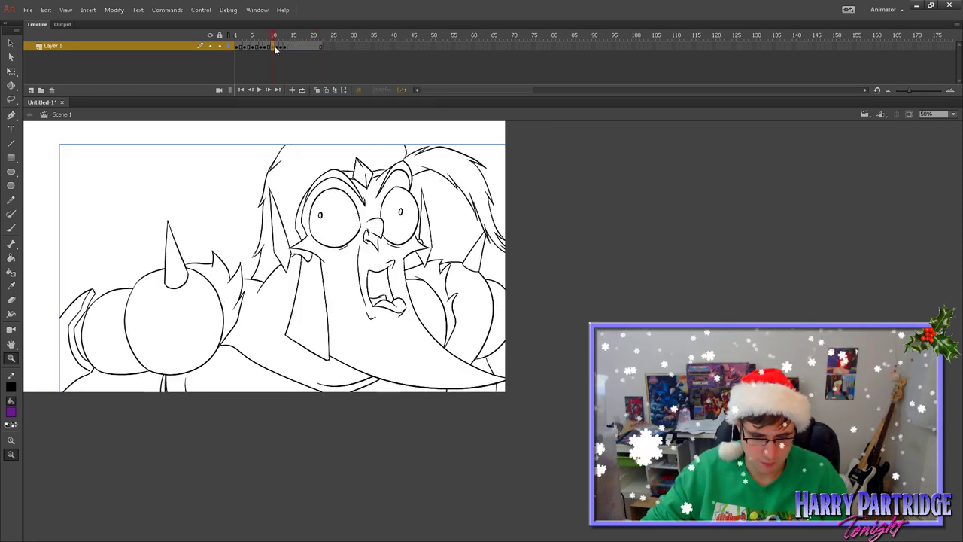
click(309, 101)
click(280, 46)
right_click(280, 46)
click(304, 101)
click(288, 47)
right_click(288, 47)
click(307, 99)
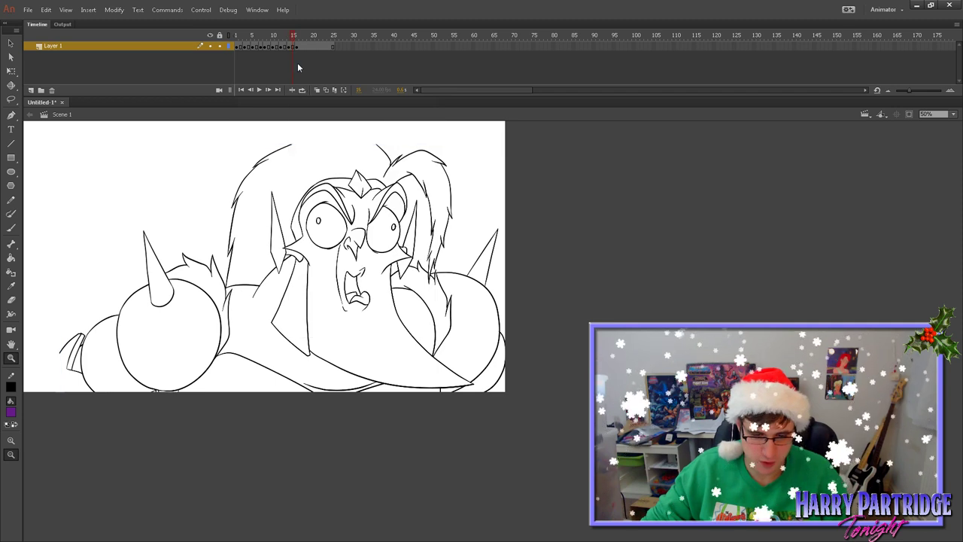
key(period)
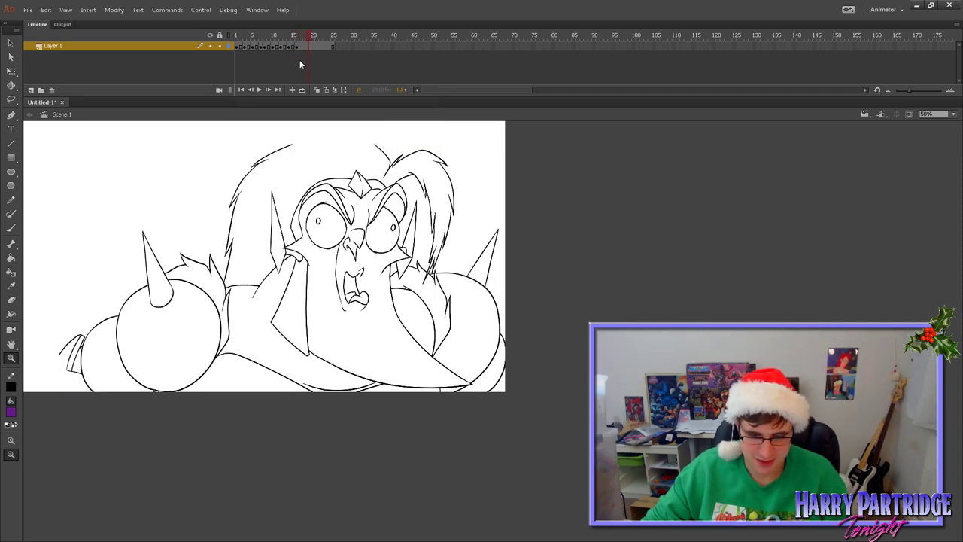
Insert one extra frame on the drawing at about frame 15 of Layer 1 and step forward to frame 20.
right_click(294, 47)
click(305, 97)
key(period)
key(period)
key(period)
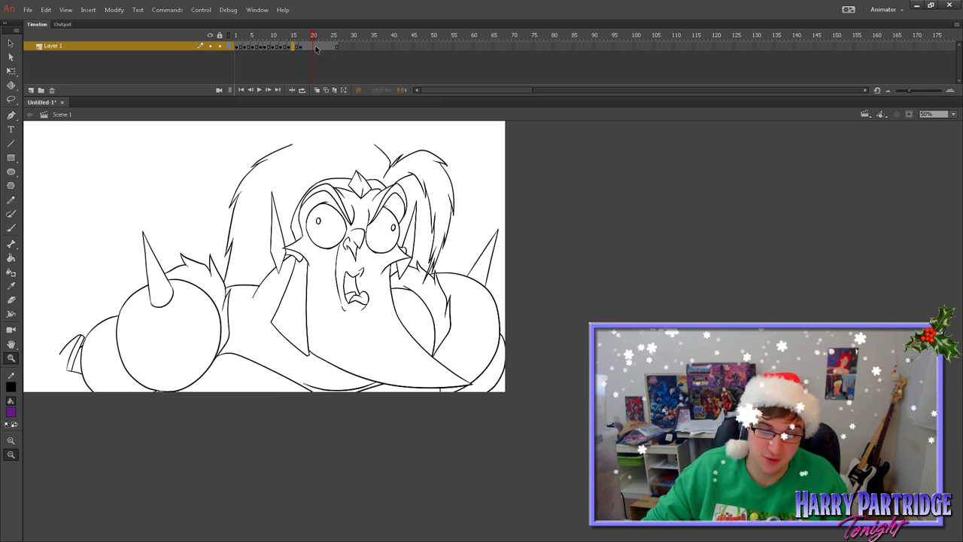
Remove the surplus hold frames after frame 20 from Layer 1.
right_click(348, 48)
click(362, 104)
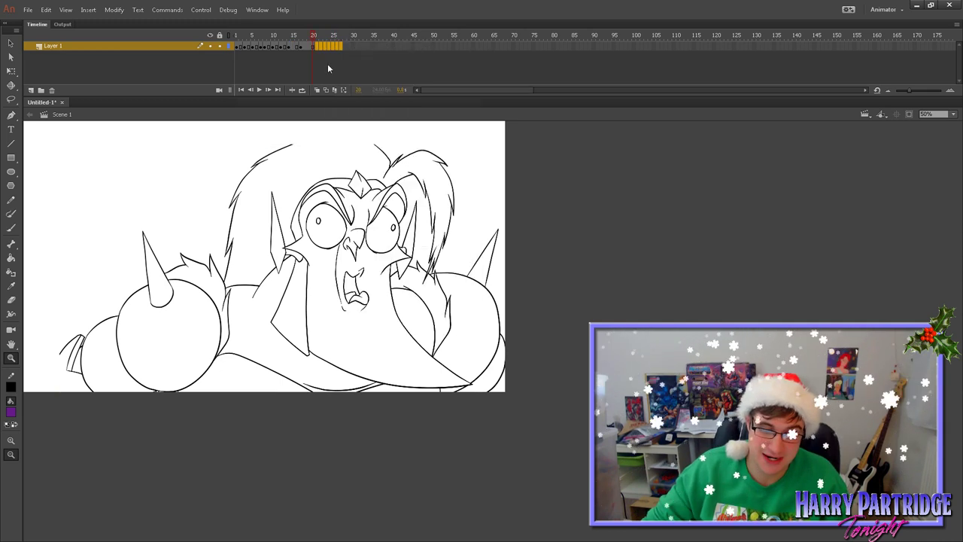
click(335, 35)
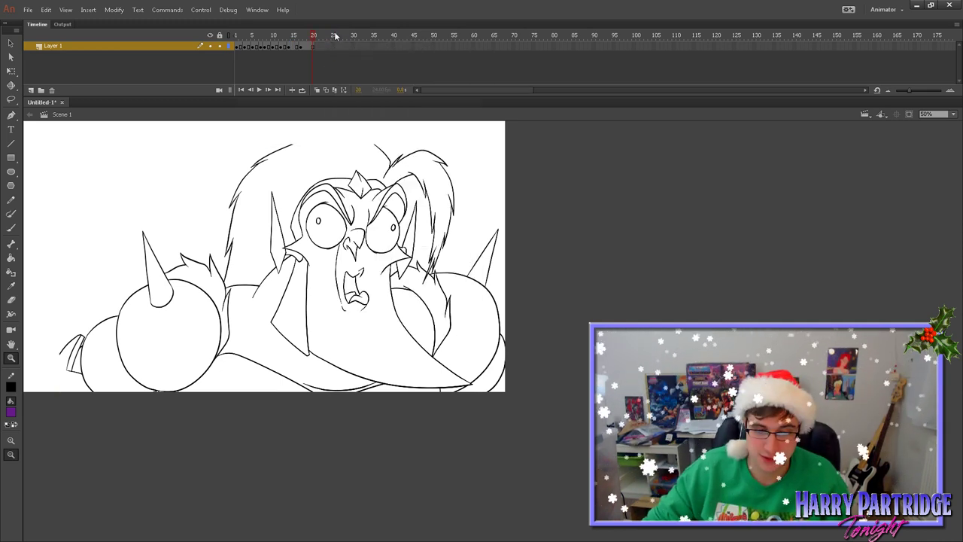
Turn on Edit Multiple Frames and stretch its range across frames 1 to 20.
click(310, 48)
mouse_move(310, 36)
mouse_down()
mouse_move(244, 43)
mouse_move(301, 47)
mouse_up()
click(318, 90)
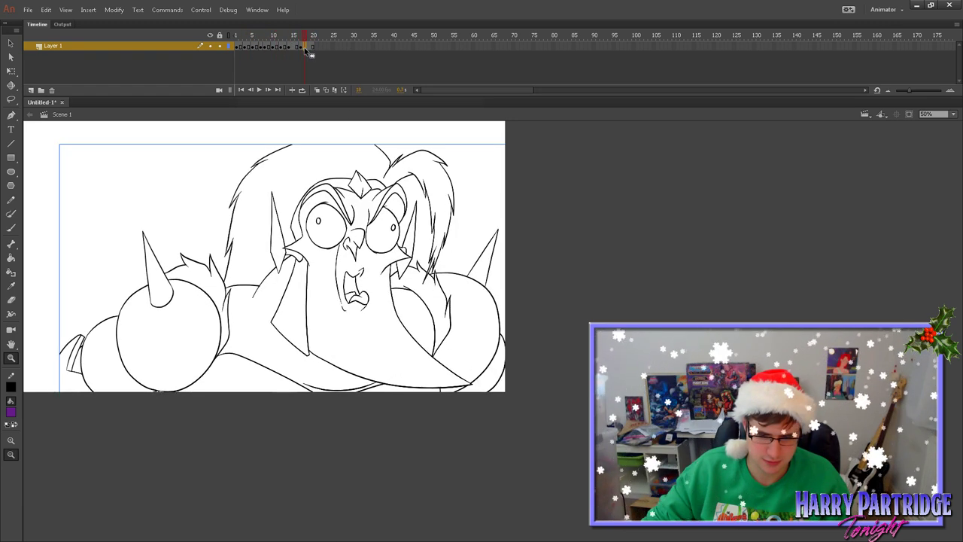
click(334, 90)
drag(293, 36, 235, 35)
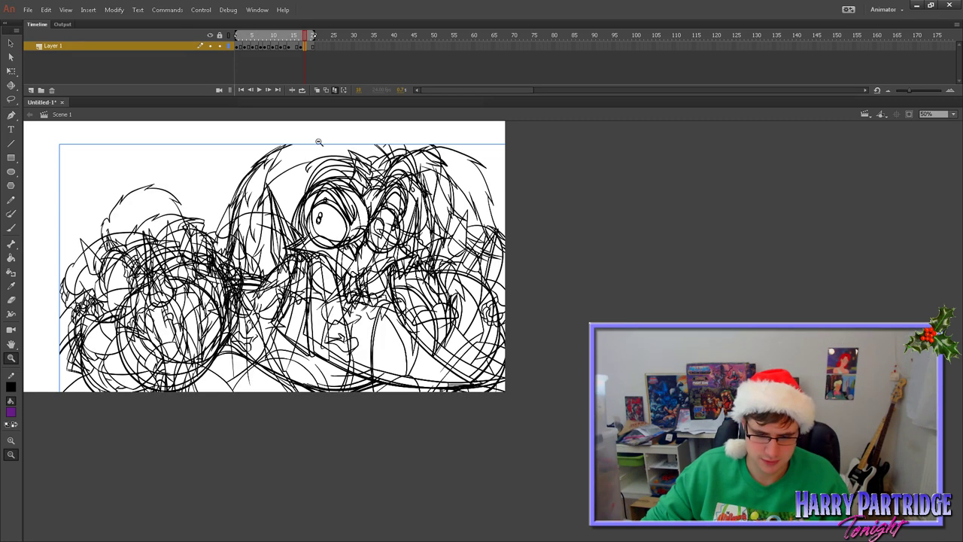
Try to move the artwork on stage with the Selection tool and undo the shift.
click(12, 48)
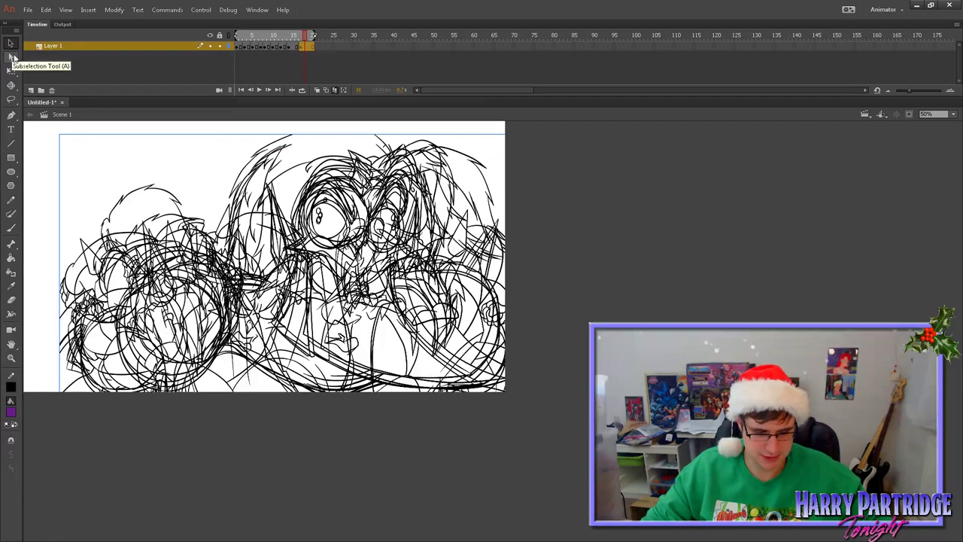
click(324, 201)
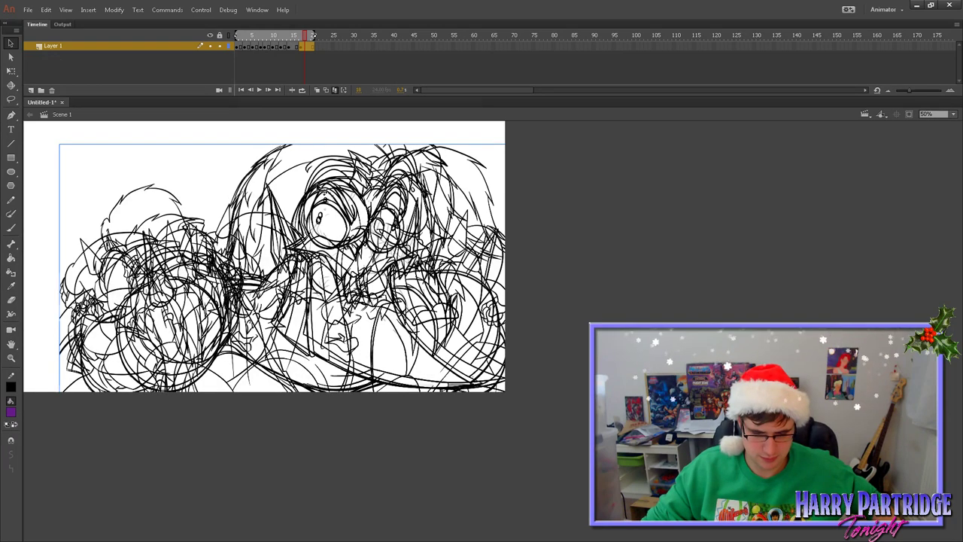
drag(328, 199, 275, 167)
key(ctrl+z)
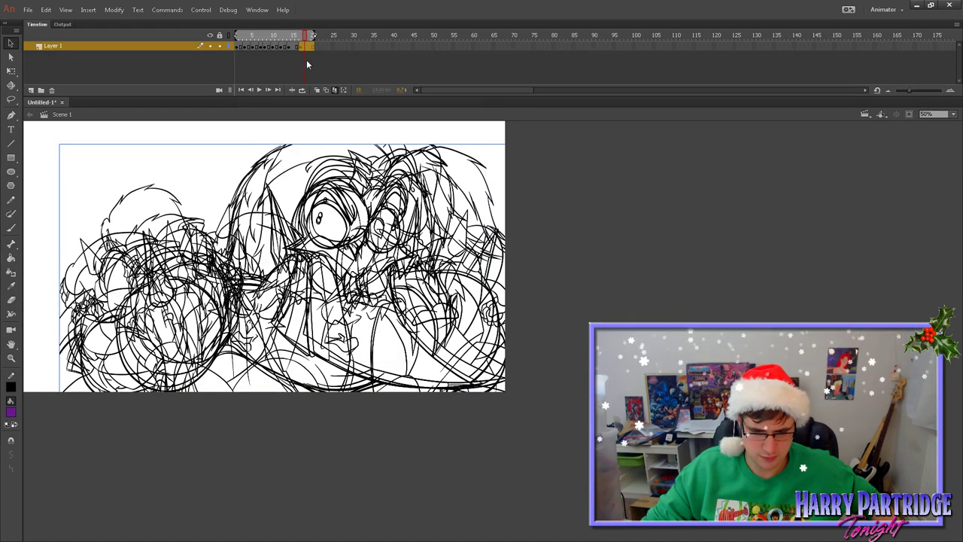
Go to frame 2, reactivate Edit Multiple Frames with all frames selected, and try to shift the drawings up and to the left.
click(308, 55)
drag(310, 47, 240, 46)
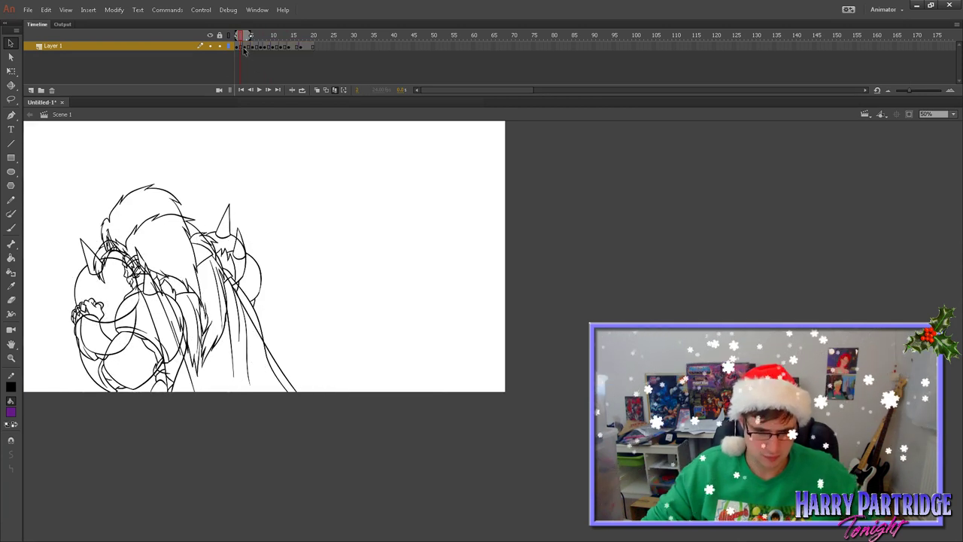
click(335, 89)
key(Return)
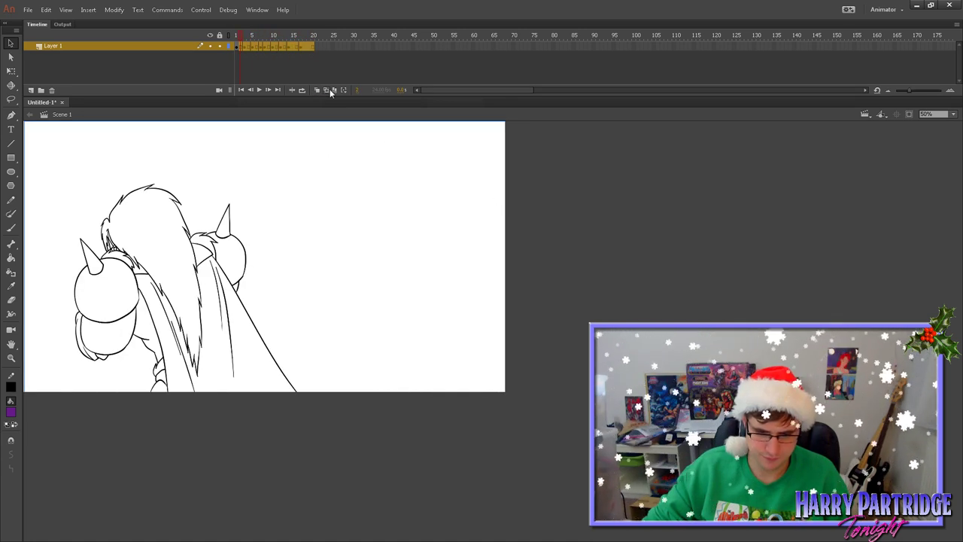
click(334, 90)
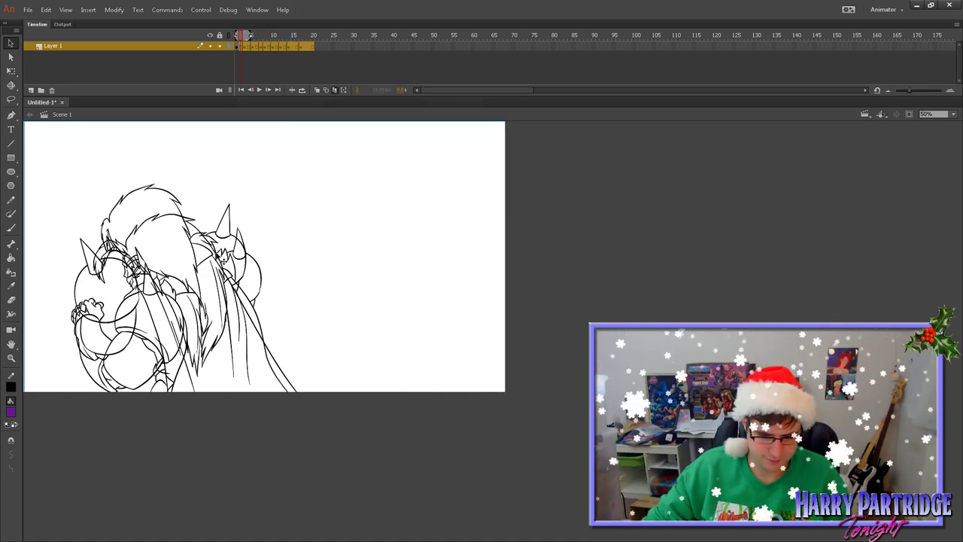
drag(224, 259, 203, 223)
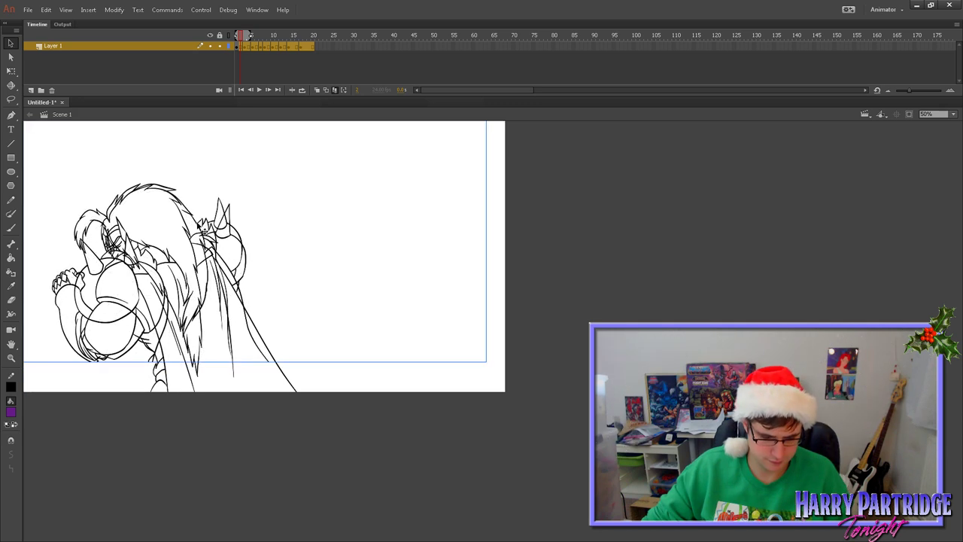
Undo the shift of the drawings, turn off Edit Multiple Frames and clear the frame selection.
key(ctrl+z)
key(ctrl+z)
key(ctrl+z)
key(ctrl+z)
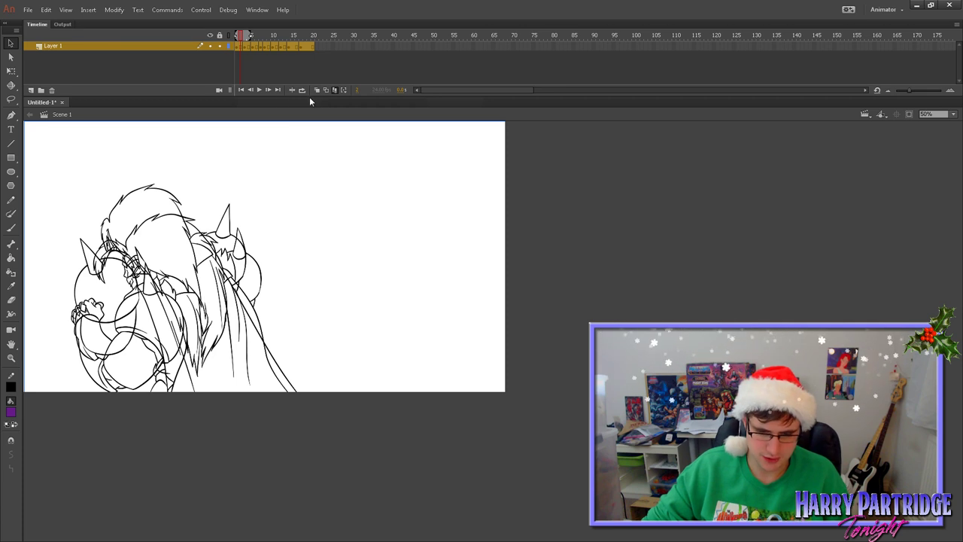
click(334, 91)
click(321, 66)
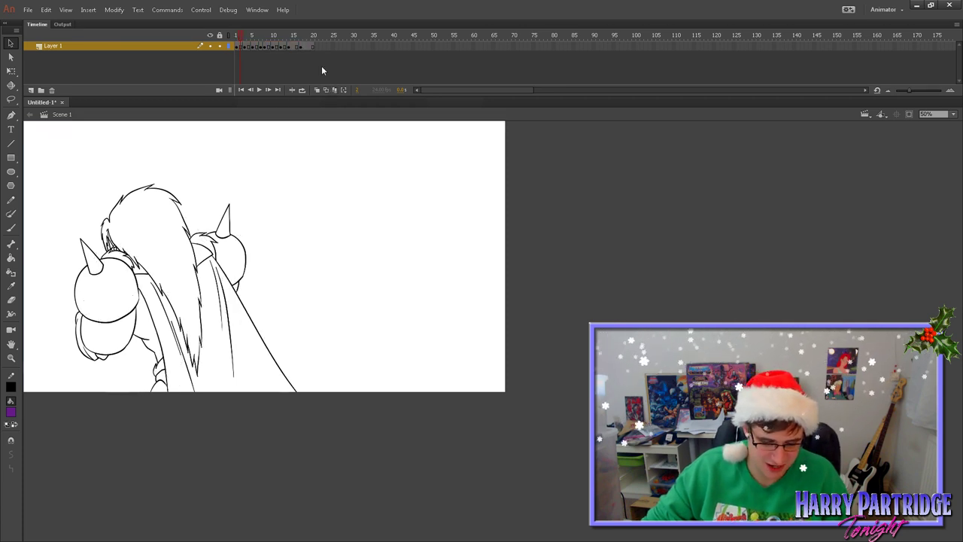
Step forward through the drawings to about frame 13 and show the pasteboard around the stage again.
key(period)
key(period)
key(period)
key(period)
key(period)
key(period)
key(period)
key(period)
key(period)
key(period)
key(period)
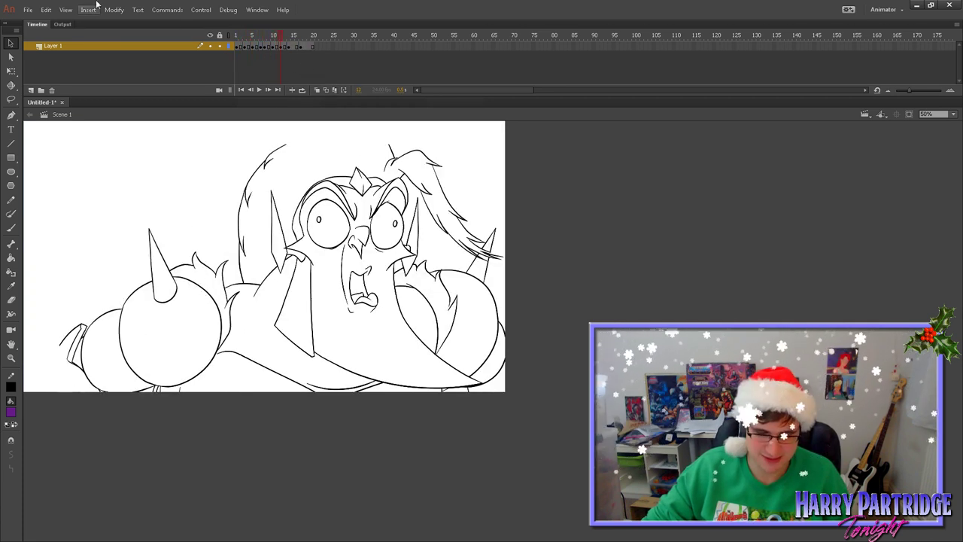
click(66, 9)
click(90, 84)
Bring the whole stage into view and play the animation to check its timing.
click(10, 358)
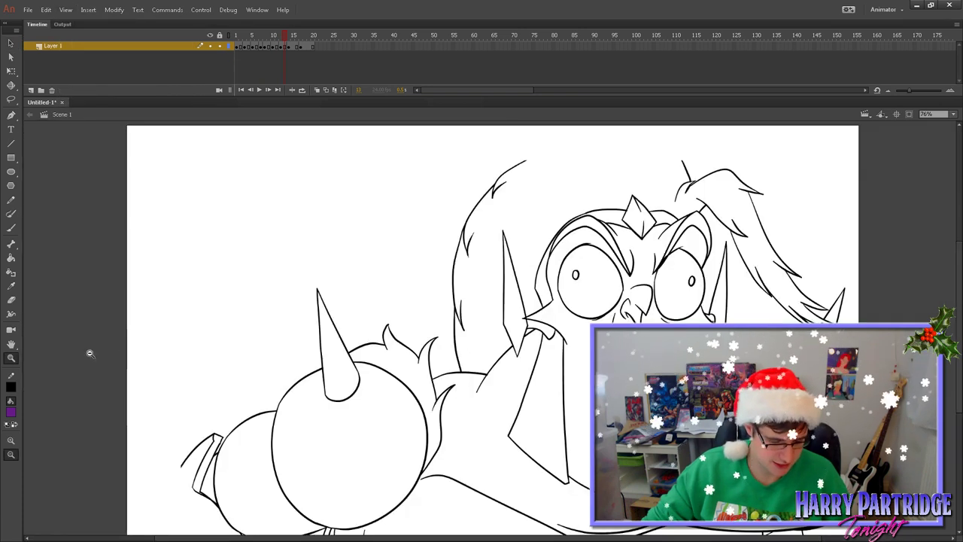
click(354, 350)
drag(343, 258, 692, 534)
click(797, 531)
drag(450, 127, 871, 436)
click(297, 48)
drag(305, 191, 837, 484)
key(Return)
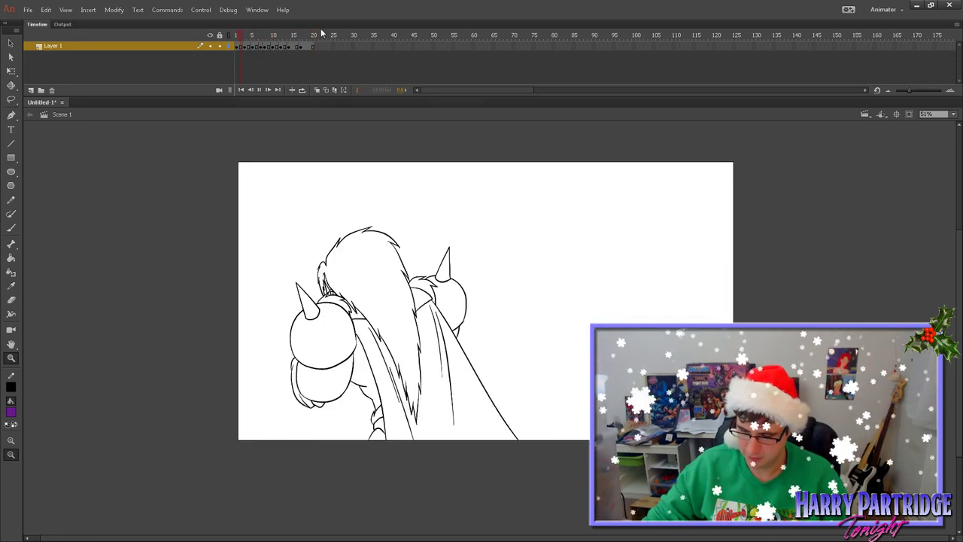
Inspect the linework of the character's face up close, and play the animation again with the full stage in view.
drag(462, 164, 745, 429)
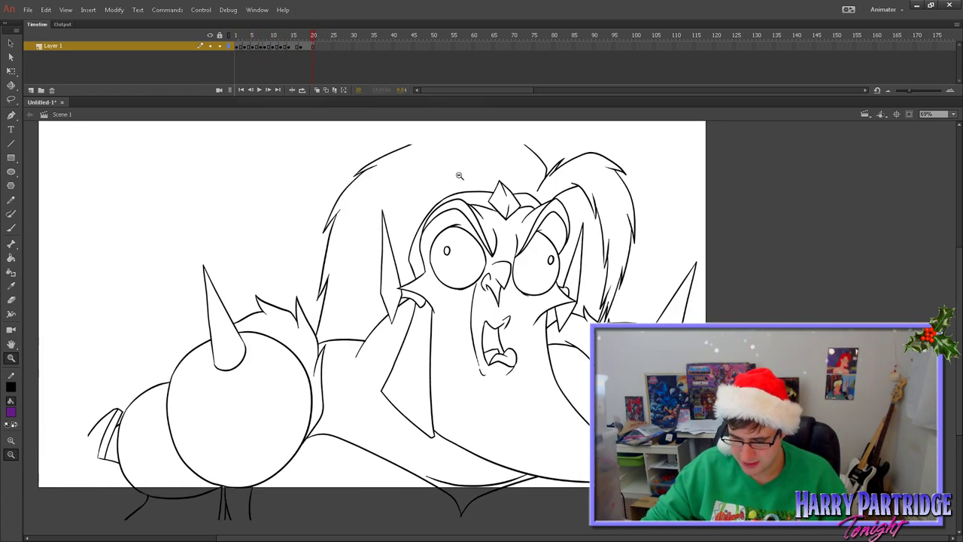
drag(458, 175, 653, 407)
drag(383, 214, 528, 397)
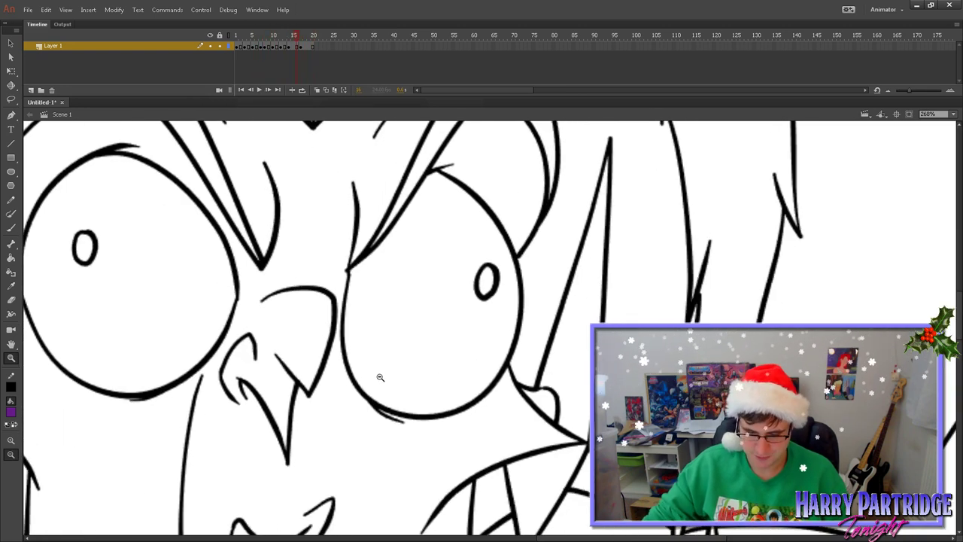
click(340, 374)
click(328, 378)
click(324, 380)
drag(378, 160, 667, 448)
key(Return)
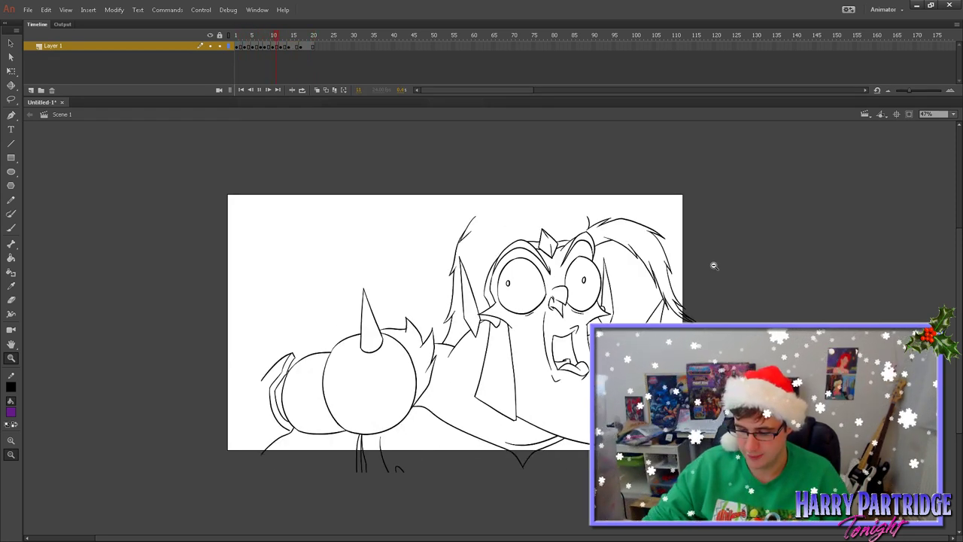
Enable loop playback and watch the animation repeat at a larger view of the stage.
click(65, 10)
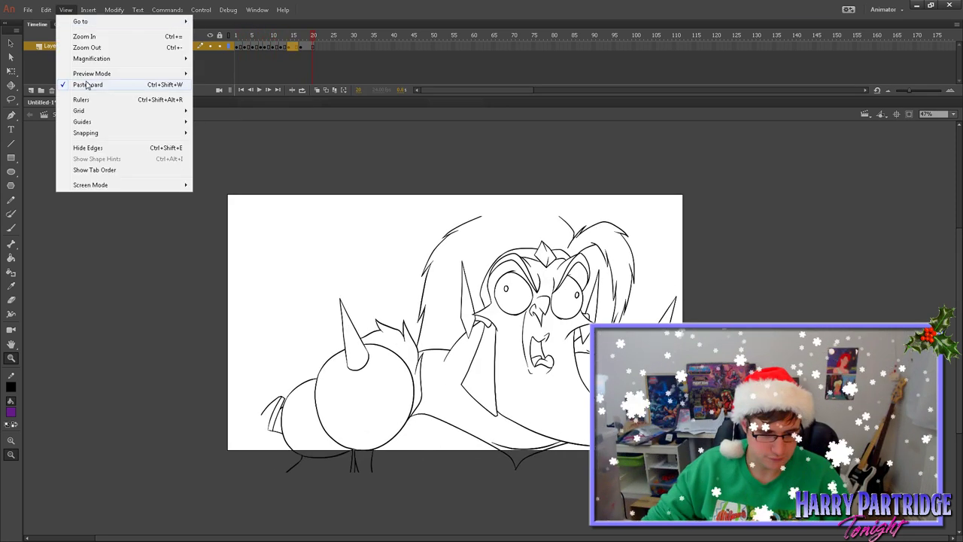
mouse_move(211, 7)
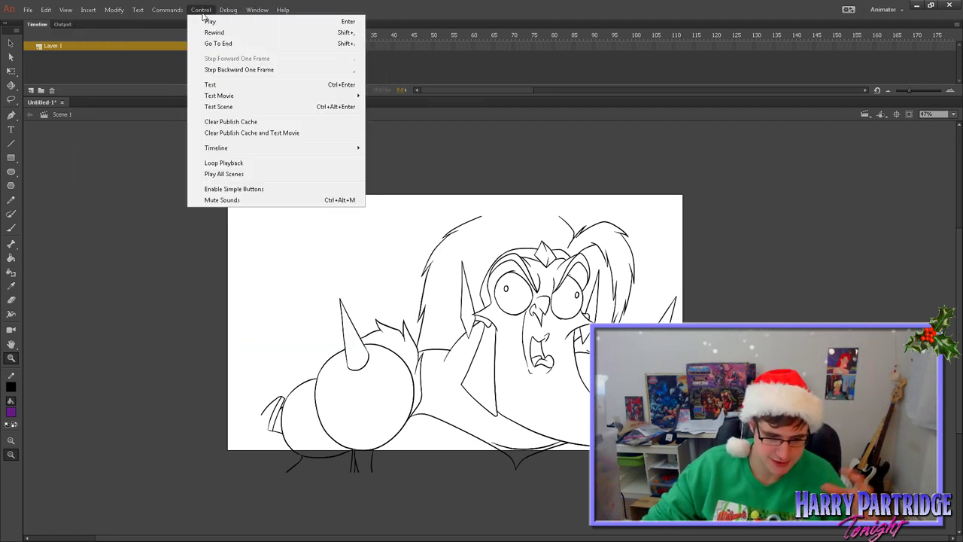
click(229, 163)
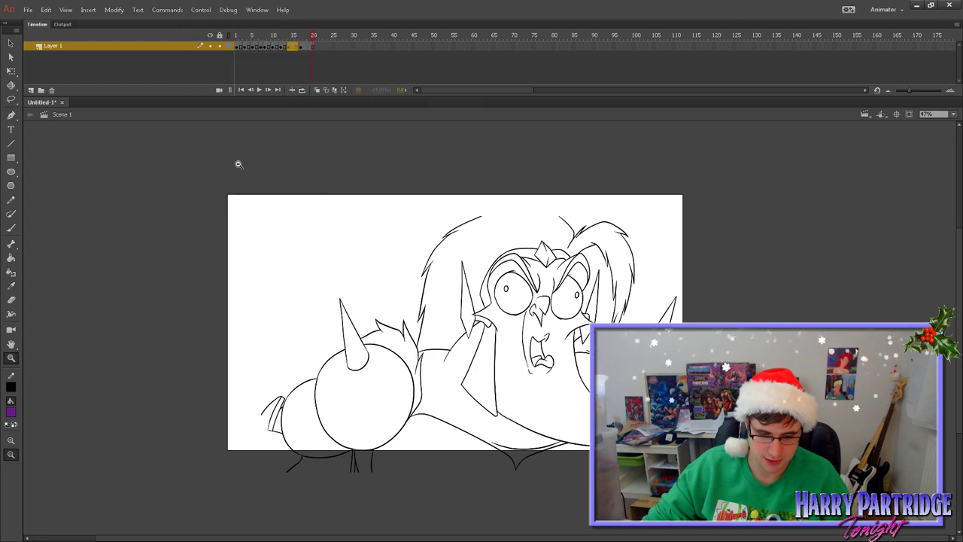
drag(247, 157, 685, 472)
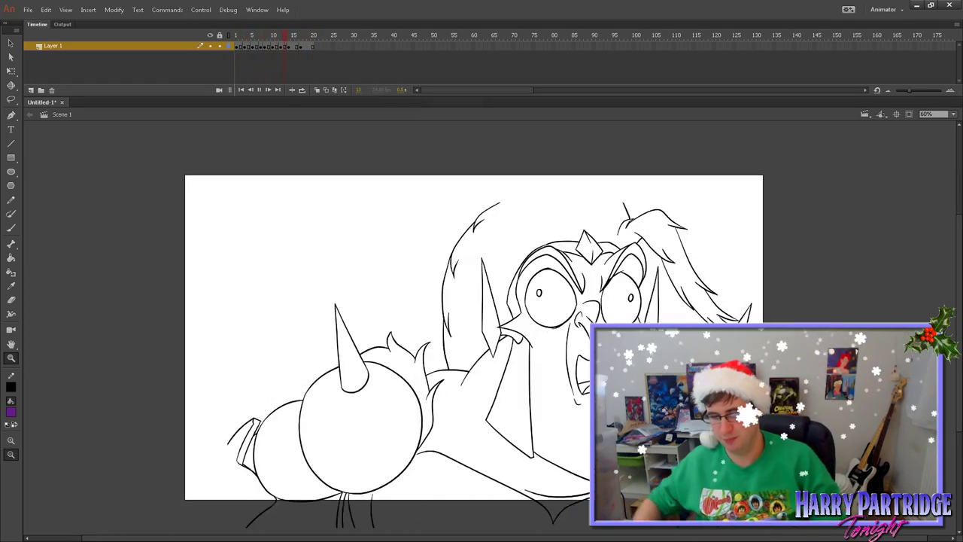
drag(221, 193, 860, 533)
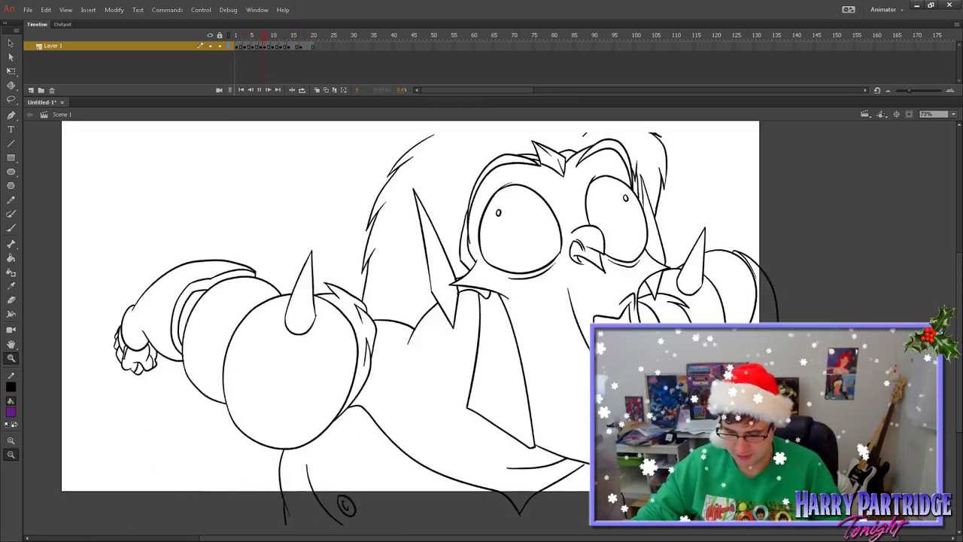